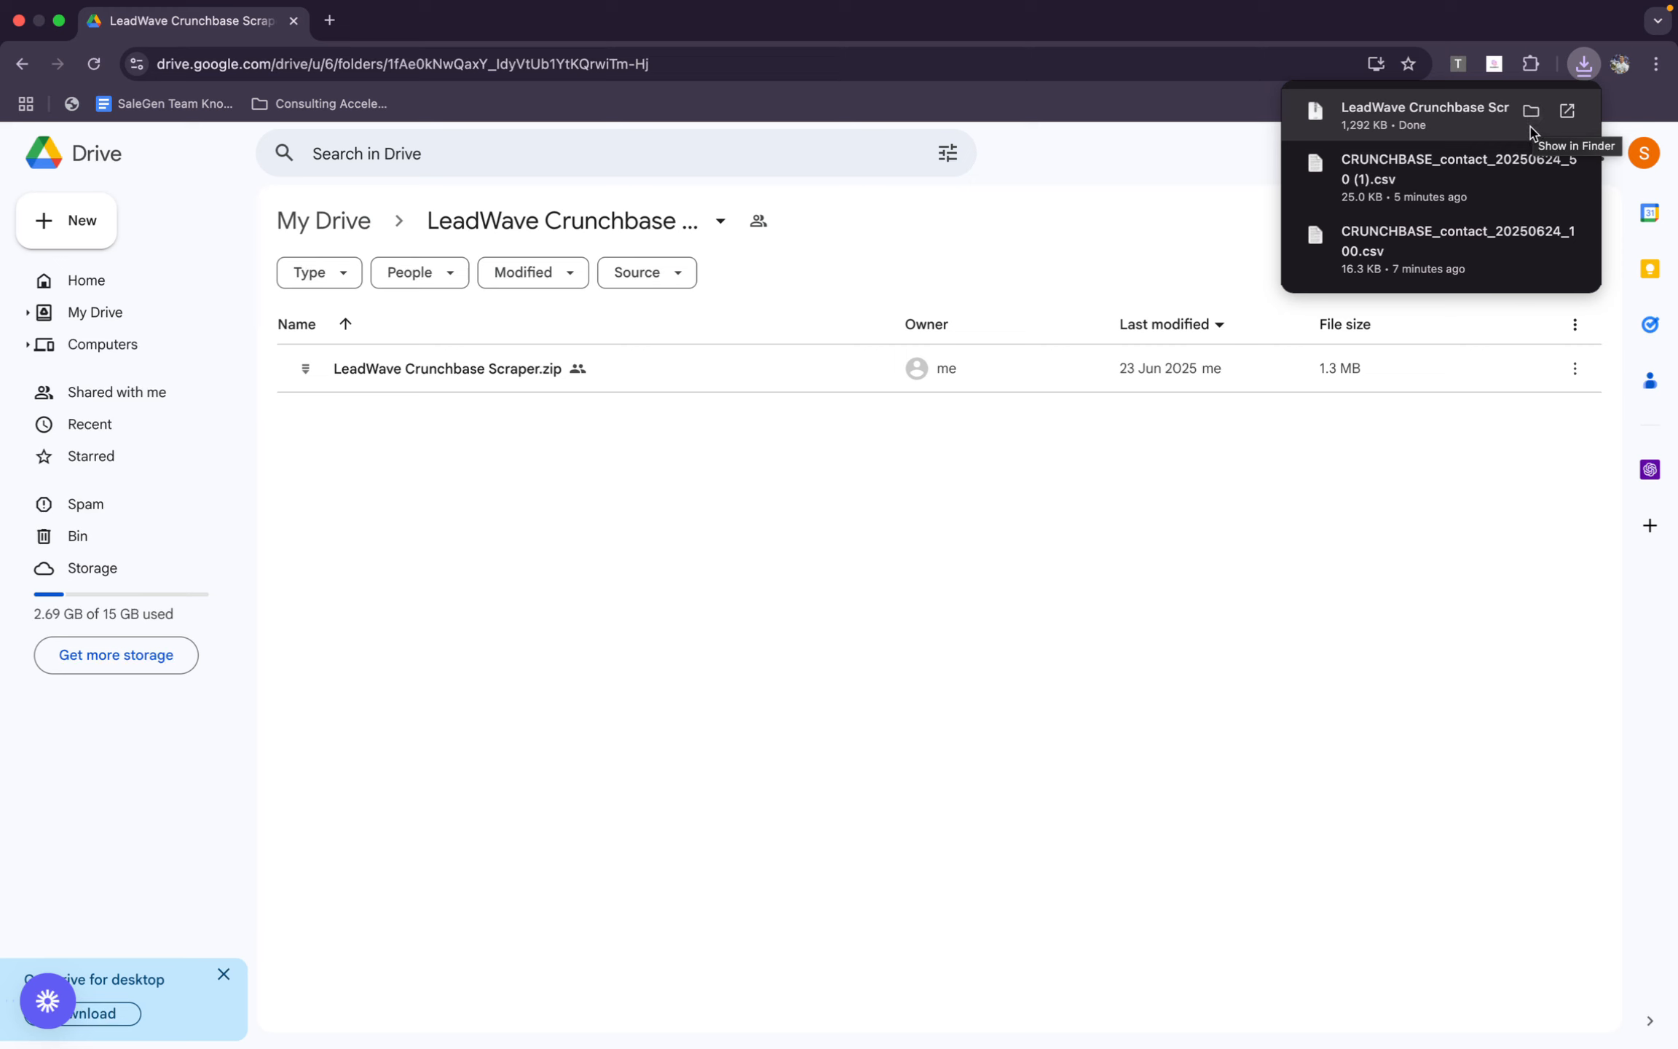
Locate the downloaded LeadWave Crunchbase Scraper (1).zip in Finder, extract it in the Downloads folder, and switch back to Chrome
click(1532, 116)
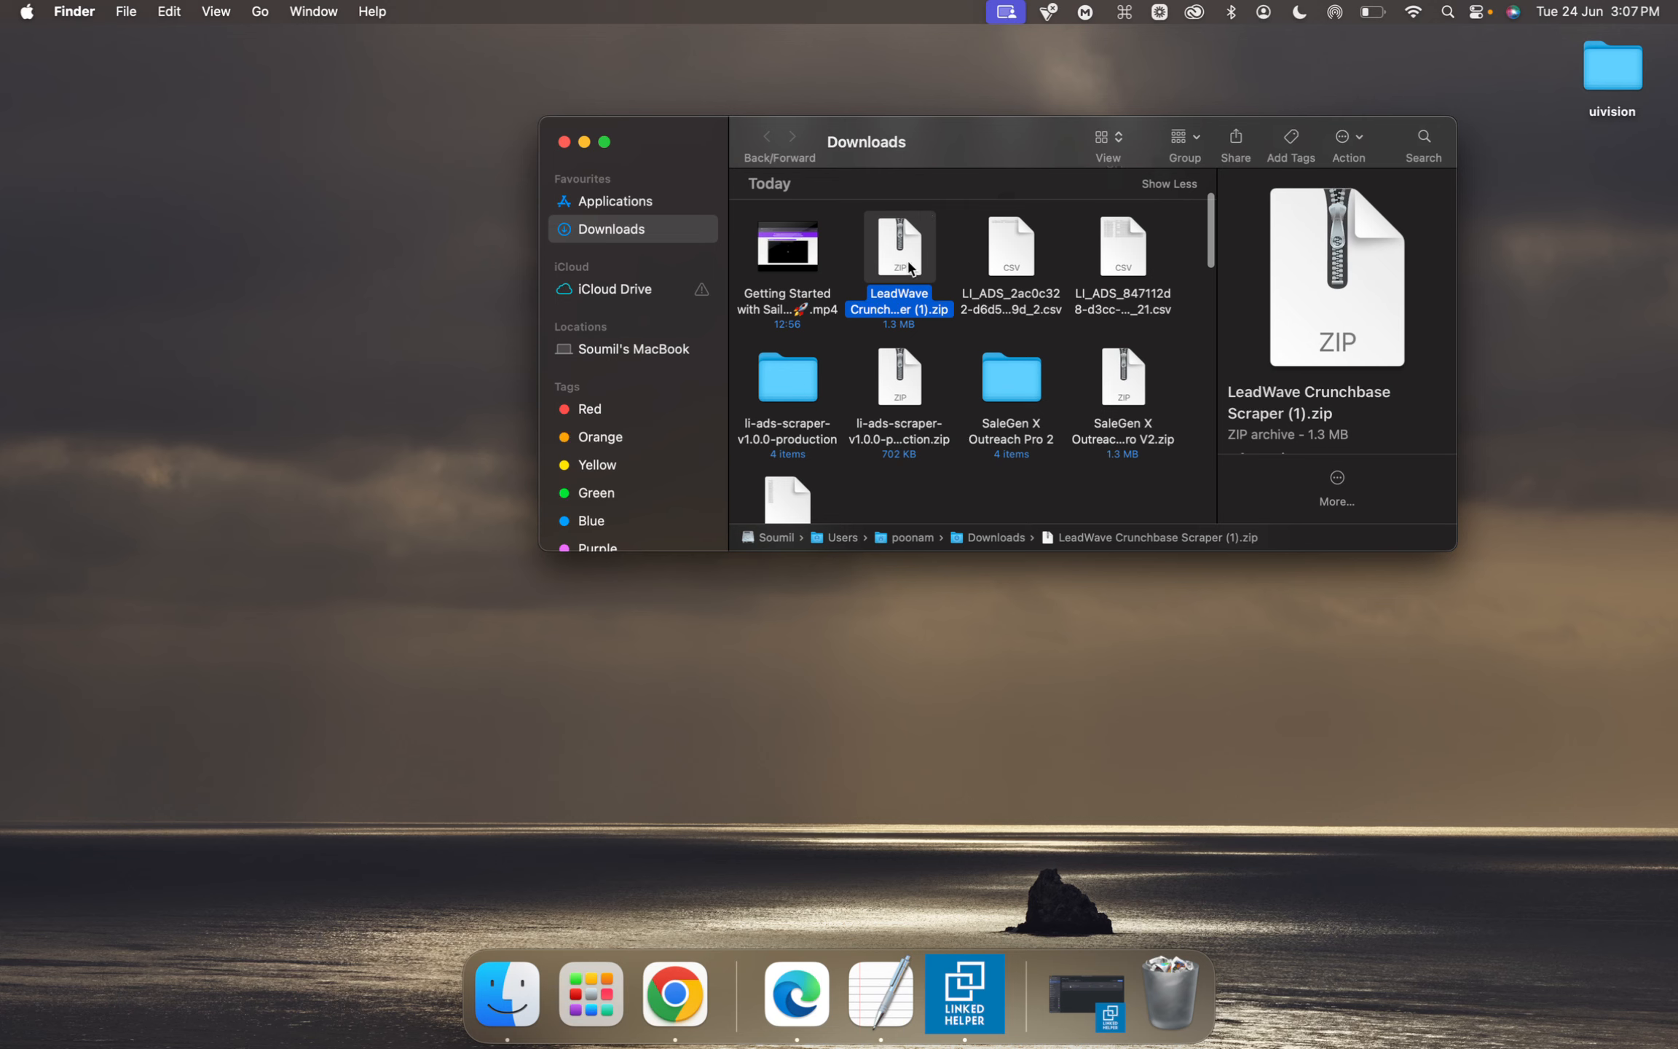
double_click(912, 257)
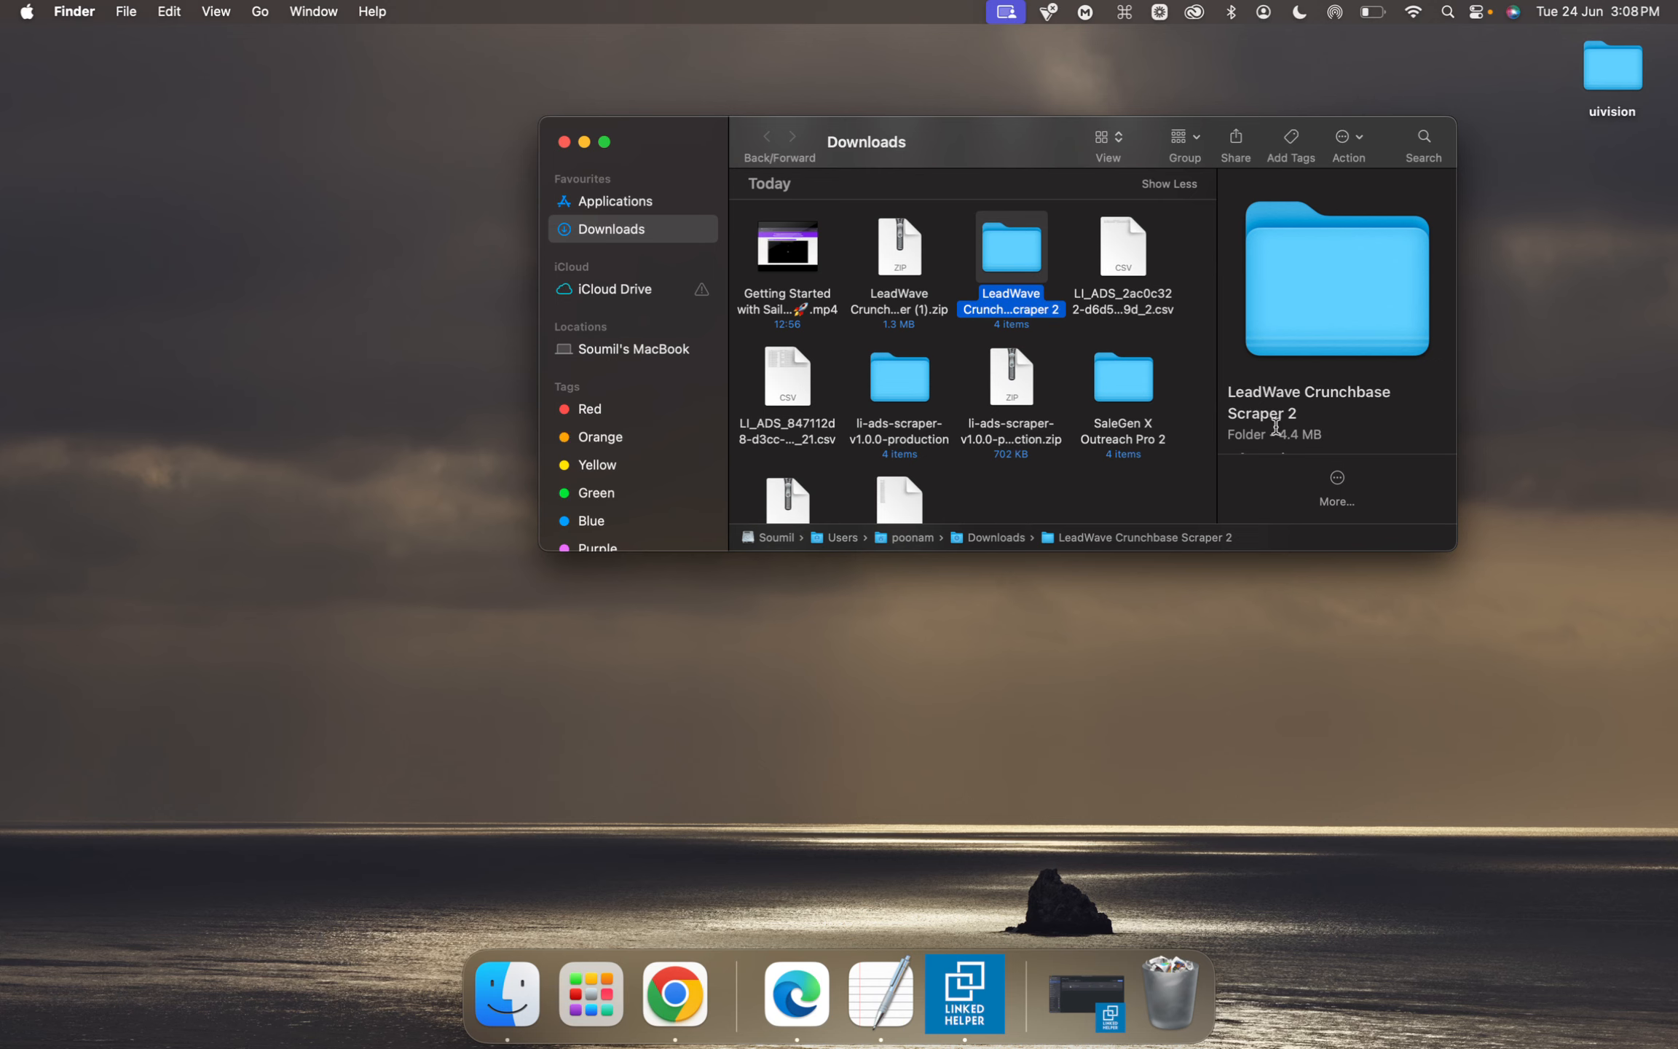
key(ctrl+Up)
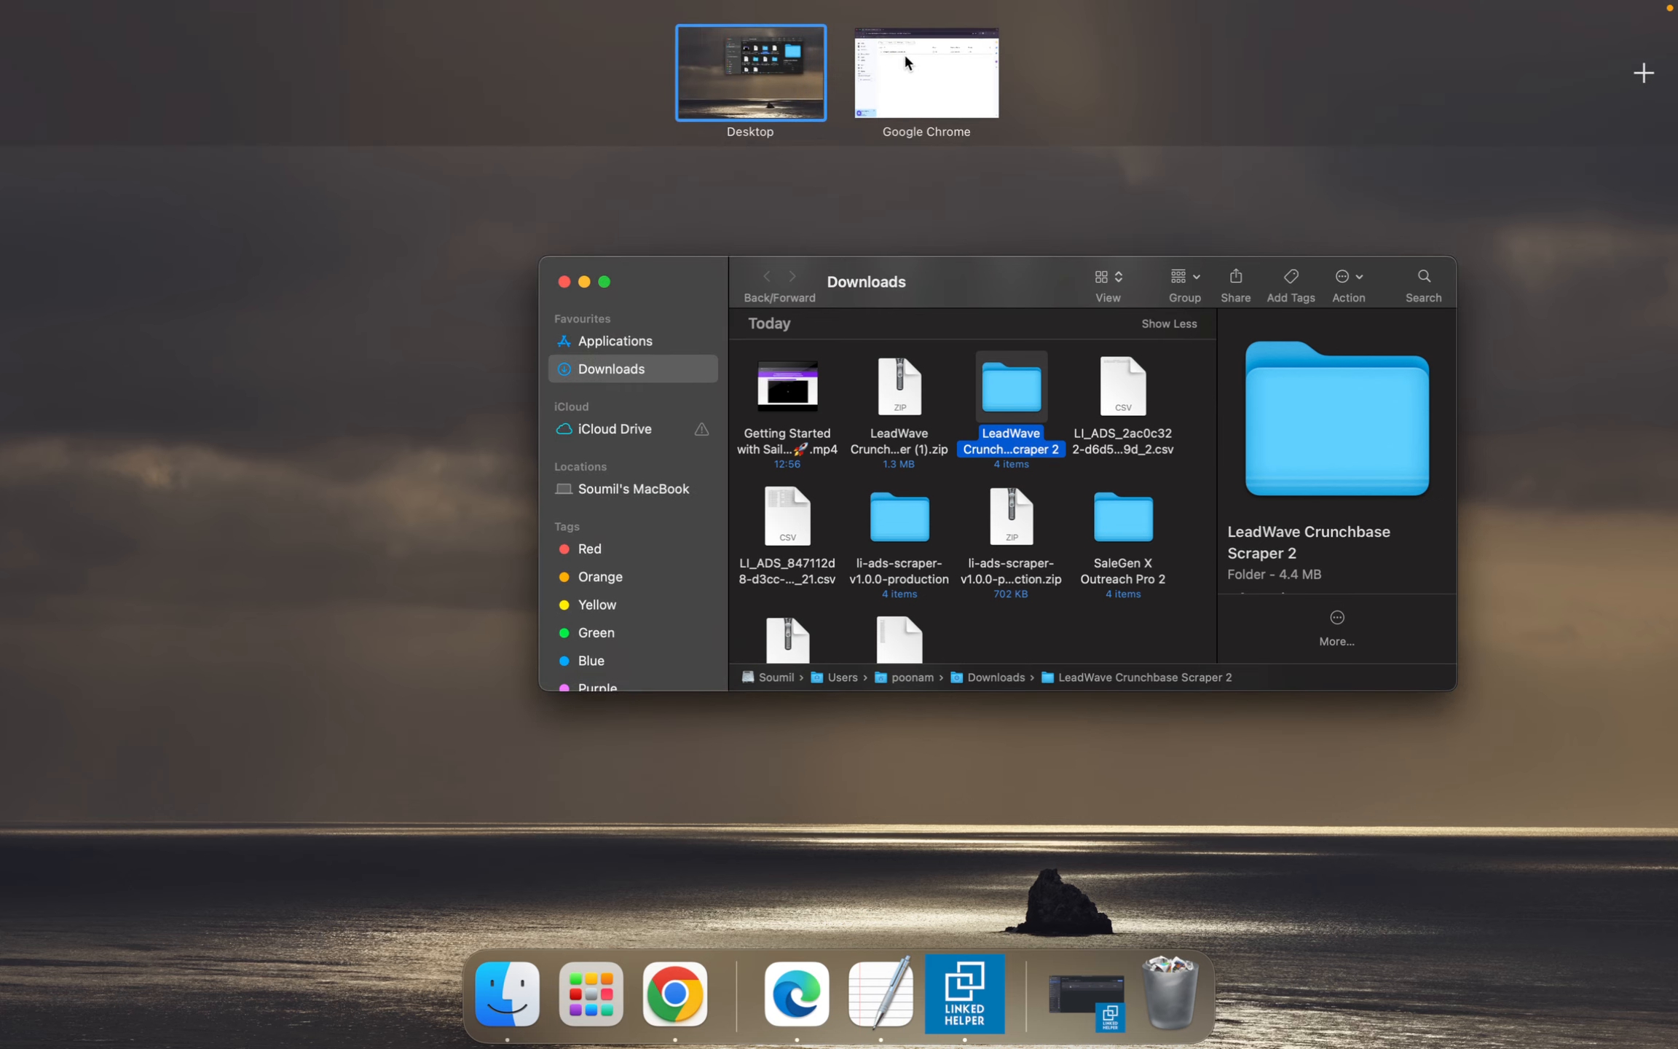
click(904, 58)
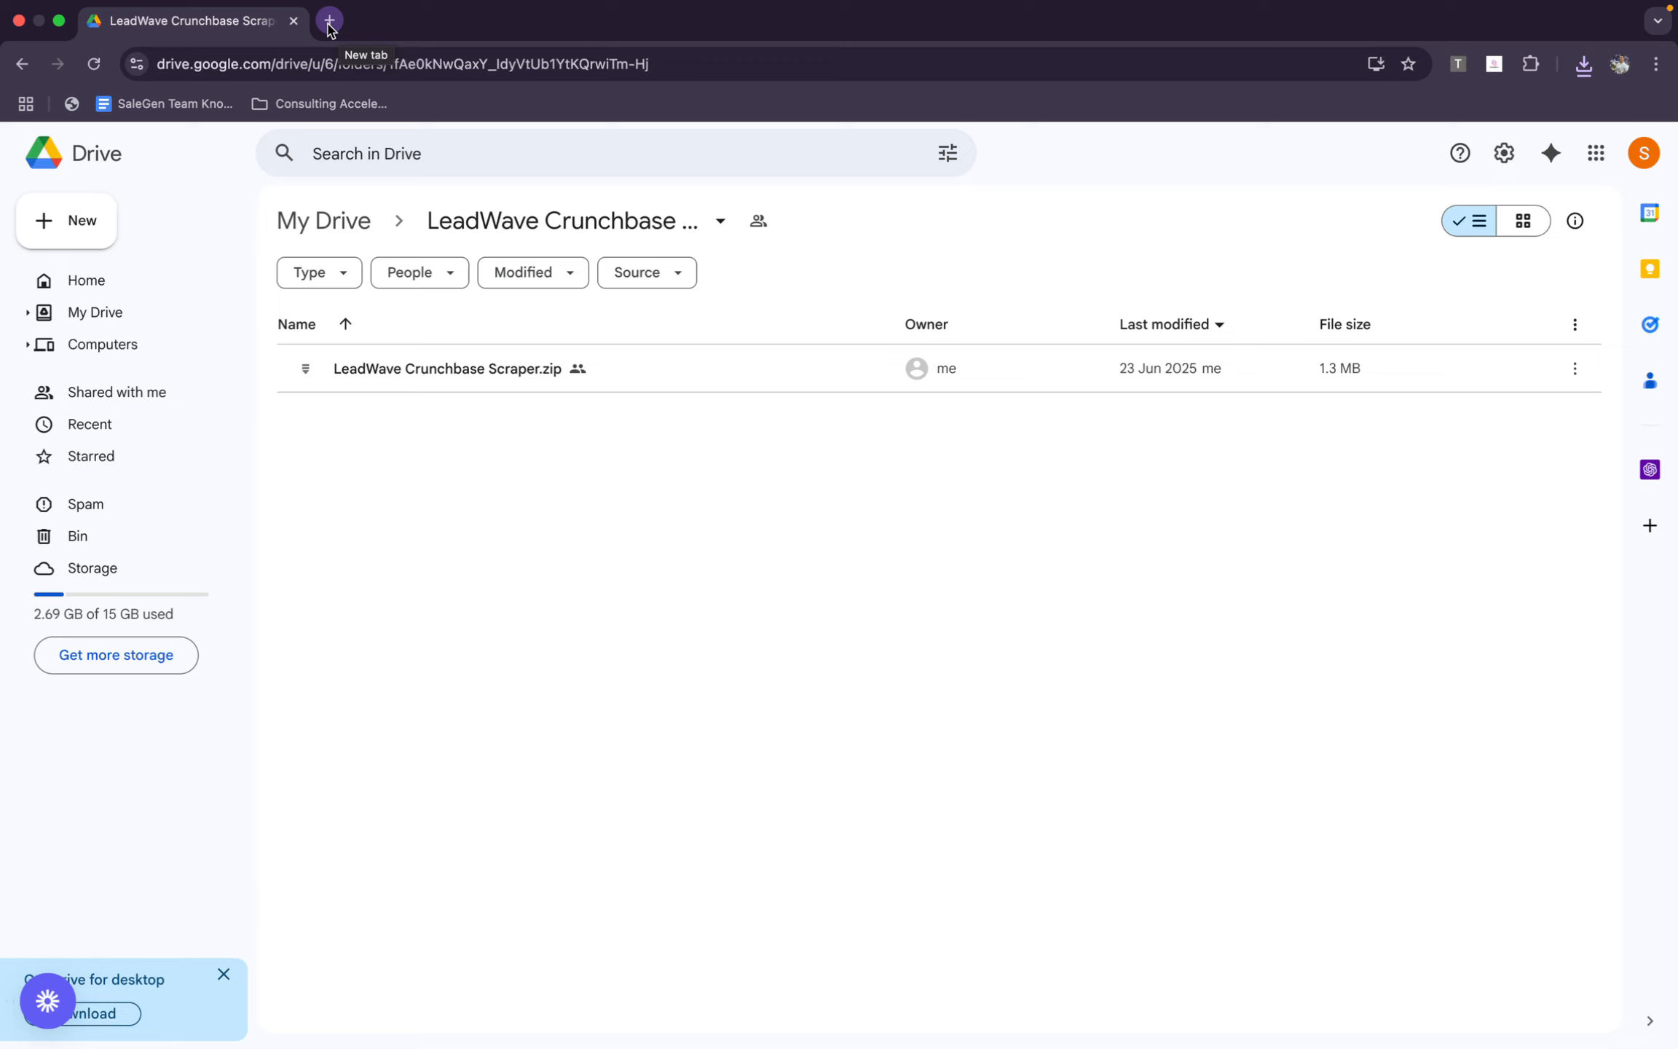
Open the Manage Extensions page from the list of installed extensions
click(1531, 64)
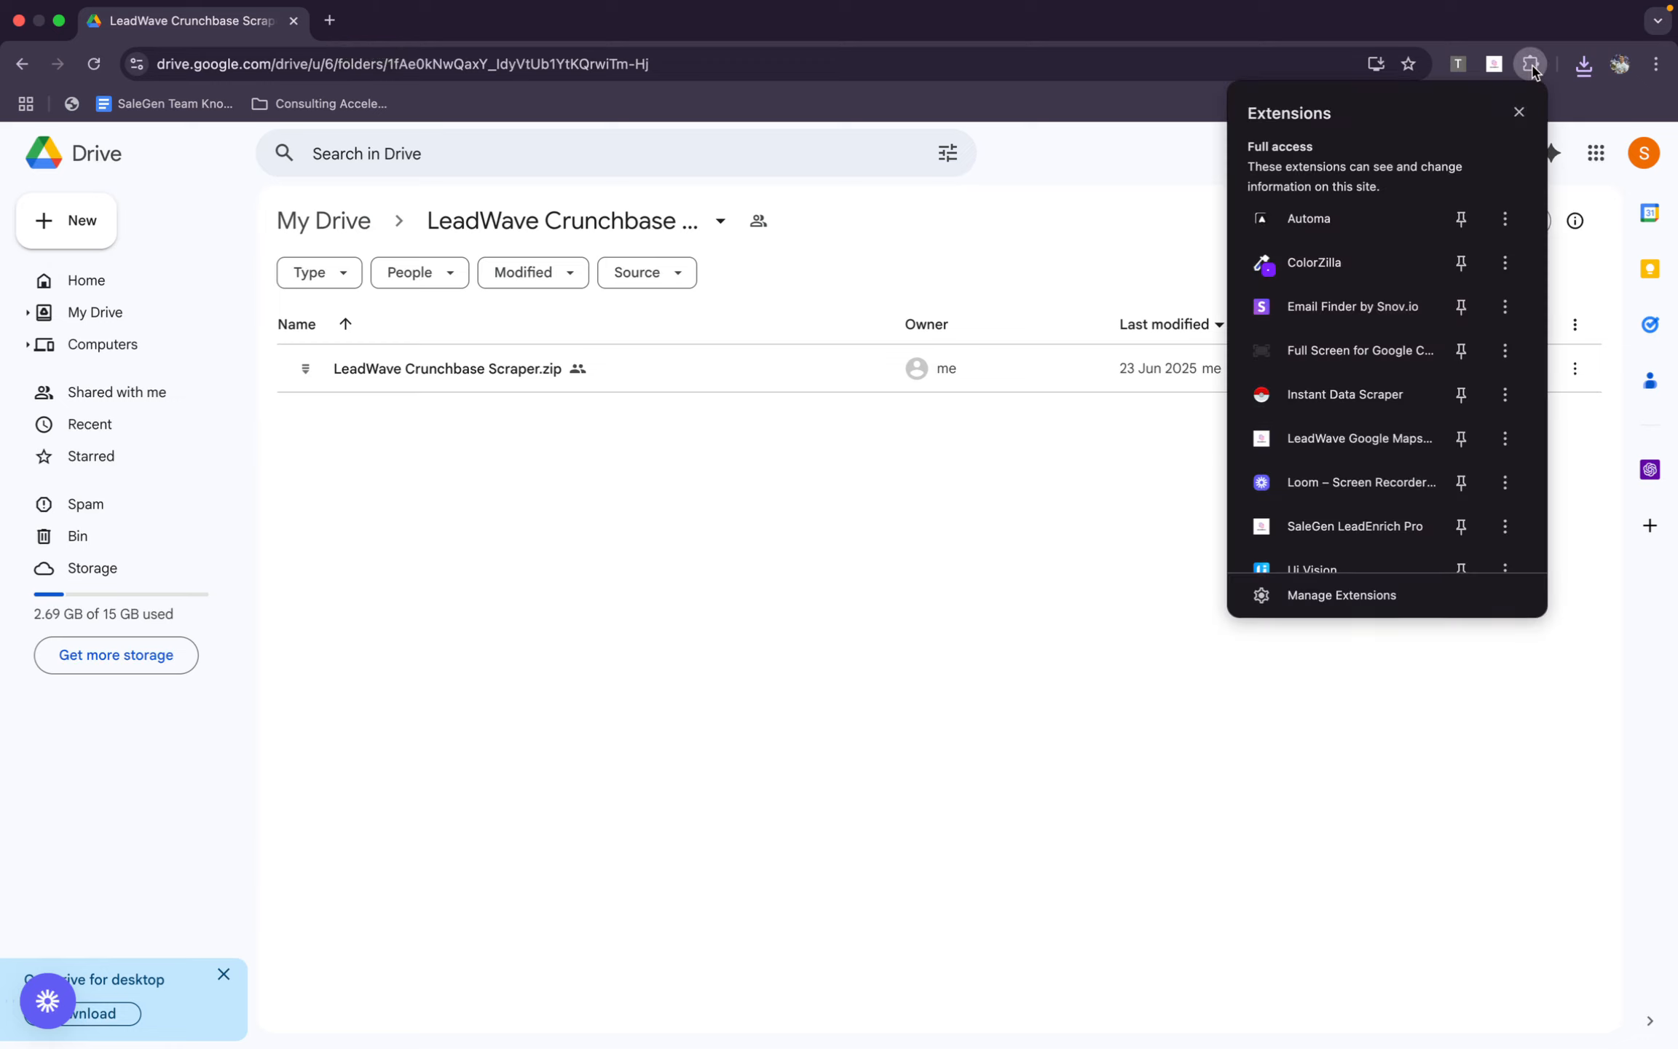
scroll(1428, 437, down, 1)
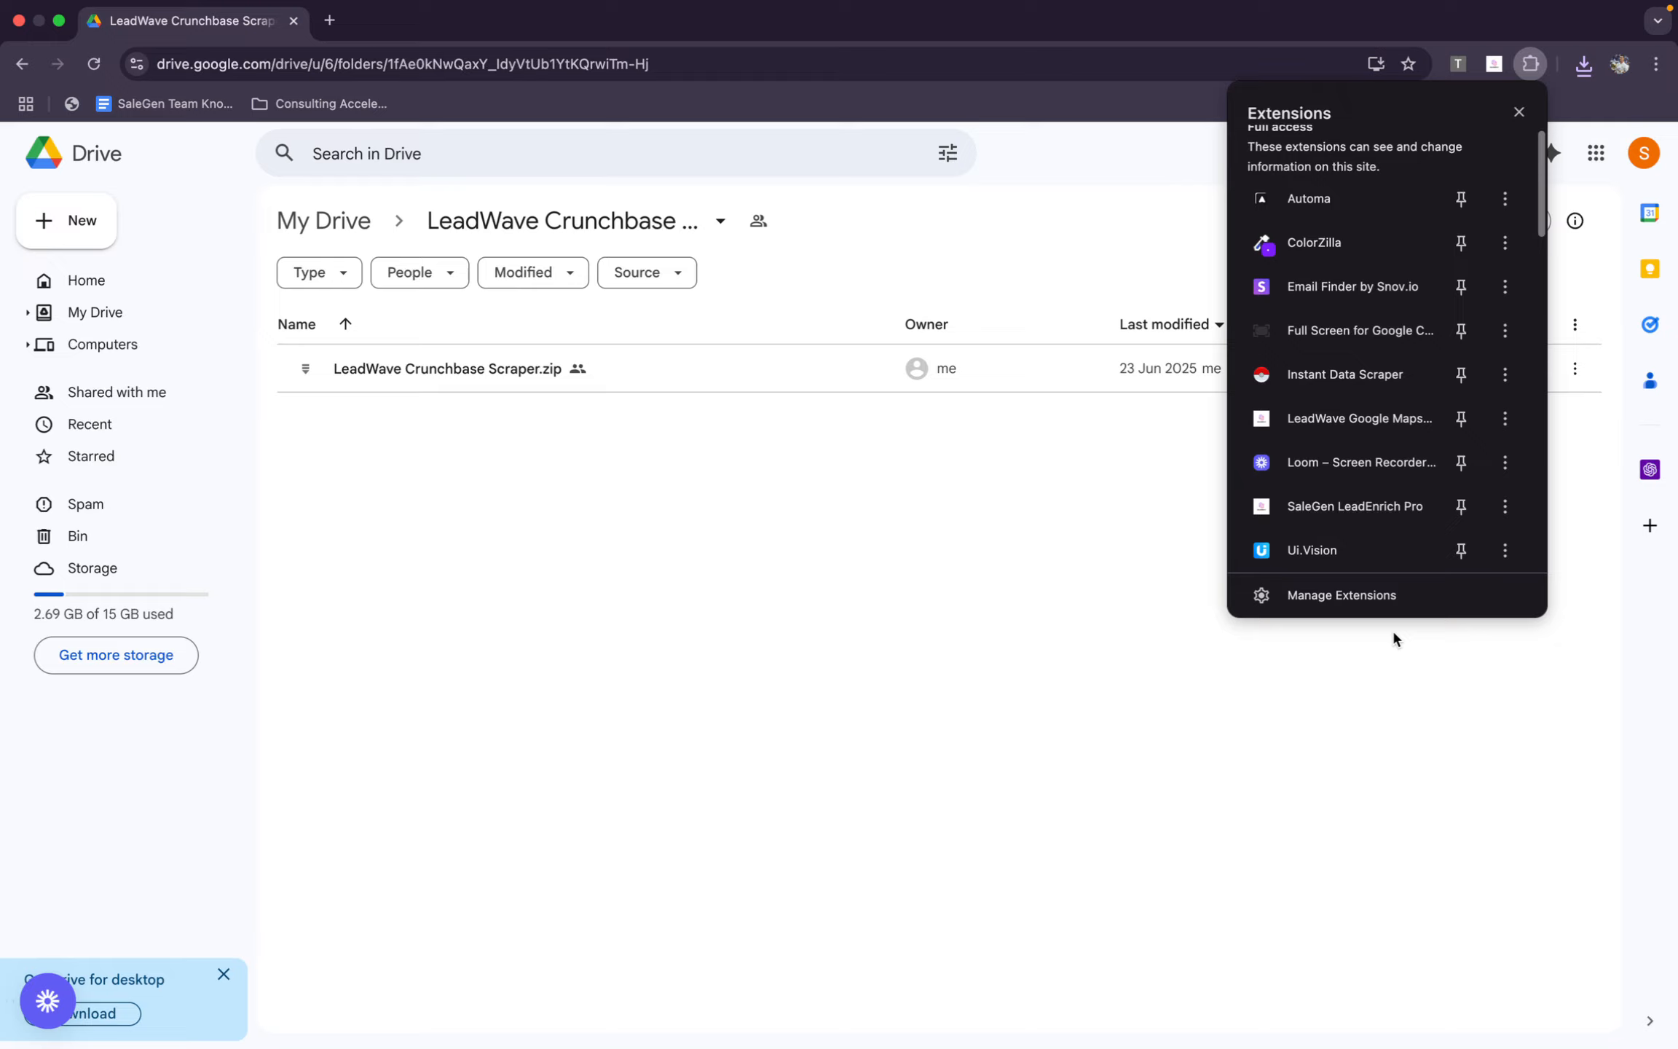
click(1405, 594)
Reach the extensions management page again from a new tab through the browser's main options, and close the spare tab
click(568, 20)
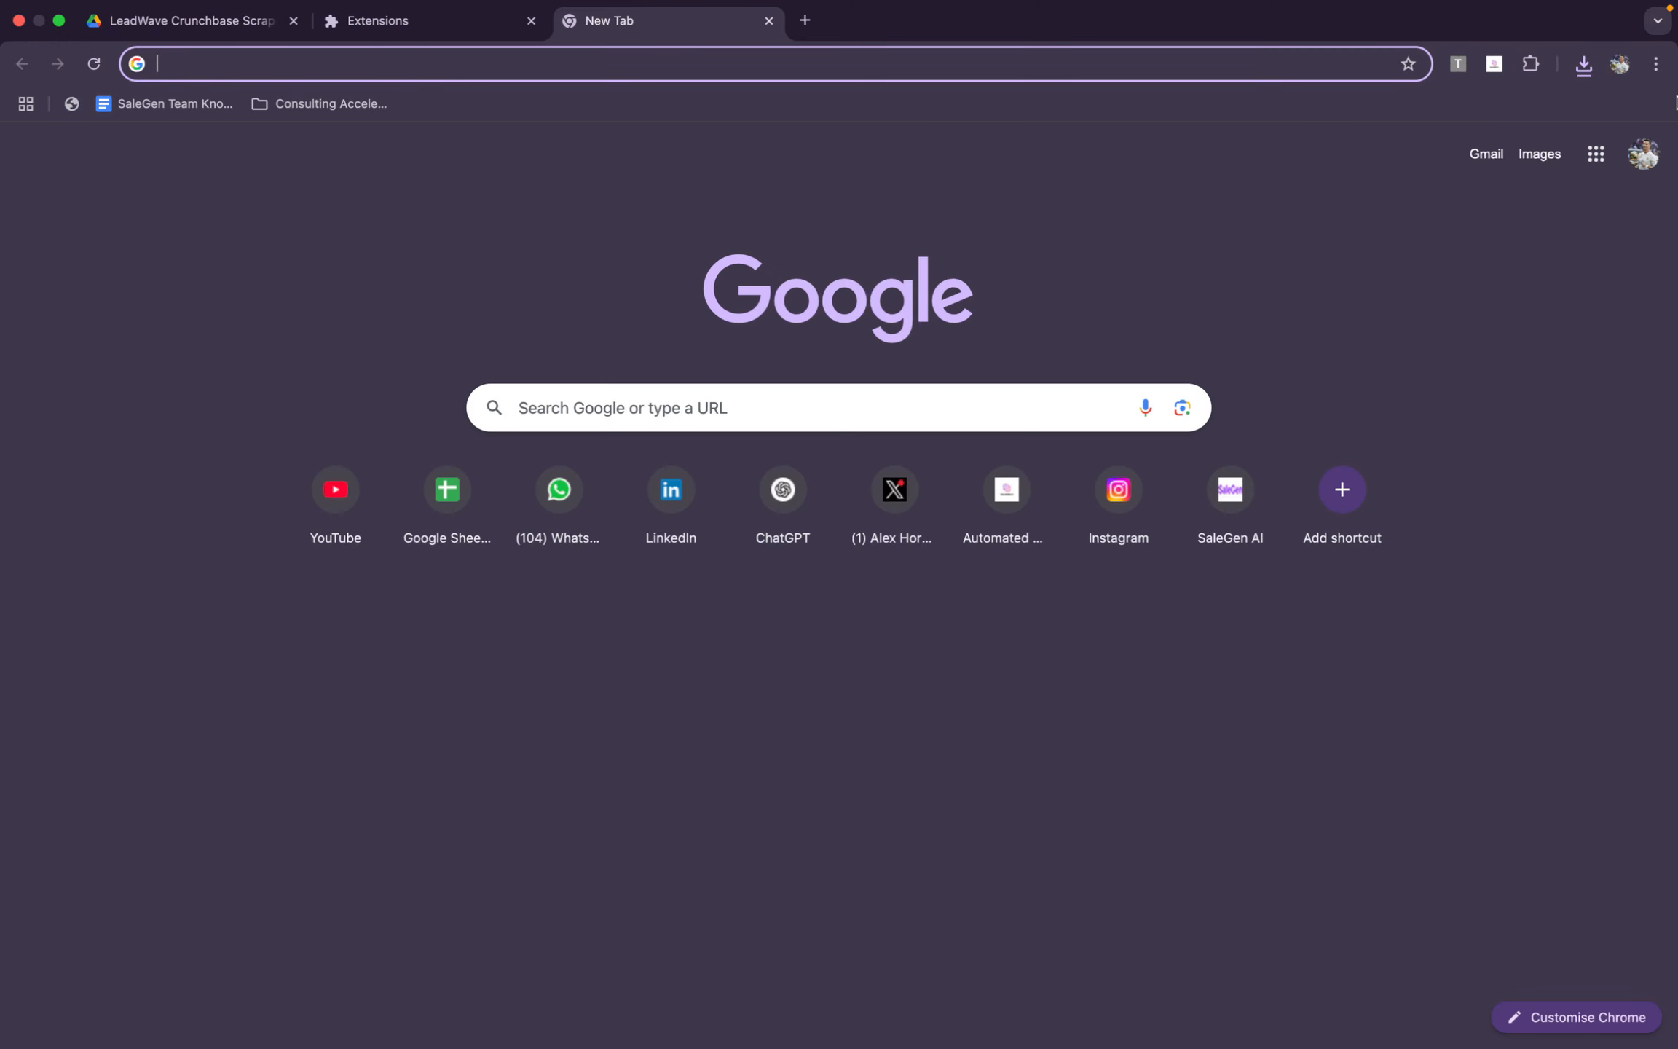
click(1655, 64)
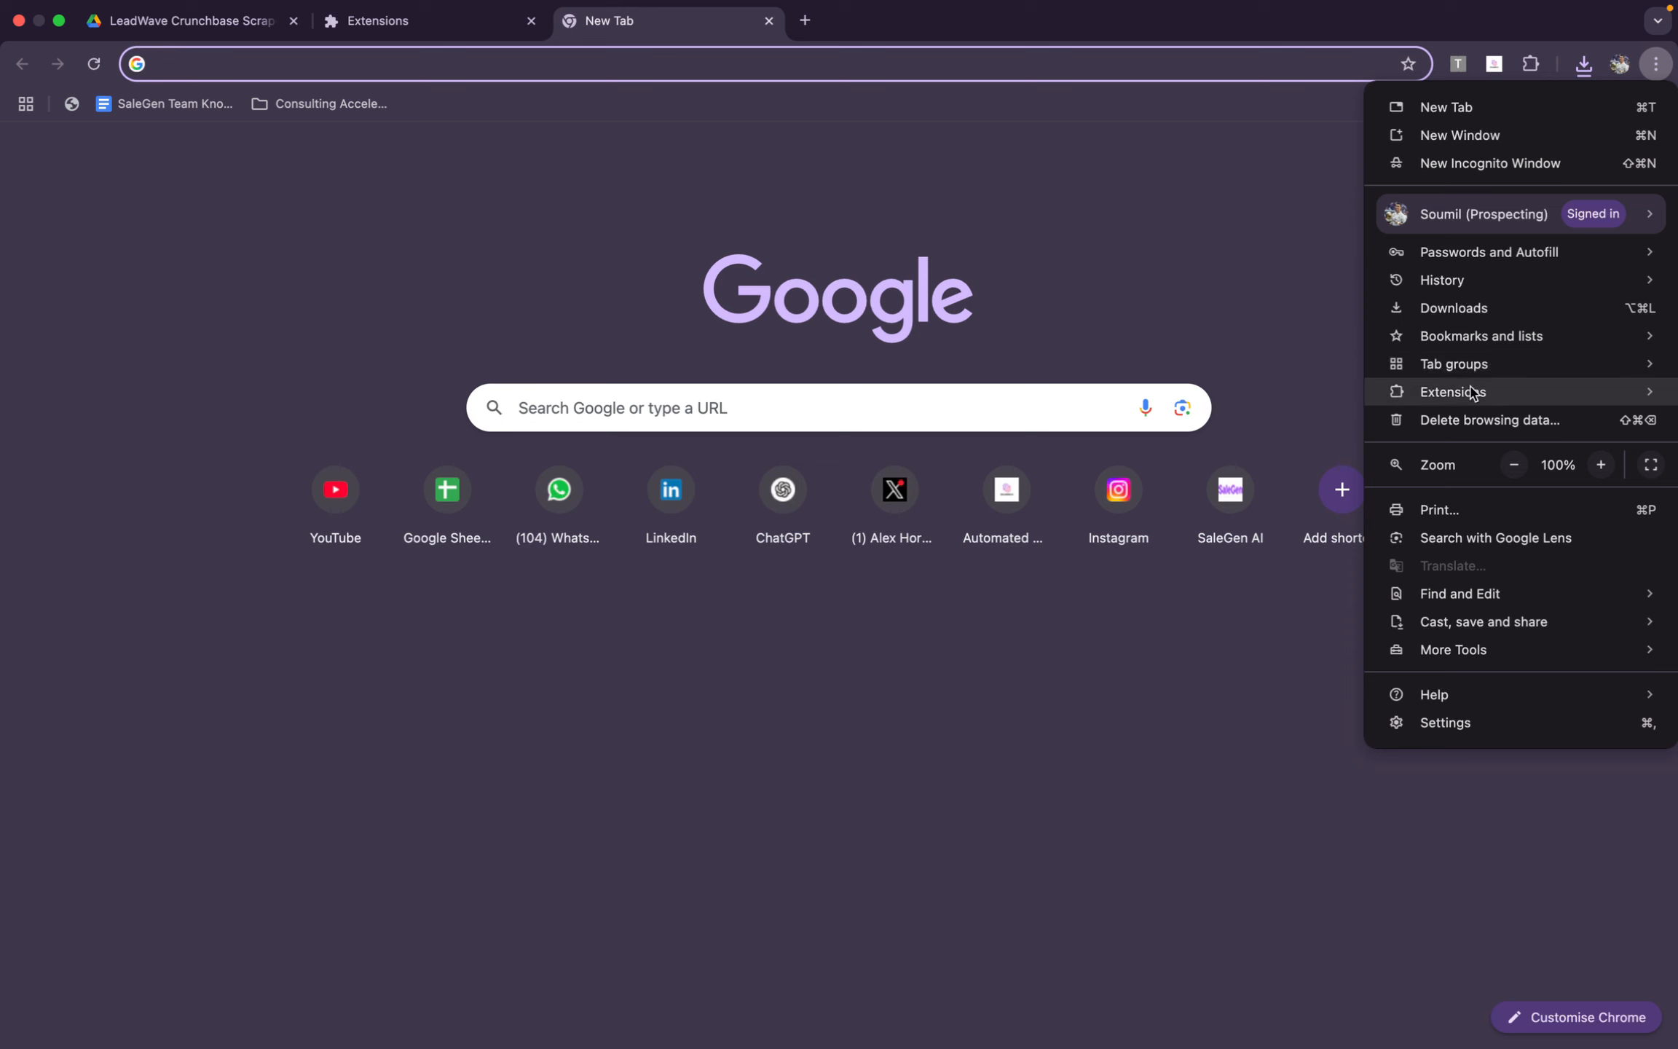
mouse_move(1471, 389)
click(1289, 395)
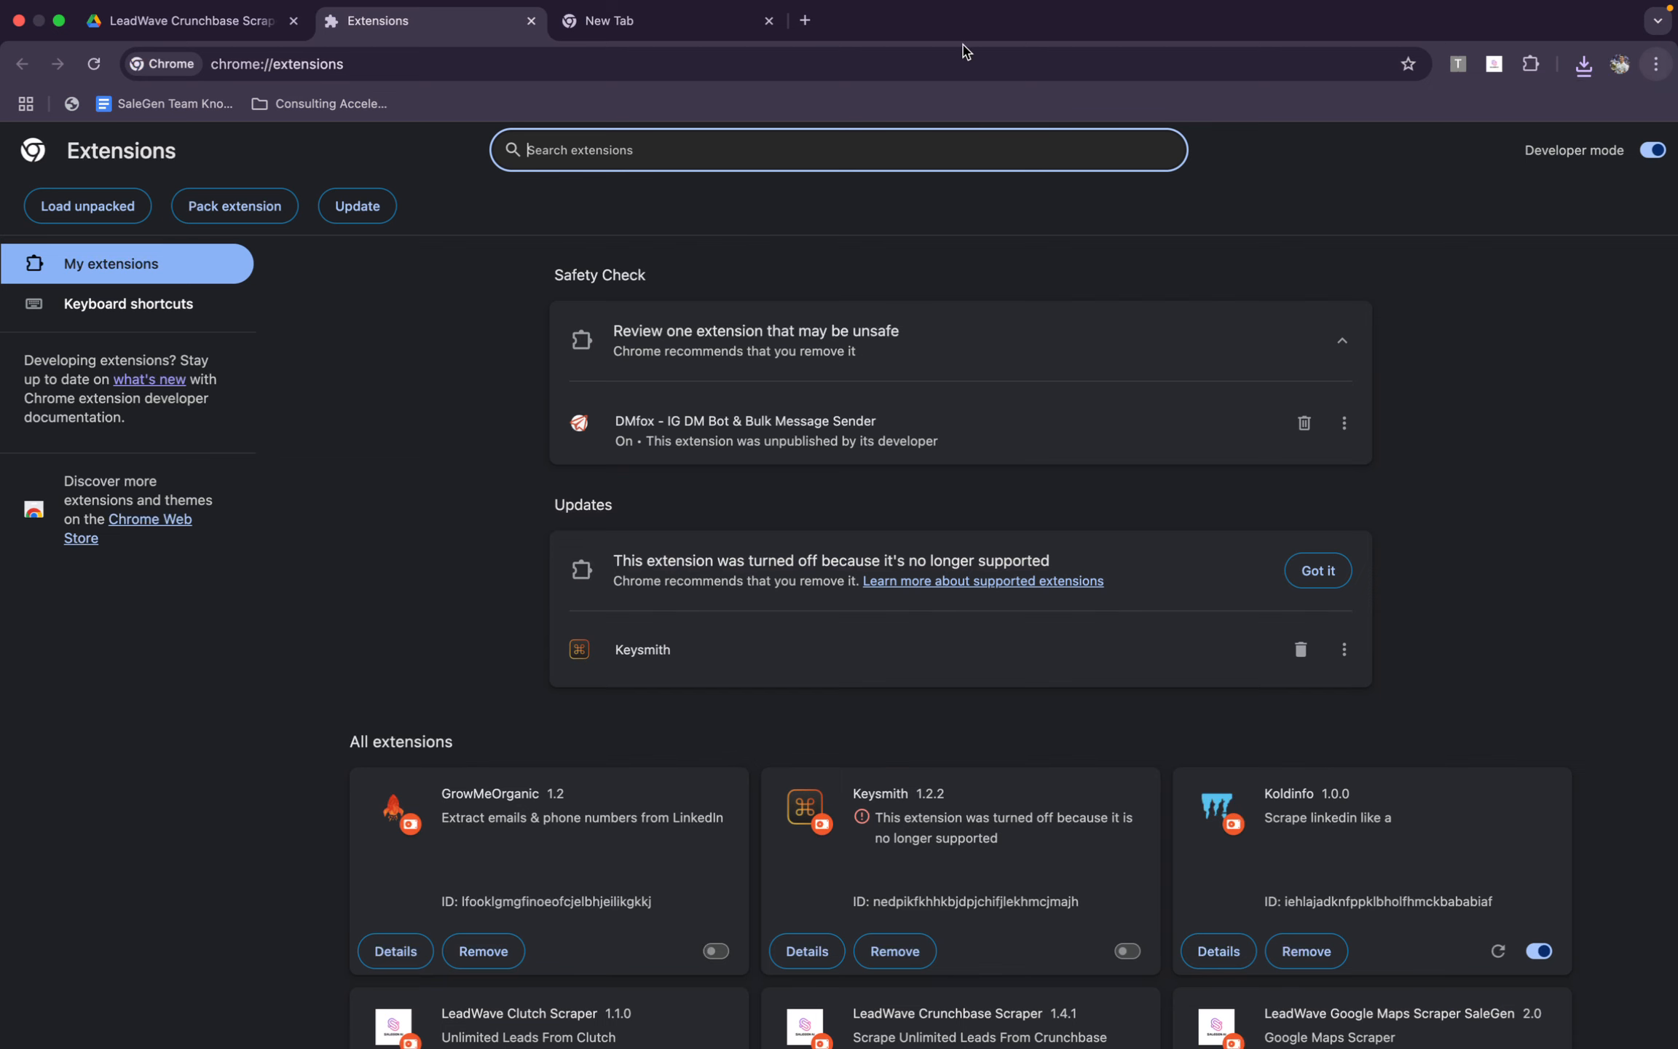
click(768, 48)
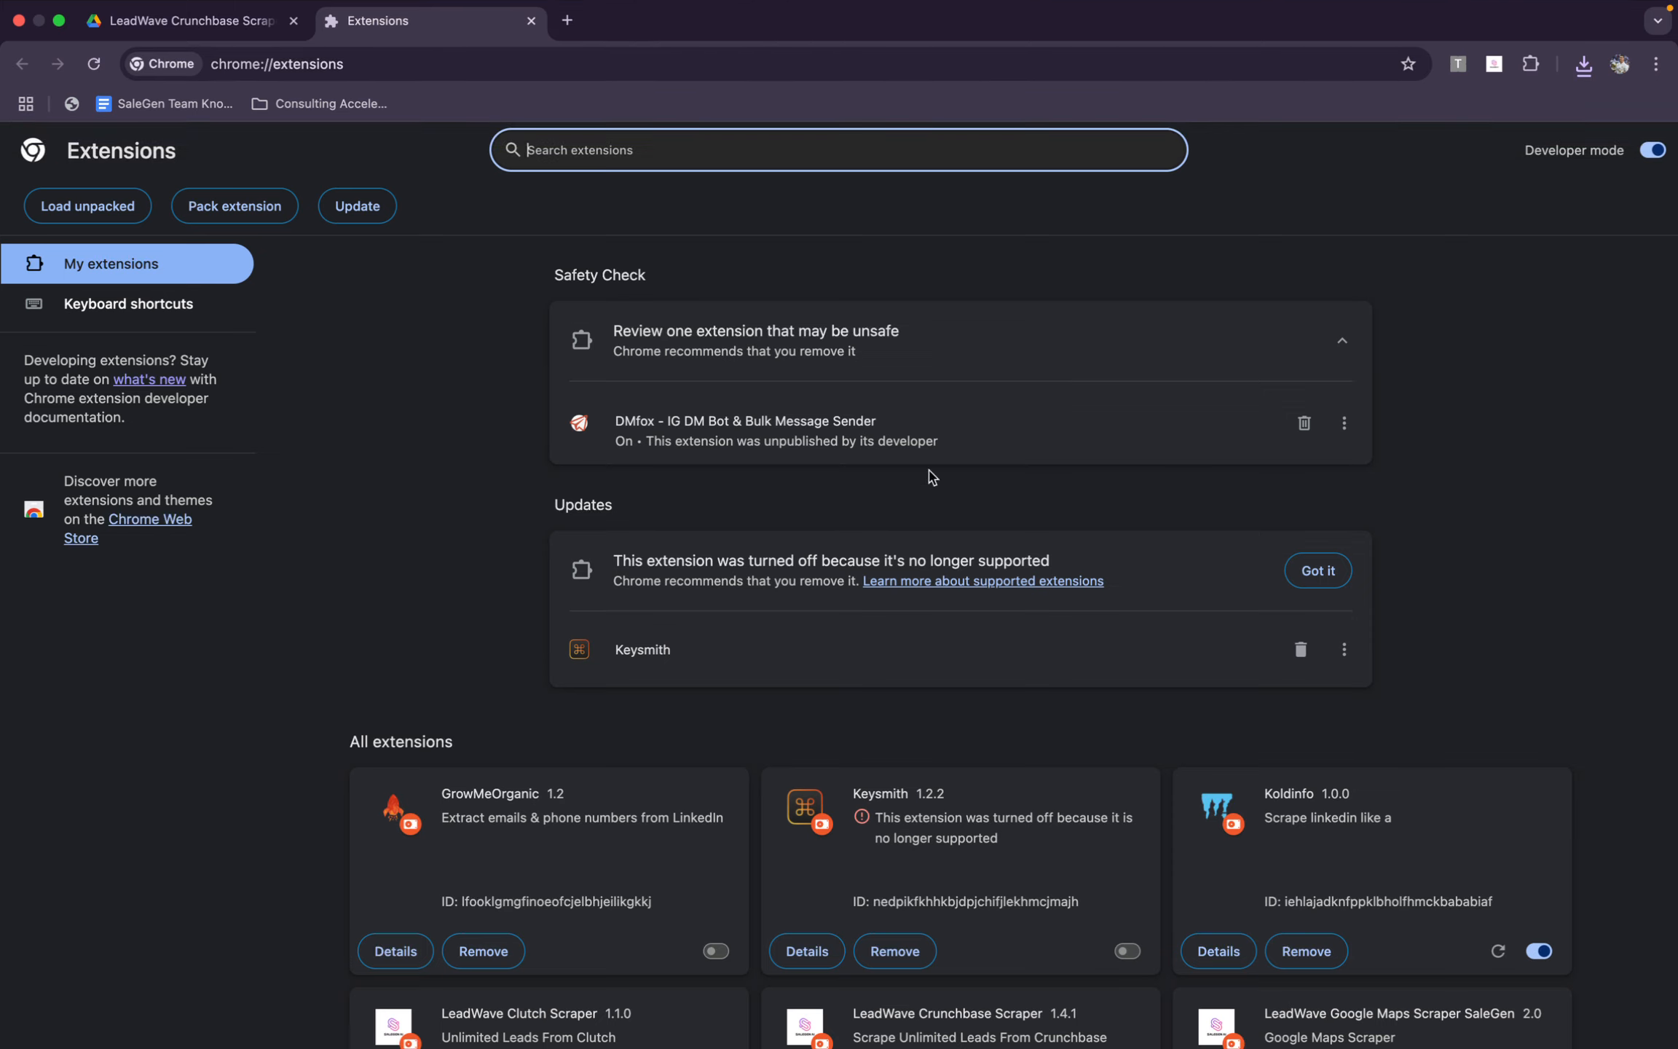
click(1433, 254)
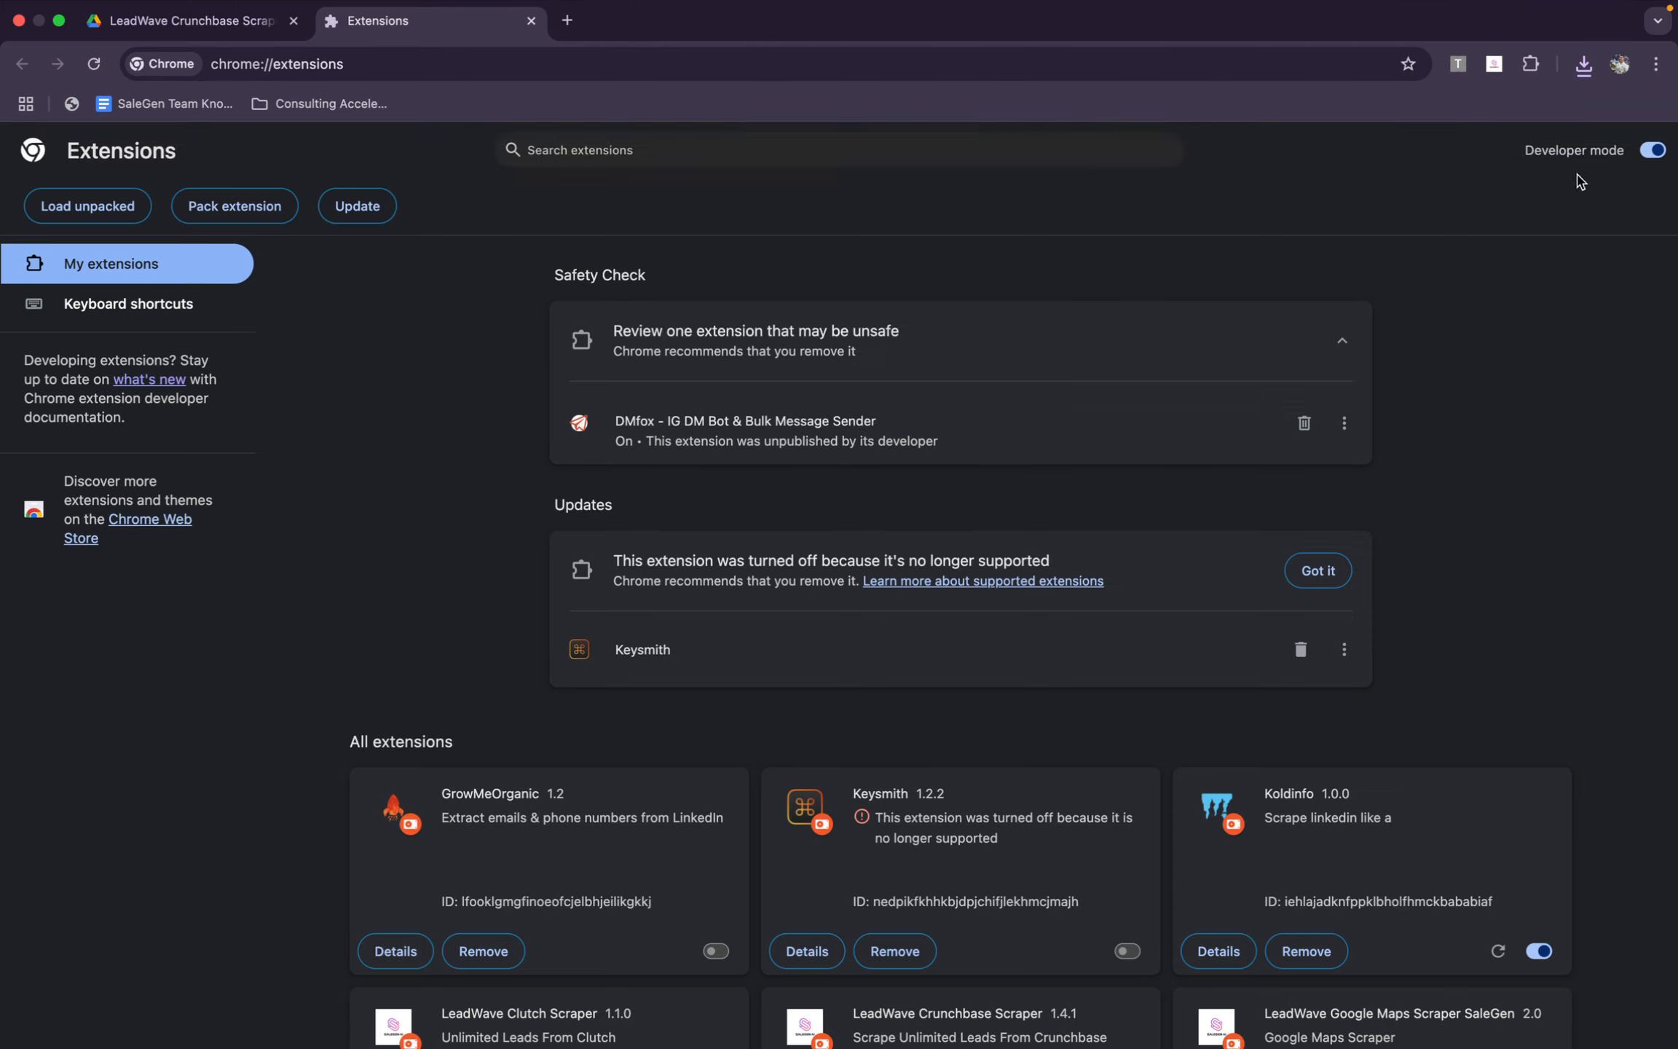
Turn Developer mode off and on again on the Extensions page
drag(1630, 151, 1526, 150)
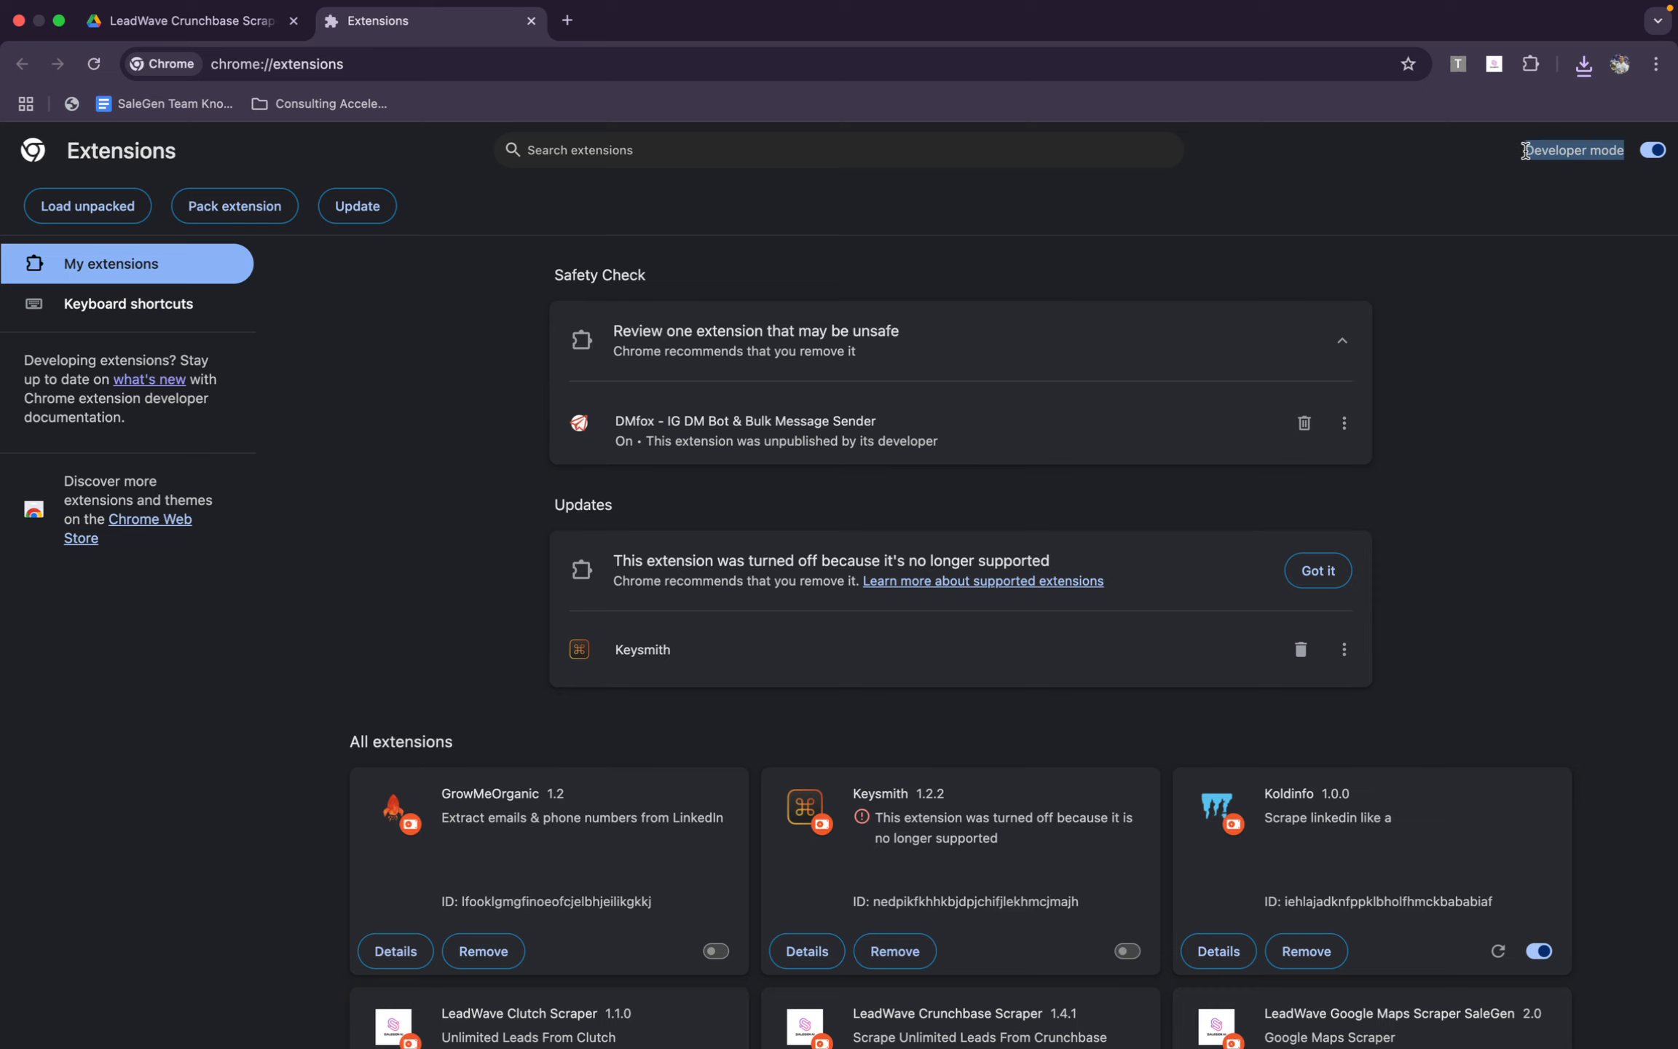
click(1526, 156)
click(1650, 152)
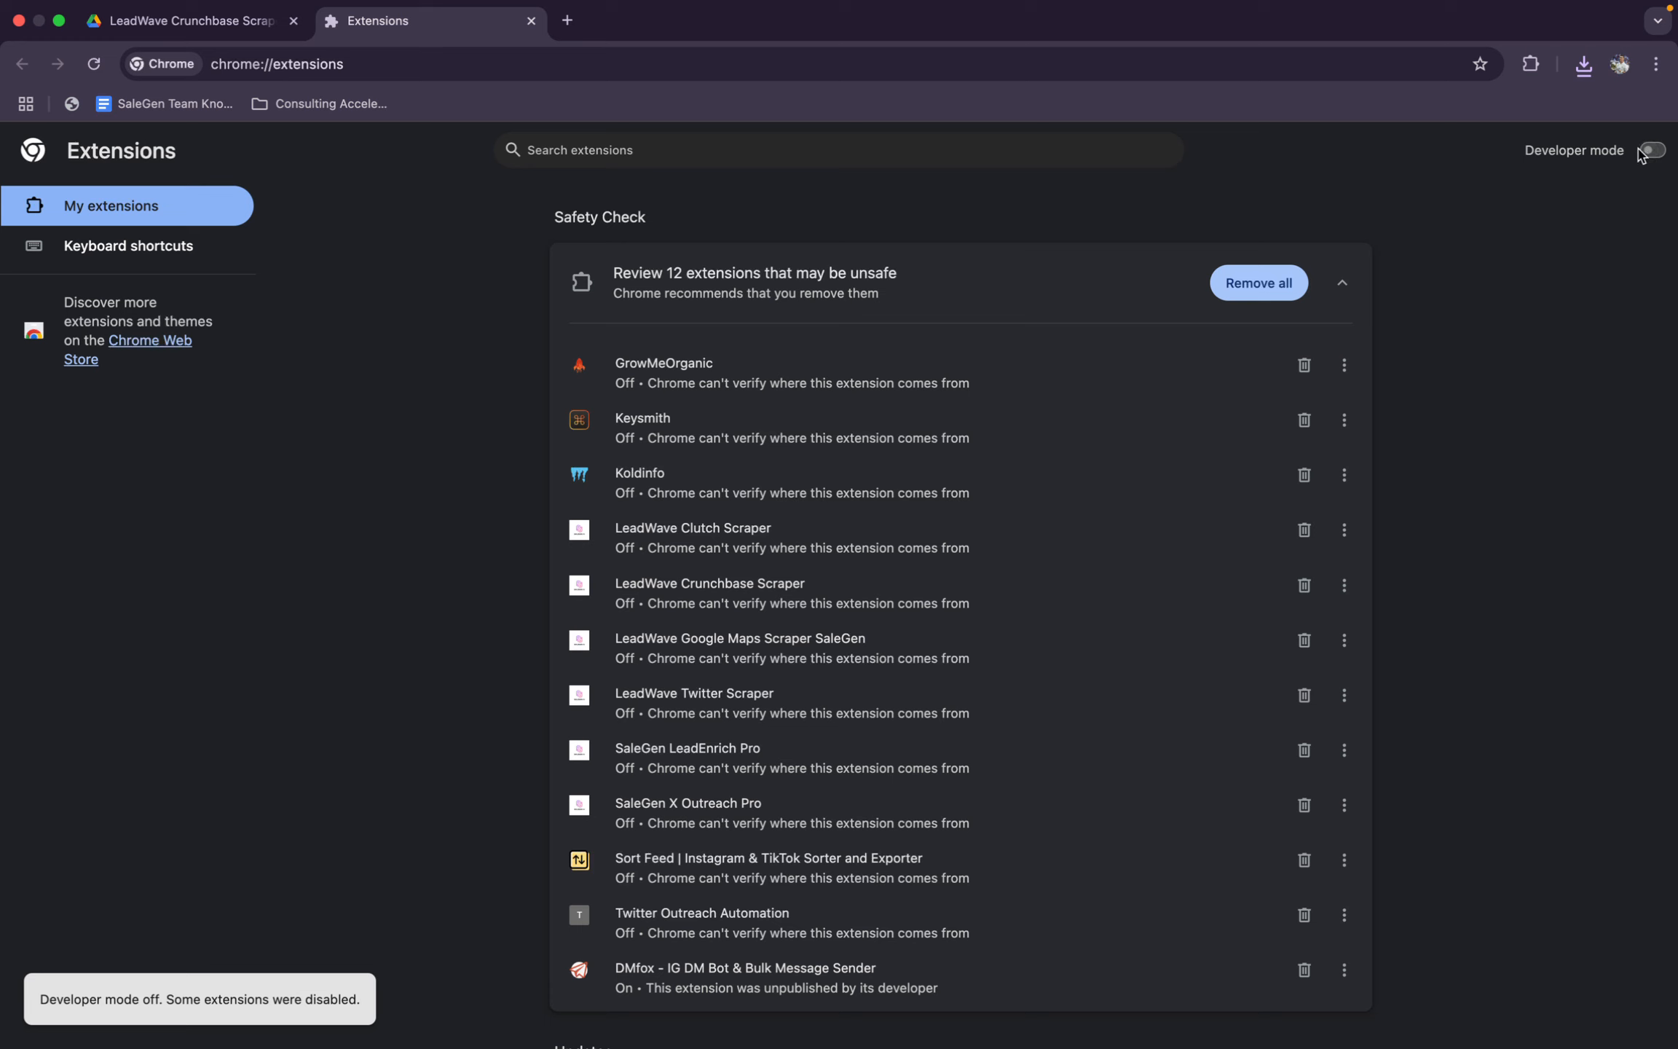
click(1652, 151)
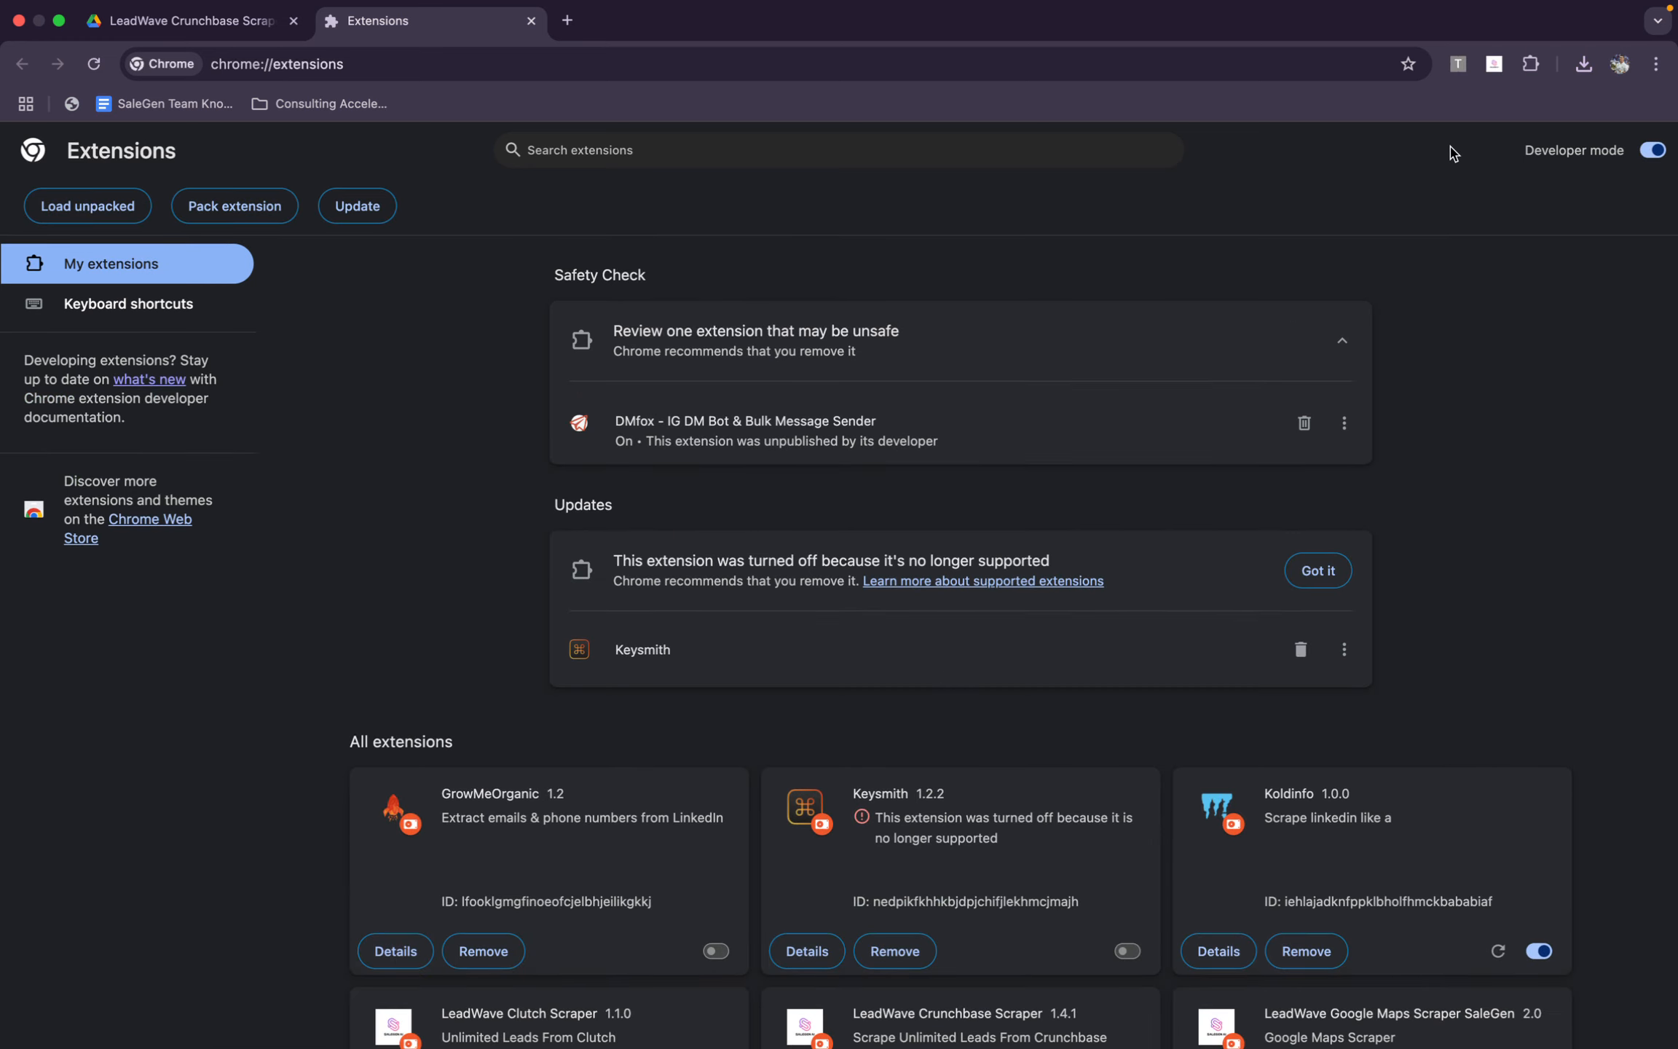
Load the LeadWave Crunchbase Scraper 2 folder from Downloads as an unpacked extension
click(88, 221)
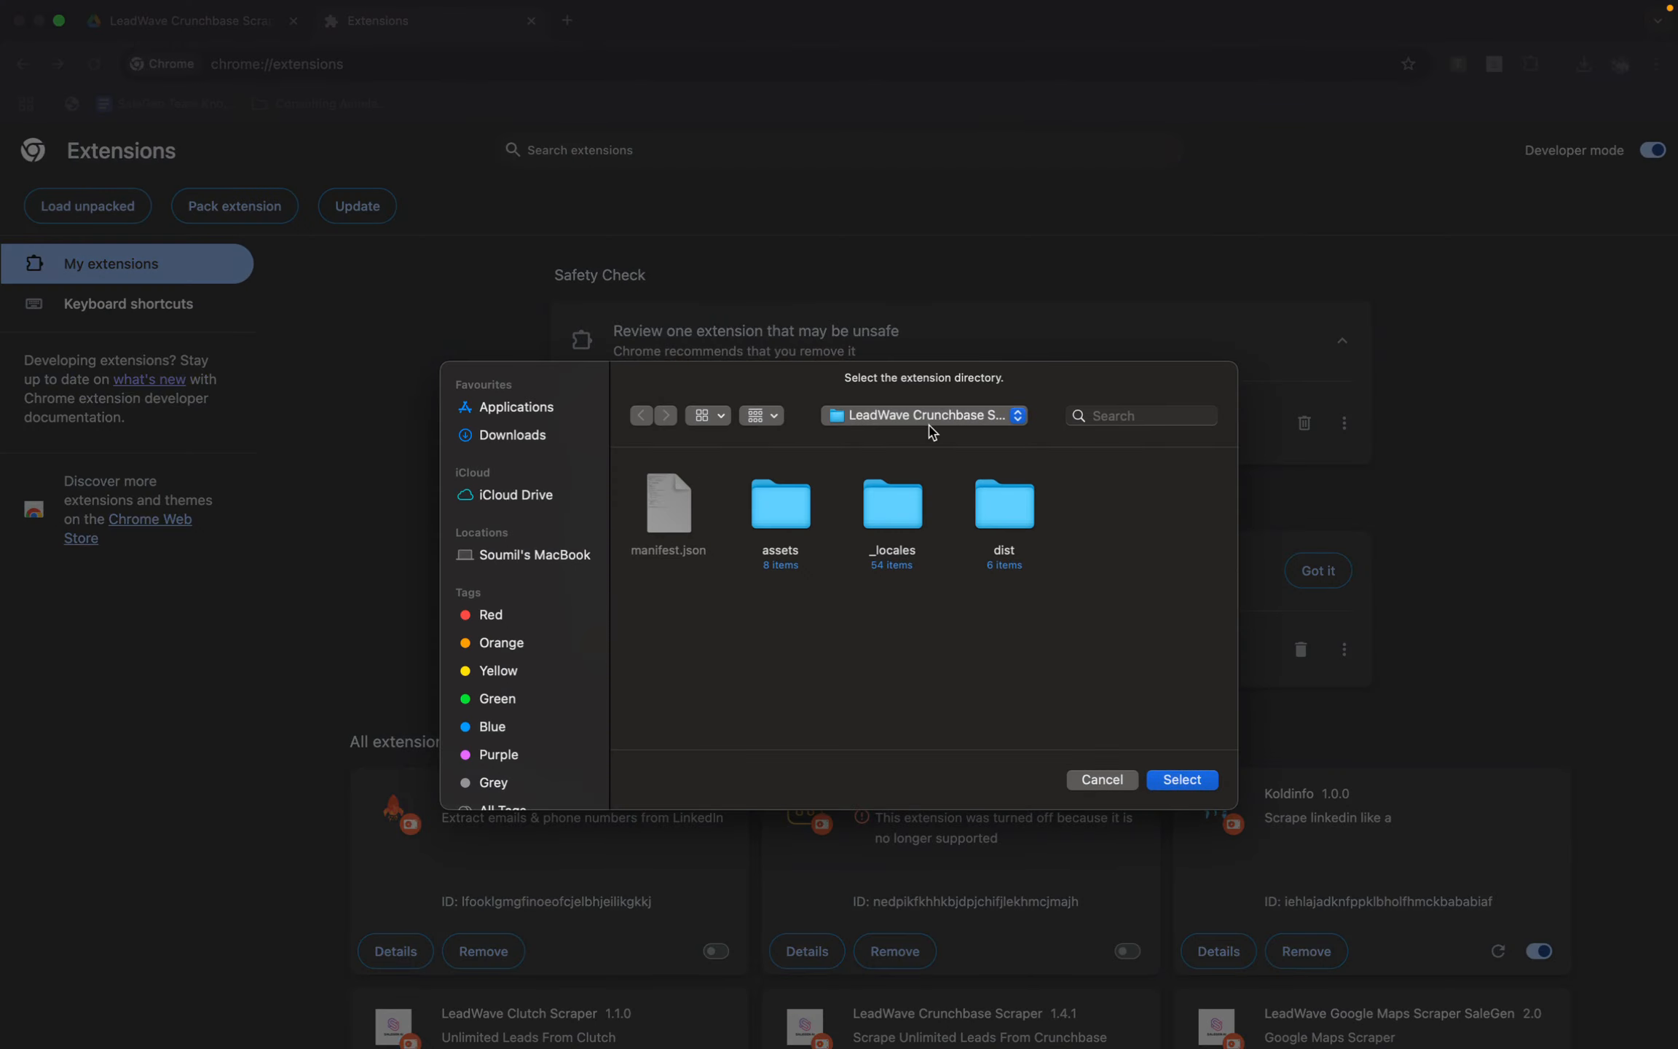
click(938, 426)
click(922, 441)
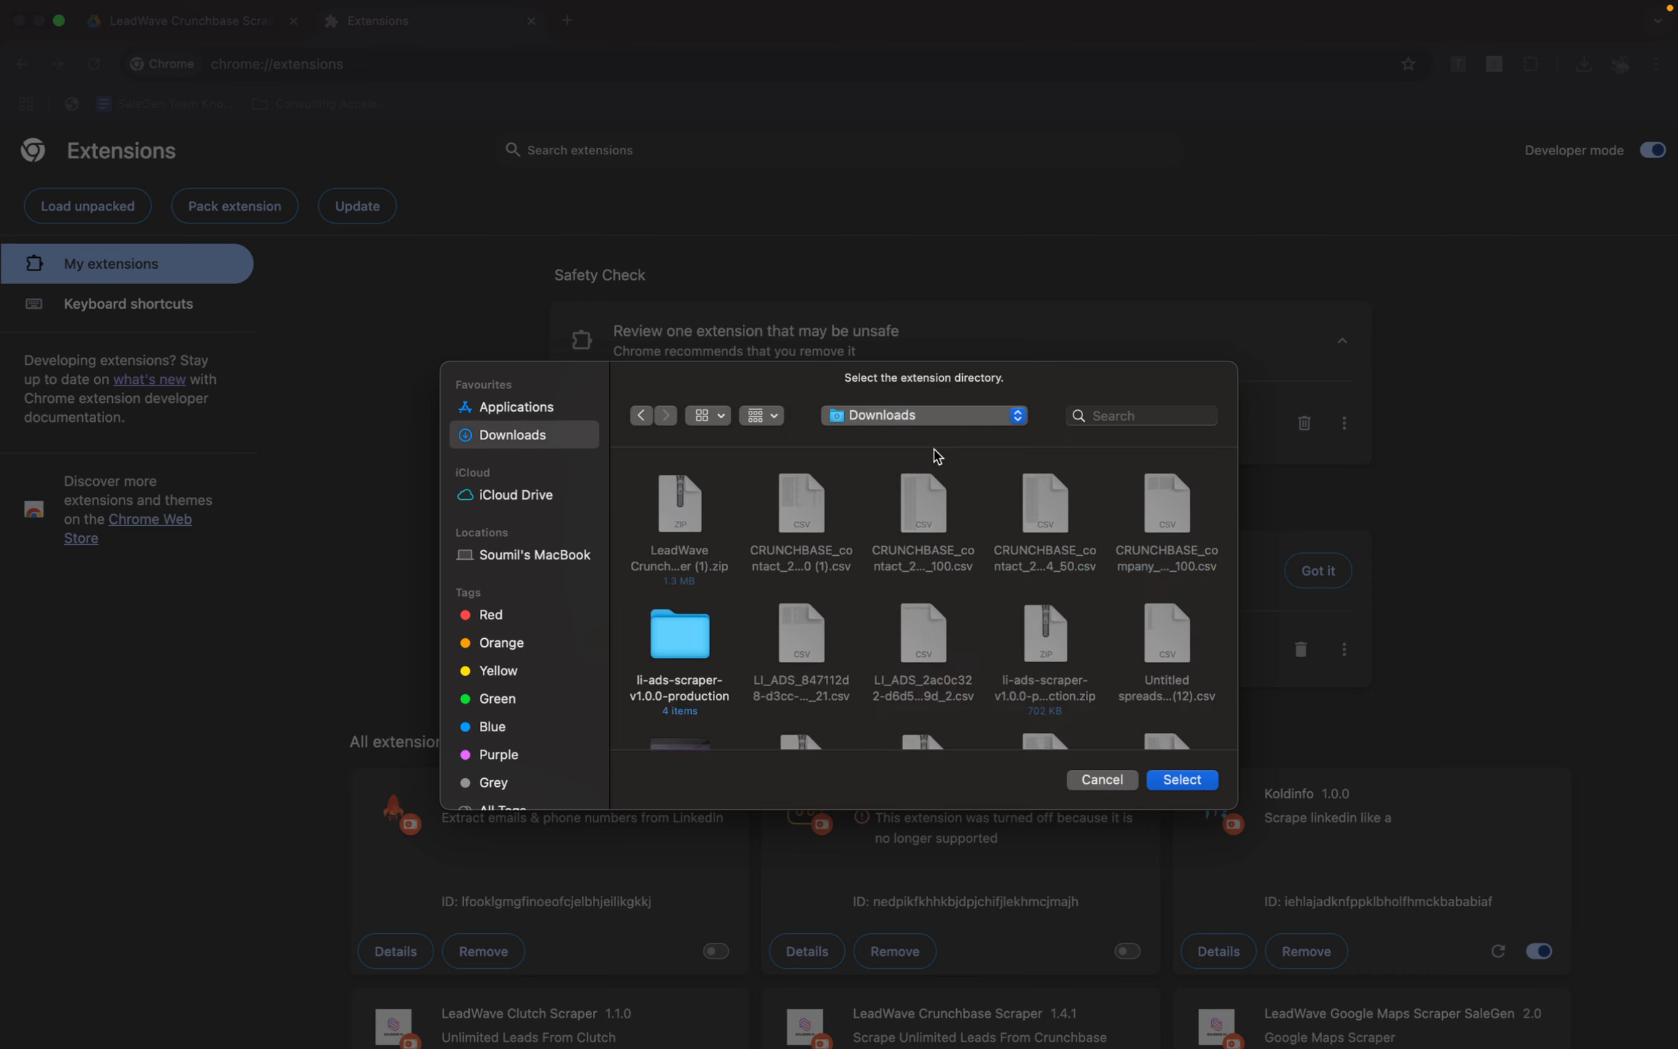
scroll(674, 666, down, 5)
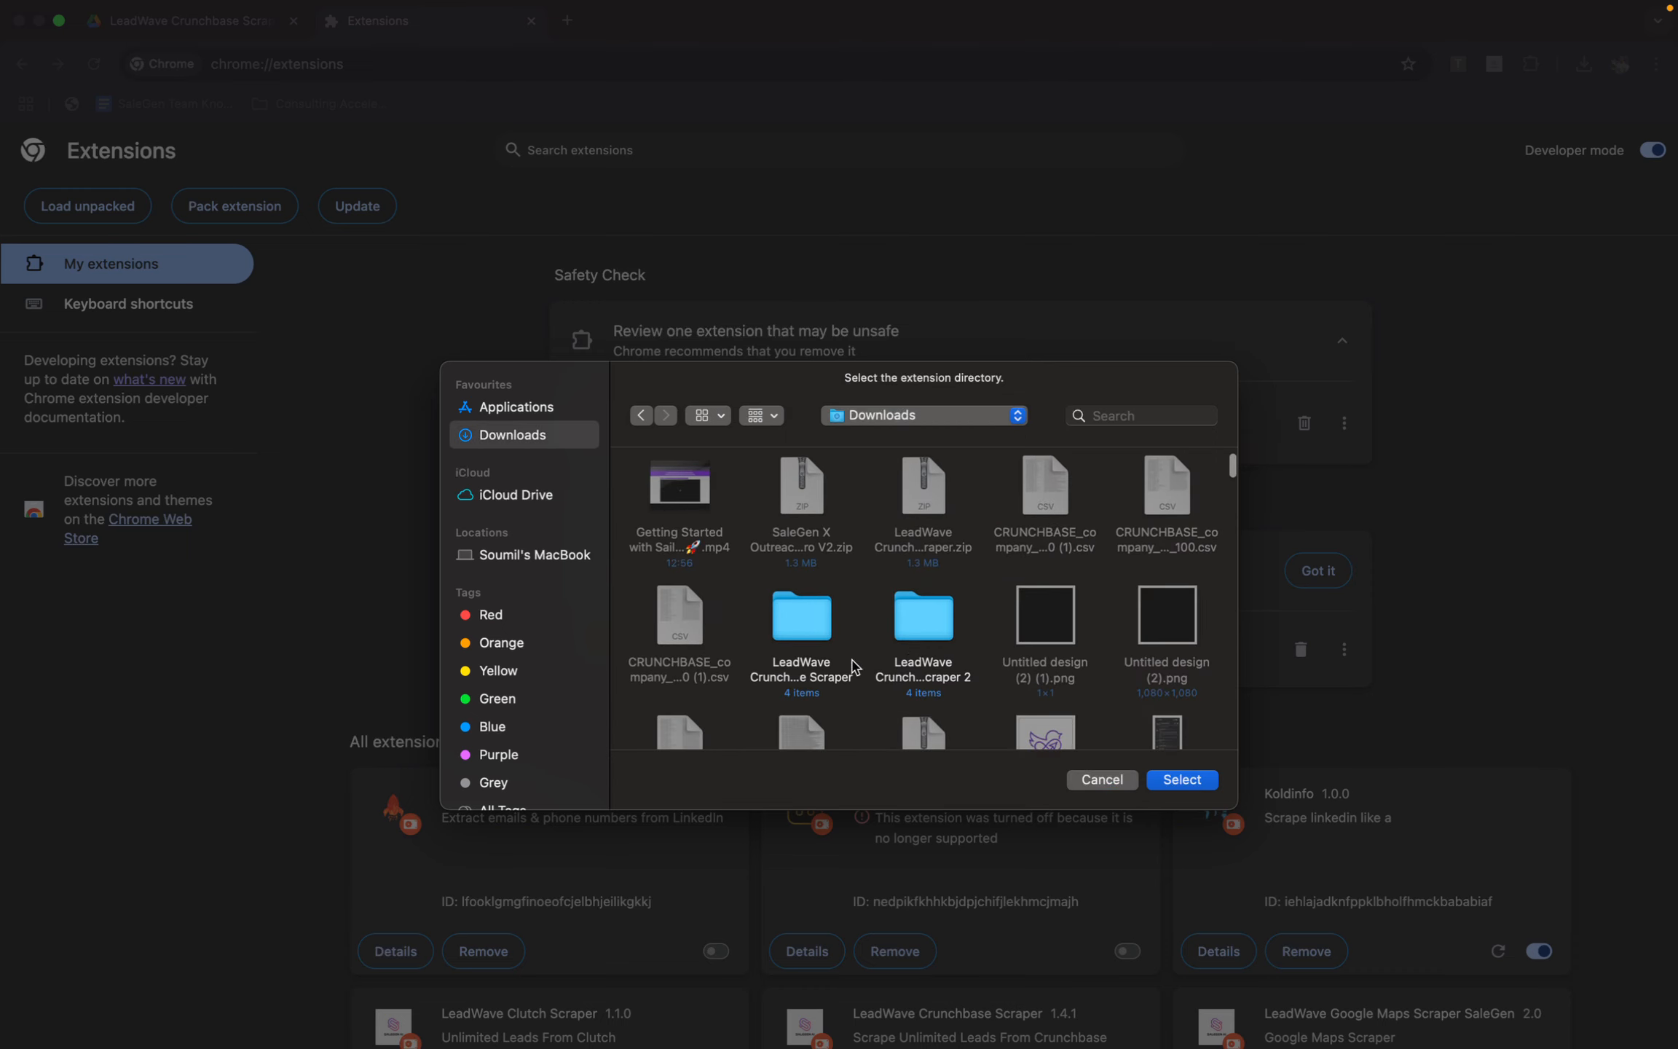
double_click(953, 641)
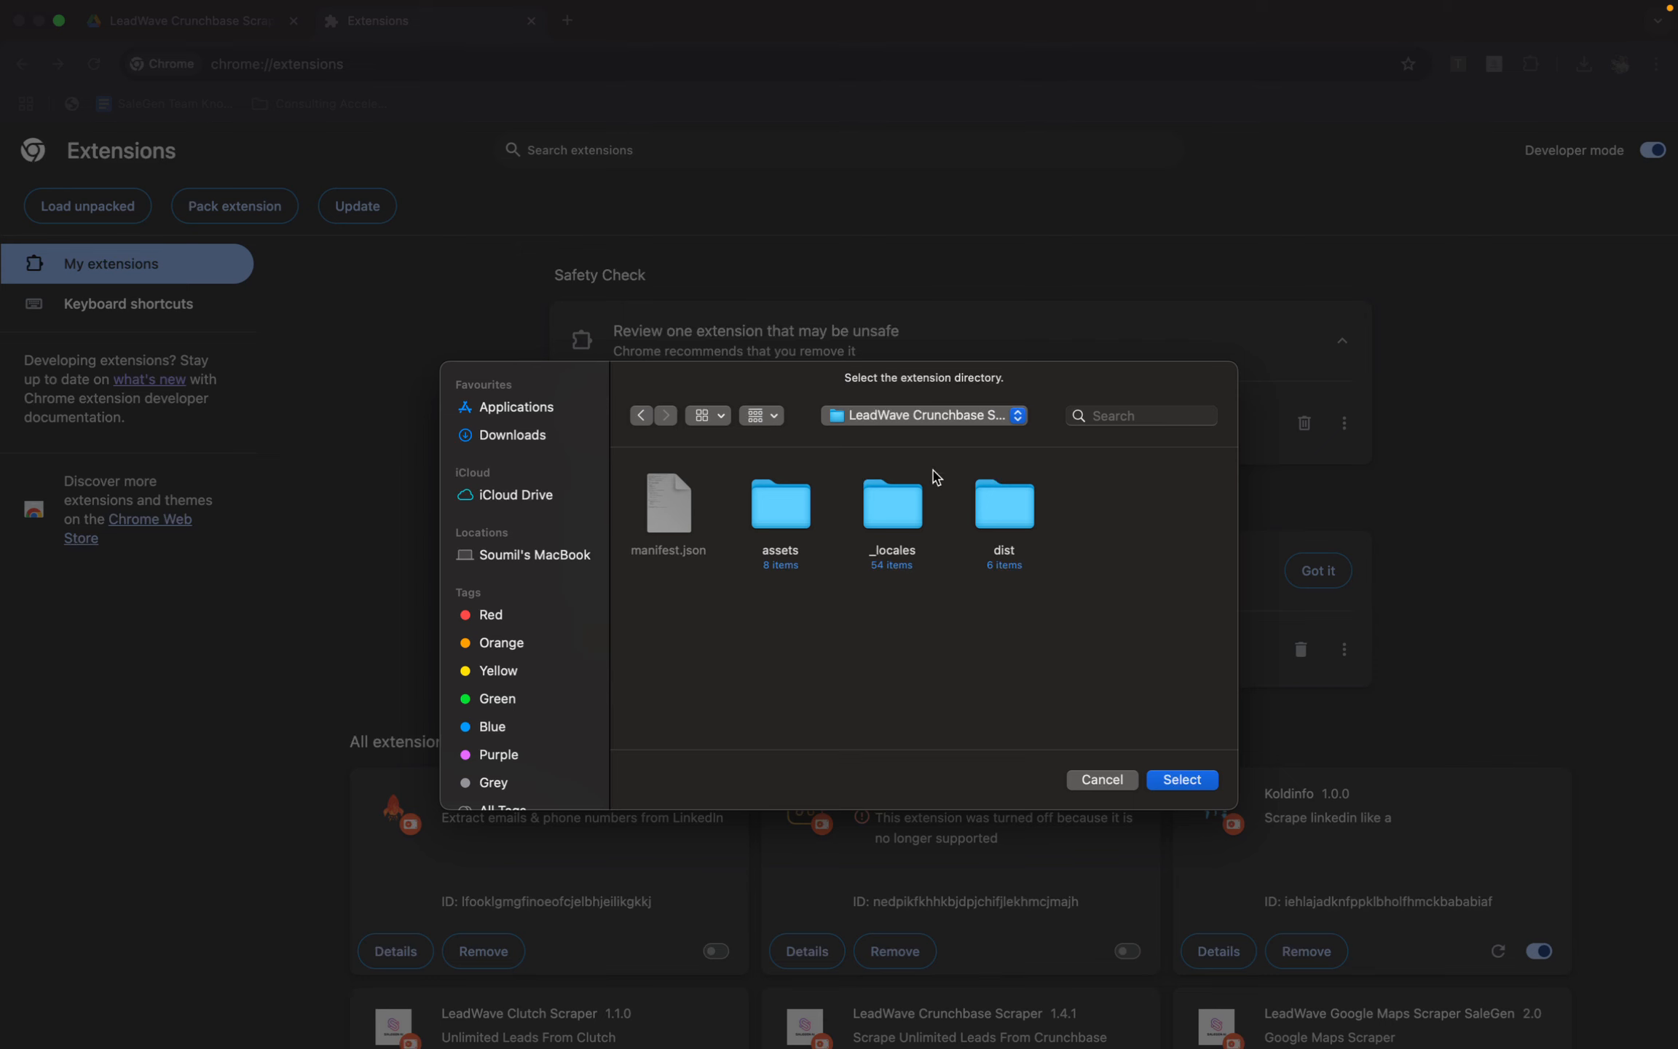
click(1182, 779)
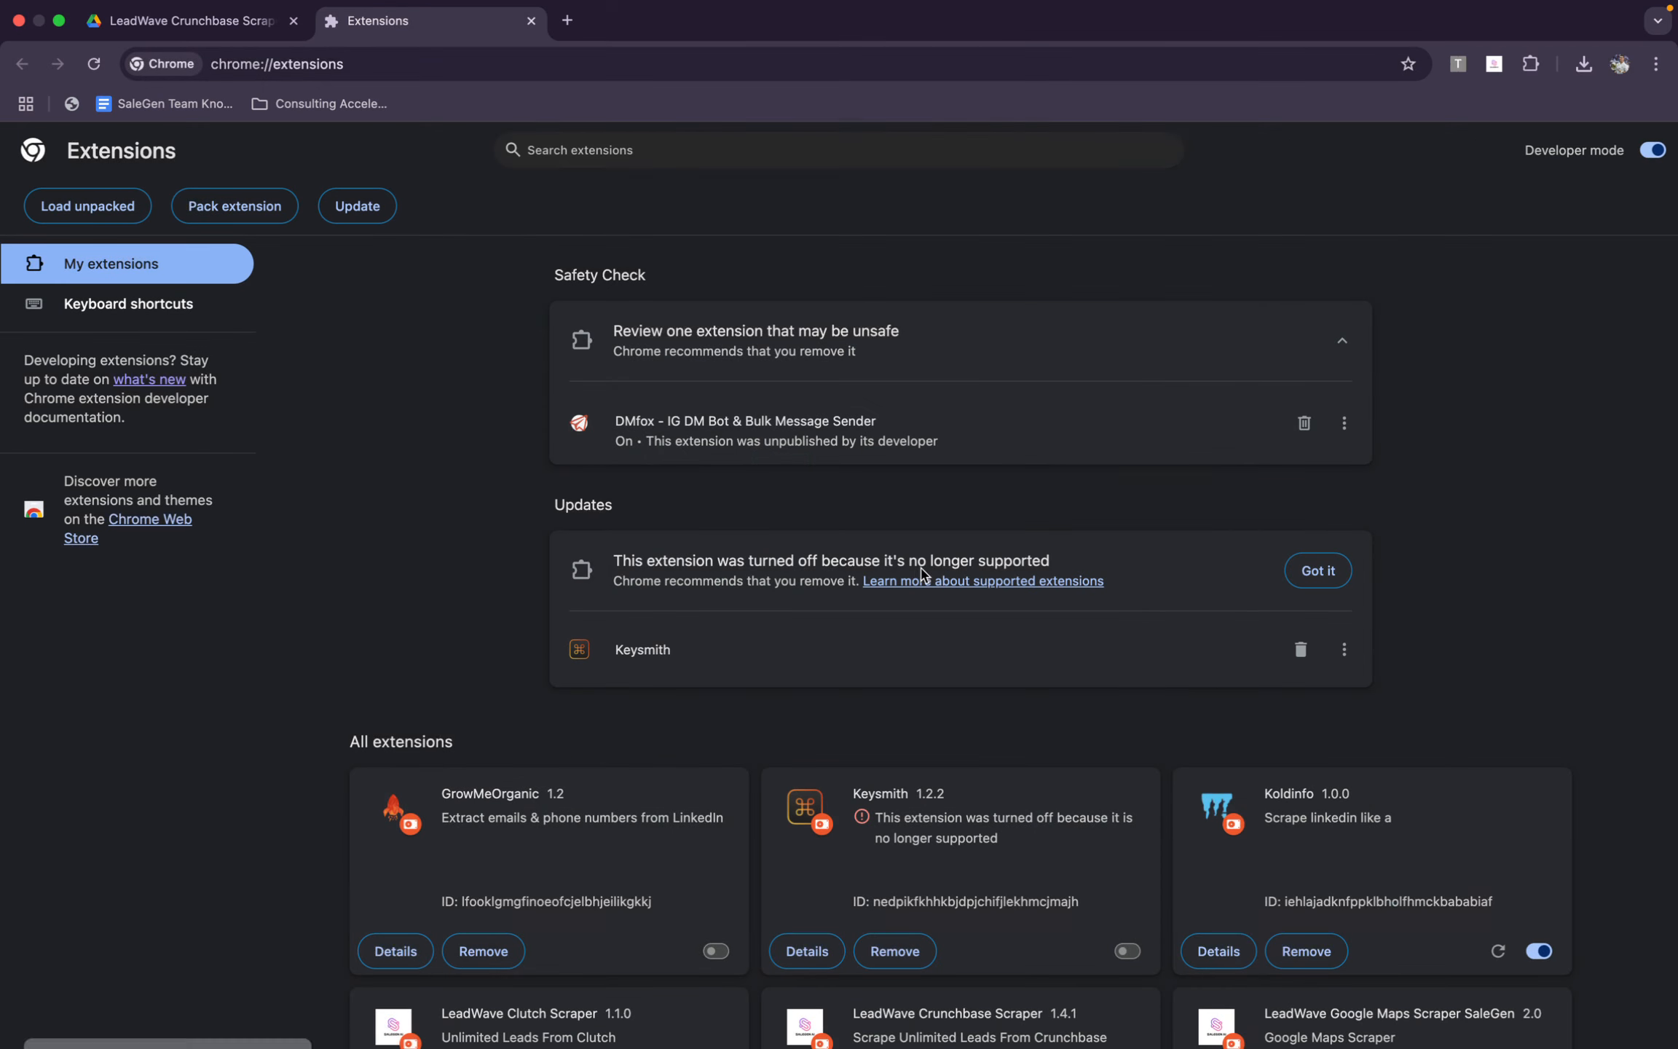
Find LeadWave Crunchbase Scraper in the installed extensions list, unpin it, and pin it again
click(1529, 66)
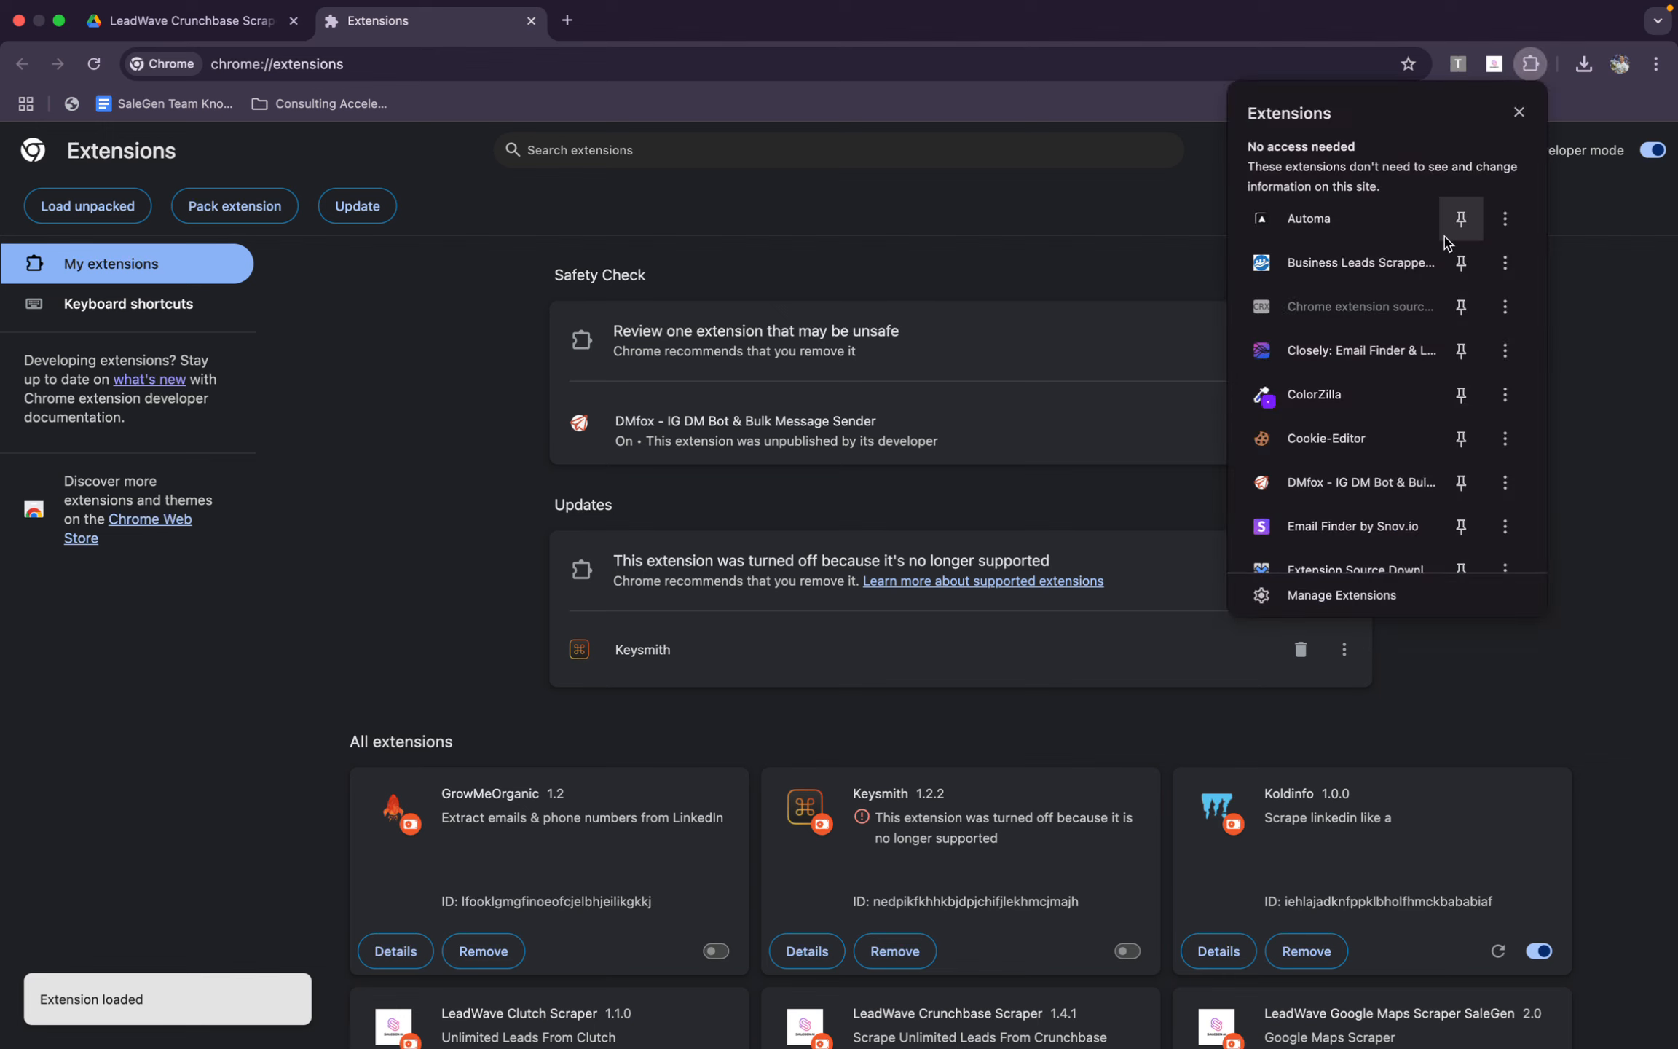
scroll(1453, 229, down, 5)
scroll(1438, 407, down, 1)
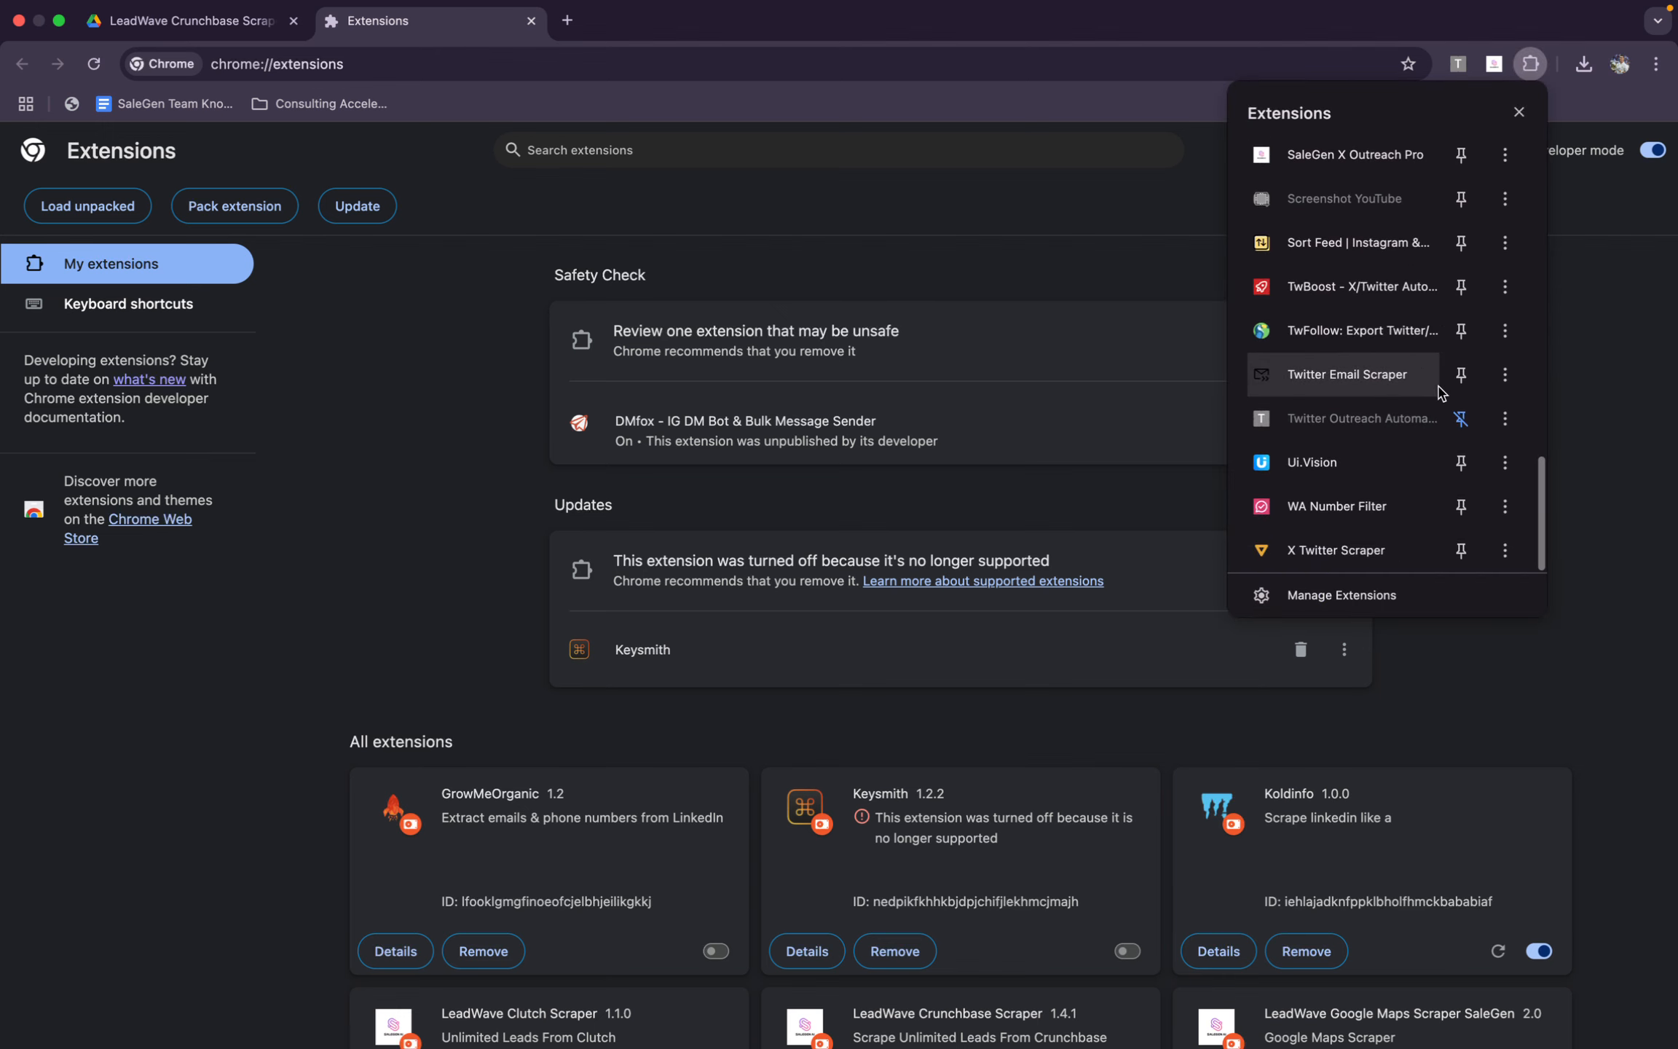
scroll(1438, 397, up, 5)
scroll(1439, 393, up, 2)
scroll(1453, 412, up, 4)
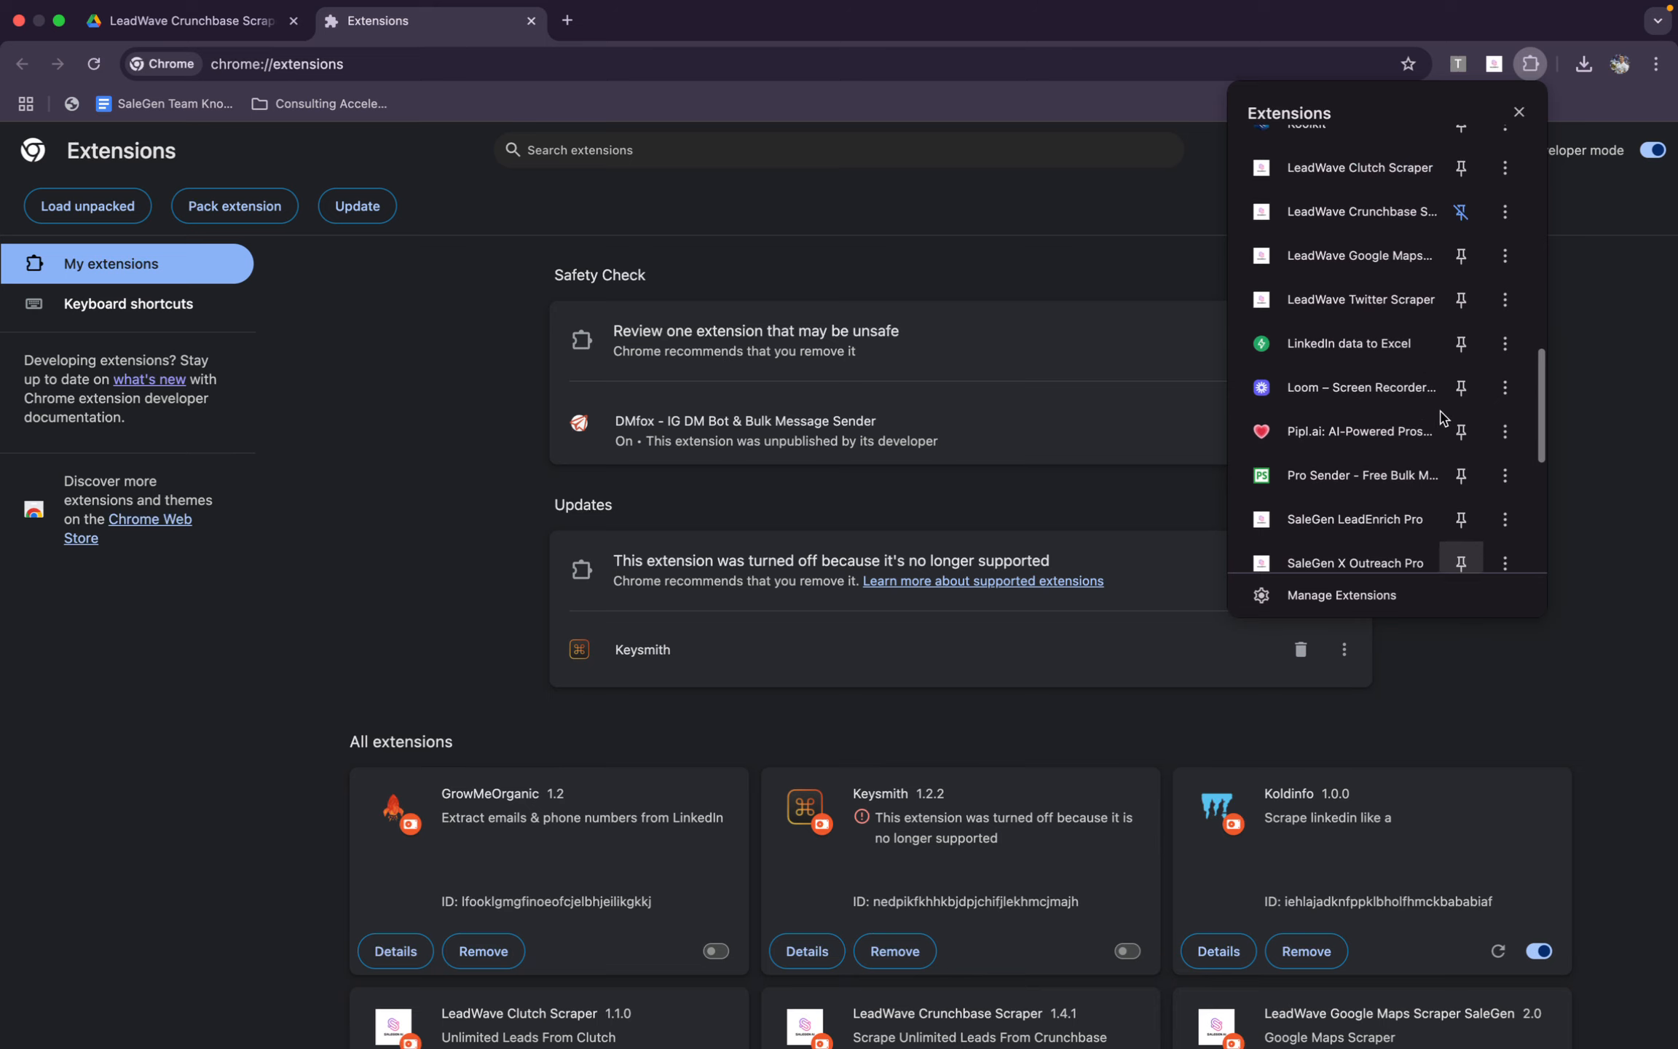
scroll(1449, 300, up, 1)
click(1462, 261)
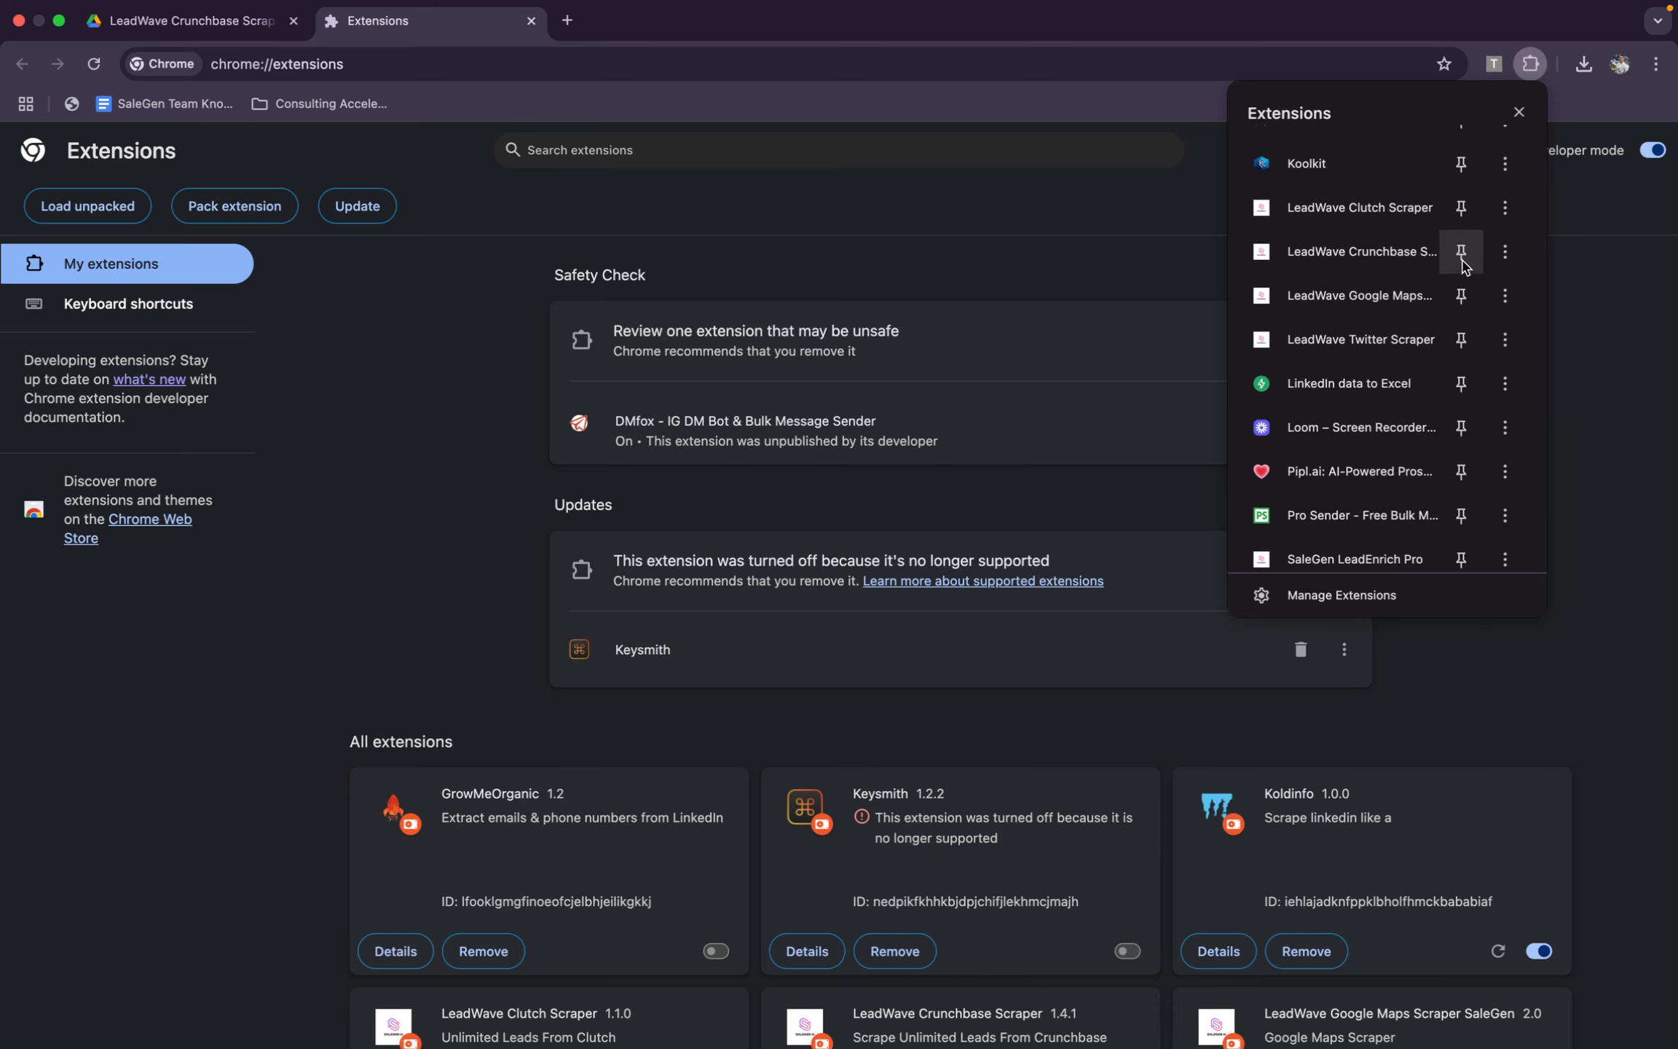
click(1459, 256)
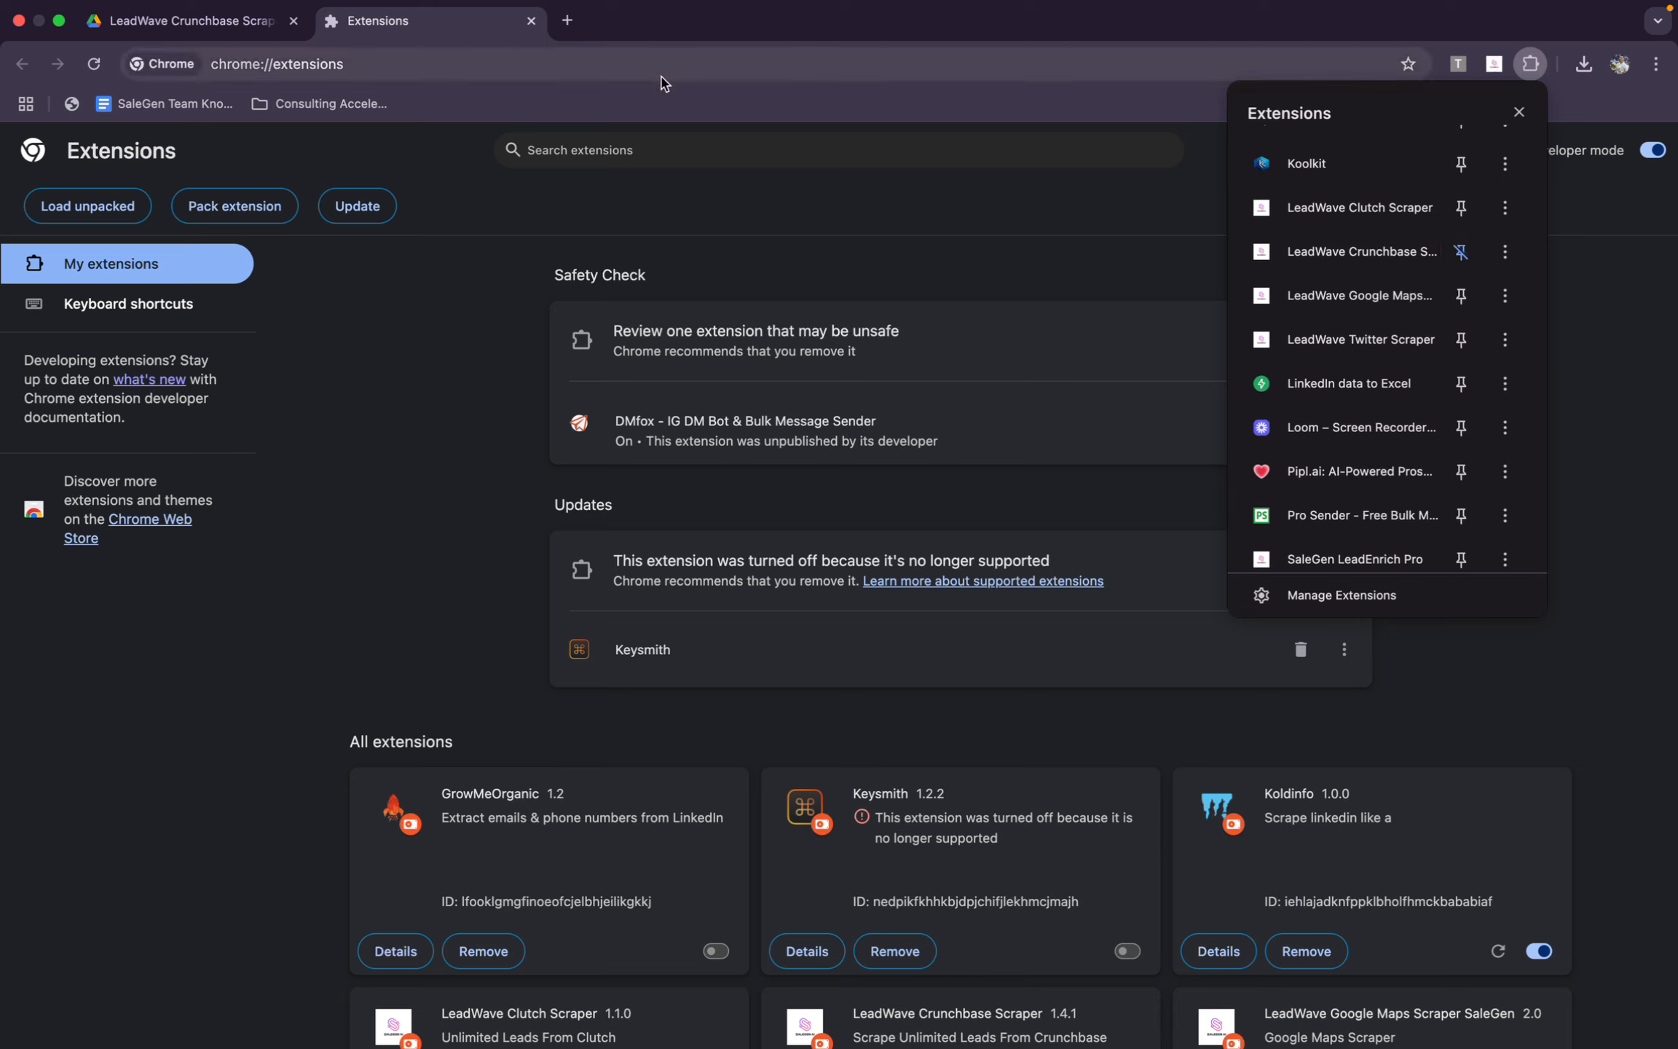
Open the pinned Crunchbase Scraper extension and start searching on Crunchbase
click(1493, 65)
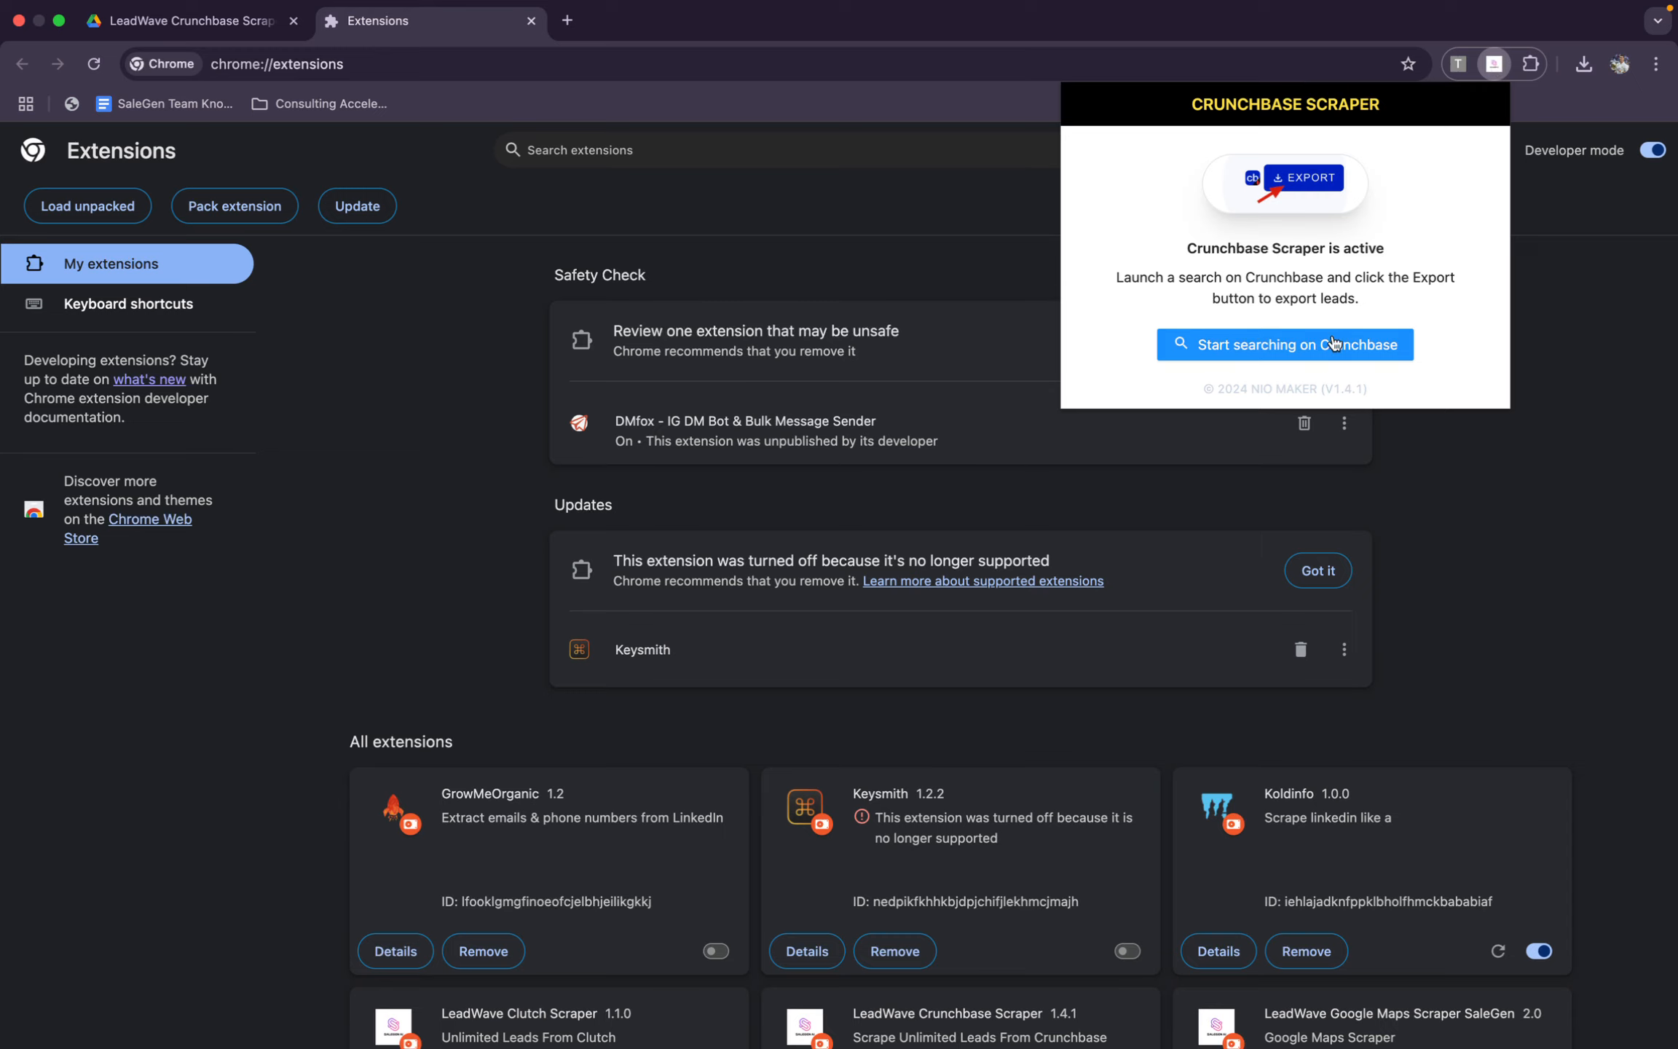
click(1327, 347)
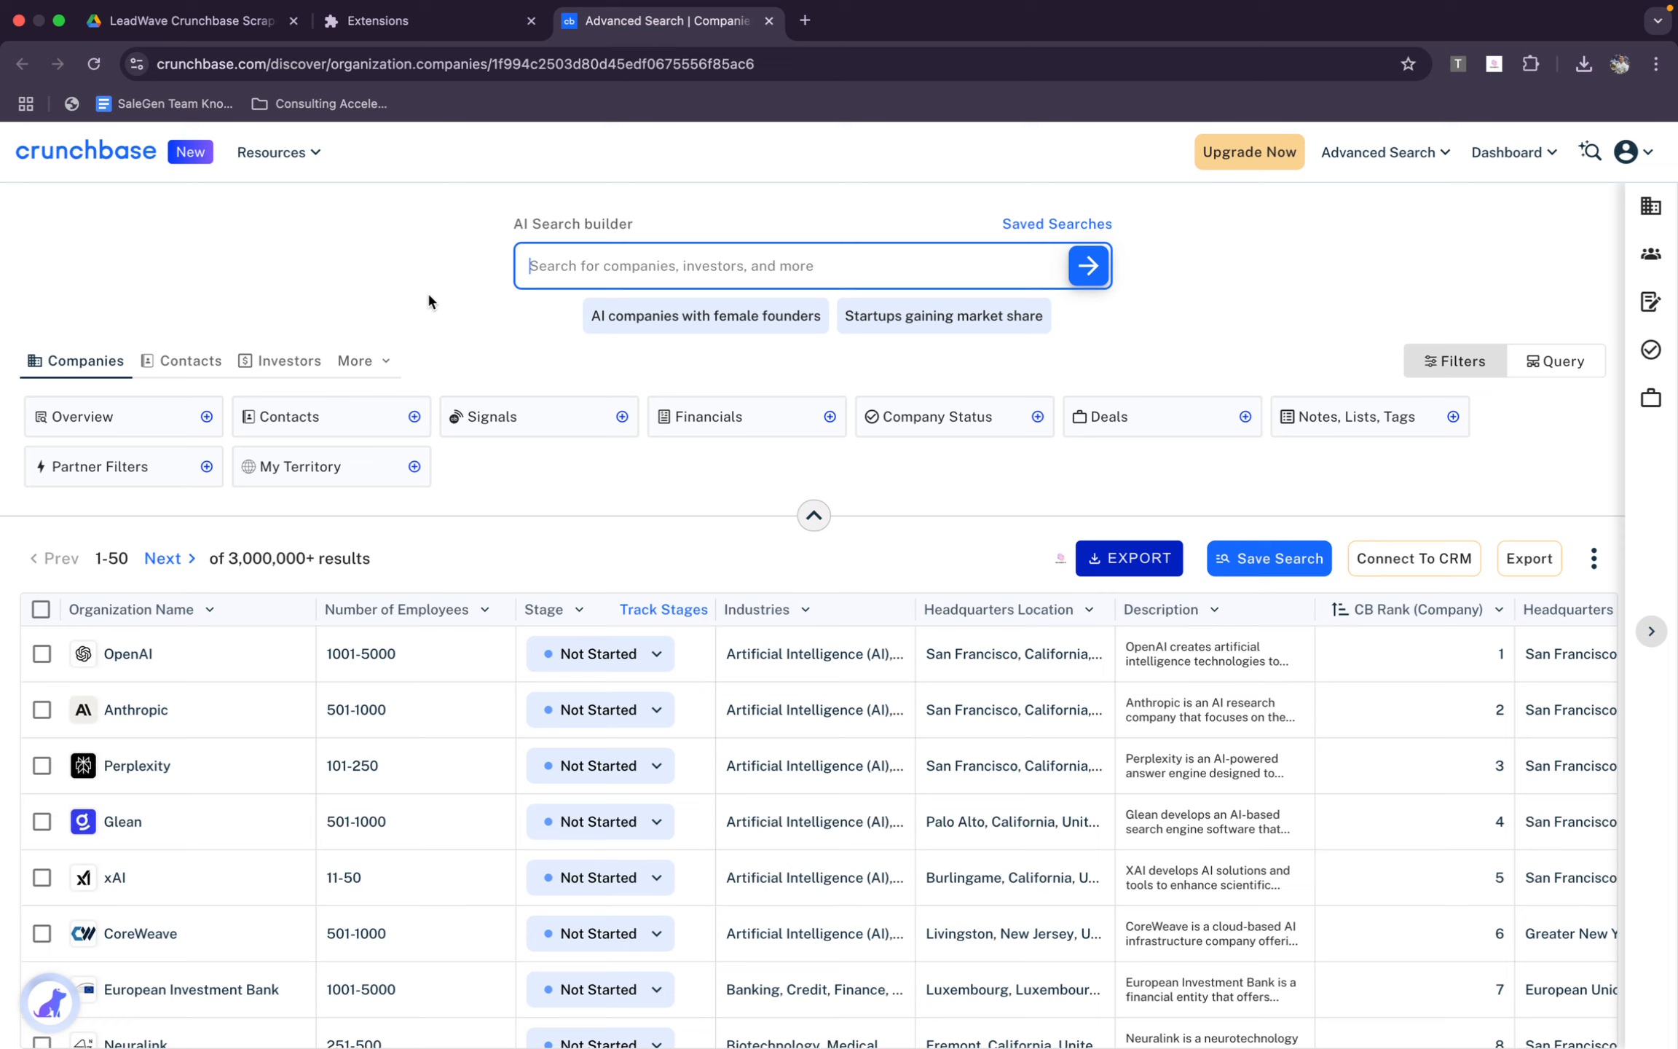
Open crunchbase.com in a new incognito window and bring up the sign-up form for the monthly Pro free trial
key(super+shift+n)
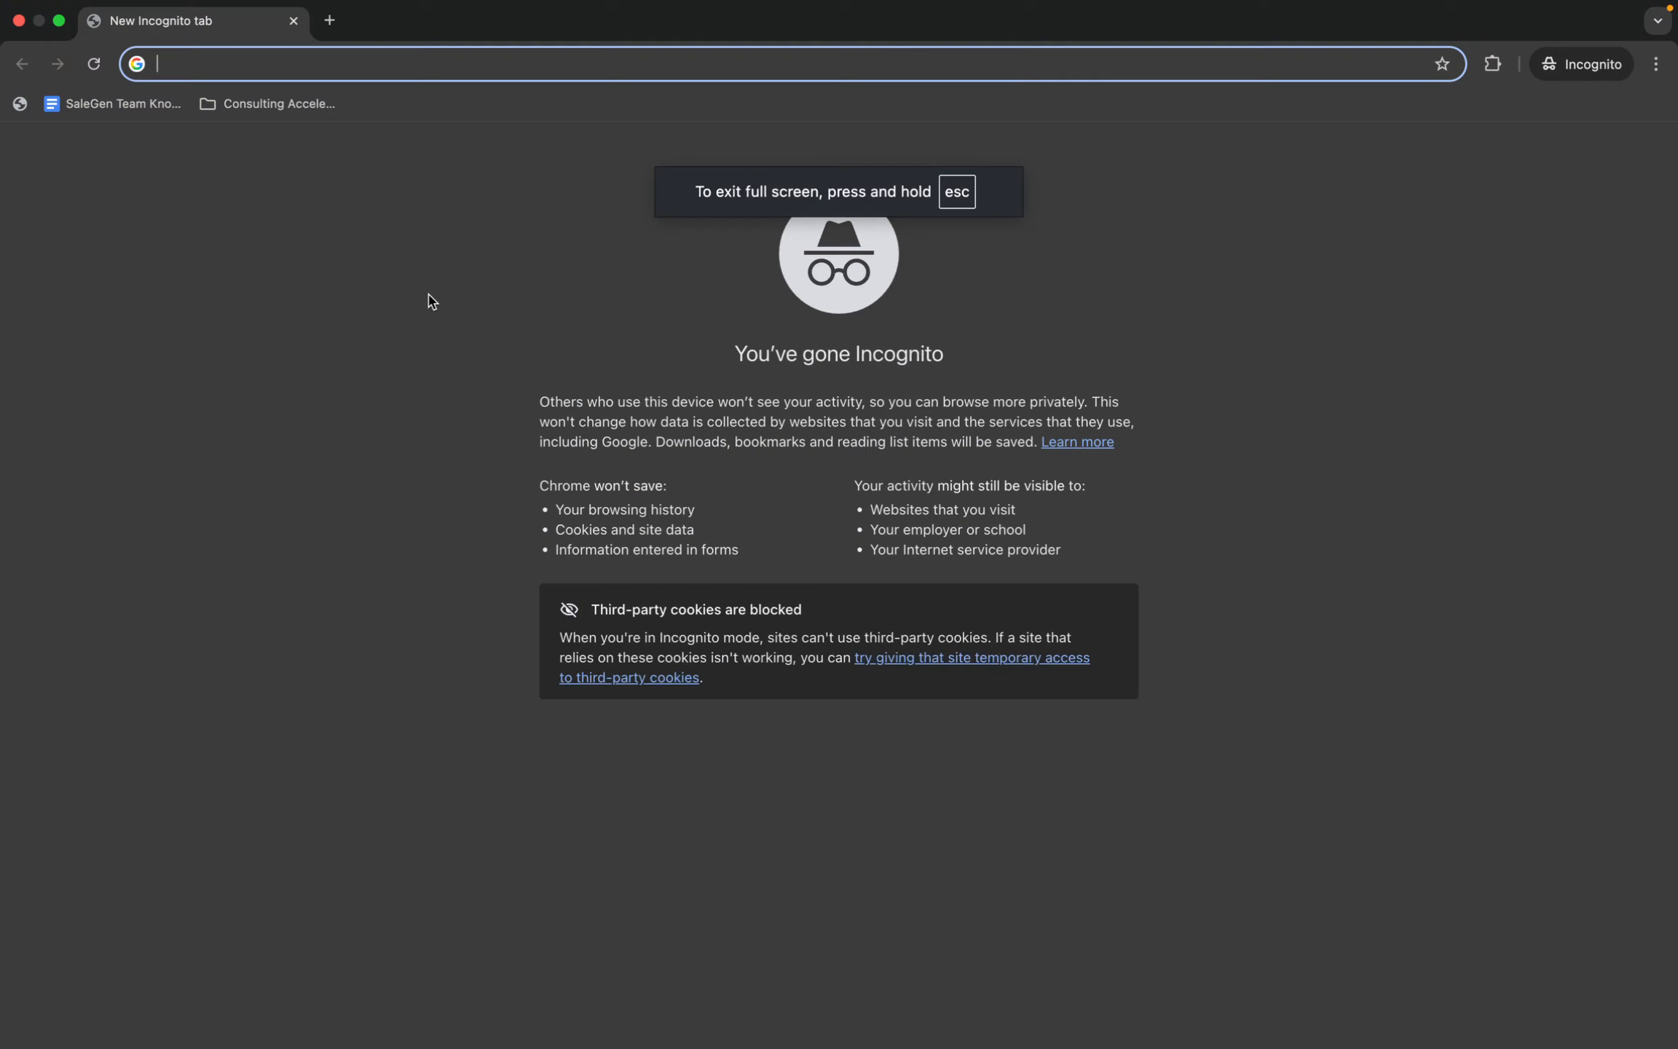
text(crunchbase.com)
key(Return)
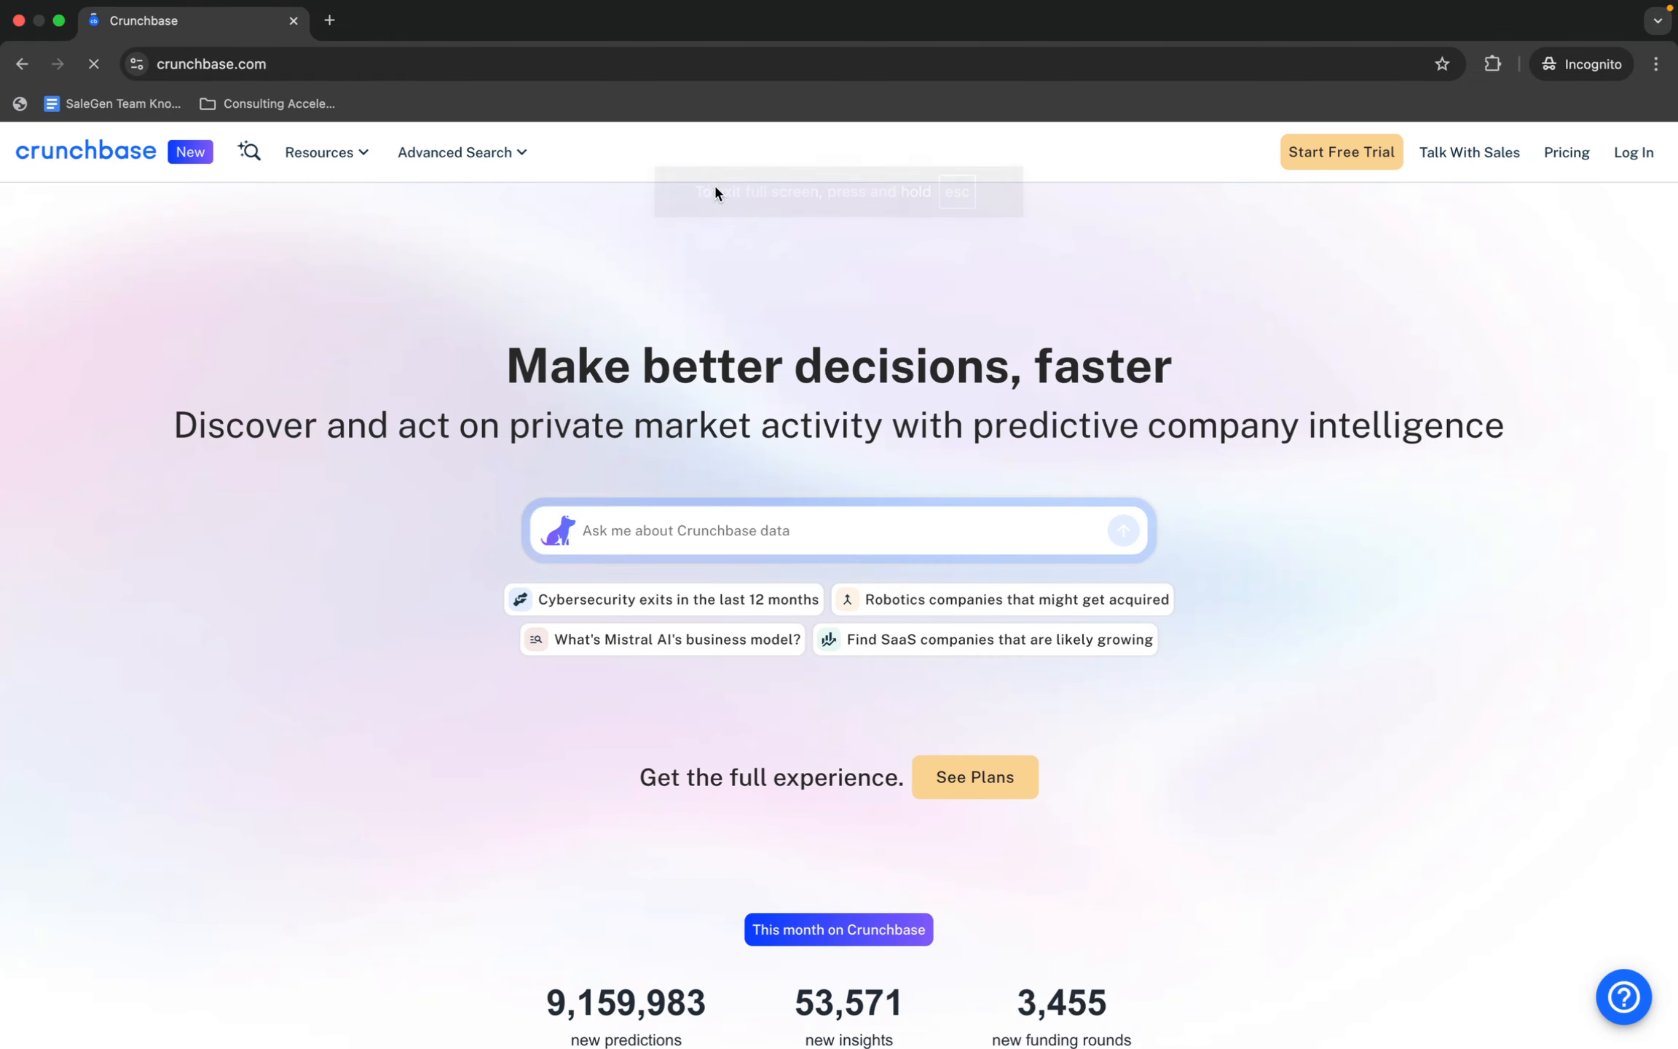
click(1354, 162)
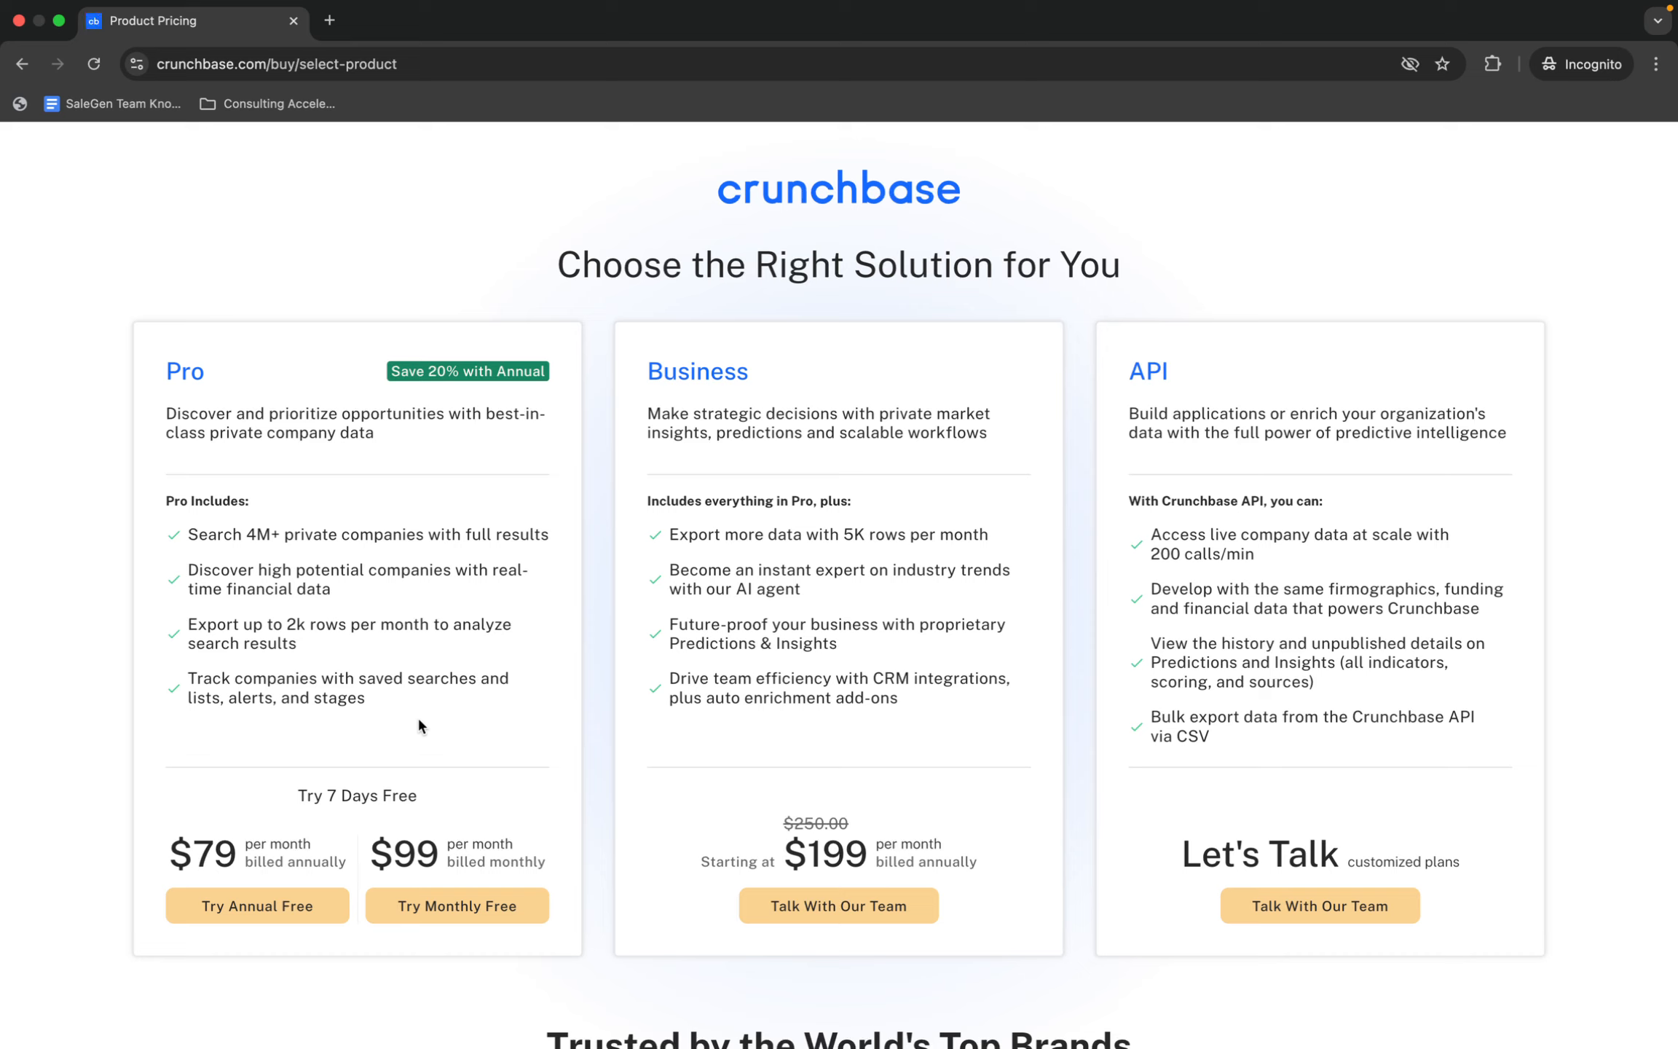
click(484, 910)
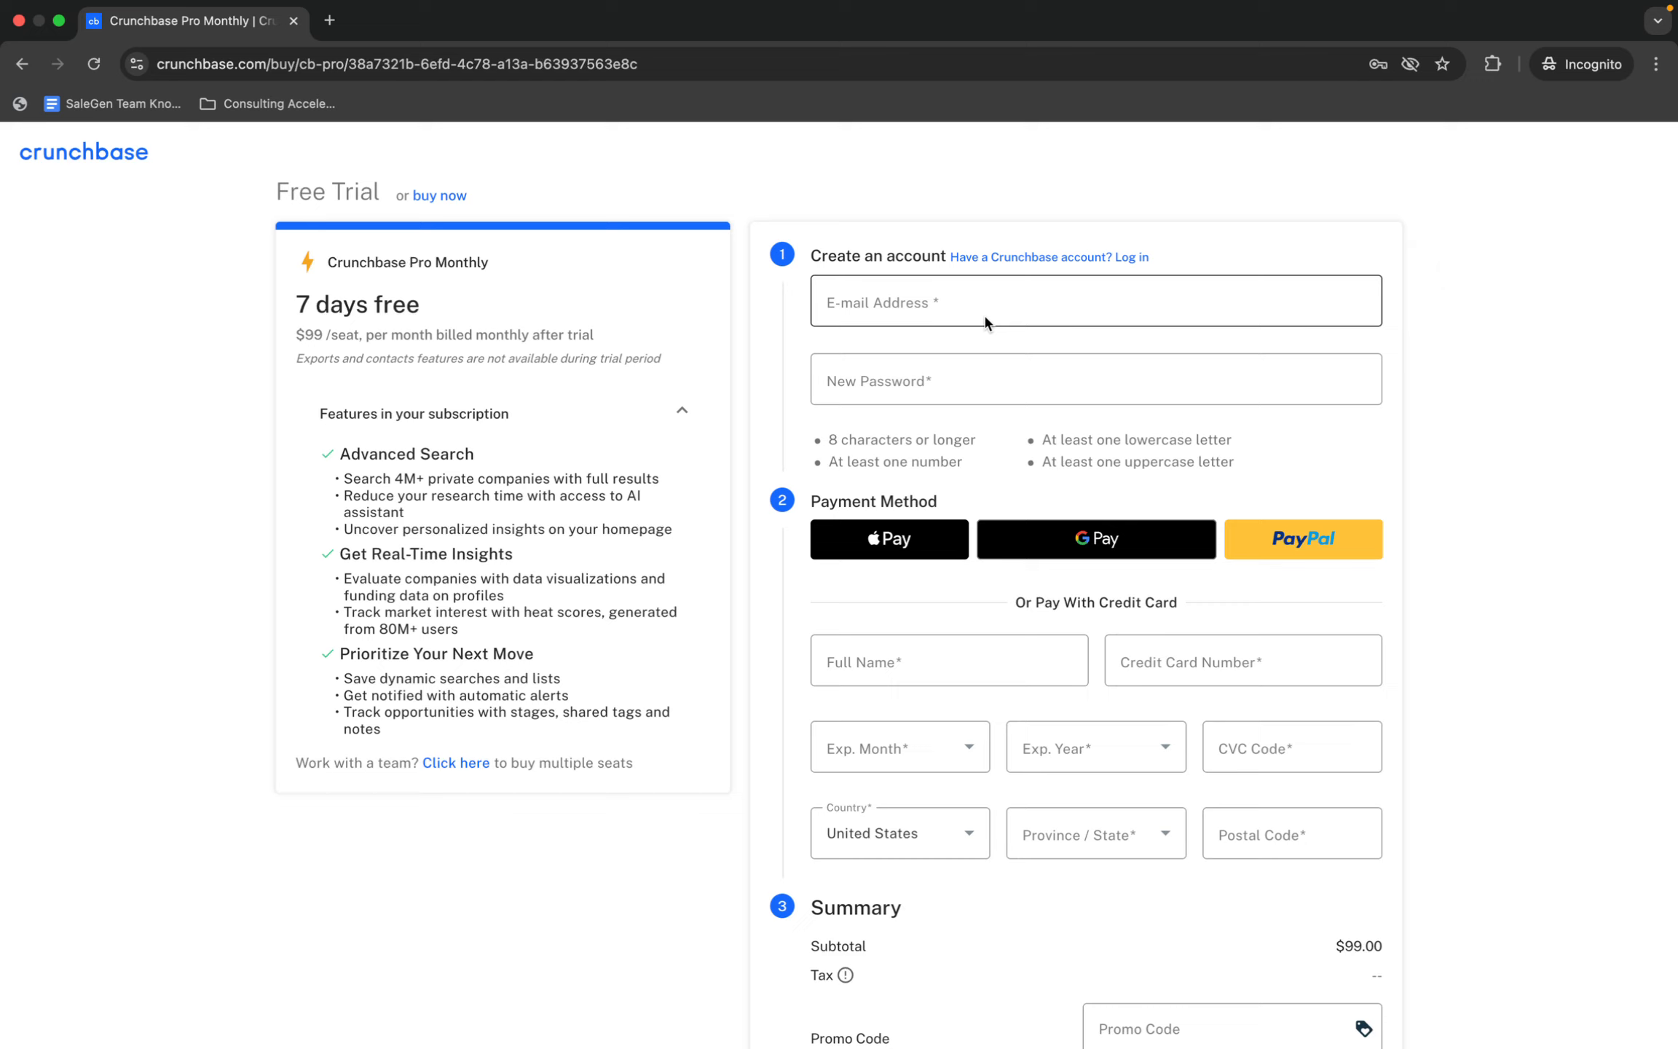
Look through the free trial form's account, payment method and summary sections without filling them in
click(984, 316)
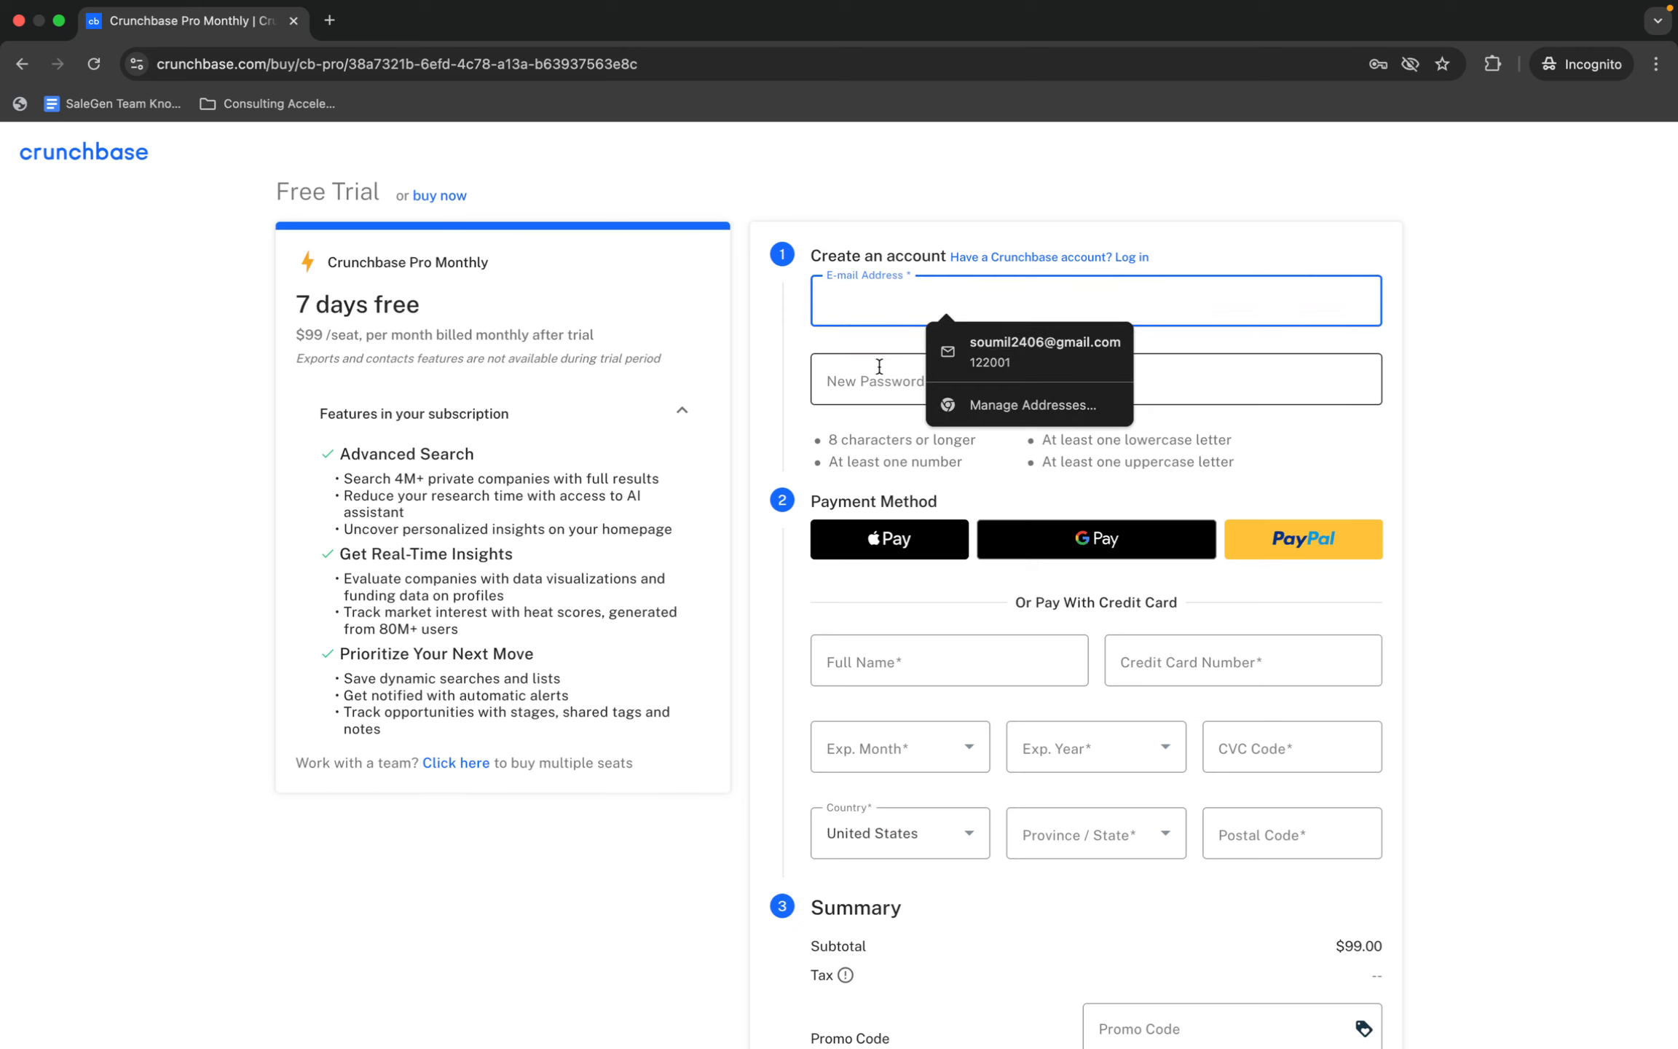
scroll(876, 392, down, 3)
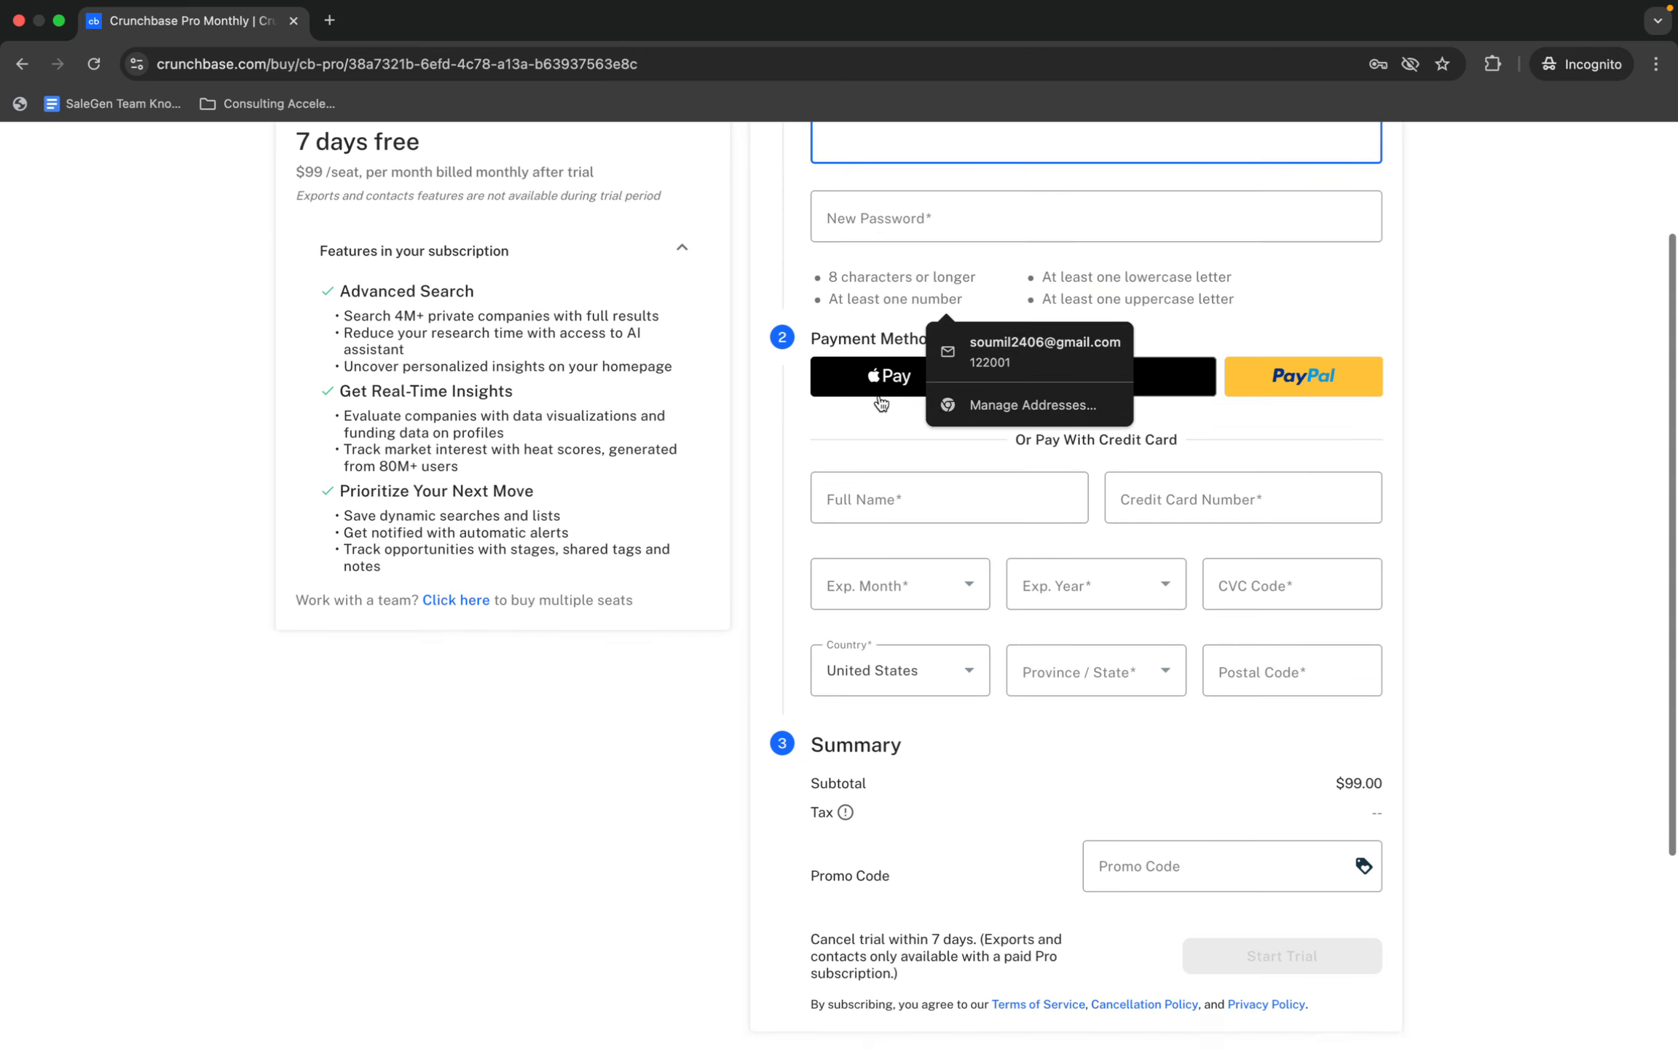
click(990, 546)
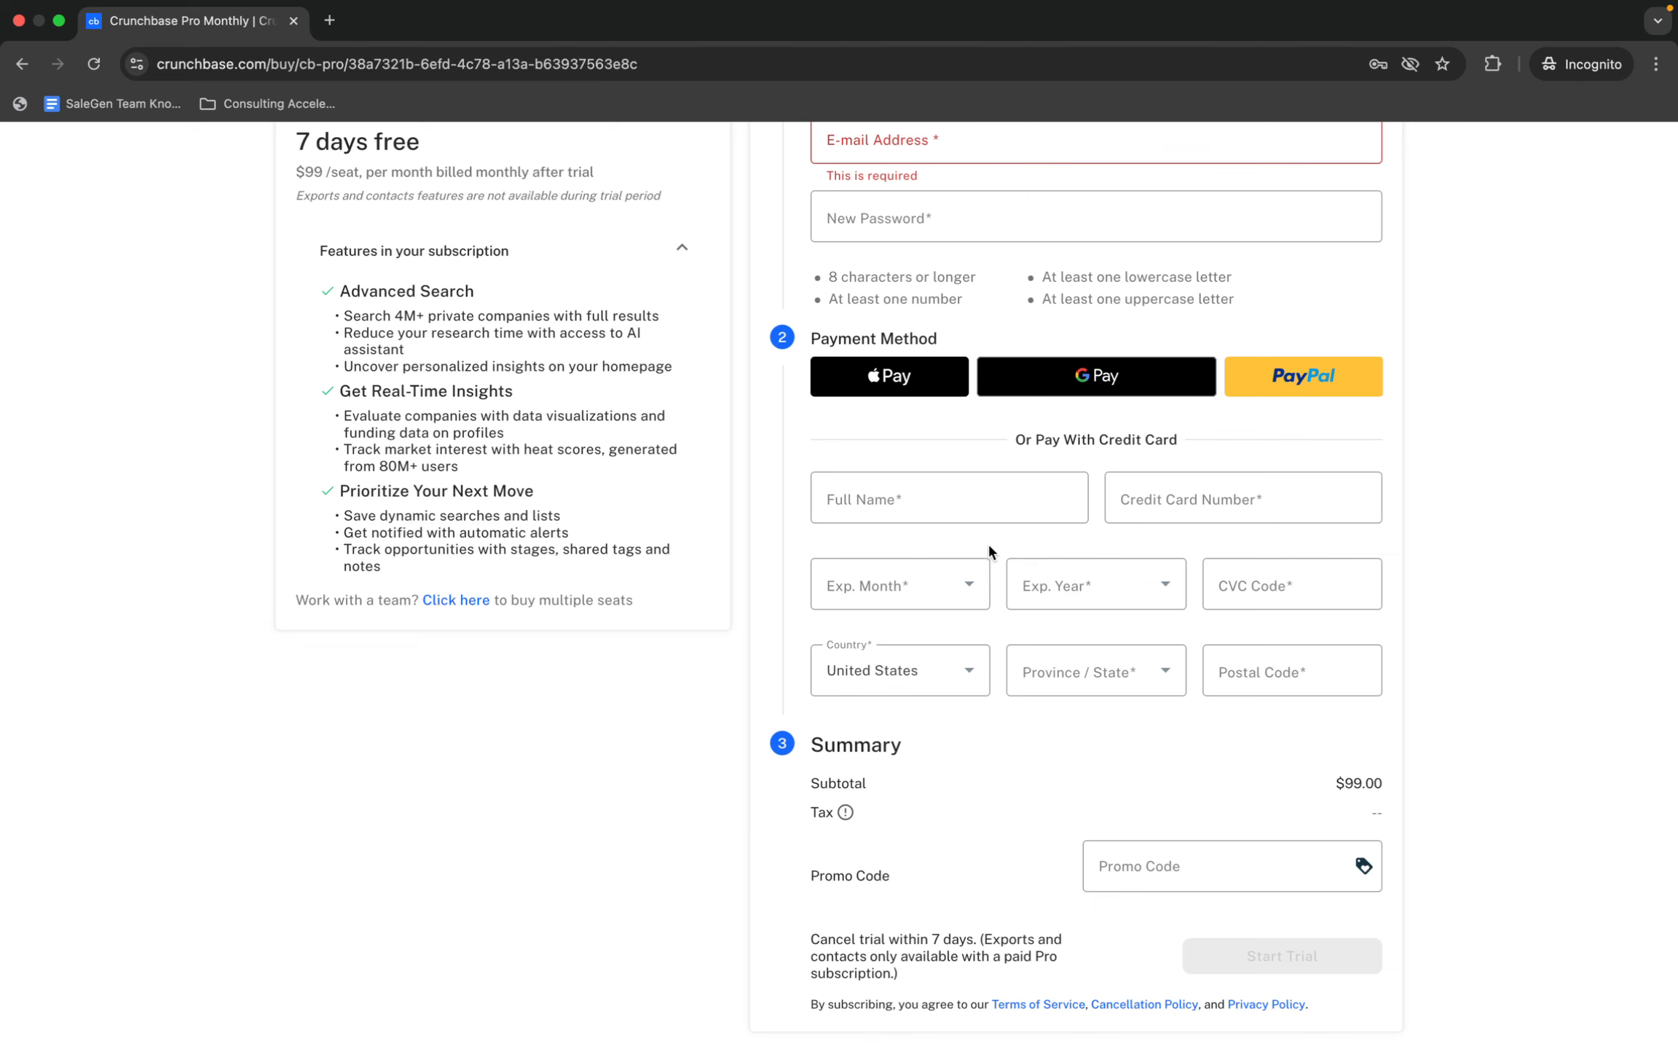
Return to the Crunchbase company search and filter the companies by the headquarters location United States
key(ctrl+Left)
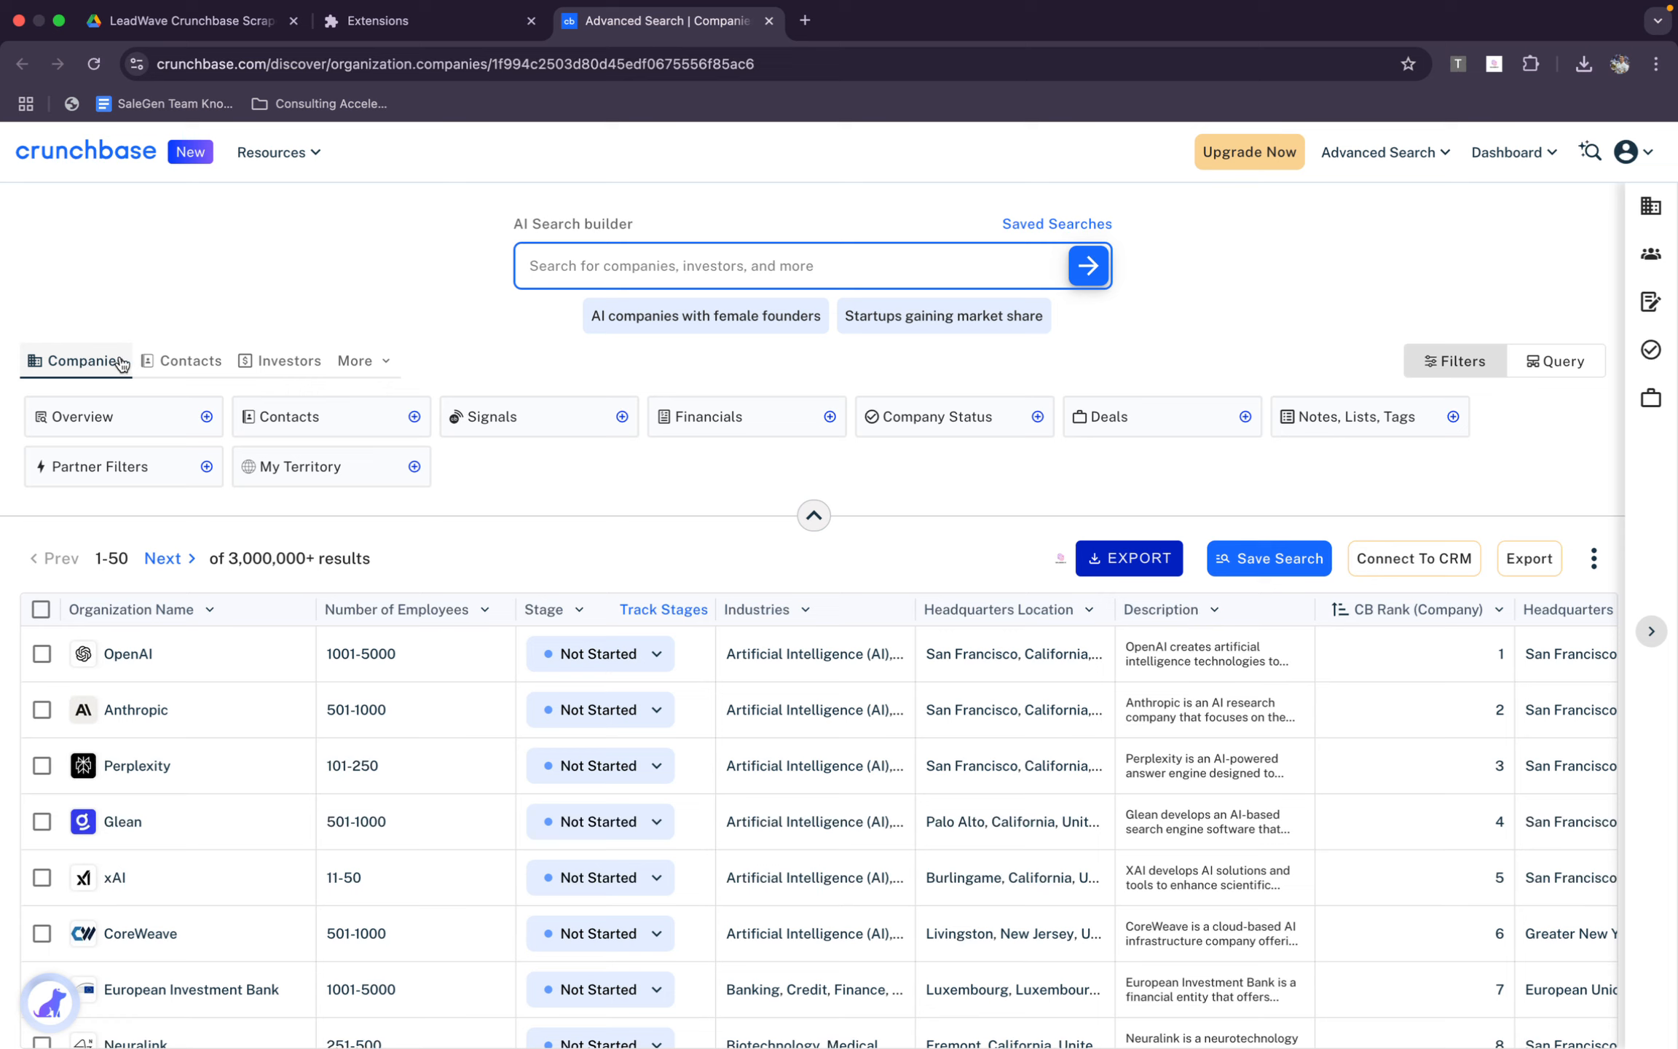
click(141, 422)
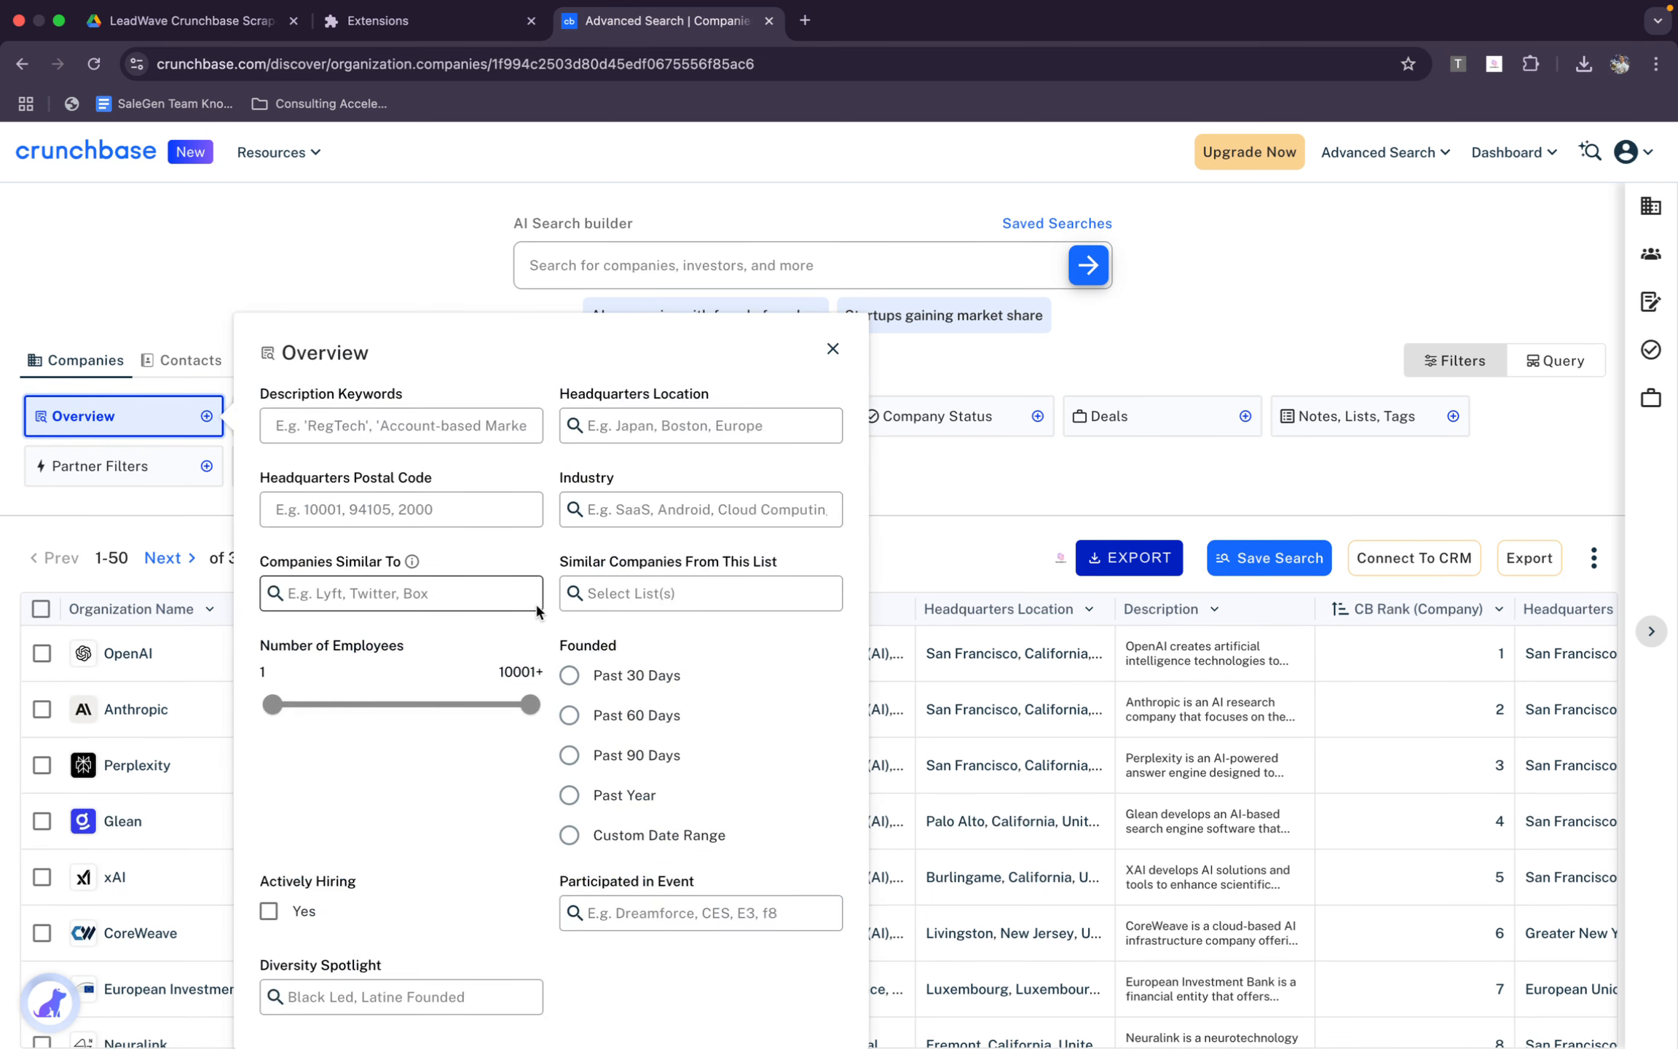
click(480, 415)
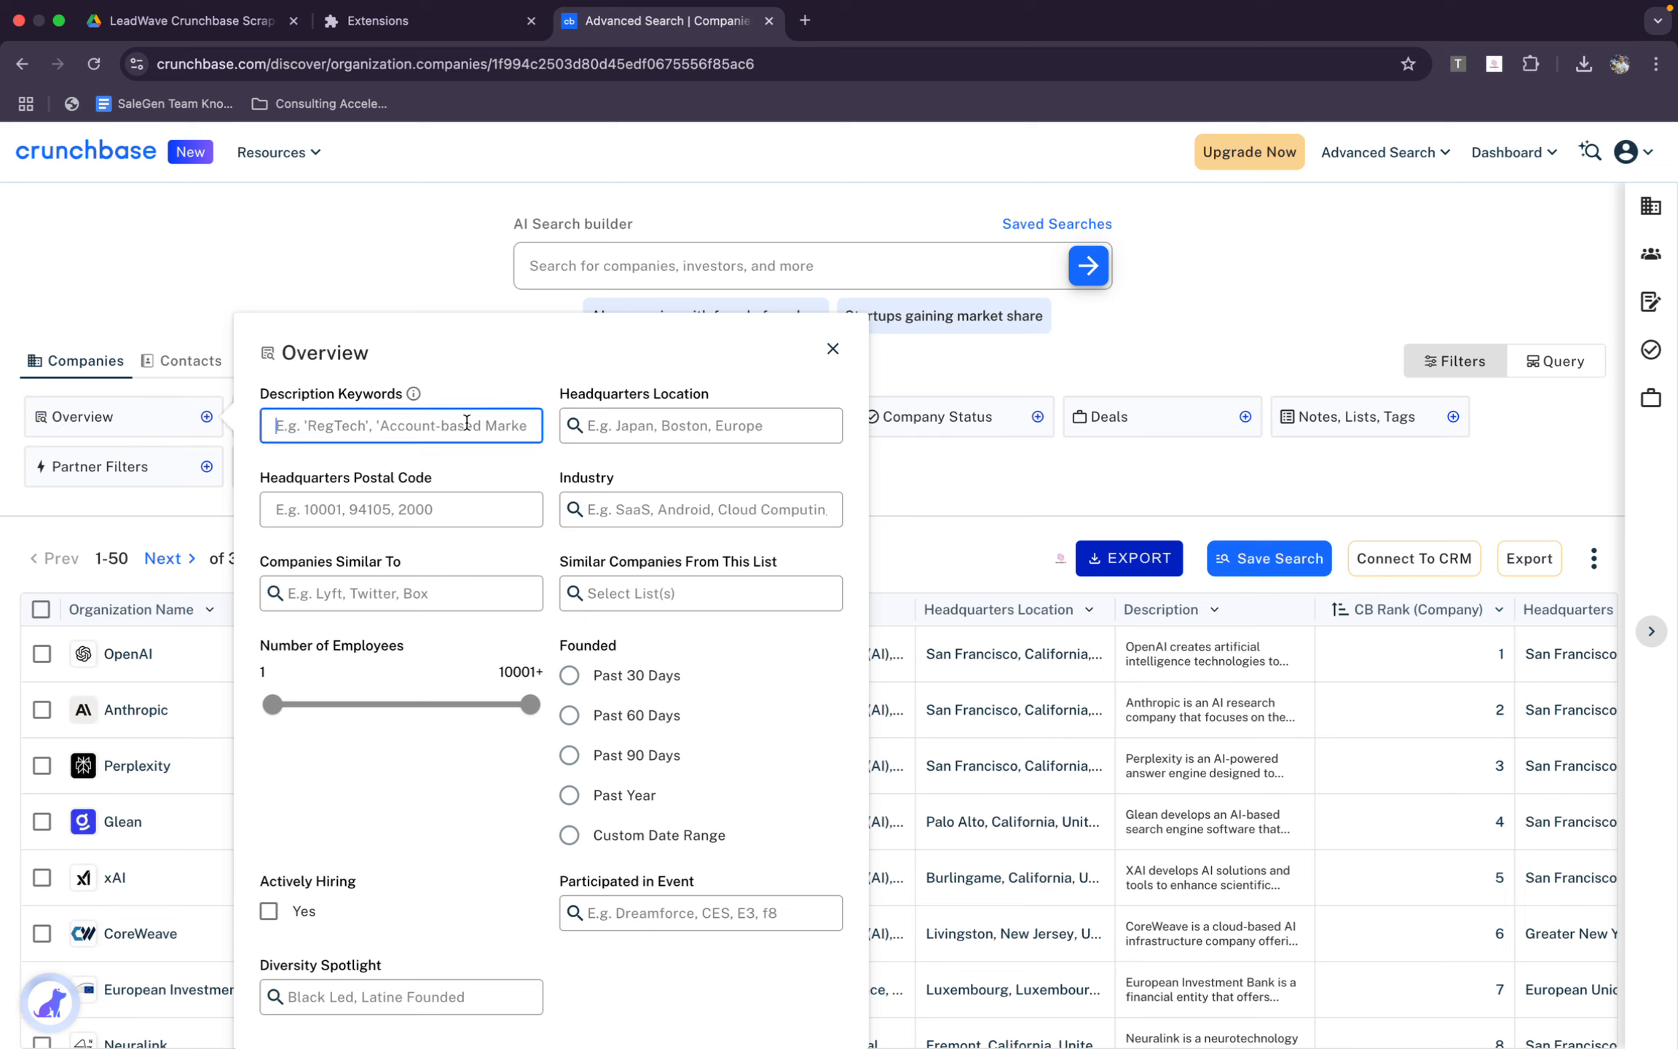
click(688, 432)
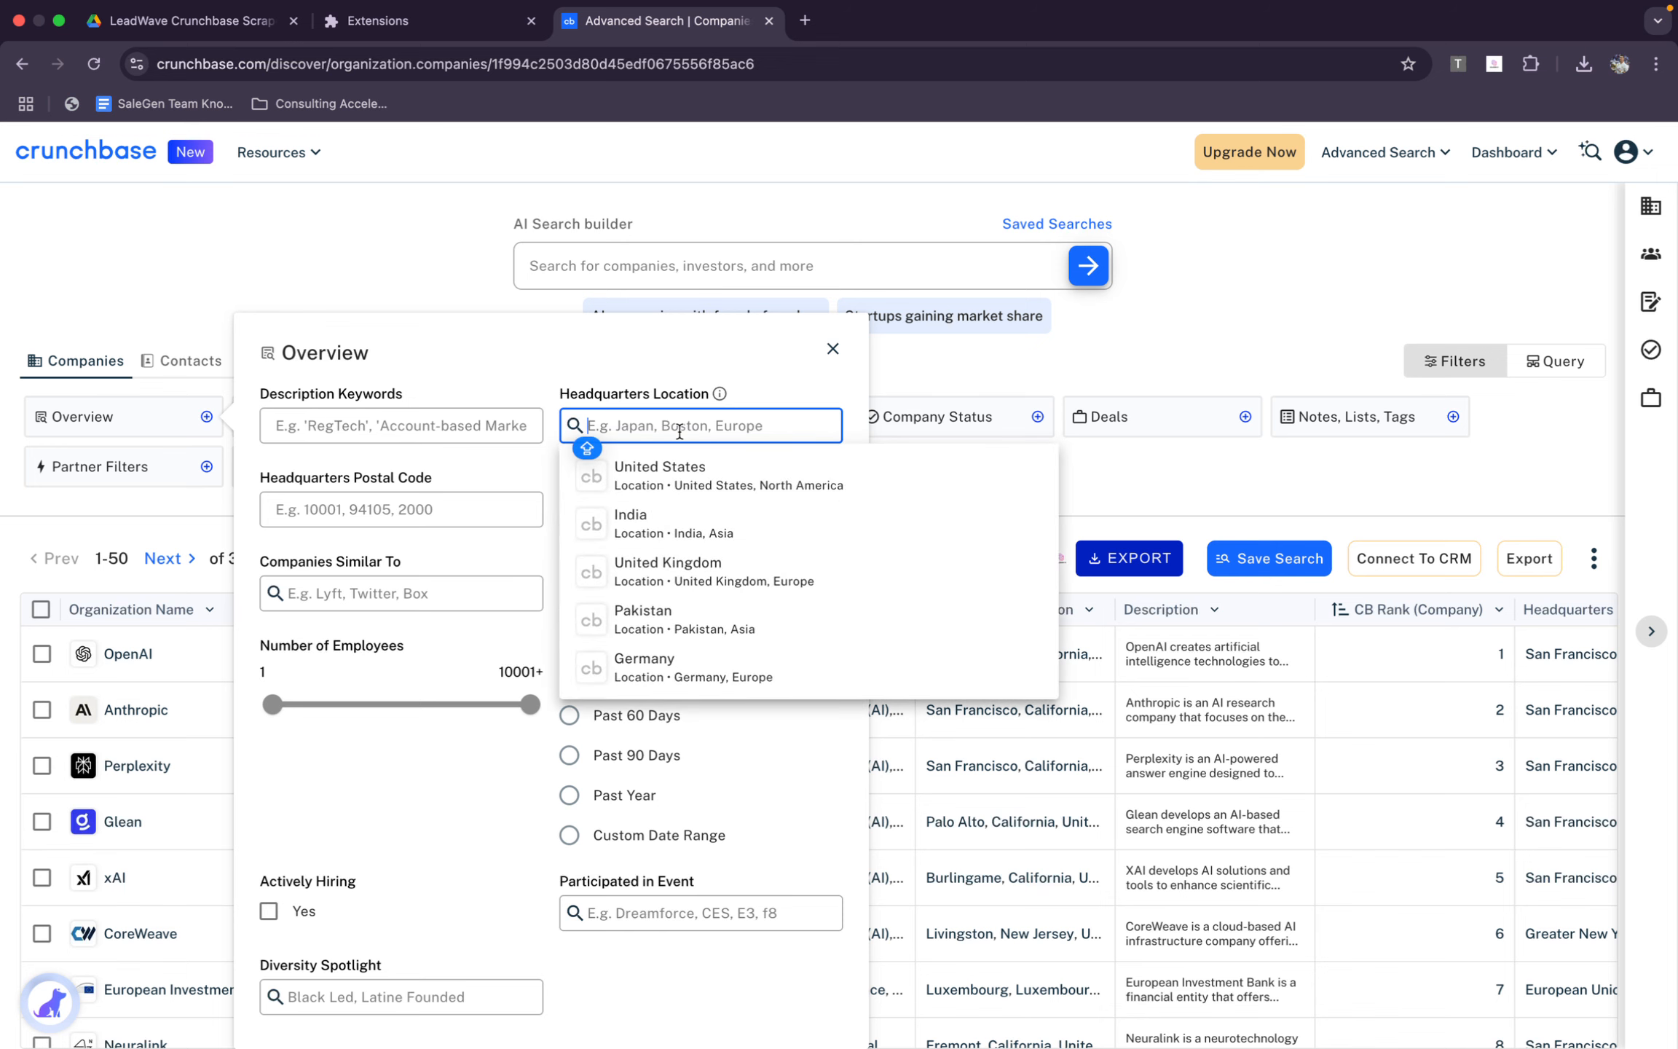
click(665, 481)
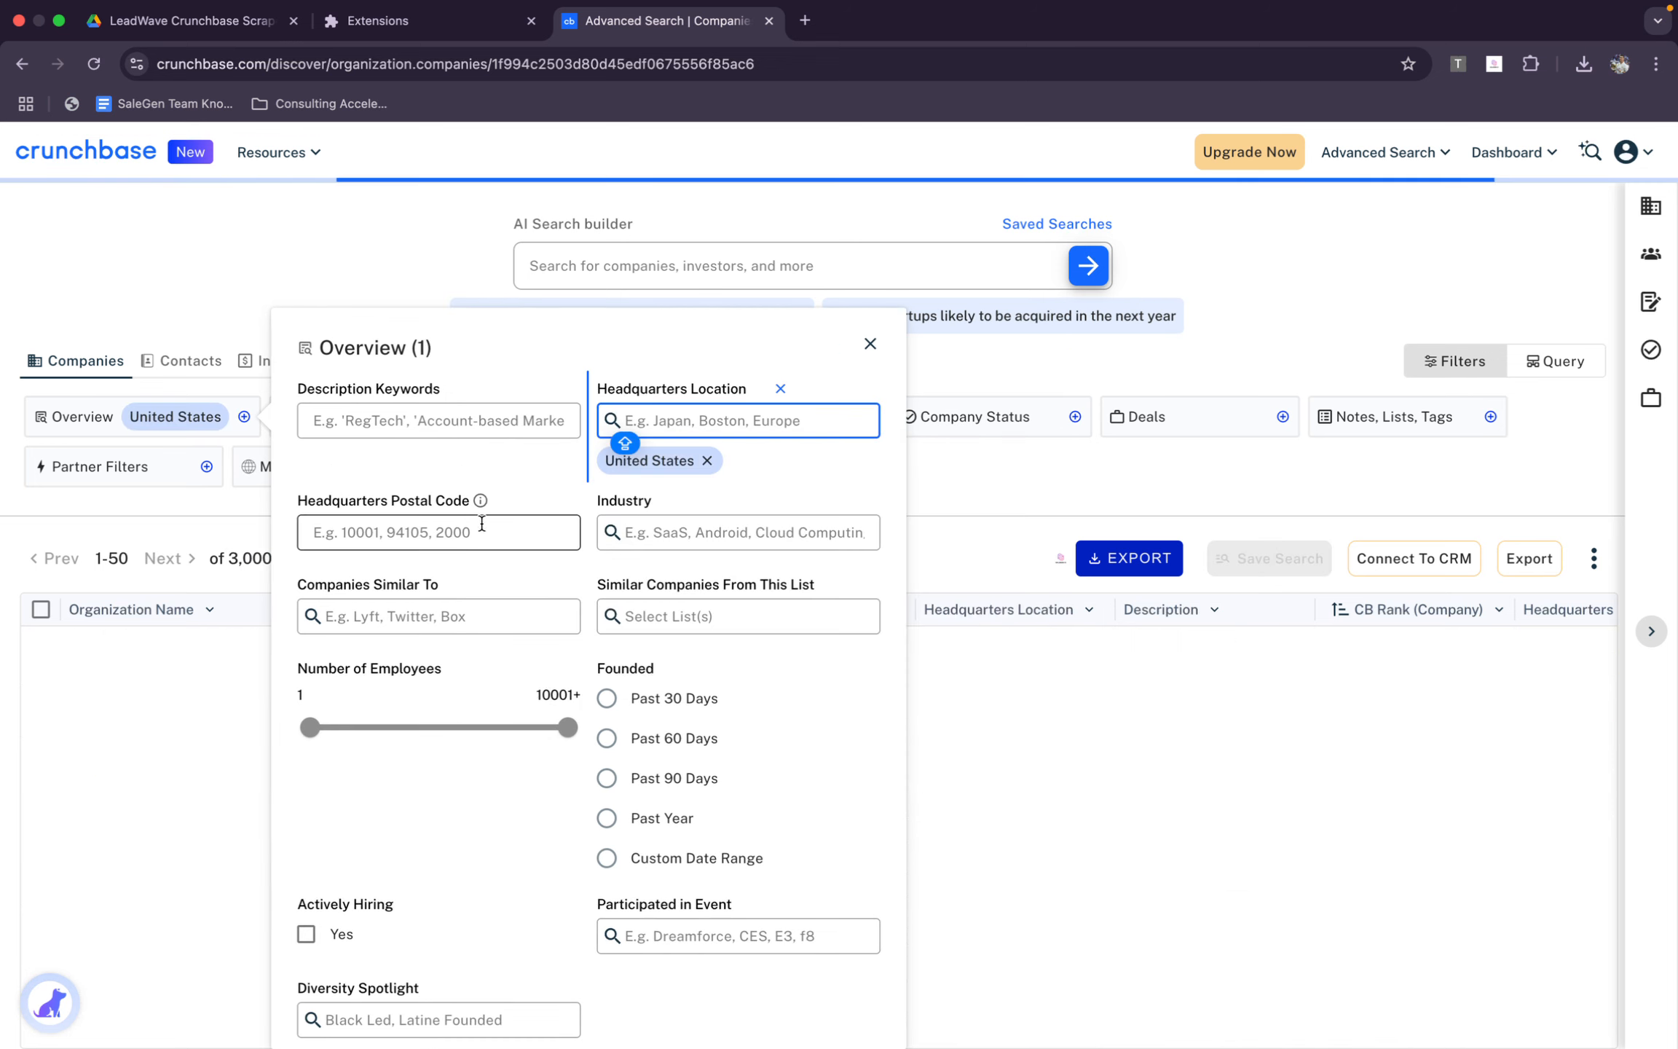
Add CRM as the industry in the Overview filters
click(750, 537)
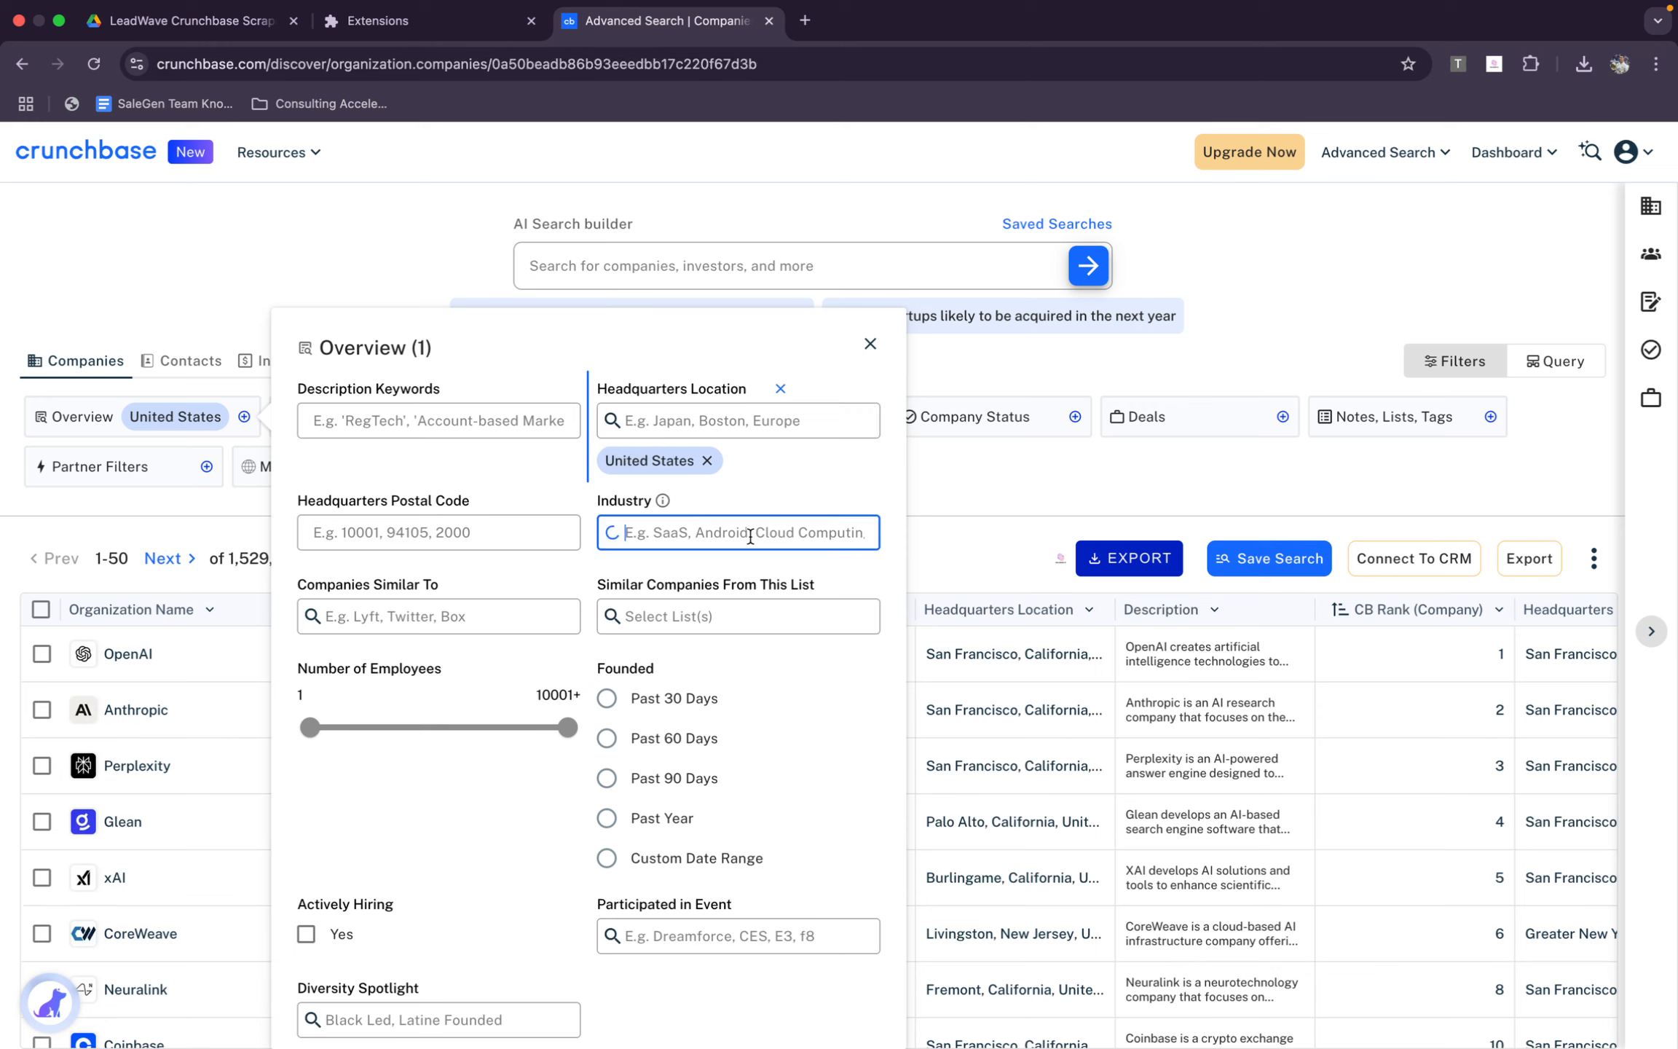
text(crm)
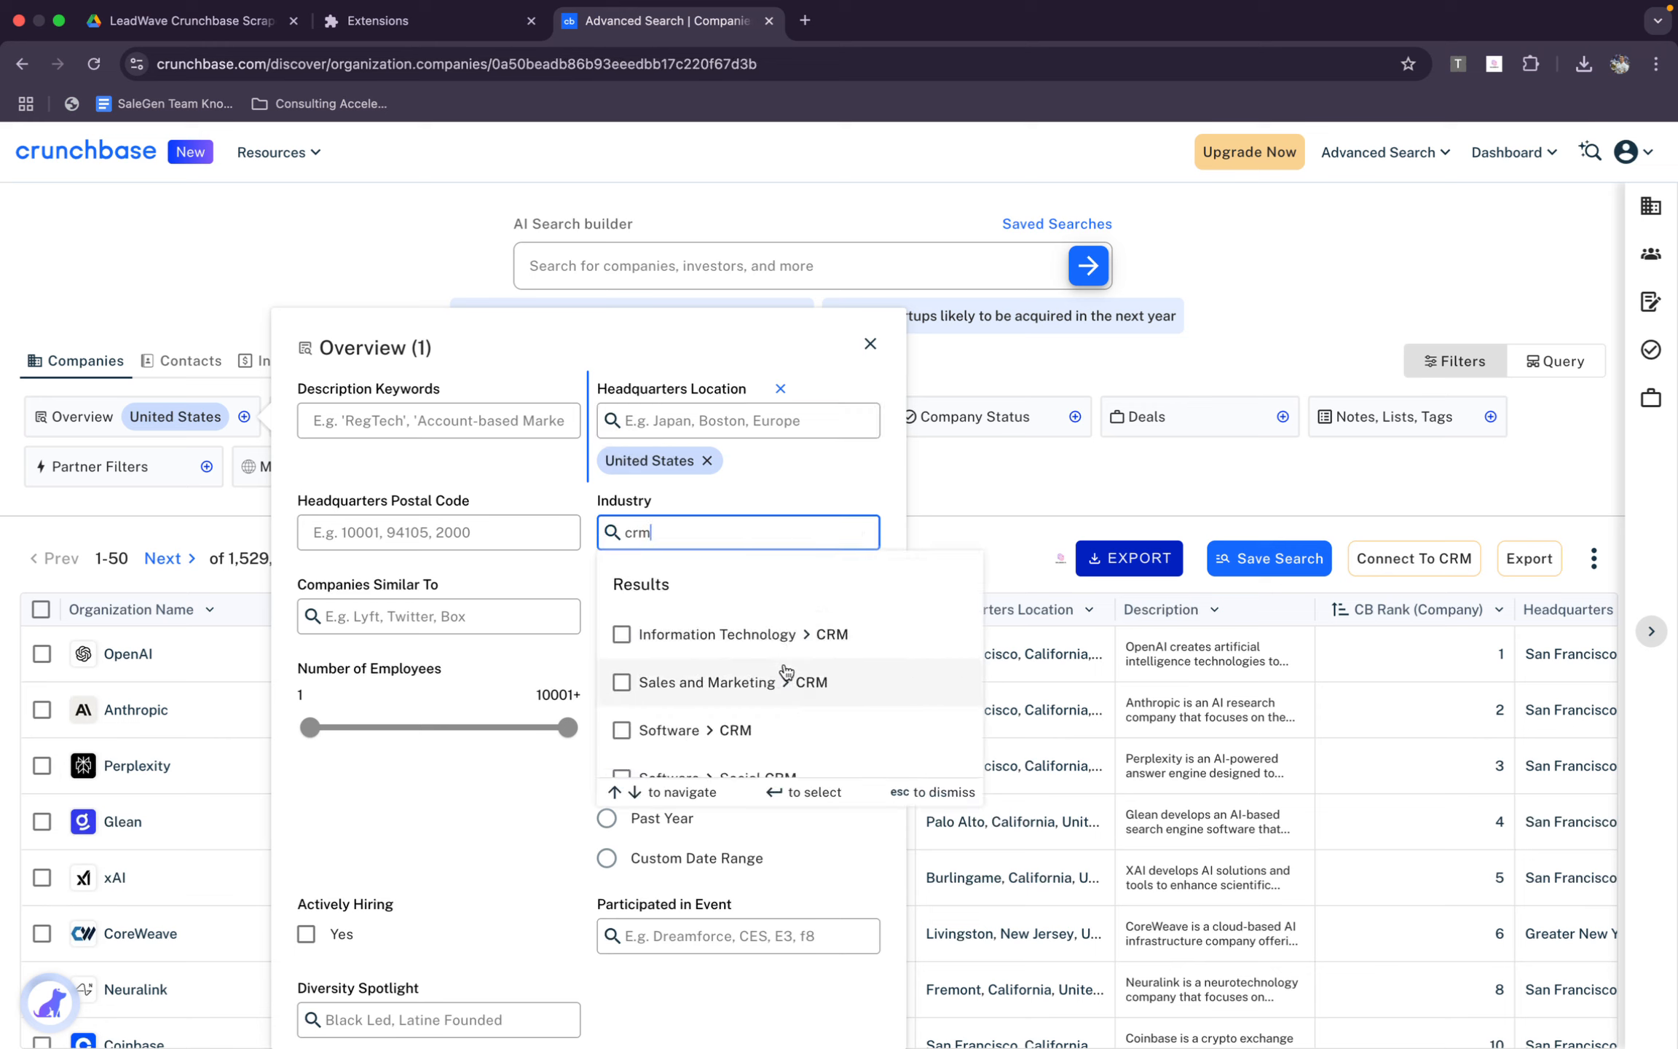
click(754, 725)
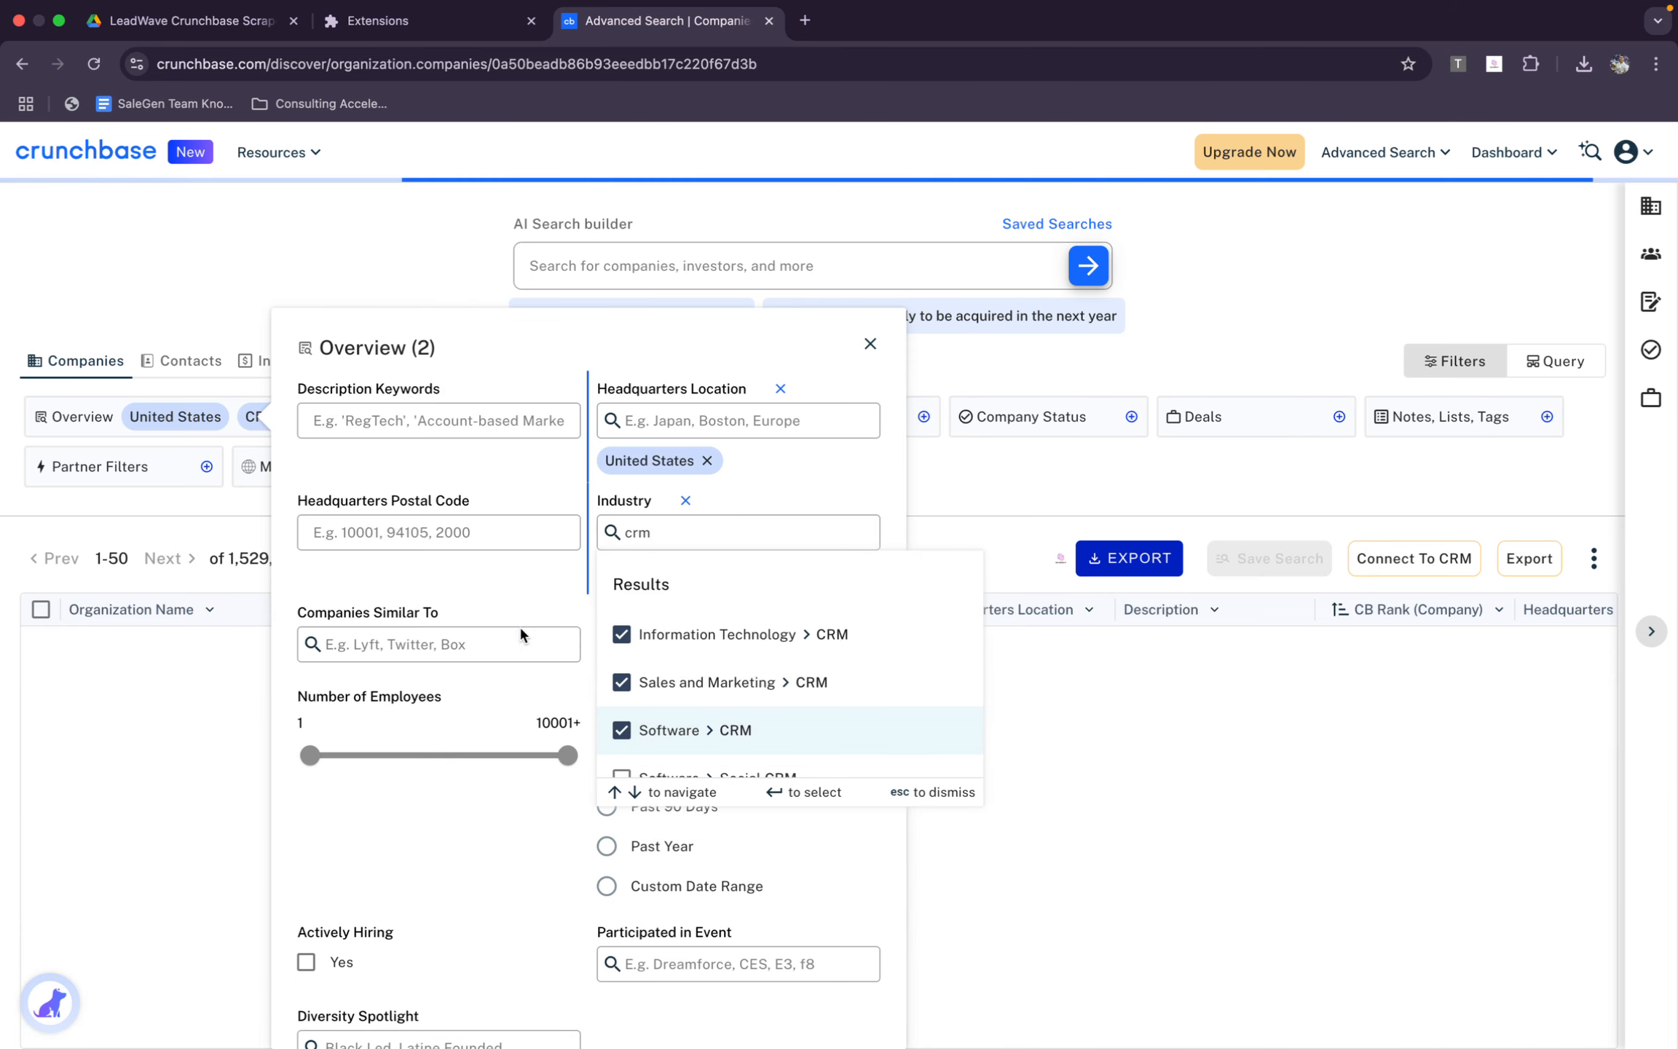
click(525, 603)
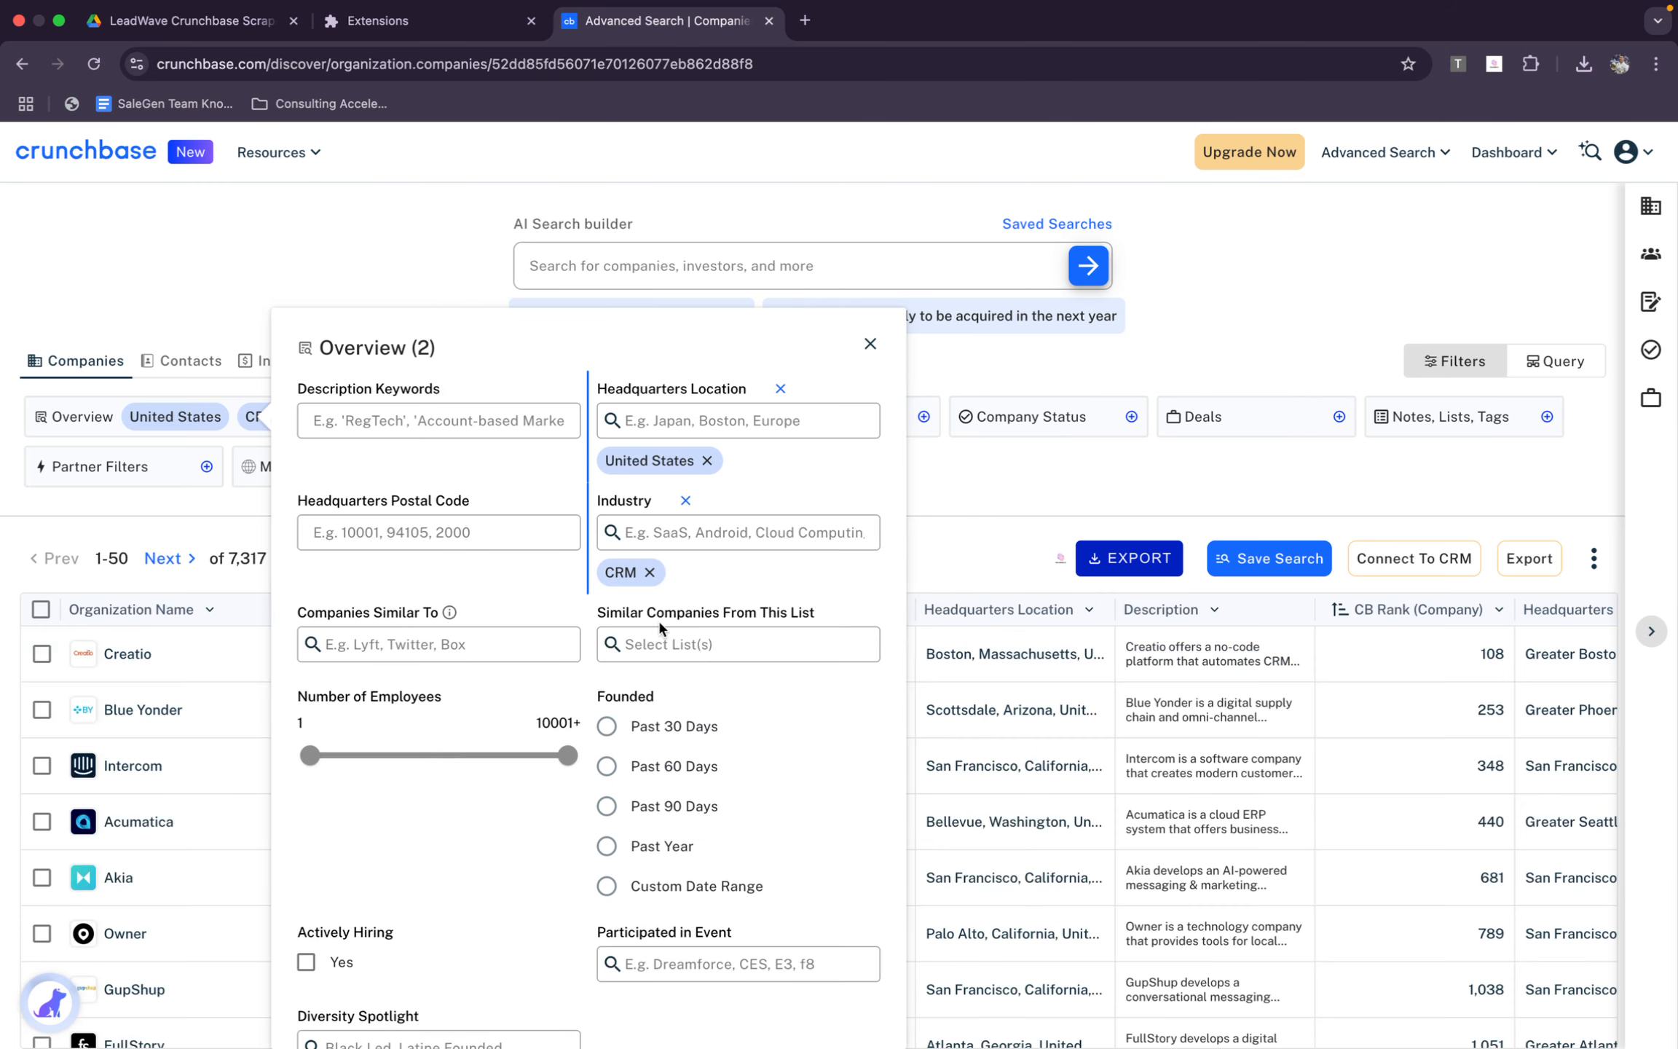
Limit the number of employees to the range 11 to 100 and close the Overview filters
click(545, 643)
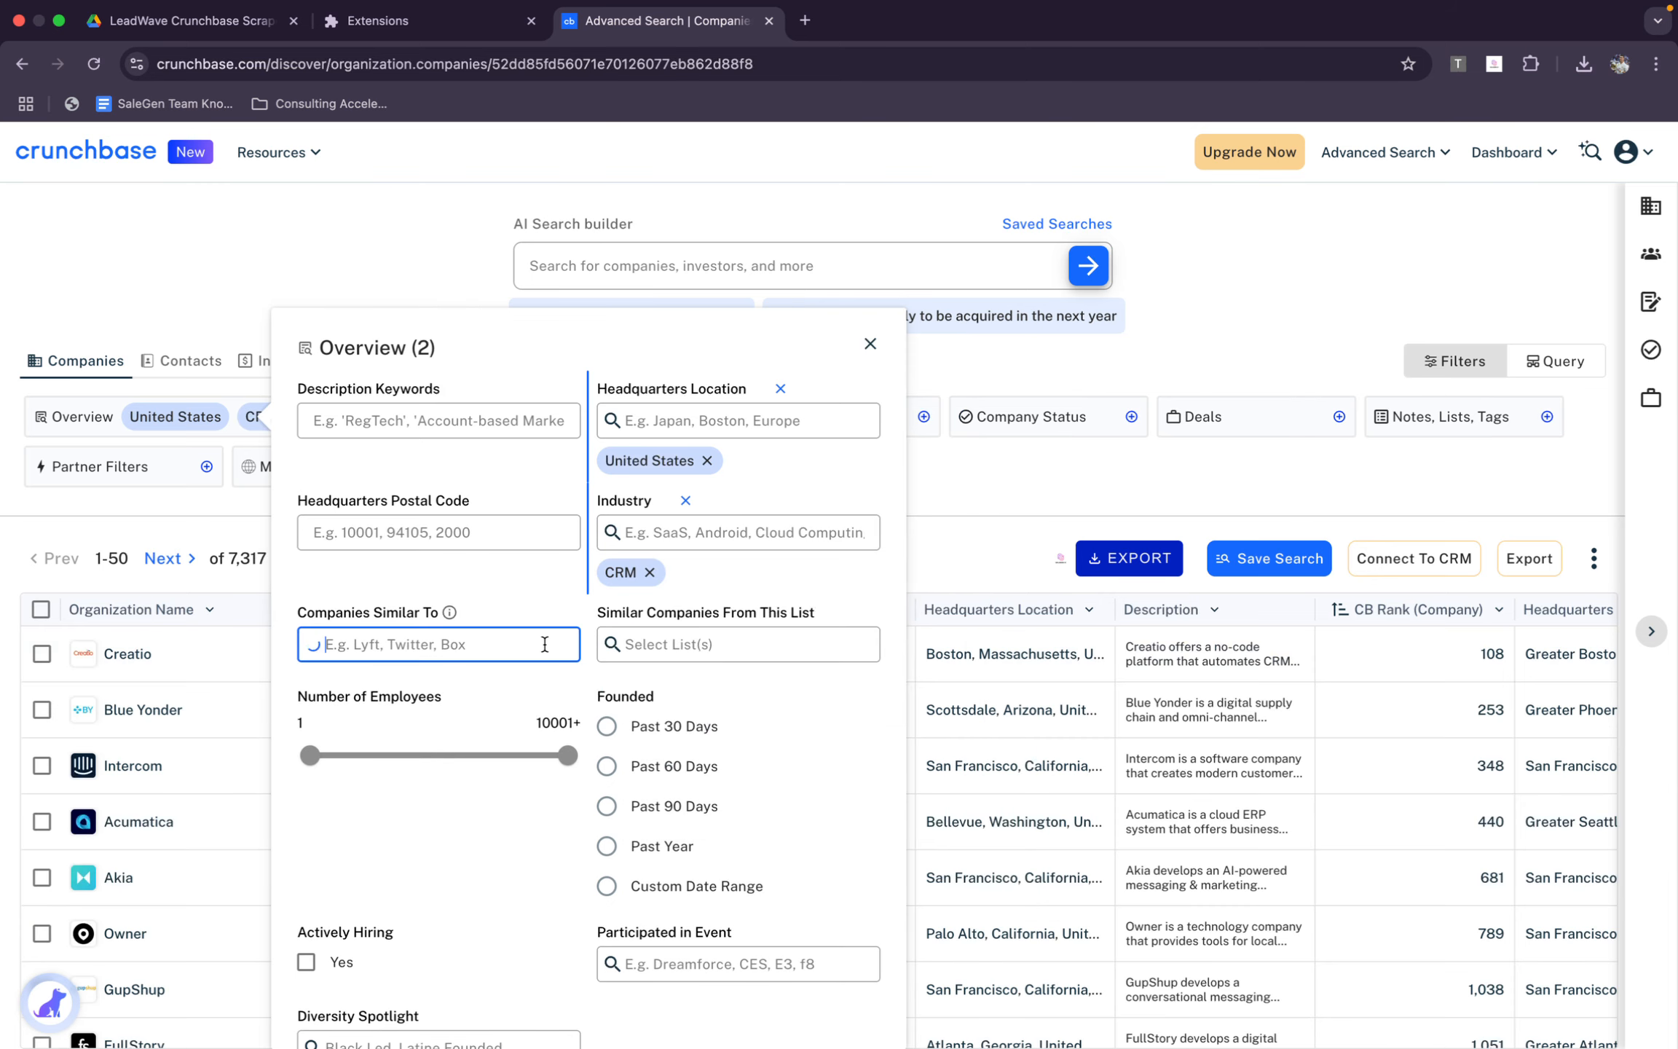
click(533, 607)
scroll(648, 710, down, 1)
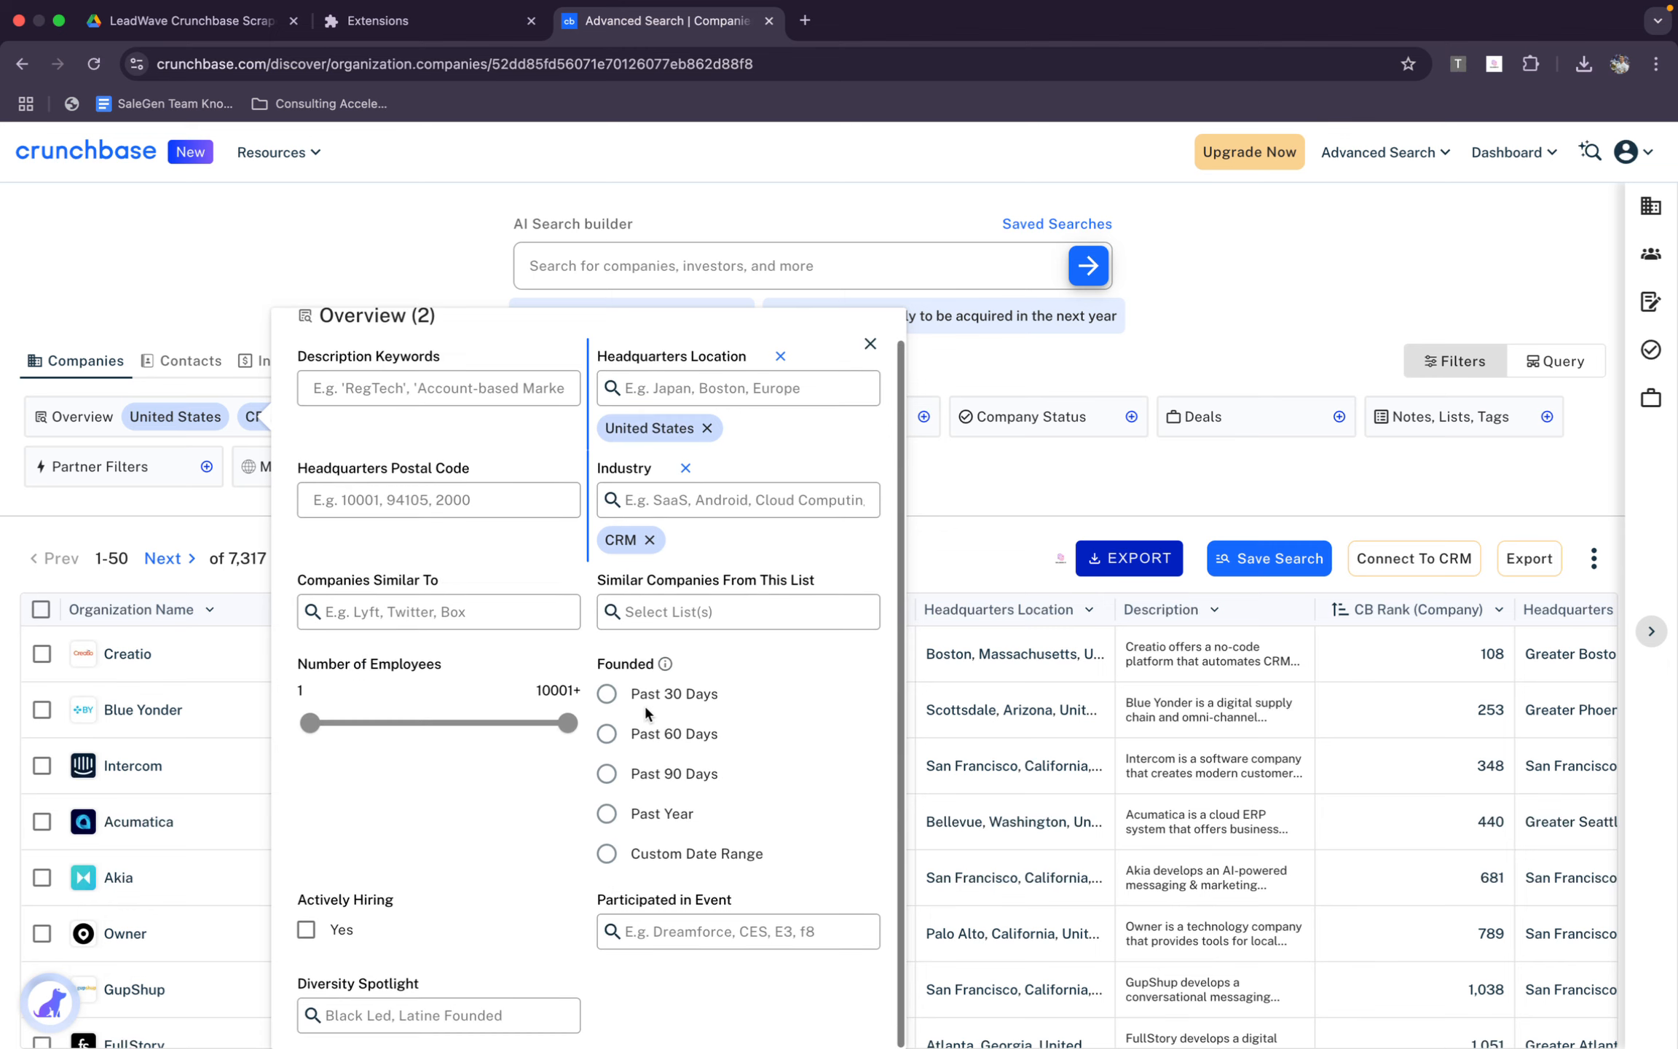
drag(310, 723, 339, 723)
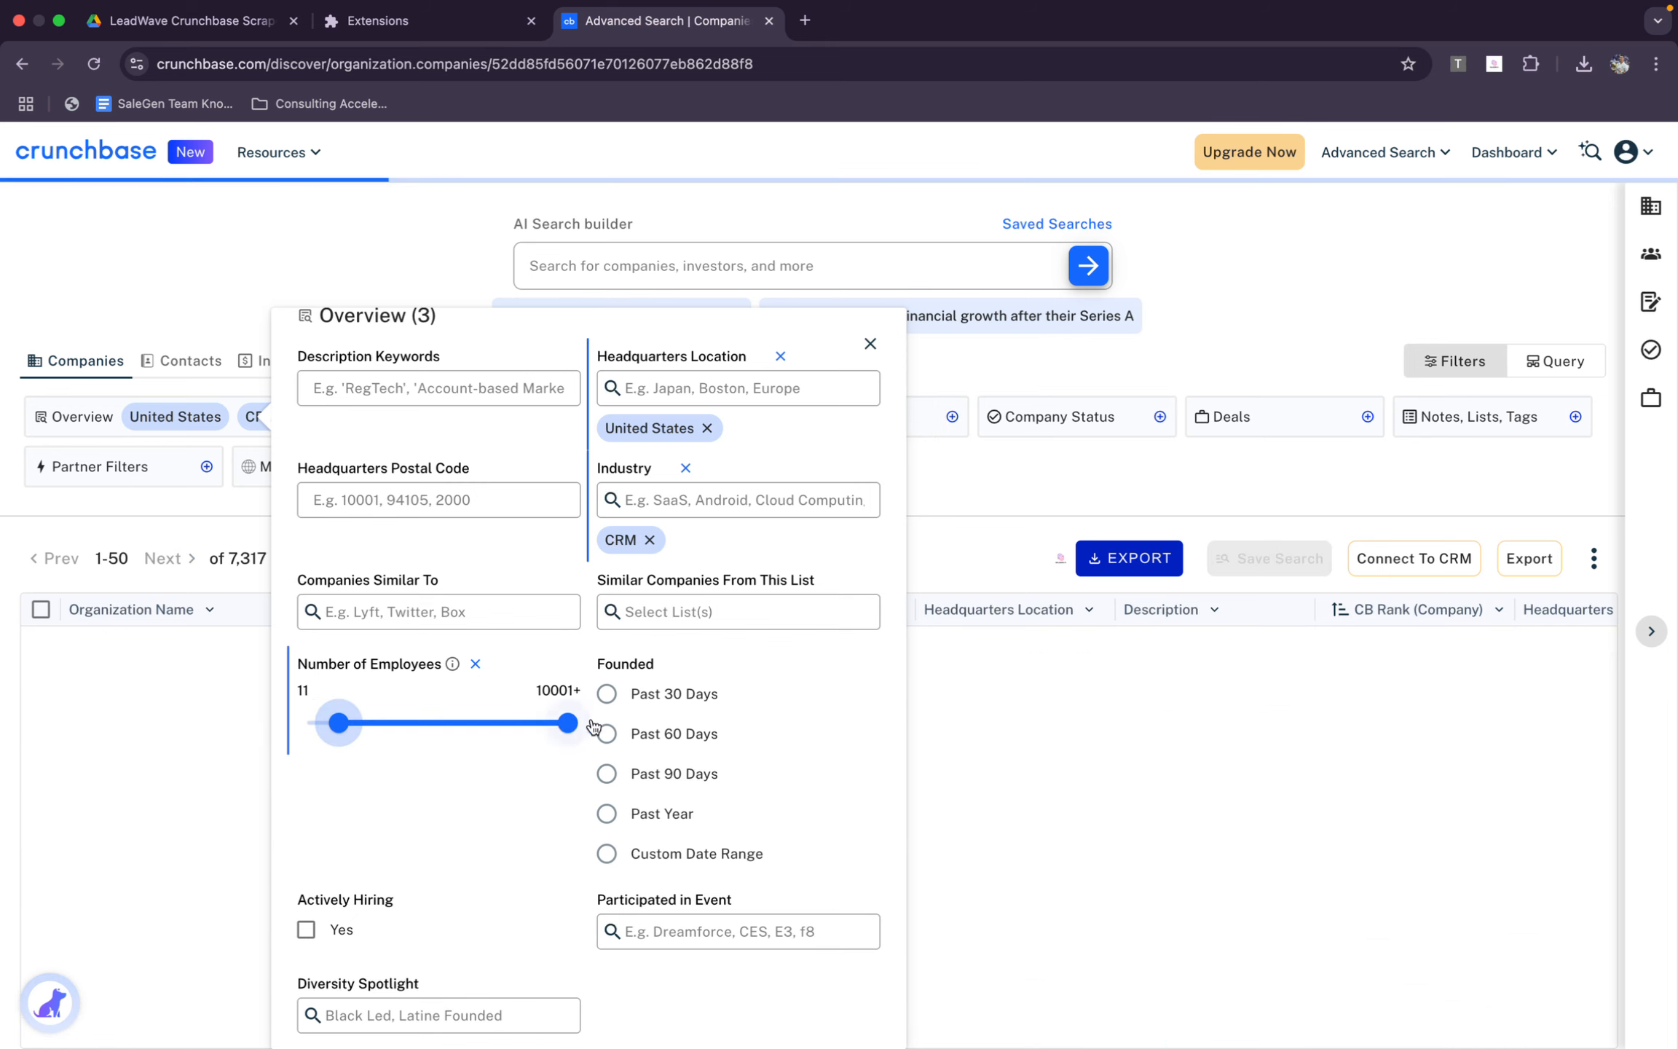
drag(568, 723, 403, 726)
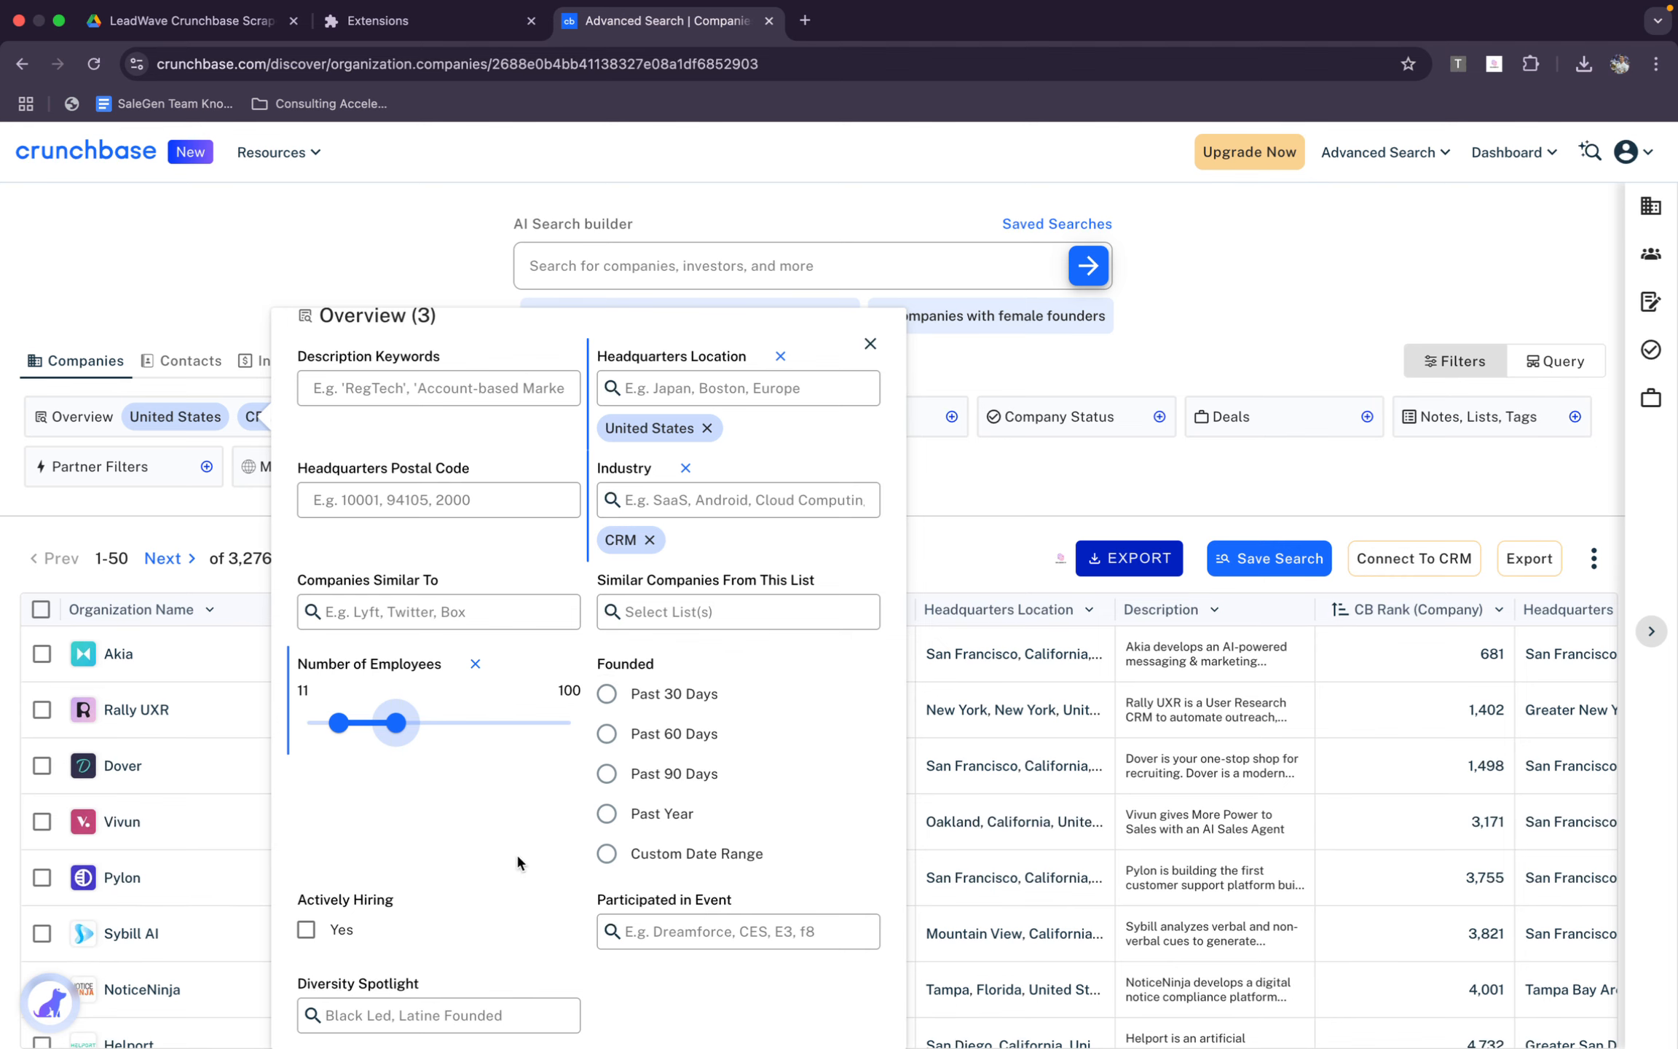
click(993, 366)
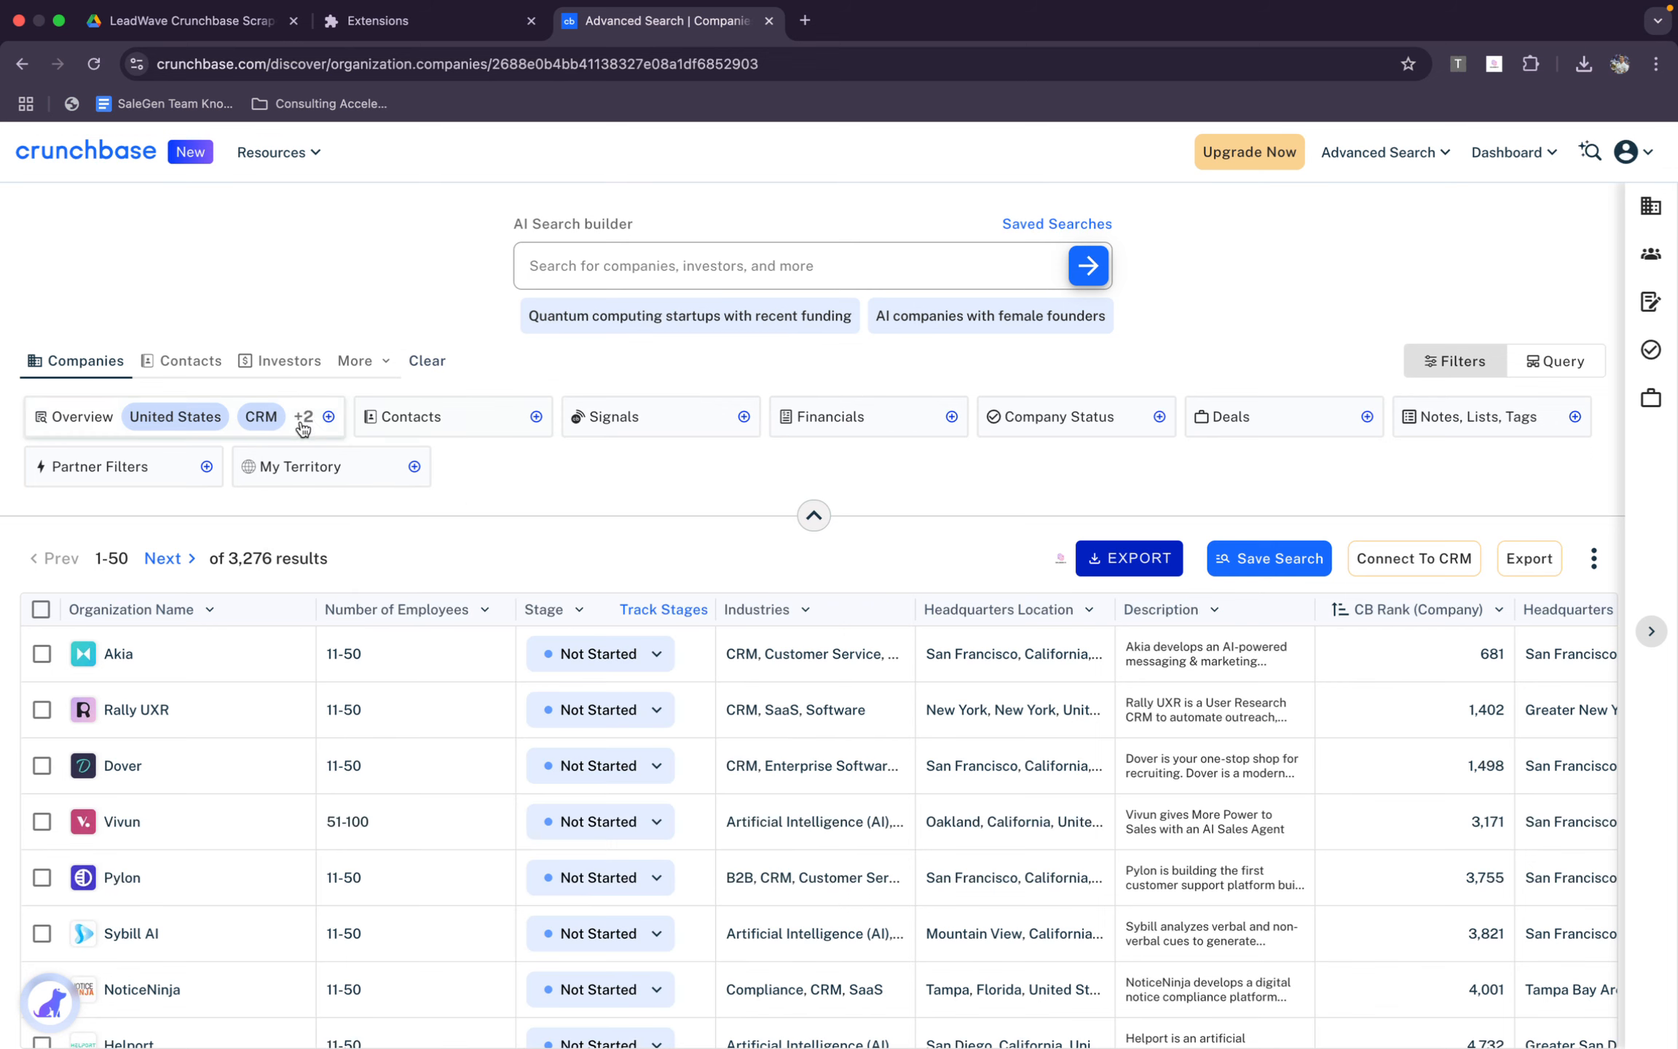
Look through the Contacts and Signals filter options without setting any of them
click(396, 422)
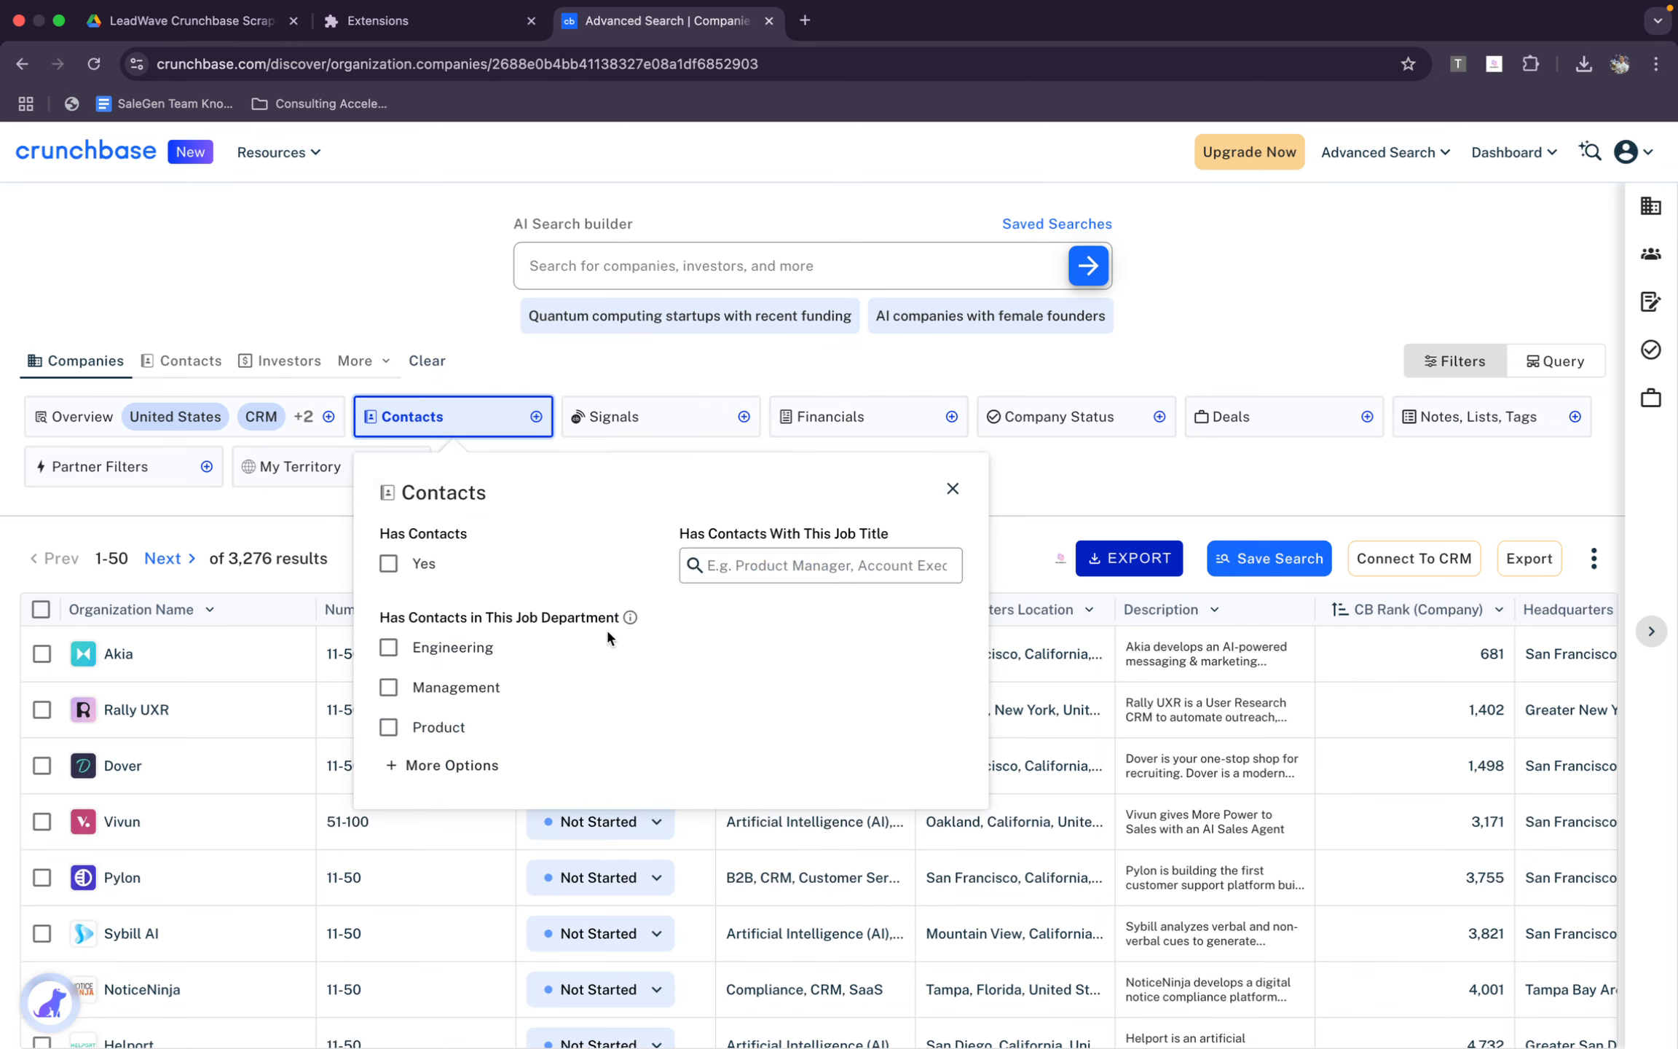
click(664, 424)
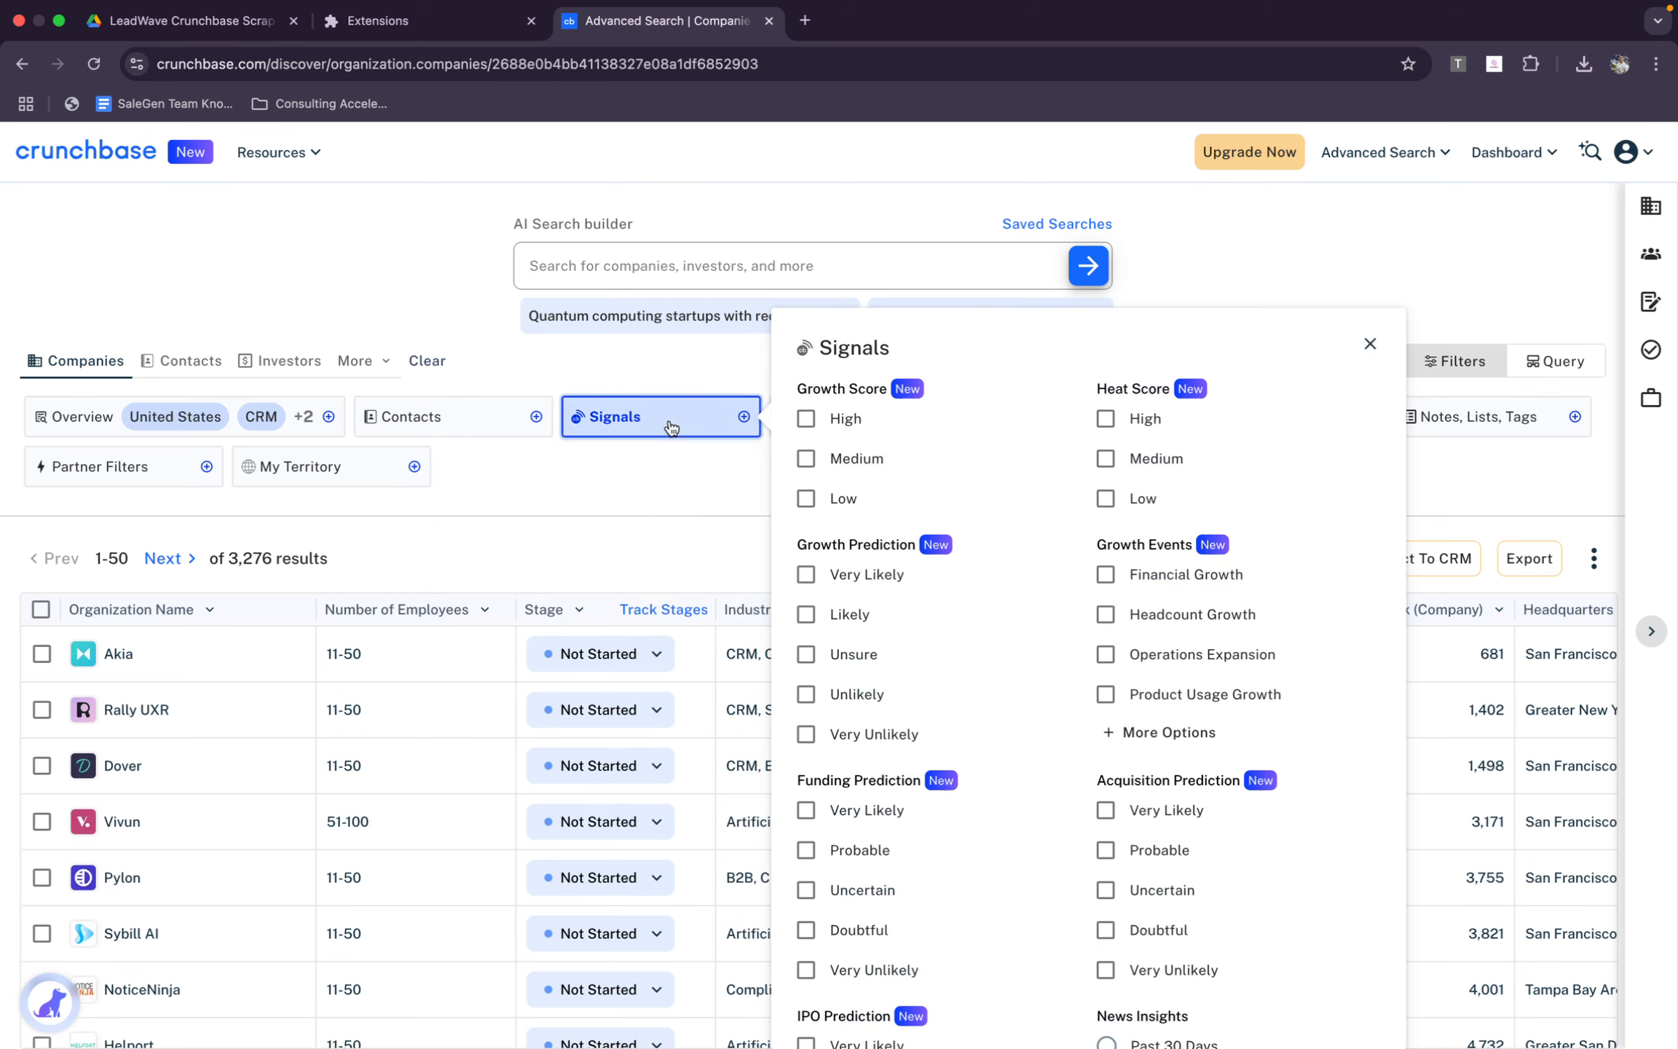
click(627, 412)
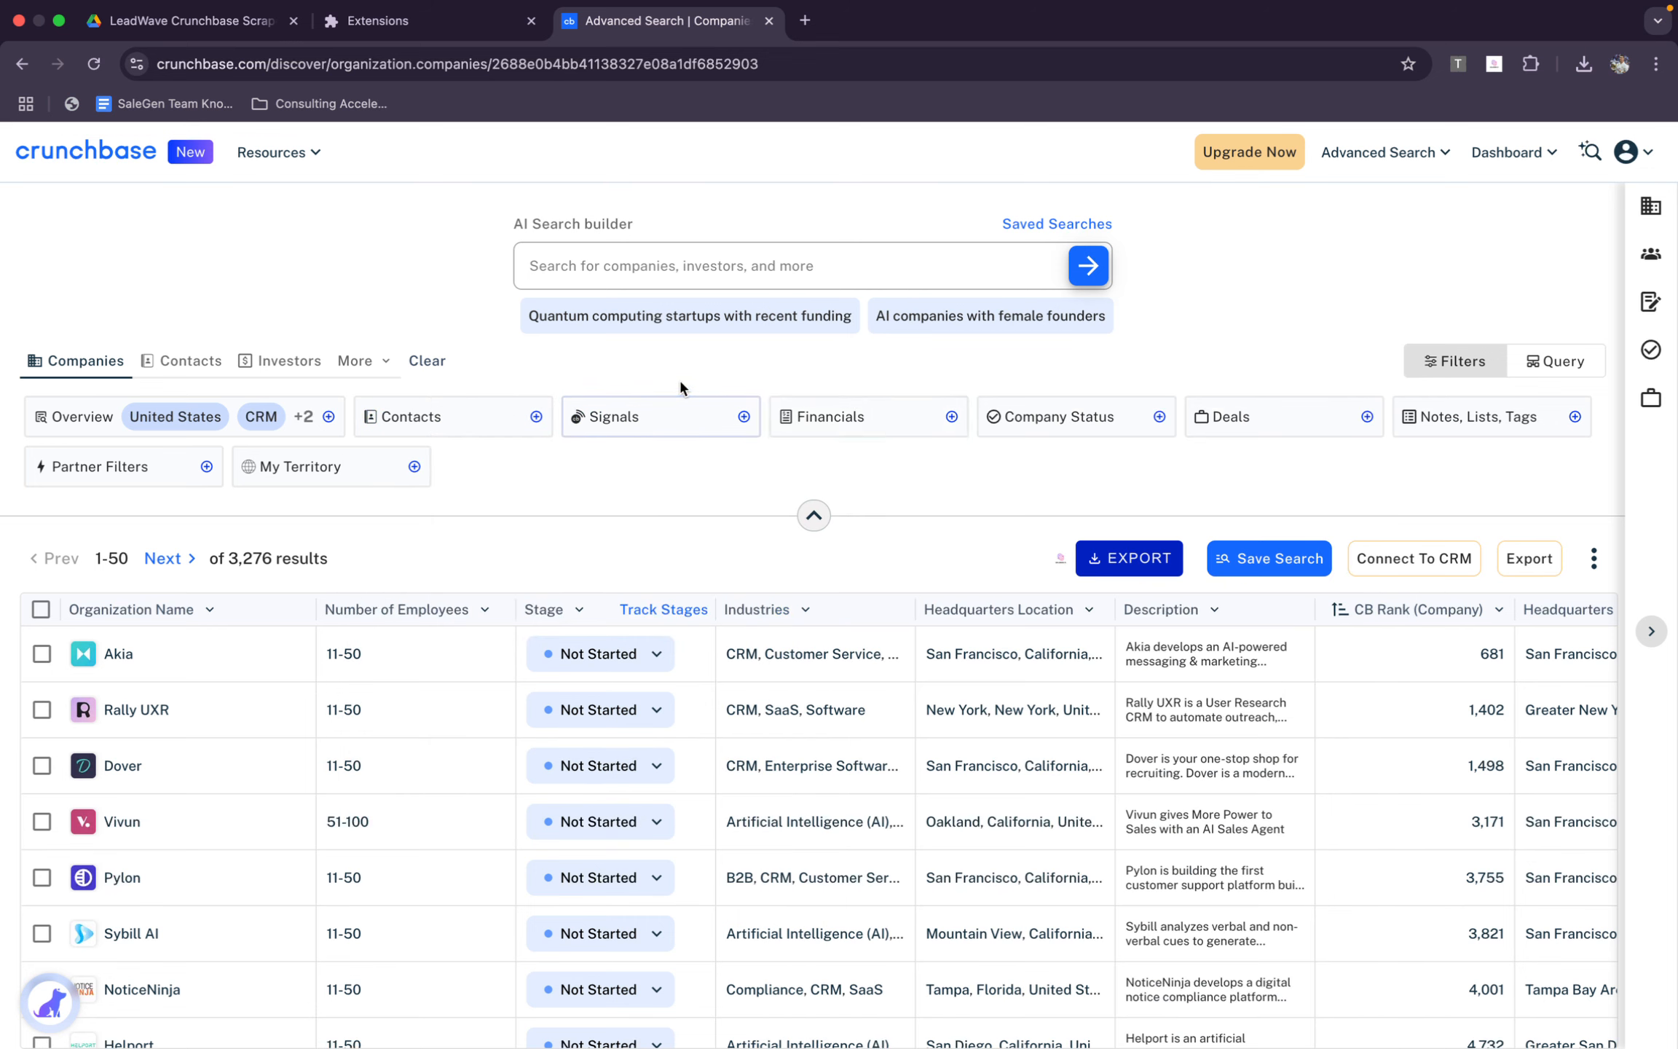
Set the revenue range in the Financials filters to $1M to $10M and close them
click(853, 423)
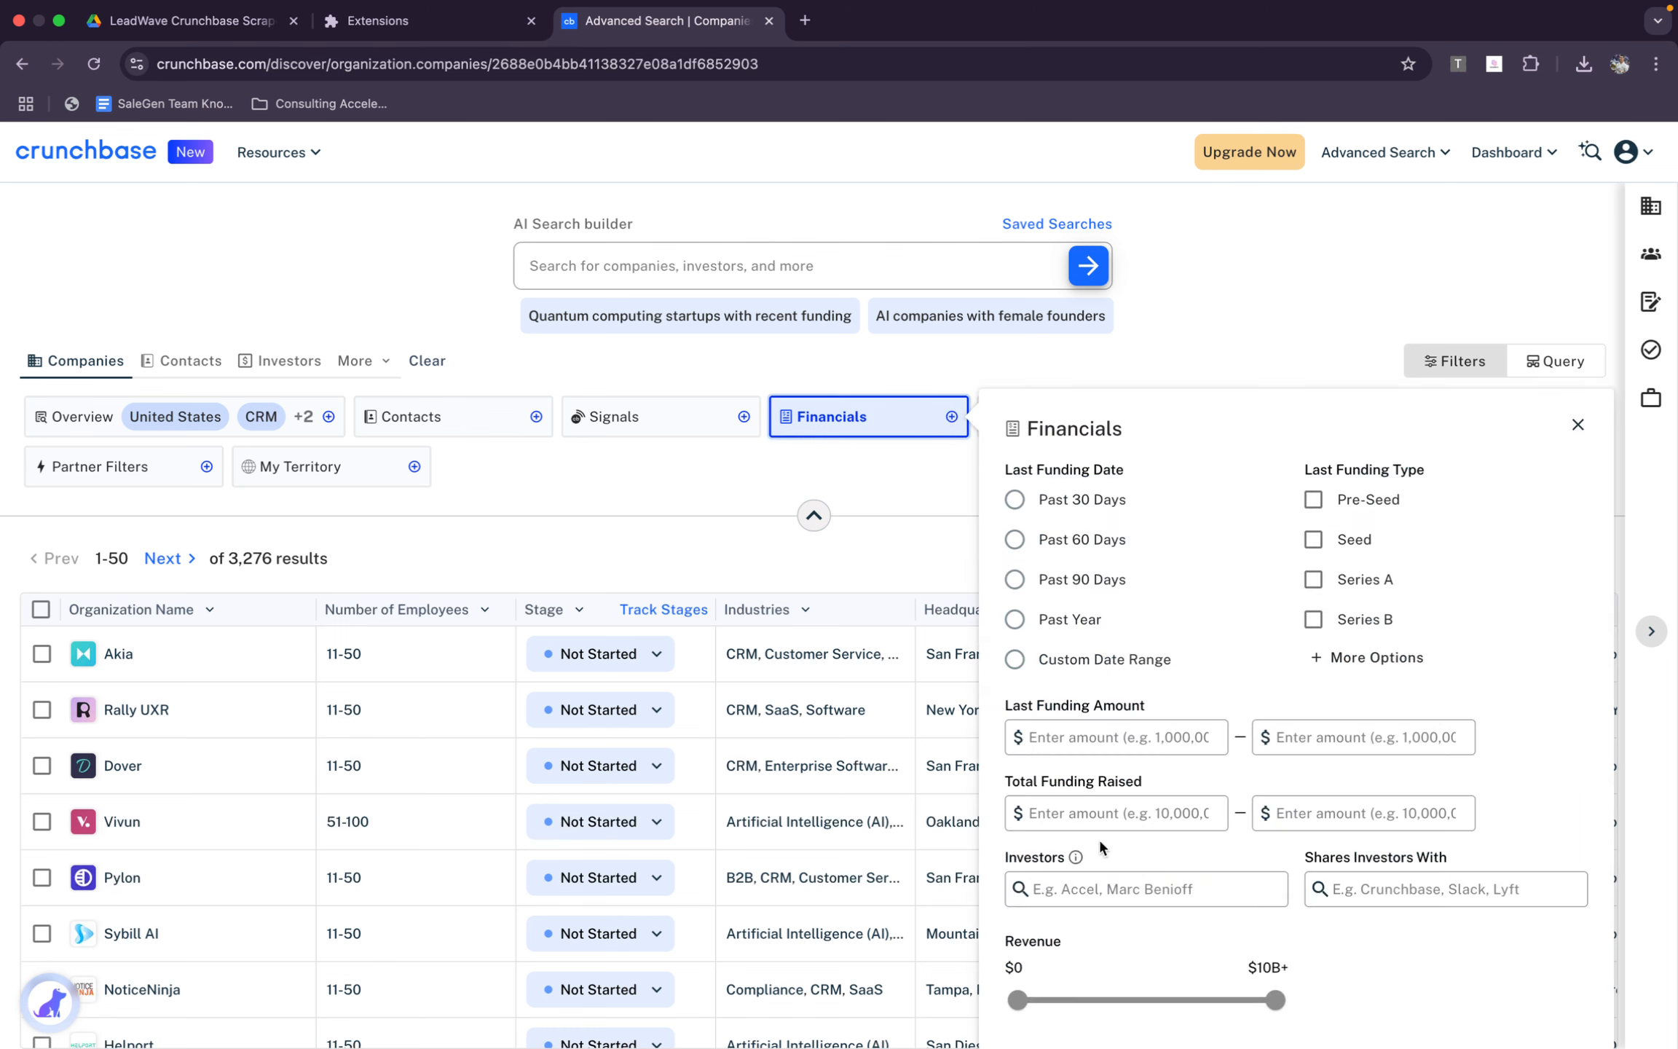
click(1023, 1012)
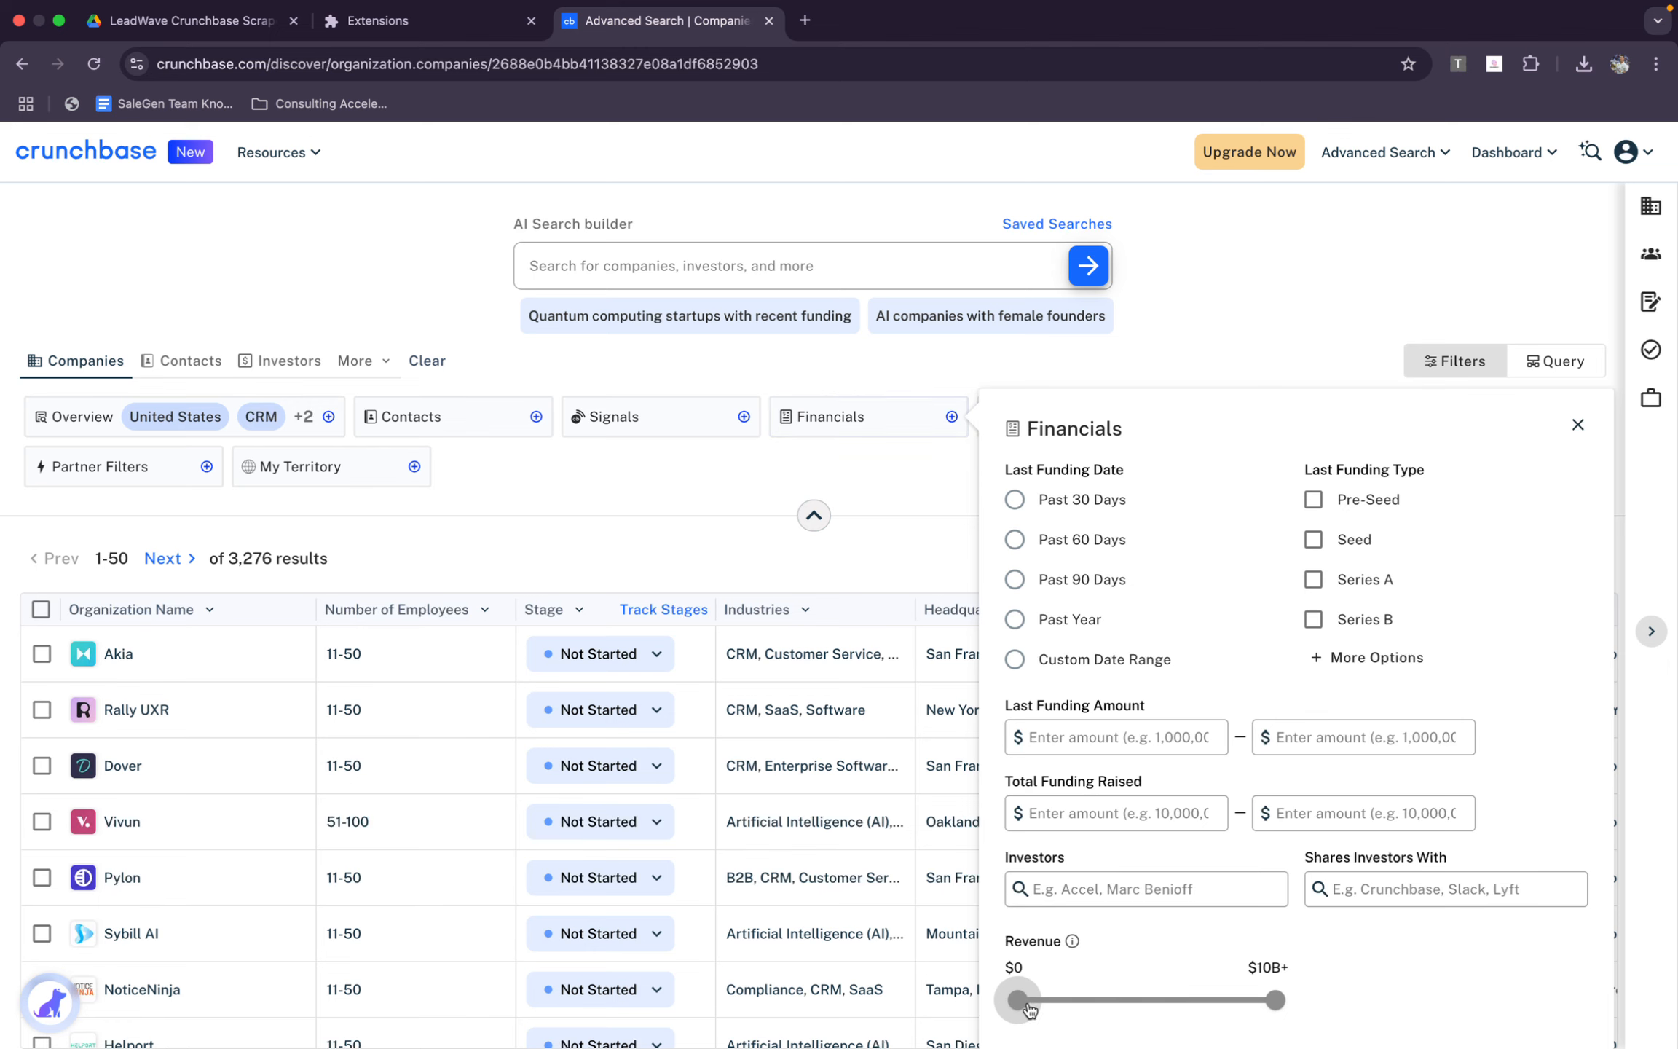
drag(1028, 1011, 1050, 1002)
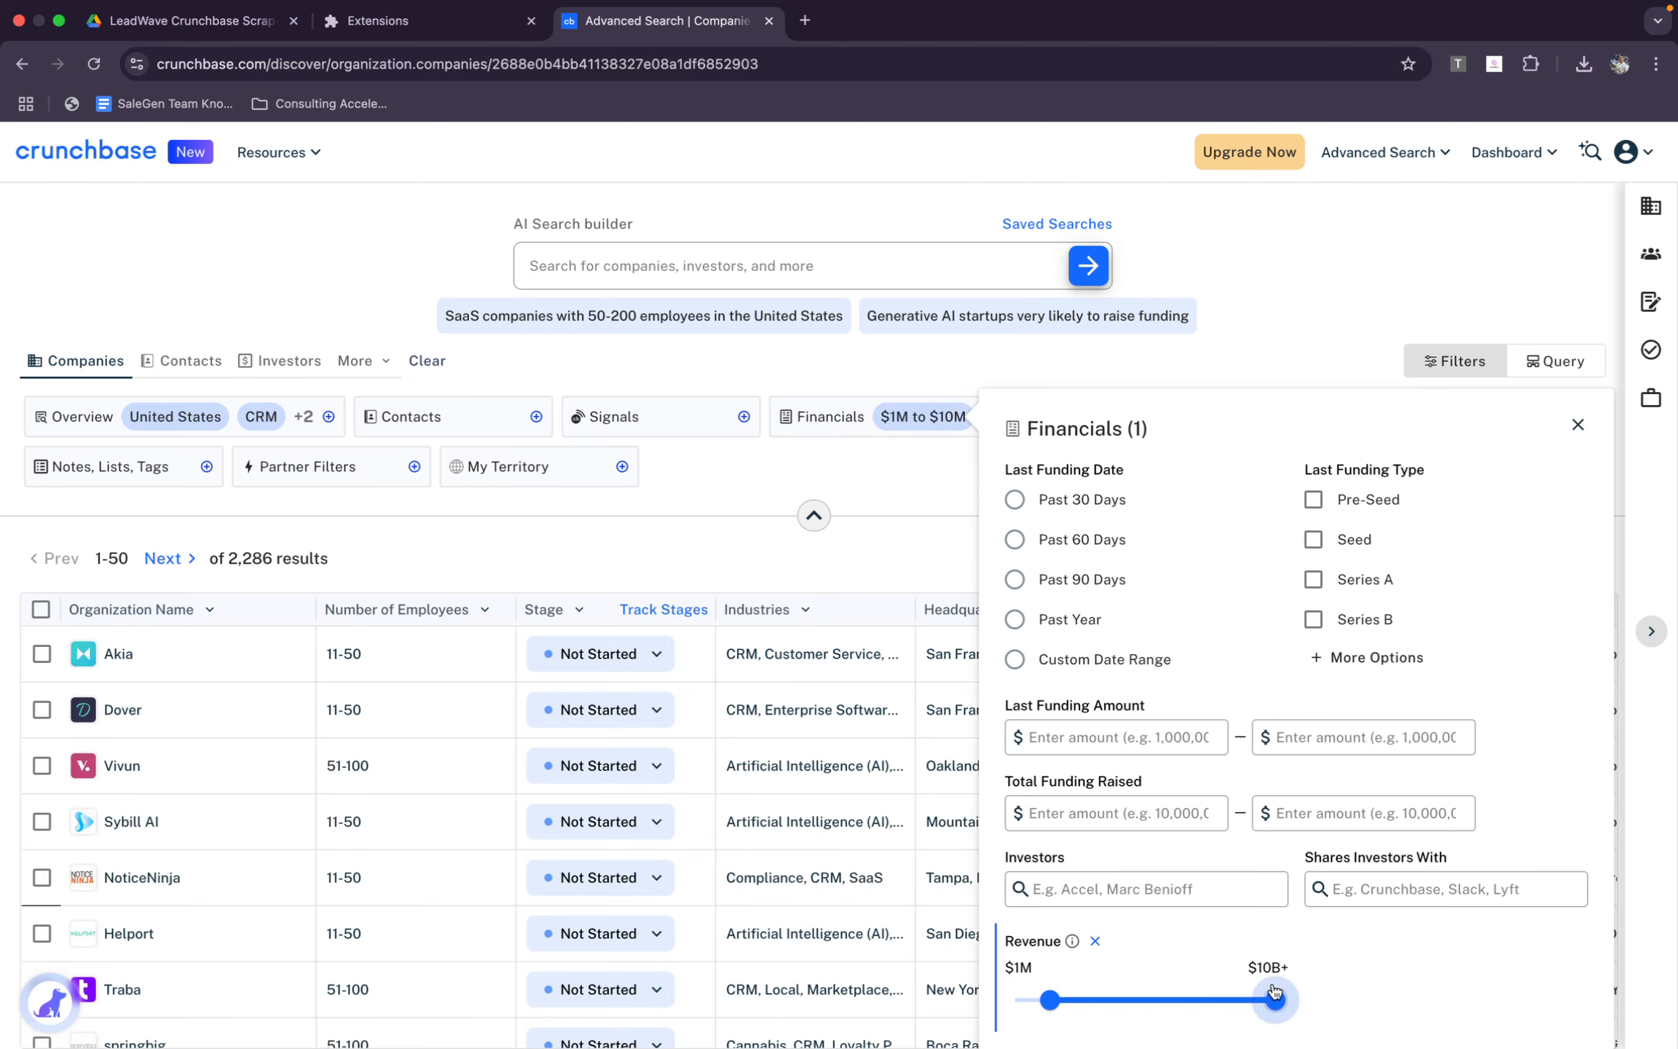
drag(1274, 1000, 1087, 1012)
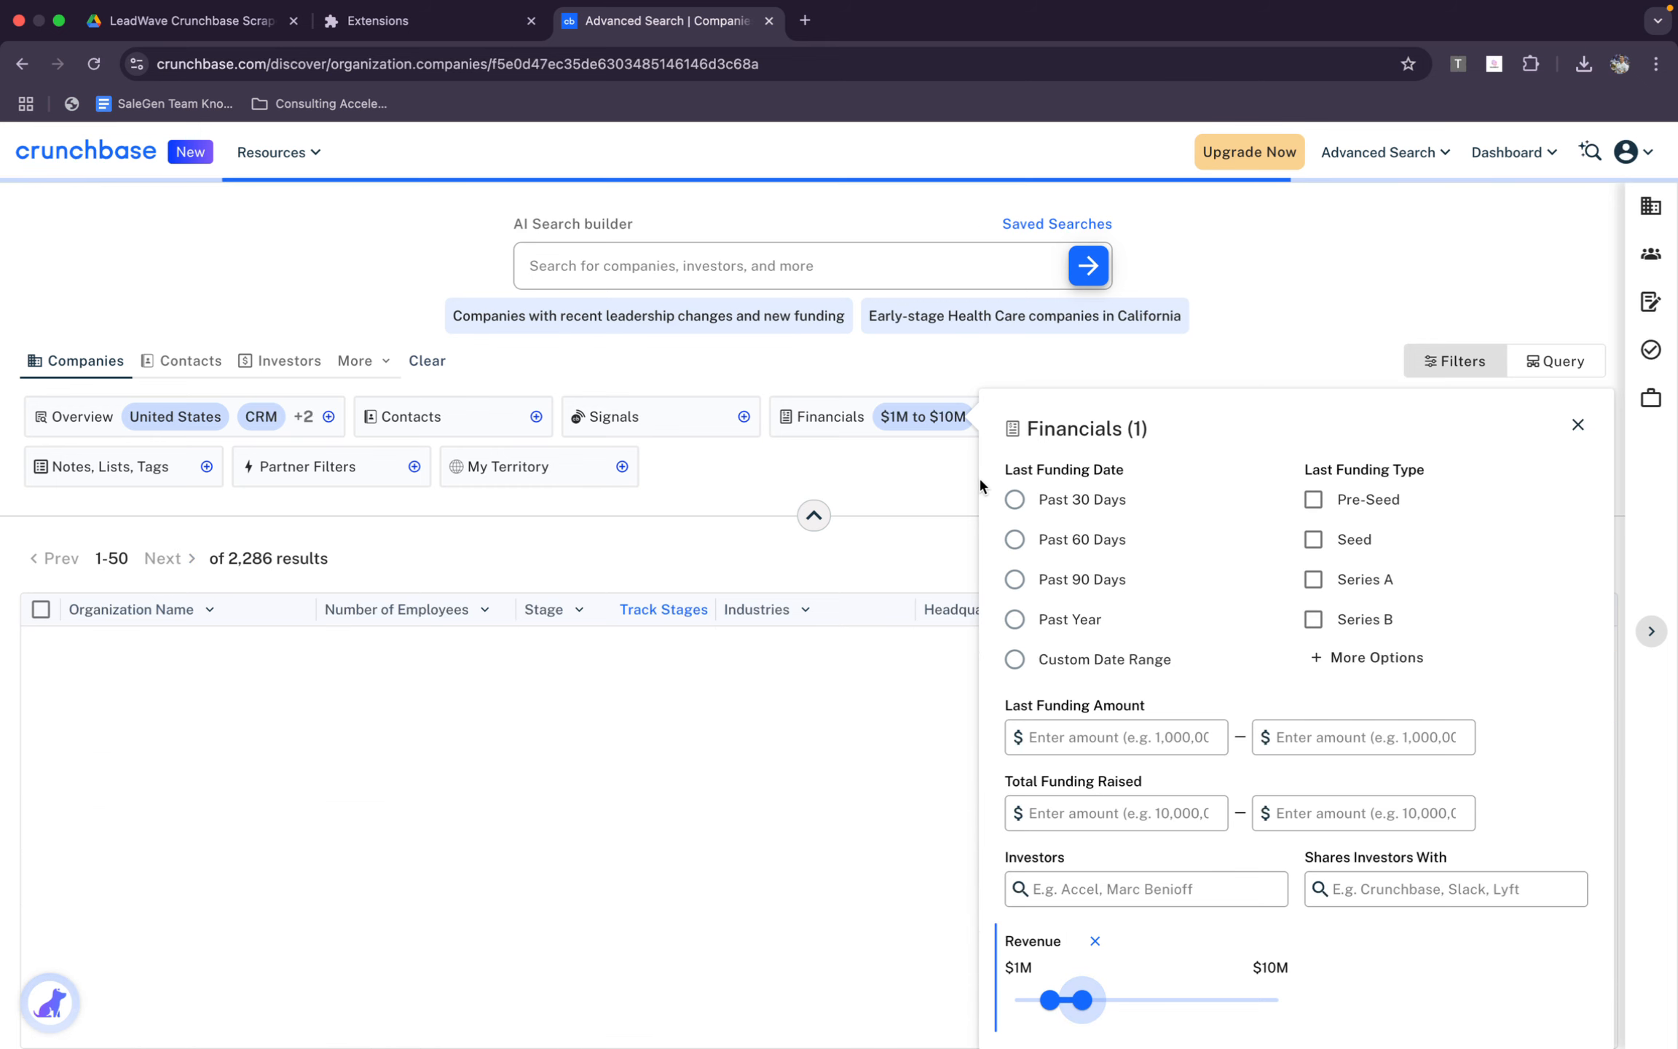
click(909, 486)
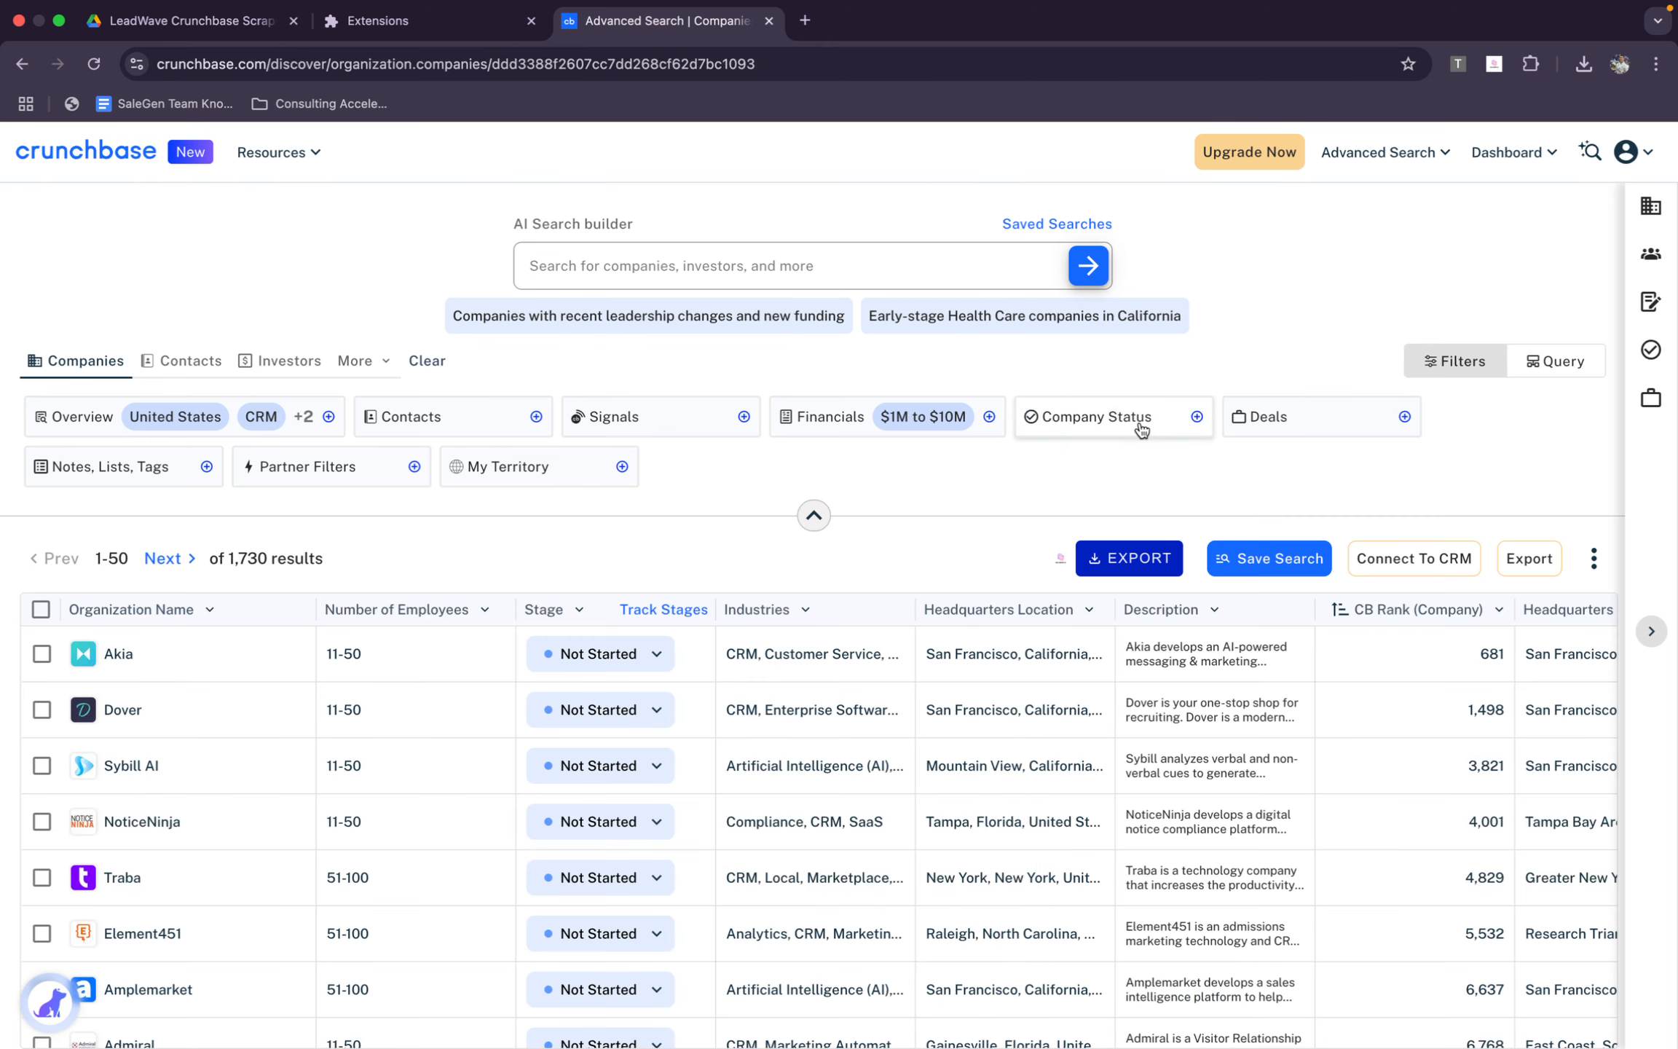
Look through the Company Status and Deals filter options without setting any of them
click(1127, 434)
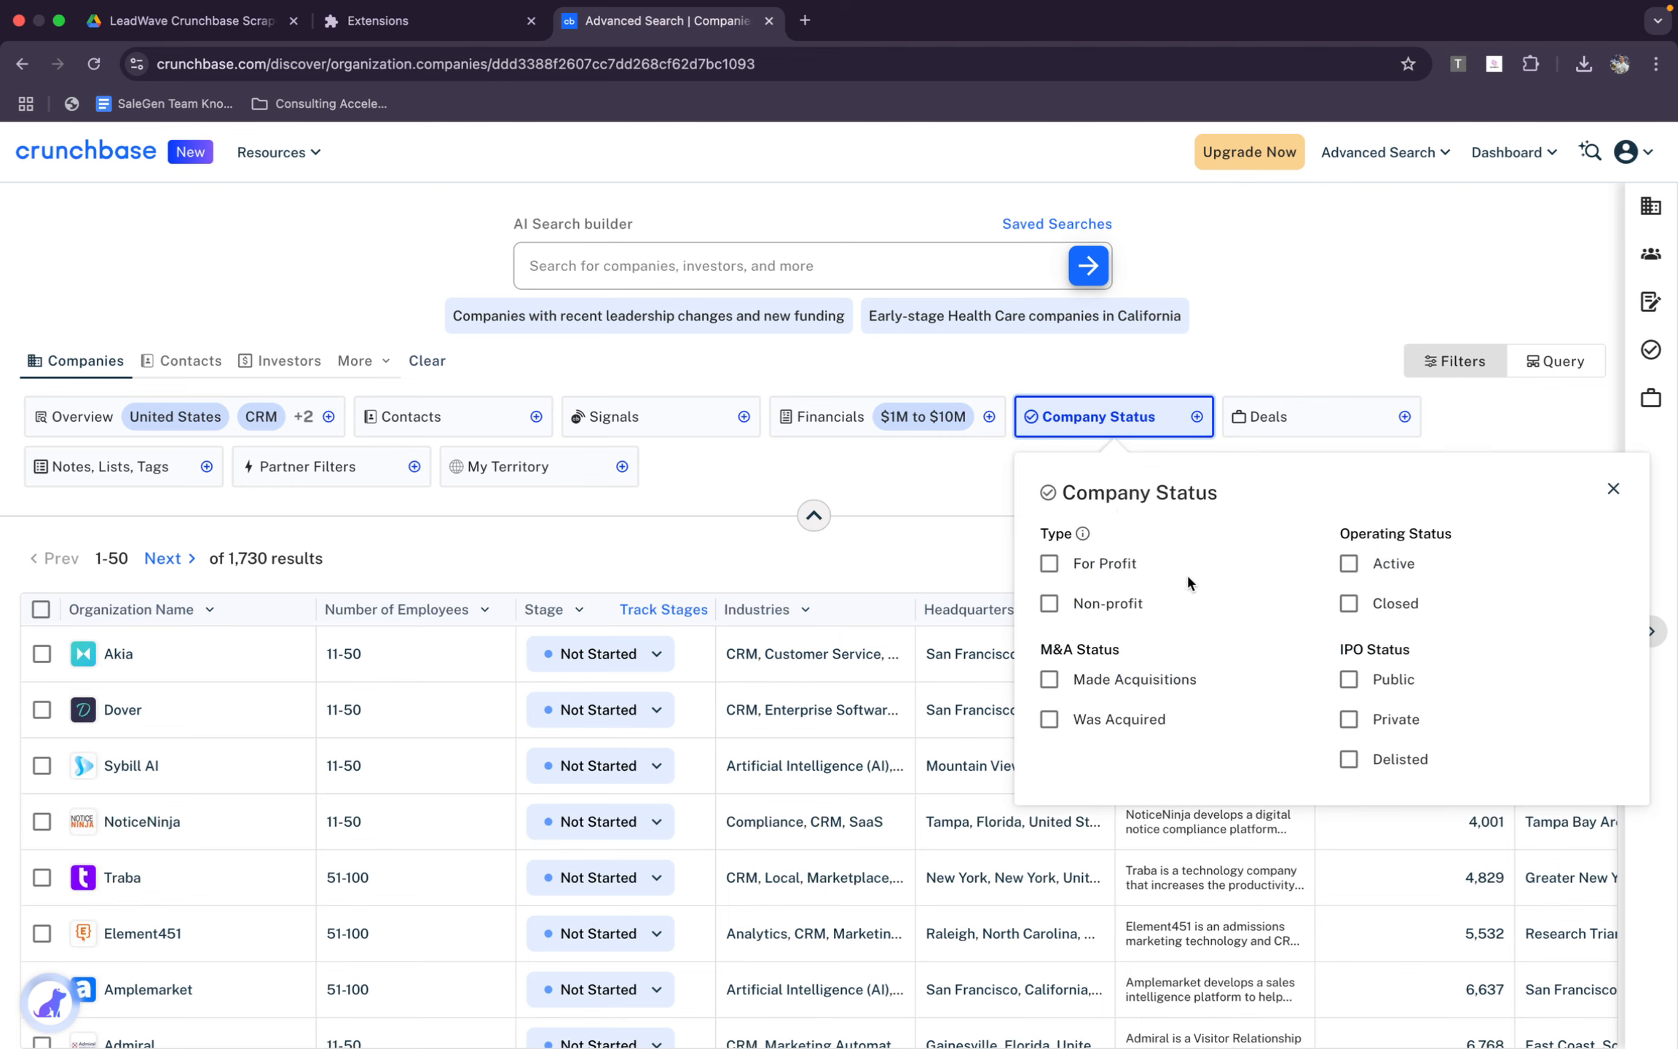
click(1150, 452)
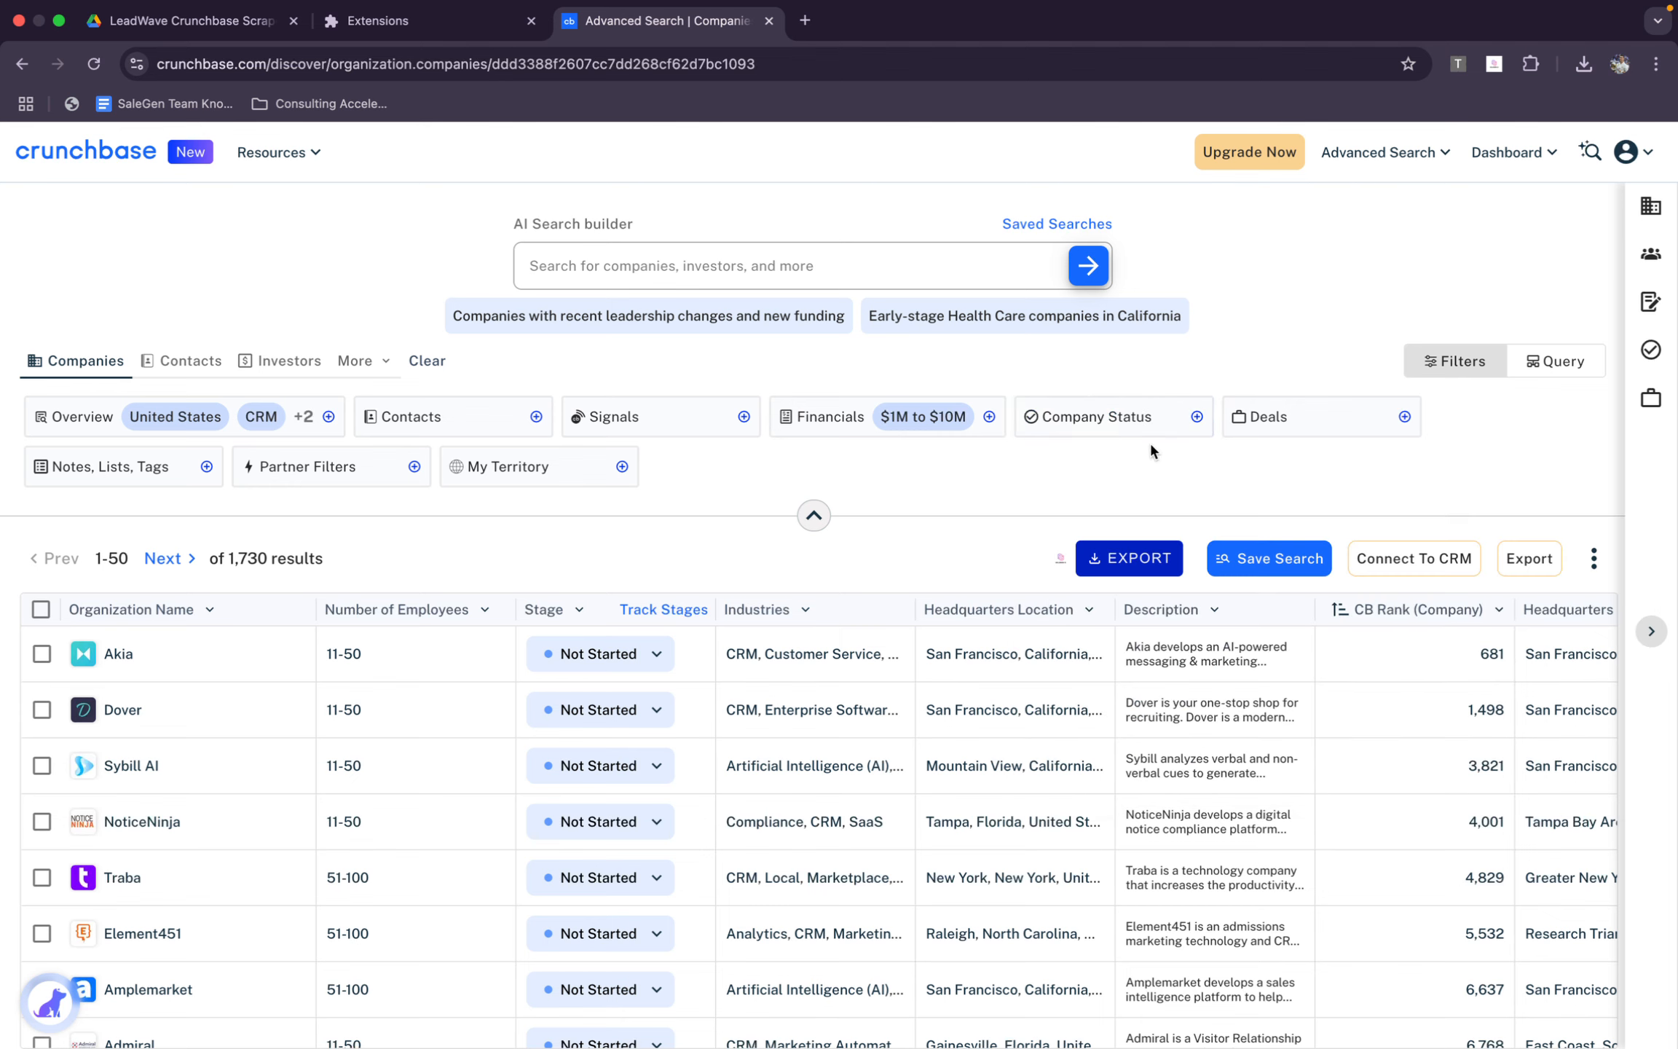
click(1267, 428)
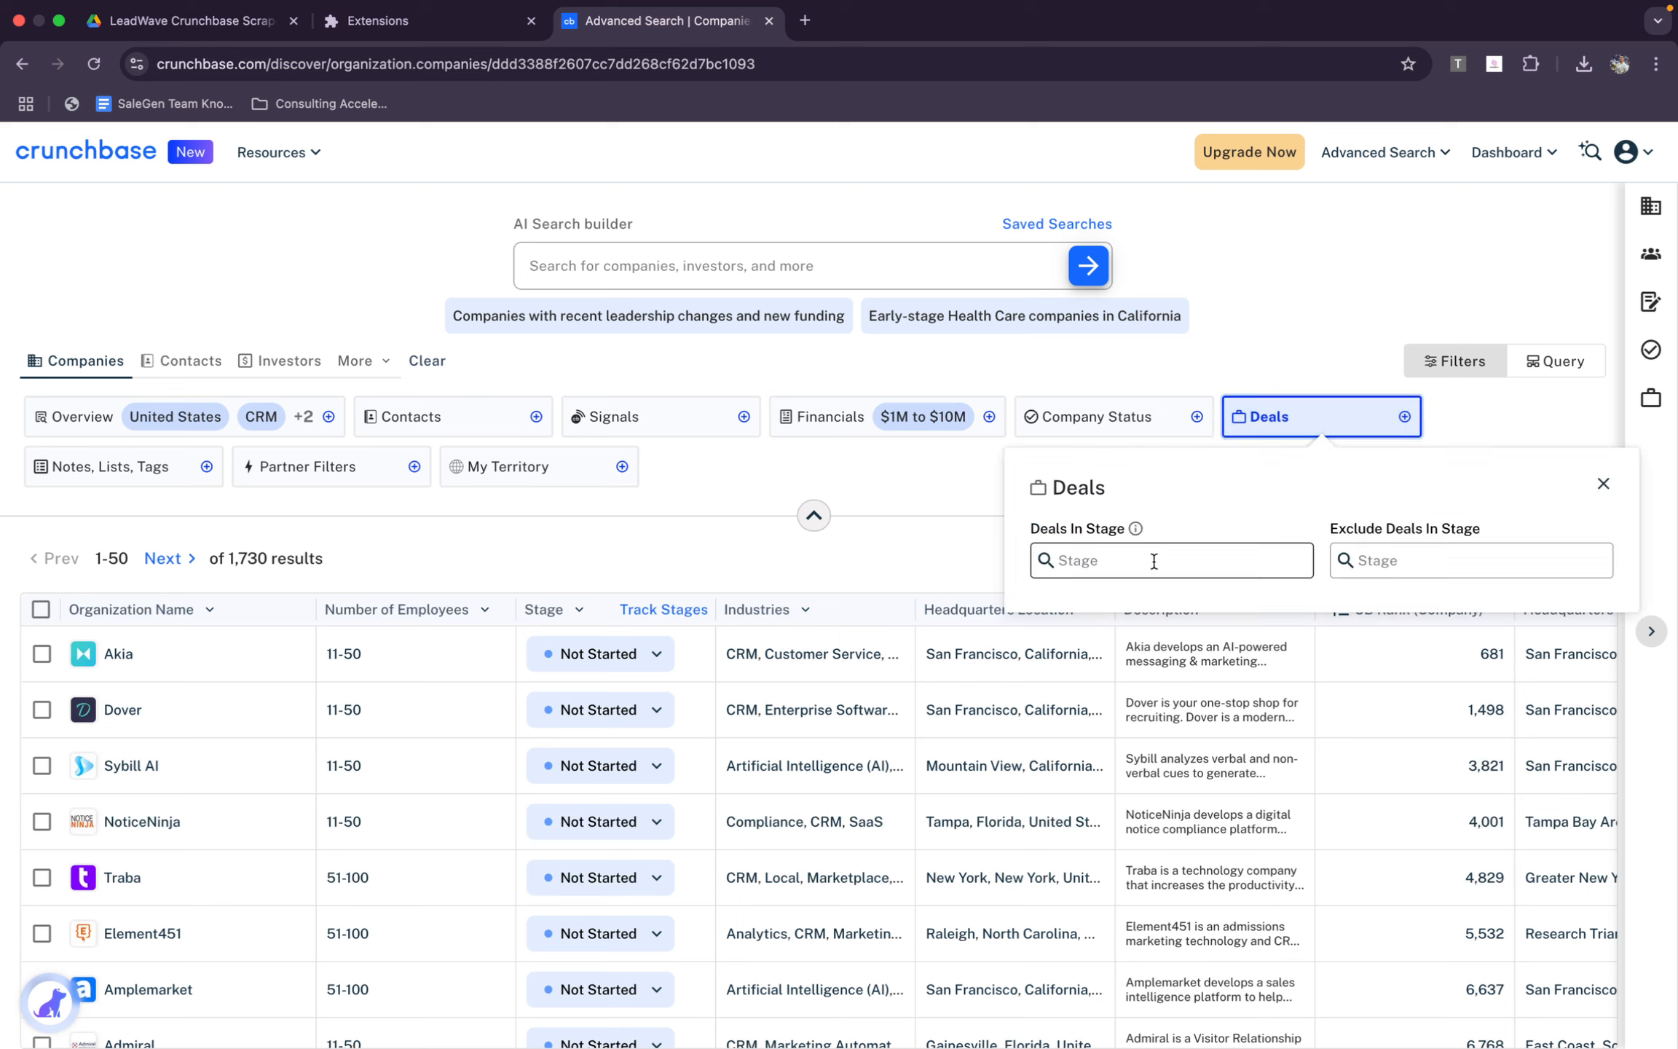
click(697, 541)
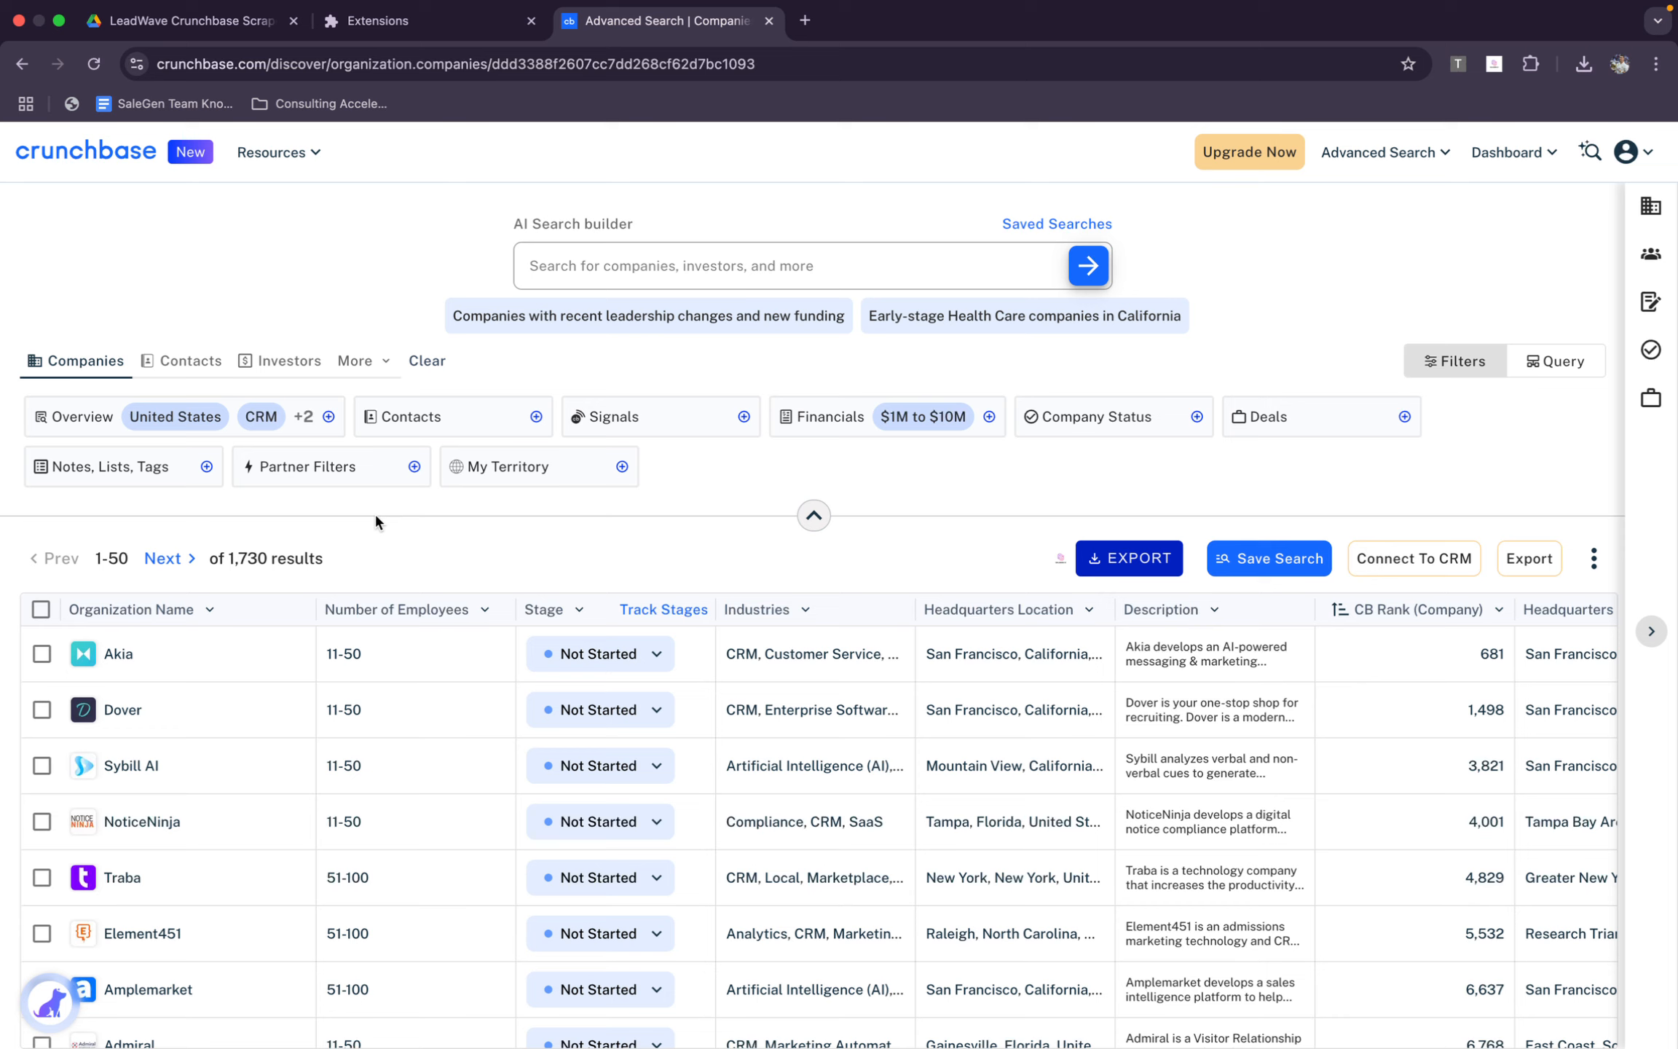
Open the results table's view for editing and reset its columns to the default view
click(1594, 559)
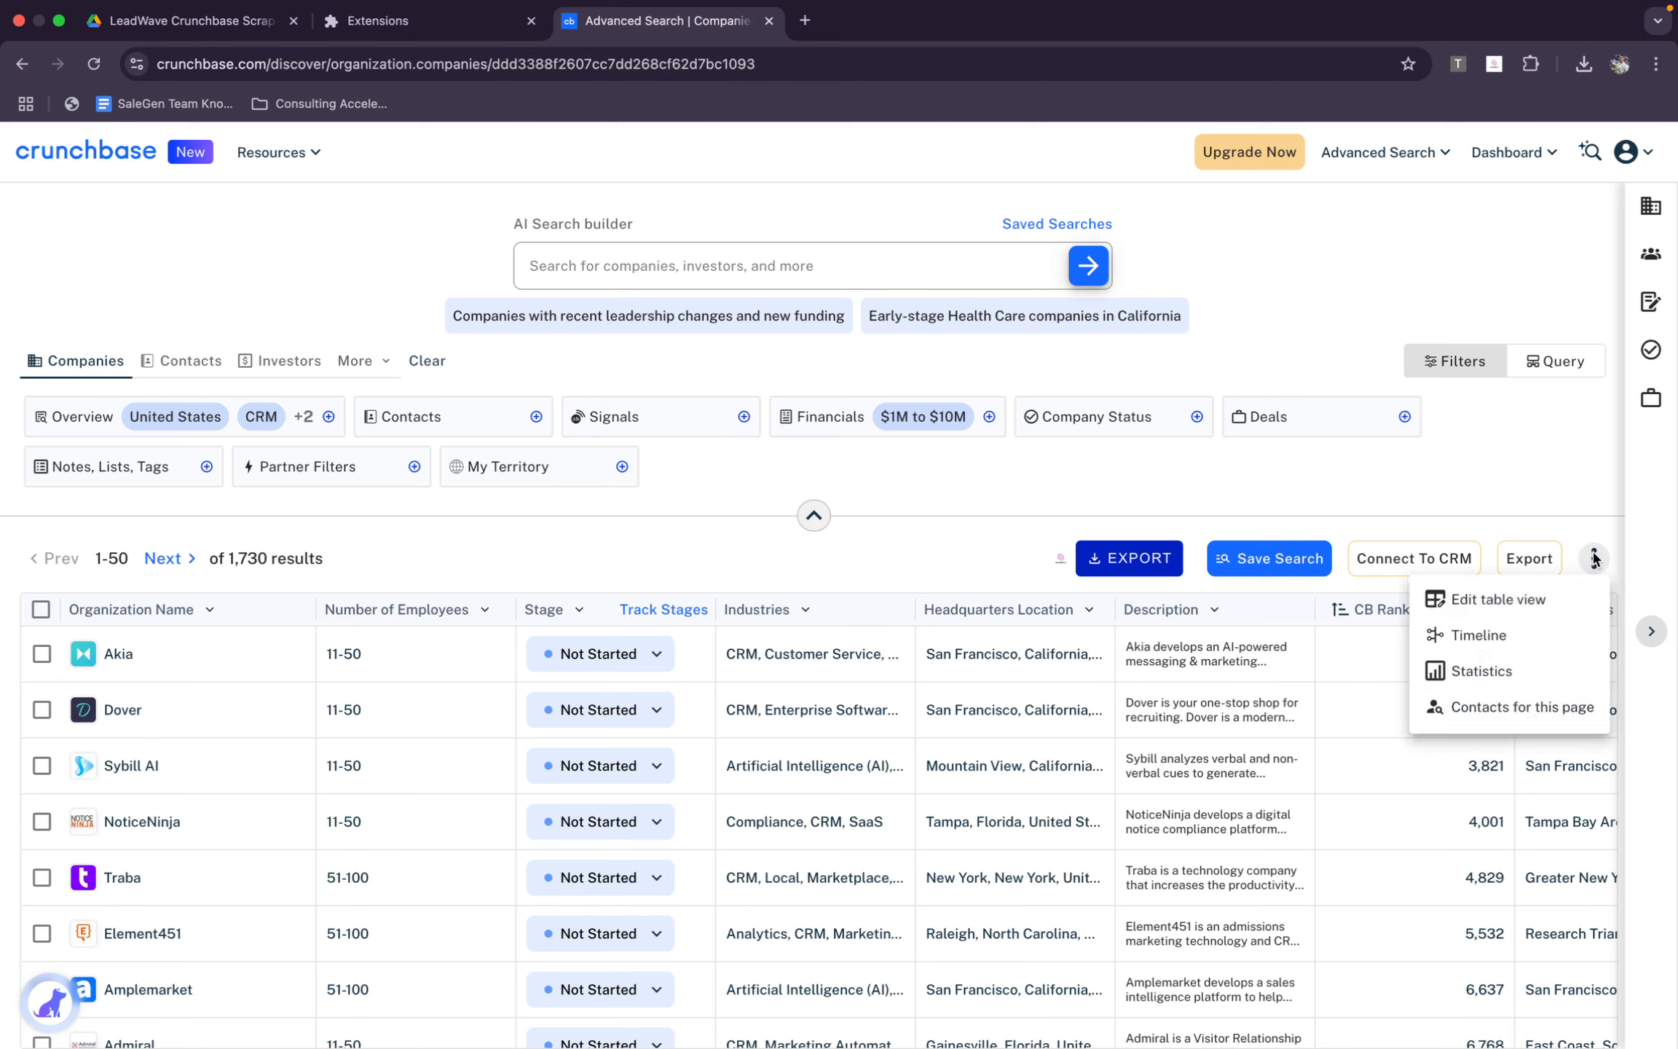
click(1514, 601)
scroll(724, 598, down, 2)
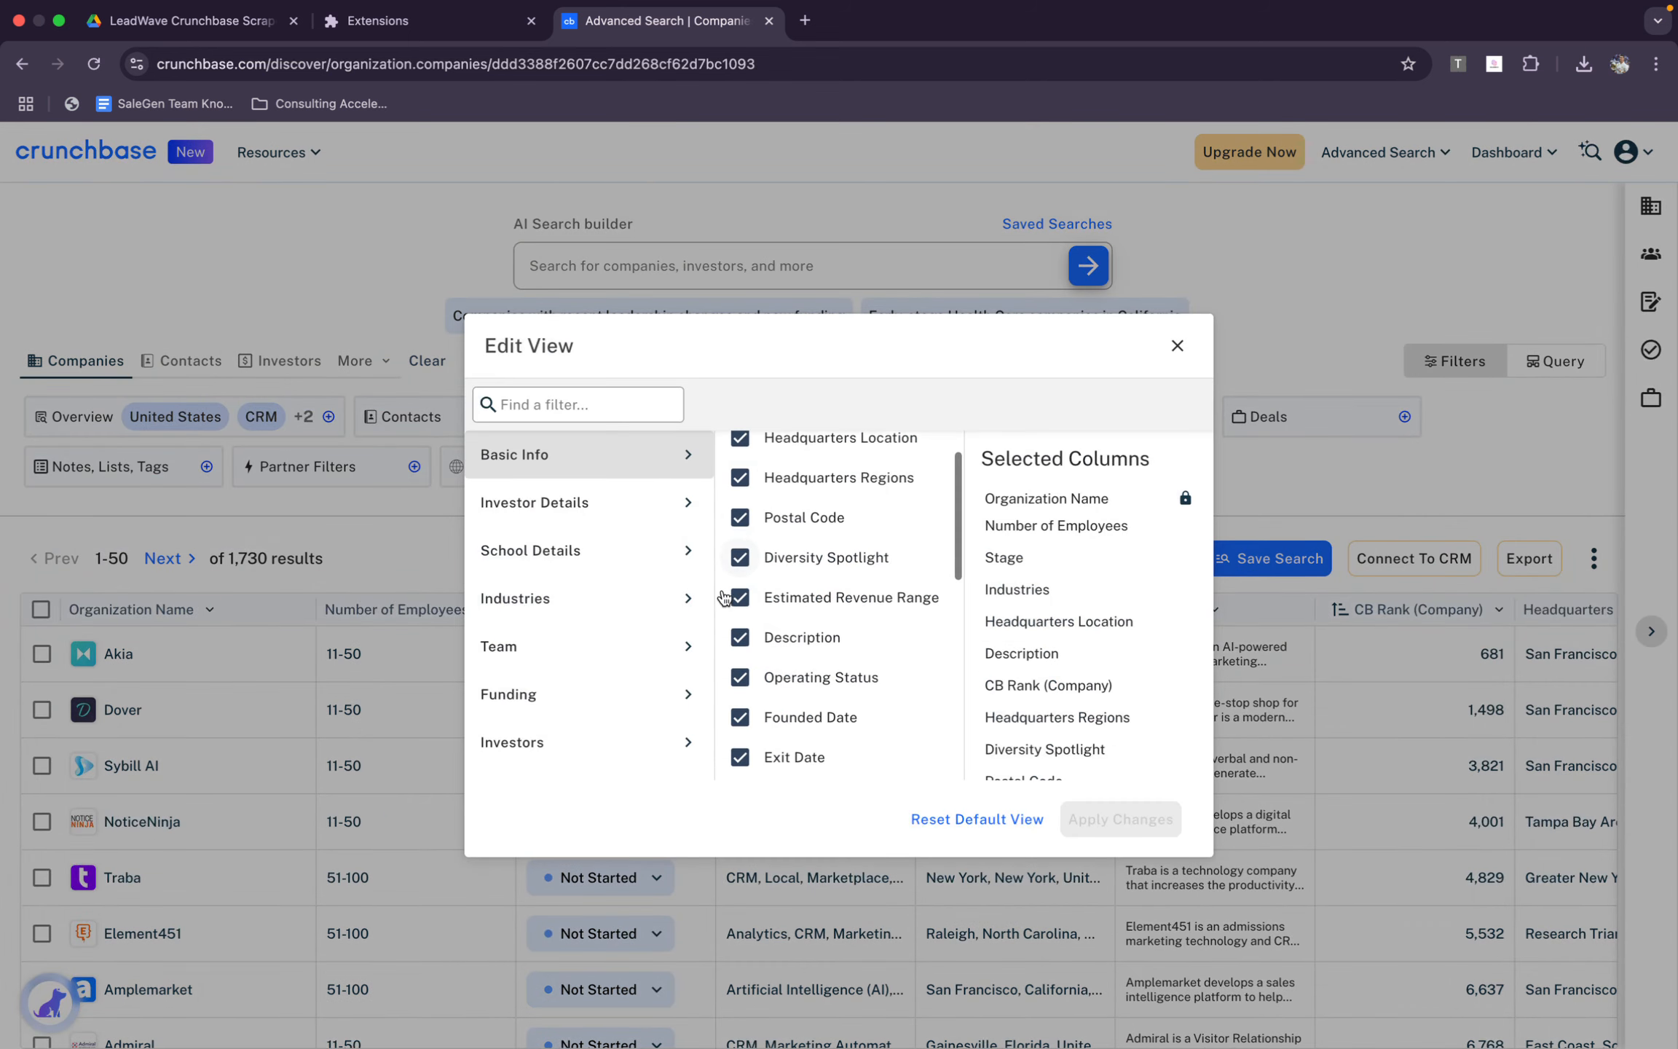
scroll(723, 597, up, 2)
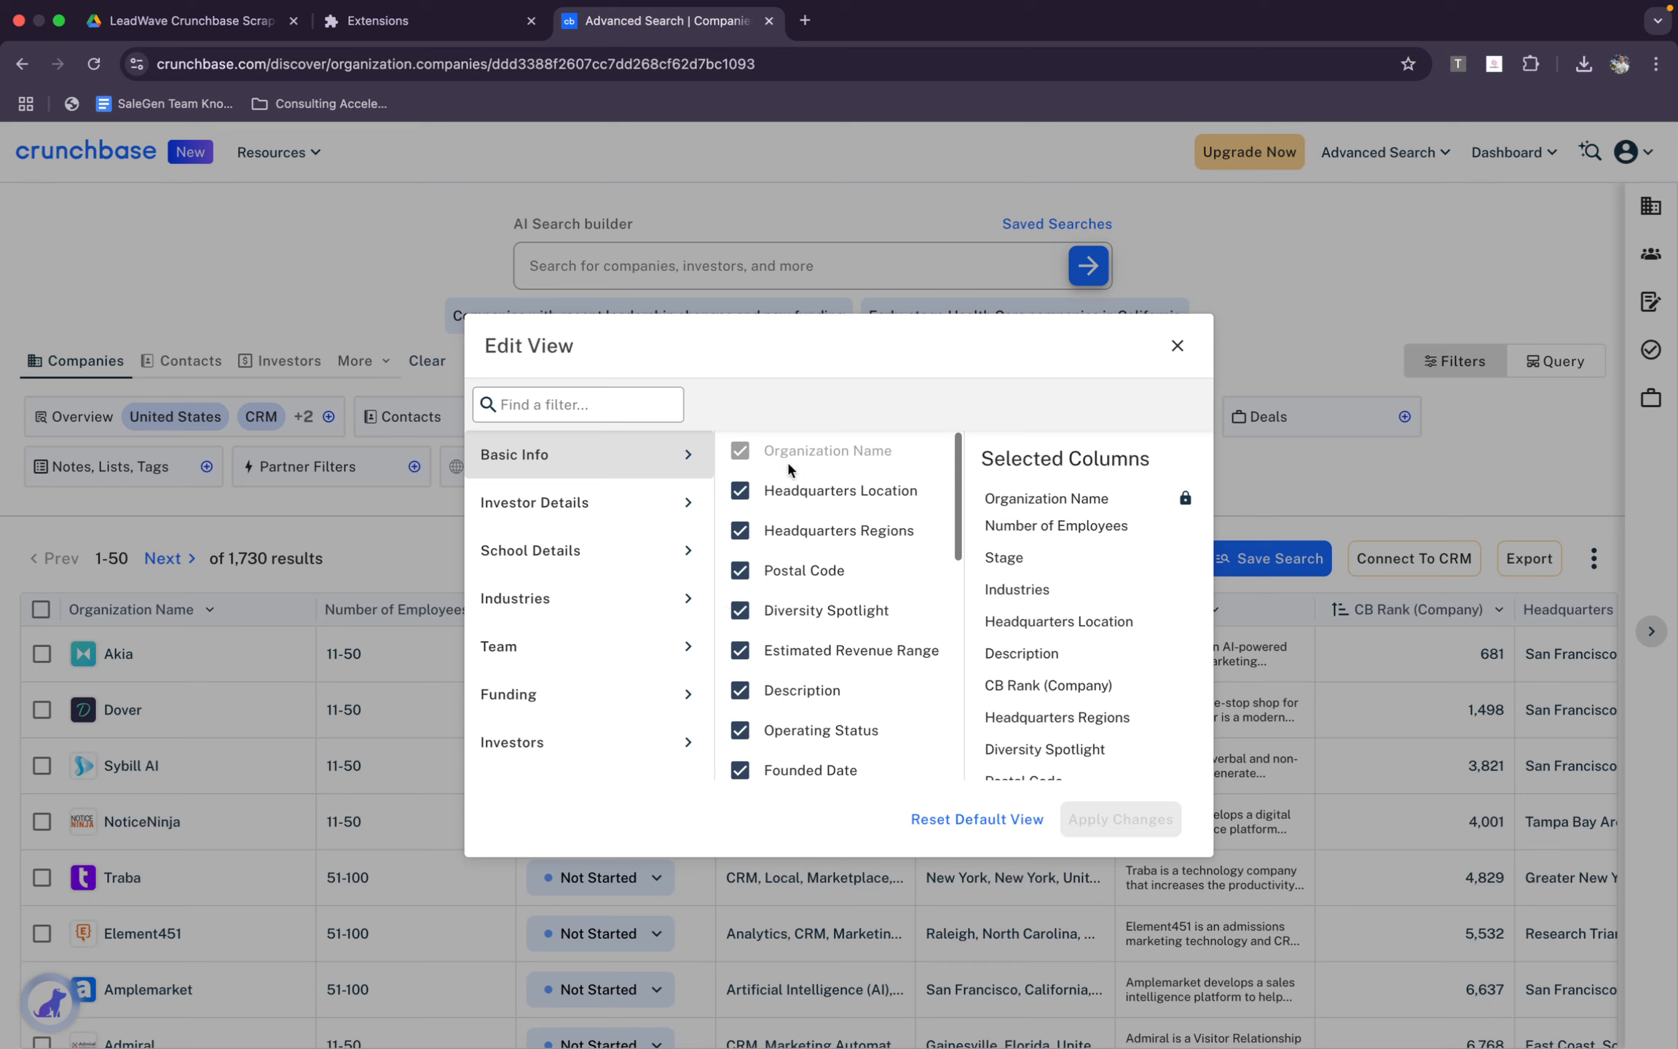
click(751, 491)
click(740, 530)
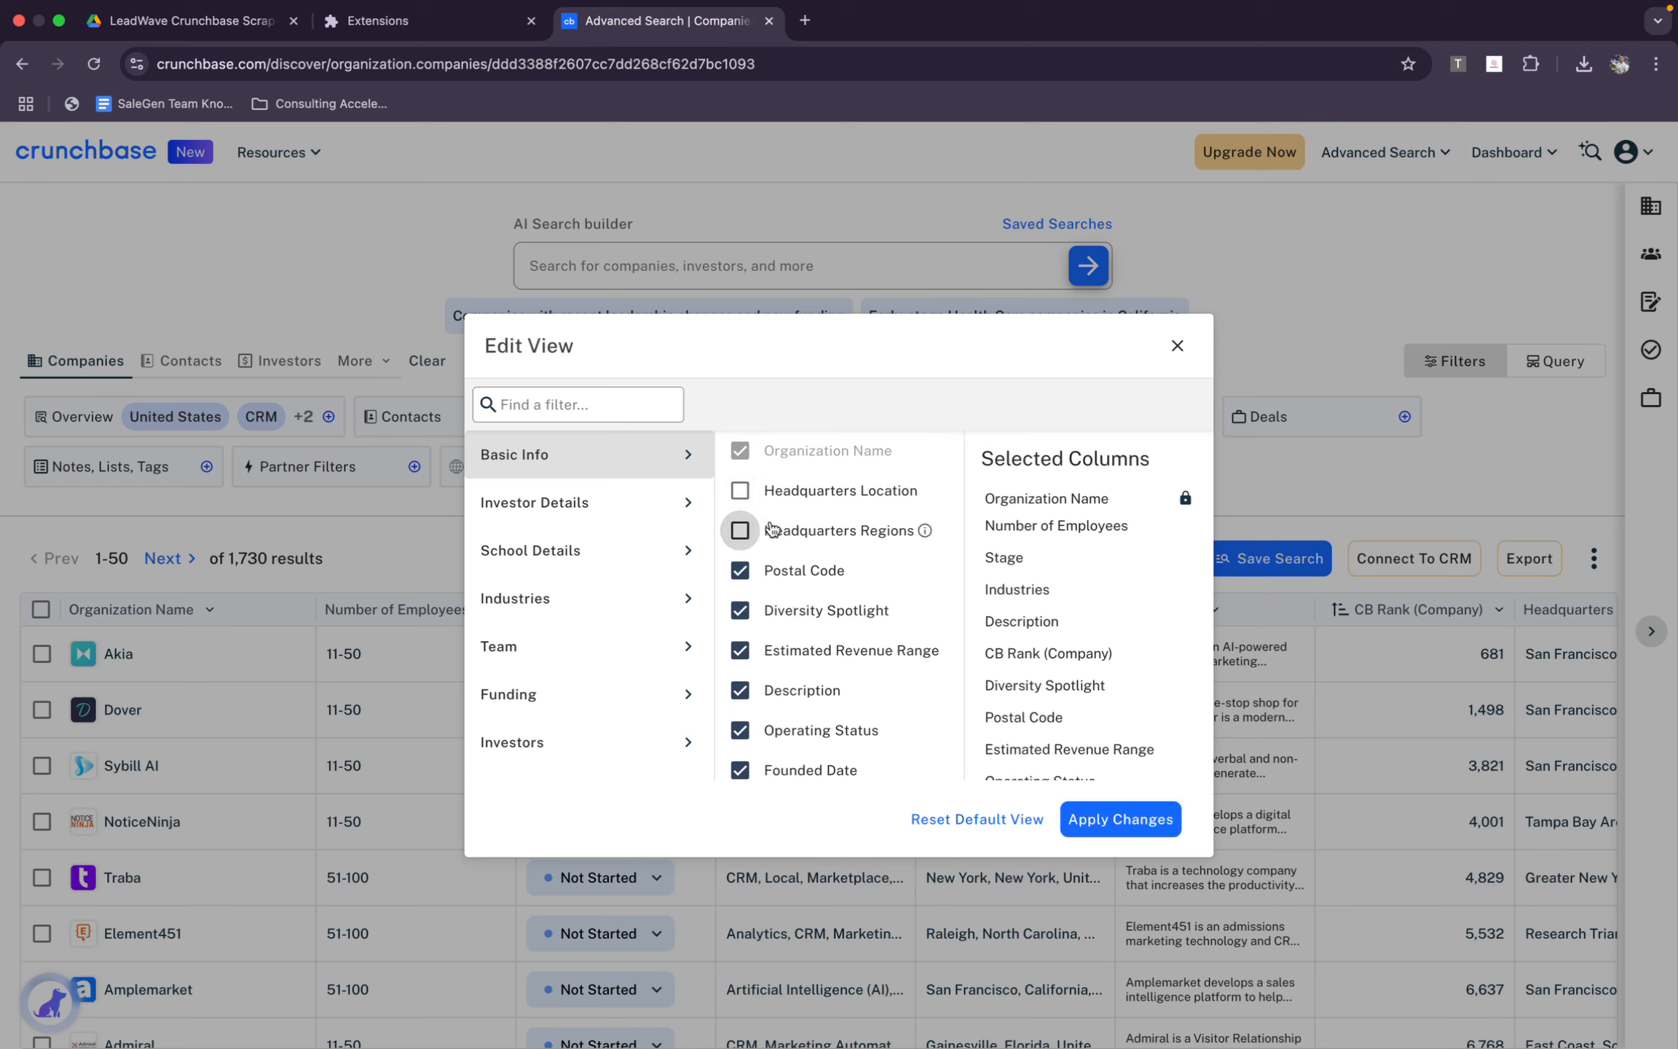
click(985, 817)
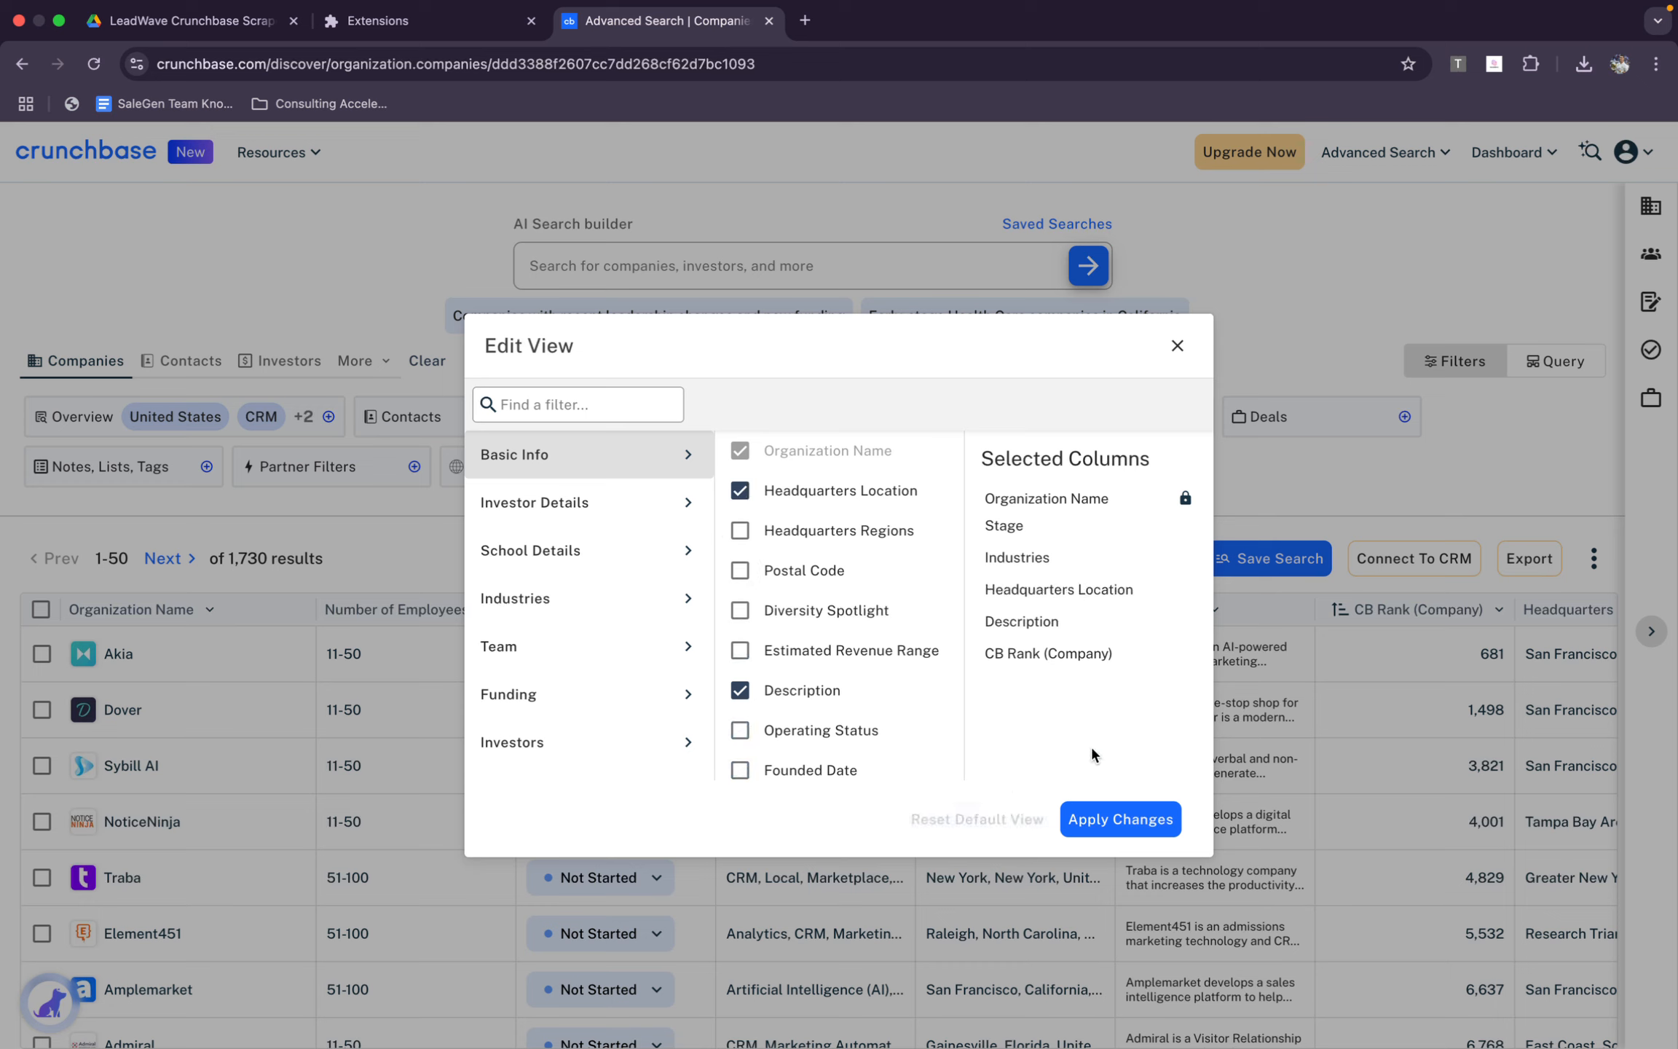
Add the Headquarters Regions, Postal Code, Diversity Spotlight and Estimated Revenue Range columns from the Basic Info category
scroll(833, 658, down, 5)
scroll(843, 566, up, 5)
click(753, 534)
click(741, 571)
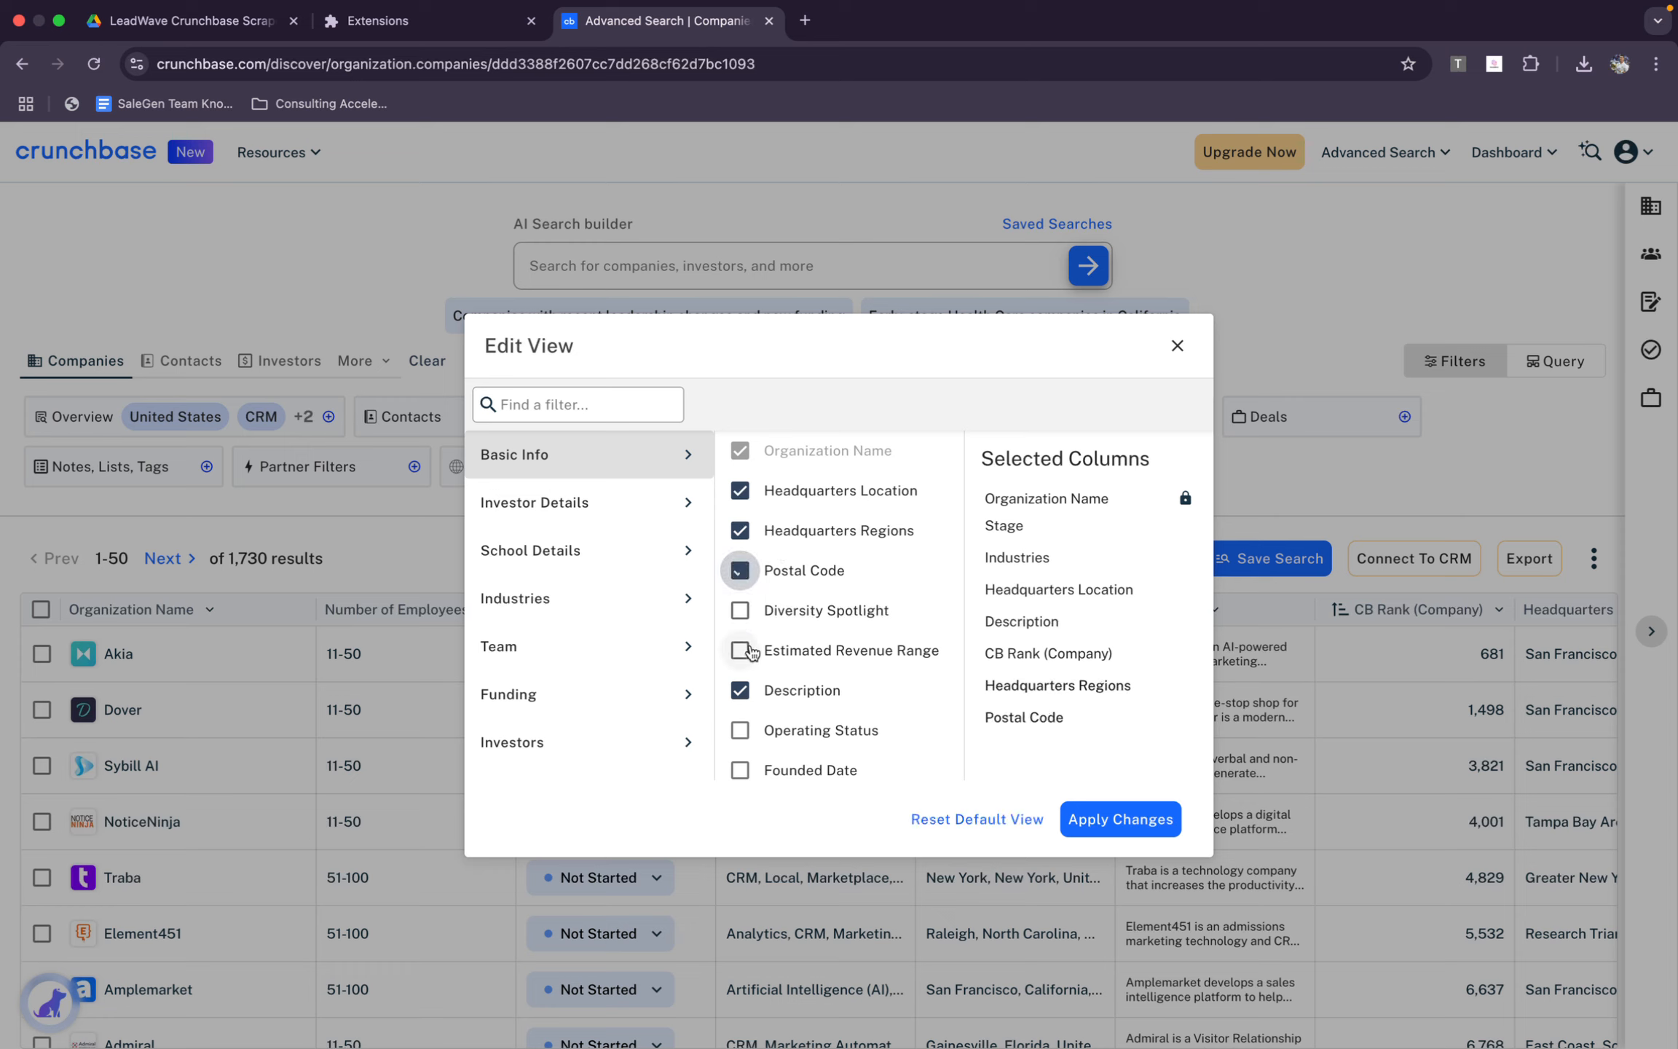
click(741, 610)
click(741, 650)
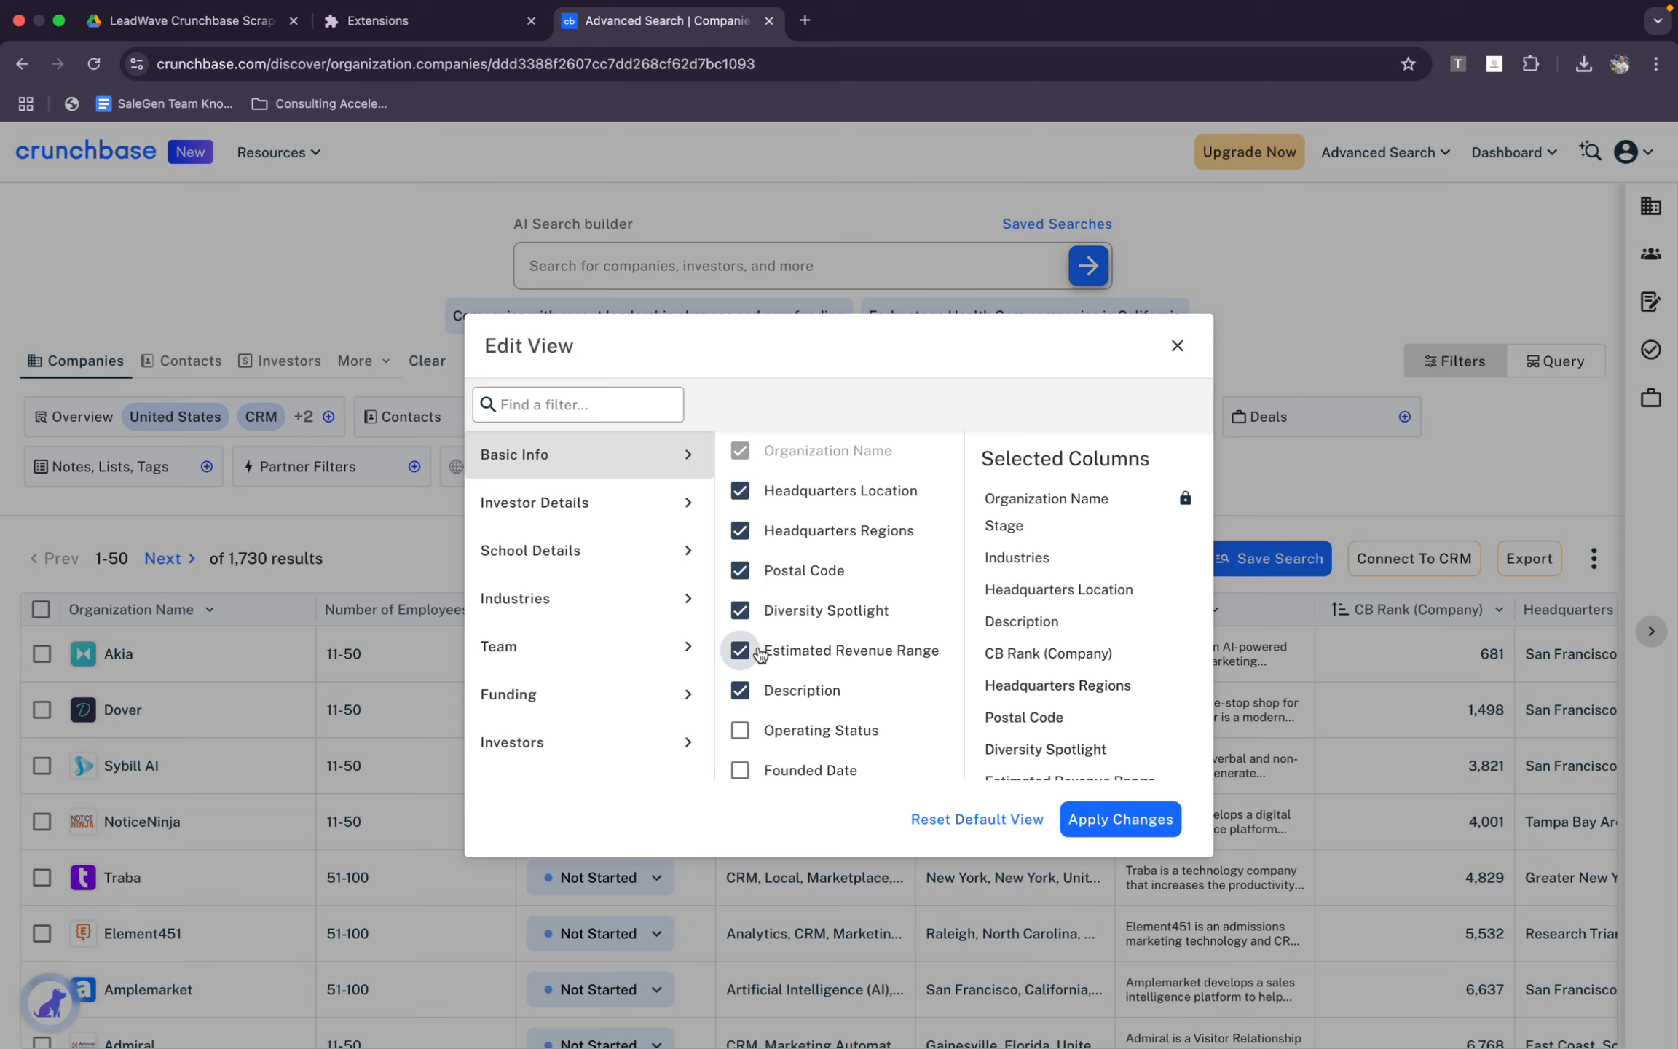
Add the Basic Info columns Operating Status, Founded Date, Exit Date, Closed Date, Company Type and Website
scroll(760, 654, down, 5)
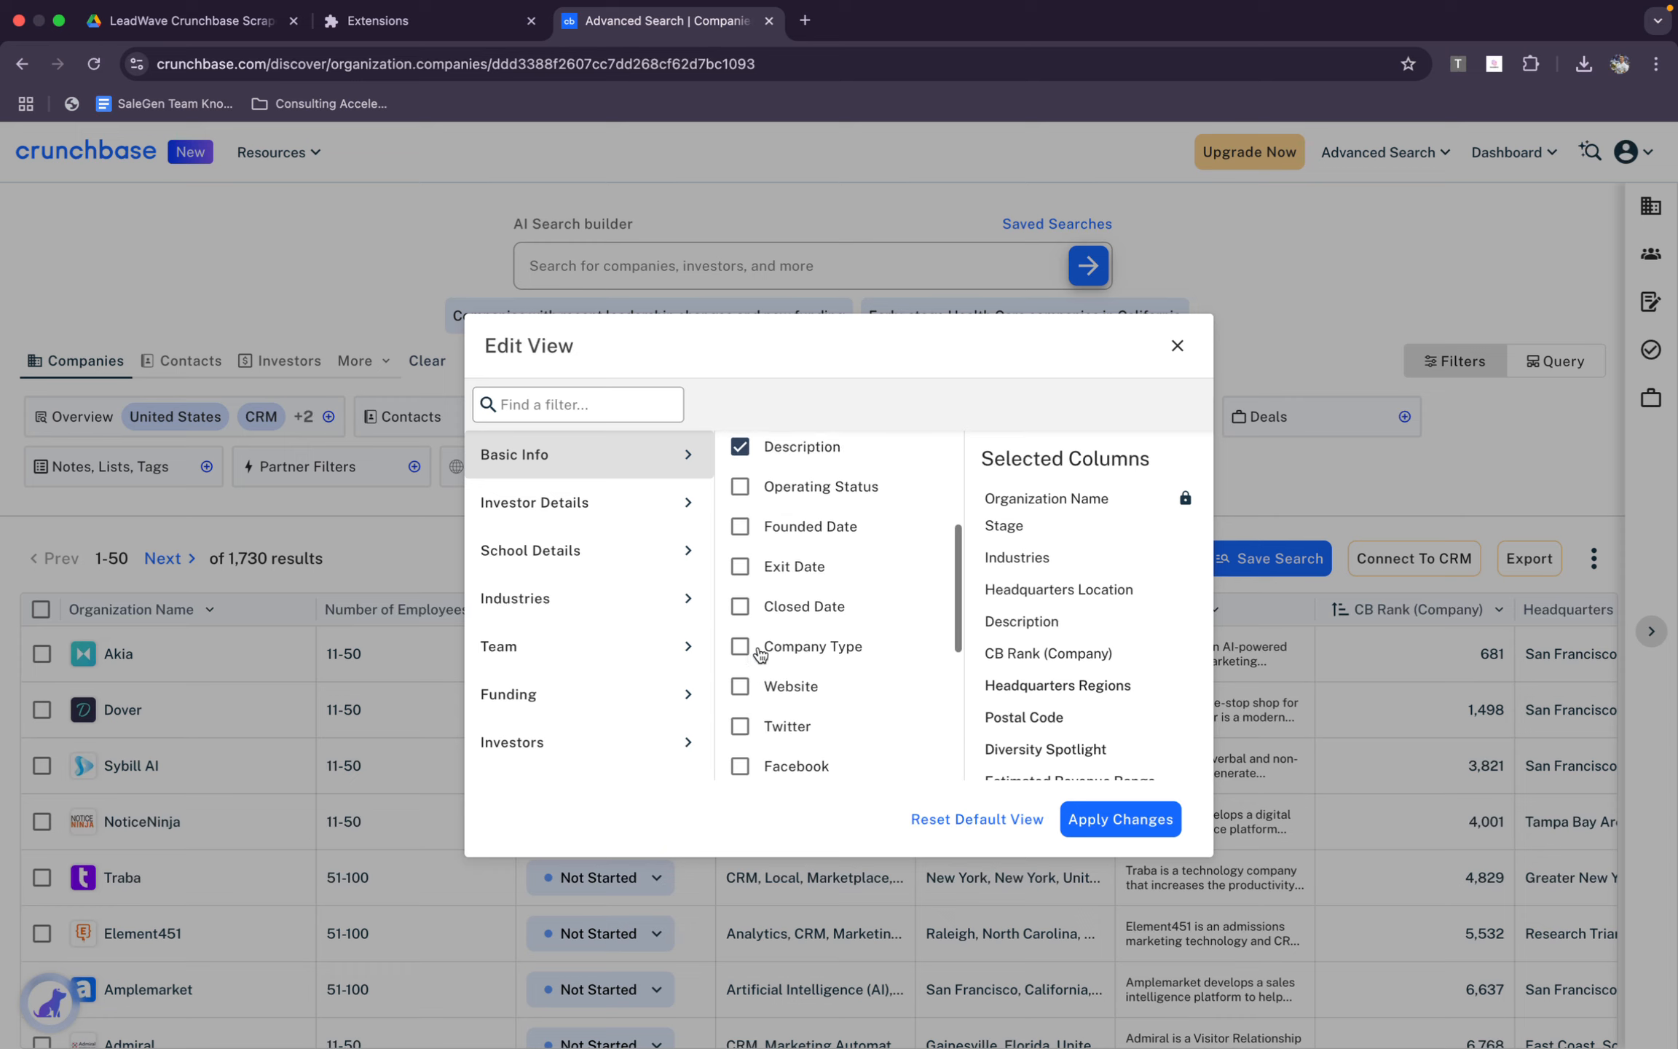
scroll(768, 692, up, 5)
click(772, 728)
scroll(770, 699, down, 4)
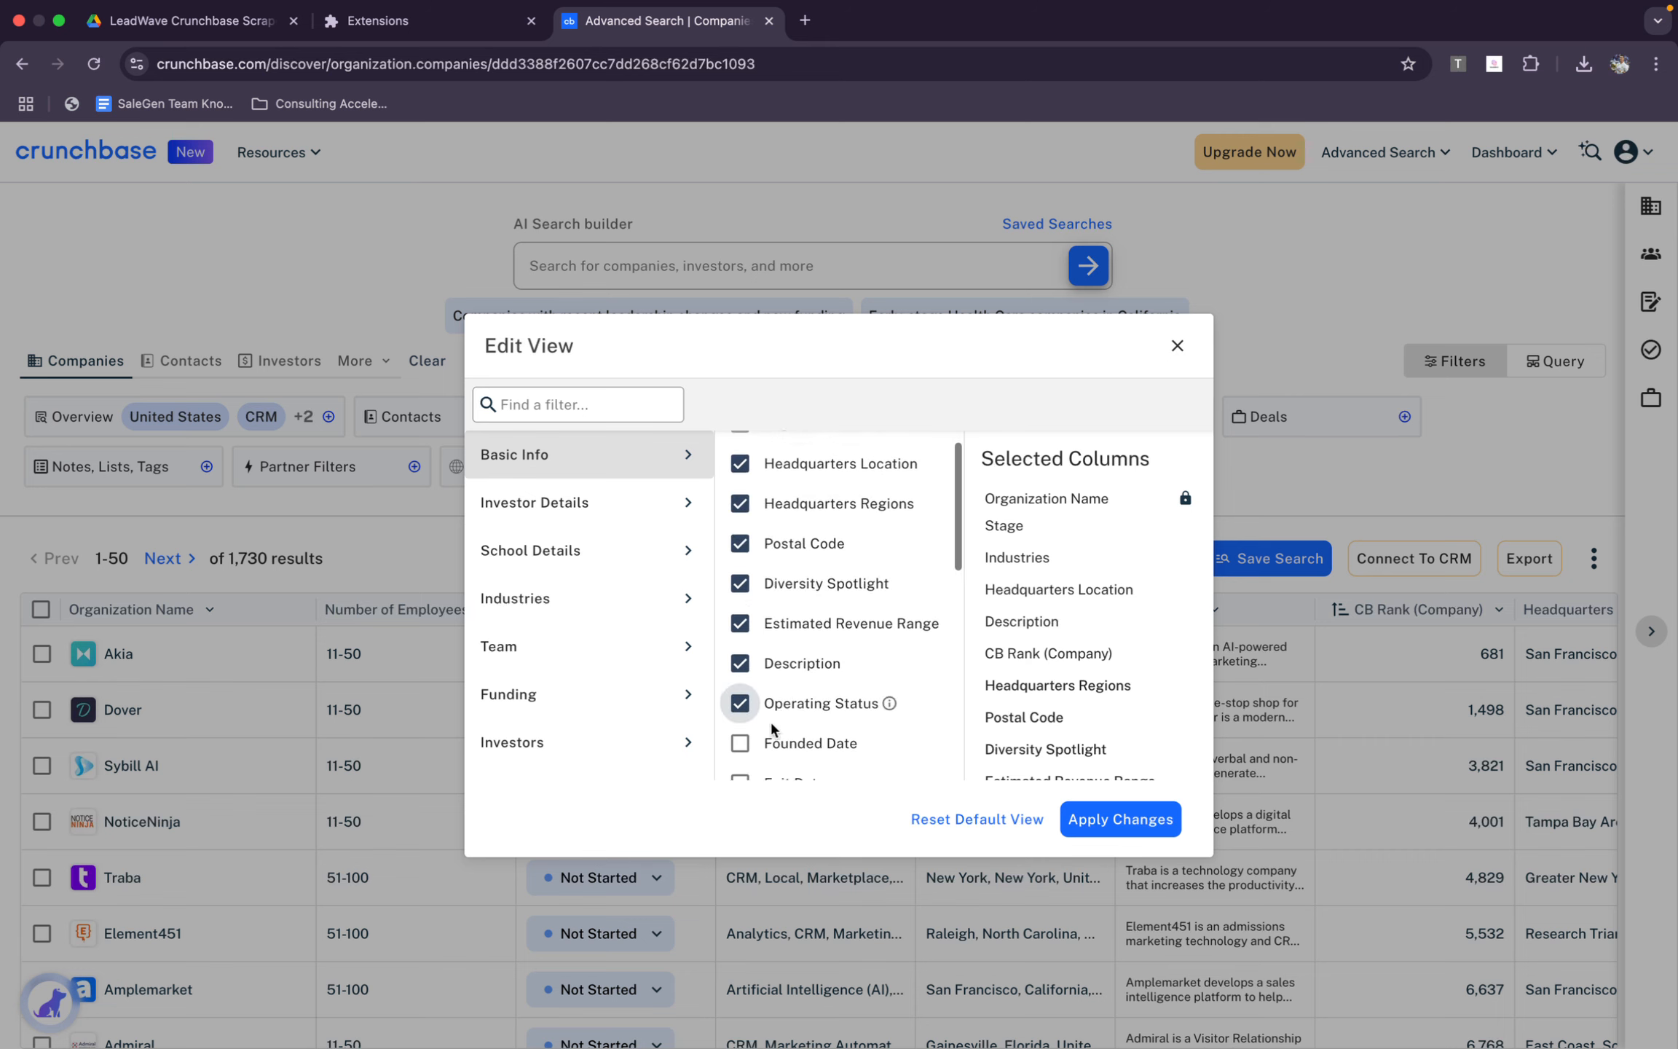
click(768, 644)
click(785, 683)
scroll(784, 688, down, 1)
scroll(785, 691, down, 1)
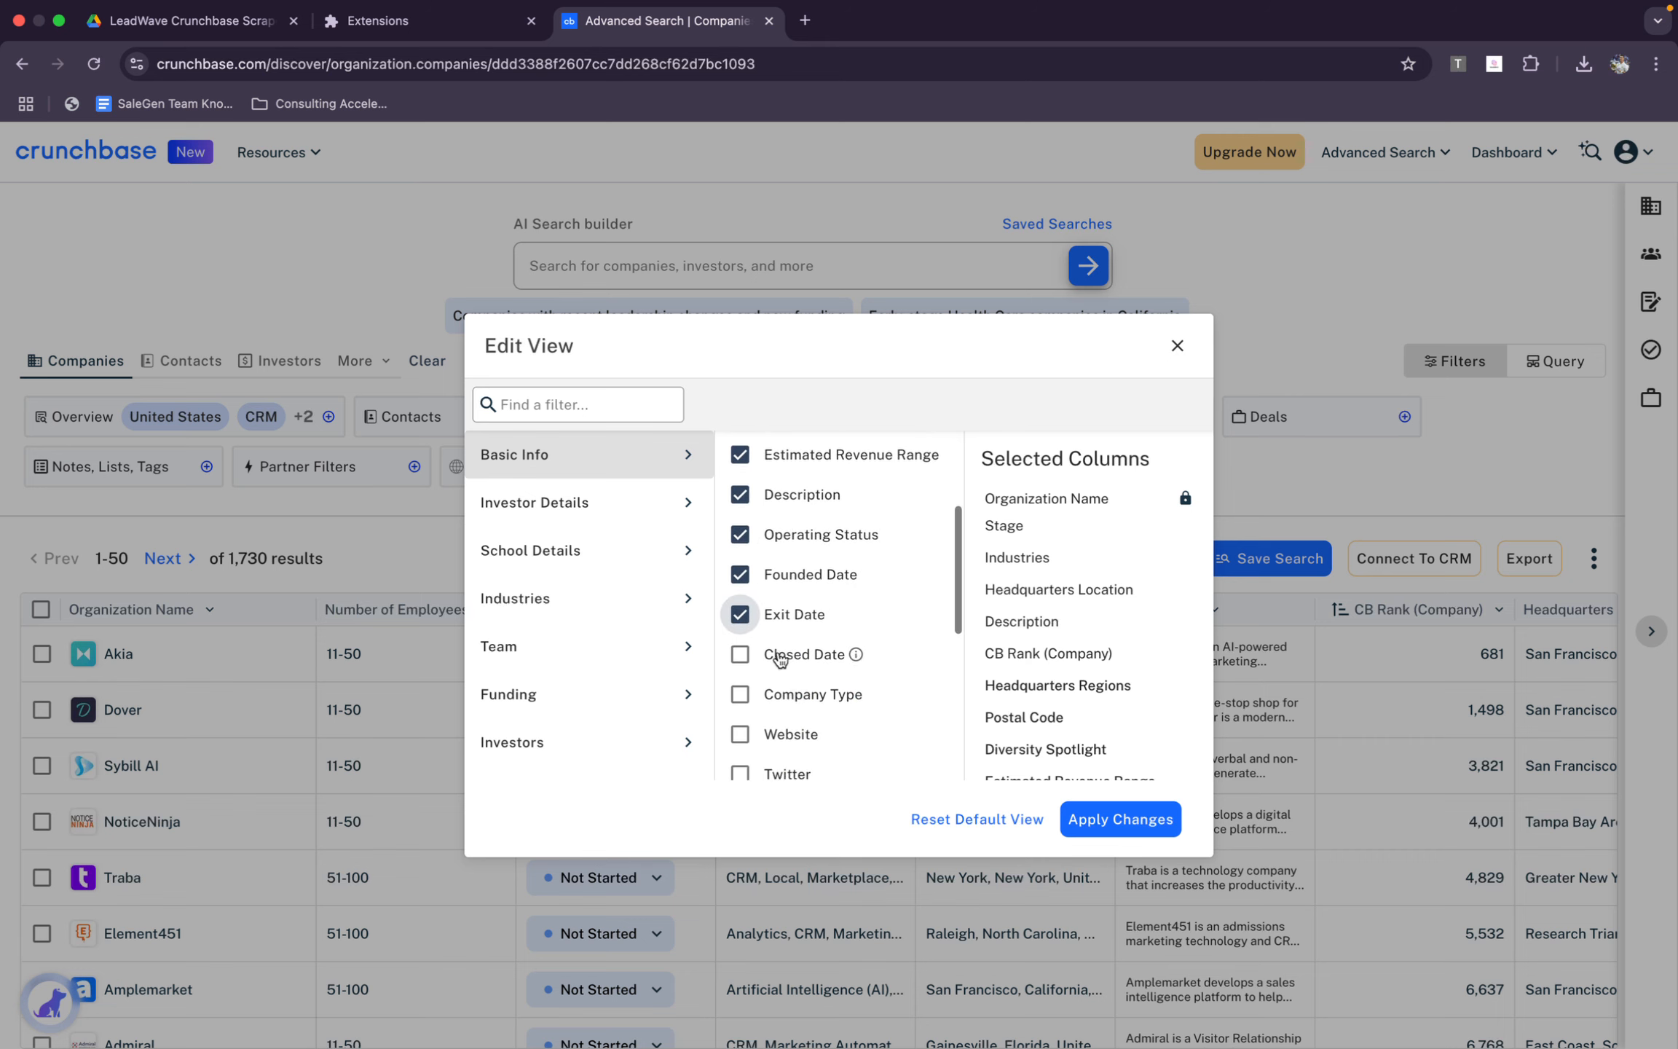
click(776, 657)
click(782, 698)
click(770, 737)
Add the Twitter, Facebook, LinkedIn and Contact Email columns from Basic Info
scroll(768, 737, down, 1)
scroll(769, 738, down, 2)
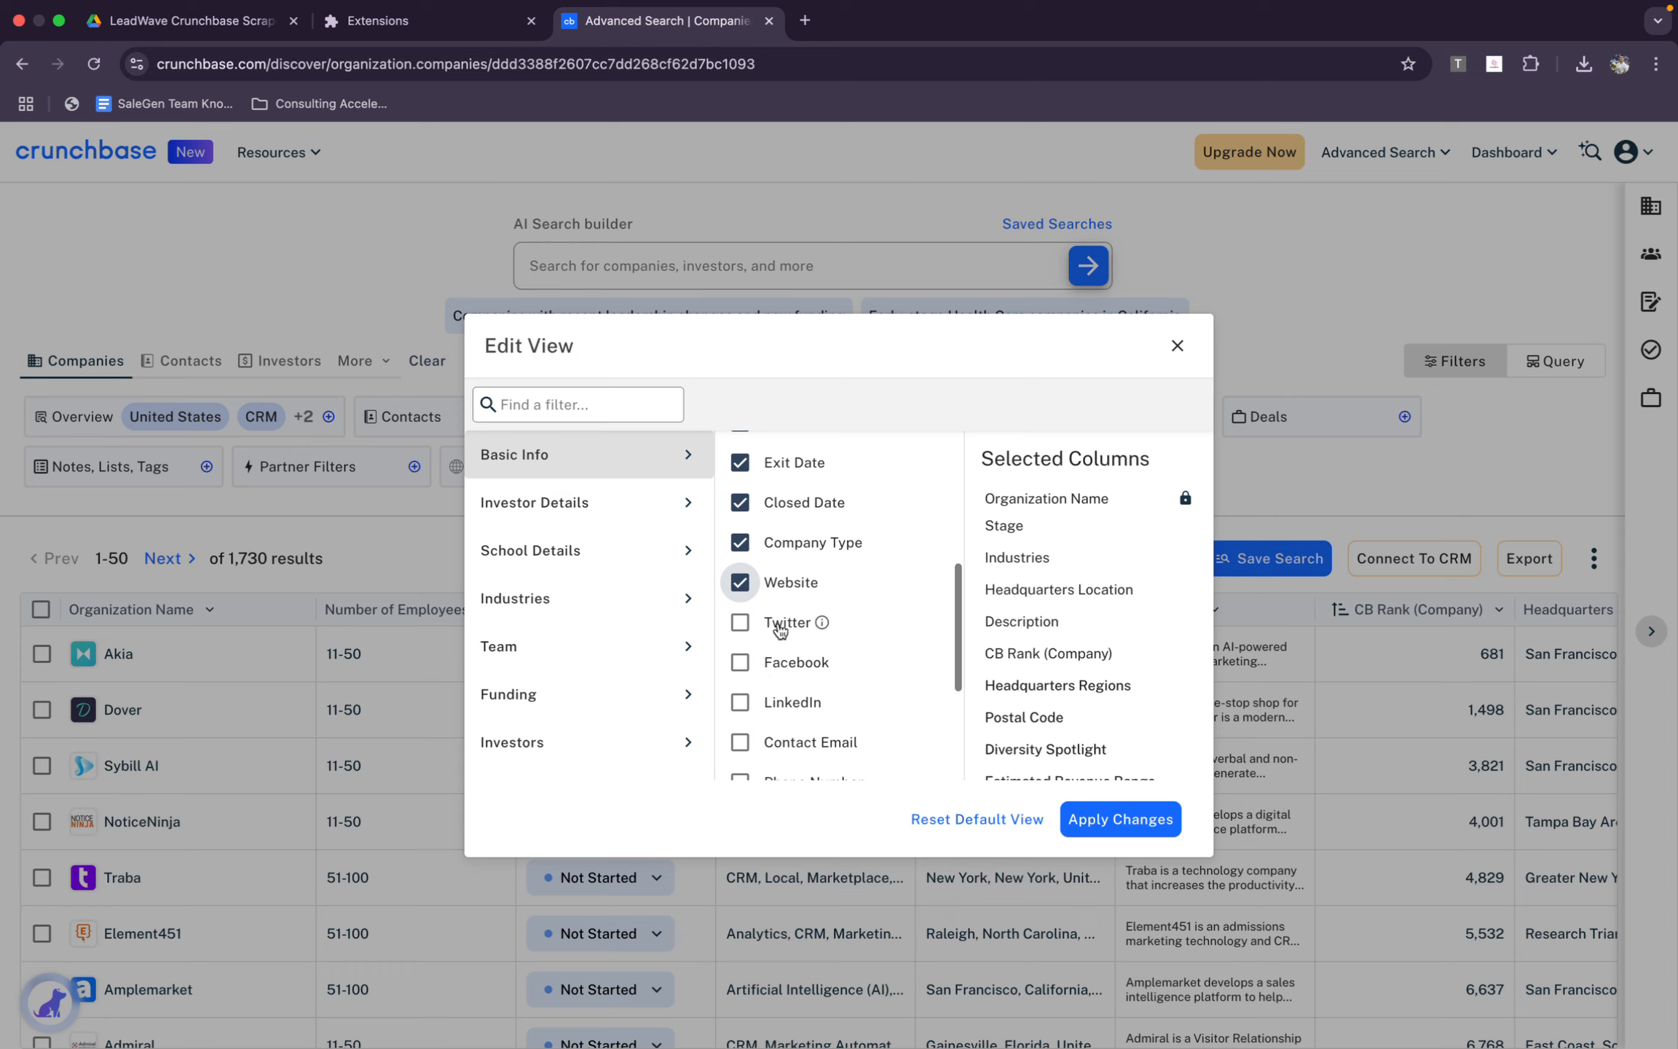
click(772, 624)
click(765, 663)
click(761, 741)
click(760, 714)
Add the remaining Basic Info columns Phone Number, Number of Articles, Hub Tags, Full Description, Actively Hiring and Number of Sub-Orgs
scroll(758, 710, down, 2)
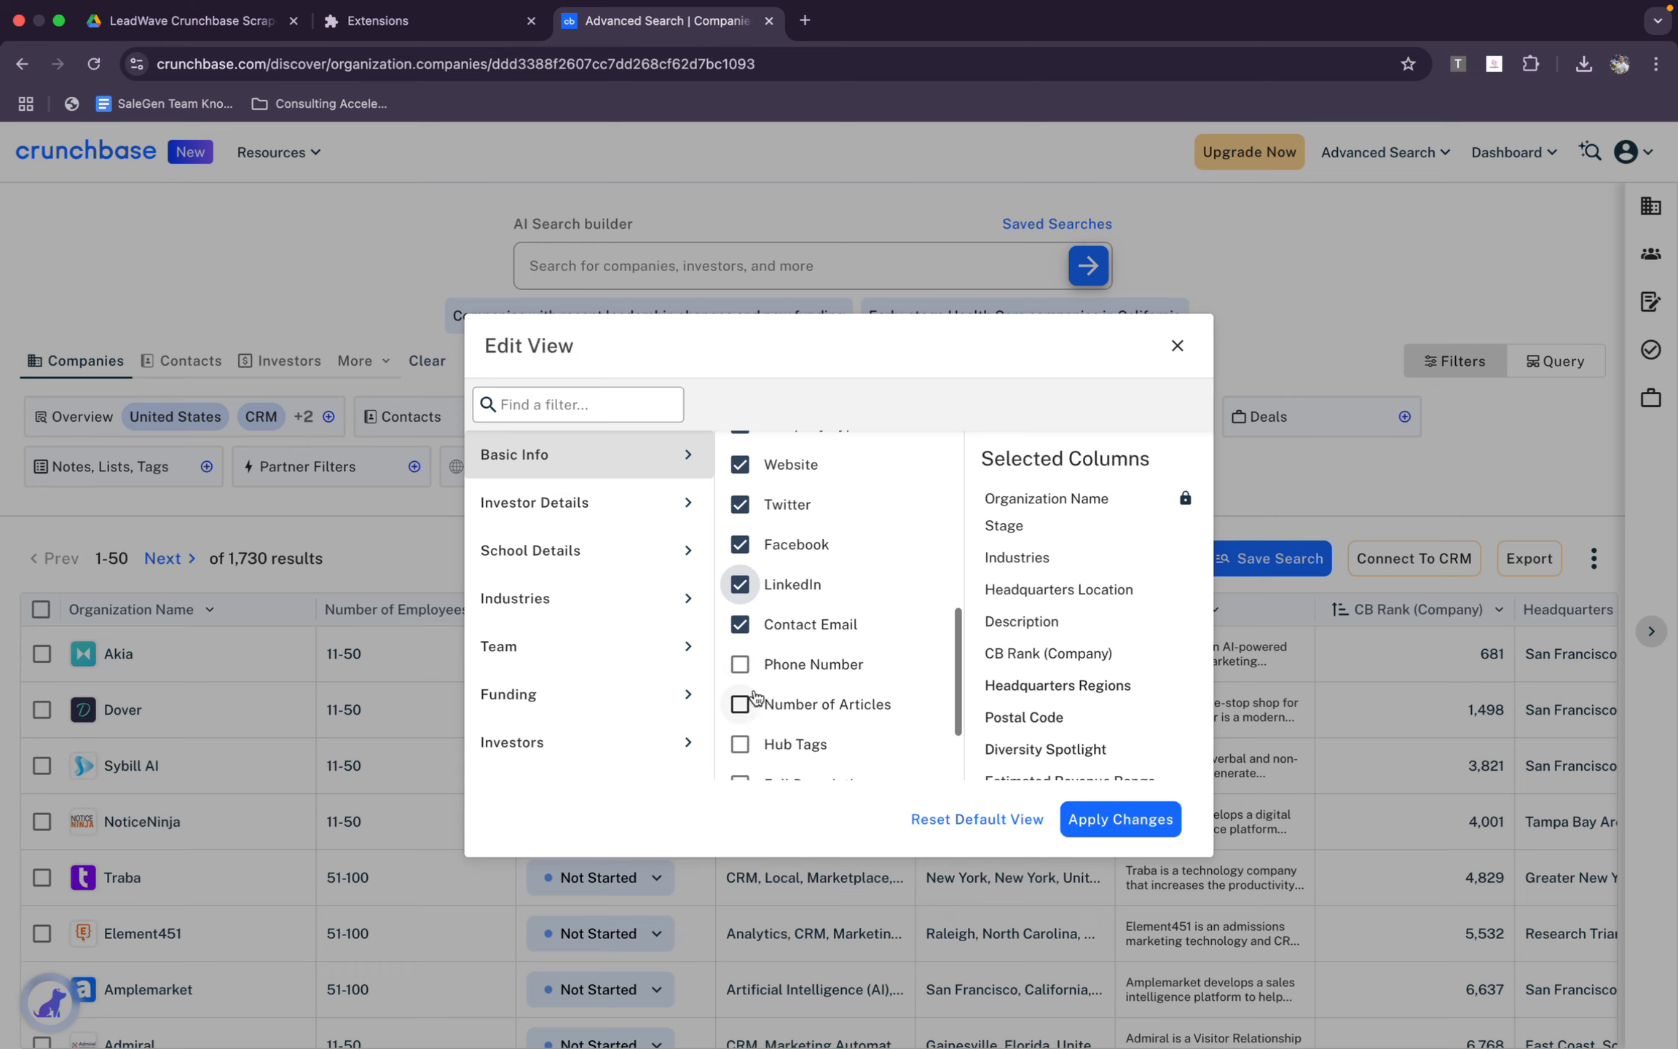
click(744, 666)
click(741, 706)
click(742, 747)
scroll(741, 749, down, 1)
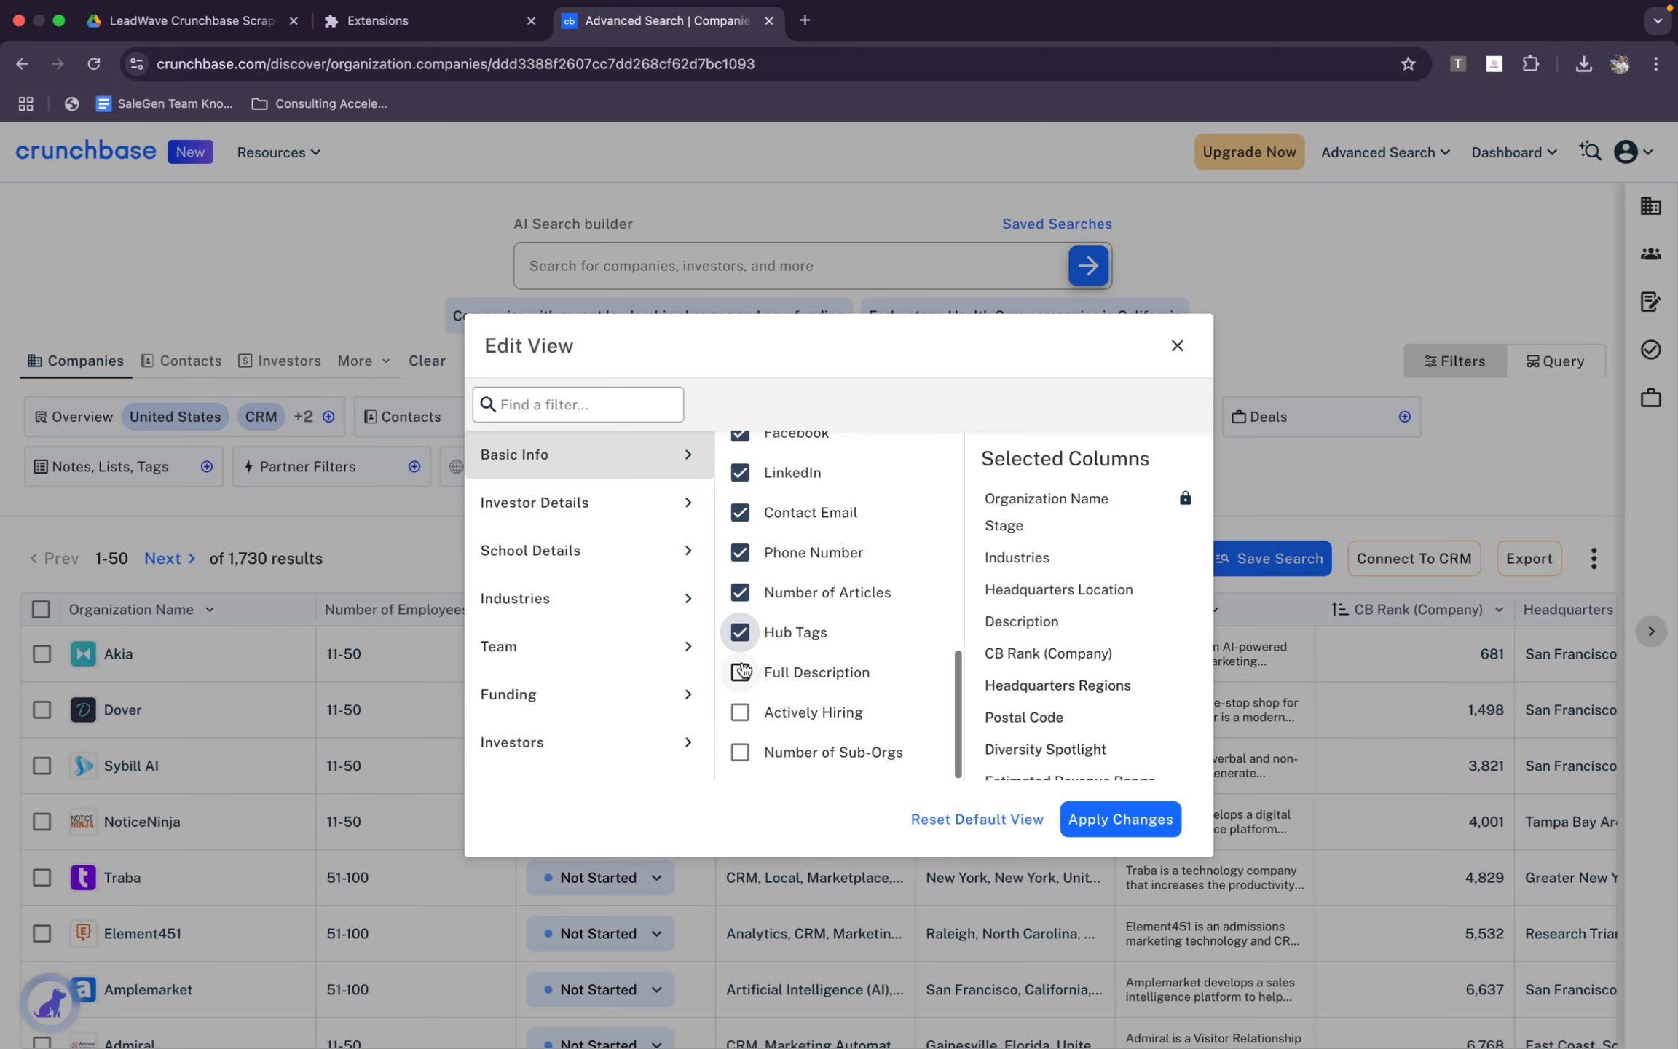
click(740, 672)
click(740, 712)
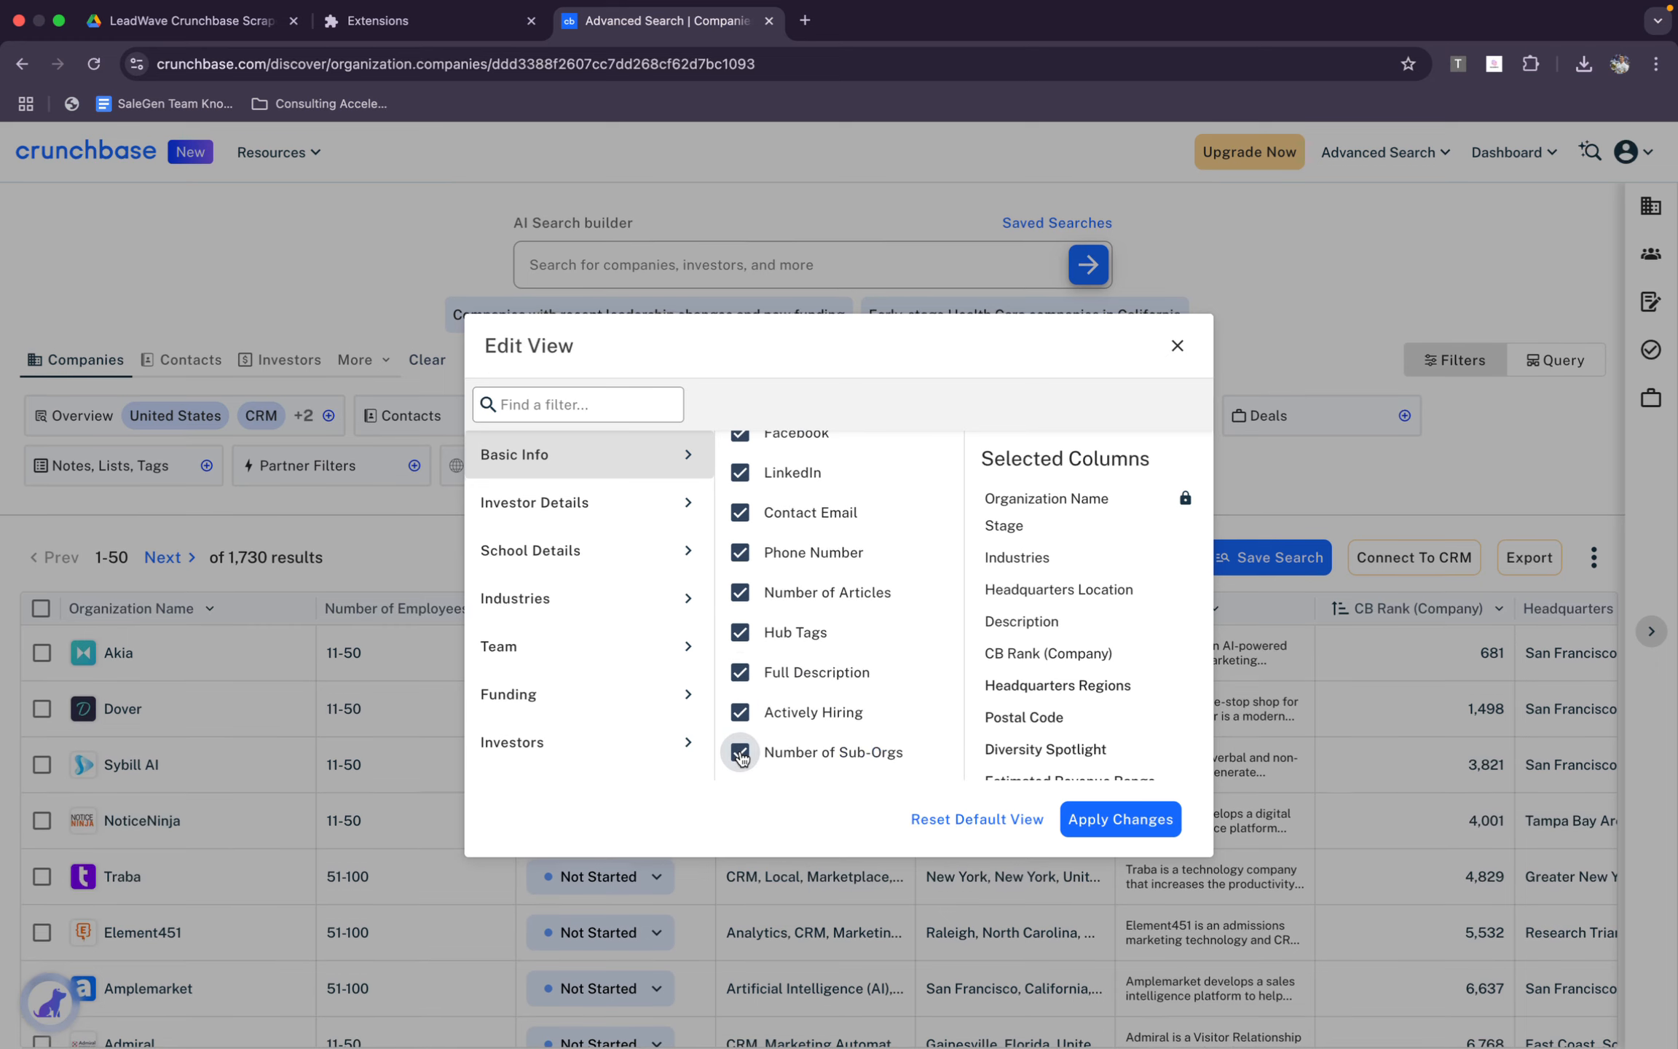
Add the Investor Type and Investment Stage columns from Investor Details
click(575, 503)
click(763, 455)
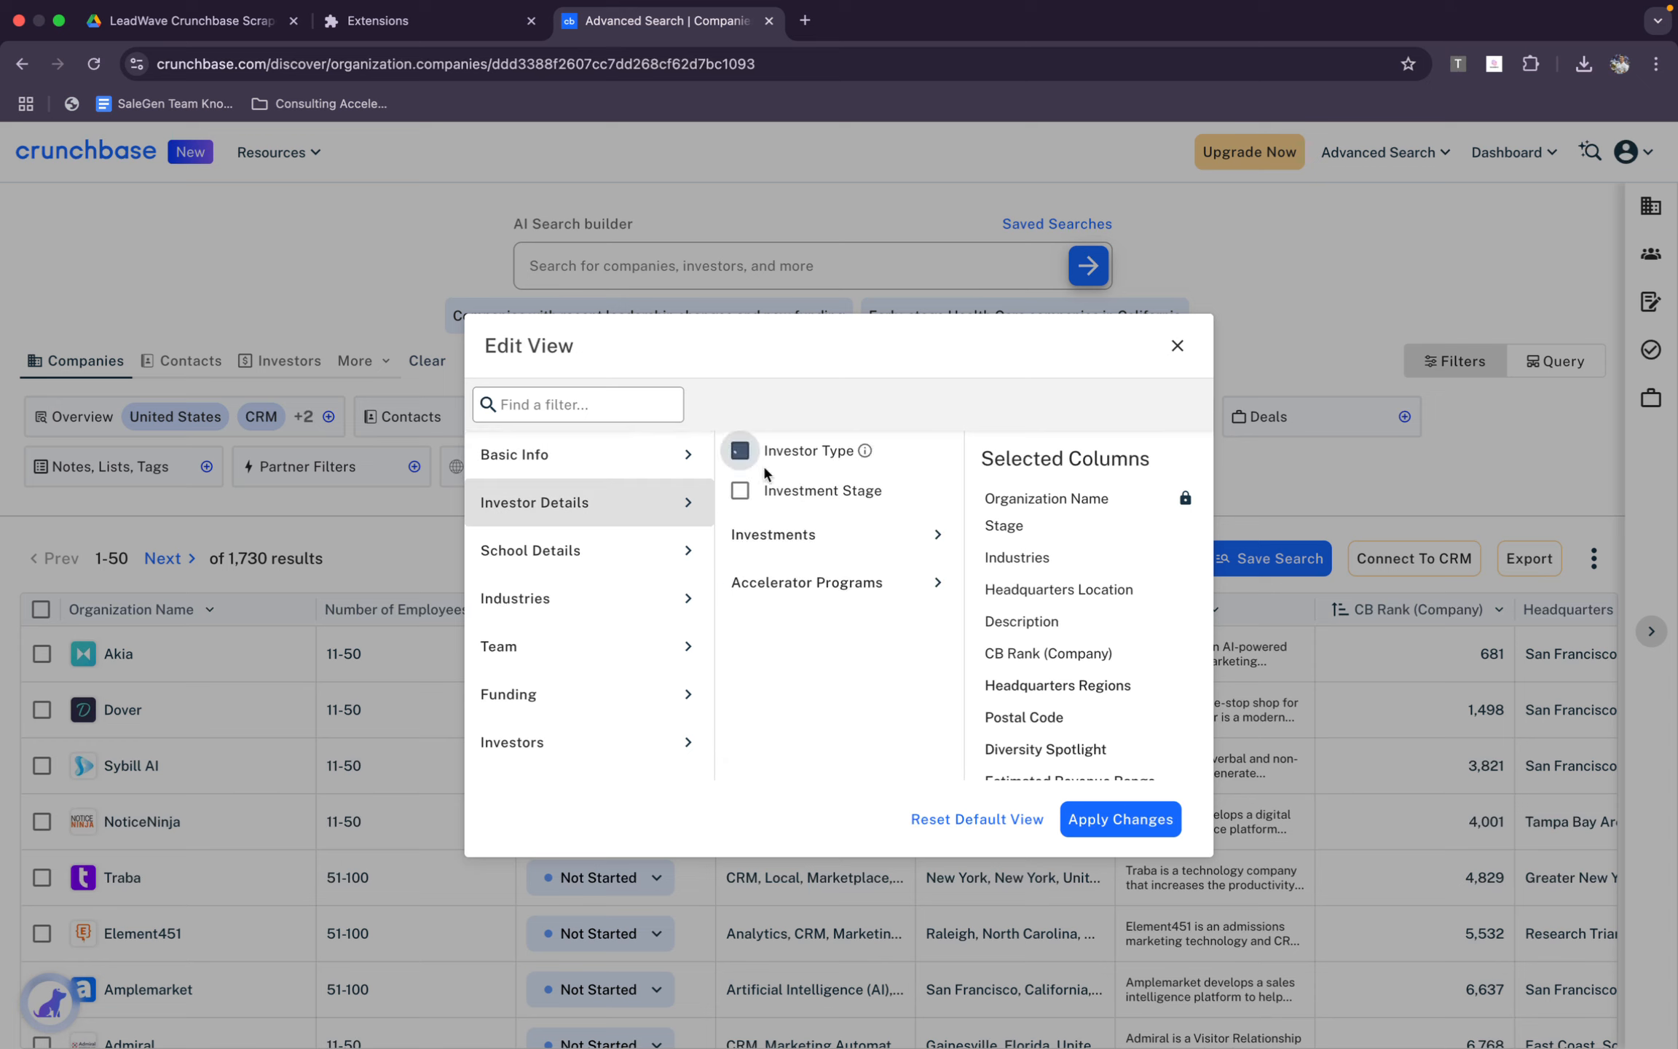
click(766, 488)
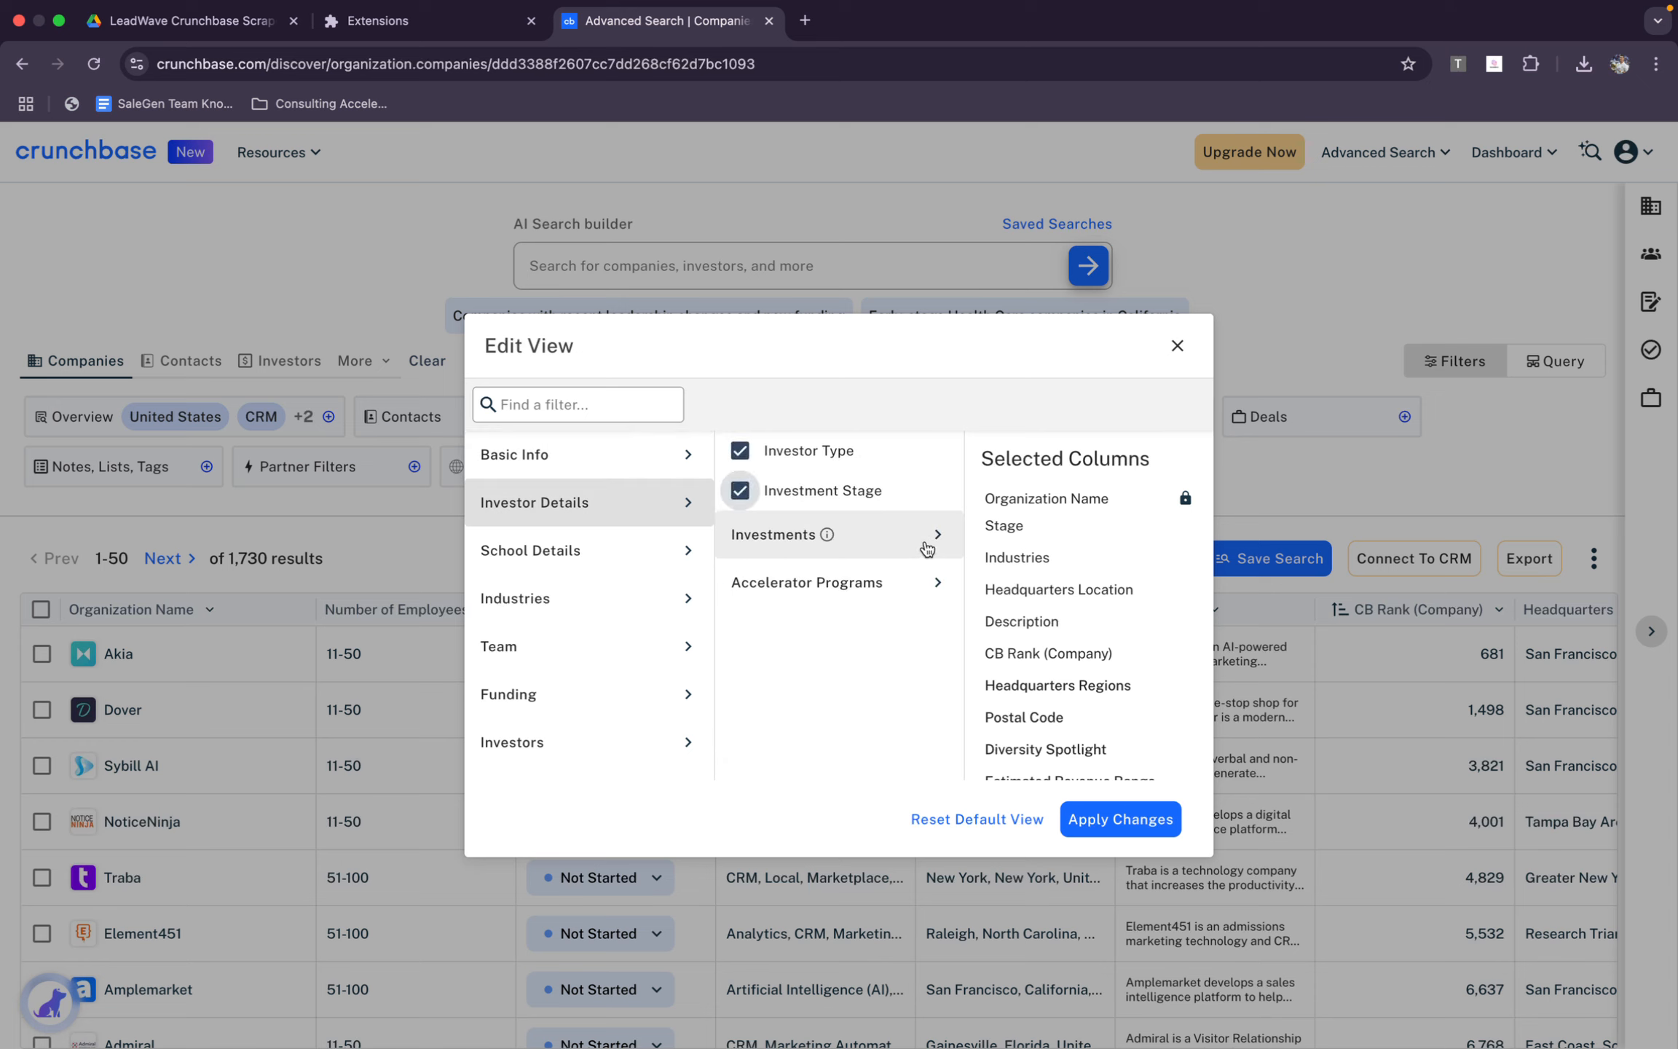
Add all Investments columns under Investor Details, from Number of Portfolio Organizations to Number of Exits (IPO)
click(921, 535)
click(740, 451)
click(740, 490)
click(740, 571)
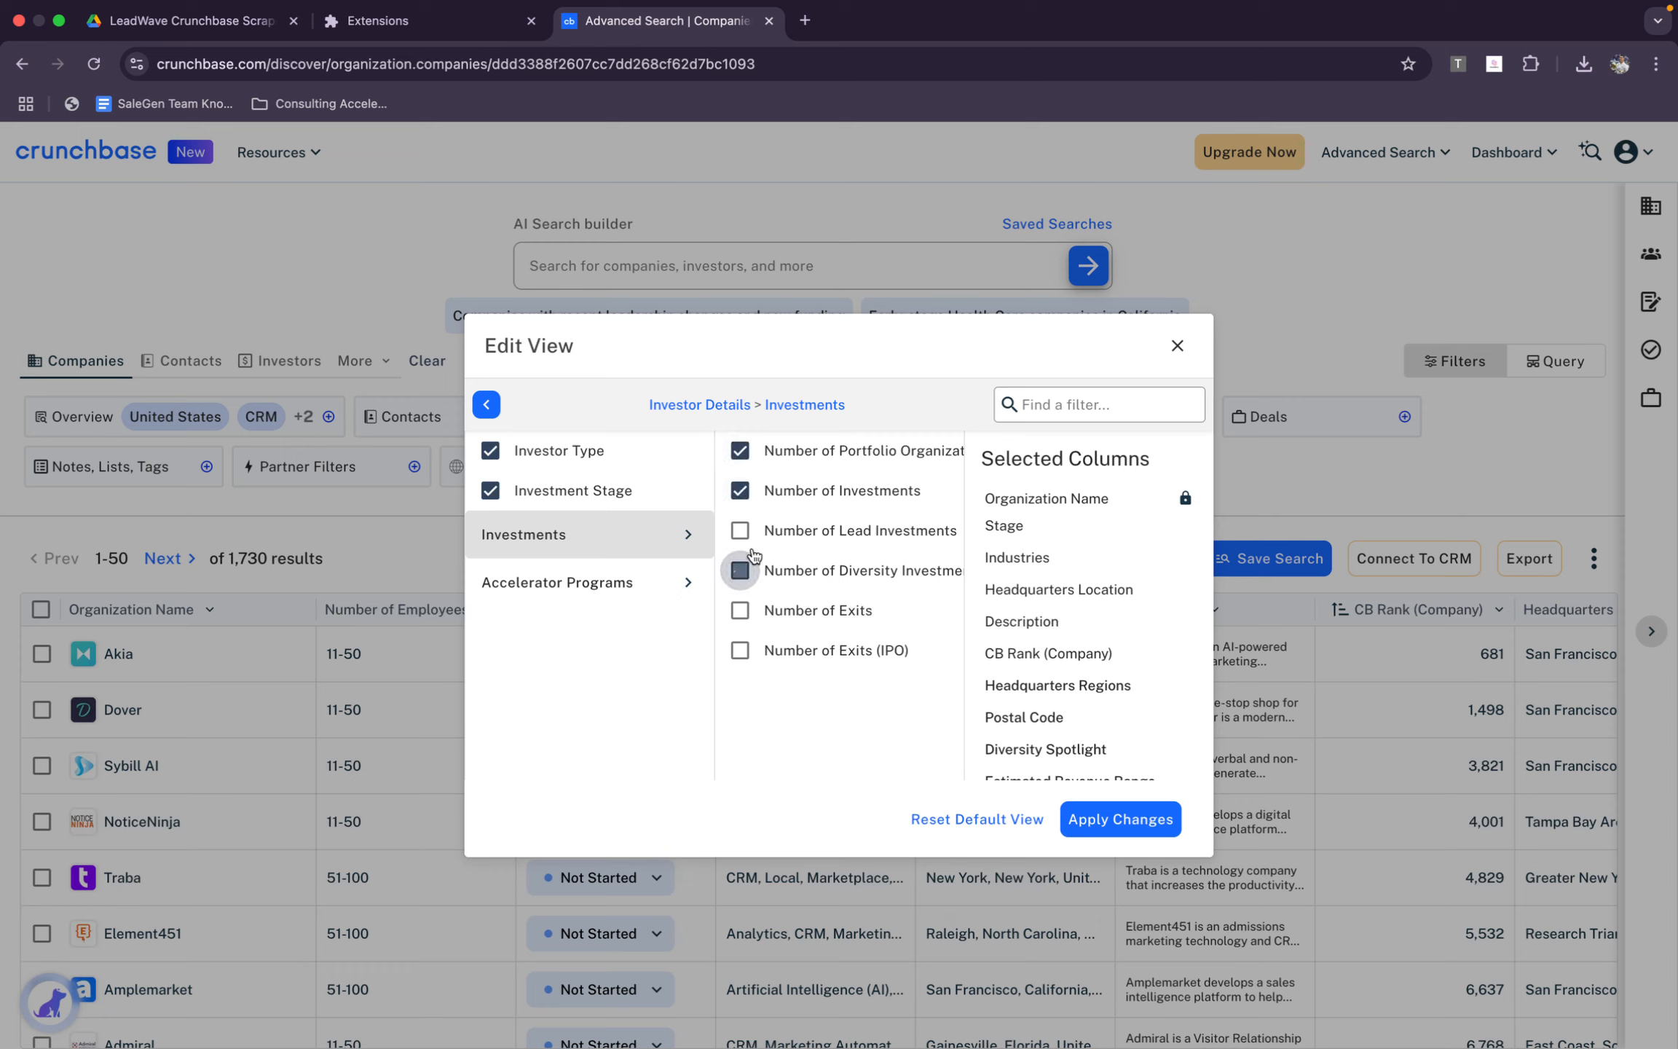
click(740, 530)
click(741, 605)
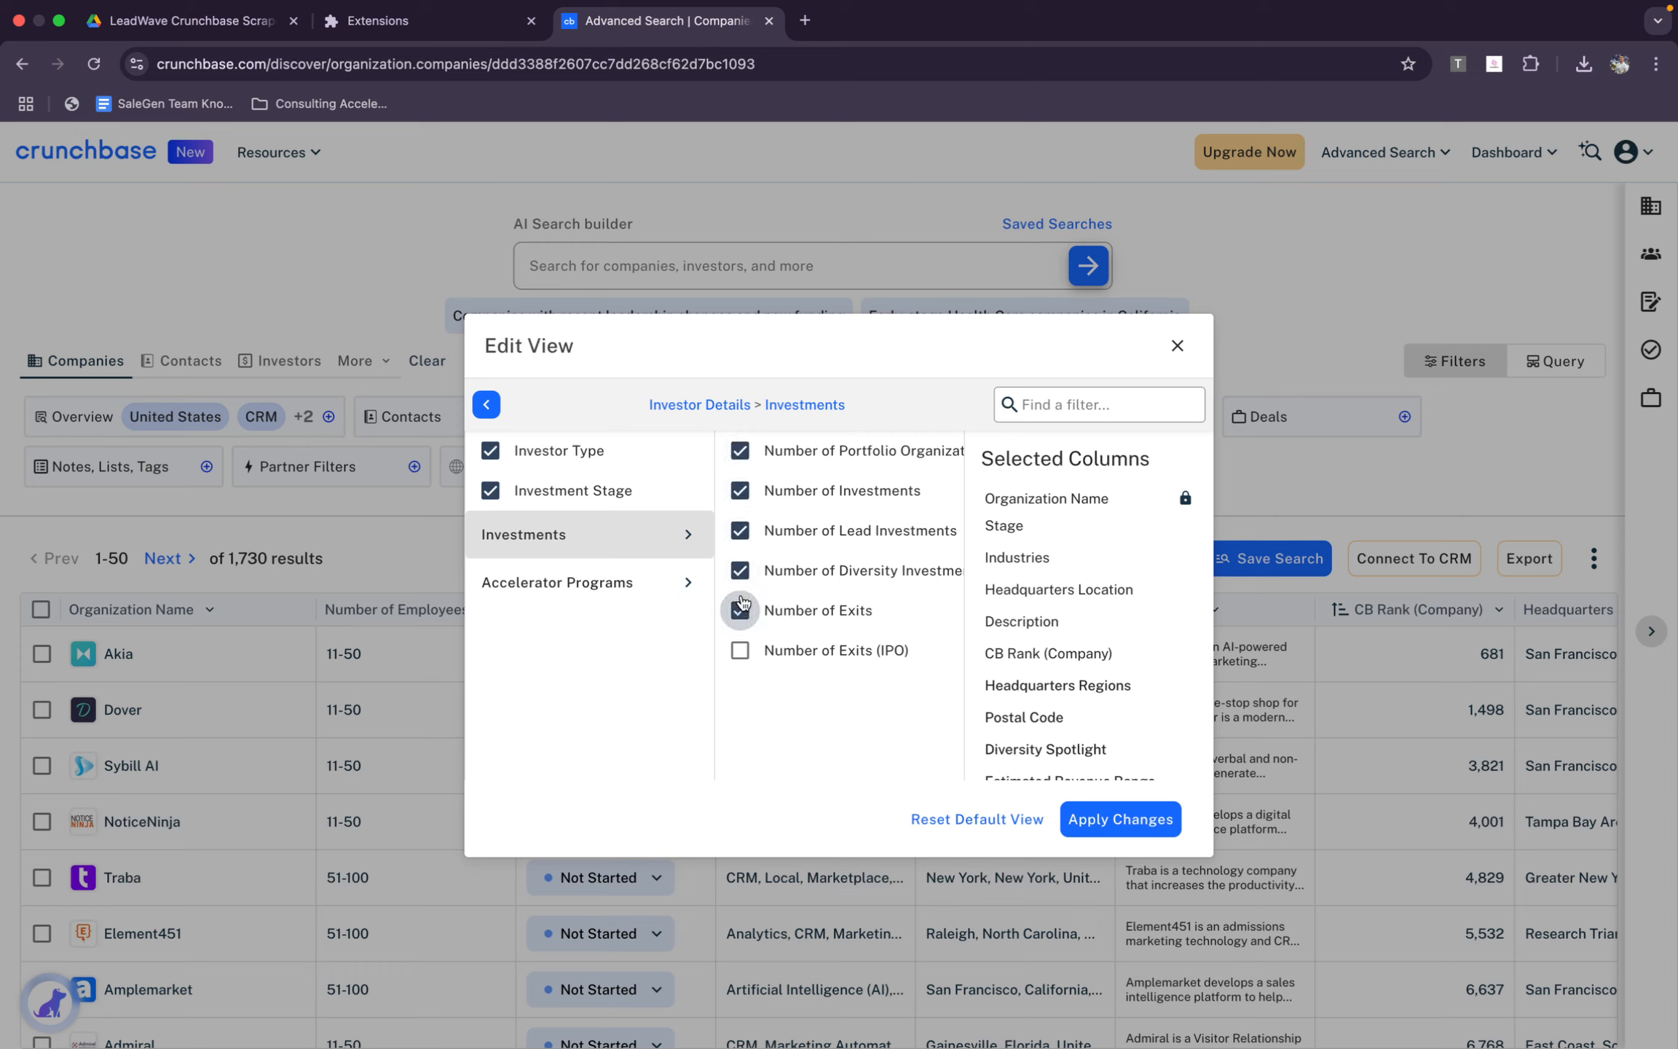
click(740, 649)
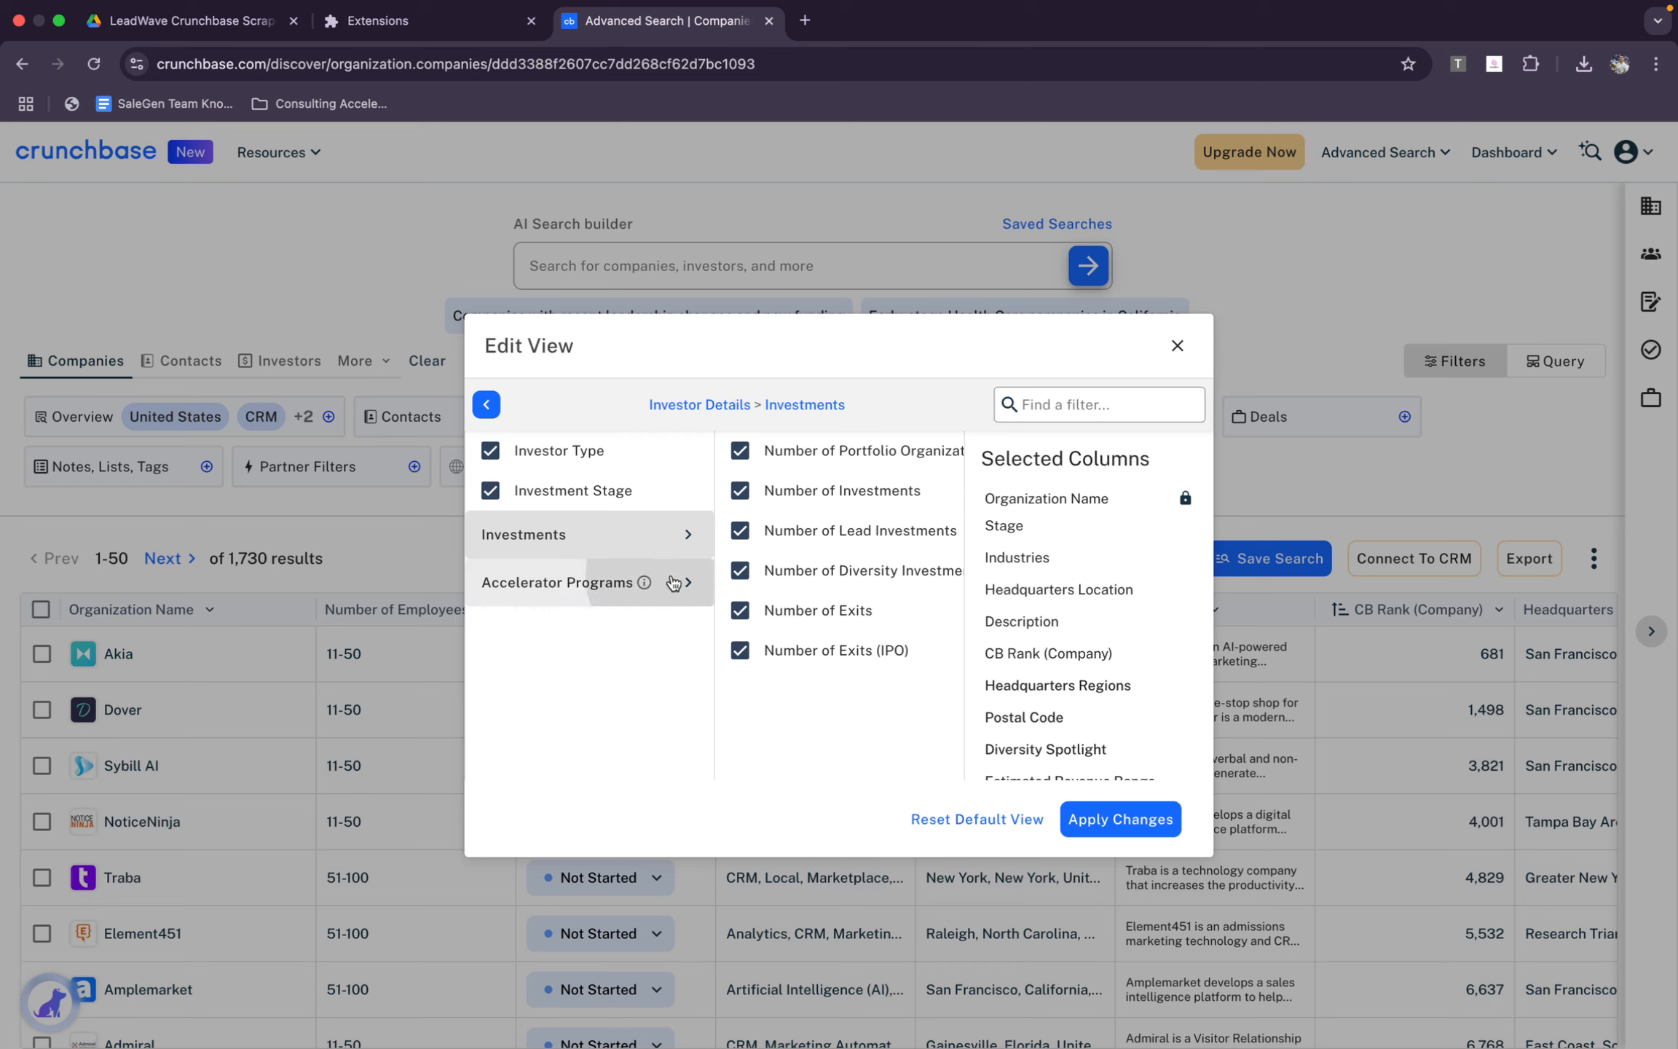
Add the Accelerator Programs columns for program type, application deadline and duration, and return to the main Investor Details category
click(644, 581)
click(740, 450)
click(740, 490)
click(739, 530)
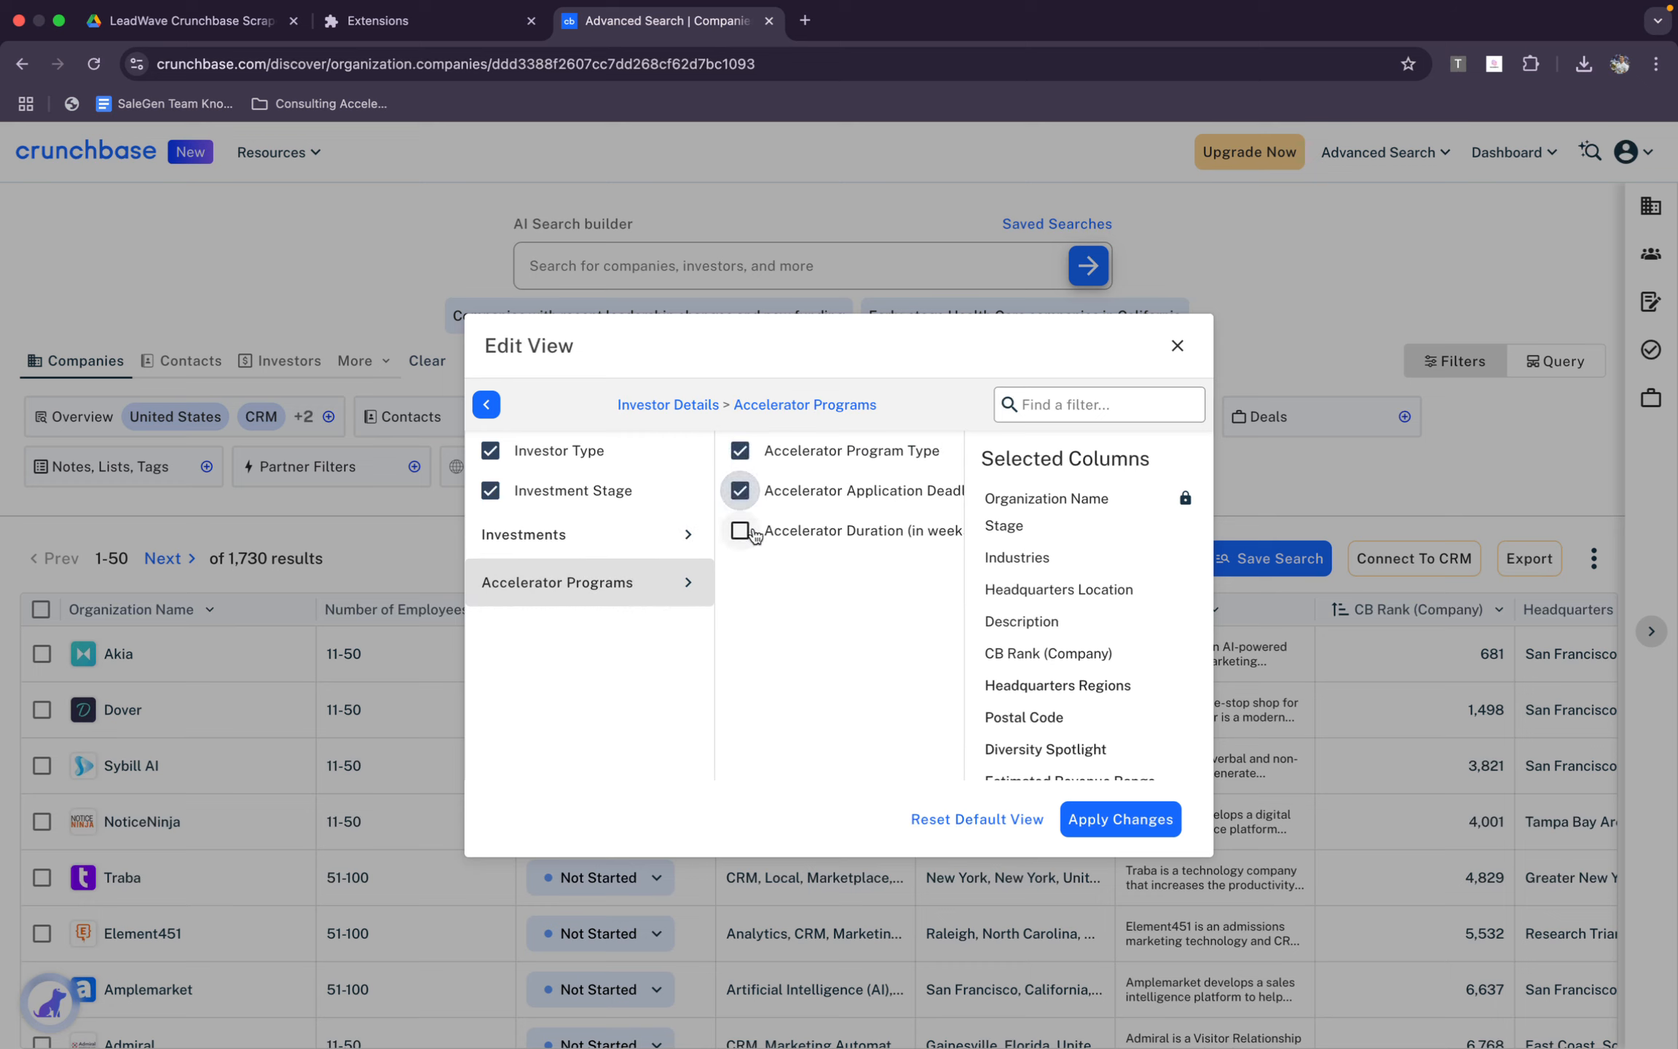
click(683, 402)
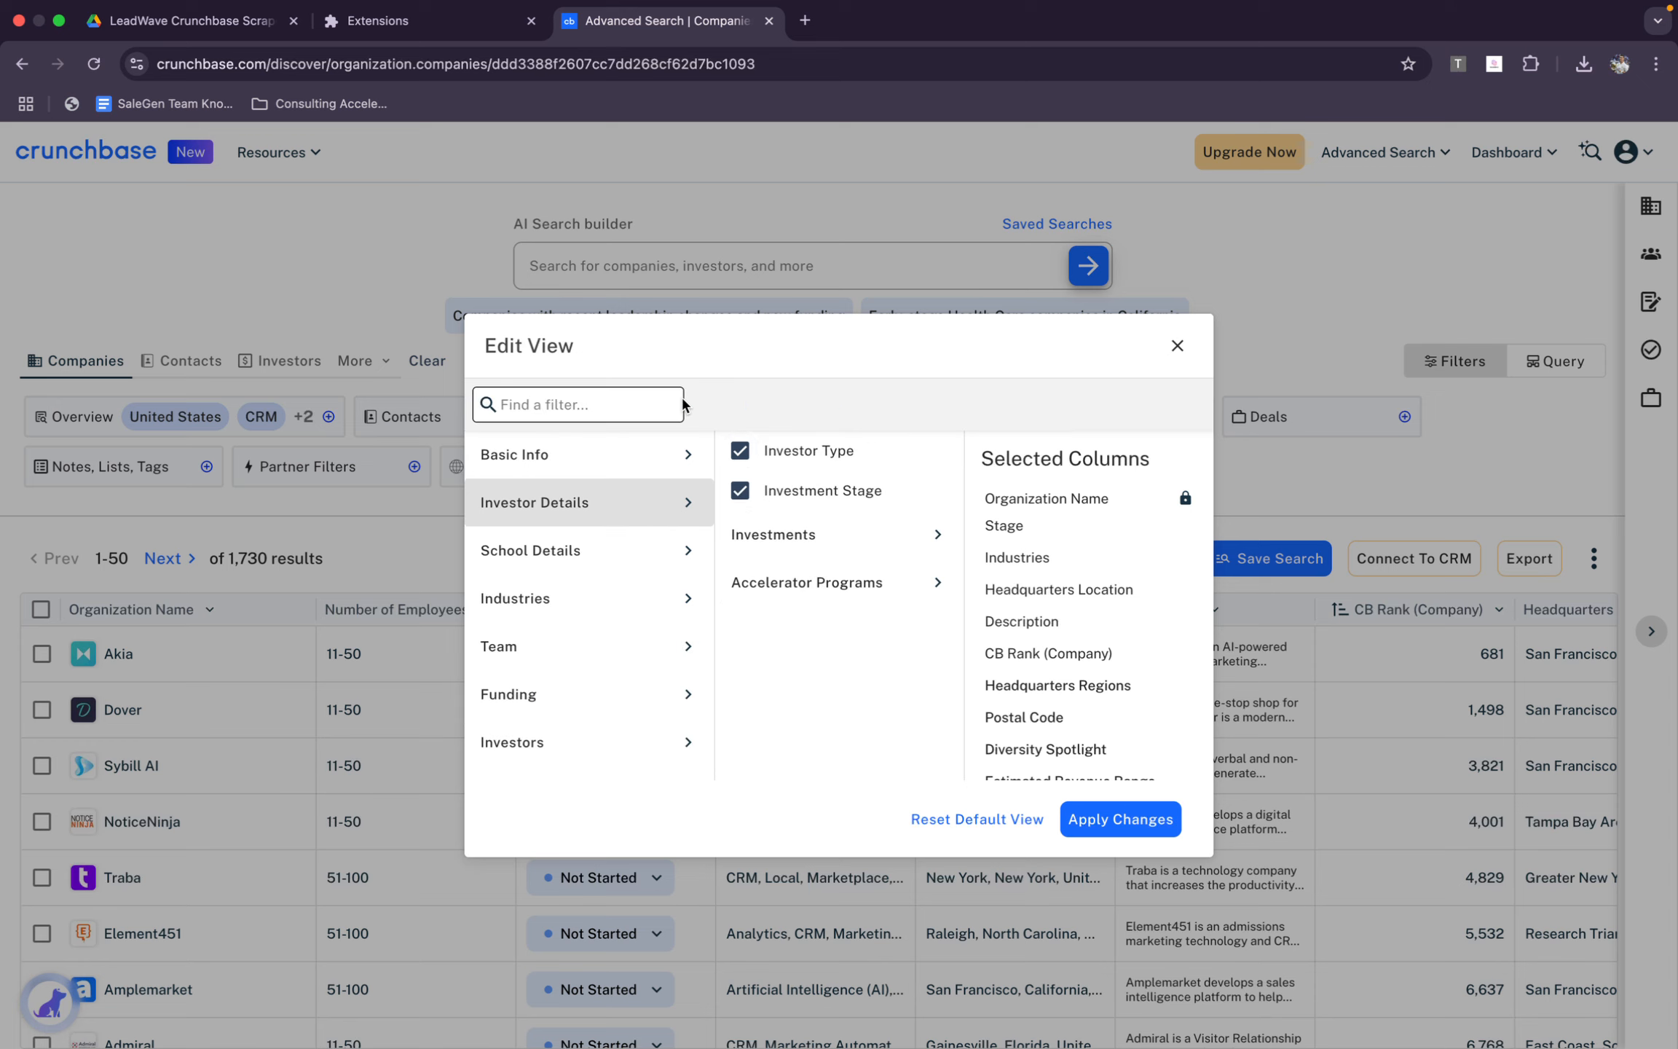
click(762, 575)
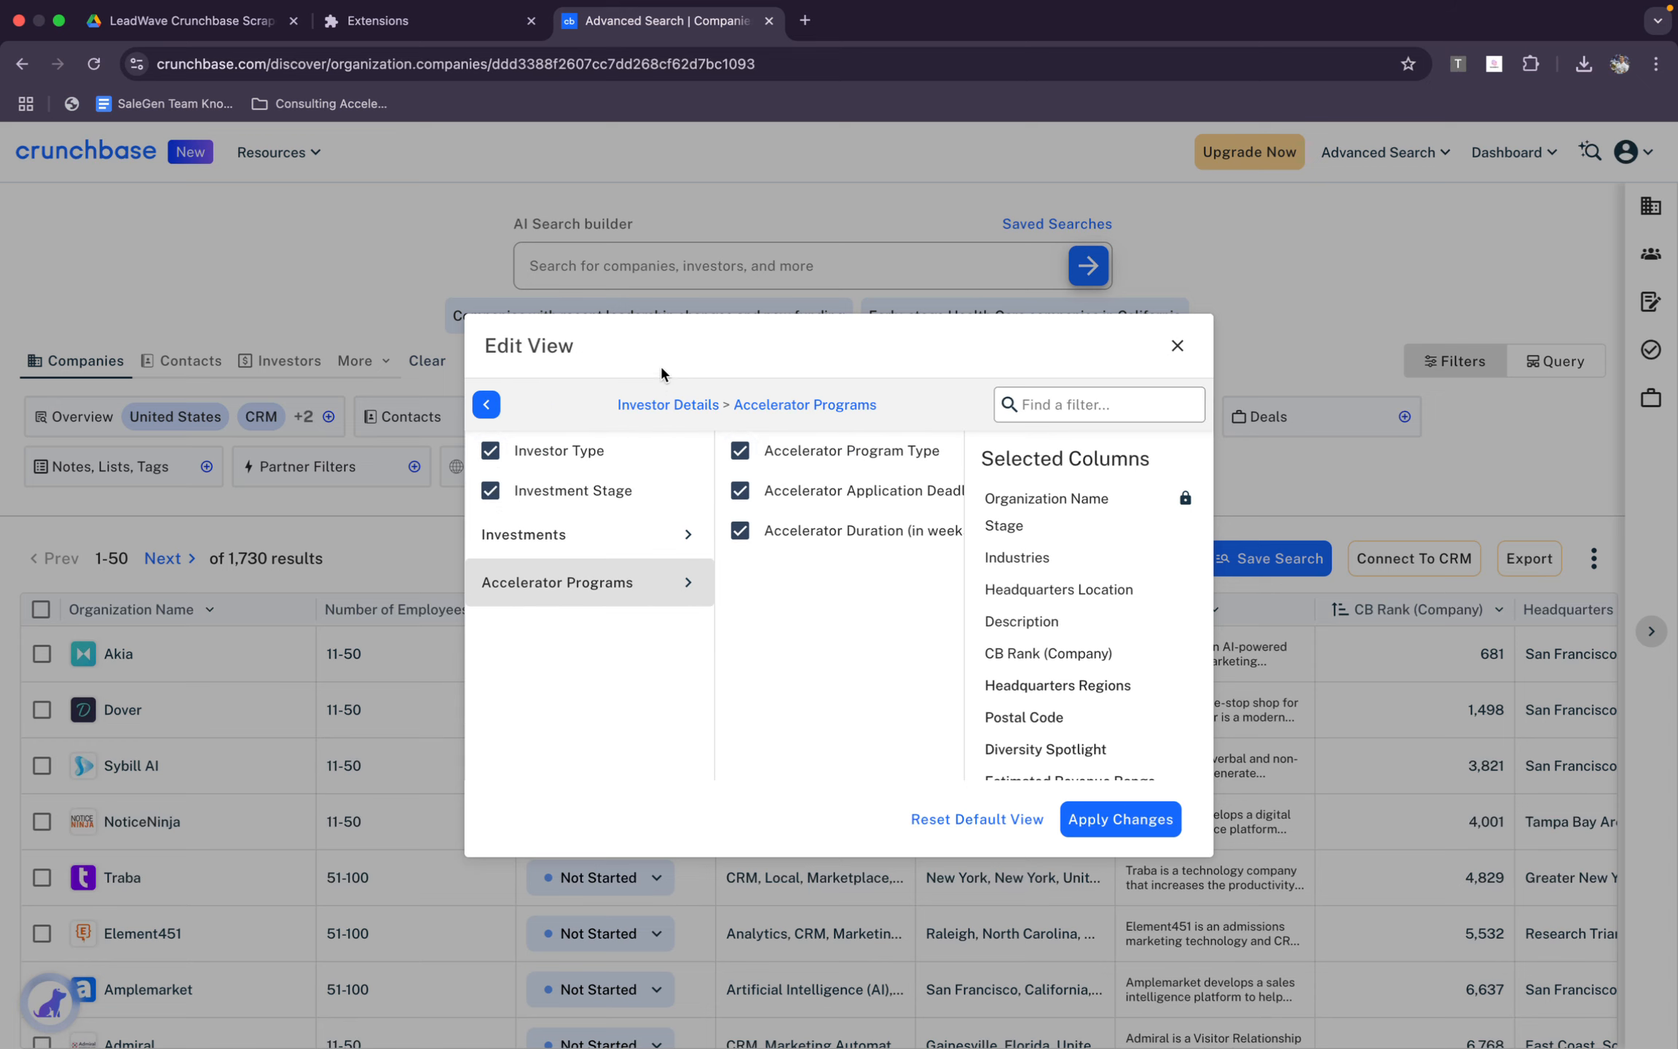
click(656, 403)
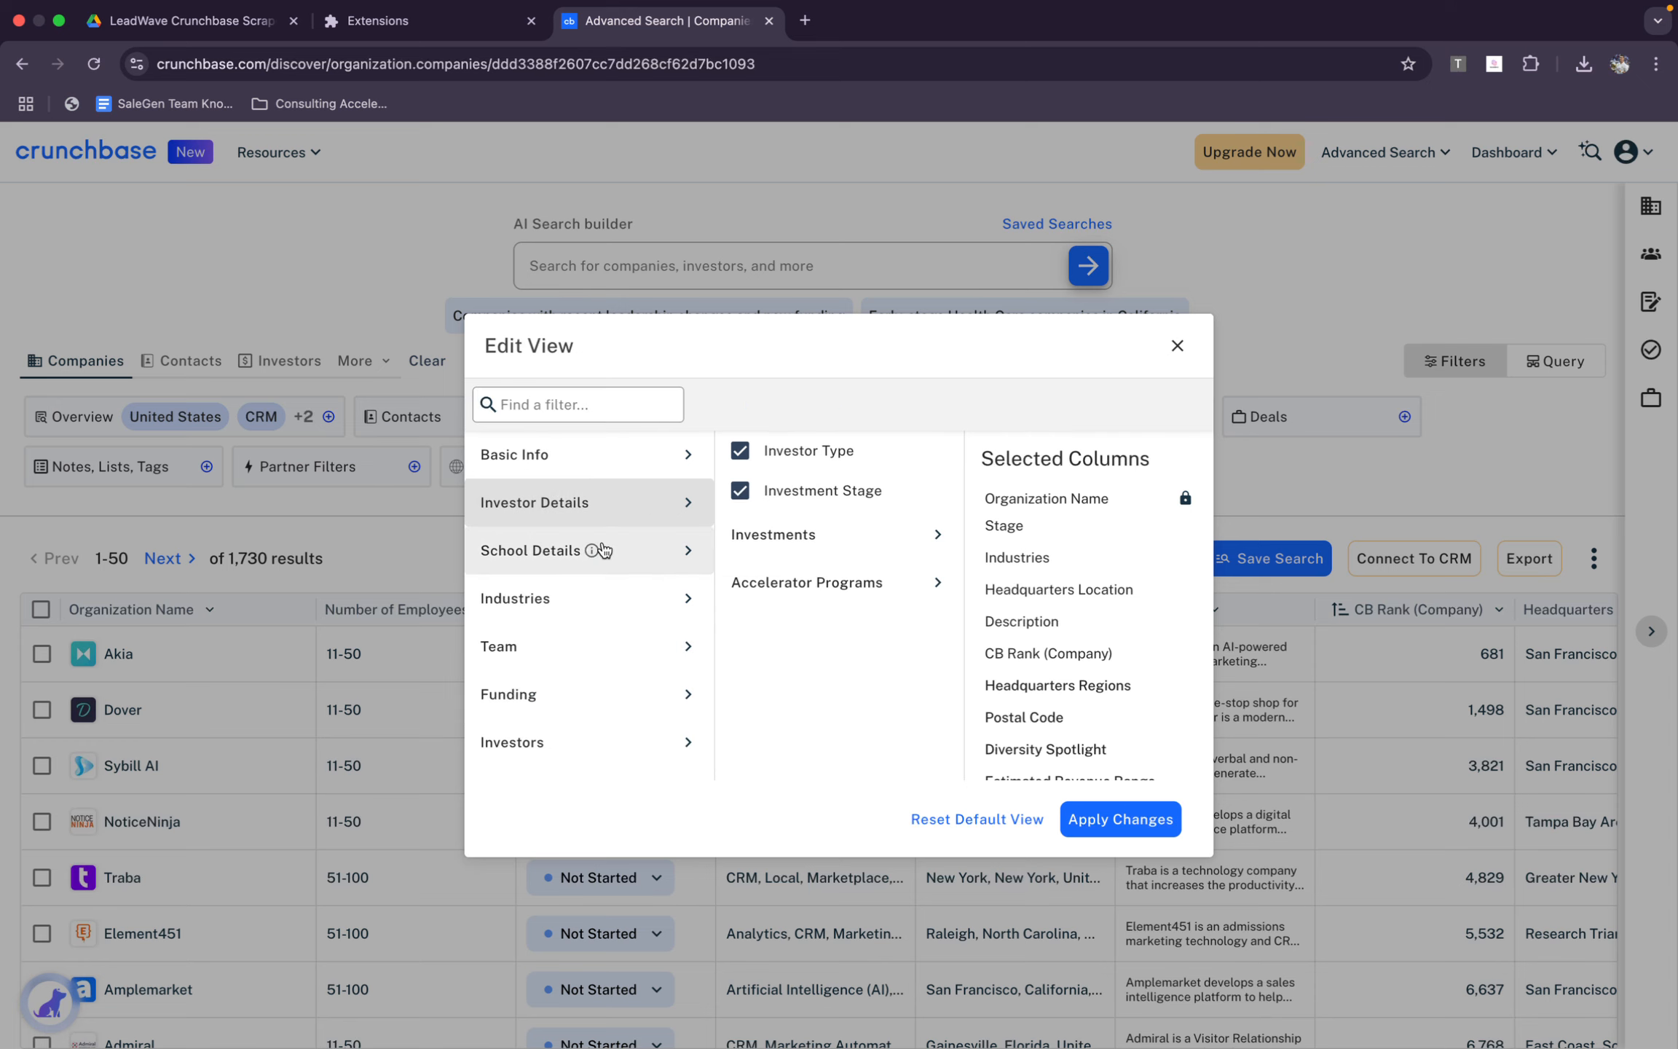
Add the School Details columns School Type, School Program, Number of Enrollments, School Method and Number of Founders (Alumni), plus Number of Alumni
click(655, 550)
click(782, 457)
click(777, 493)
click(774, 539)
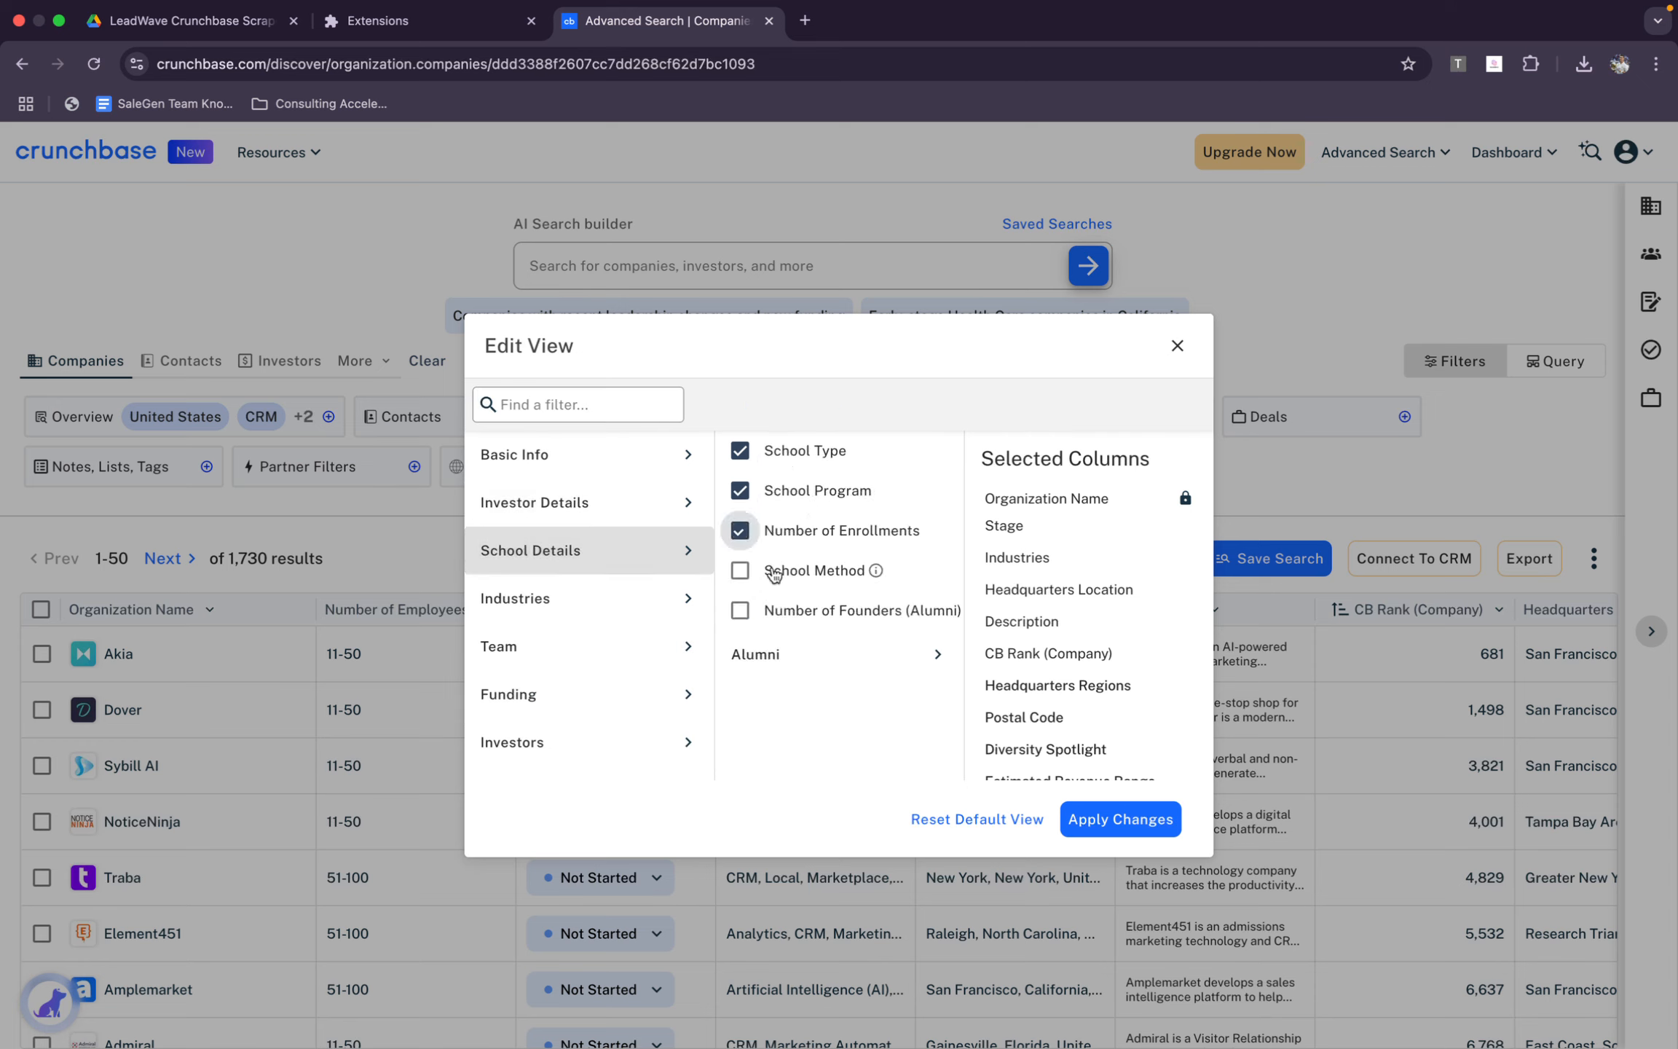
click(777, 570)
click(779, 610)
click(881, 648)
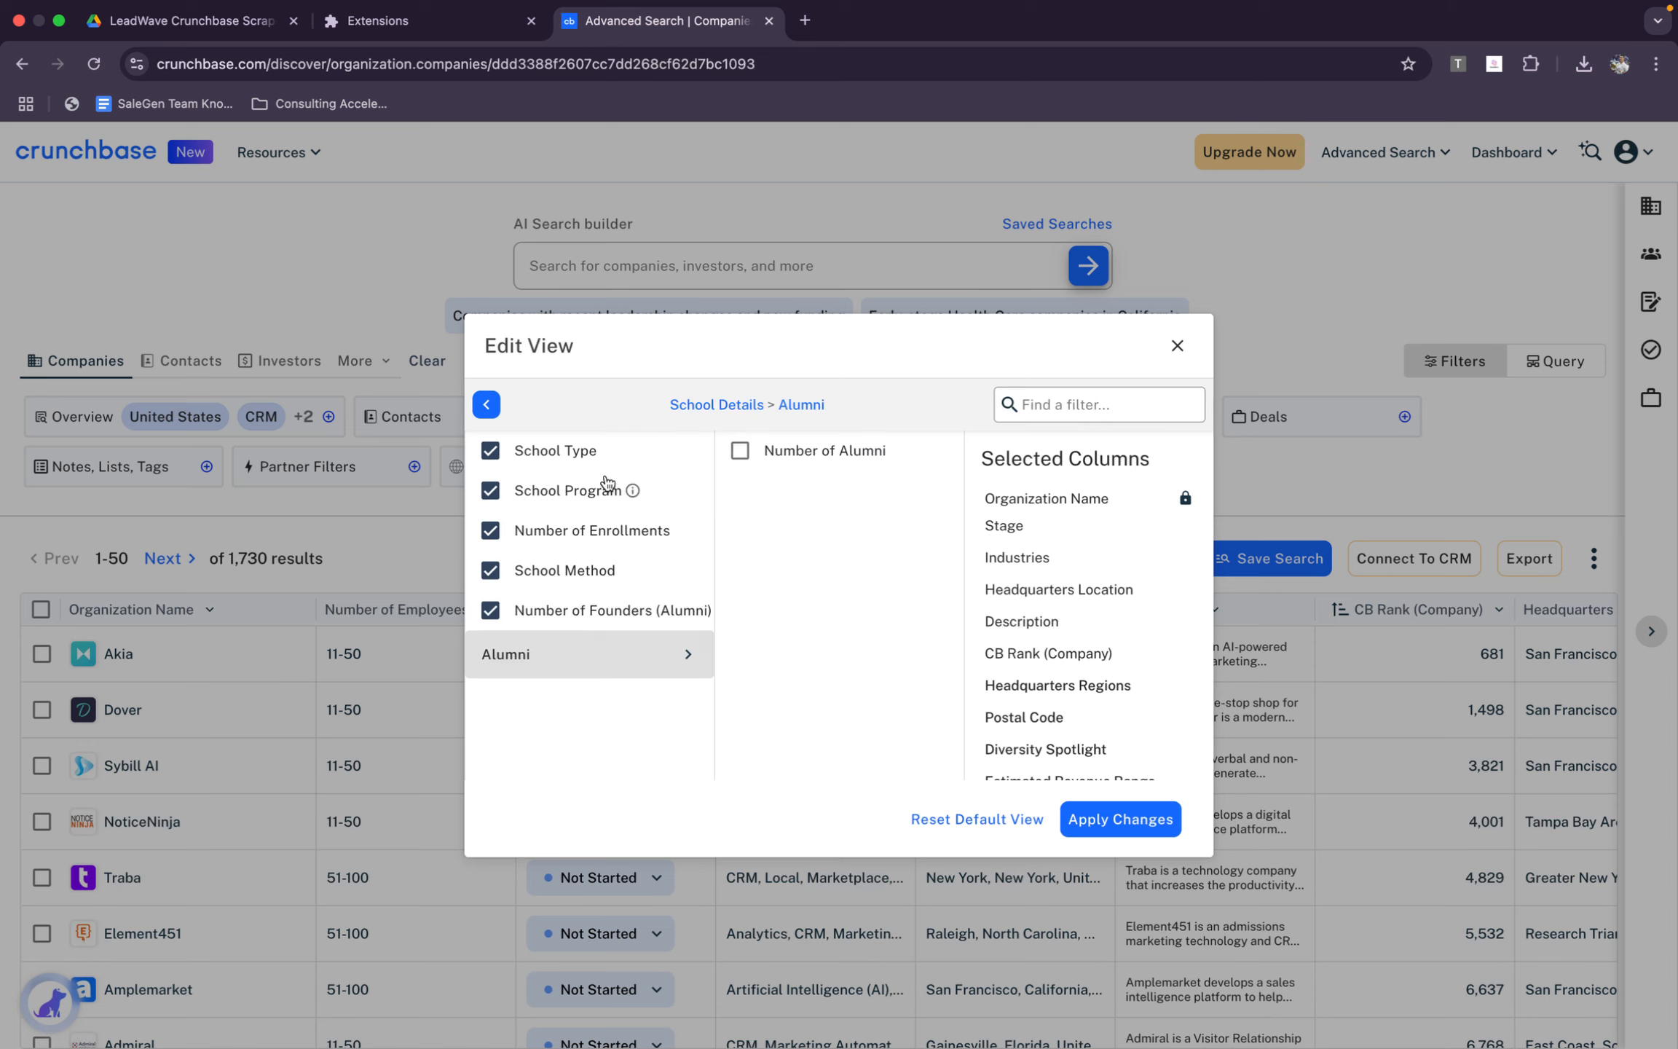
click(739, 450)
click(734, 403)
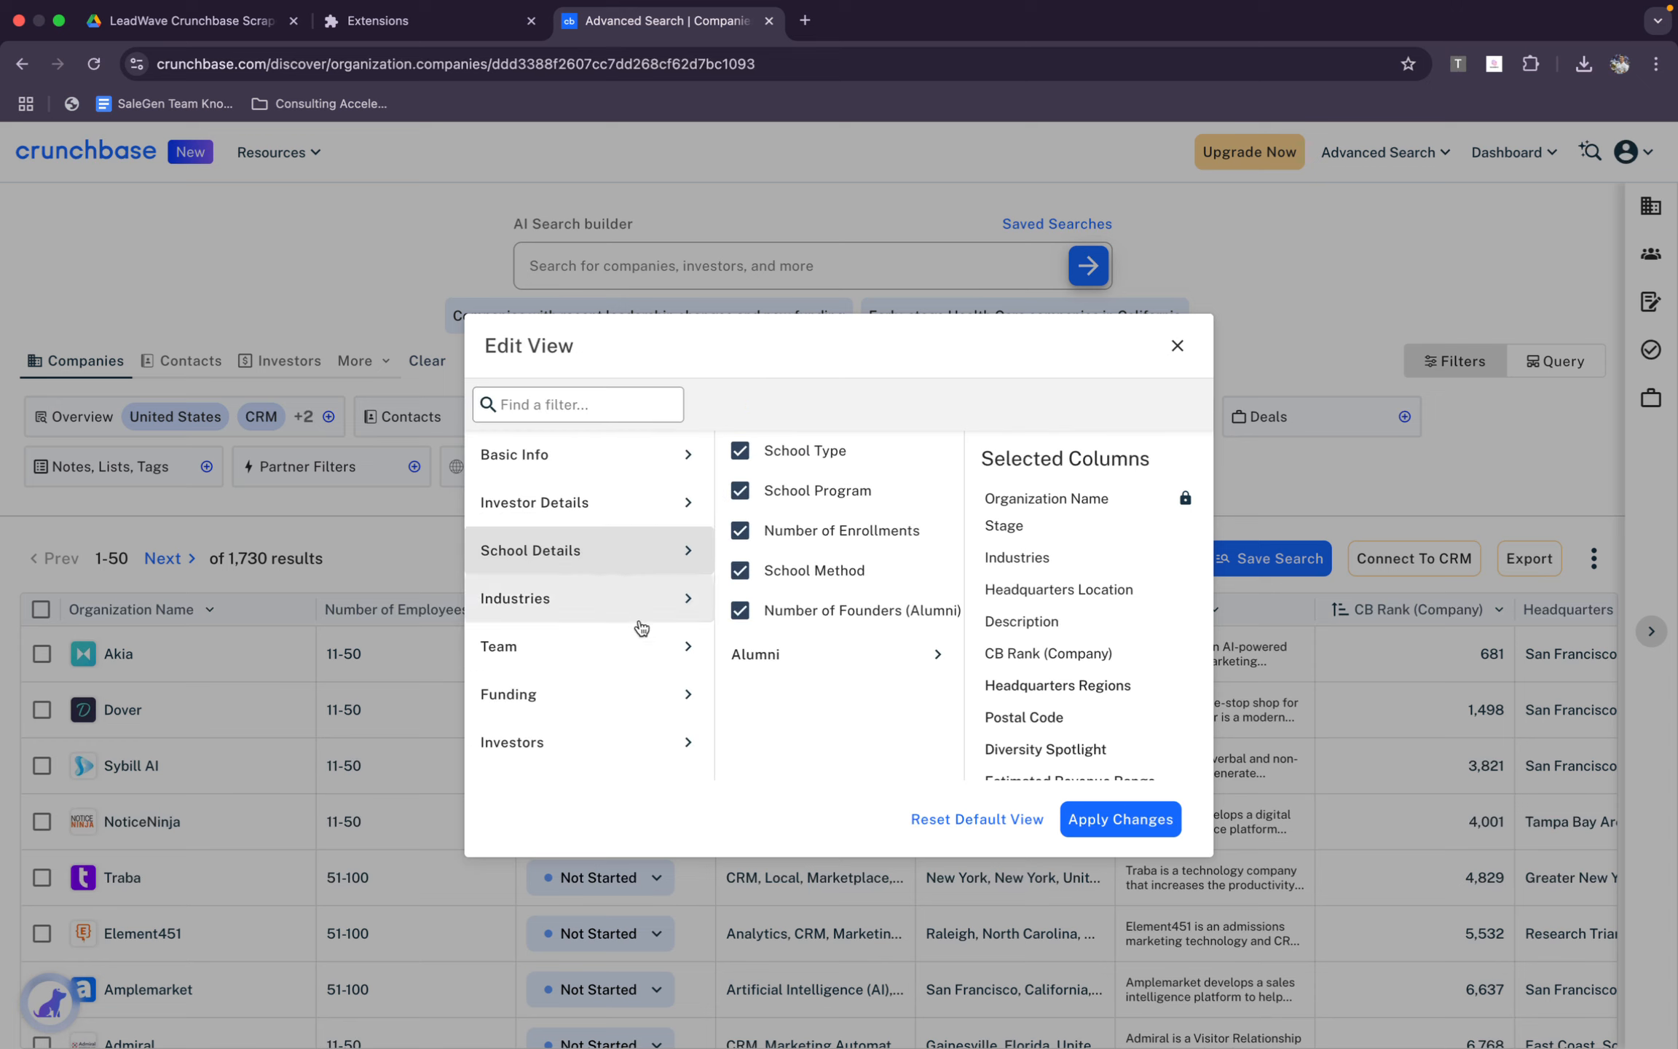
Add the first column offered under Industries and the Team columns Number of Founders, Founders and Number of Employees
click(640, 597)
click(782, 457)
click(659, 645)
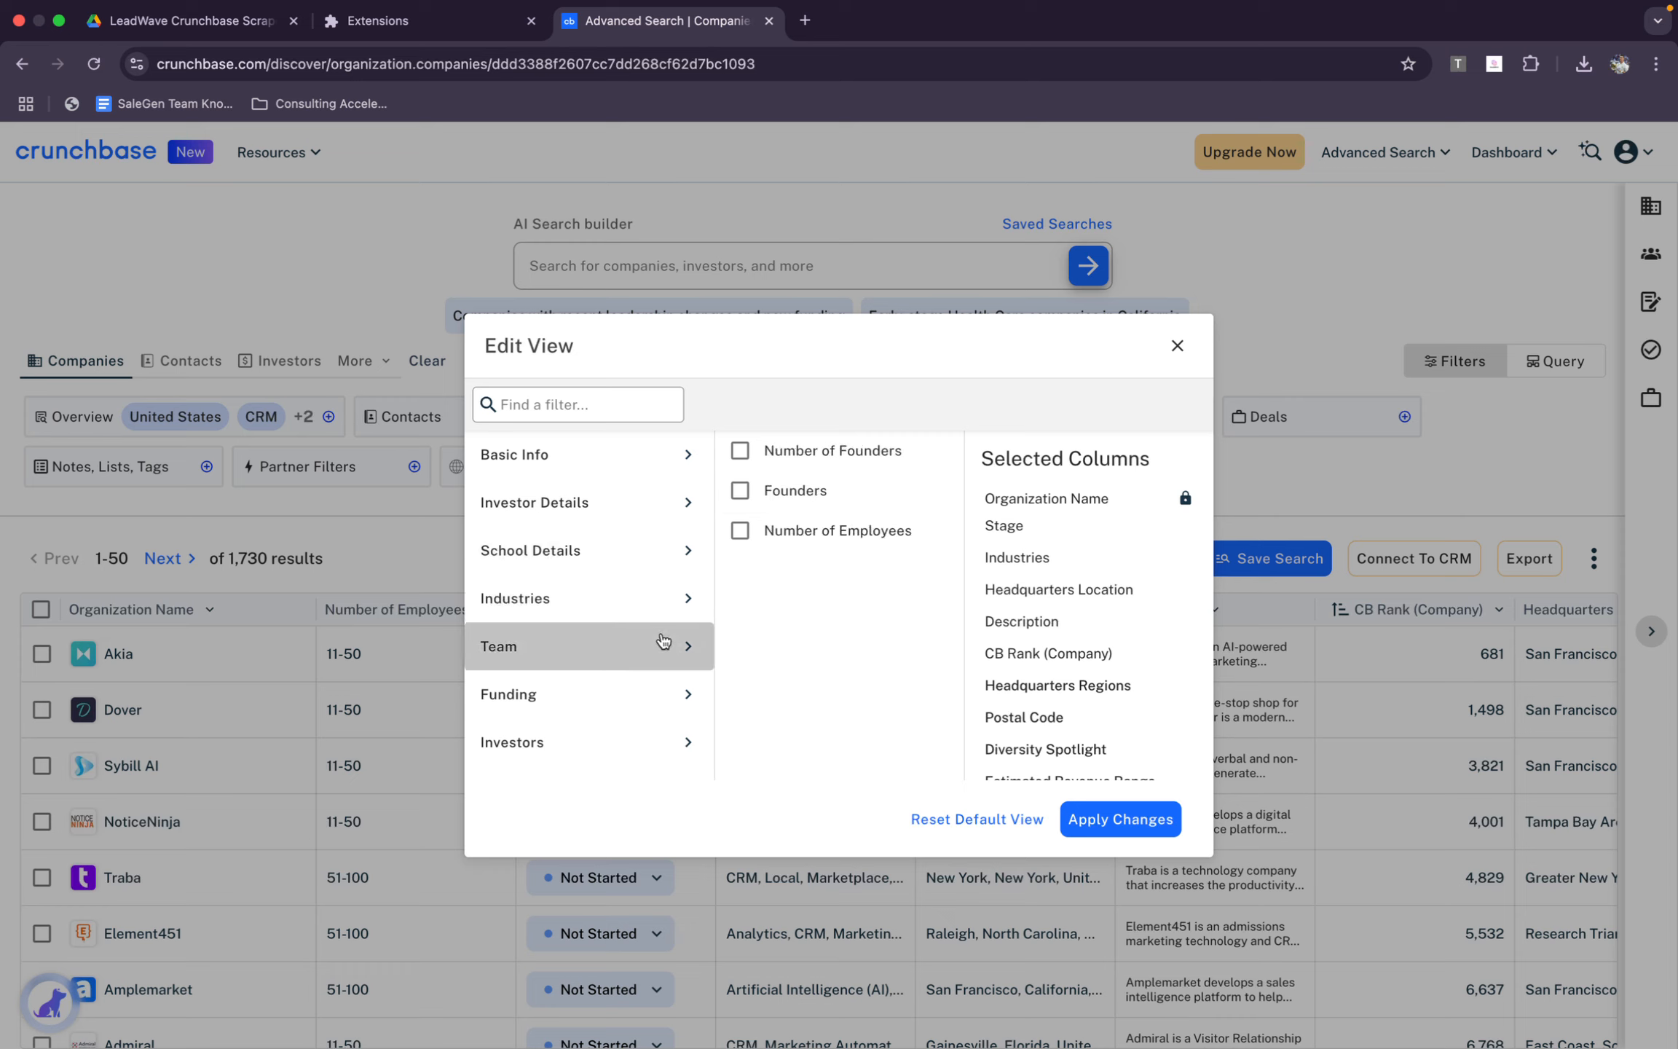
click(784, 496)
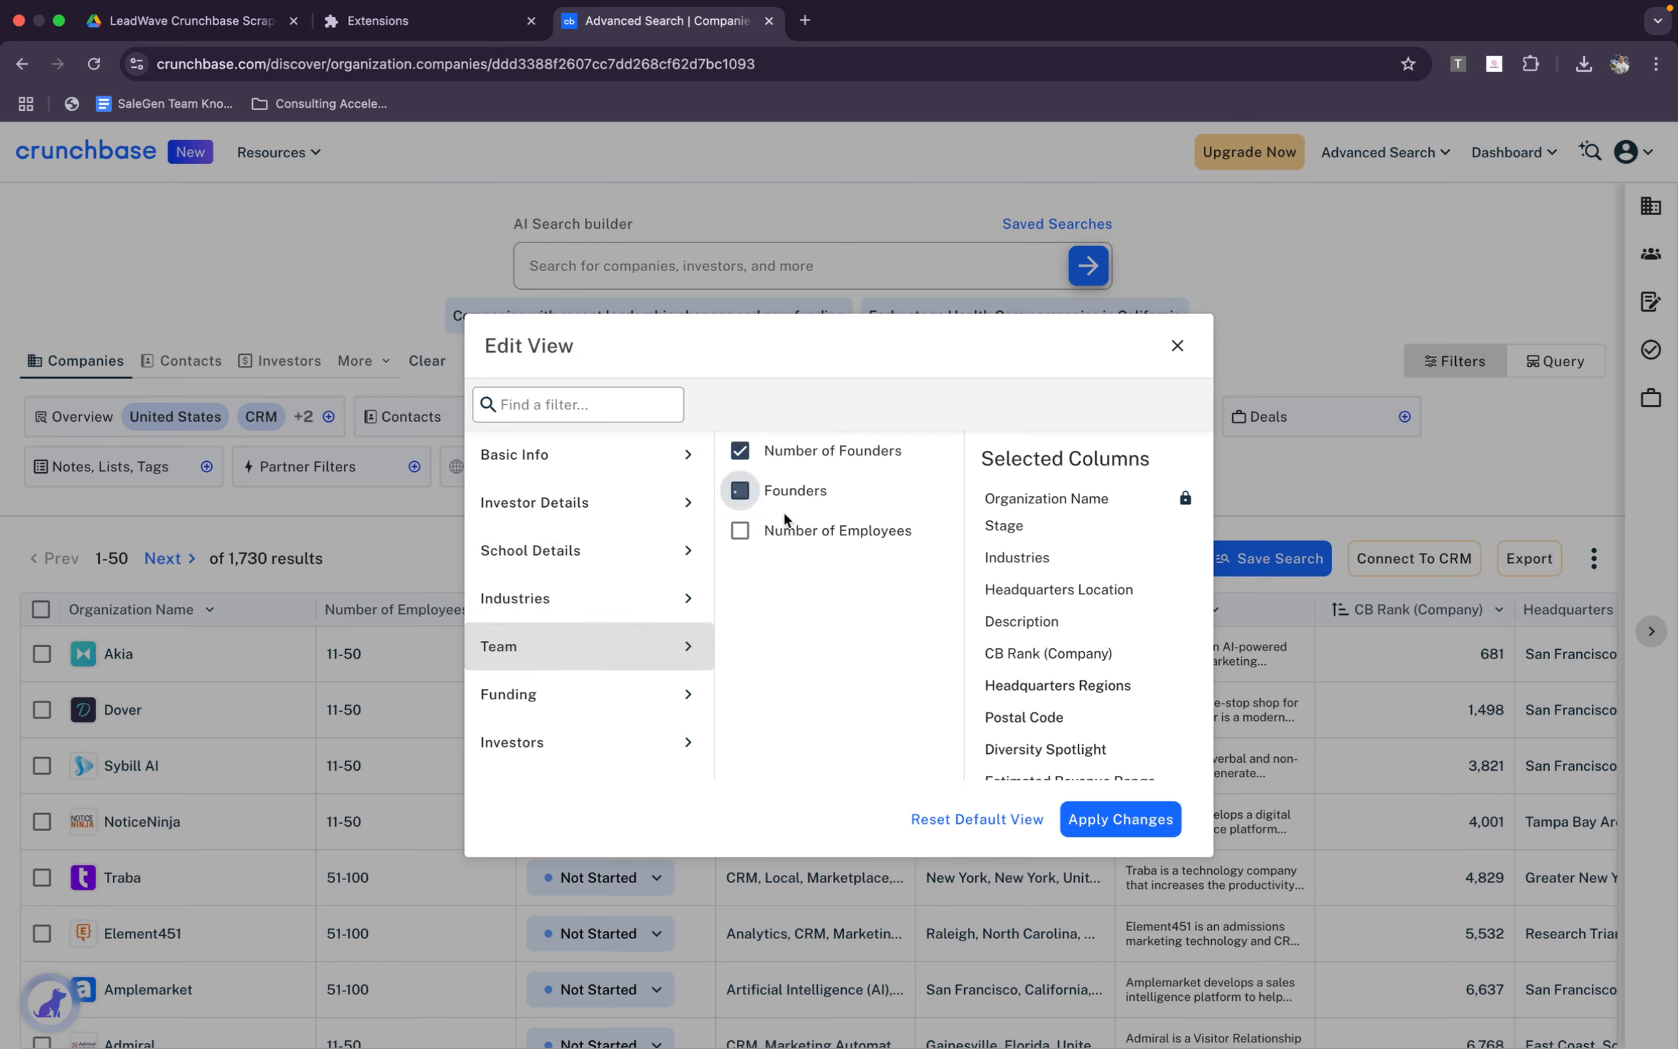
click(788, 529)
Add all nine Funding columns, from Number of Funding Rounds through Total Funding Amount
scroll(646, 659, down, 1)
click(644, 593)
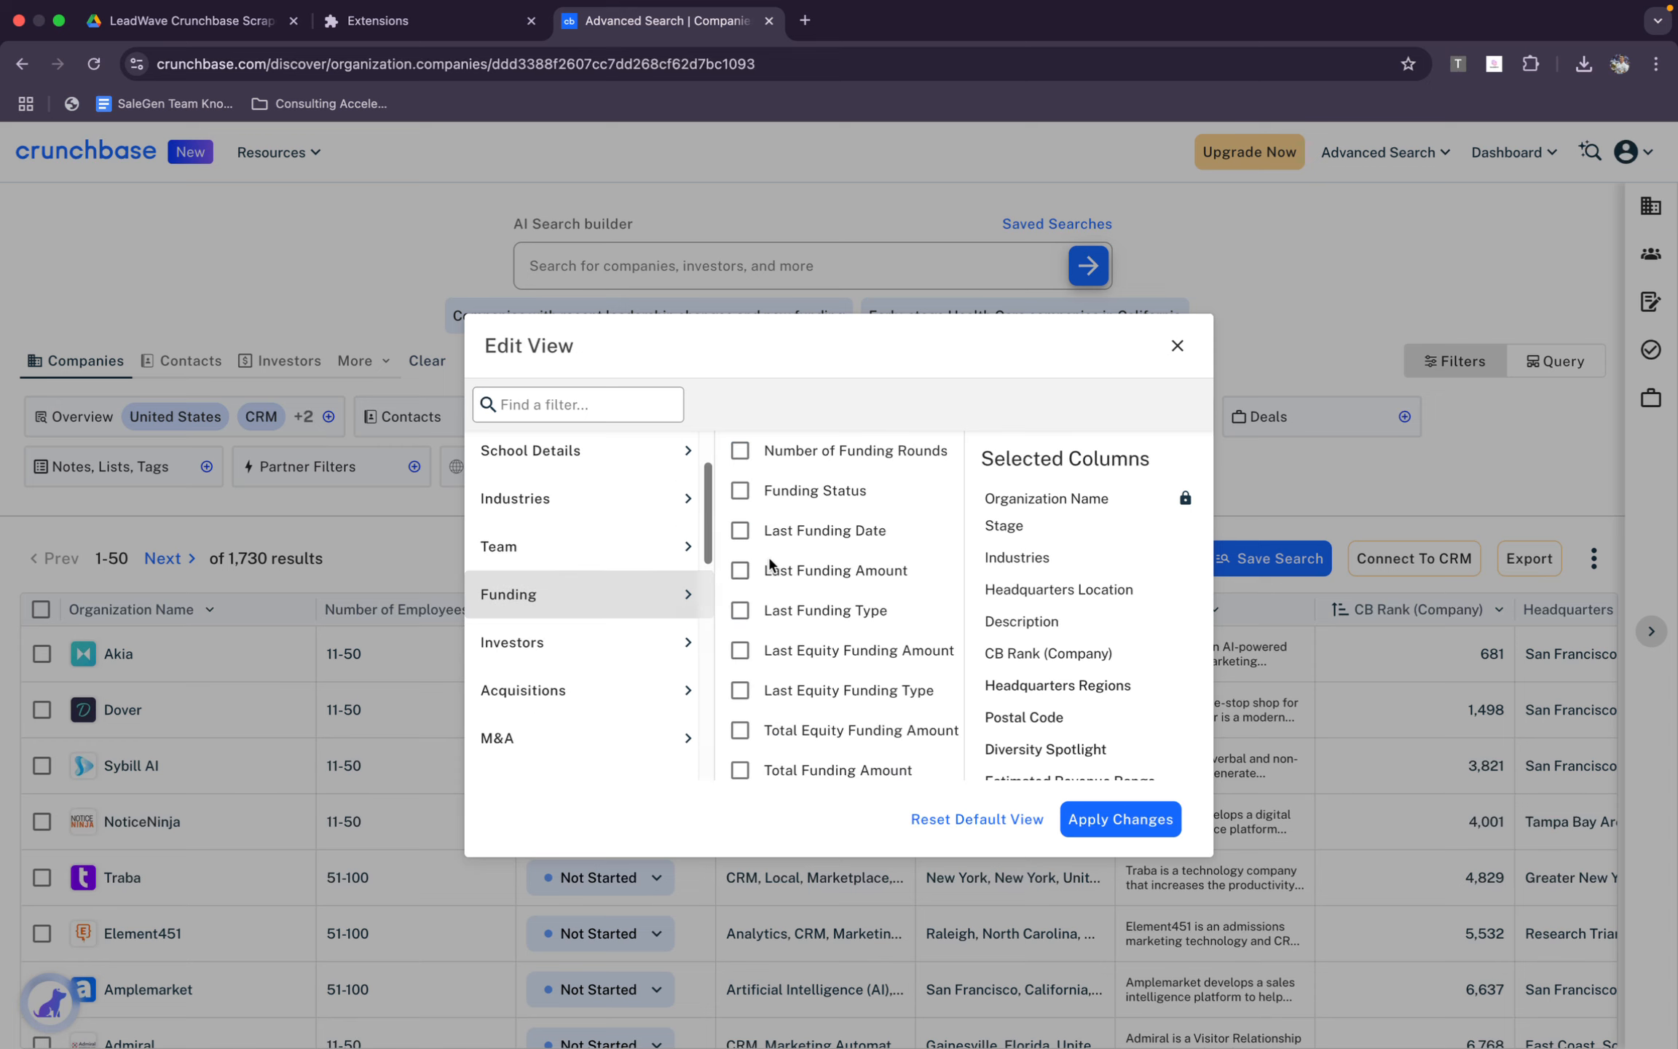
click(740, 452)
click(740, 491)
click(740, 531)
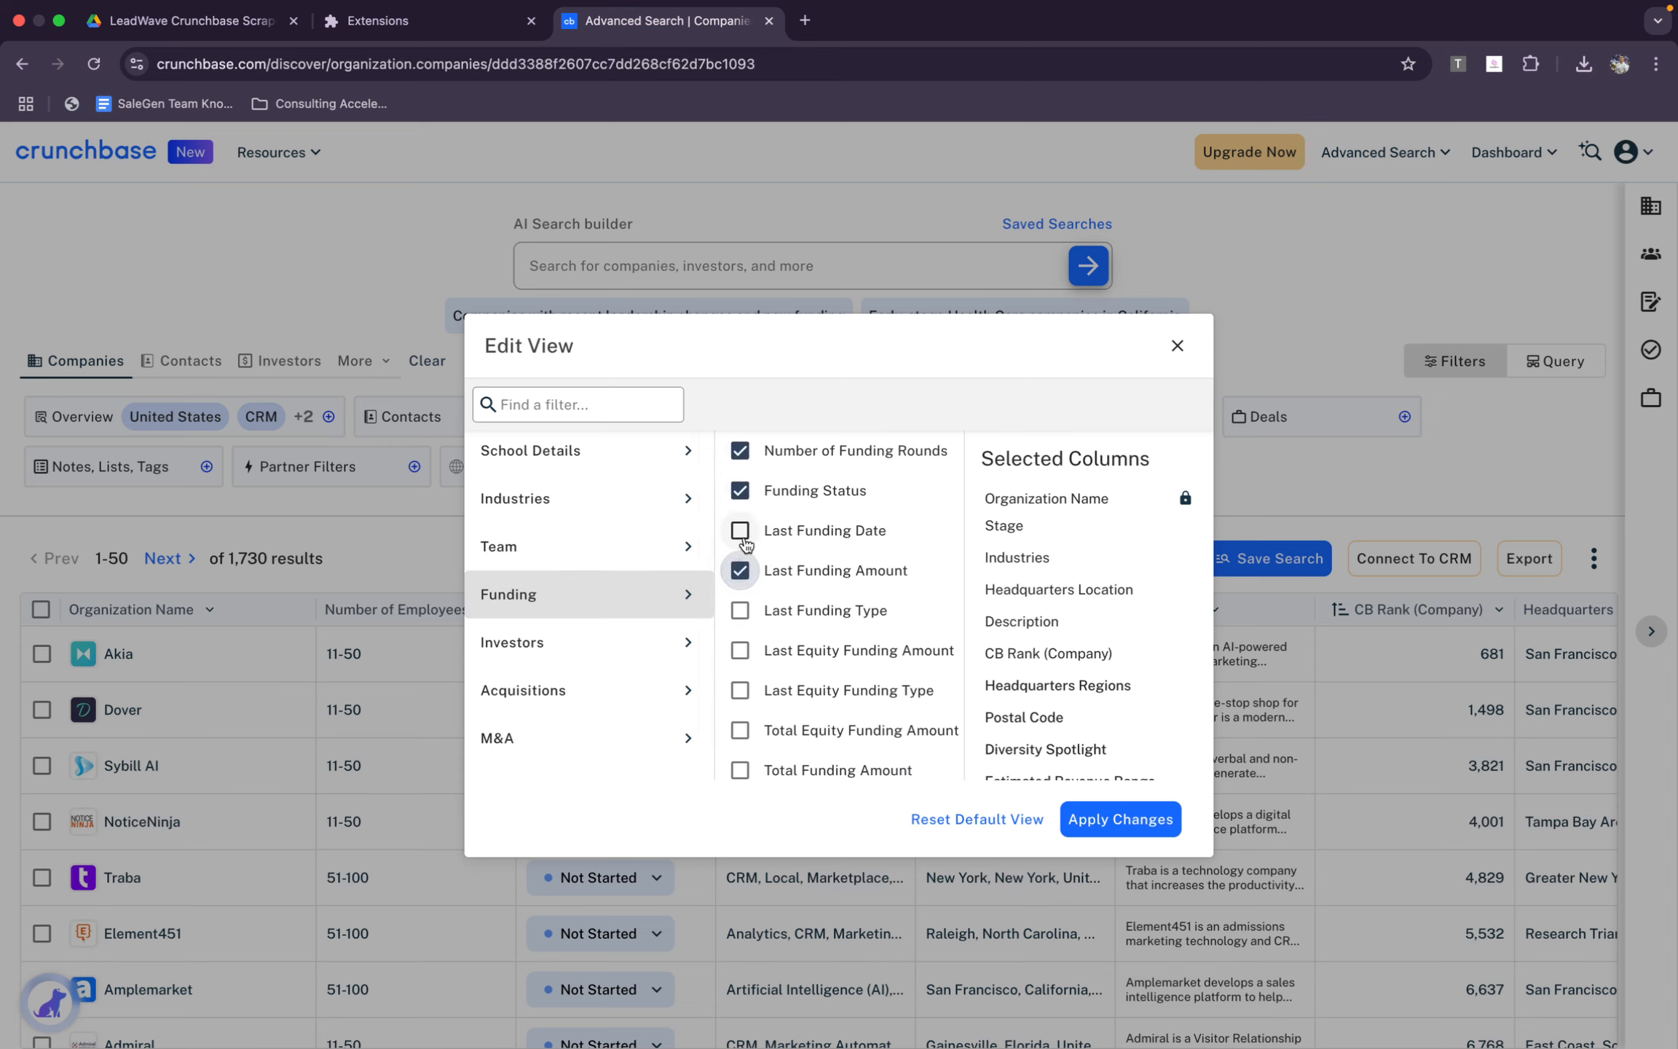
click(740, 571)
click(740, 610)
click(740, 651)
click(740, 691)
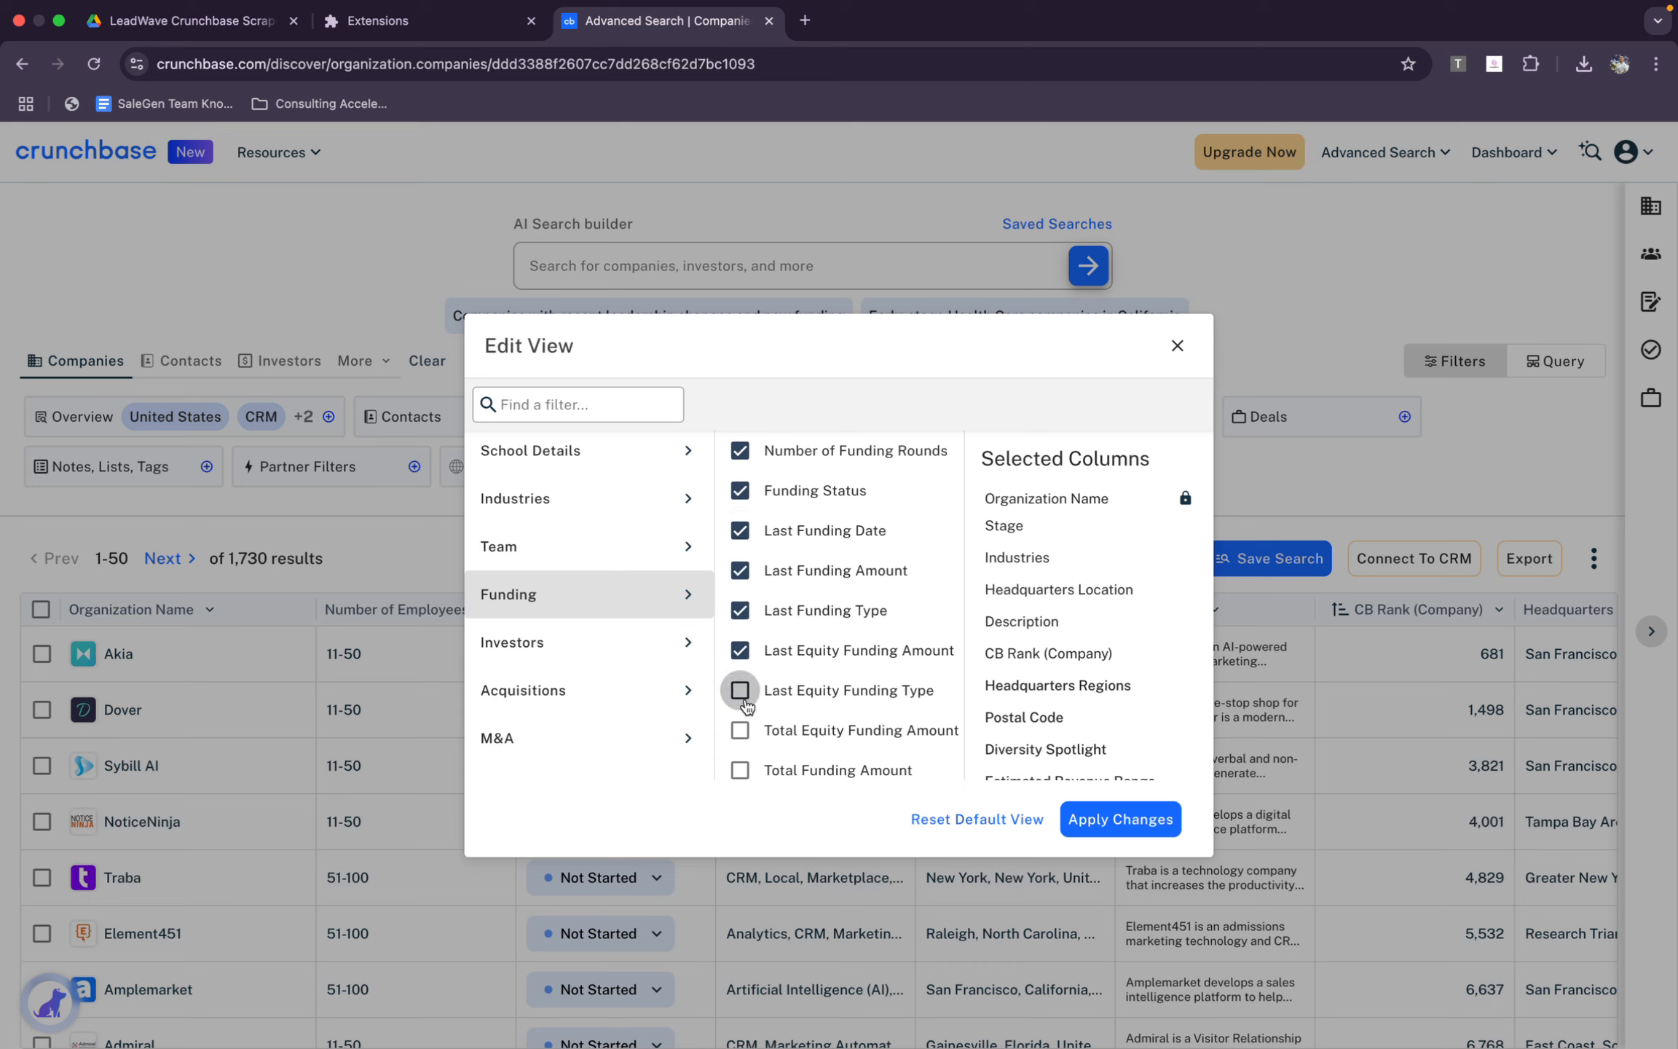
click(739, 731)
click(739, 770)
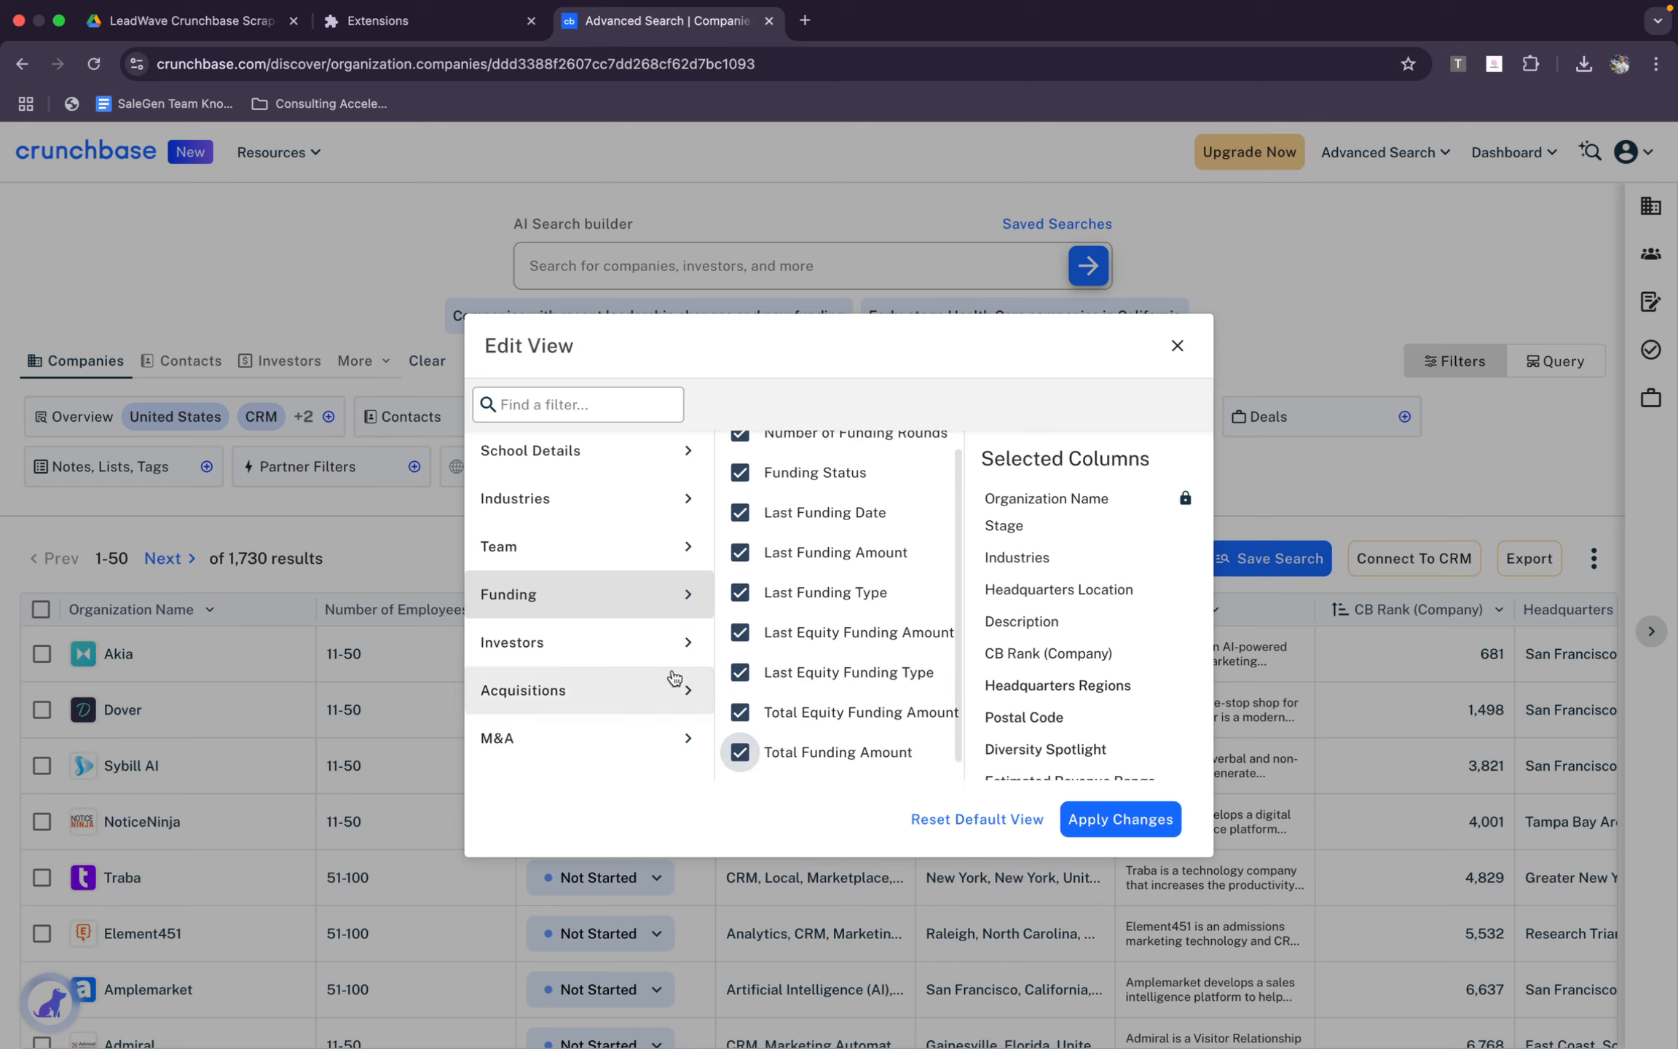
Add the Investors columns Top 5 Investors, Number of Lead Investors and Number of Investors, and the Acquisitions columns Number of Acquisitions and Acquisition Status
click(648, 642)
click(740, 451)
click(740, 491)
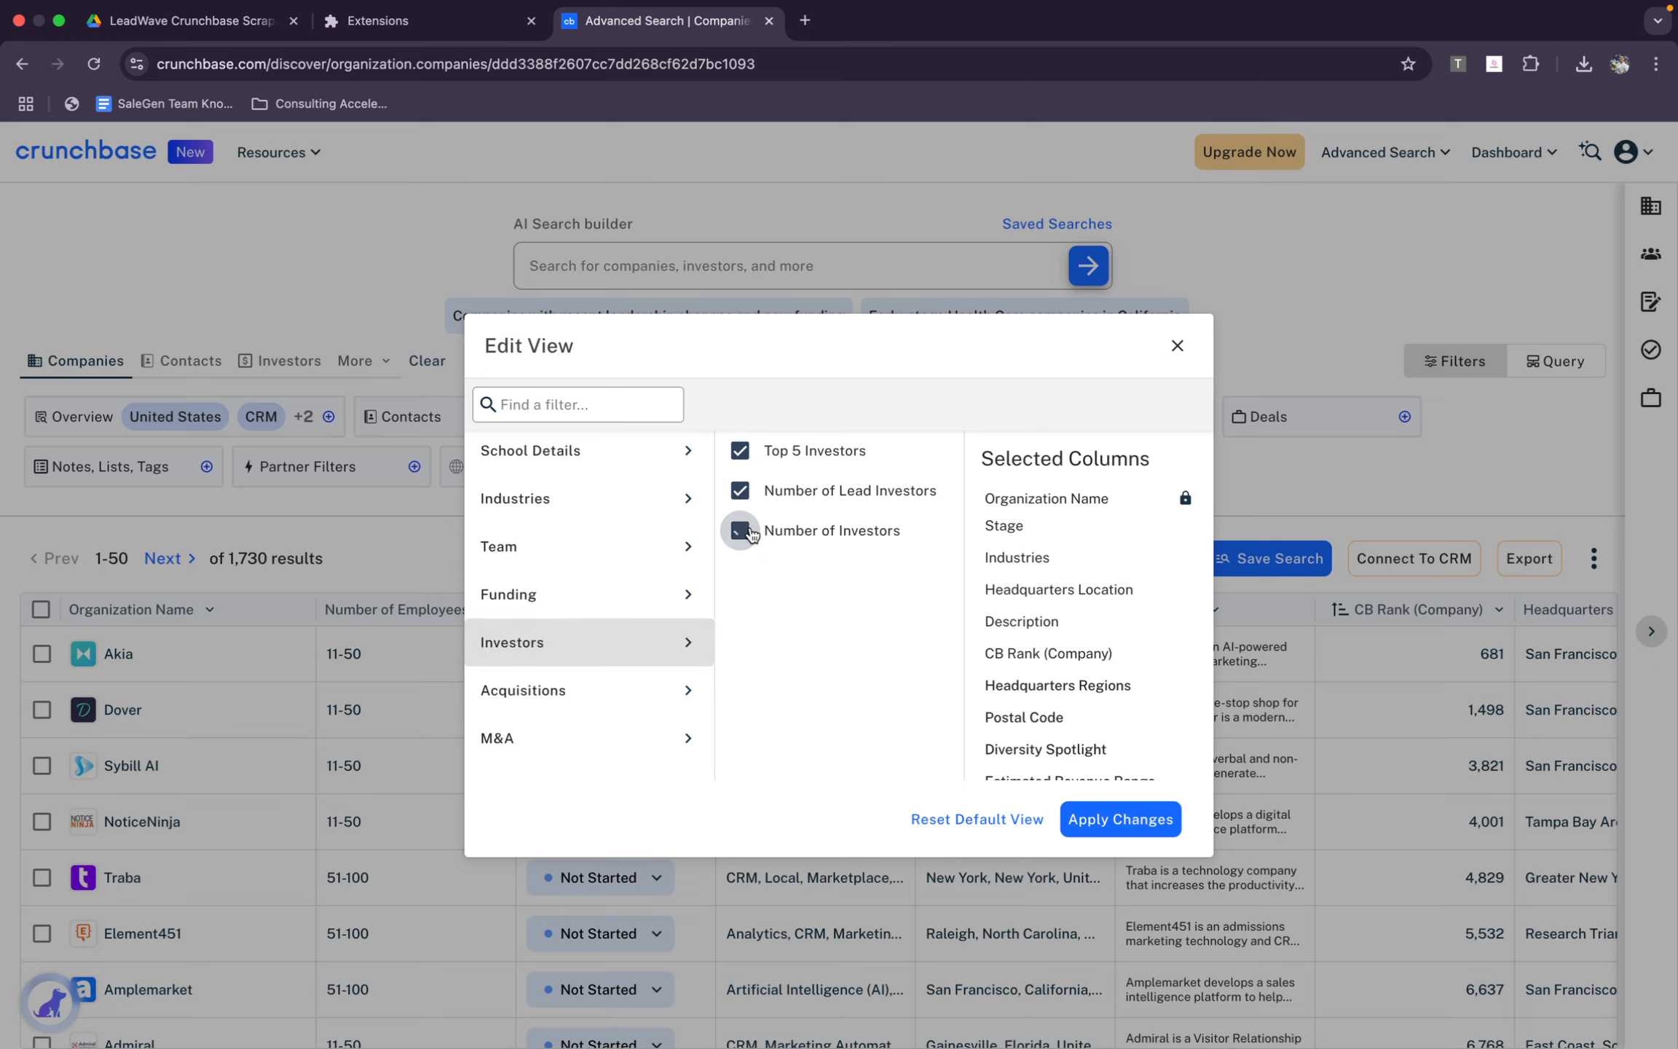
click(740, 531)
click(594, 688)
click(740, 451)
click(739, 491)
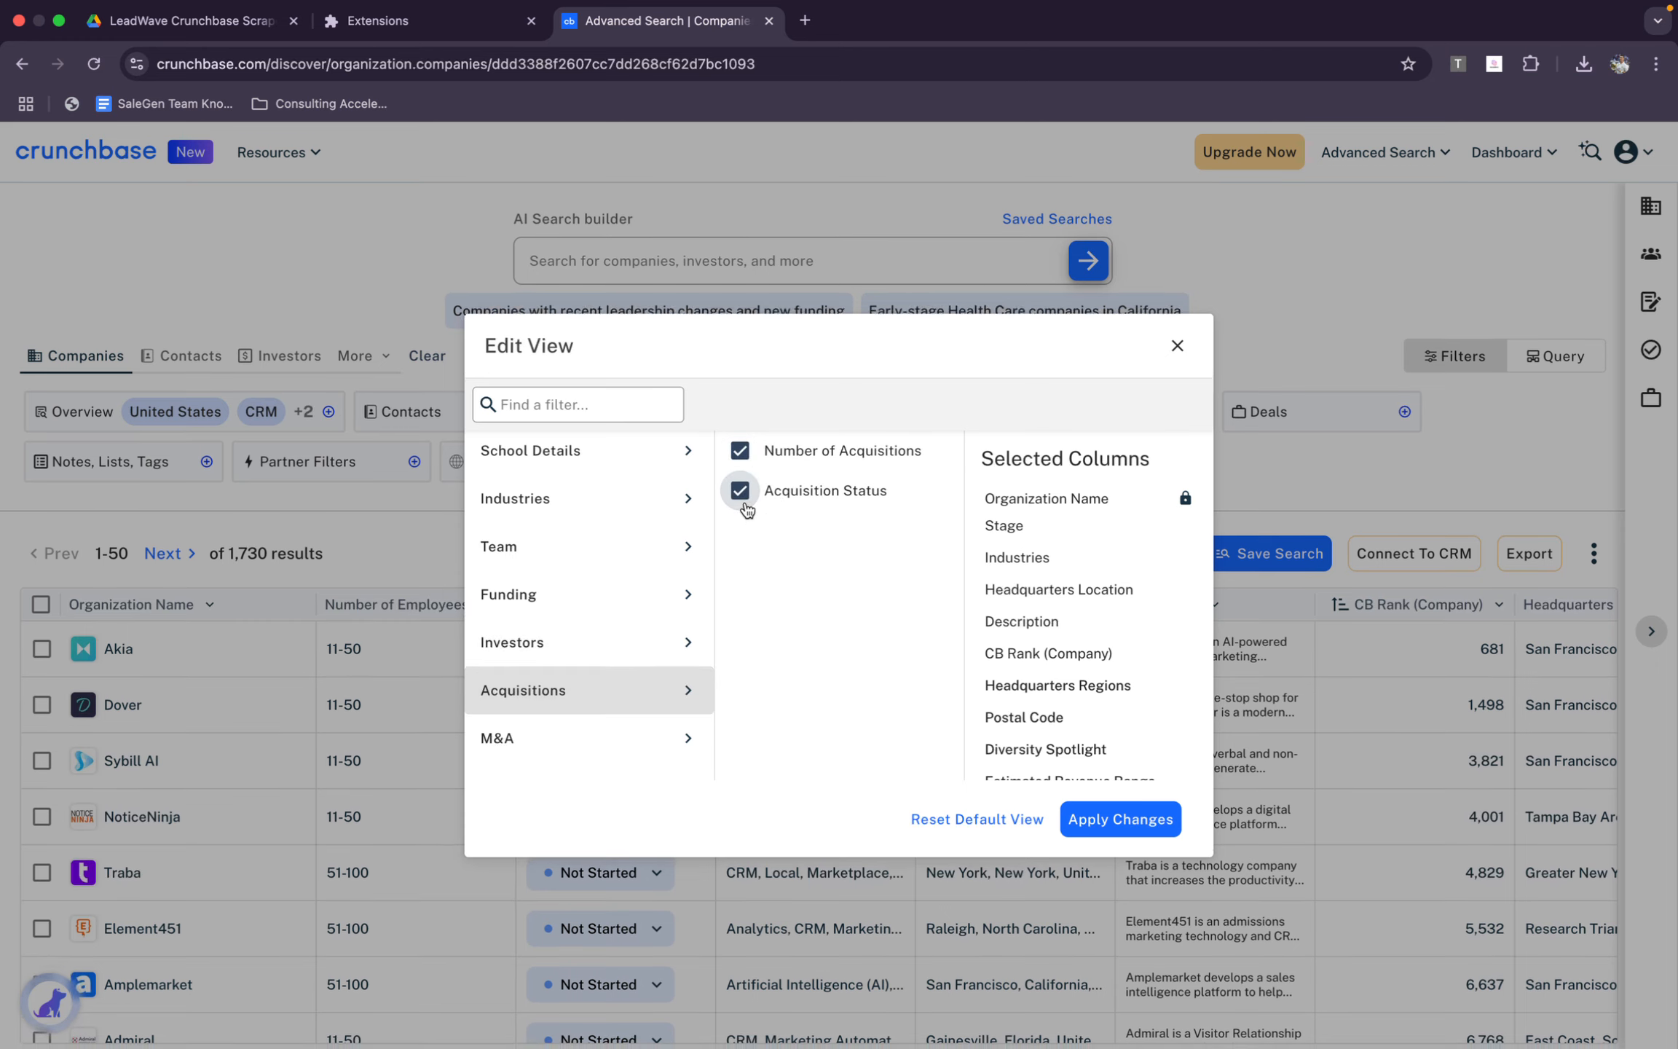
Add the M&A columns Transaction Name, Acquired by, Announced Date, Price, Acquisition Type and Acquisition Terms, and apply the column changes
click(554, 741)
click(740, 451)
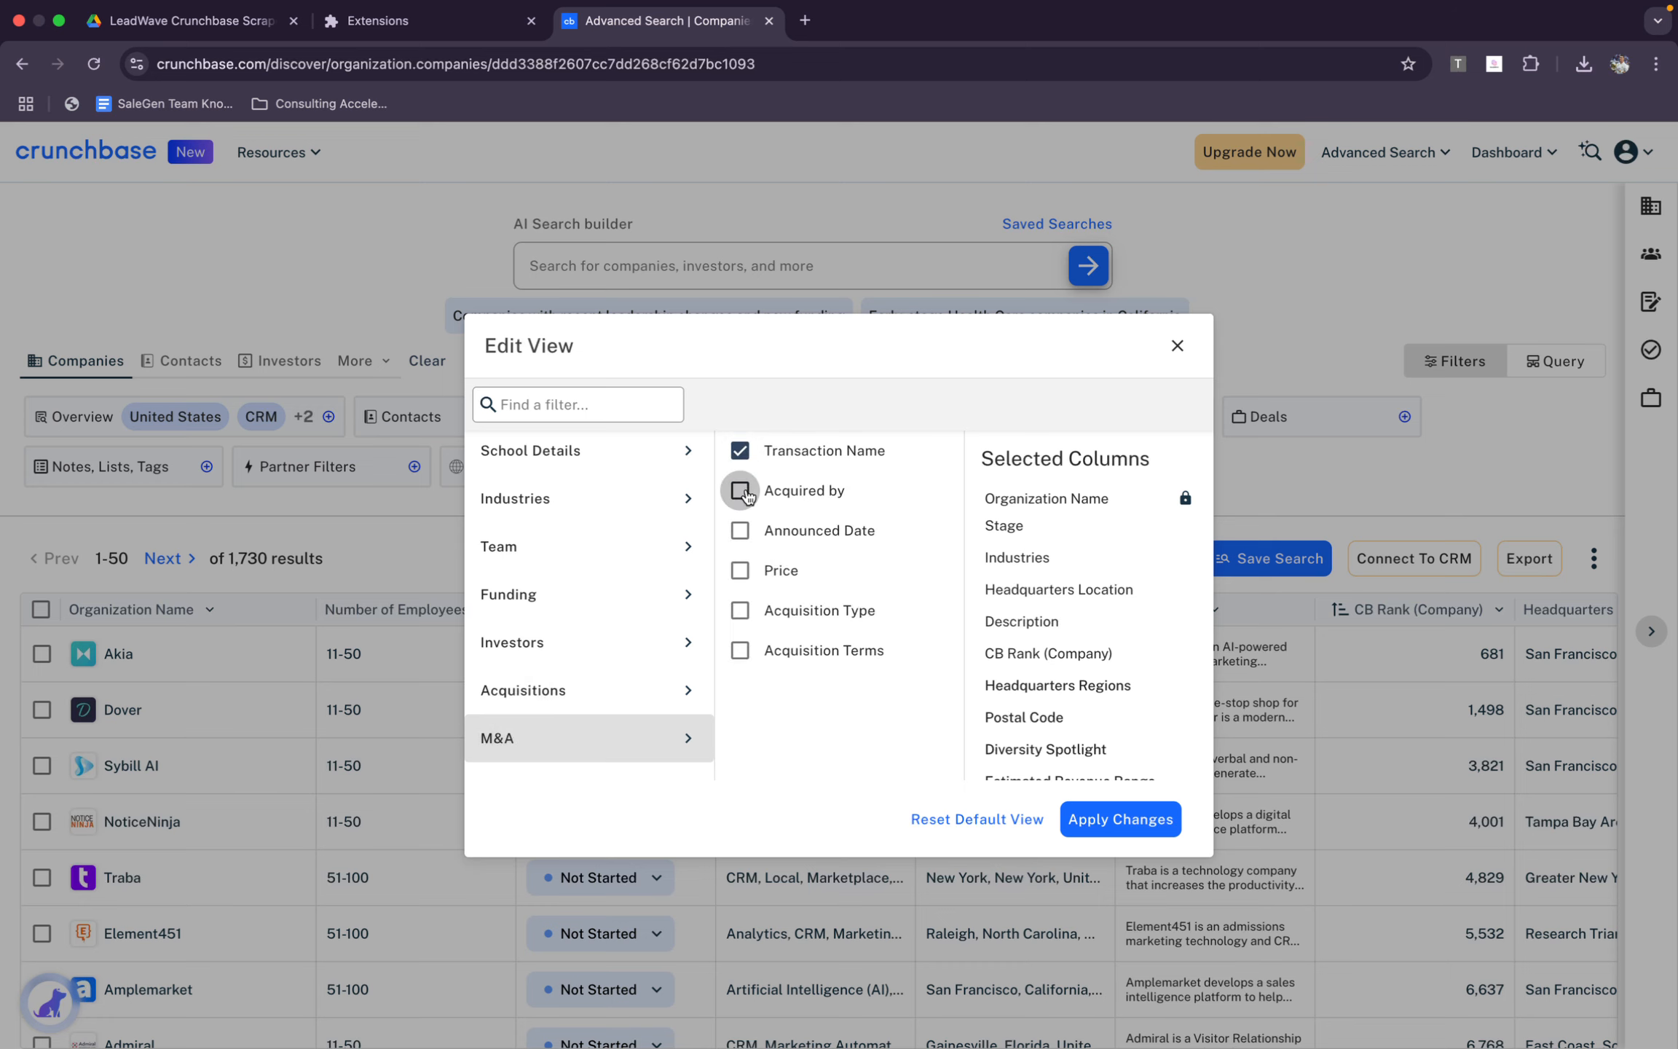
click(740, 491)
click(740, 530)
click(739, 570)
click(739, 611)
click(740, 650)
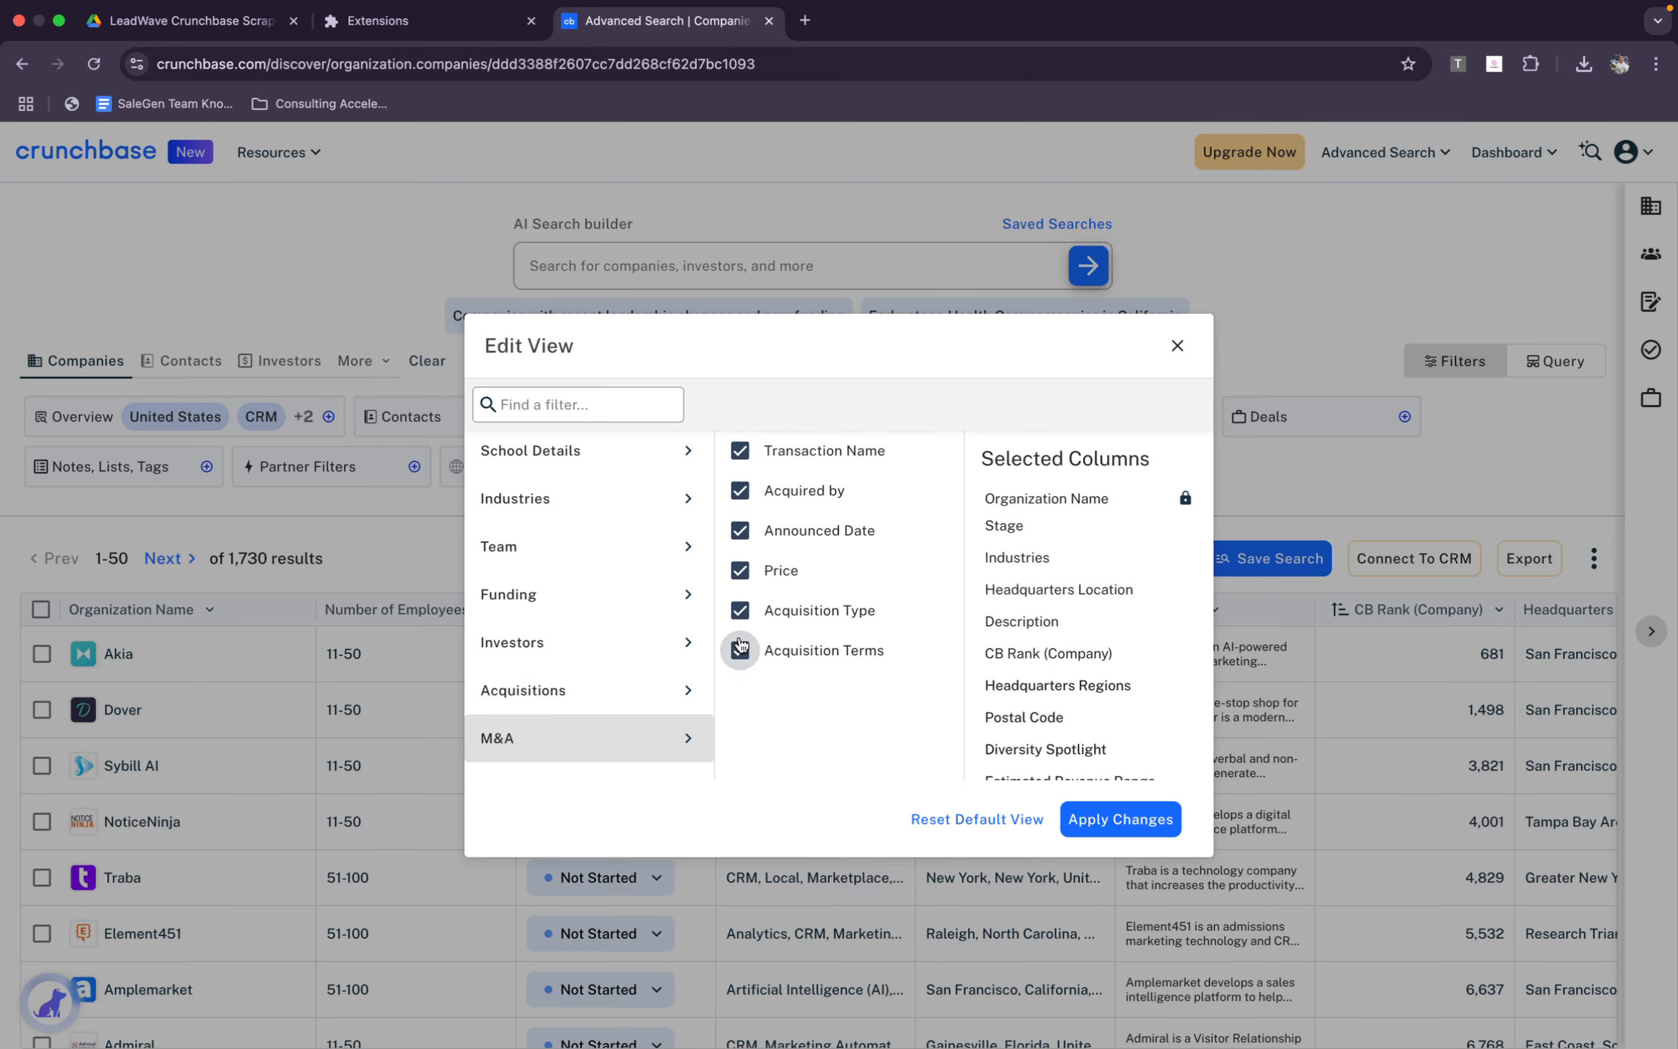
click(1120, 819)
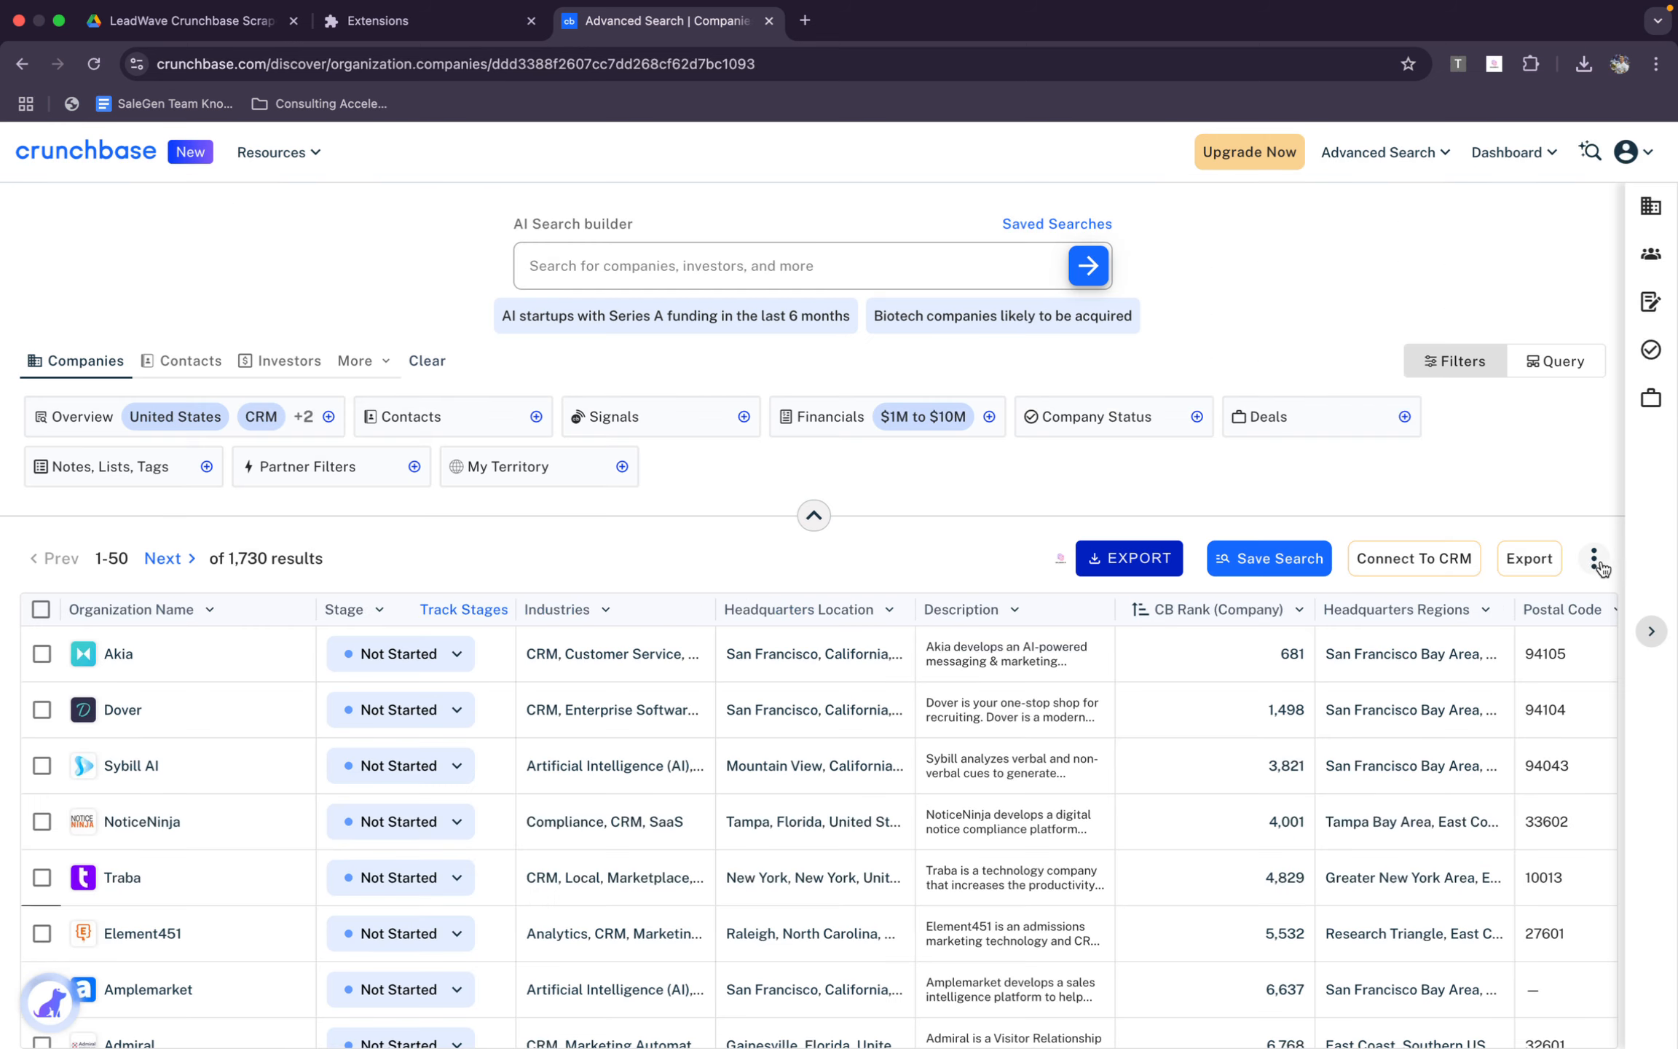
Reopen the results table's view settings, check the list of selected columns and close them without changes
click(1594, 558)
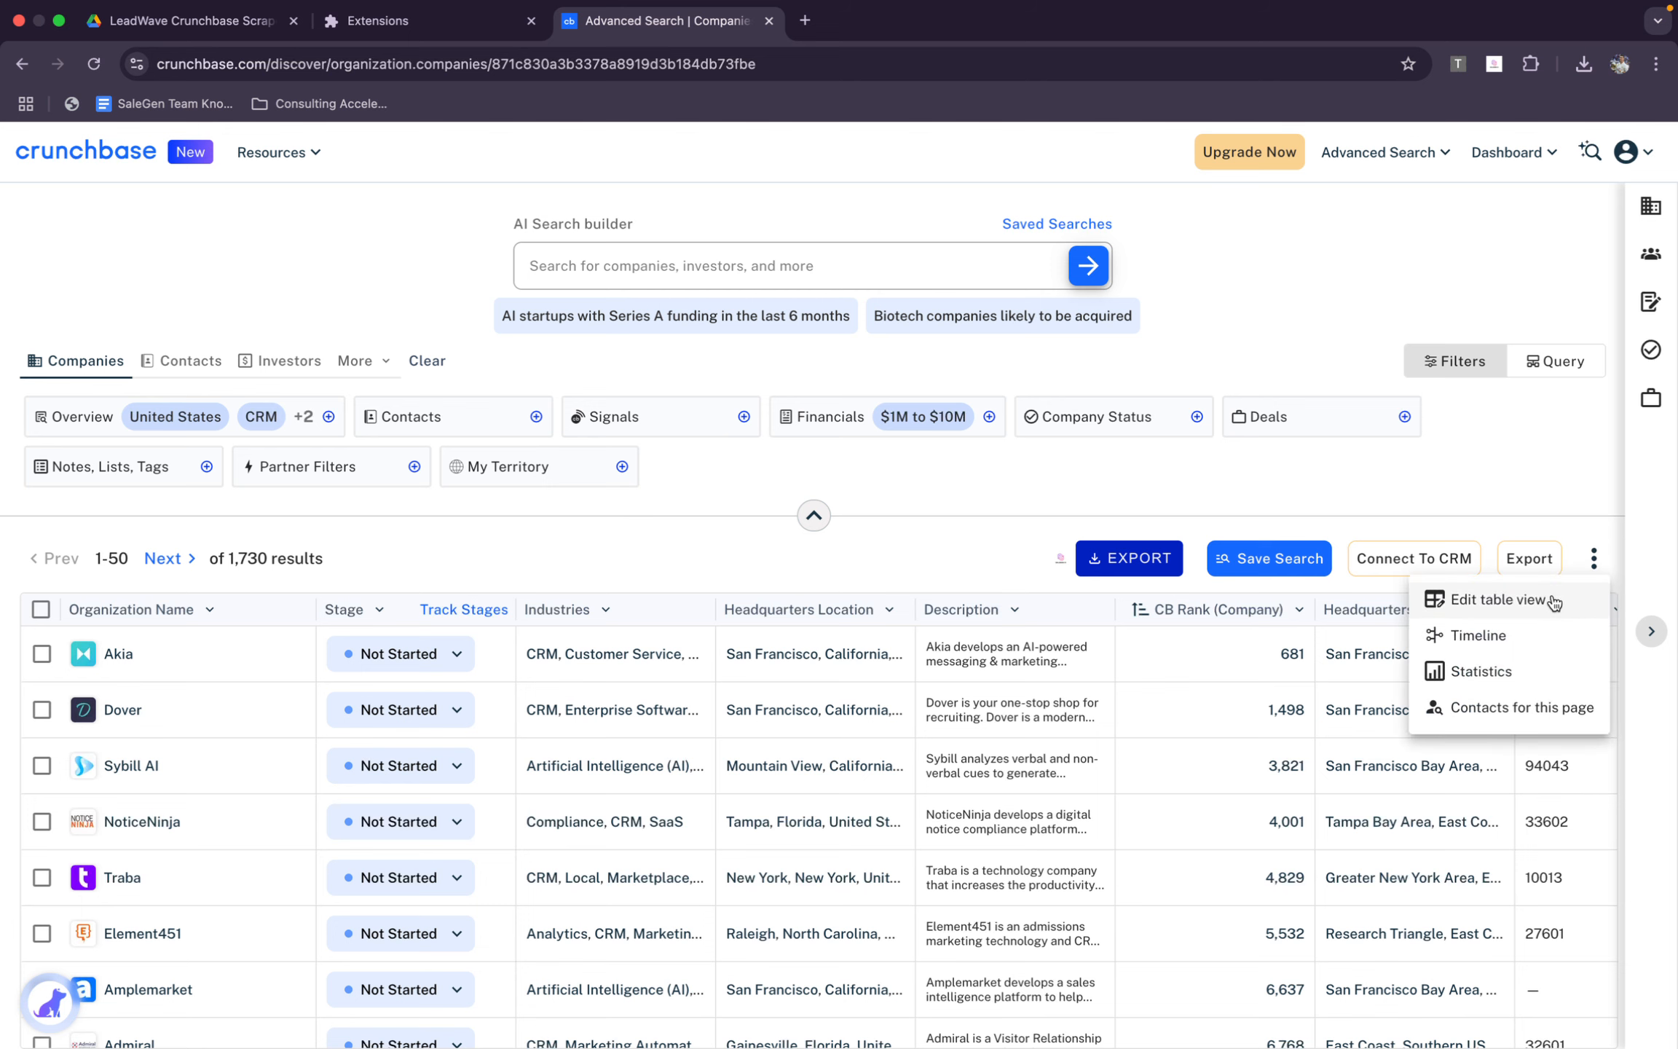
click(1554, 601)
scroll(1085, 666, down, 10)
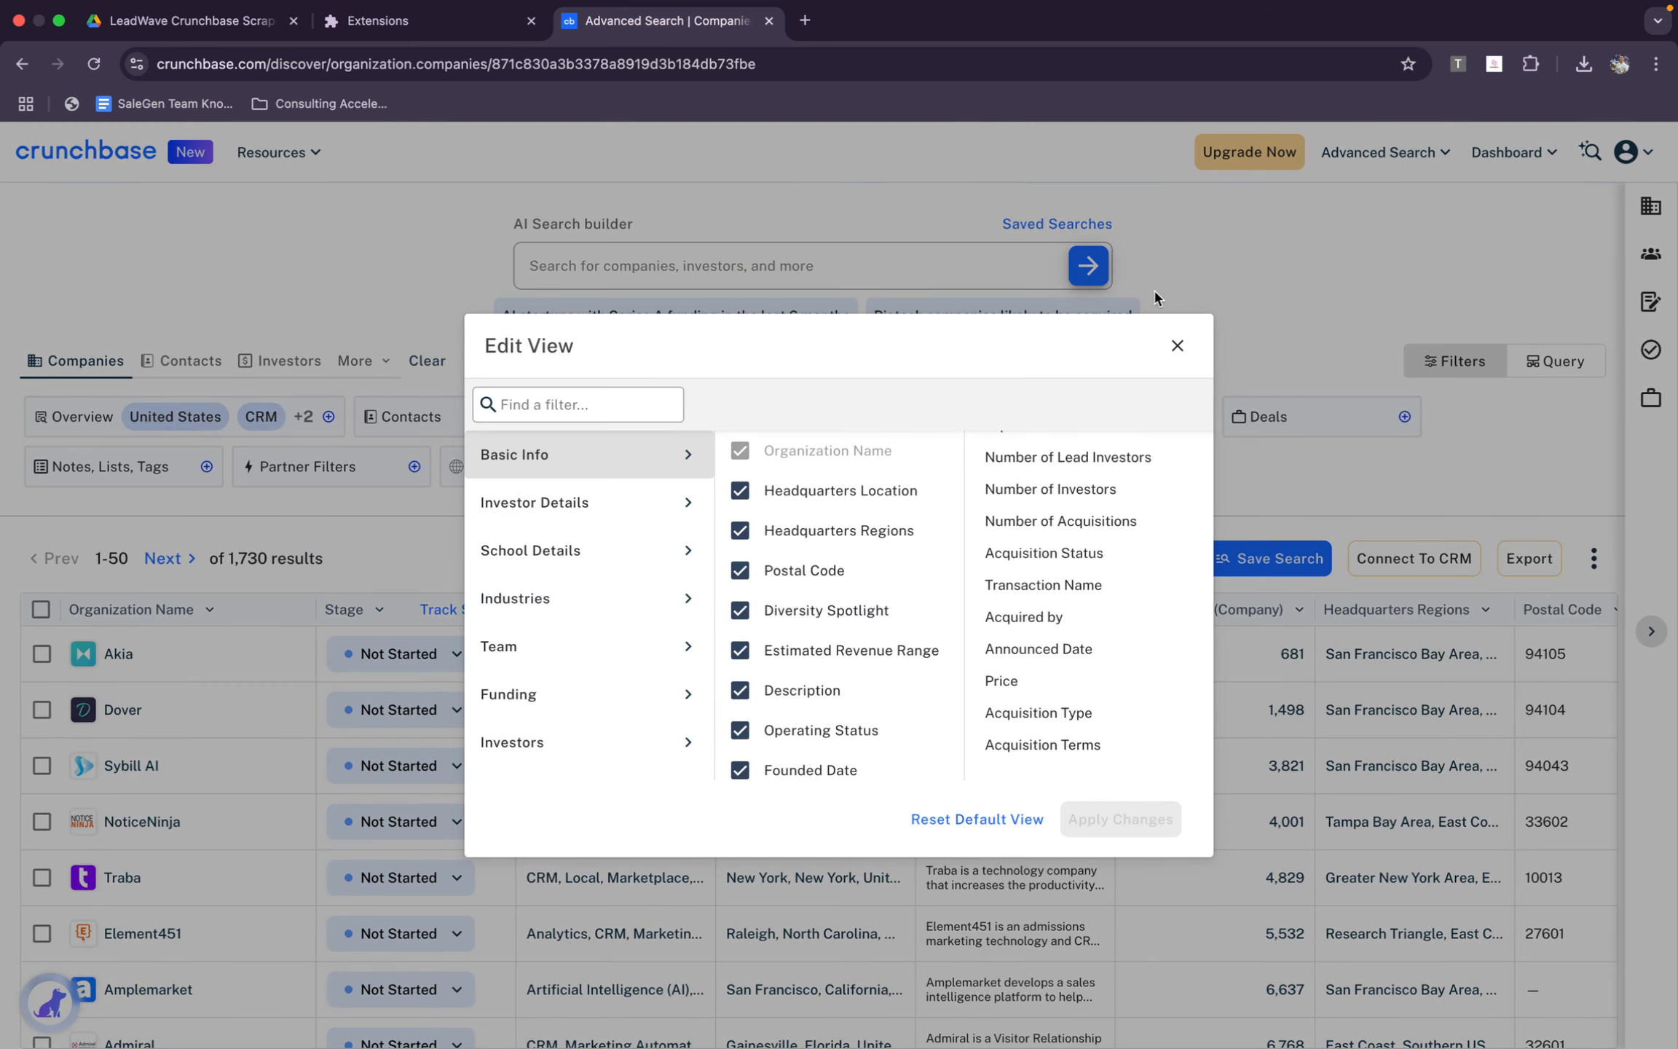
click(1177, 347)
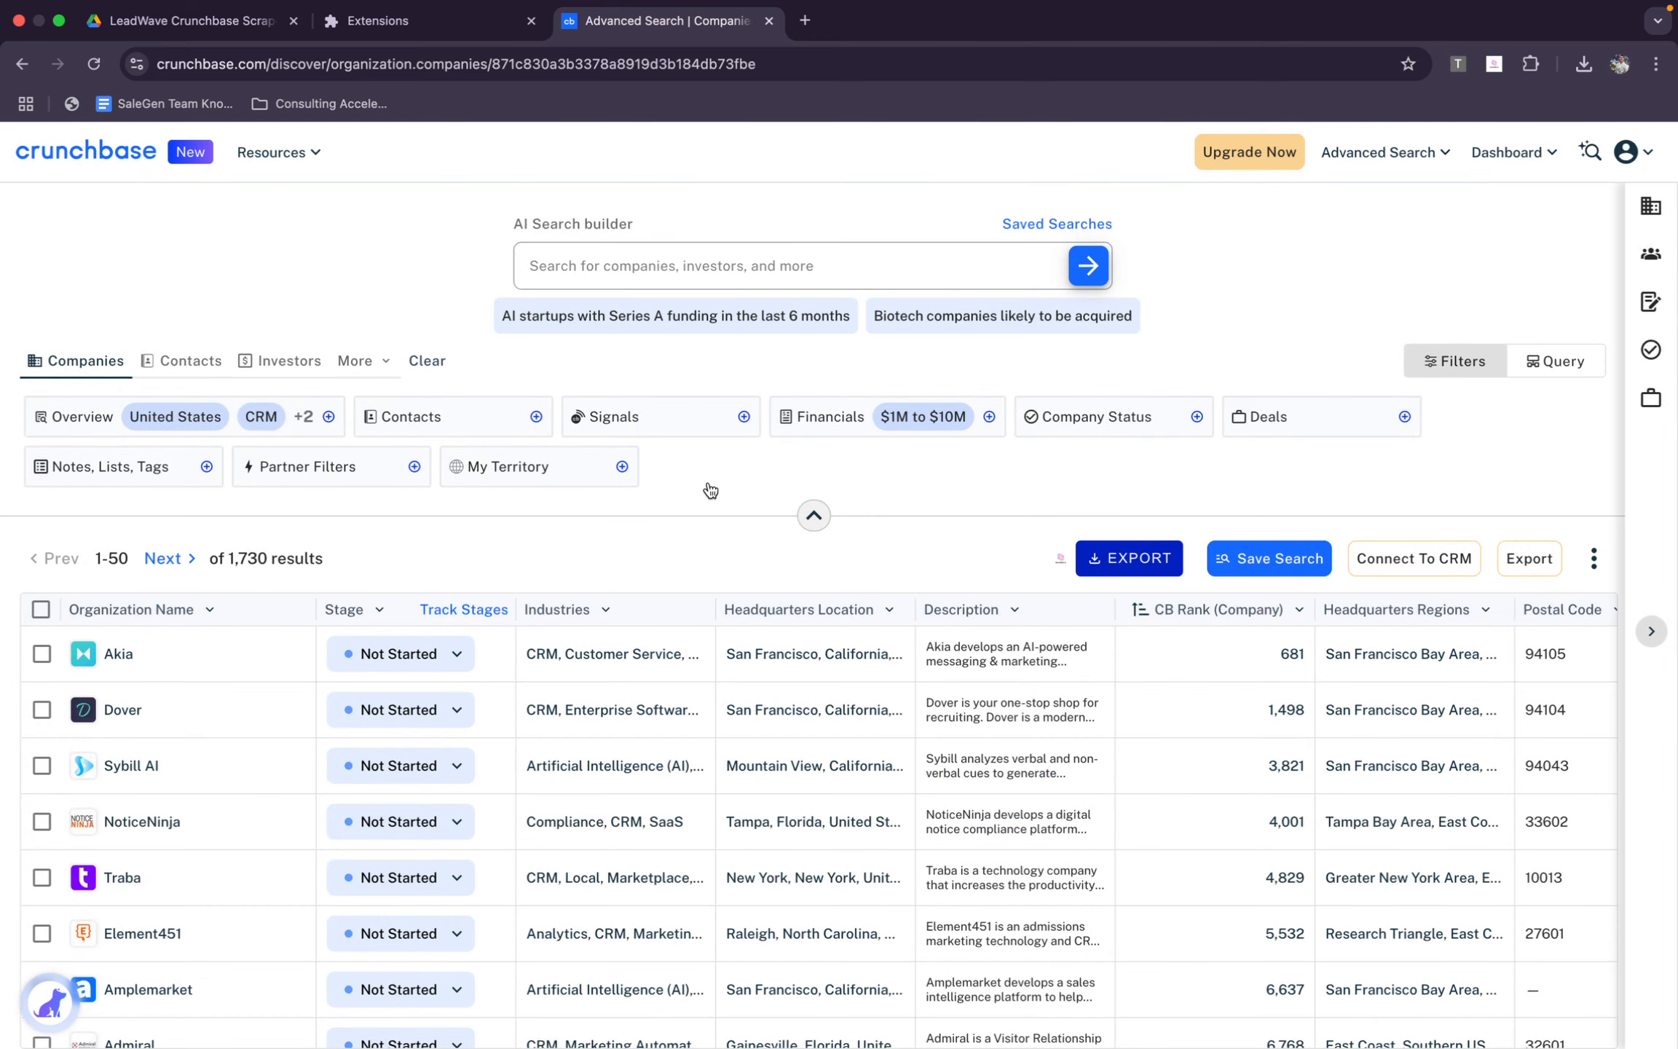
Reload the filtered Crunchbase company search results
click(99, 71)
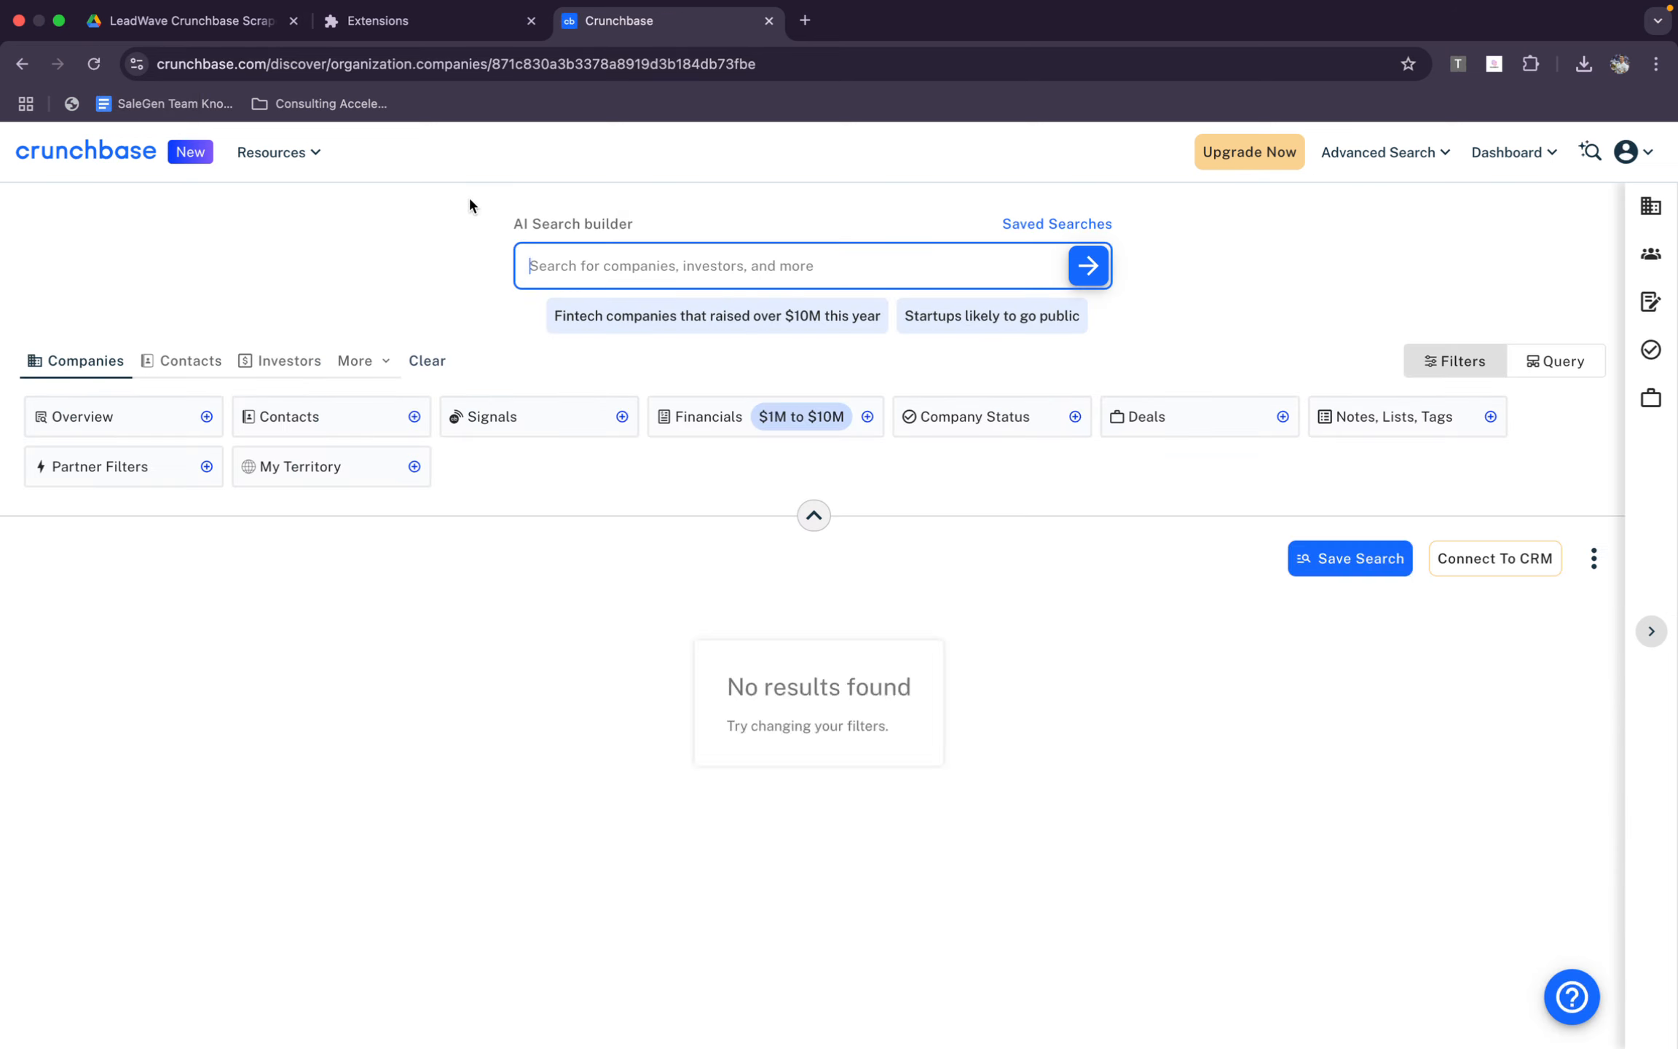
key(ctrl+Left)
key(ctrl+Up)
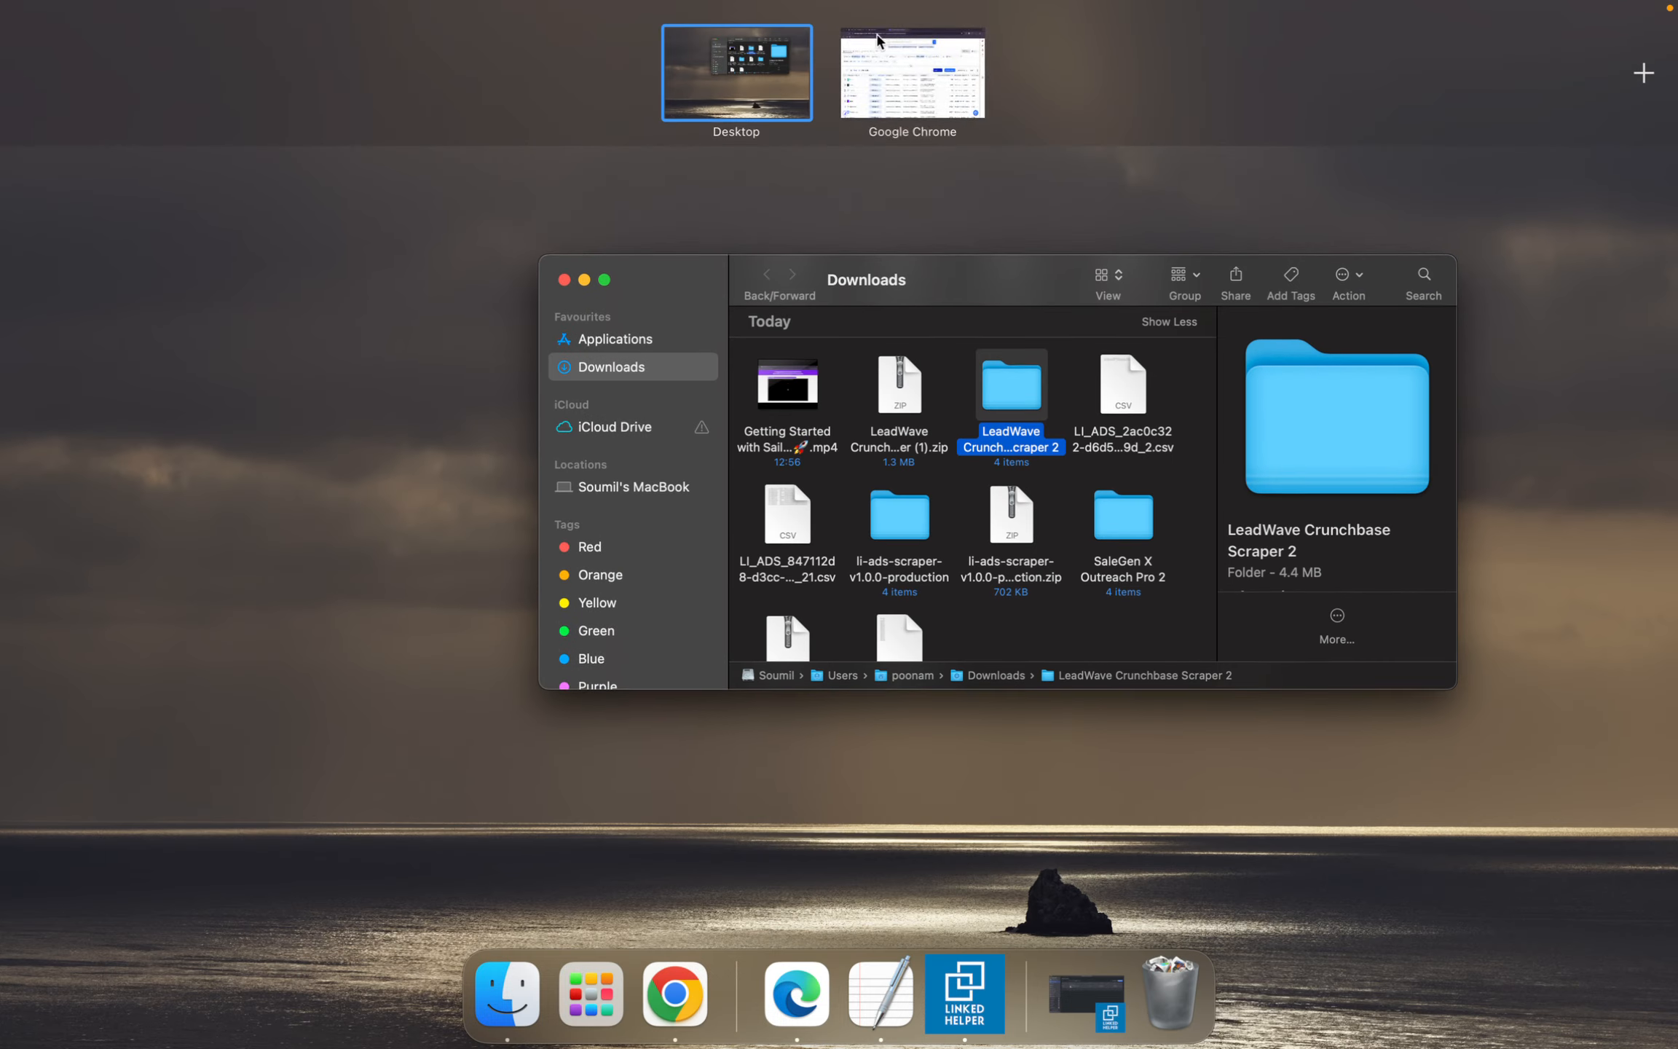
click(877, 40)
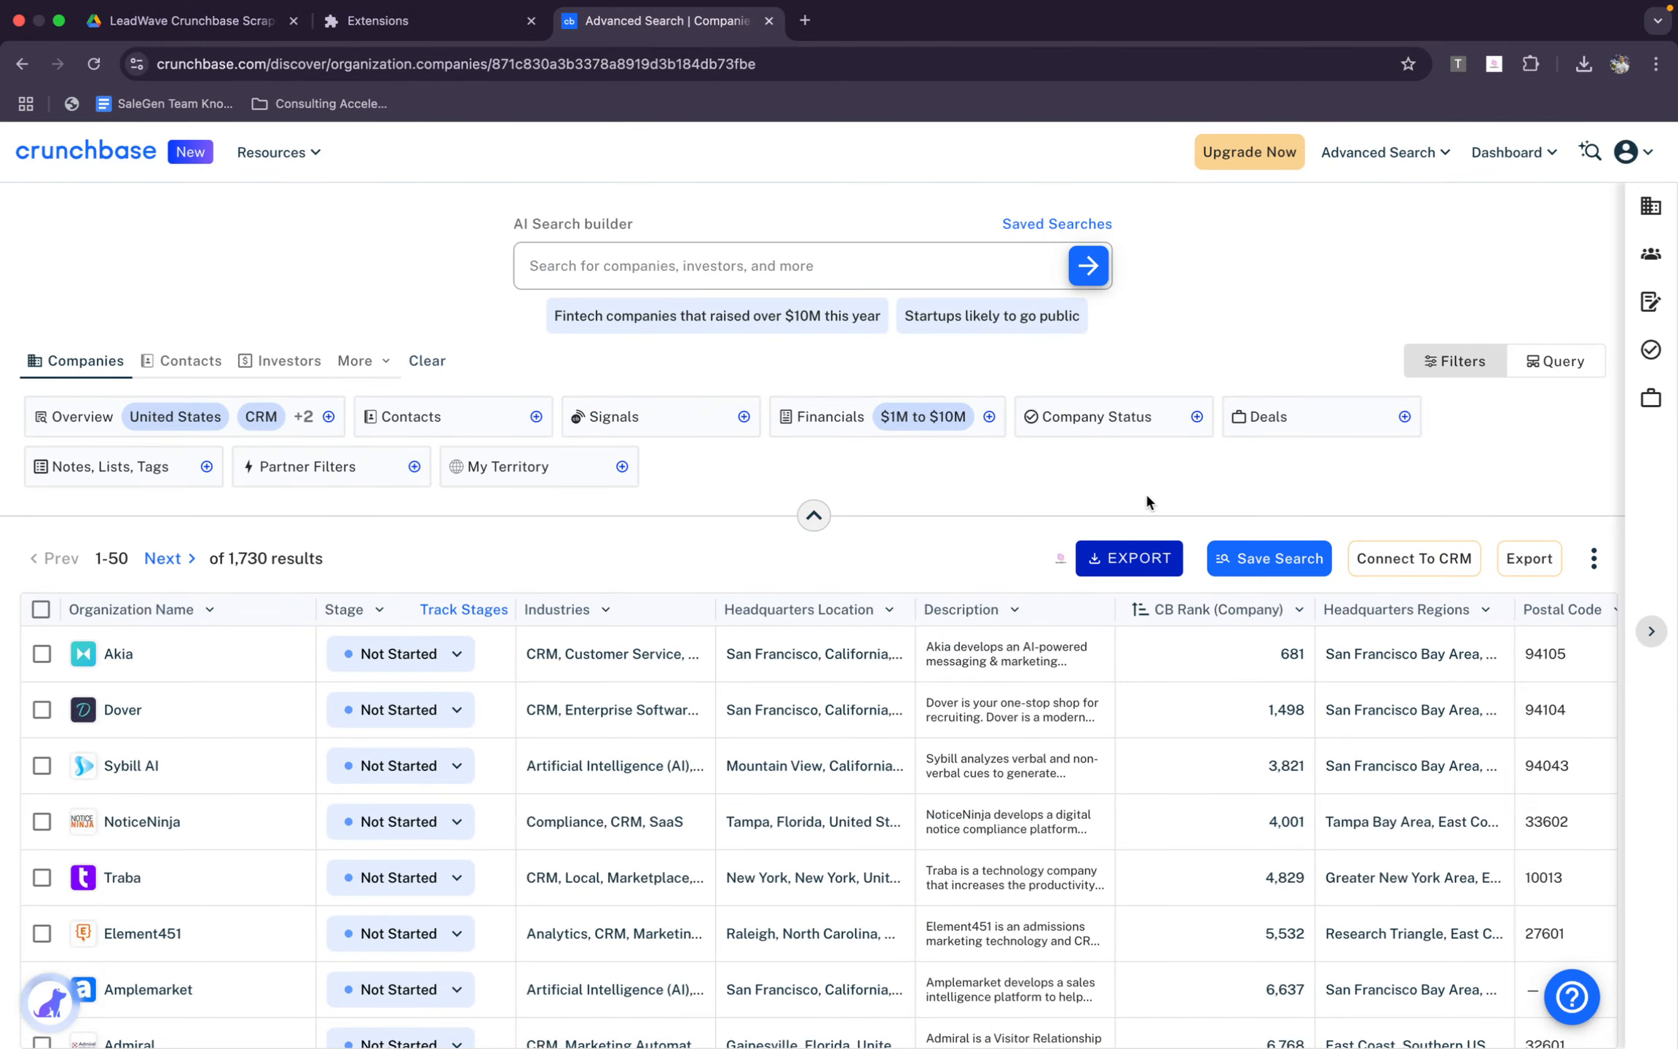
Start a scraper export of 1730 companies, then download the first 100 scraped rows to CSV and pause the run
click(1092, 558)
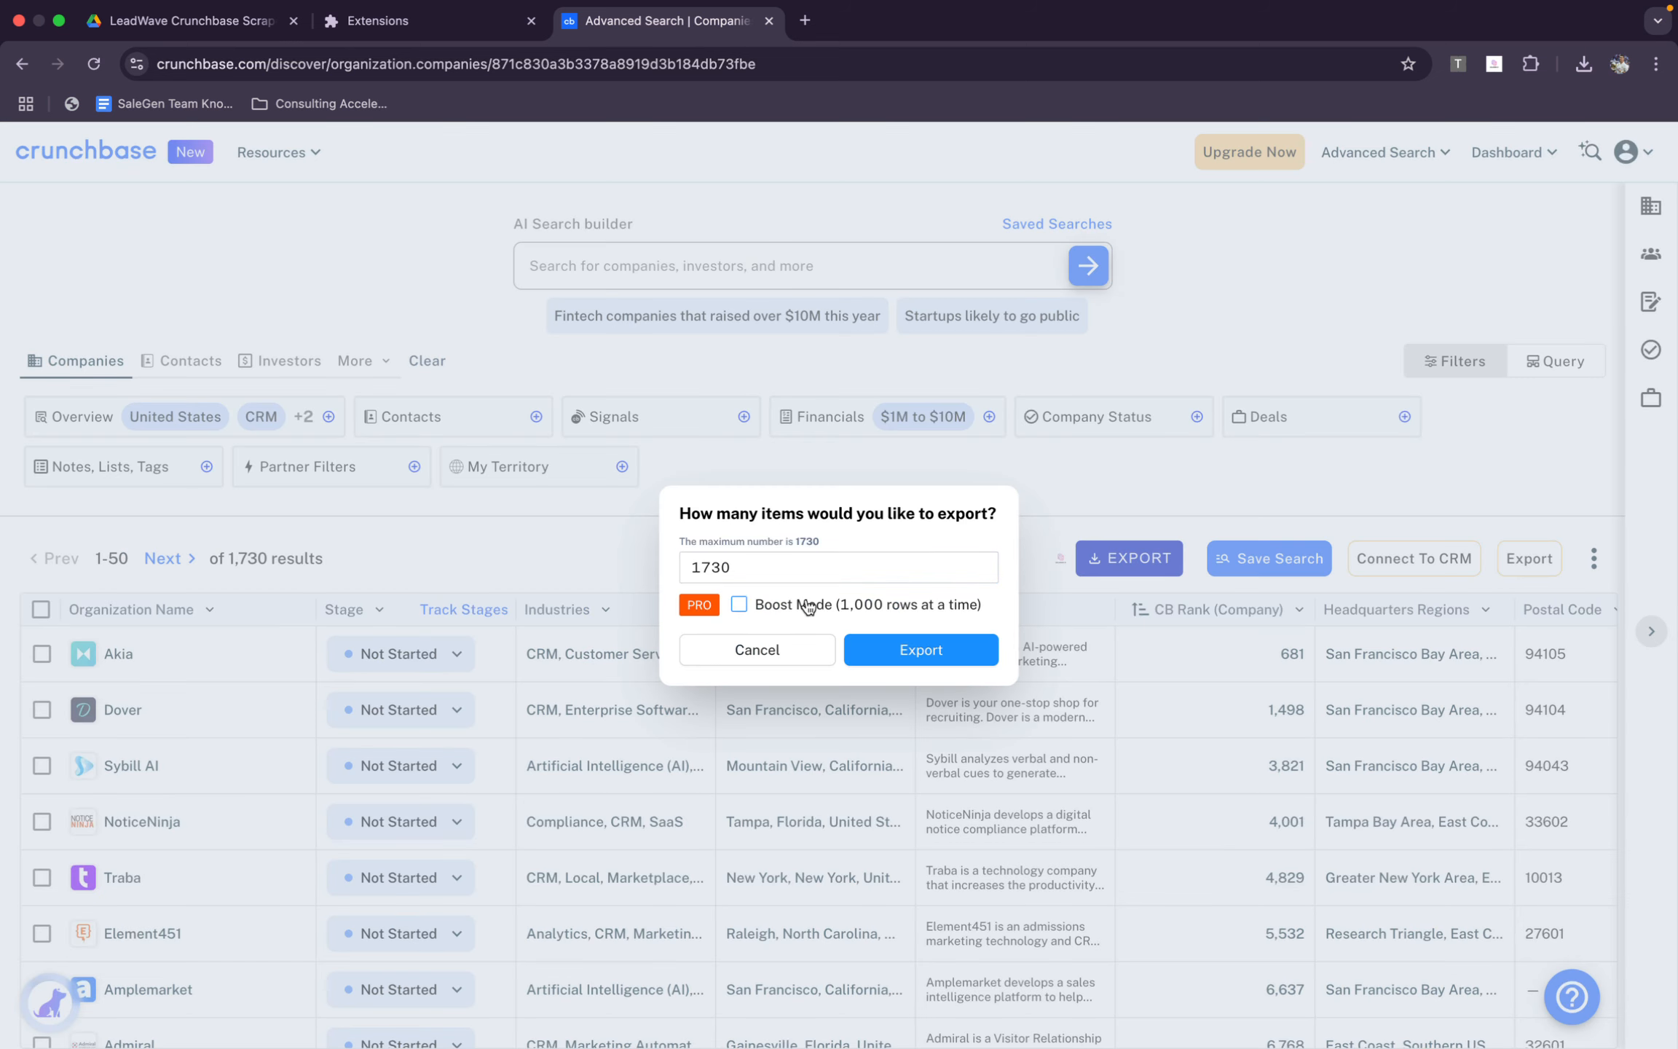
click(809, 605)
click(947, 655)
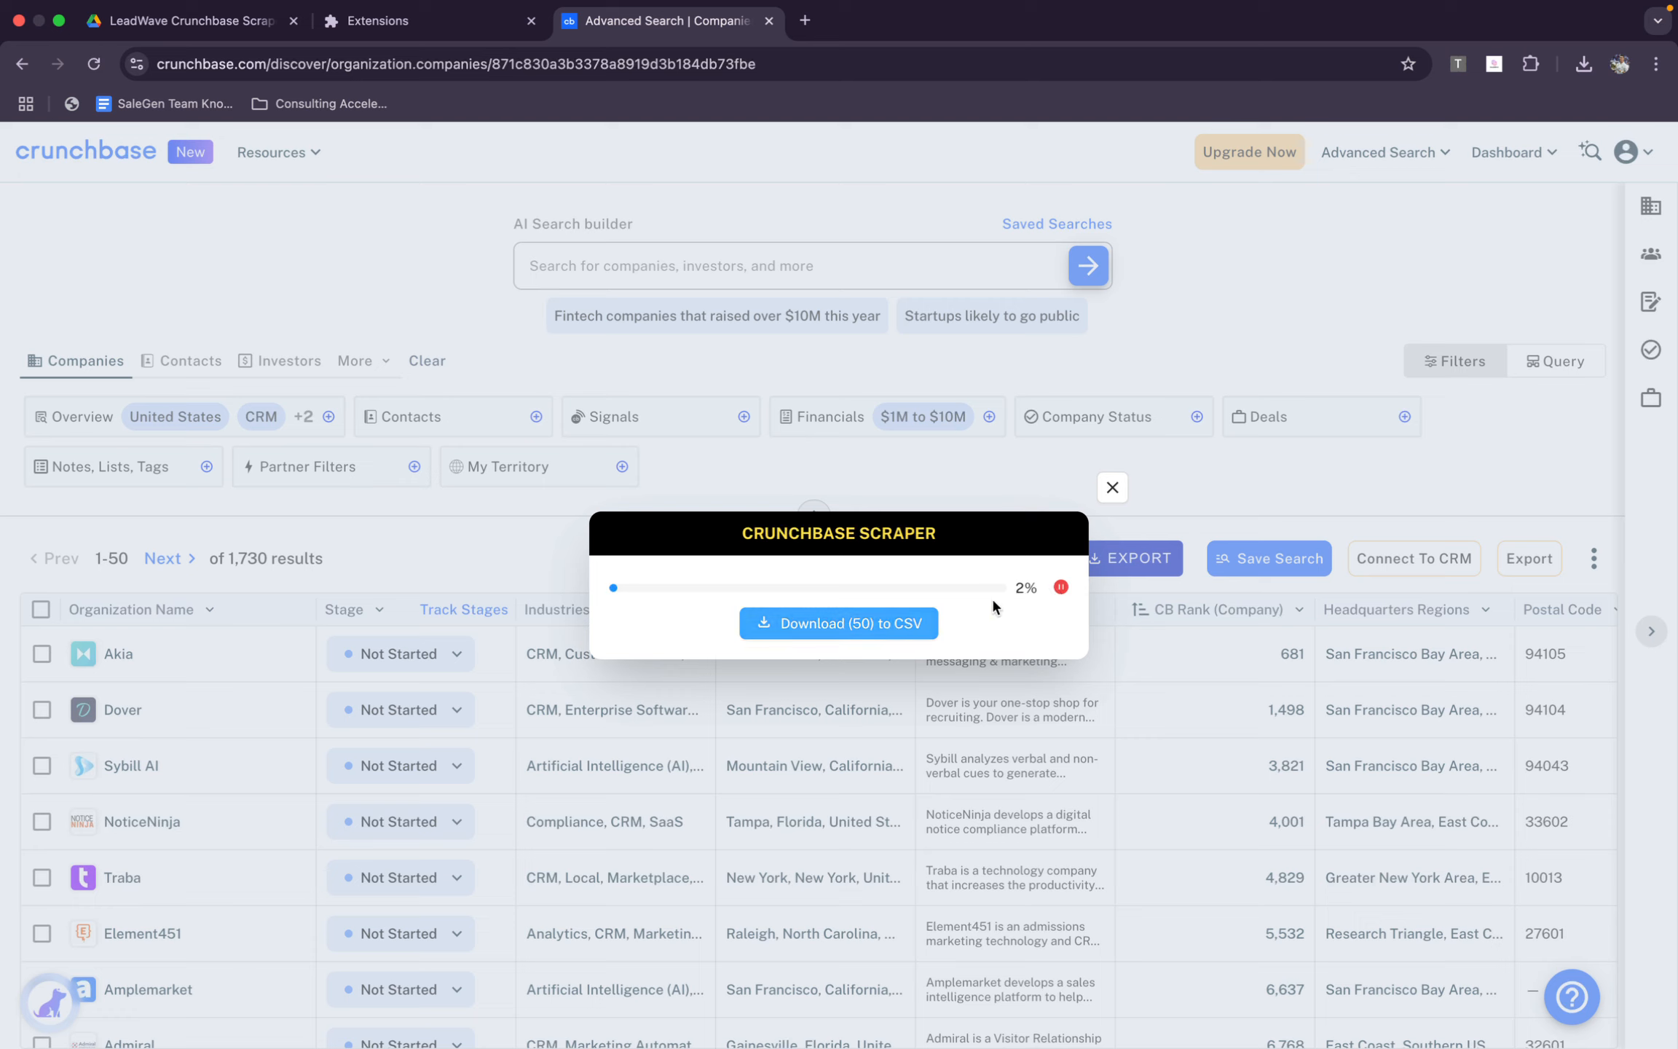
click(935, 638)
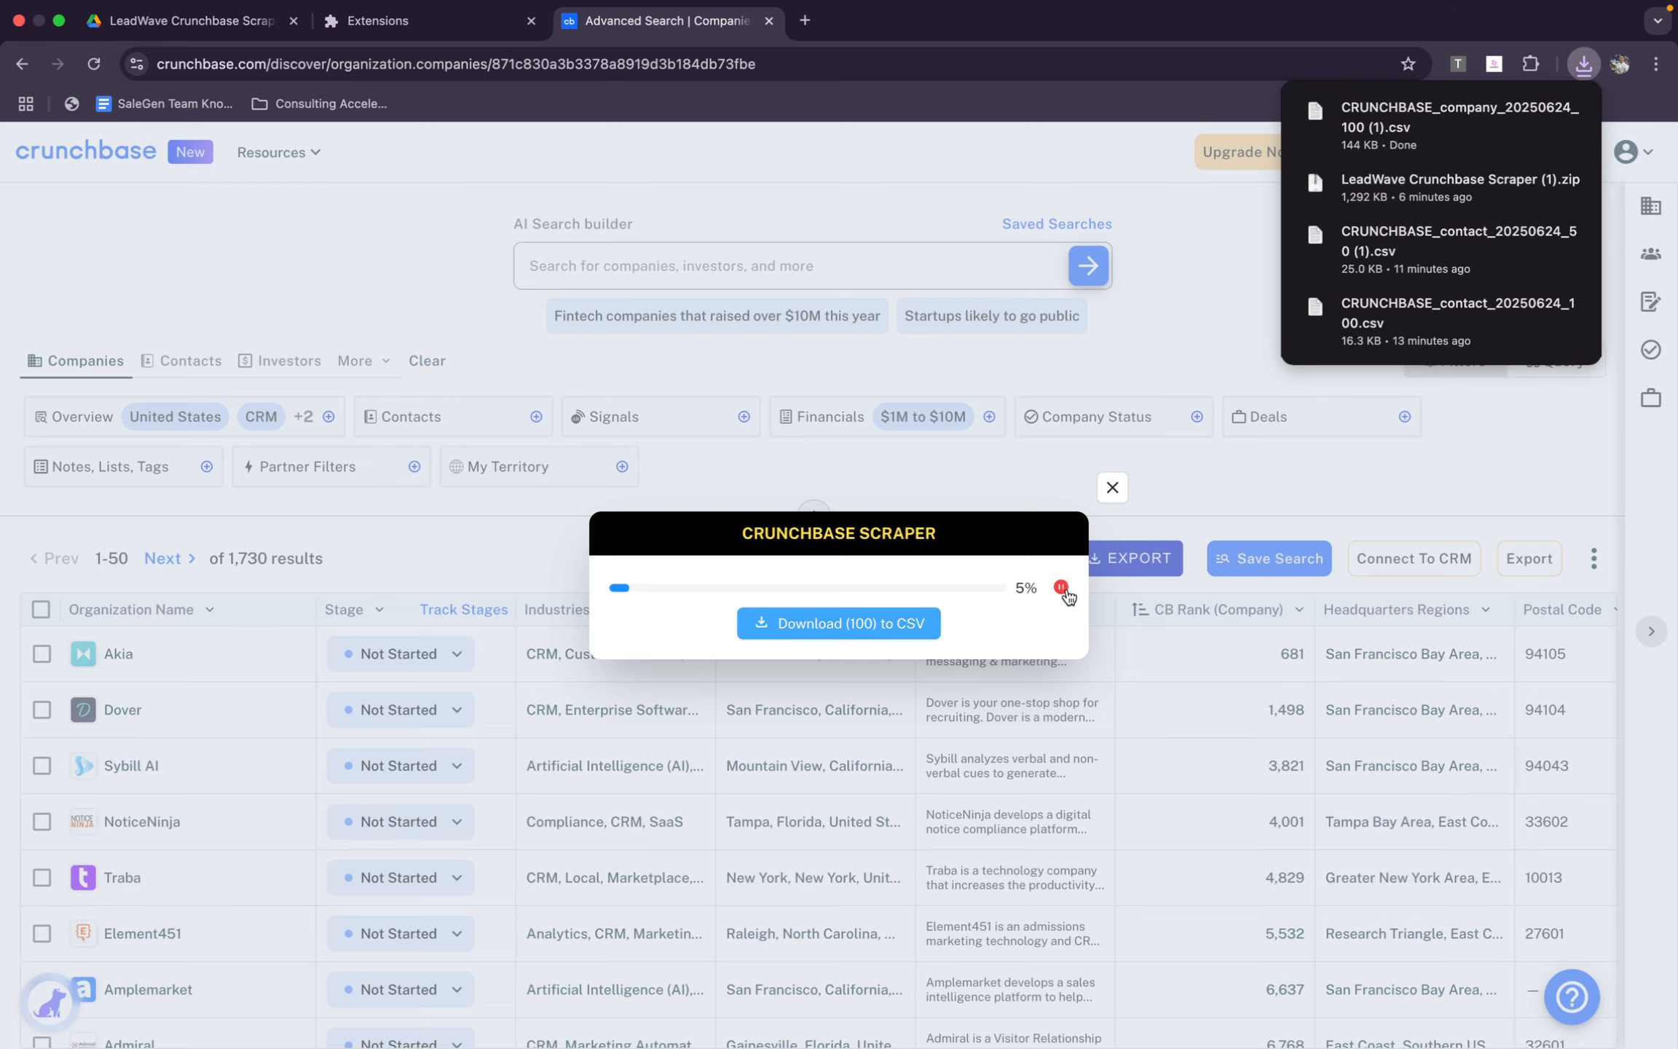
click(1060, 586)
Create a new Google Sheets spreadsheet and upload CRUNCHBASE_company_20250624_100 (1).csv from the Downloads folder into it
click(804, 20)
text(shee)
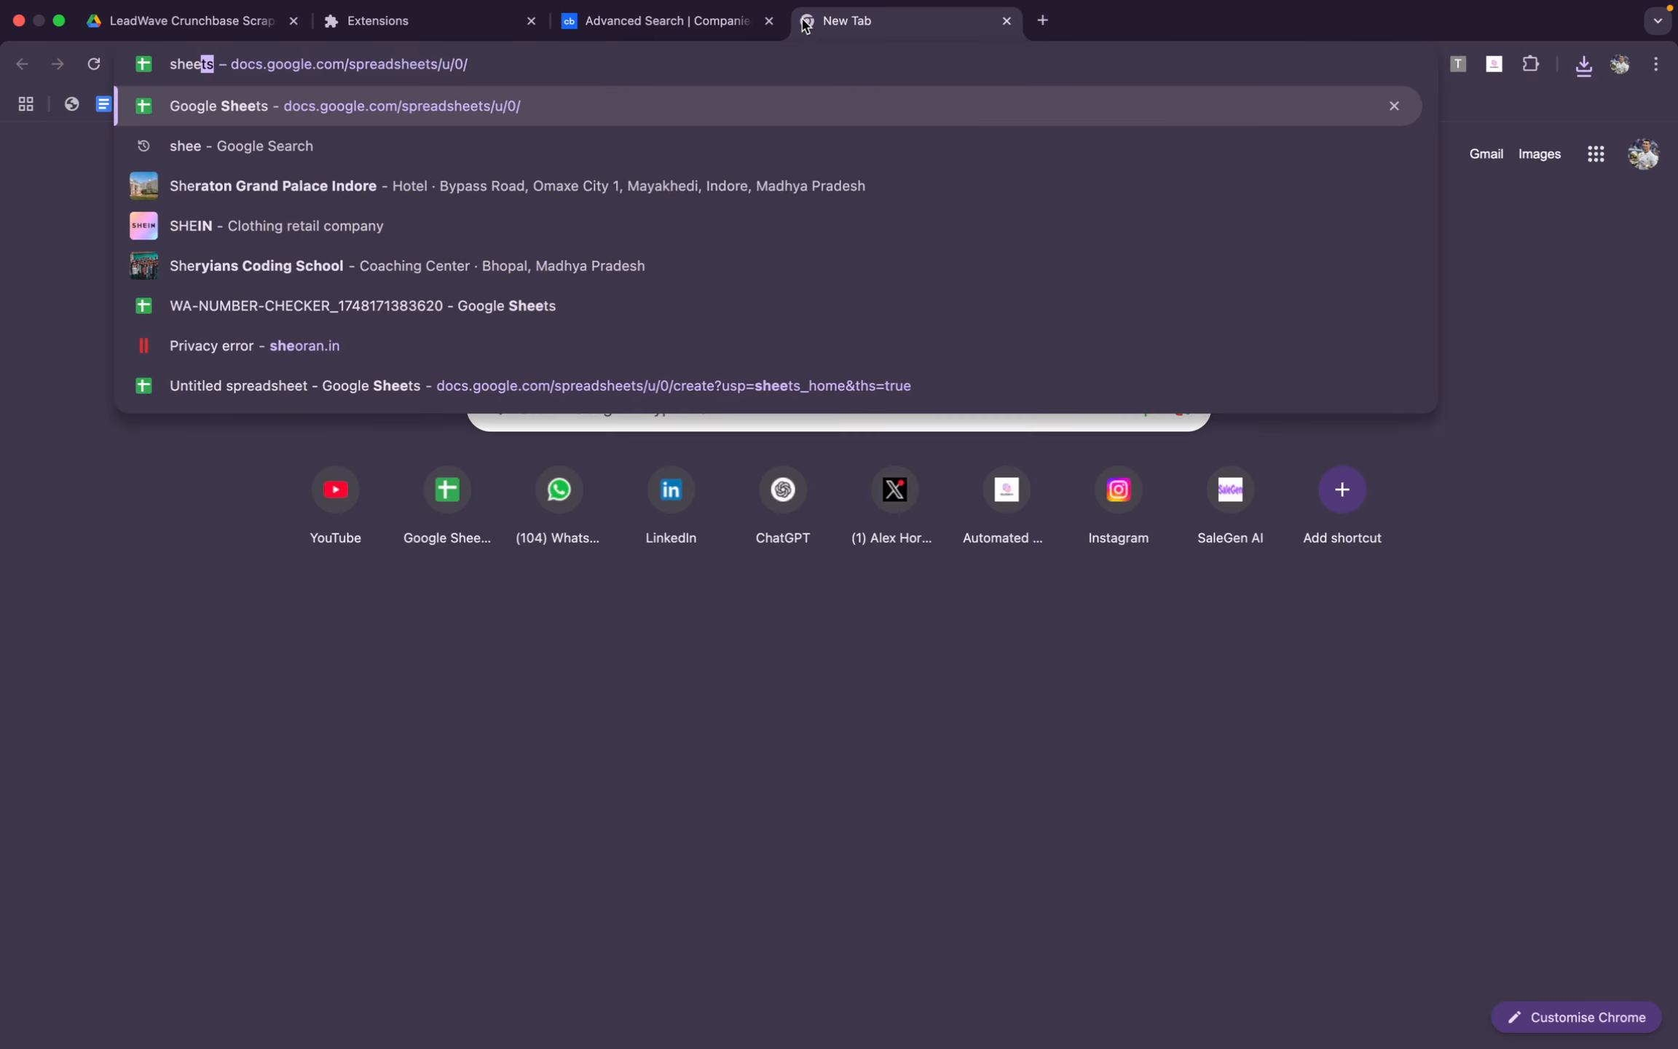
key(Return)
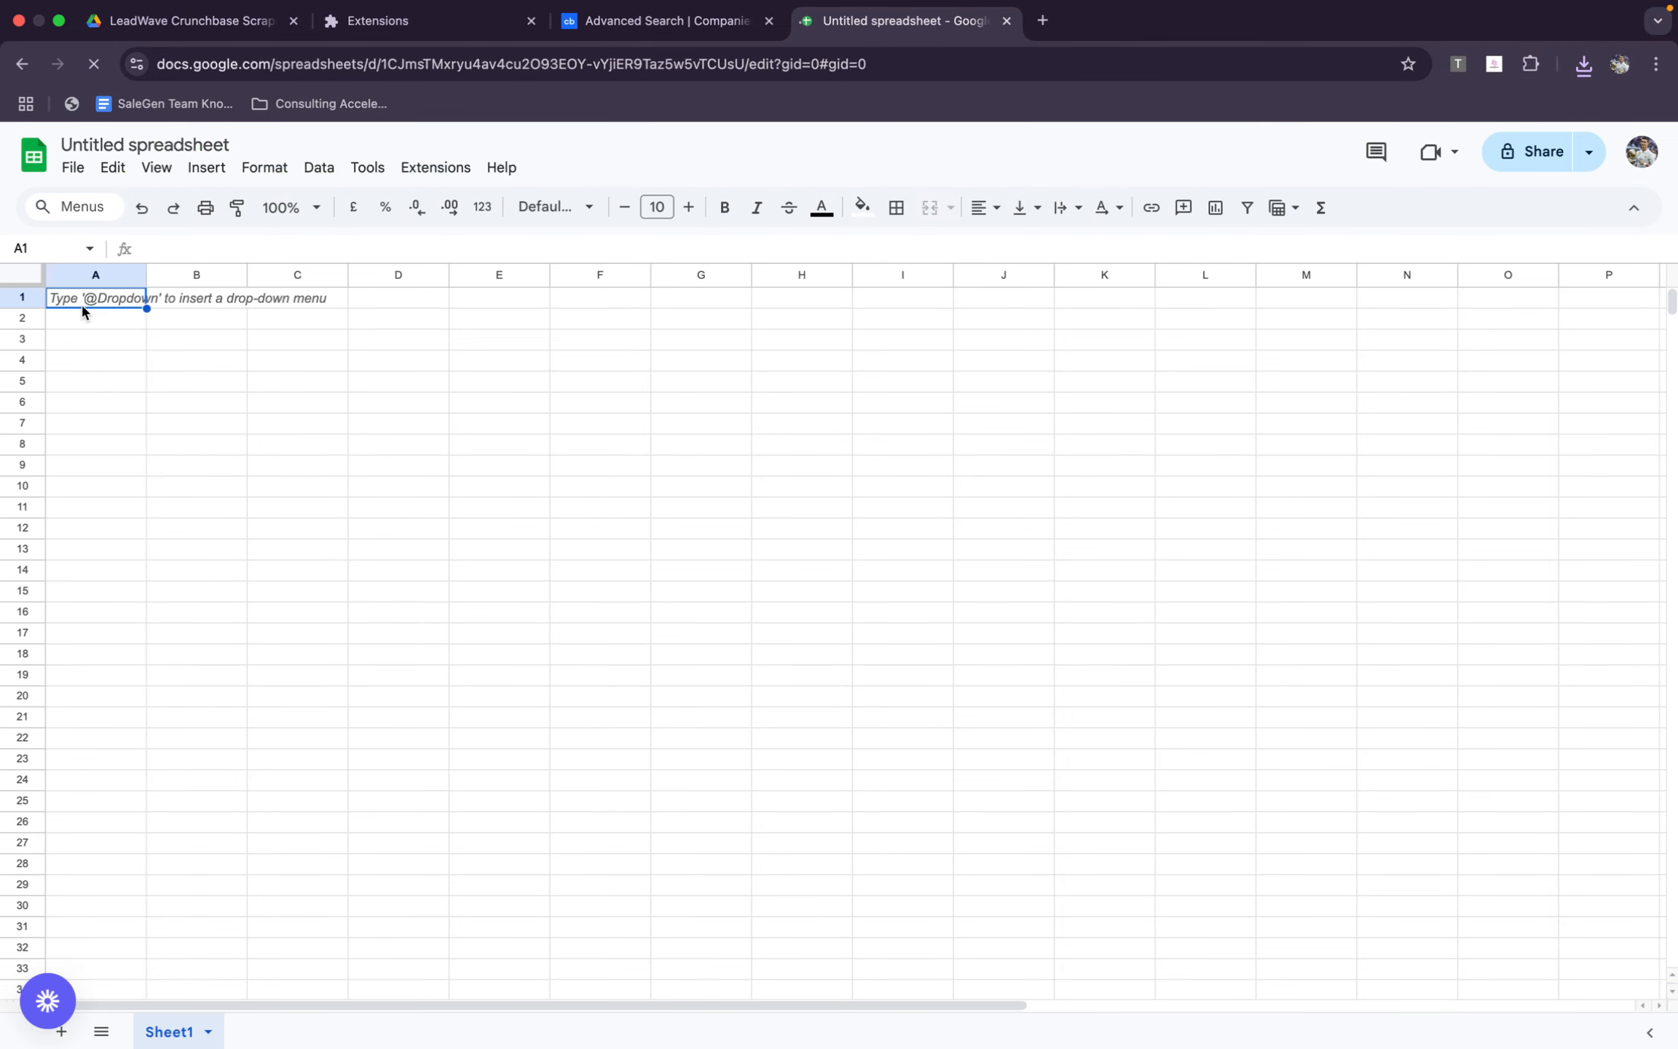
key(super+o)
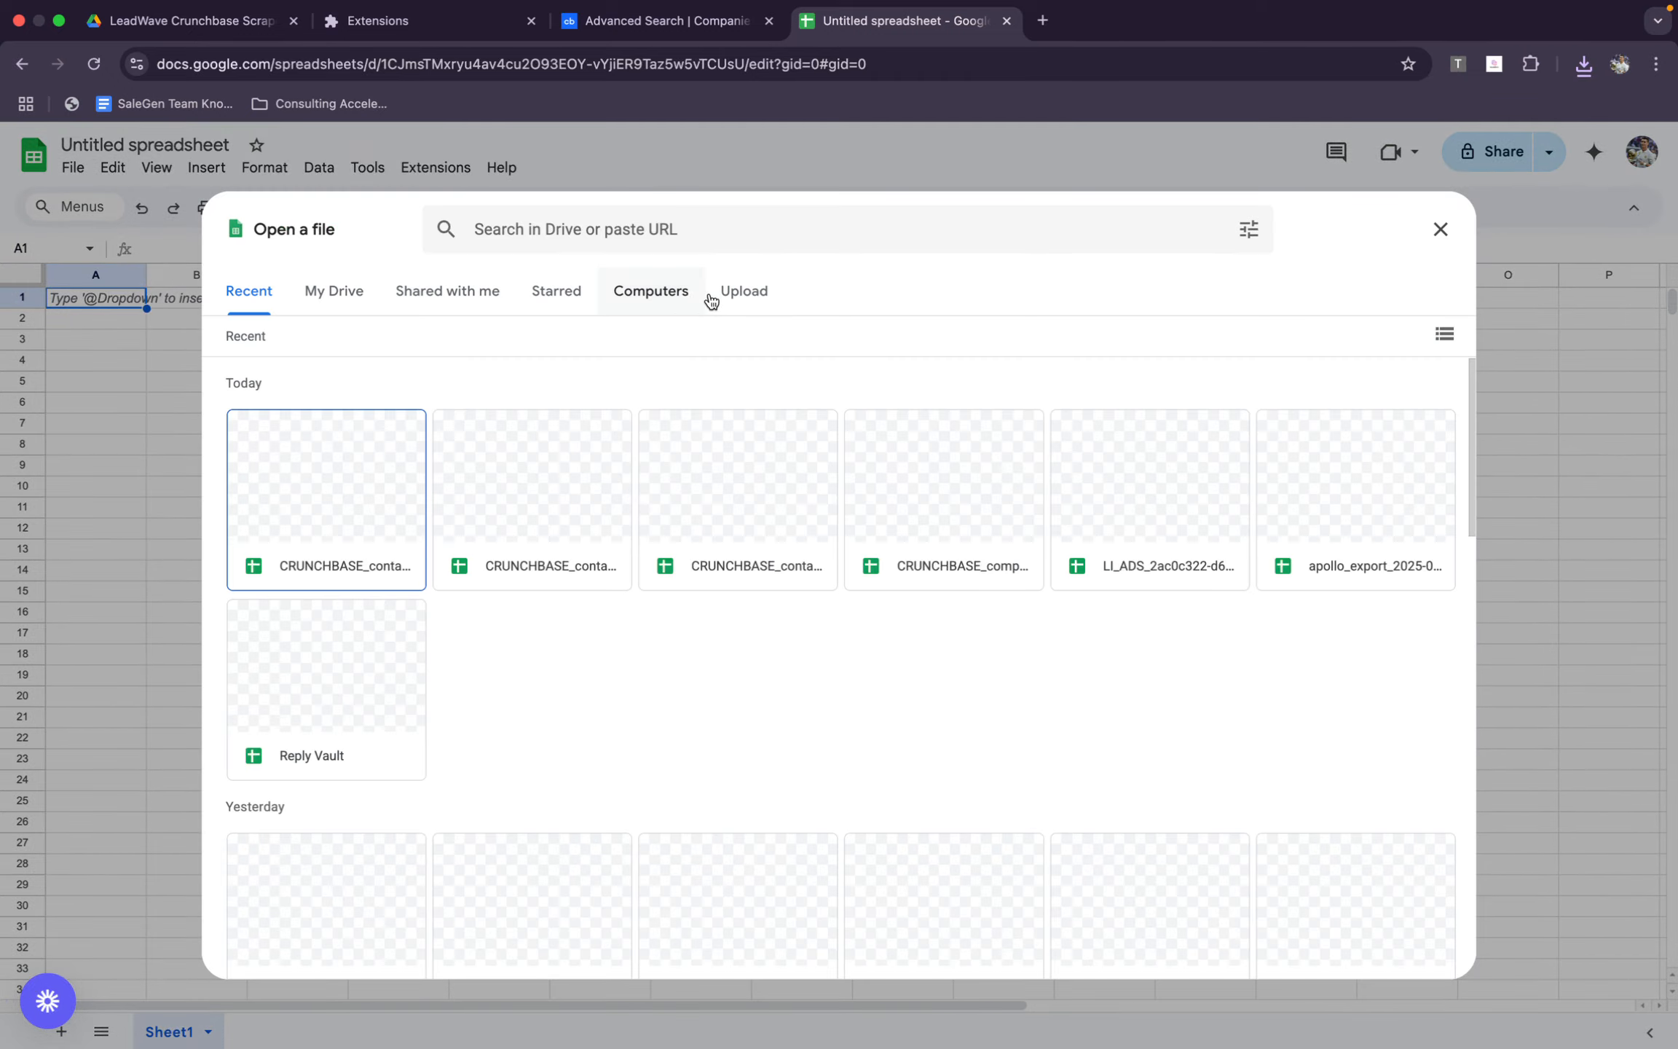
click(735, 293)
click(830, 716)
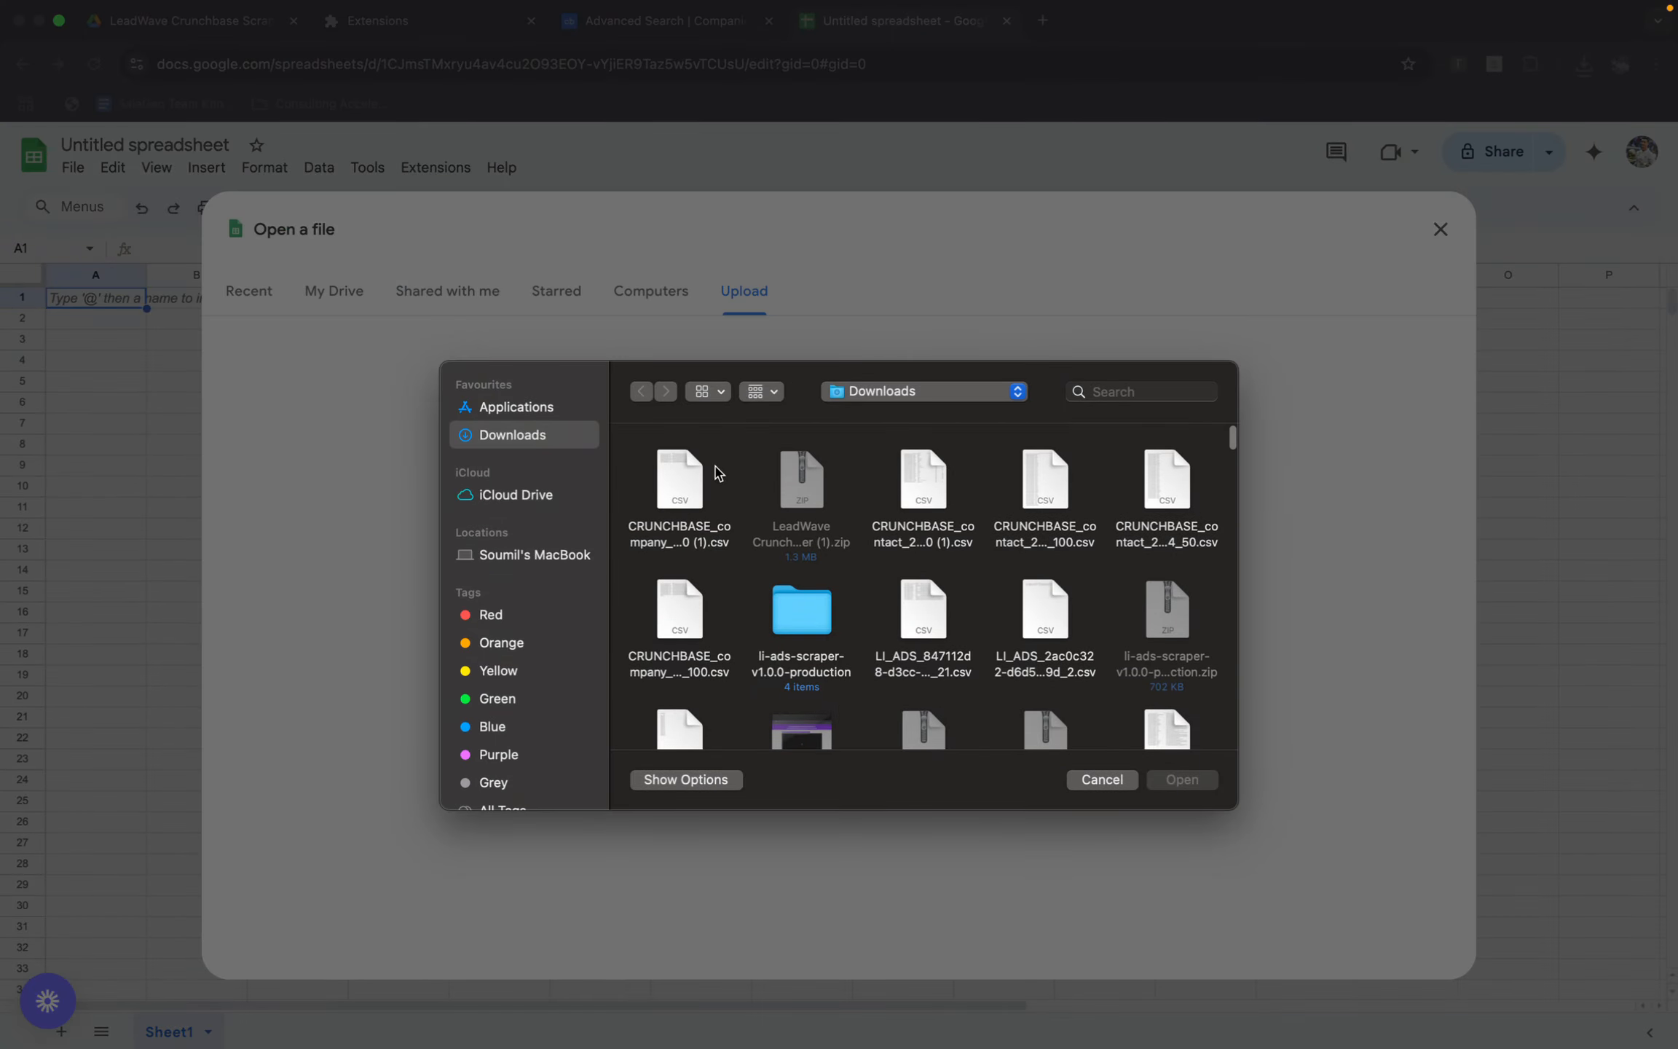
click(685, 465)
double_click(690, 491)
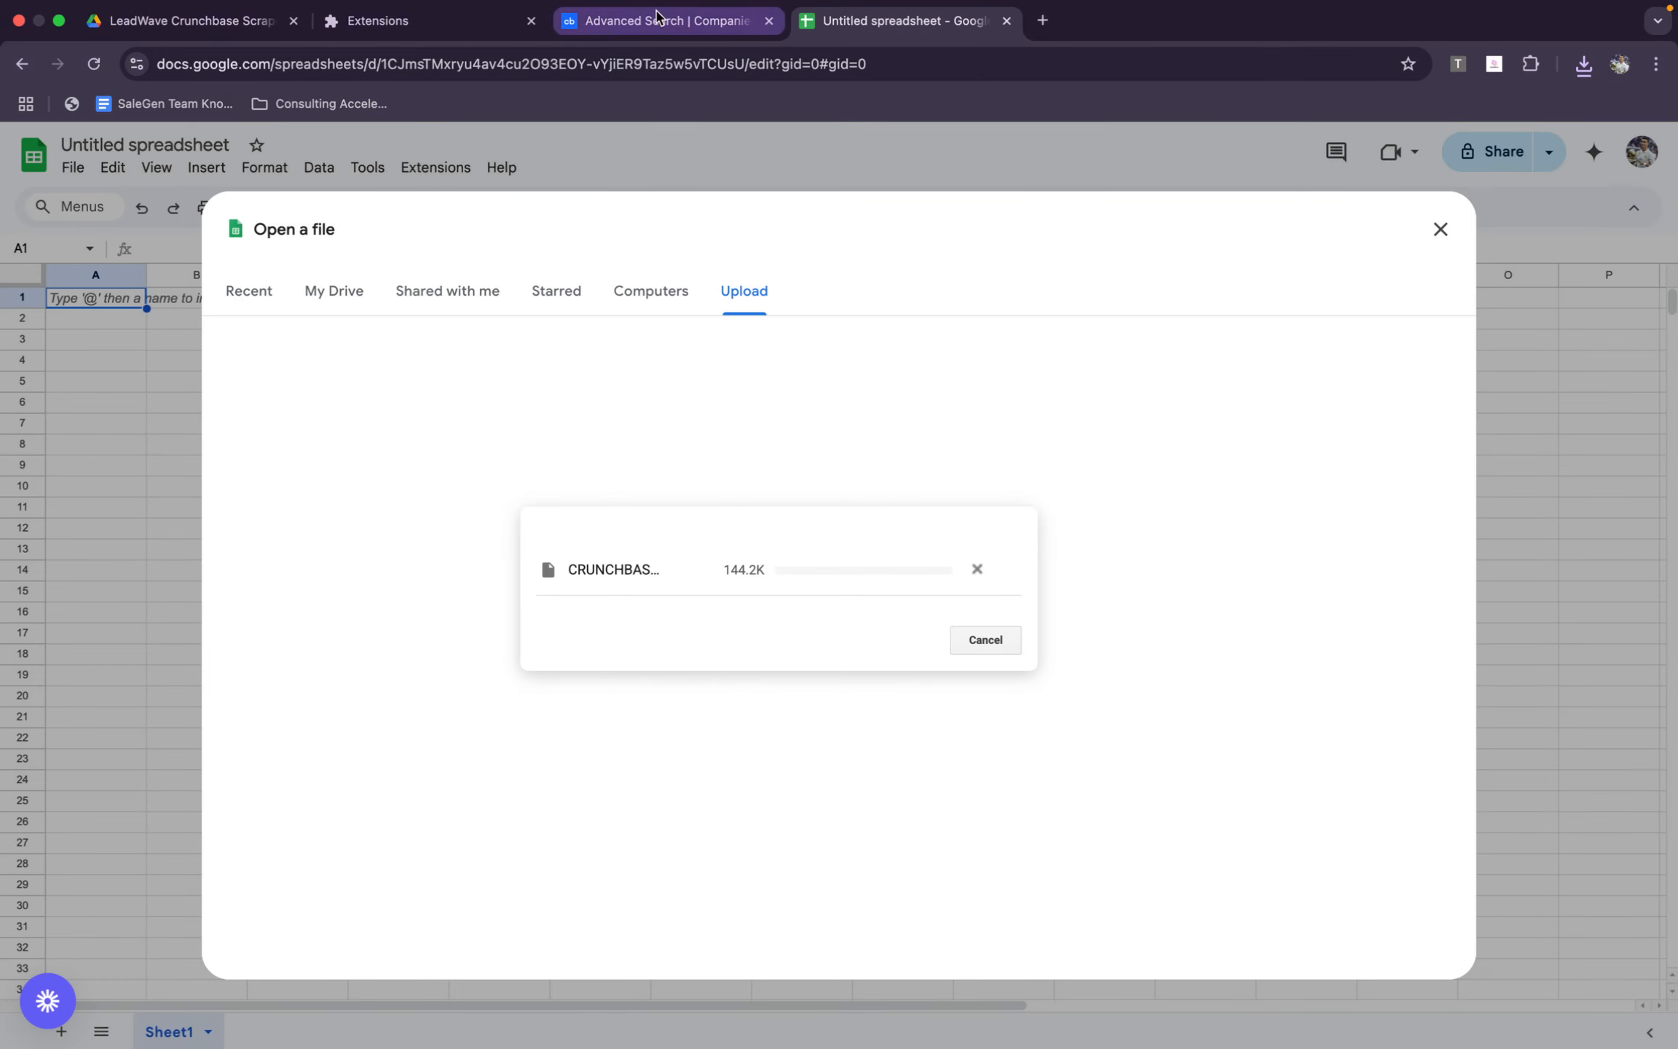
Open leadwave.sale-gen.com in a new browser tab and return to the uploaded company spreadsheet
click(1041, 20)
text(lead)
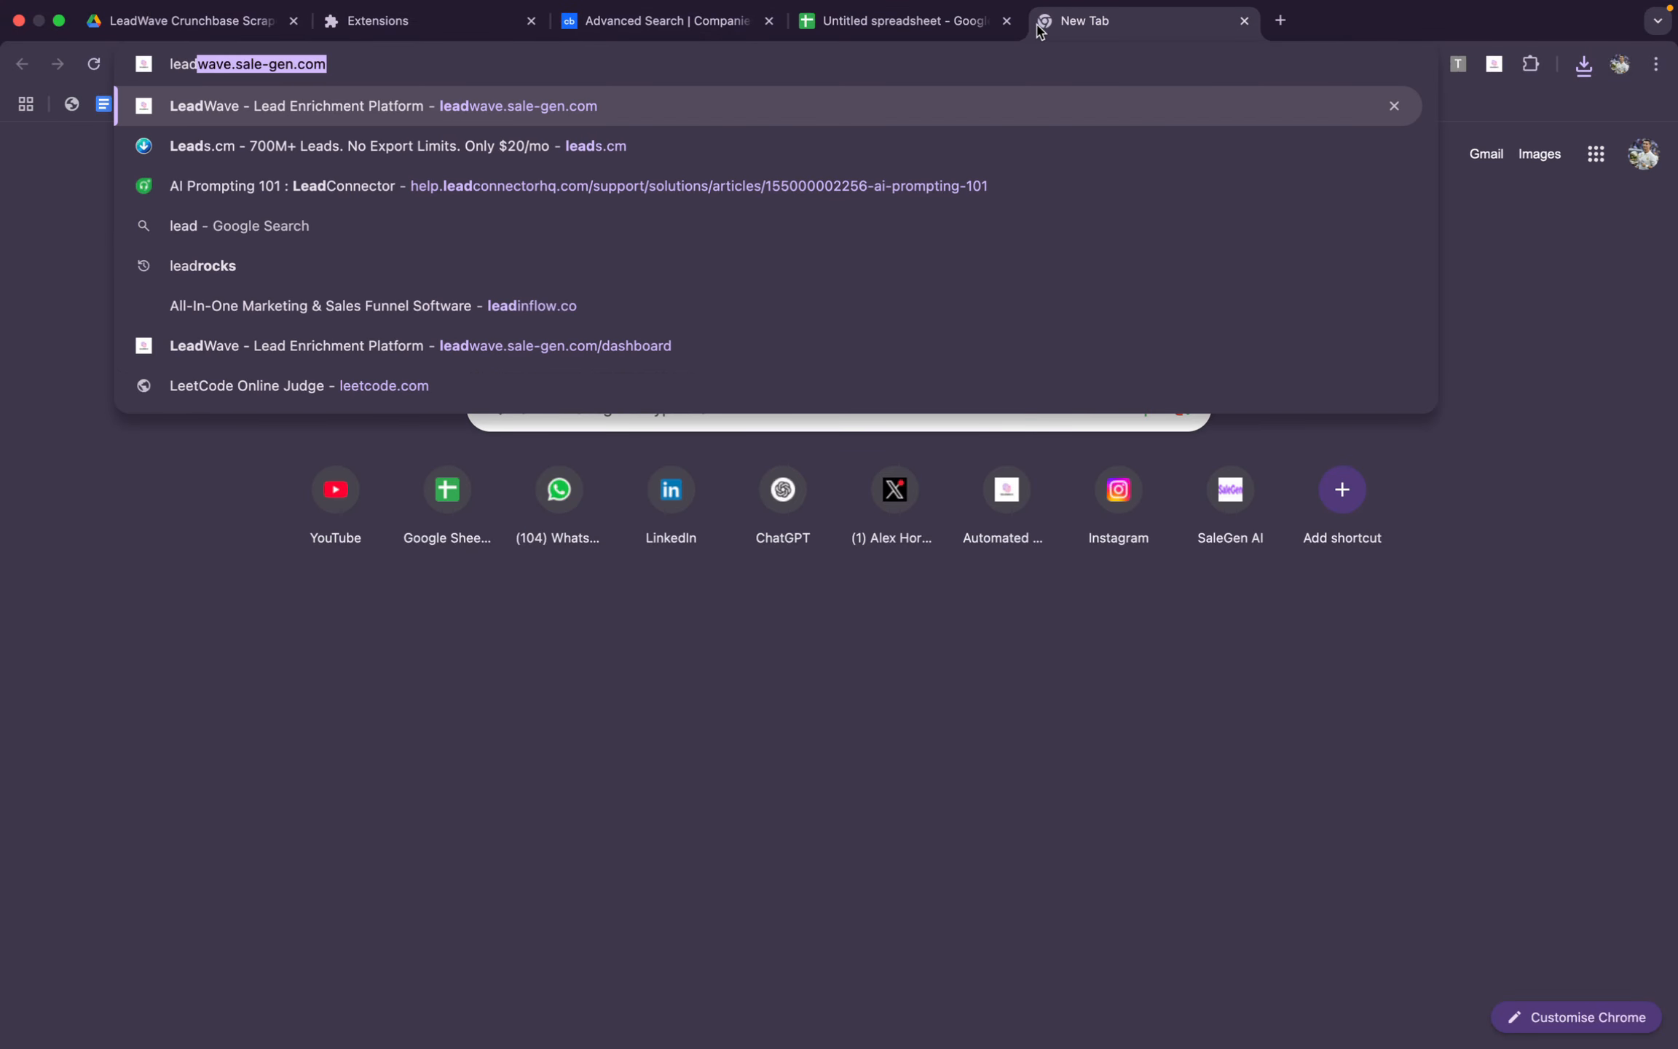
key(Return)
click(900, 22)
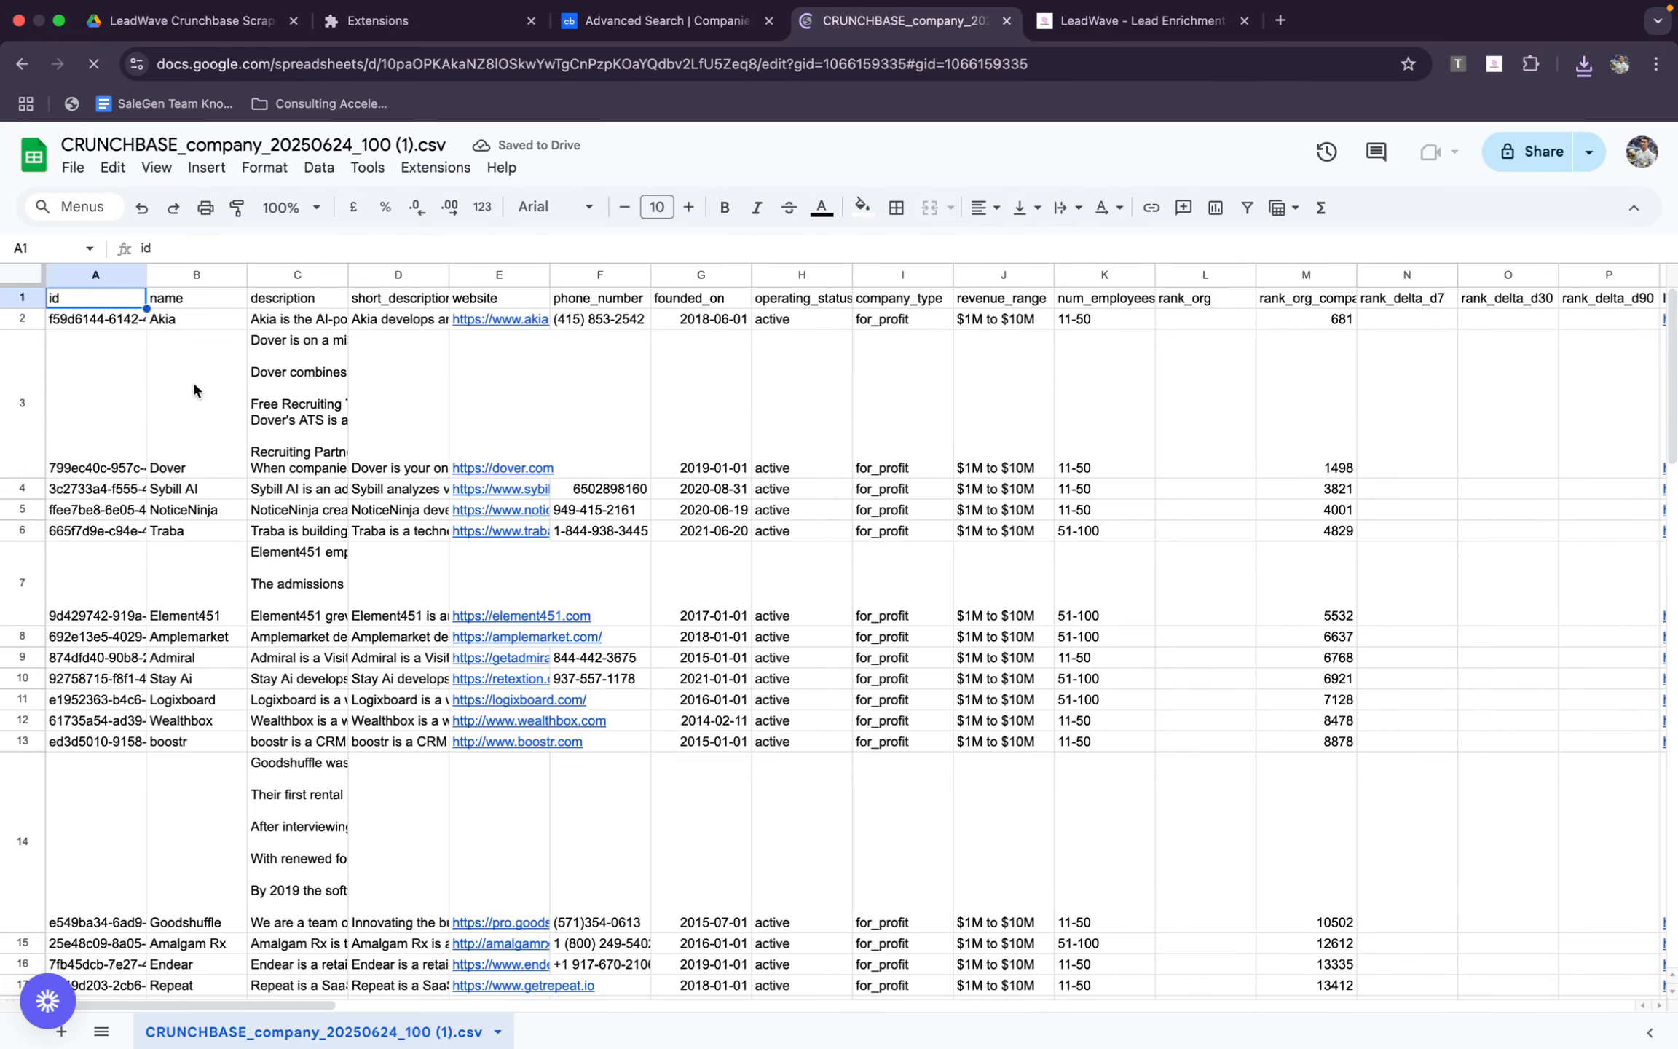
Examine the exported company columns, from description, website and phone number through social links, funding and investors
click(300, 364)
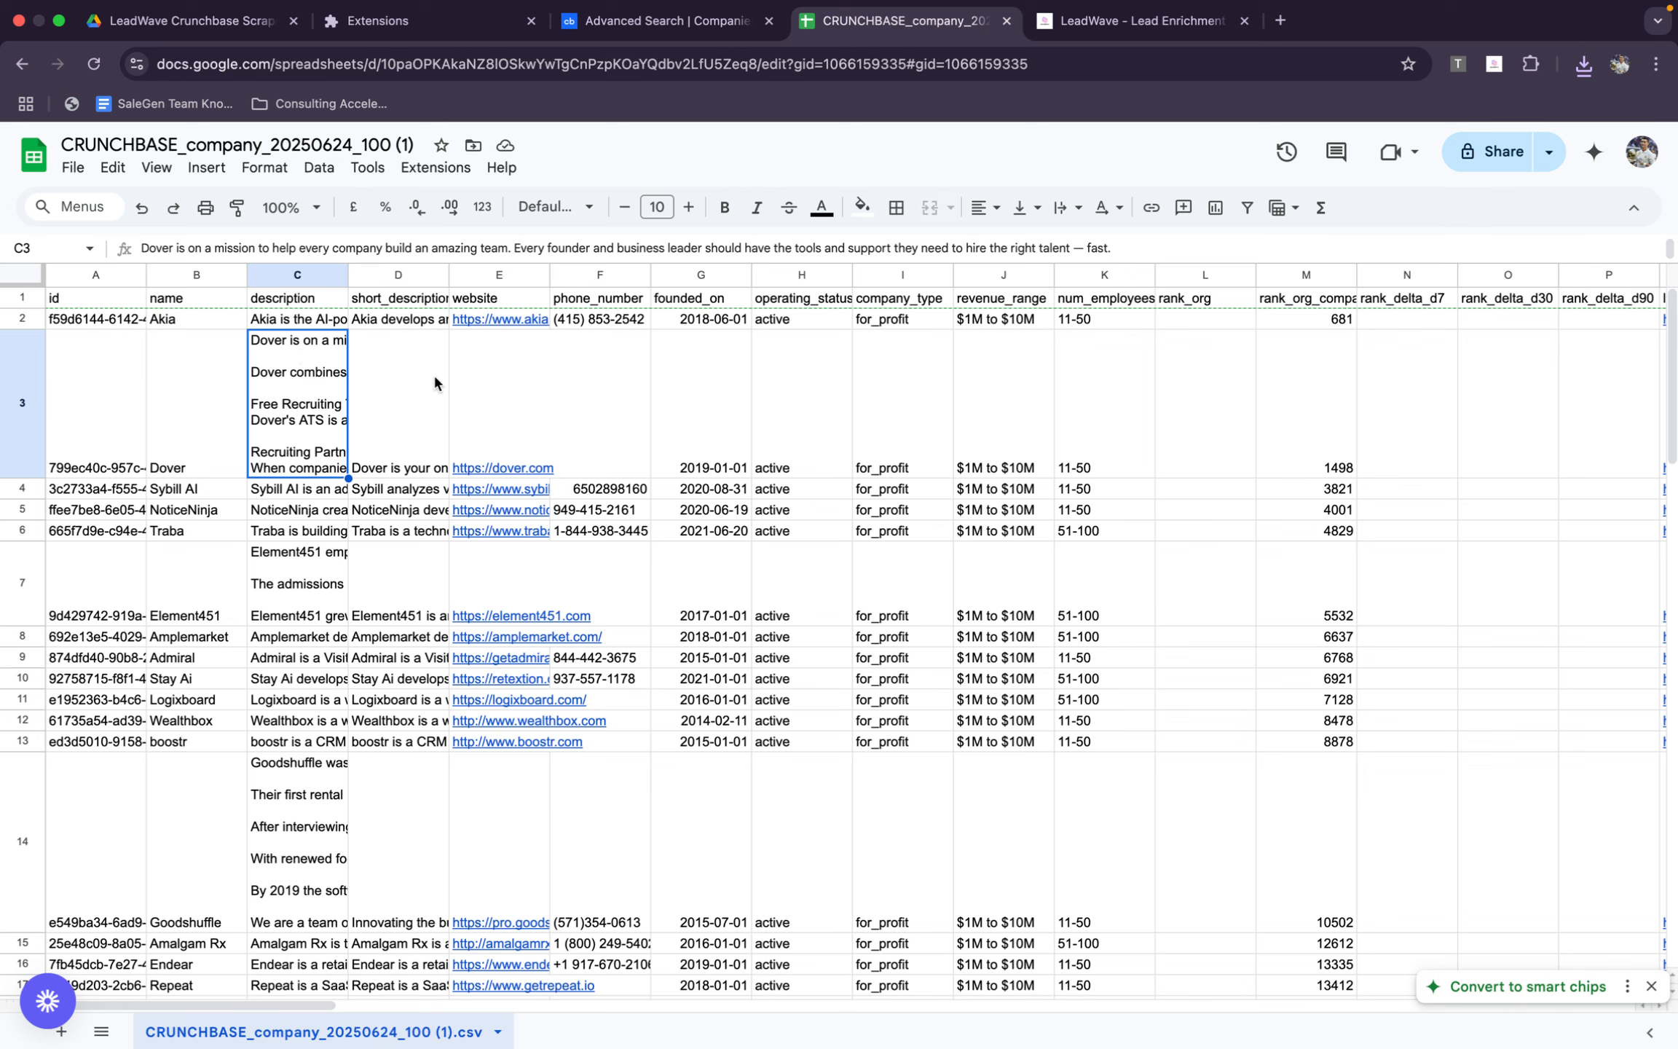
click(497, 357)
click(621, 337)
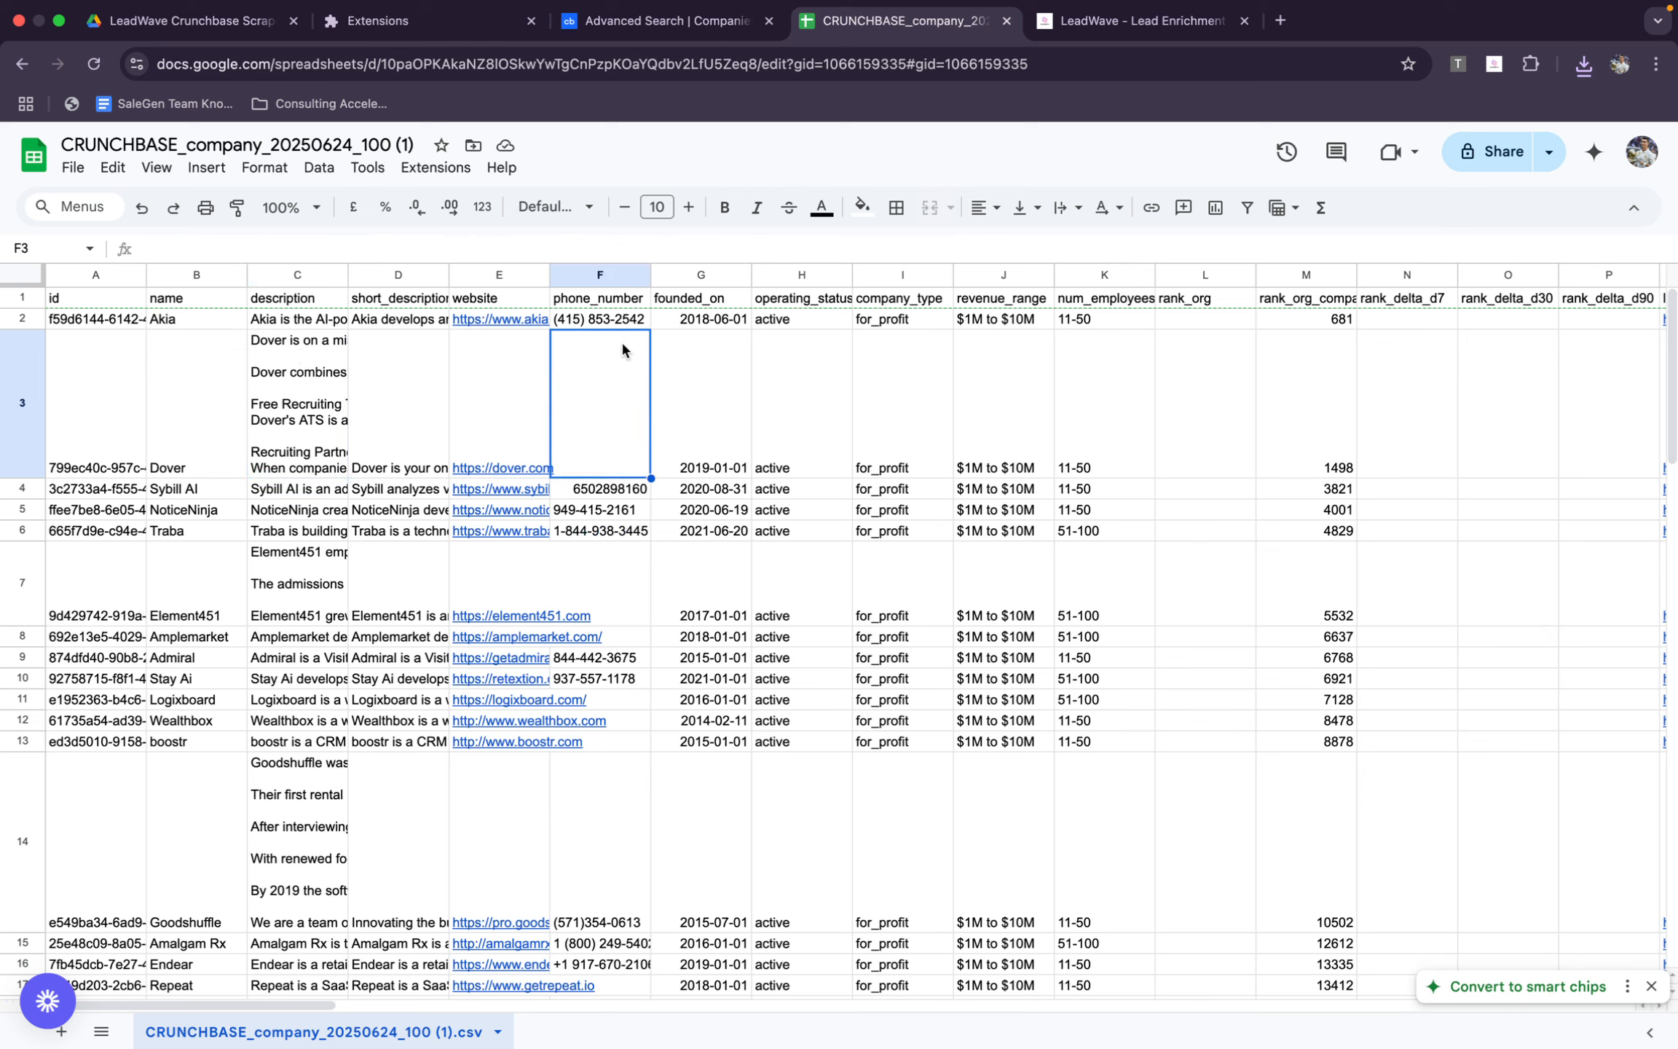
scroll(812, 394, right, 5)
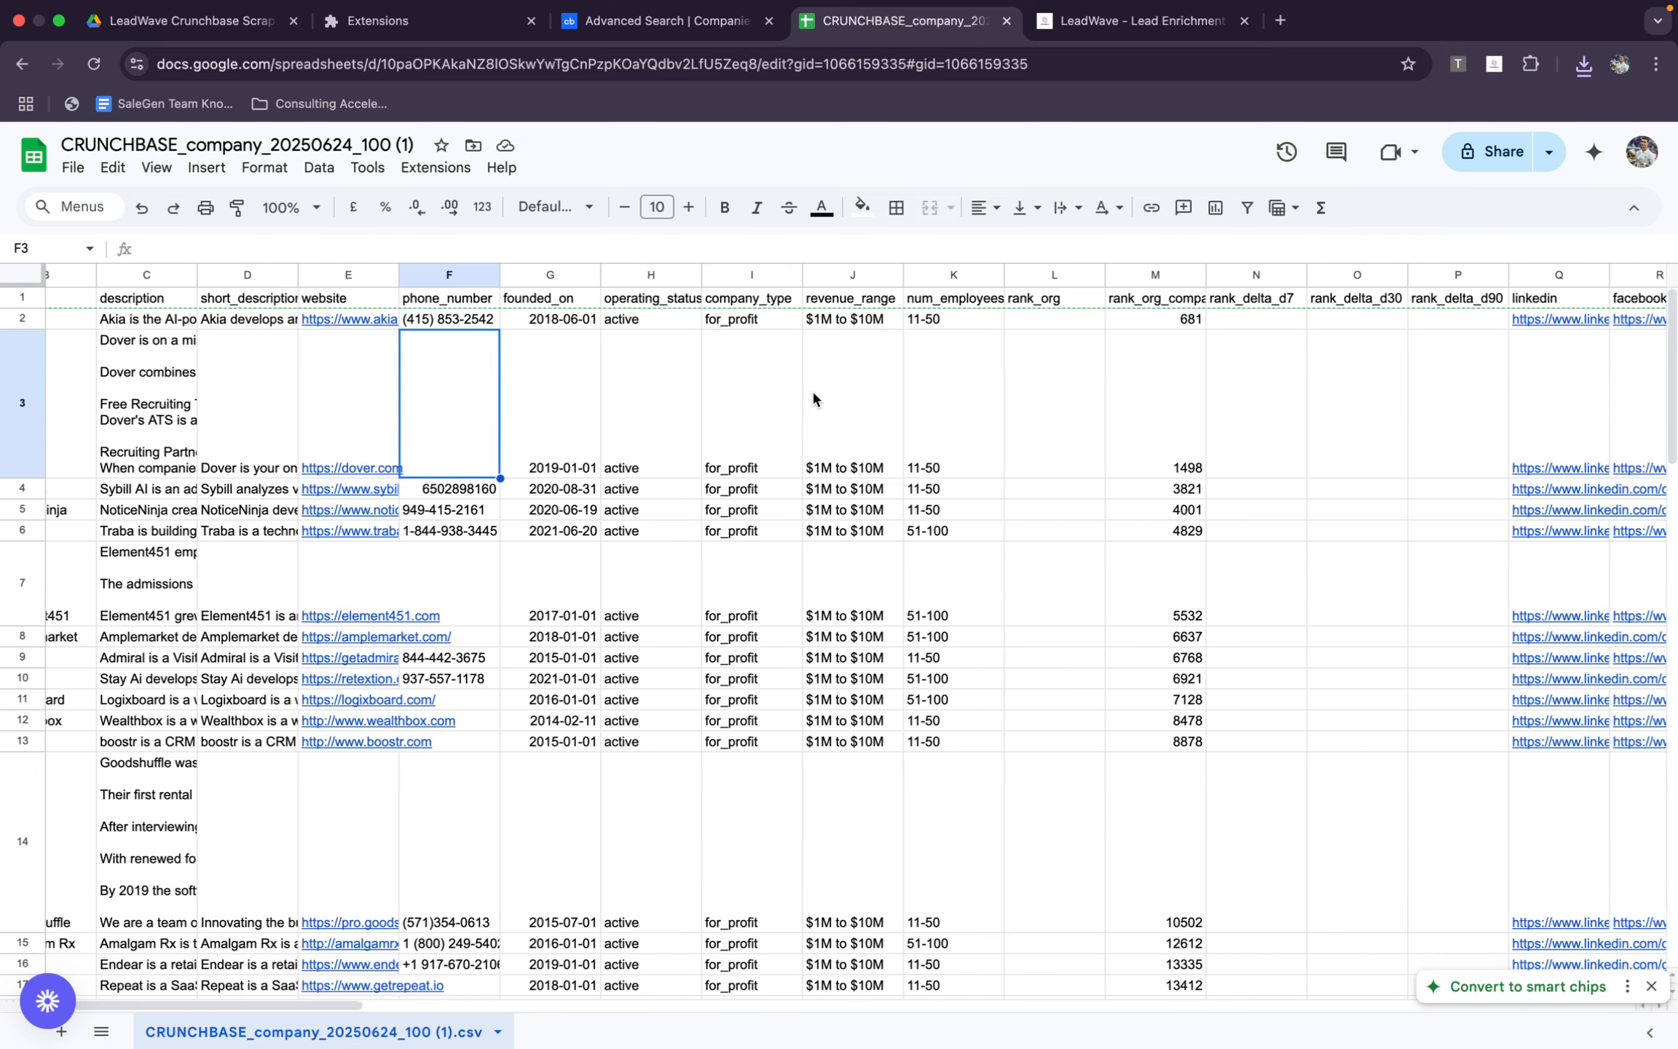
scroll(812, 399, right, 3)
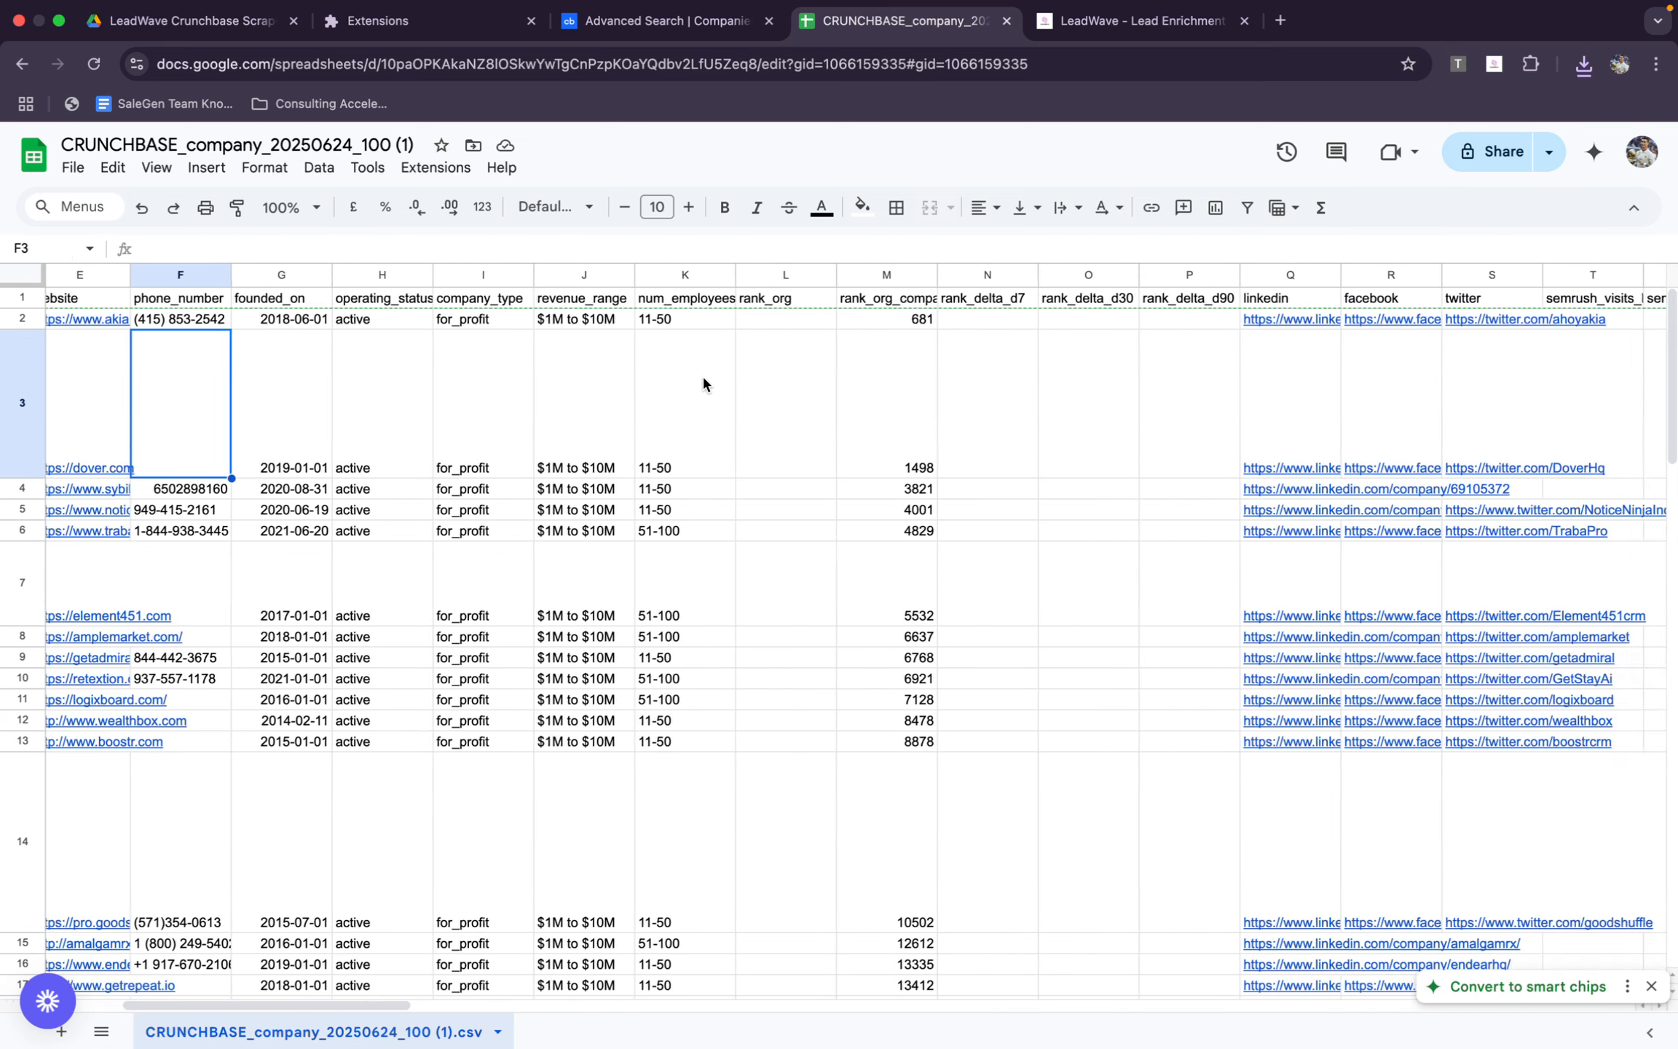
scroll(890, 382, right, 10)
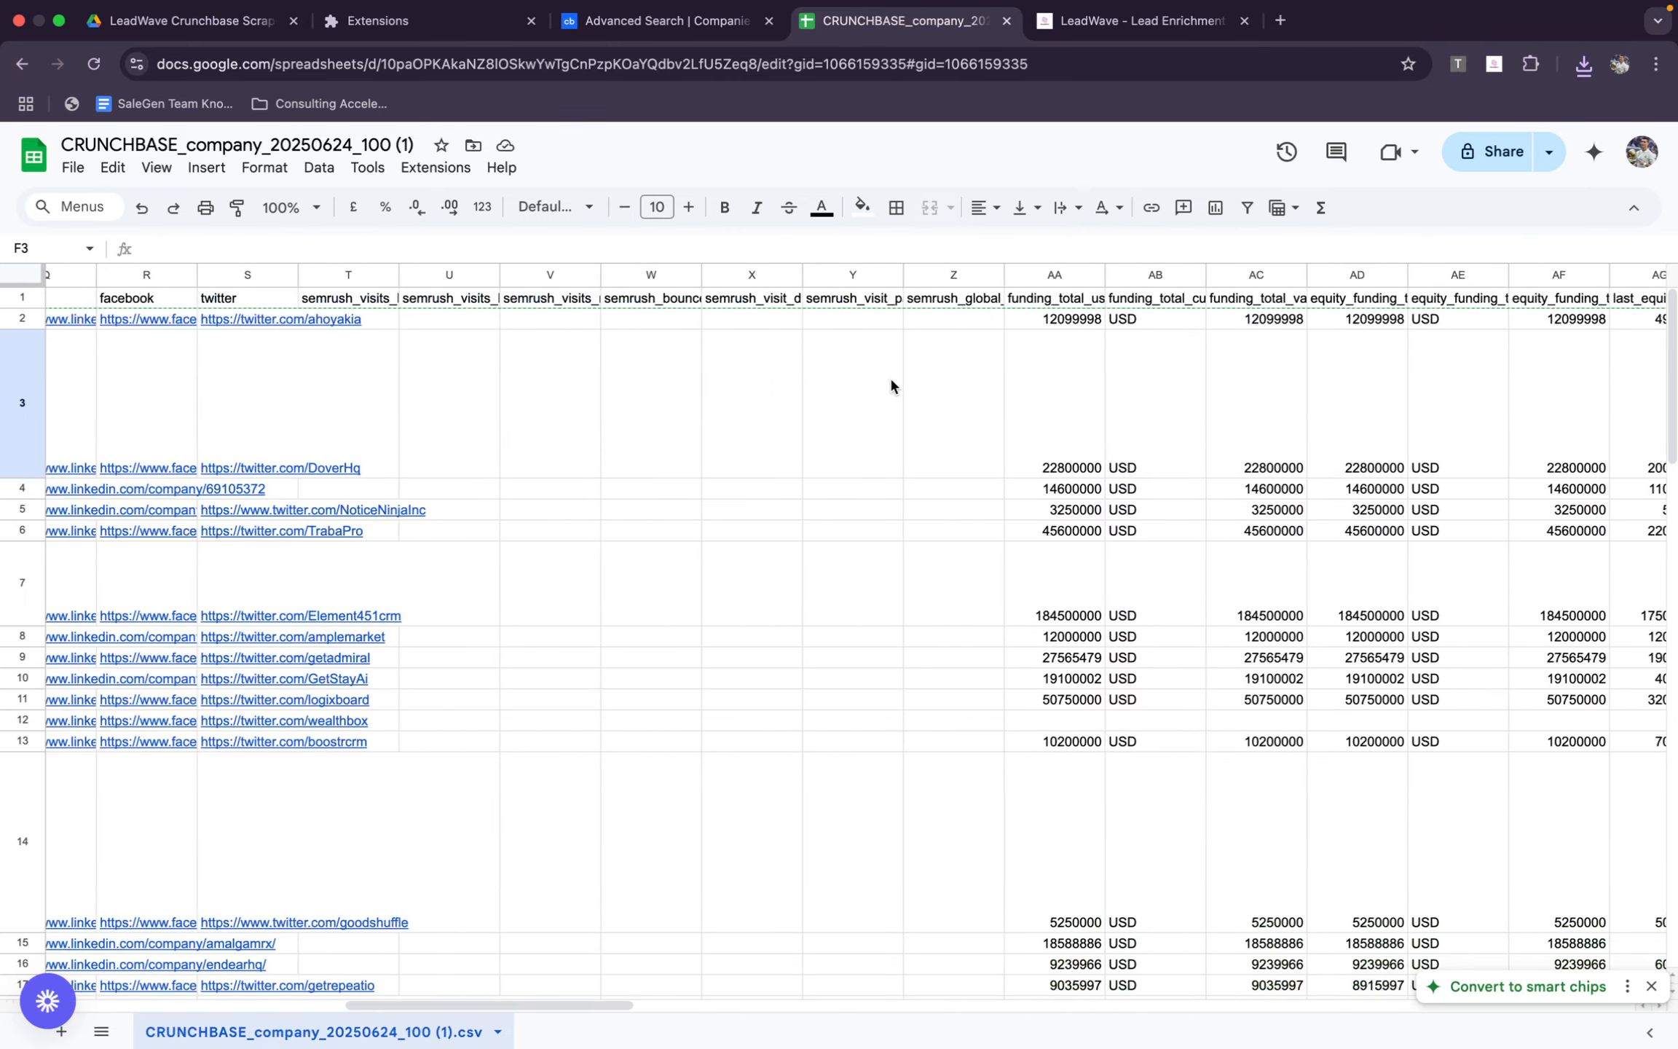
scroll(891, 386, right, 1)
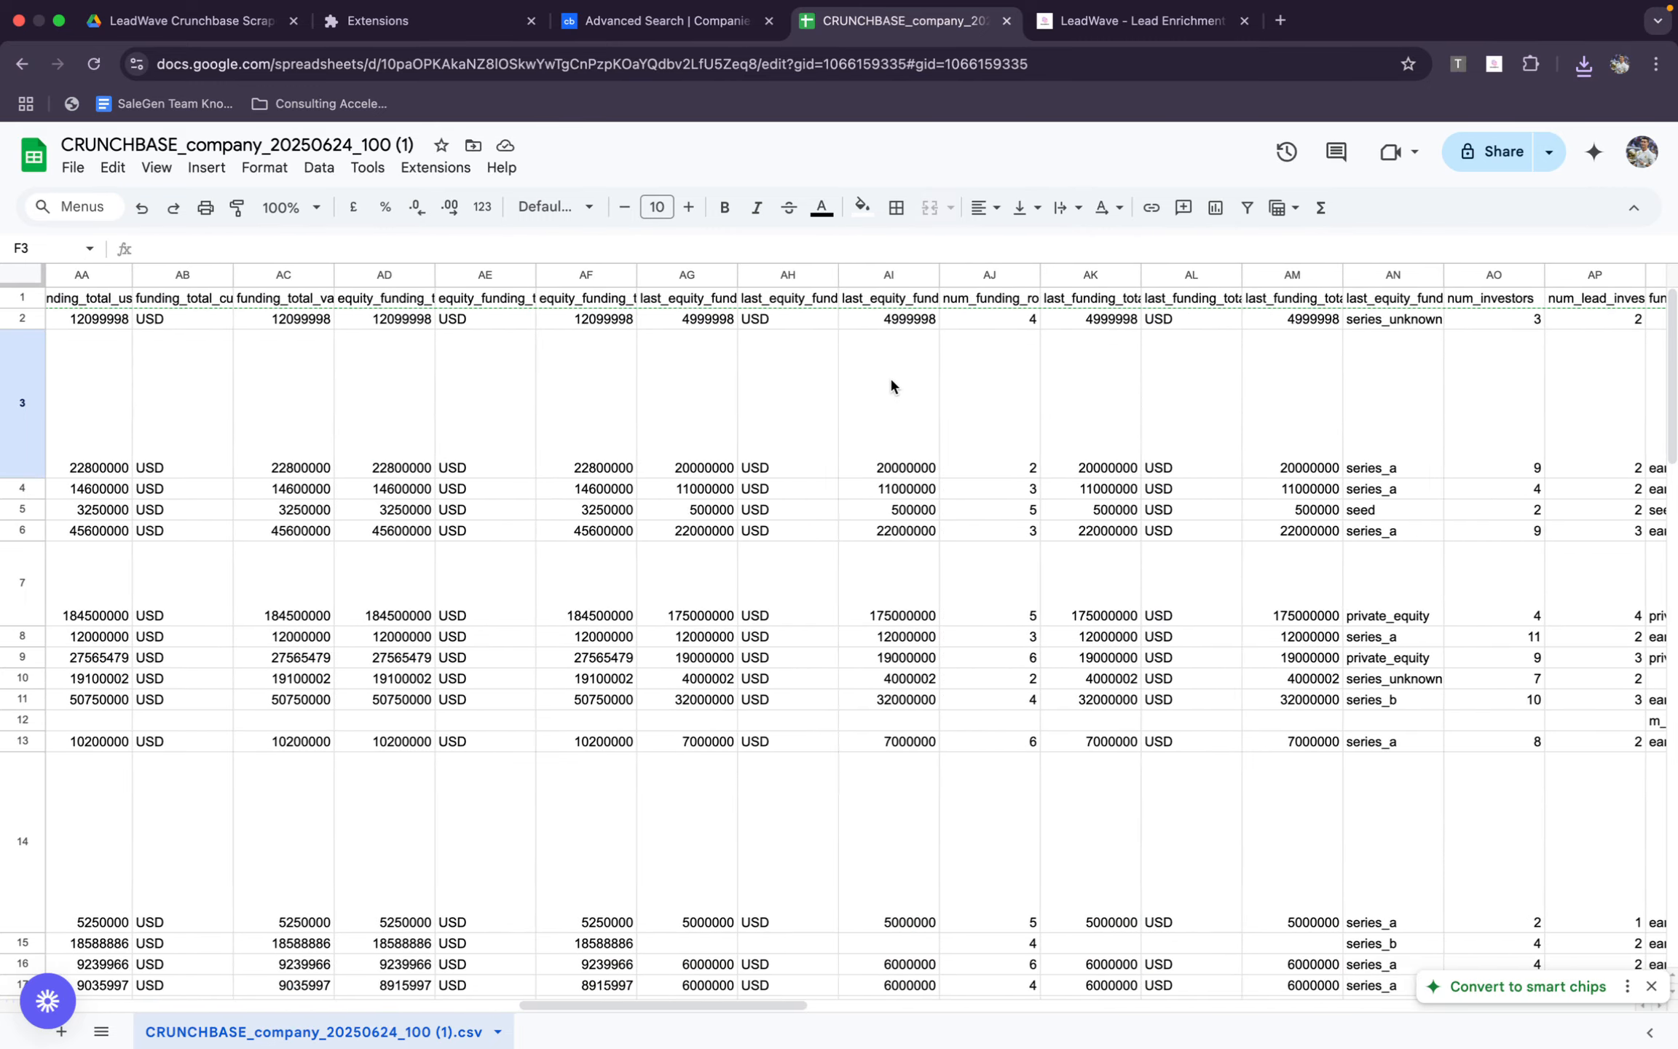
scroll(778, 366, right, 12)
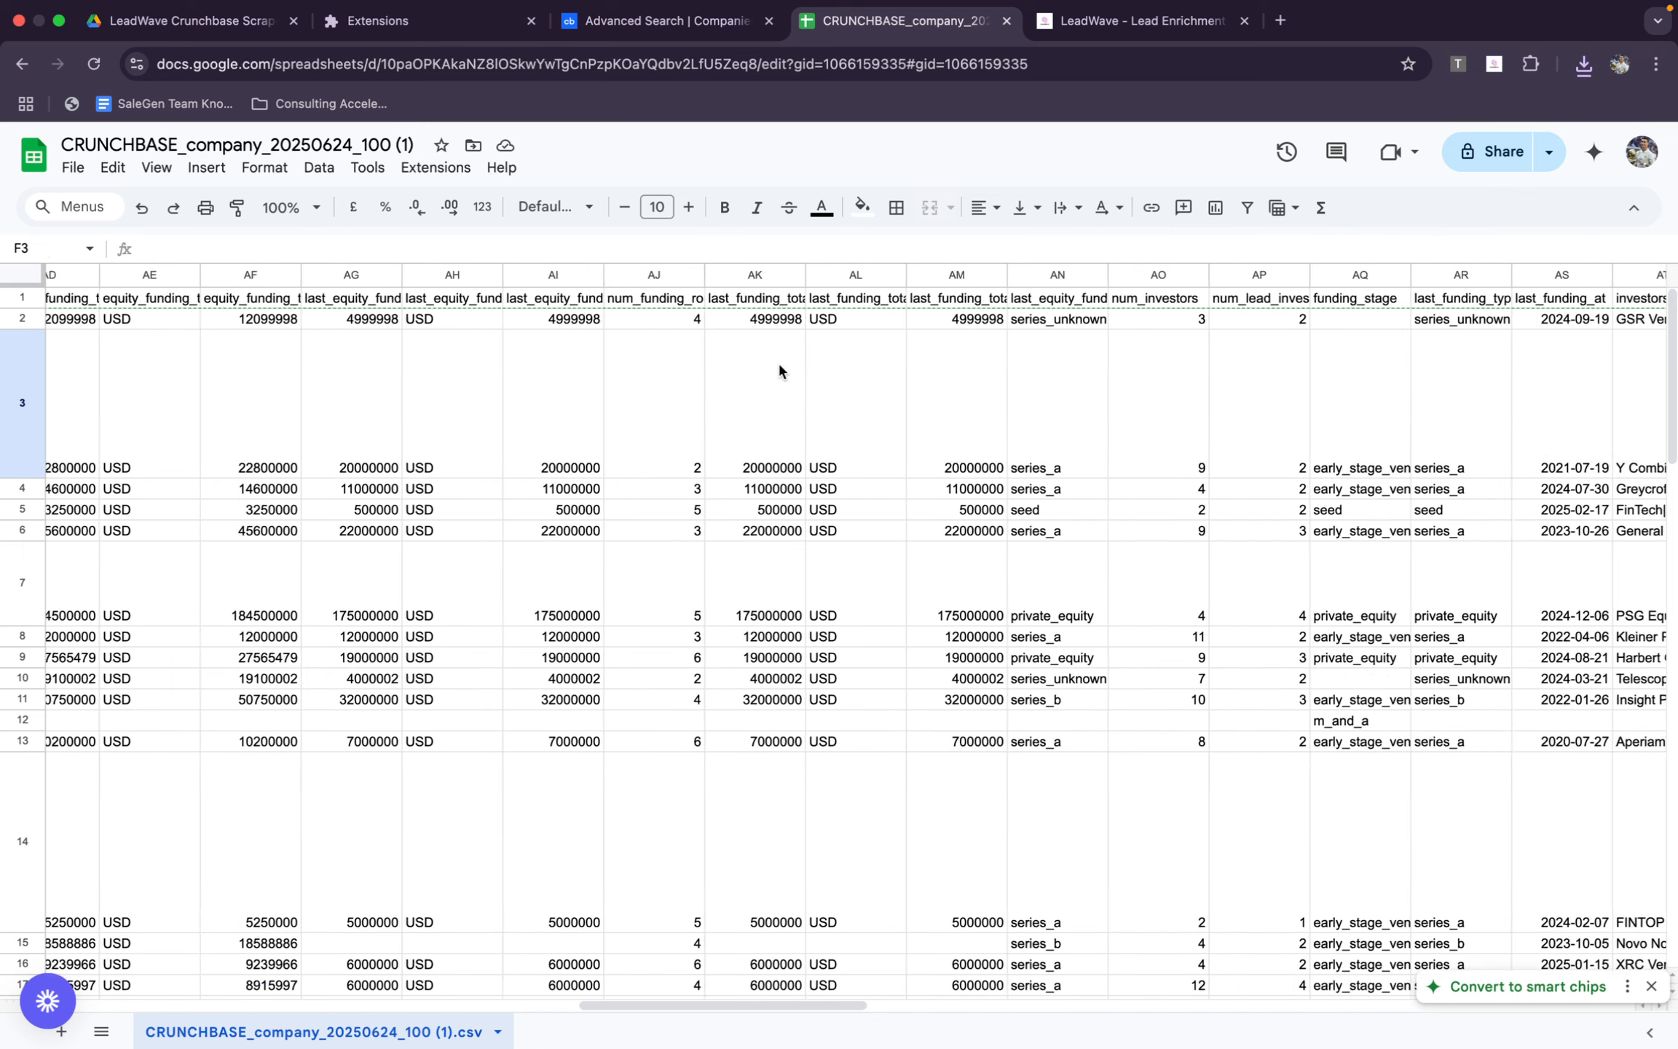
scroll(778, 372, right, 14)
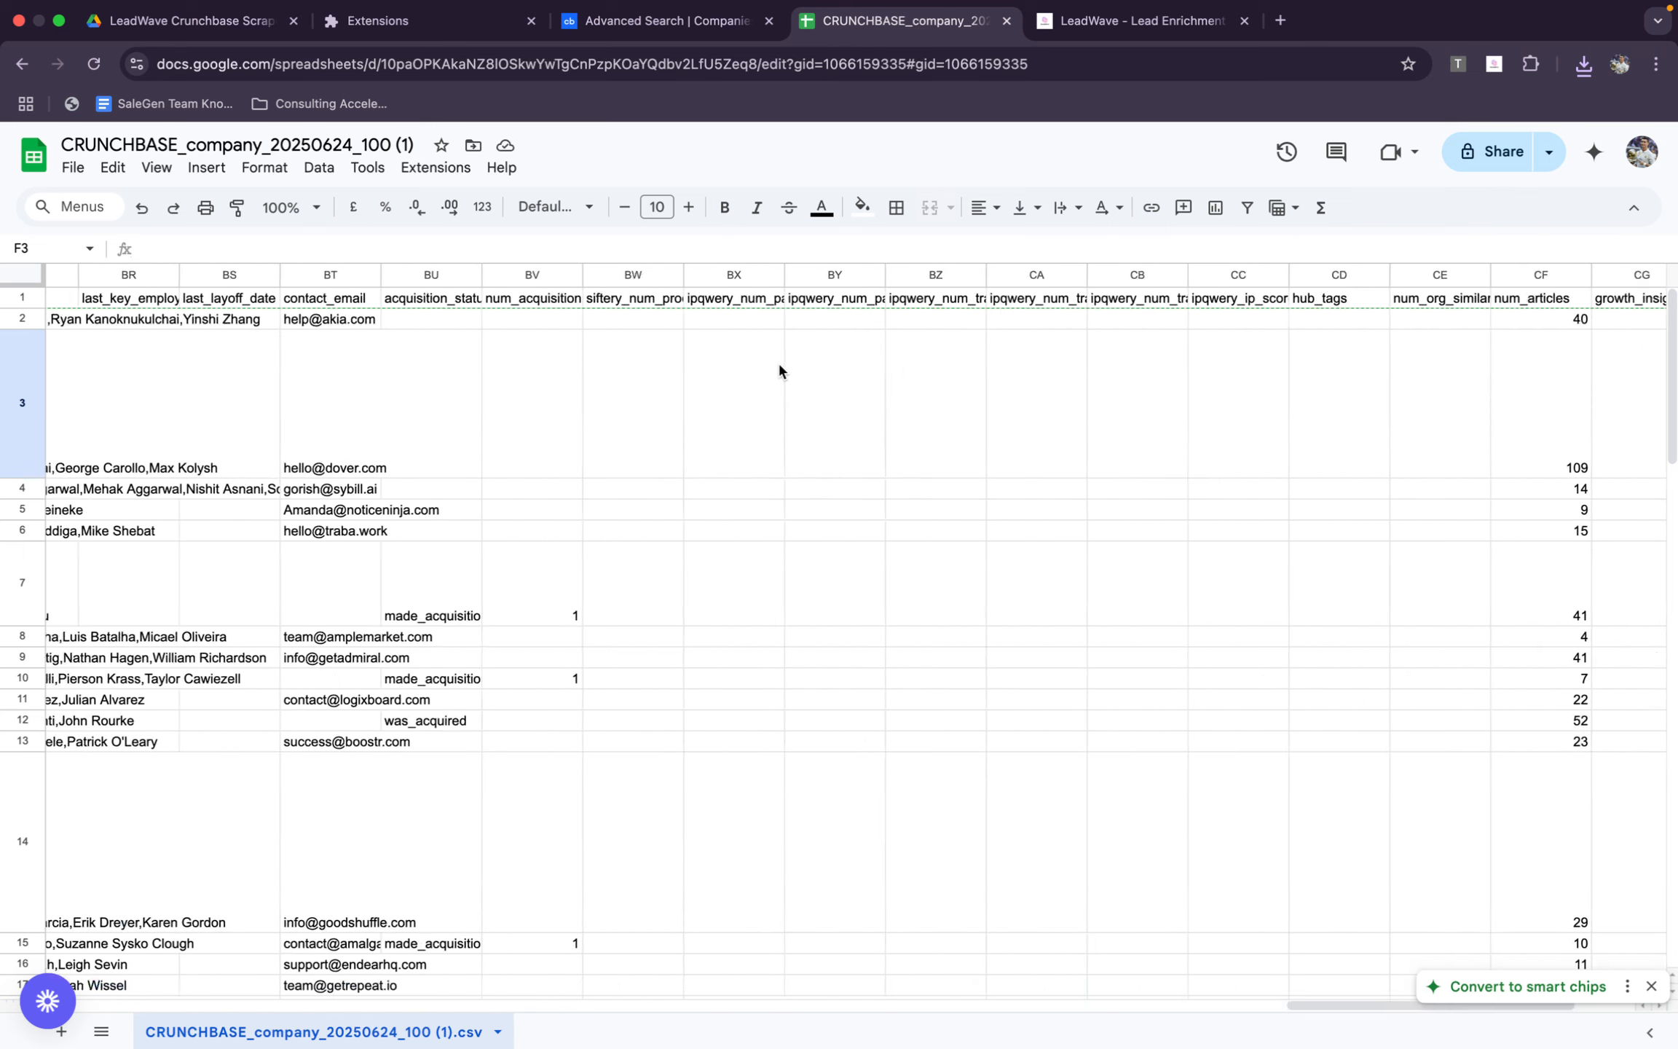
Compare the founders and contact_email columns, checking row 5 and further companies, and review the neighbouring location and acquisition columns
scroll(760, 372, left, 1)
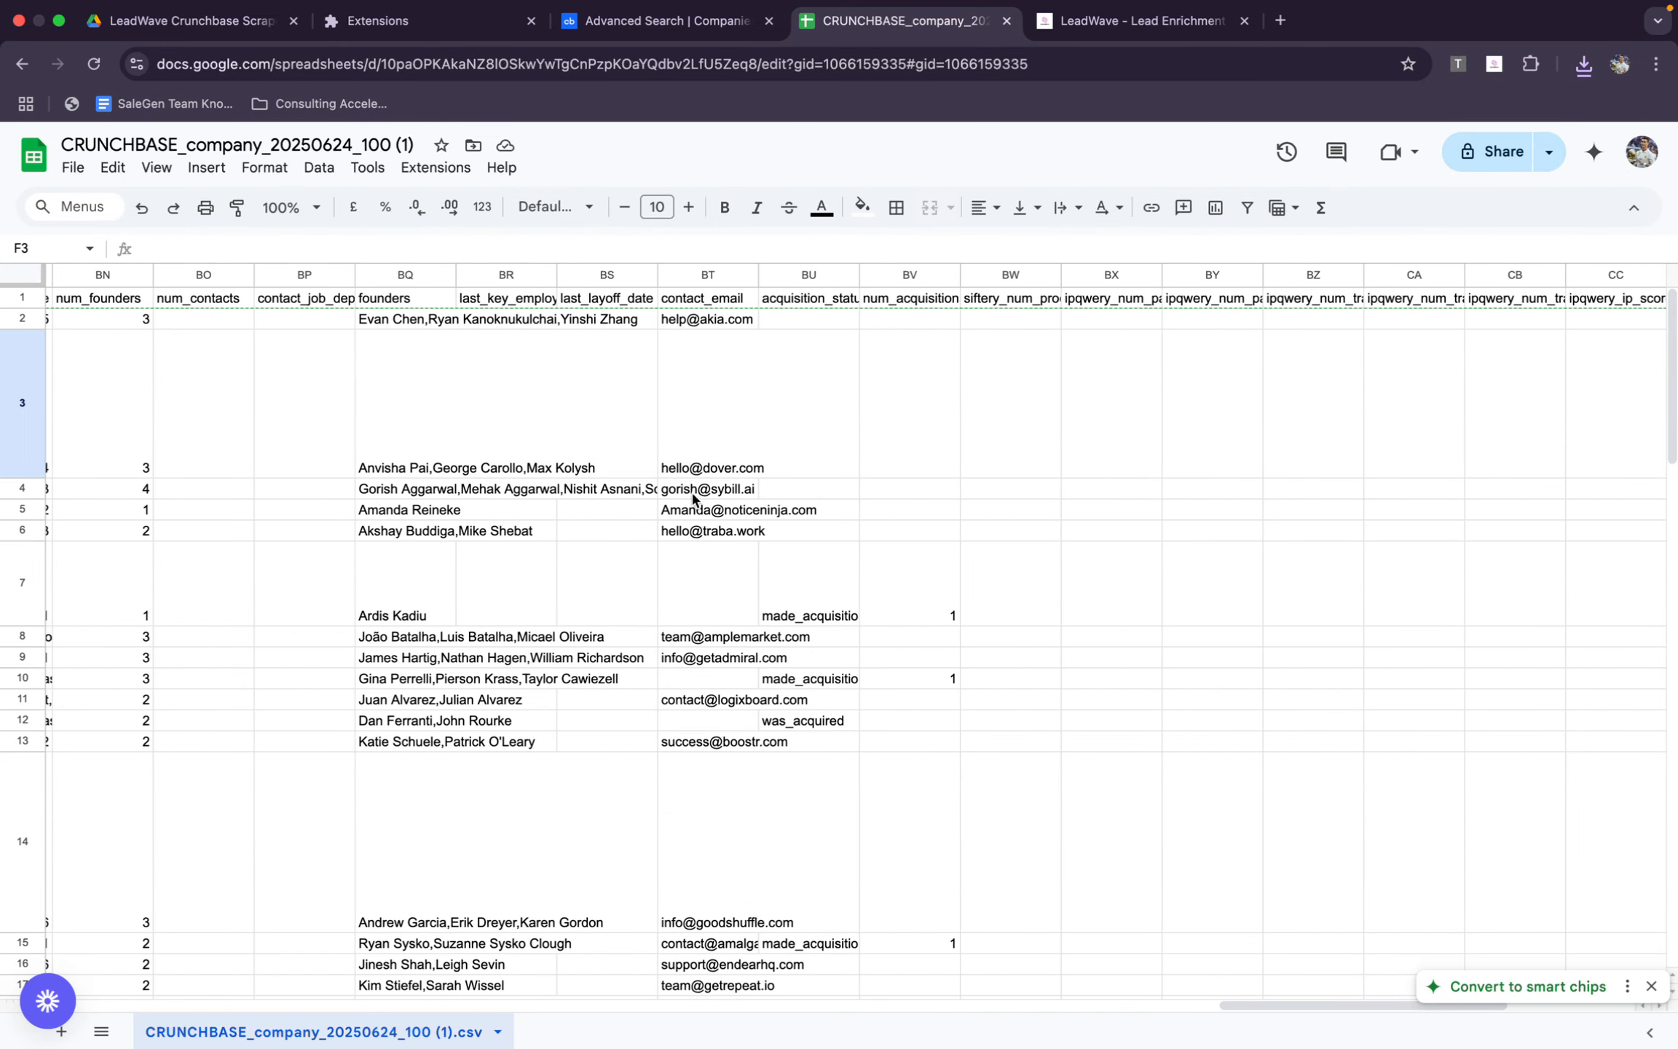
click(686, 516)
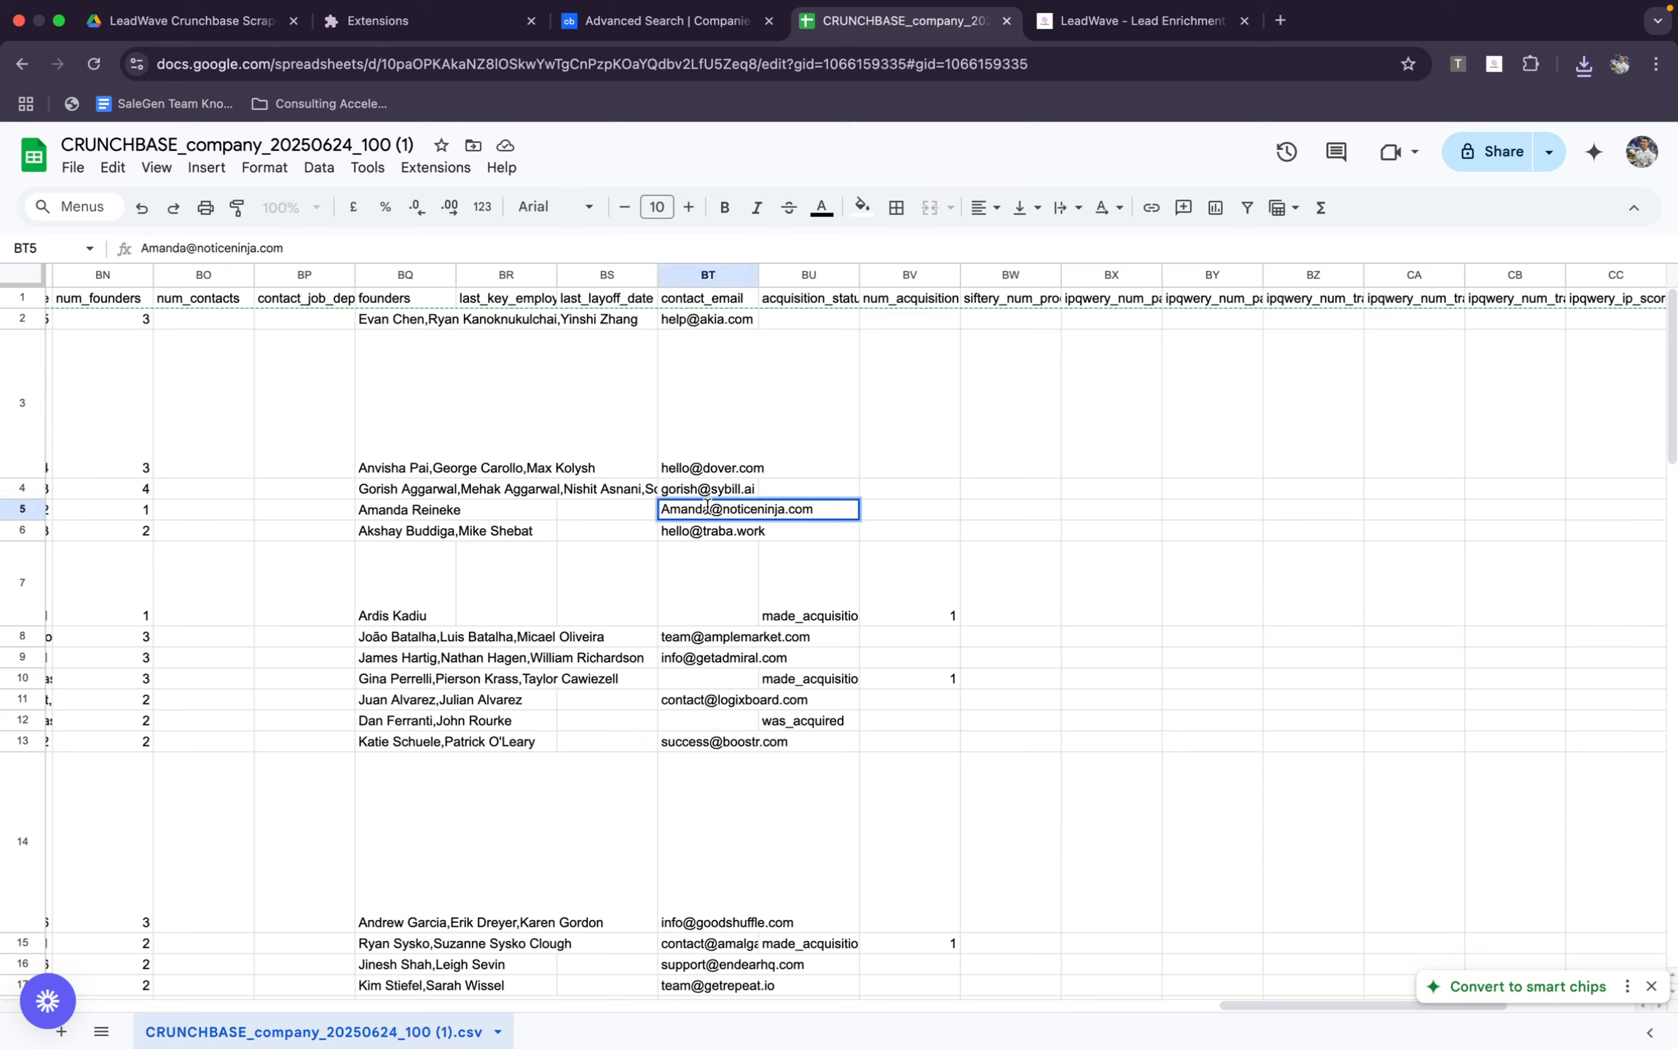
click(410, 512)
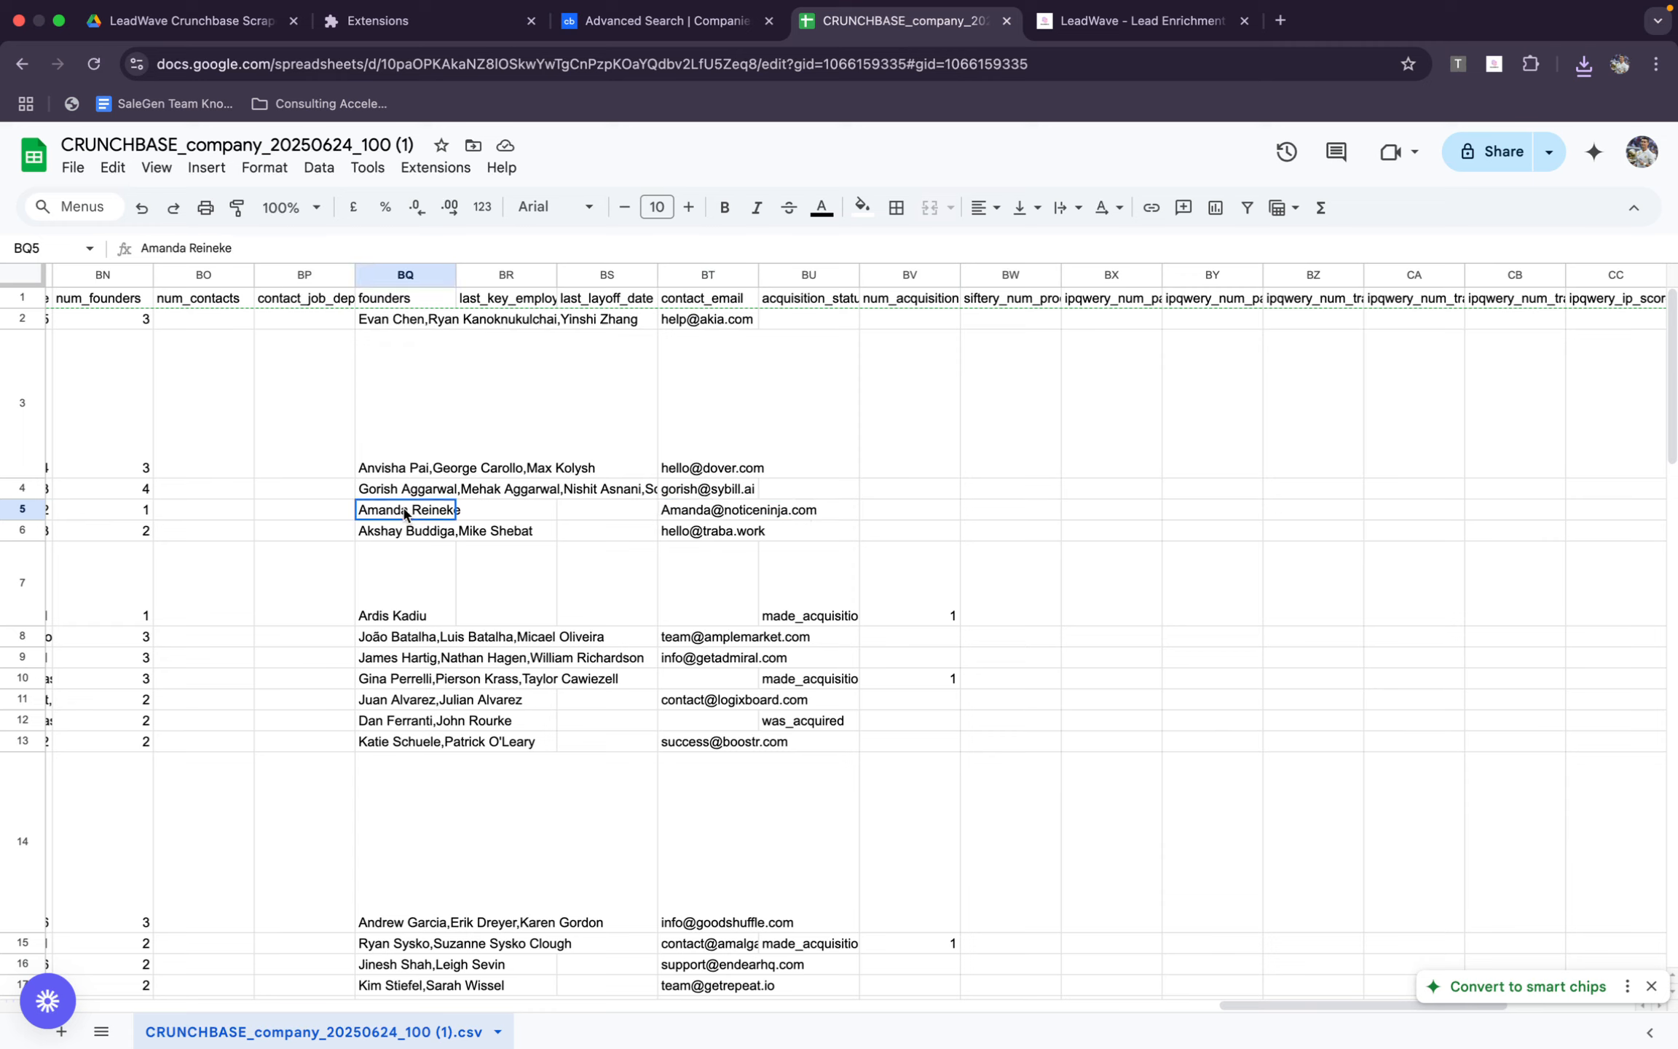
double_click(685, 507)
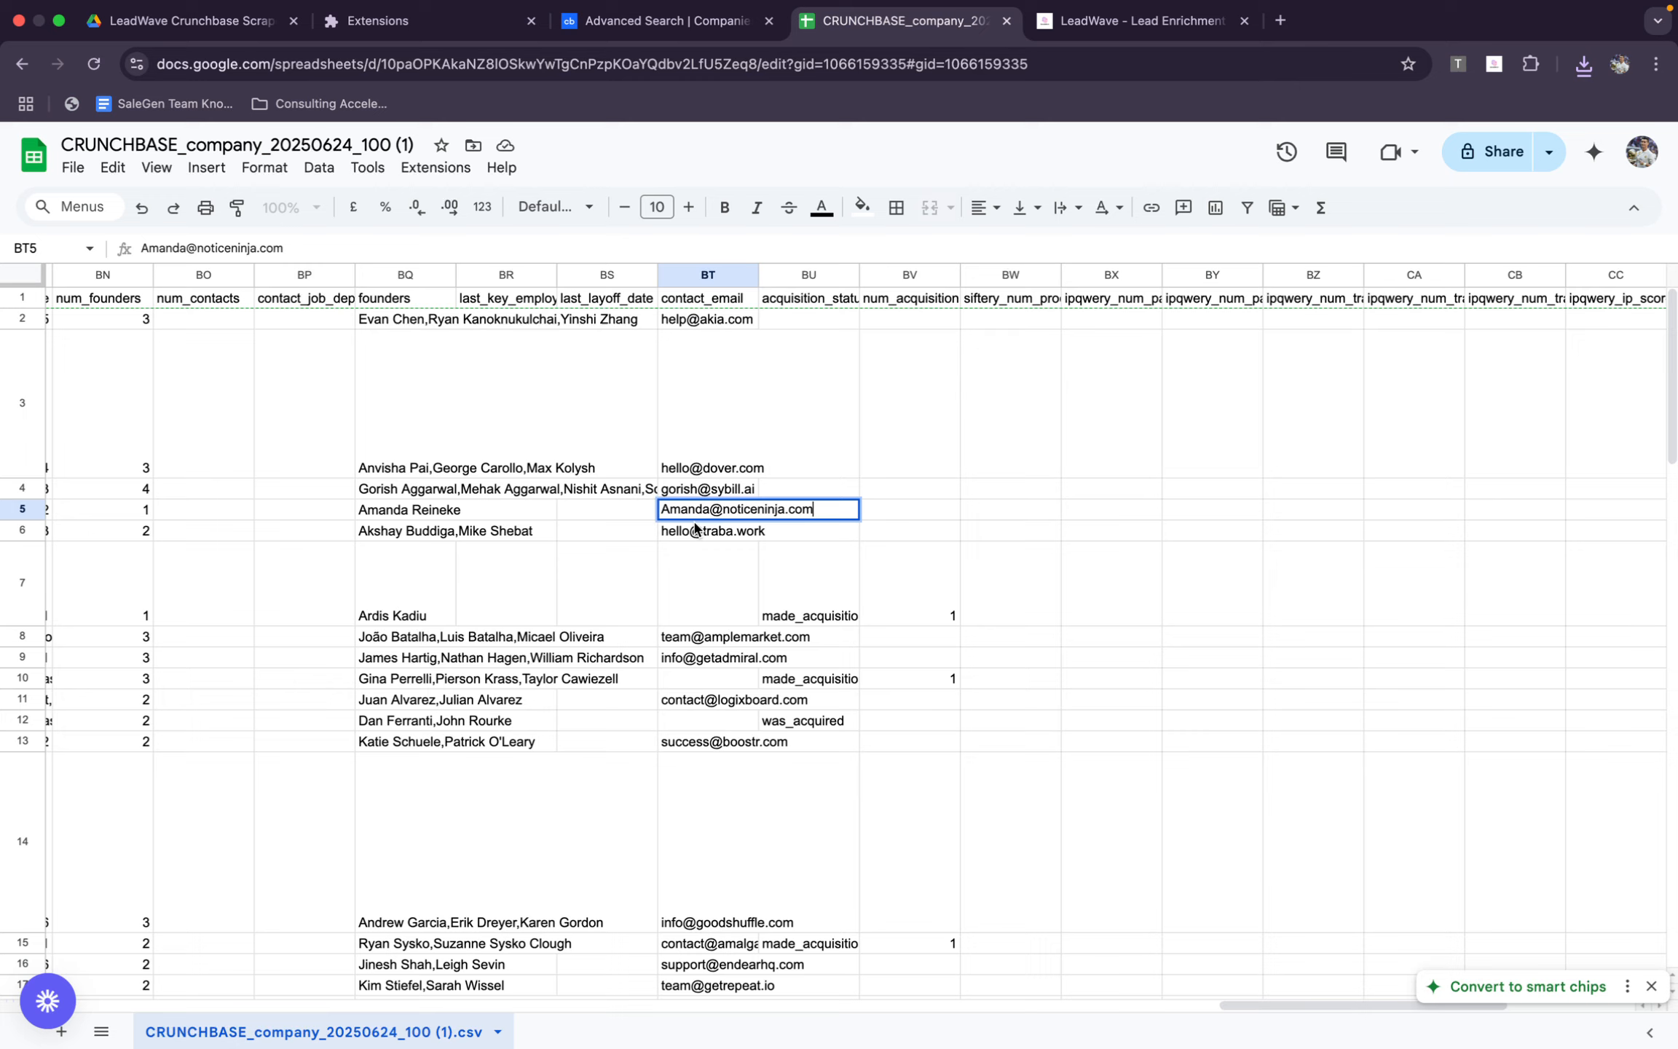
click(693, 621)
scroll(692, 597, down, 5)
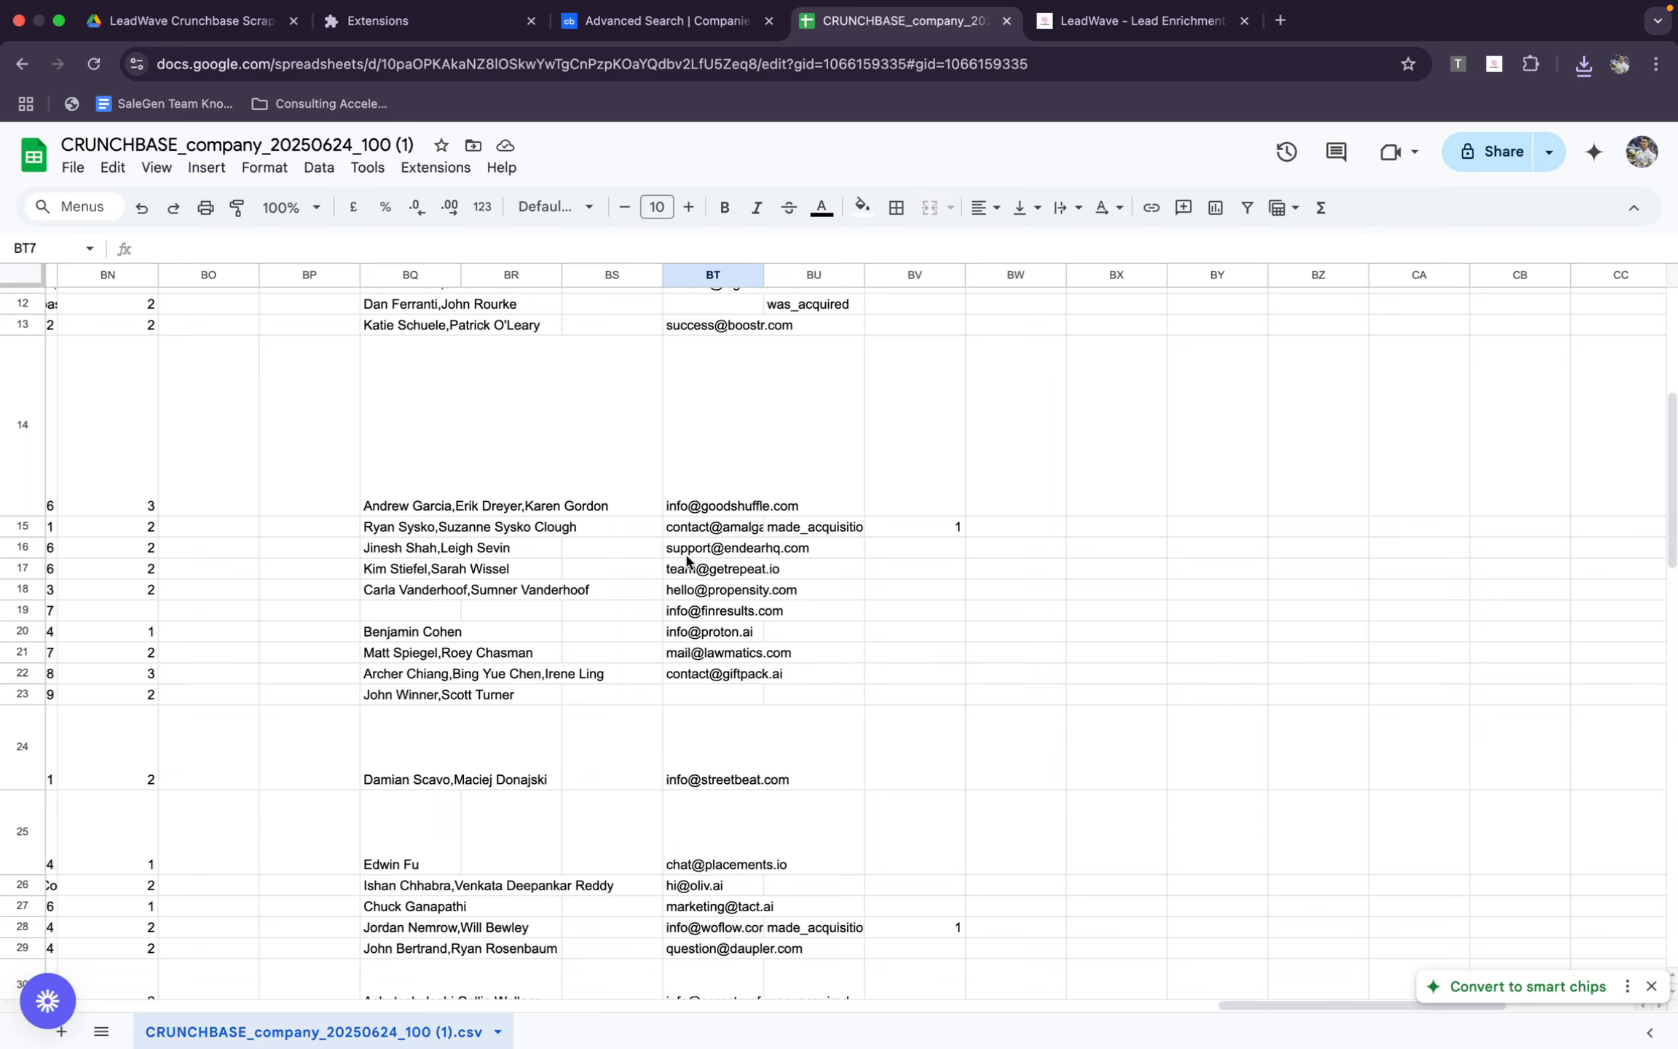
scroll(601, 509, up, 5)
scroll(601, 509, right, 10)
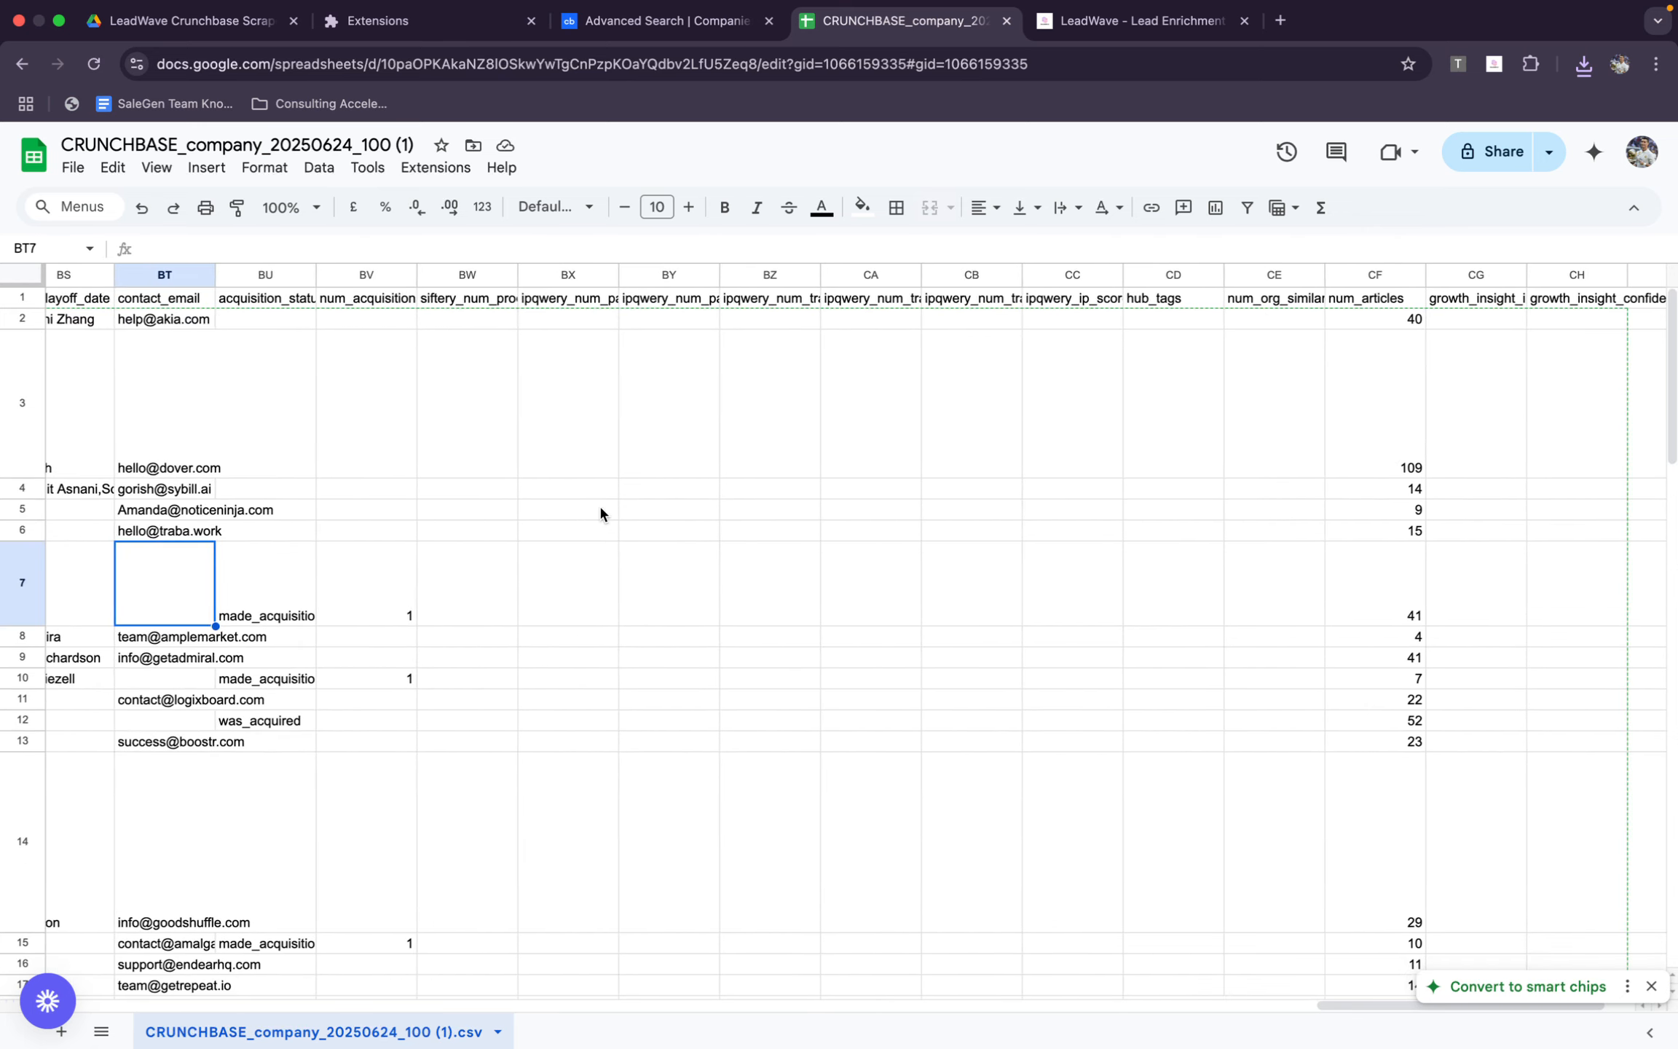
scroll(600, 507, left, 15)
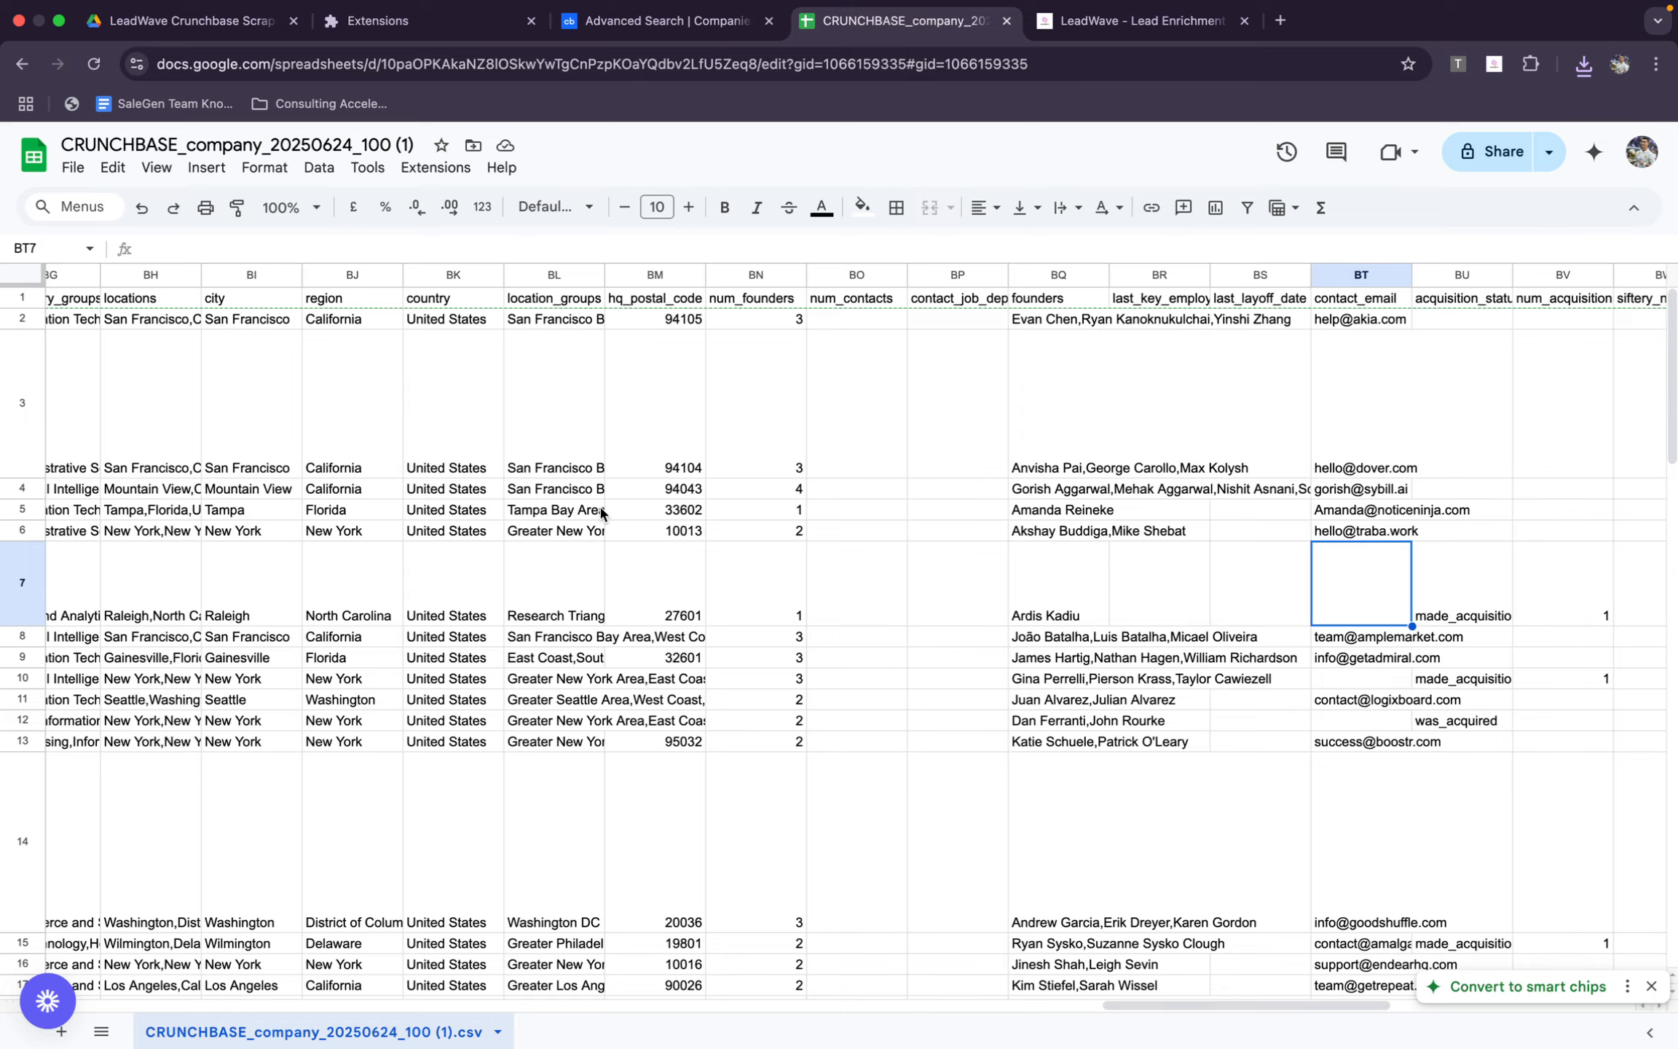
scroll(1270, 353, right, 2)
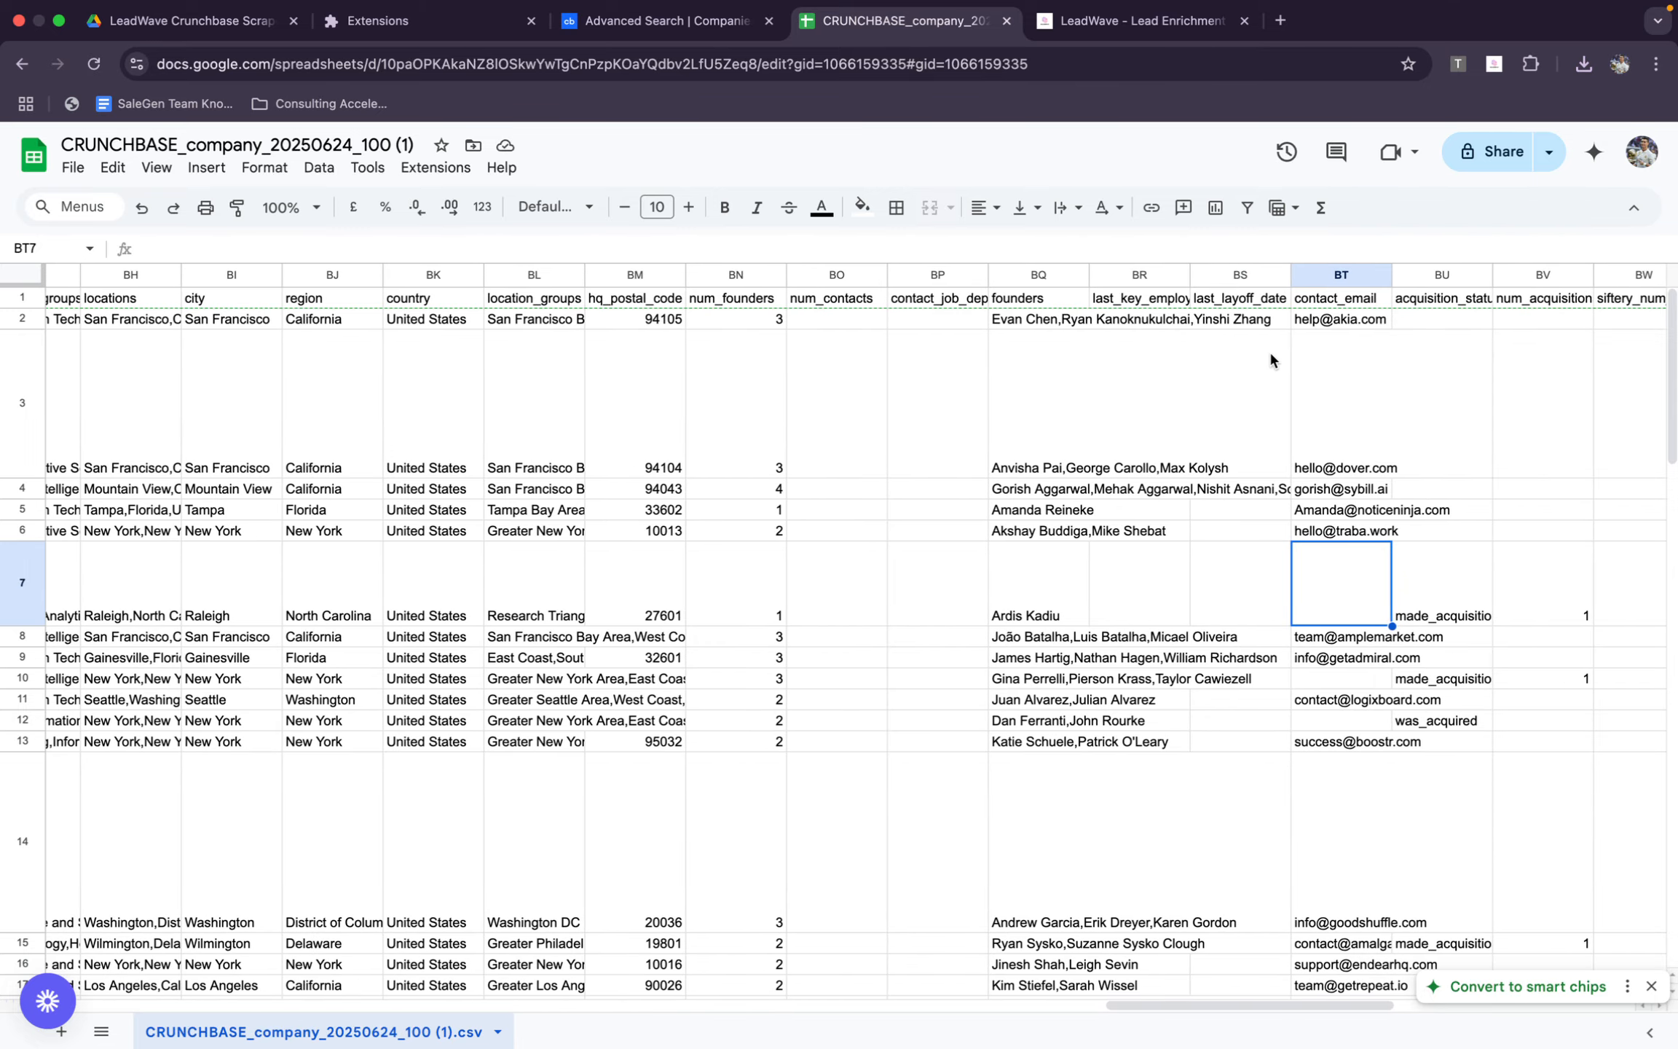
Copy the website URLs in E2:E50 and paste them as input domains into LeadWave's Lead Enrichment
scroll(499, 423, left, 20)
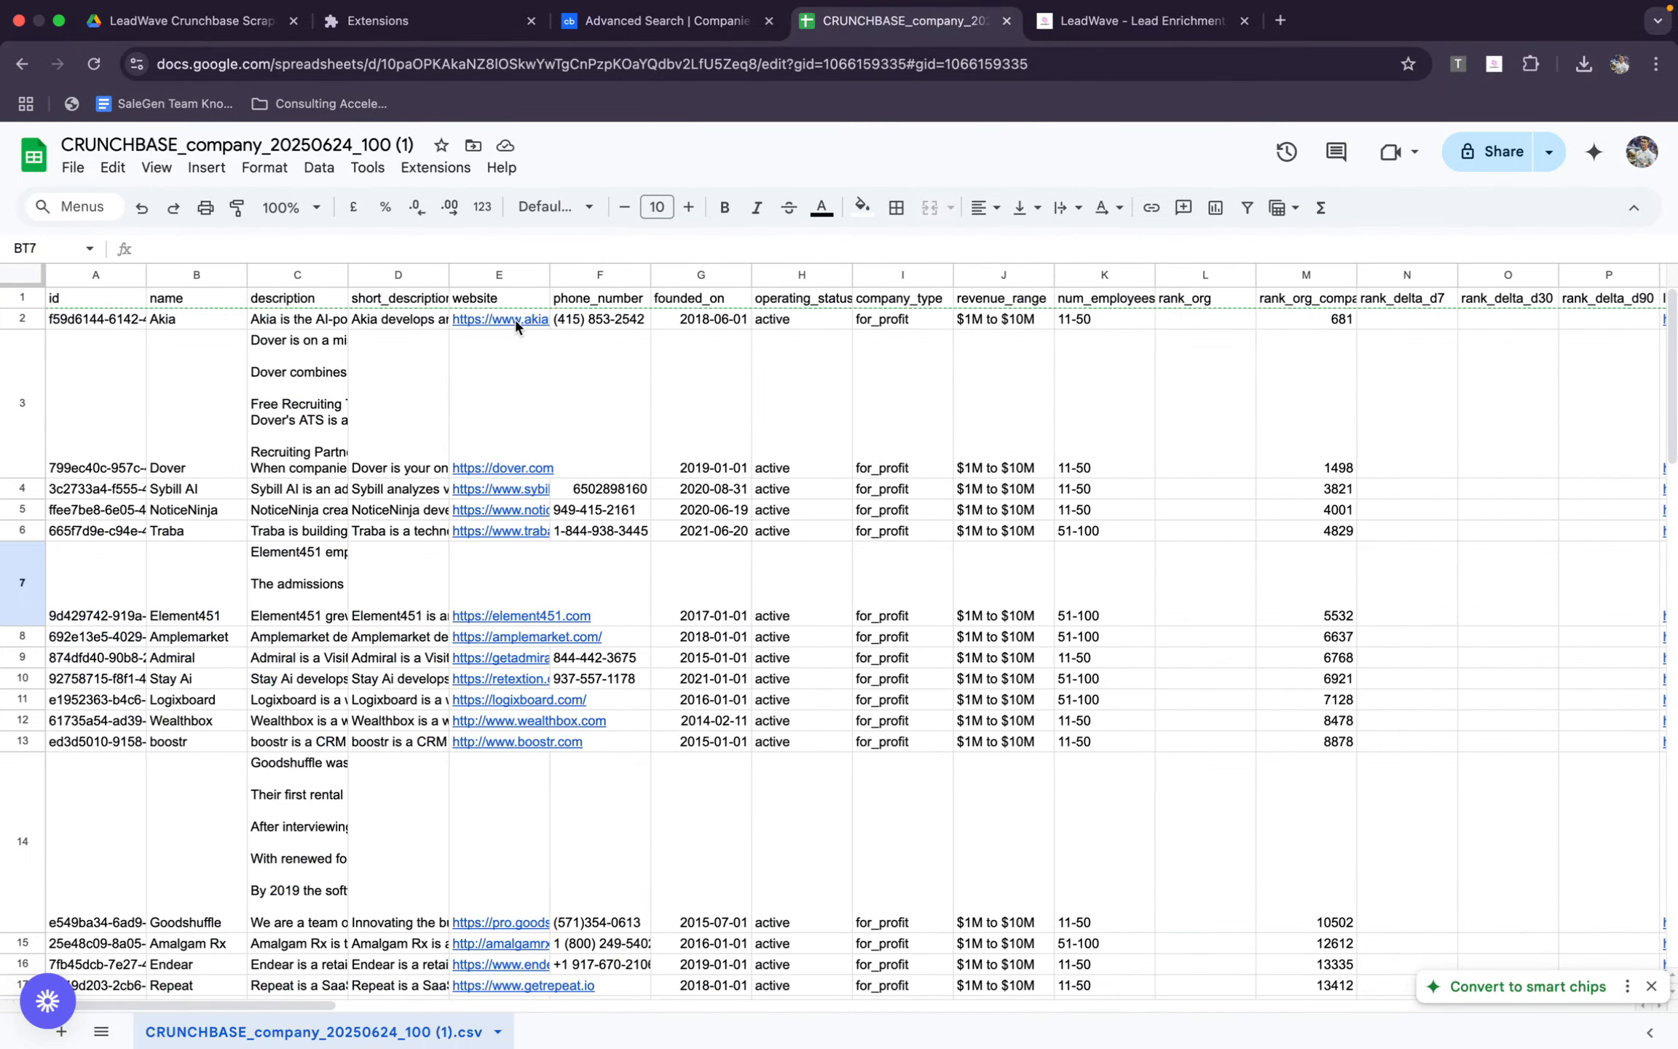
drag(512, 318, 469, 438)
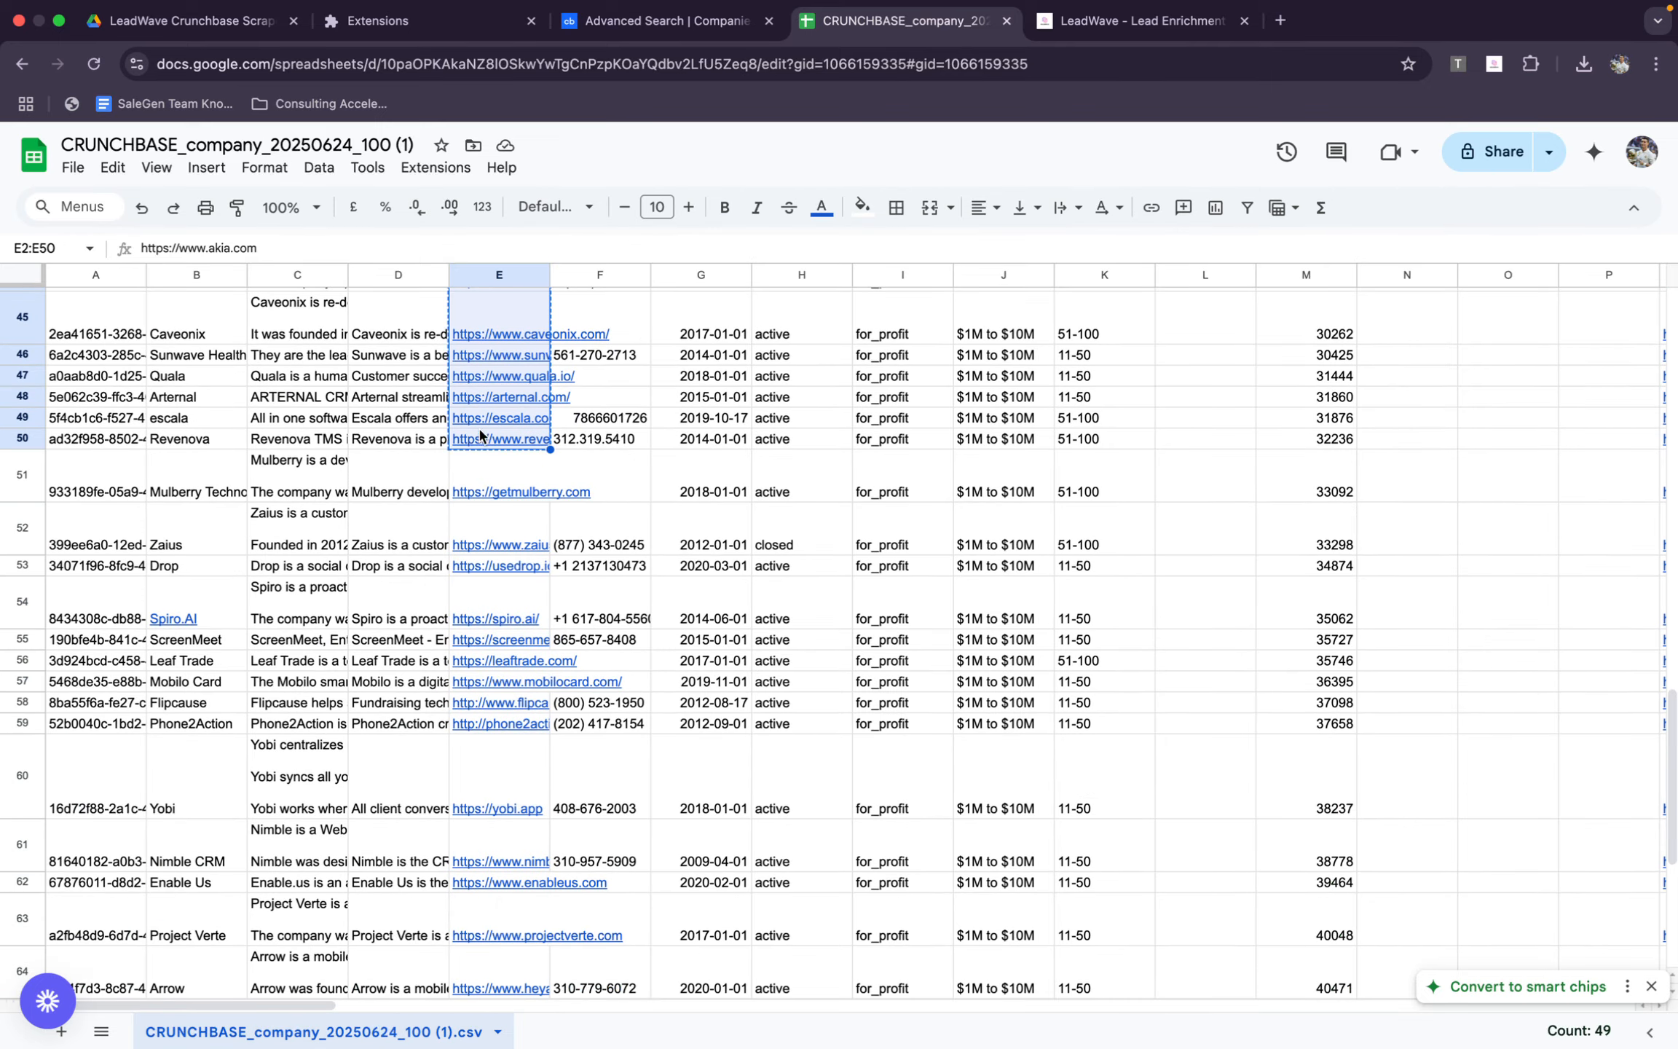
click(1185, 22)
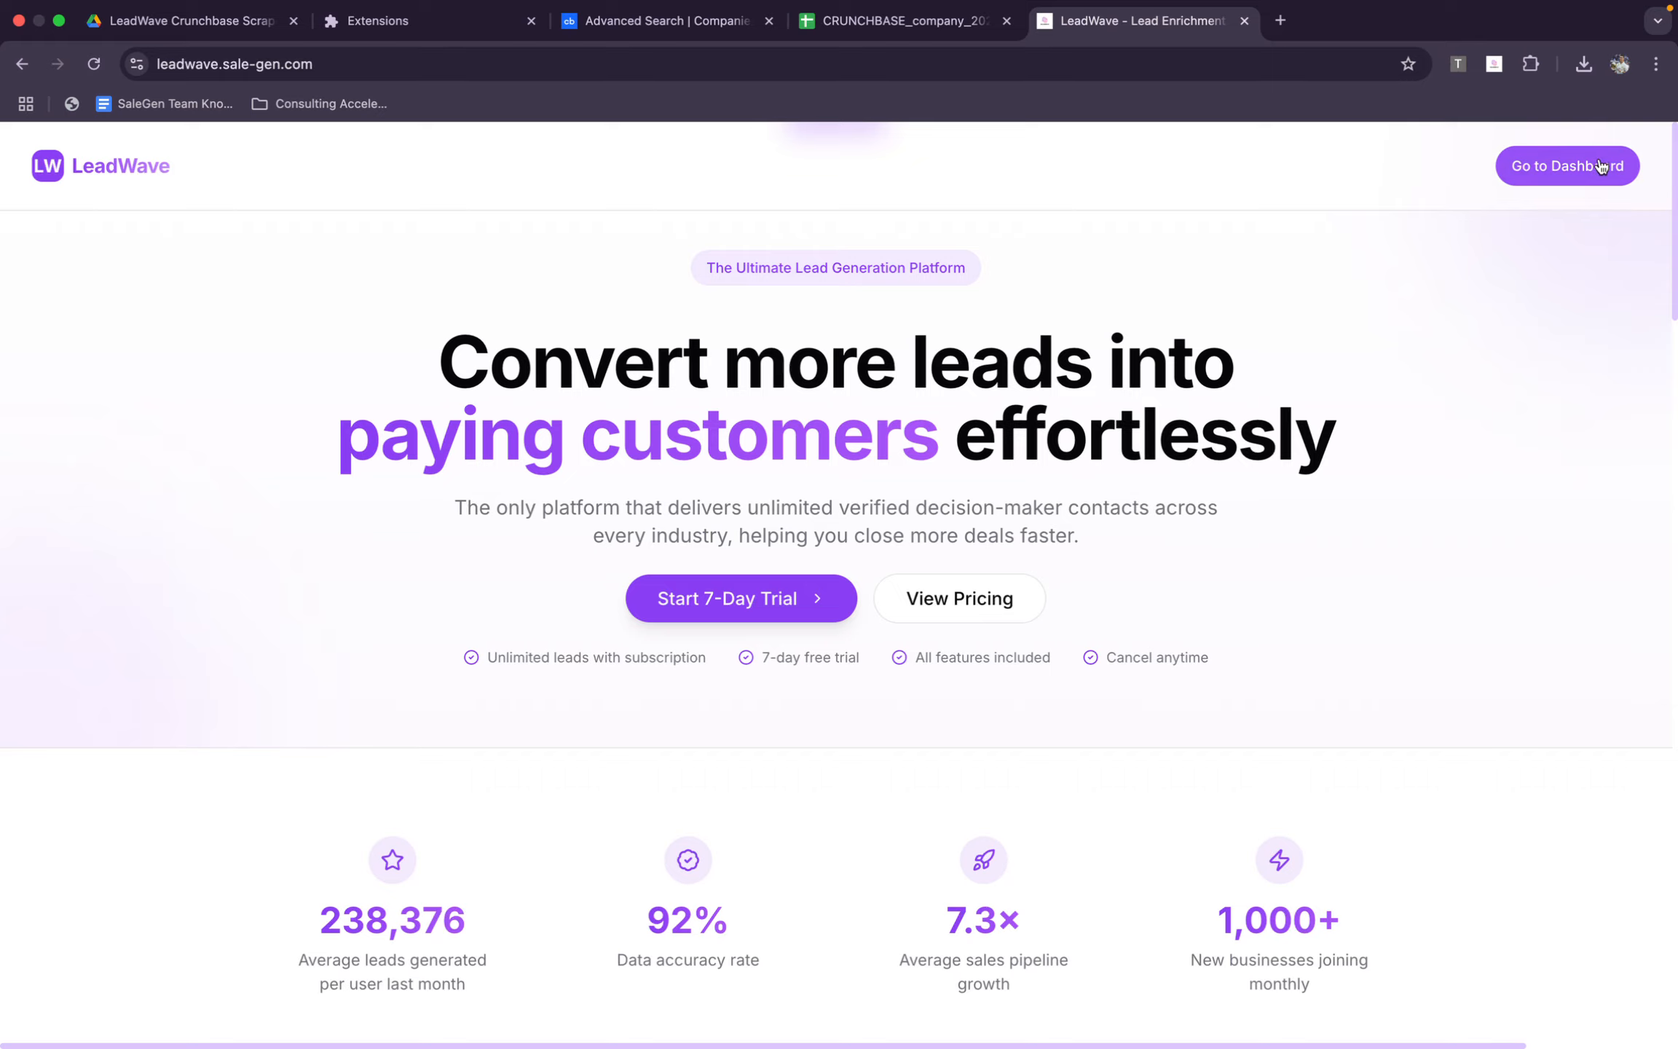
click(1565, 166)
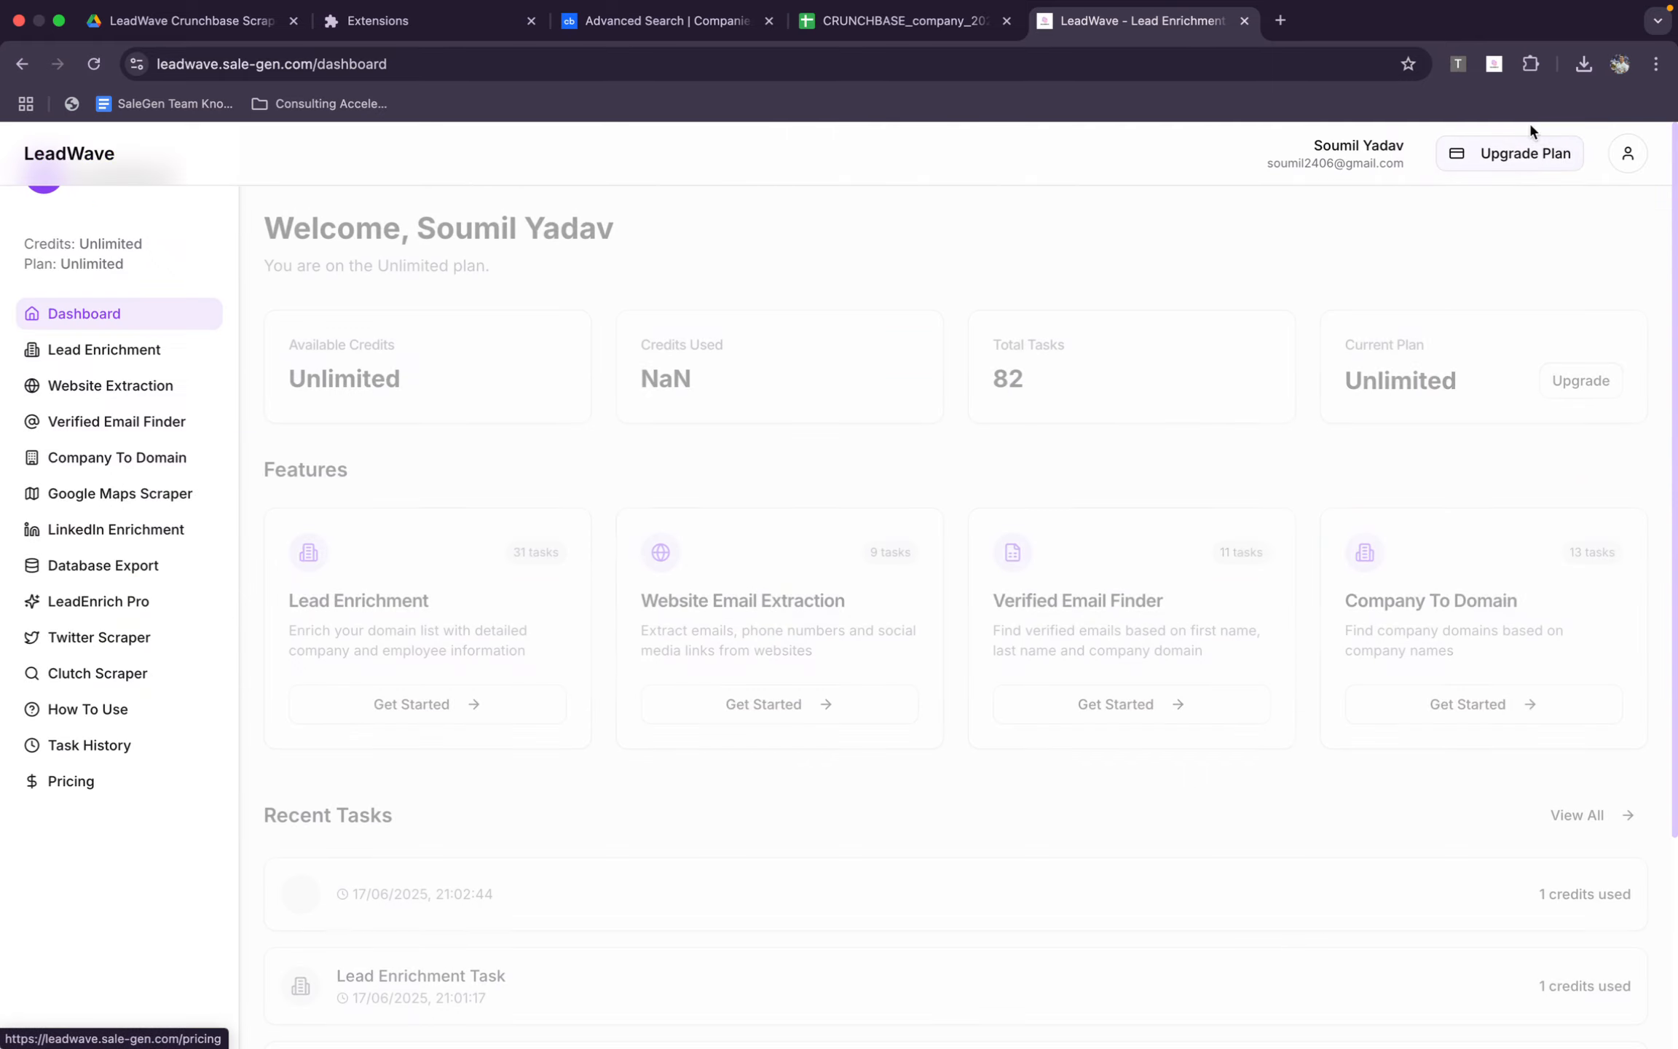
click(135, 349)
click(466, 577)
key(super+v)
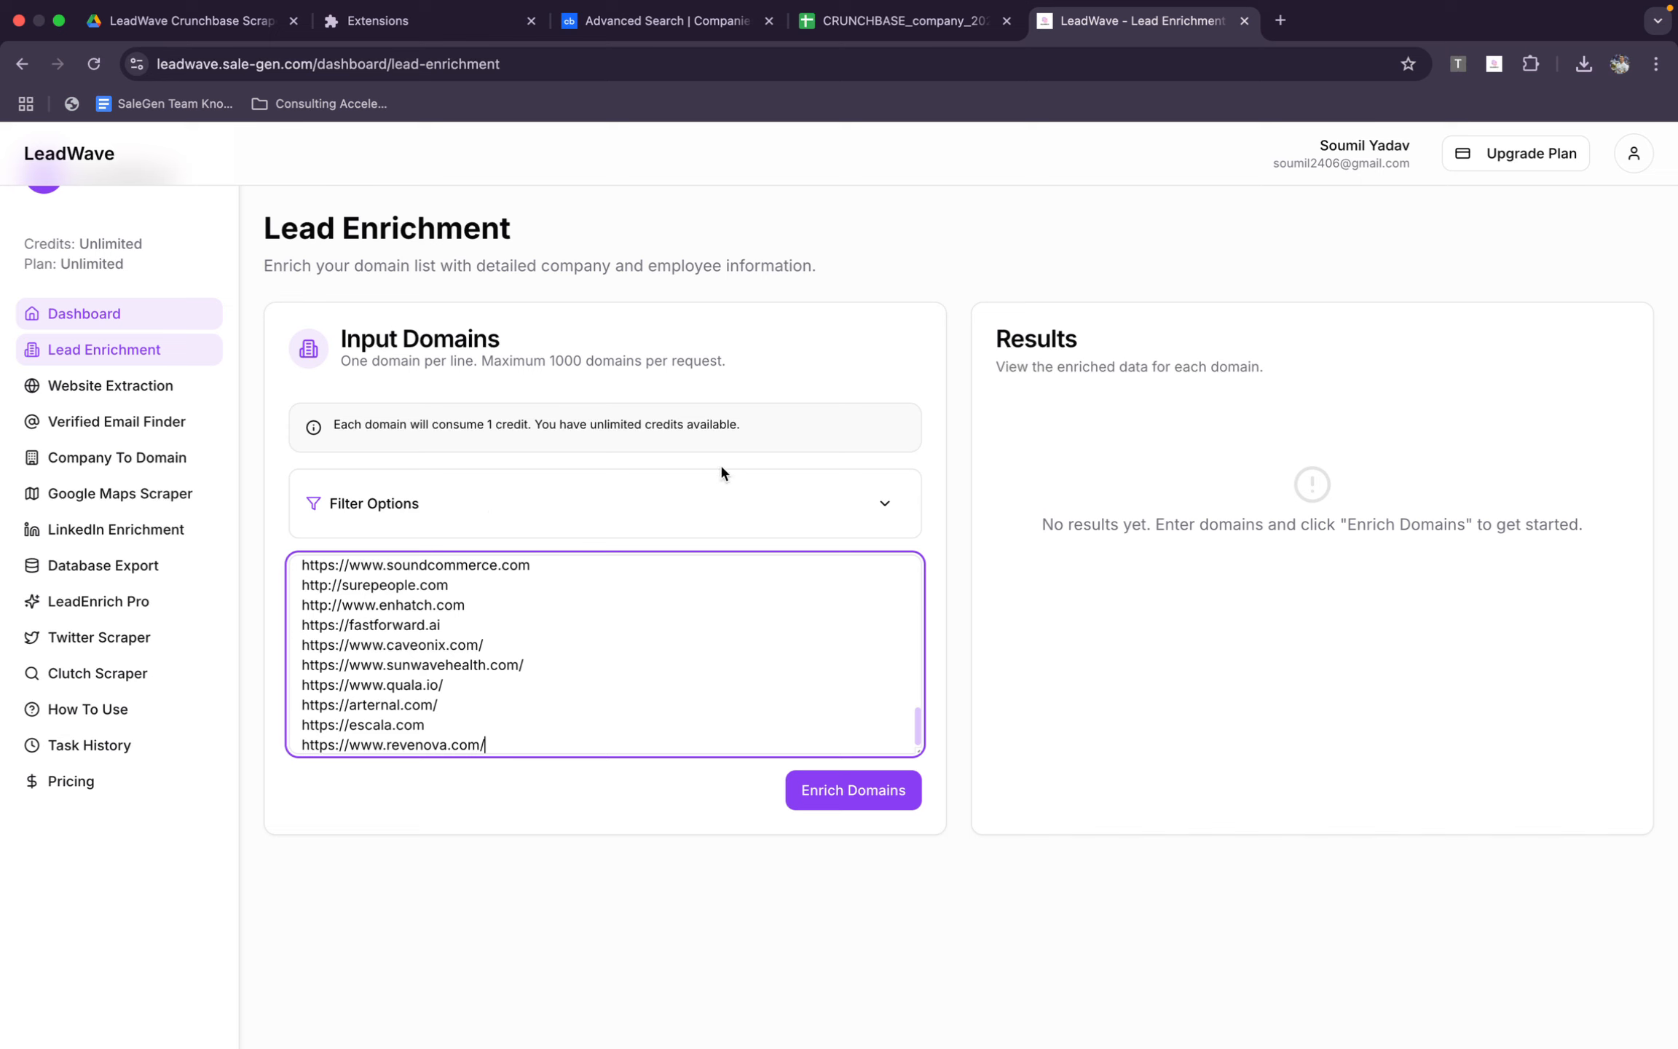
Filter the enrichment by the job title Founder with a maximum of 5 employees per company, and enrich the domains
click(884, 503)
click(437, 608)
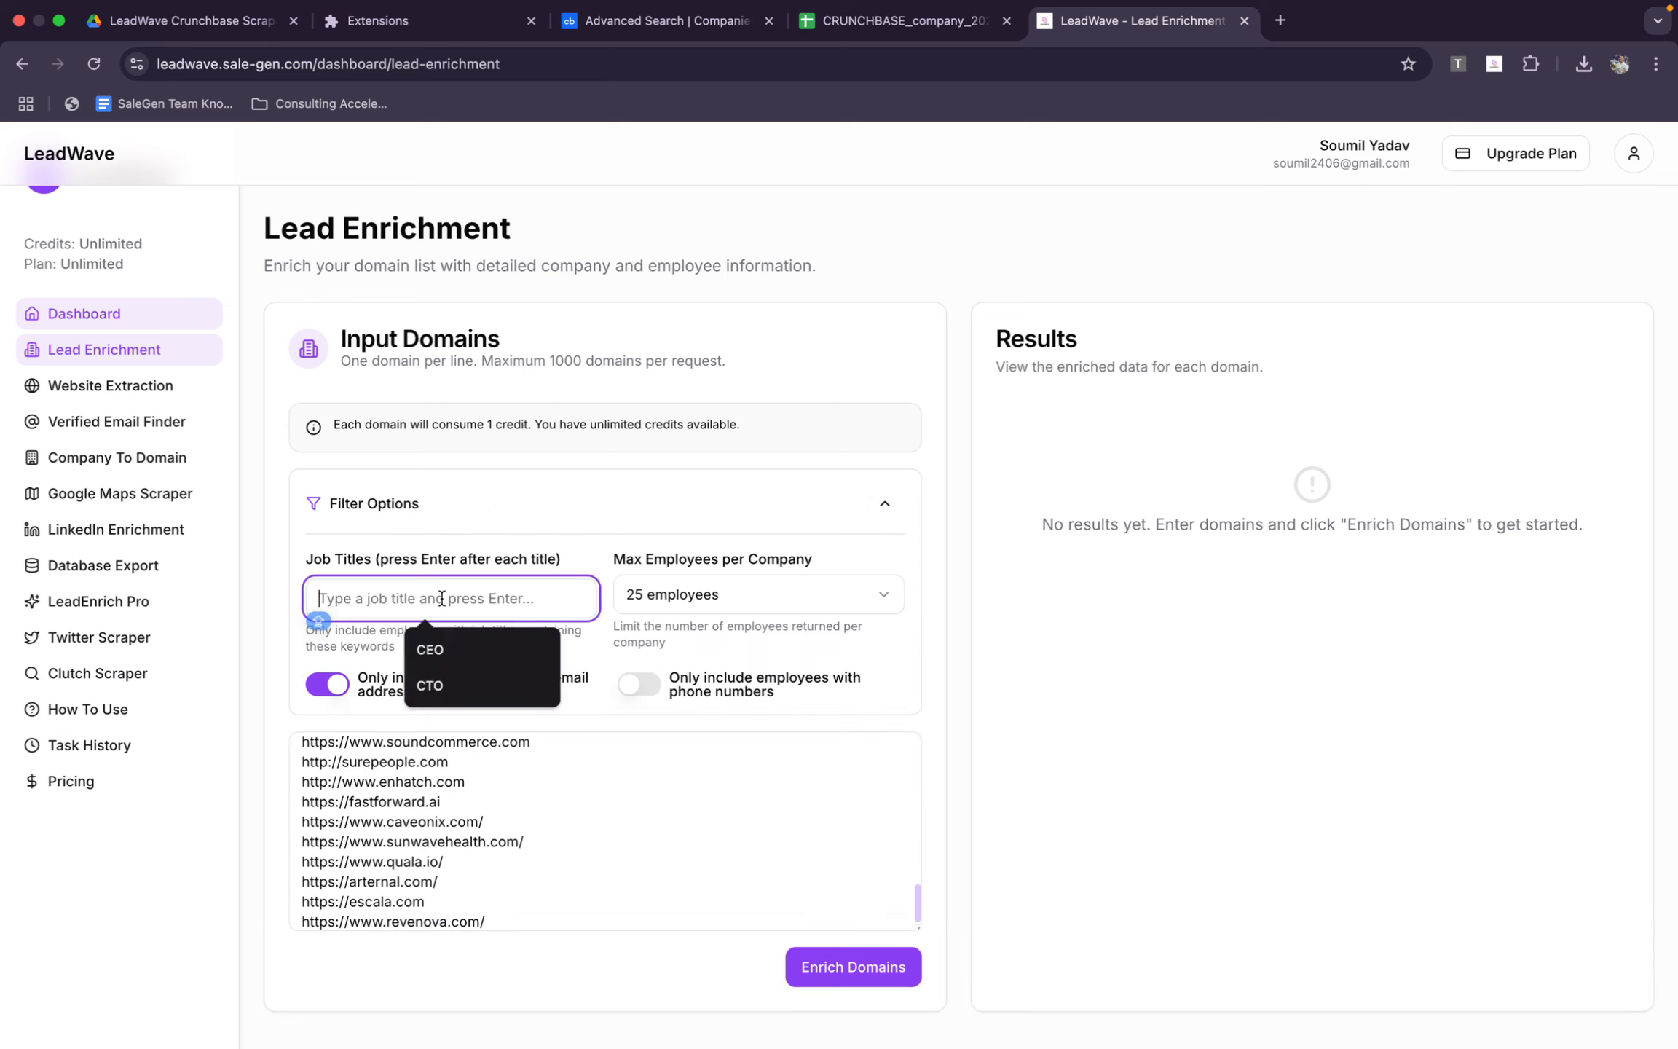
text(Founder)
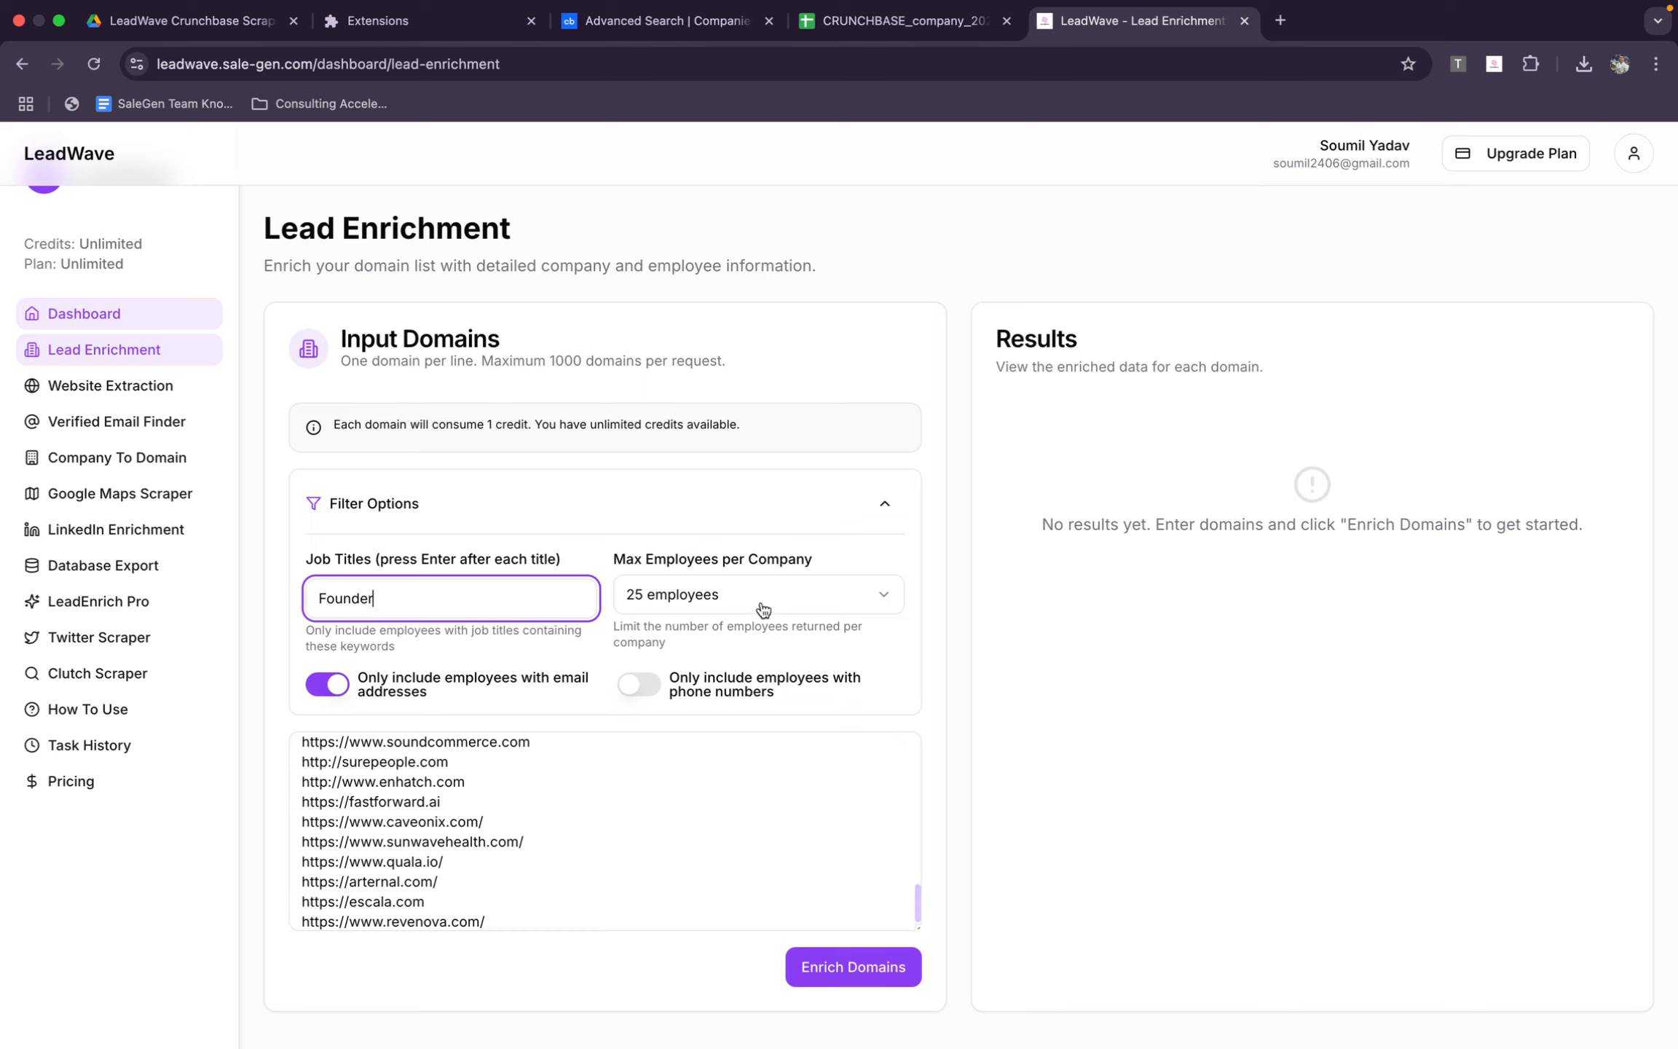
click(761, 604)
click(659, 637)
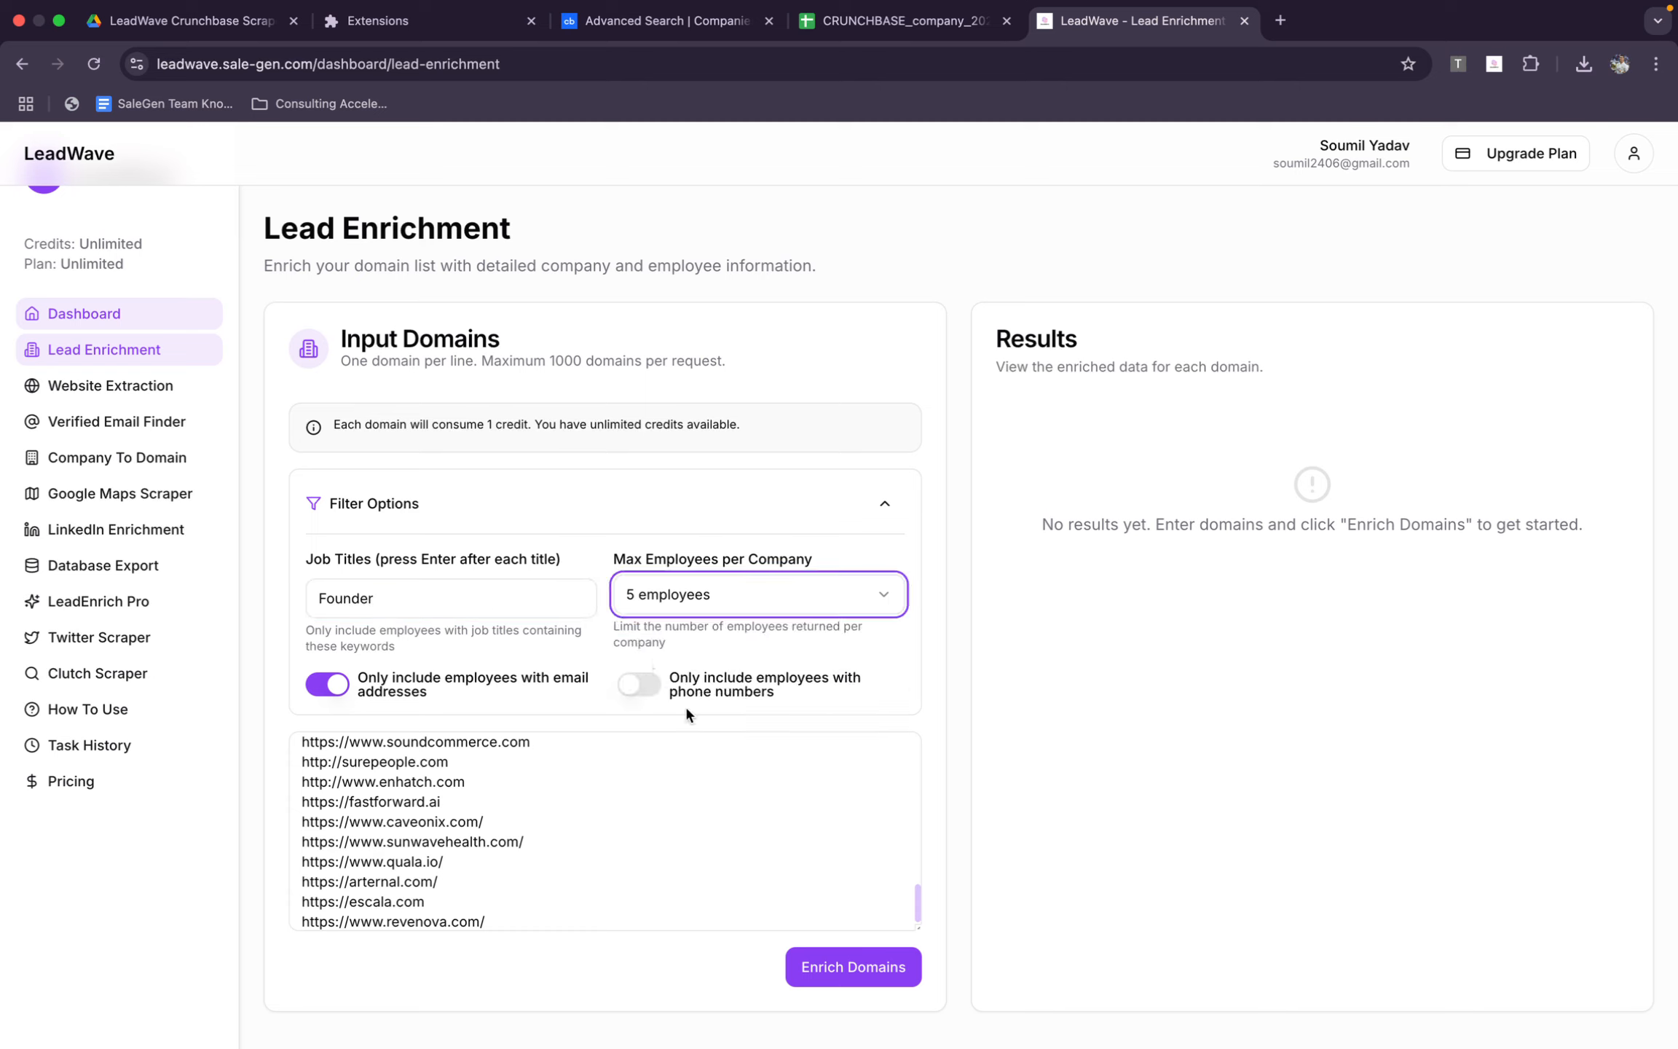
click(838, 965)
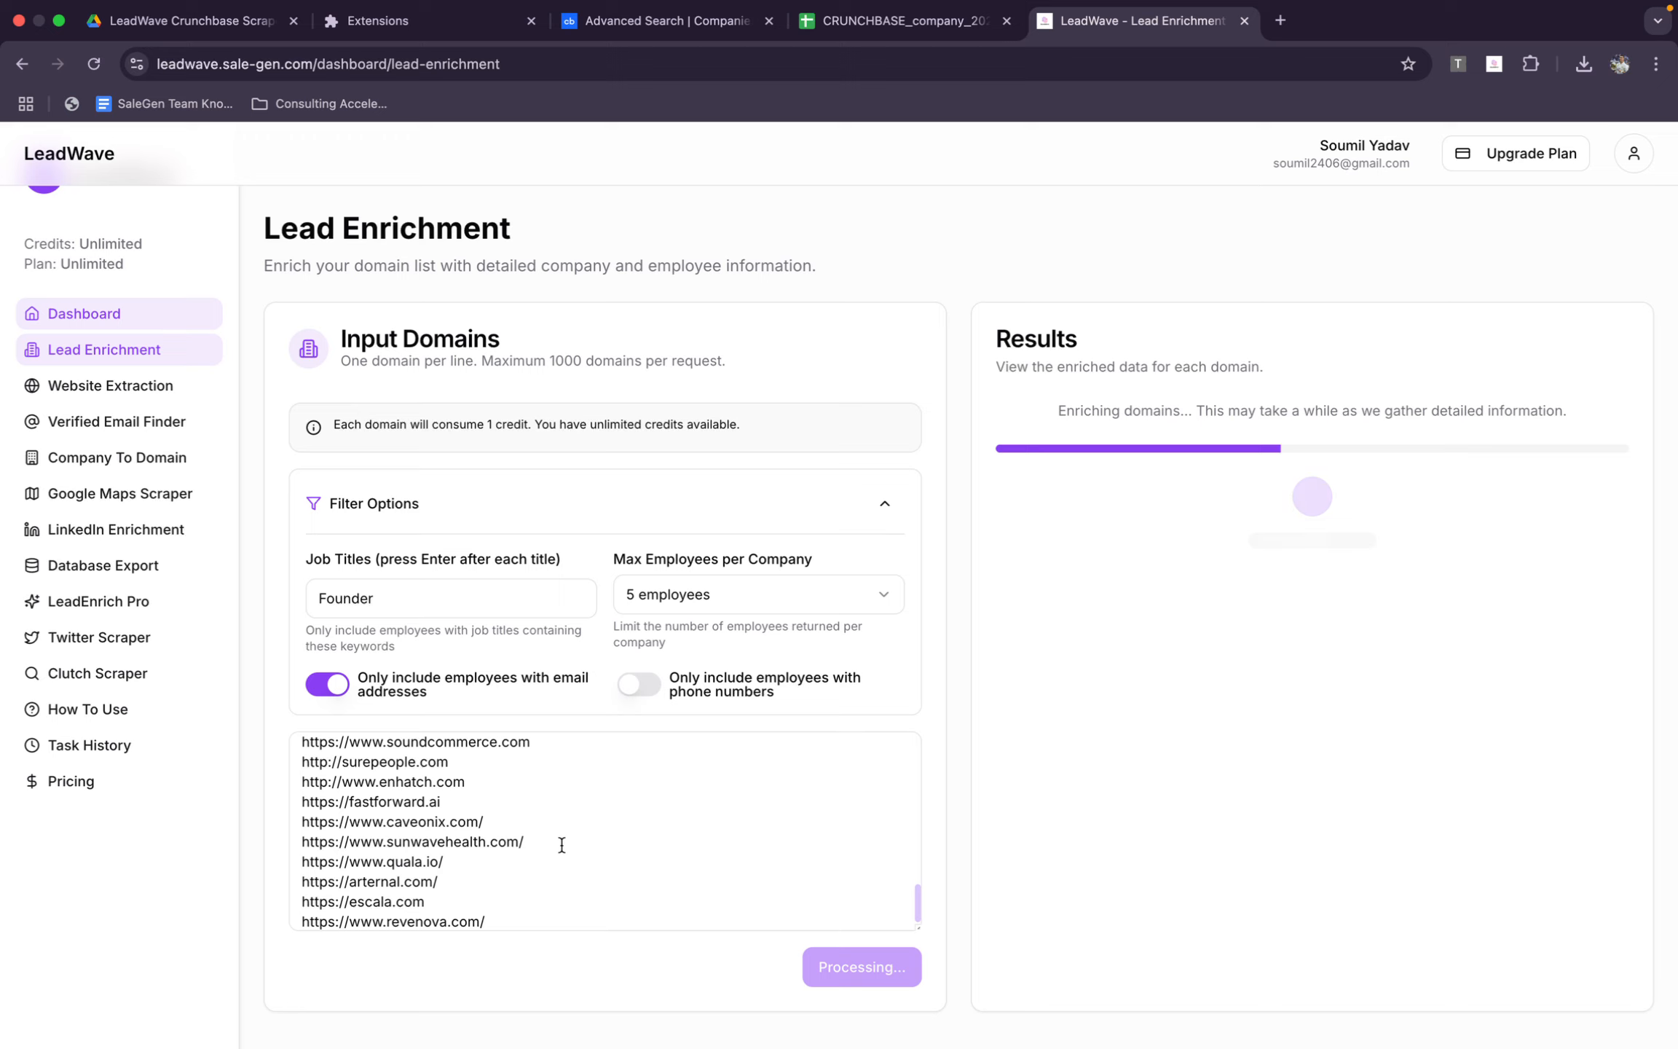
Check the copied websites in the company spreadsheet, and create a blank Google Sheets spreadsheet in a new browser tab
click(874, 20)
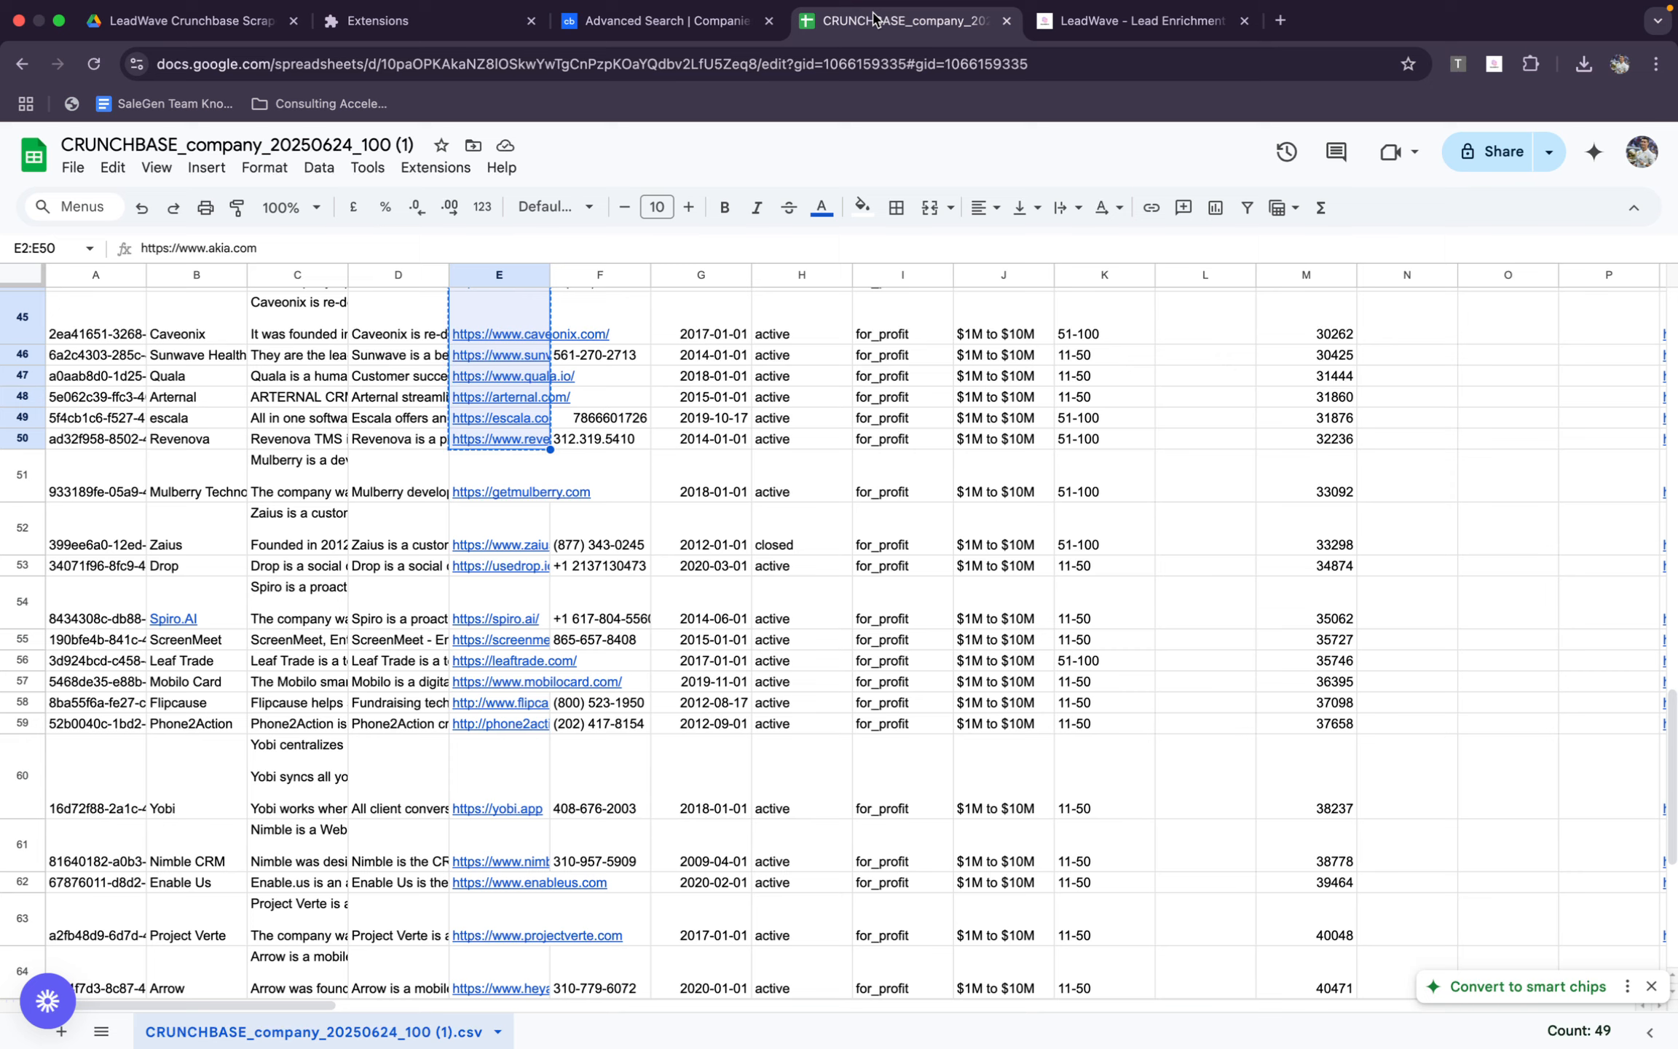
scroll(744, 393, up, 15)
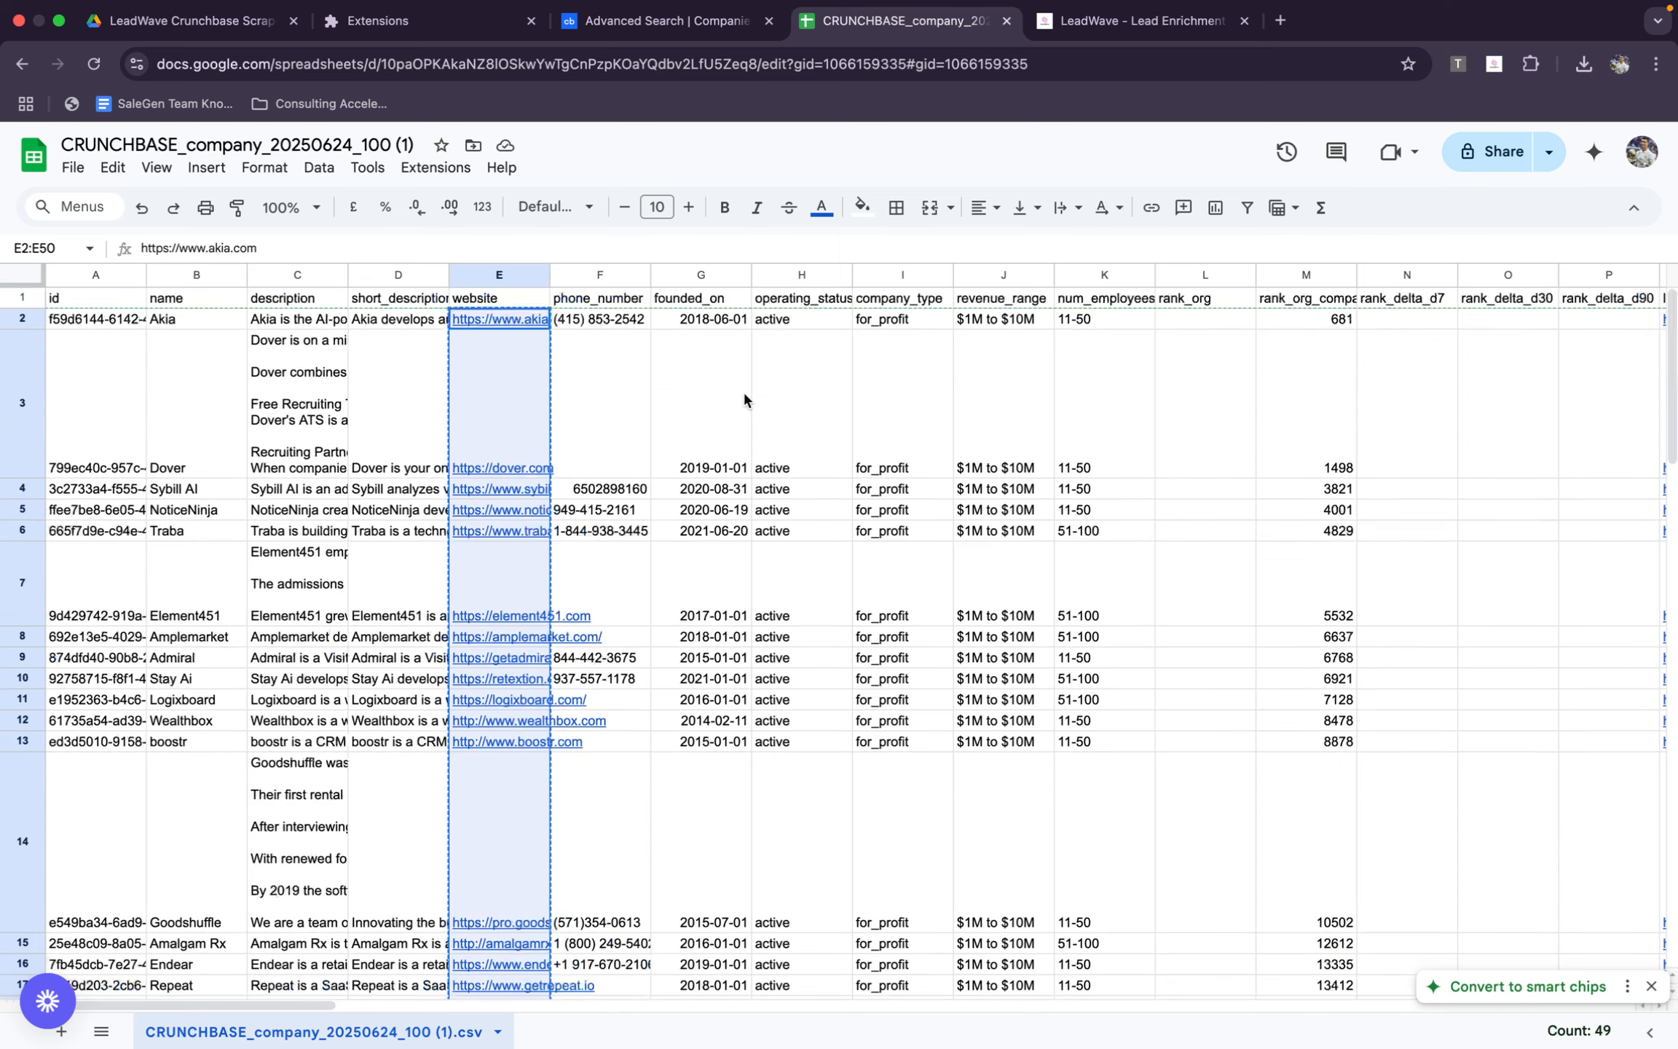
click(1286, 23)
text(sh)
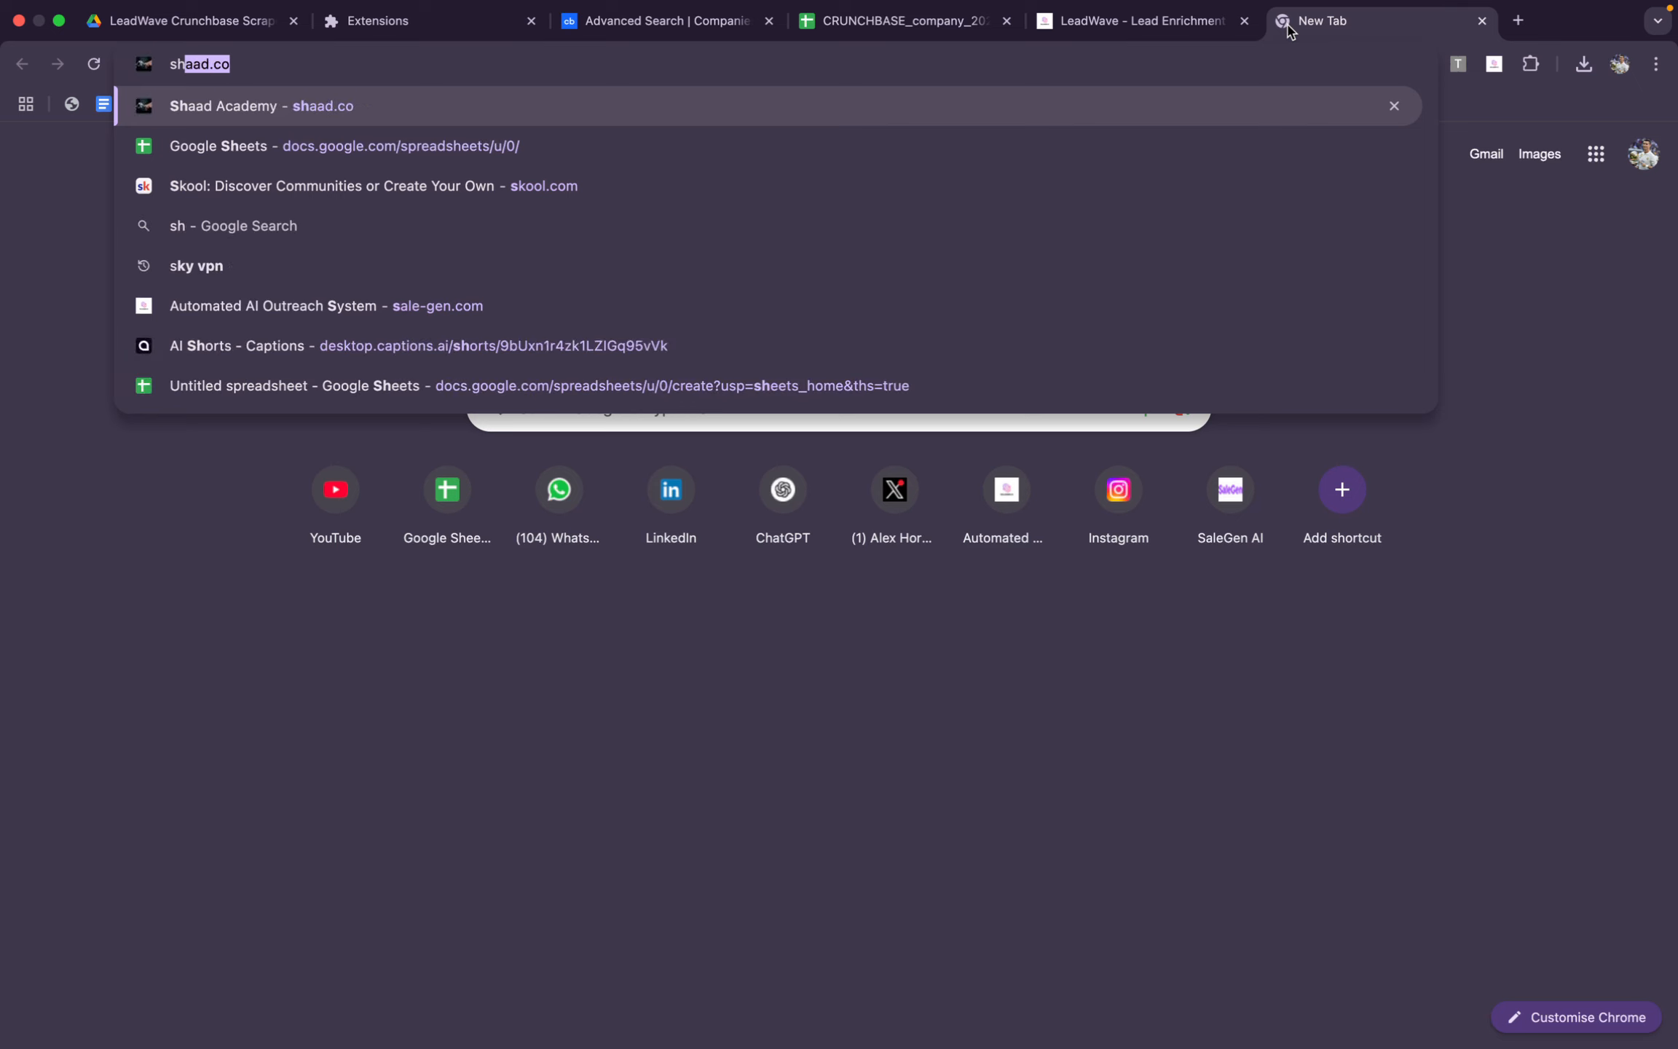
key(Down)
key(Return)
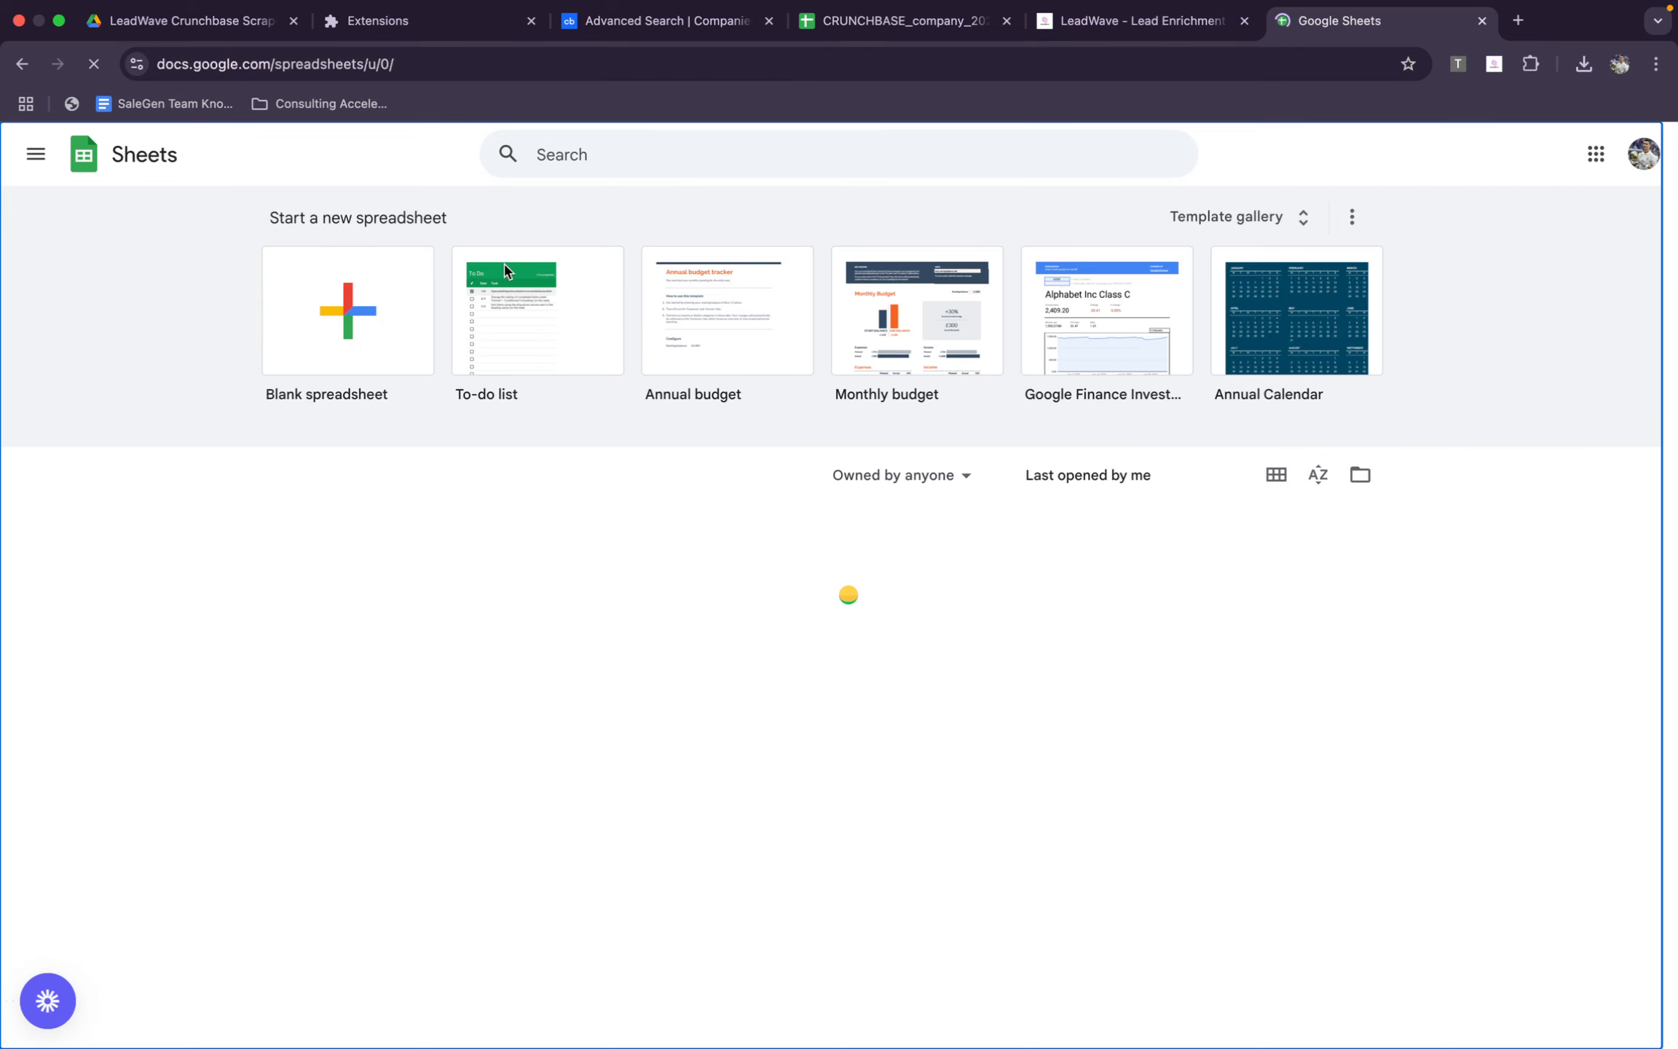
click(446, 377)
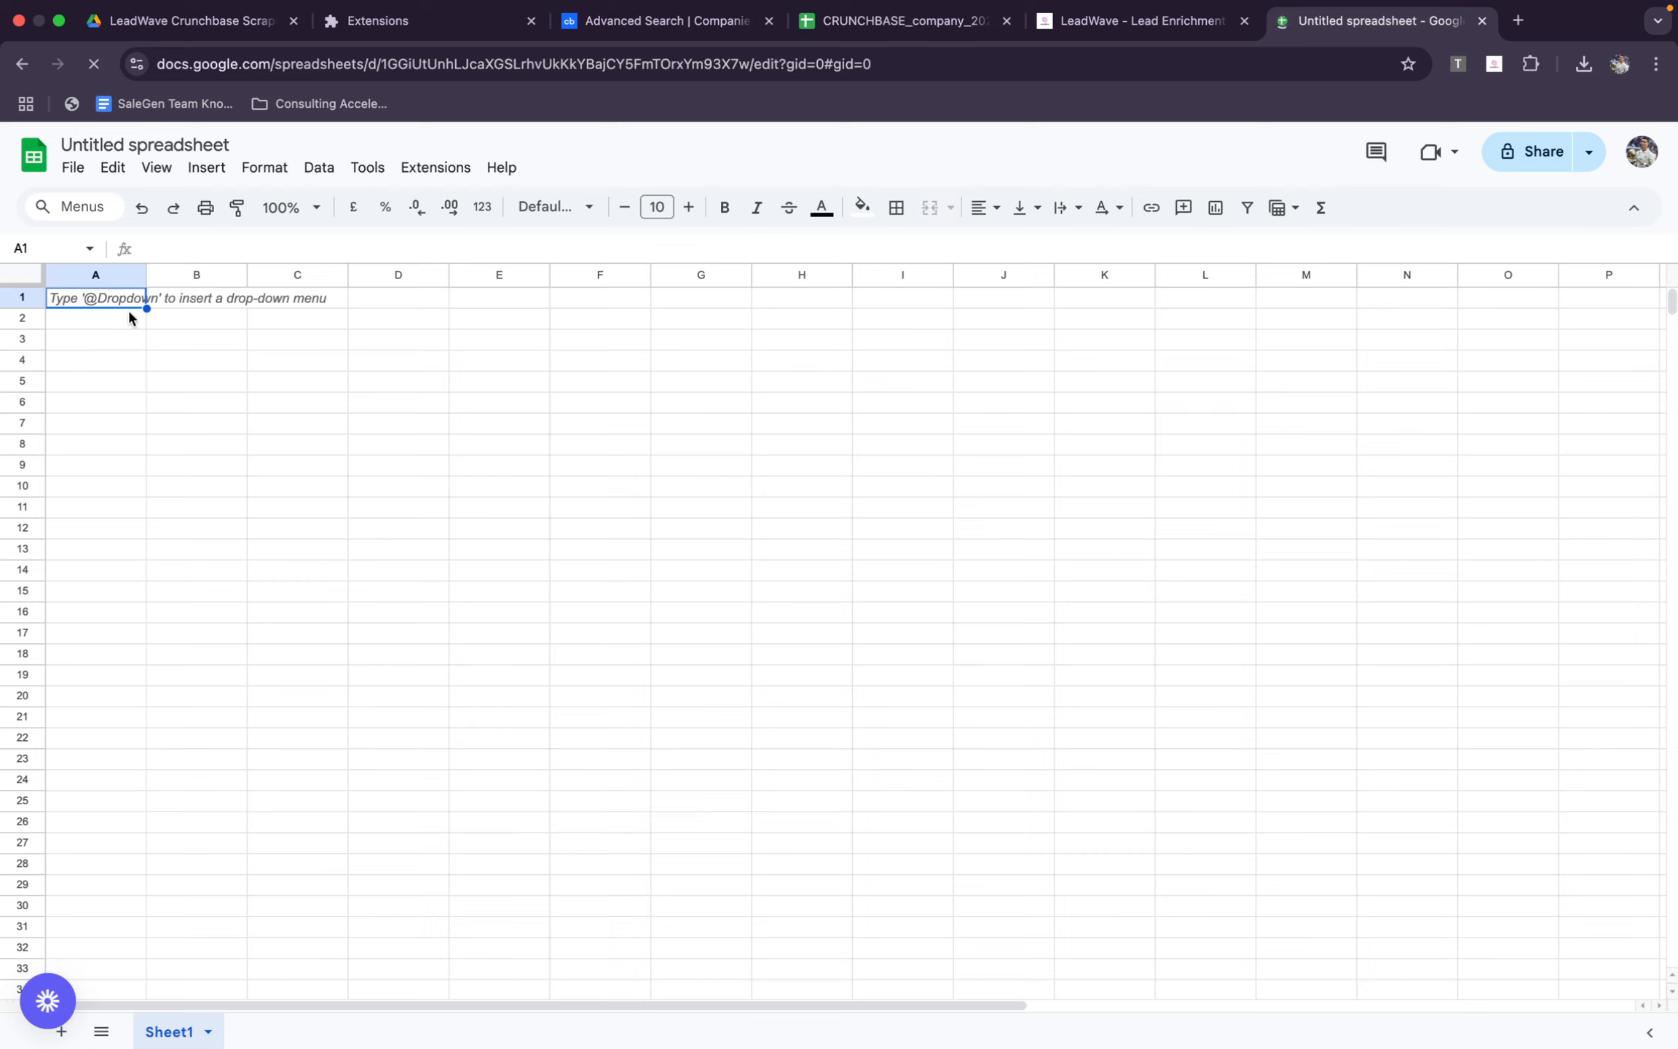
Enter the headers First name in A1 and Last name in B1
text(First)
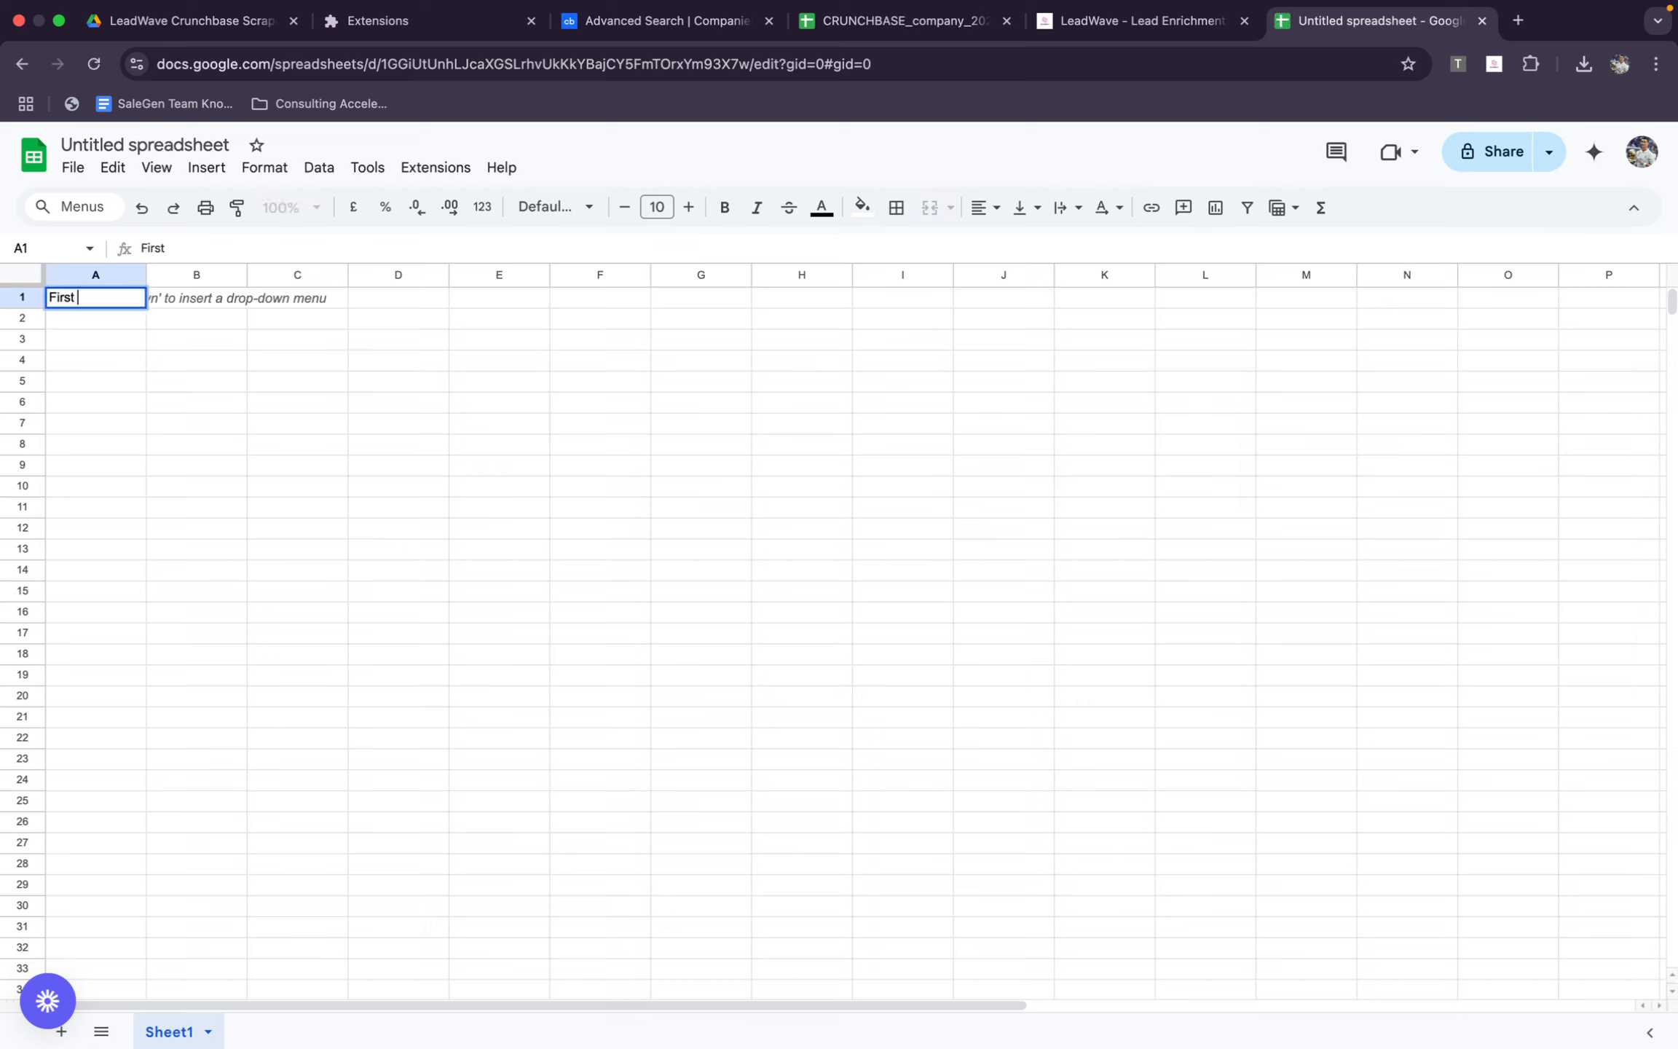
text( name)
click(202, 305)
text(L)
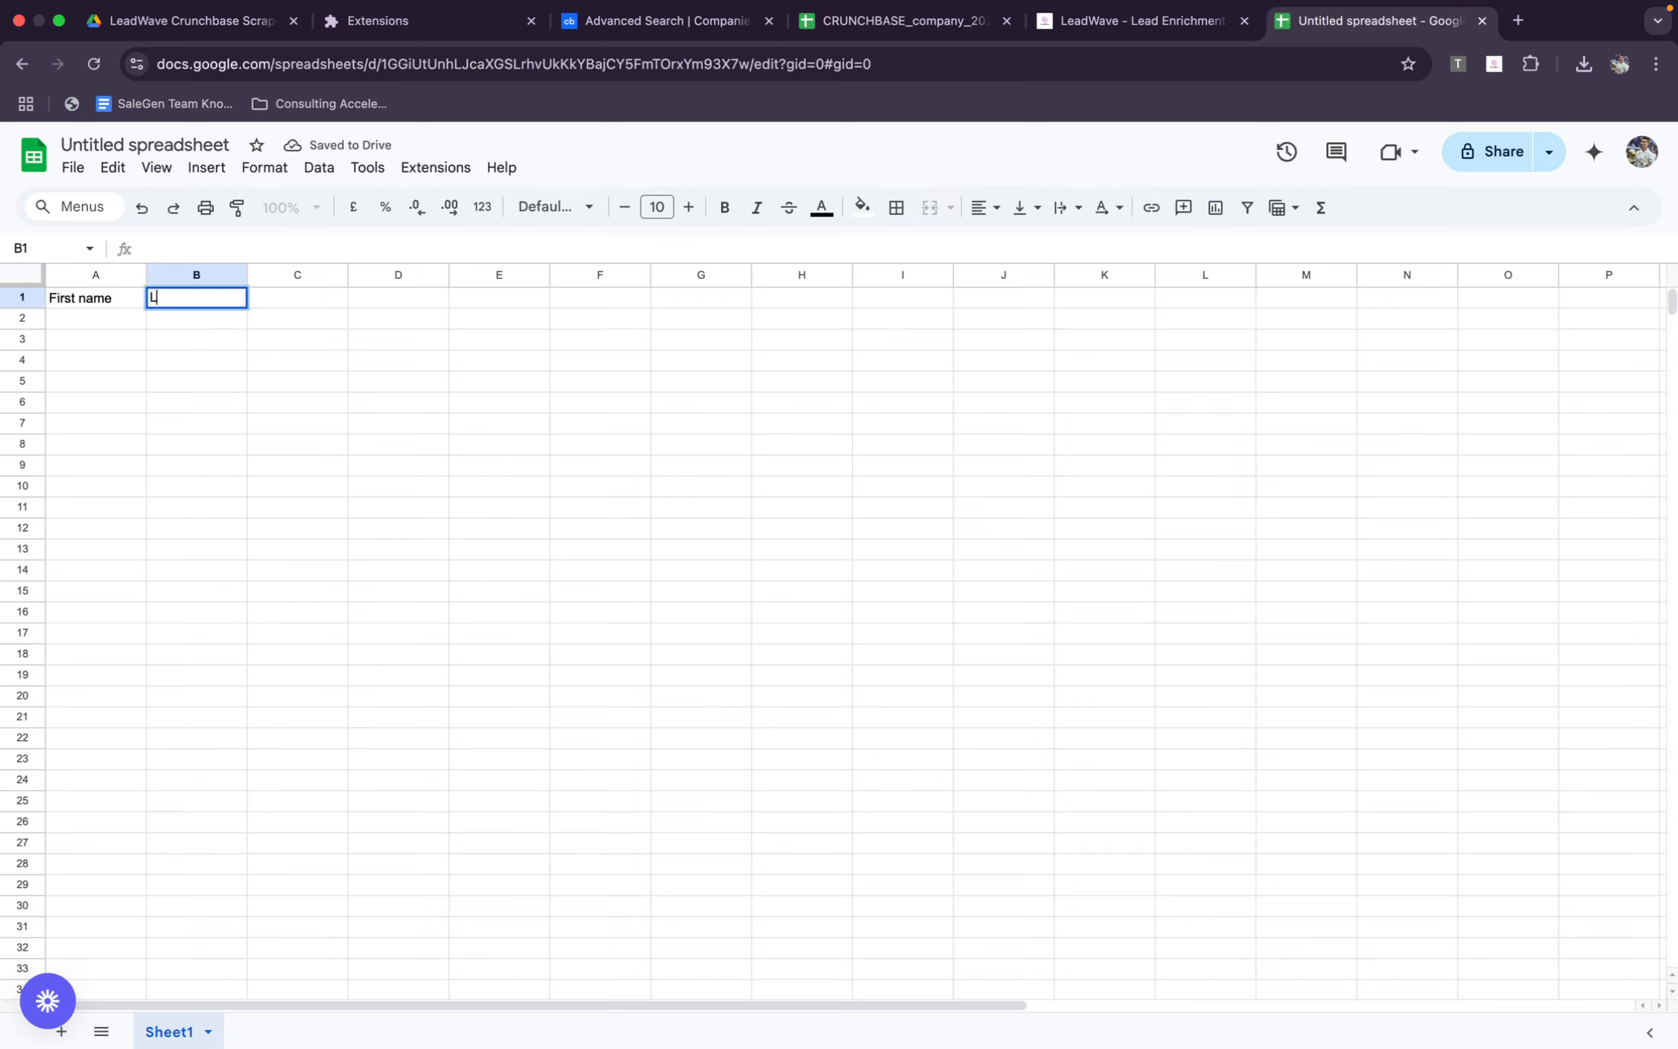
text(asr )
text(name)
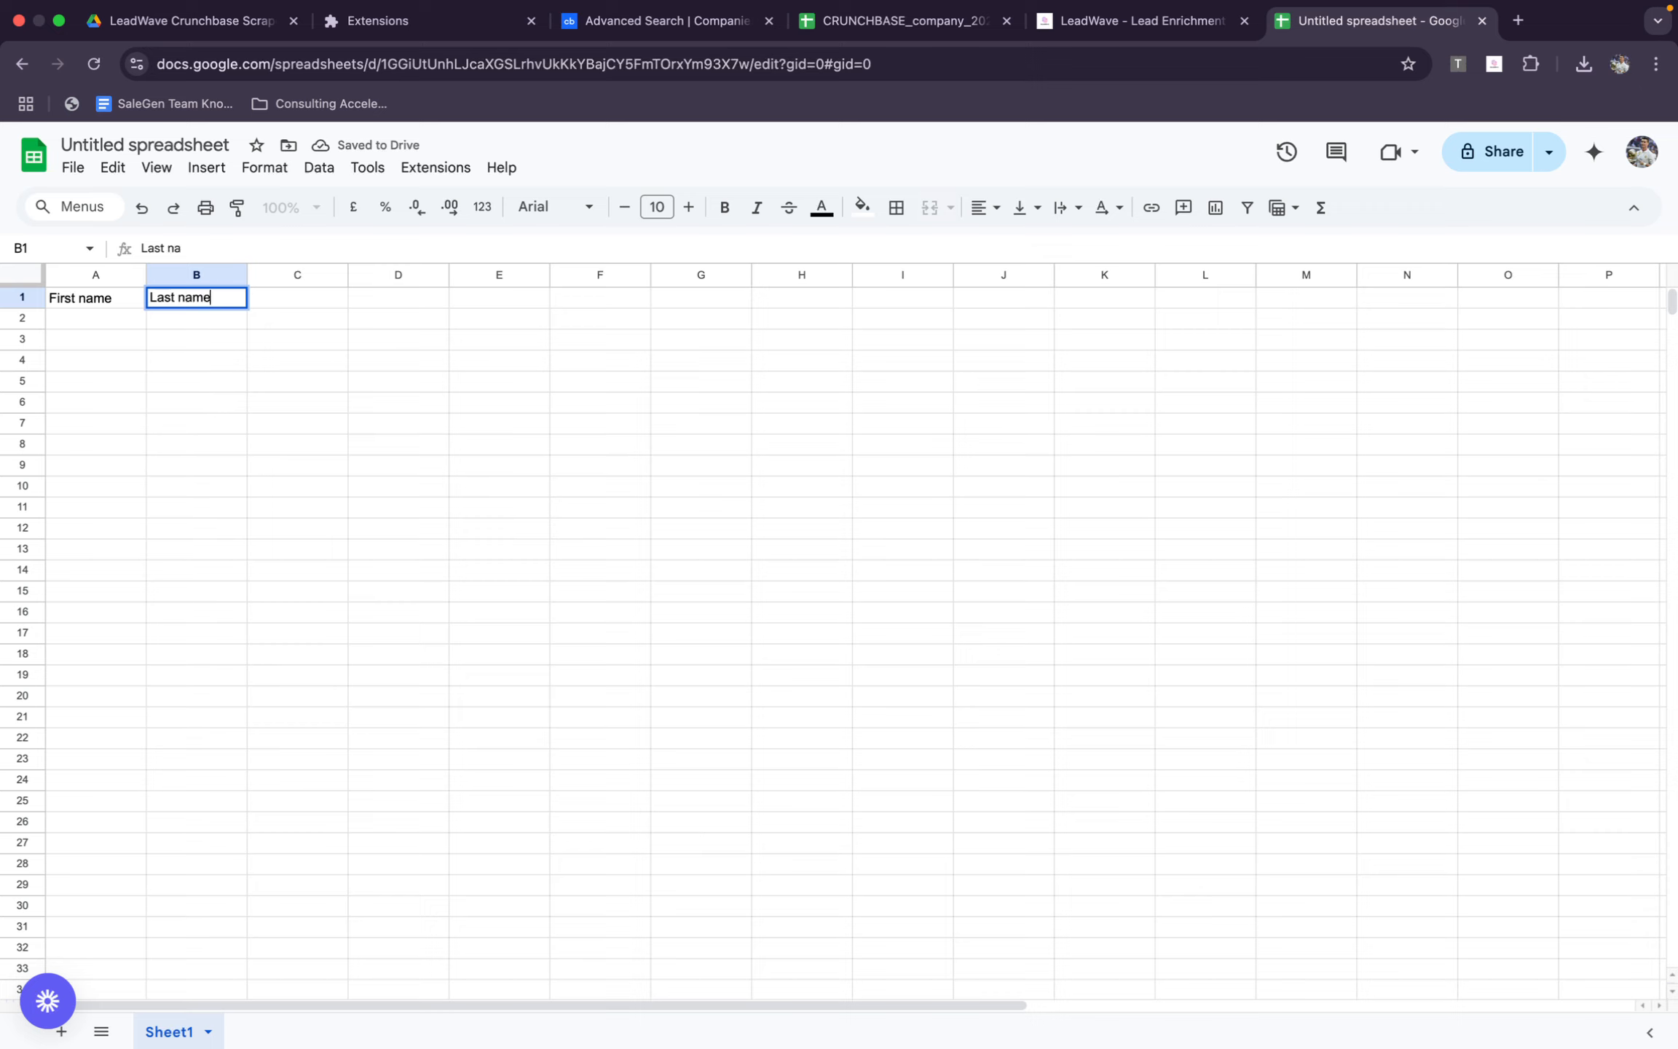
Add the header Domain in C1 and paste the copied website URLs below it from C2
click(324, 298)
double_click(322, 297)
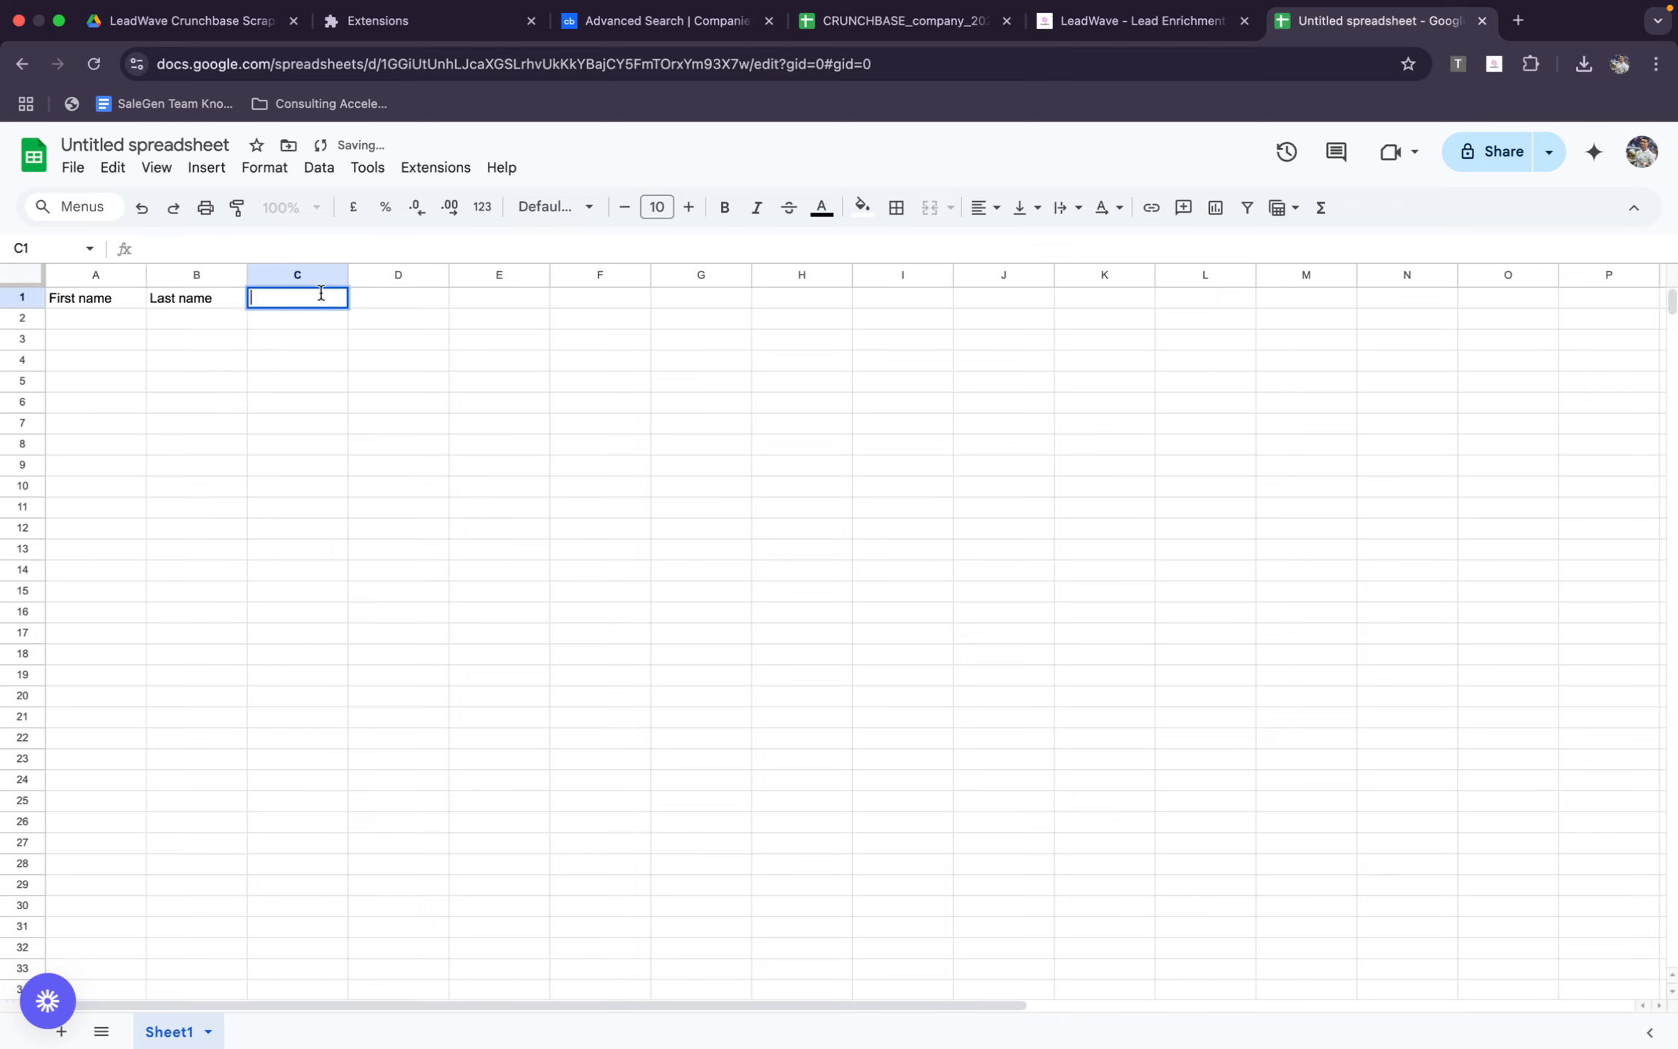
text(Domain)
key(Return)
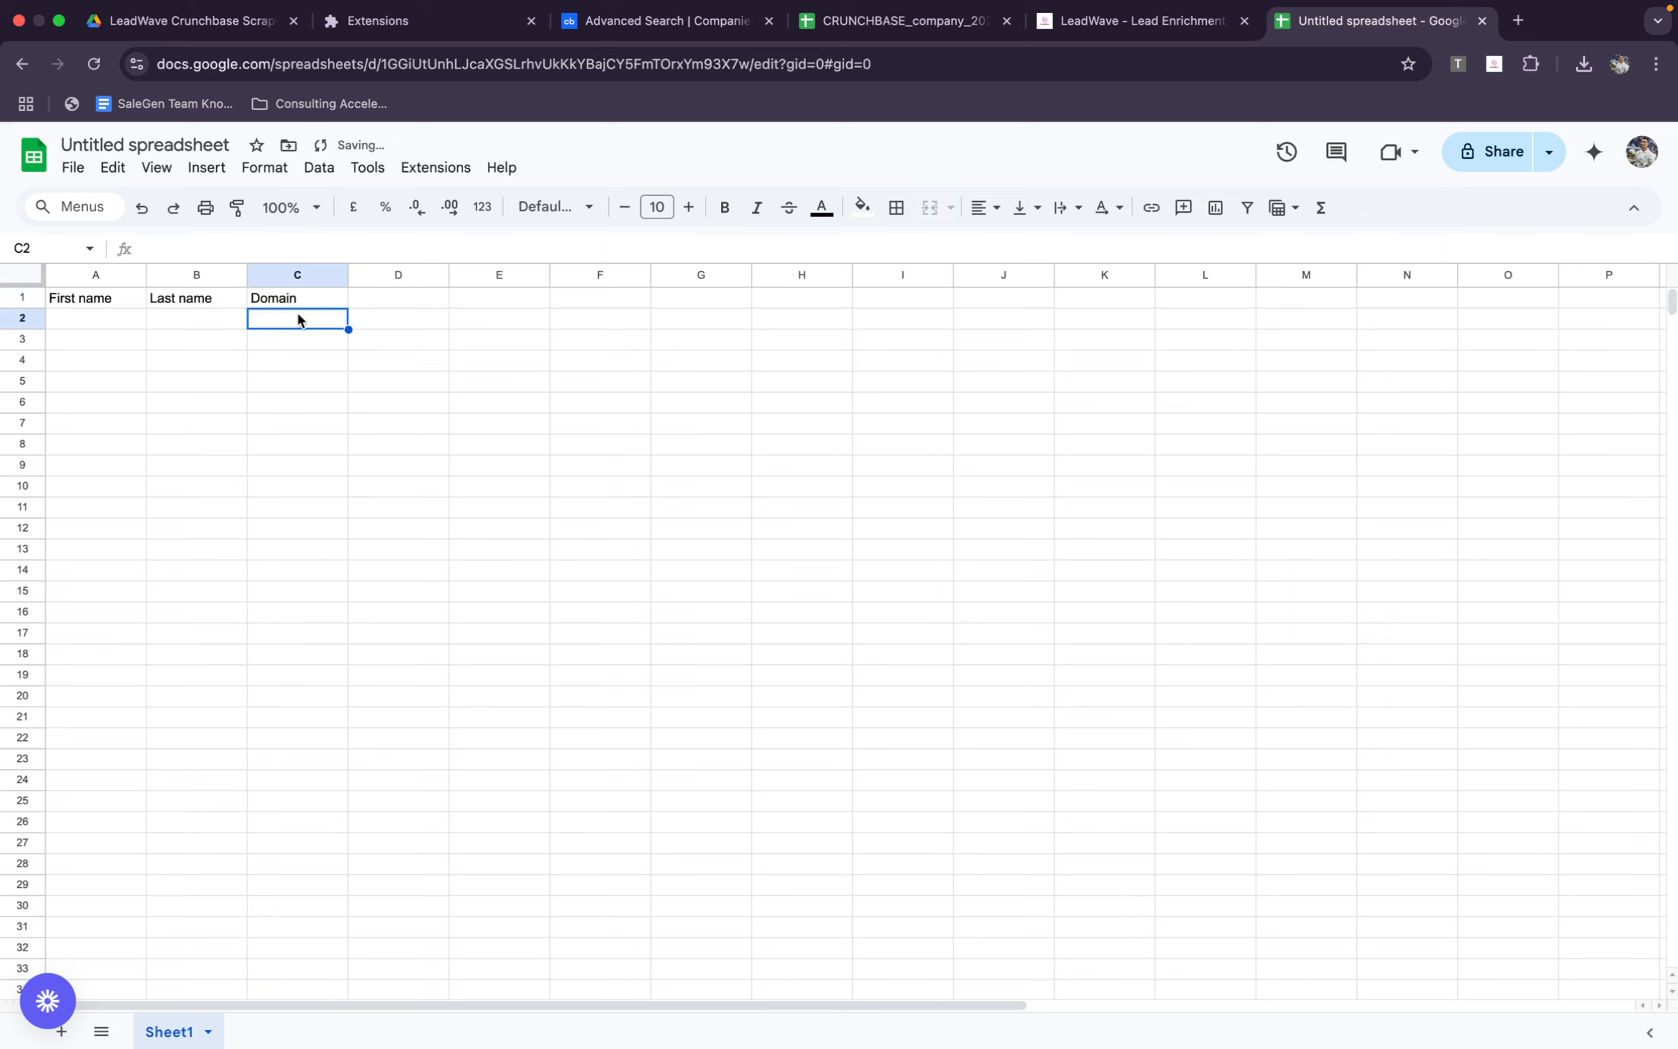
key(super+v)
Review the enriched contacts in LeadWave's results and the founders in BQ3:BQ28 of the exported company spreadsheet
click(1139, 20)
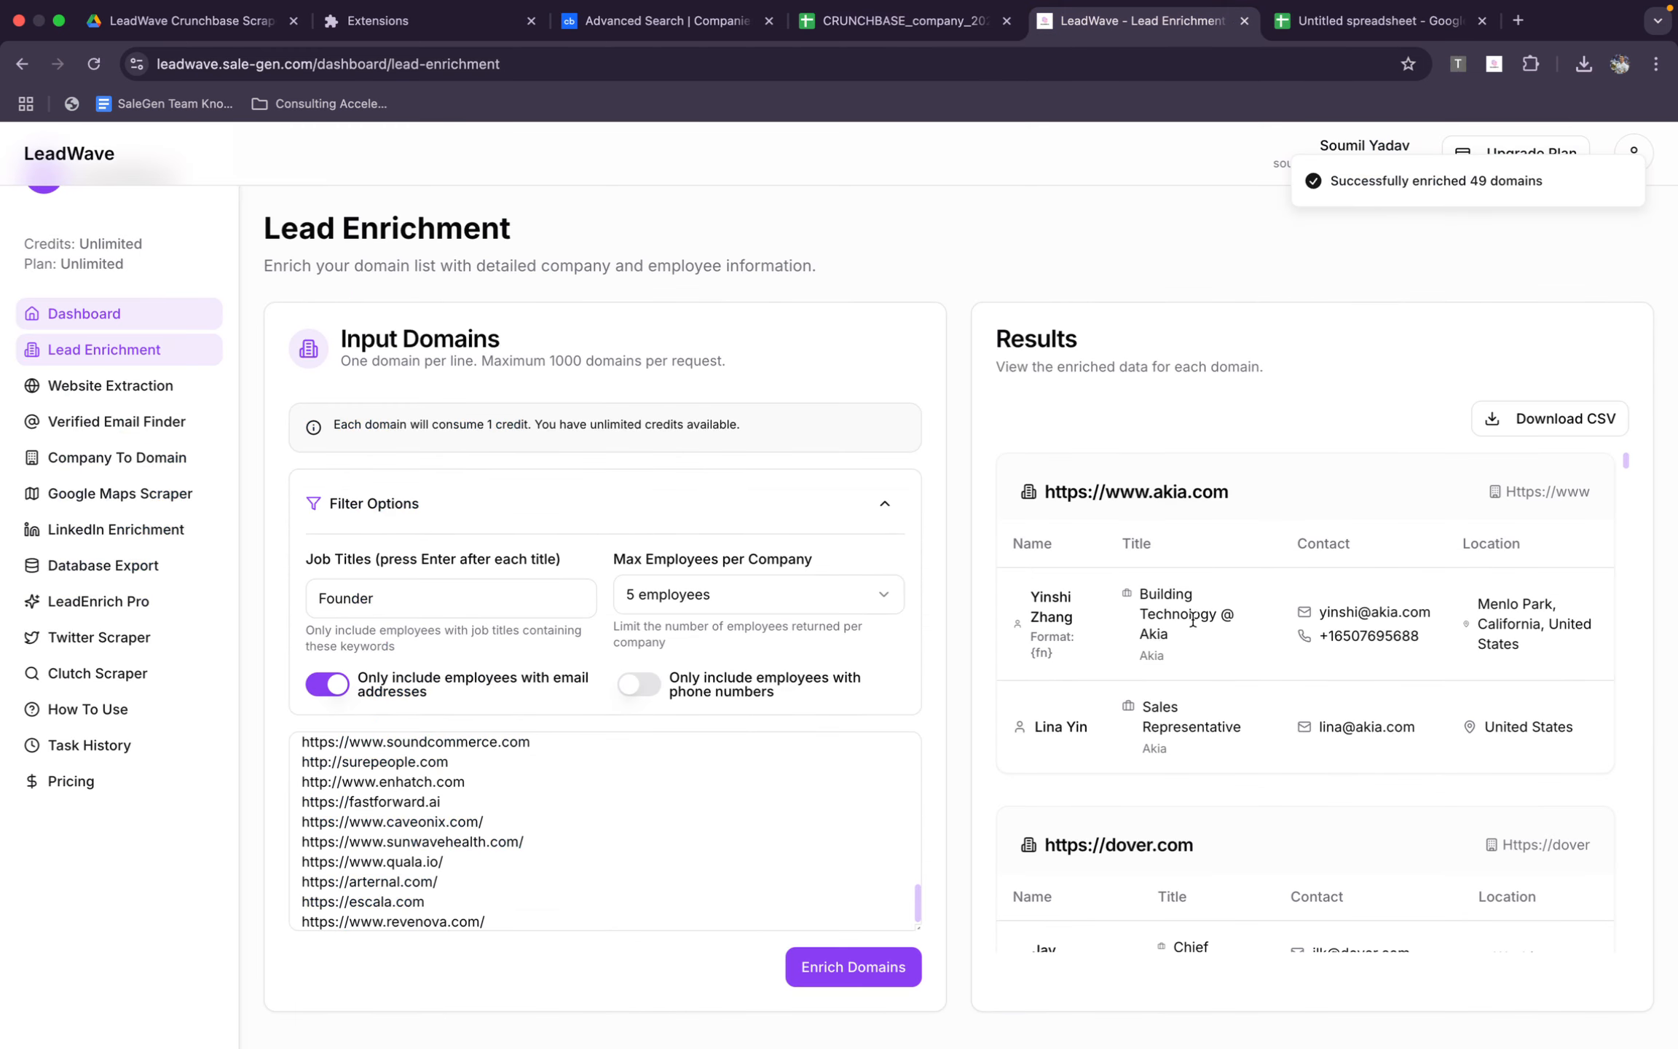
scroll(1192, 620, down, 15)
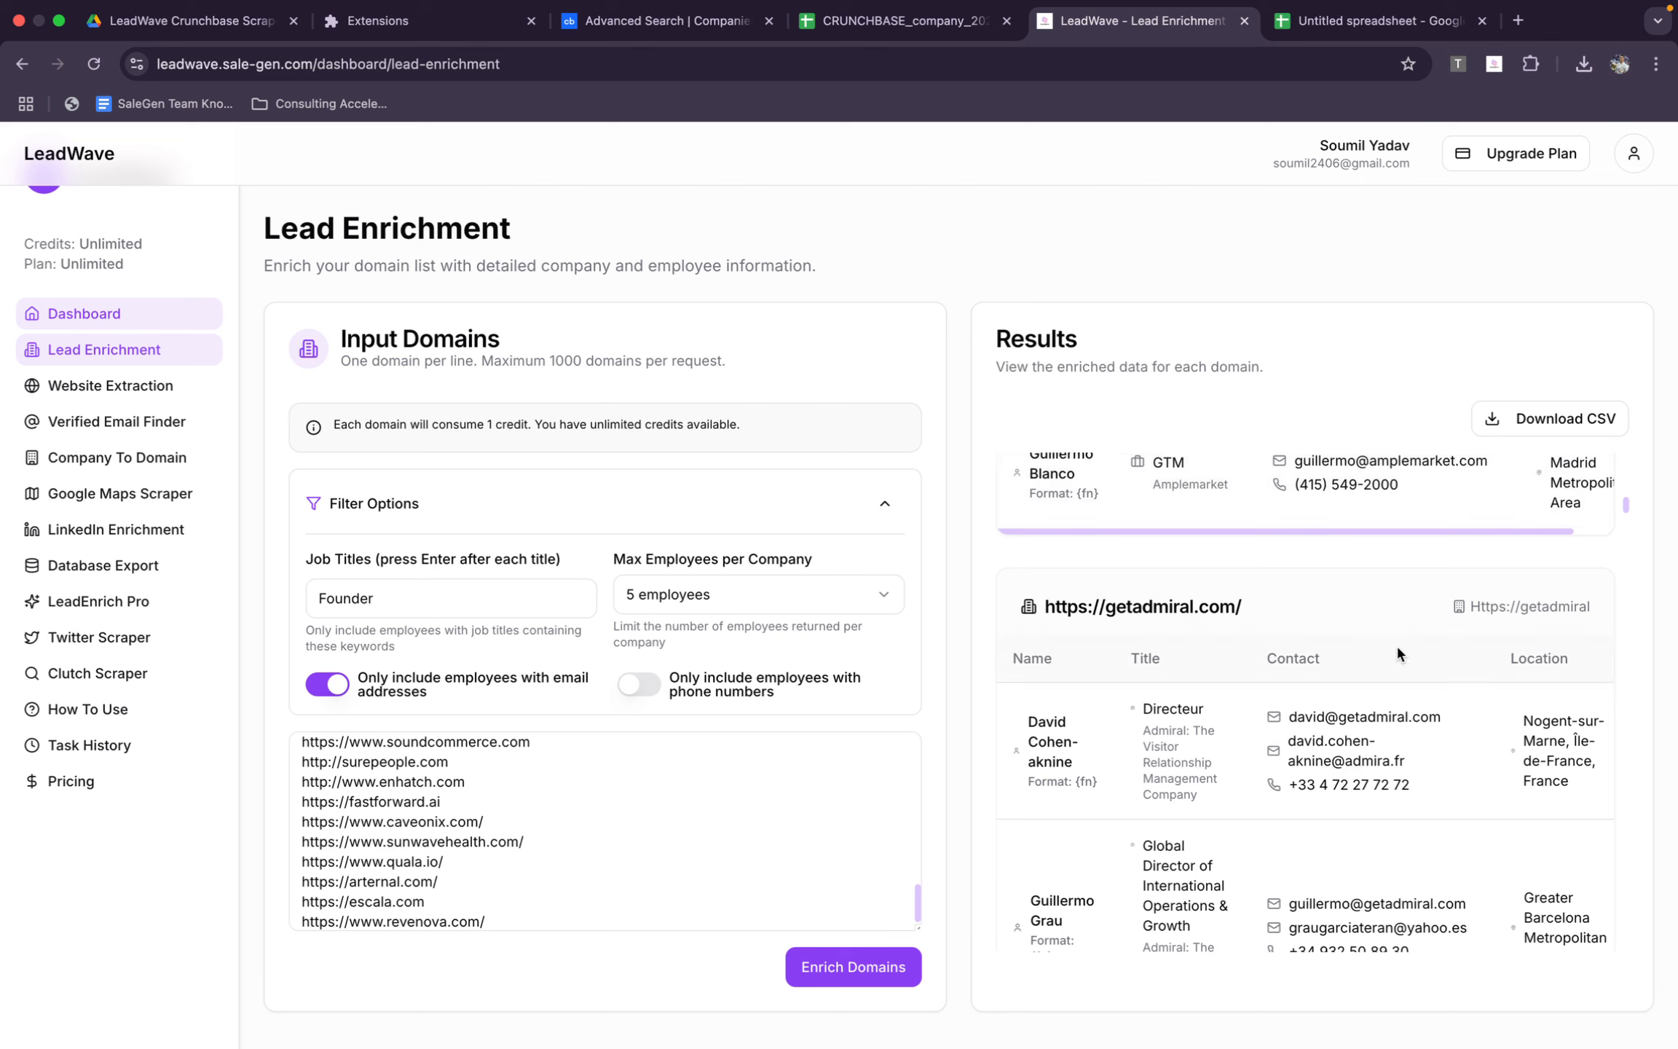
click(908, 26)
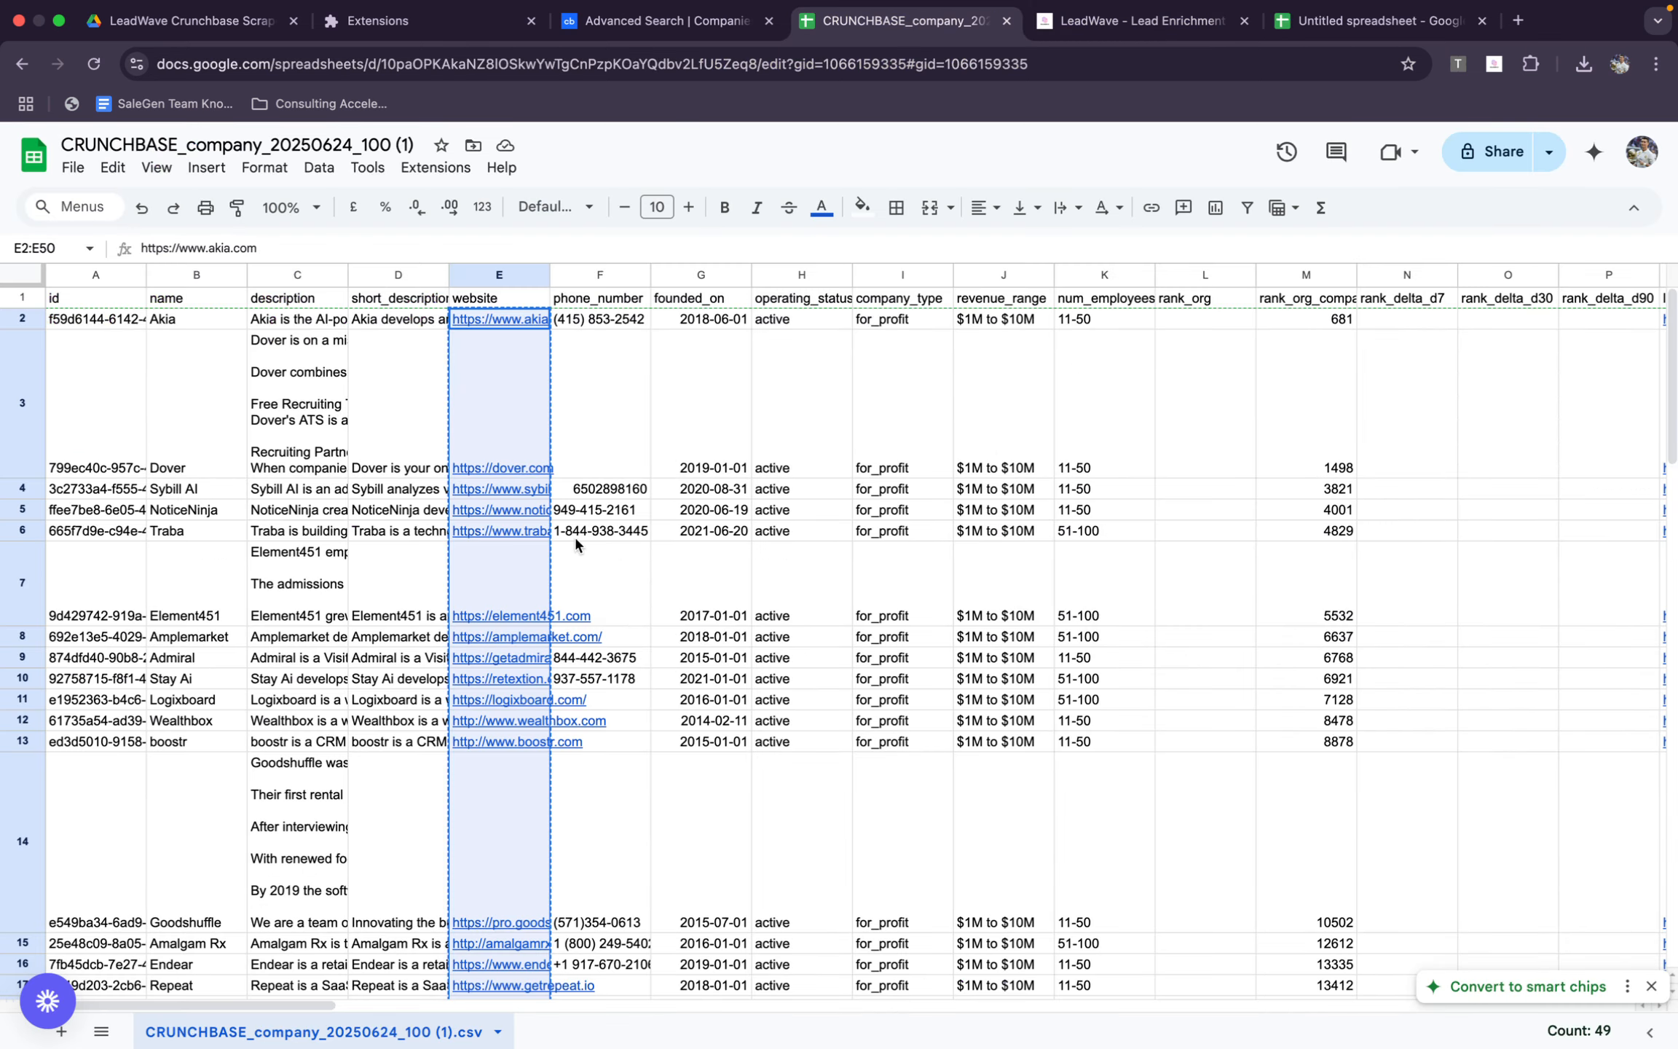
scroll(561, 446, right, 5)
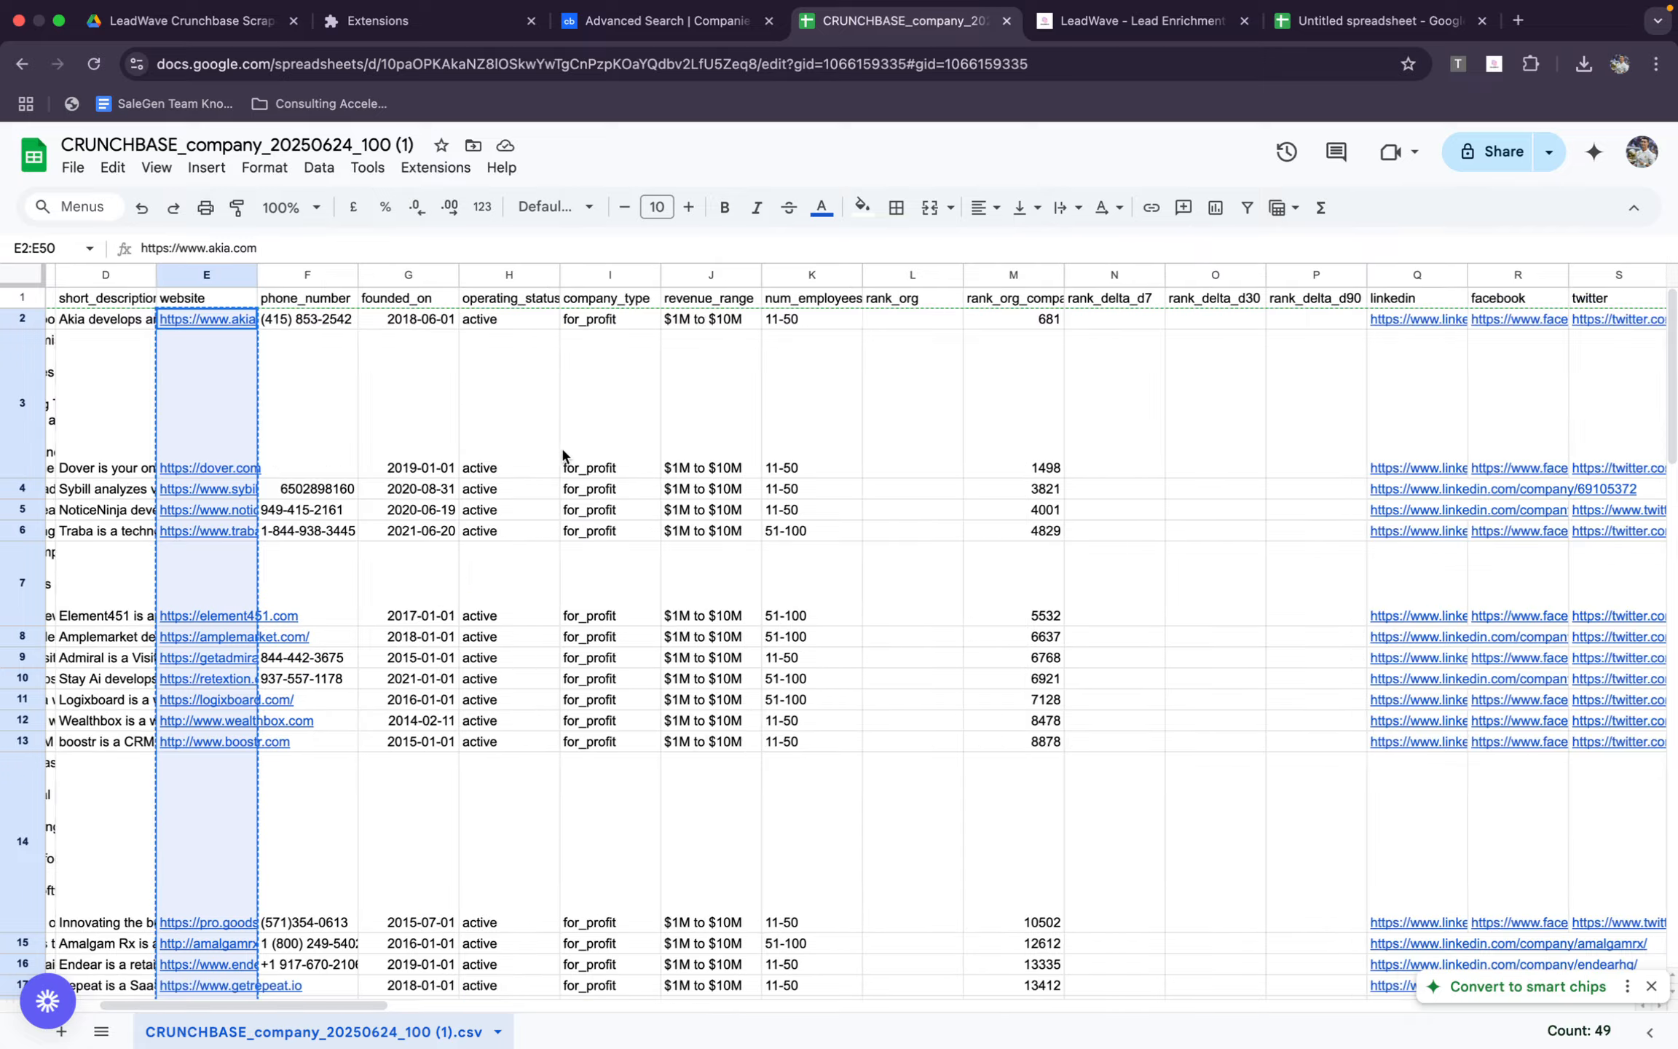
scroll(562, 455, right, 20)
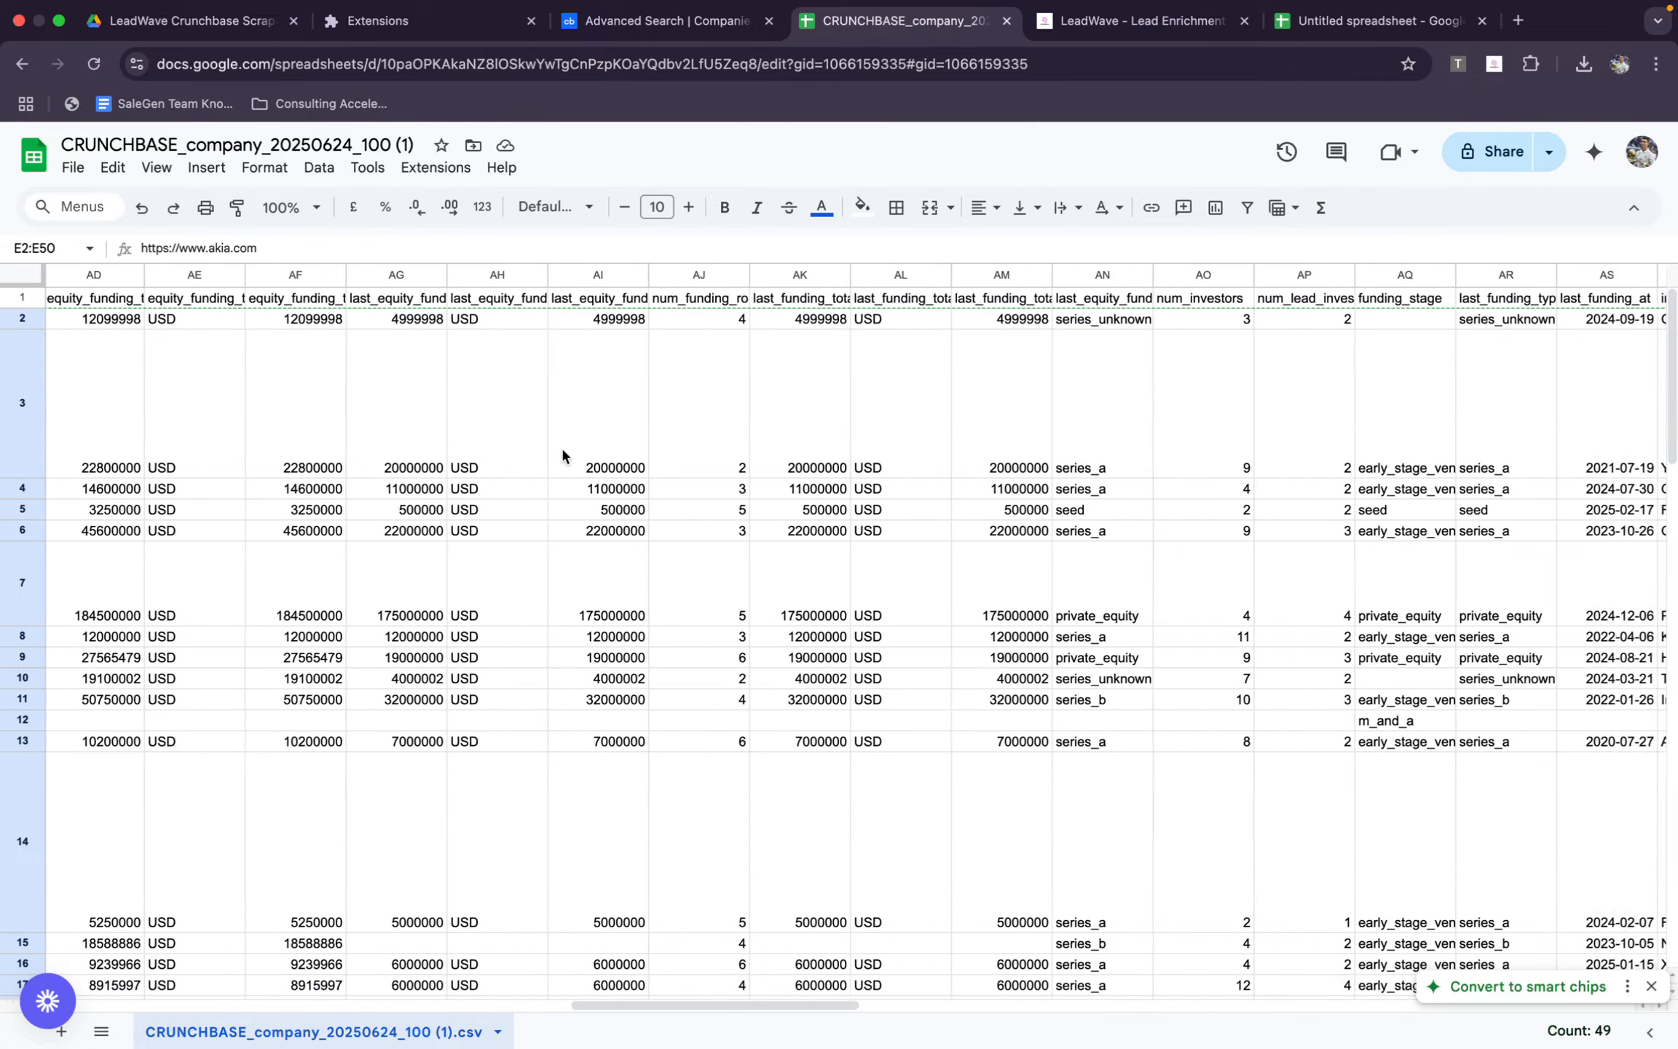
scroll(562, 455, right, 20)
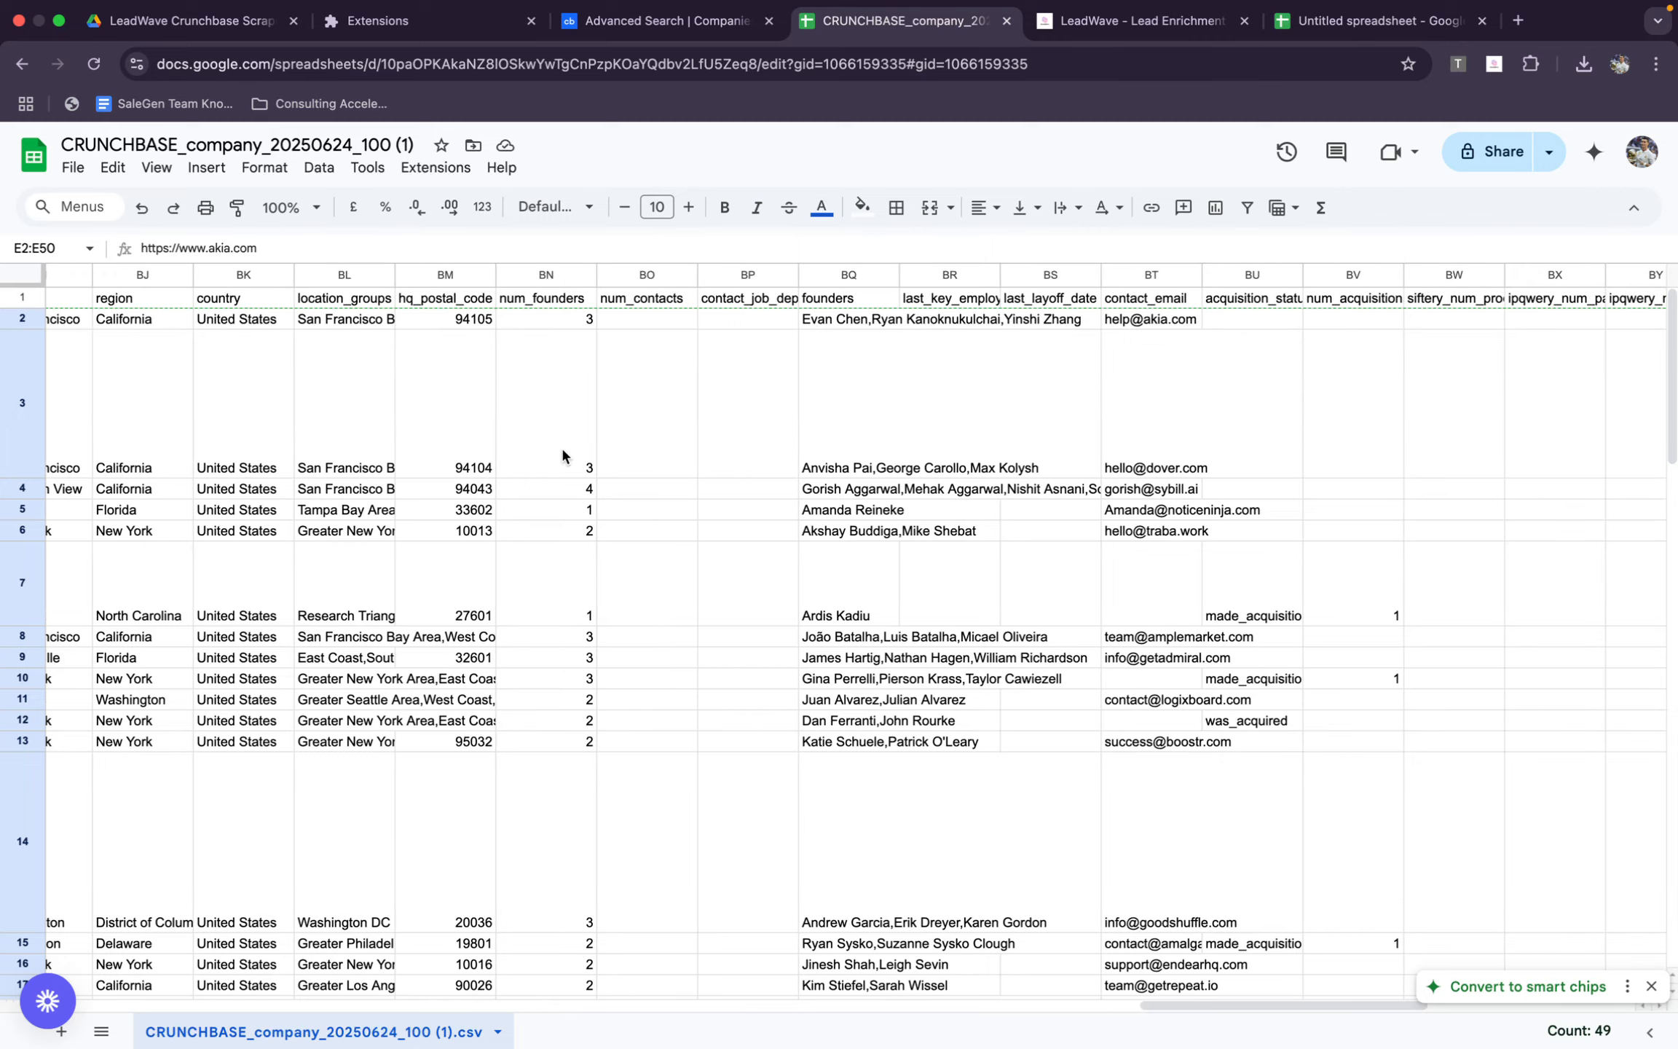
scroll(561, 446, right, 3)
drag(726, 350, 732, 810)
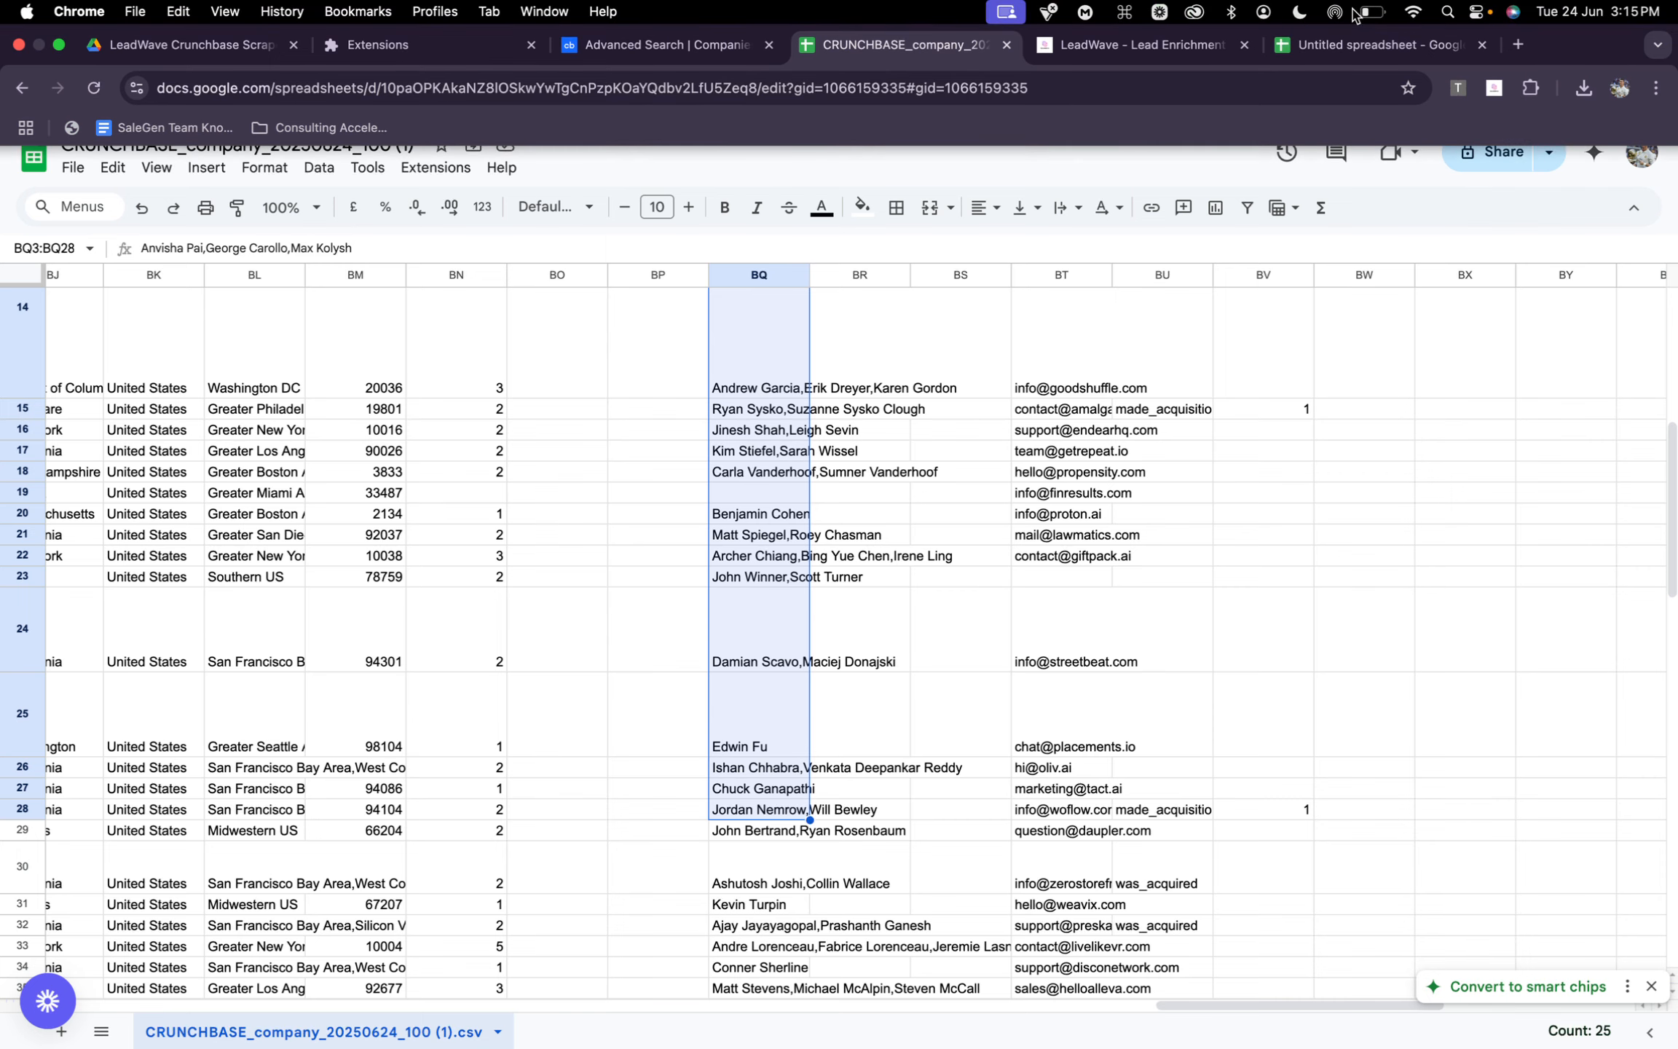
Check the name columns of the new spreadsheet, and open Single Email Verification in LeadWave's Verified Email Finder
click(1361, 45)
click(142, 325)
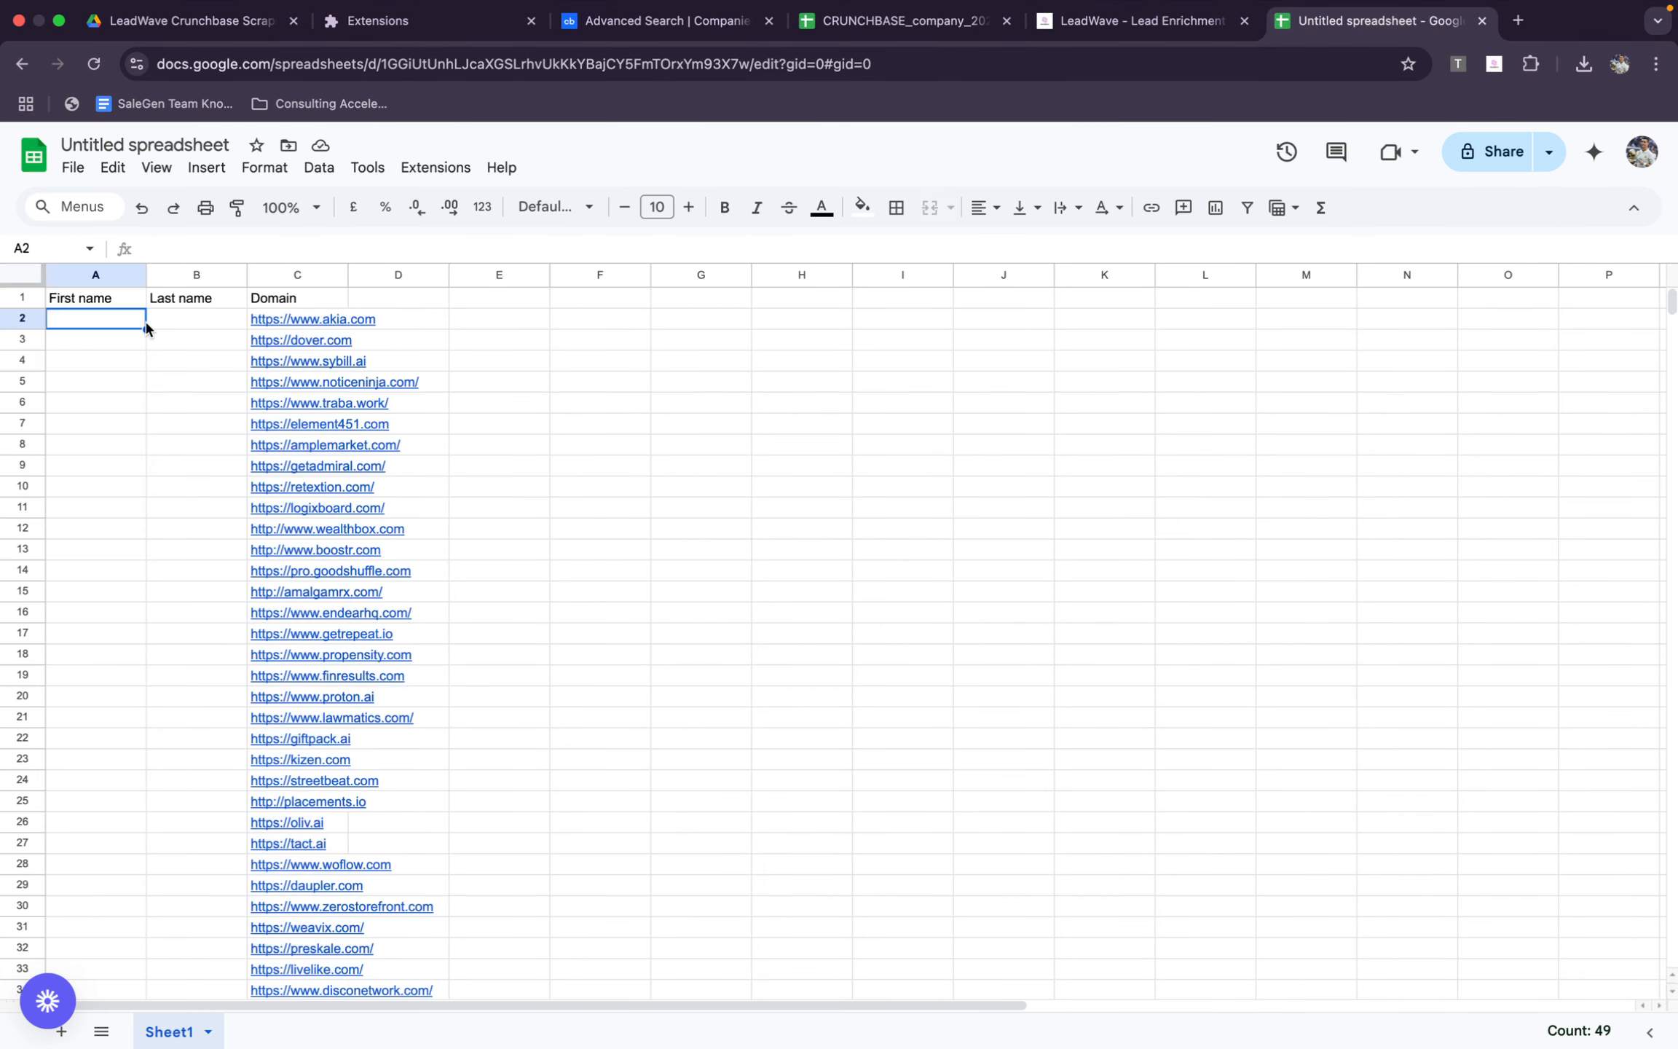
key(Tab)
click(1173, 21)
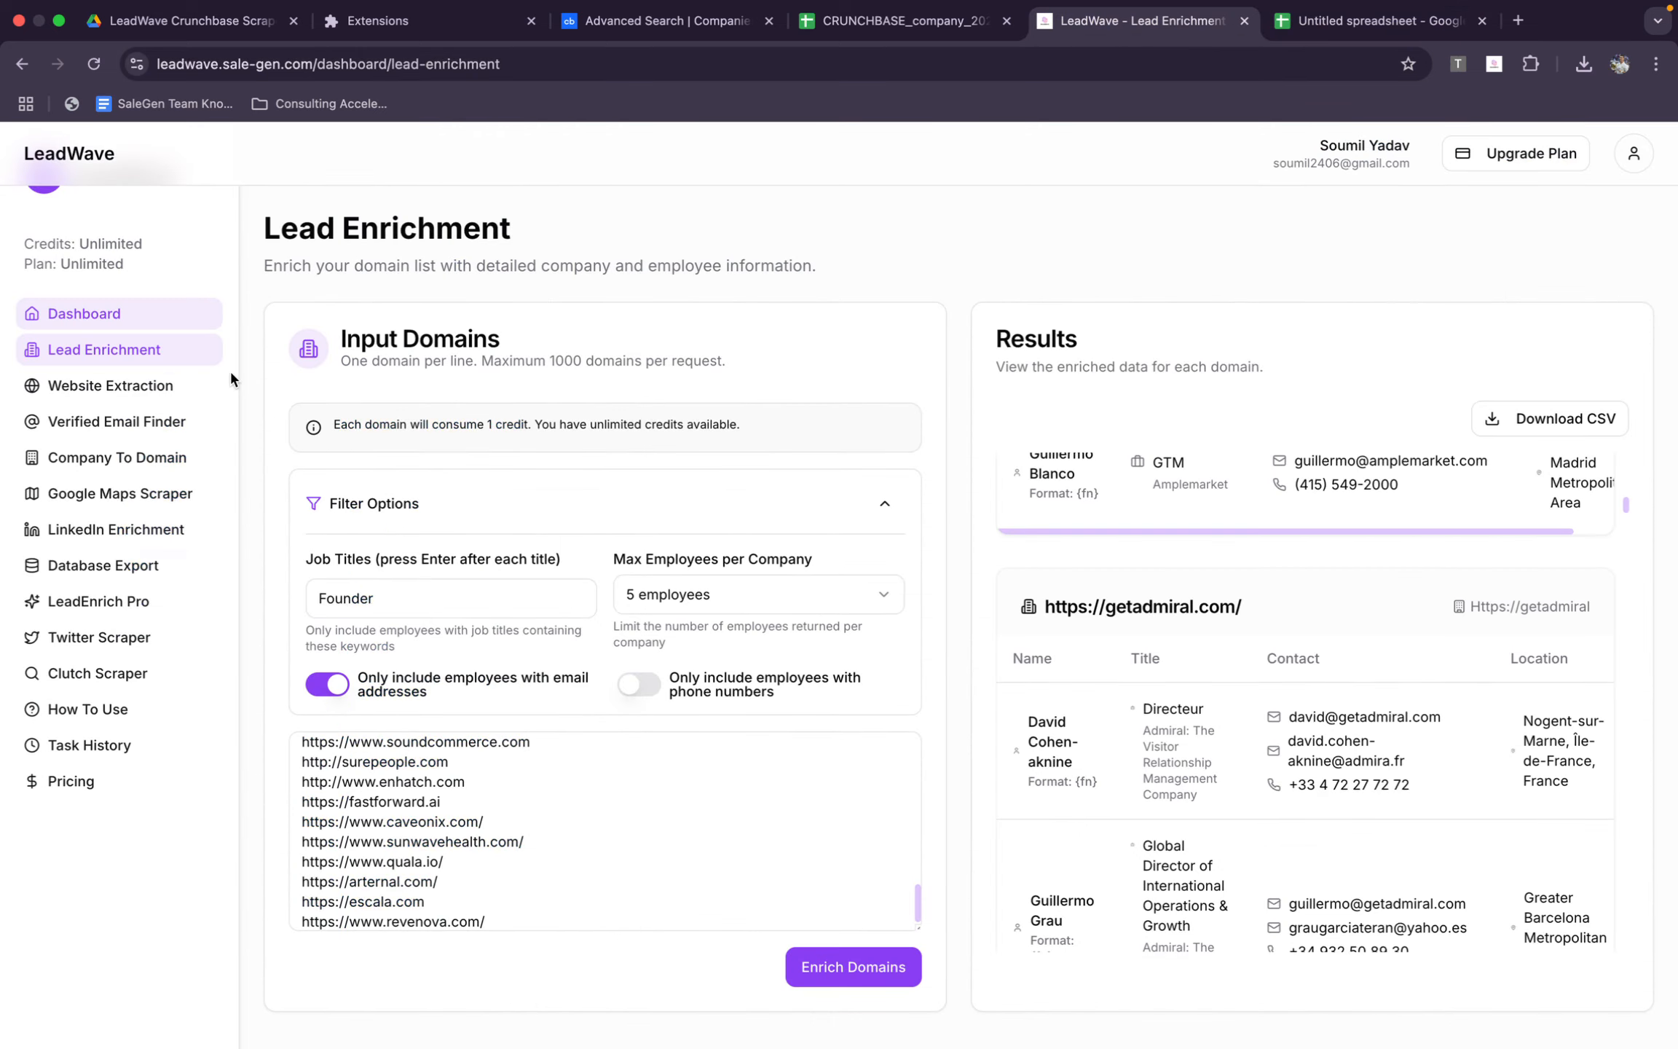
click(149, 416)
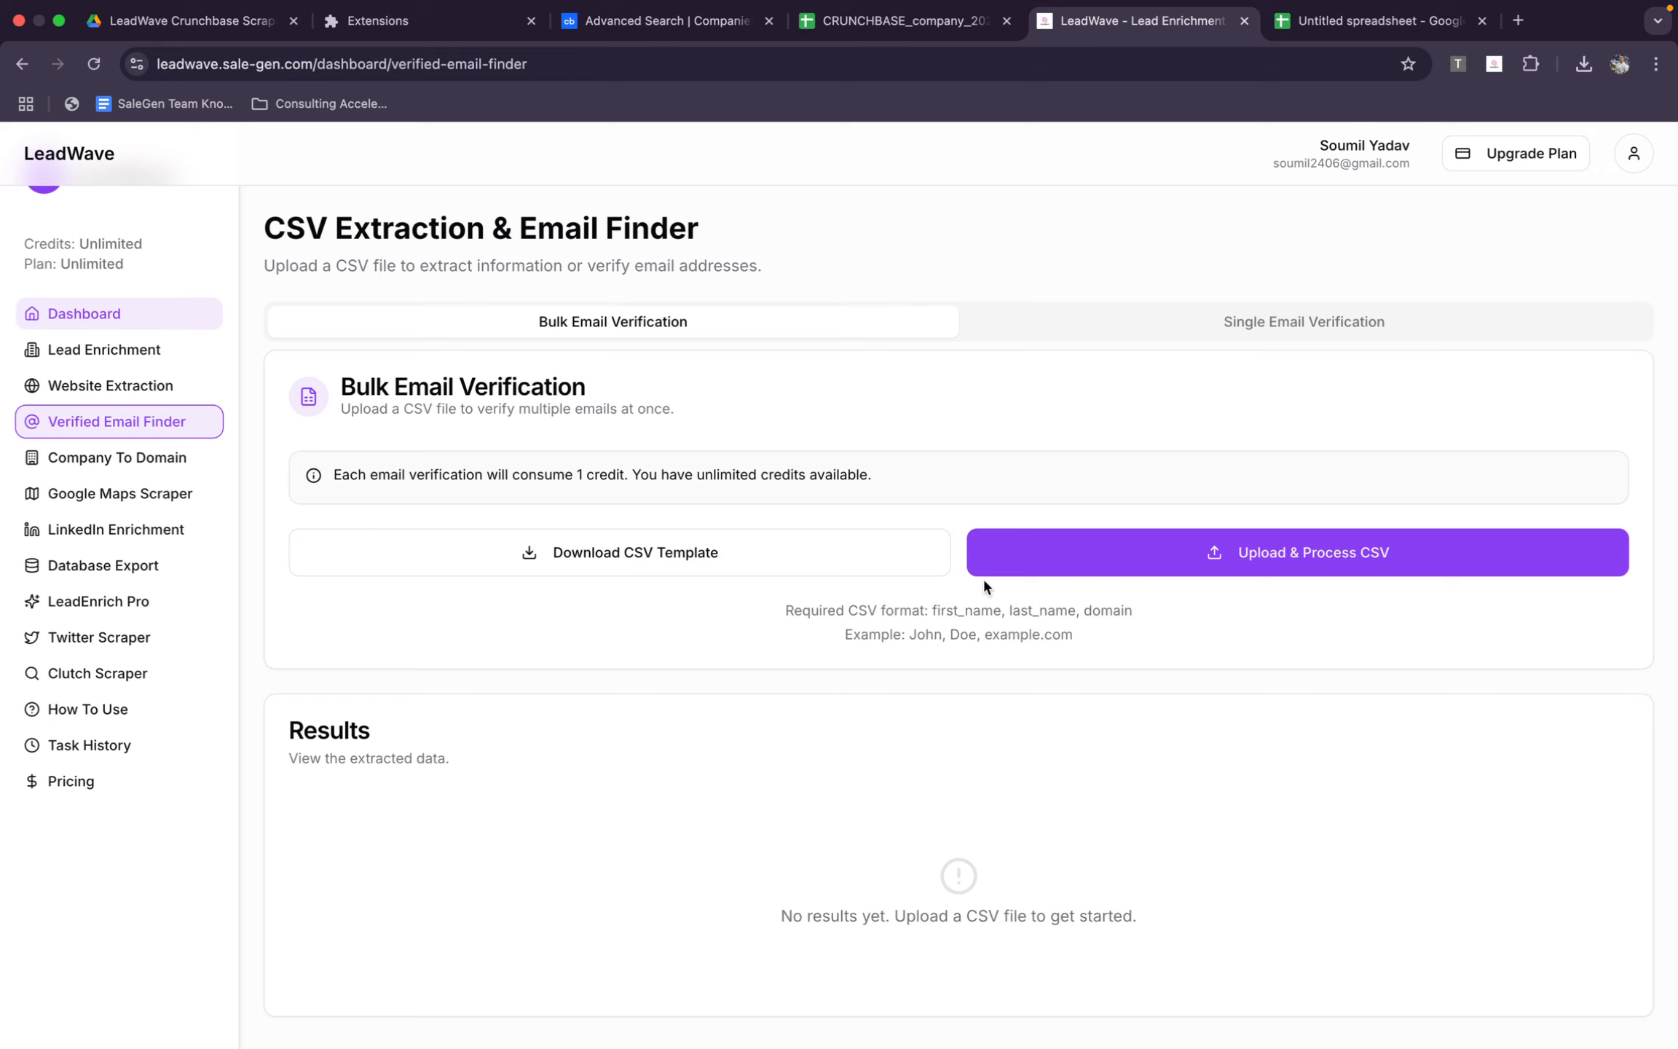
click(1210, 331)
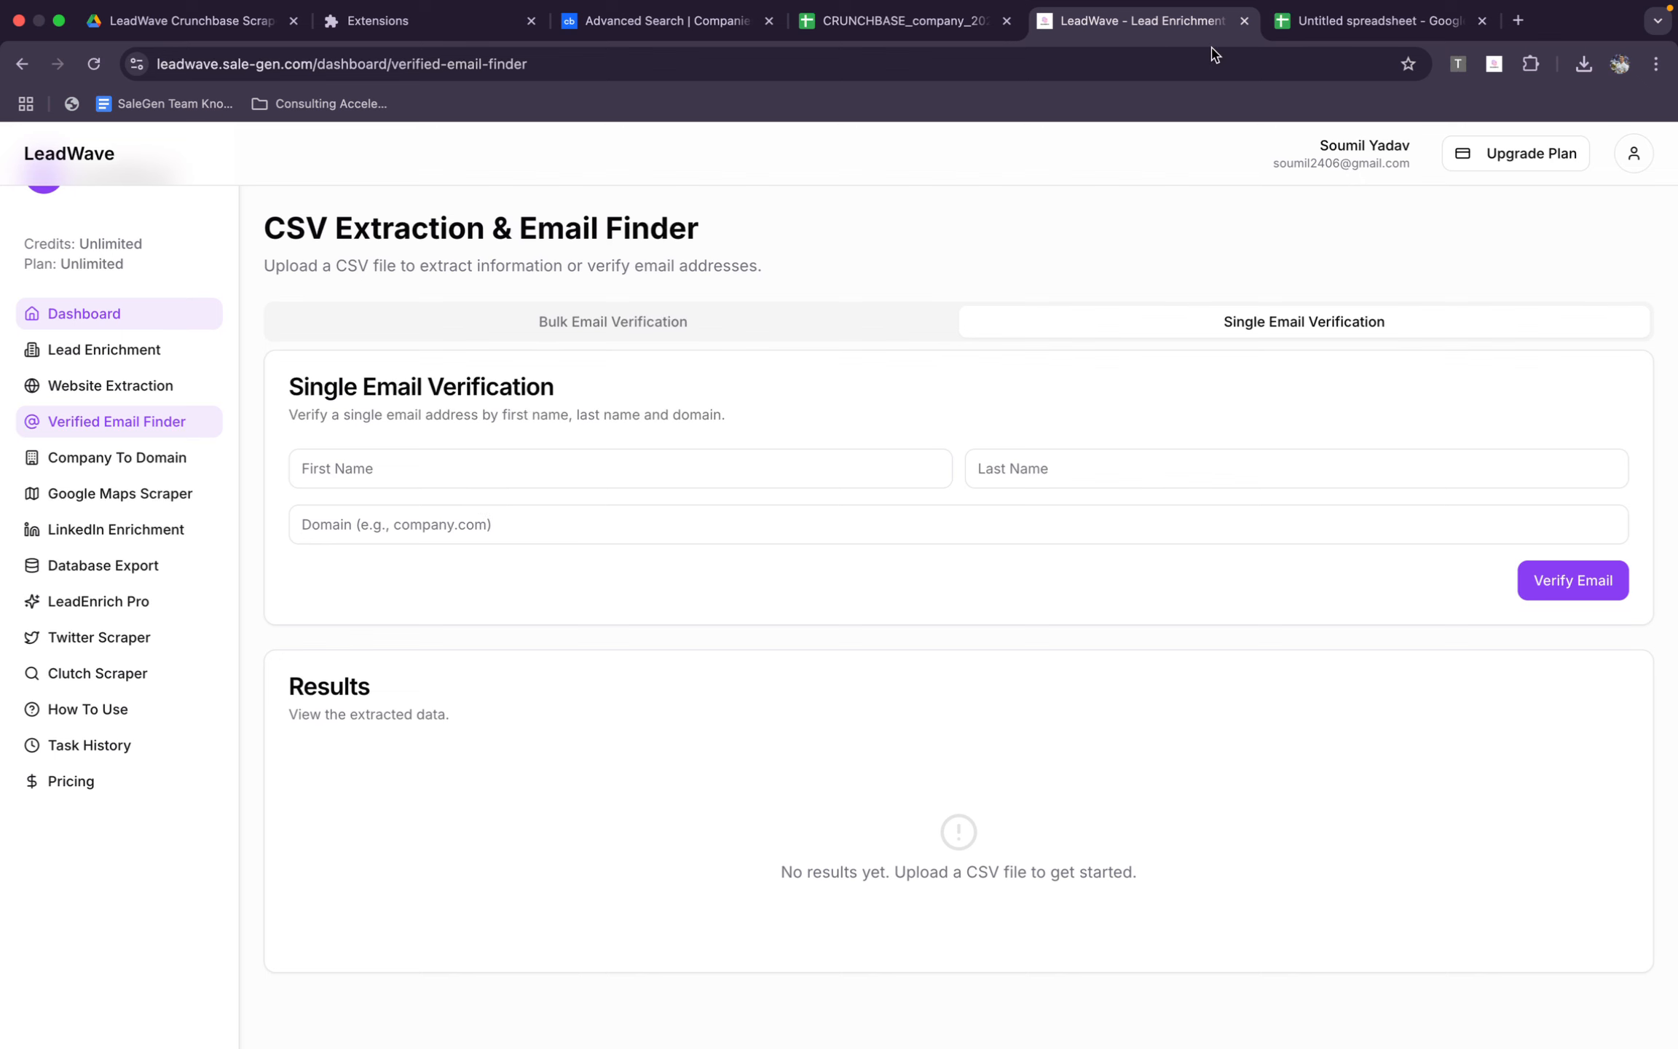
Return to the exported company spreadsheet and copy the founder's full name from BQ5
click(1387, 20)
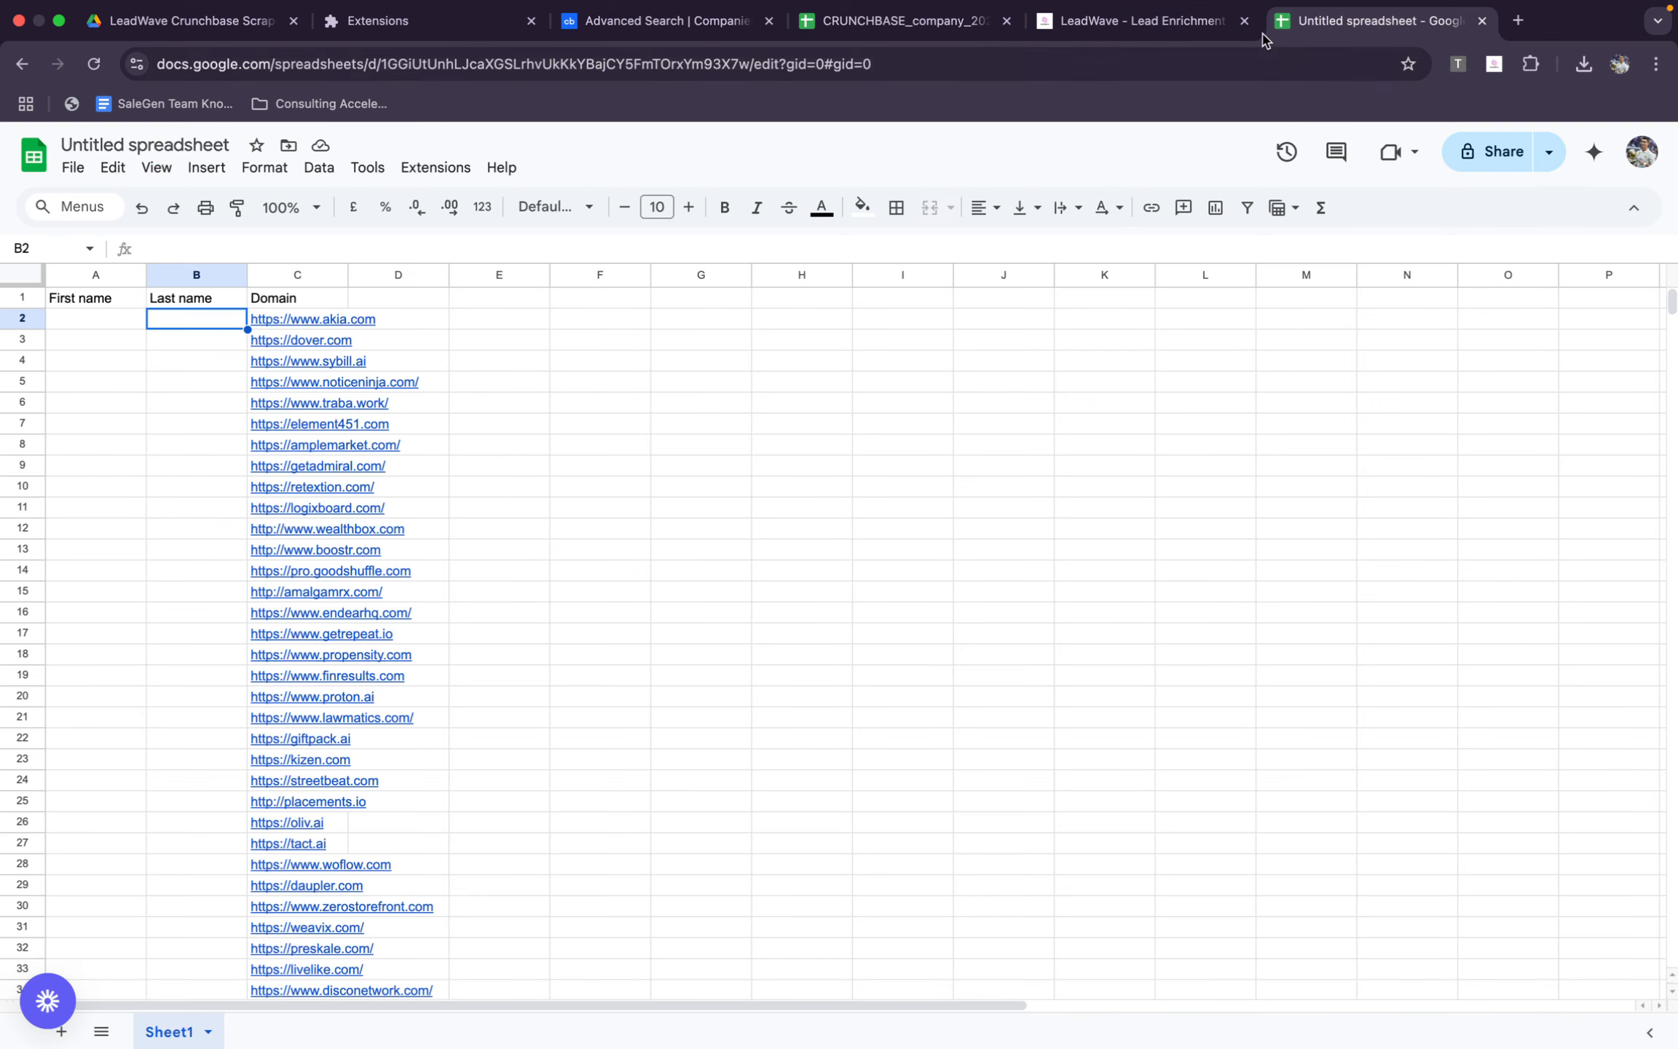
click(1173, 31)
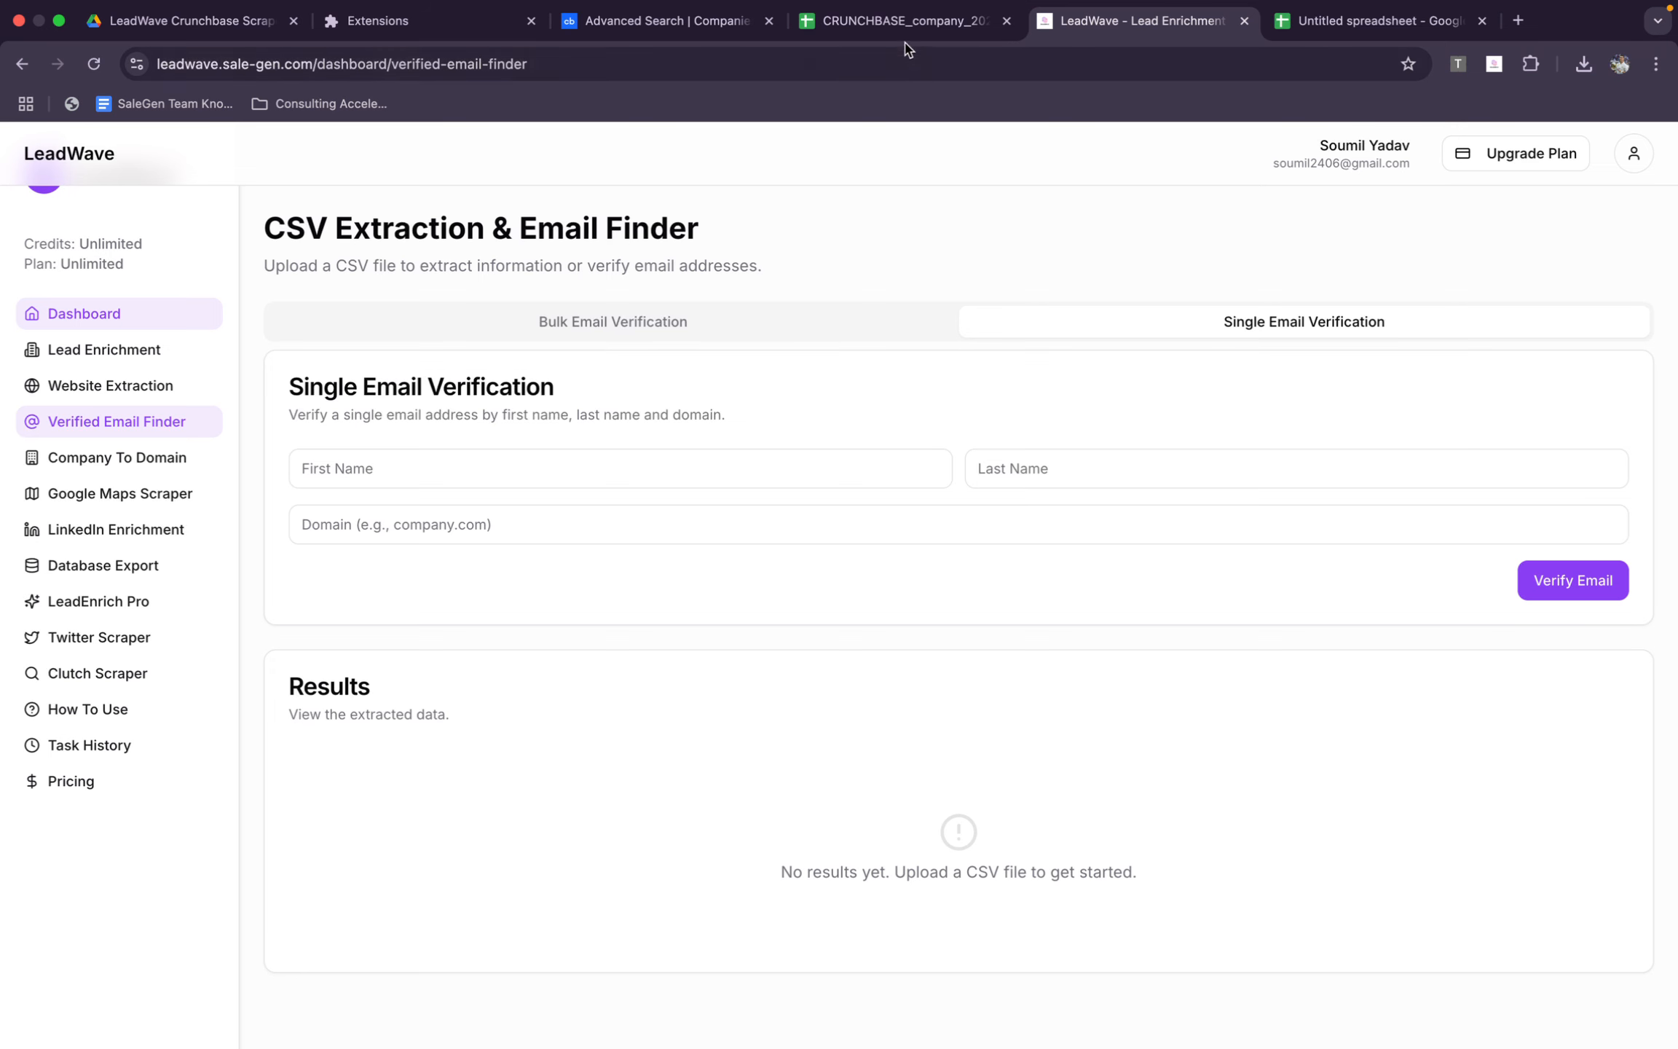
click(914, 13)
scroll(743, 406, up, 10)
click(743, 405)
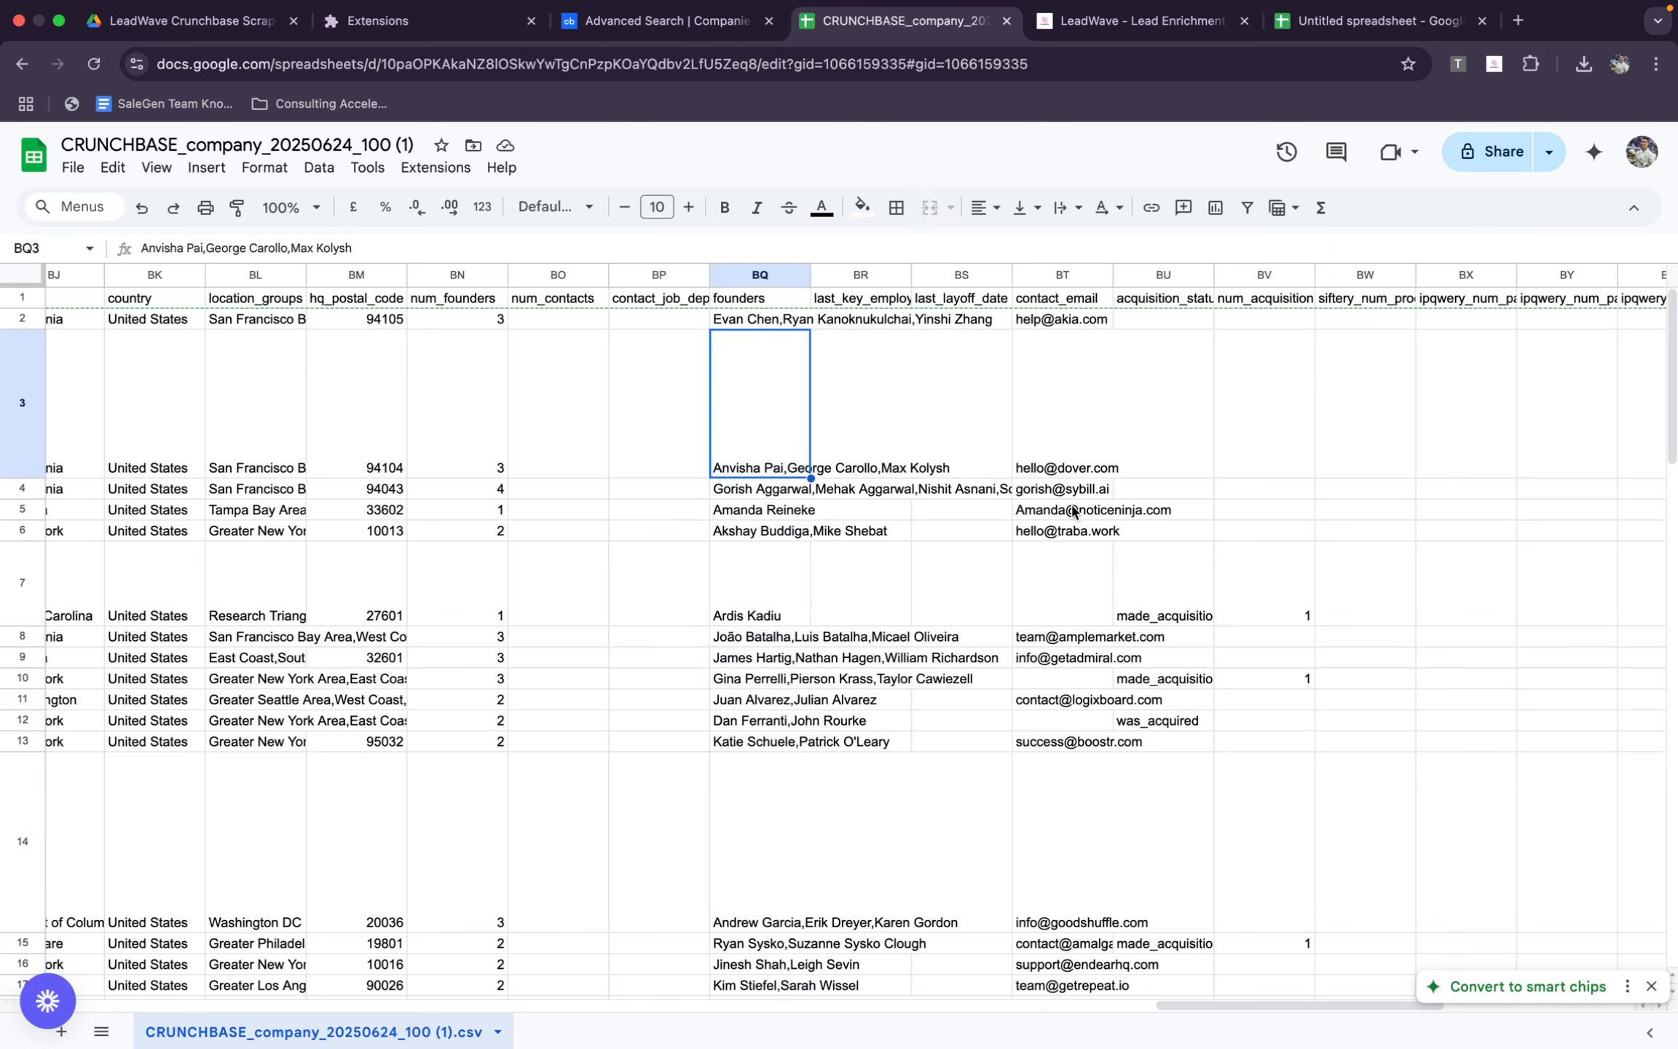
click(788, 512)
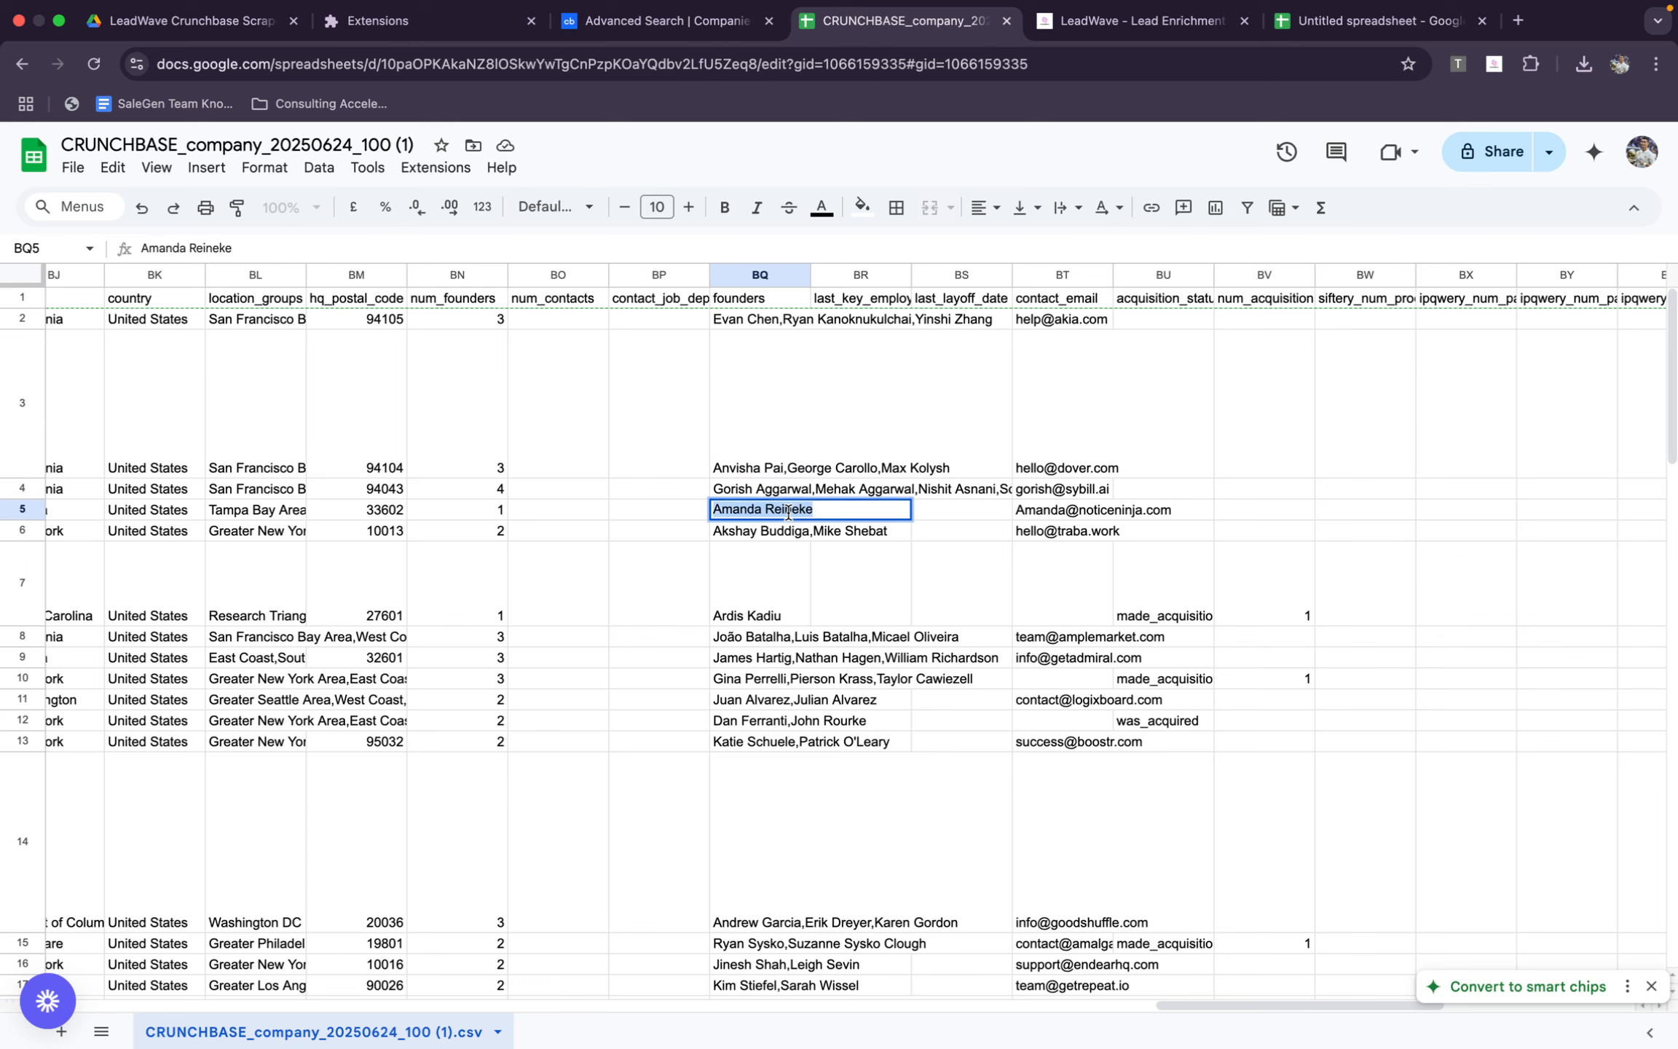
Fill in the copied founder's first name and last name in the Single Email Verification form
click(1136, 21)
click(584, 464)
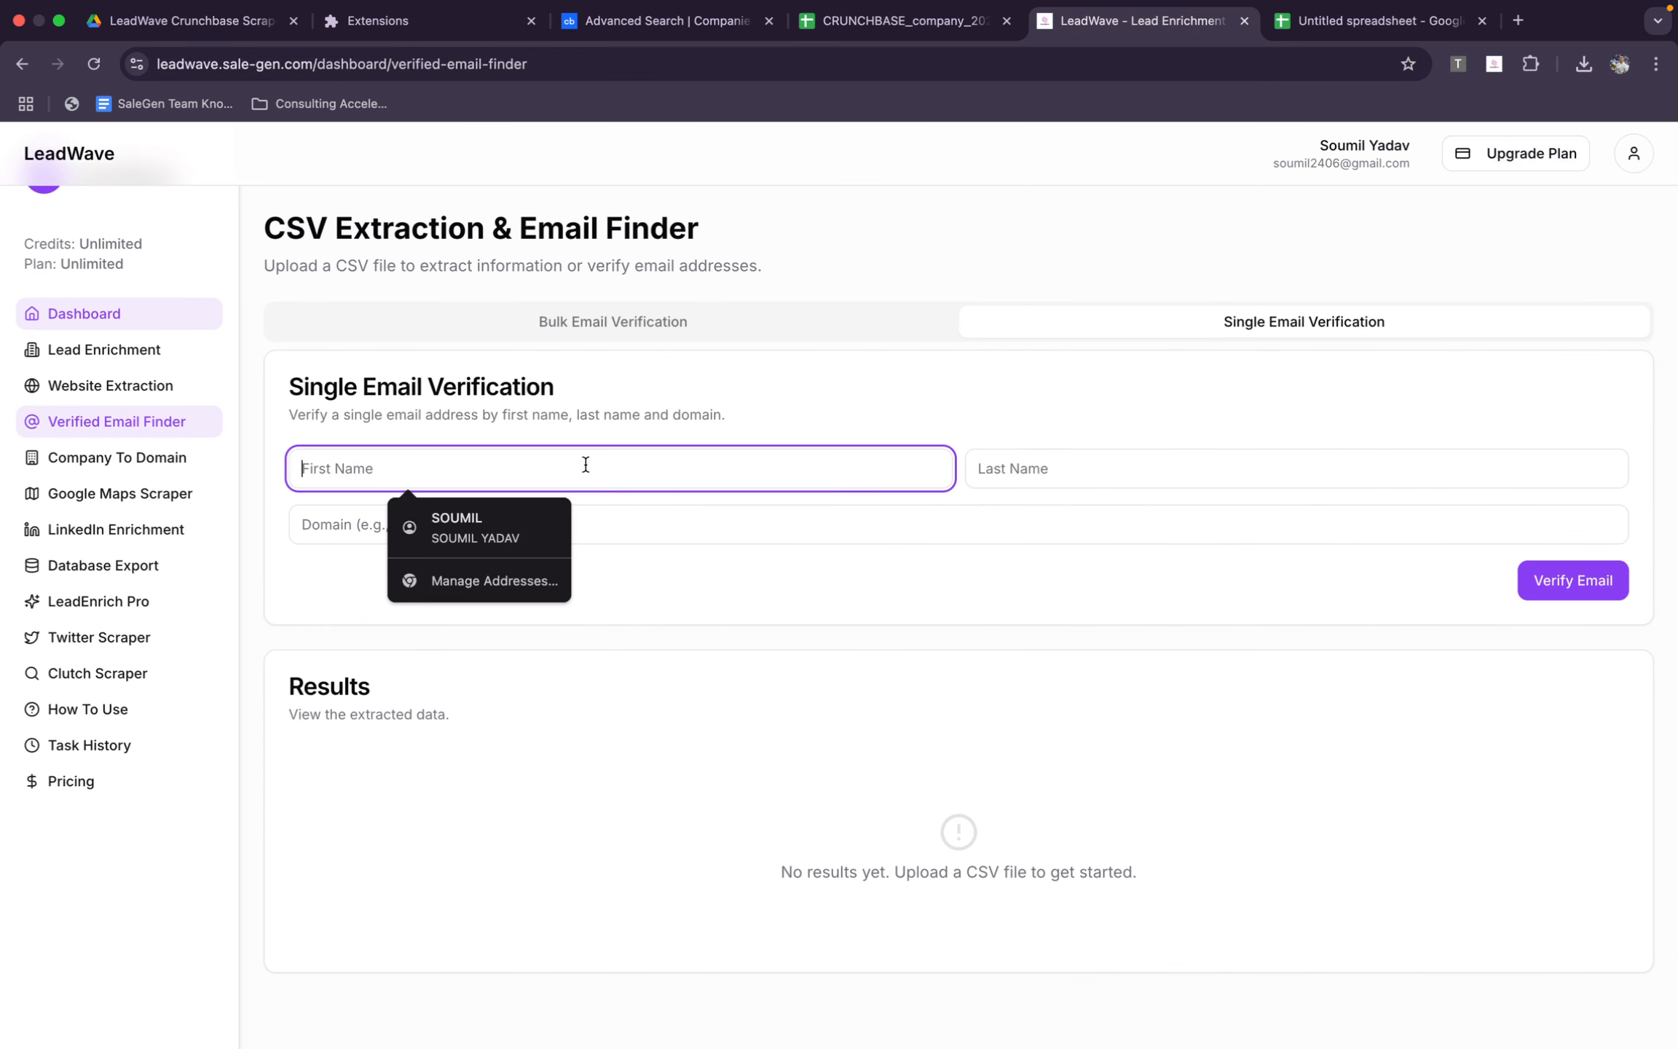
drag(487, 463, 363, 463)
key(super+c)
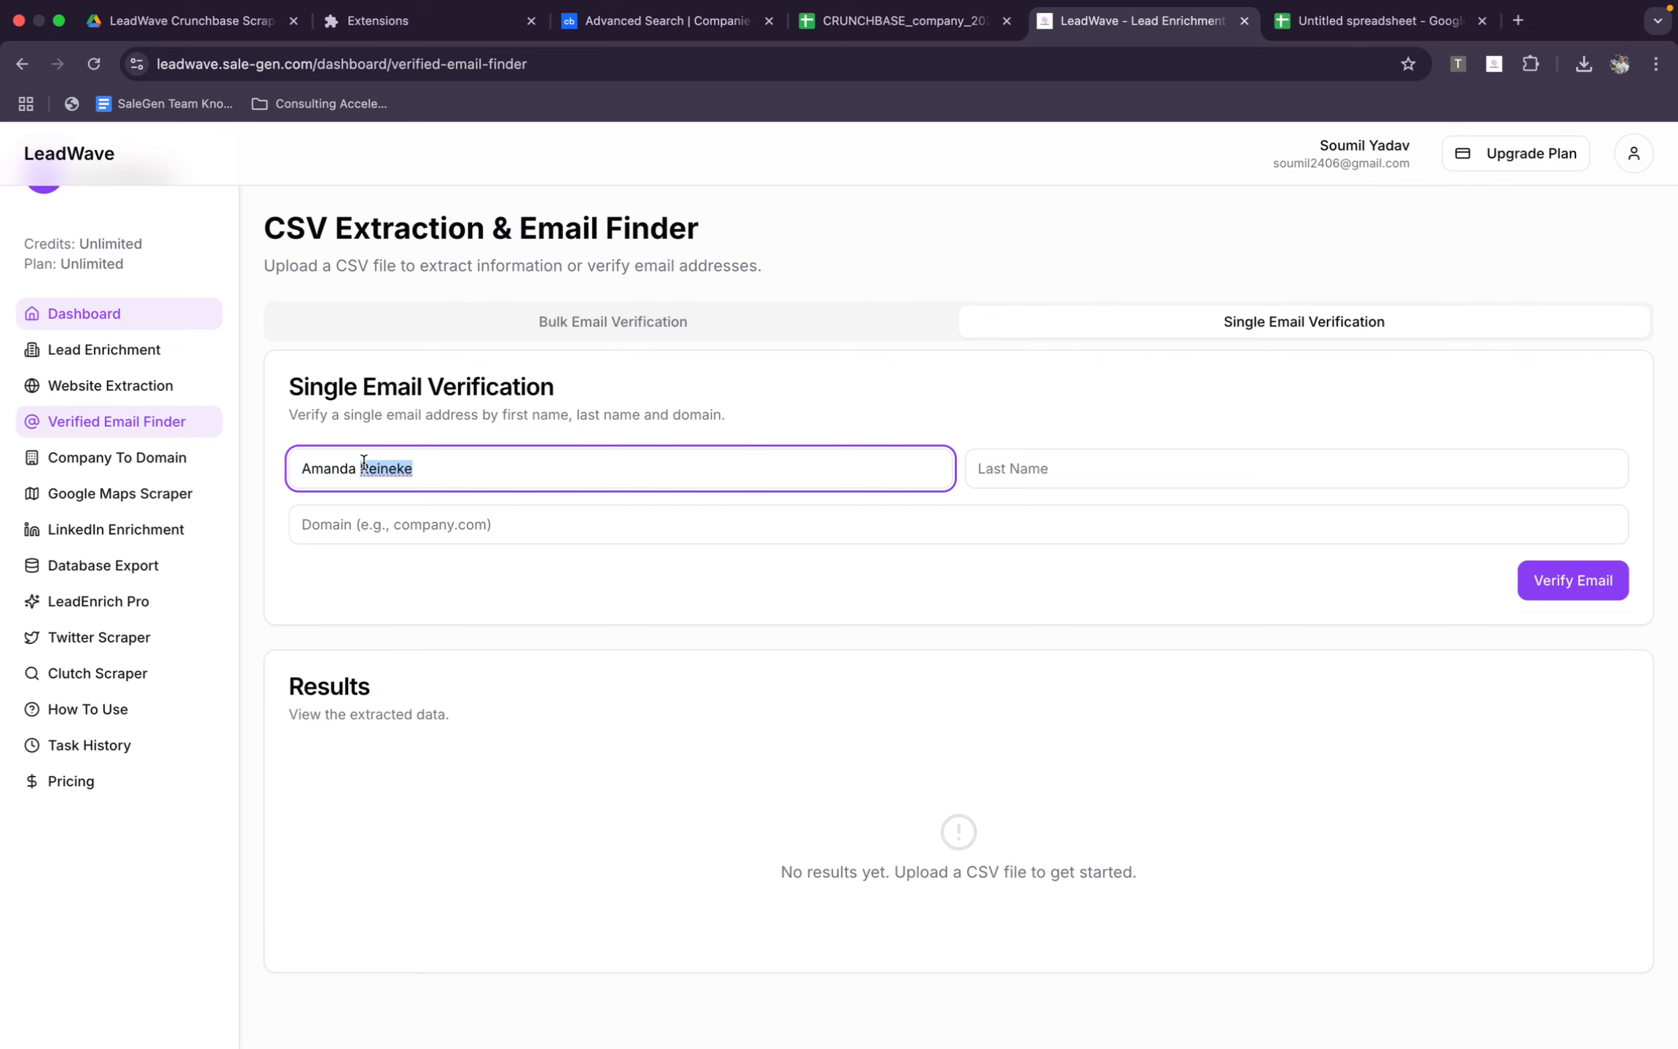
key(BackSpace)
click(1034, 468)
key(super+v)
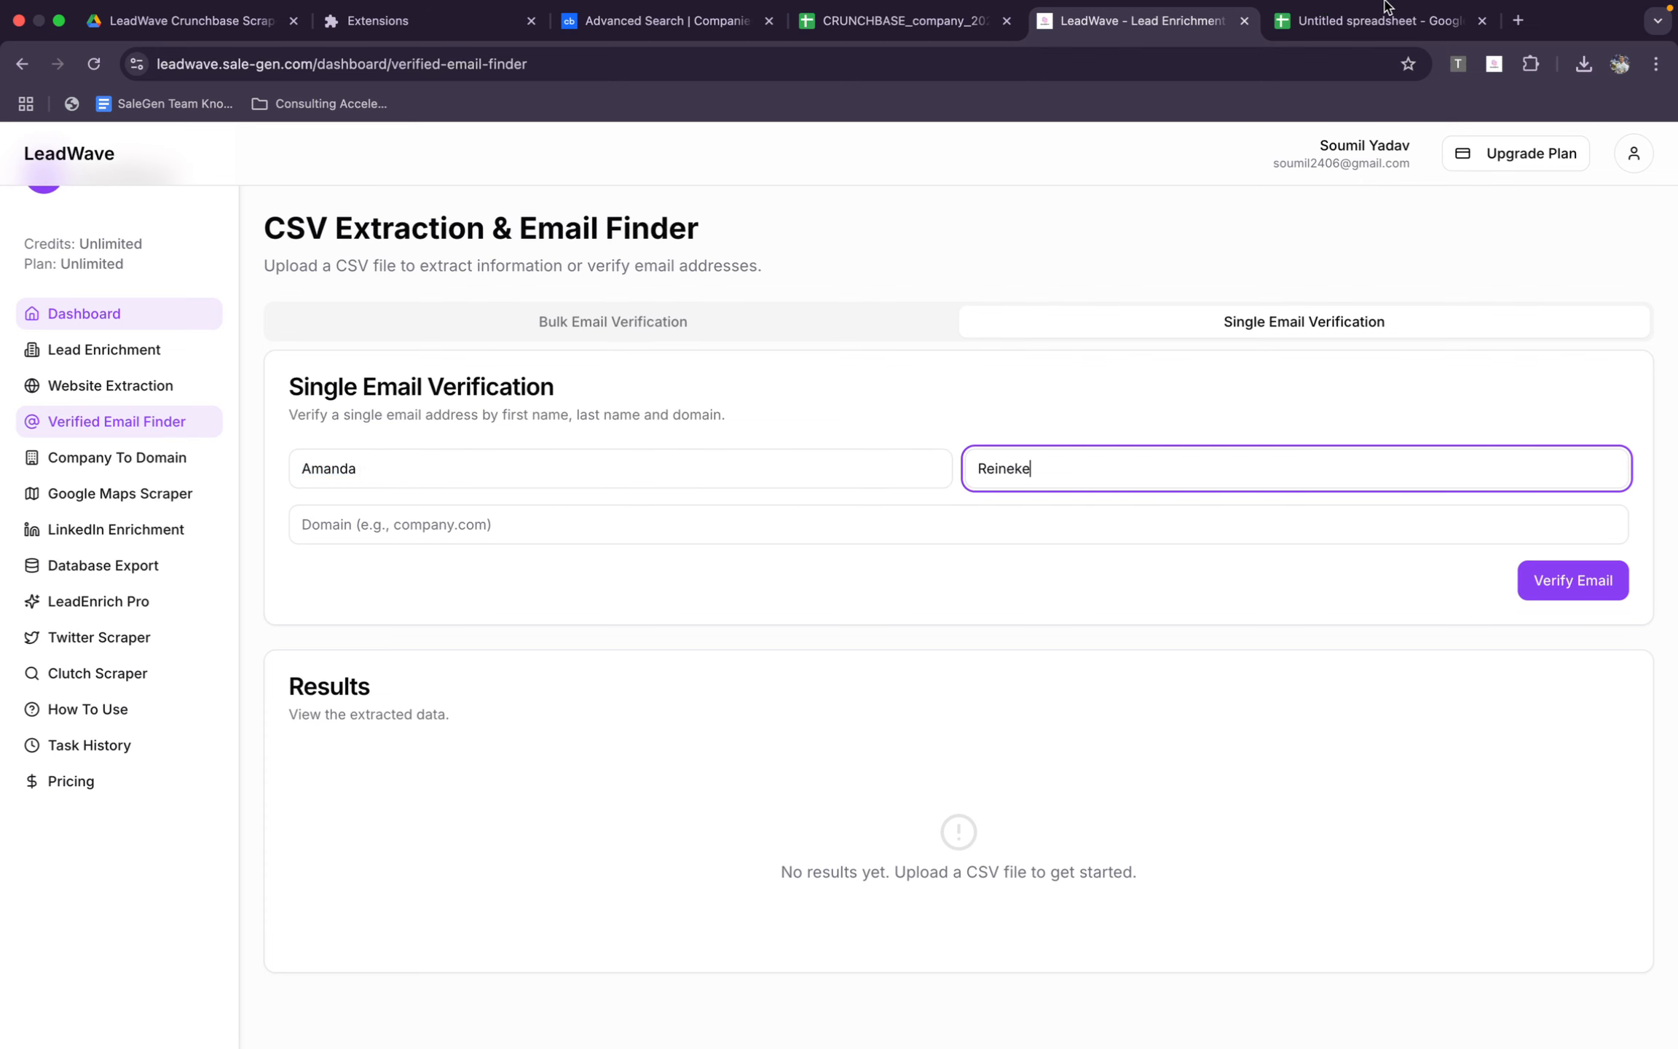
Return to the exported company spreadsheet and copy NoticeNinja's website link from E5
click(1354, 21)
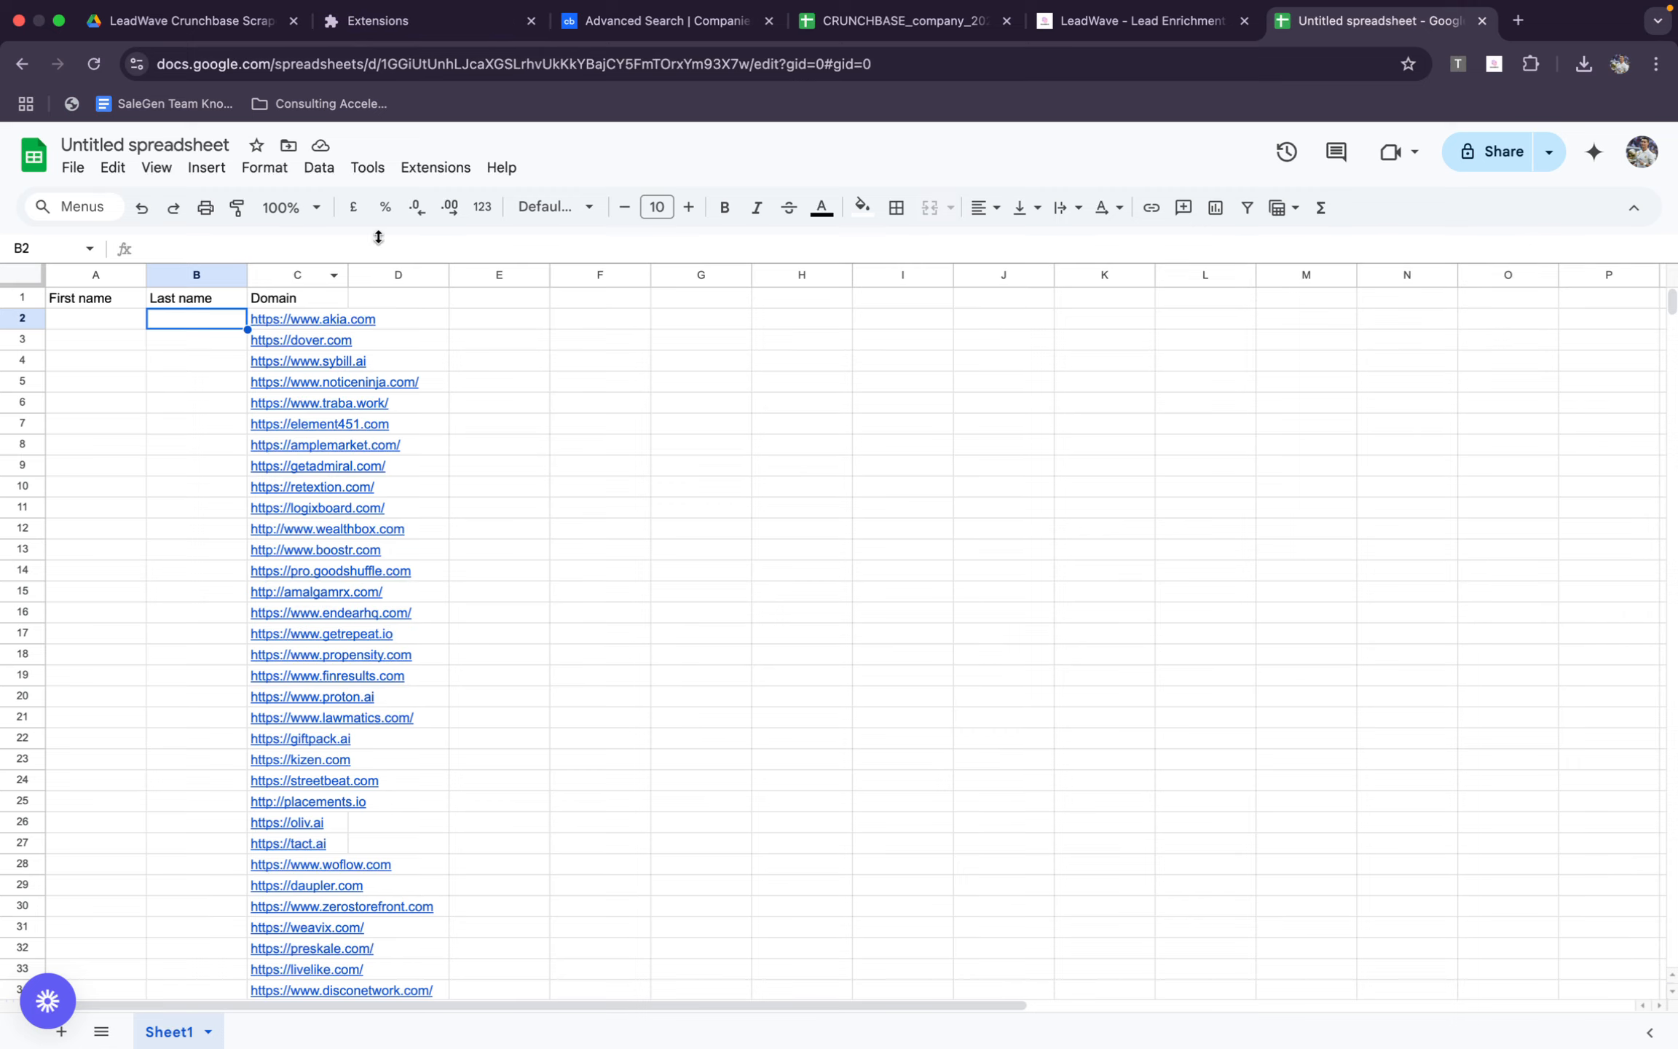
click(1136, 20)
click(874, 21)
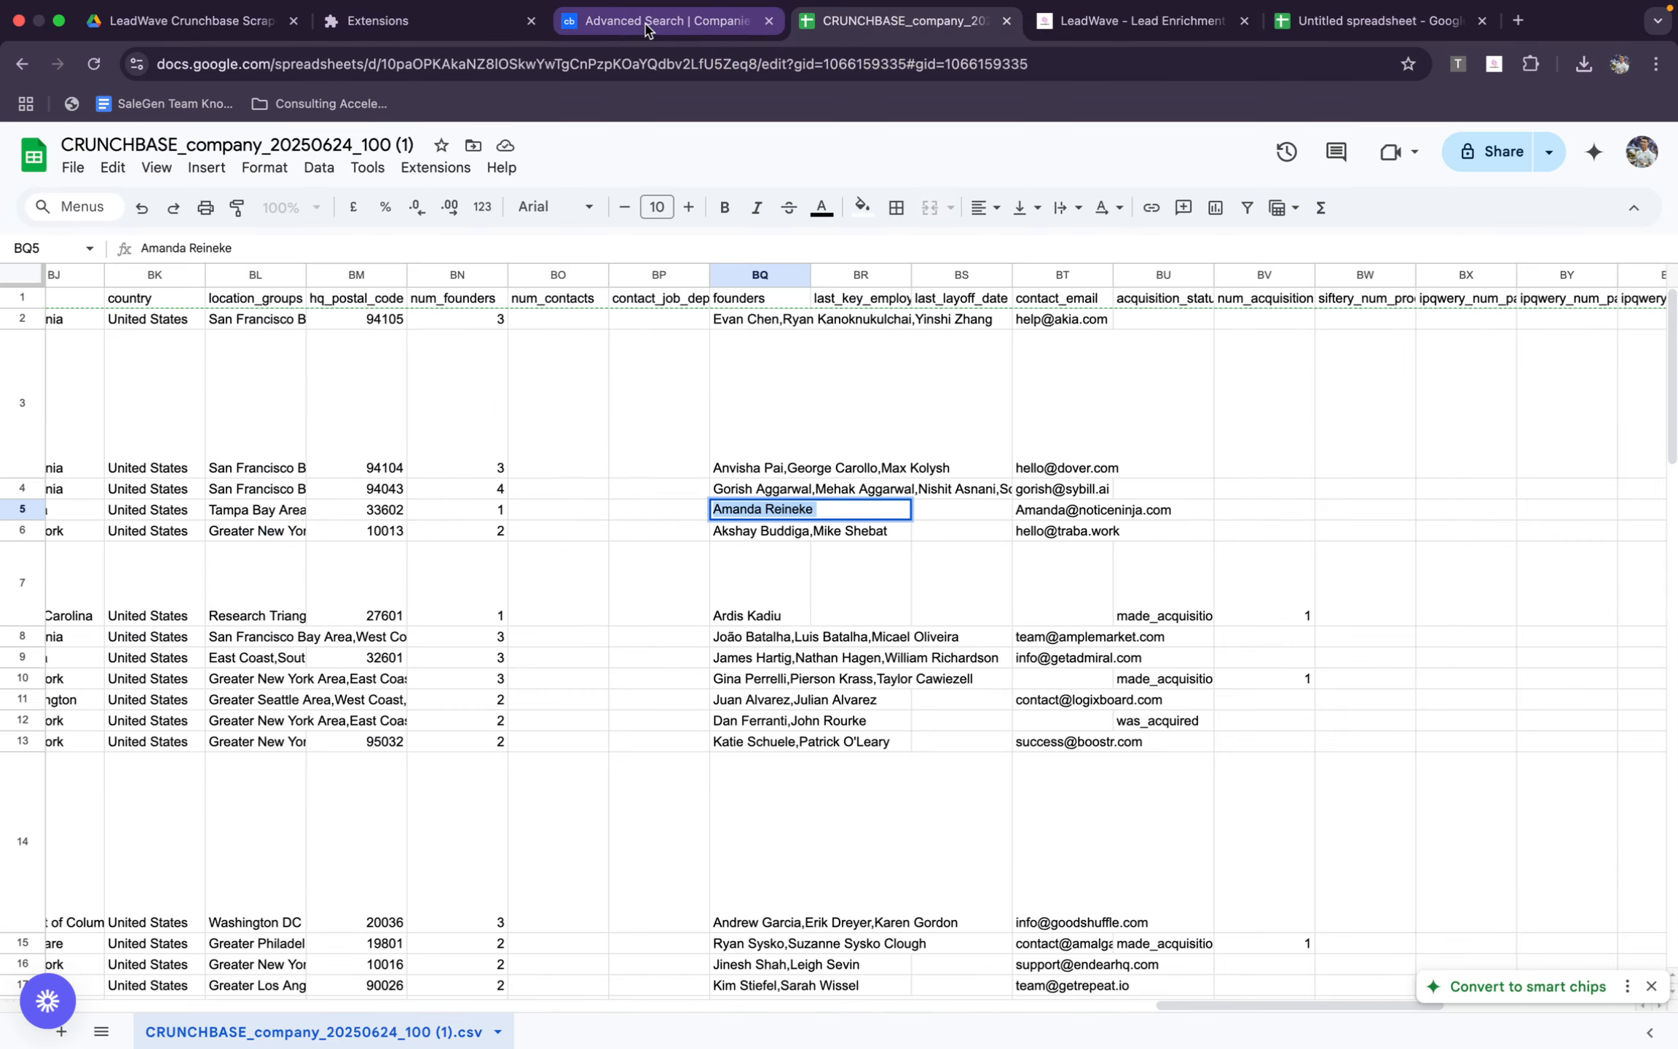
click(655, 22)
click(927, 31)
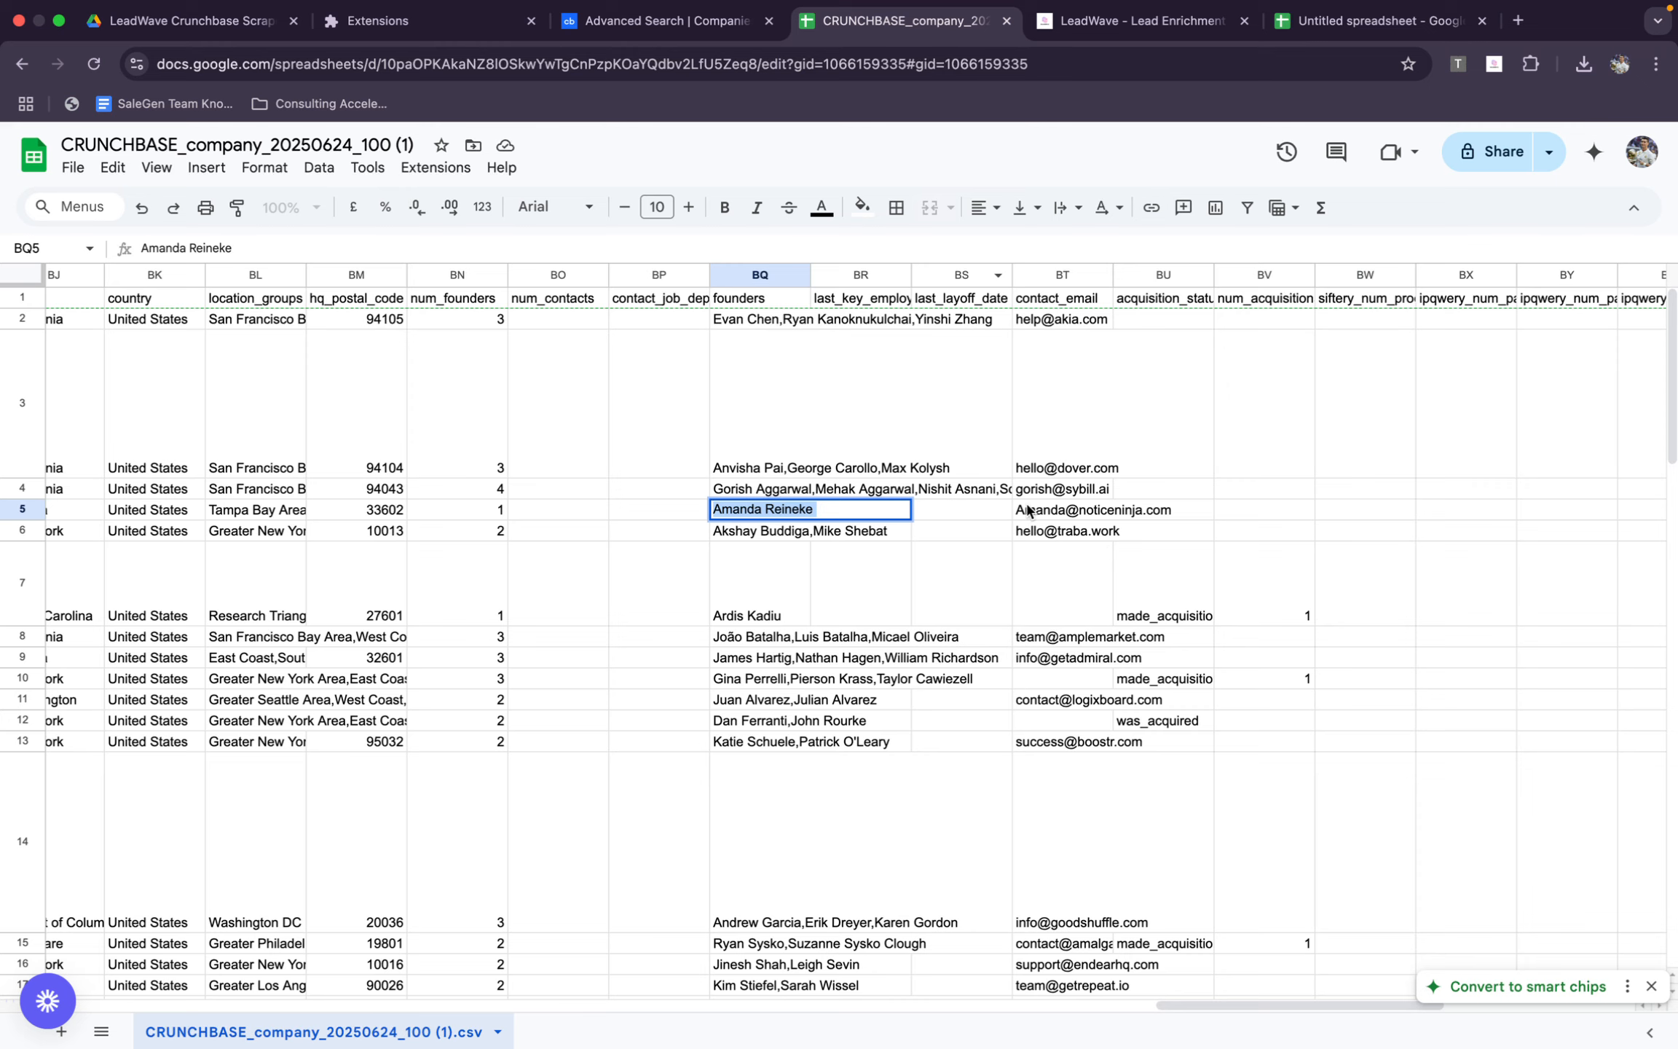
click(1101, 509)
scroll(1100, 513, left, 20)
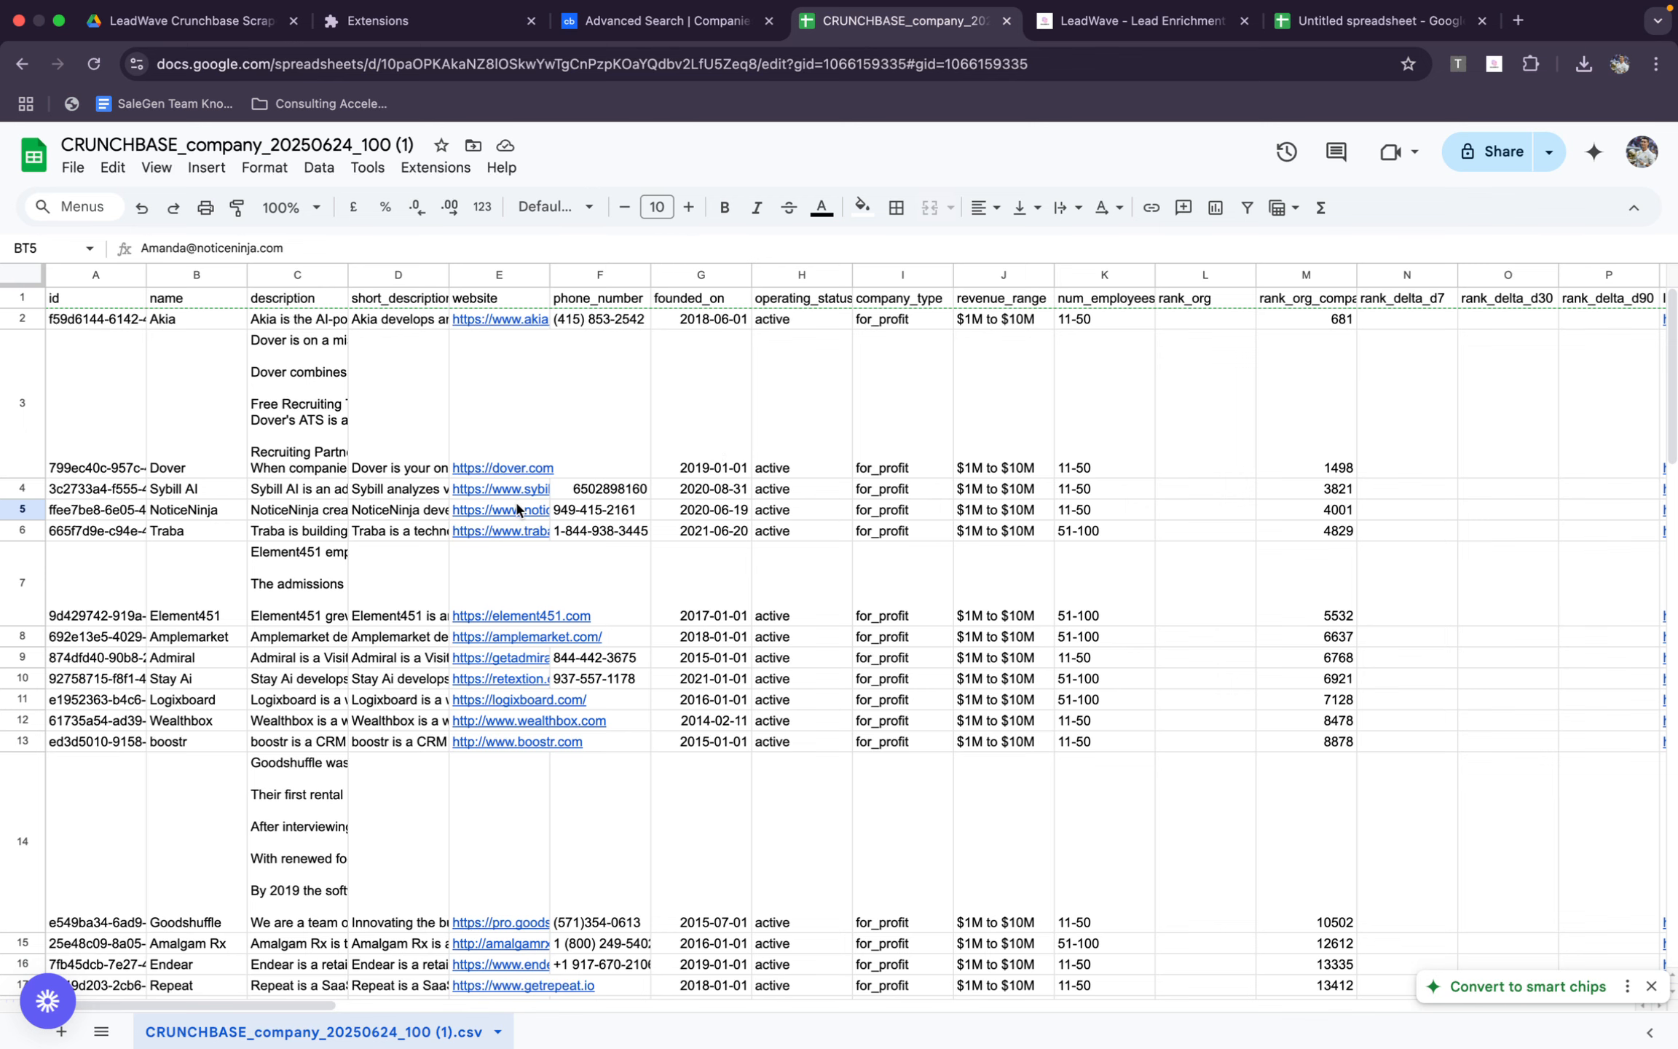
click(517, 509)
click(699, 541)
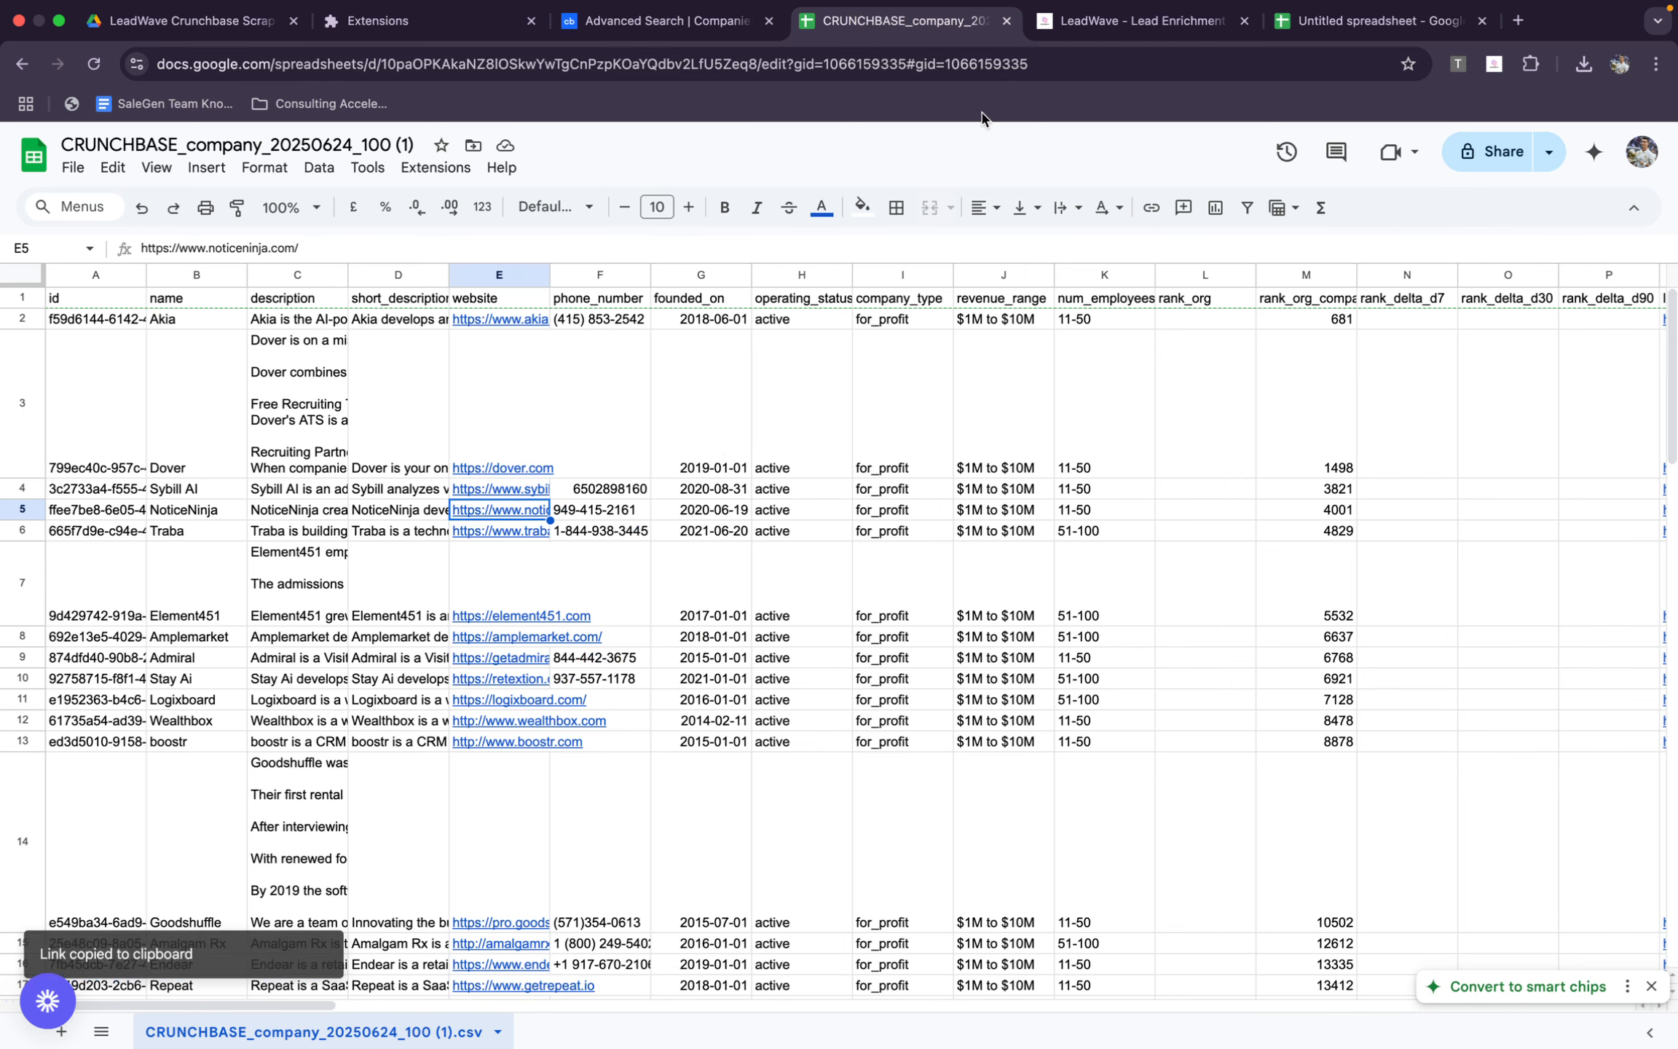
Paste the copied website link as the domain in LeadWave's Single Email Verification form and try to verify the email
click(1192, 26)
click(953, 524)
key(super+v)
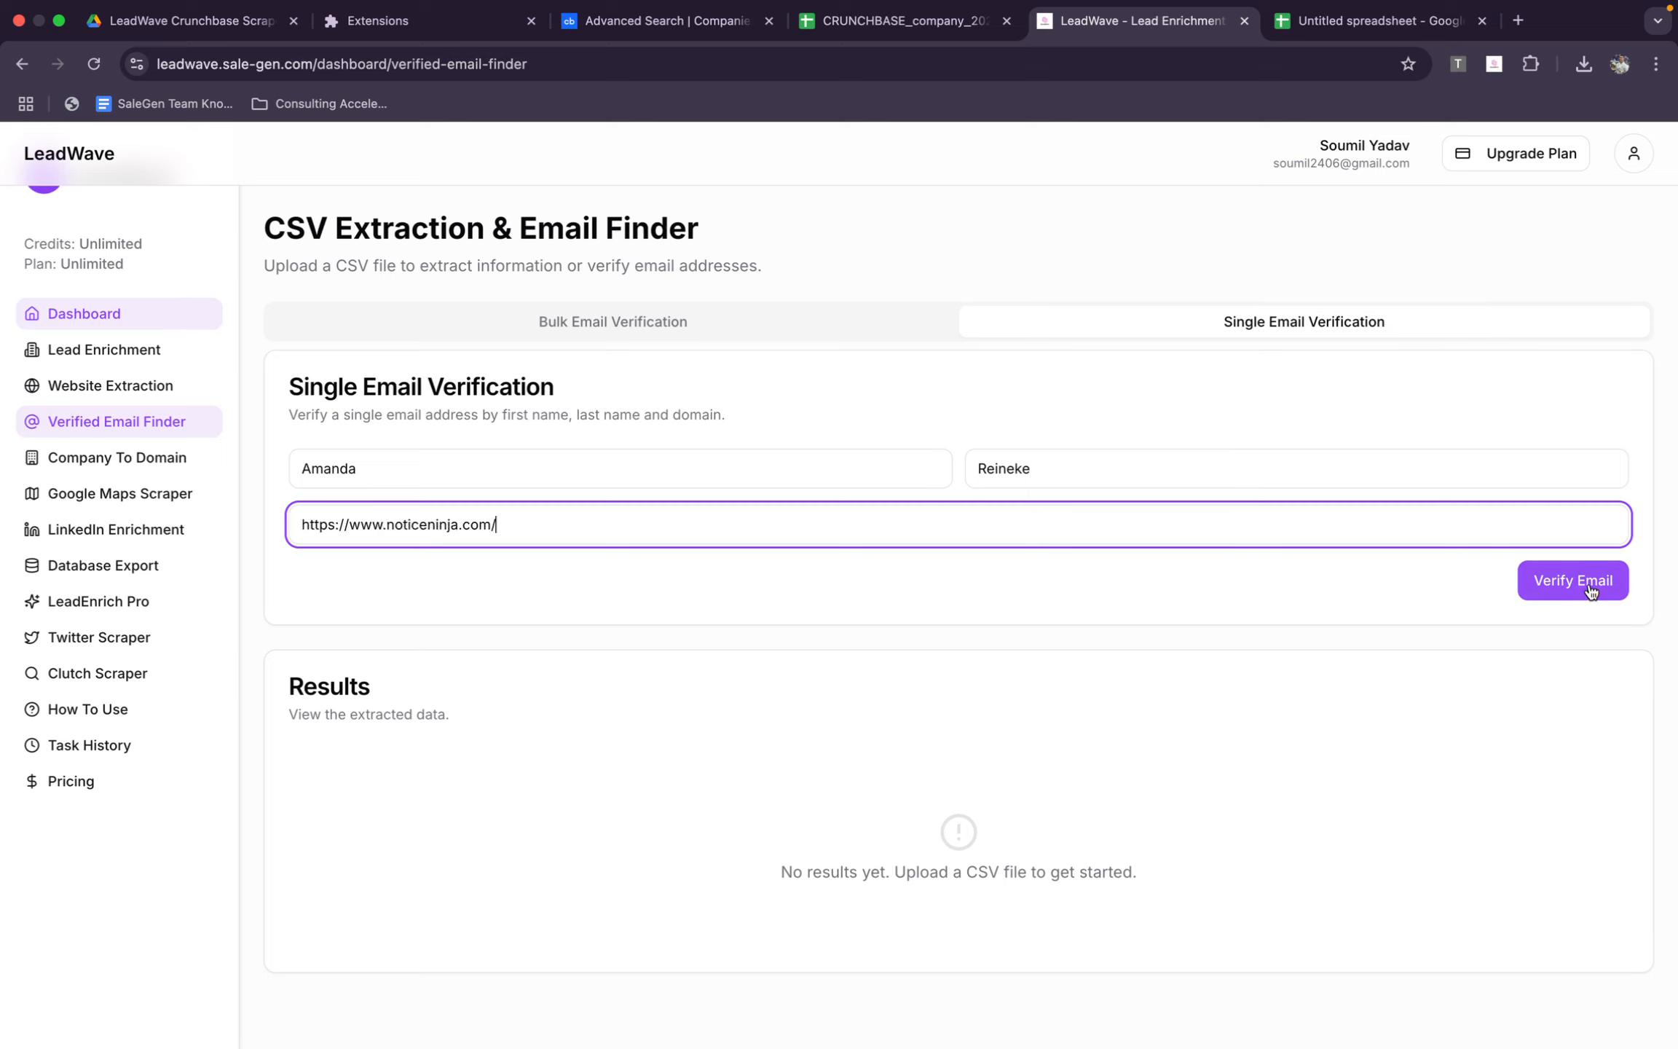
click(1565, 578)
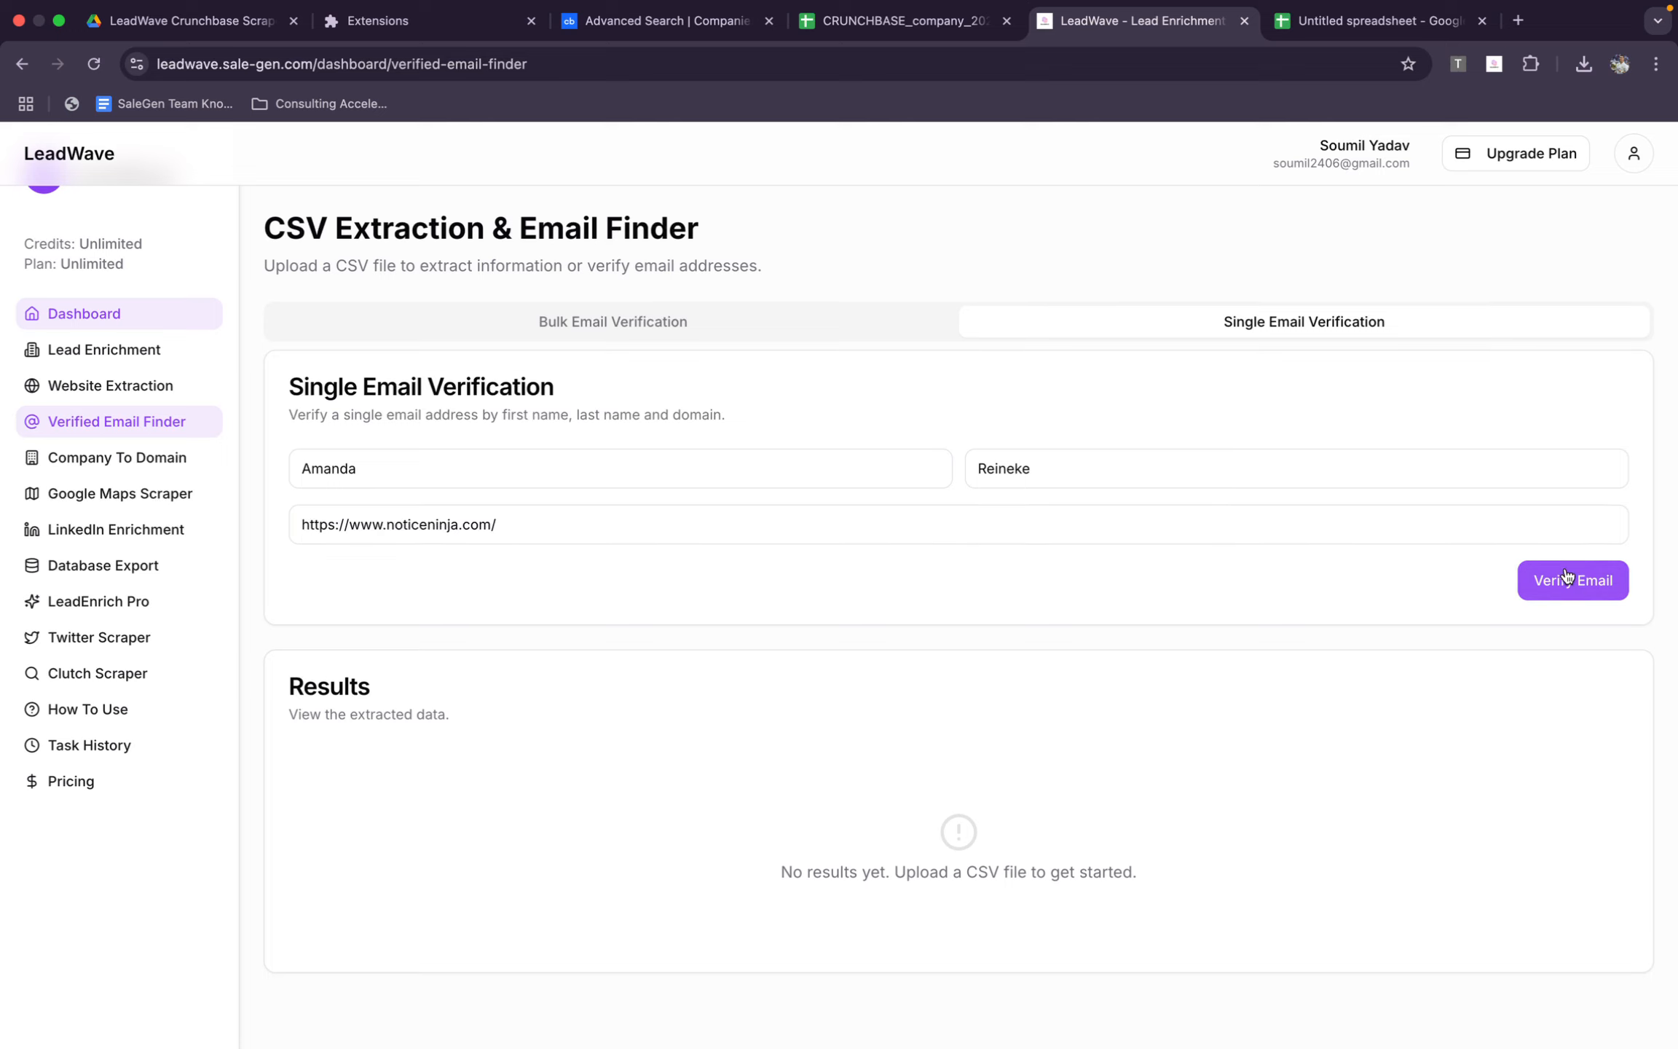
Shorten the domain to noticeninja.com and verify the founder's email
click(350, 523)
drag(387, 522, 146, 495)
key(BackSpace)
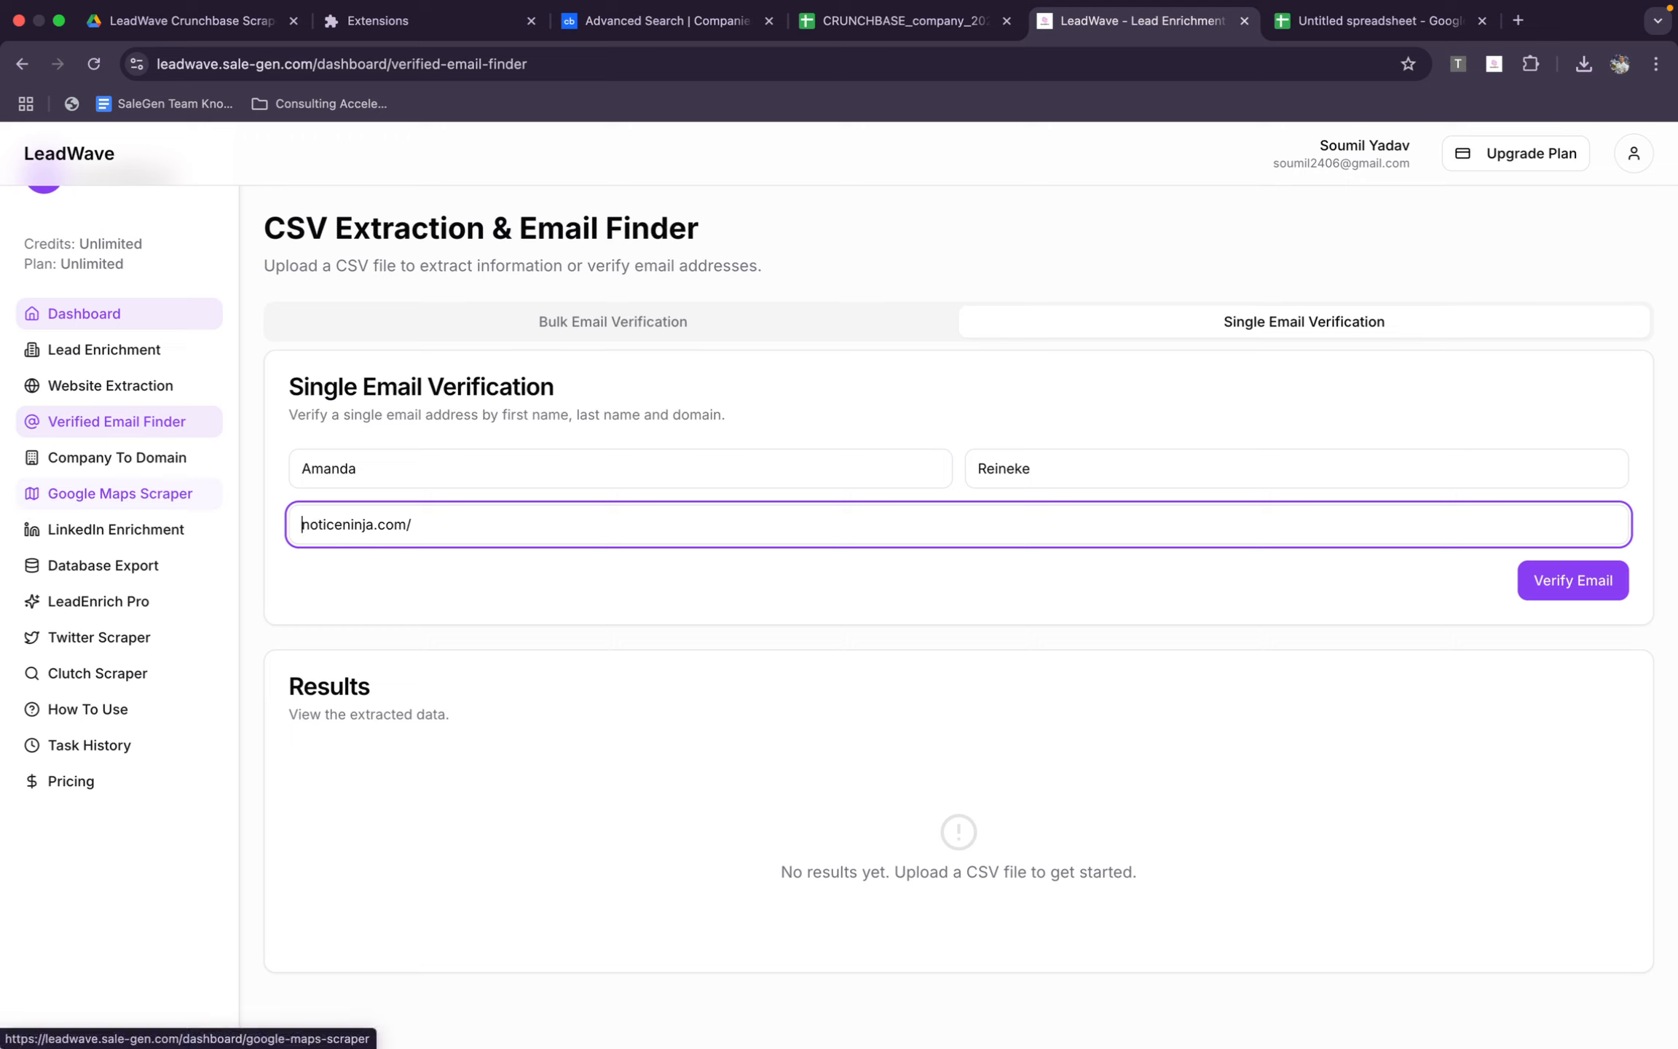
click(475, 525)
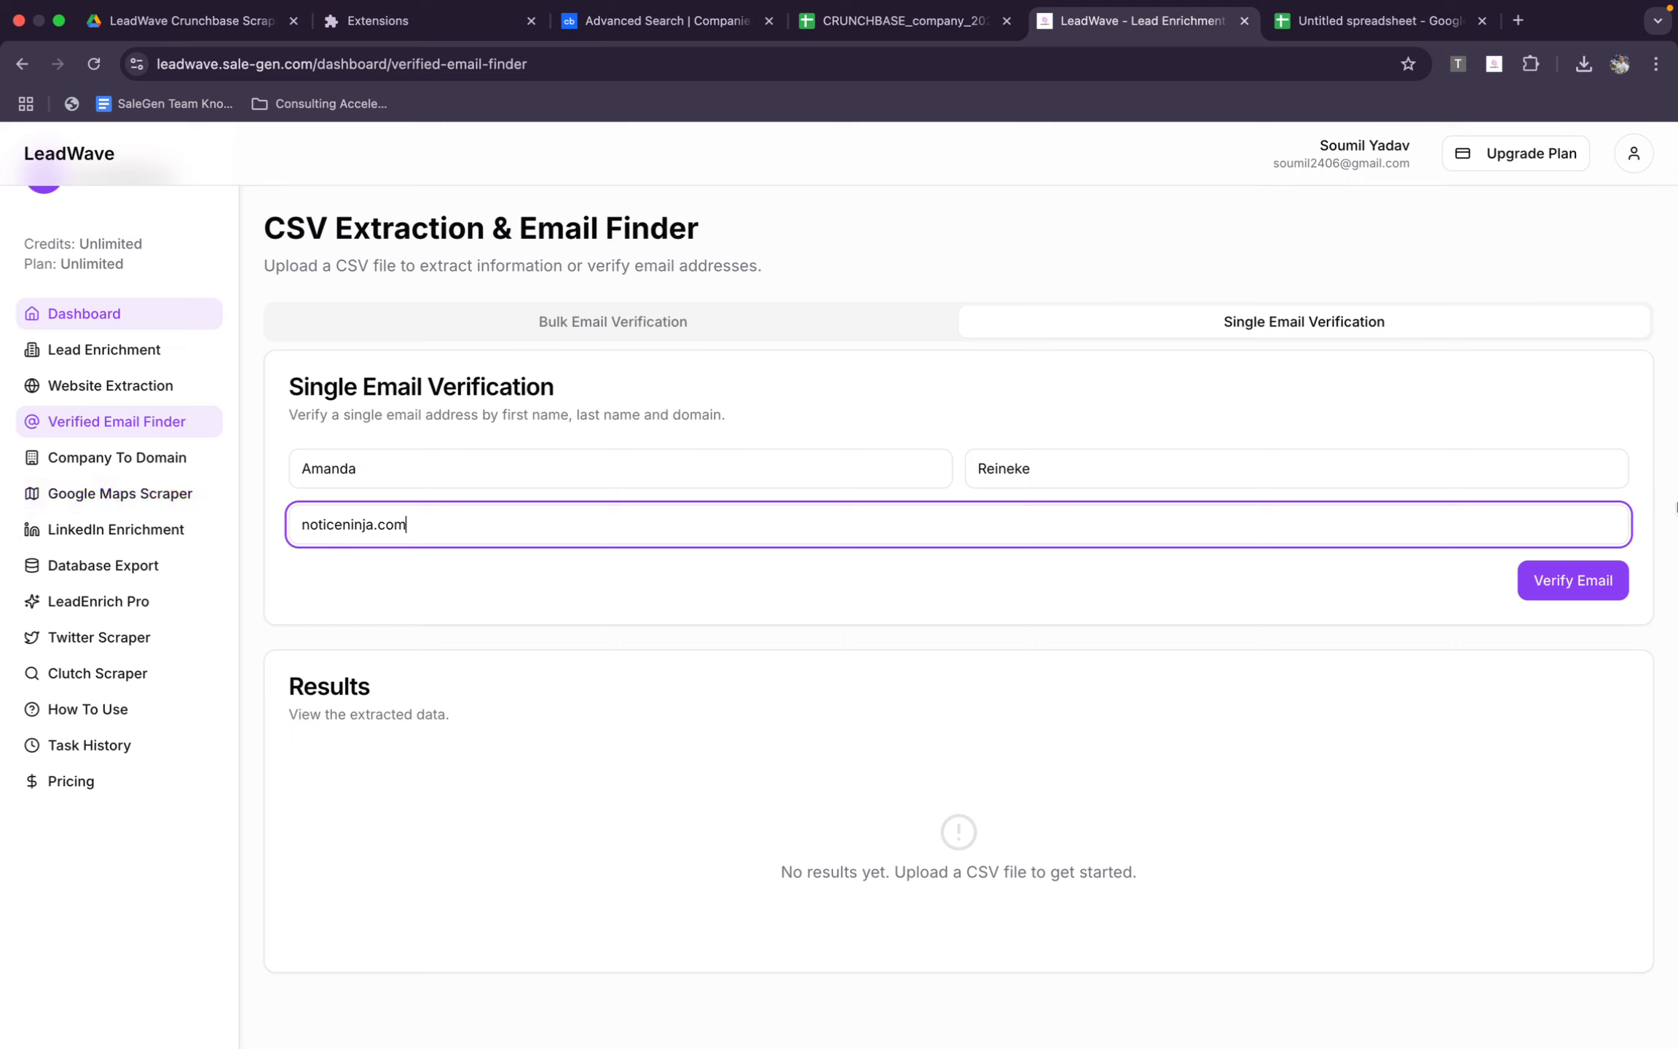
click(1589, 581)
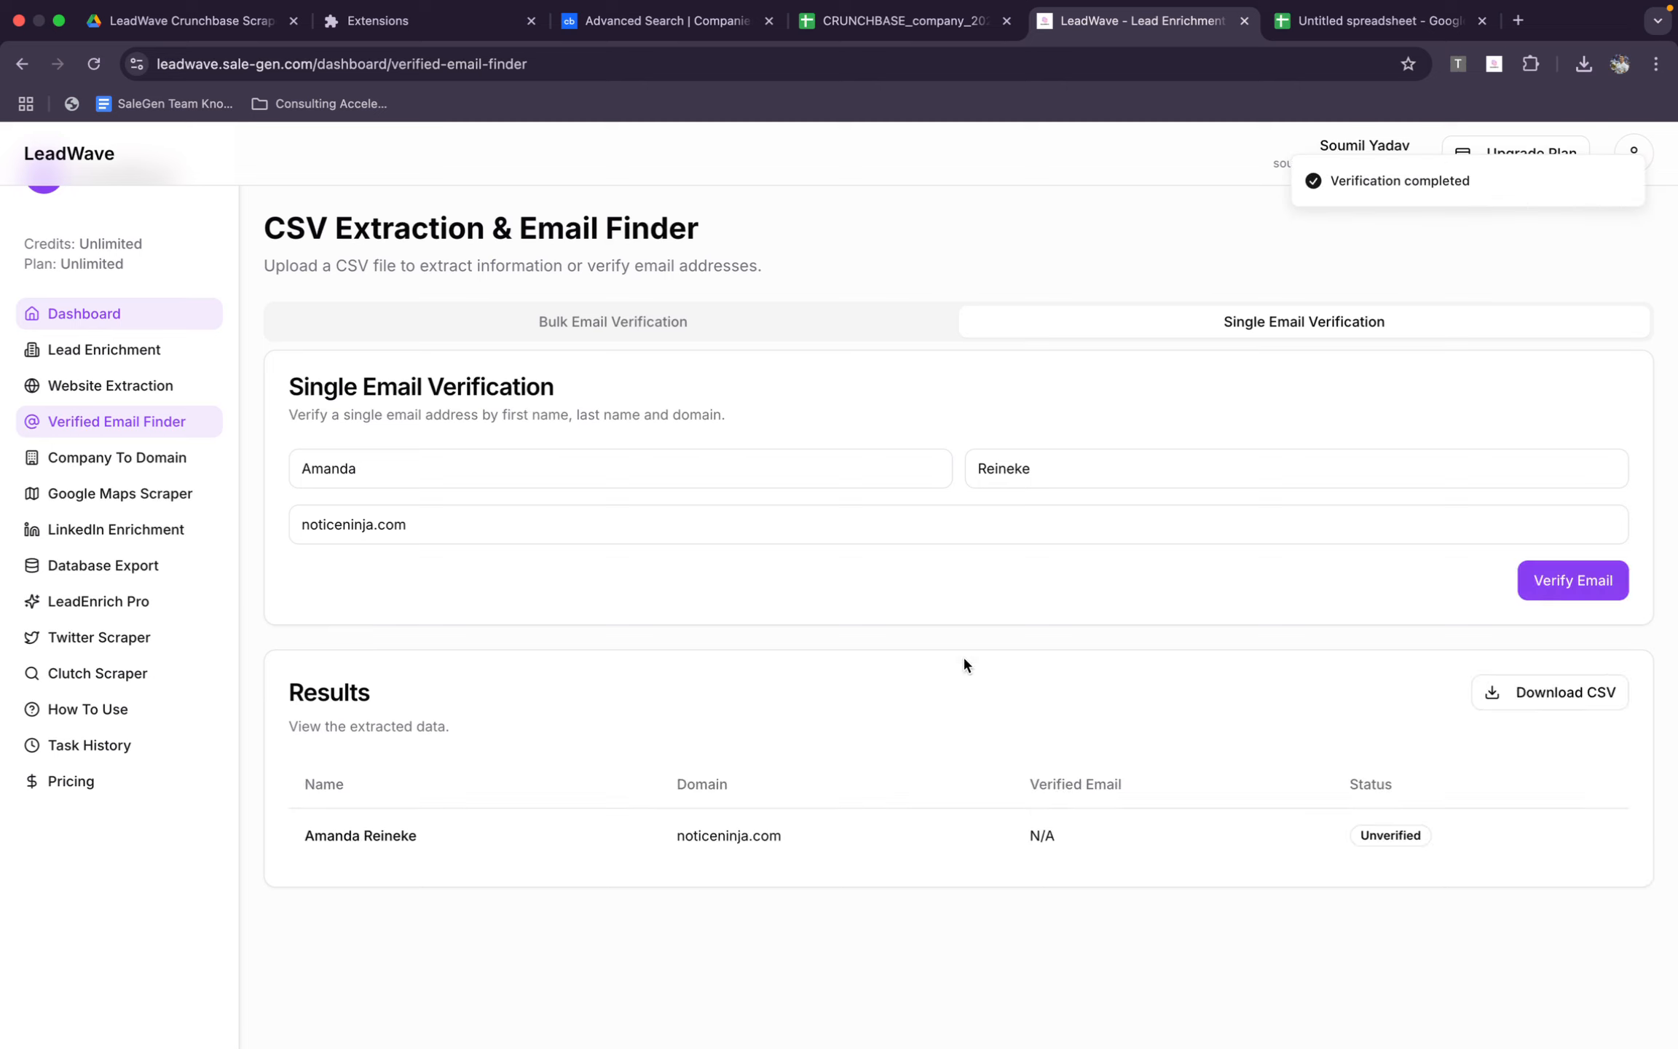
triple_click(1047, 535)
key(super+v)
click(1558, 592)
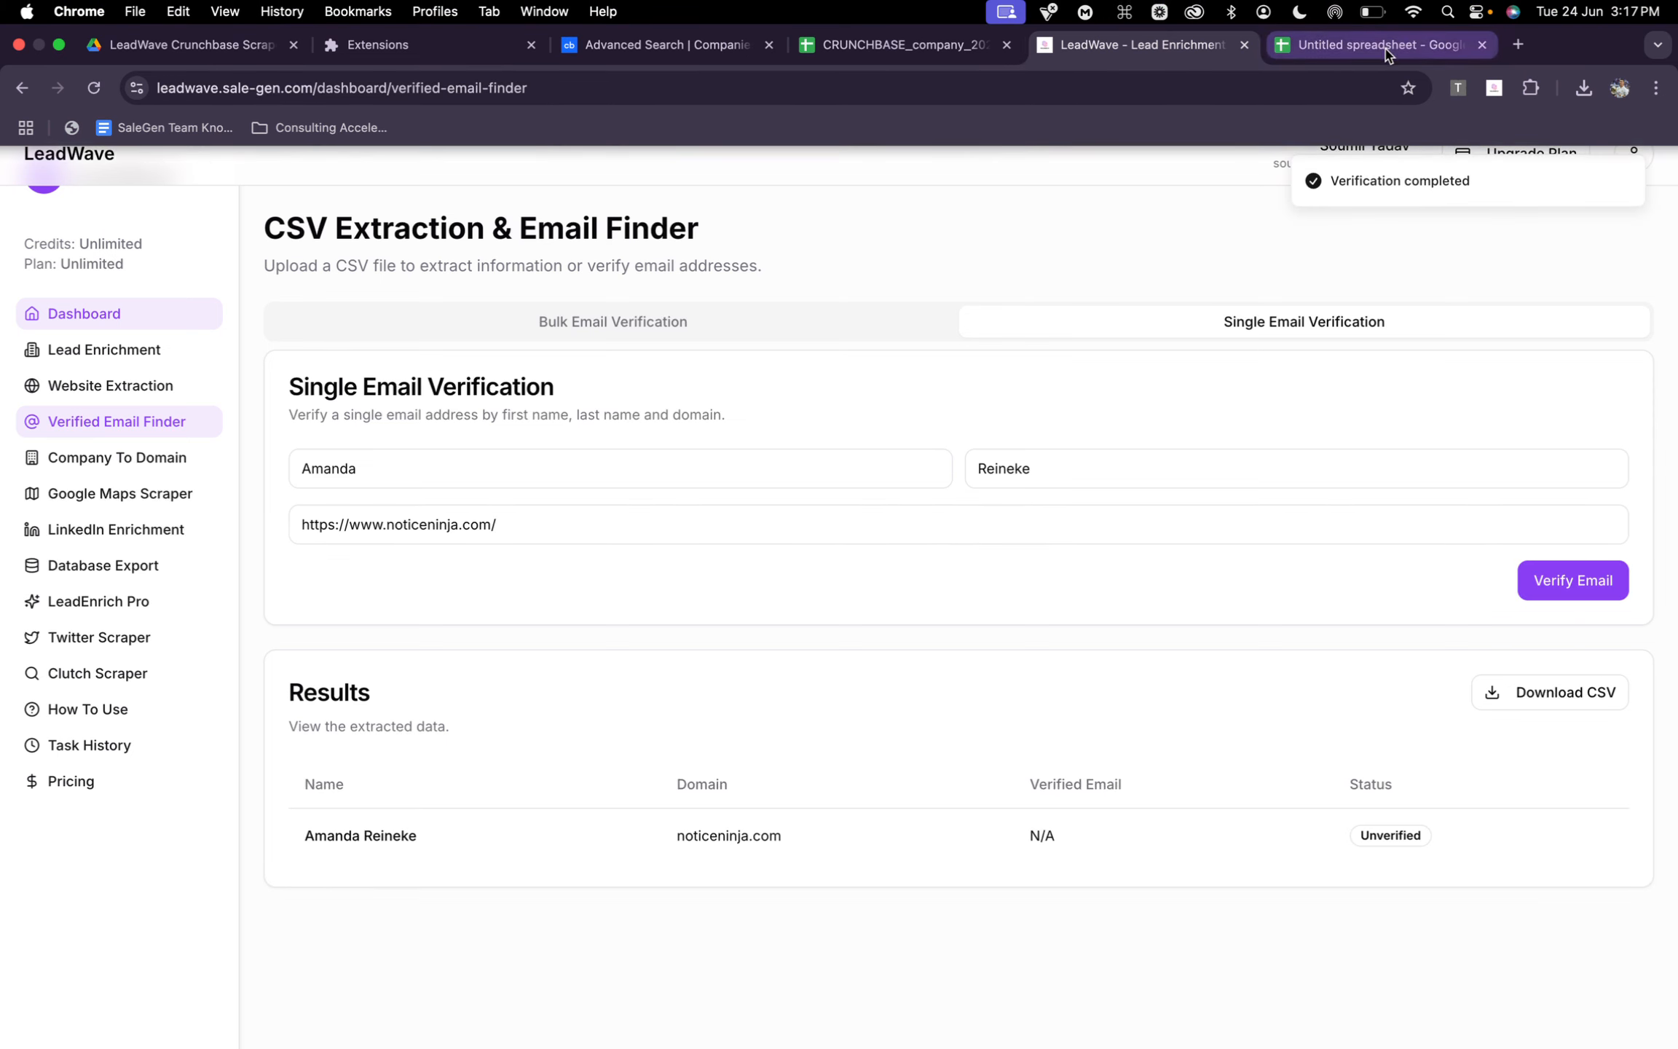
Go back to the exported company spreadsheet and copy the first founder's full name from Akia's founders cell BQ2
click(1369, 48)
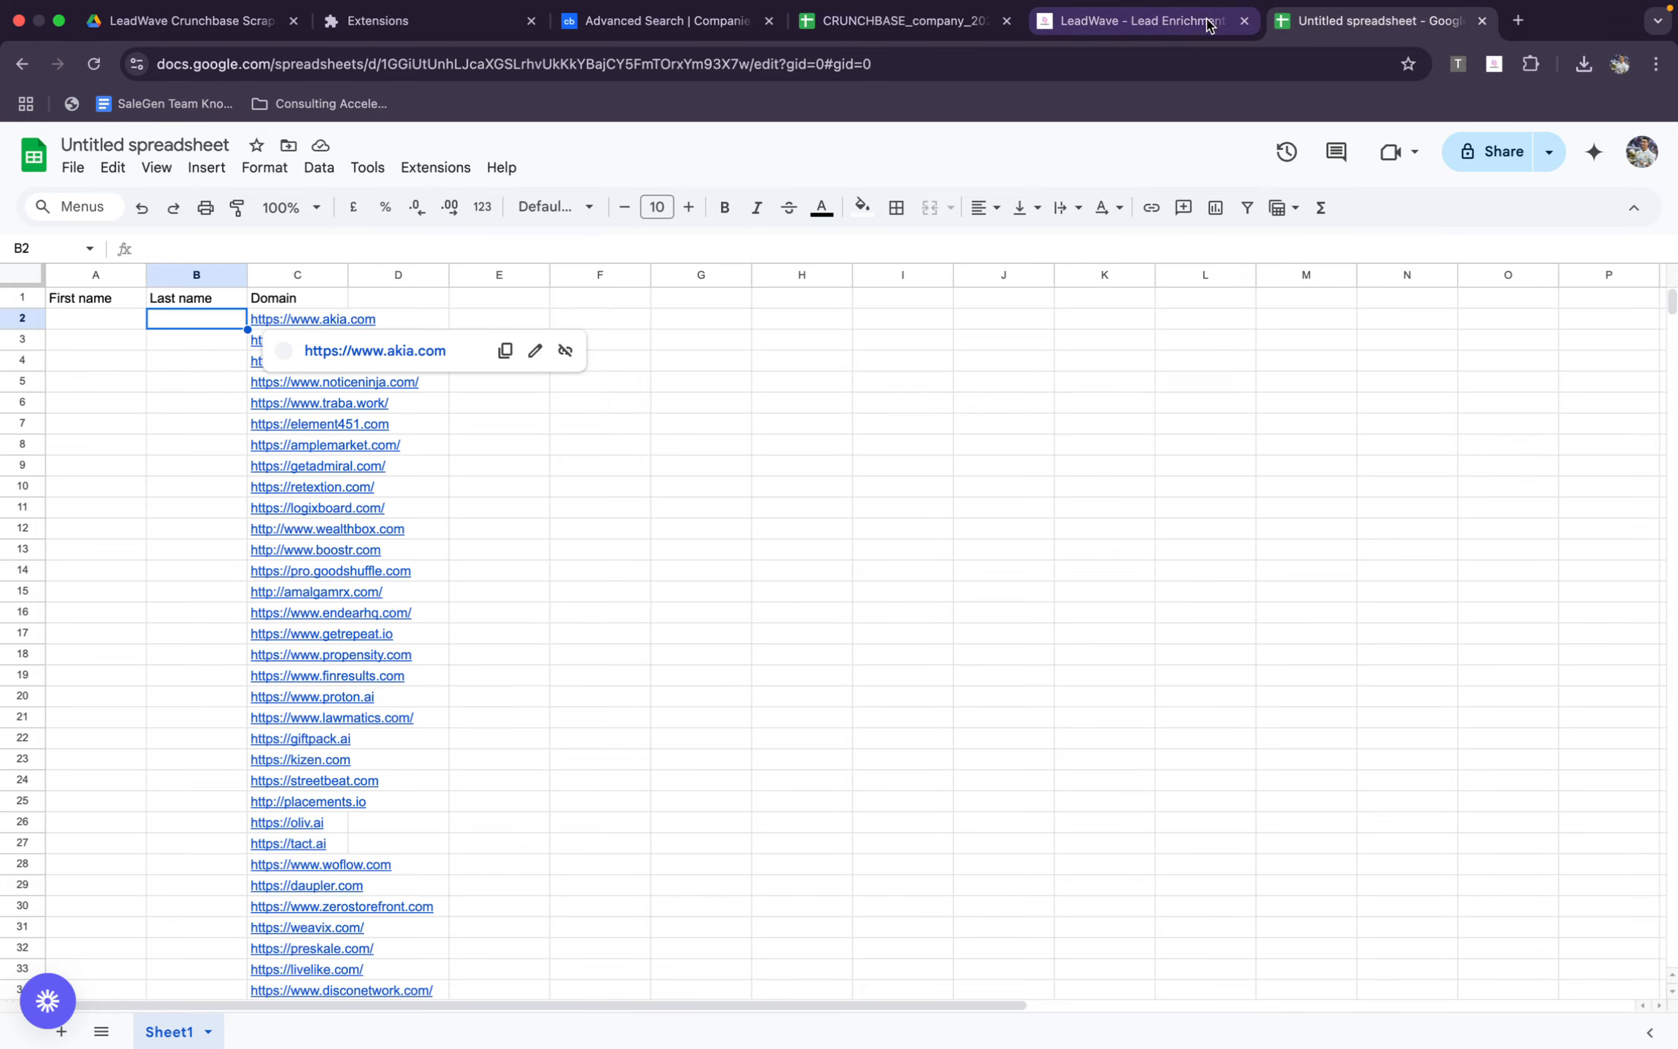
click(1139, 24)
click(903, 22)
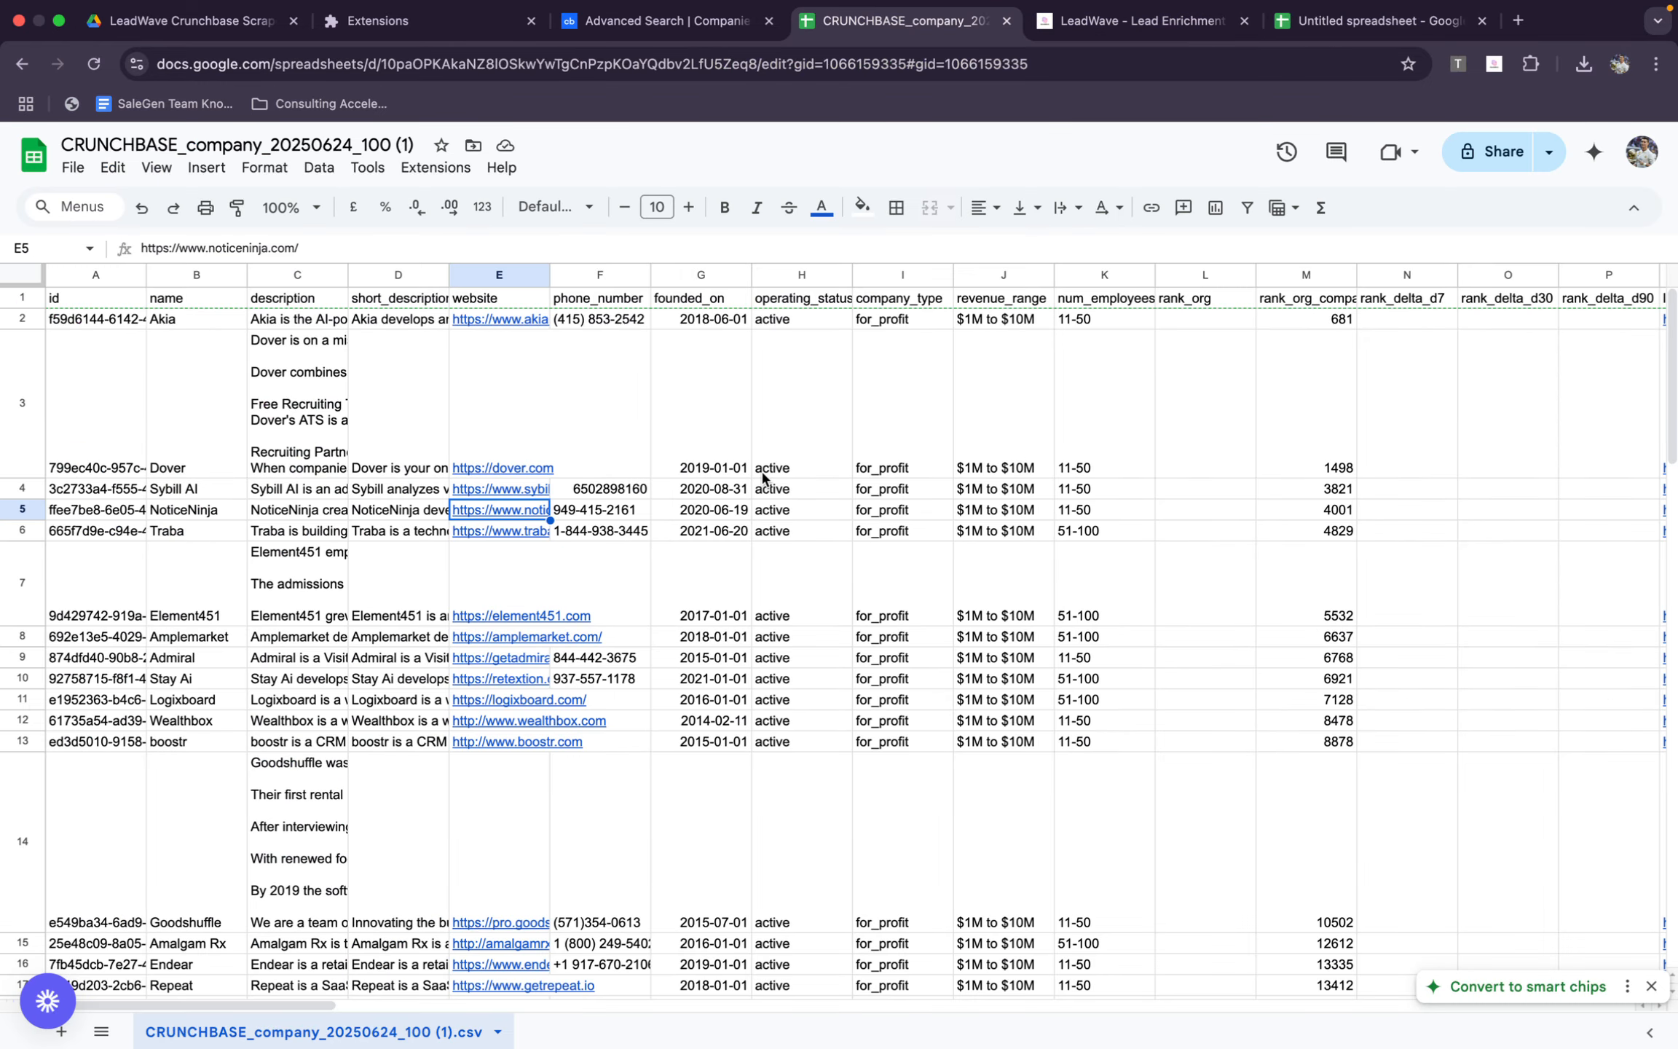
click(494, 325)
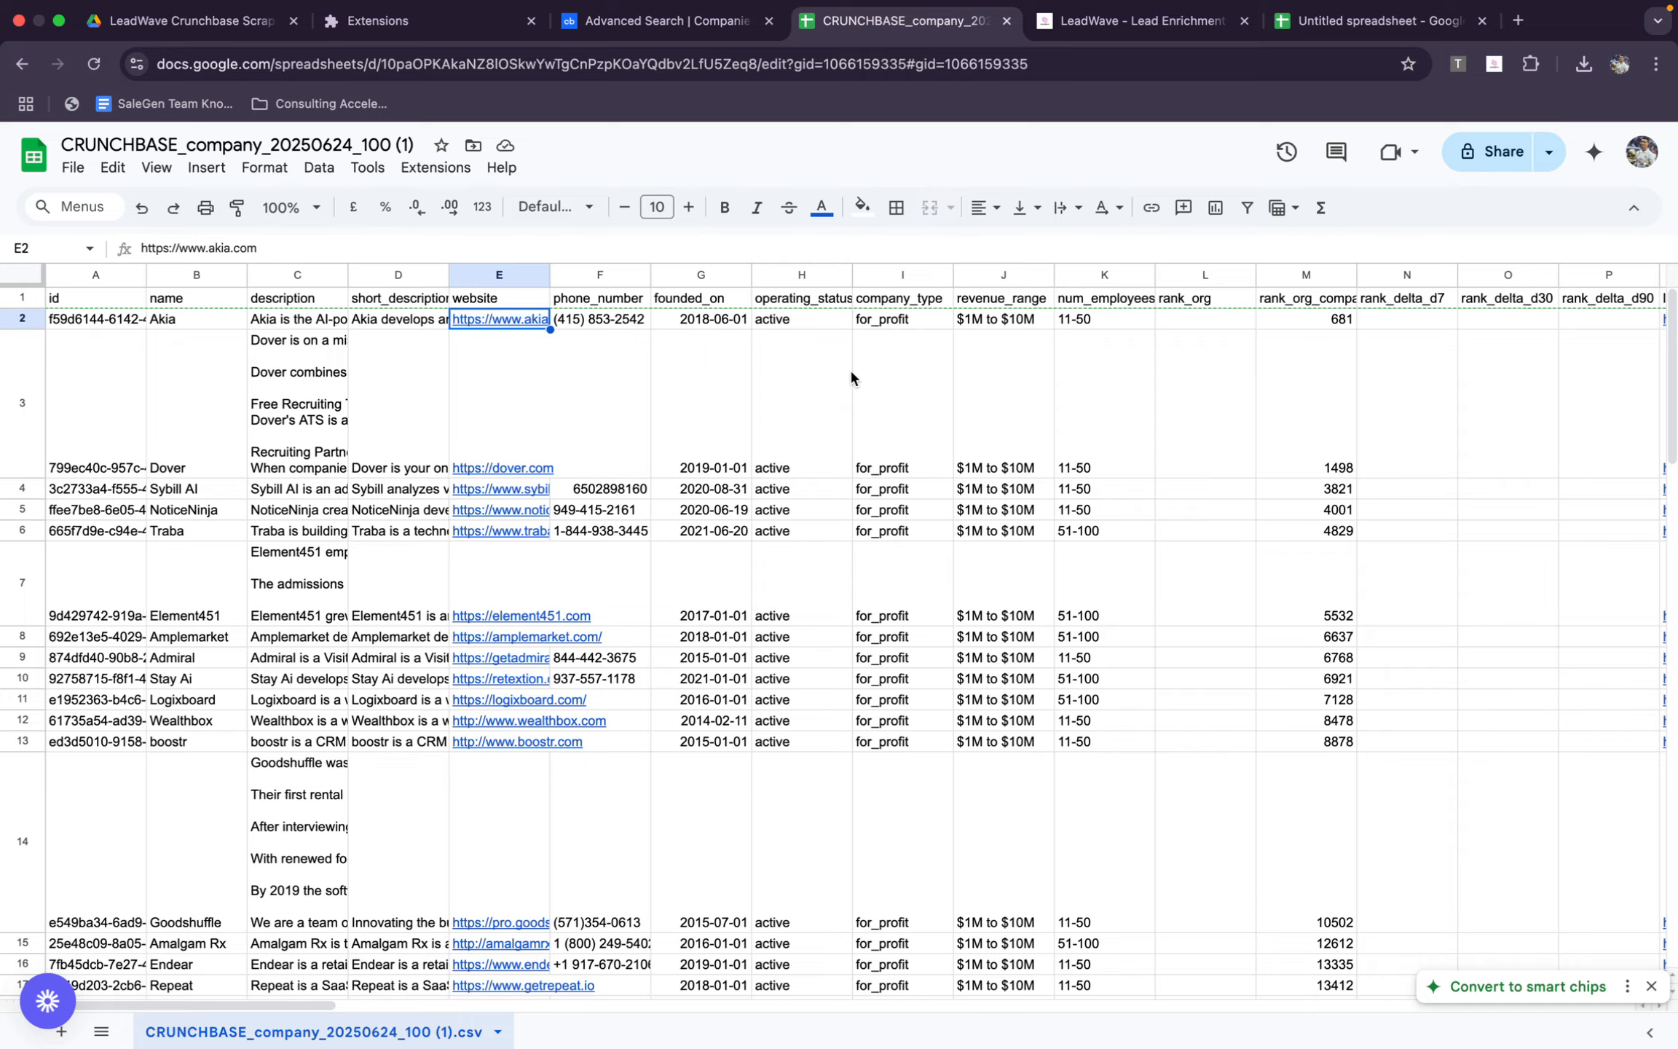
scroll(851, 375, right, 15)
scroll(850, 376, right, 15)
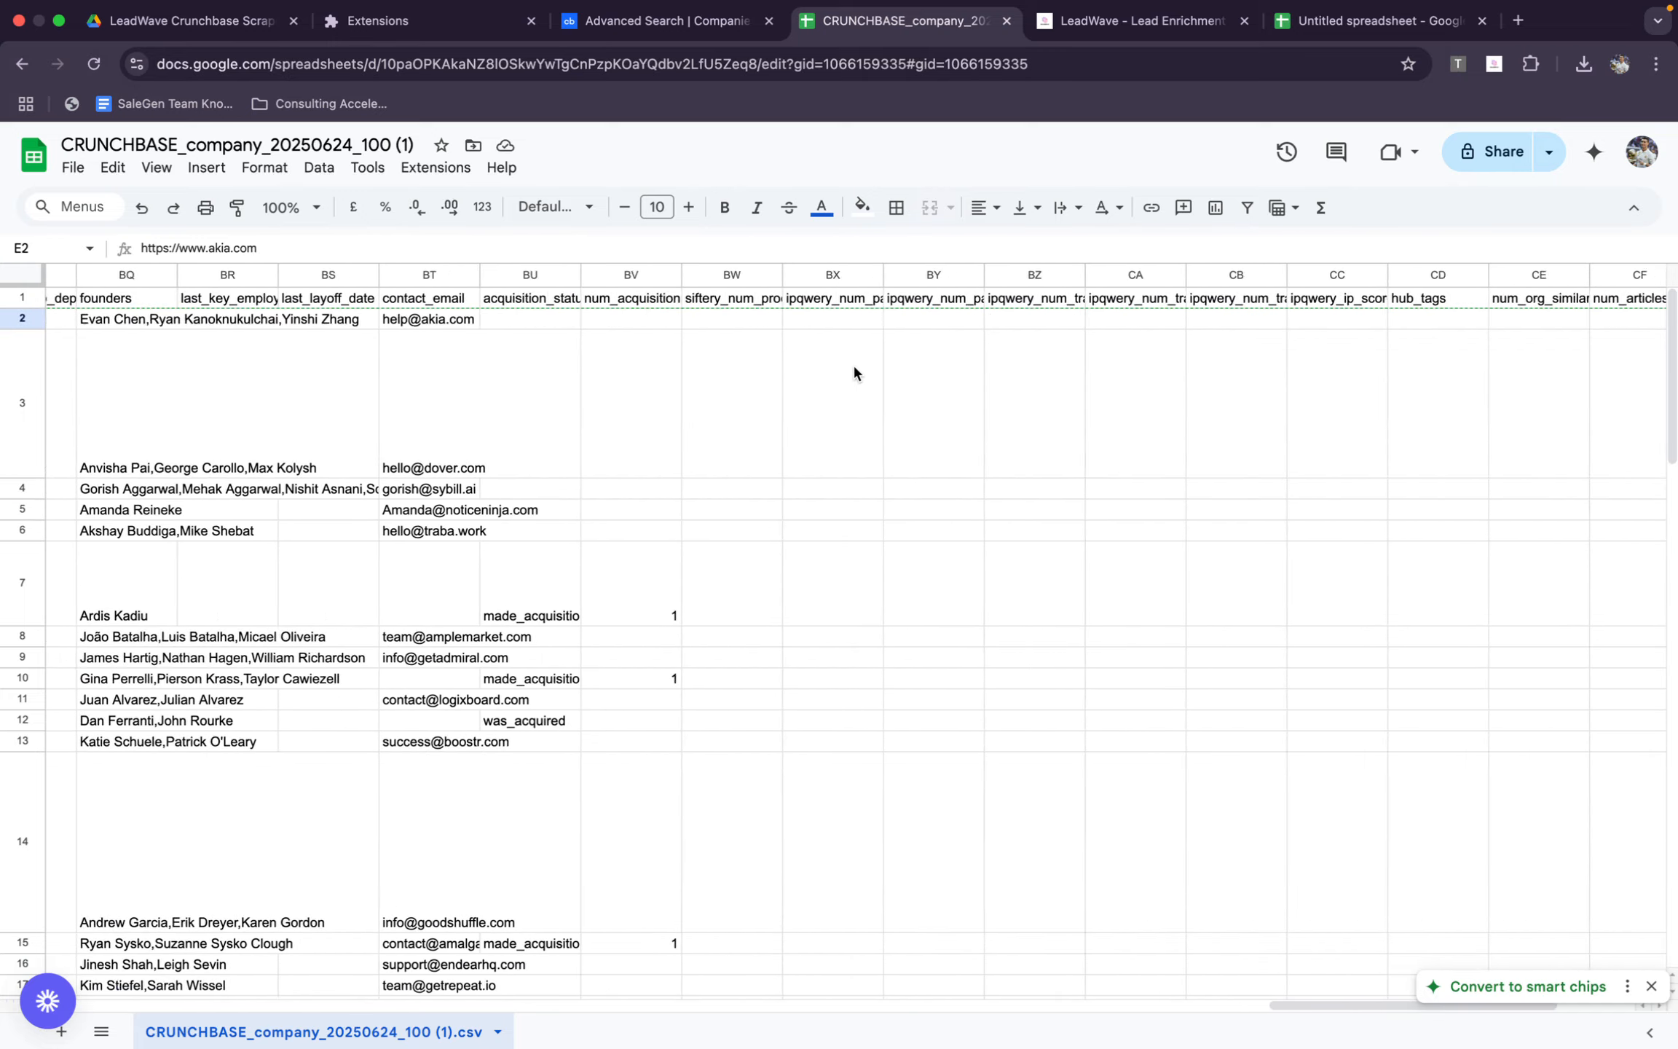
scroll(855, 365, left, 5)
double_click(834, 314)
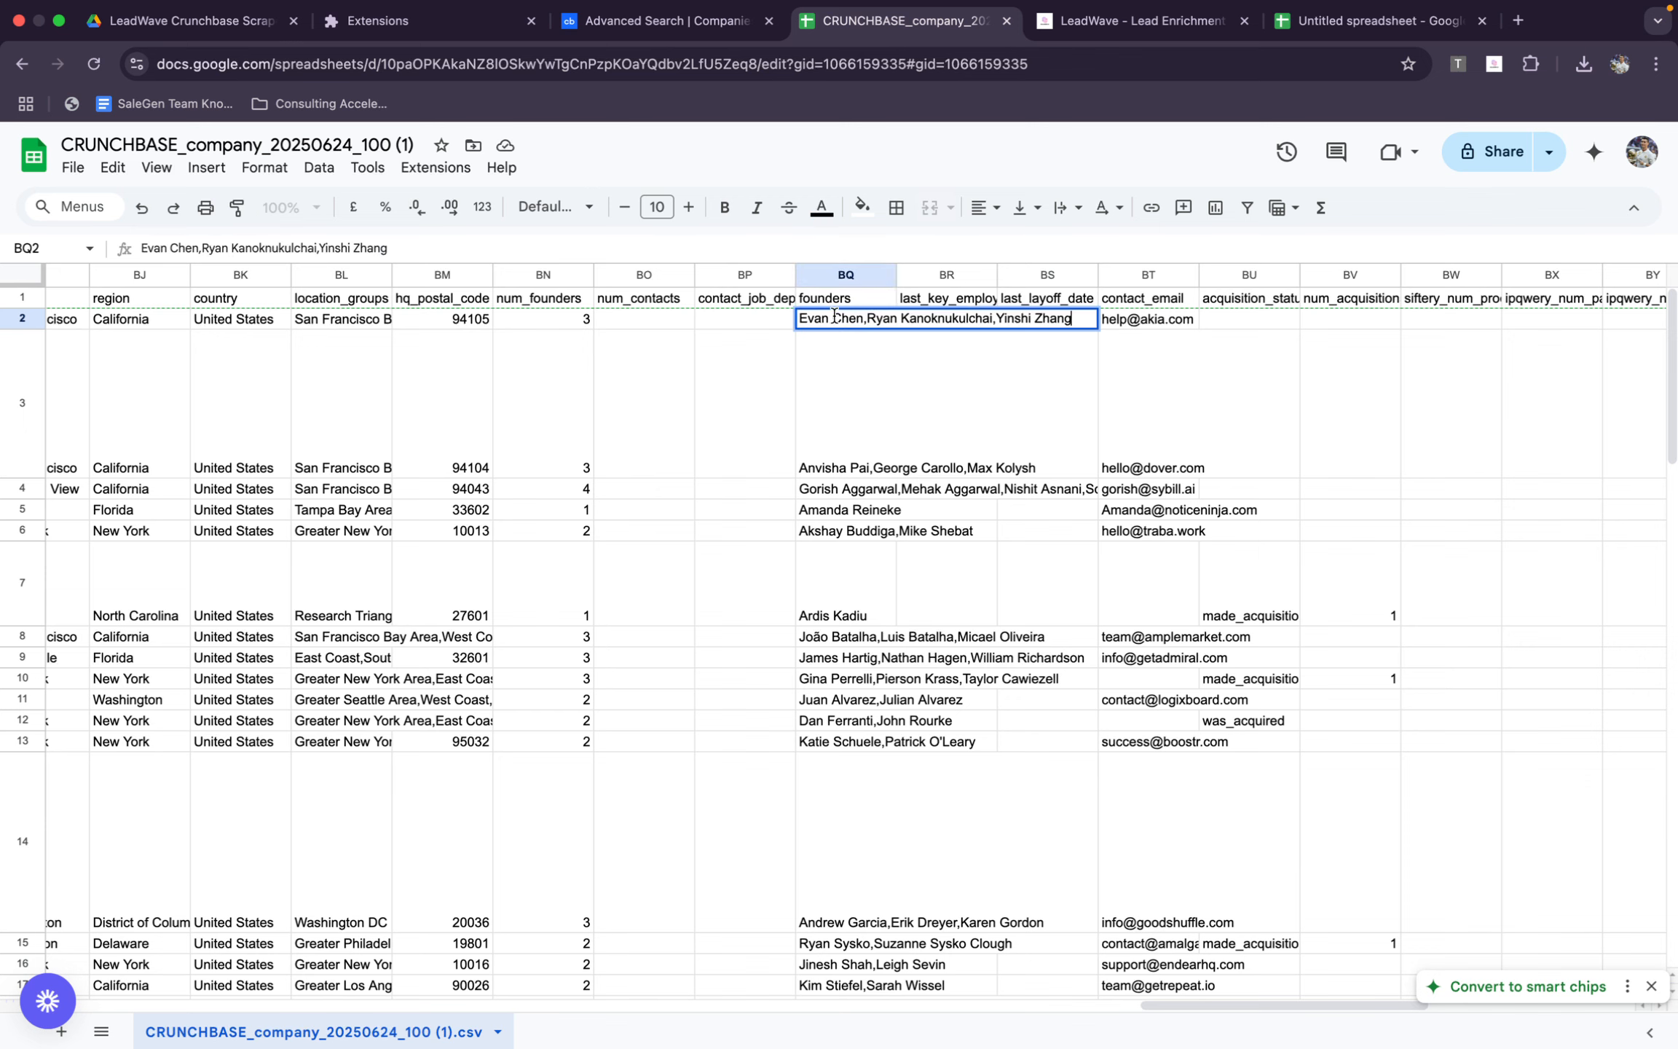
drag(863, 320, 797, 325)
key(super+c)
Replace the first and last names in LeadWave's Single Email Verification form with the copied Akia founder's name
click(1150, 22)
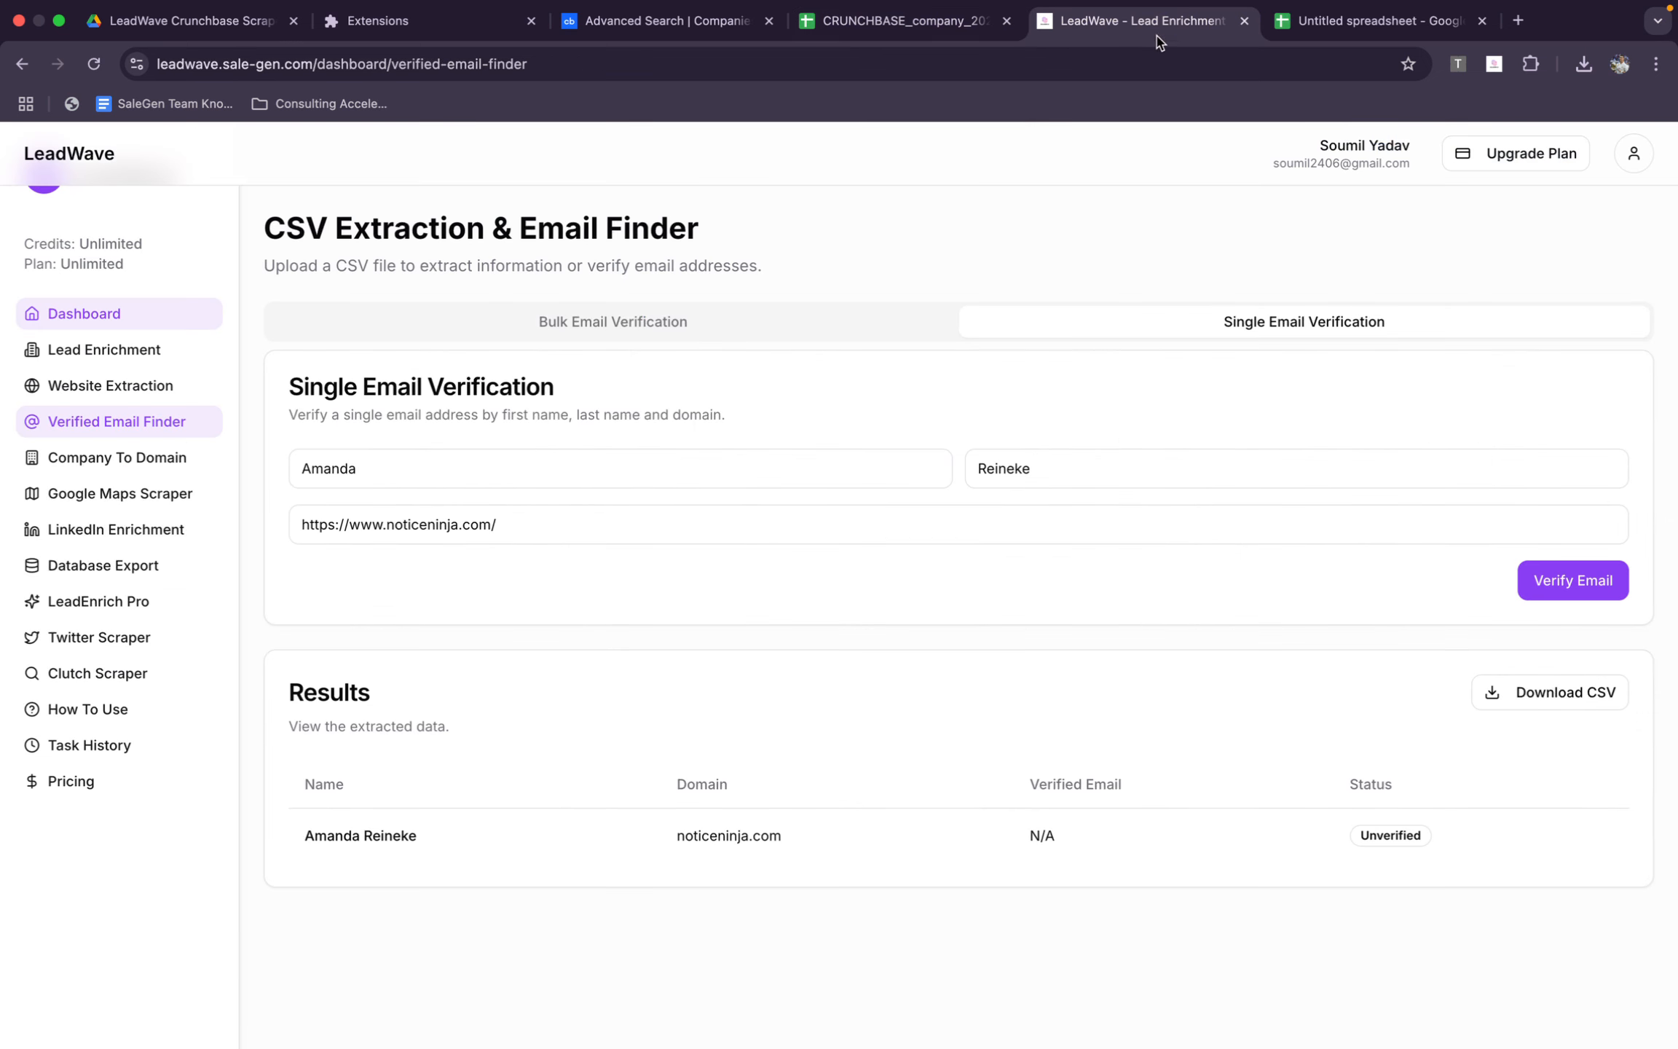
double_click(625, 472)
key(super+v)
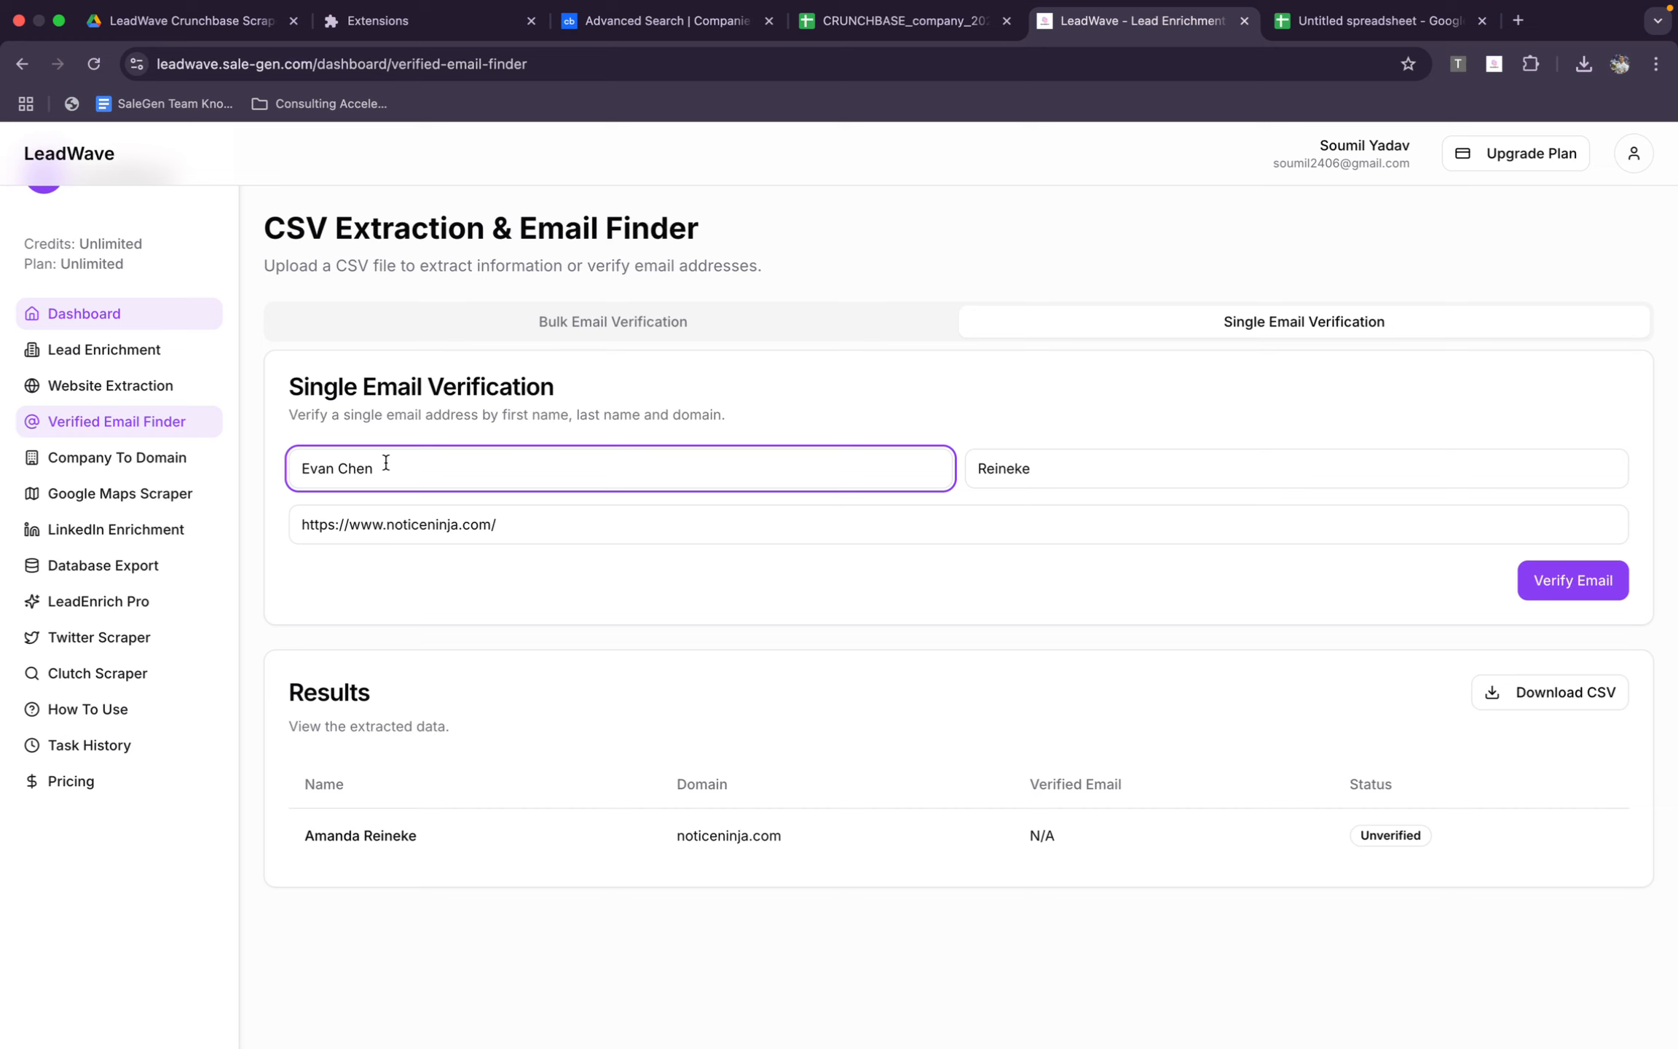
drag(386, 463, 337, 467)
key(super+c)
key(BackSpace)
double_click(1045, 471)
key(super+v)
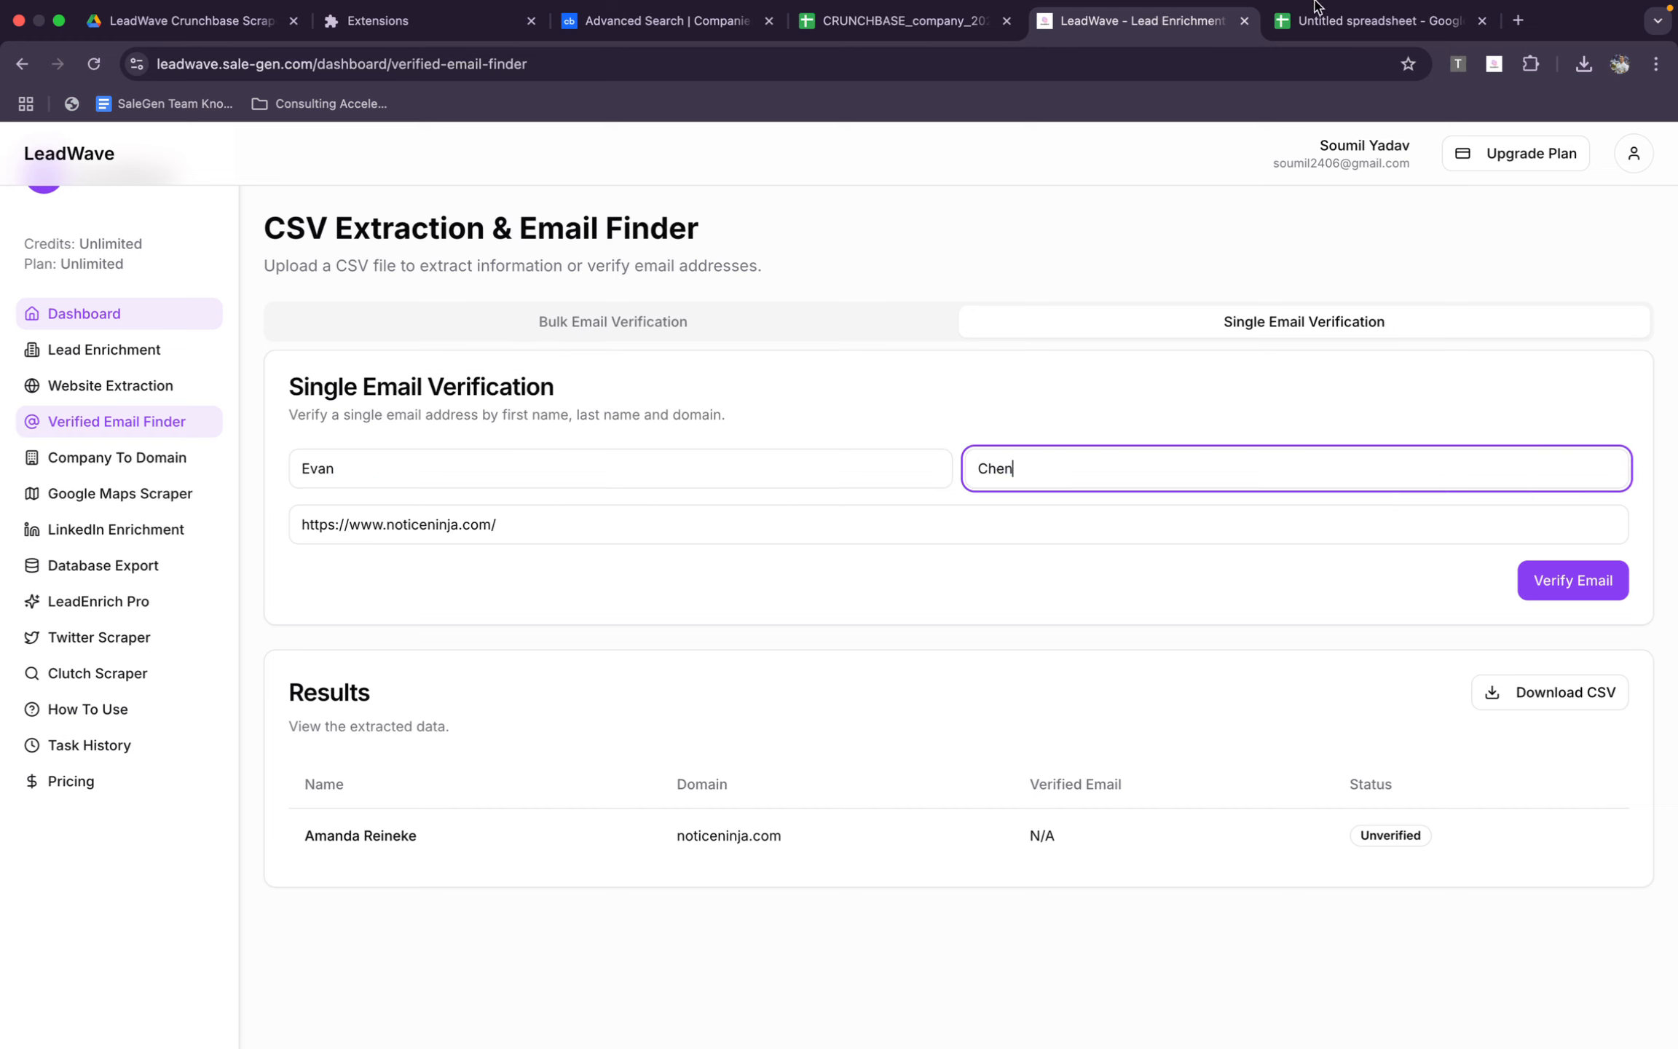
Check Akia's domain in C2 of the new spreadsheet, set the form's domain to akia.com, and verify the email
click(1415, 23)
click(289, 316)
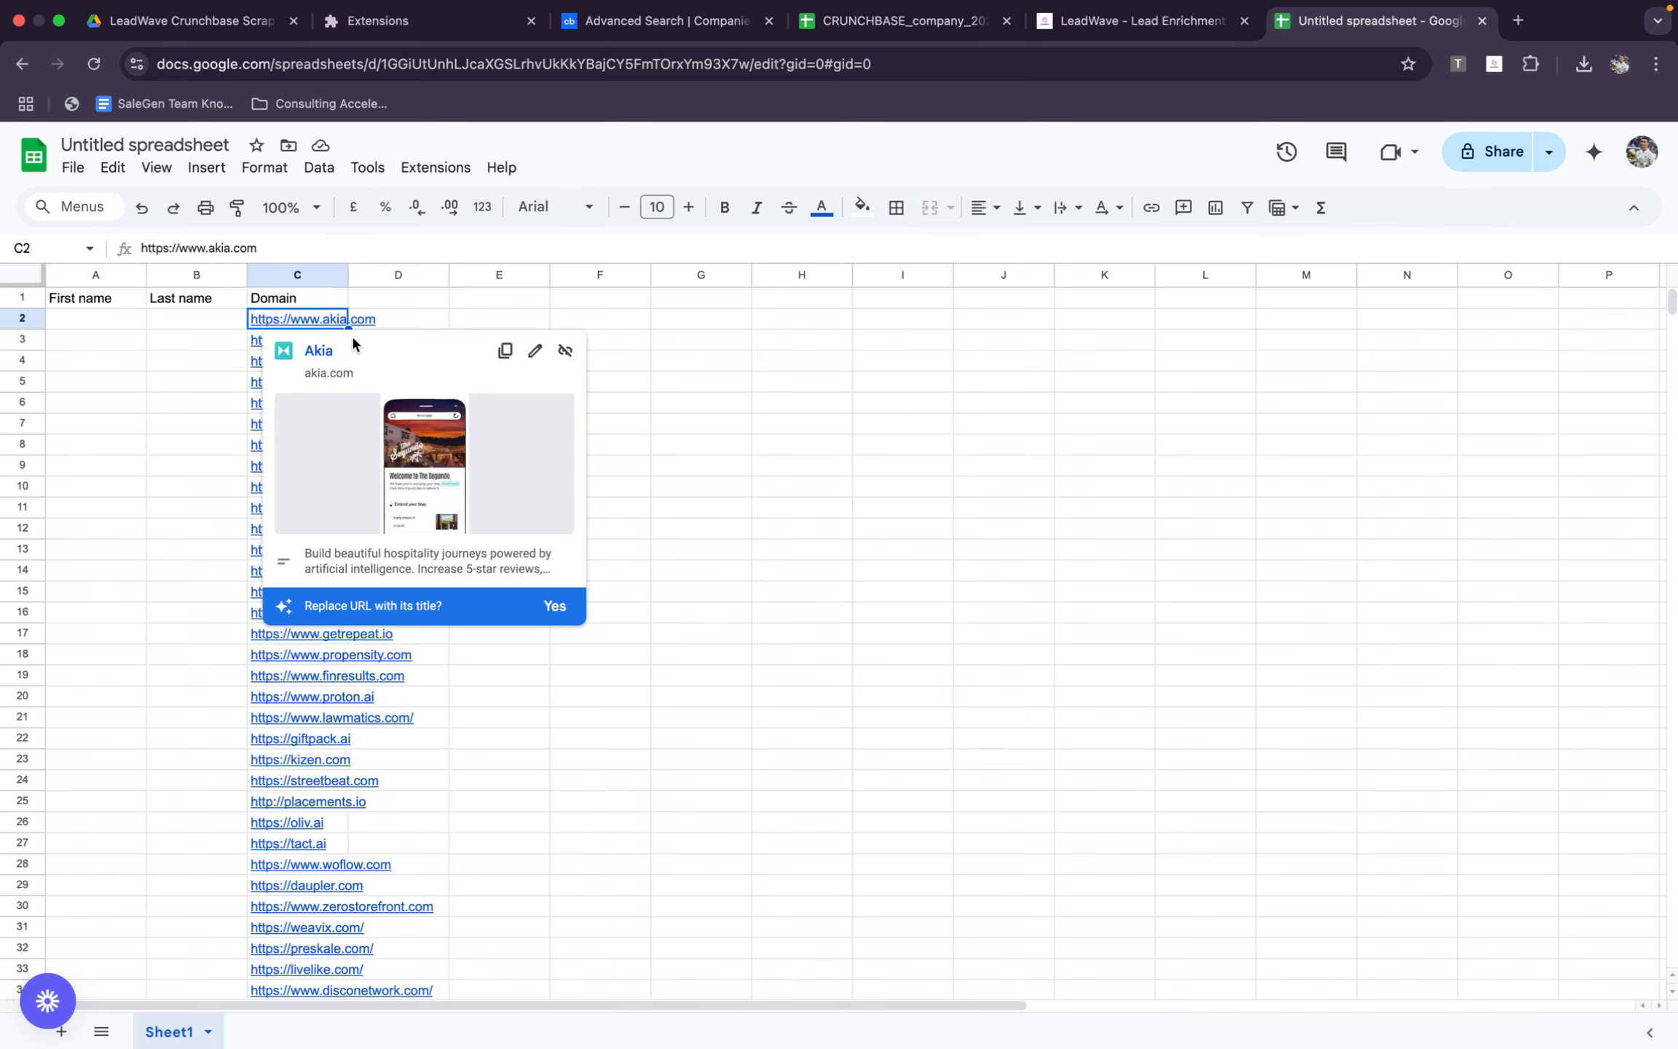
click(1049, 16)
click(674, 524)
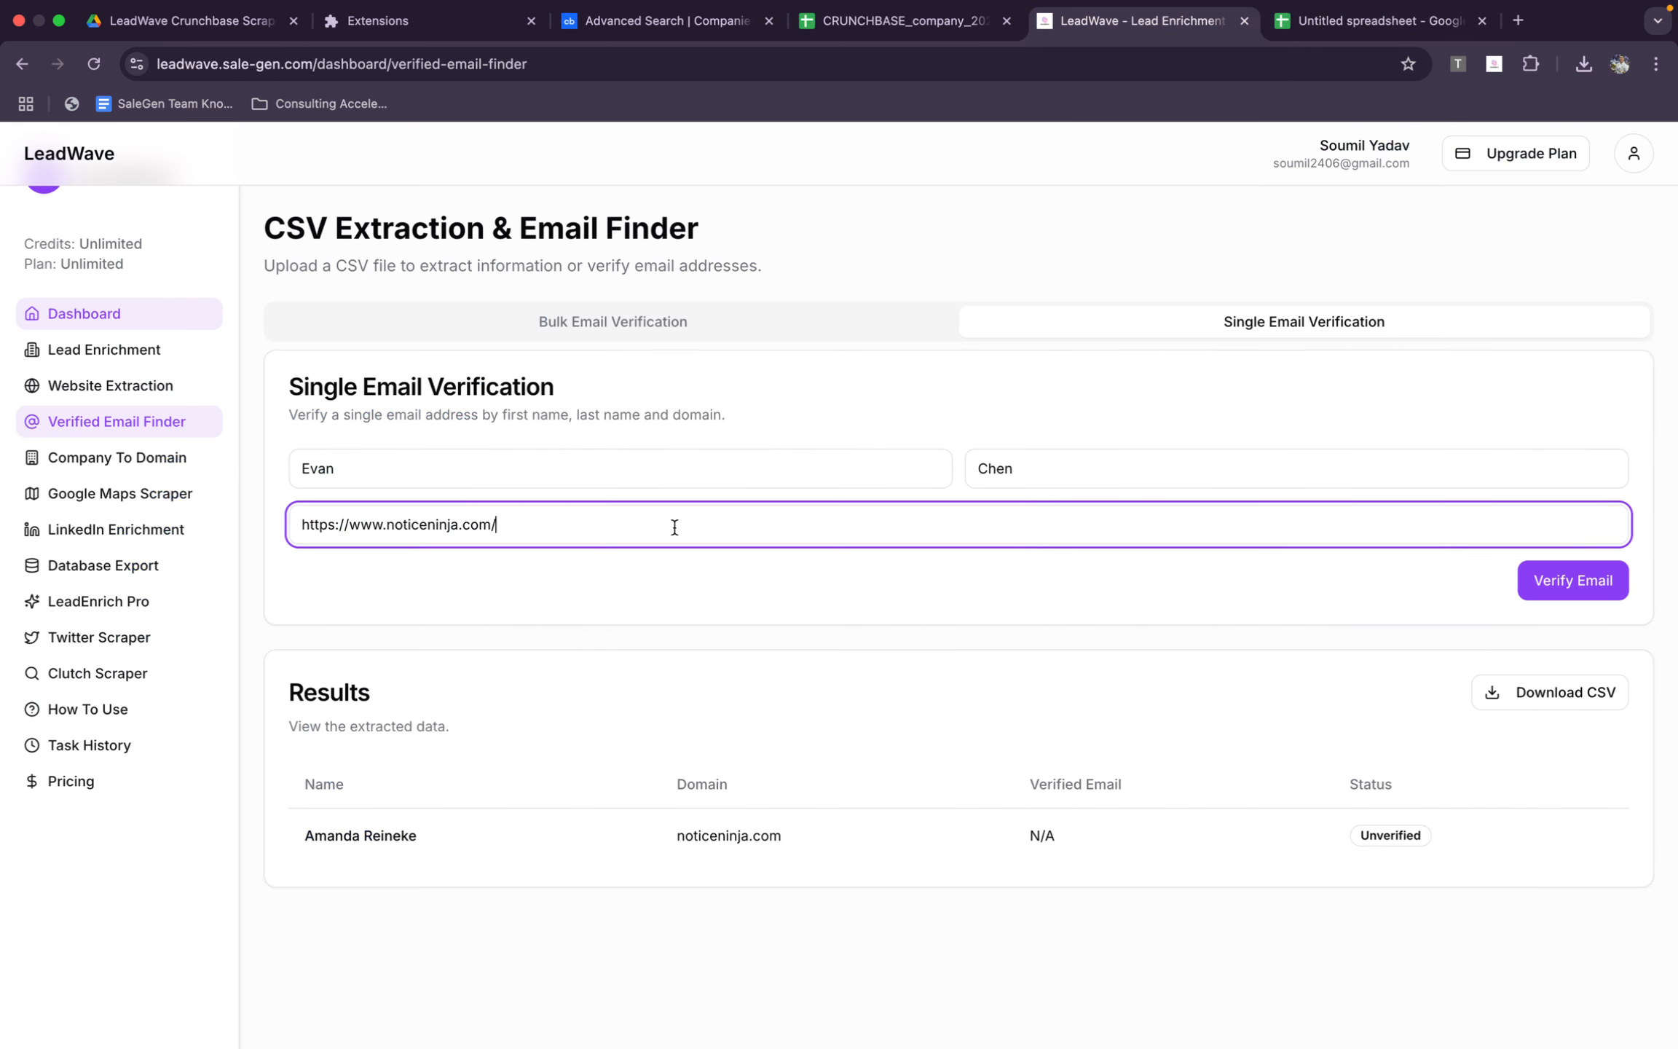
key(super+a)
text(akia.com)
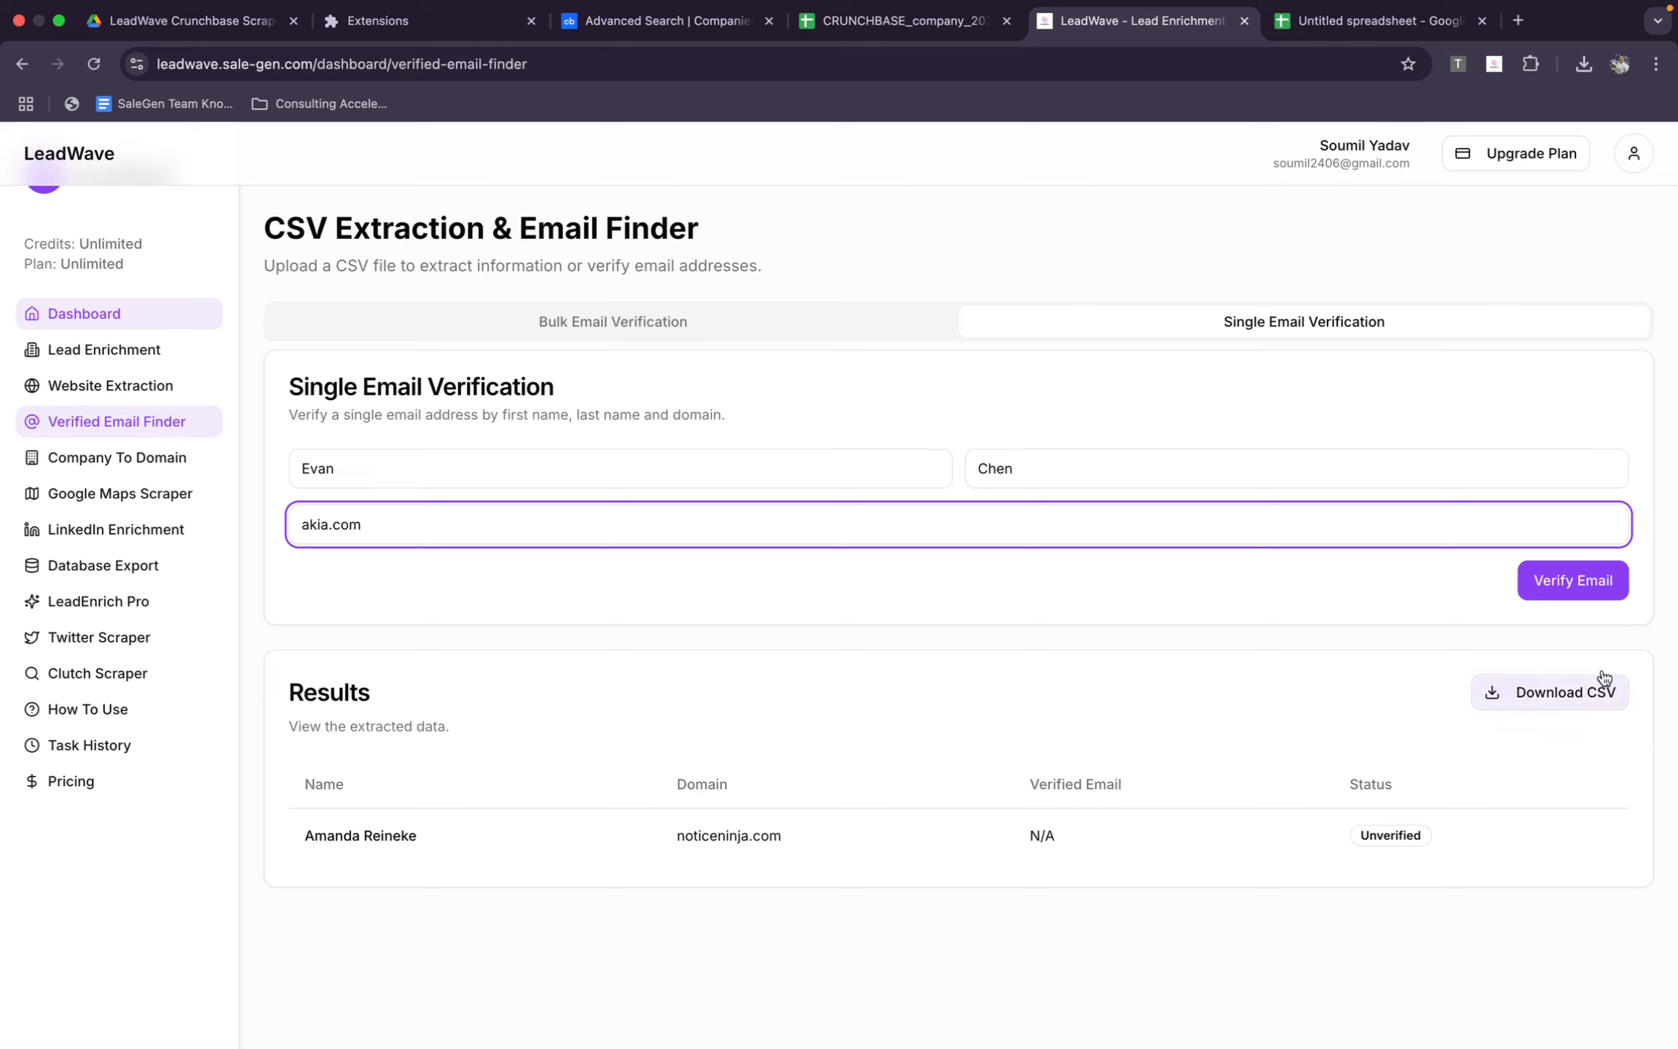
click(1591, 588)
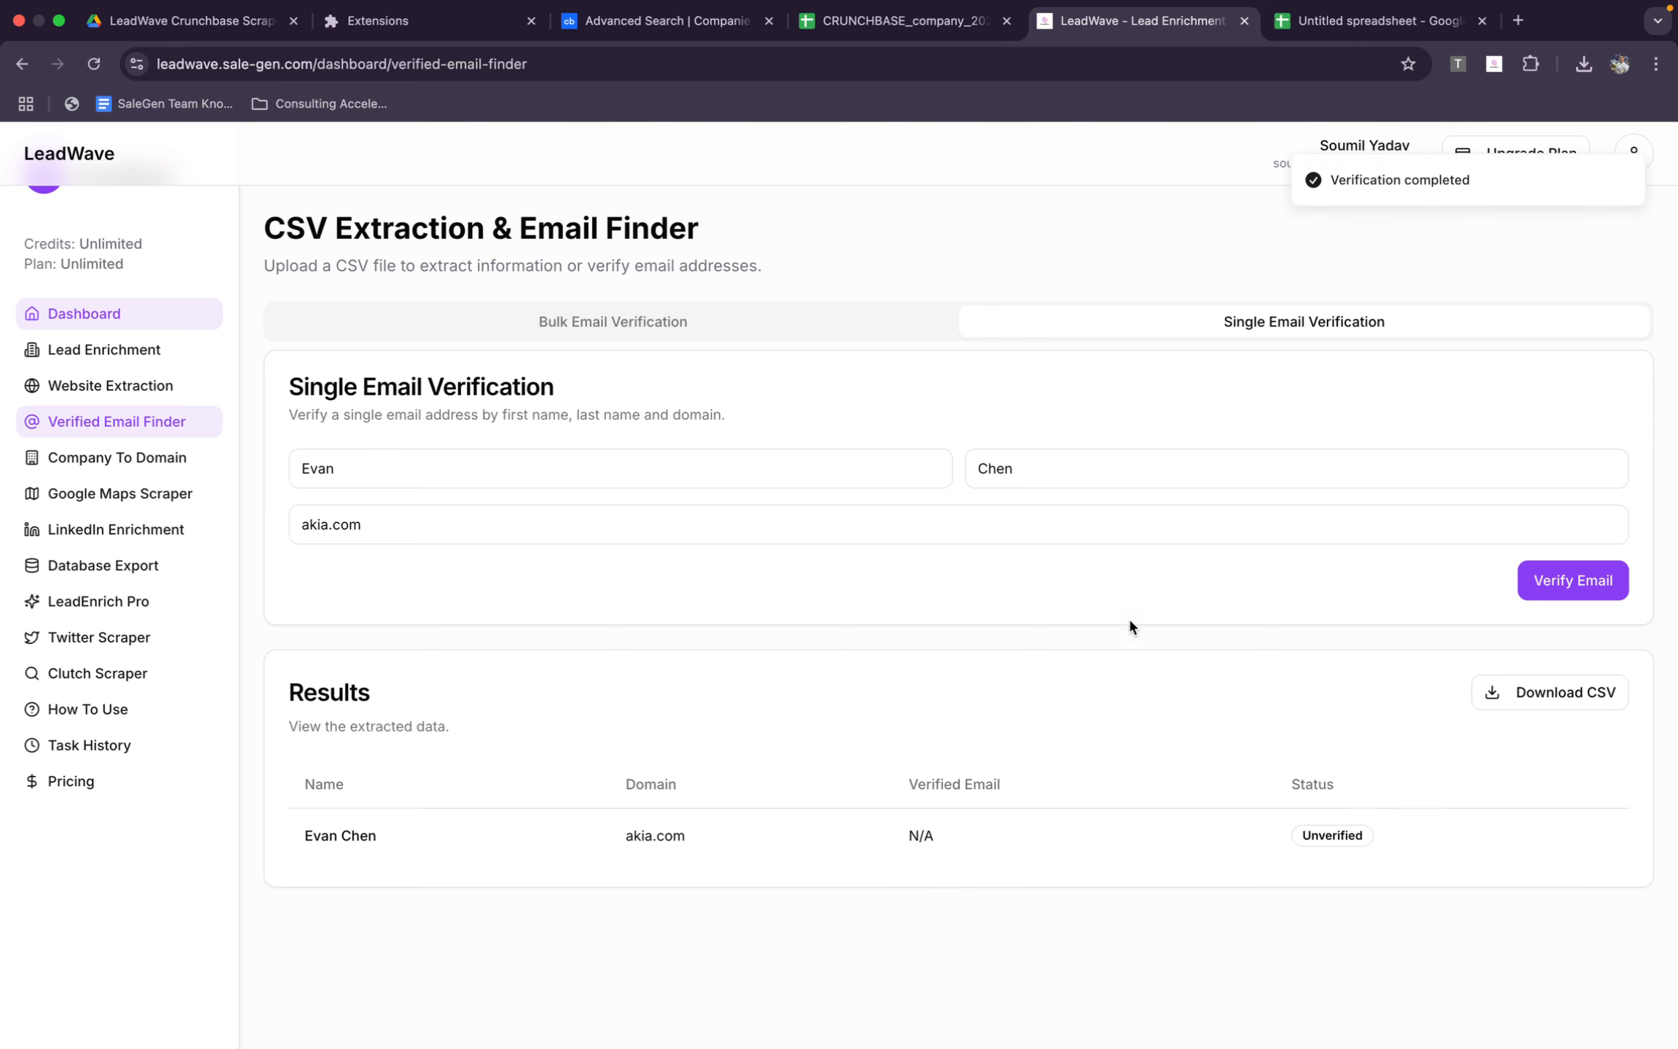
Copy Dover's link from C3 of the new spreadsheet and paste it over the domain in the verification form
click(1380, 28)
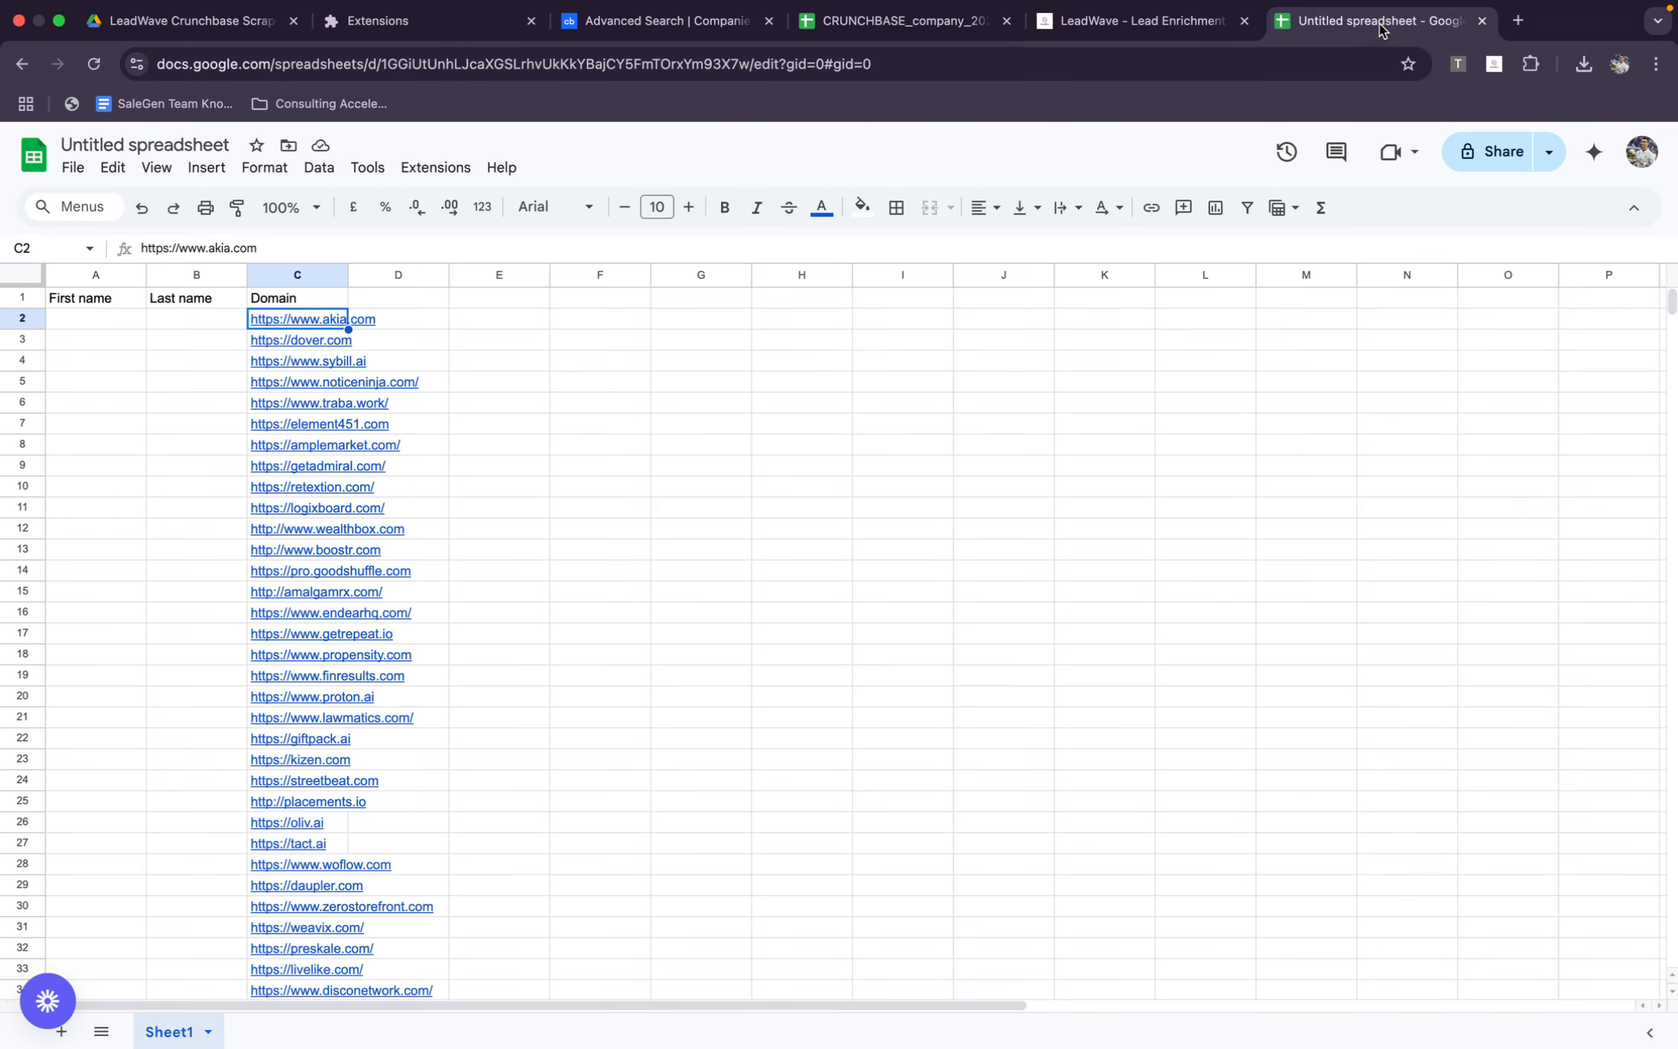
click(305, 339)
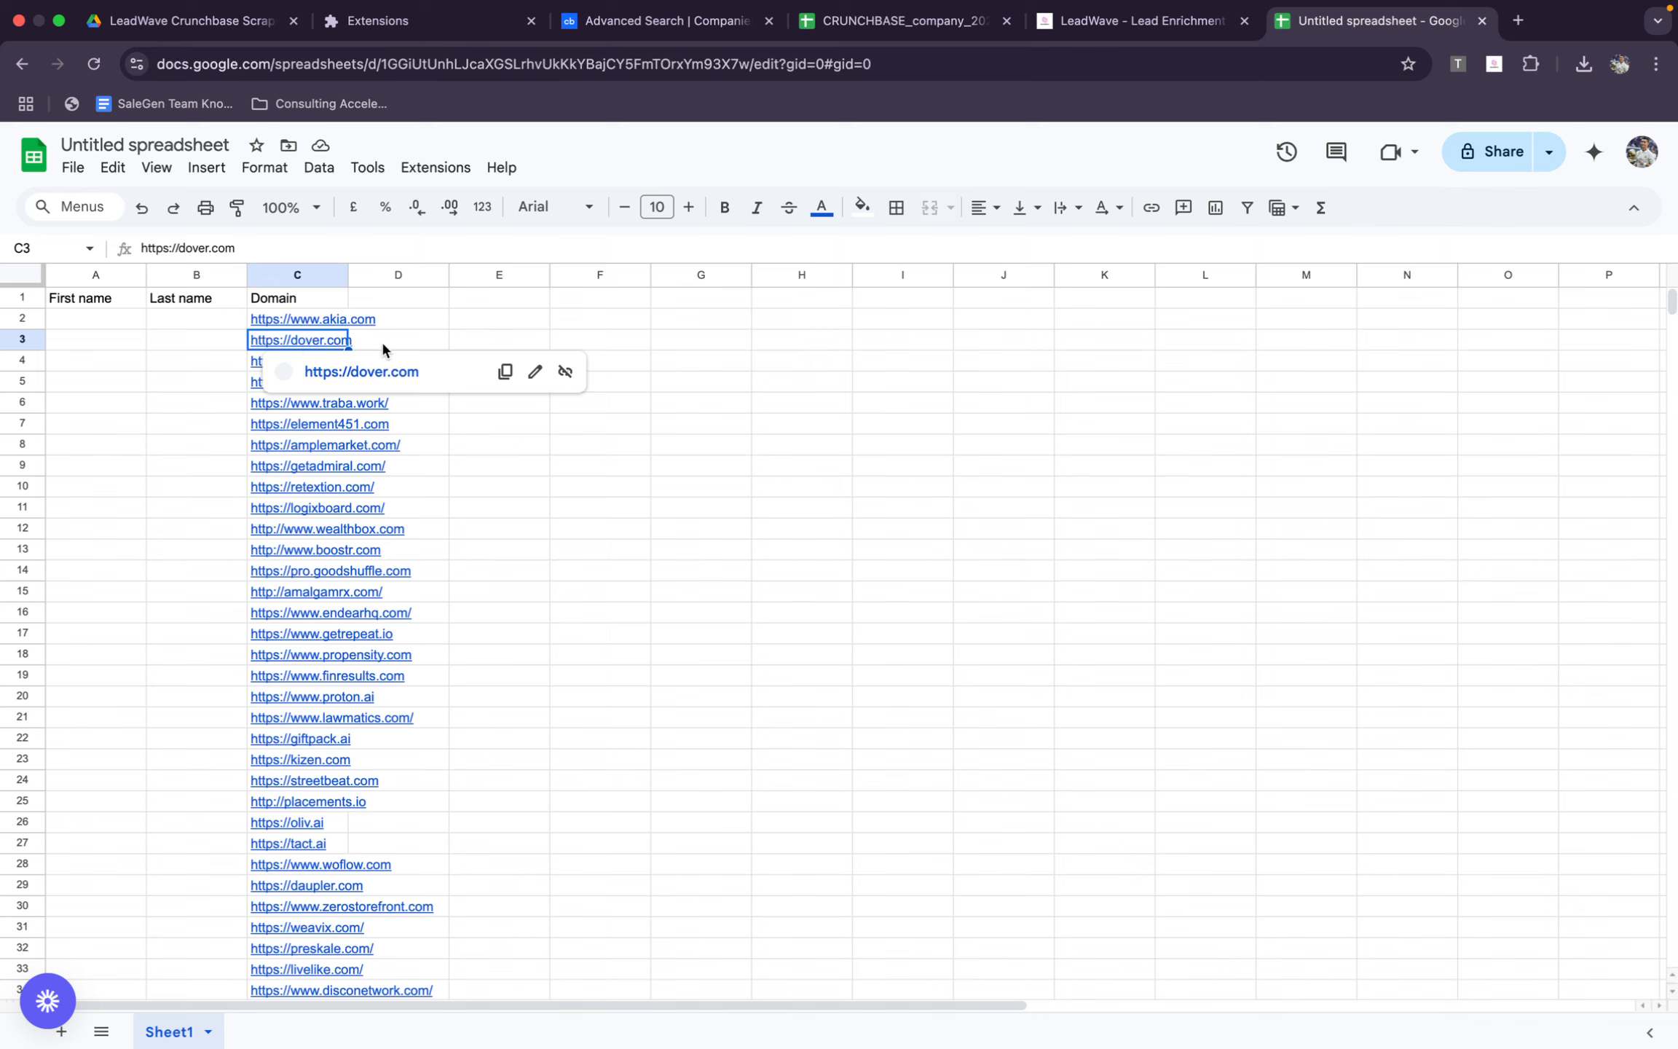
click(502, 371)
click(1140, 26)
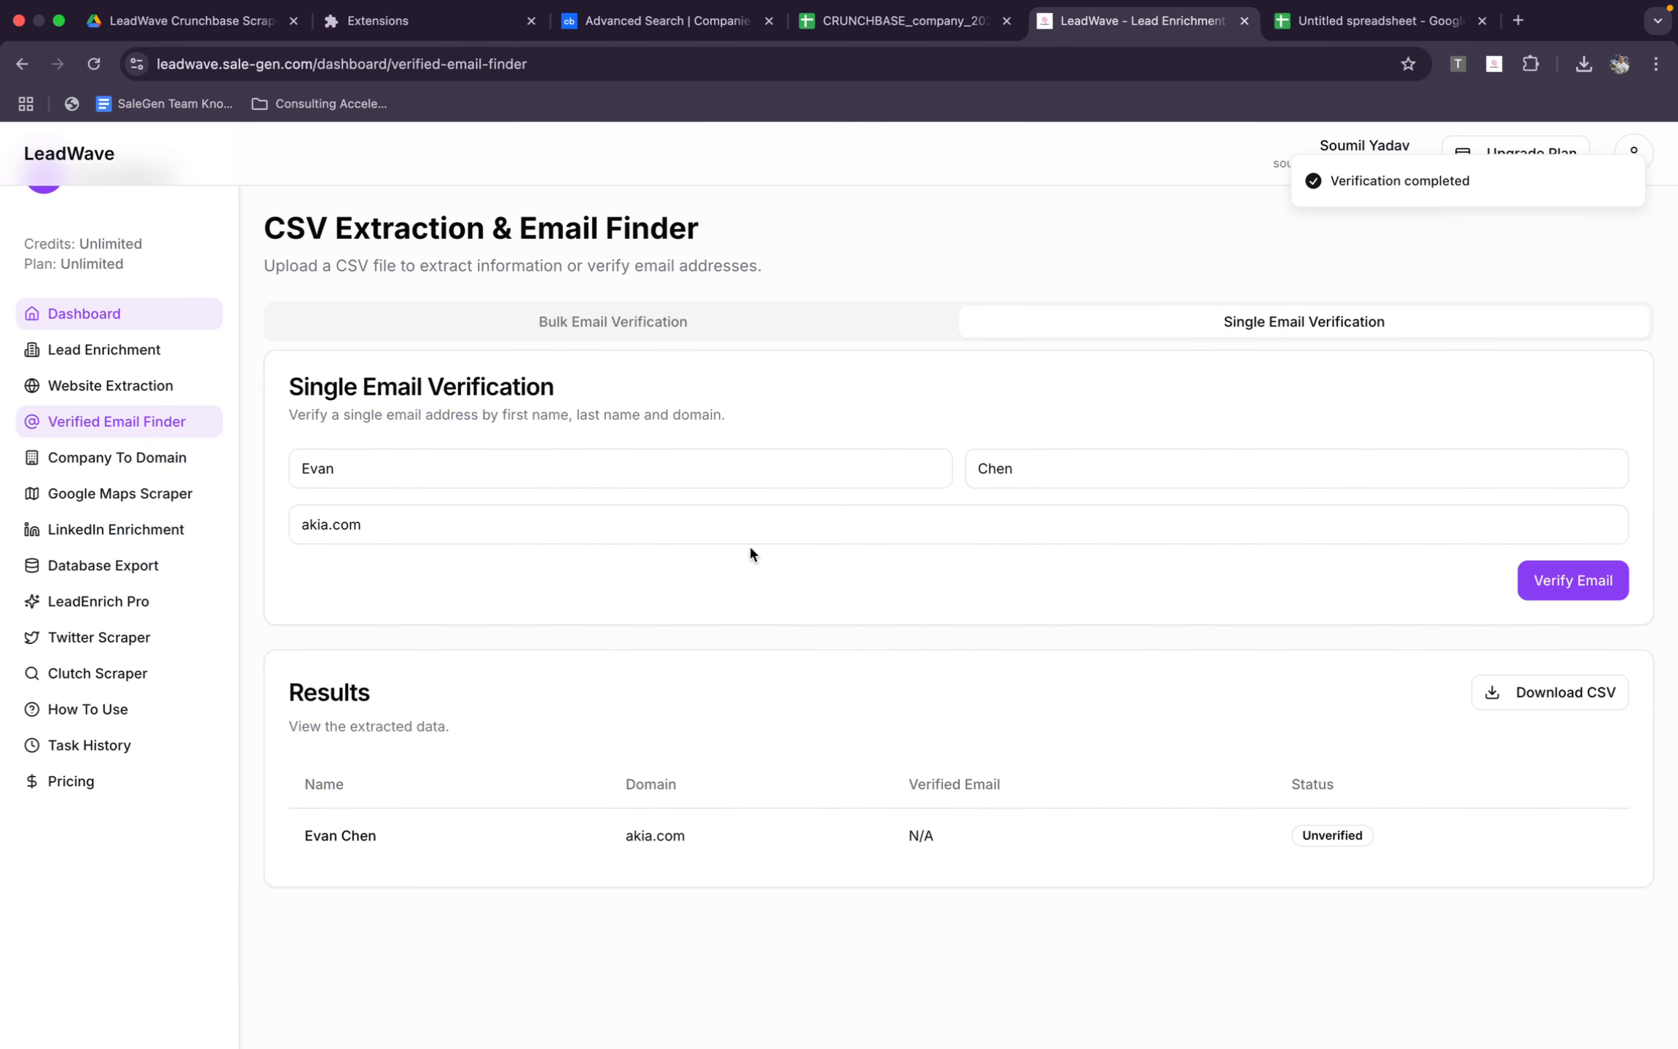
triple_click(750, 524)
key(super+v)
Copy the second founder's full name from Dover's founders cell BQ3 in the exported company spreadsheet
click(903, 20)
click(877, 400)
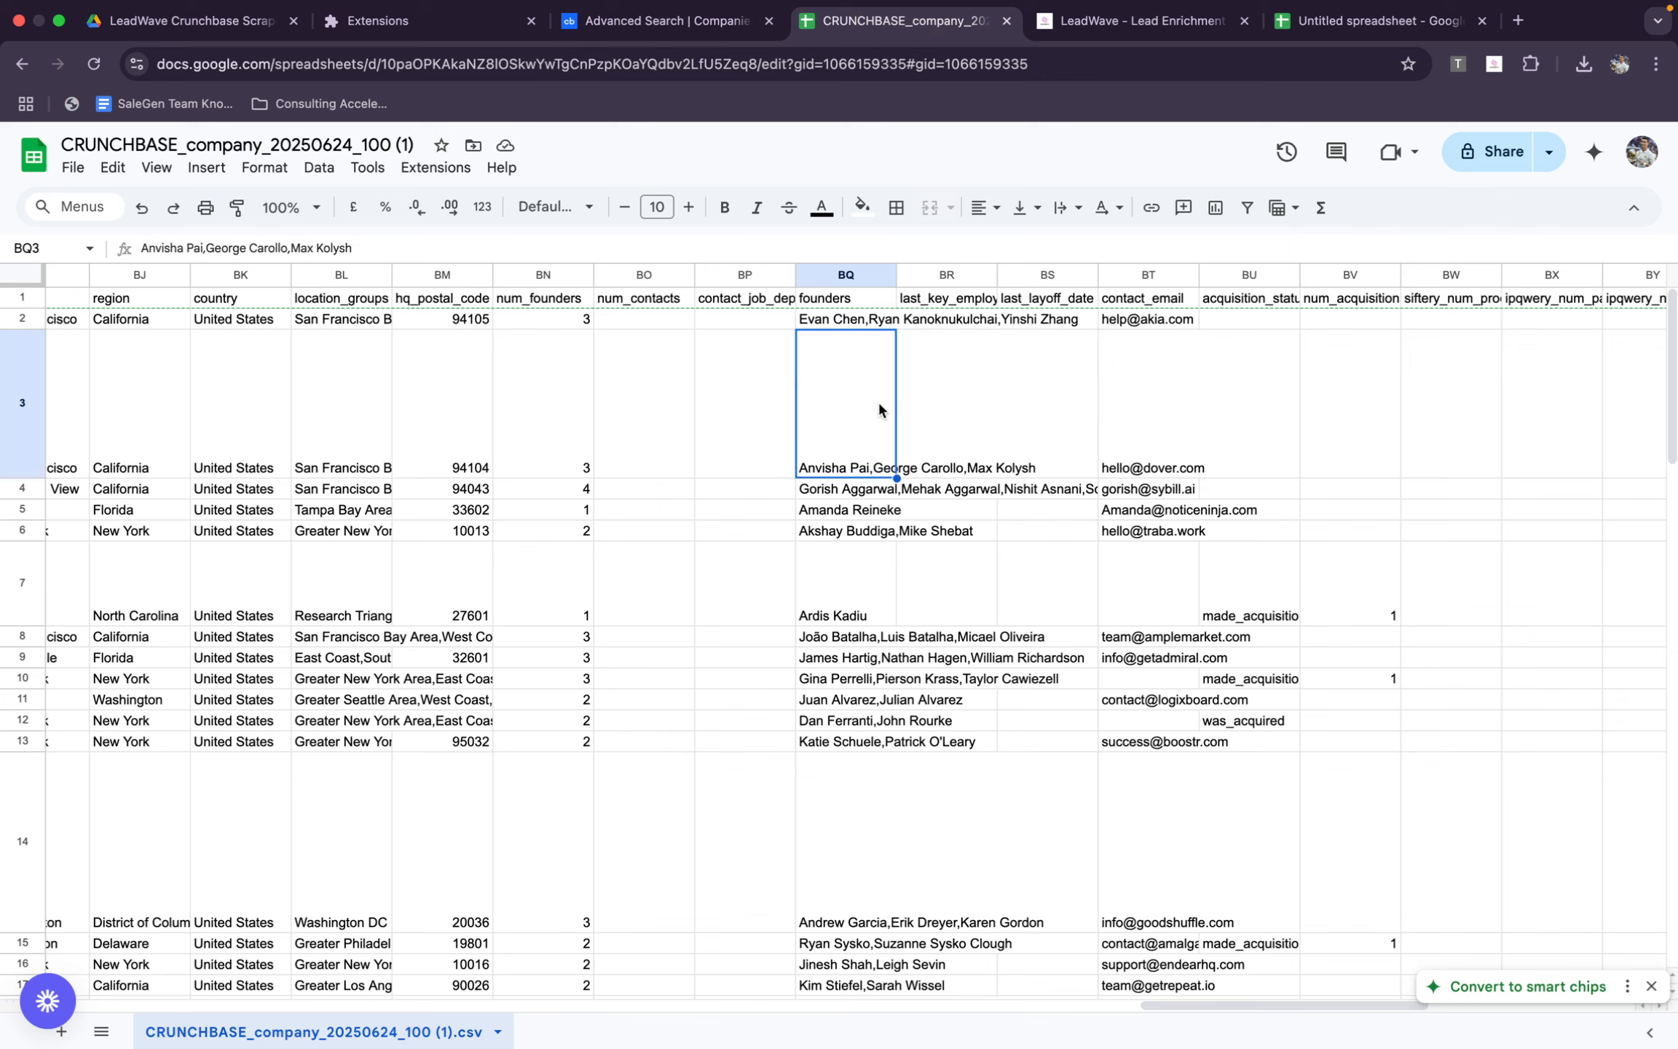
click(956, 322)
double_click(843, 411)
drag(868, 343, 952, 332)
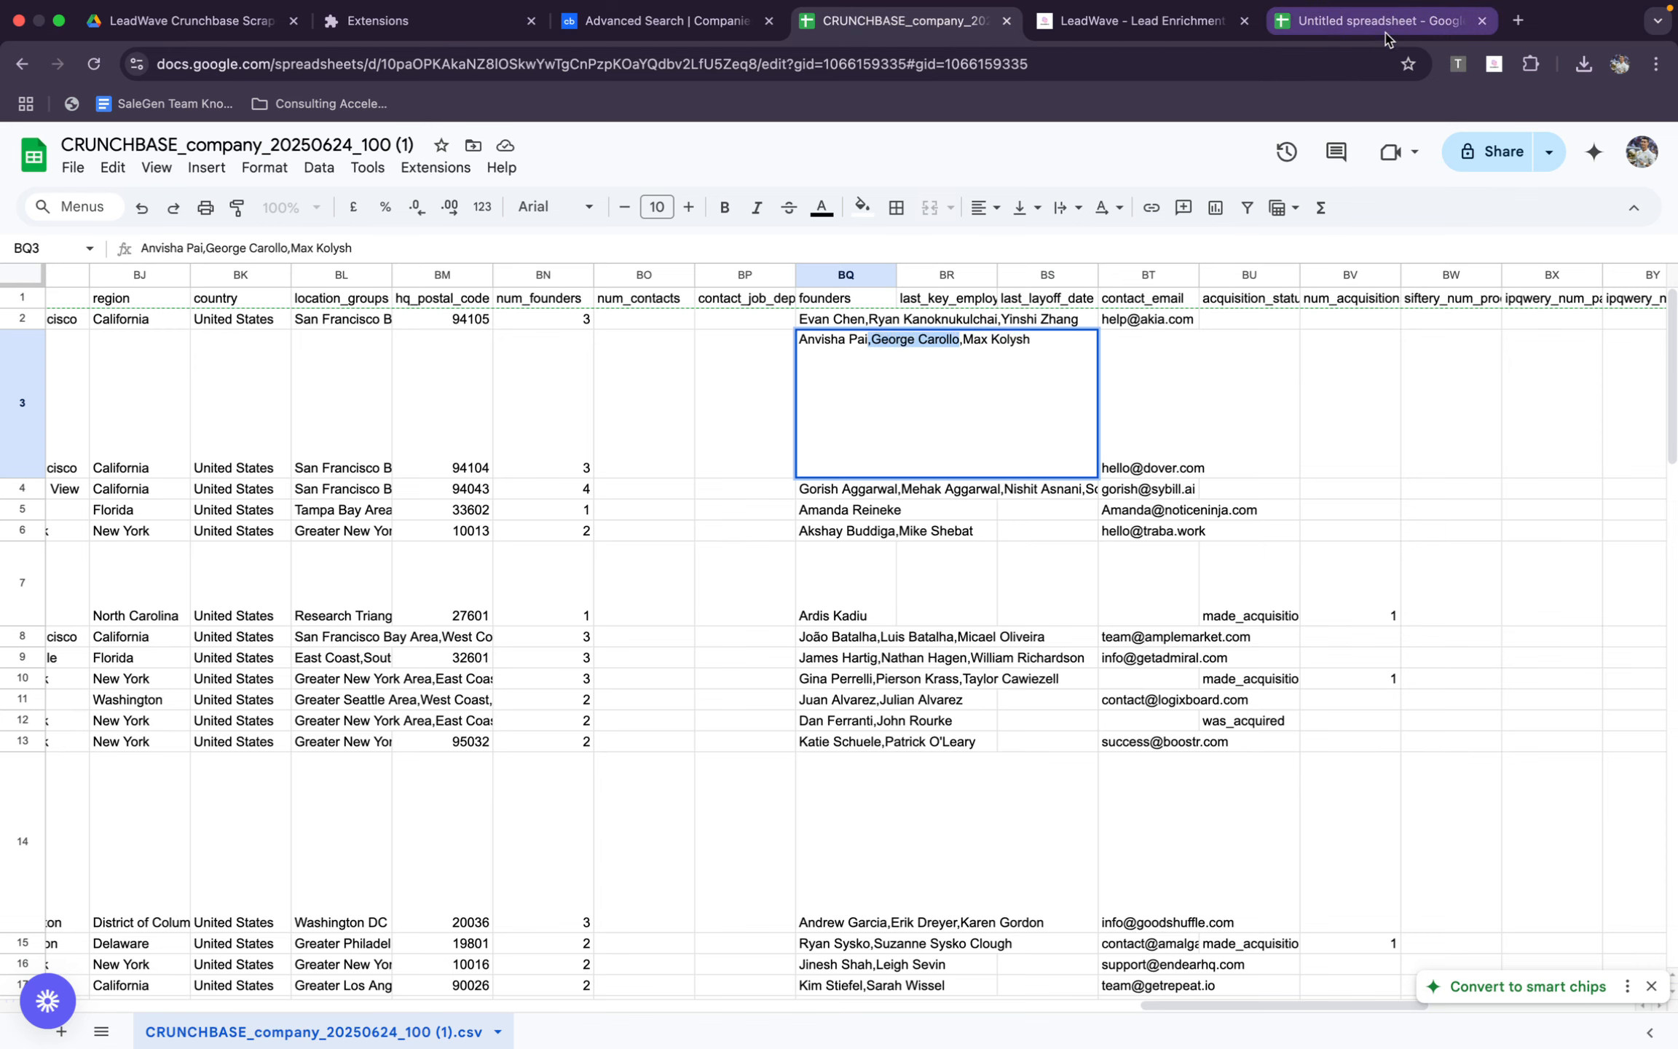
Replace the verification form's first and last names with the copied Dover founder's name, removing the stray comma and space
click(1136, 22)
double_click(673, 474)
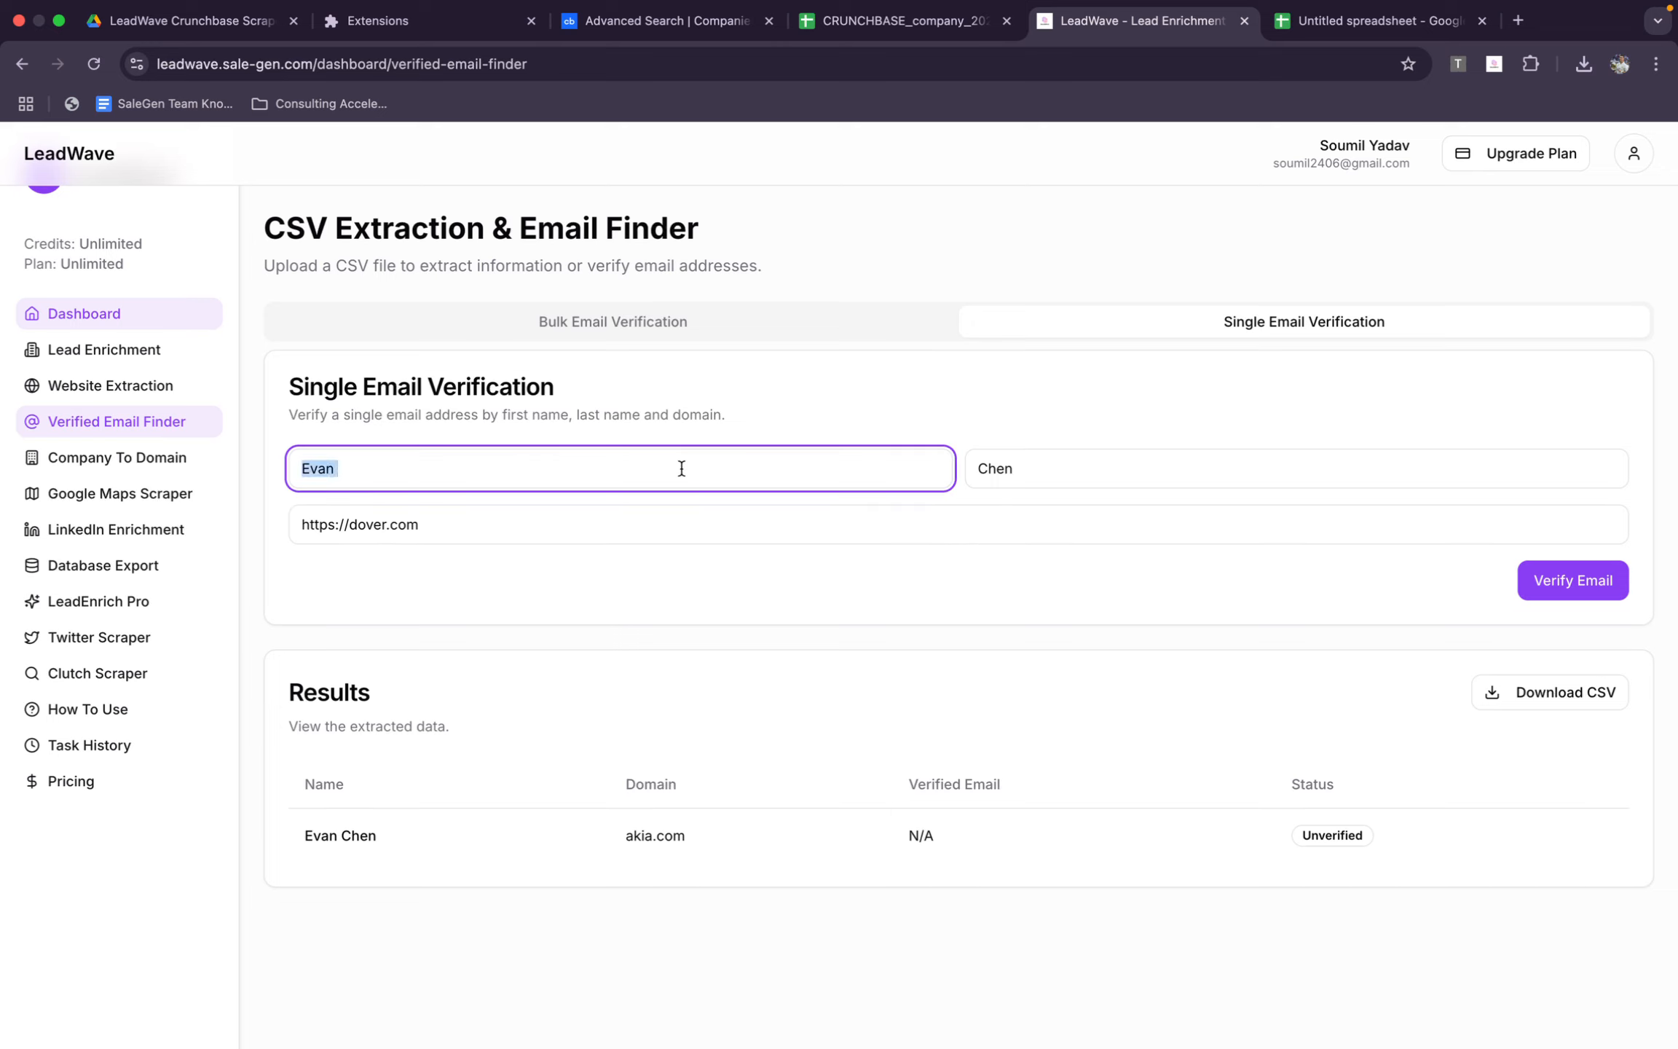
key(super+v)
drag(351, 470, 453, 471)
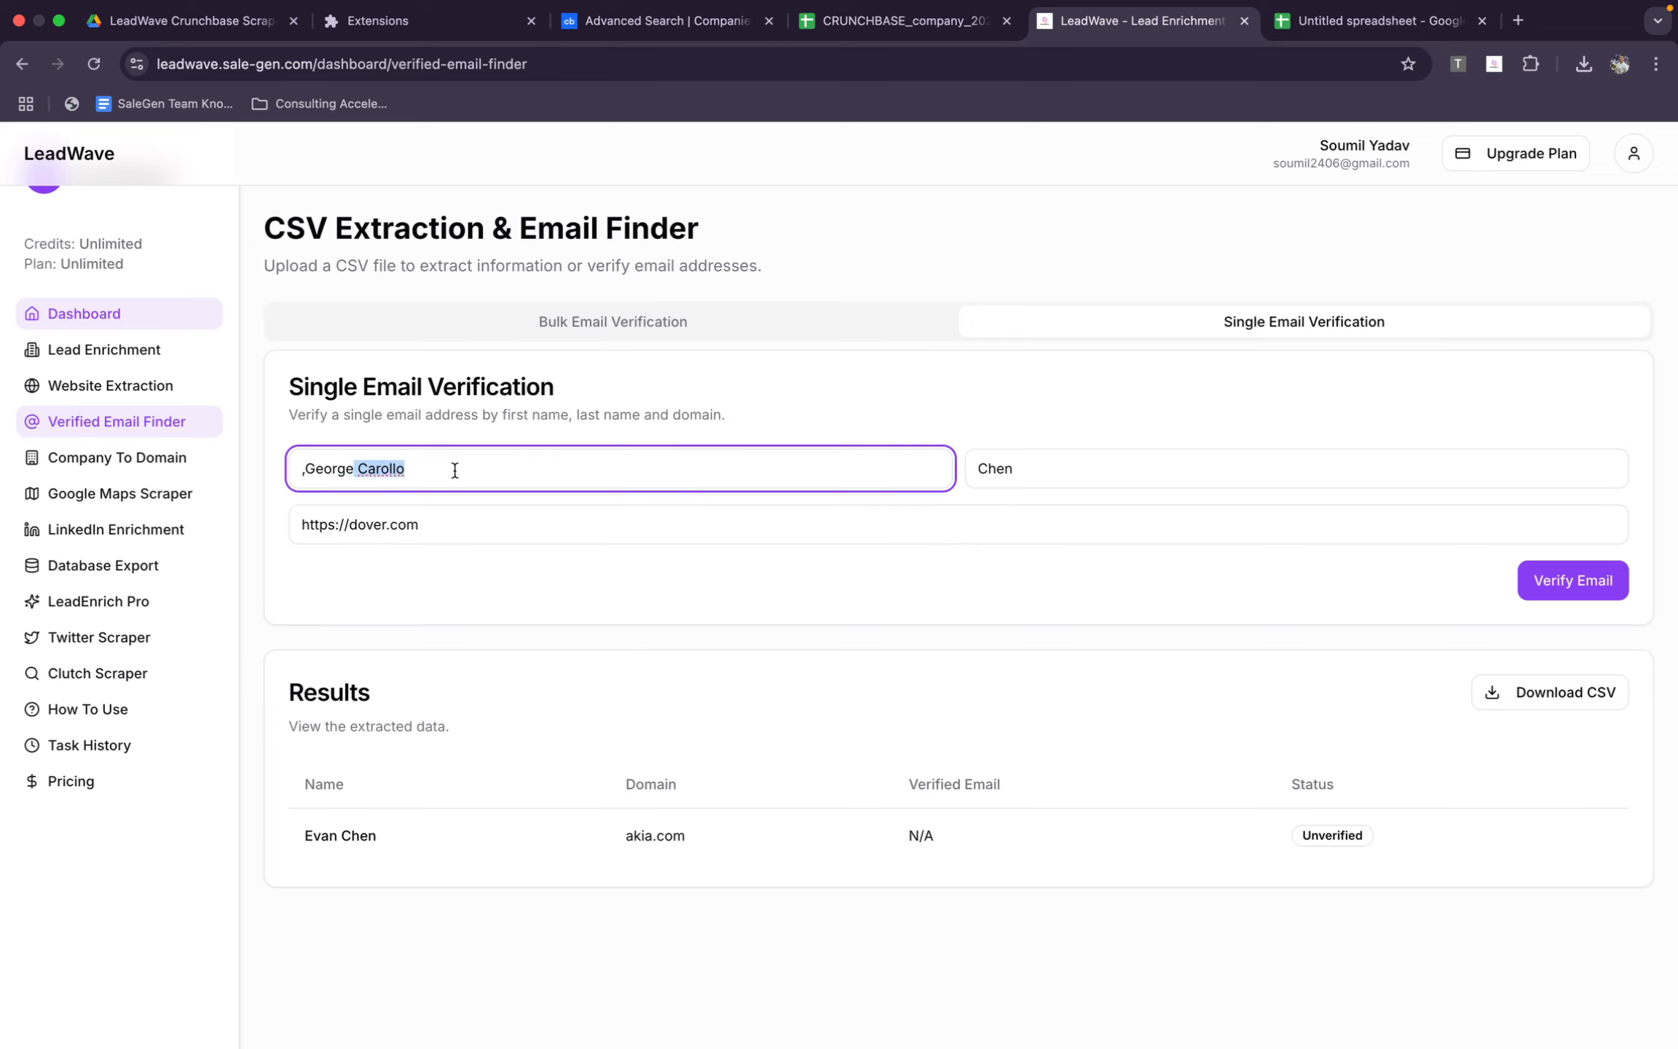
key(BackSpace)
double_click(1005, 469)
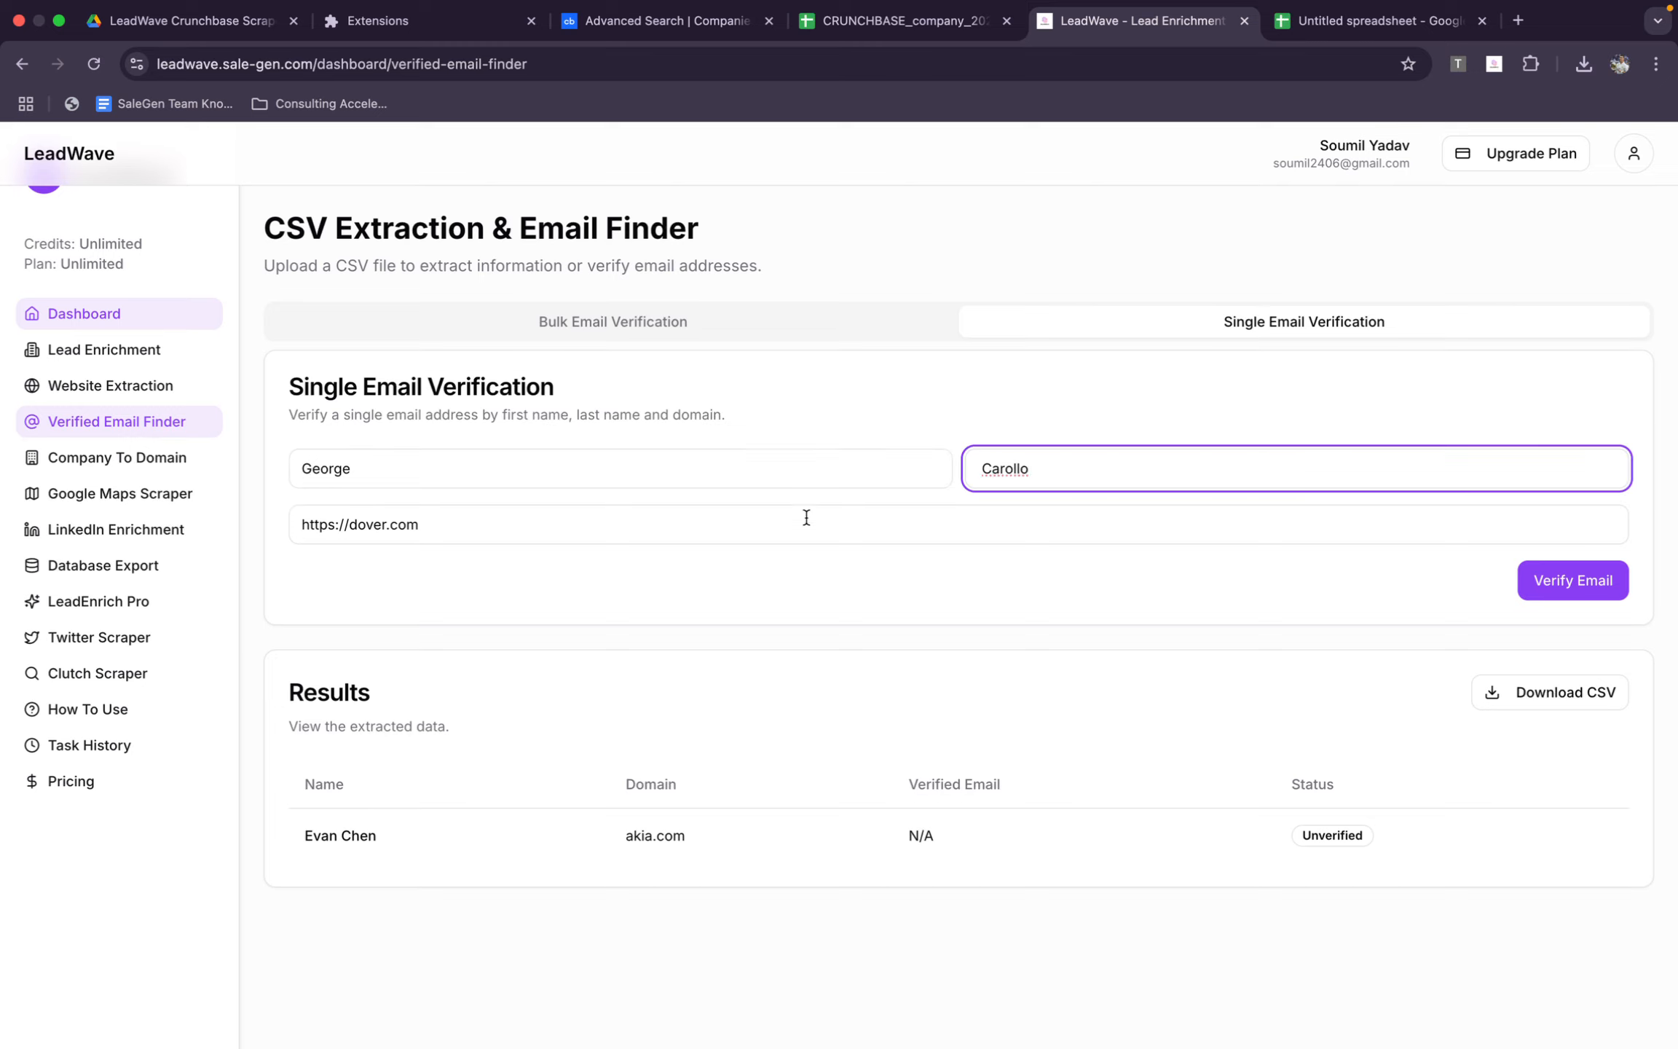
key(BackSpace)
Shorten the domain to dover.com and verify the Dover founder's email
click(354, 525)
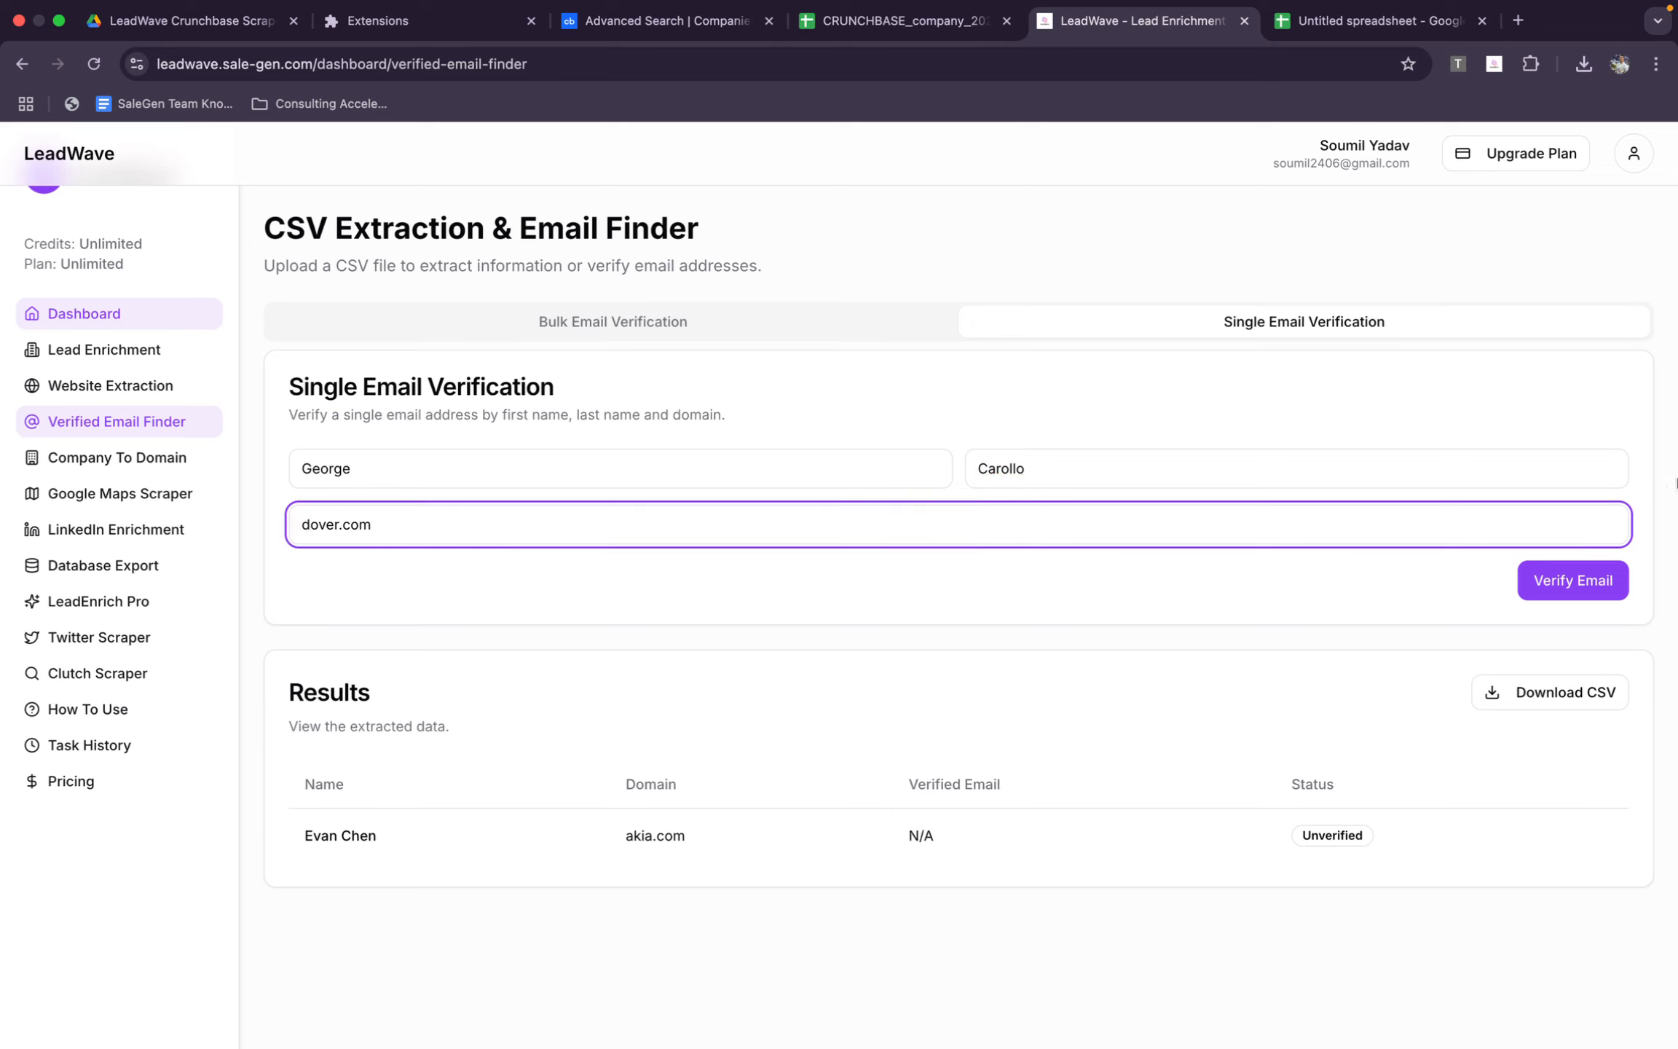
click(1573, 579)
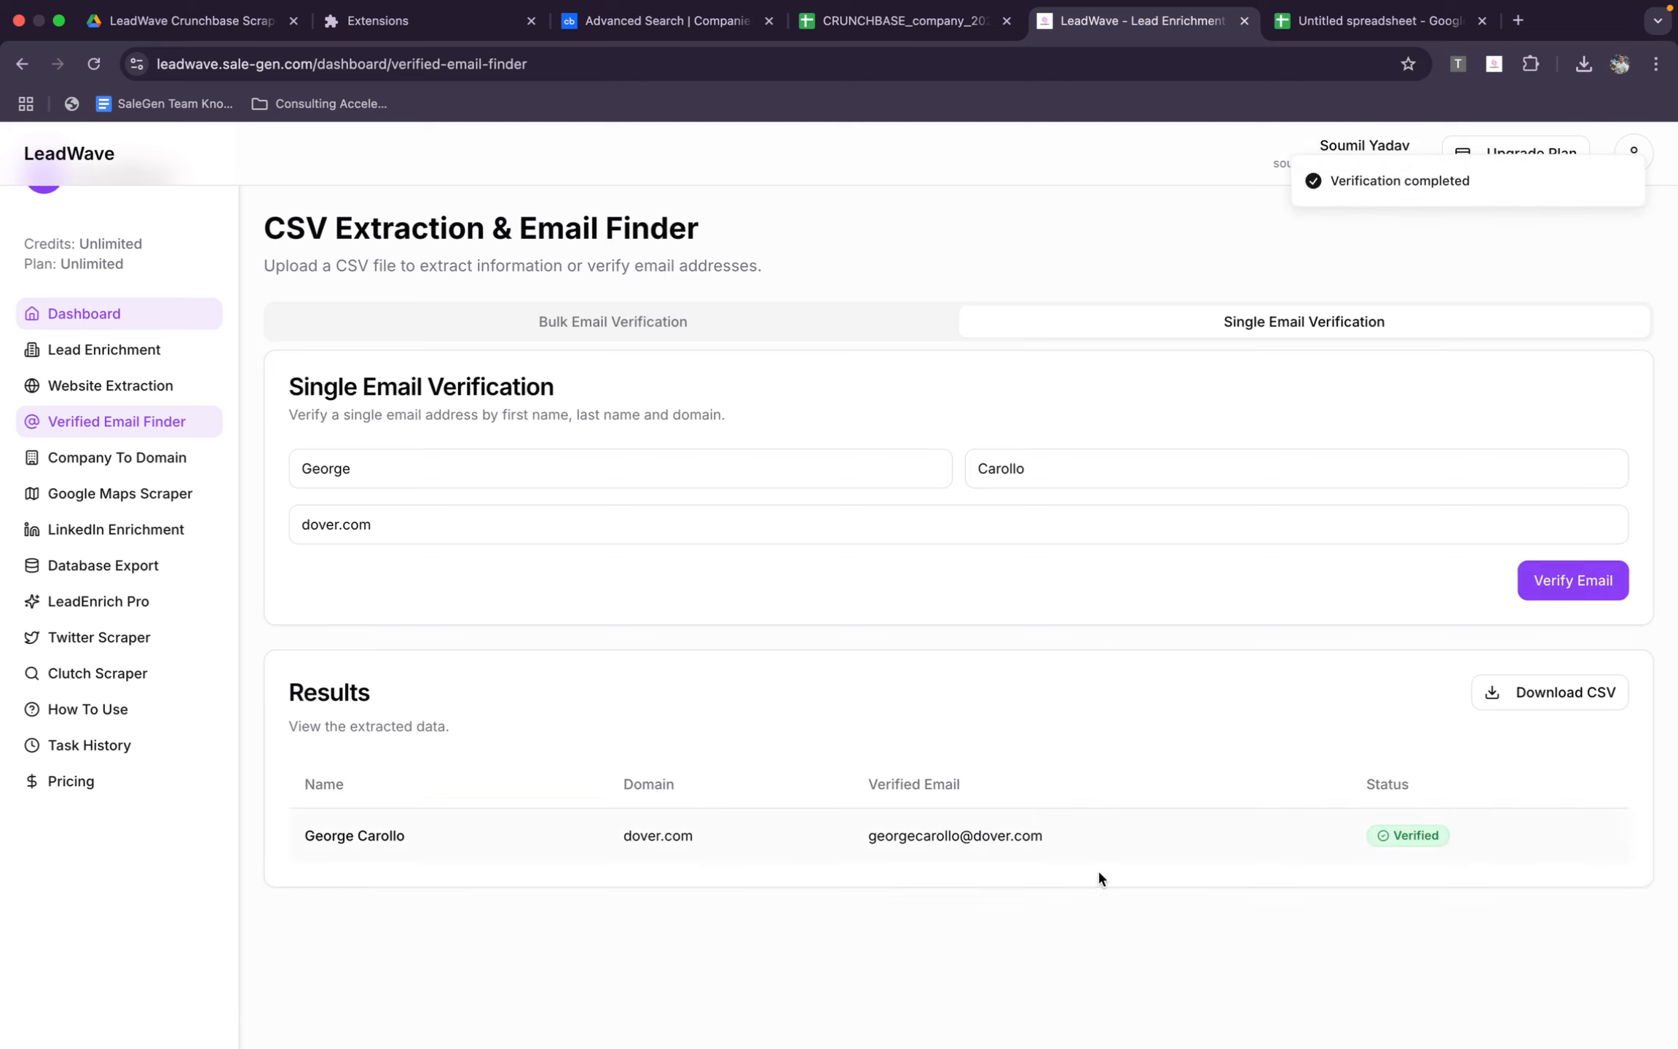
View the Bulk Email Verification upload requirements, and compare them with the new spreadsheet's name and domain columns
click(685, 340)
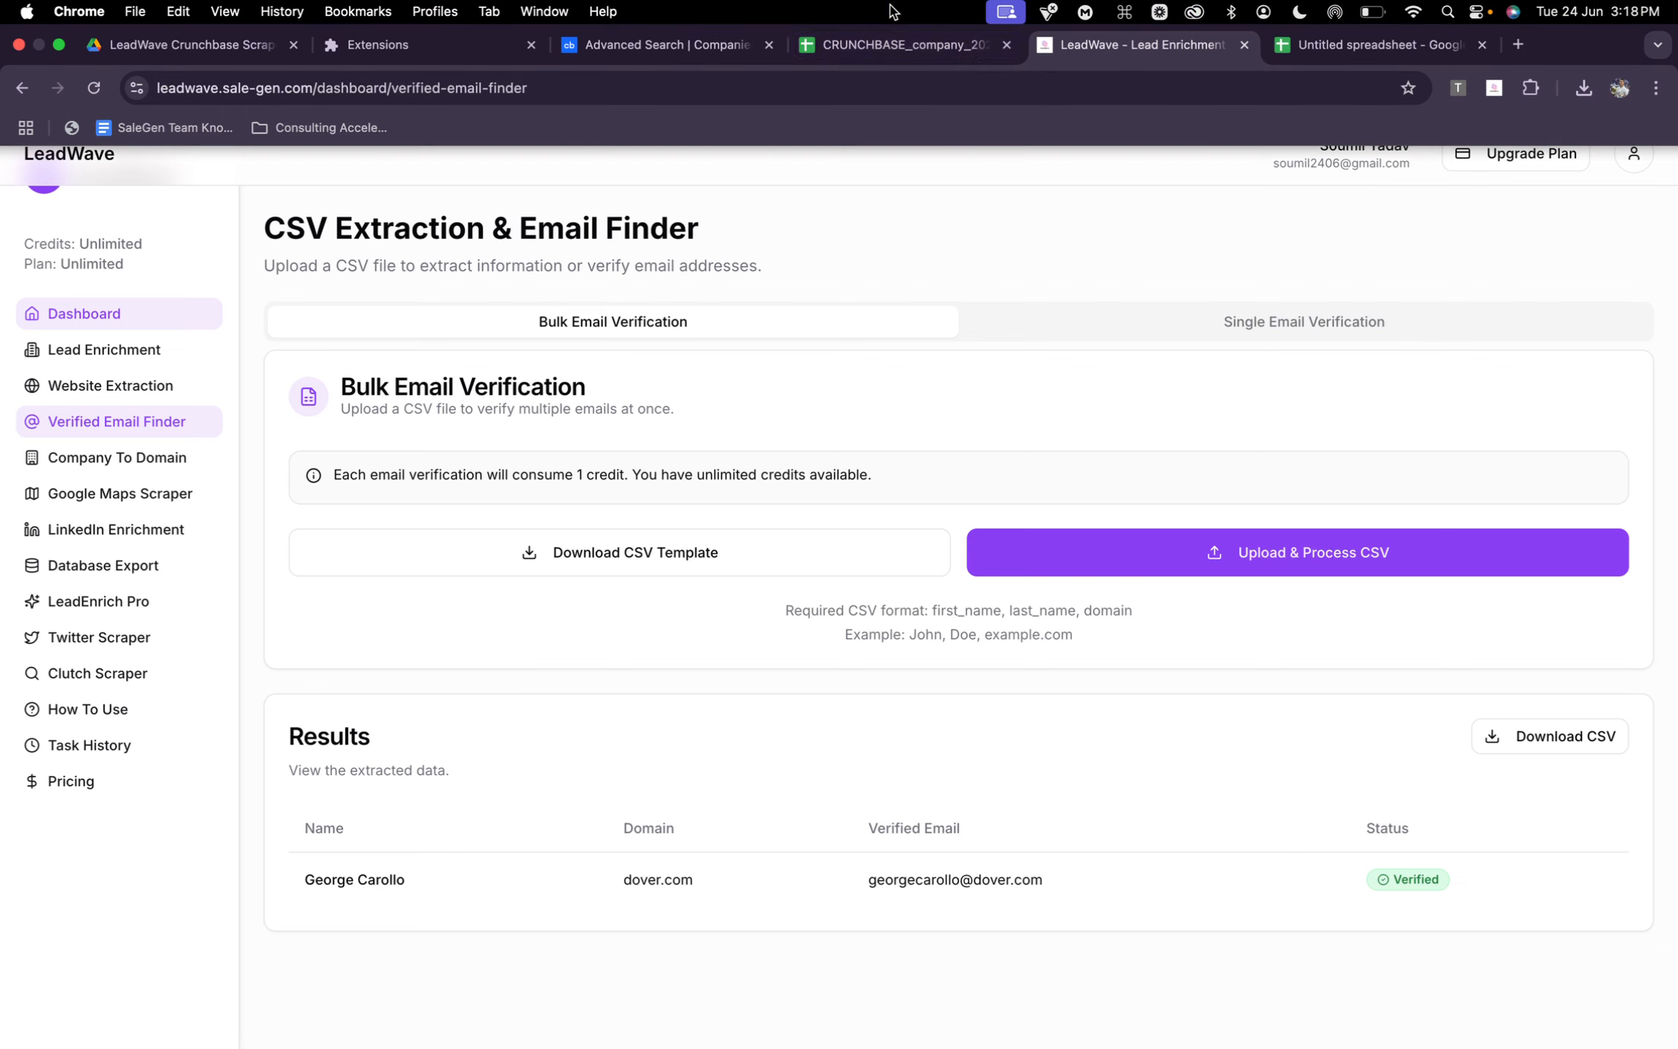
click(1404, 43)
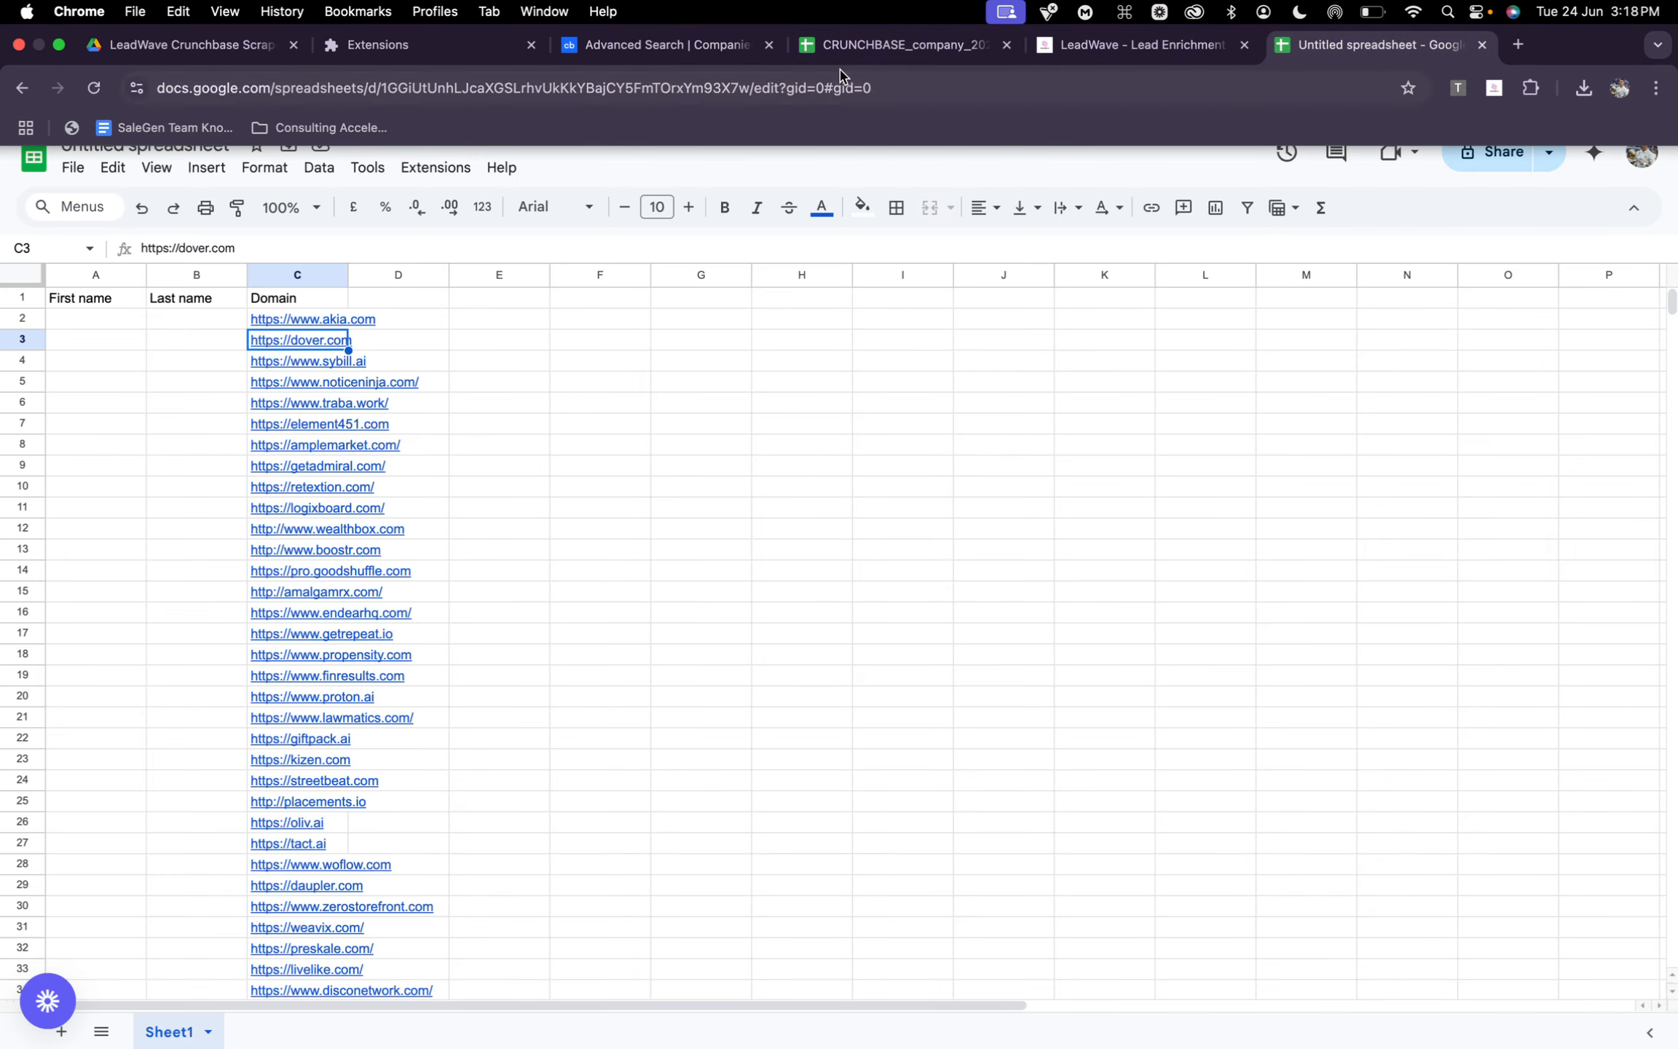
Copy the phone numbers in F2:F103 of the phone_number column from the exported company spreadsheet
click(856, 45)
scroll(406, 350, left, 15)
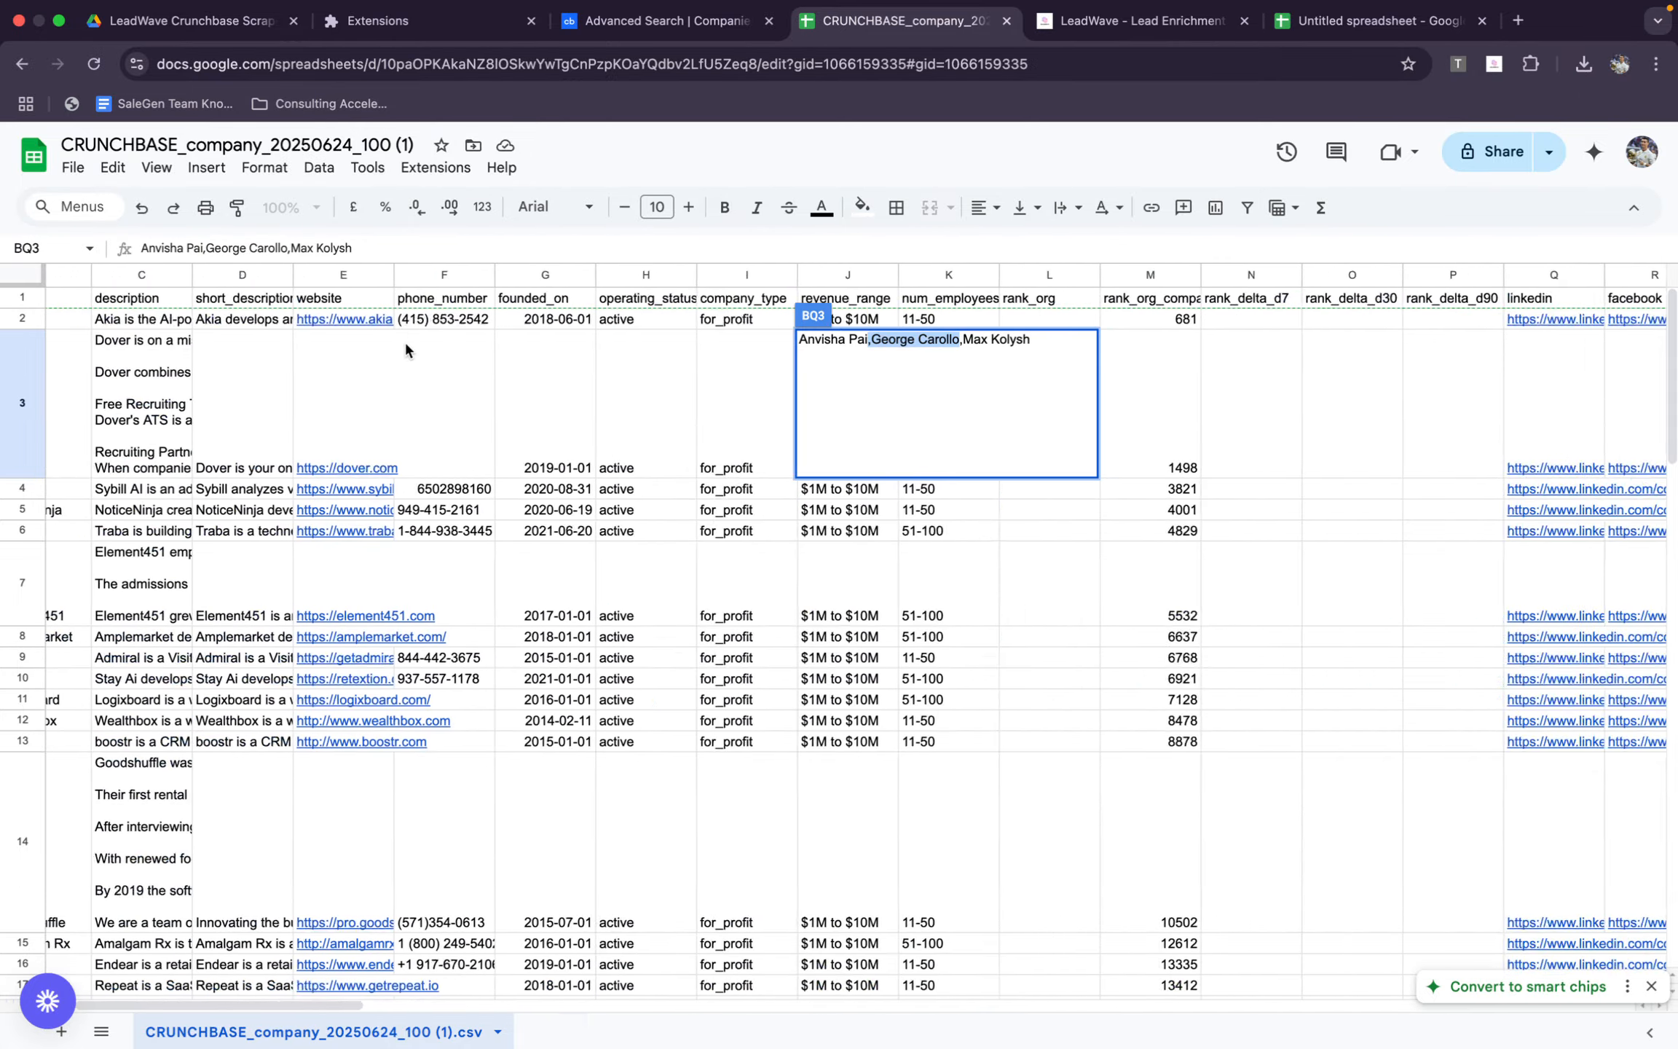
click(405, 350)
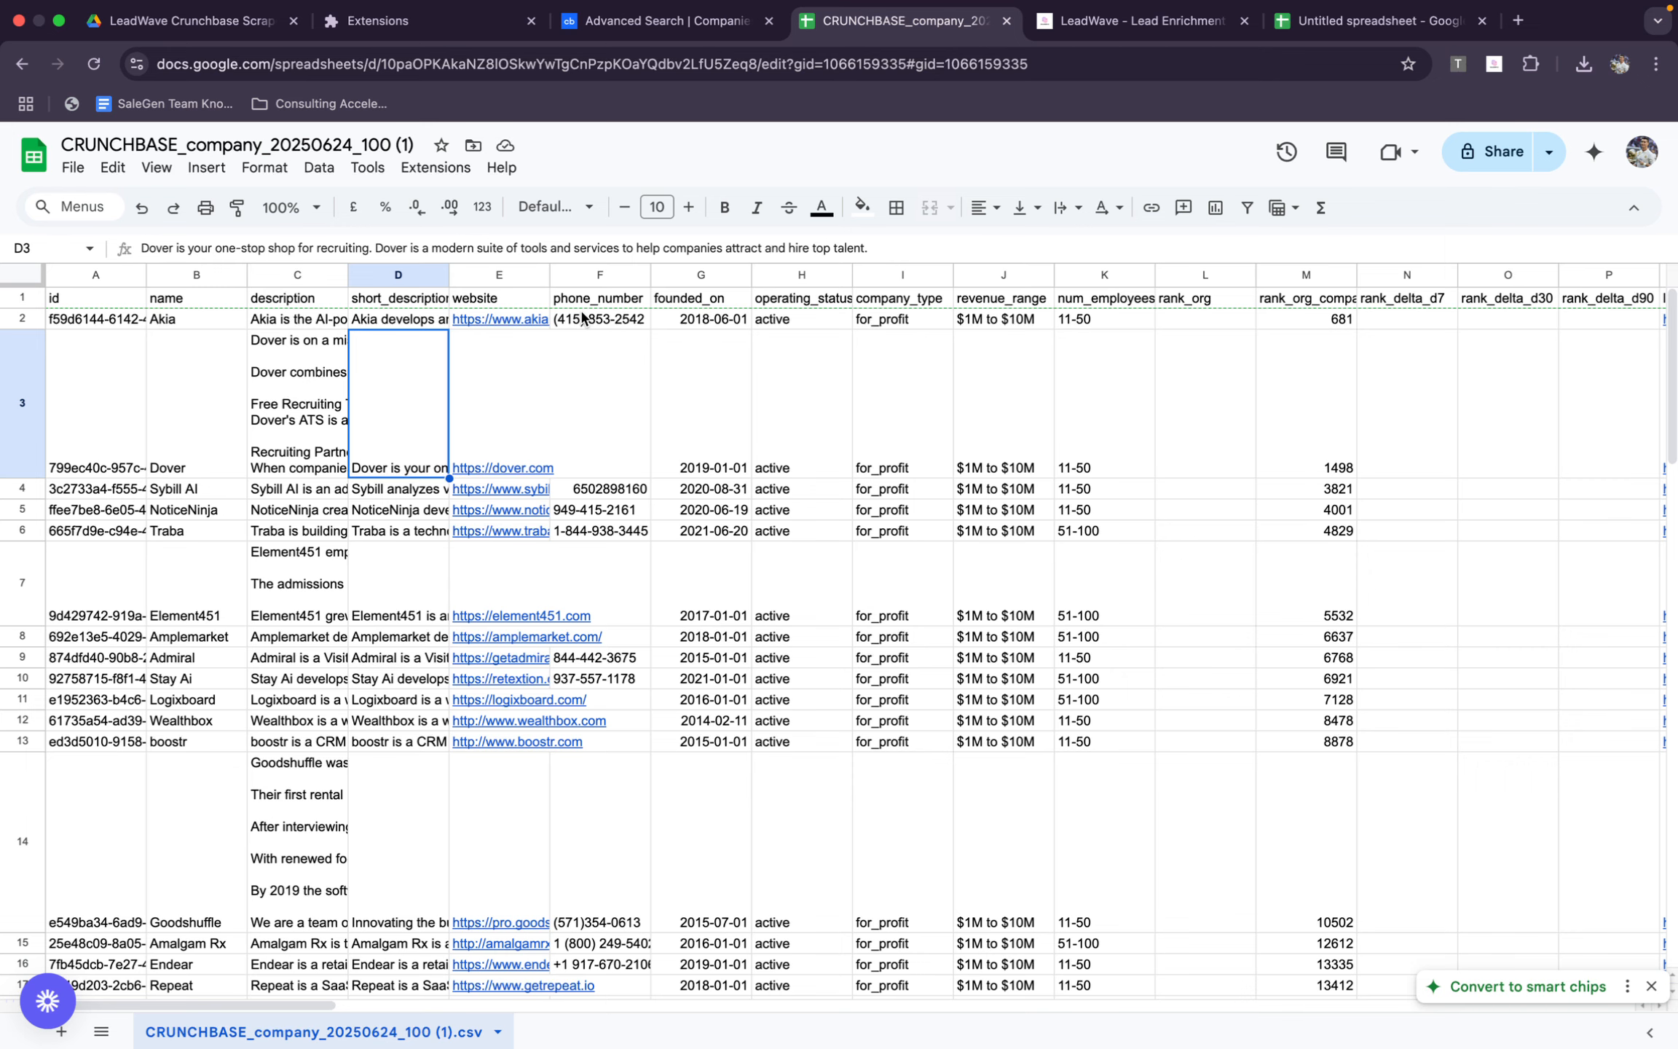
click(610, 327)
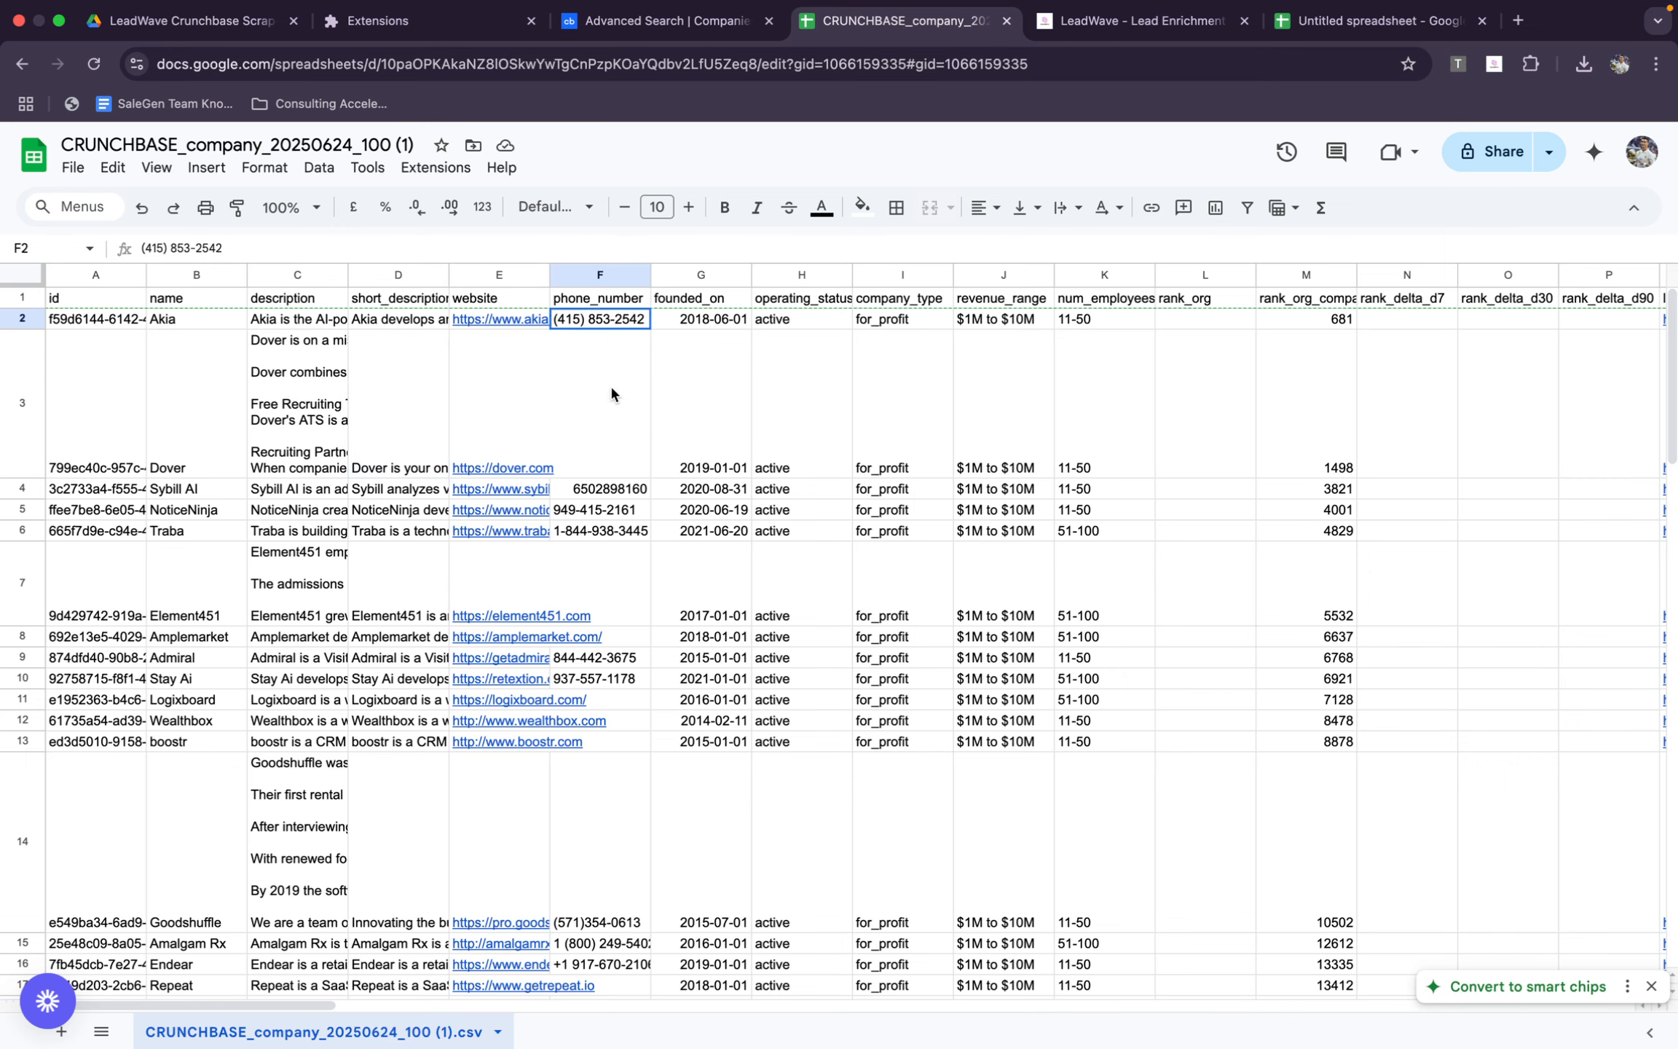
drag(614, 394, 607, 1035)
scroll(653, 373, up, 18)
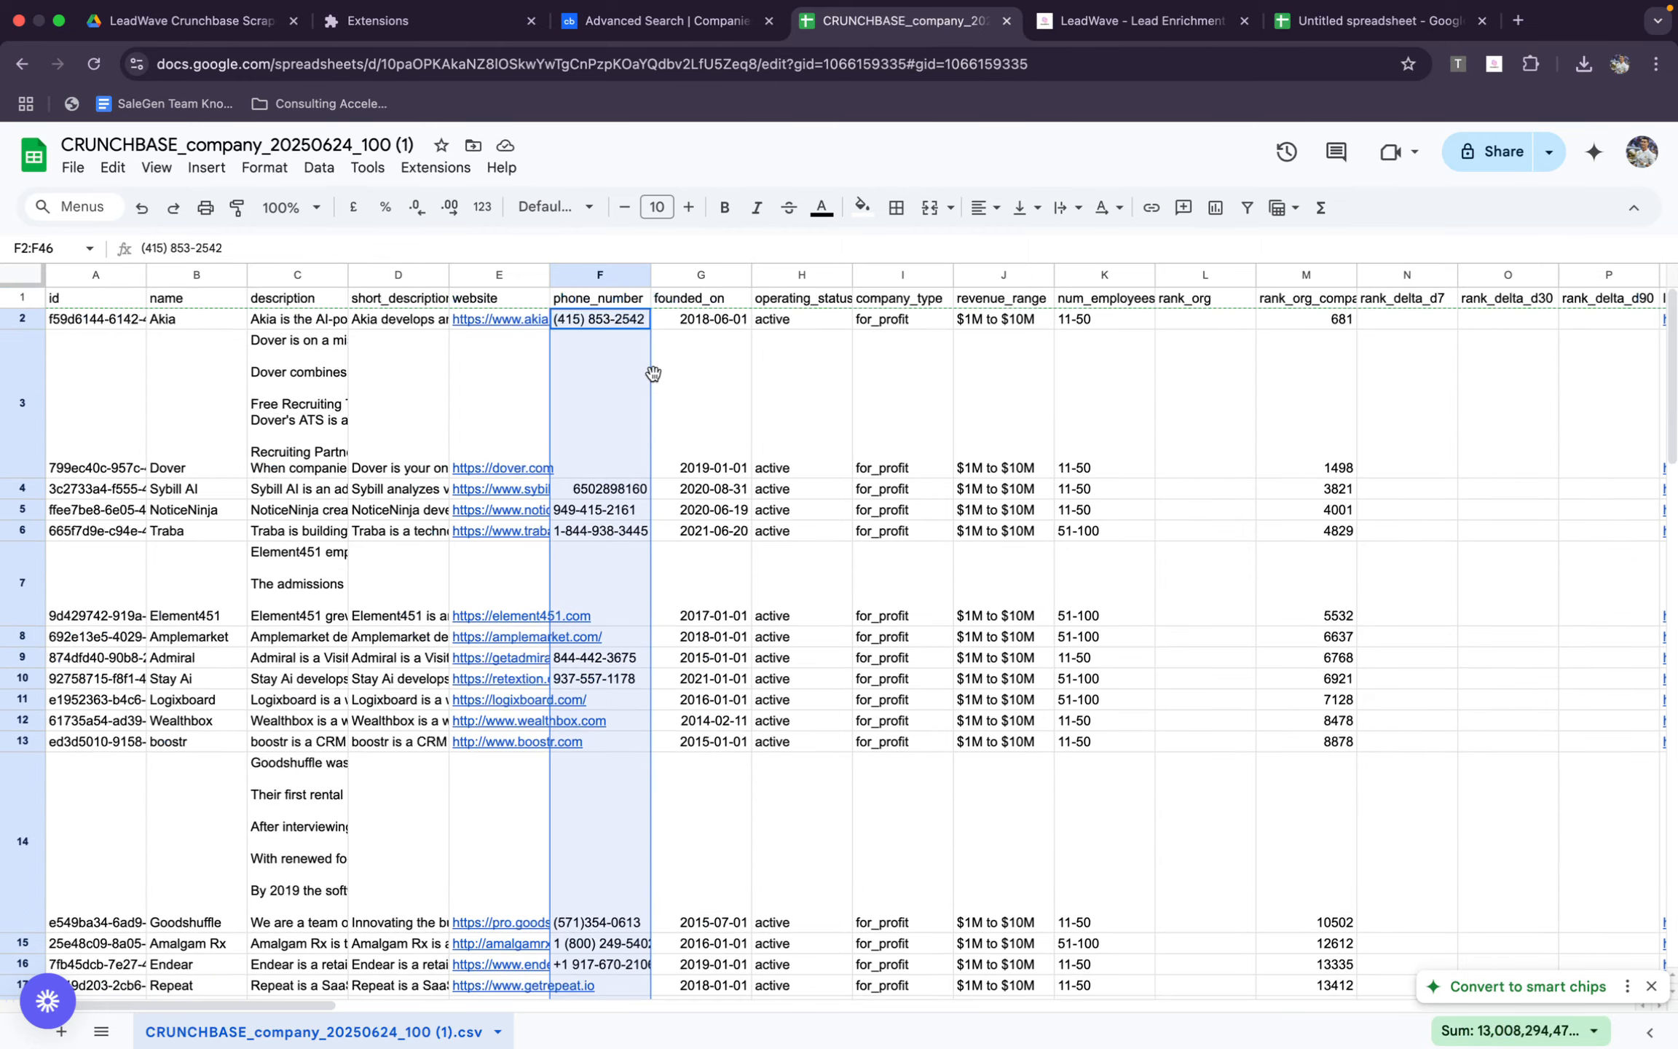
click(616, 275)
super+click(615, 303)
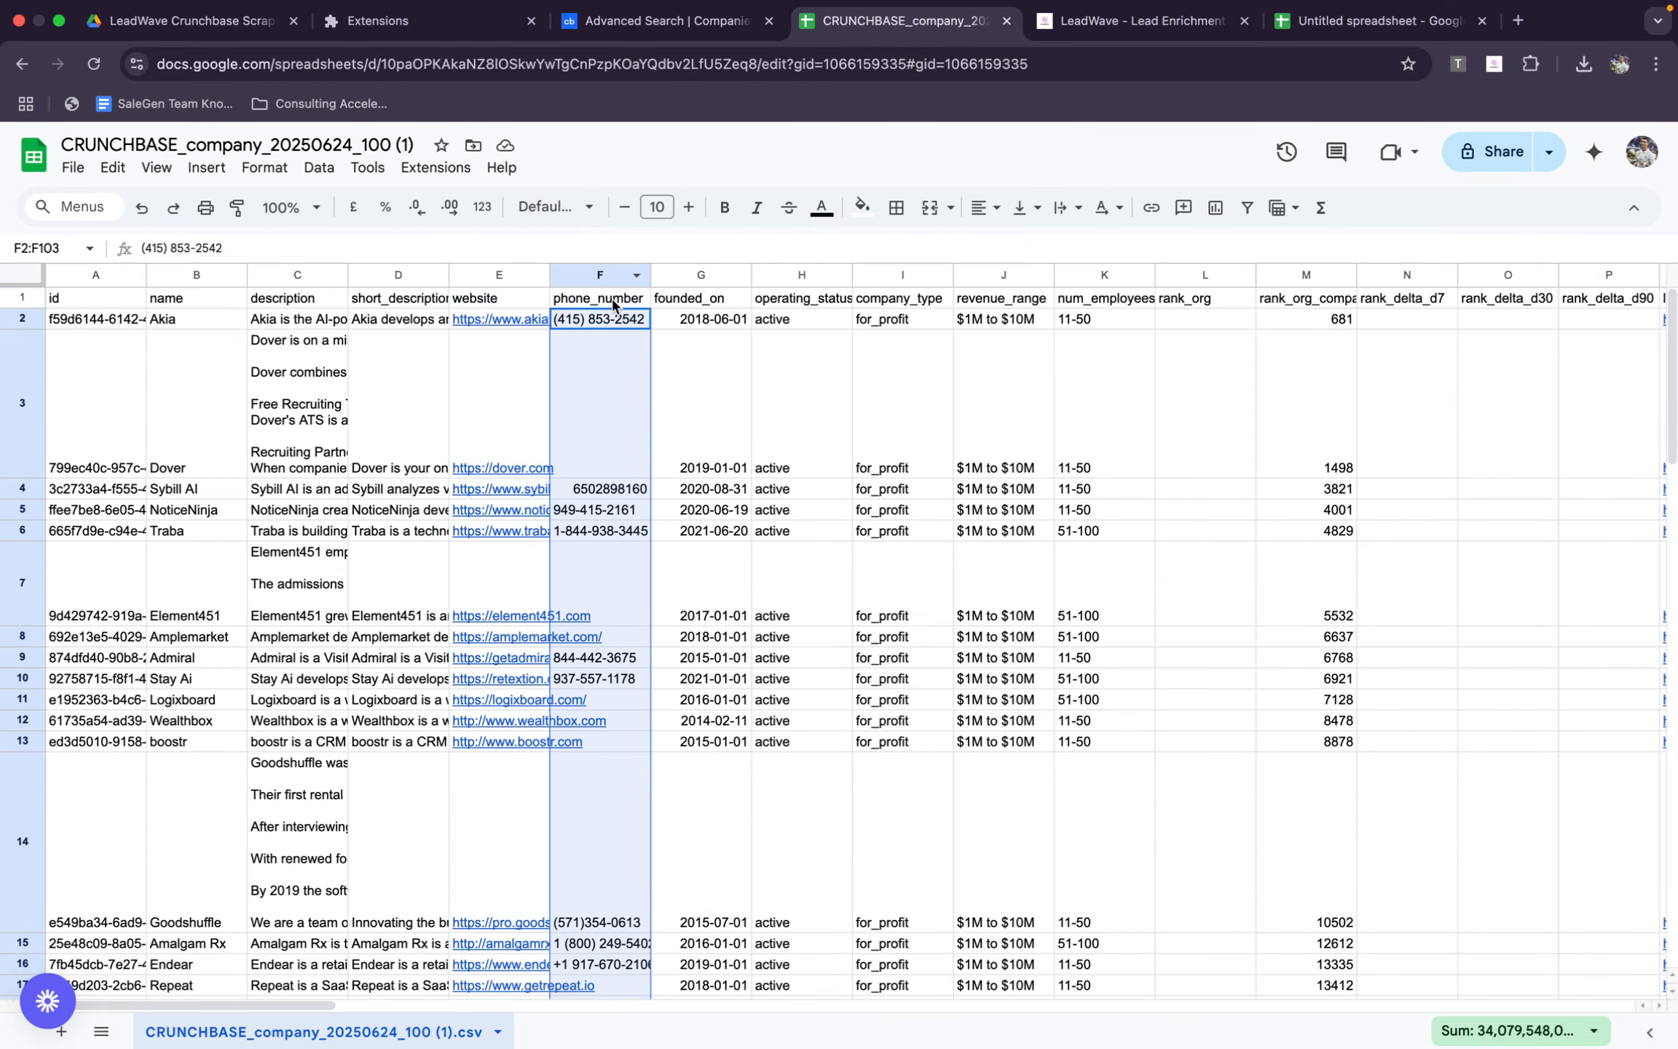
key(super+c)
Open the SMS Connexion bulk phone validator in a new browser tab and paste in the copied company phone numbers
click(1518, 21)
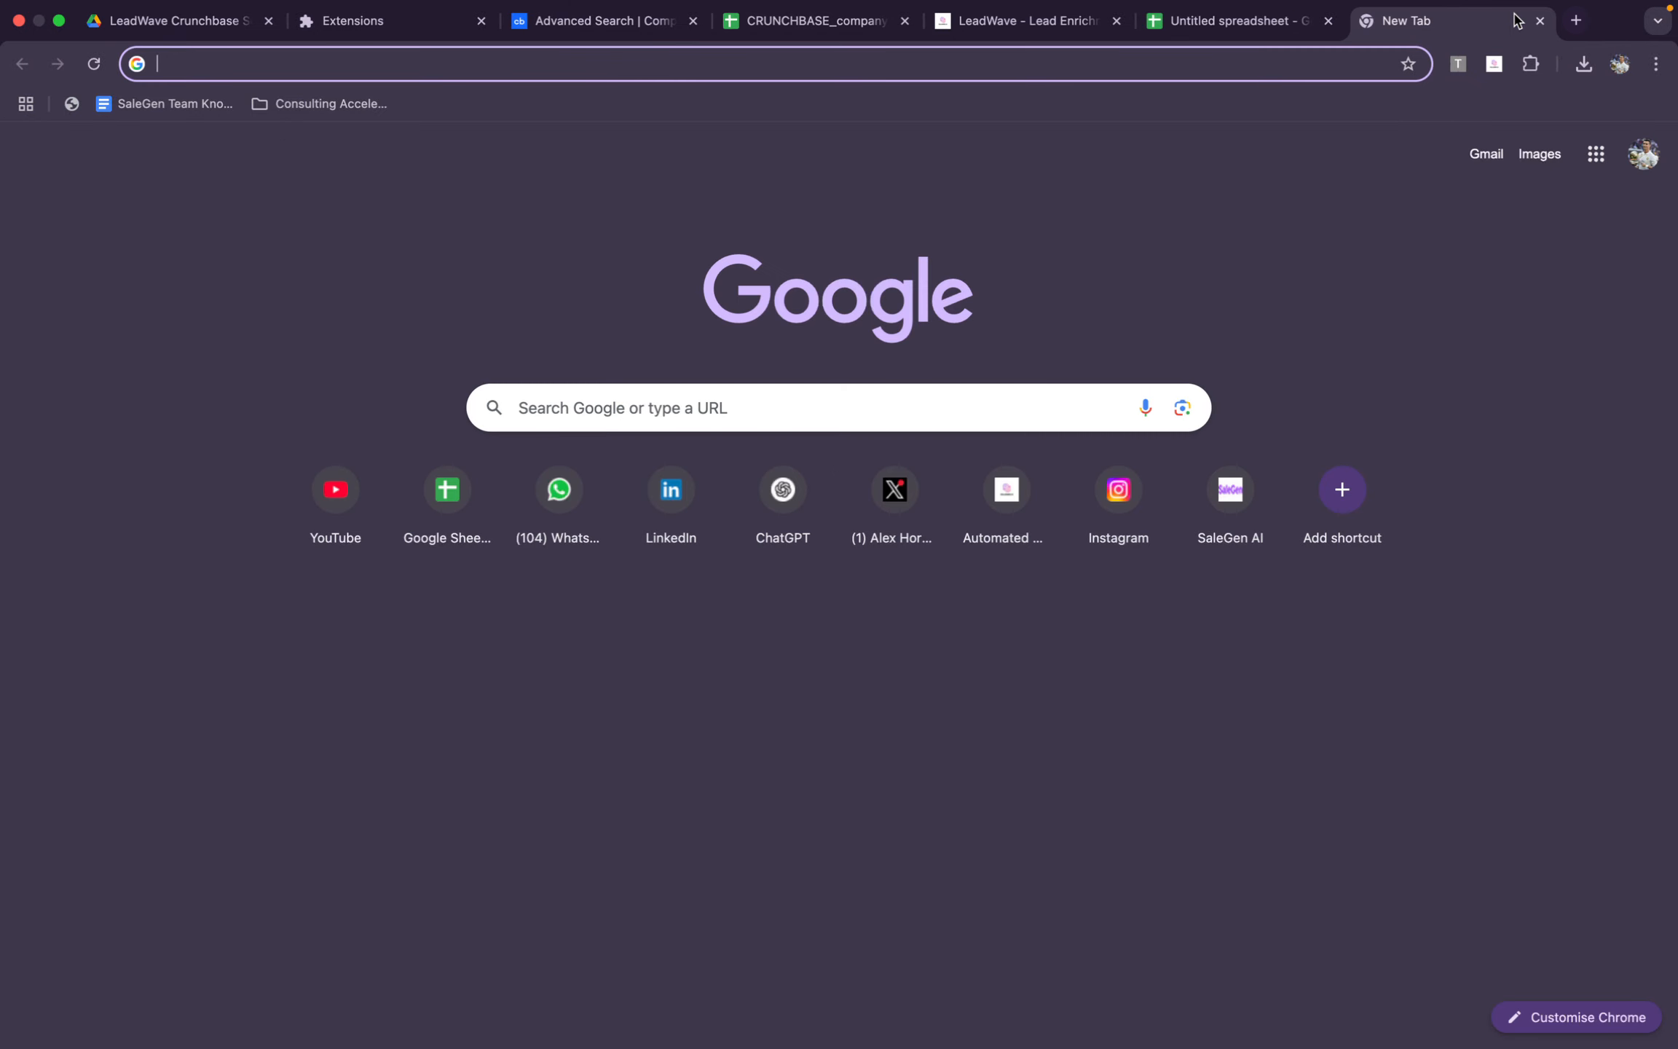
text(sms)
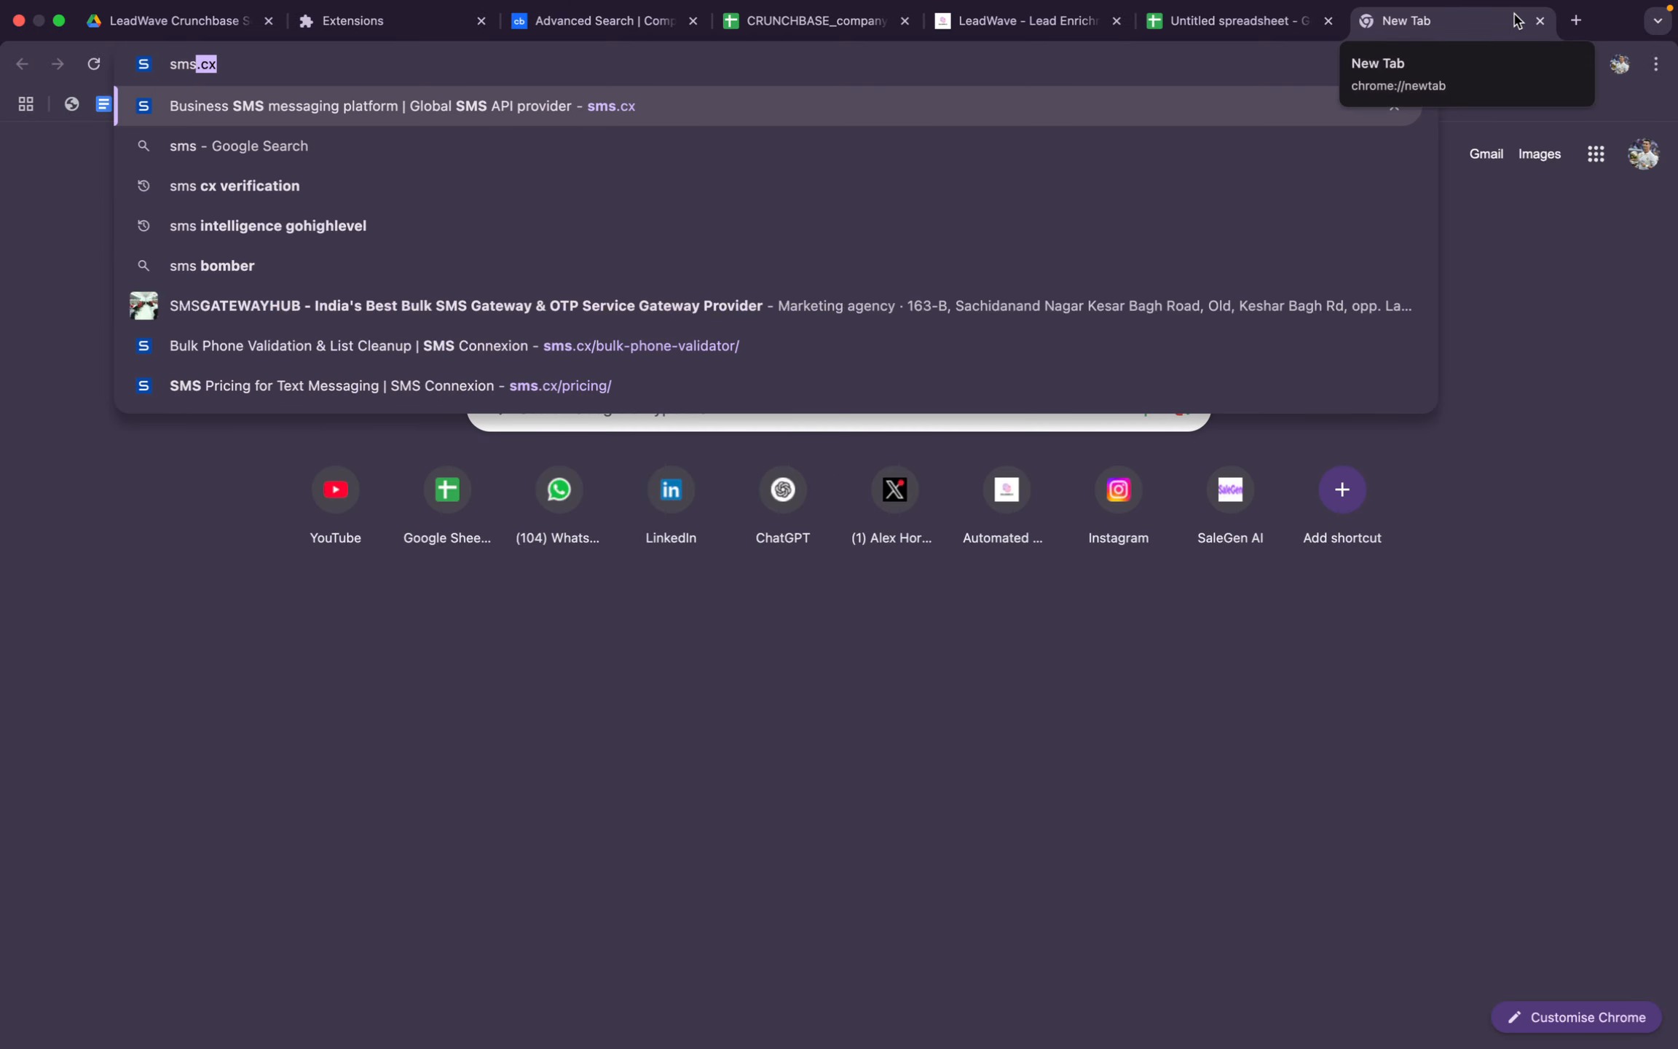
click(1043, 332)
click(832, 700)
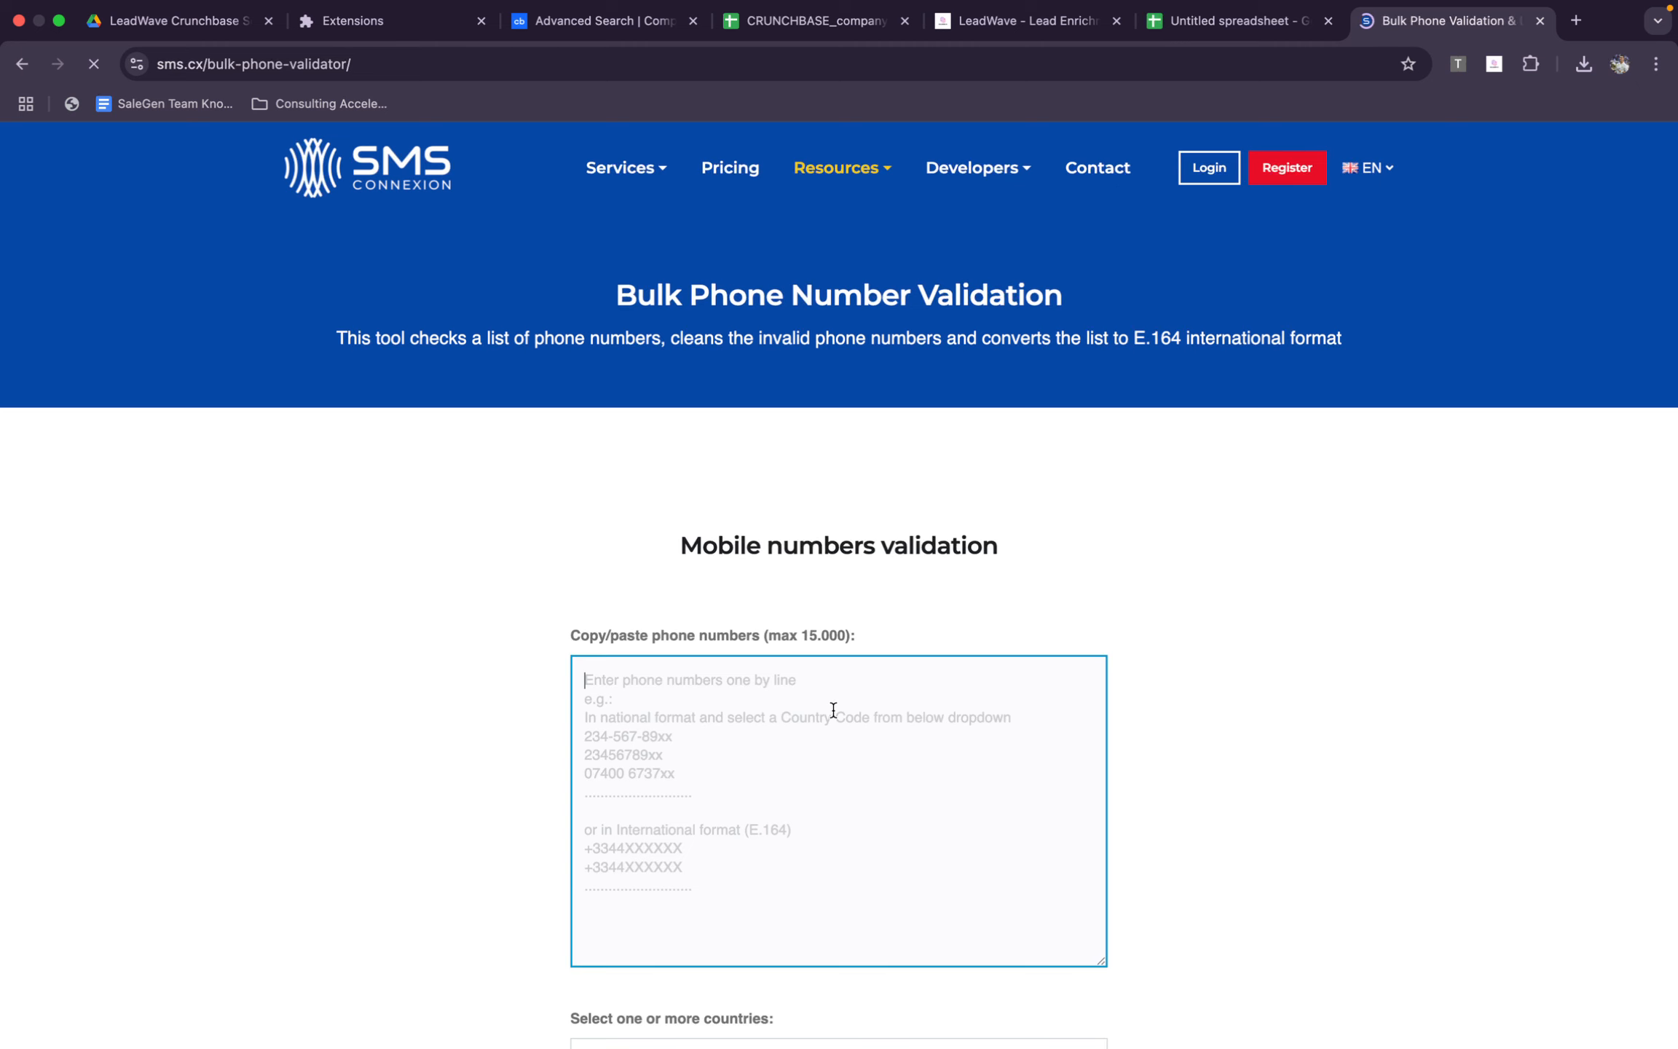
key(super+v)
Replace the International format (E.164) selection with United States, complete the robot check, and validate the pasted phone numbers
scroll(832, 706, down, 3)
scroll(830, 707, down, 8)
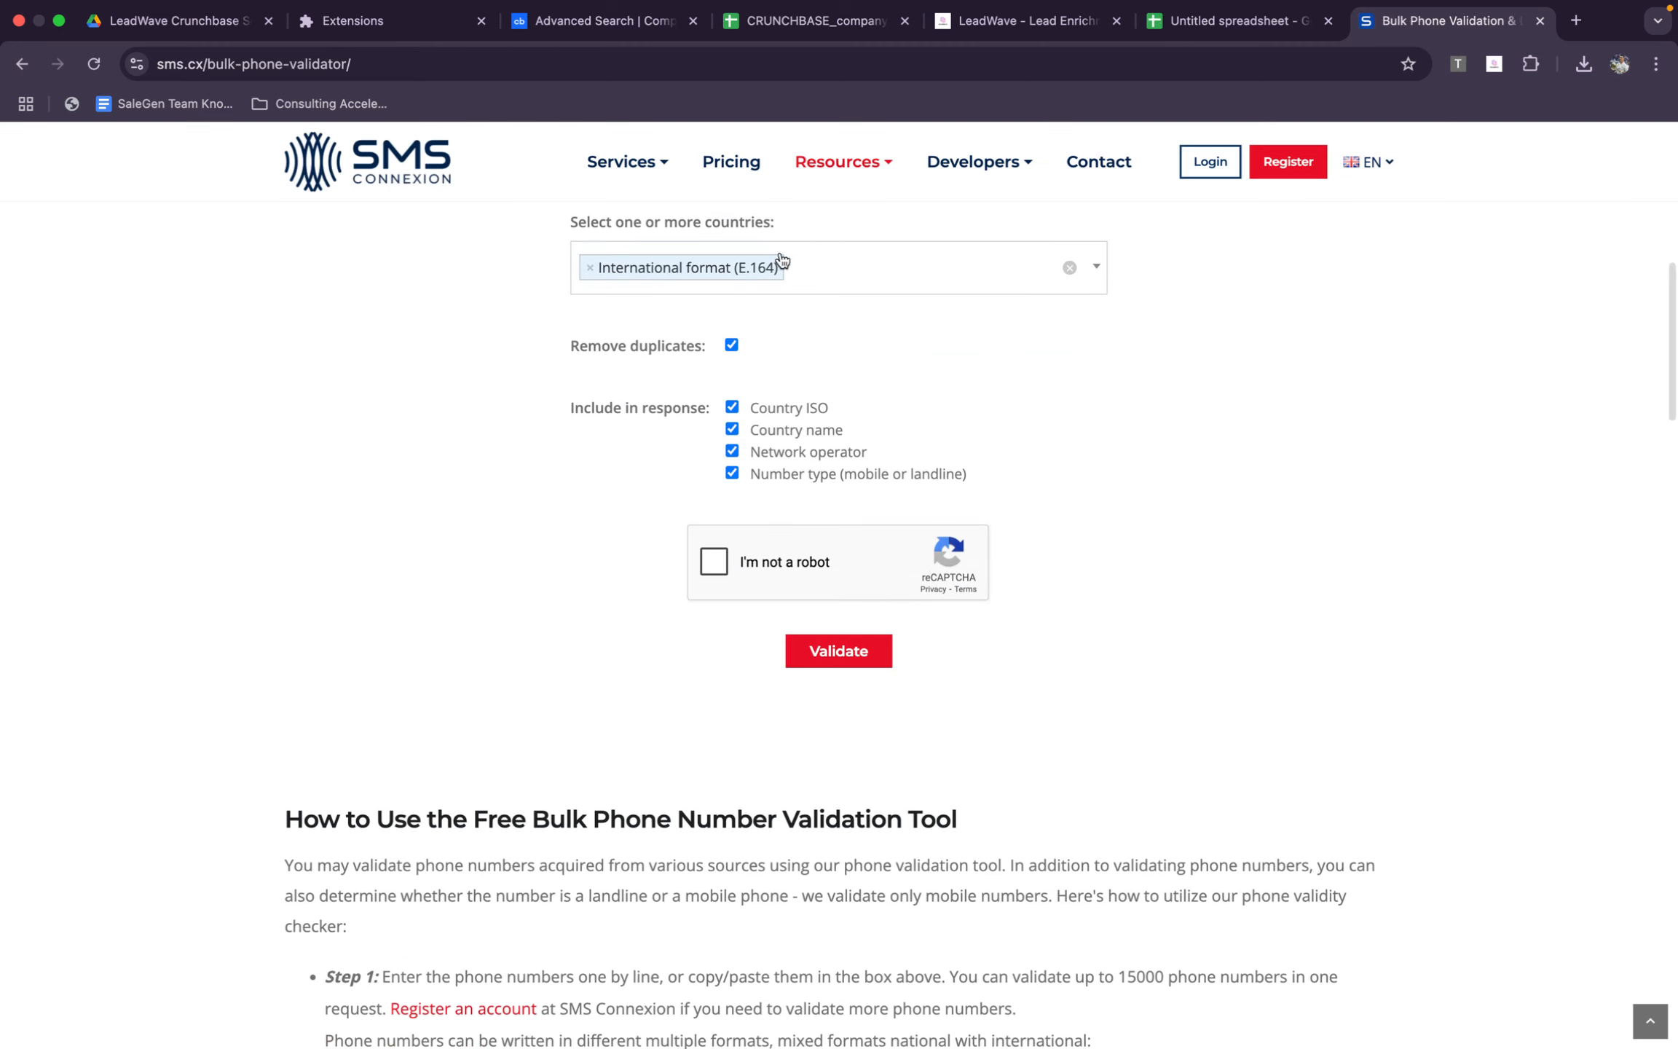
click(590, 268)
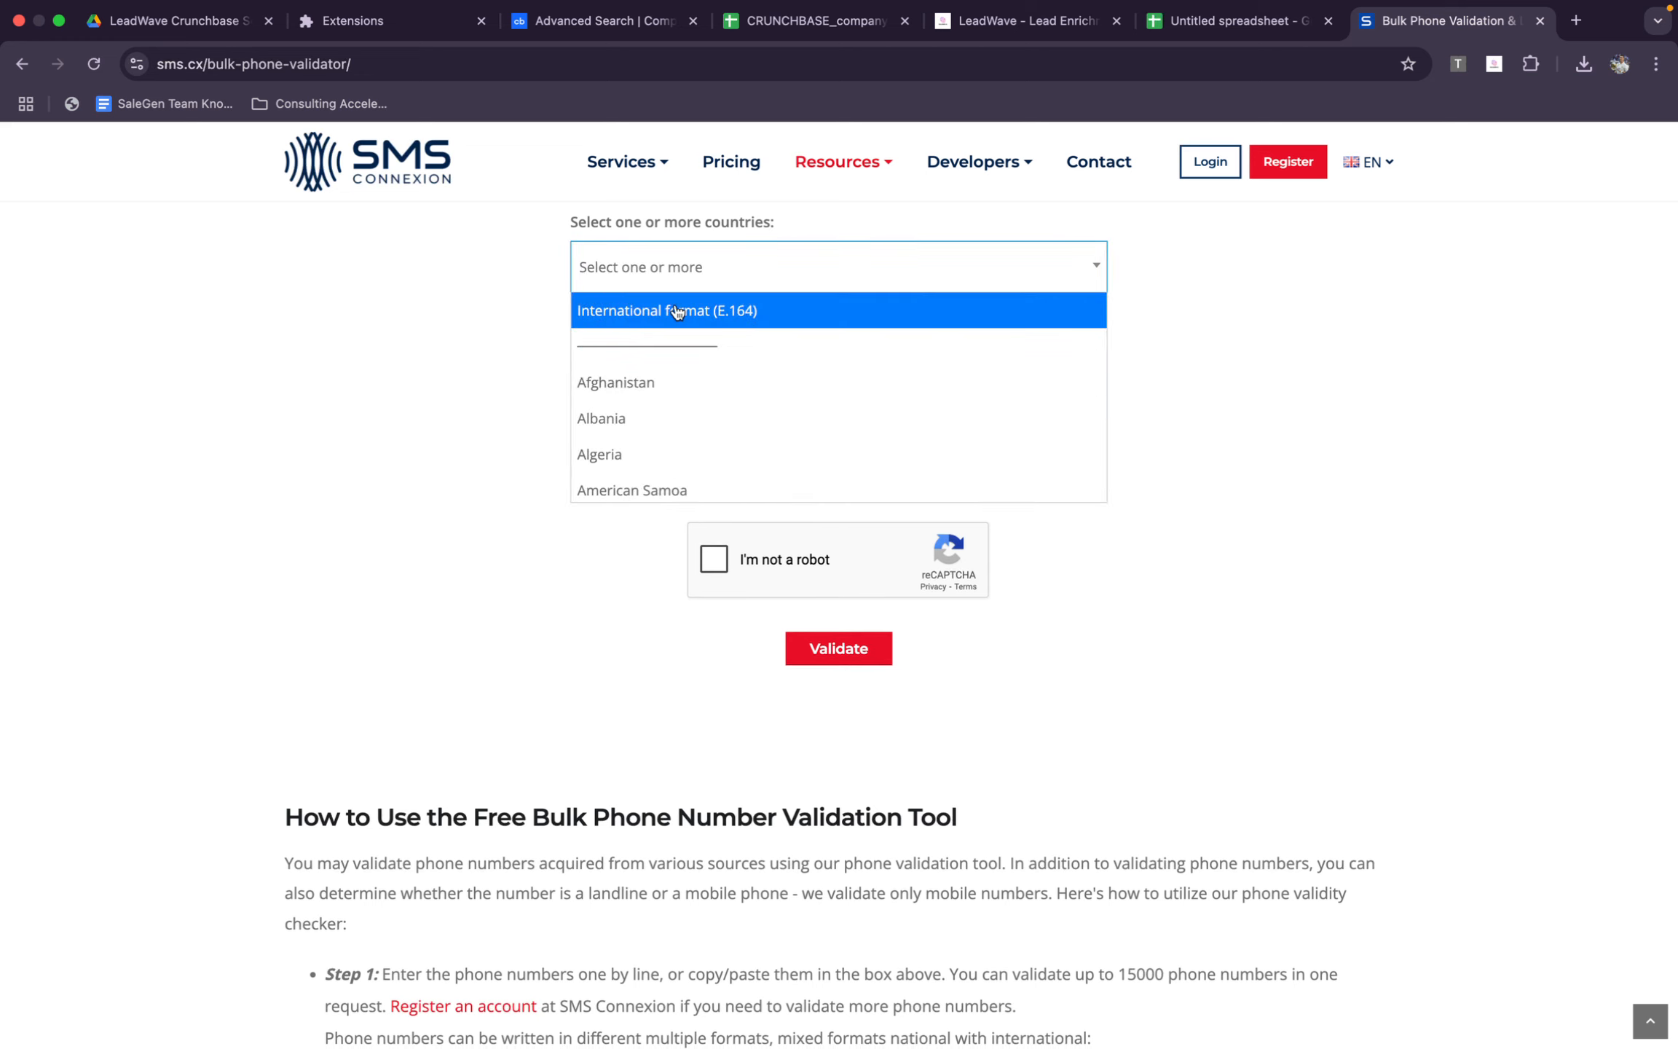
text(united)
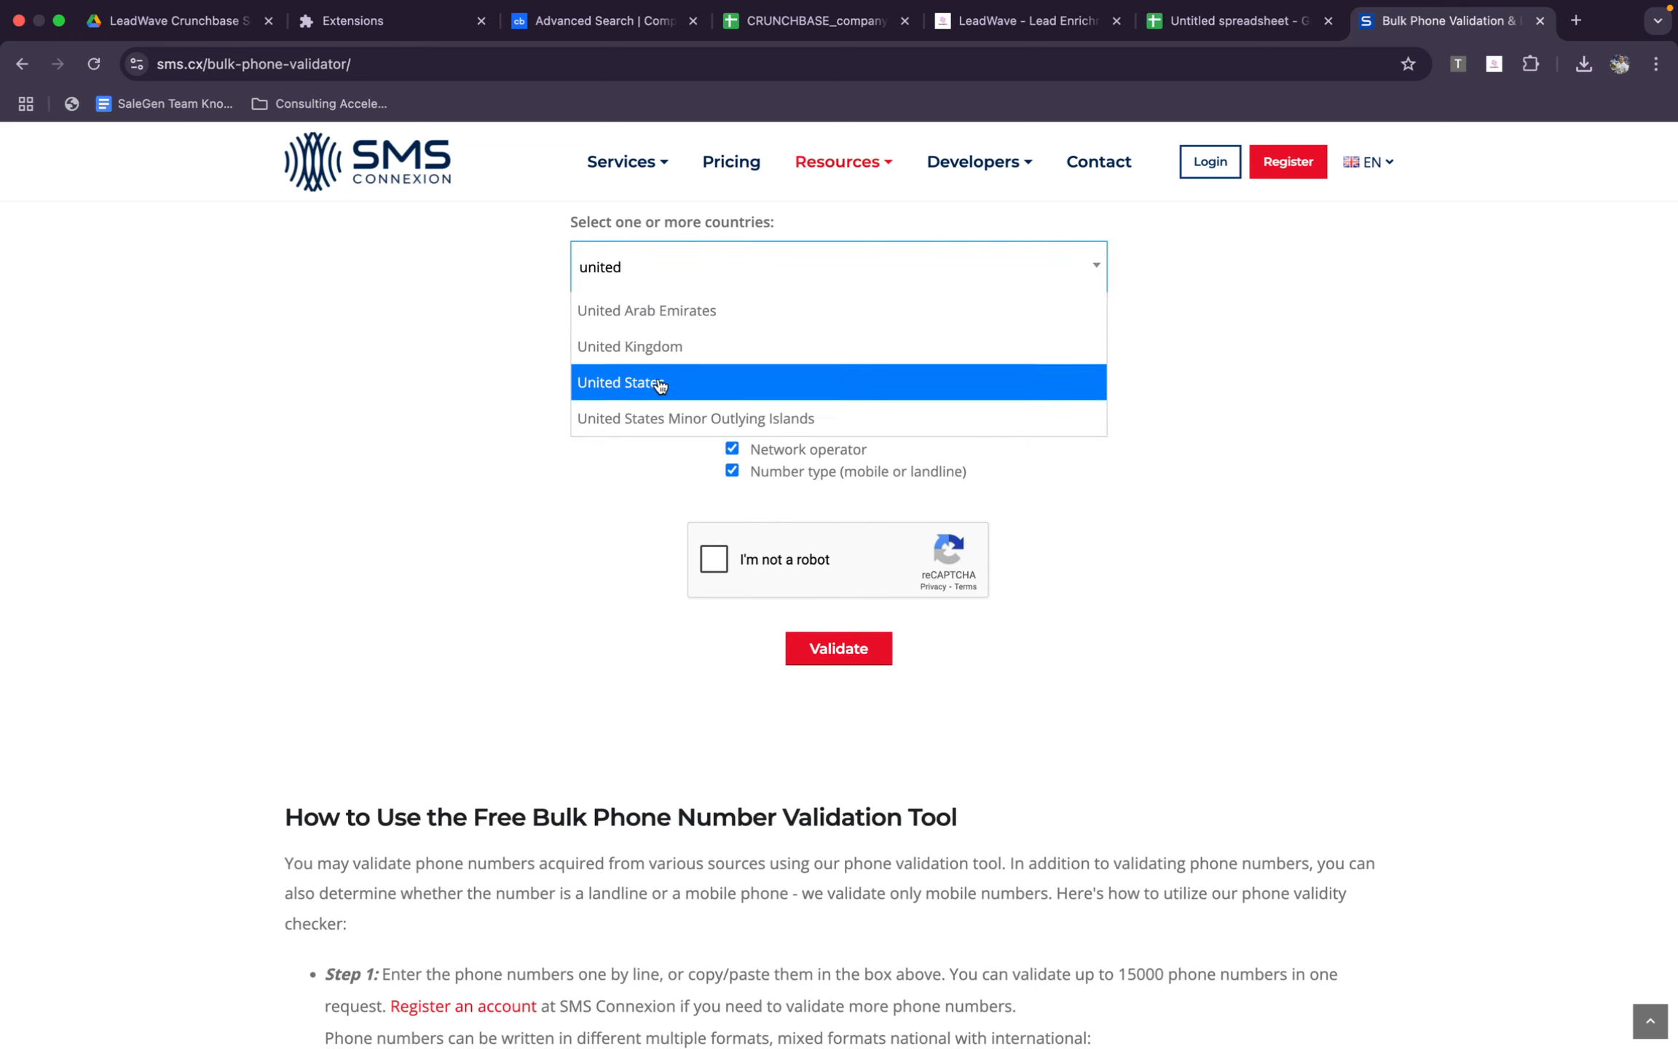
click(644, 380)
click(742, 557)
click(860, 659)
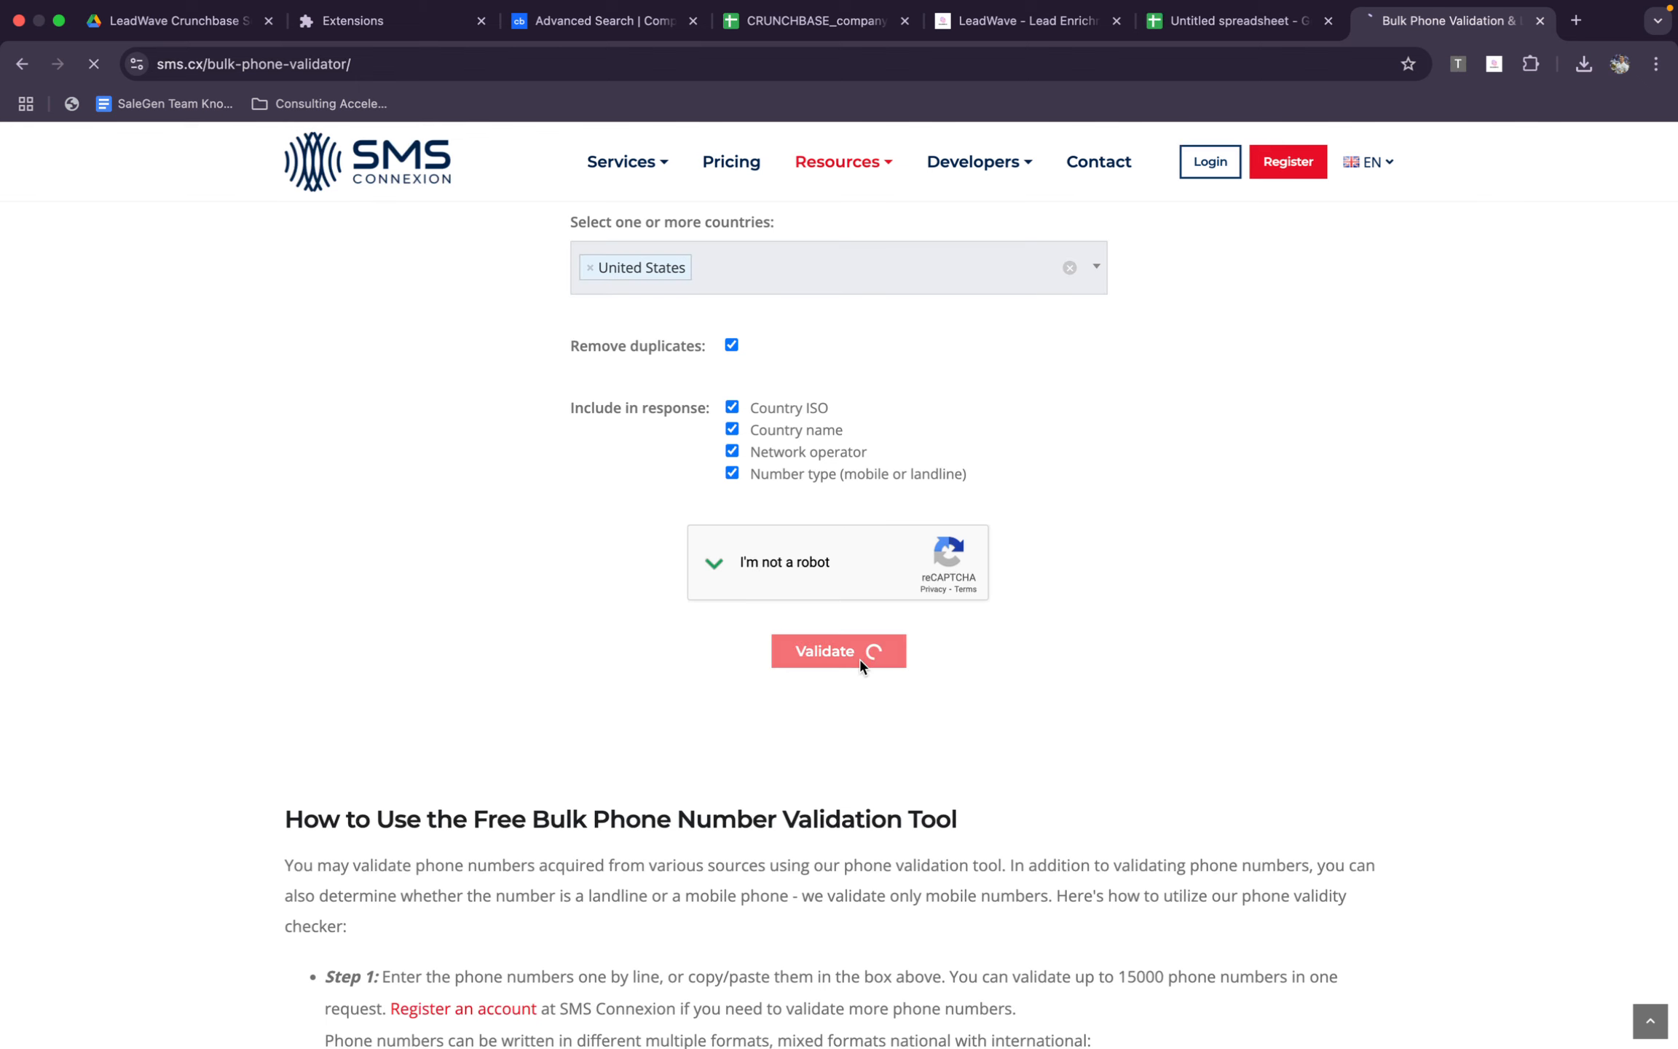
Review the phone validation summary and the lists of valid and invalid mobile numbers
scroll(788, 527, down, 5)
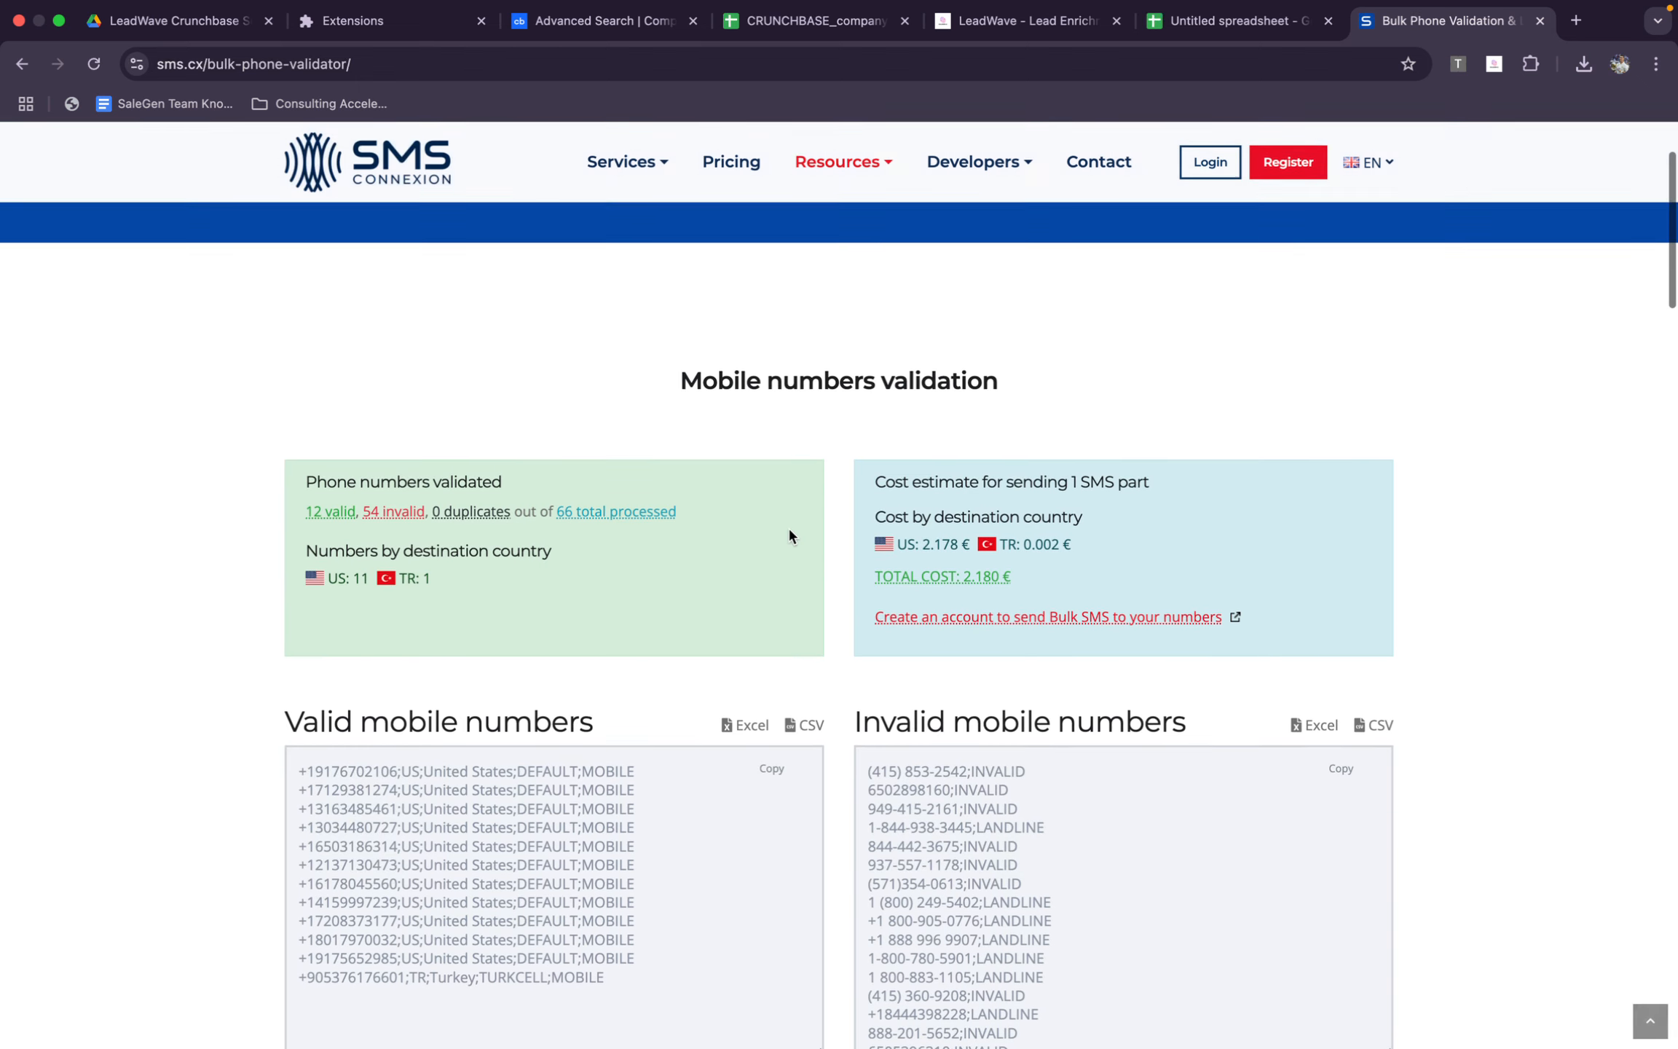
scroll(659, 601, up, 3)
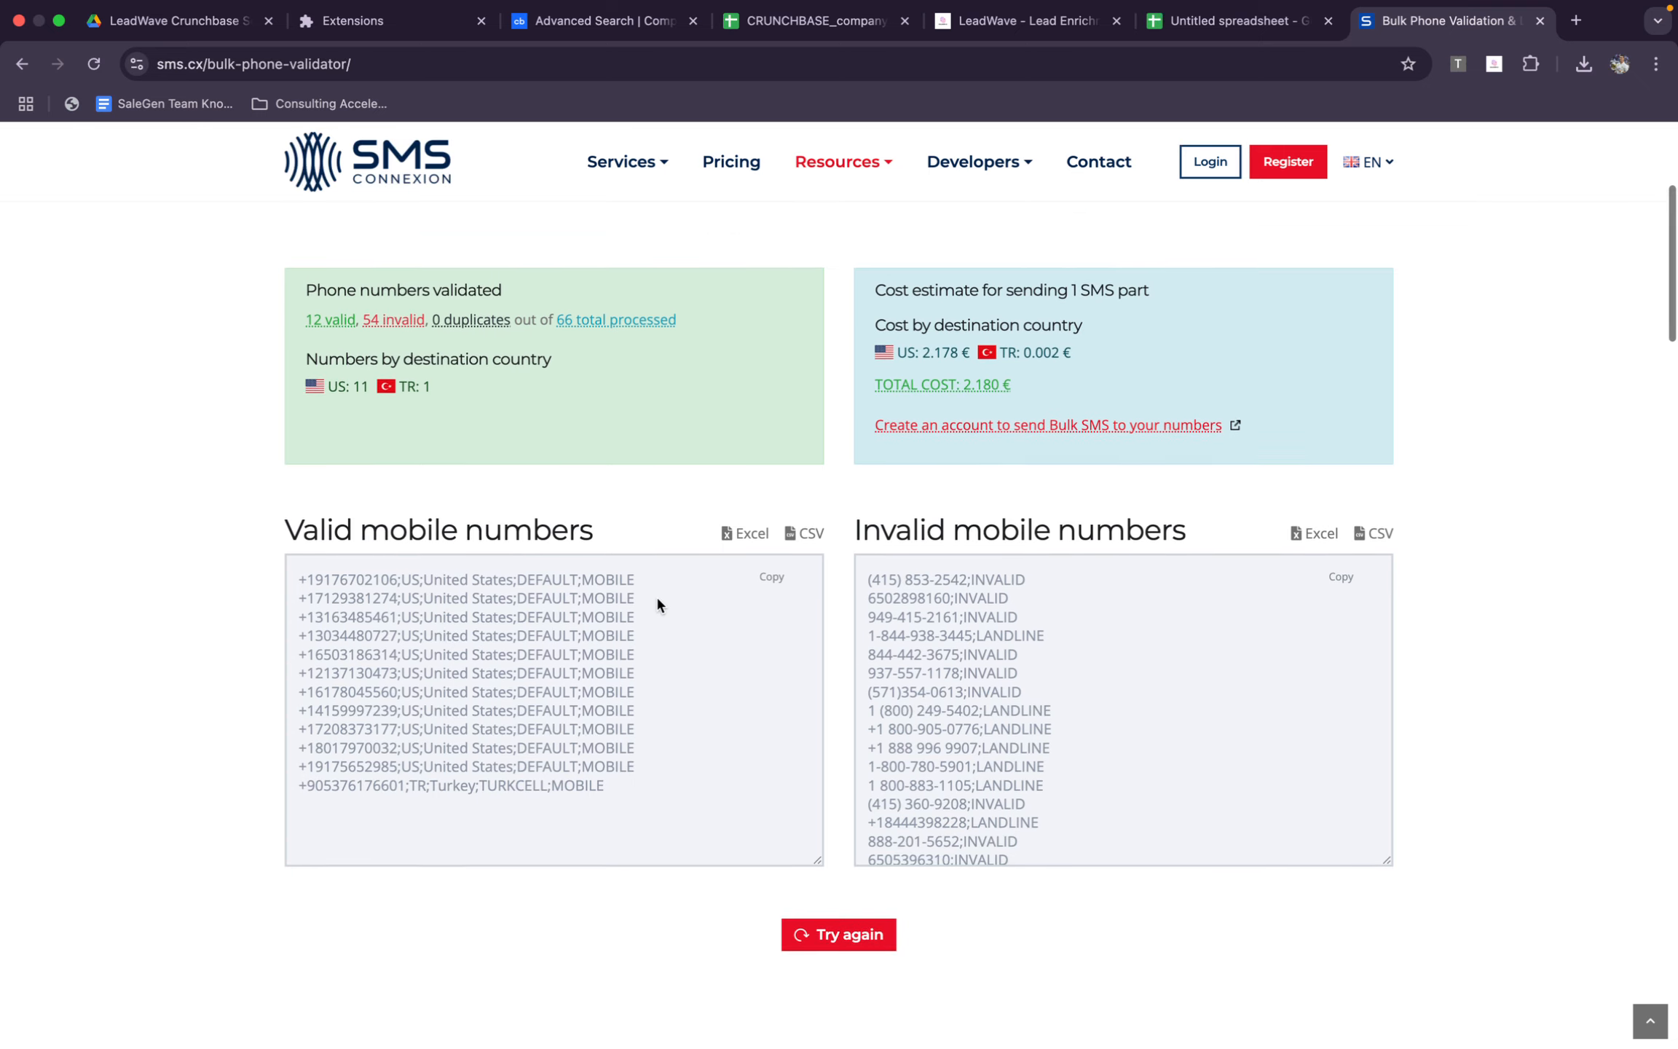
scroll(658, 605, up, 1)
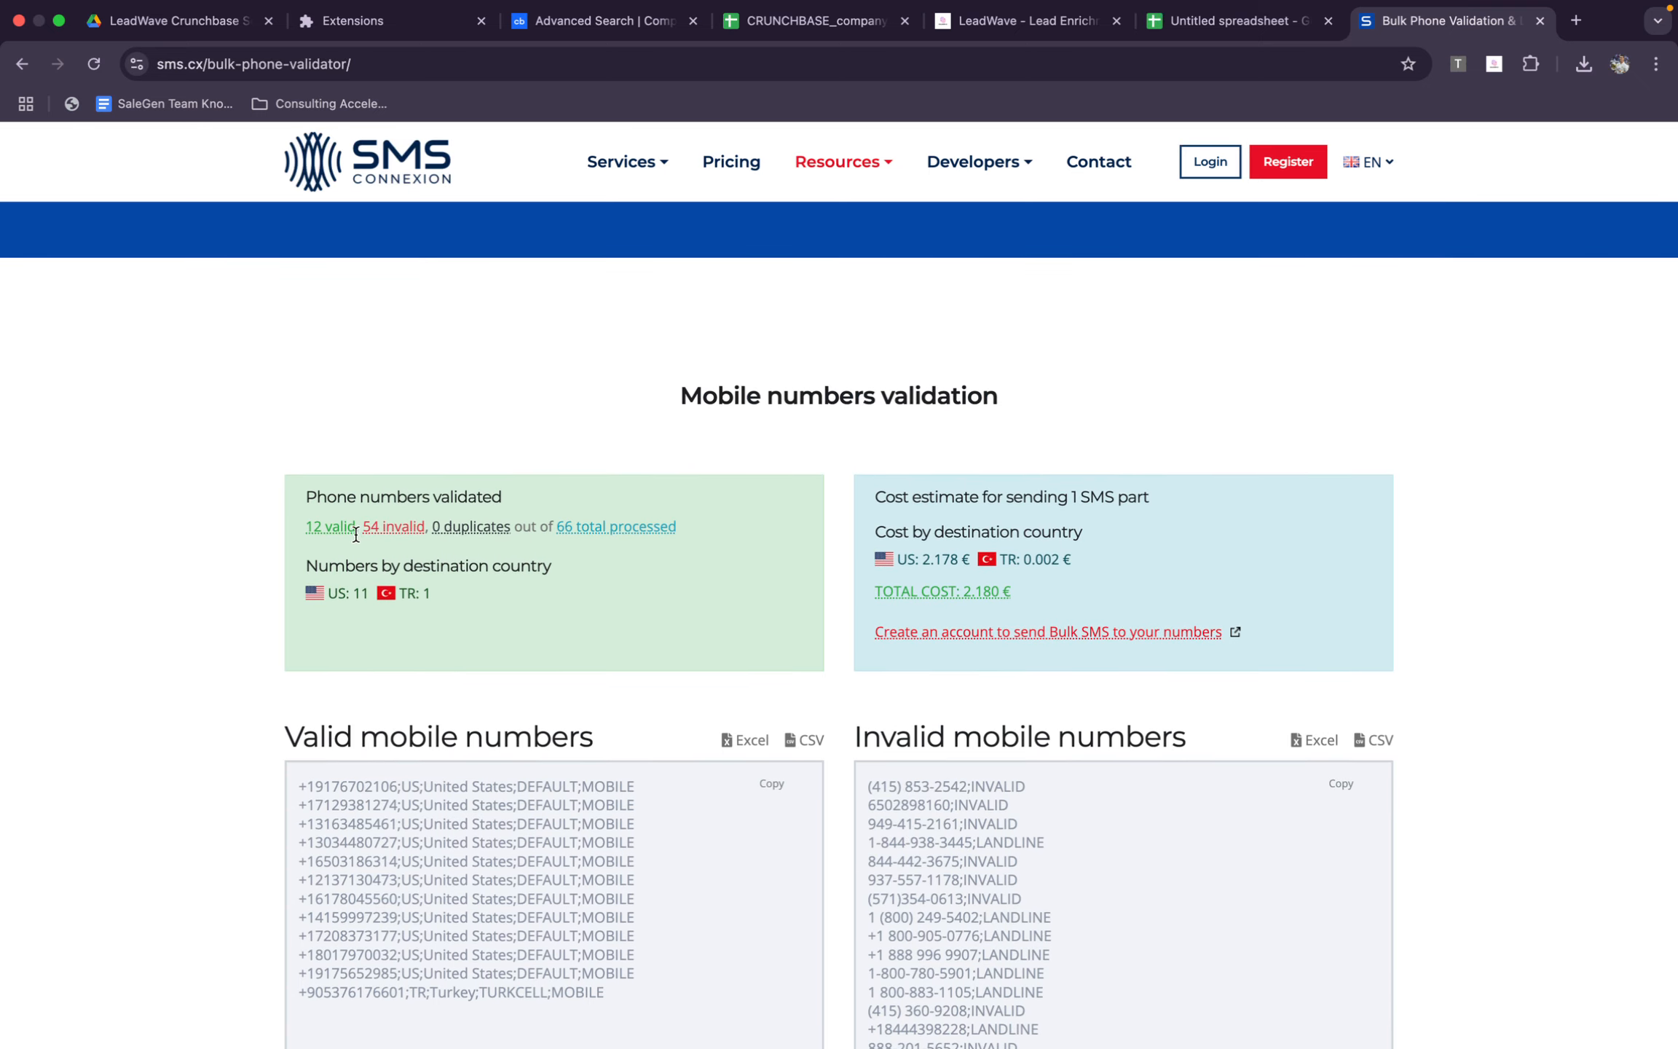
scroll(663, 779, down, 2)
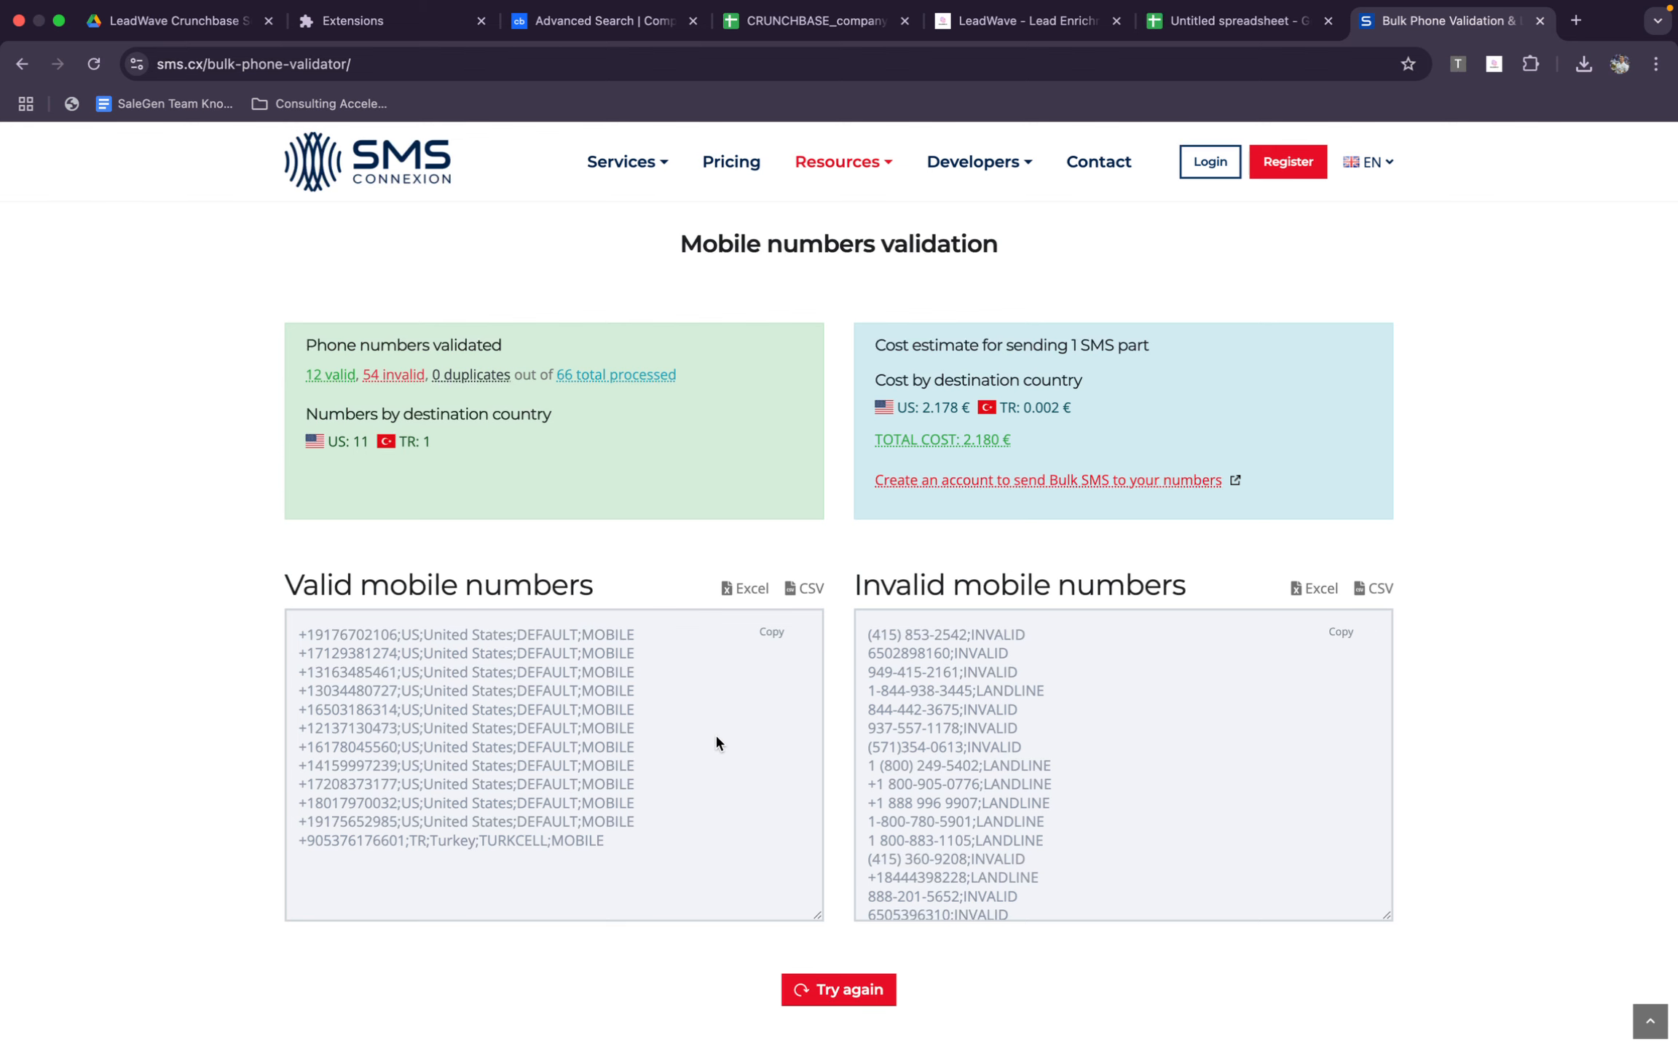
Close the phone validator, the exported company spreadsheet and the untitled name and domain spreadsheet
key(super+w)
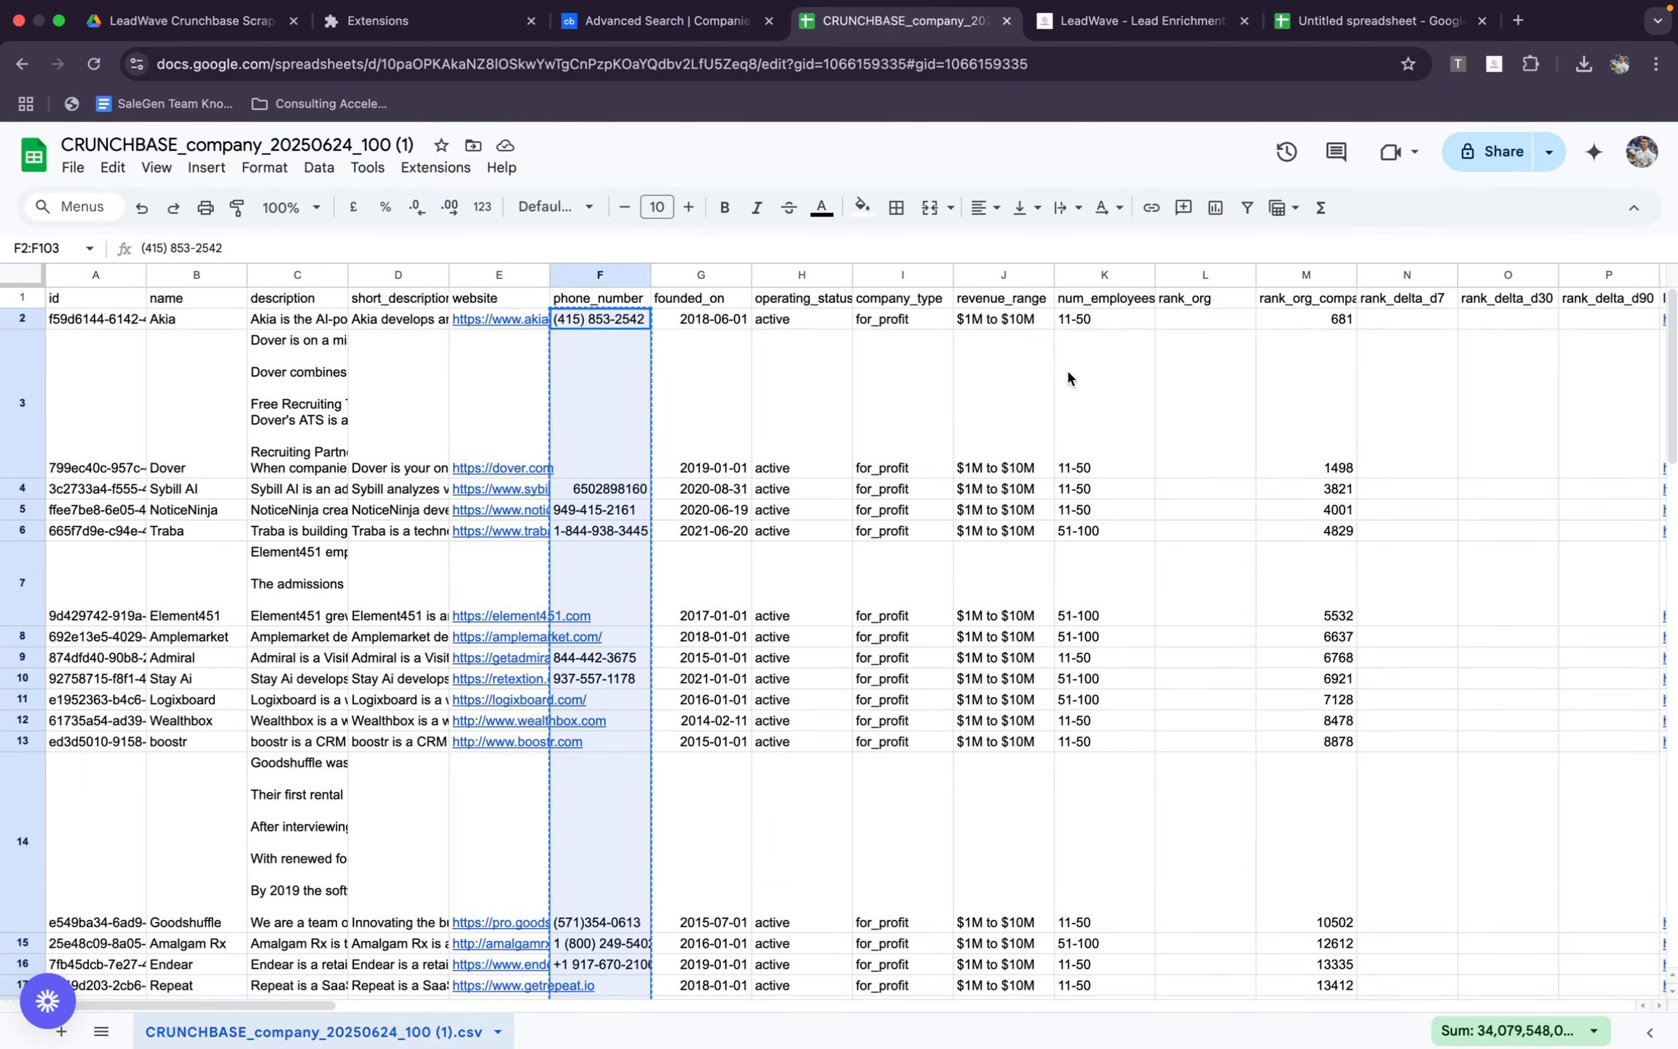
click(987, 356)
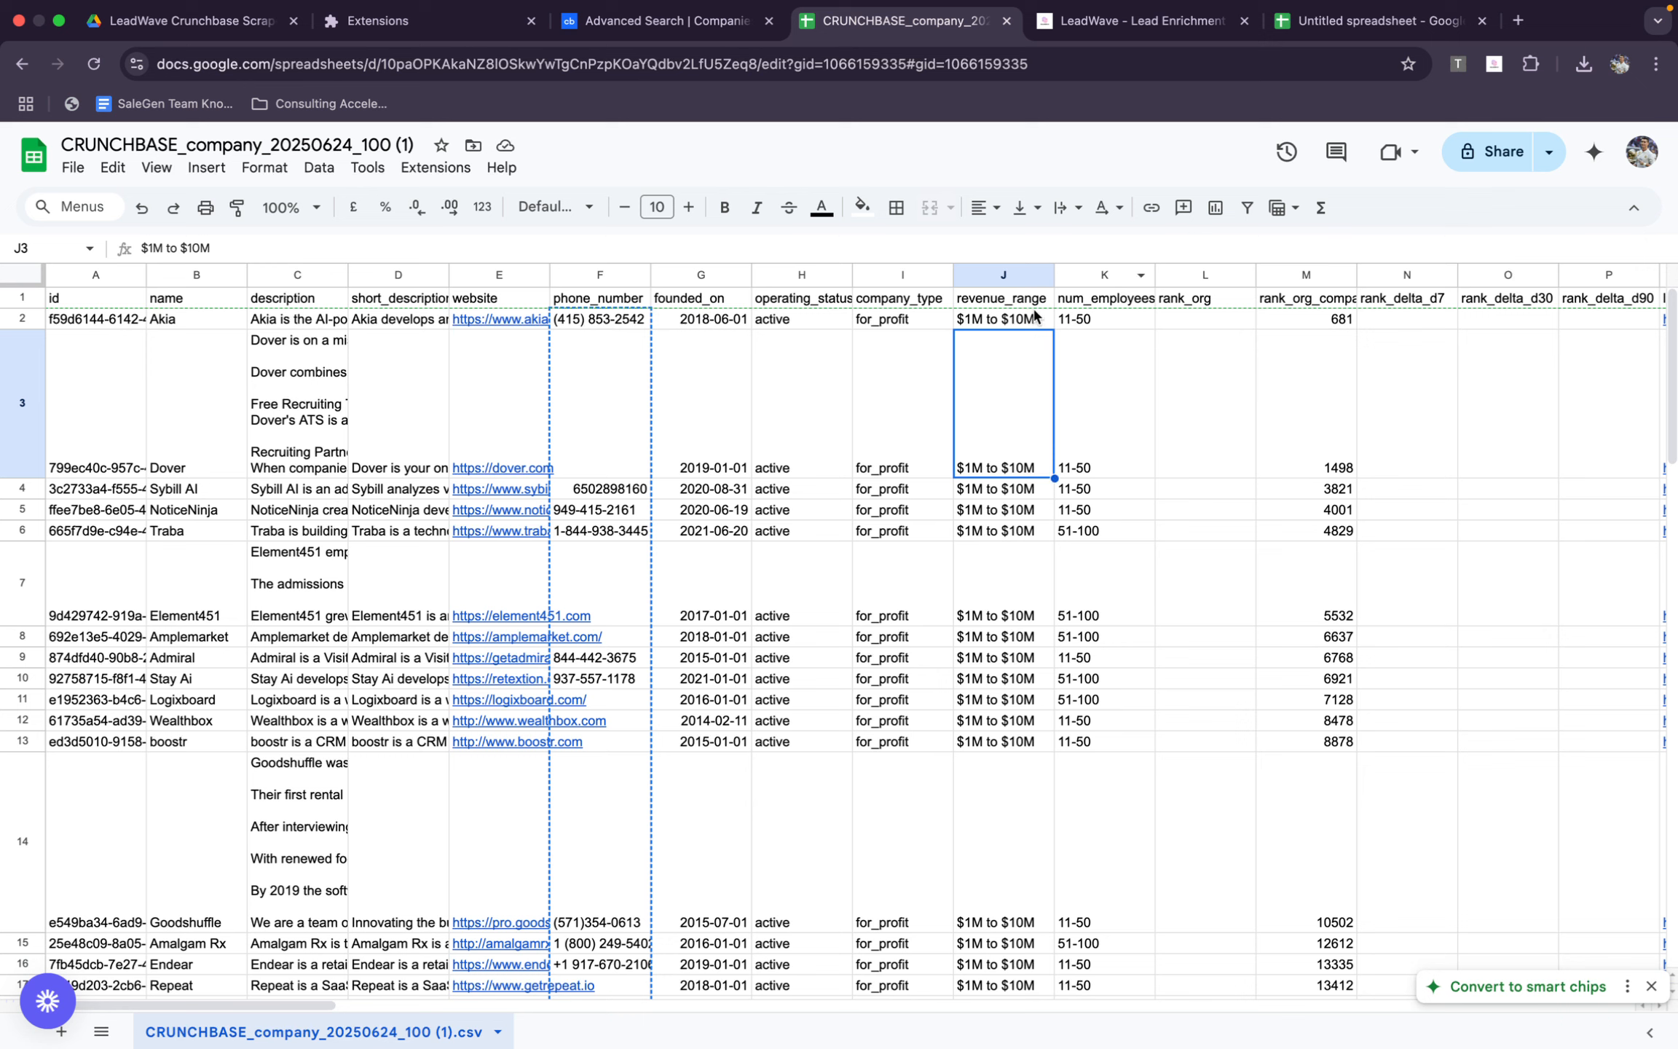
key(super+w)
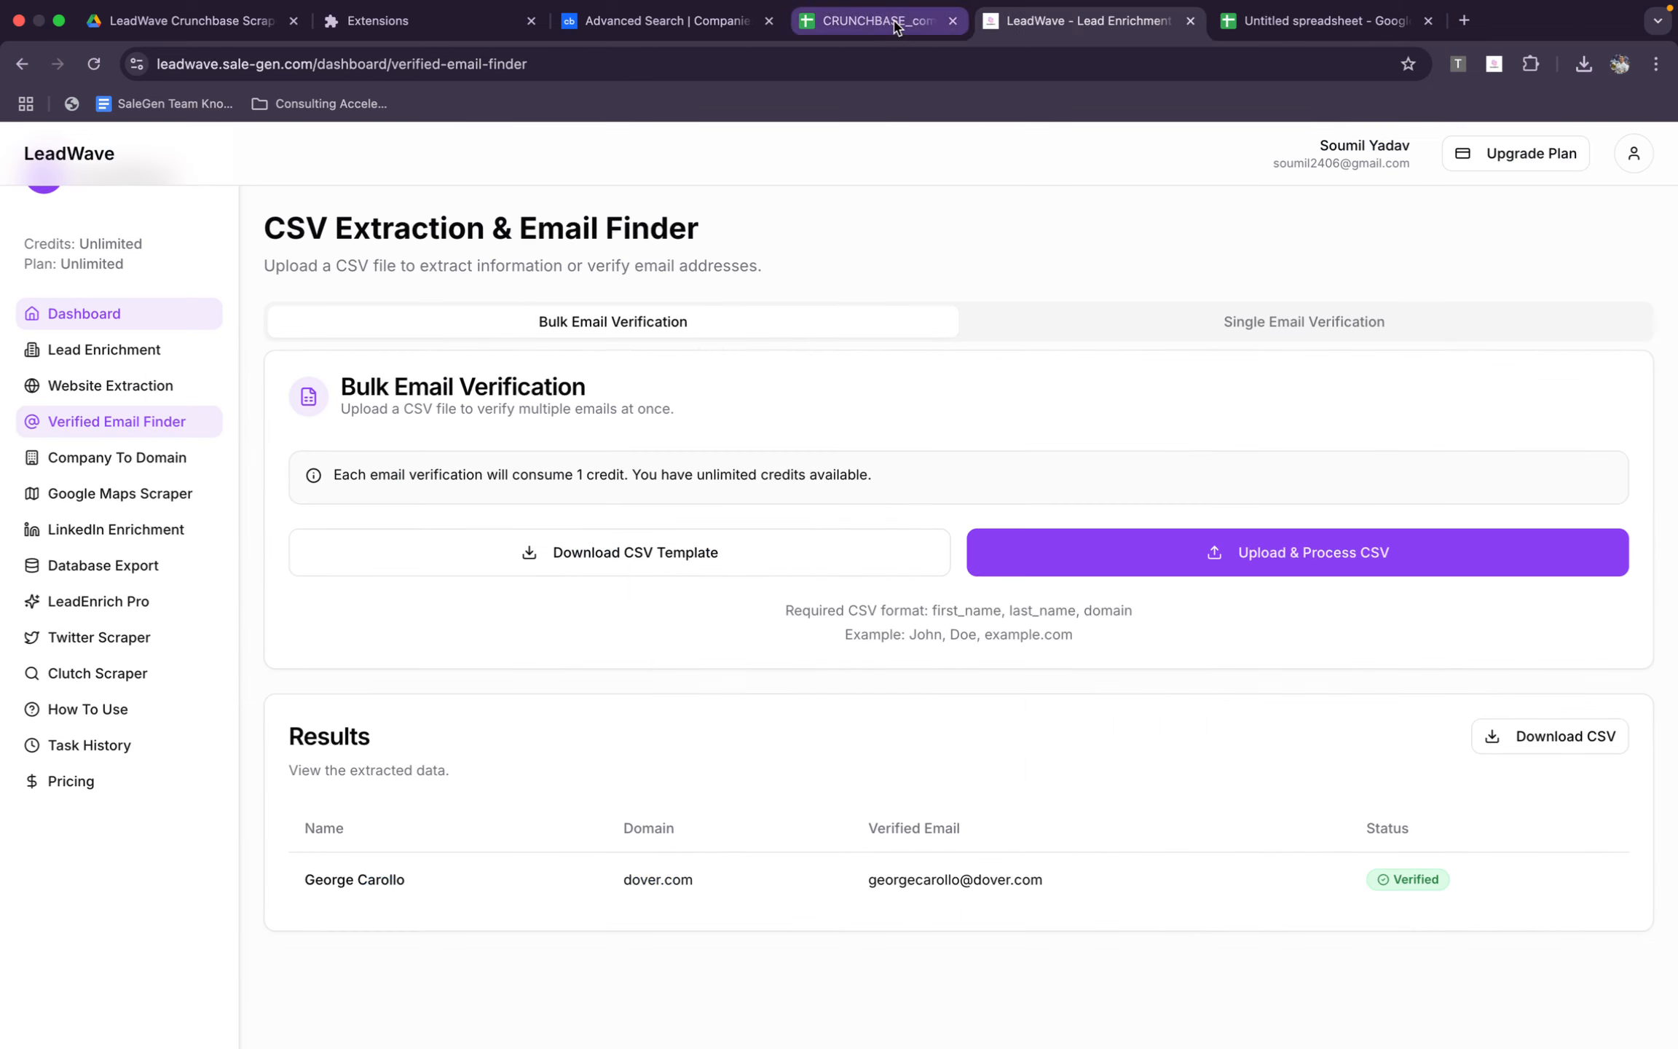
key(ctrl+Tab)
key(super+w)
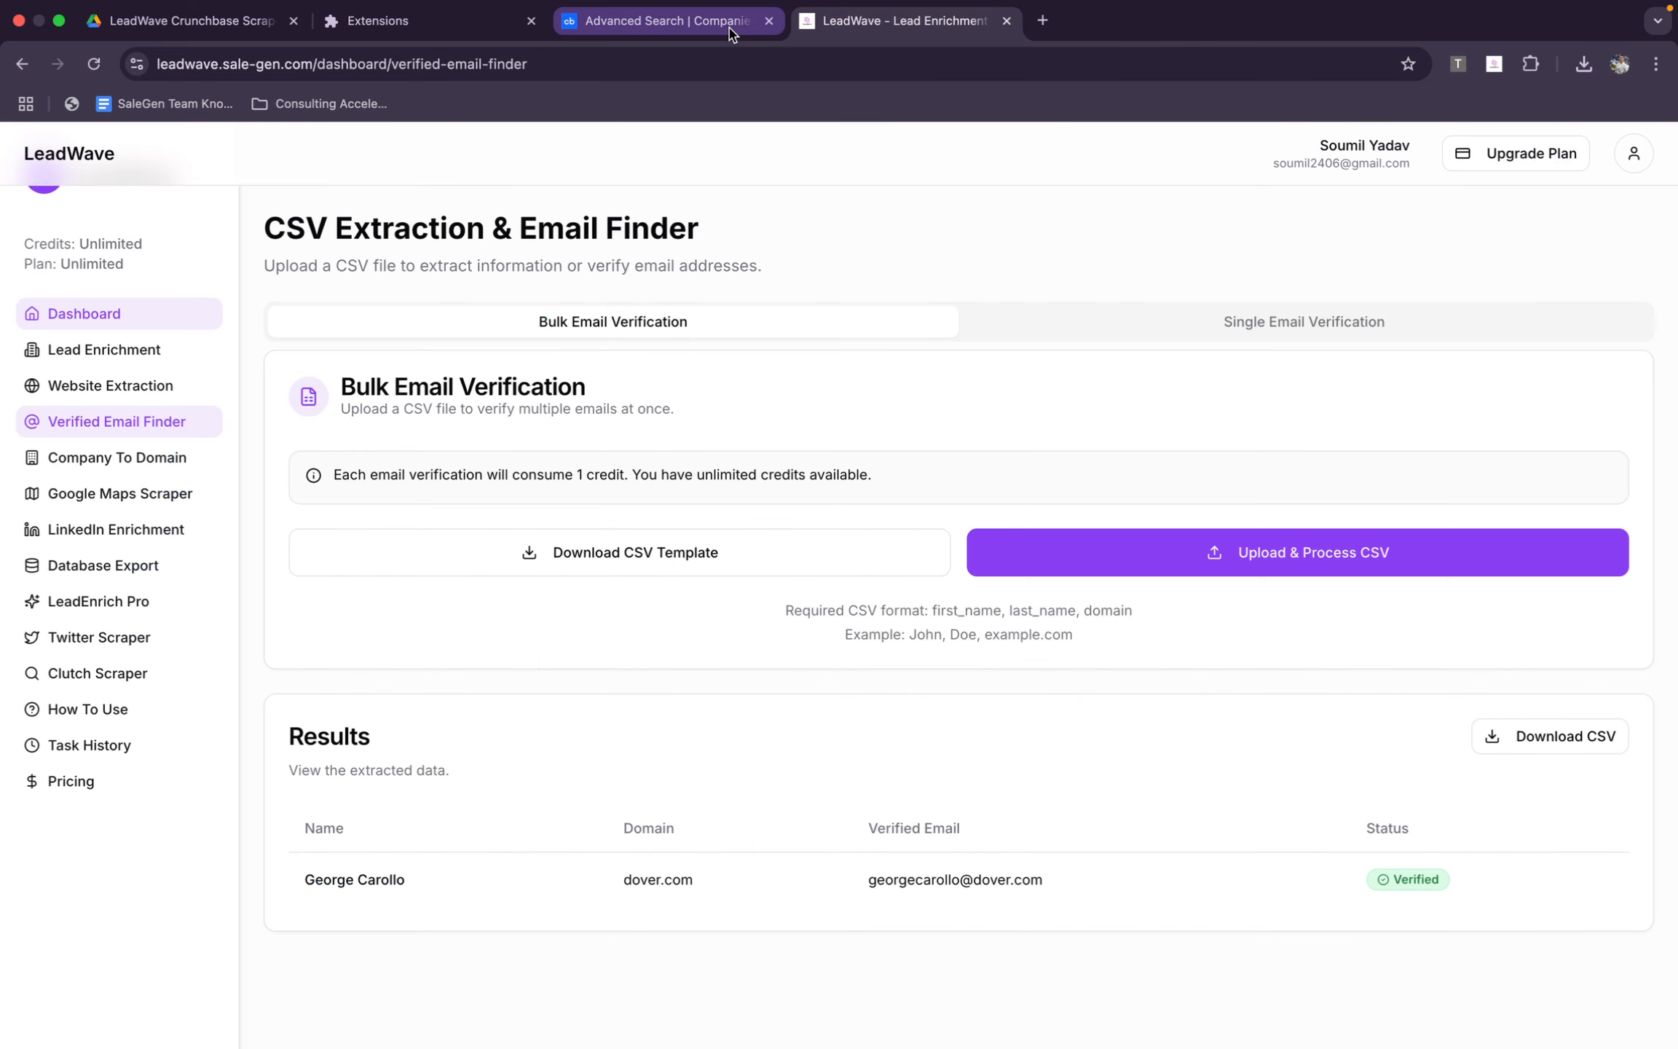
Return to Crunchbase, dismiss the scraper popup, and change the advanced search from Companies to People
click(693, 27)
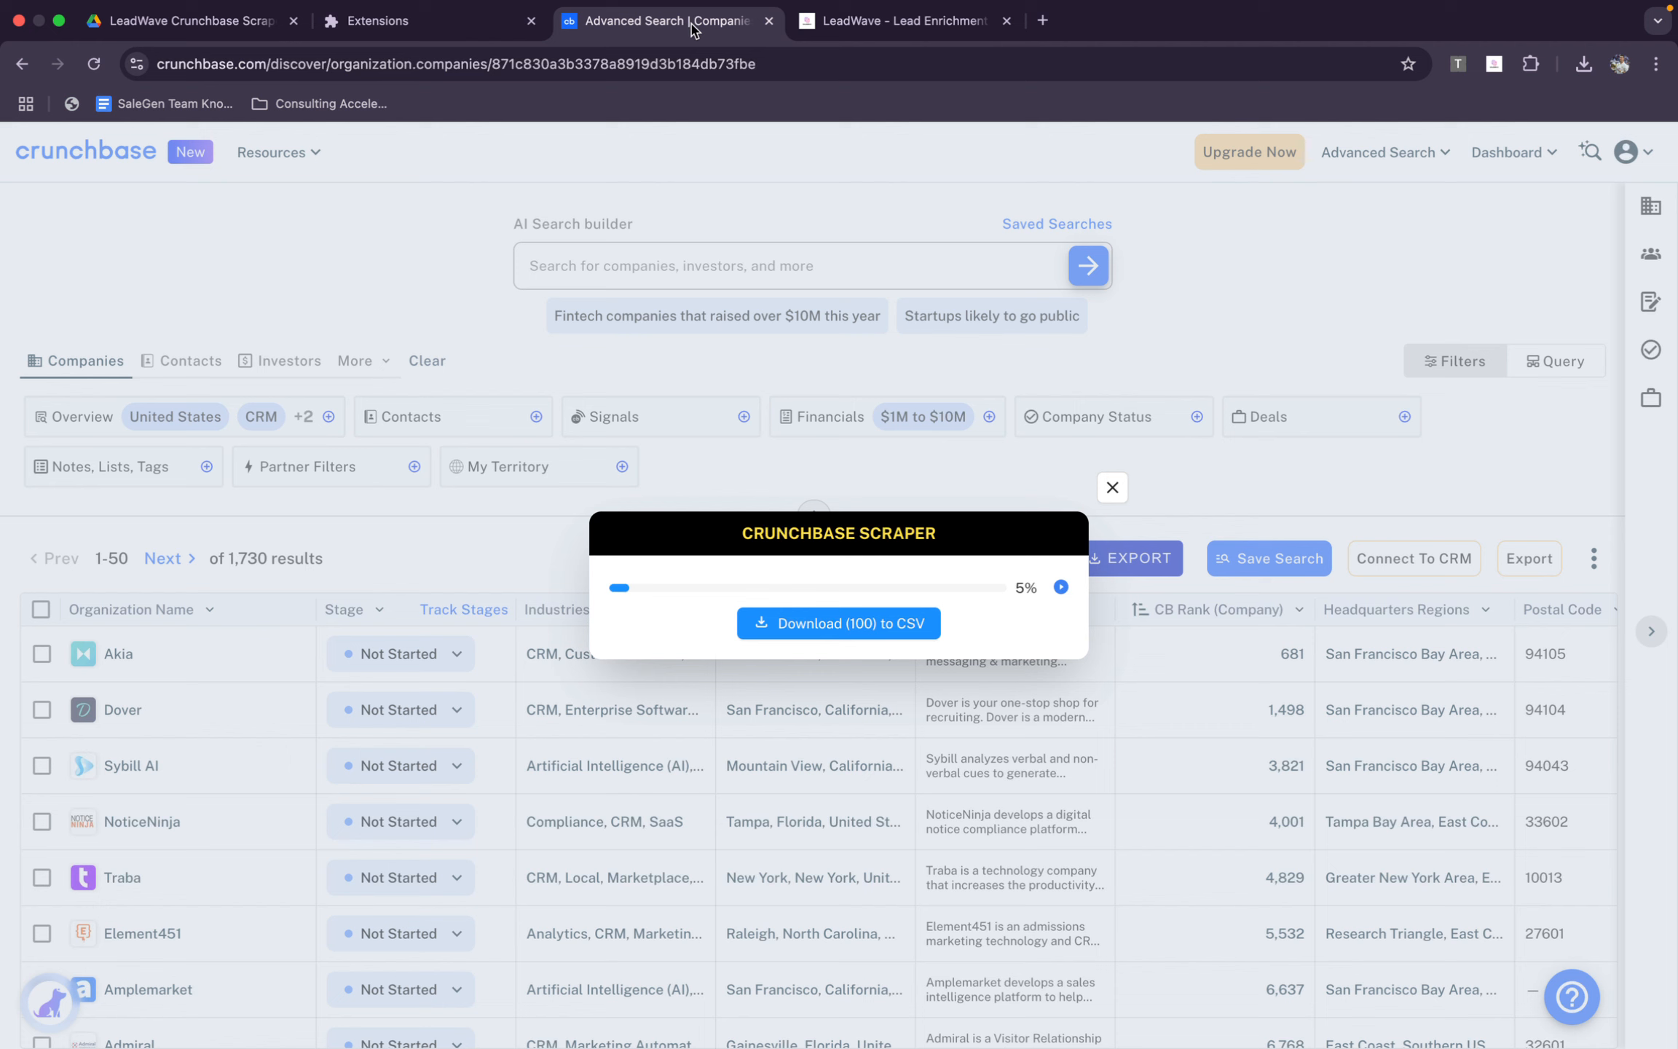
click(1122, 497)
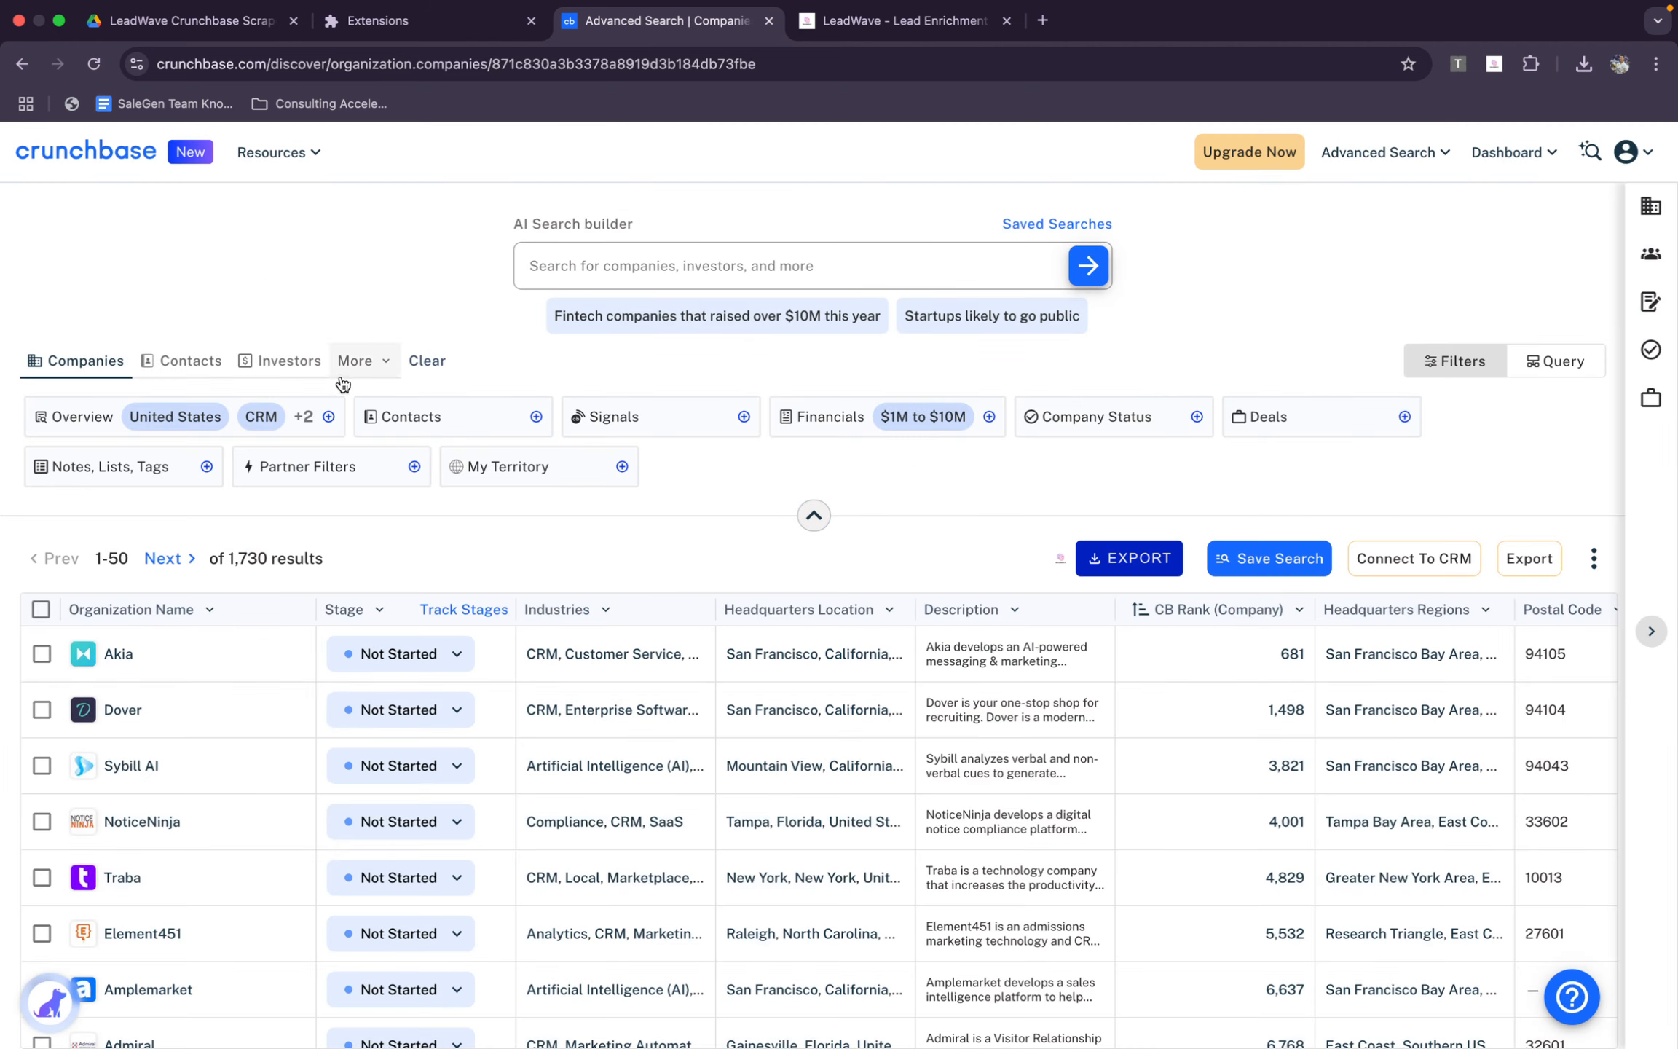
click(156, 362)
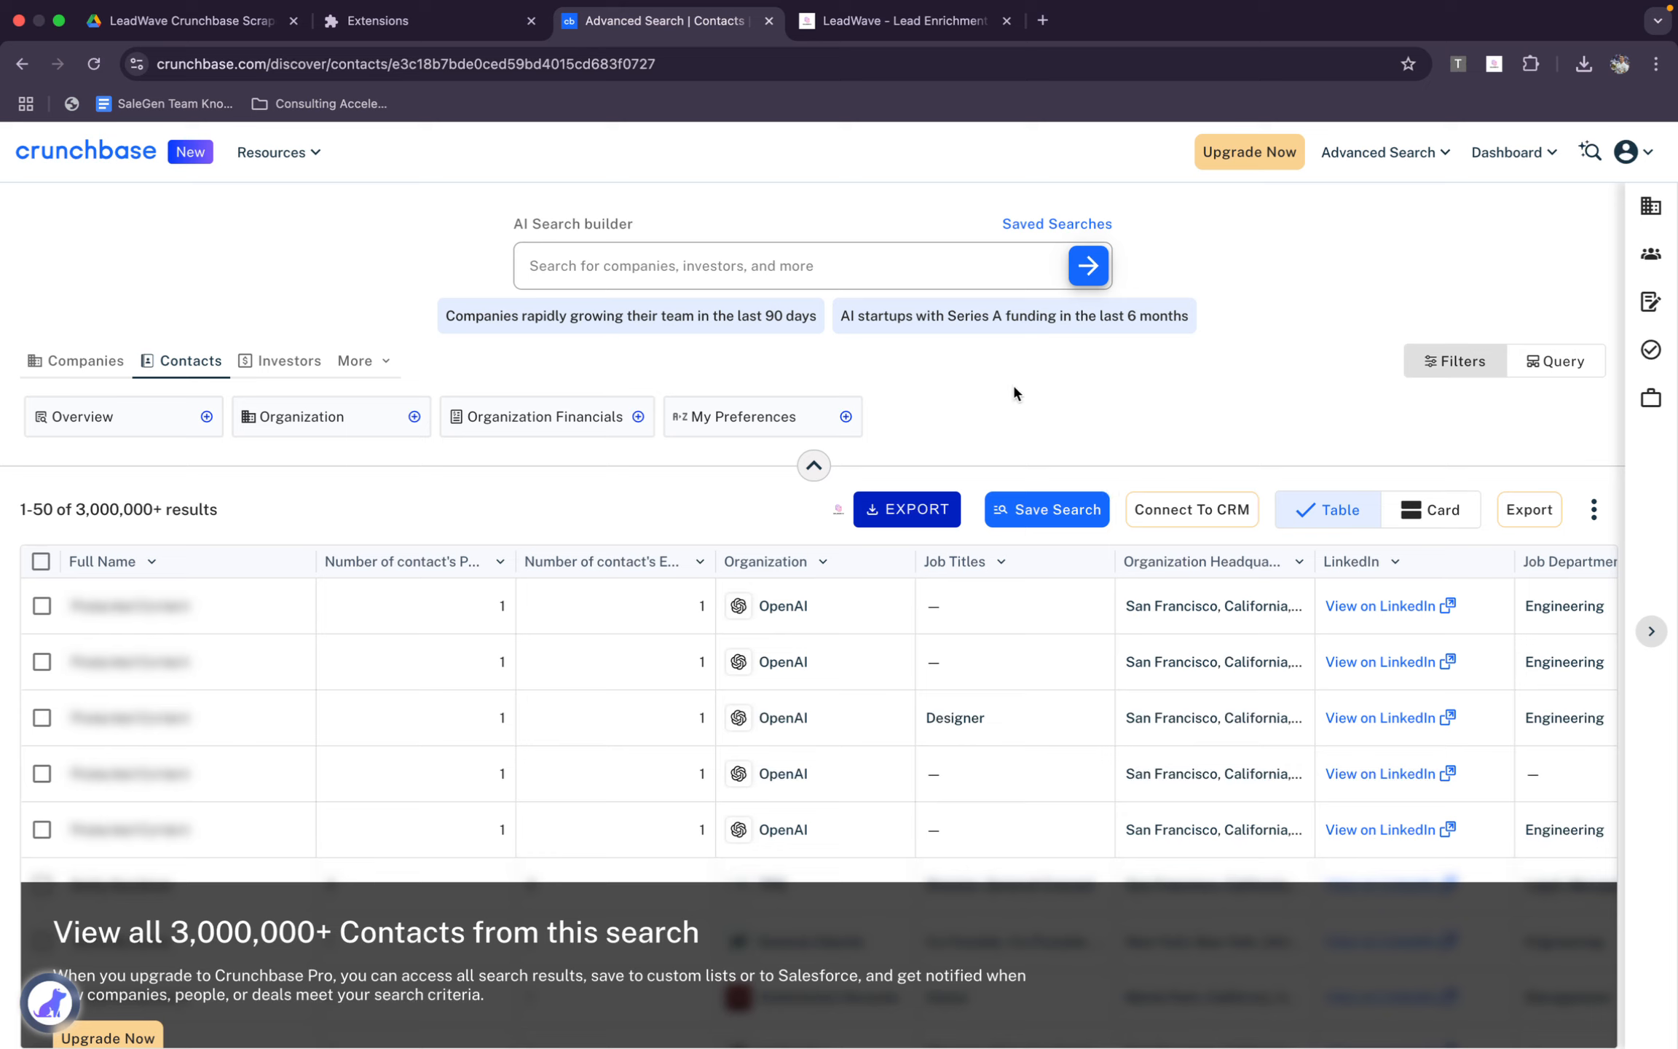
click(362, 360)
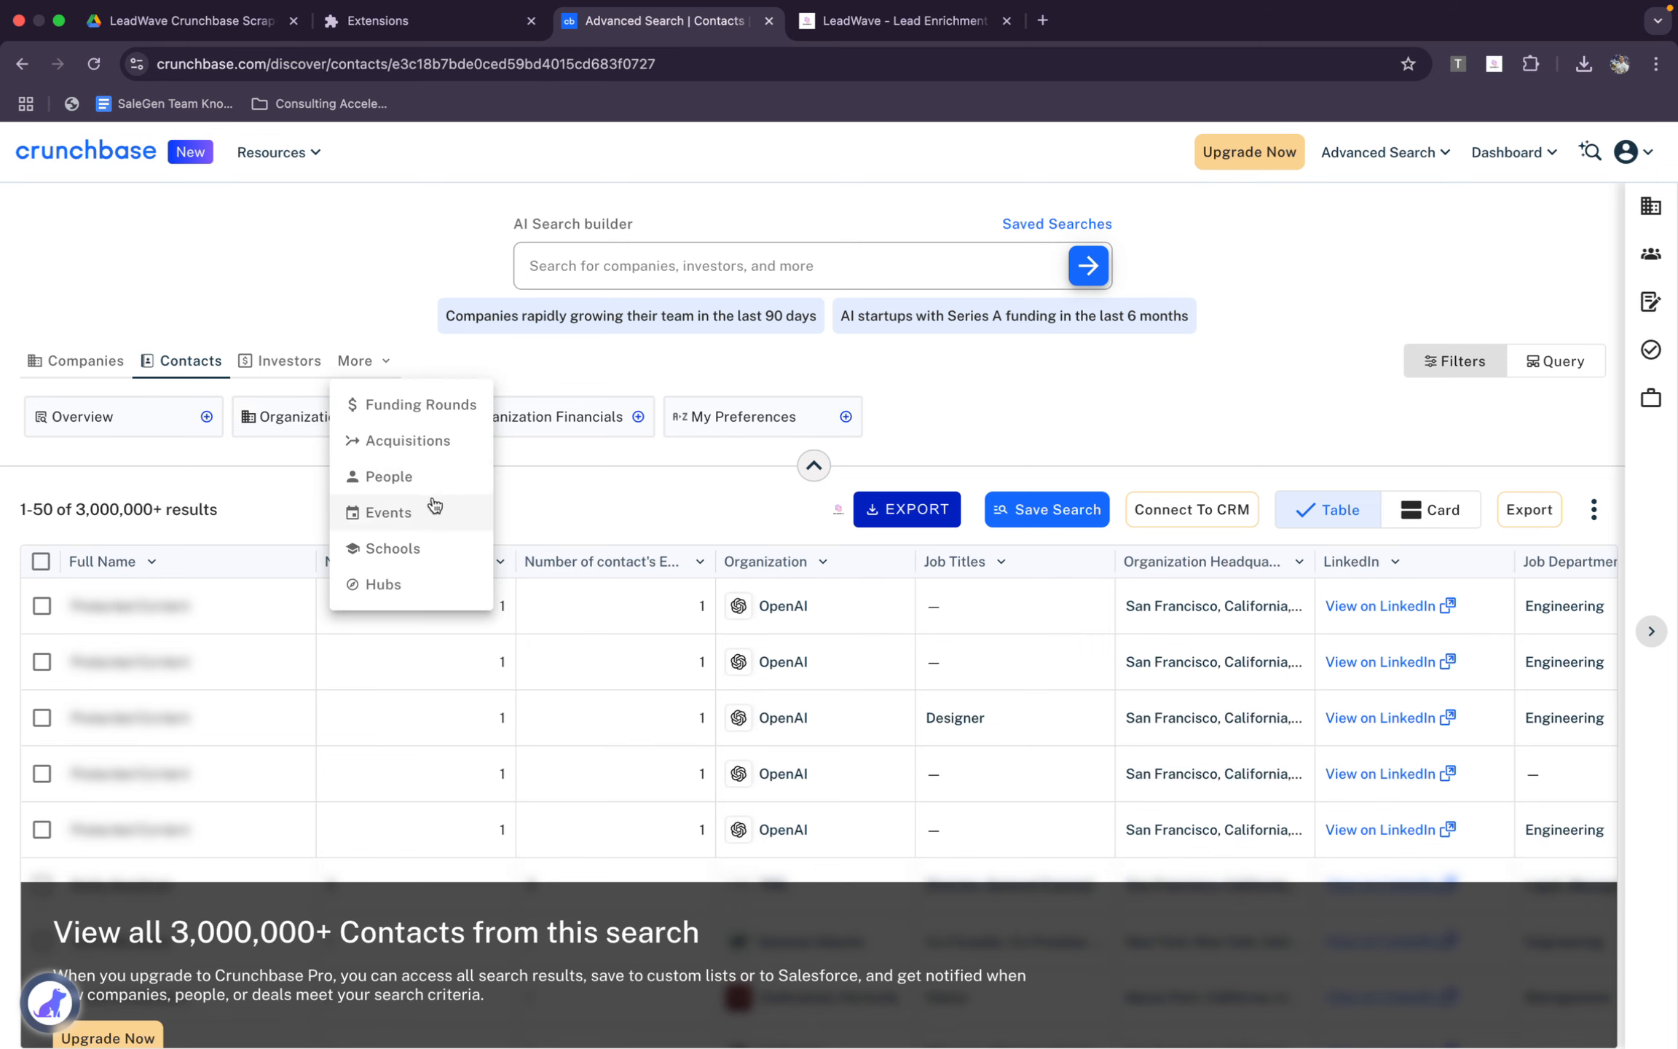
click(437, 473)
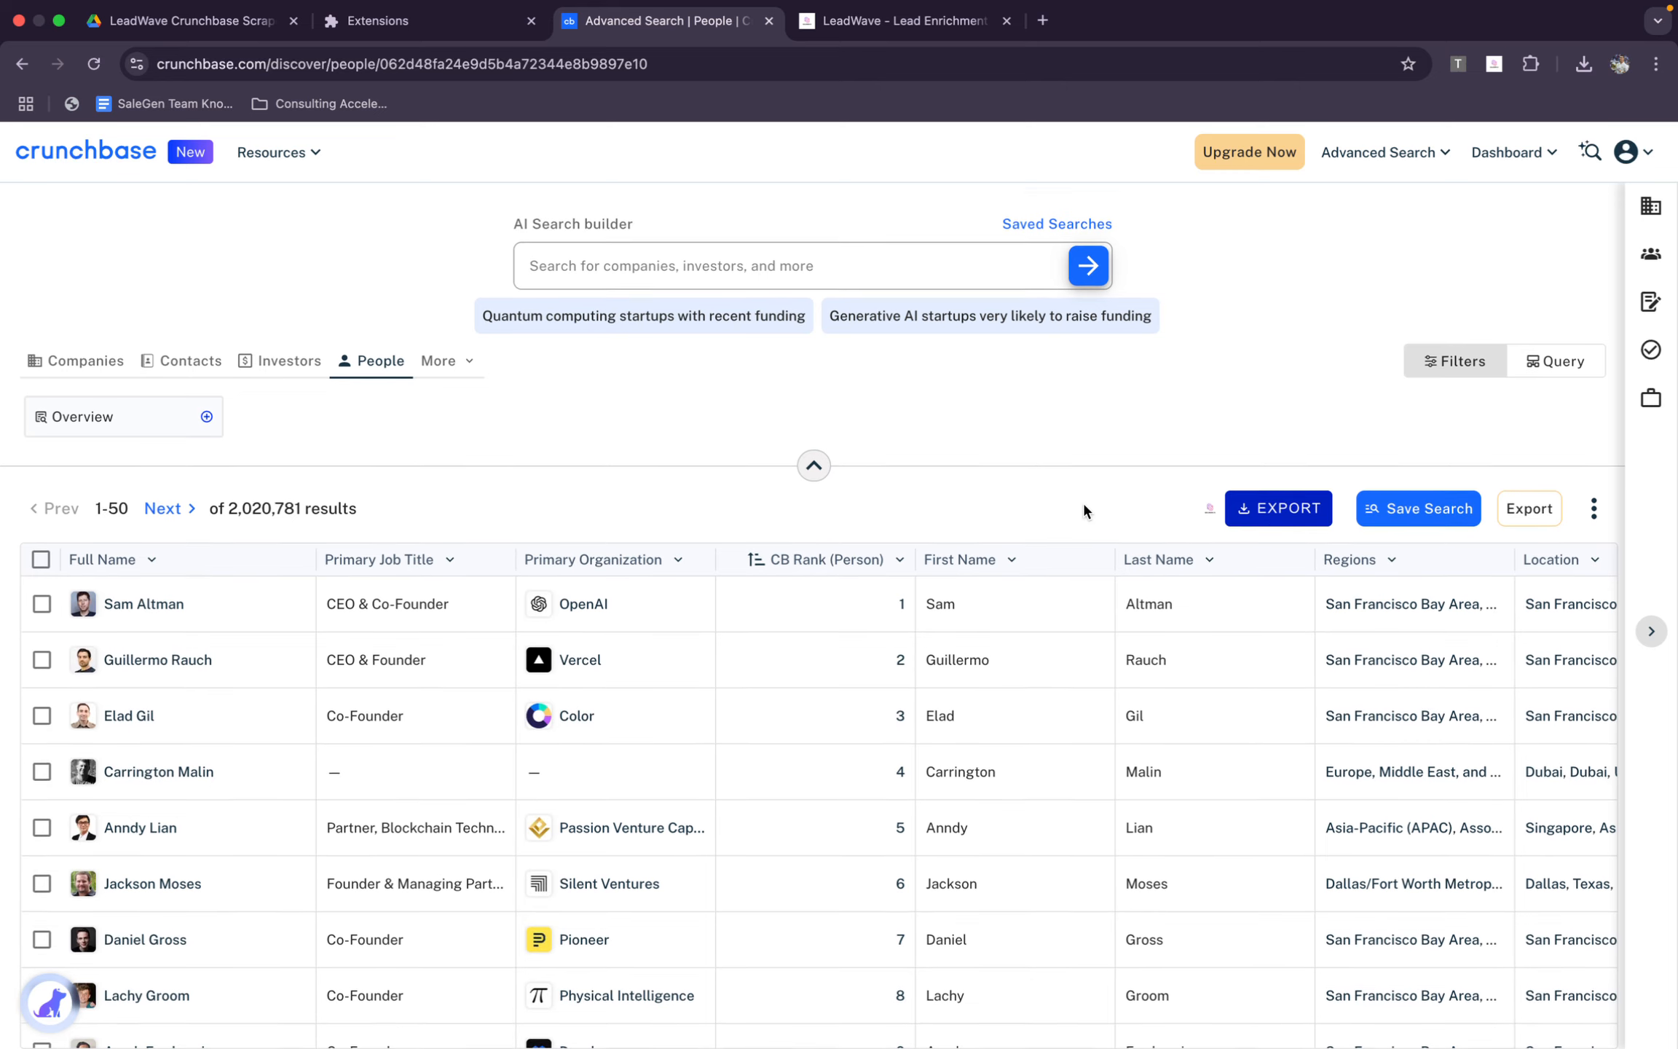
Look through the first page of People search results, then expand the search and filter area again
scroll(967, 848, down, 20)
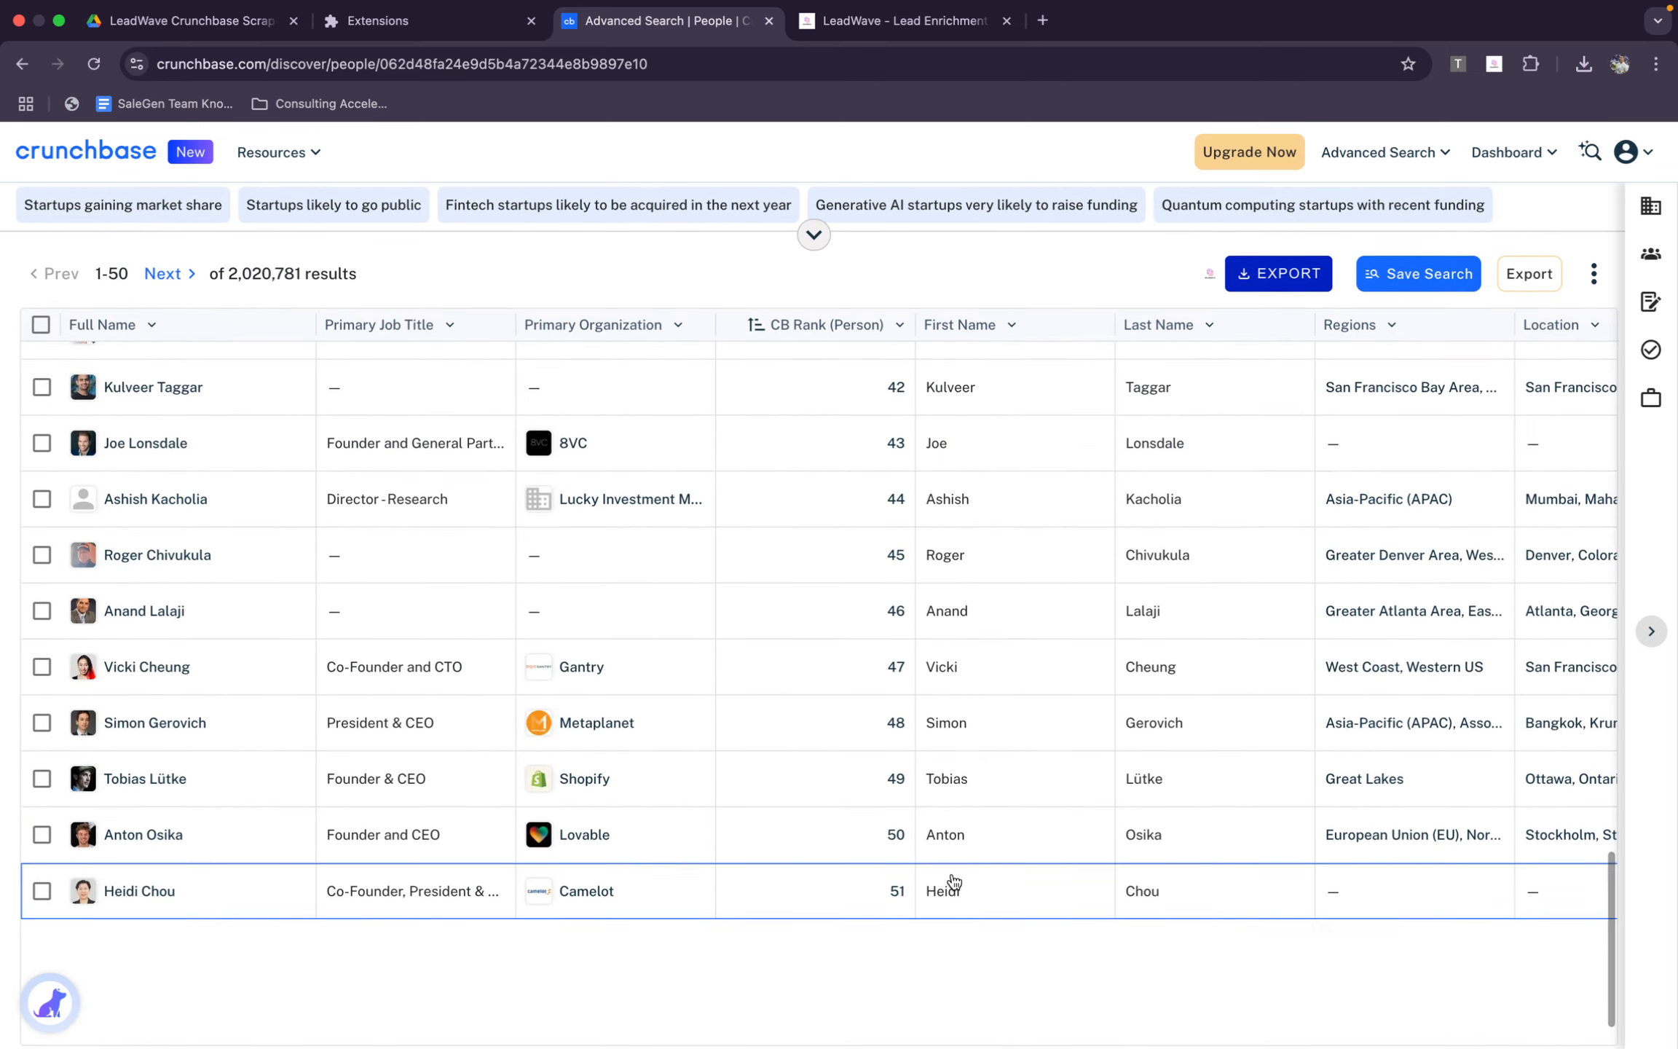
scroll(954, 881, up, 20)
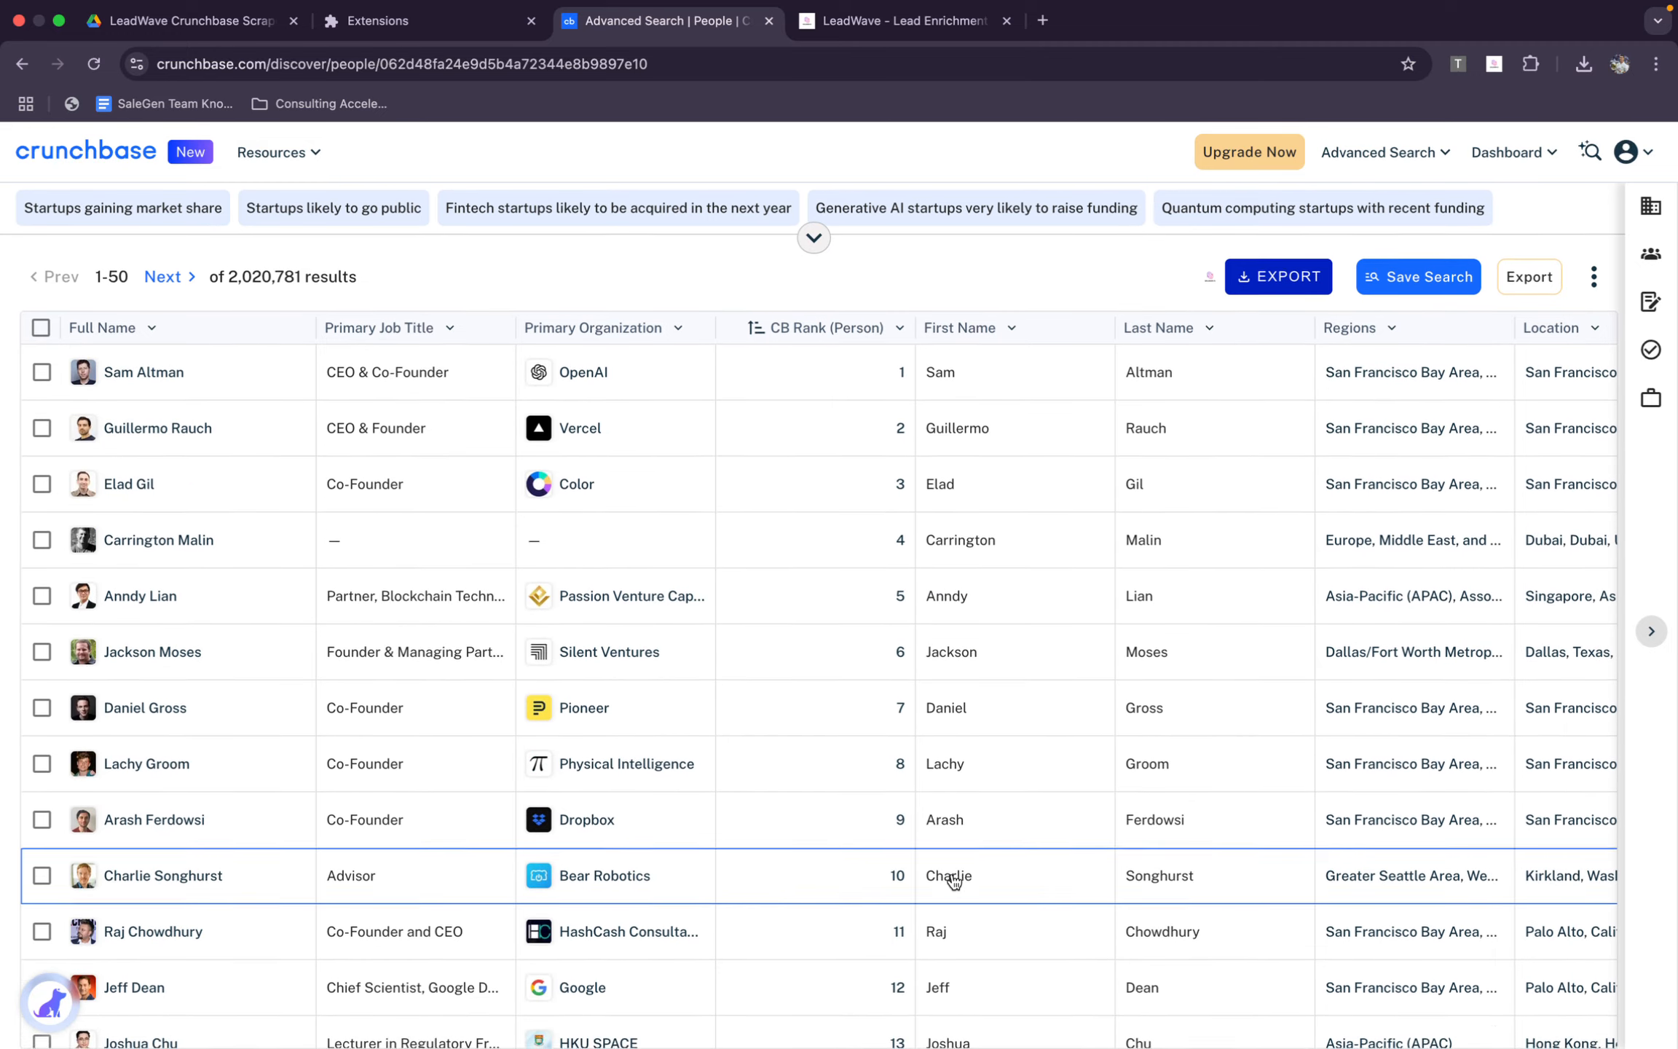
click(814, 256)
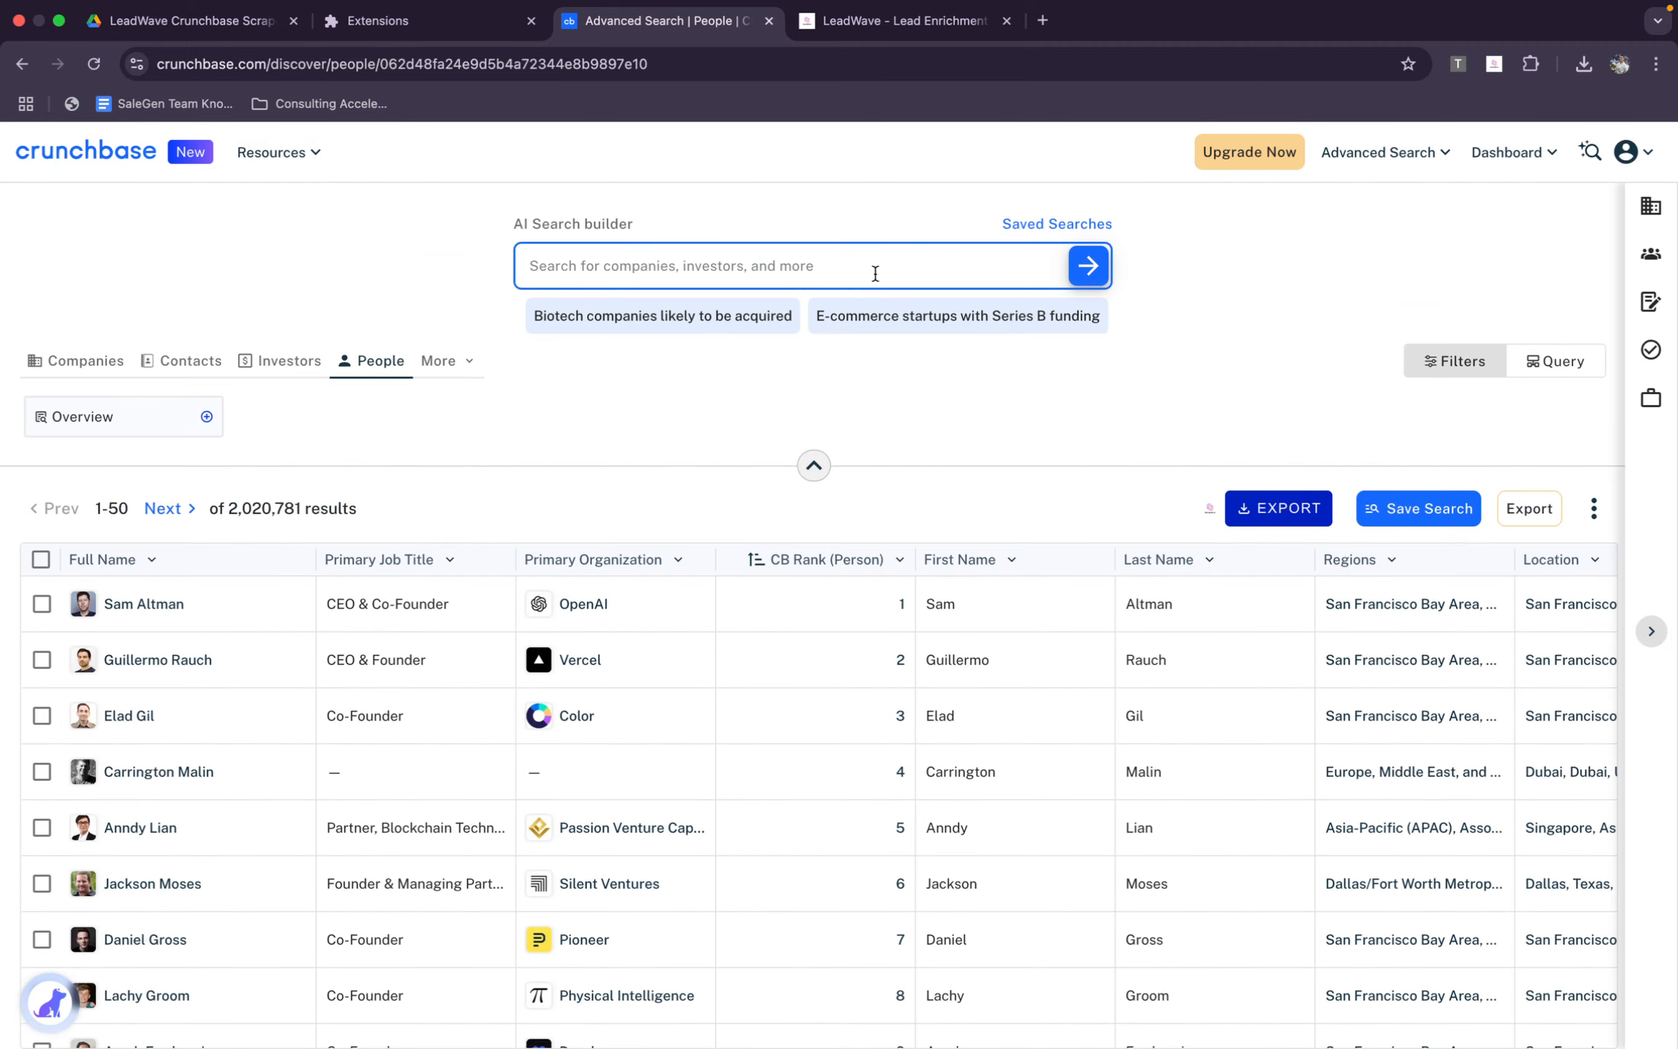
scroll(626, 673, down, 20)
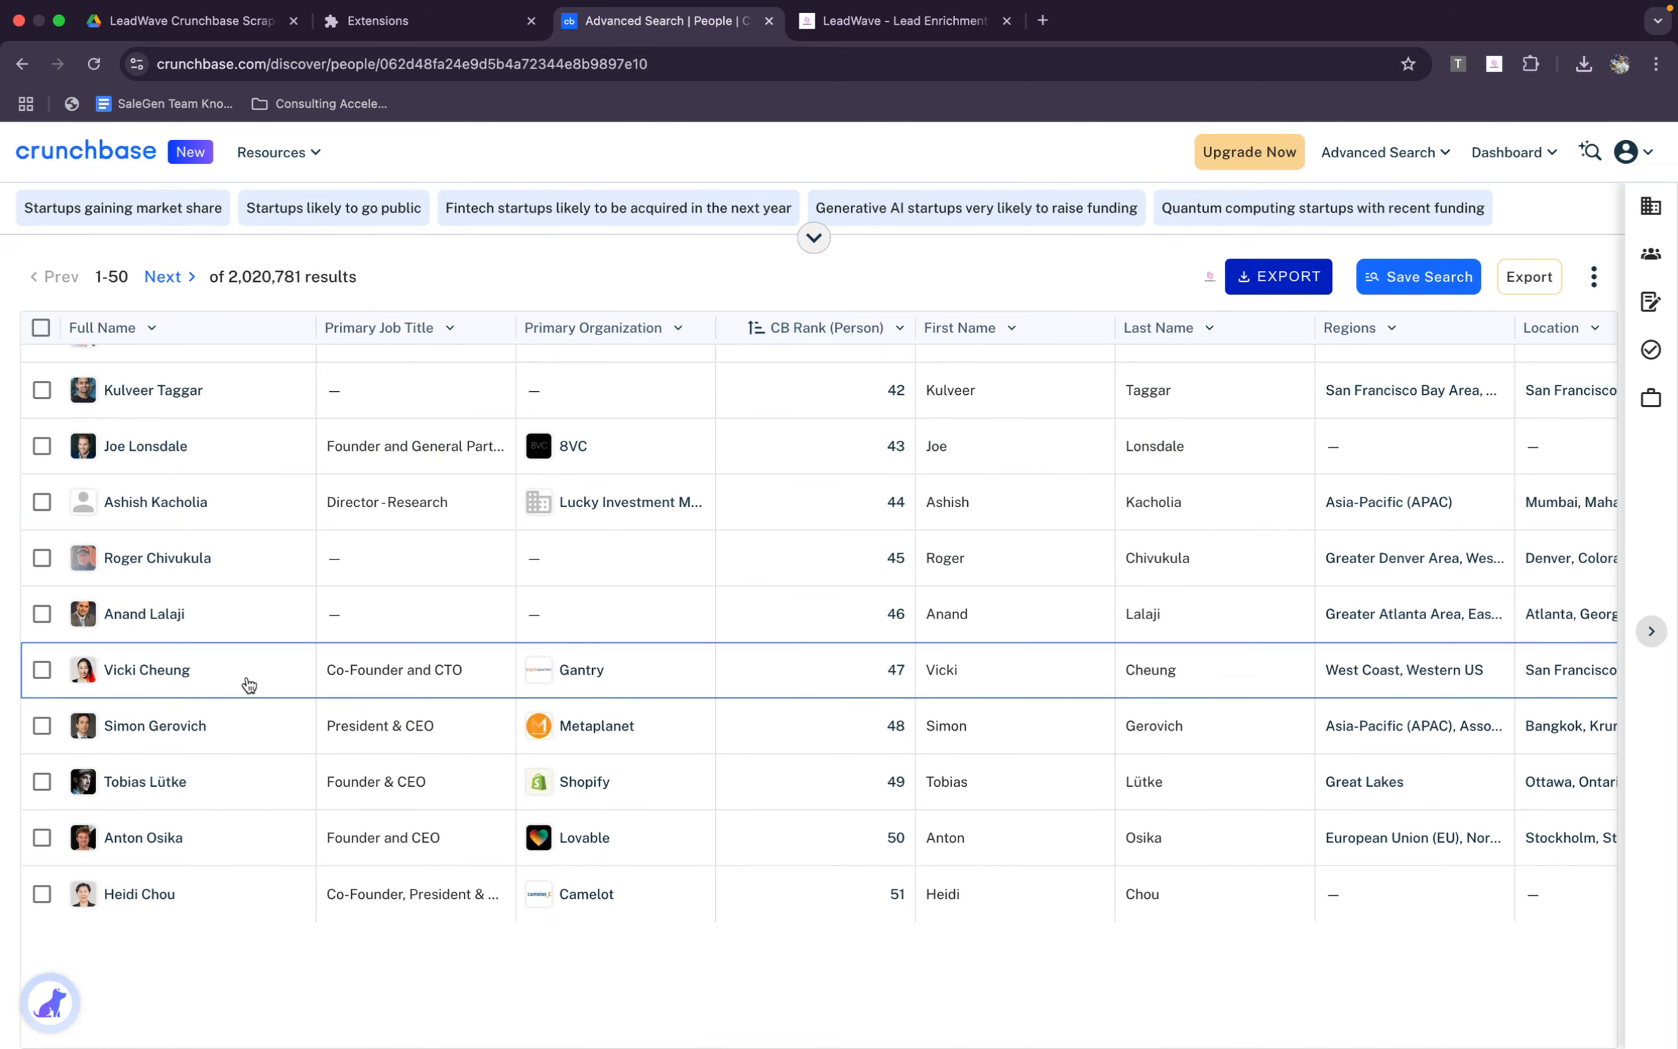
scroll(292, 626, up, 20)
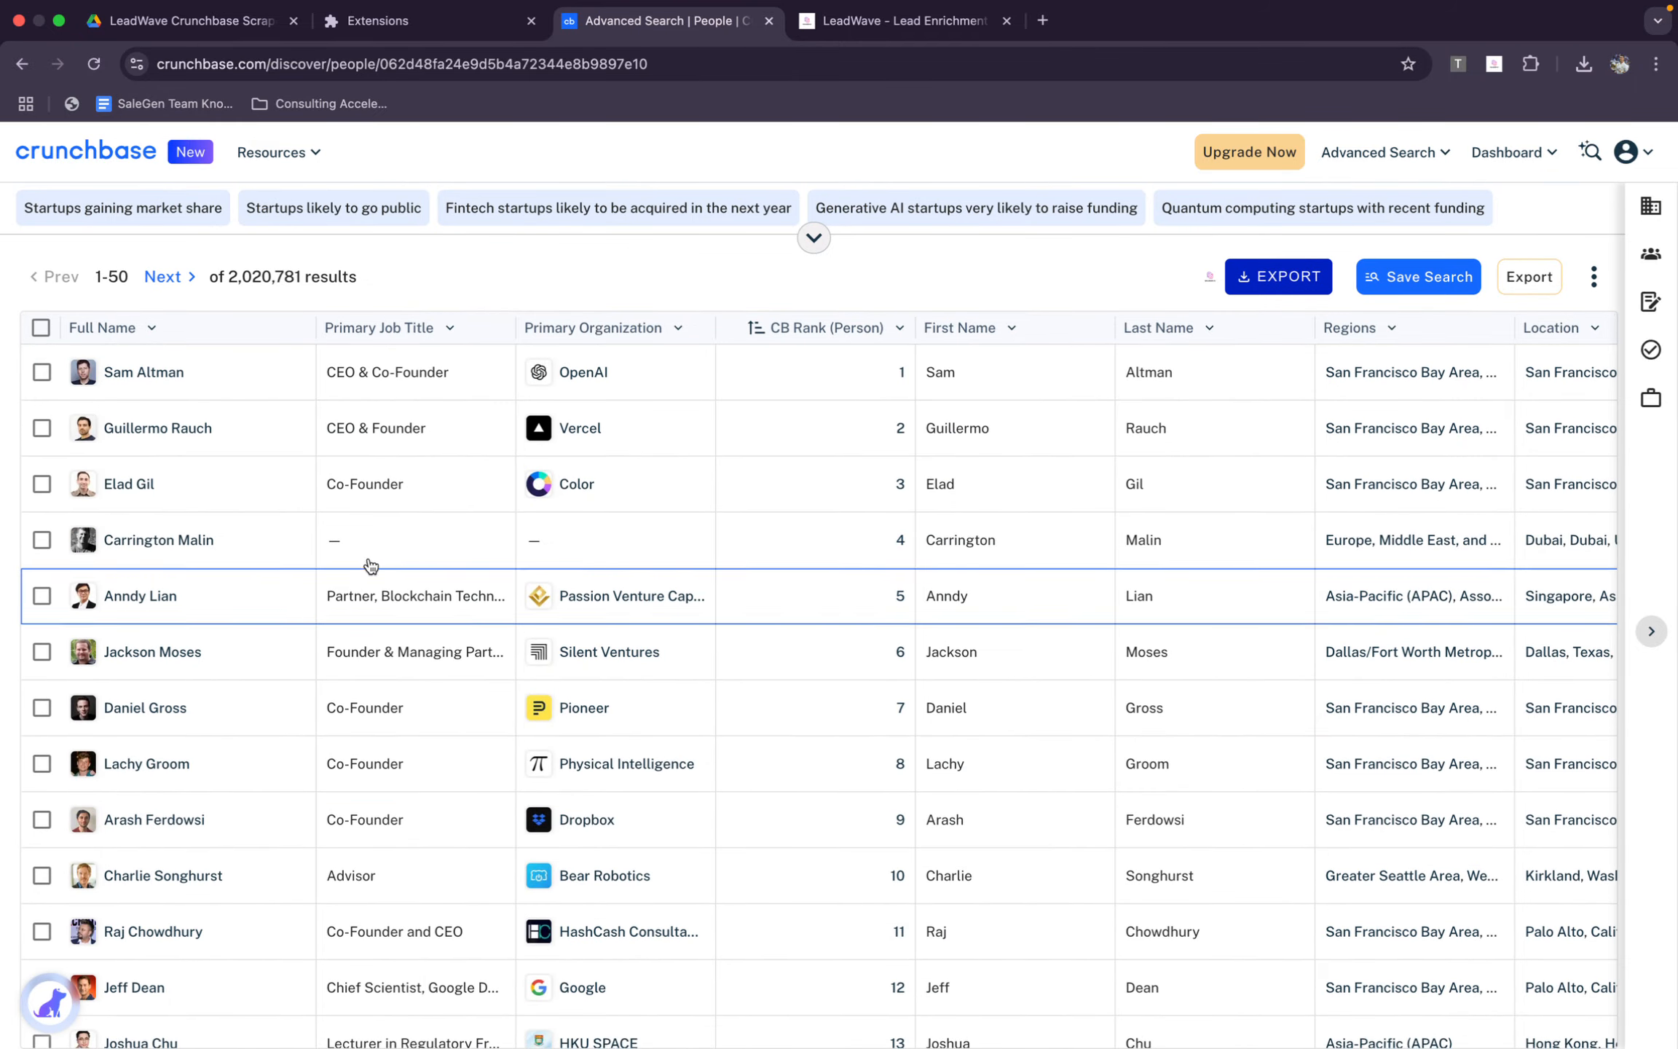
click(814, 233)
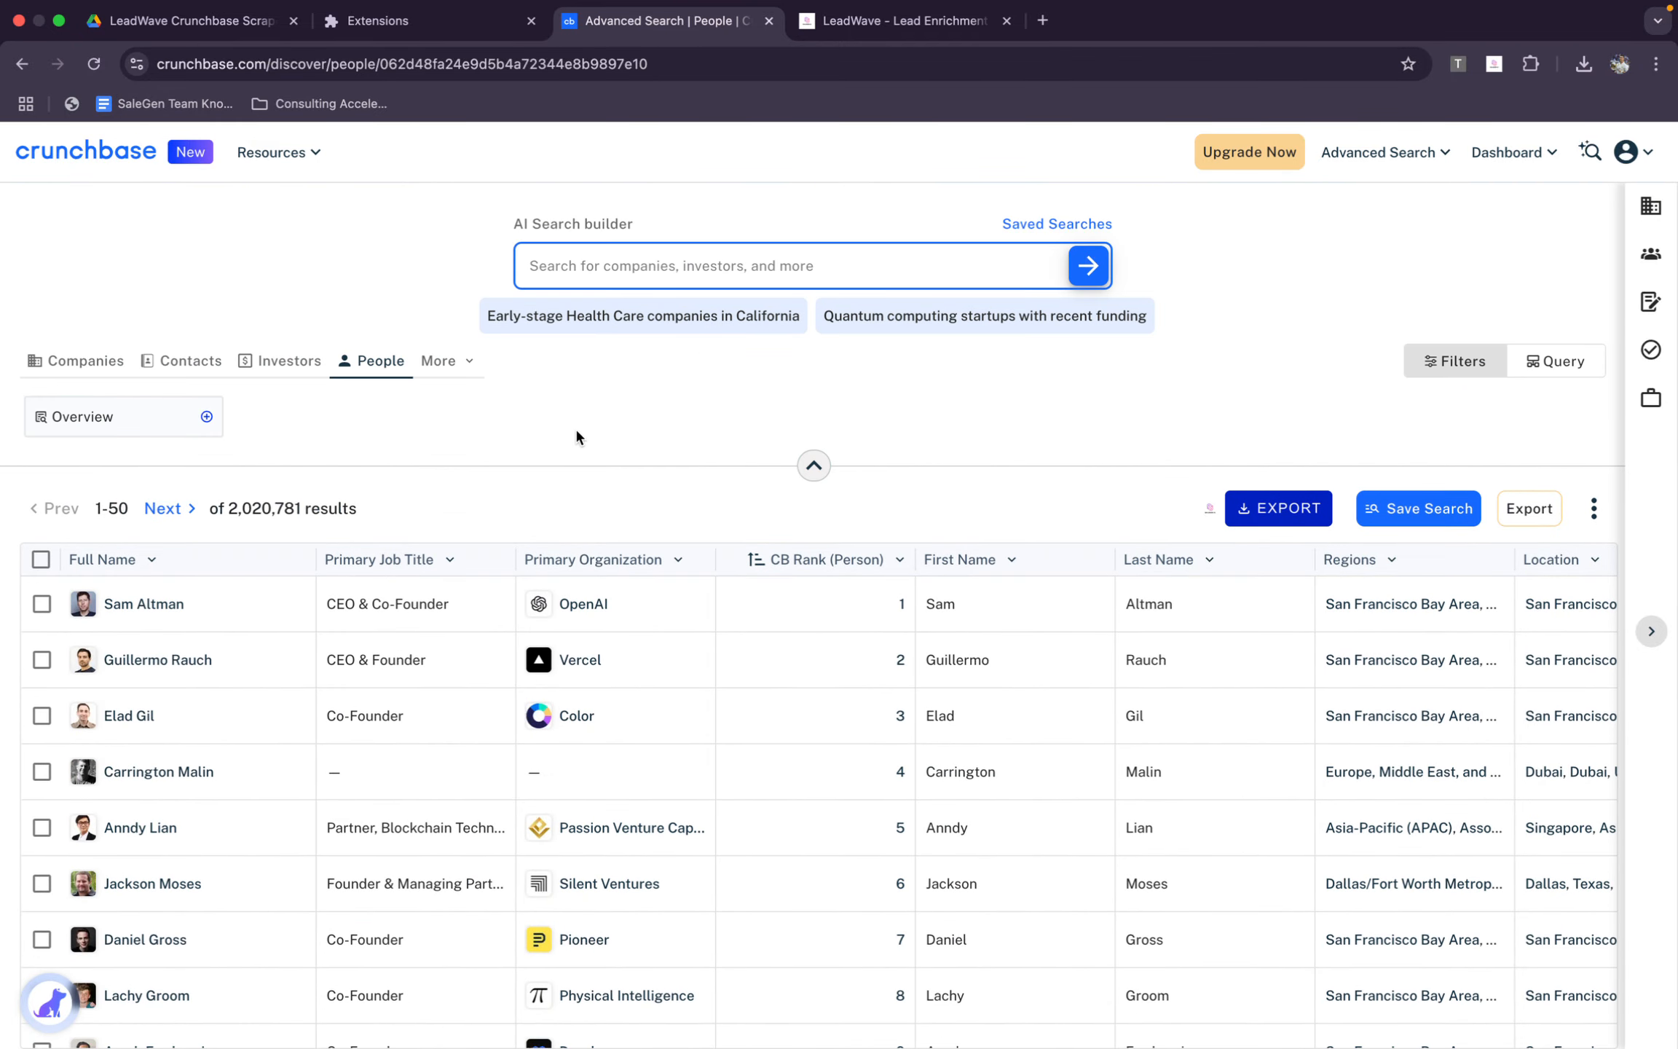
Open the Overview filters for People and search Current Organization for "Open ai"
click(159, 434)
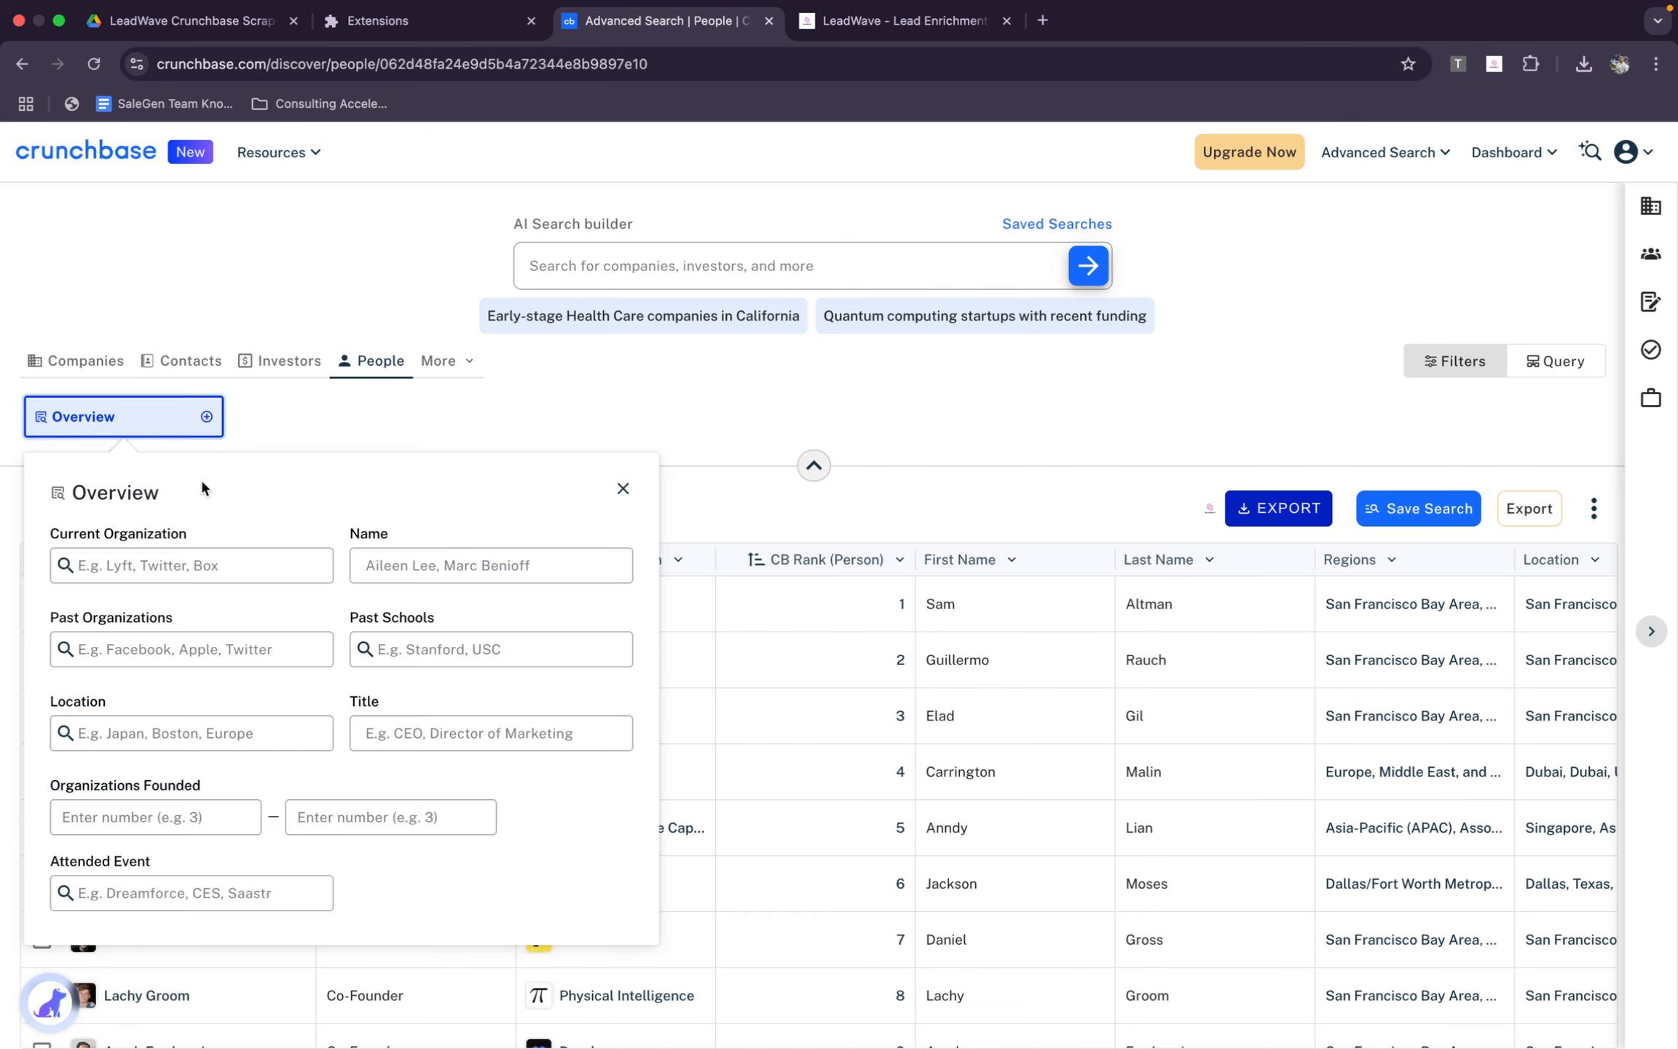
click(190, 565)
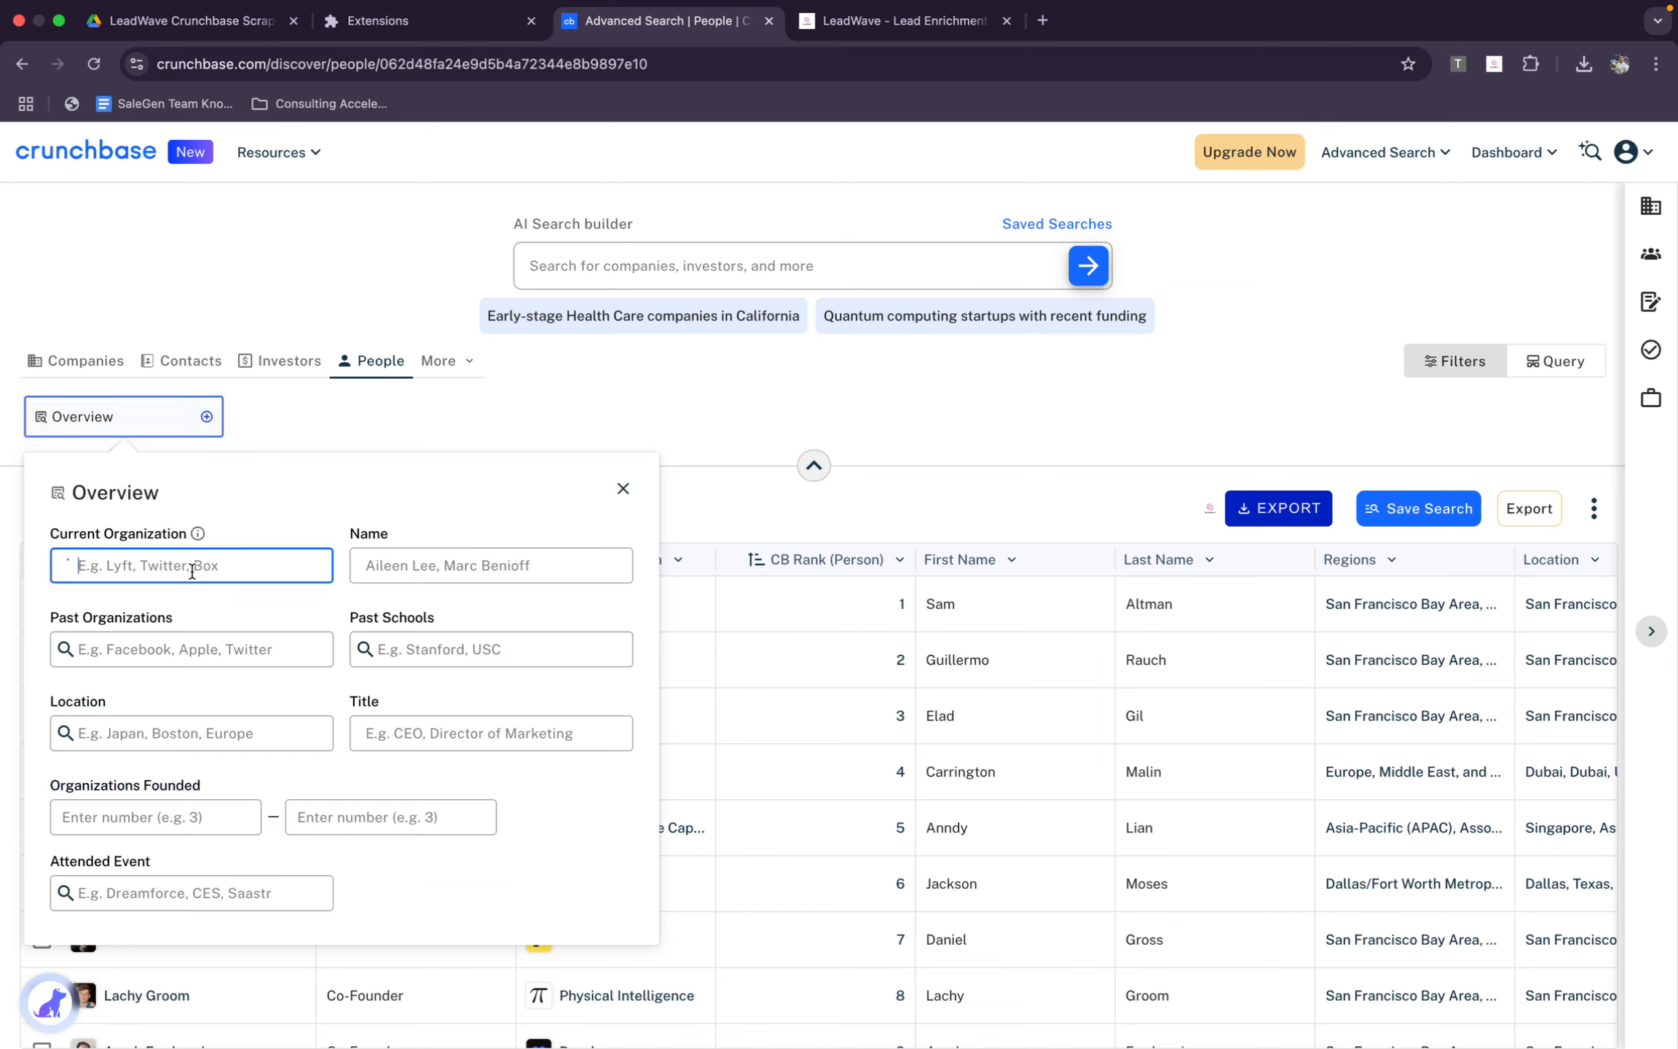
click(256, 526)
click(259, 567)
click(257, 537)
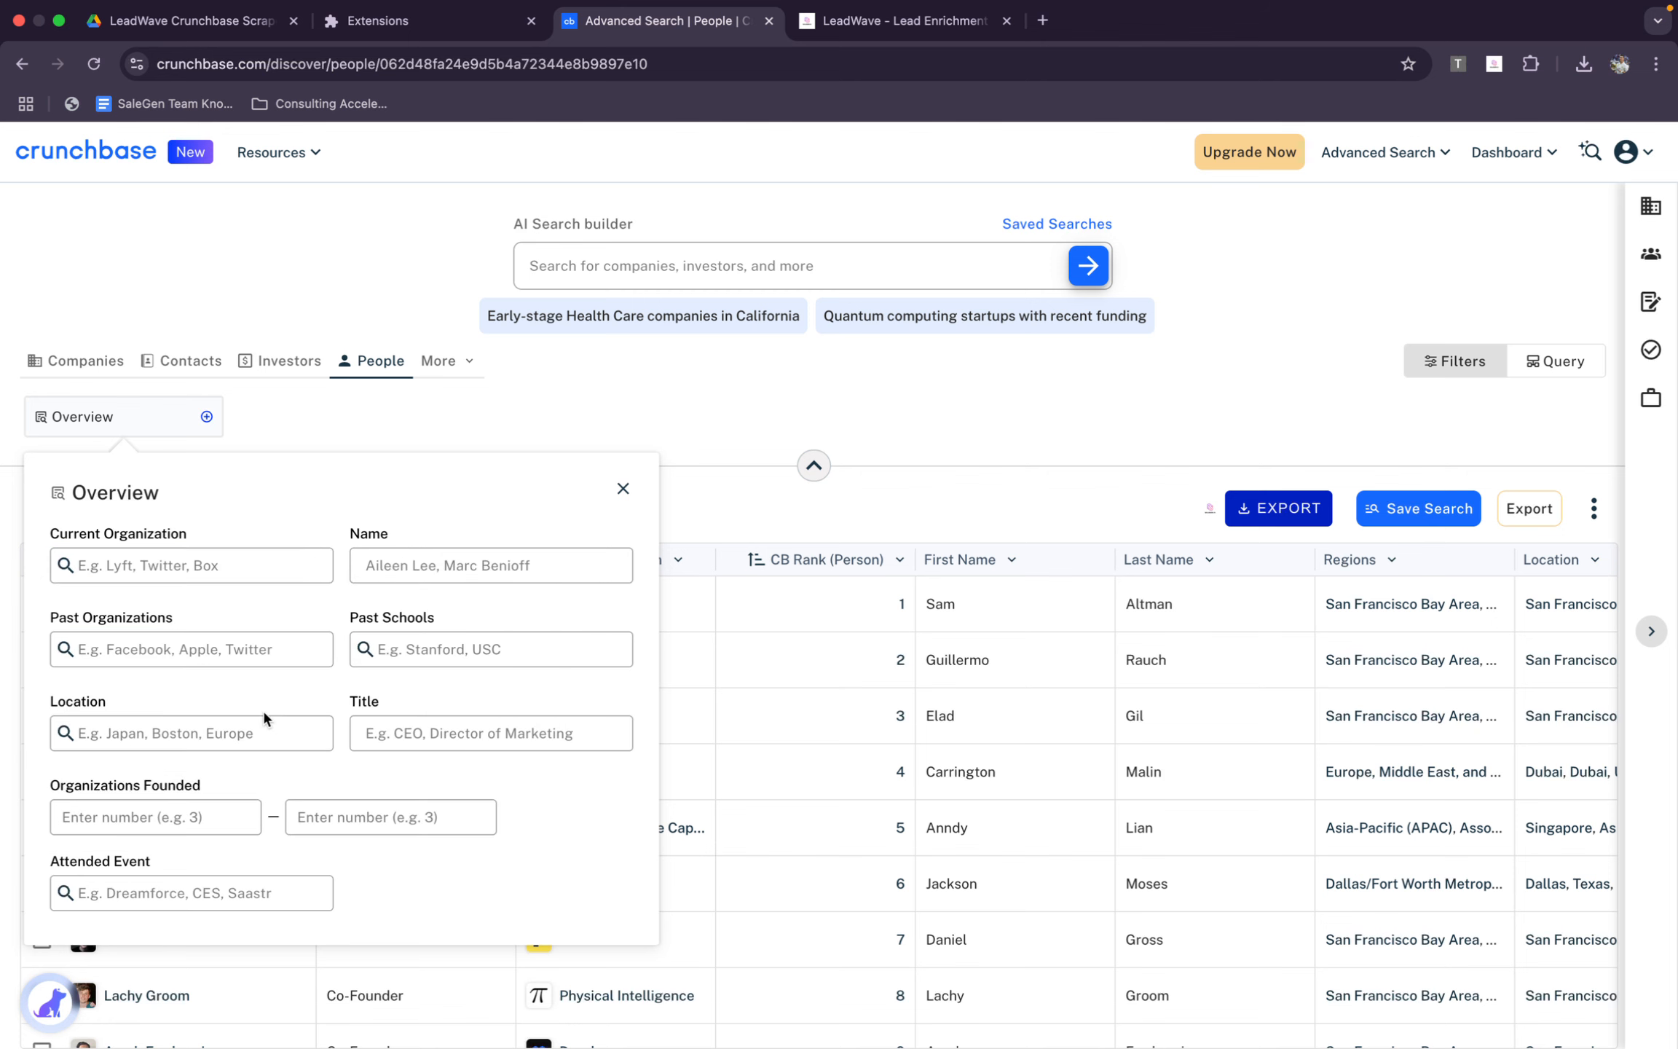
click(287, 567)
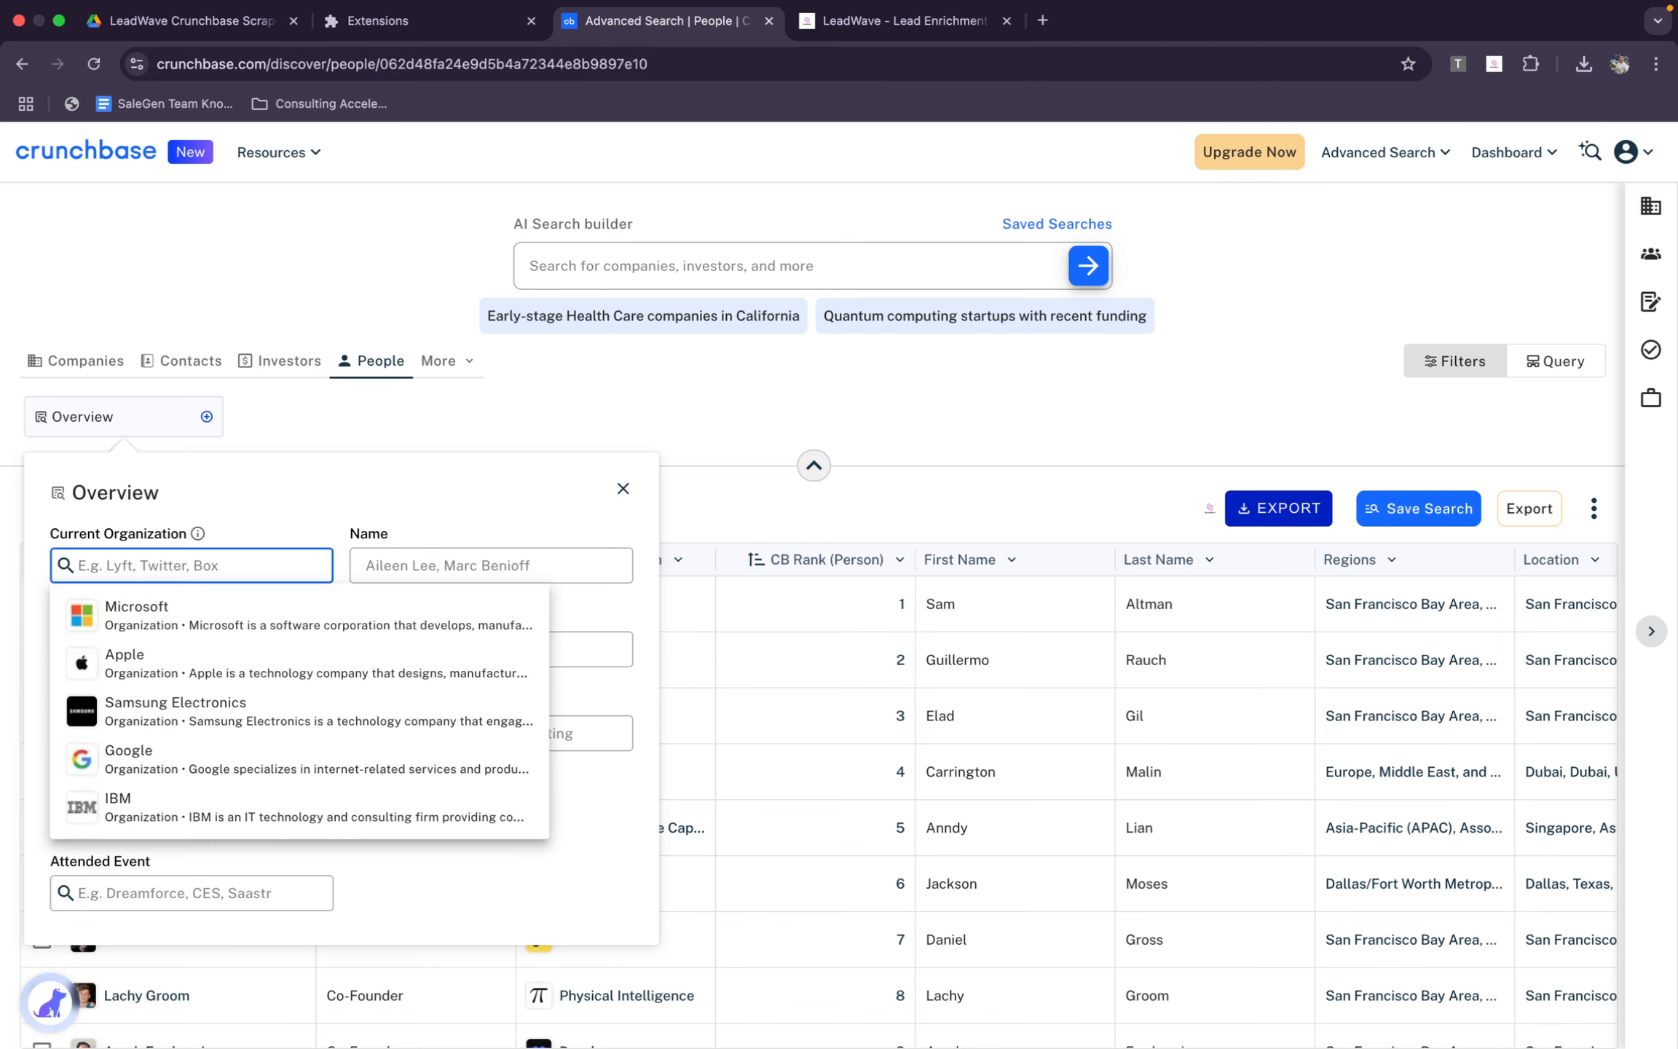
text(O)
key(BackSpace)
text(Open ai)
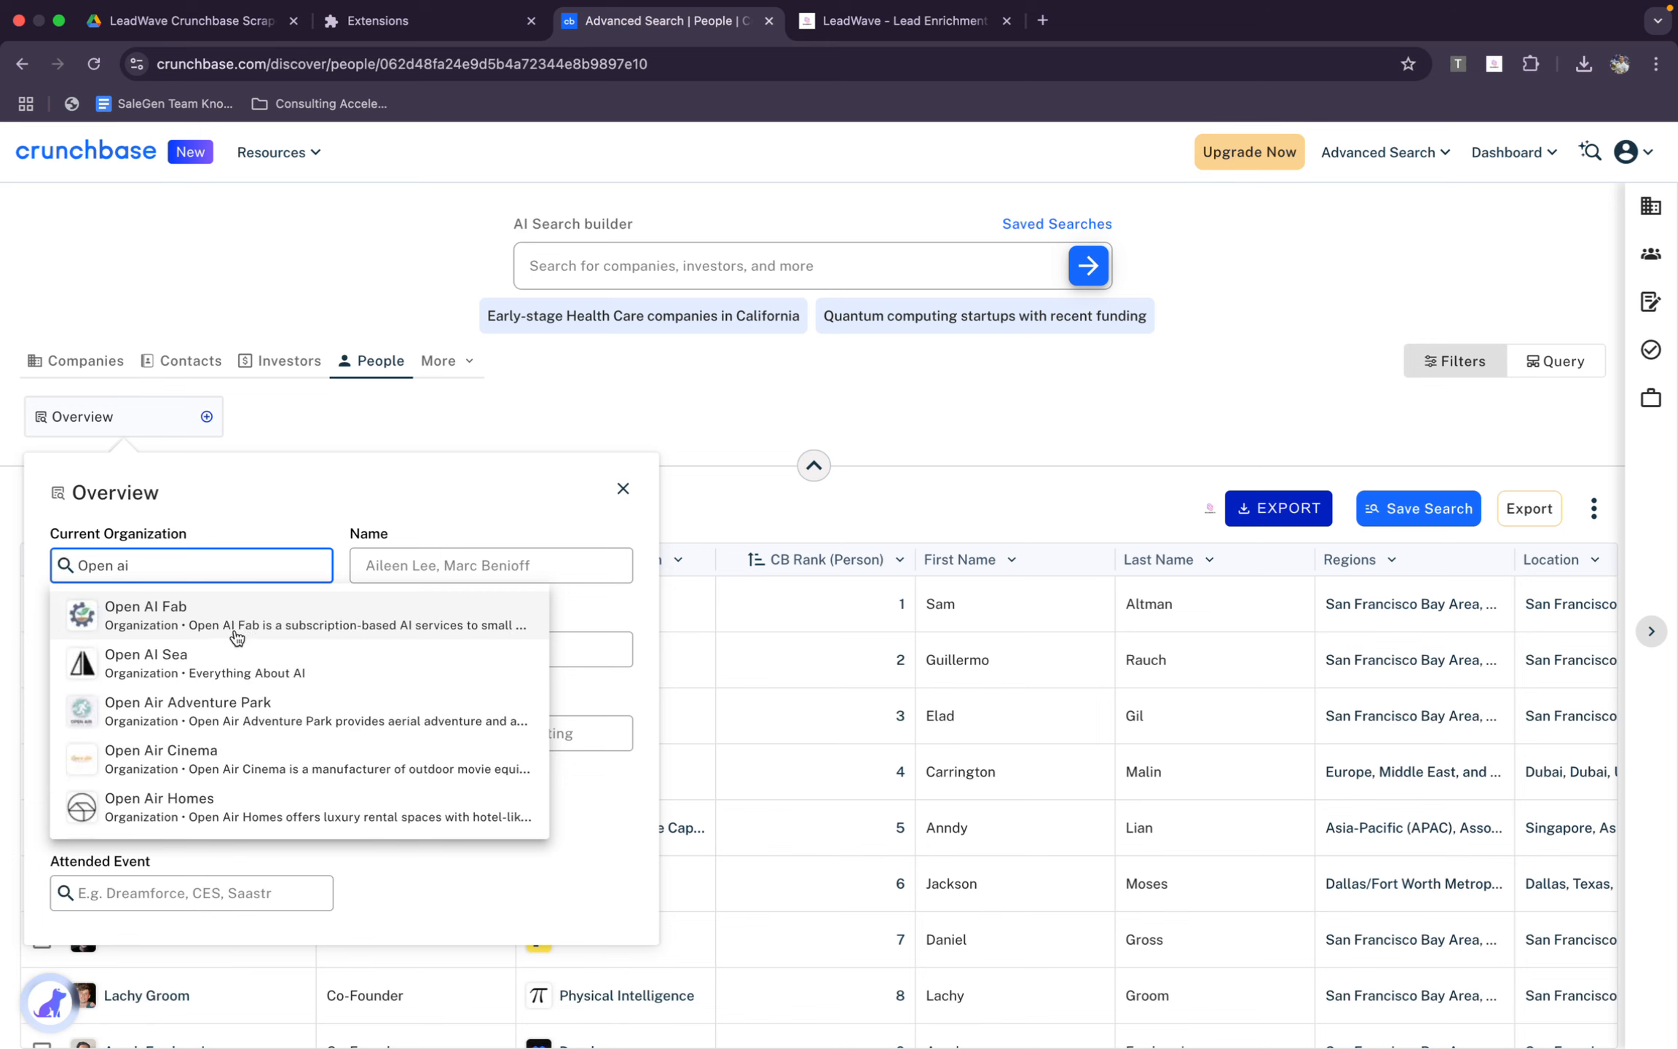
Try searching Current Organization for "chatgpt" instead, and dismiss the Overview filters without choosing a match
key(super+a)
text(chatvpt)
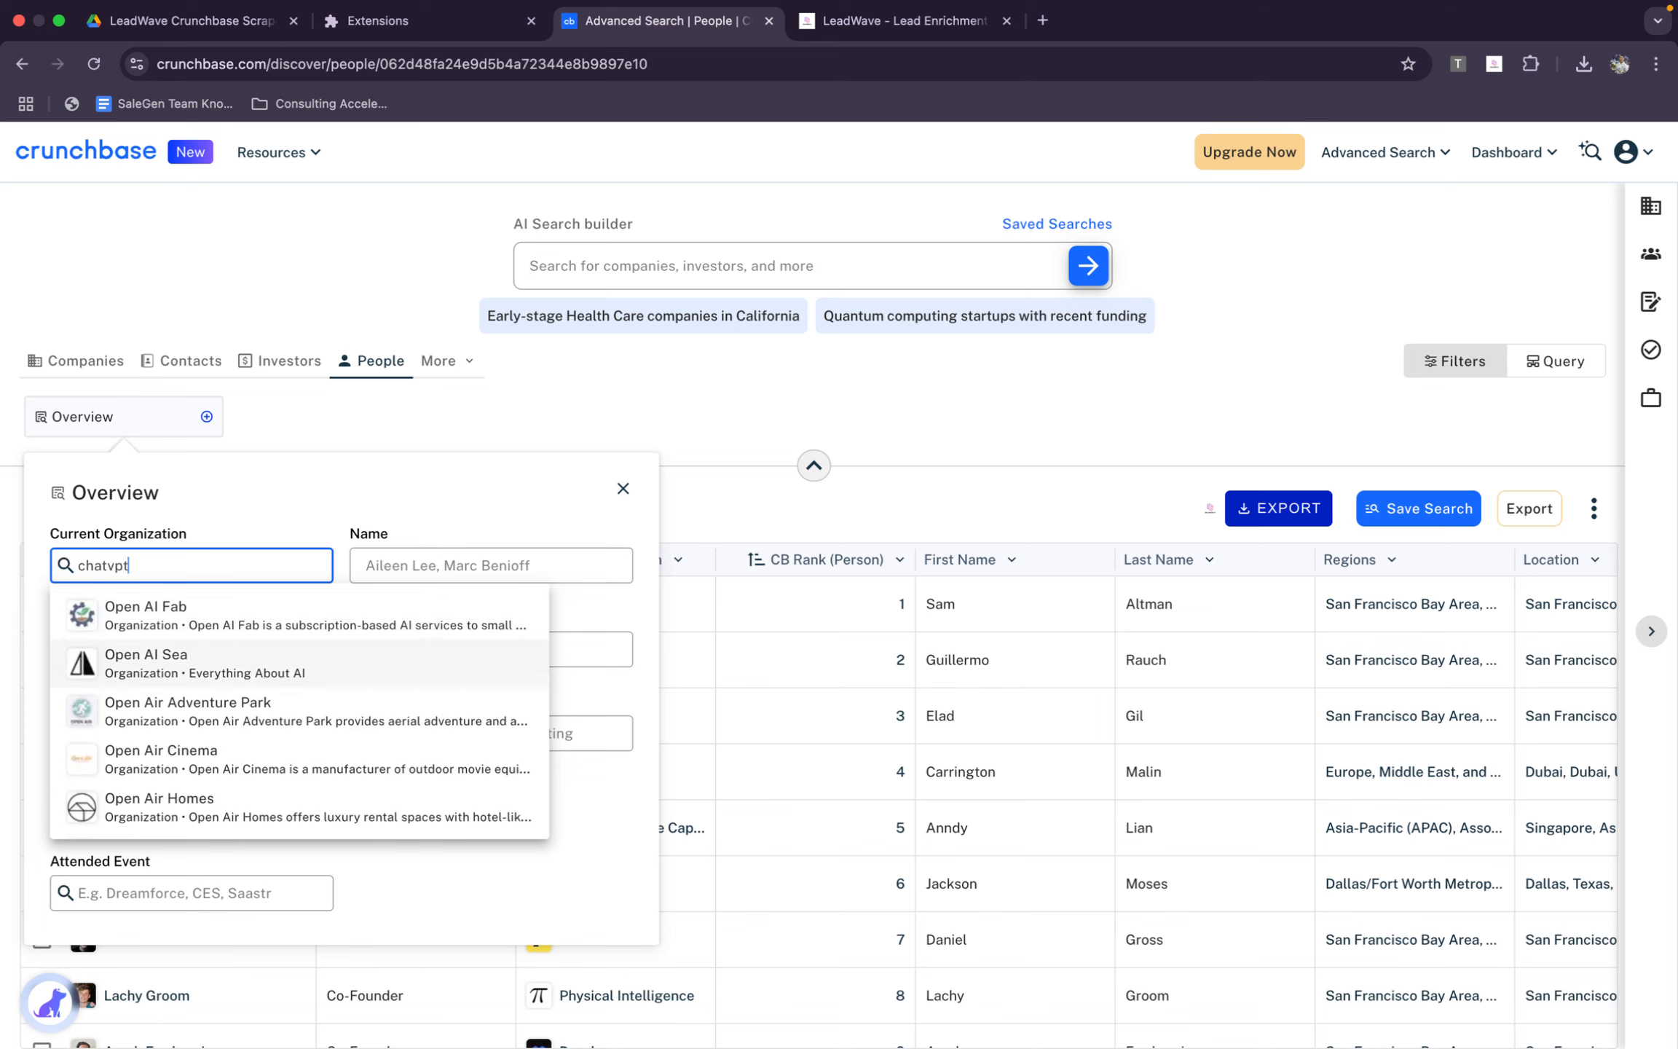
key(super+a)
text(ch)
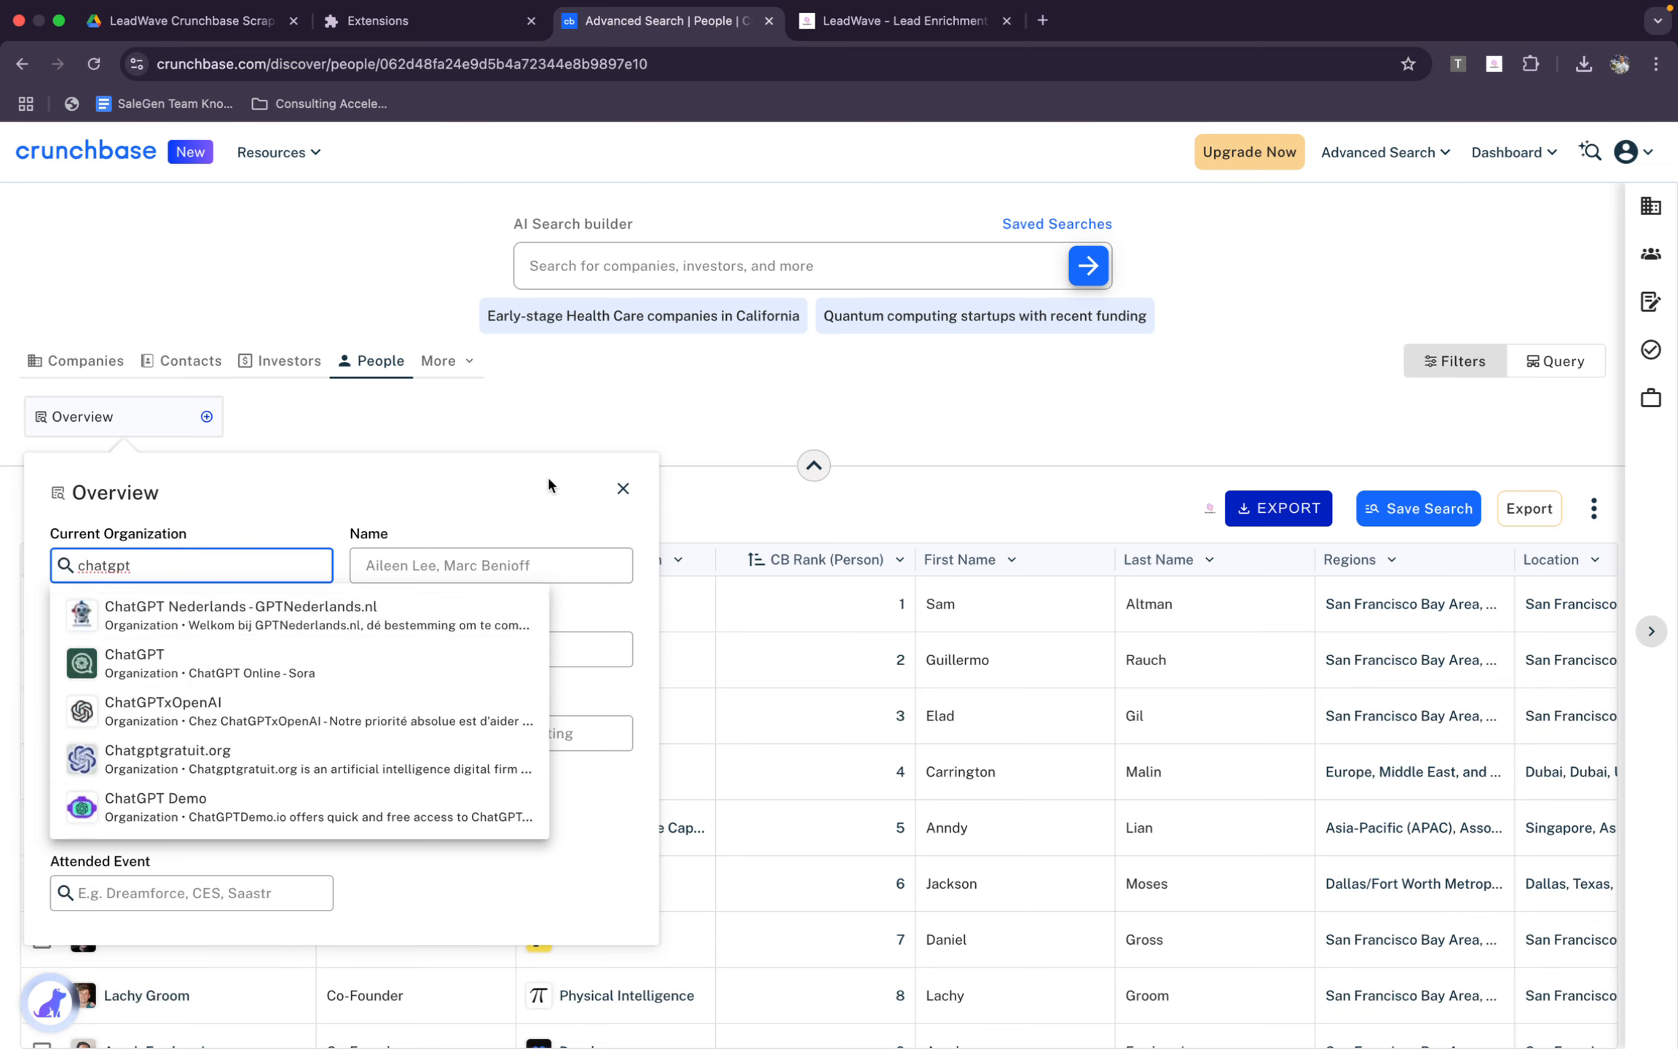
click(773, 463)
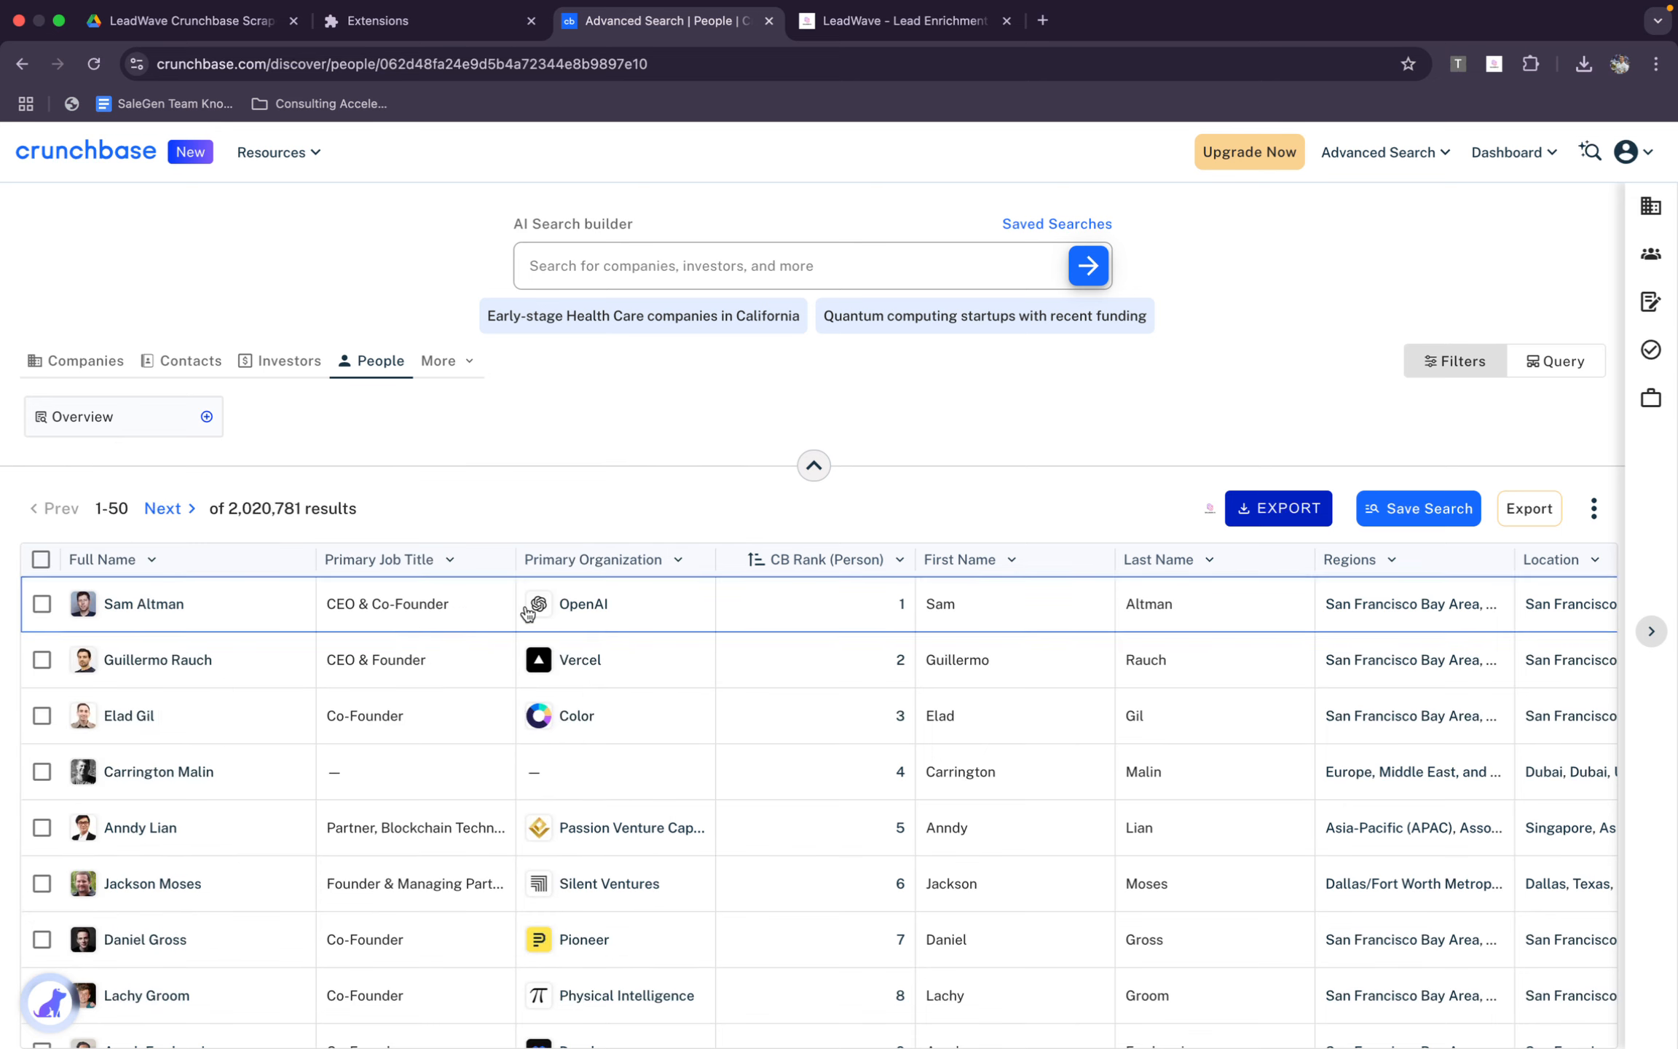
Copy the organization name from the first result and filter people by Current Organization OpenAI
double_click(621, 610)
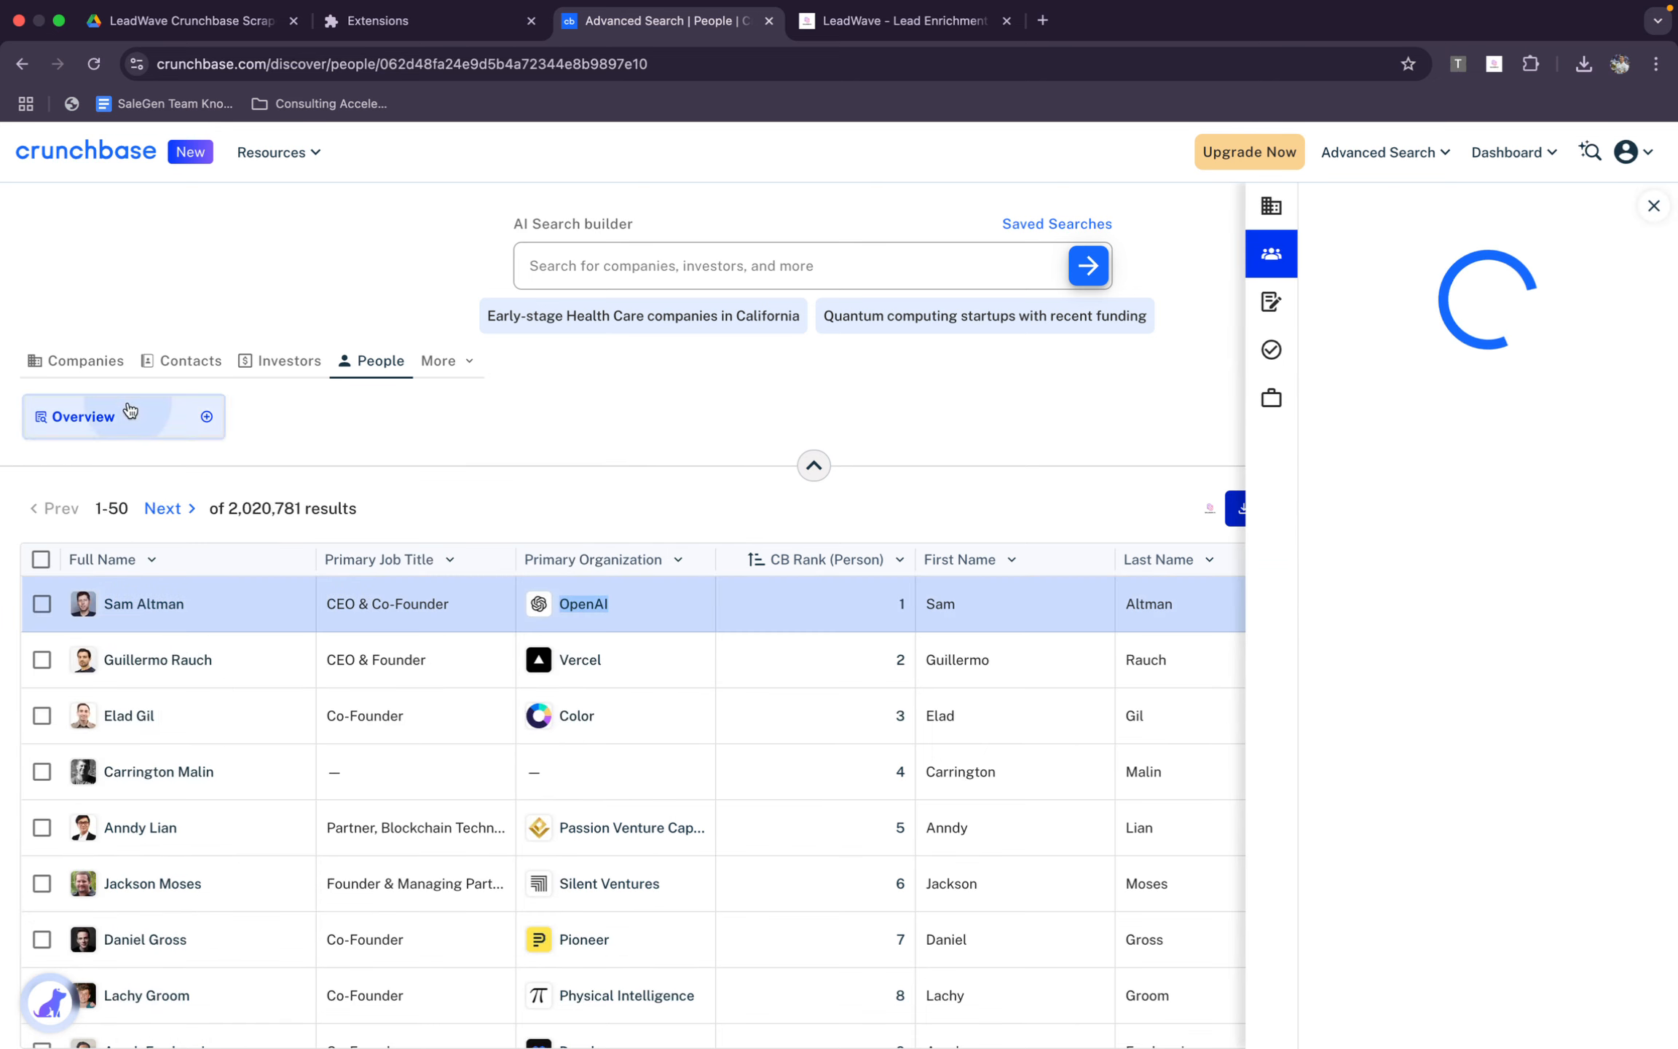
click(83, 416)
click(175, 565)
text(OpenAI)
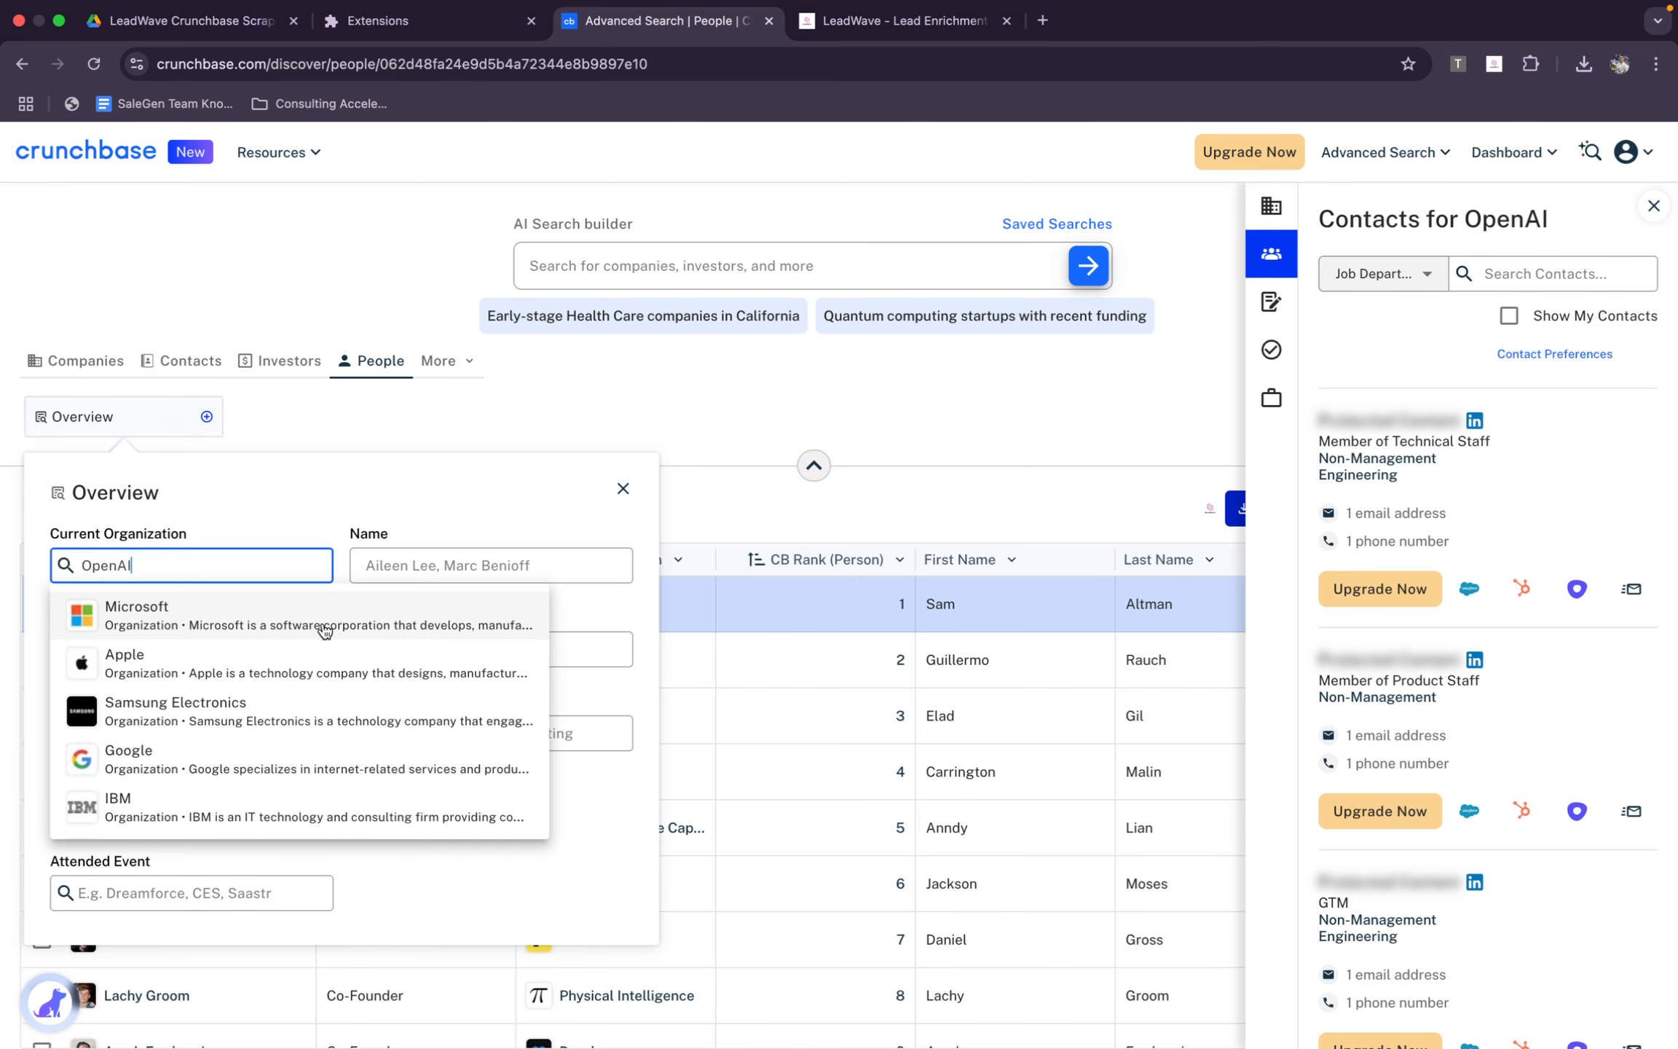
click(279, 619)
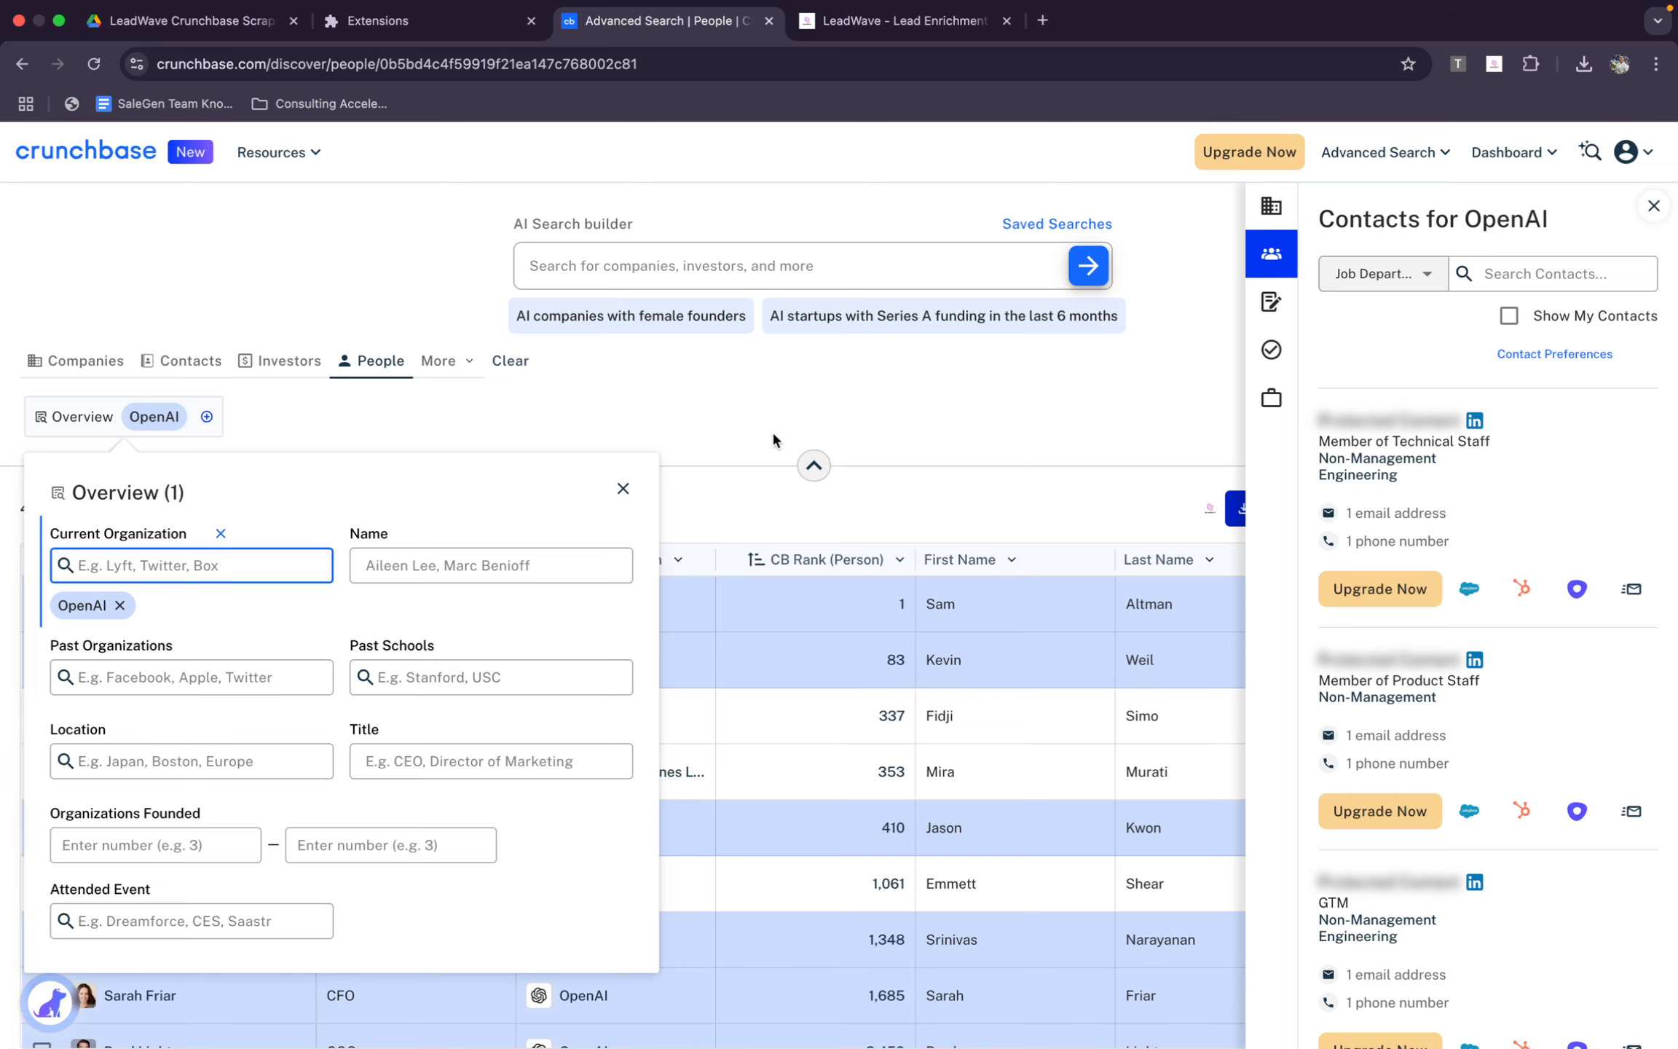
Remove the OpenAI organization filter and filter people by the title CTO
click(120, 605)
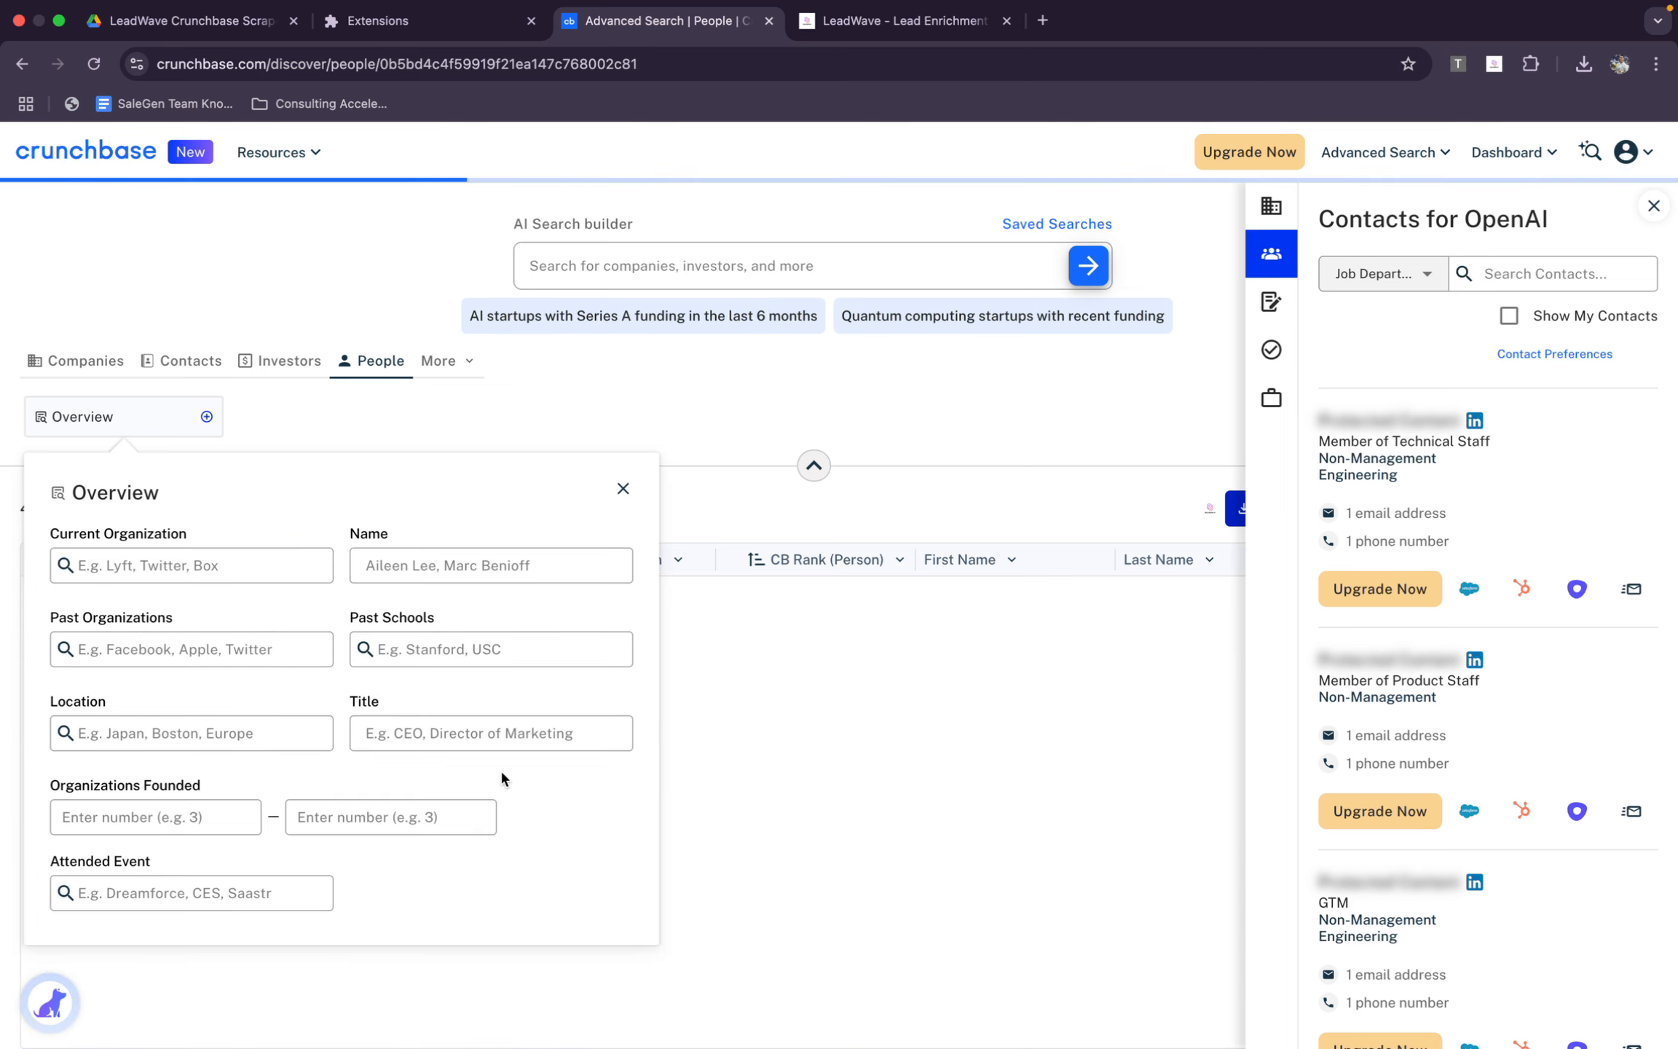
click(489, 736)
text(CTO)
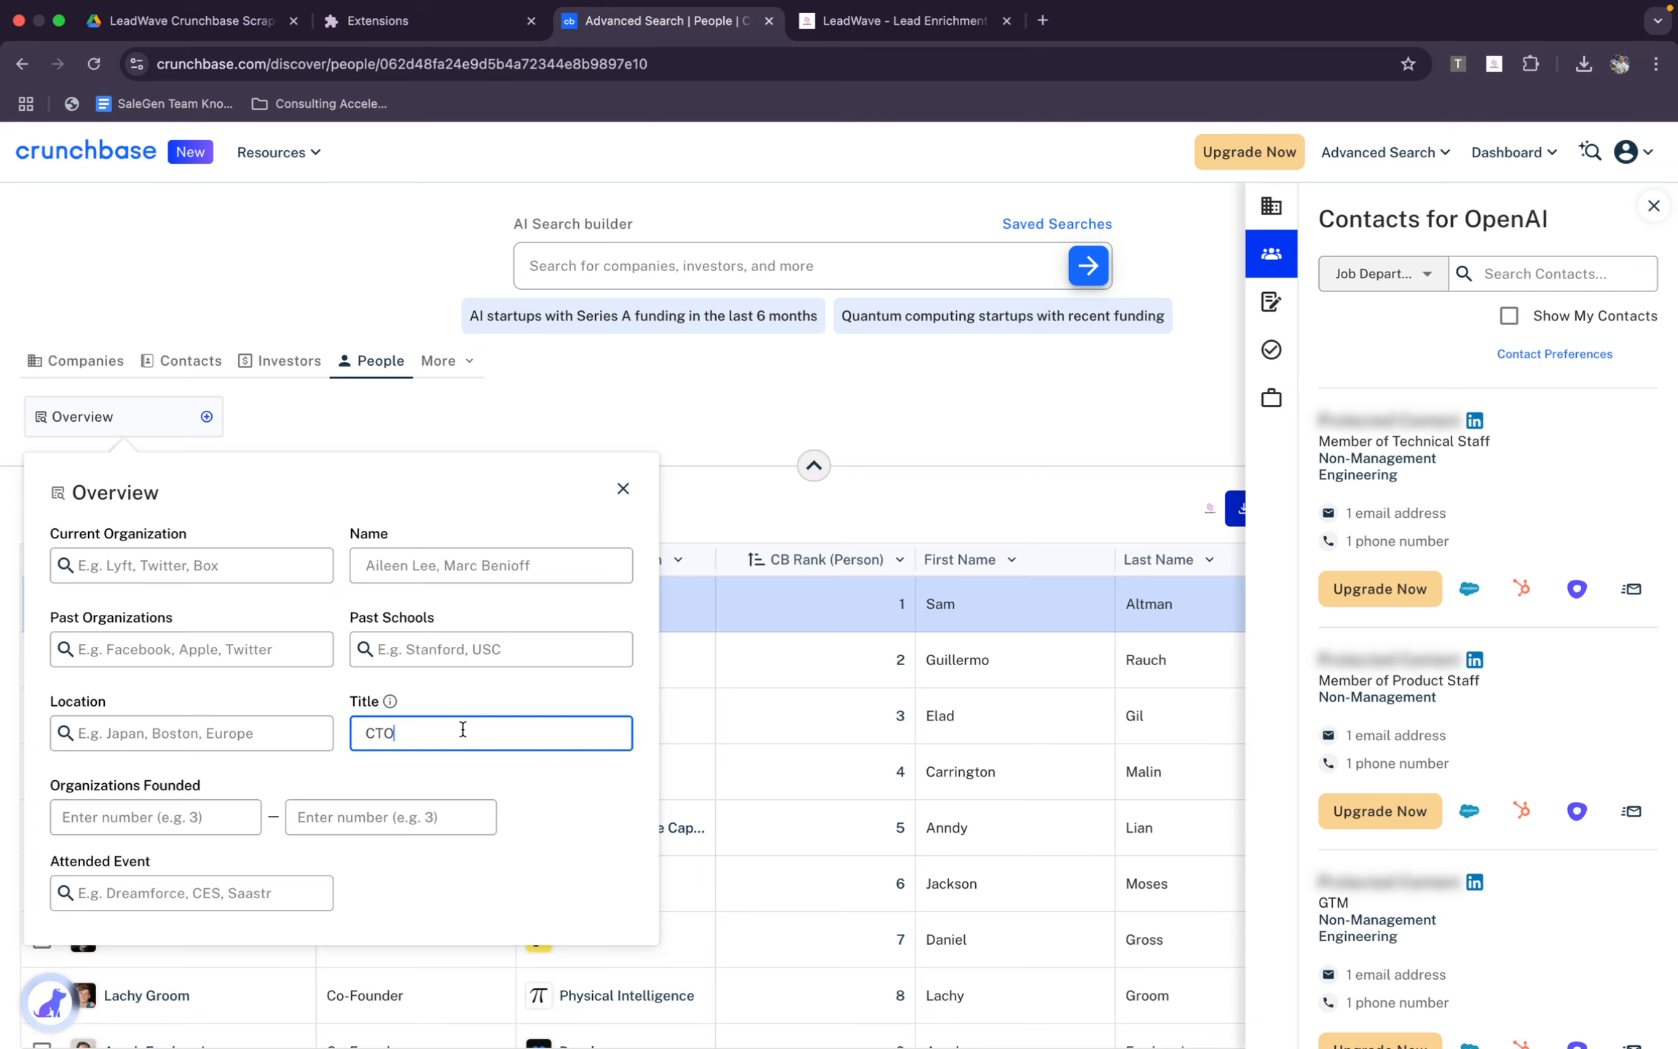
key(Return)
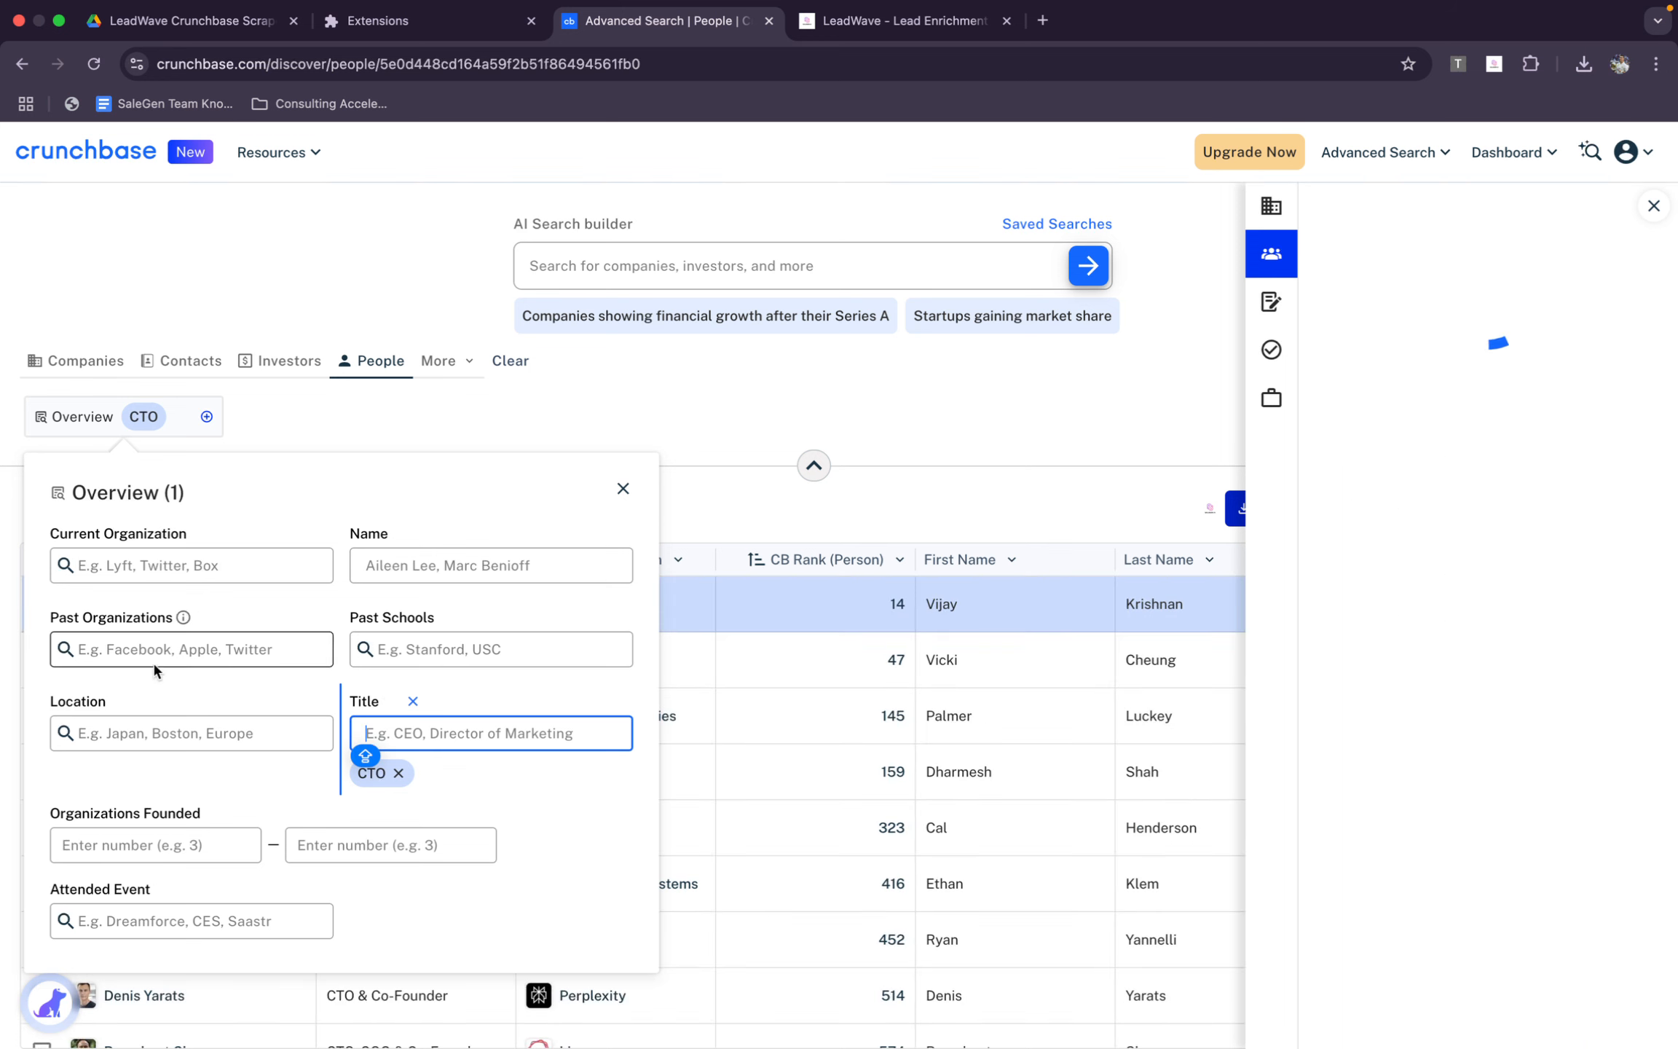
Add United States as the location filter, and close the Overview filters and the contacts pane
click(157, 736)
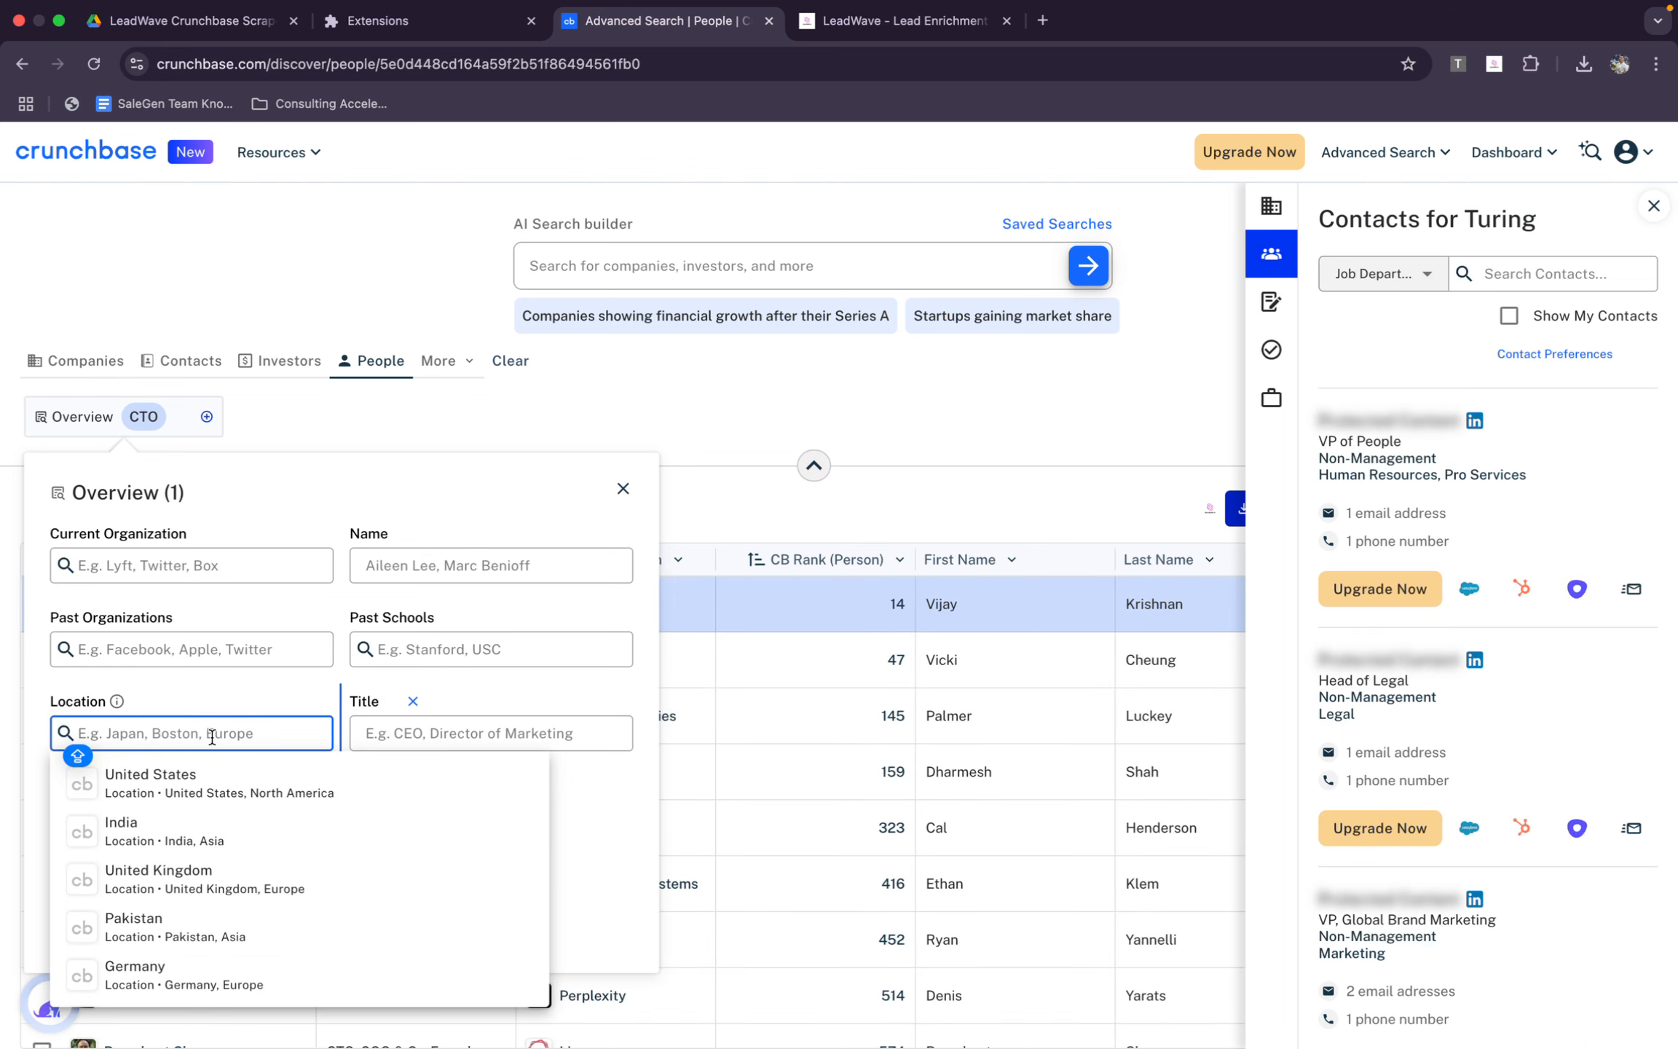
click(219, 783)
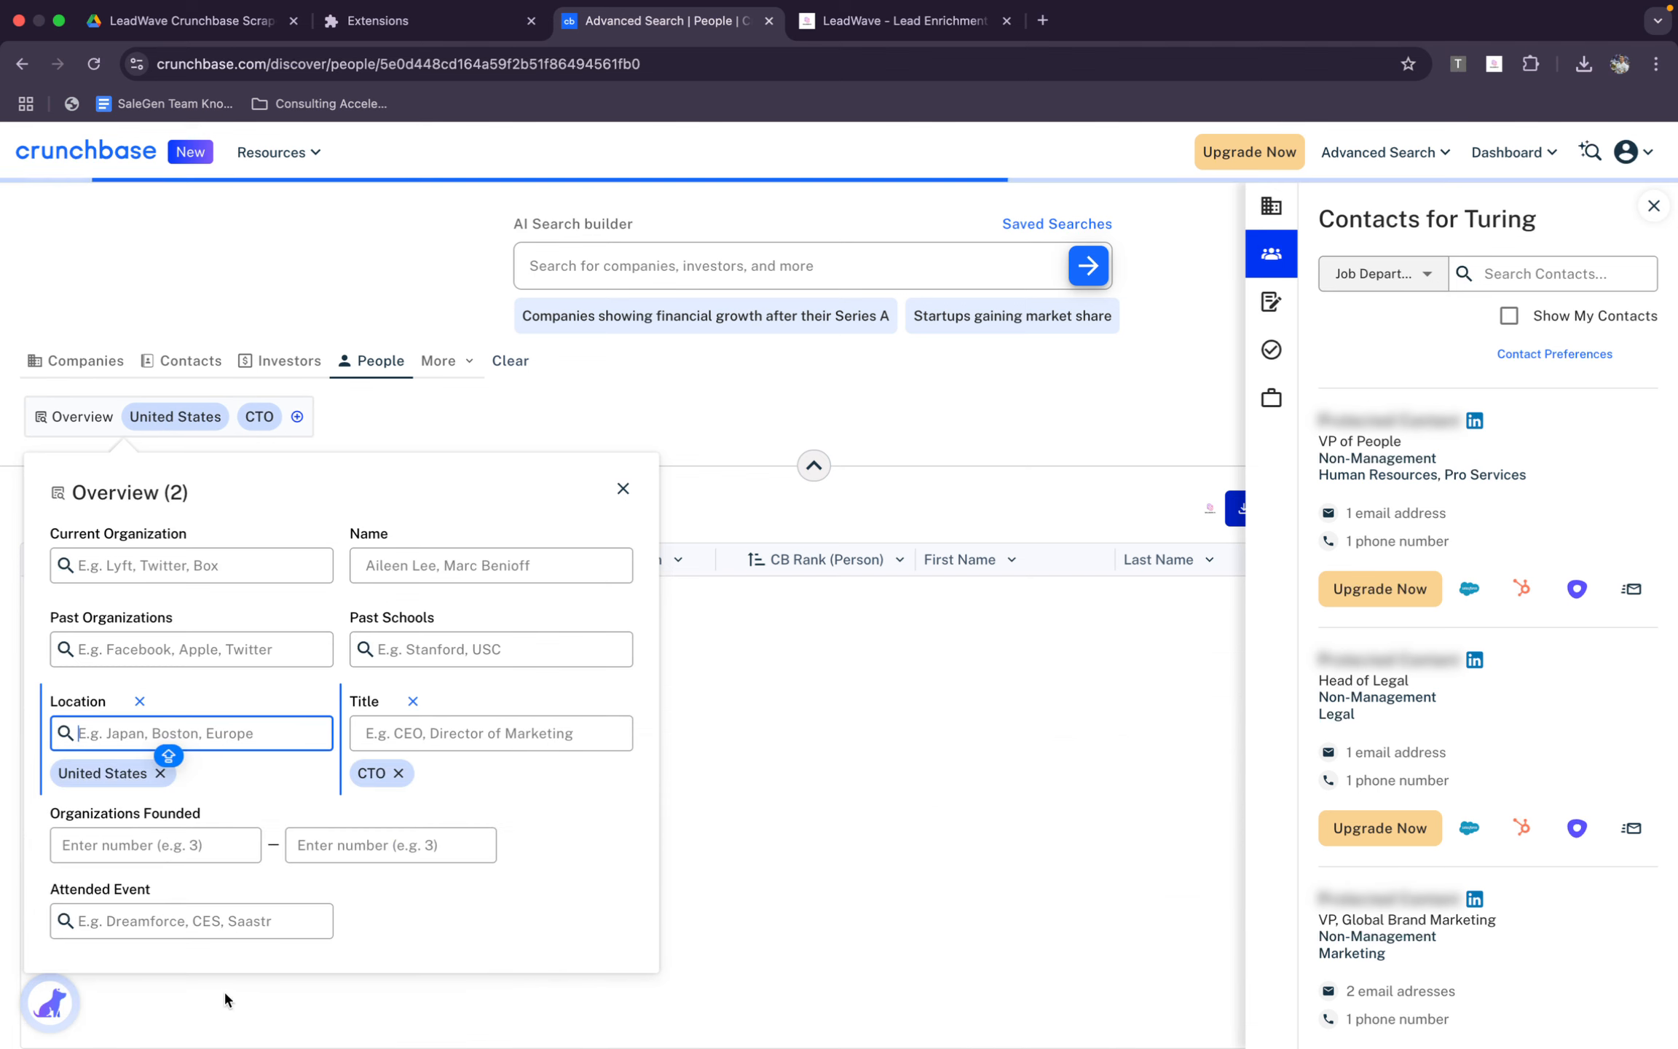
click(881, 466)
click(1653, 206)
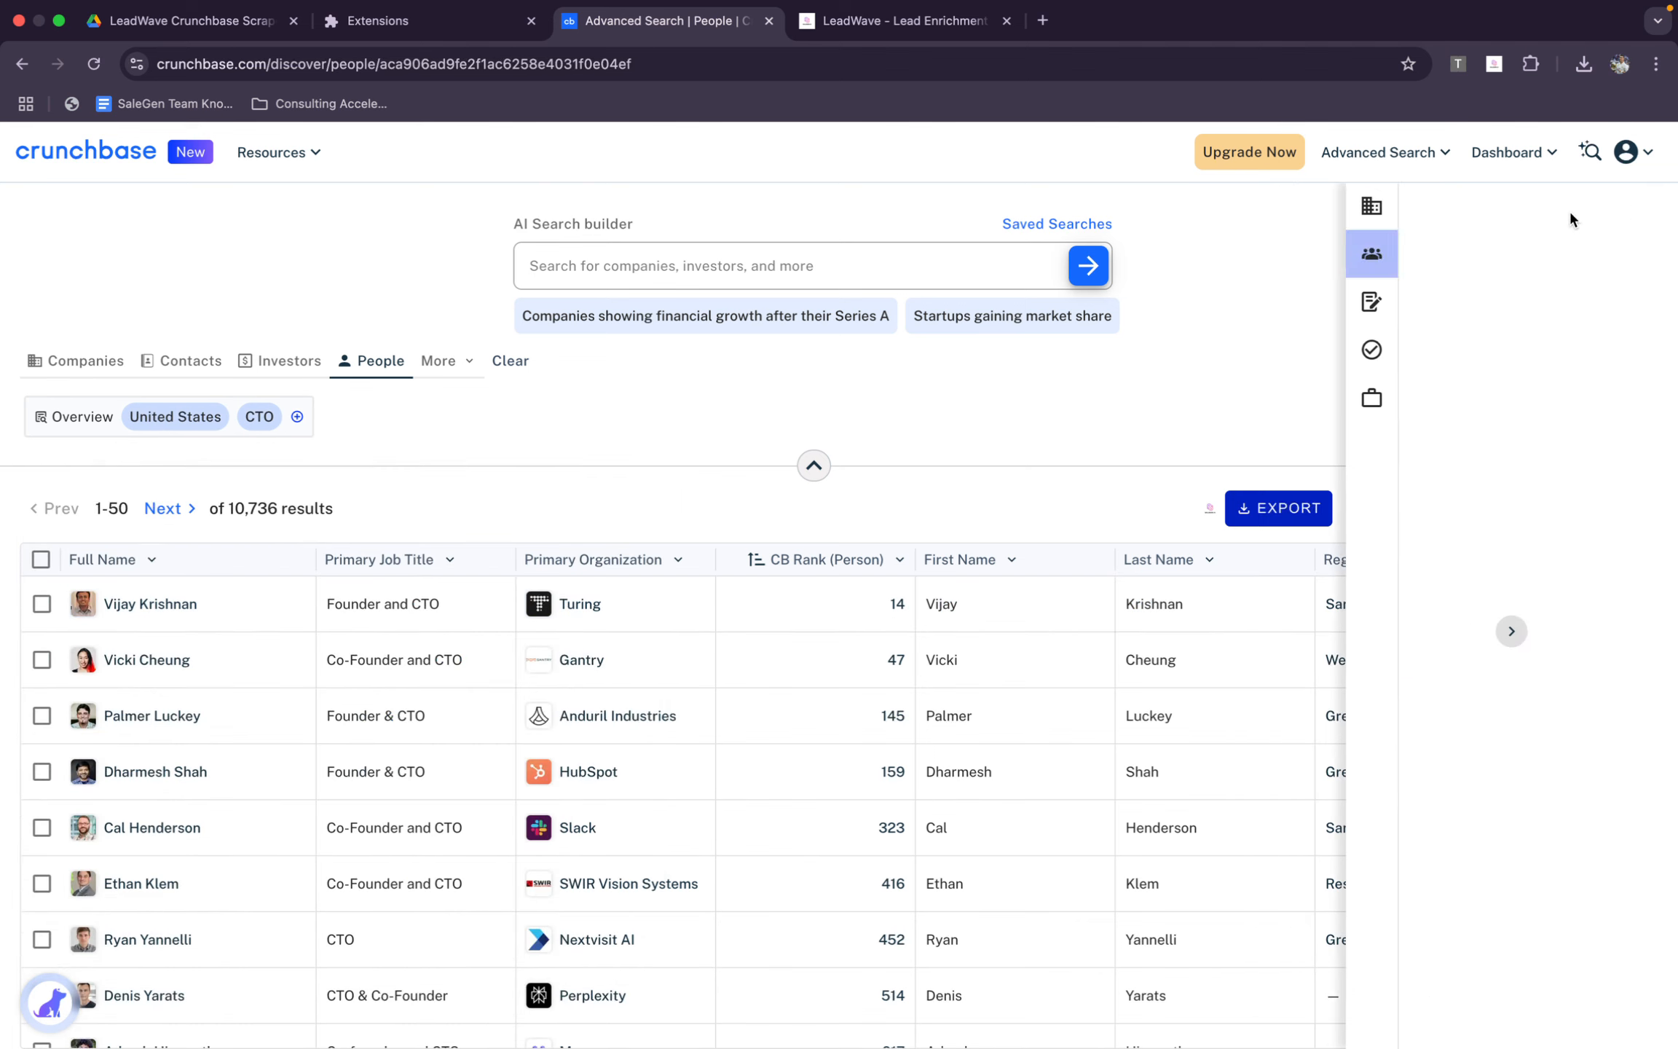
Look through the filtered CTO results and examine the table view's available columns across the Person Info, Career, Events and Rank & Scores groups
scroll(385, 801, down, 15)
scroll(385, 801, up, 10)
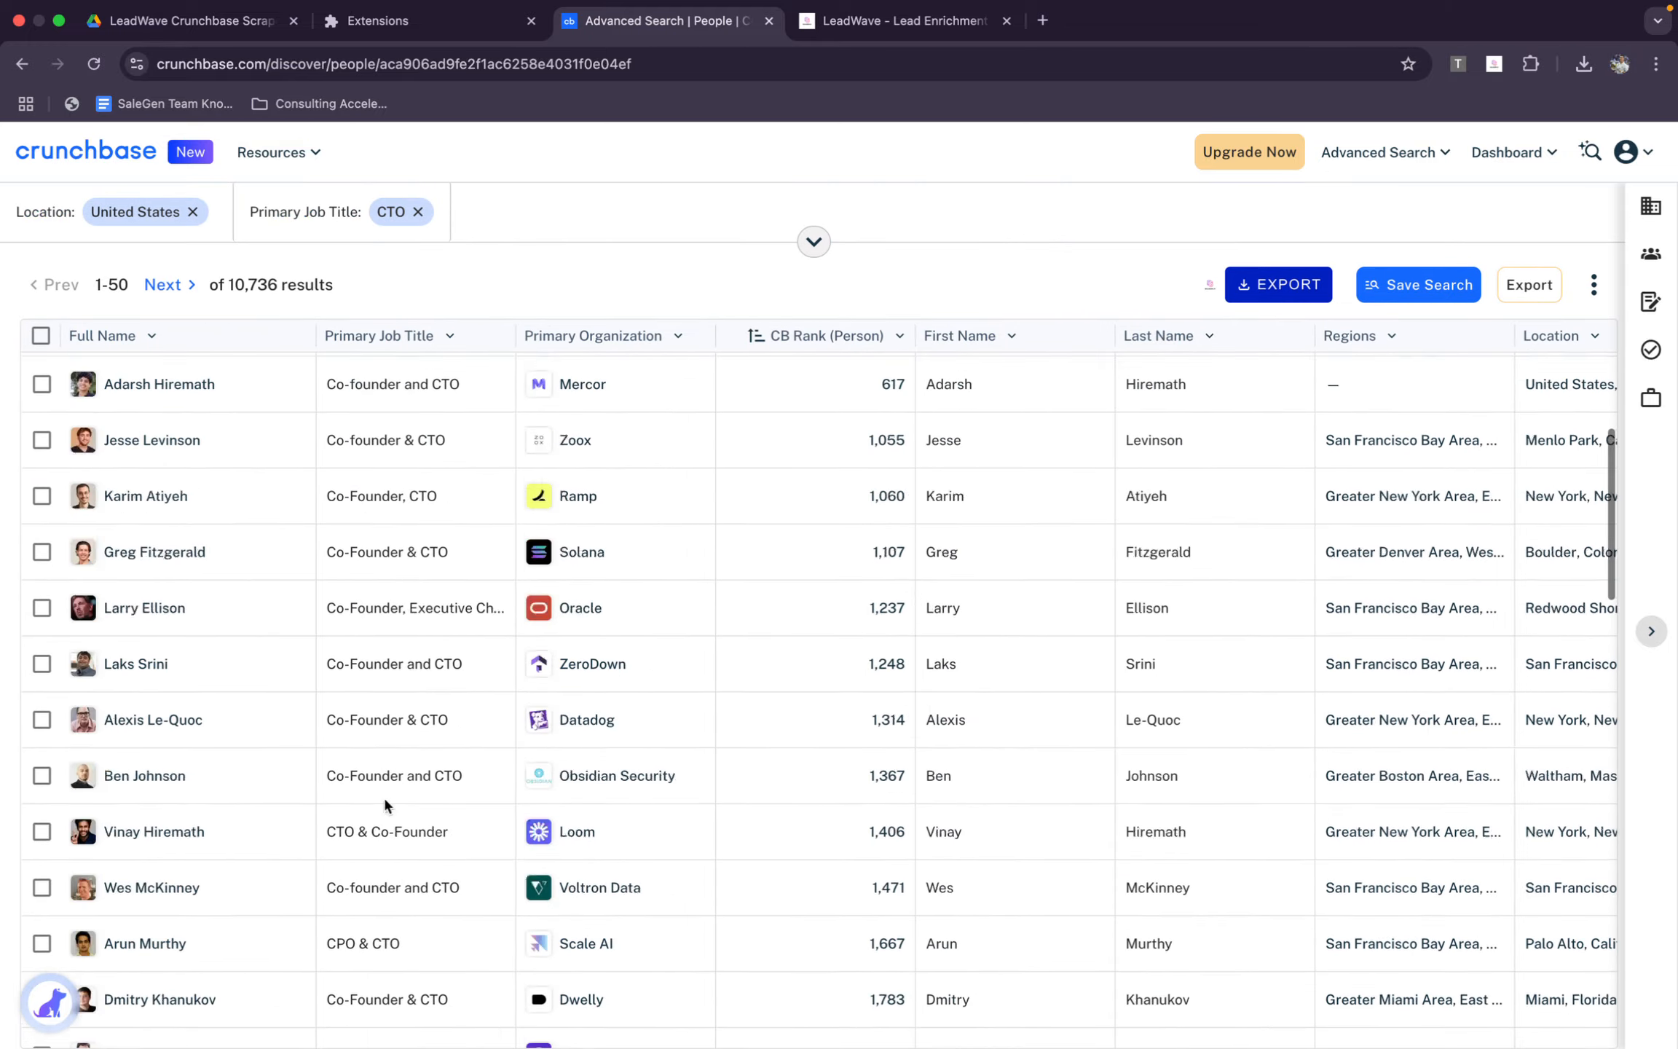
scroll(385, 801, up, 5)
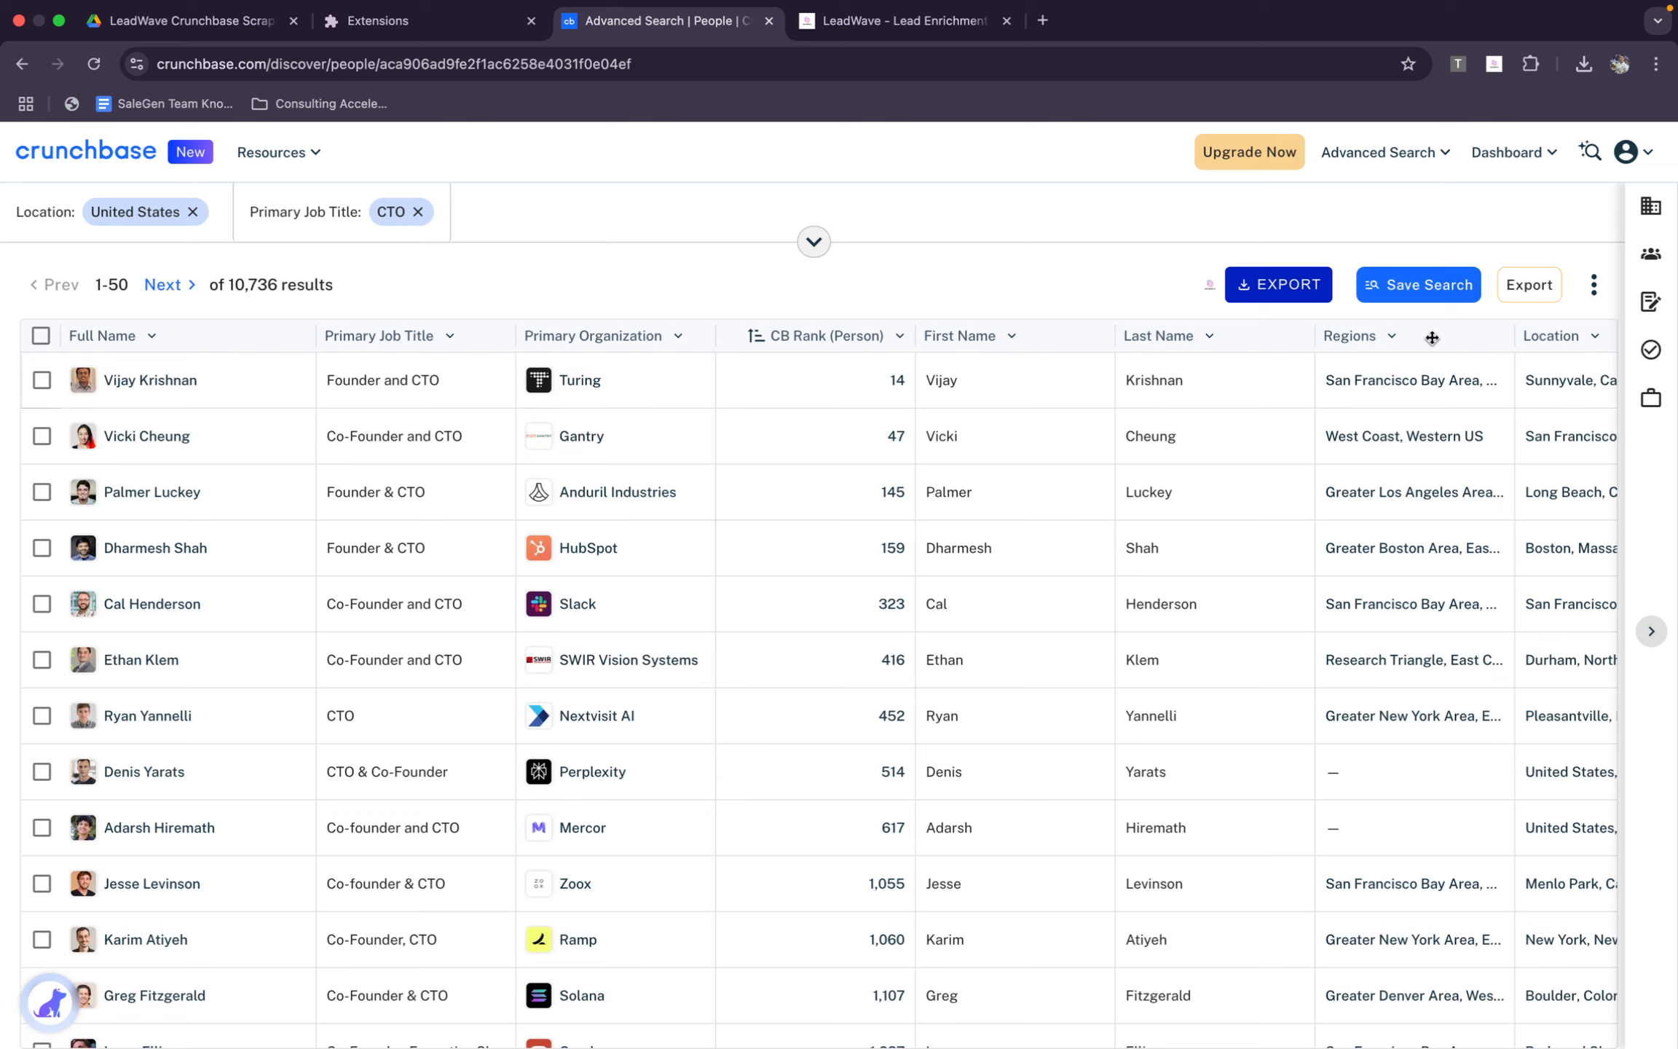
click(1589, 290)
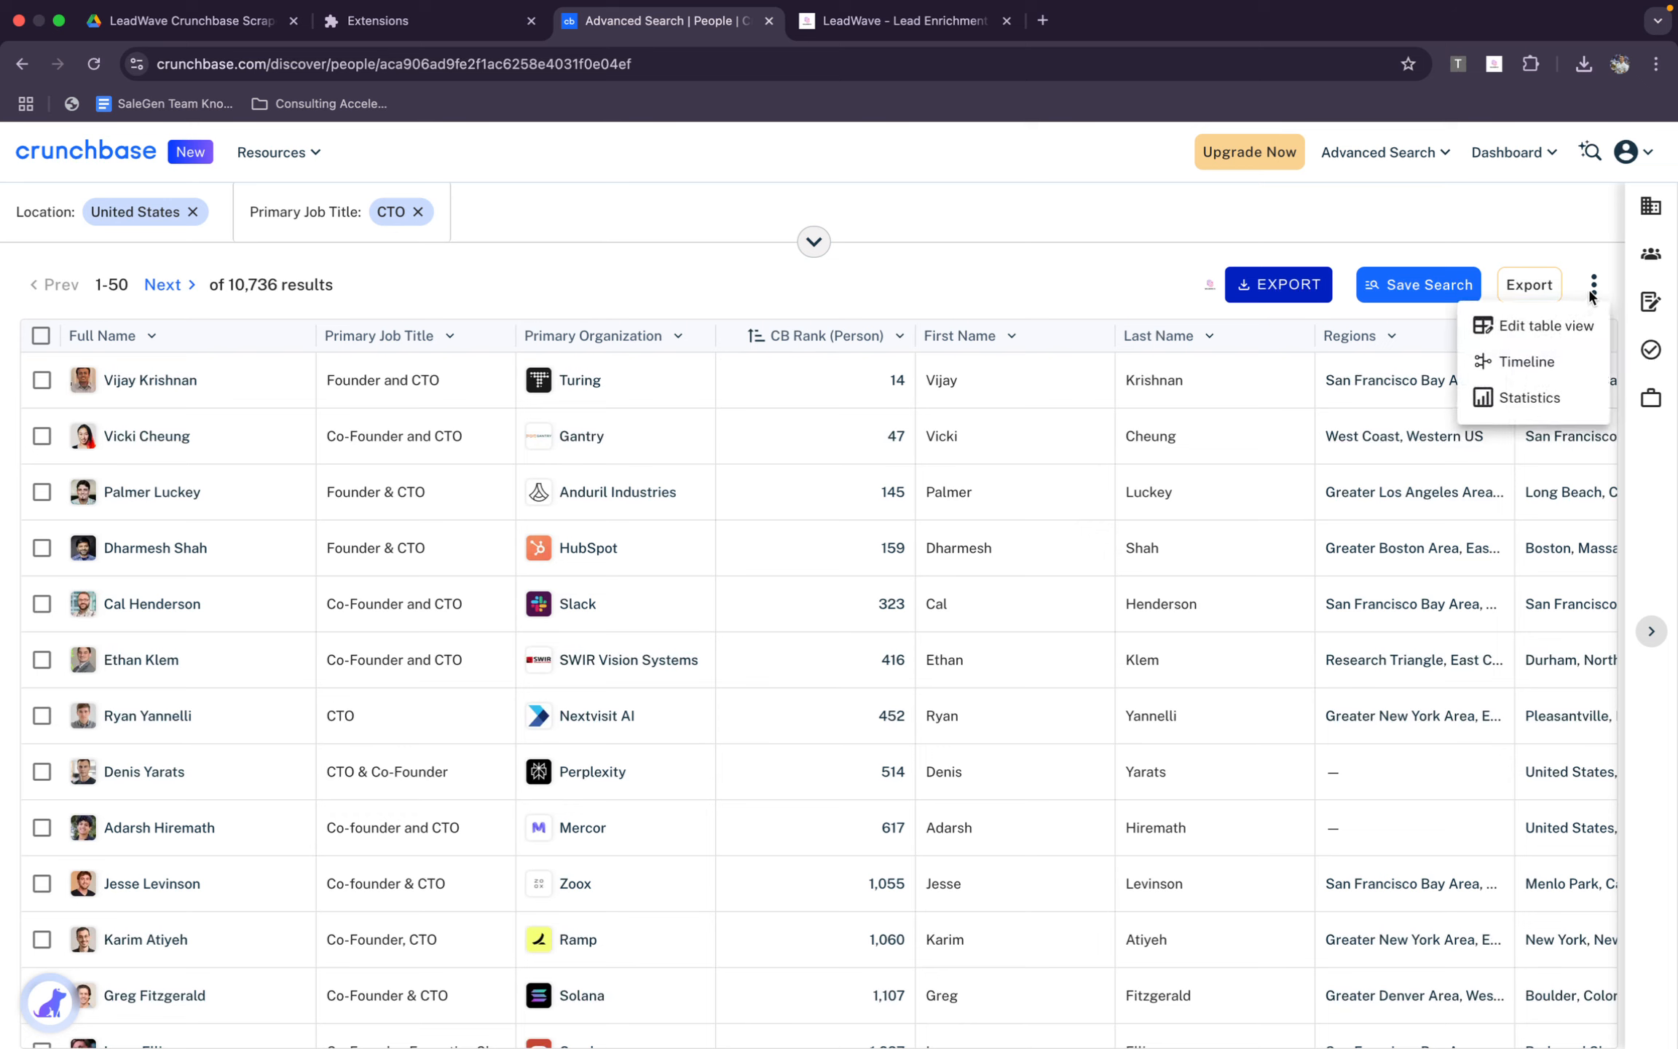
click(1560, 331)
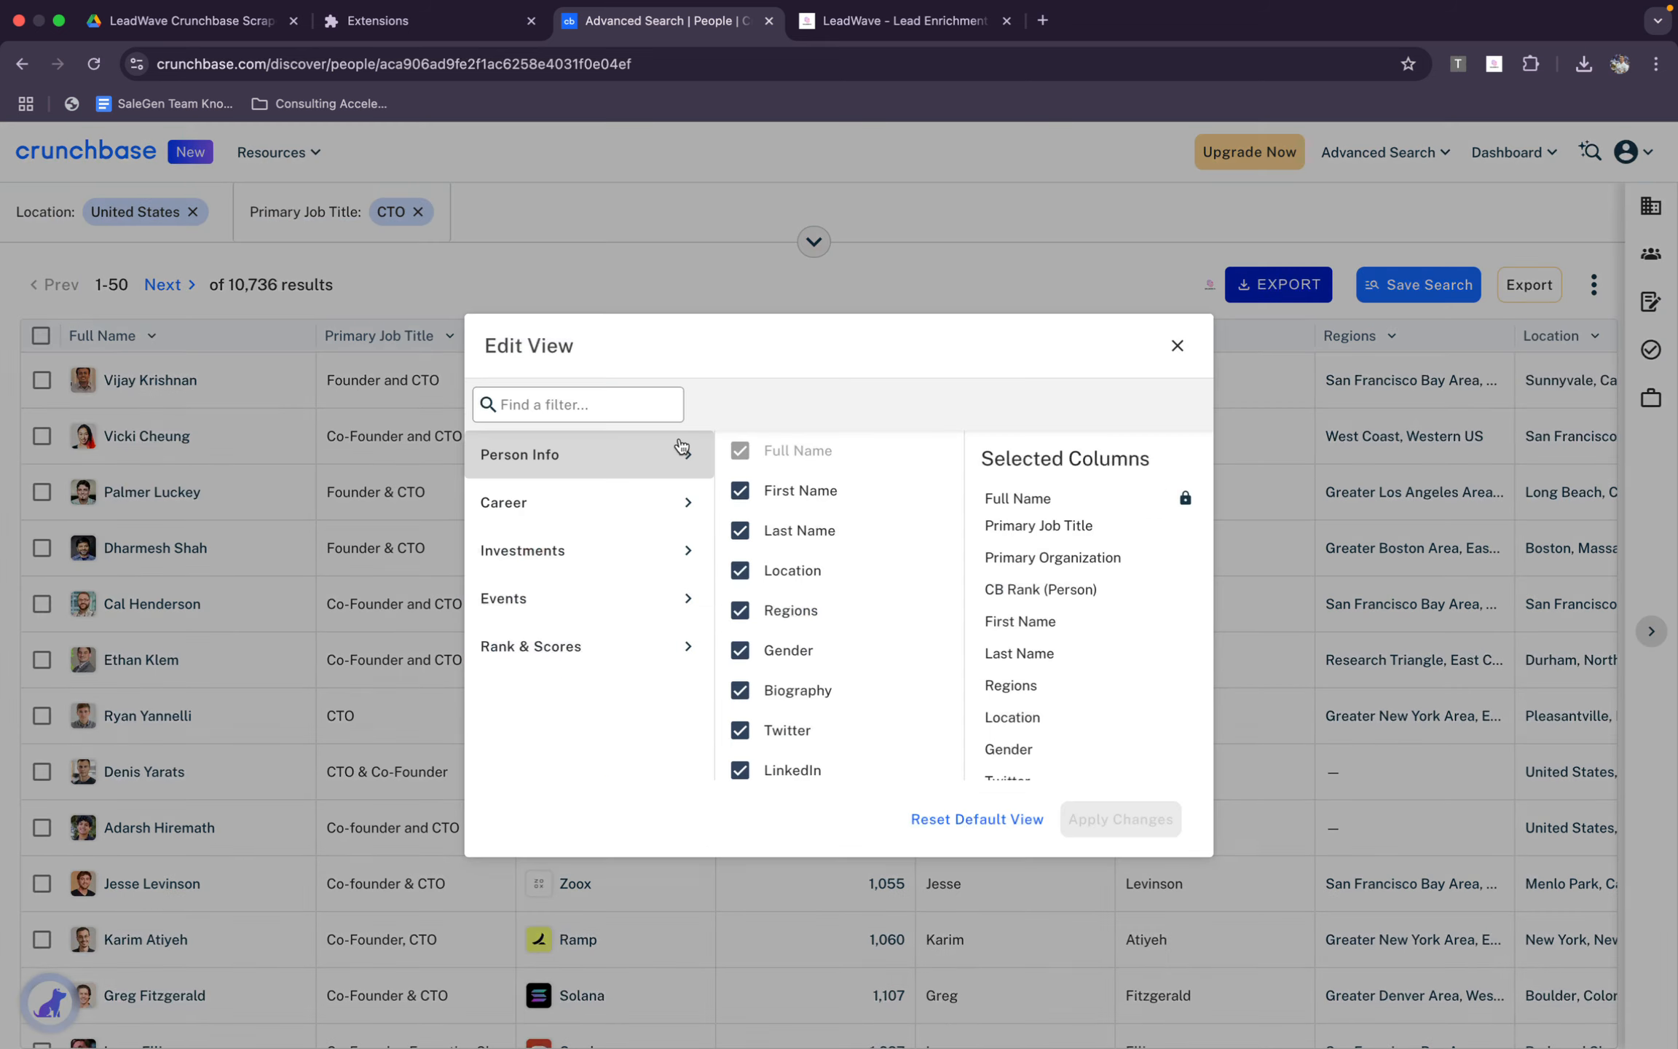
scroll(810, 659, down, 2)
click(599, 502)
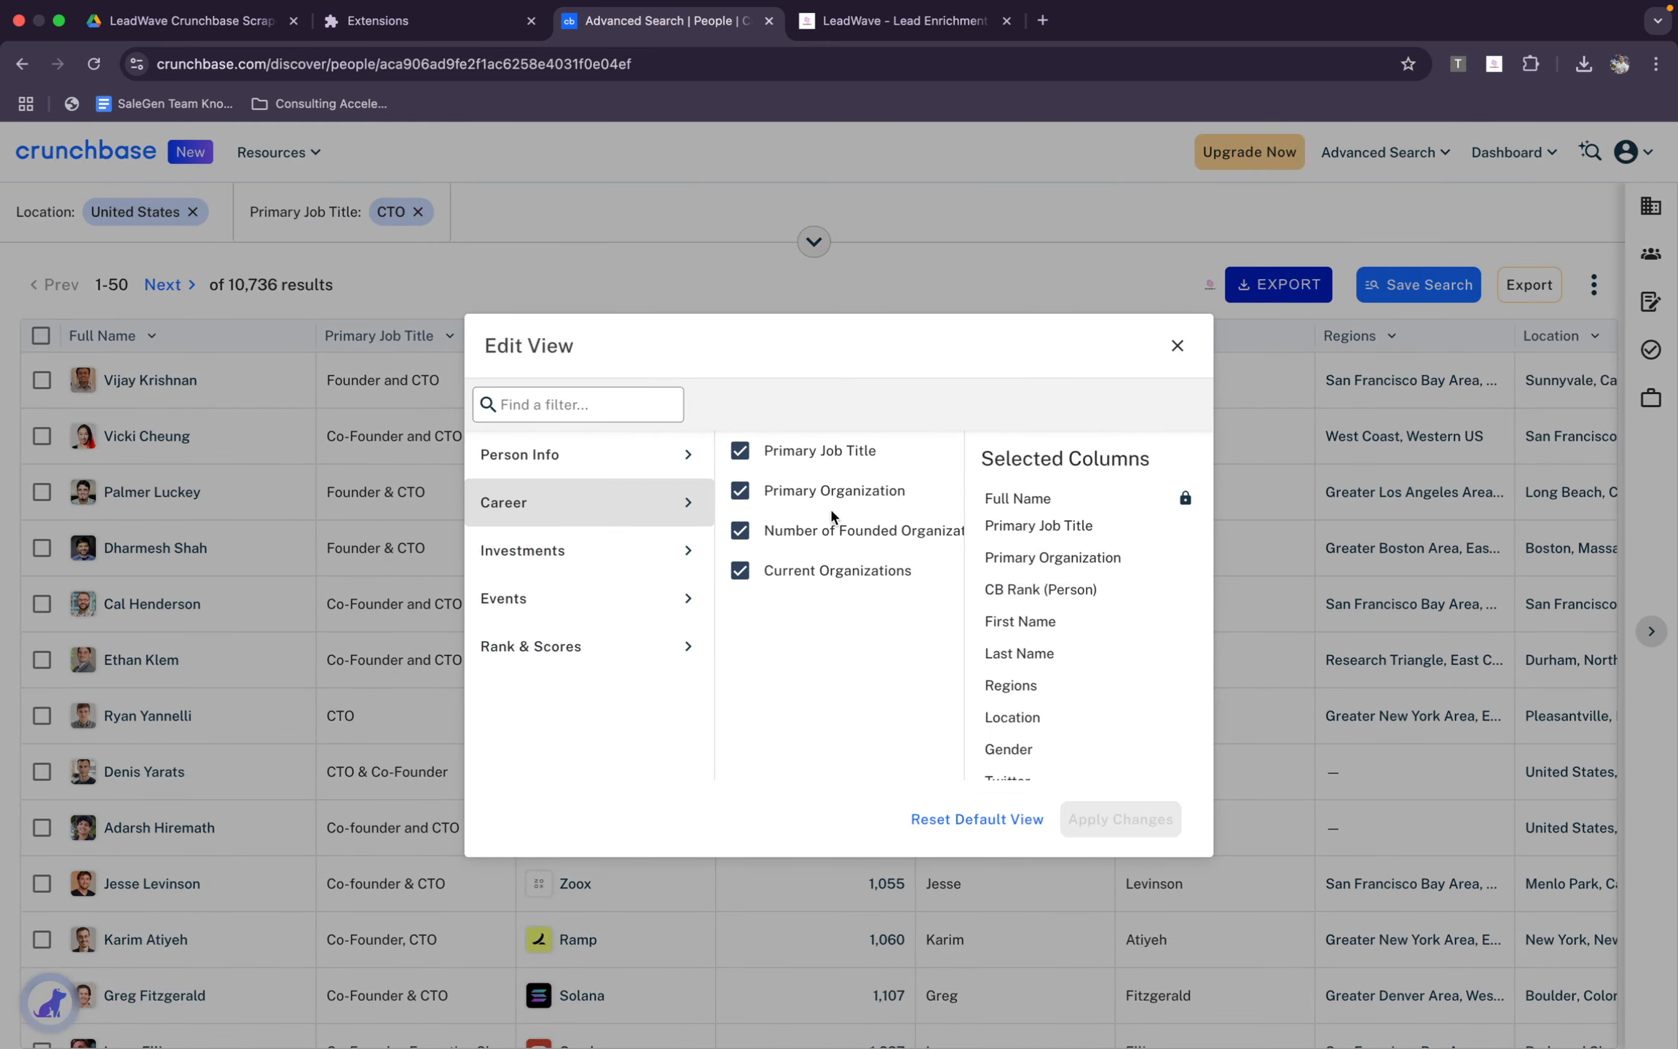
click(612, 567)
click(670, 645)
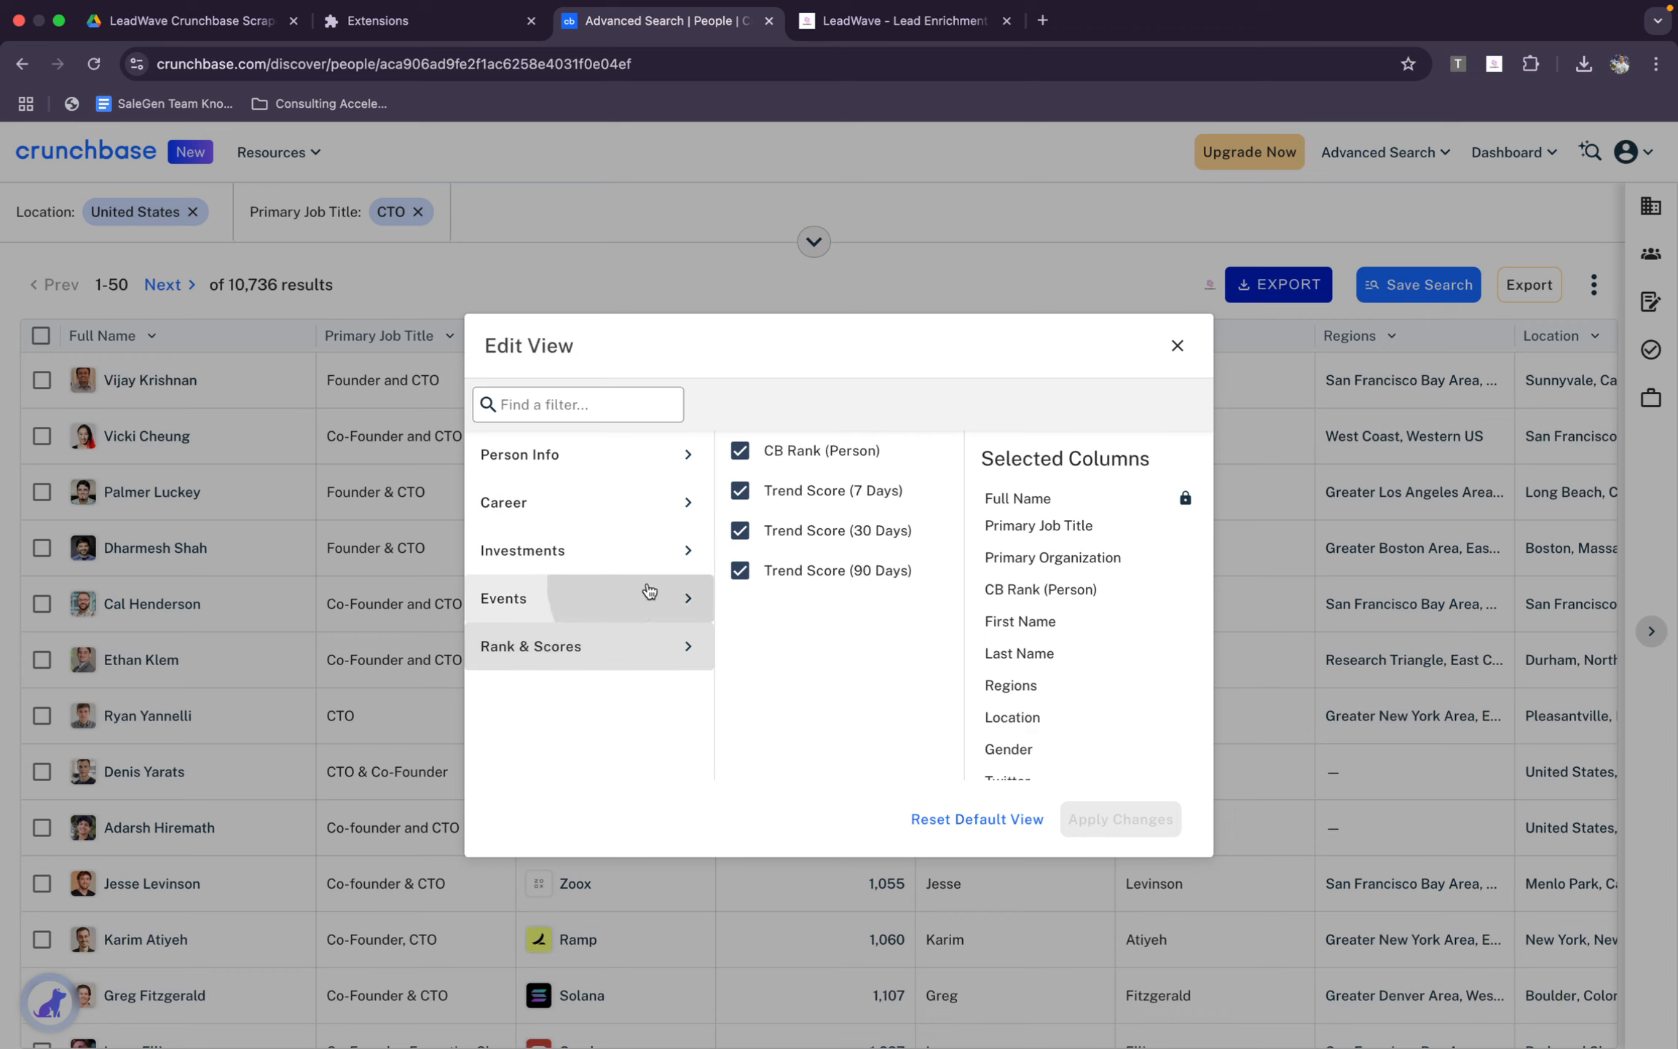
click(644, 595)
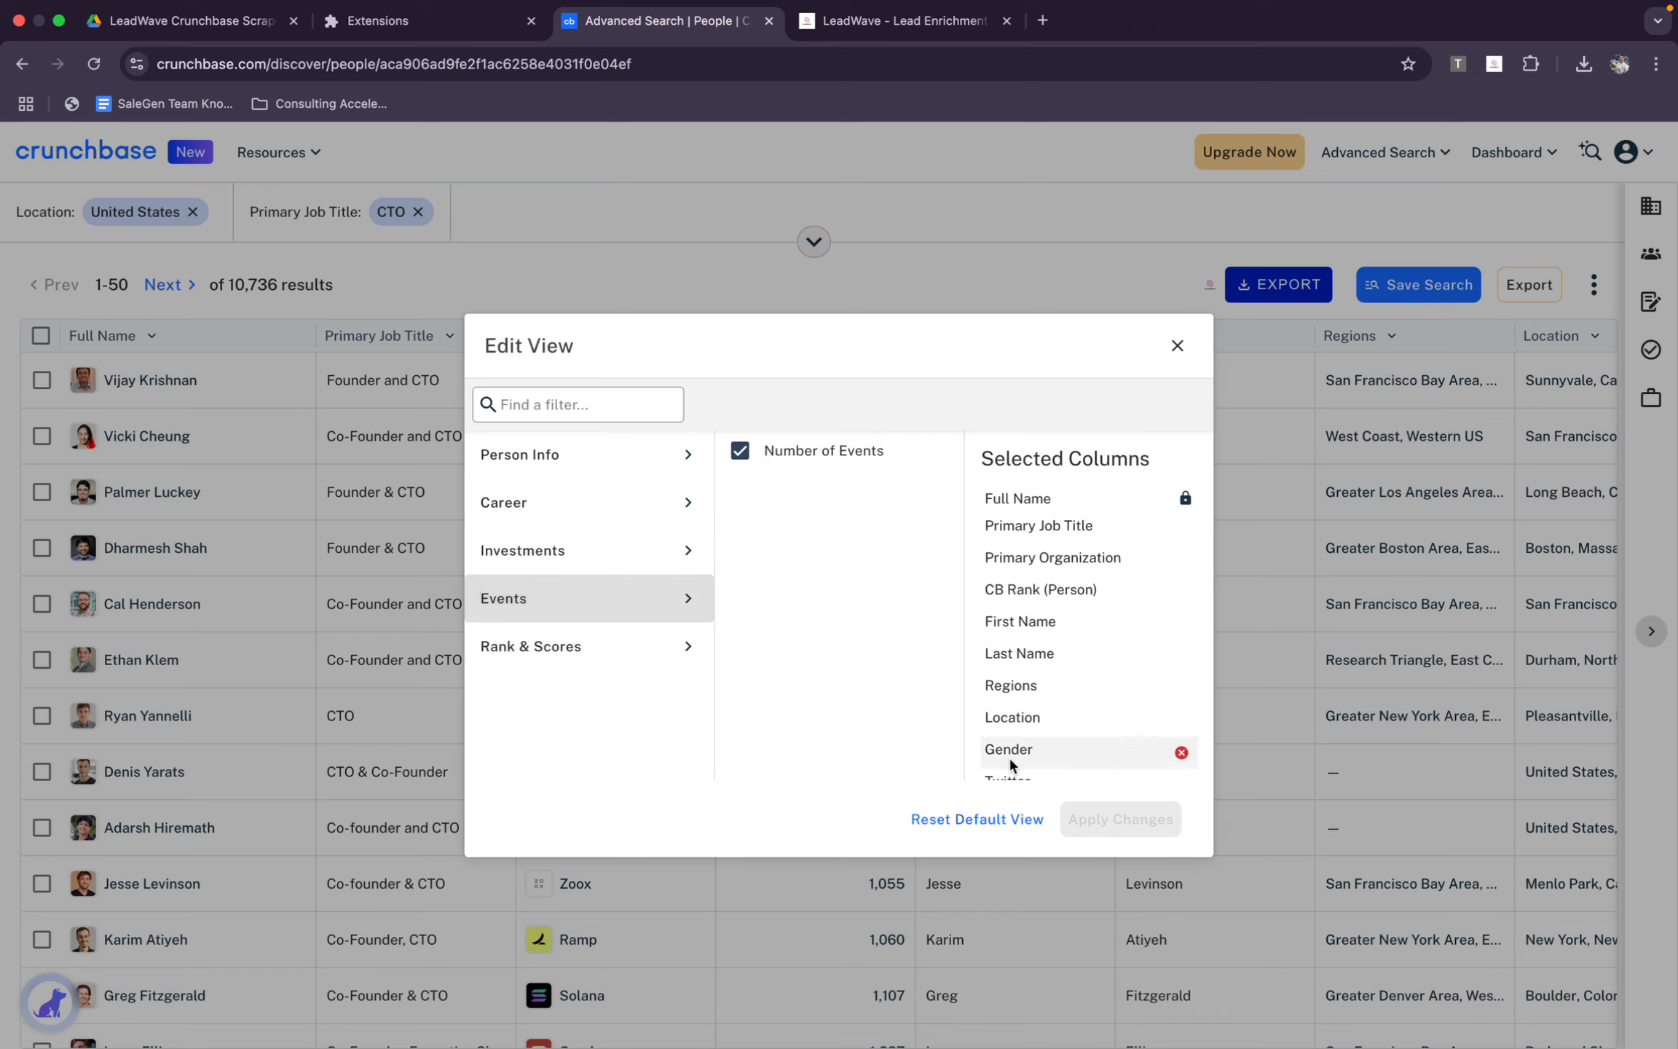
click(1176, 346)
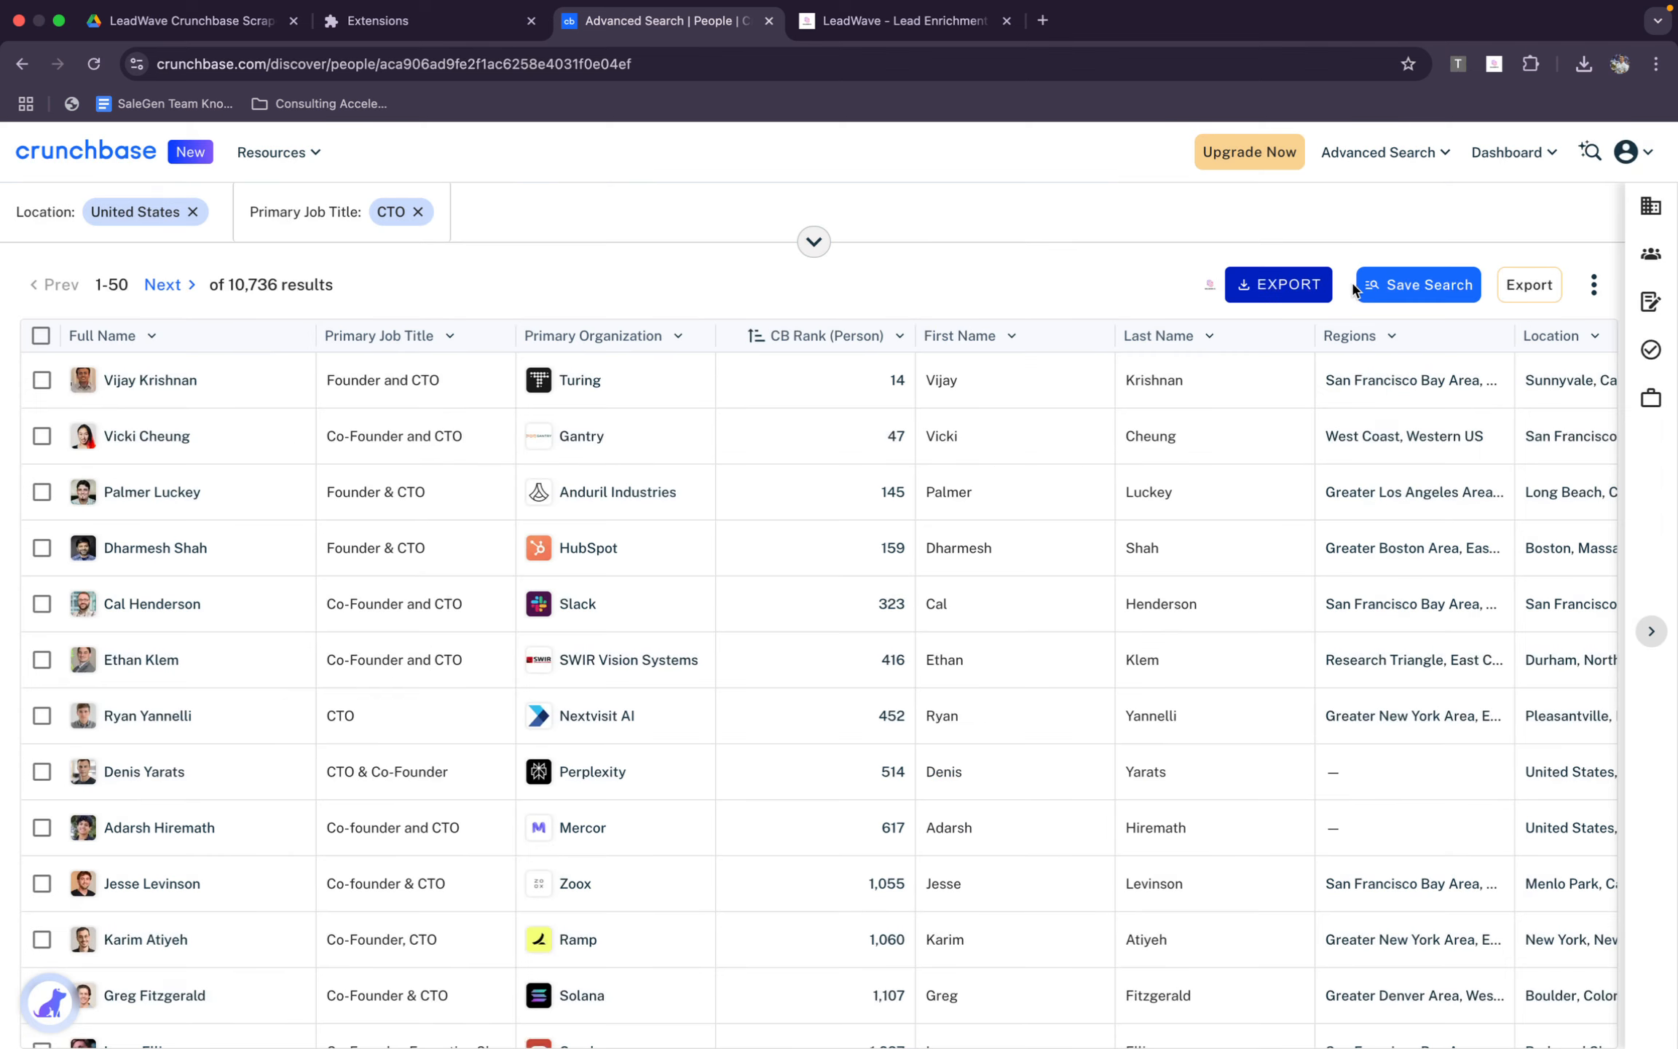
click(1282, 285)
click(739, 603)
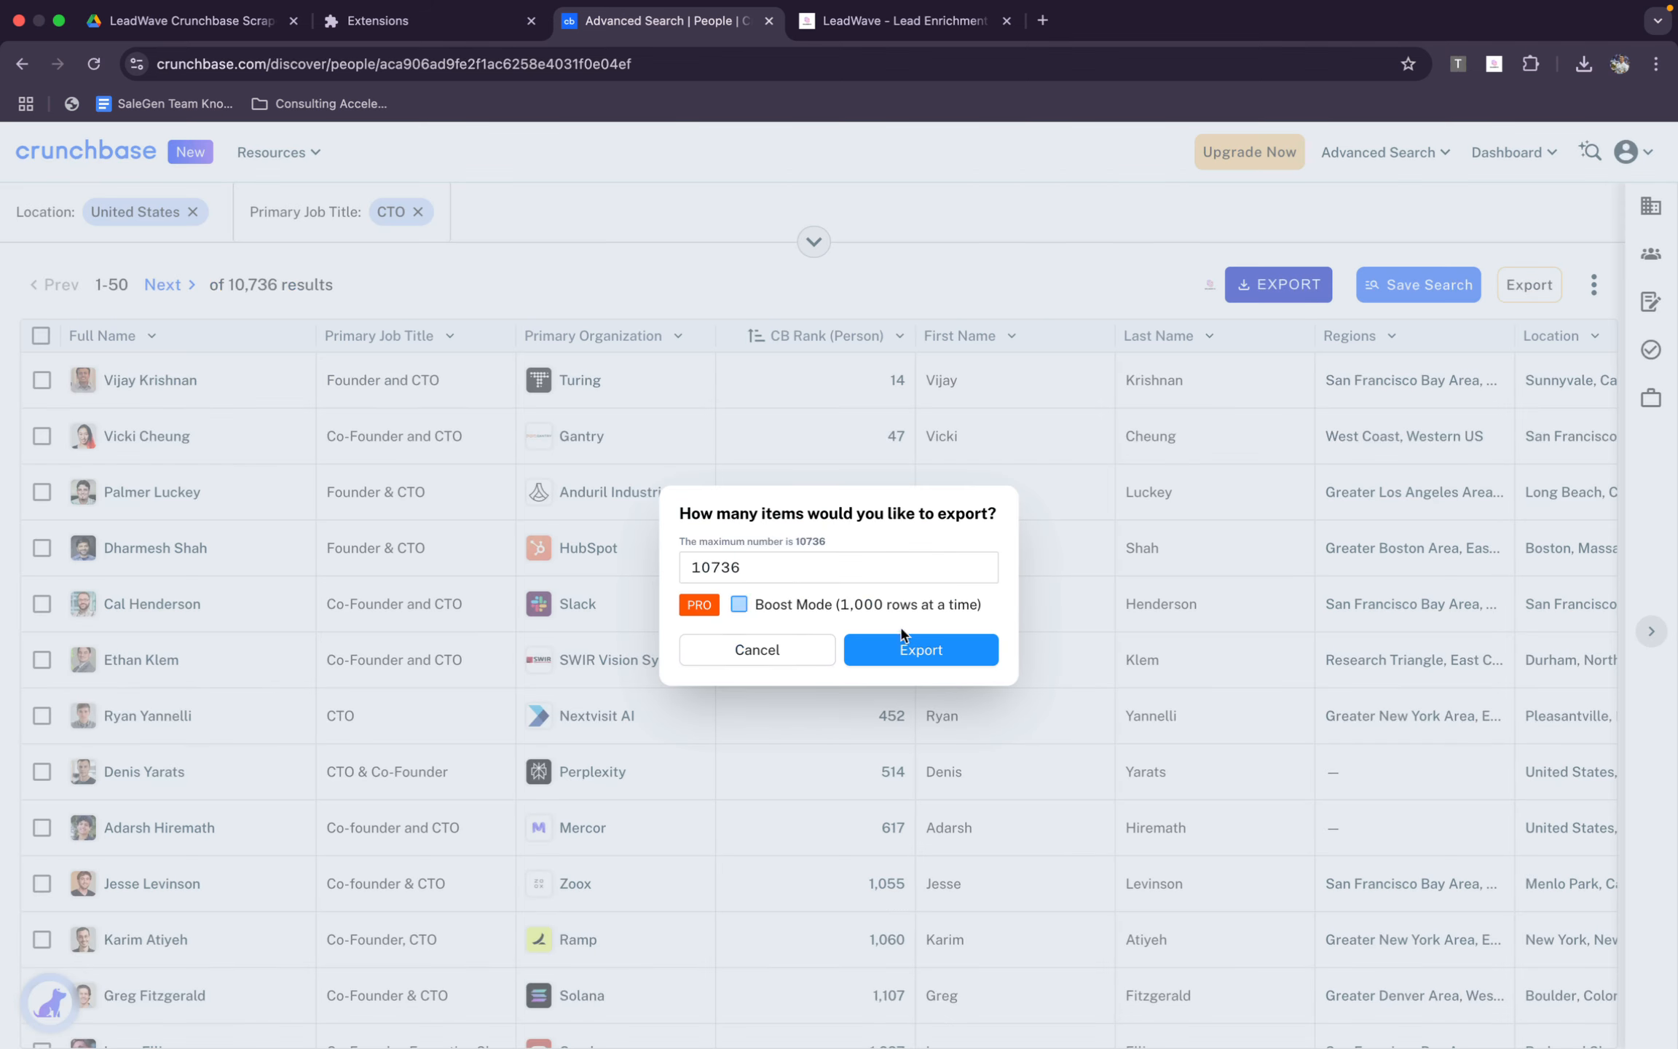
click(803, 656)
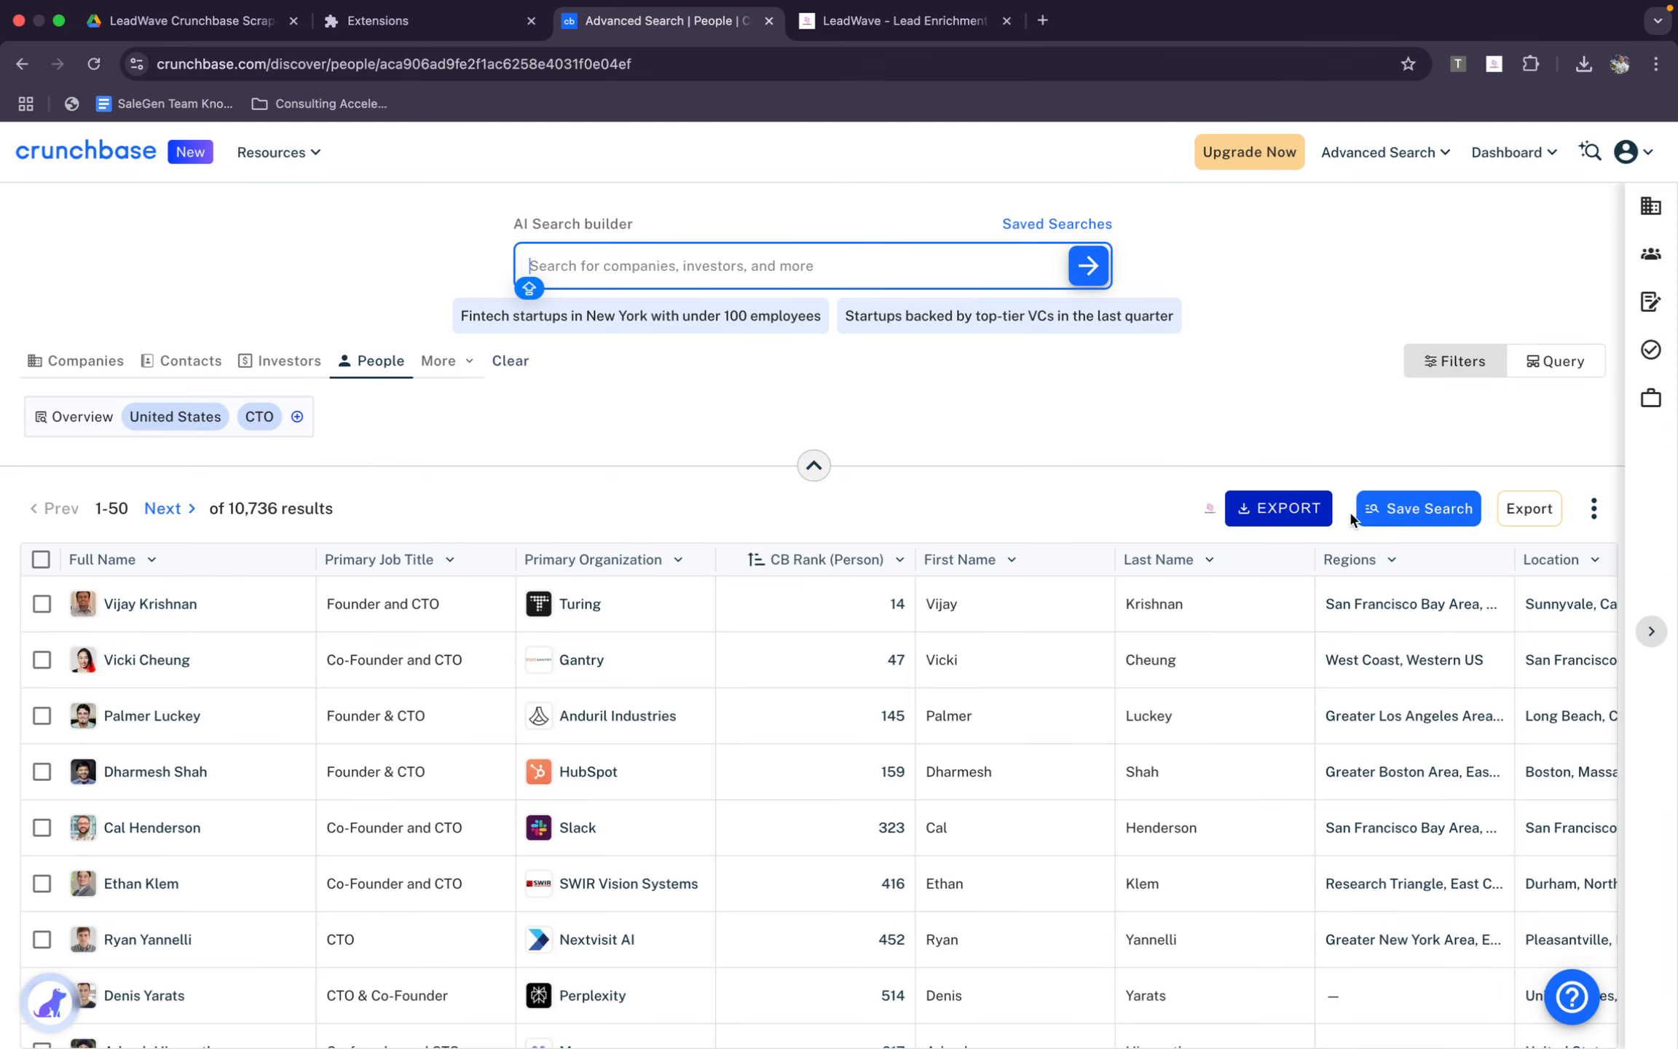
Start a scraper export of 10736 people and download the first 50 collected rows as CSV
click(1280, 508)
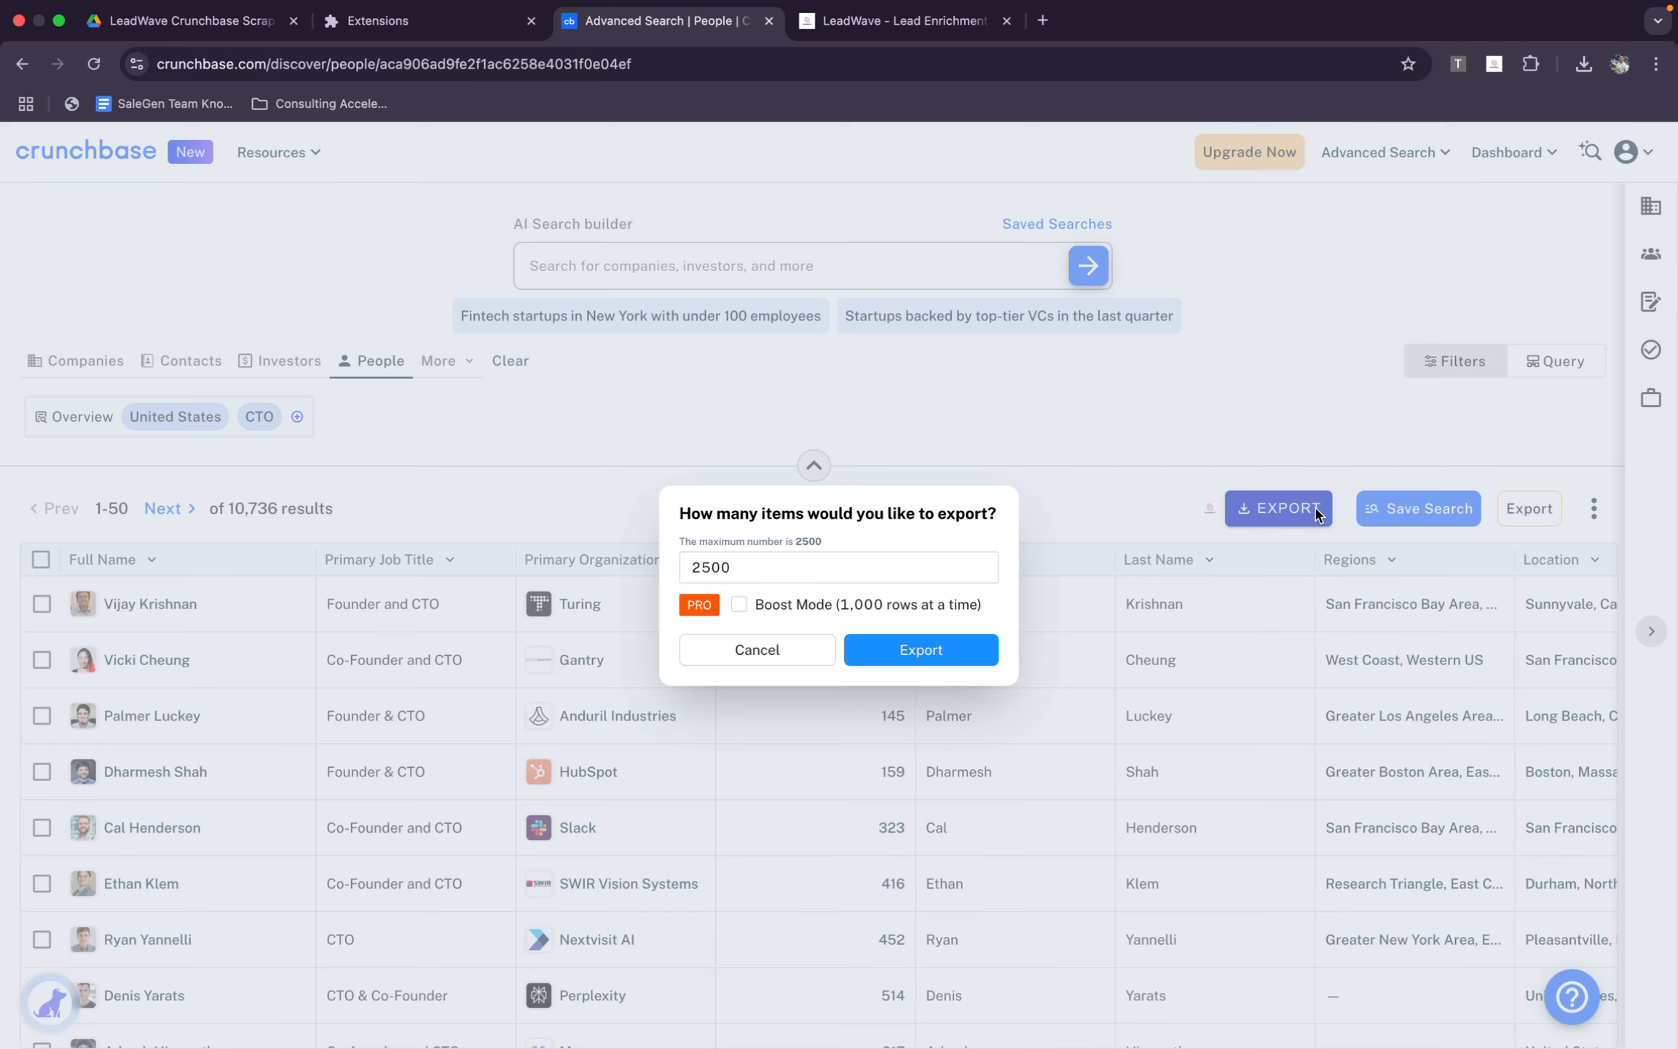
click(808, 604)
click(944, 648)
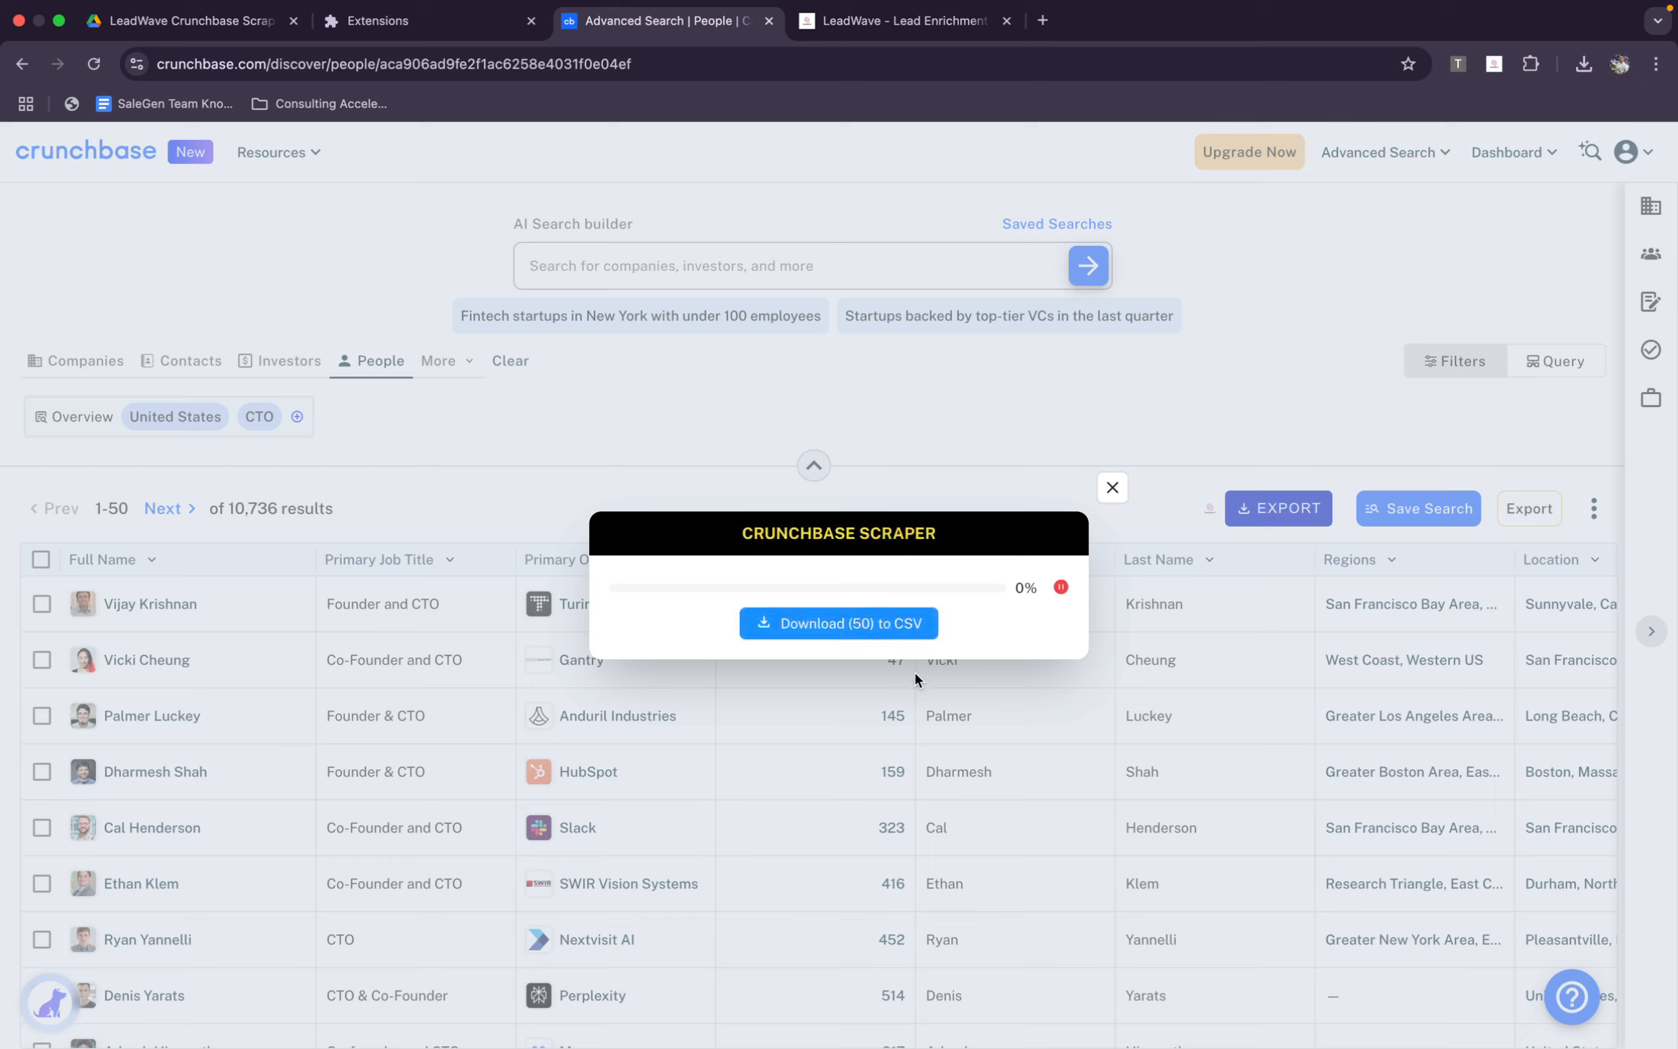
click(906, 632)
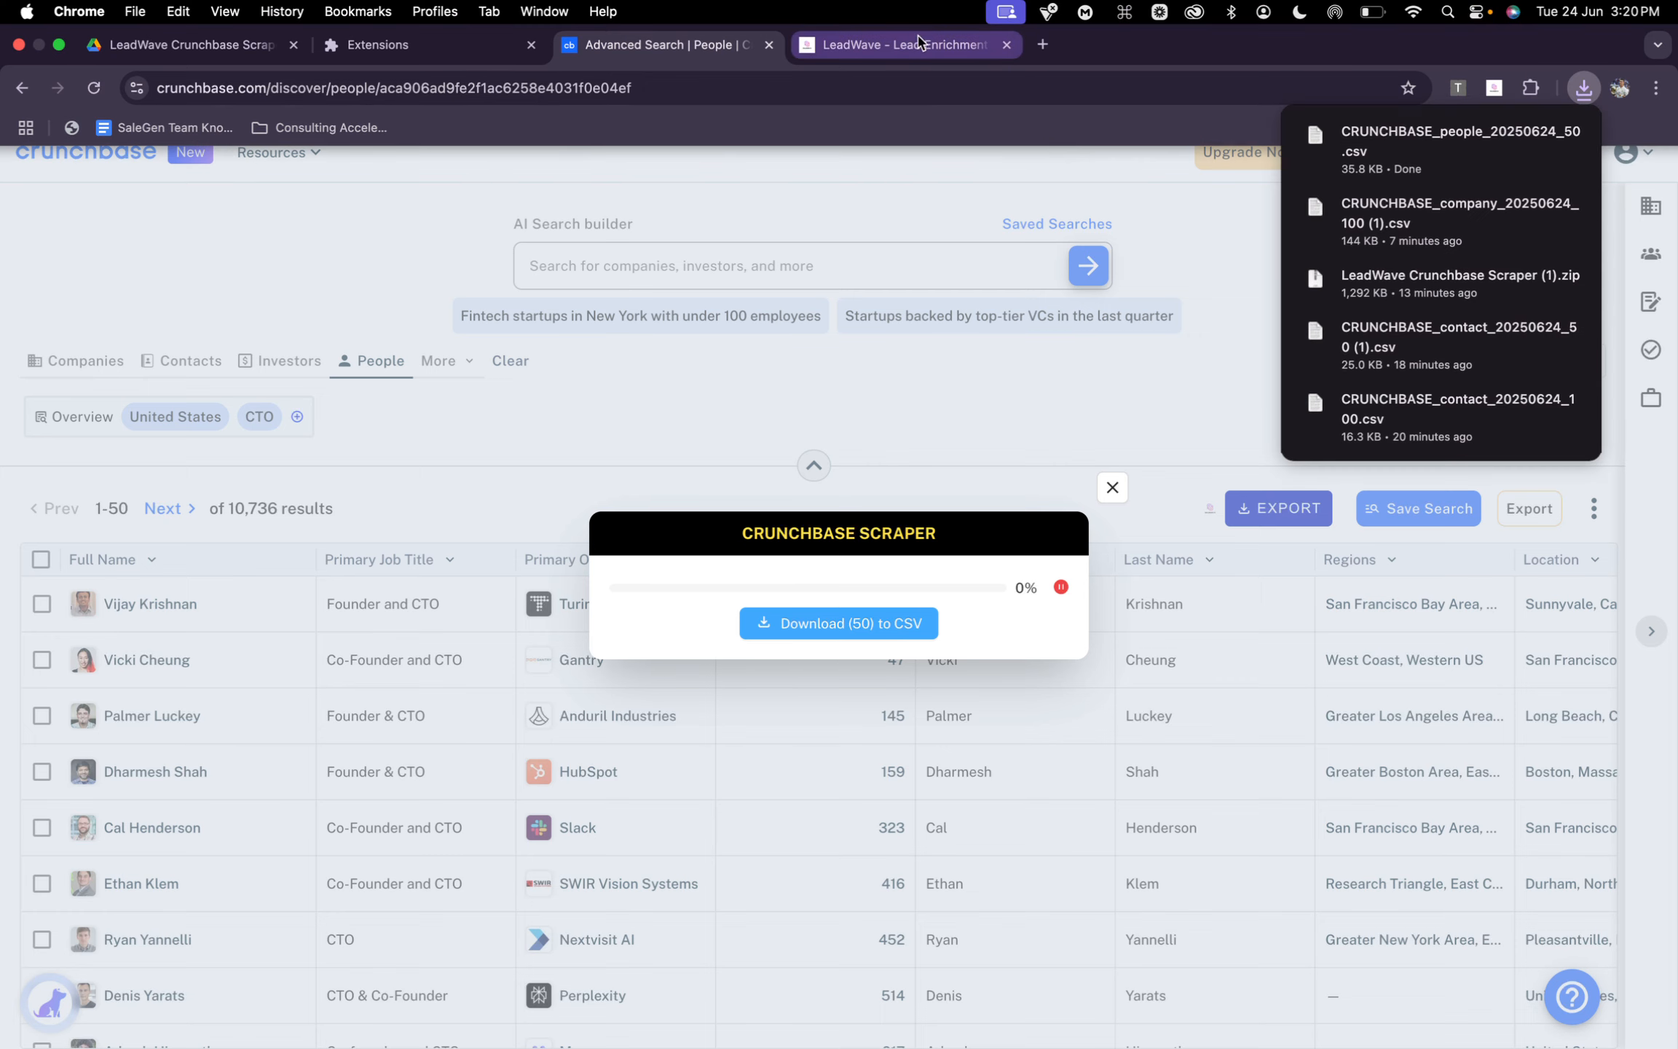
Replace the Extensions page with Google Sheets and create a blank spreadsheet
click(895, 44)
click(387, 52)
click(399, 89)
text(sh)
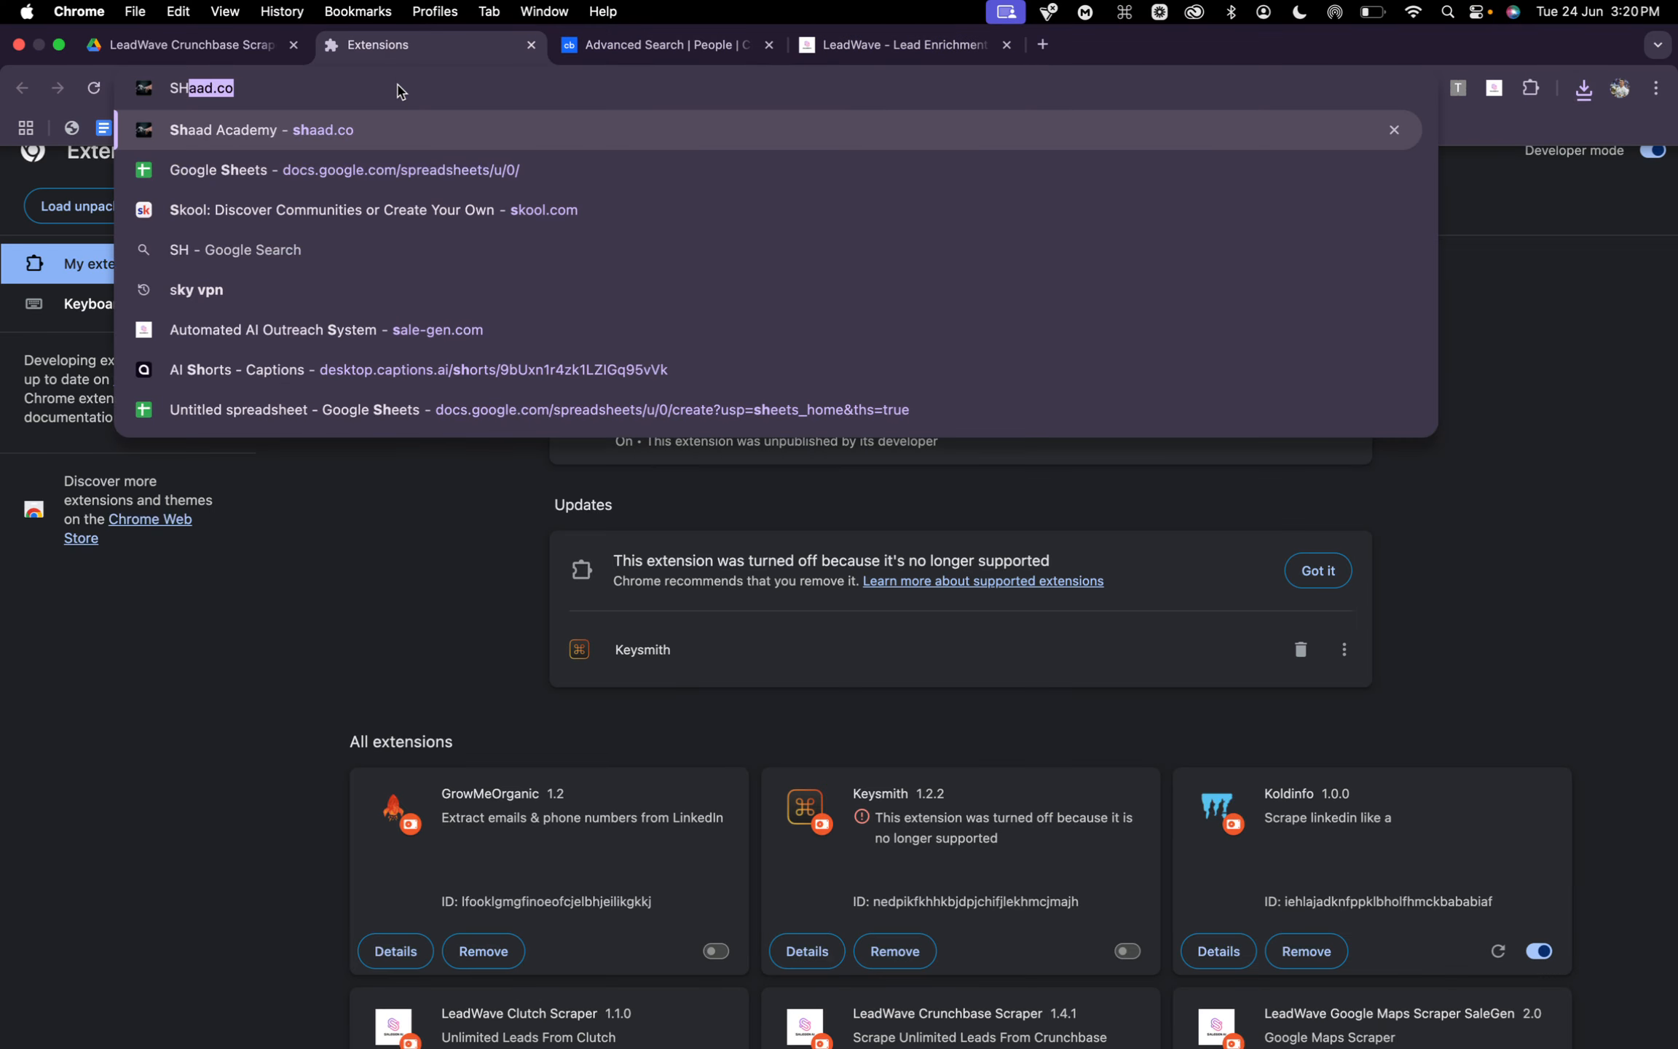
key(Return)
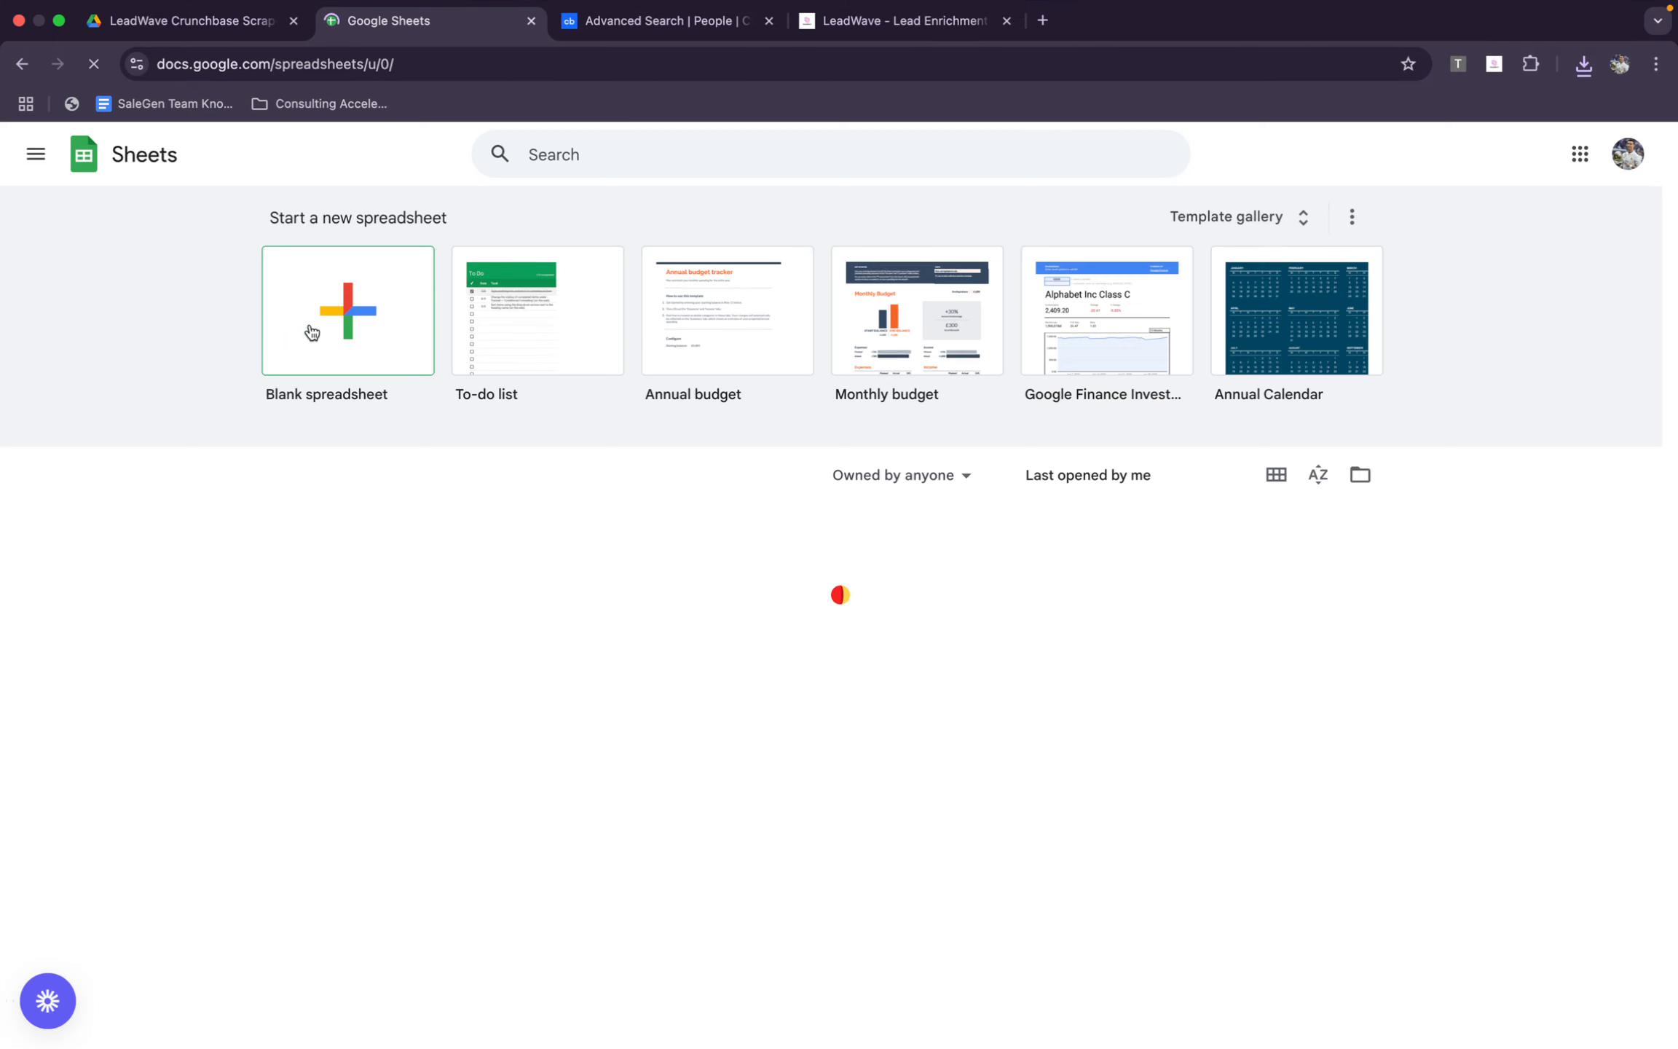
click(313, 327)
click(337, 442)
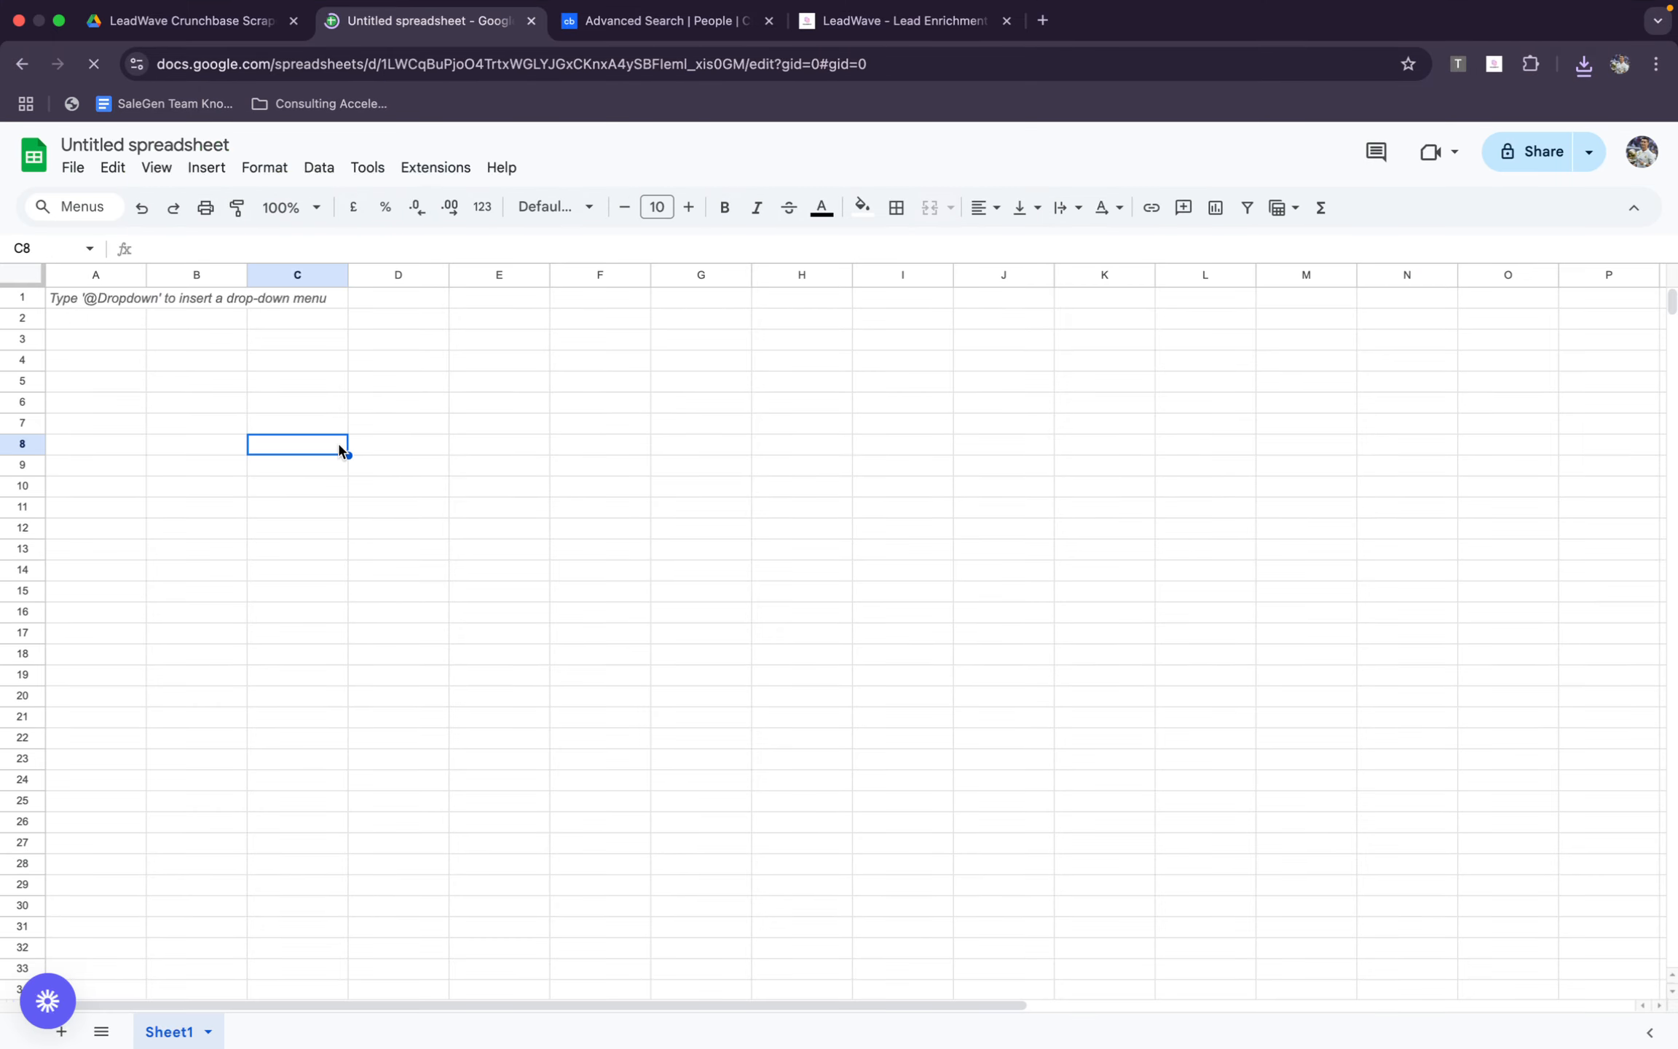
Upload the CRUNCHBASE_people_20250624_50.csv file from Downloads into Google Sheets
key(super+o)
click(743, 291)
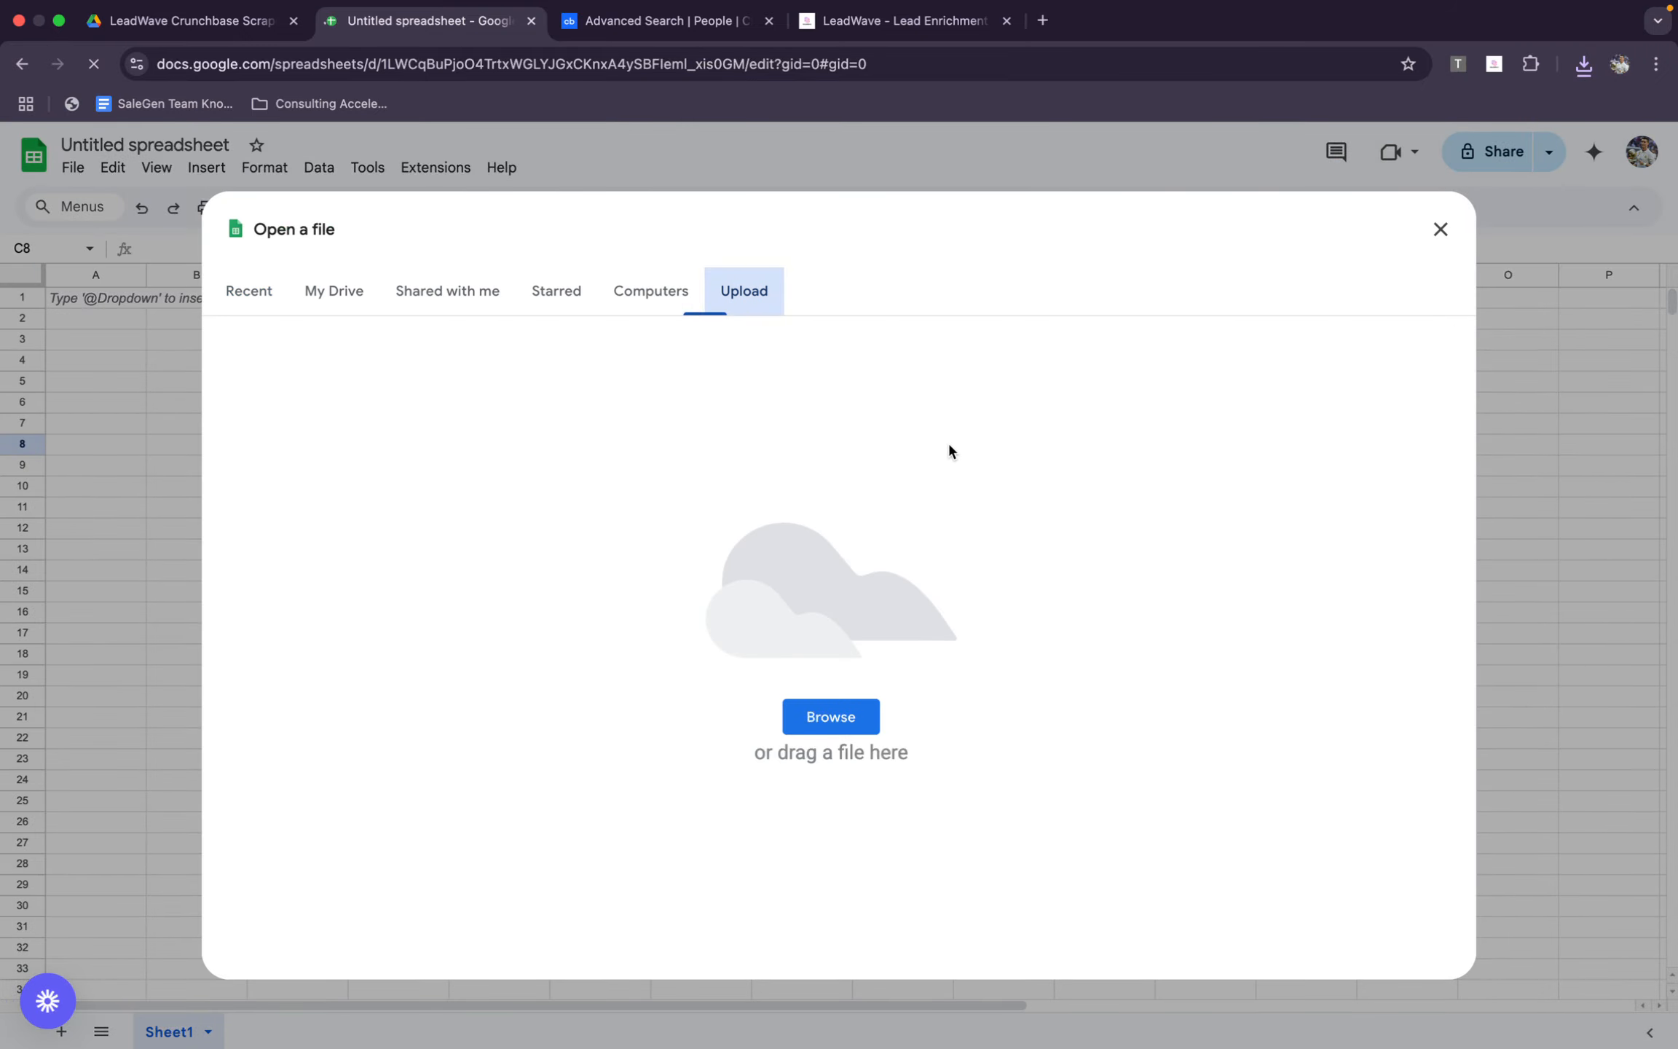
click(833, 716)
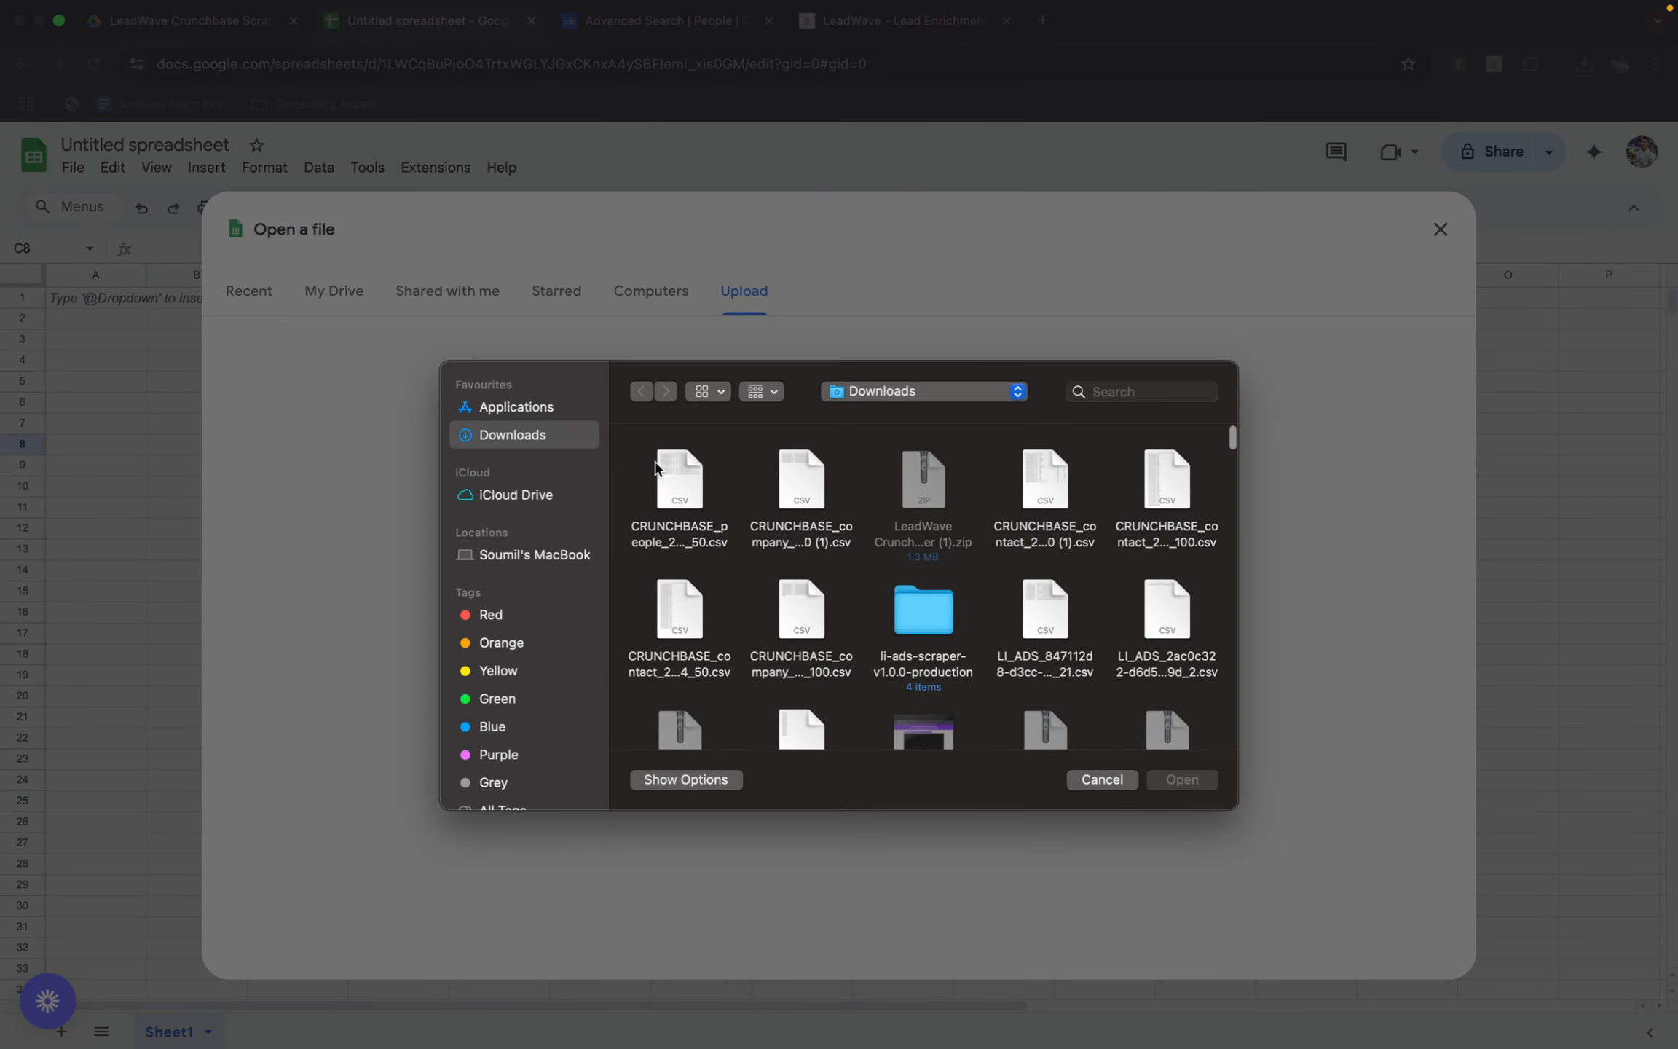
double_click(662, 473)
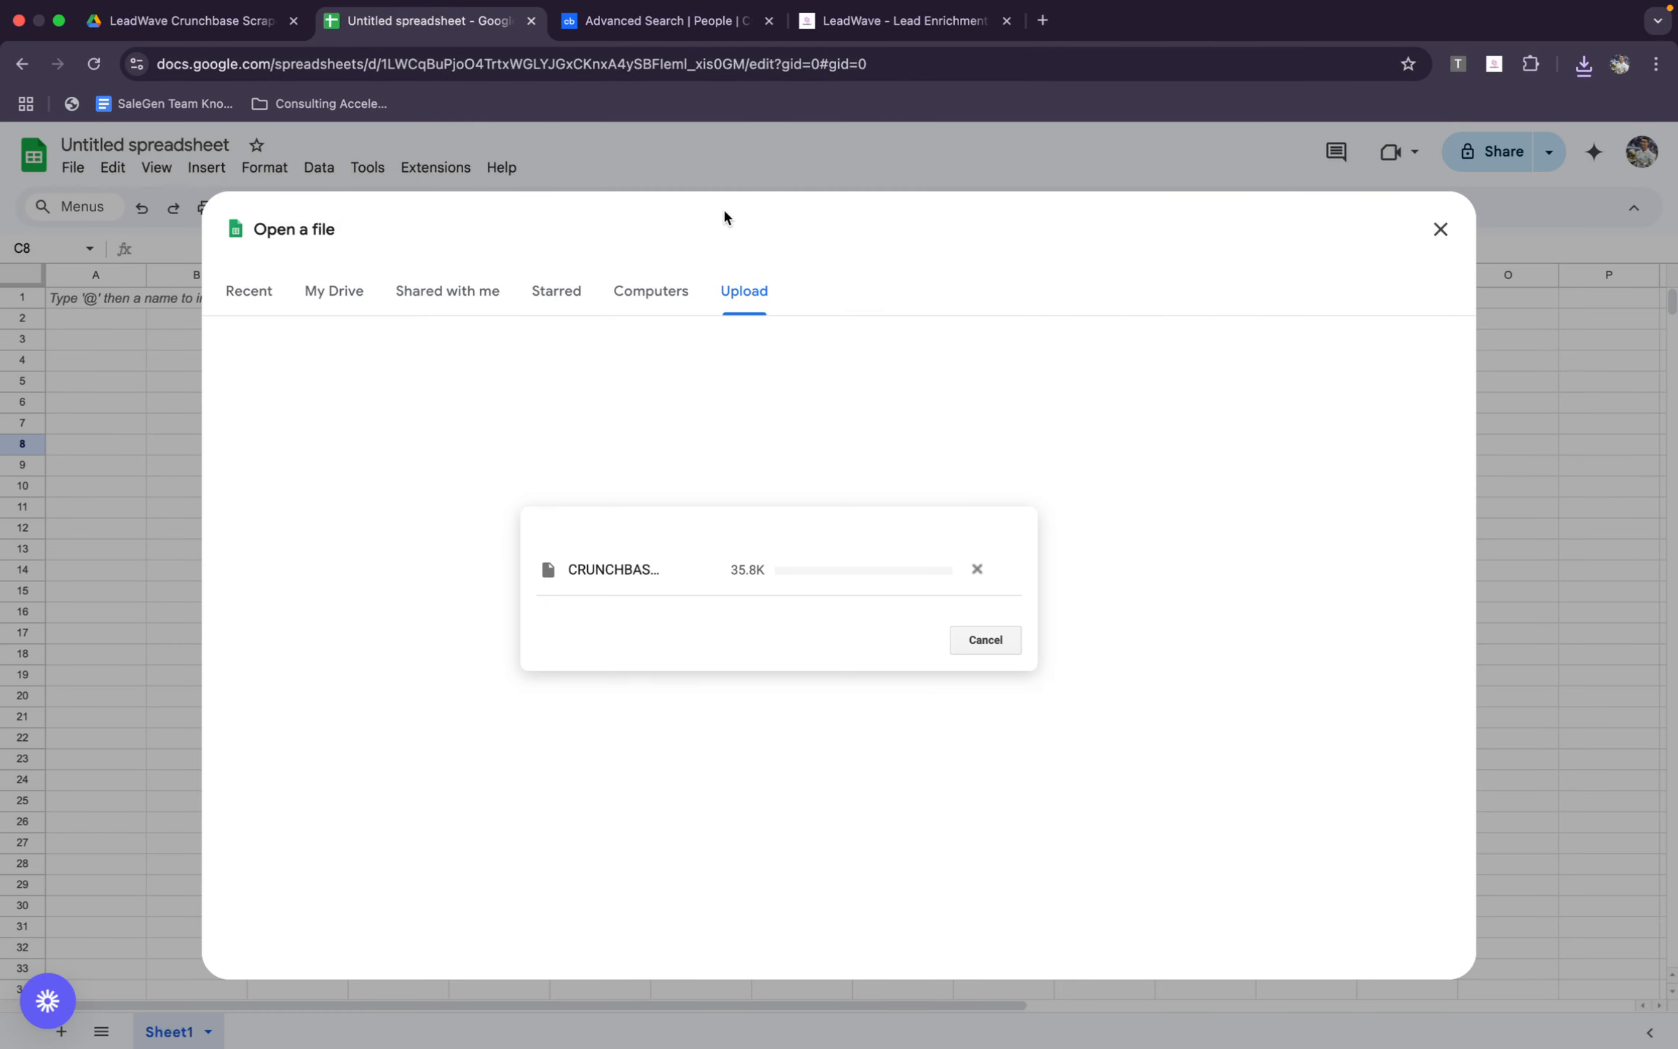
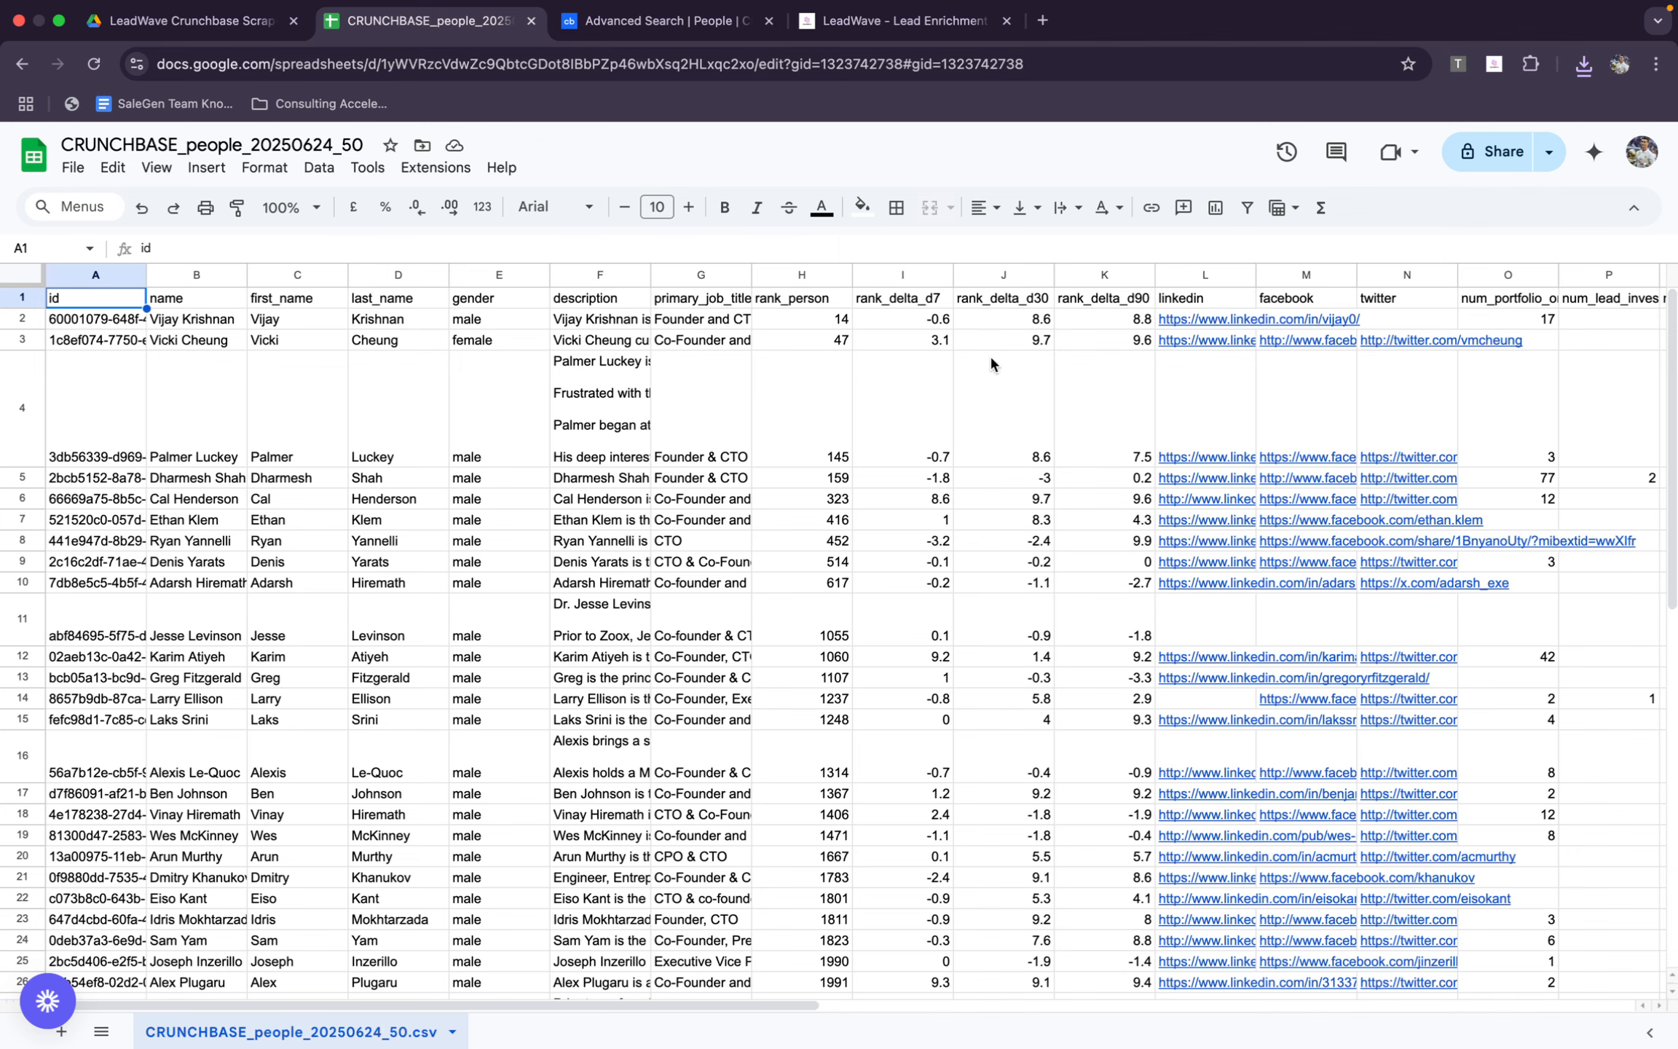
Copy the profile URLs in the linkedin column of the CRUNCHBASE_people_20250624_50 spreadsheet
mouse_move(1221, 395)
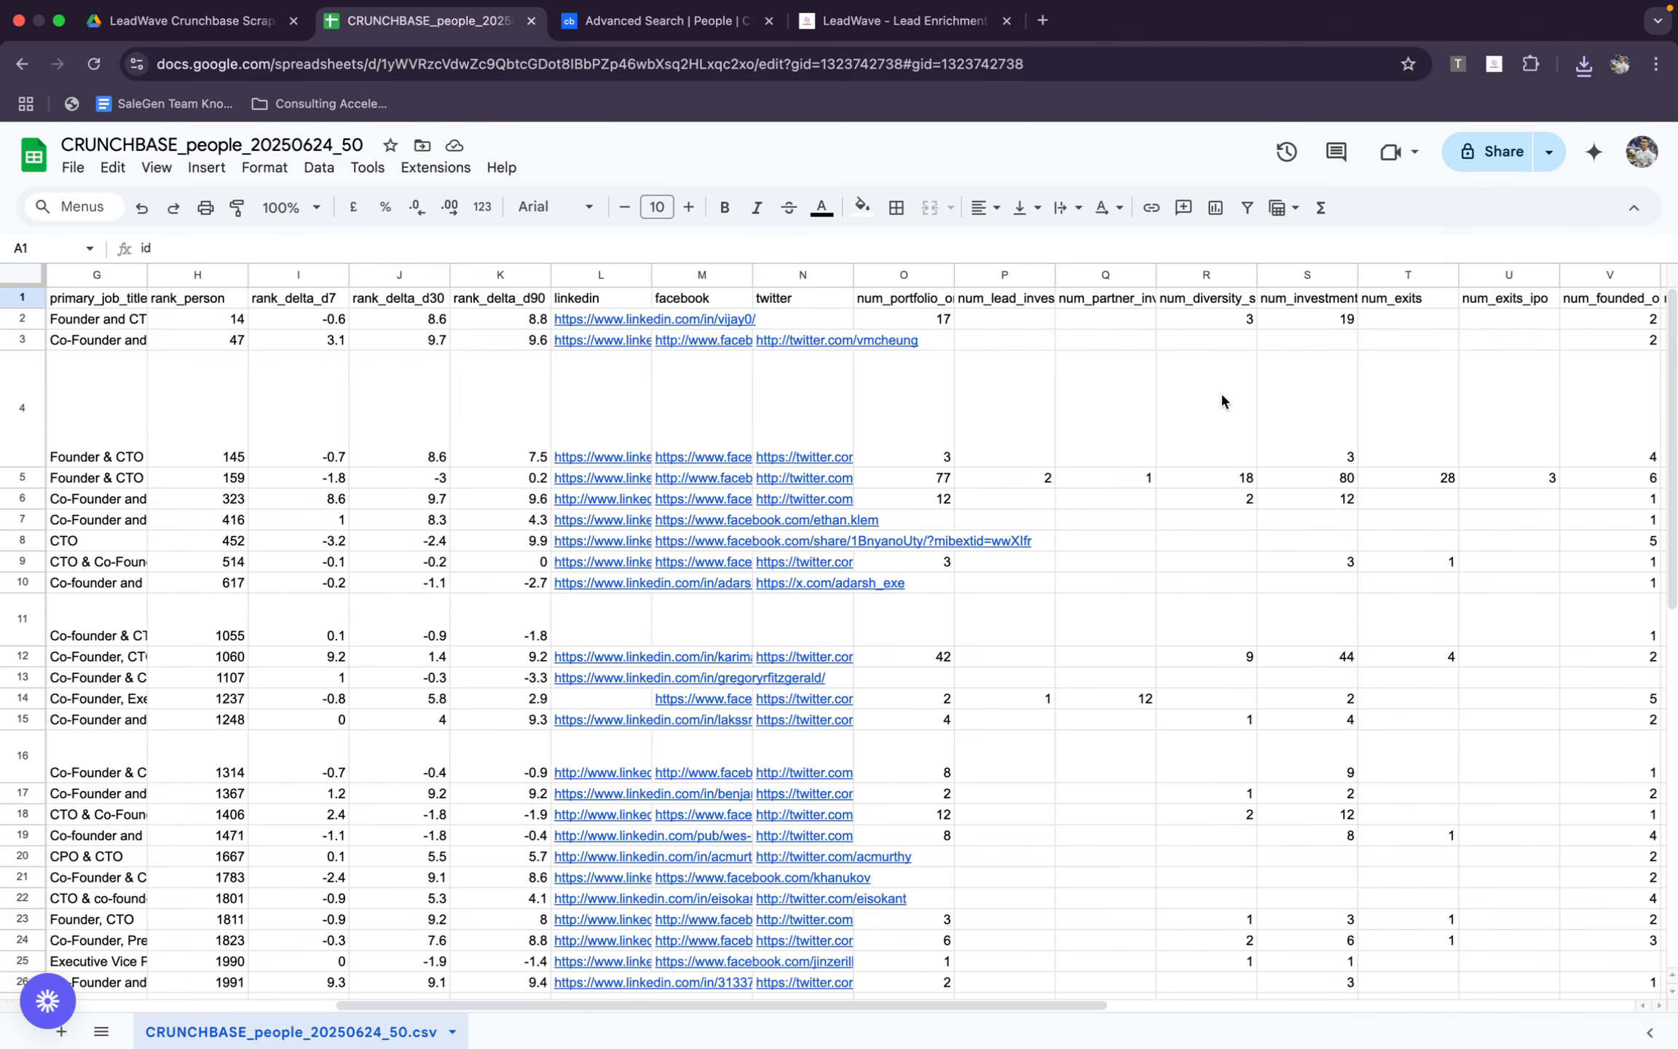
scroll(1221, 397, right, 10)
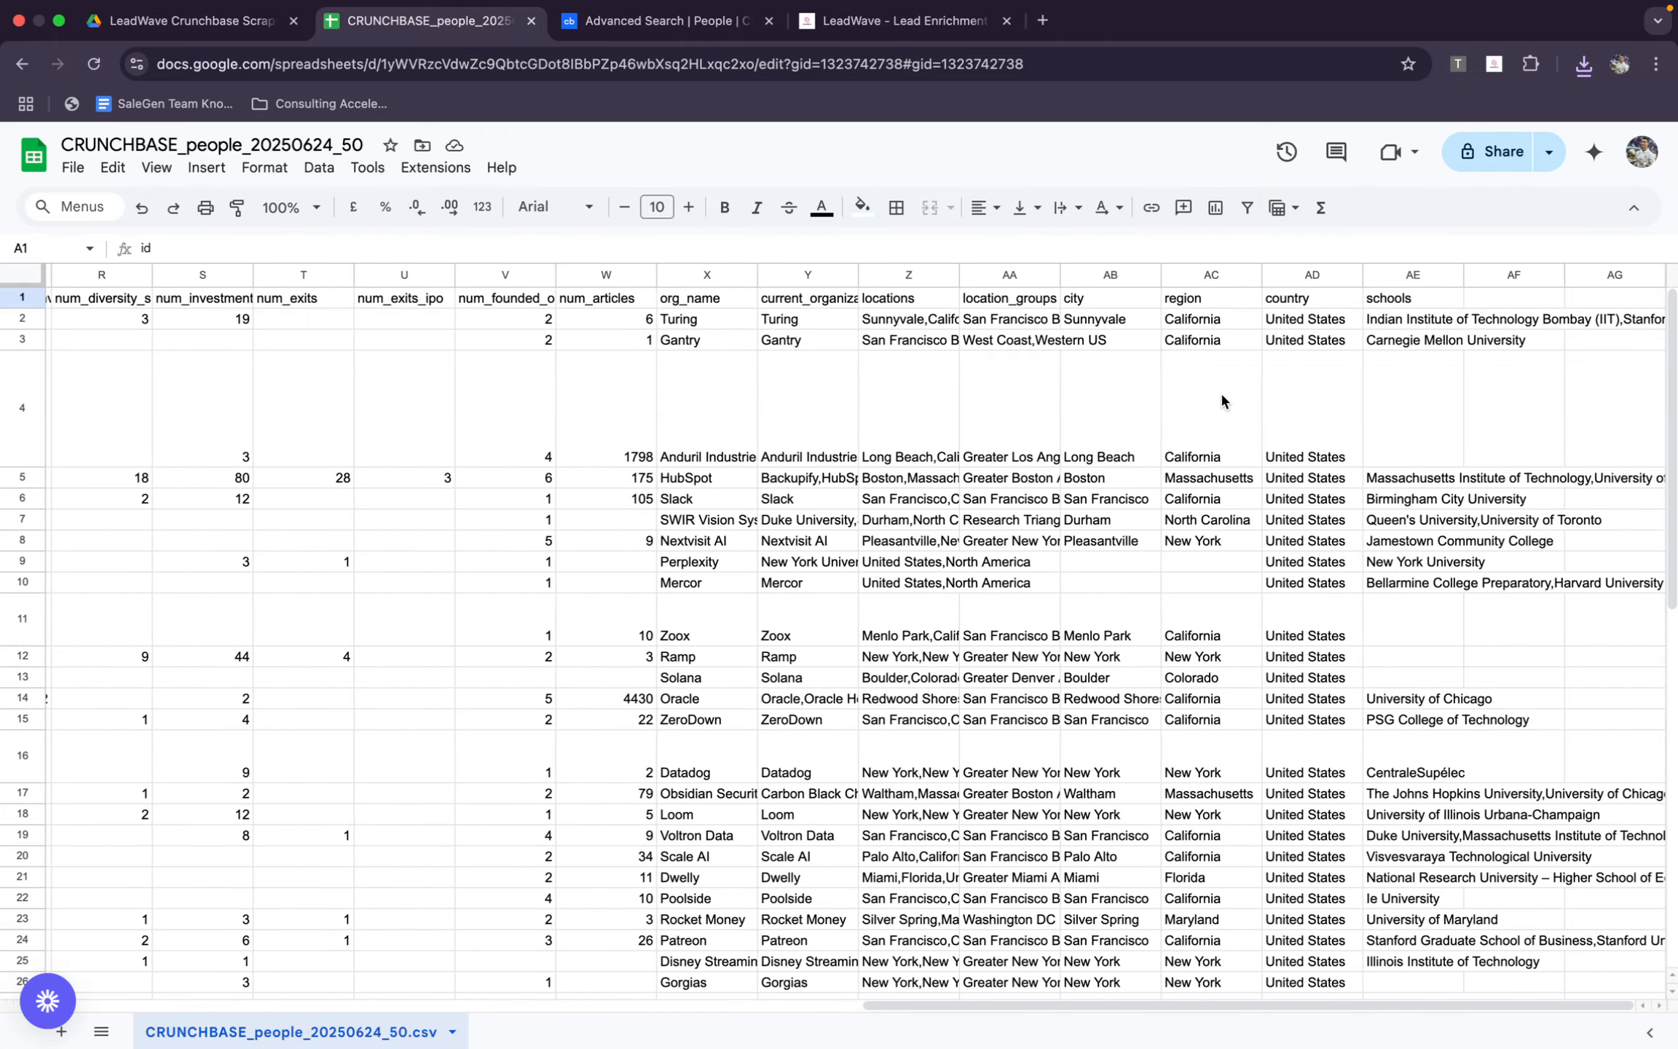
scroll(1222, 399, left, 15)
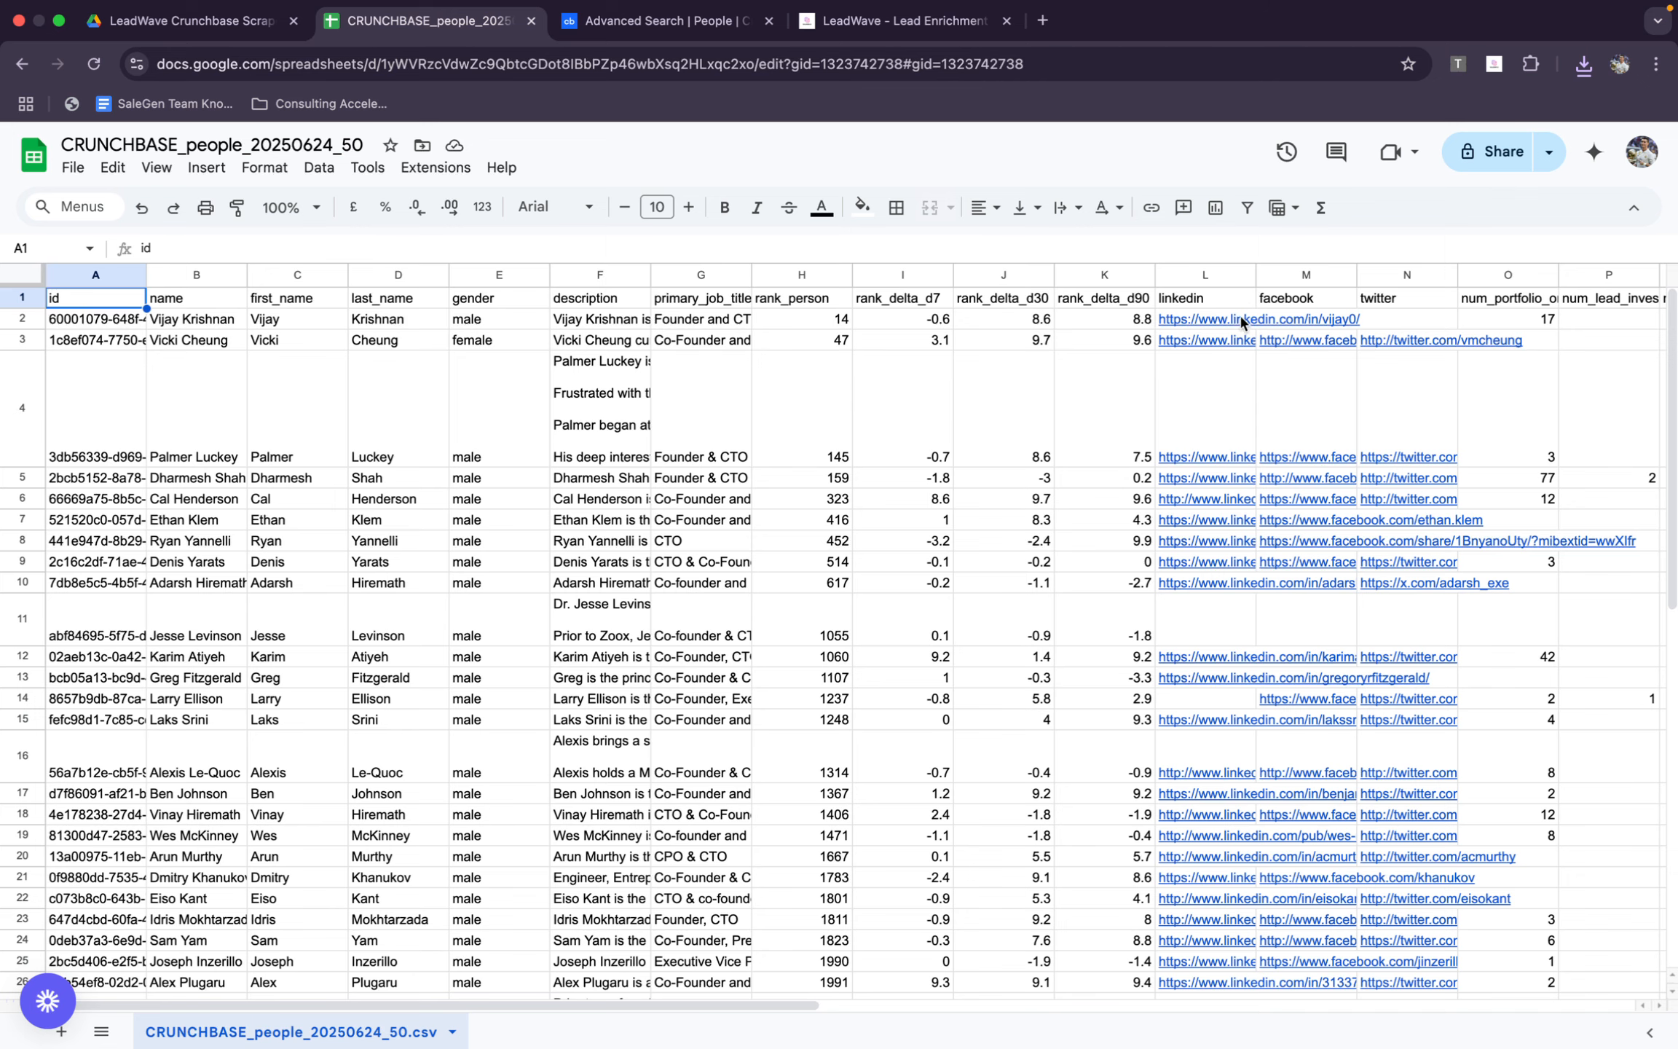
drag(1241, 320, 1163, 626)
scroll(1205, 523, up, 10)
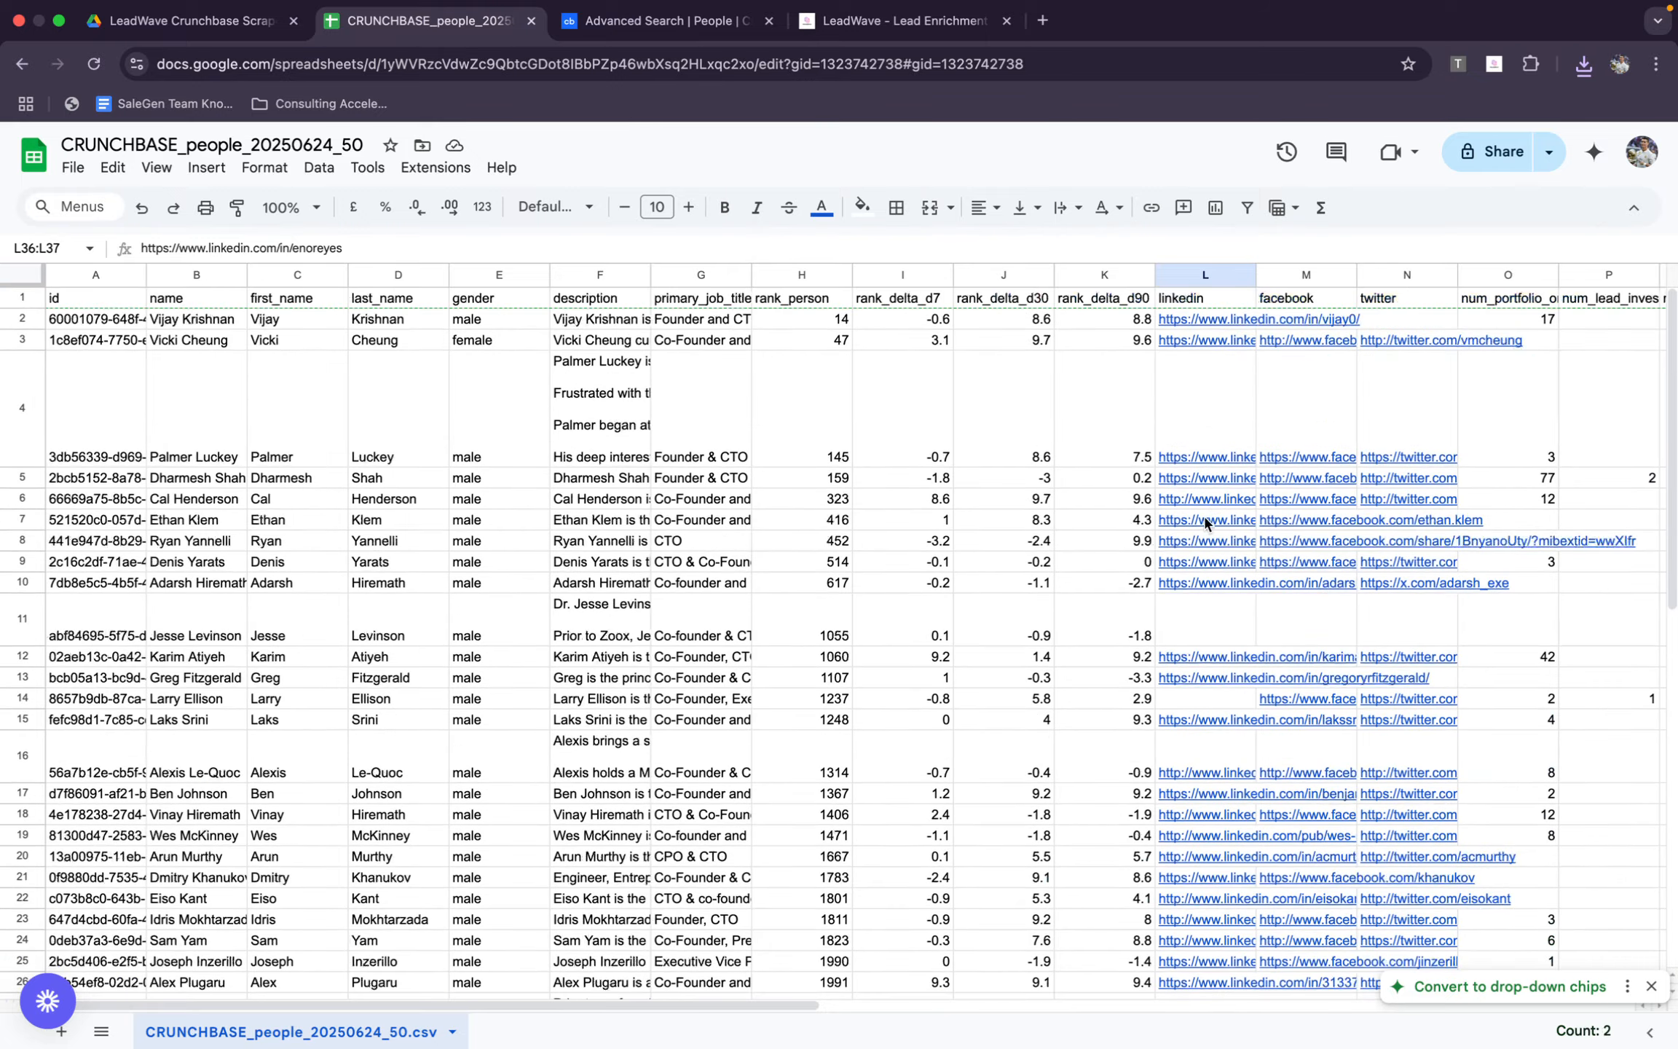
click(1224, 284)
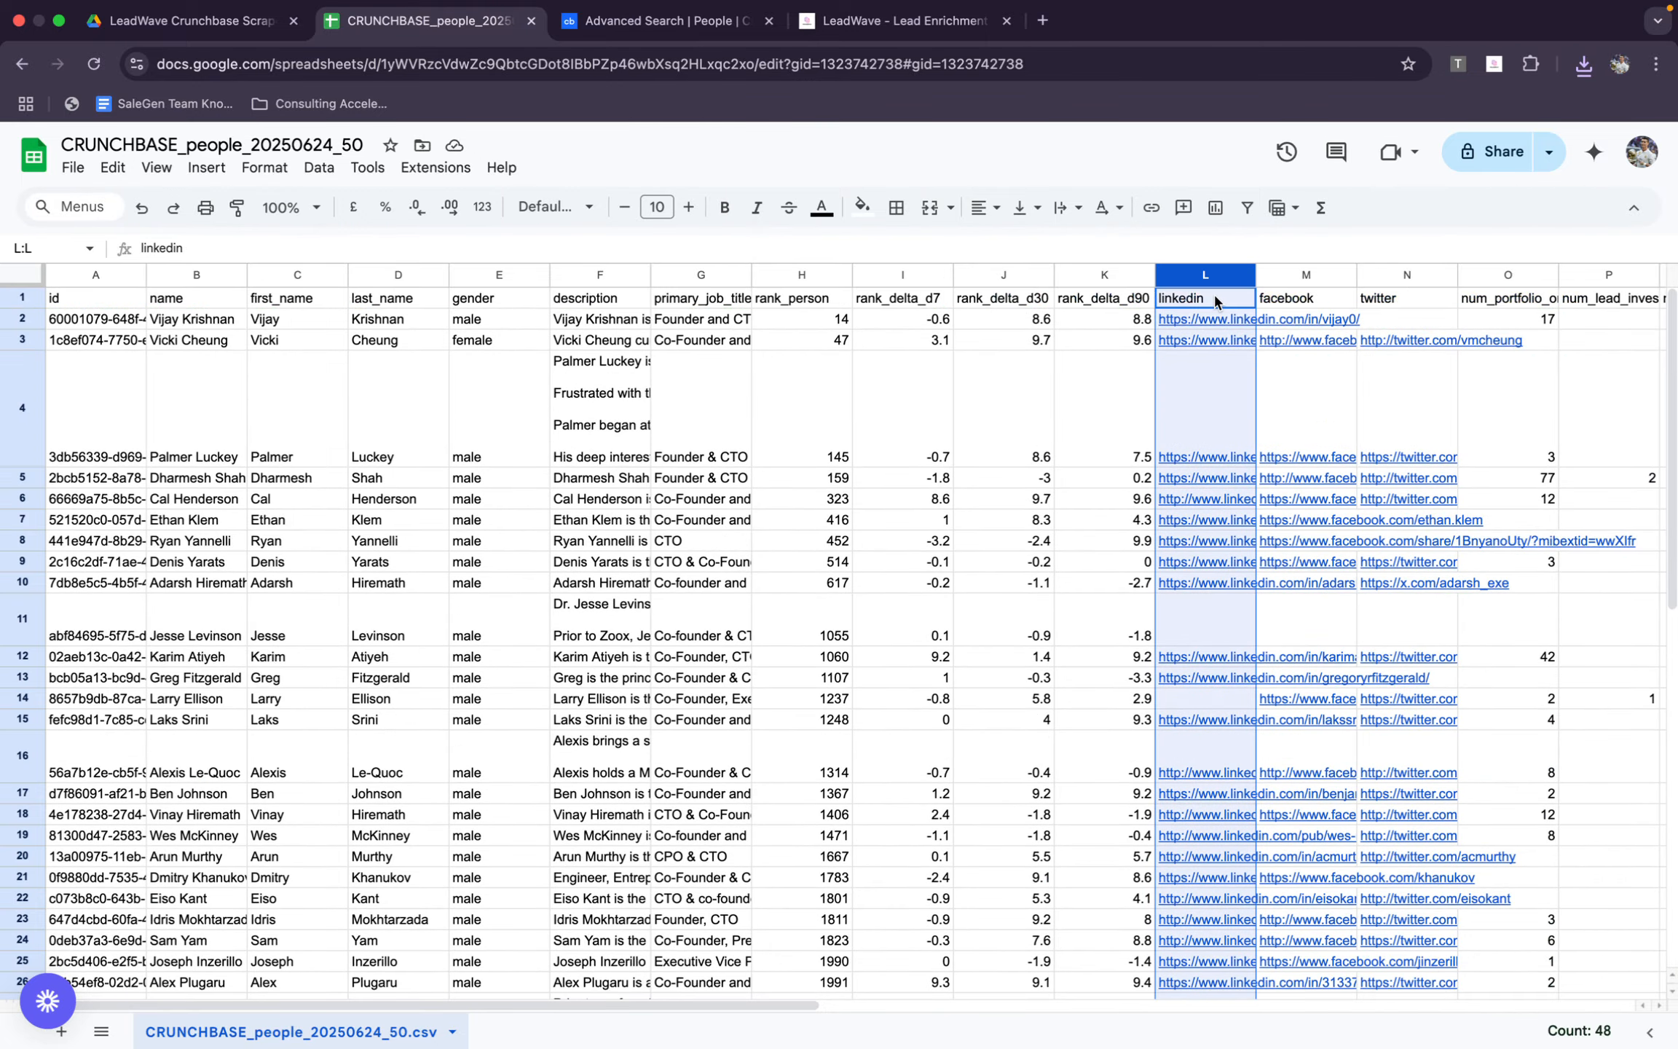
key(ctrl+c)
Switch to LeadWave and run LinkedIn Enrichment on the copied profile URLs
click(933, 11)
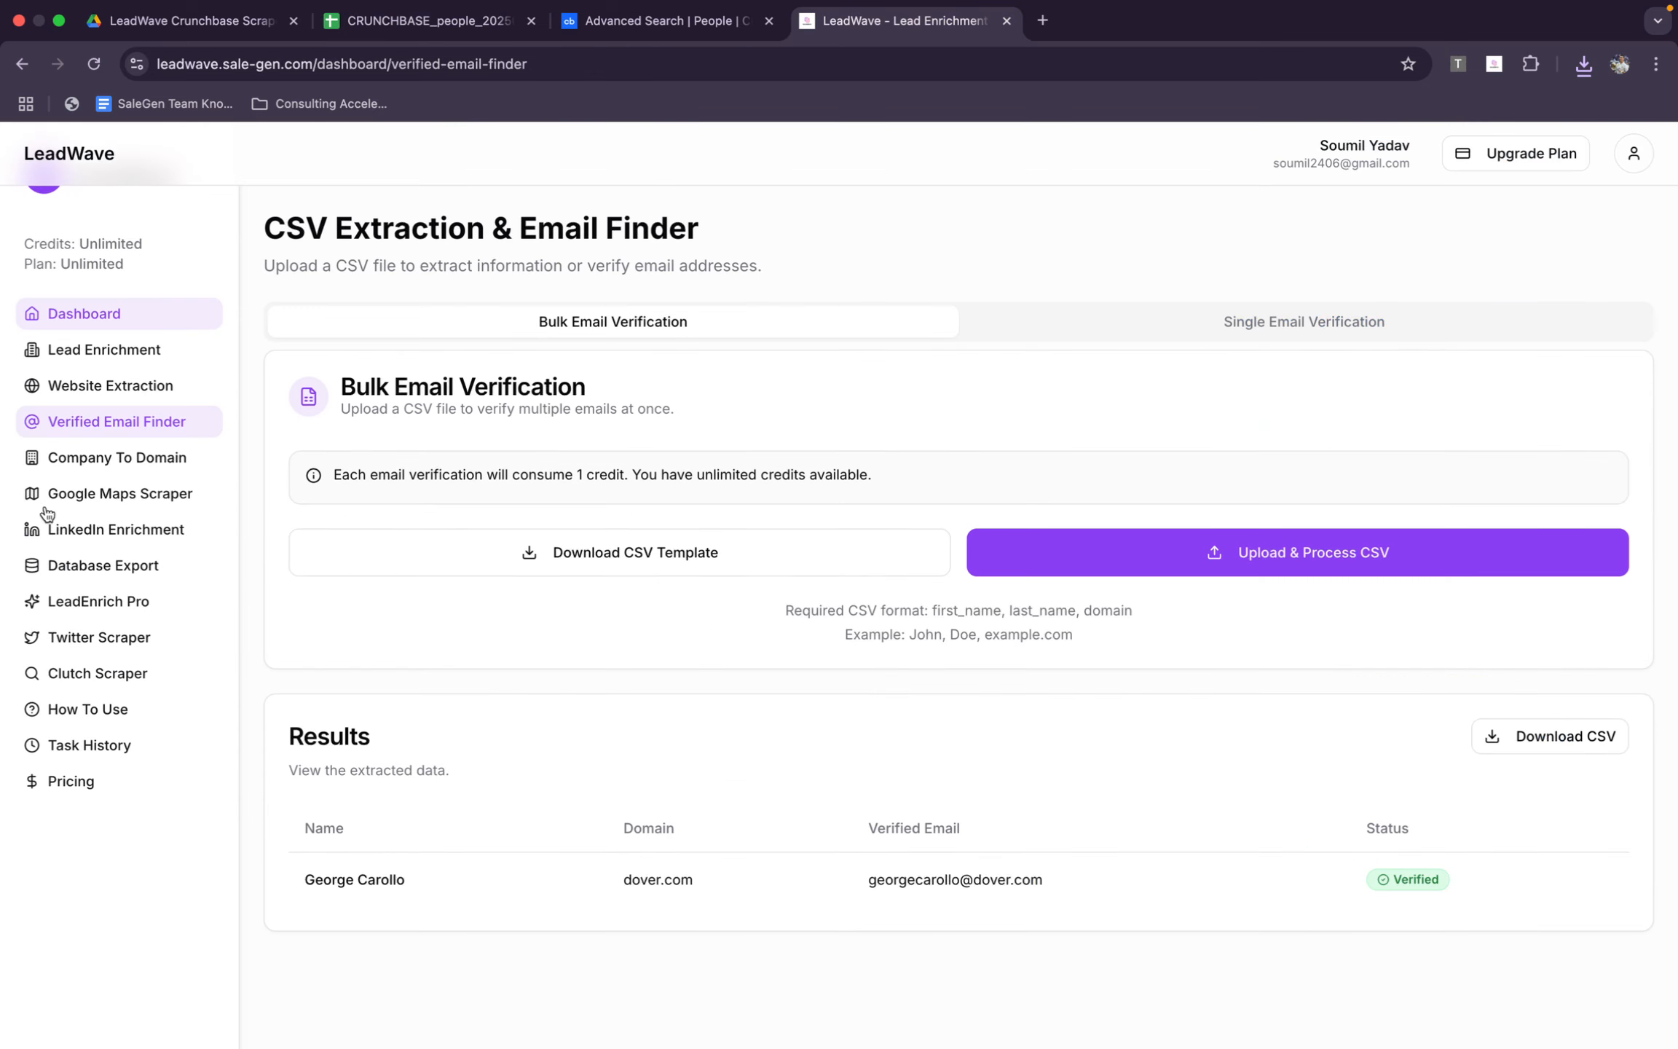
click(109, 529)
click(521, 525)
key(ctrl+v)
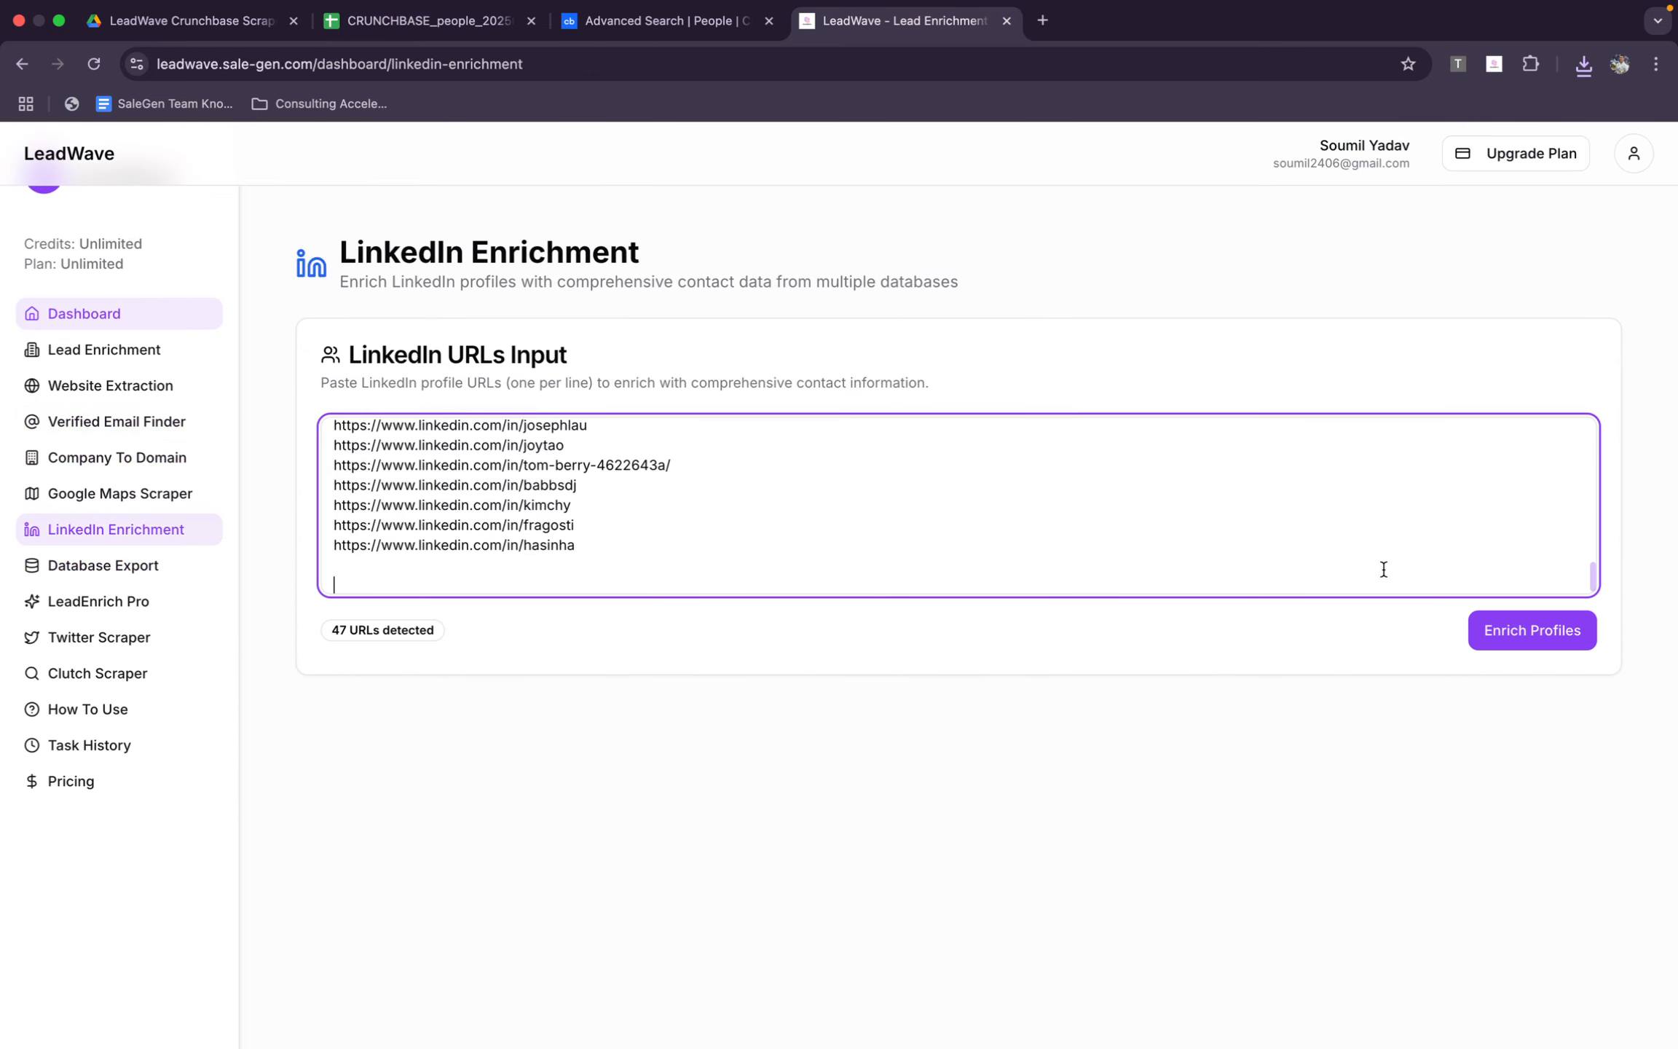
click(1520, 648)
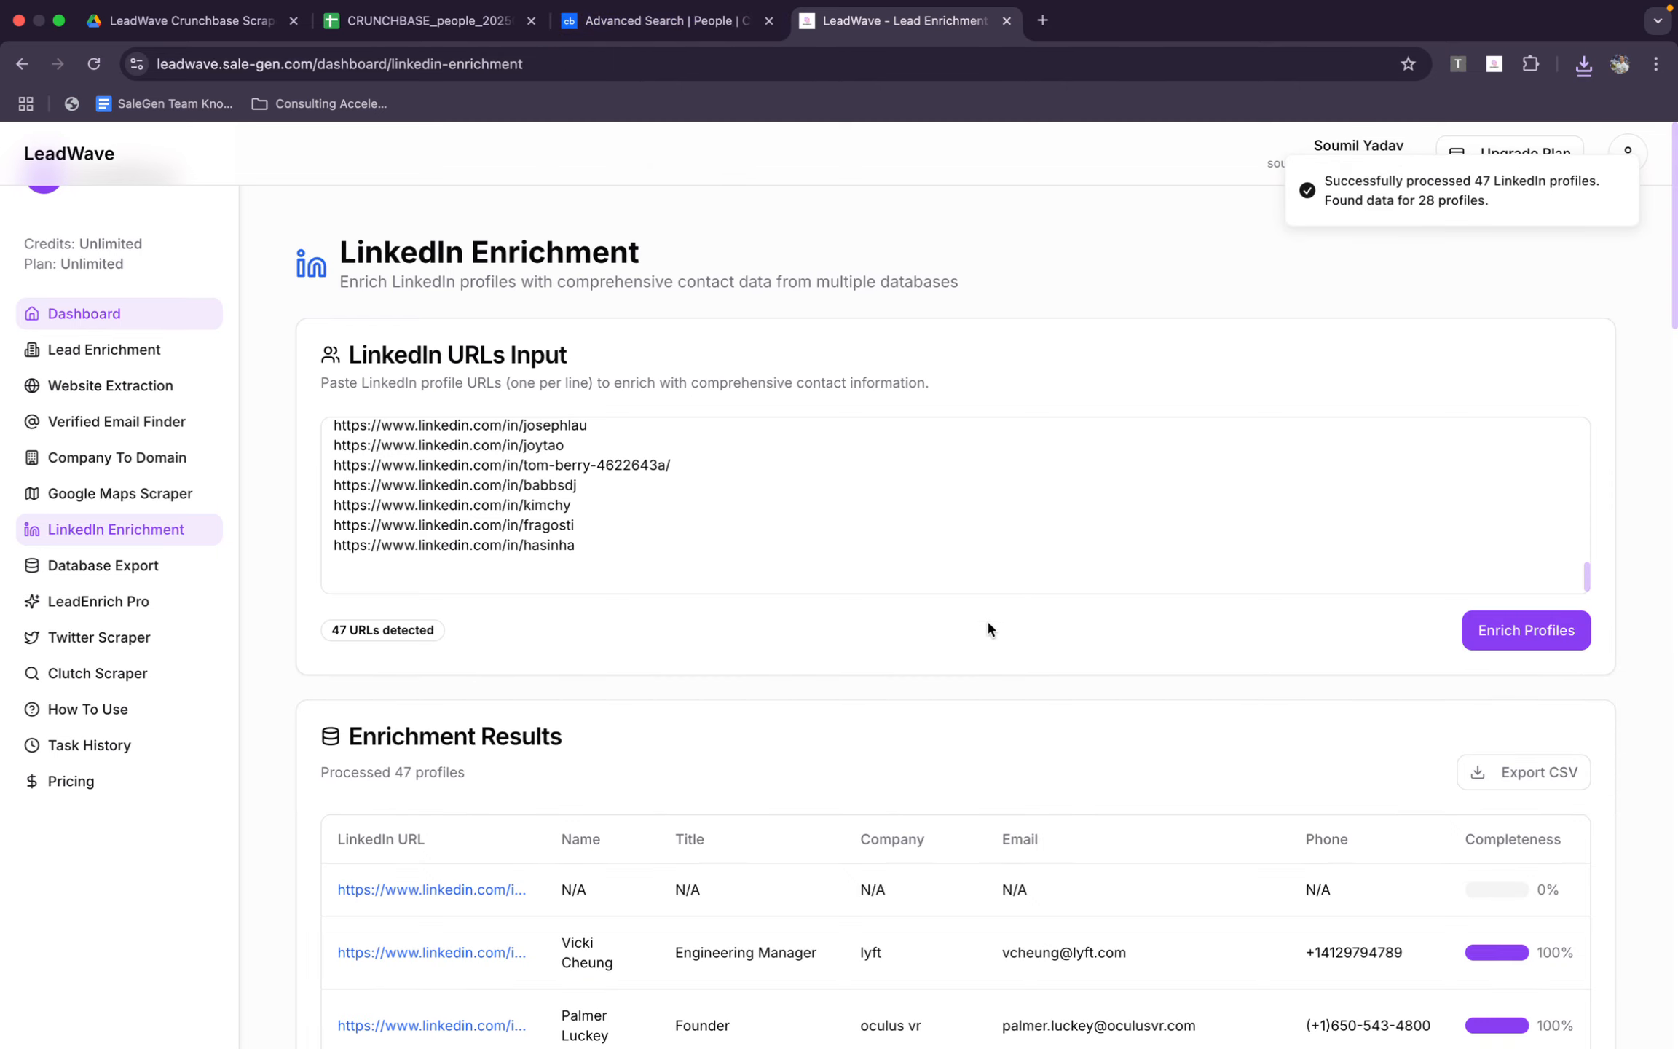
Examine the enrichment results for each profile's title, company, email, phone and completeness
scroll(986, 619, down, 10)
scroll(1049, 465, up, 10)
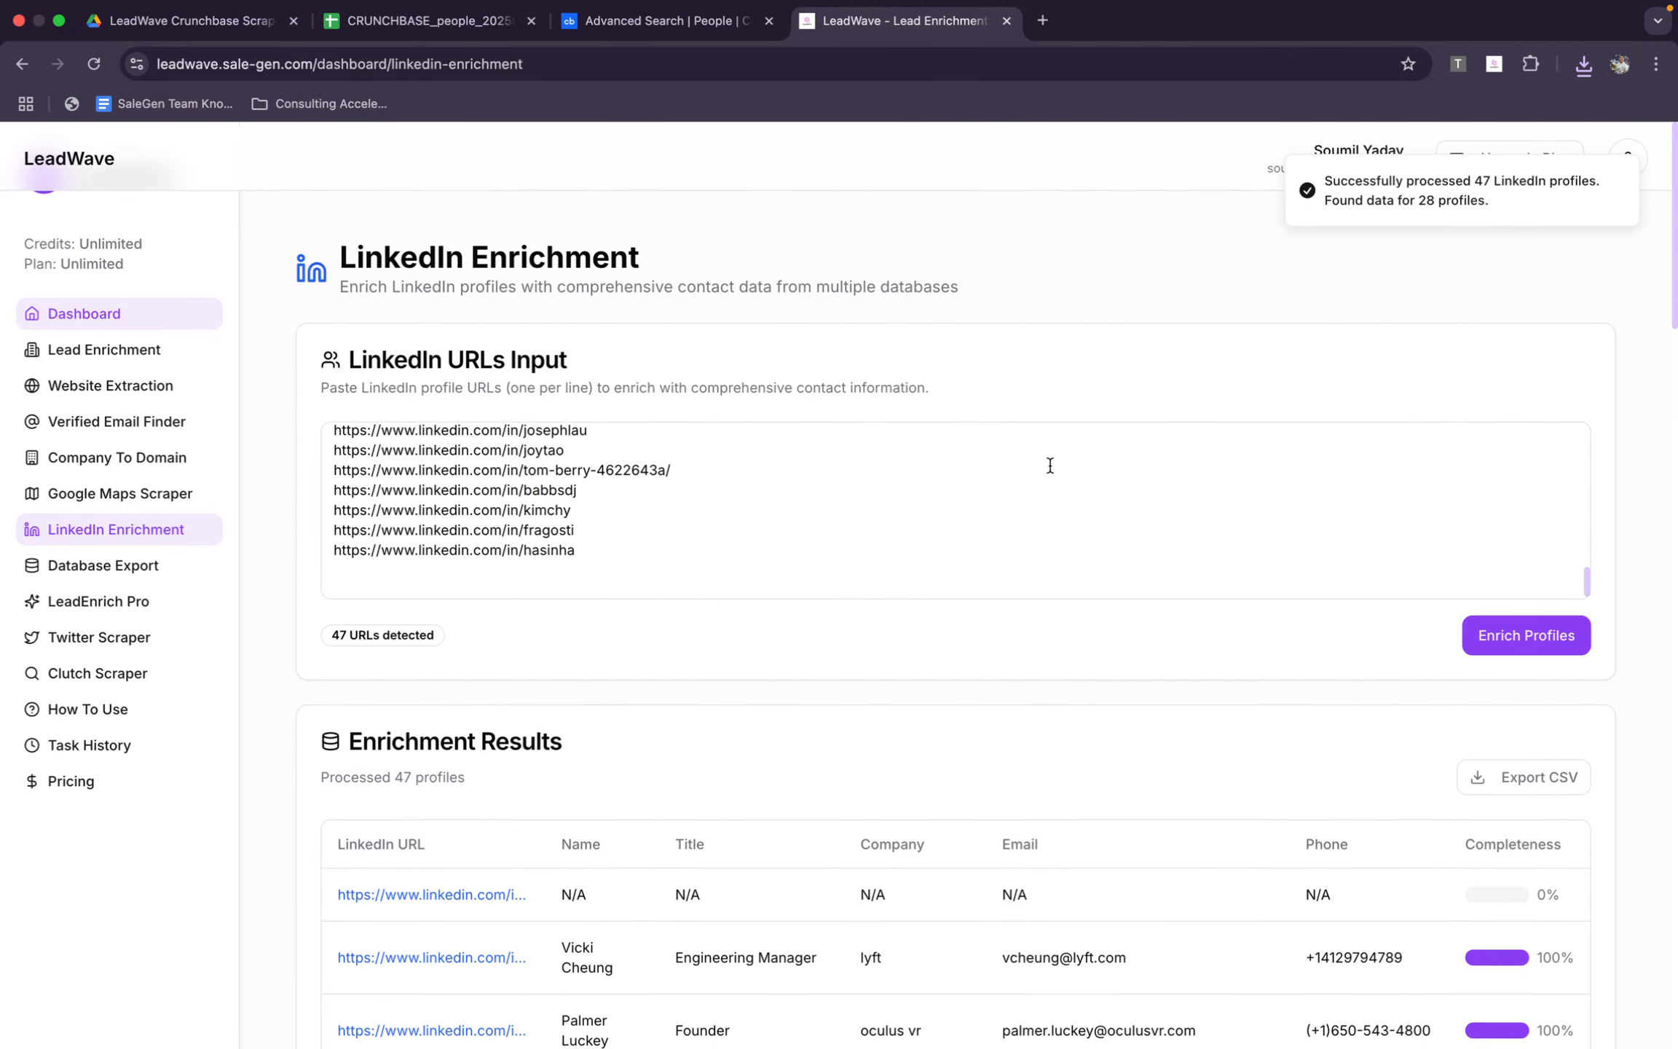
scroll(1119, 925, down, 2)
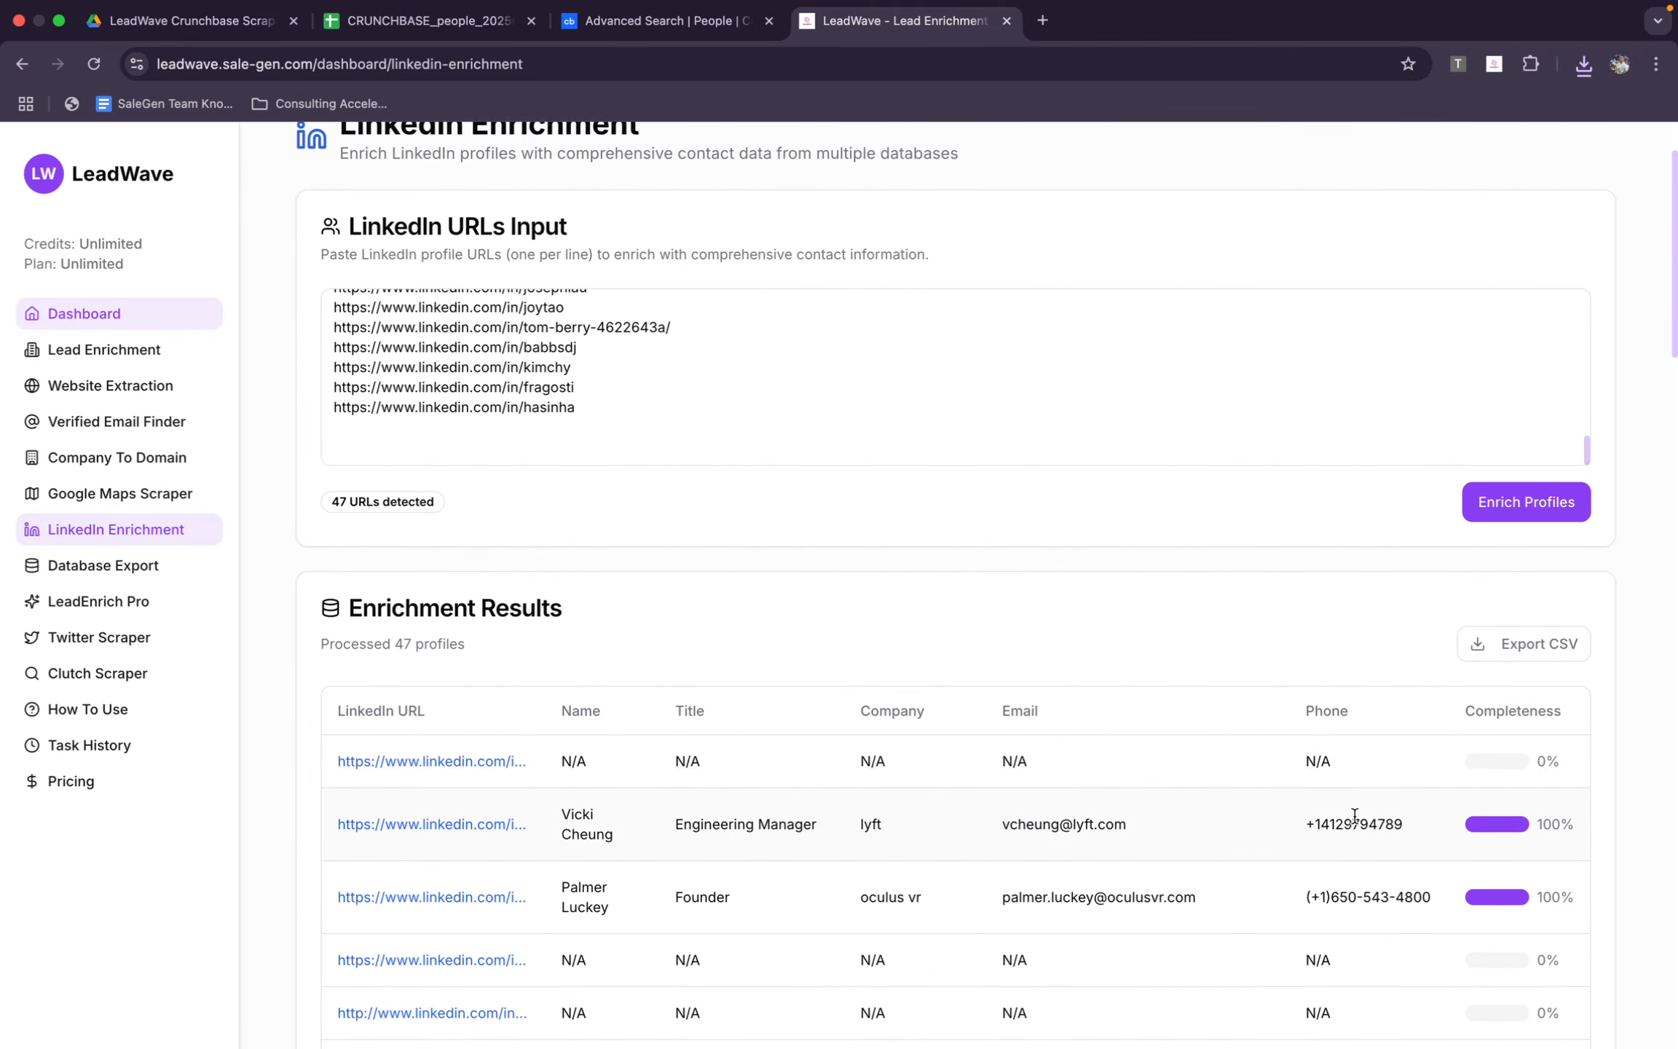
scroll(1417, 842, down, 11)
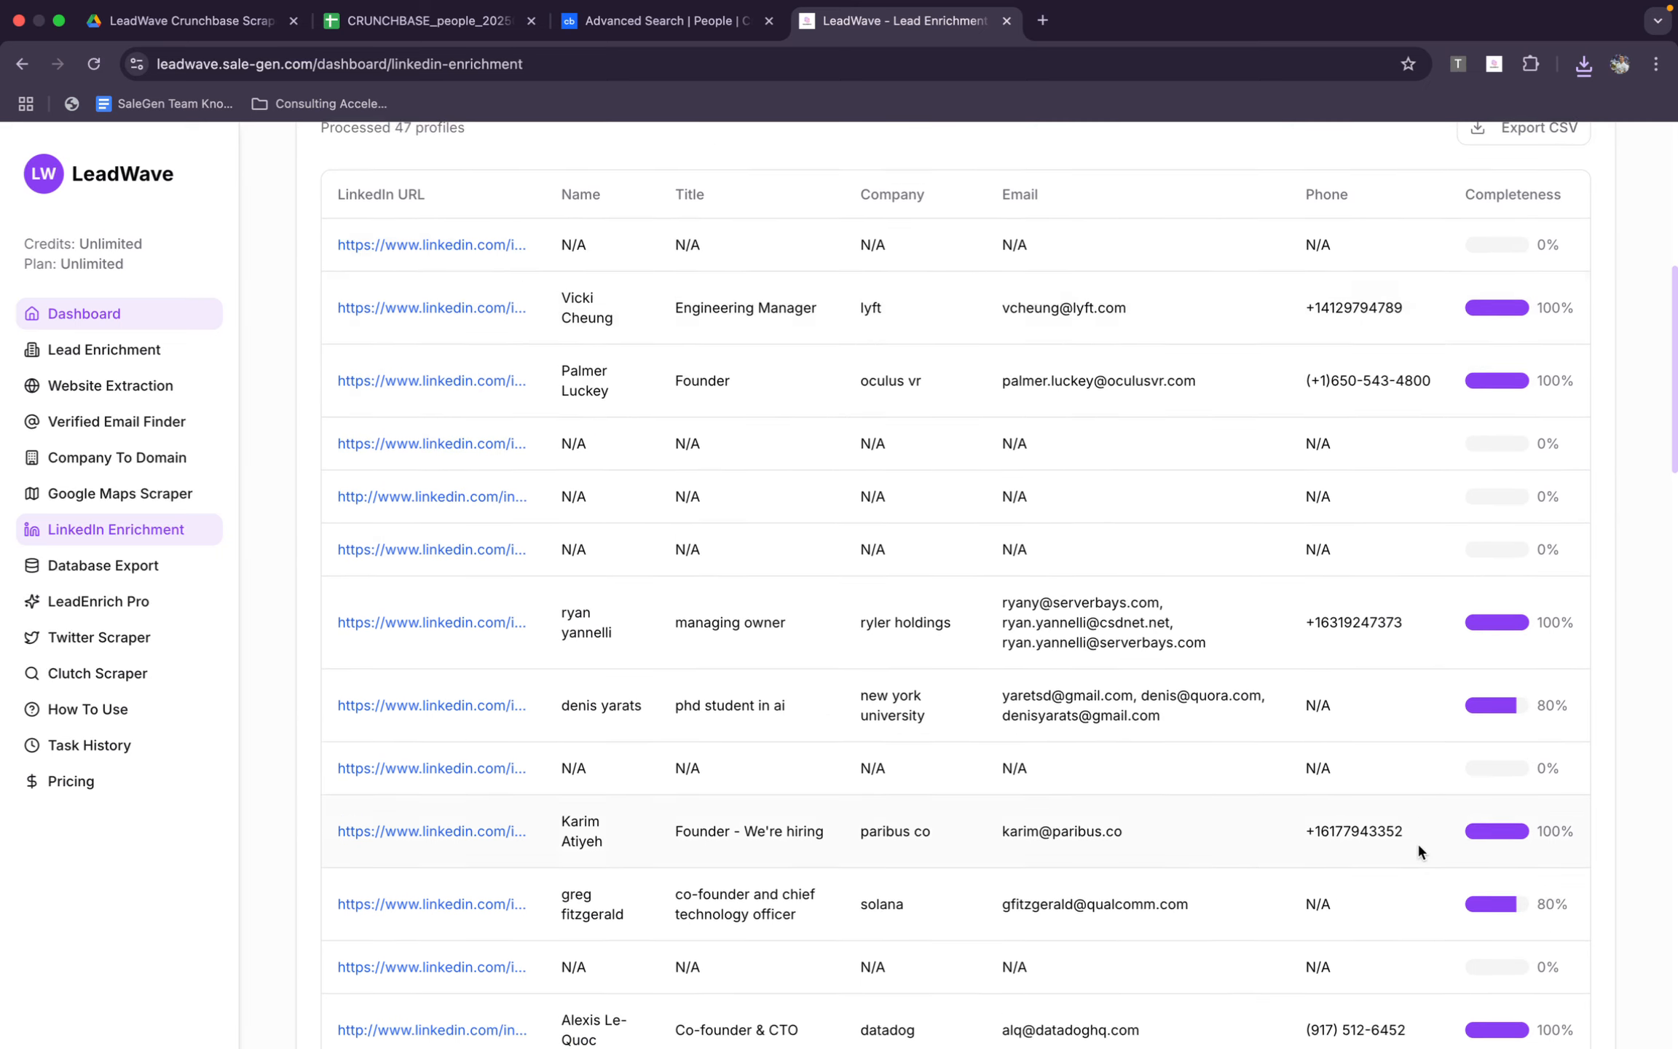
scroll(1417, 846, down, 15)
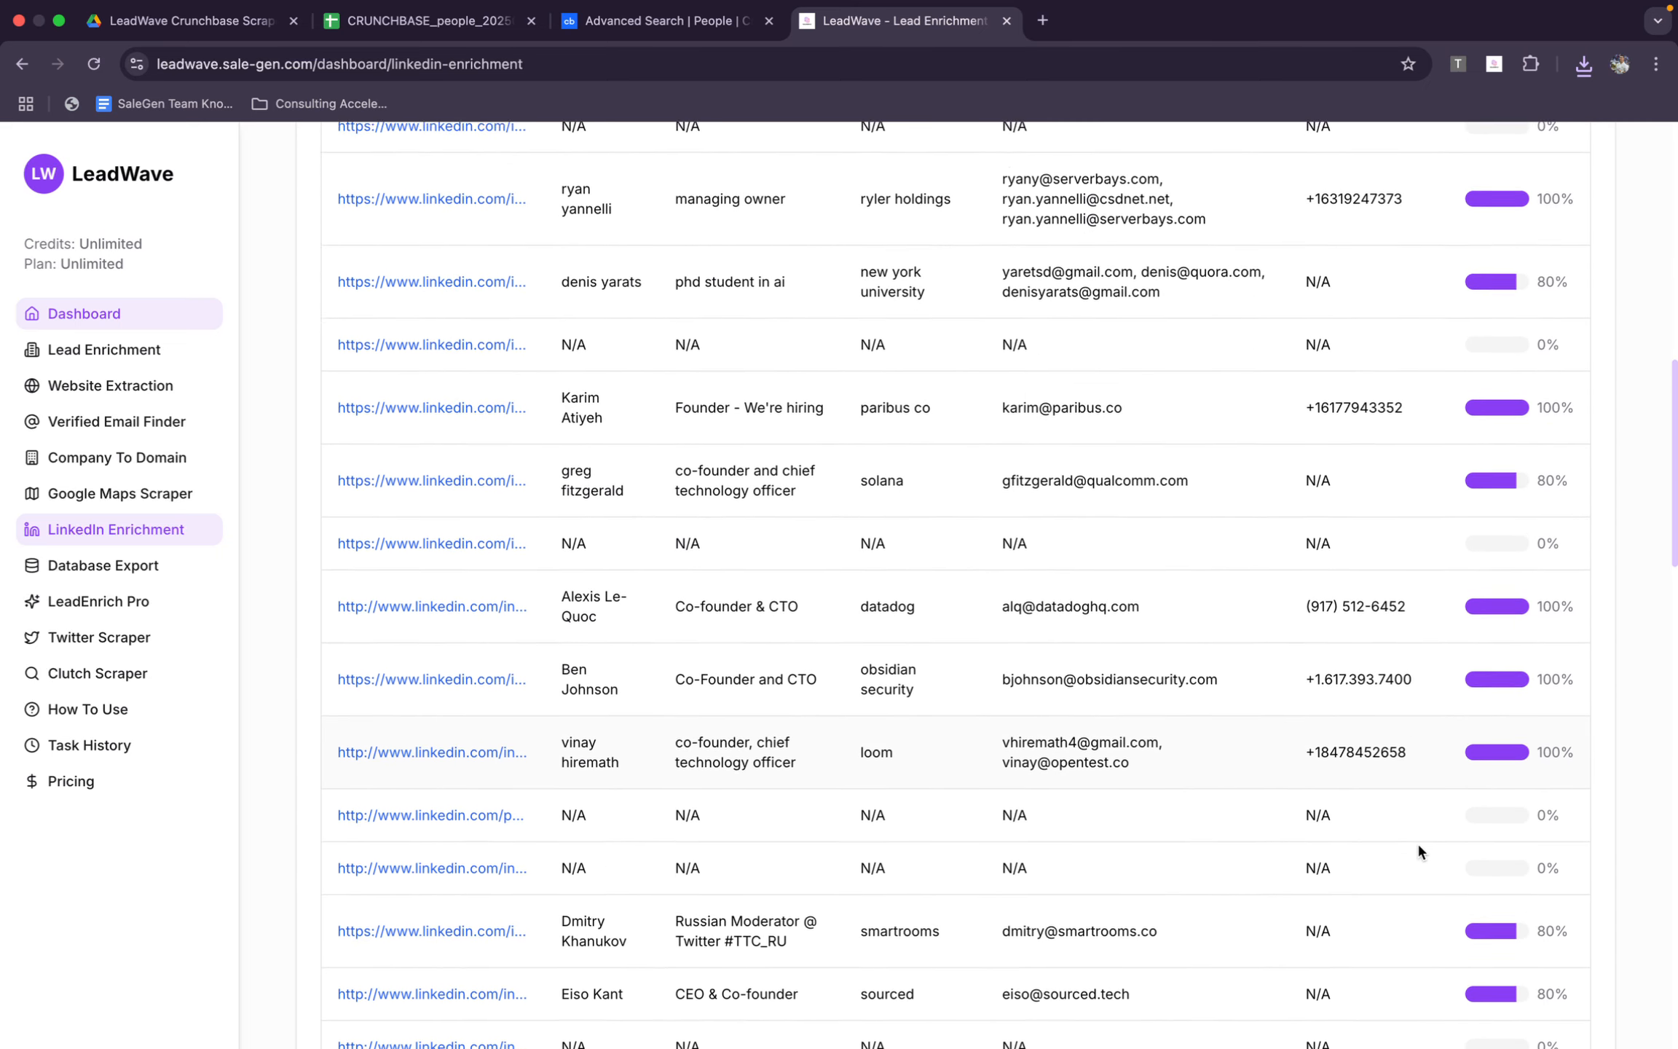
scroll(1417, 842, down, 10)
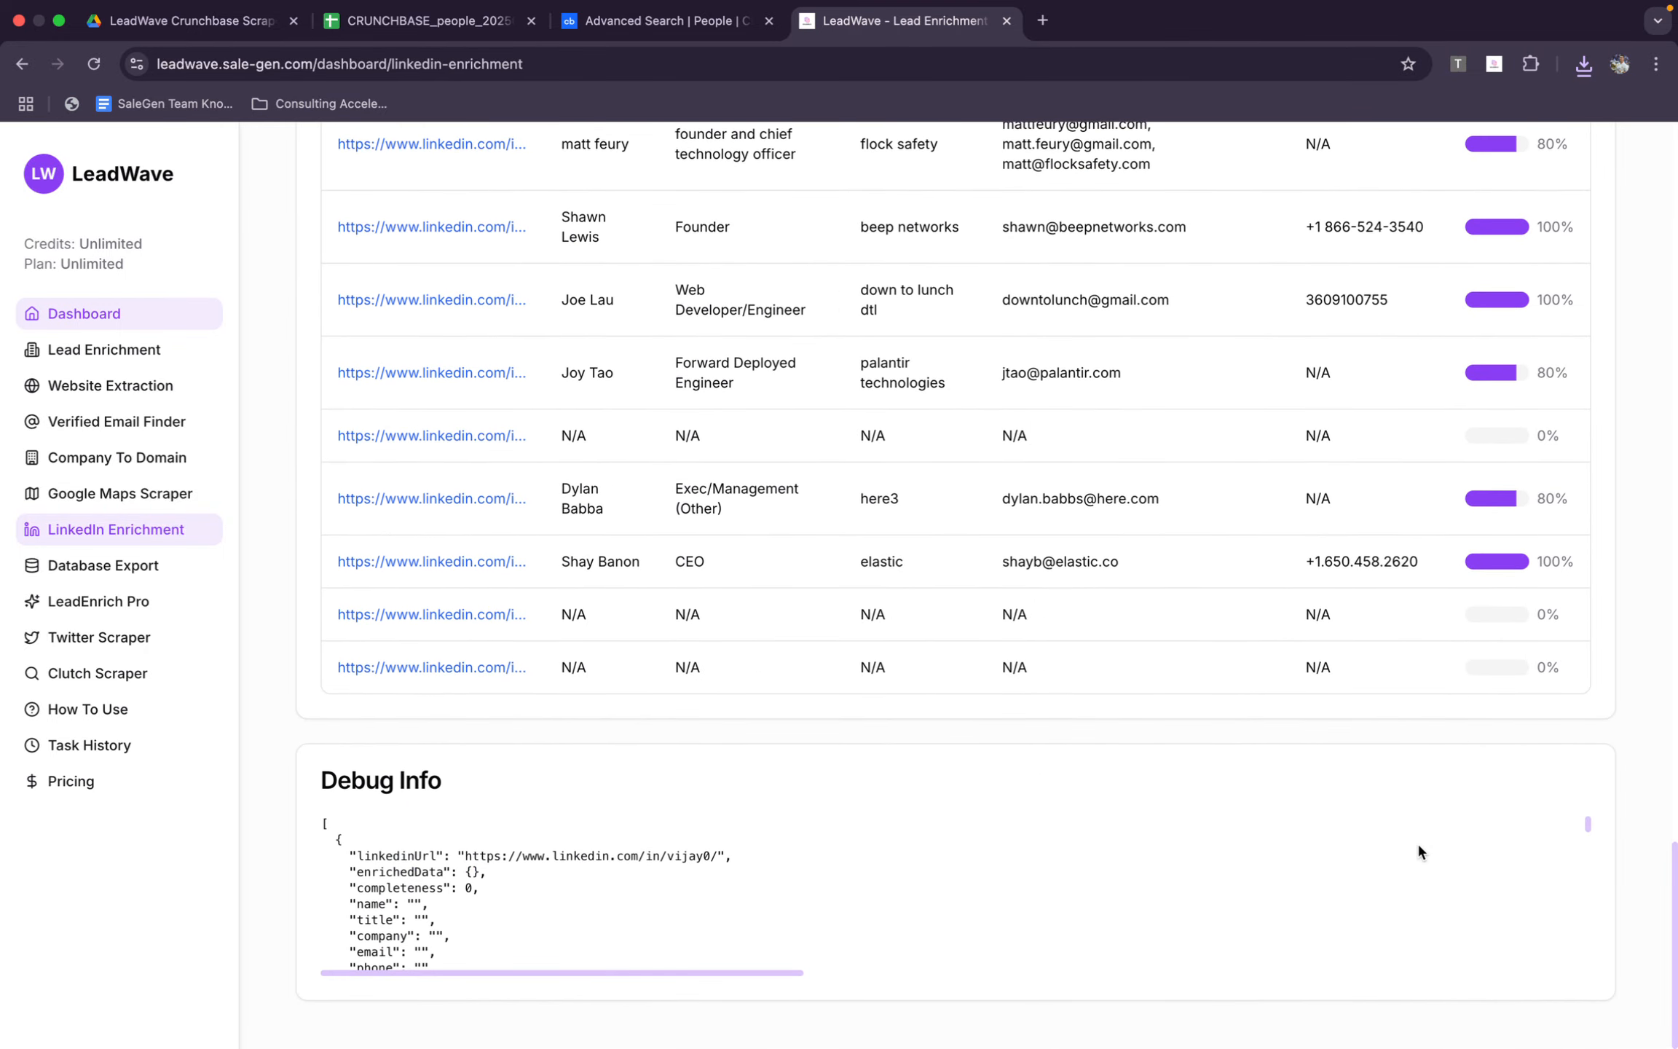
scroll(1233, 549, up, 20)
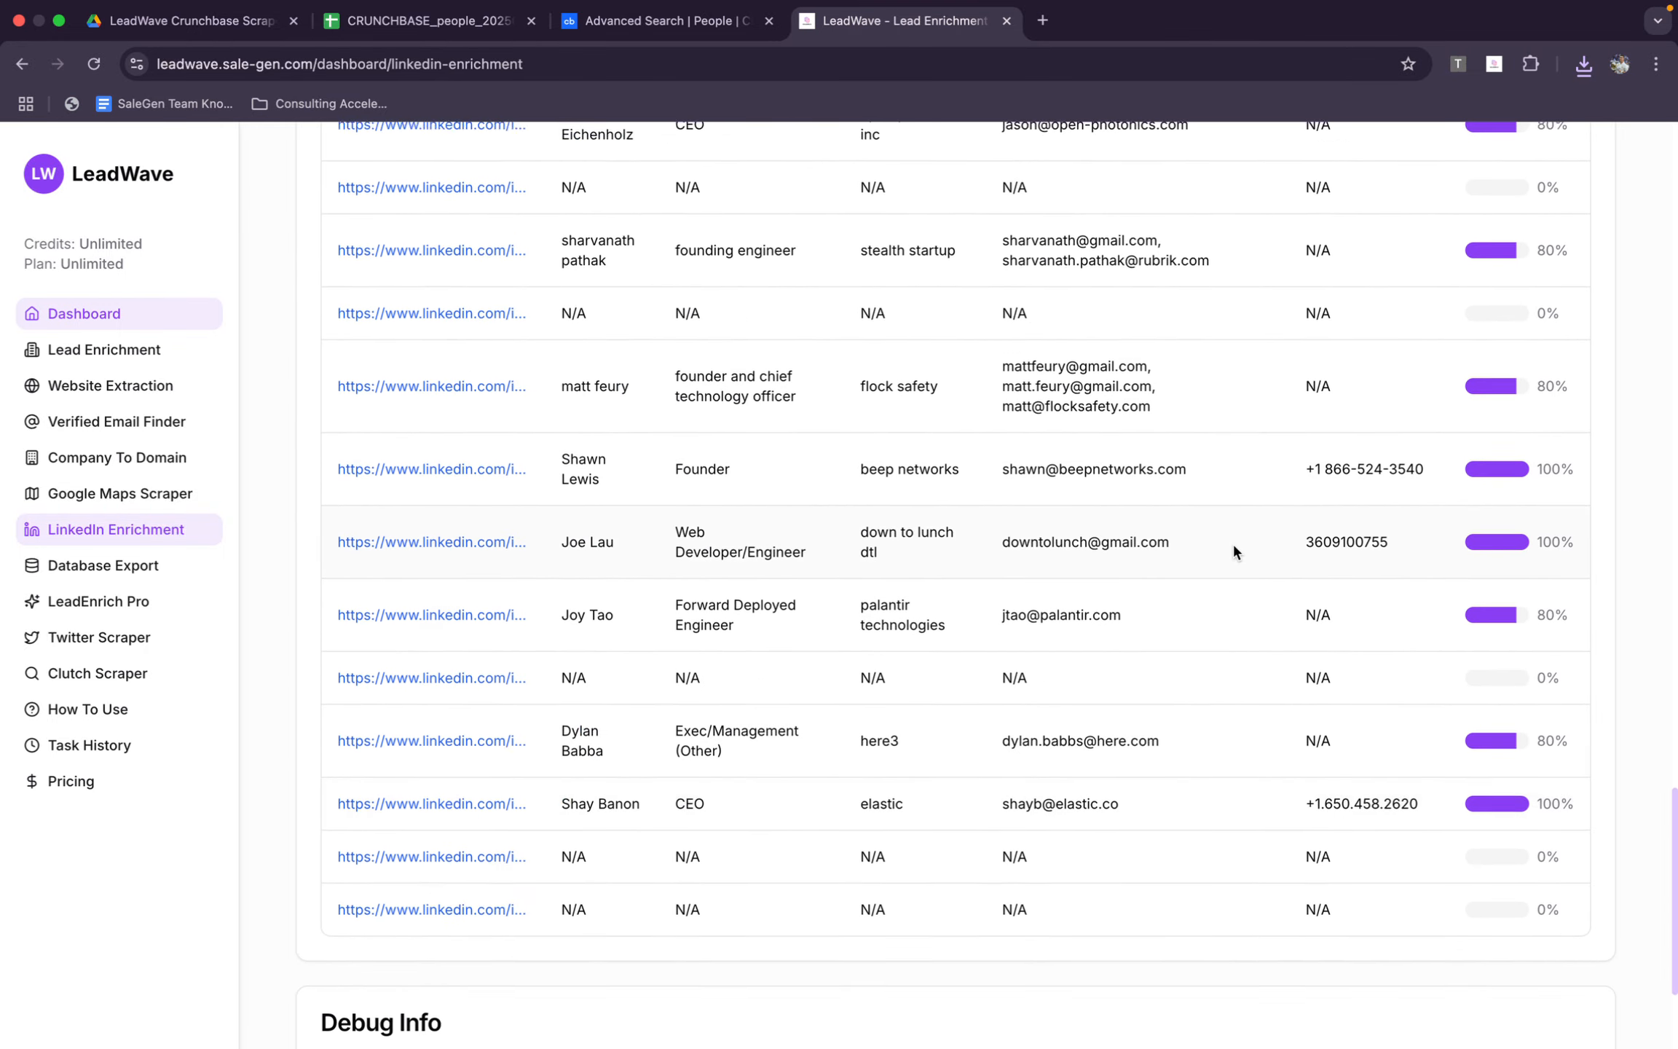
scroll(1232, 550, up, 10)
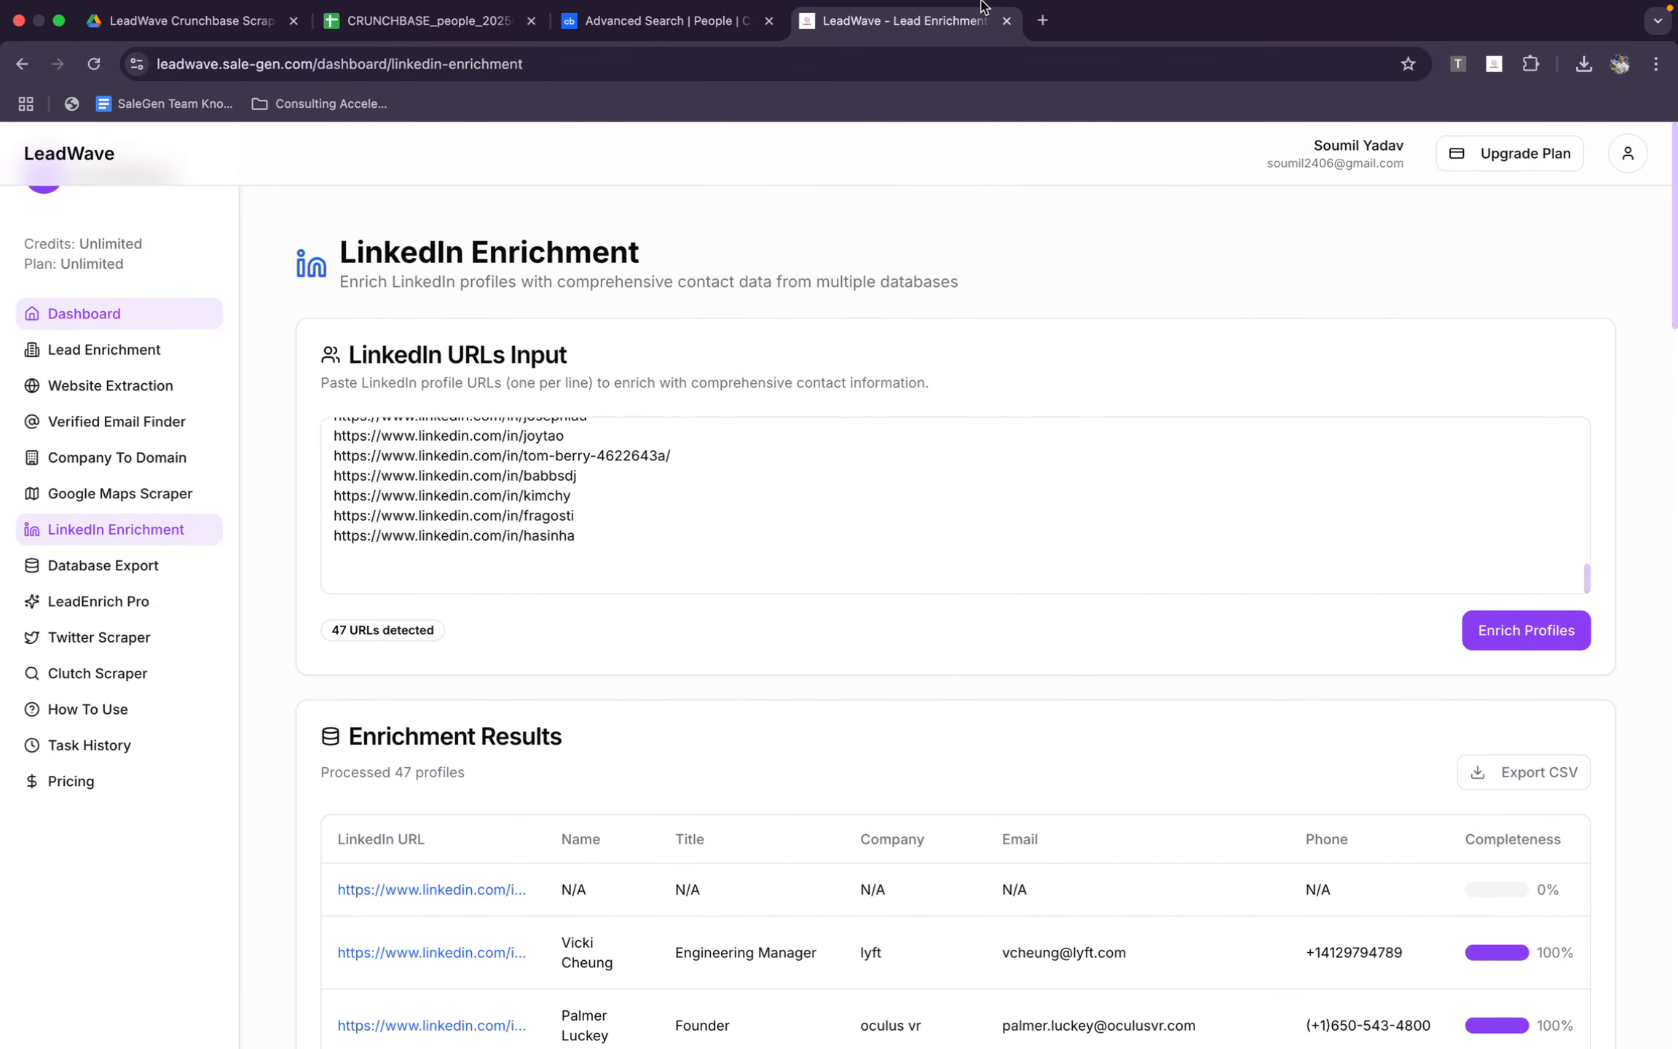
Glance at the Crunchbase scraper's progress, then copy the org_name values in X2:X51 of the people spreadsheet
click(728, 44)
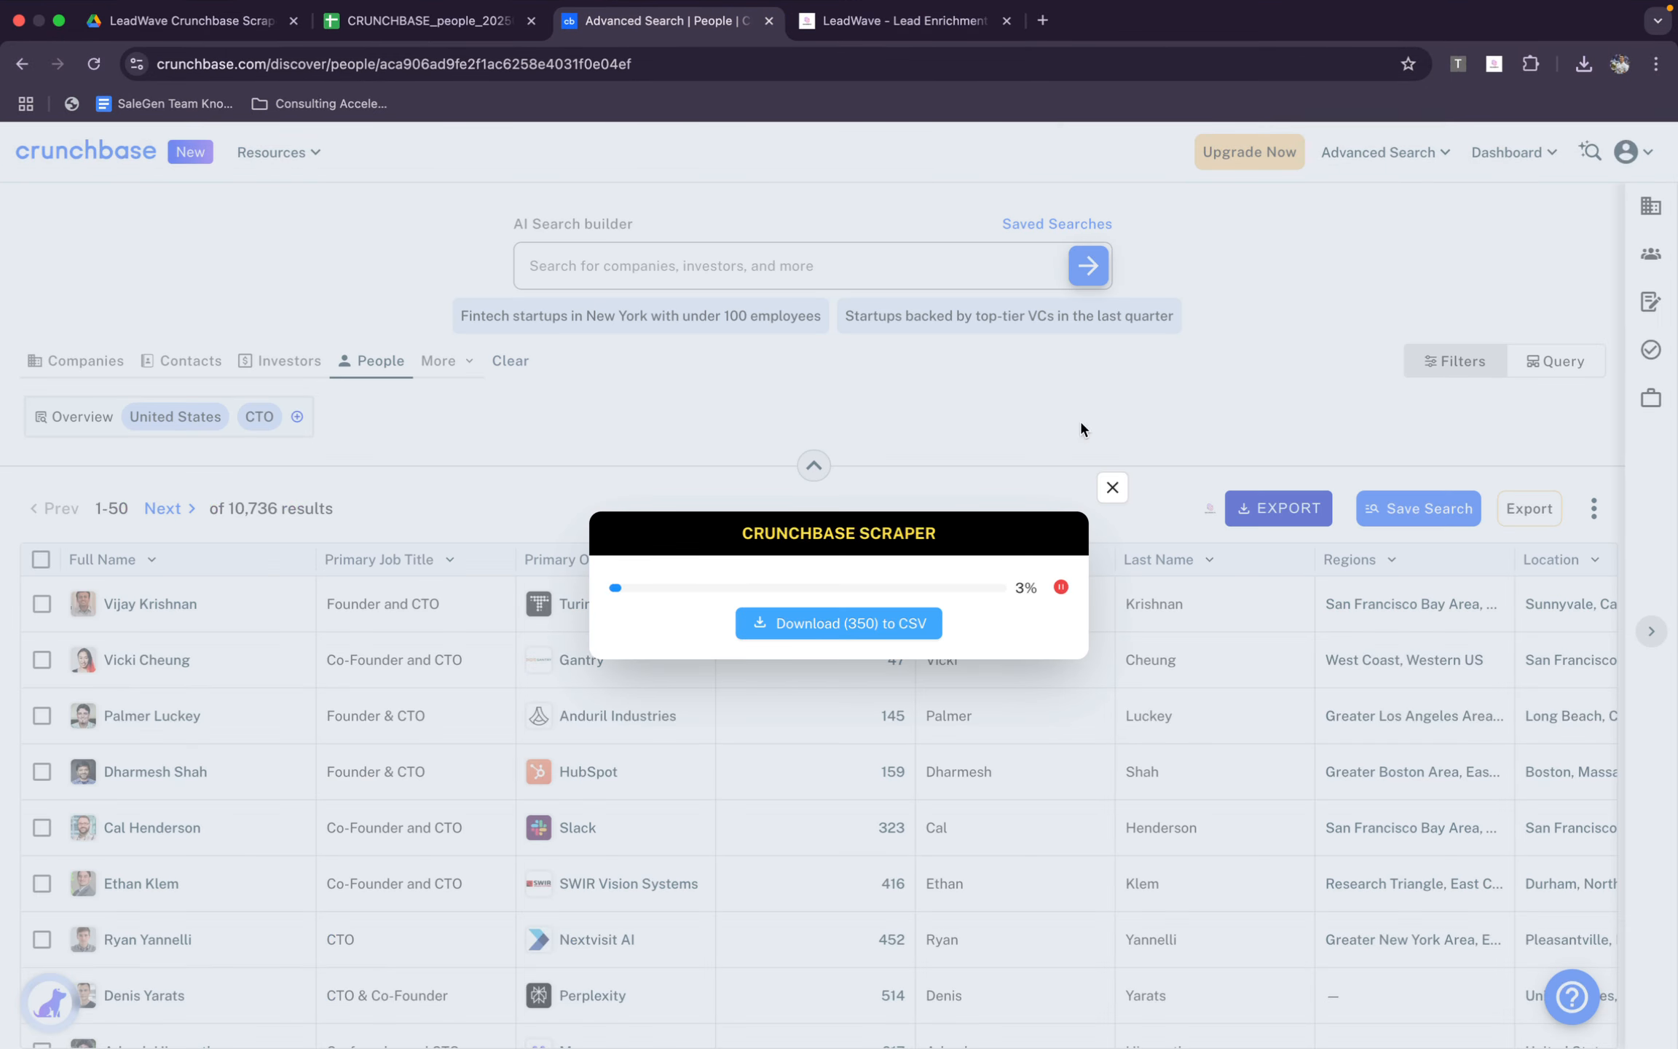
click(458, 20)
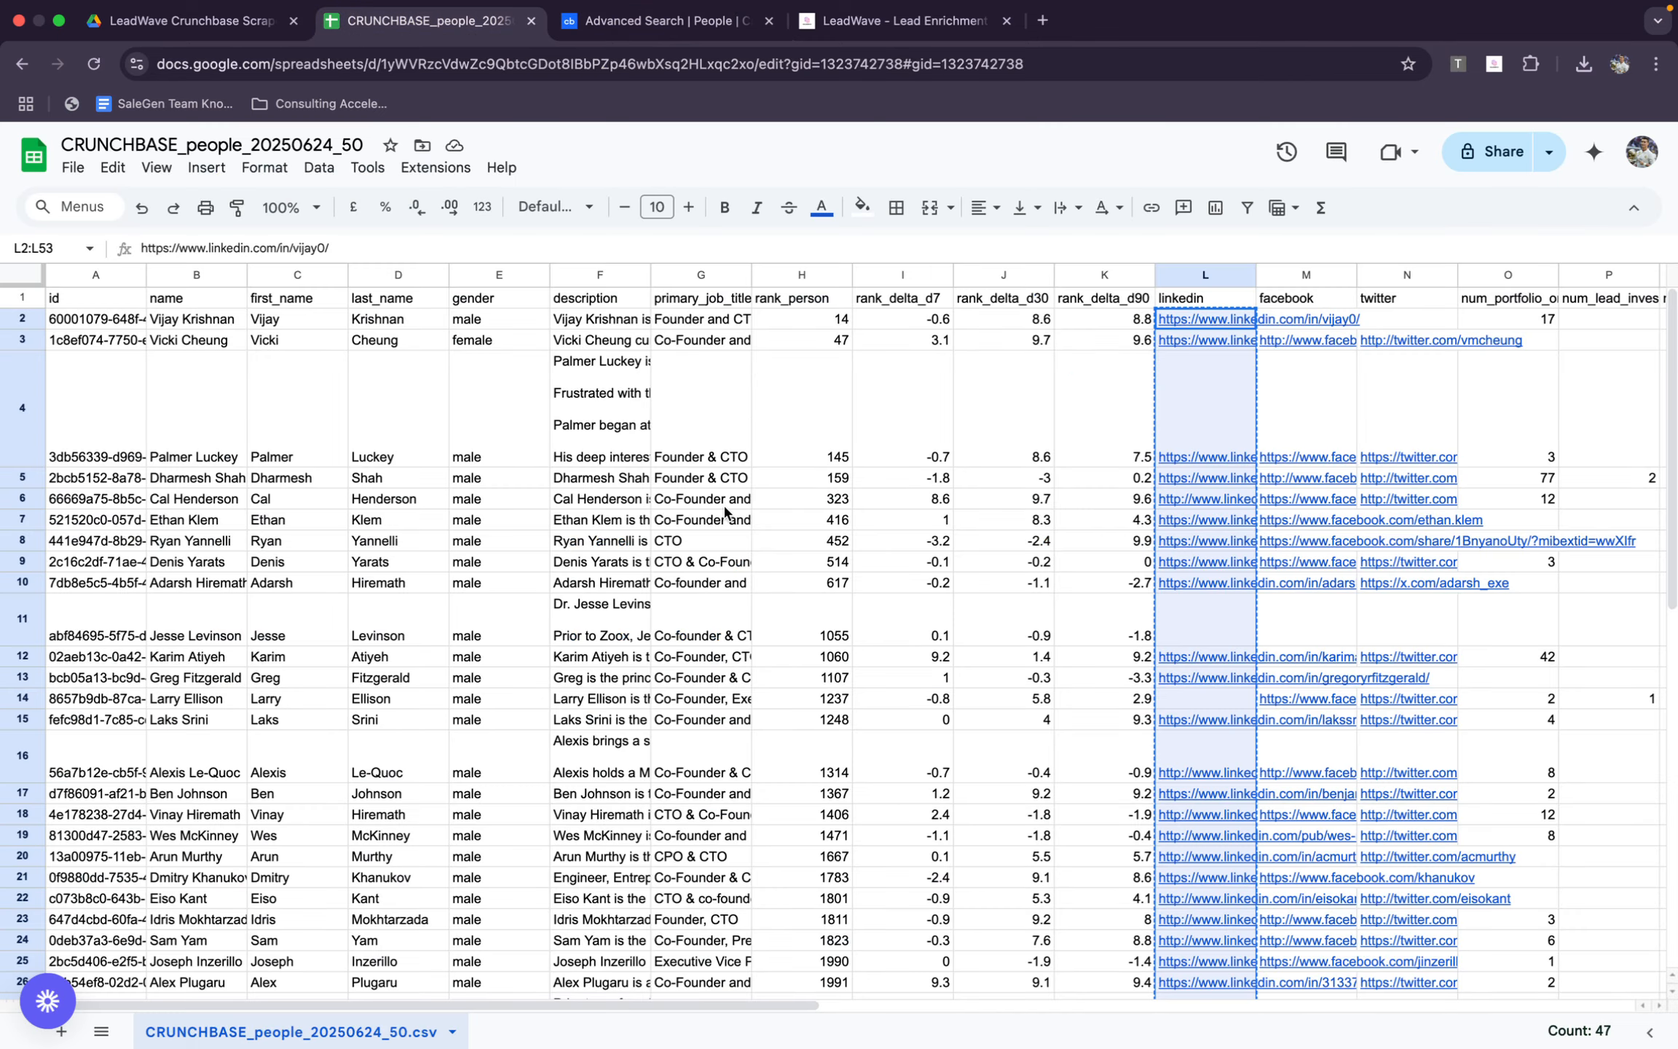
click(723, 325)
scroll(945, 346, right, 5)
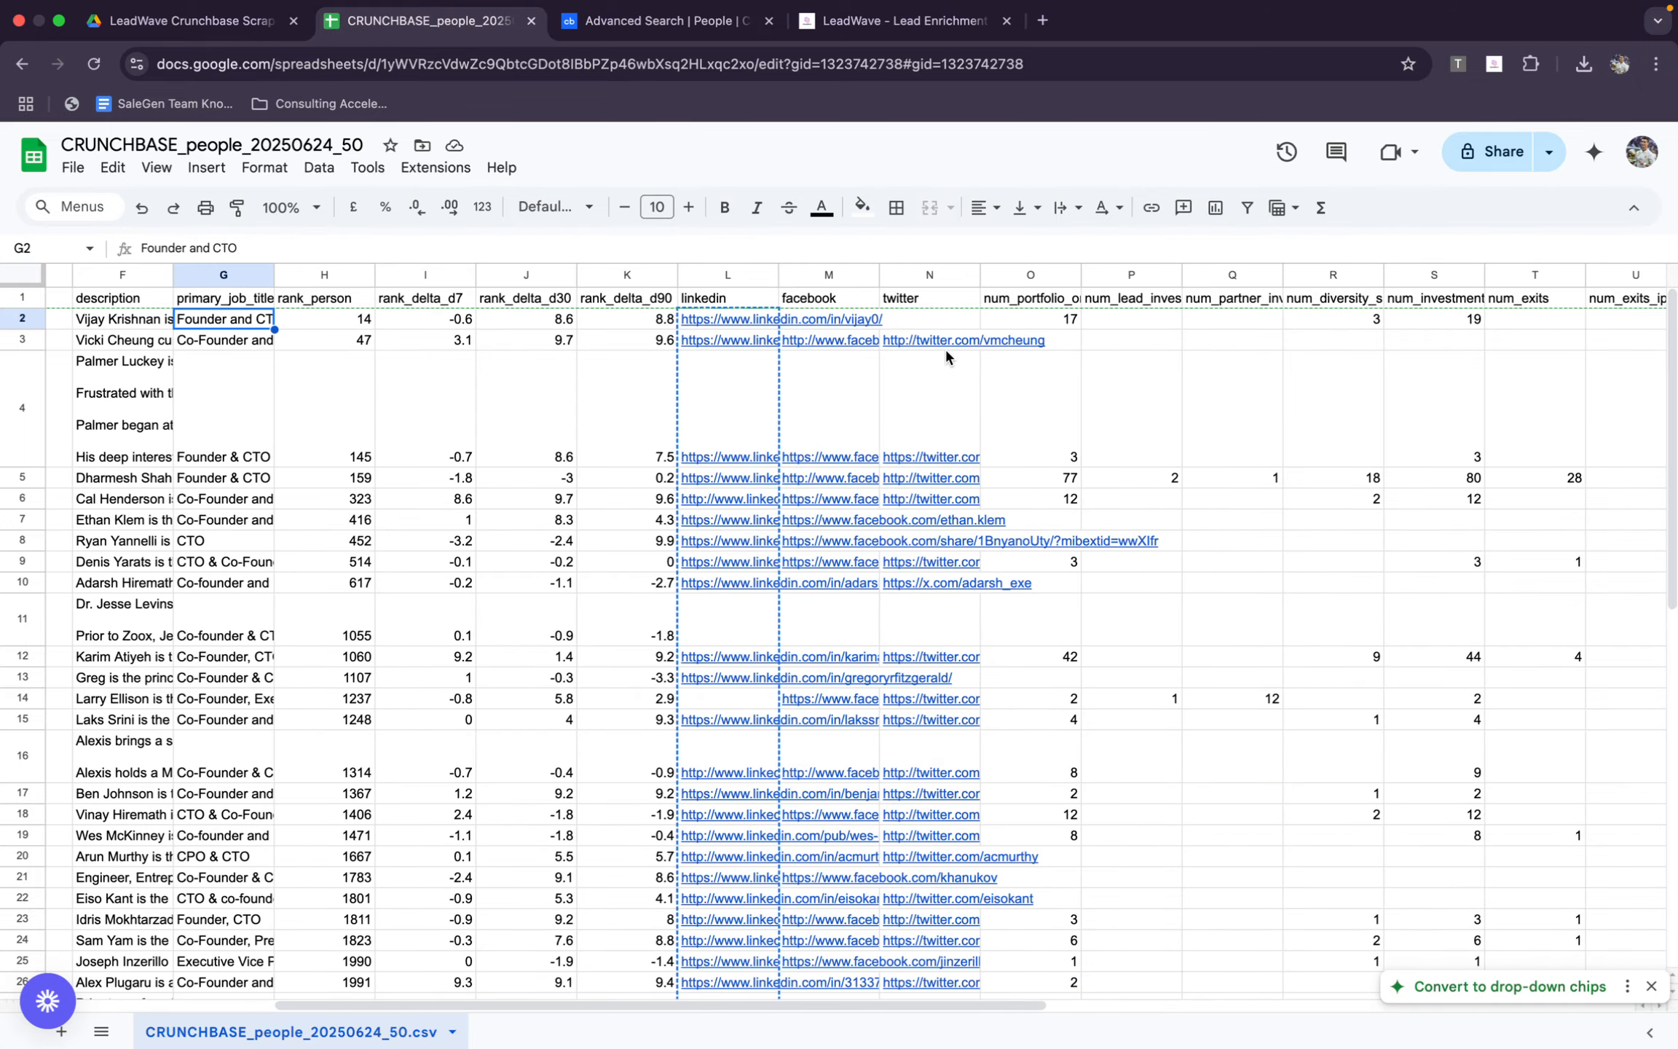
scroll(945, 346, left, 5)
scroll(945, 345, right, 5)
scroll(946, 346, right, 6)
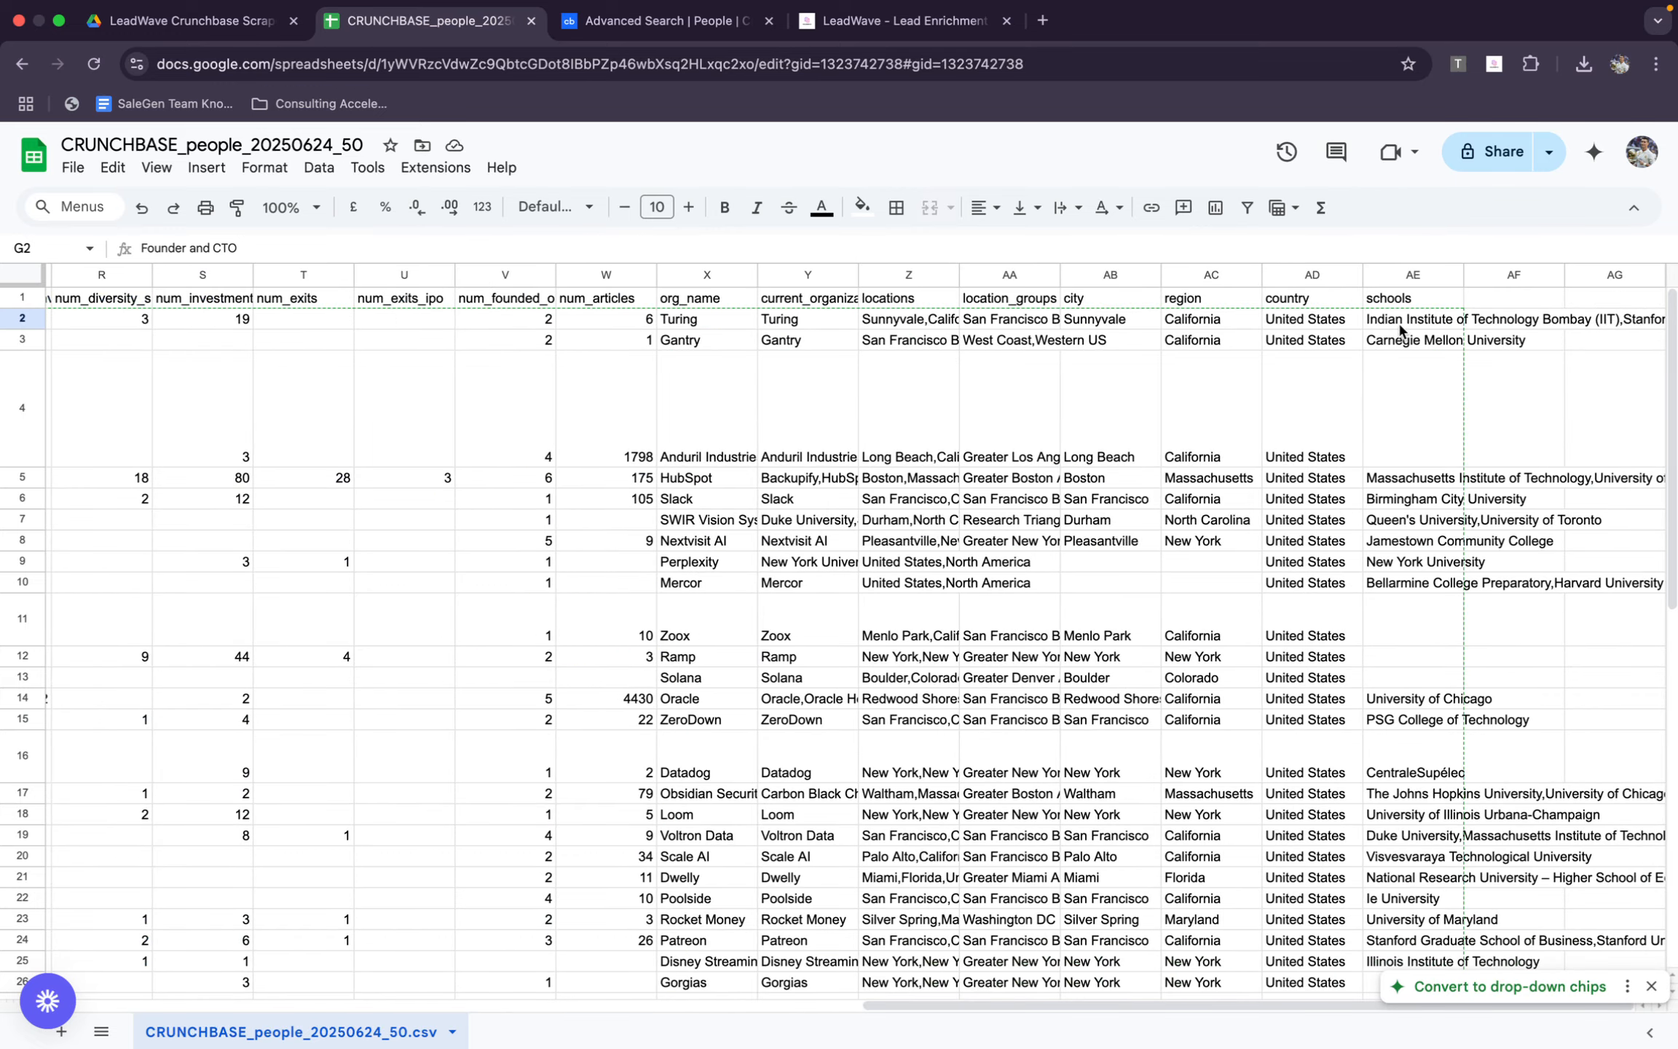
drag(711, 323, 725, 891)
key(cmd+c)
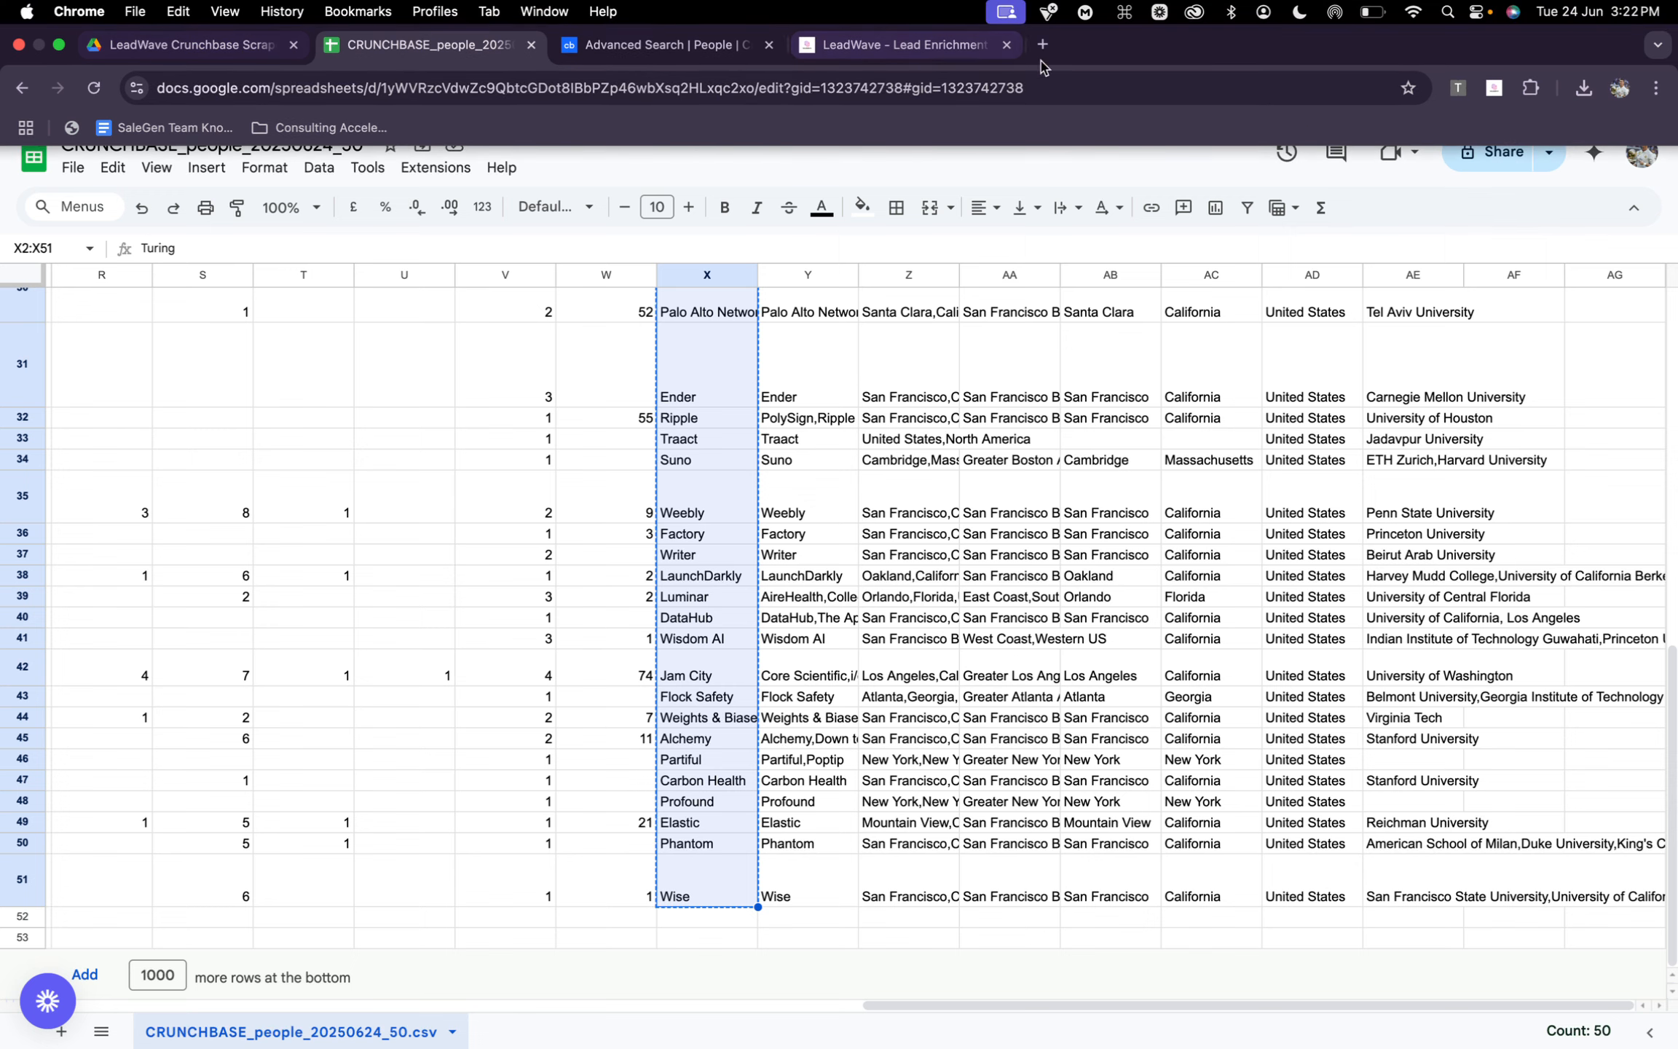
Switch to LeadWave and convert the copied company names to website domains with Company To Domain
click(896, 44)
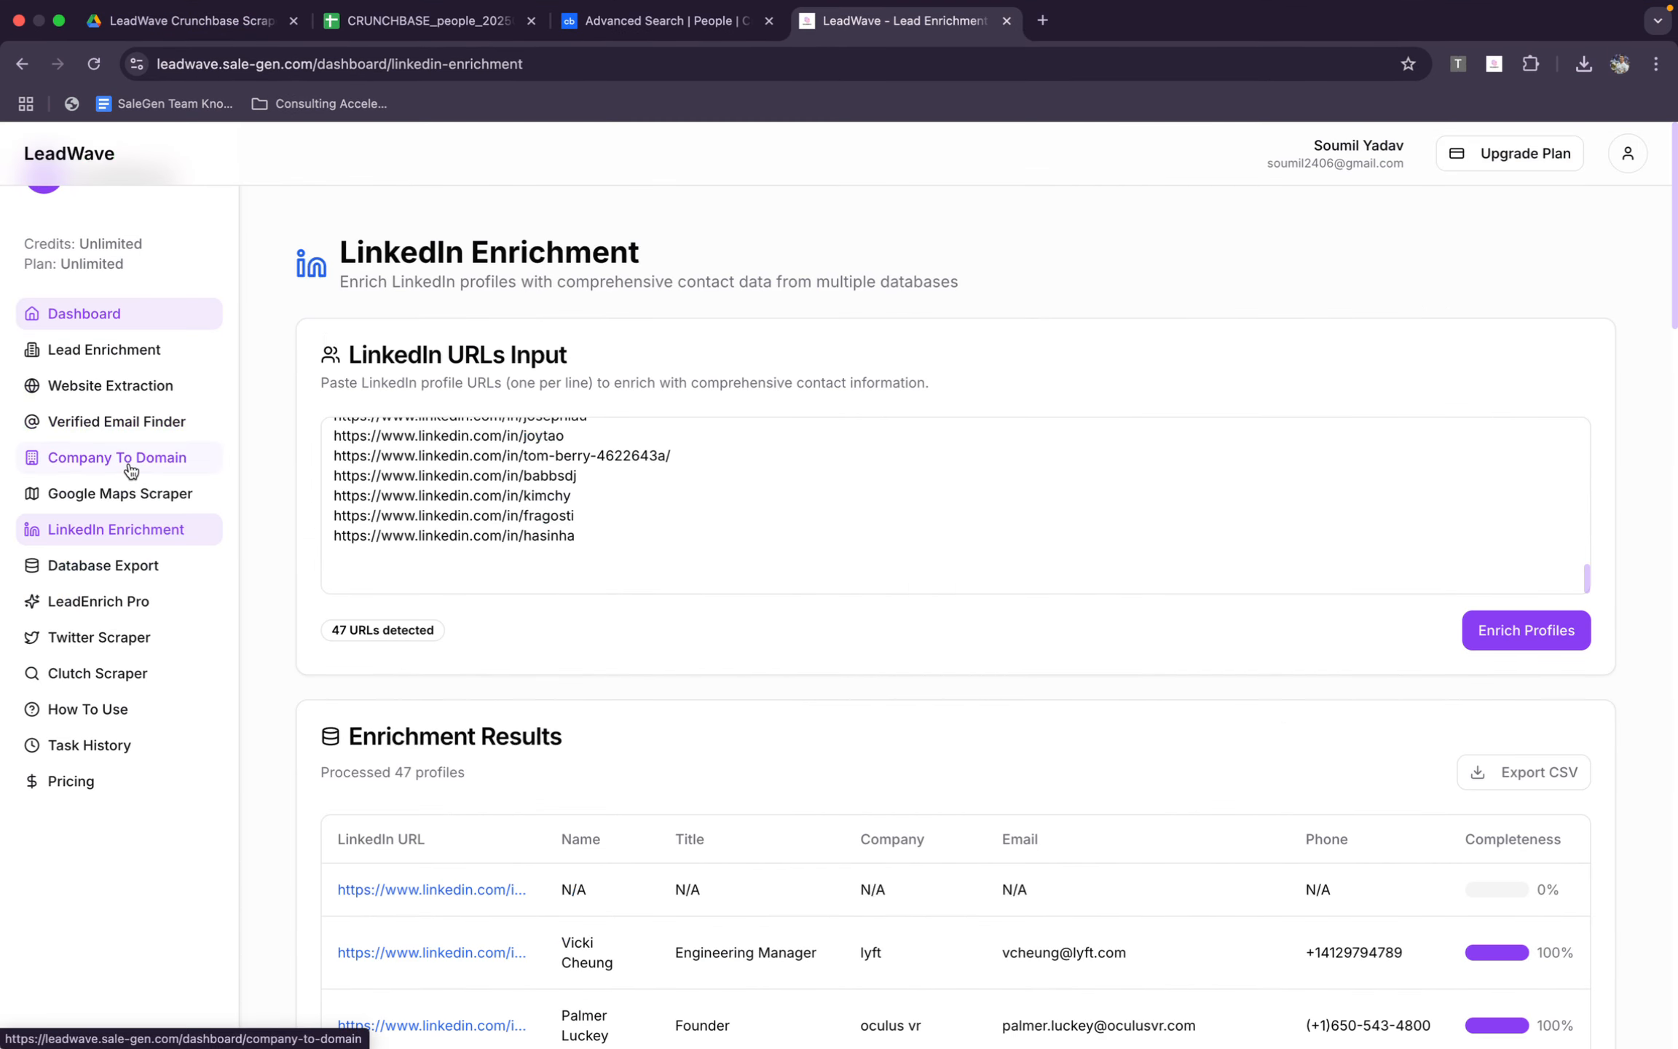
click(128, 456)
click(608, 568)
key(super+v)
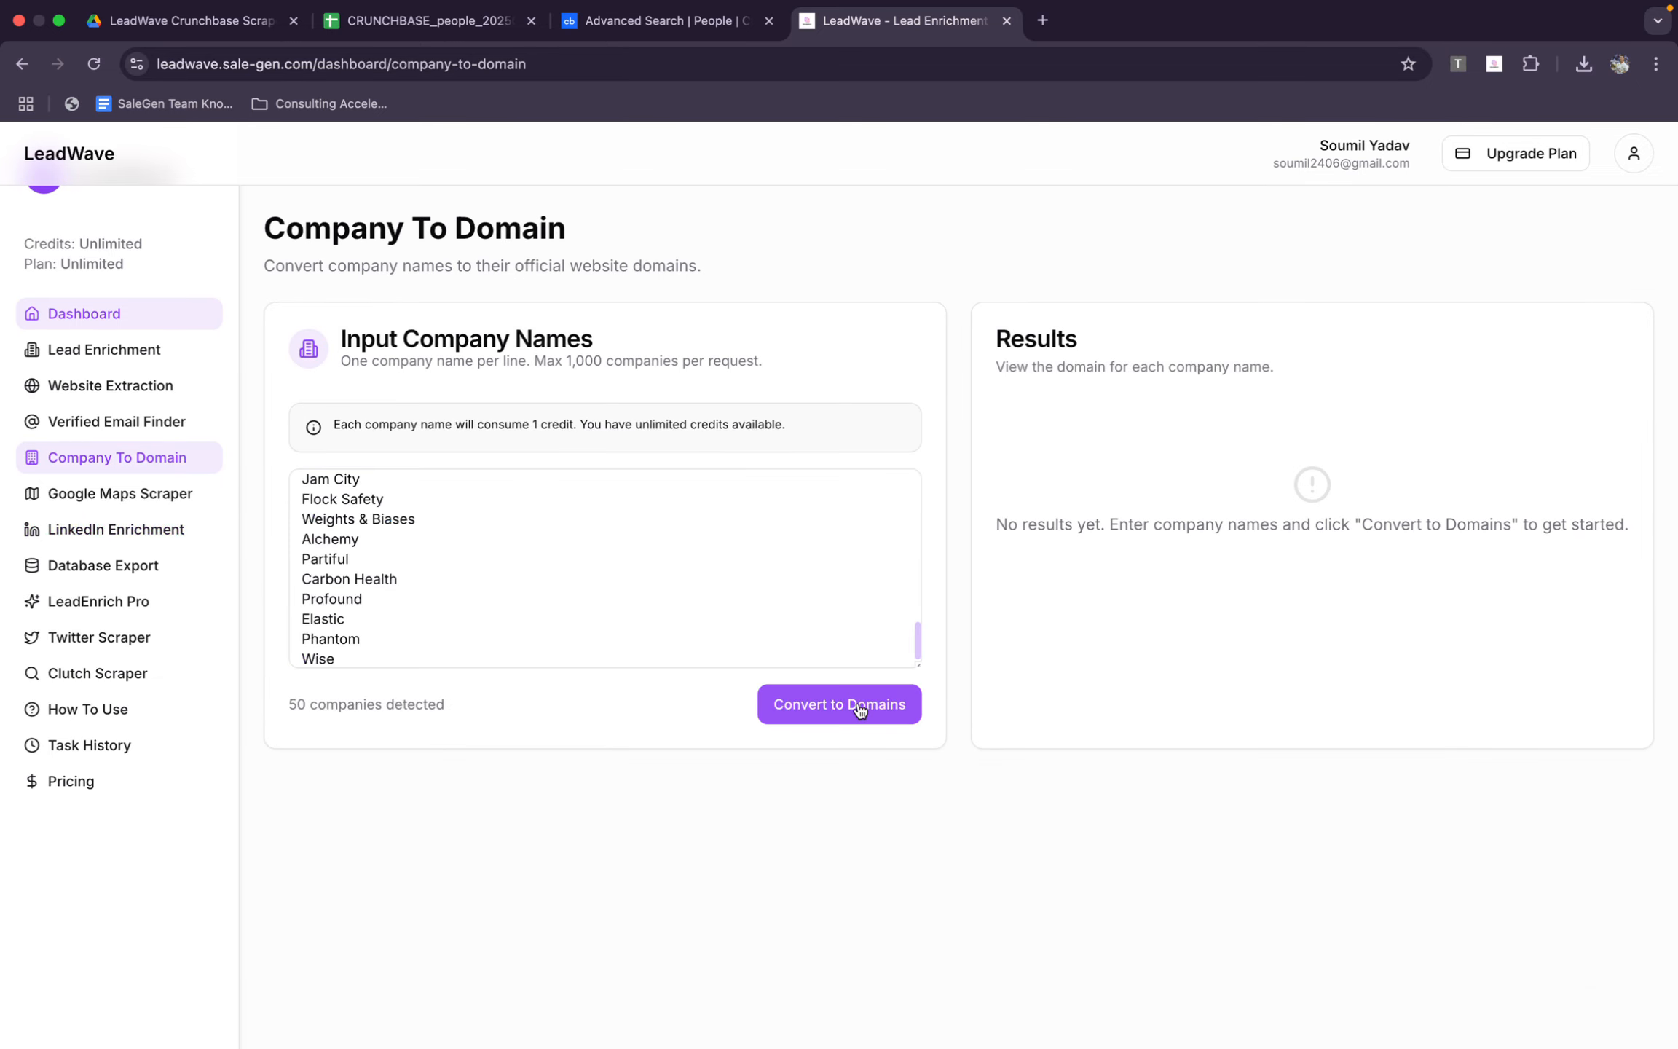
click(859, 704)
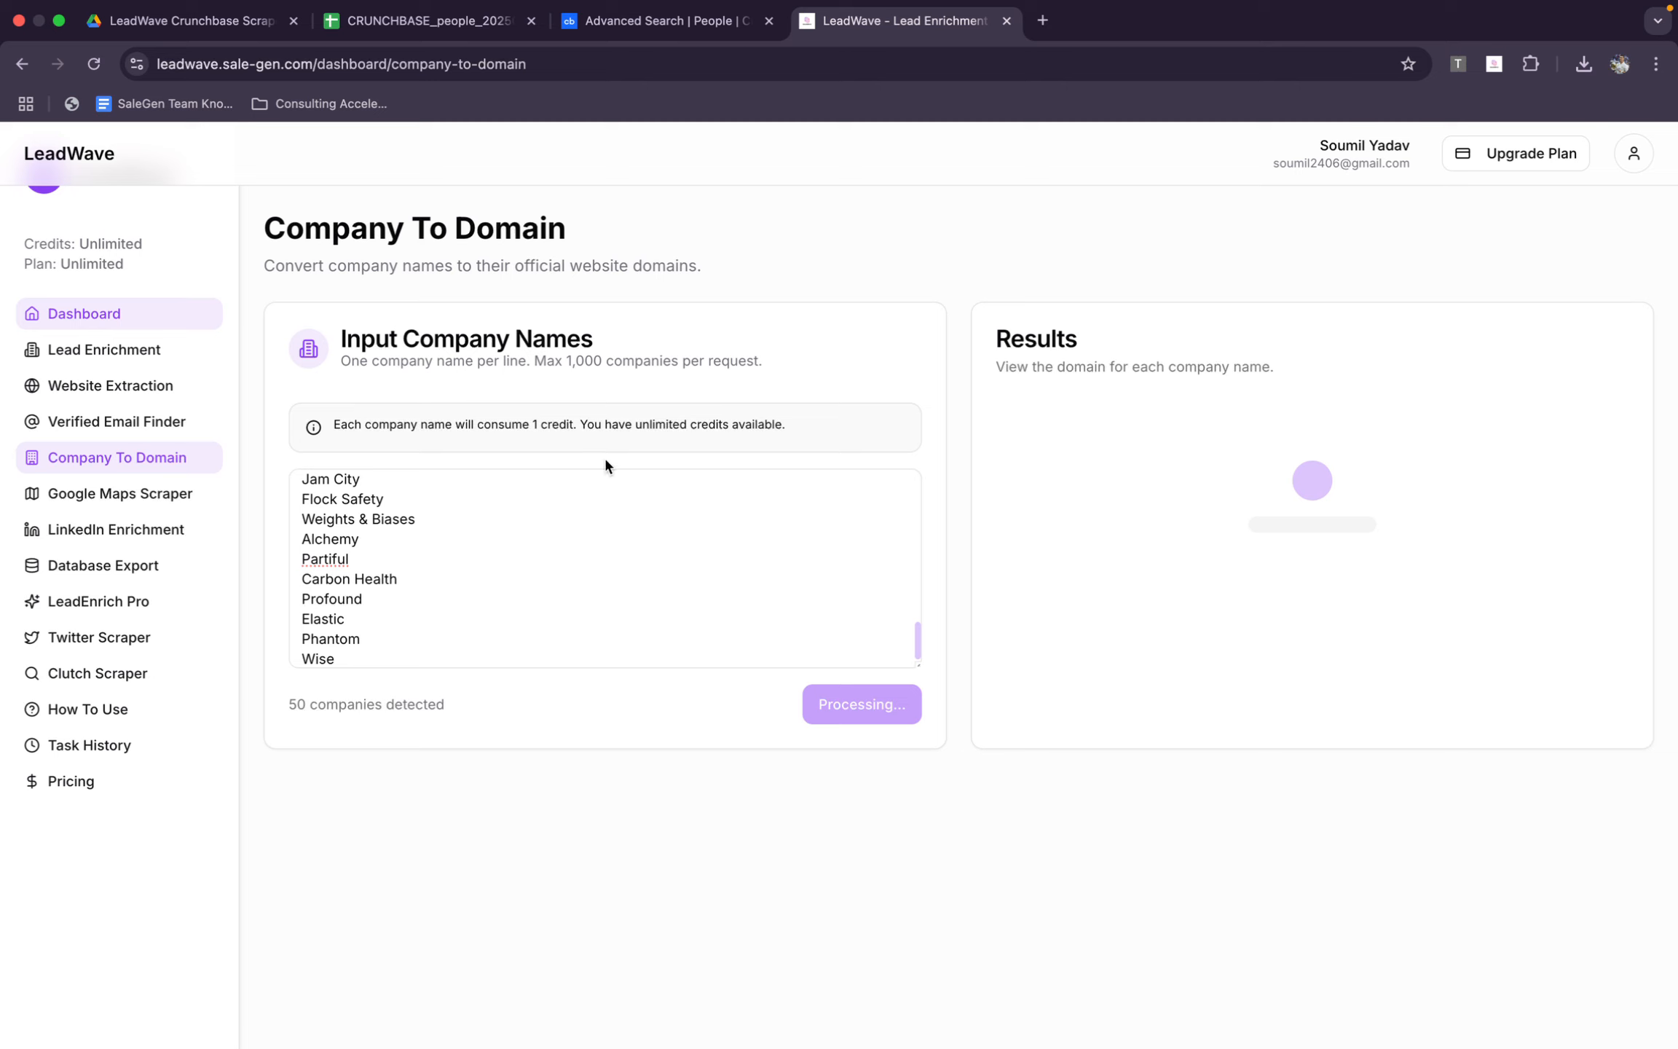
Open Google Sheets in a new tab and download LeadWave's company-to-domain results as CSV
click(1043, 22)
text(shee)
key(Return)
click(903, 21)
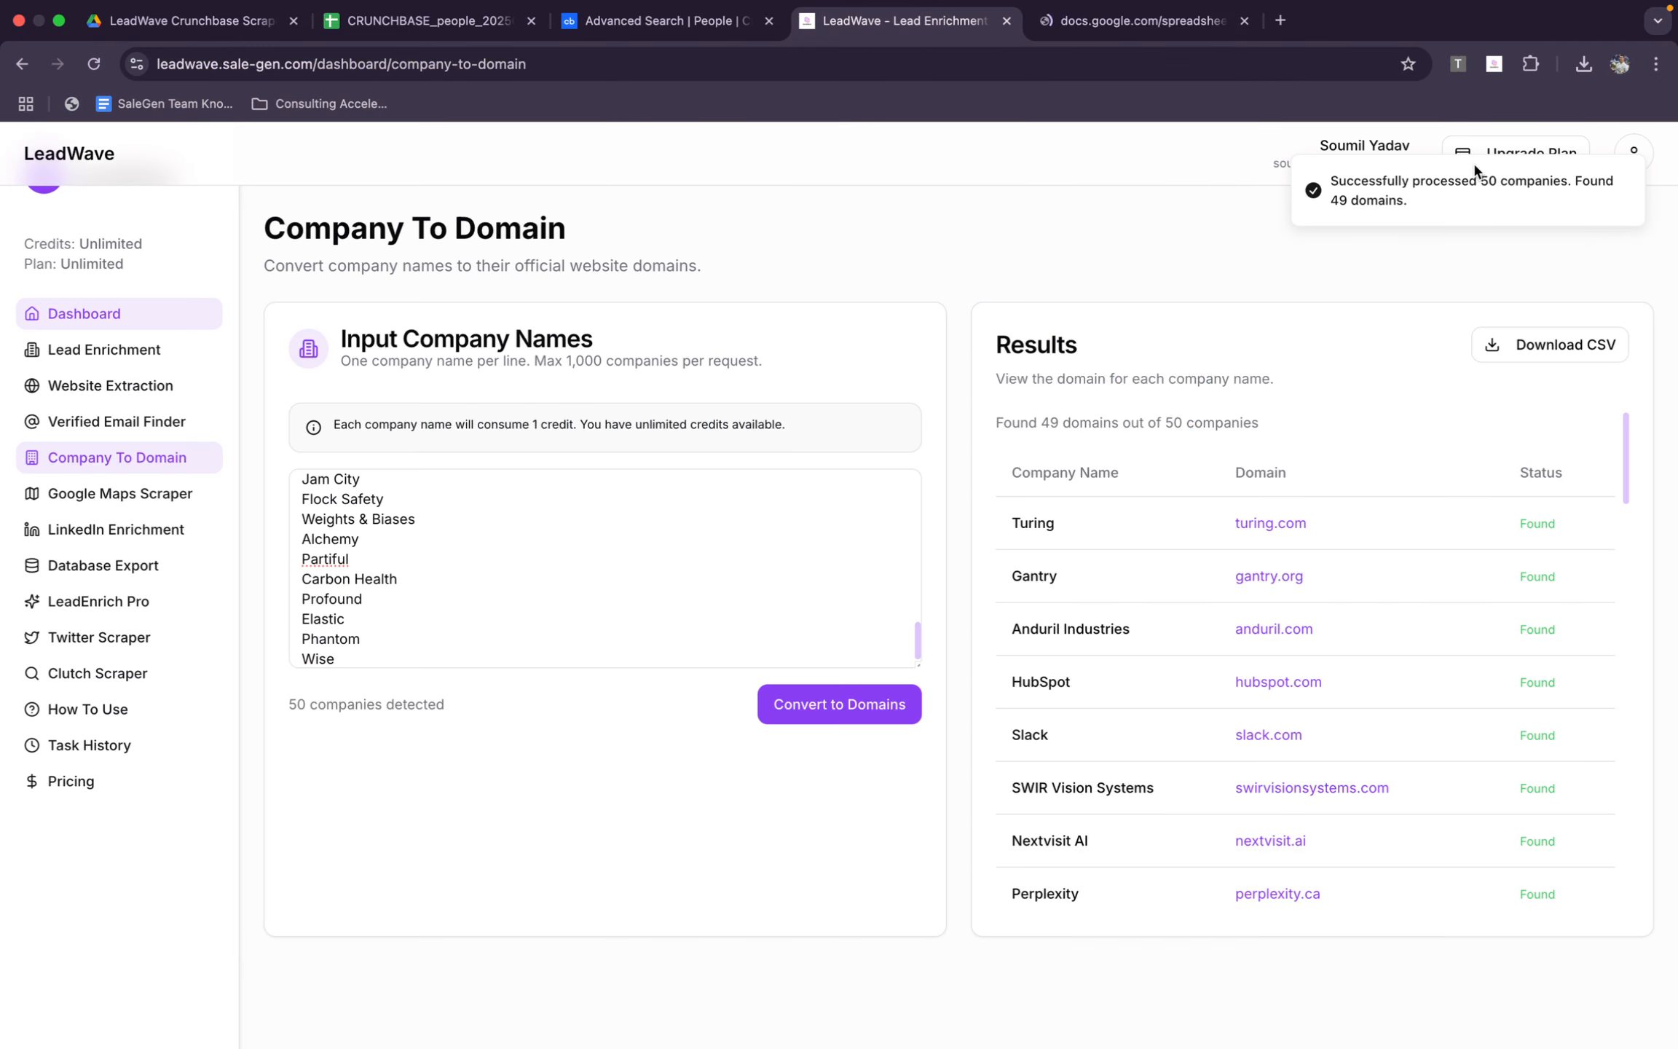
click(1551, 344)
Create a blank Google Sheets spreadsheet and upload company_to_domain_results (14).csv from the Downloads folder
click(1136, 20)
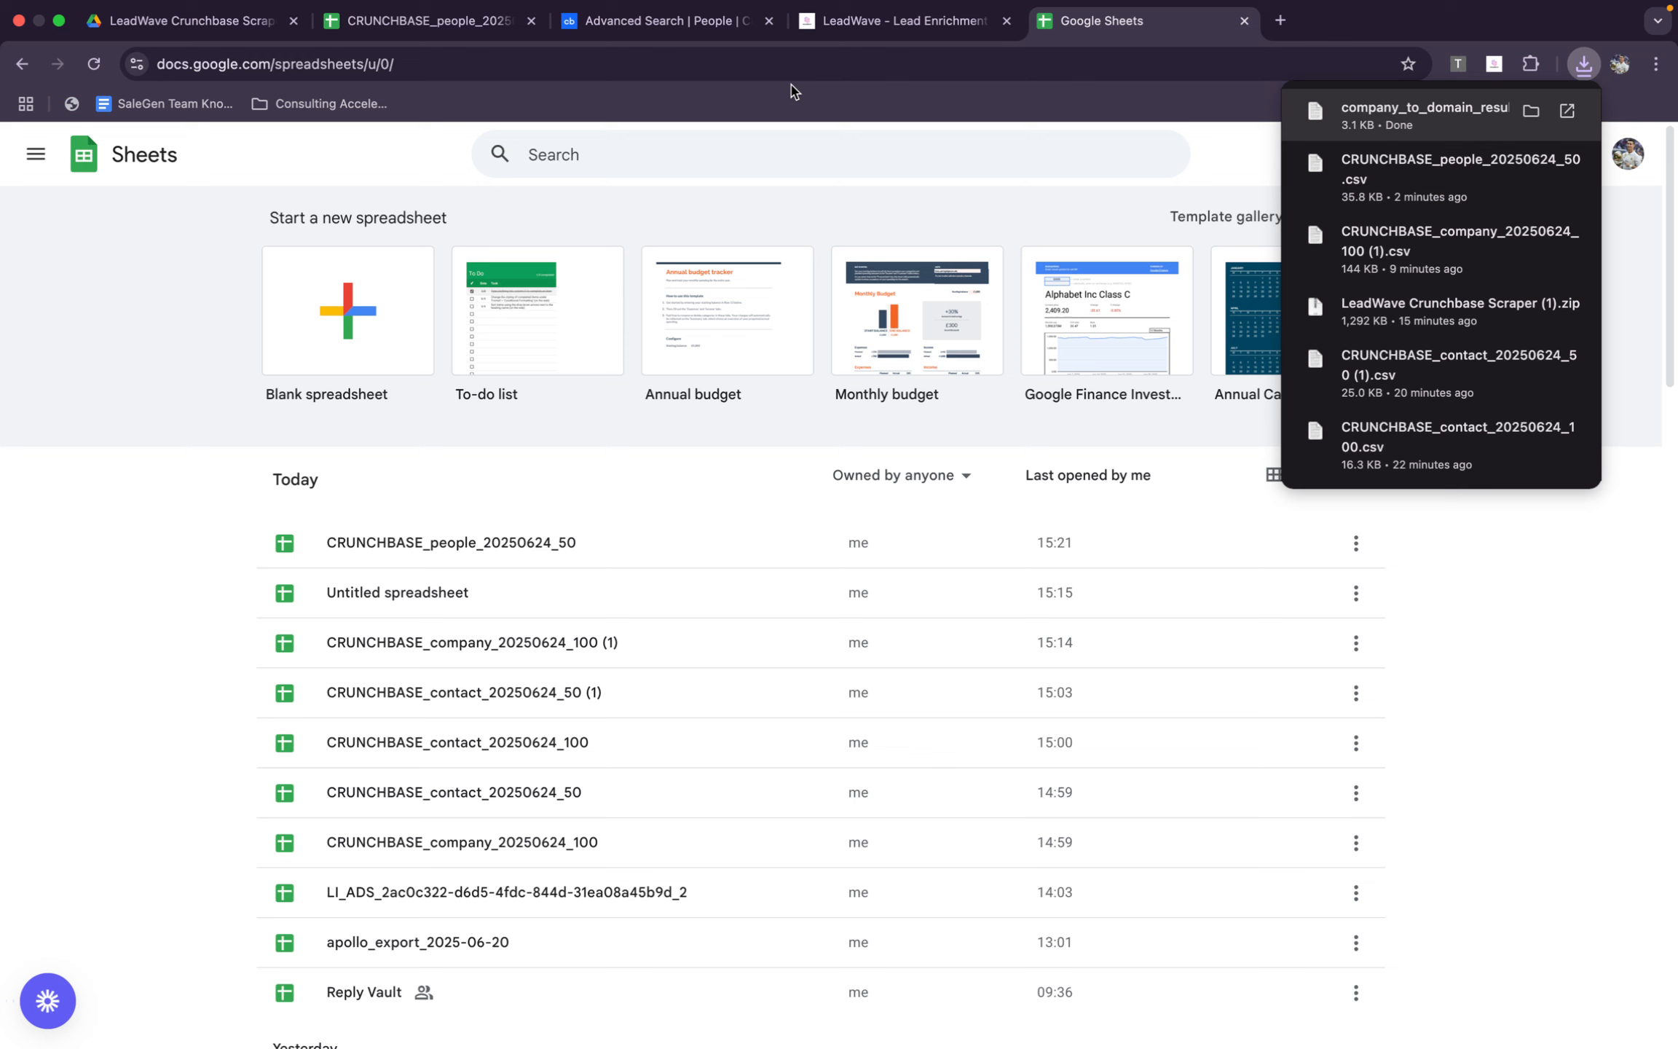
click(272, 370)
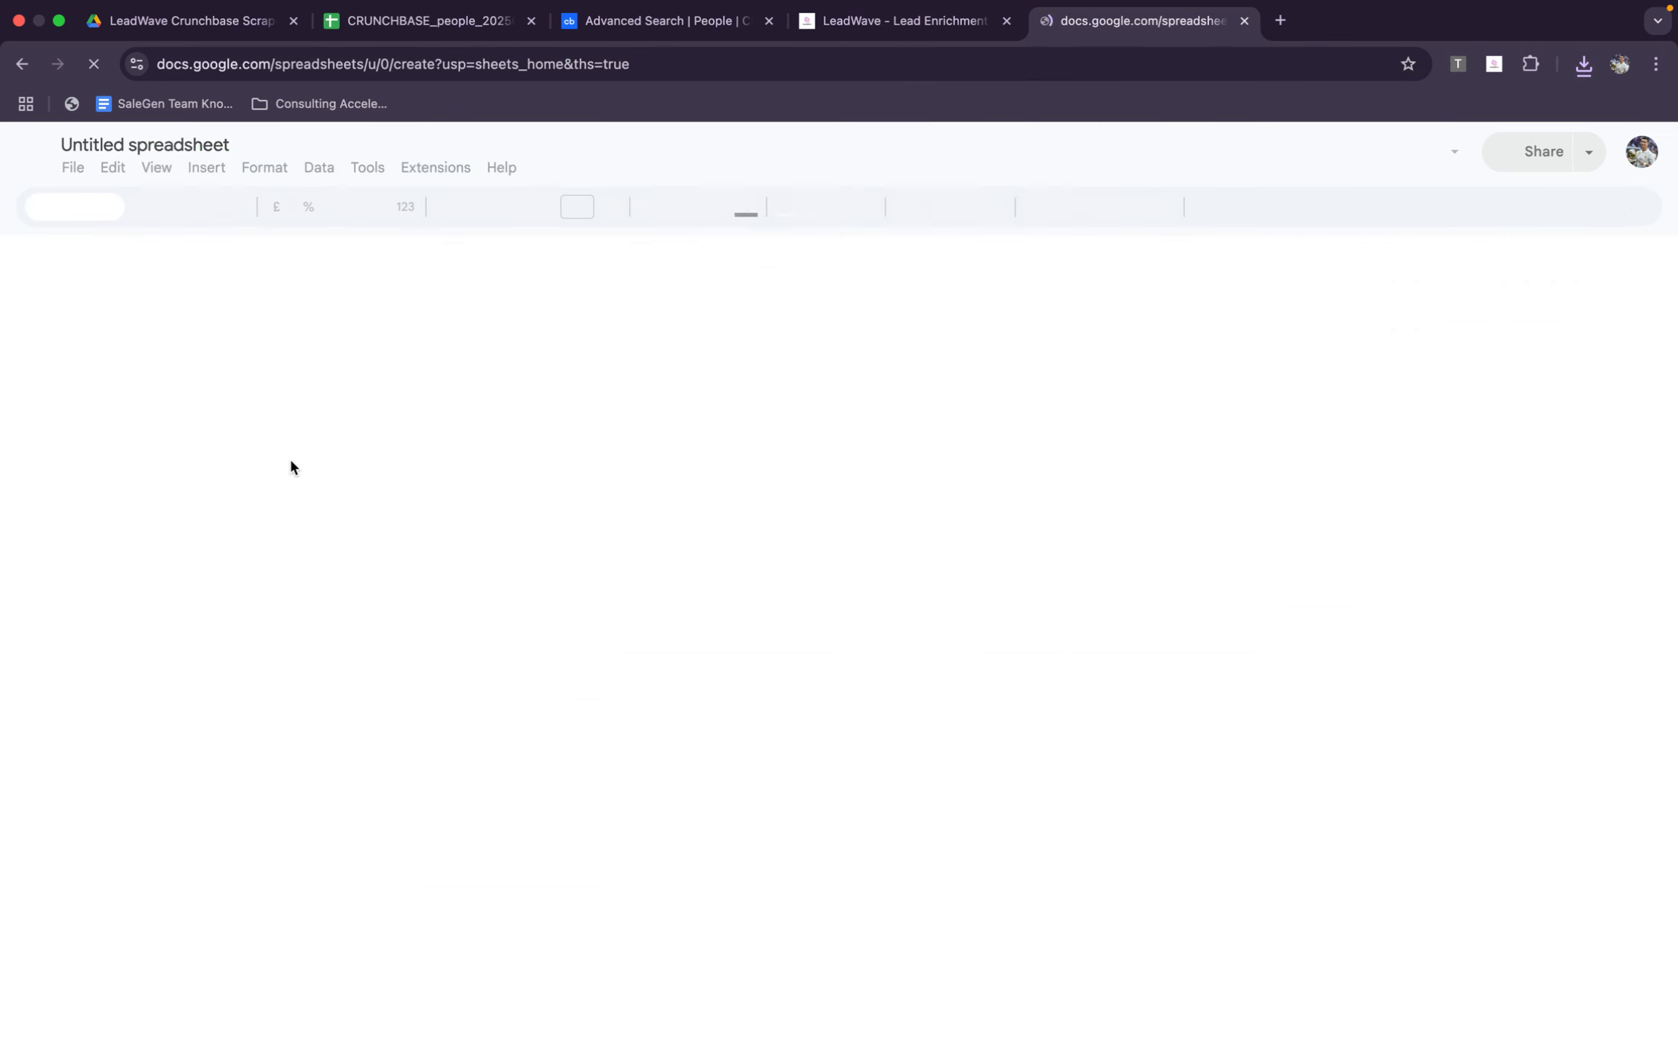
click(359, 501)
key(ctrl+o)
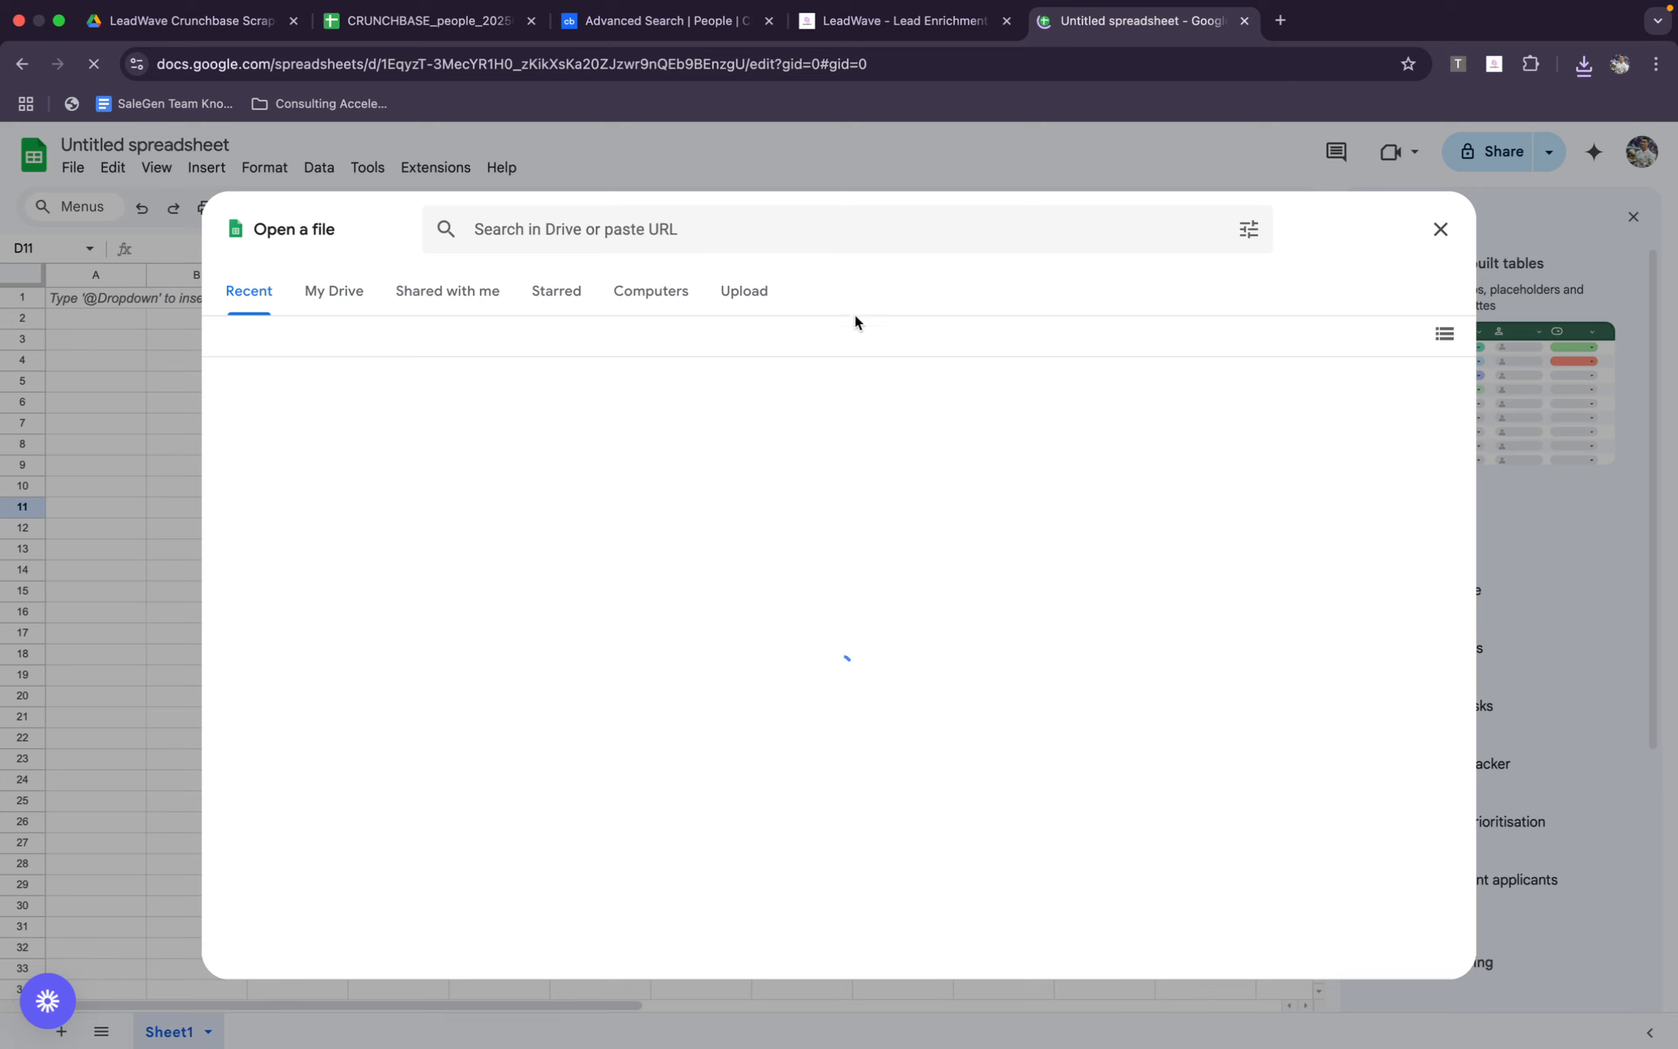
click(762, 309)
click(863, 721)
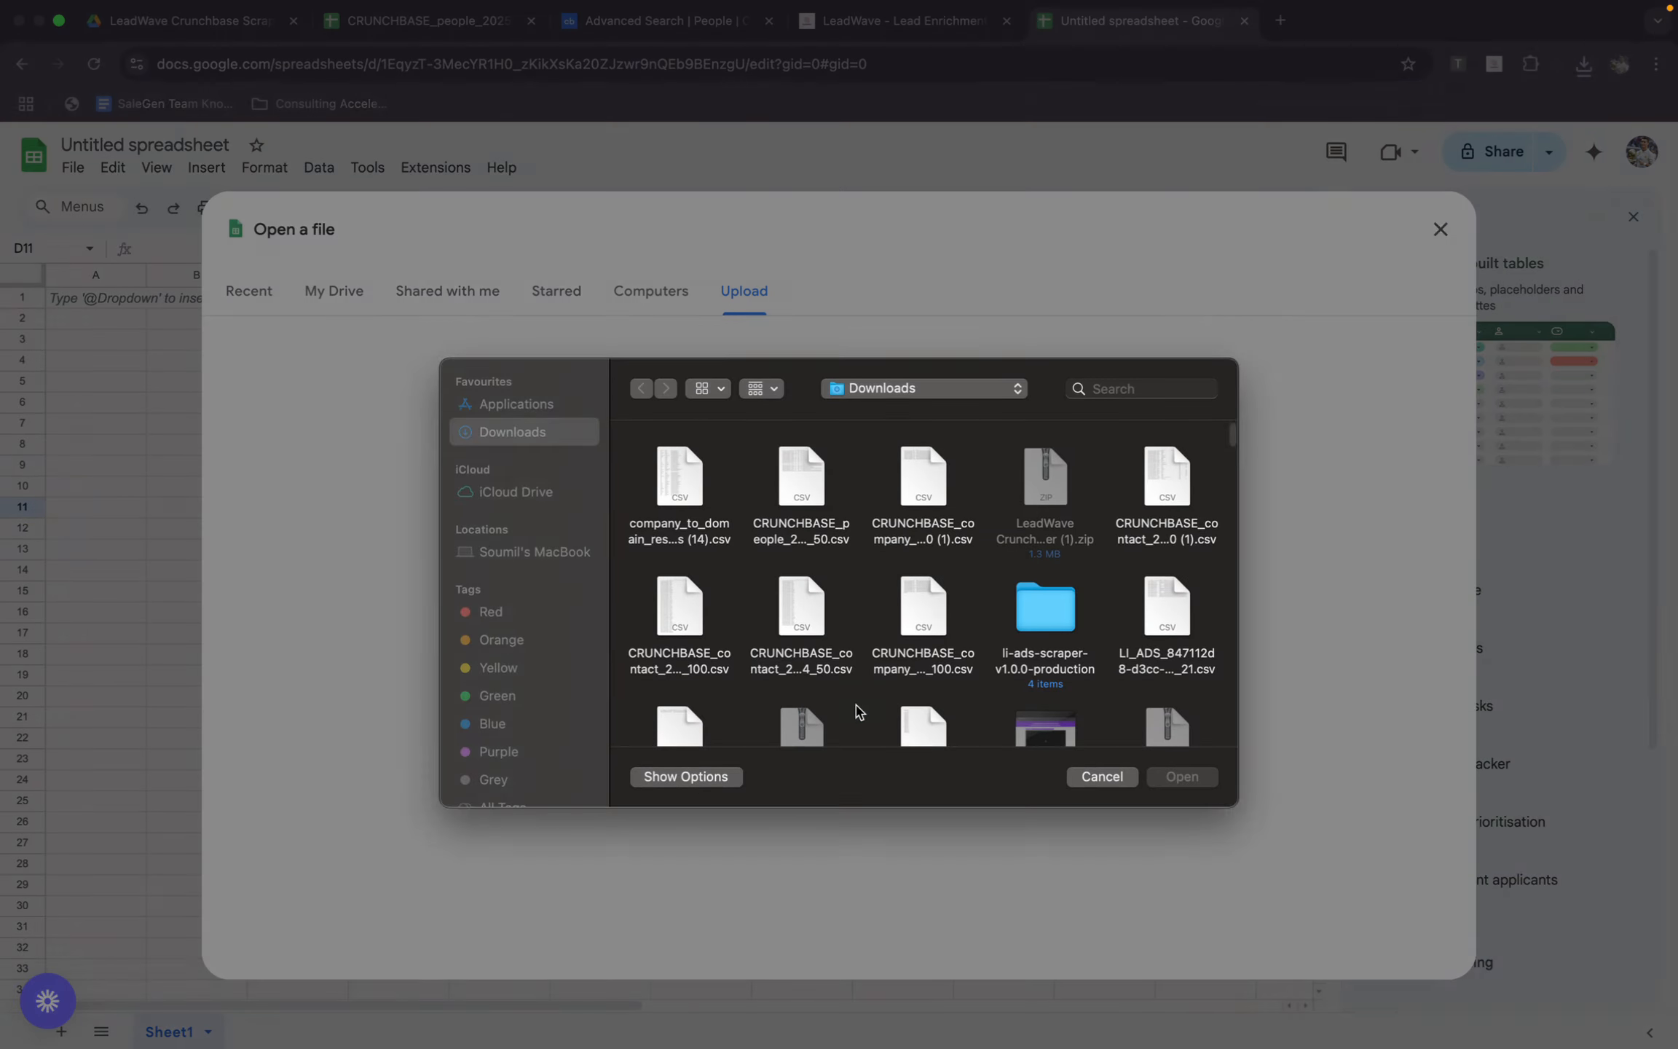
double_click(670, 473)
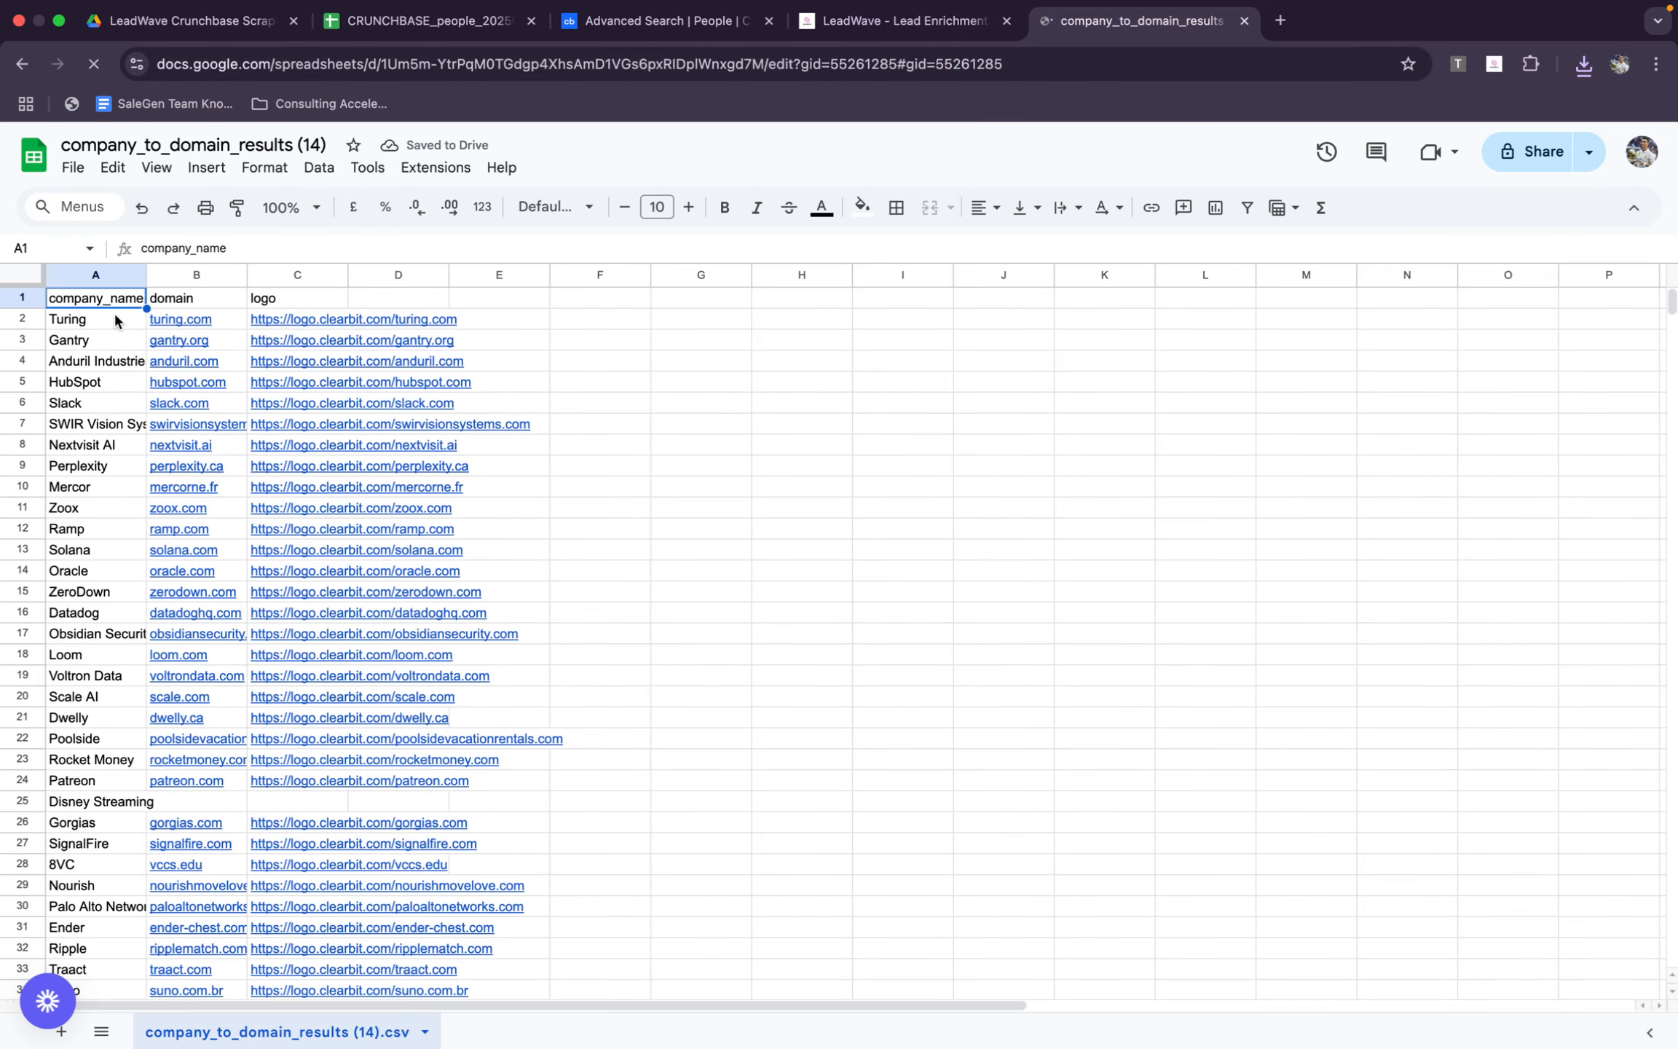
Copy the domain column B1:B51 and clear all data in A1:C51 of the domain results sheet
drag(194, 305, 214, 674)
key(super+c)
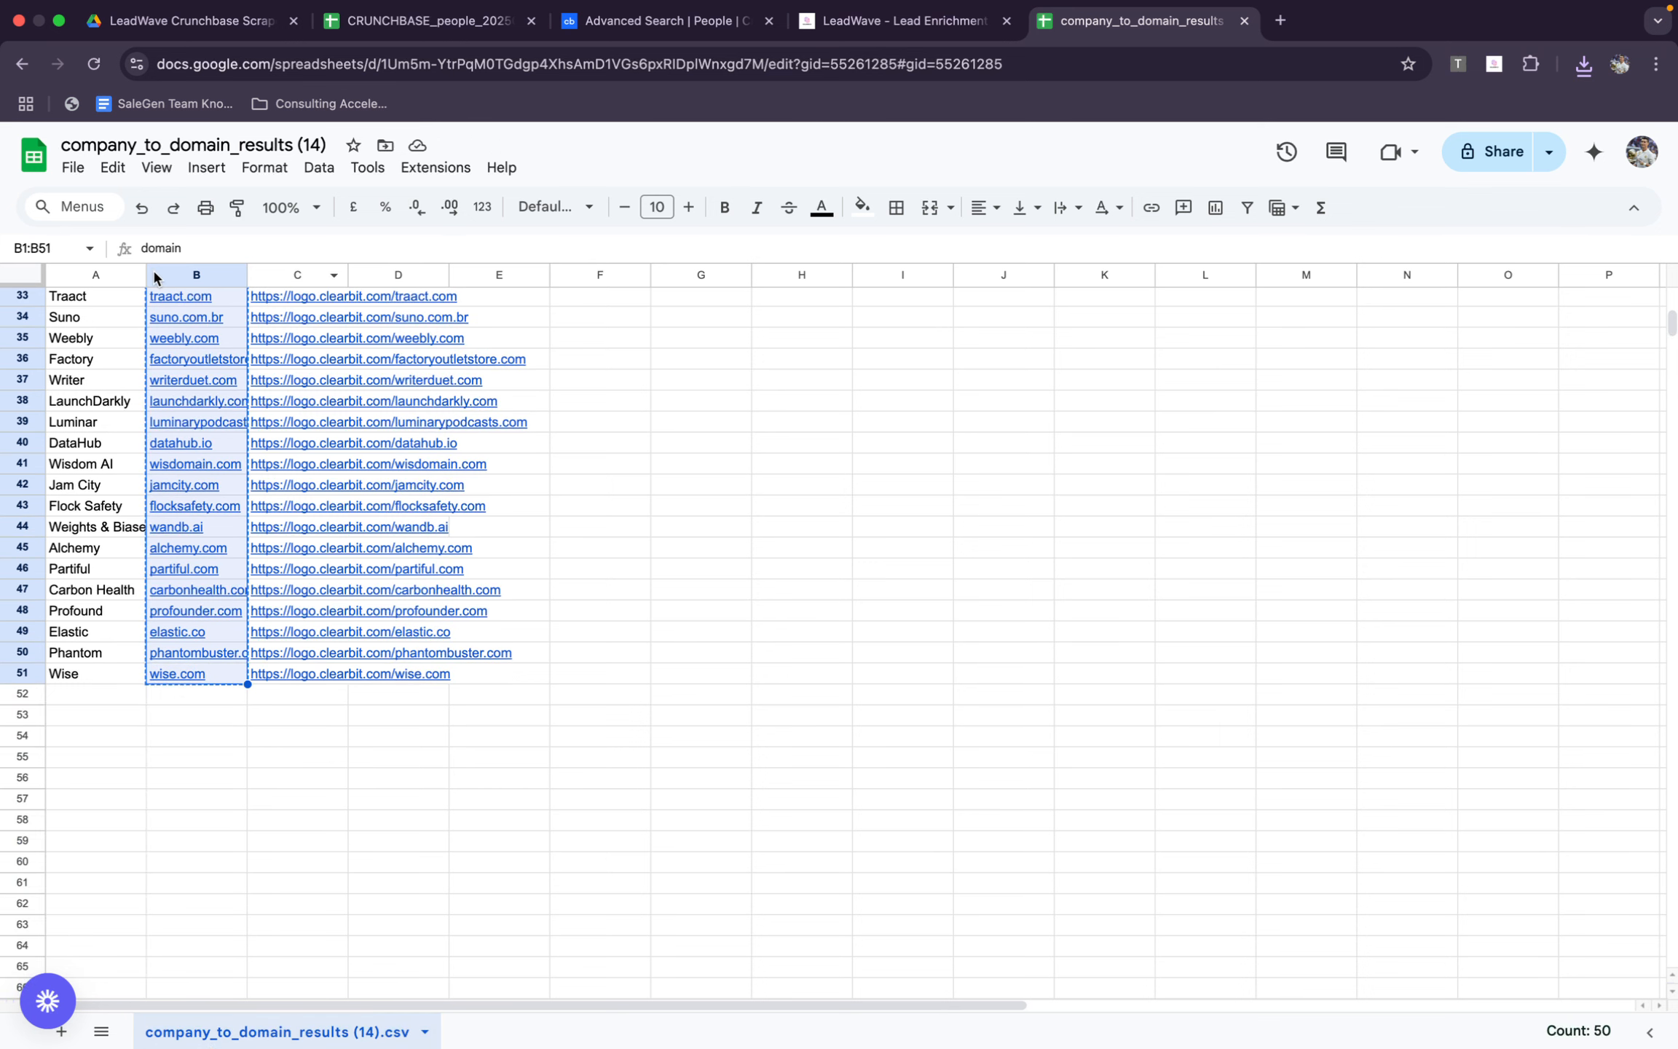
key(super+a)
key(Delete)
scroll(405, 464, up, 10)
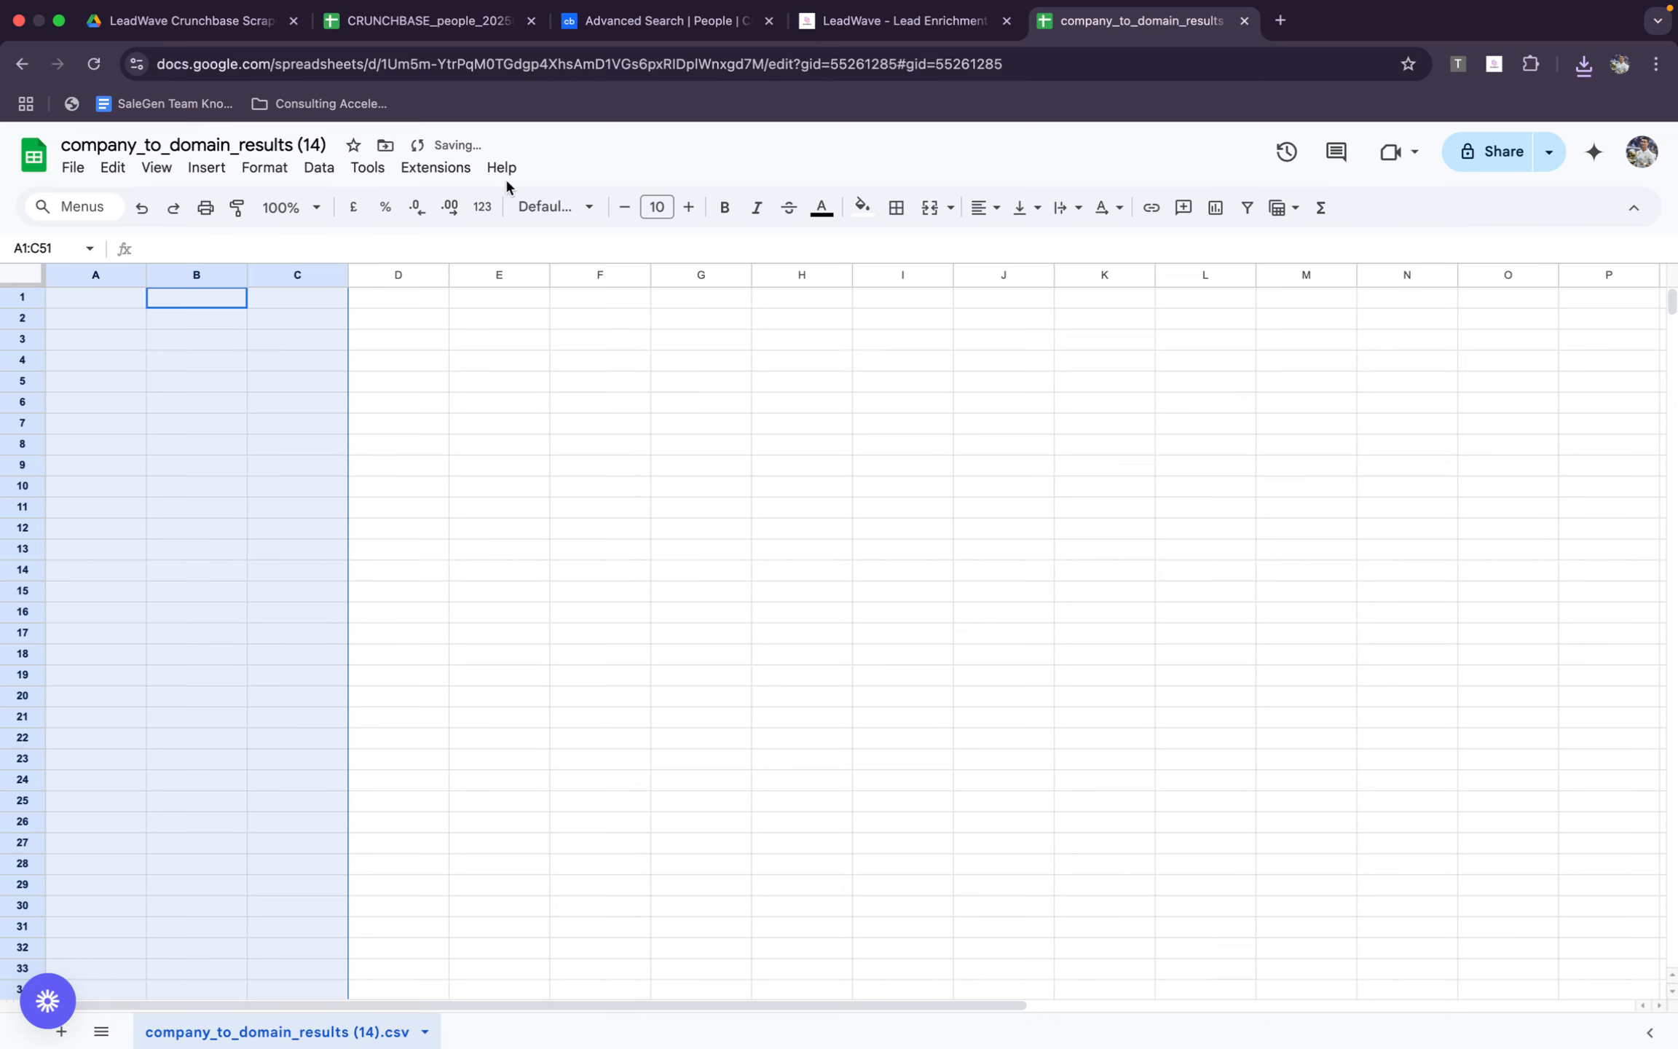
Download the bulk verification CSV template from LeadWave's Verified Email Finder
click(403, 16)
click(936, 18)
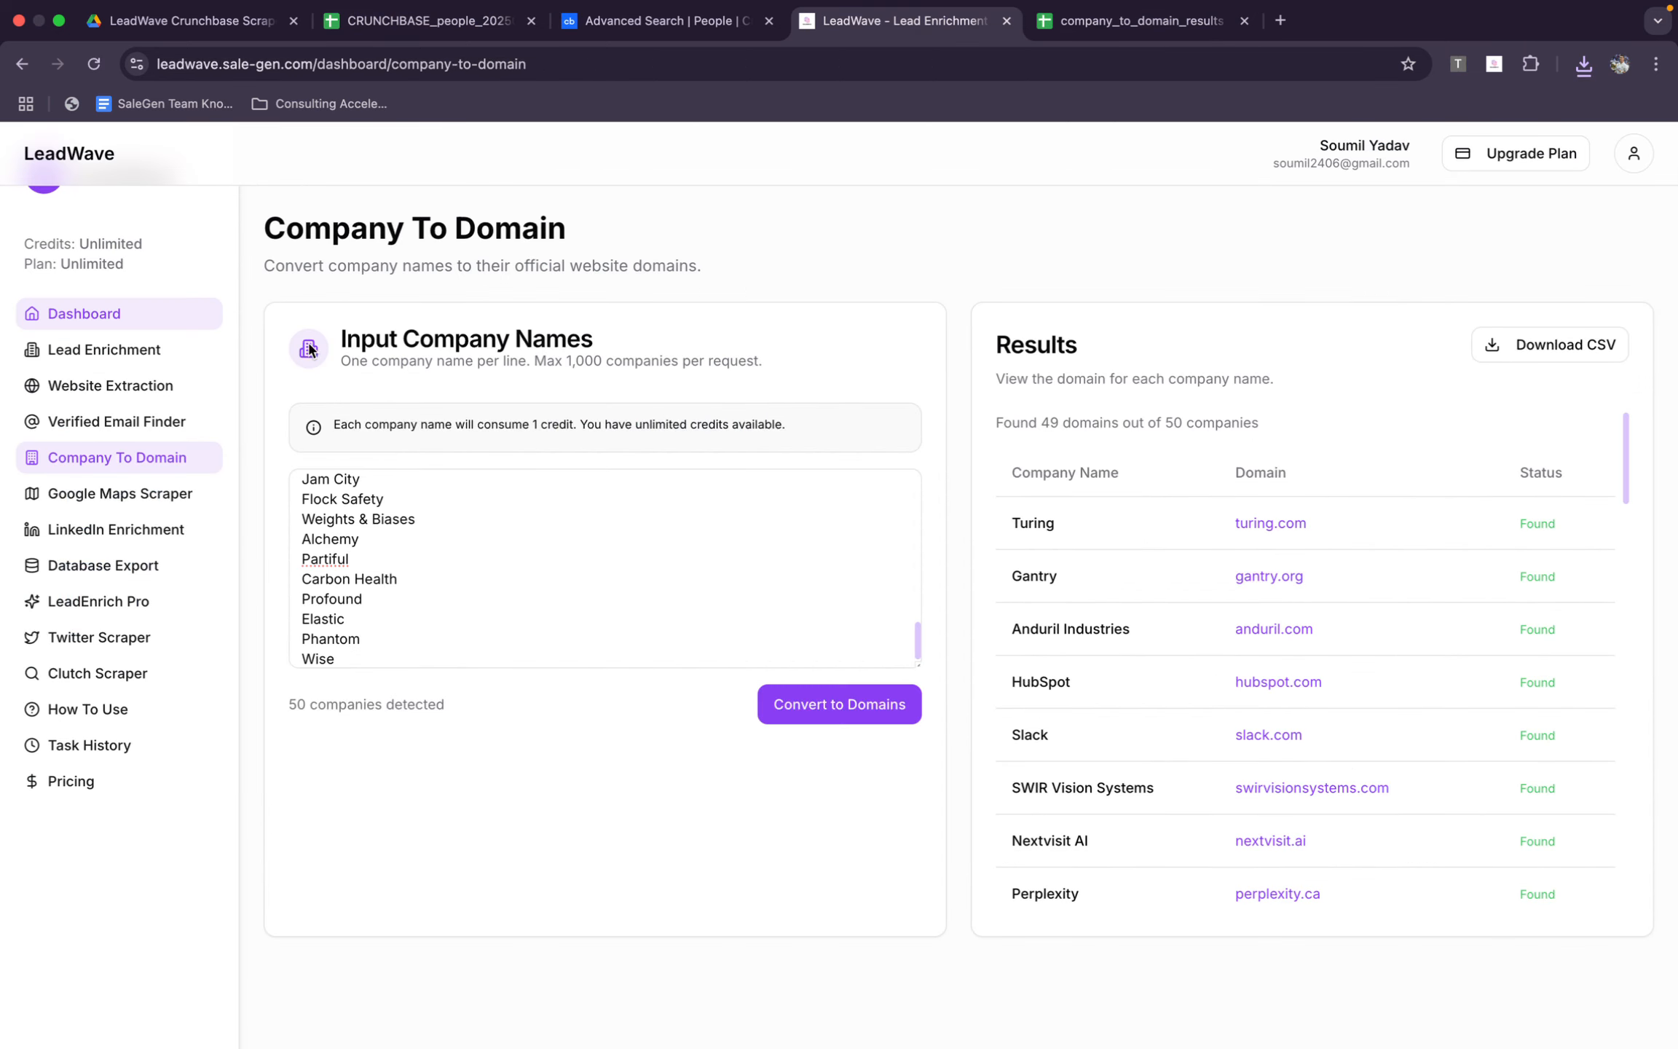
click(104, 430)
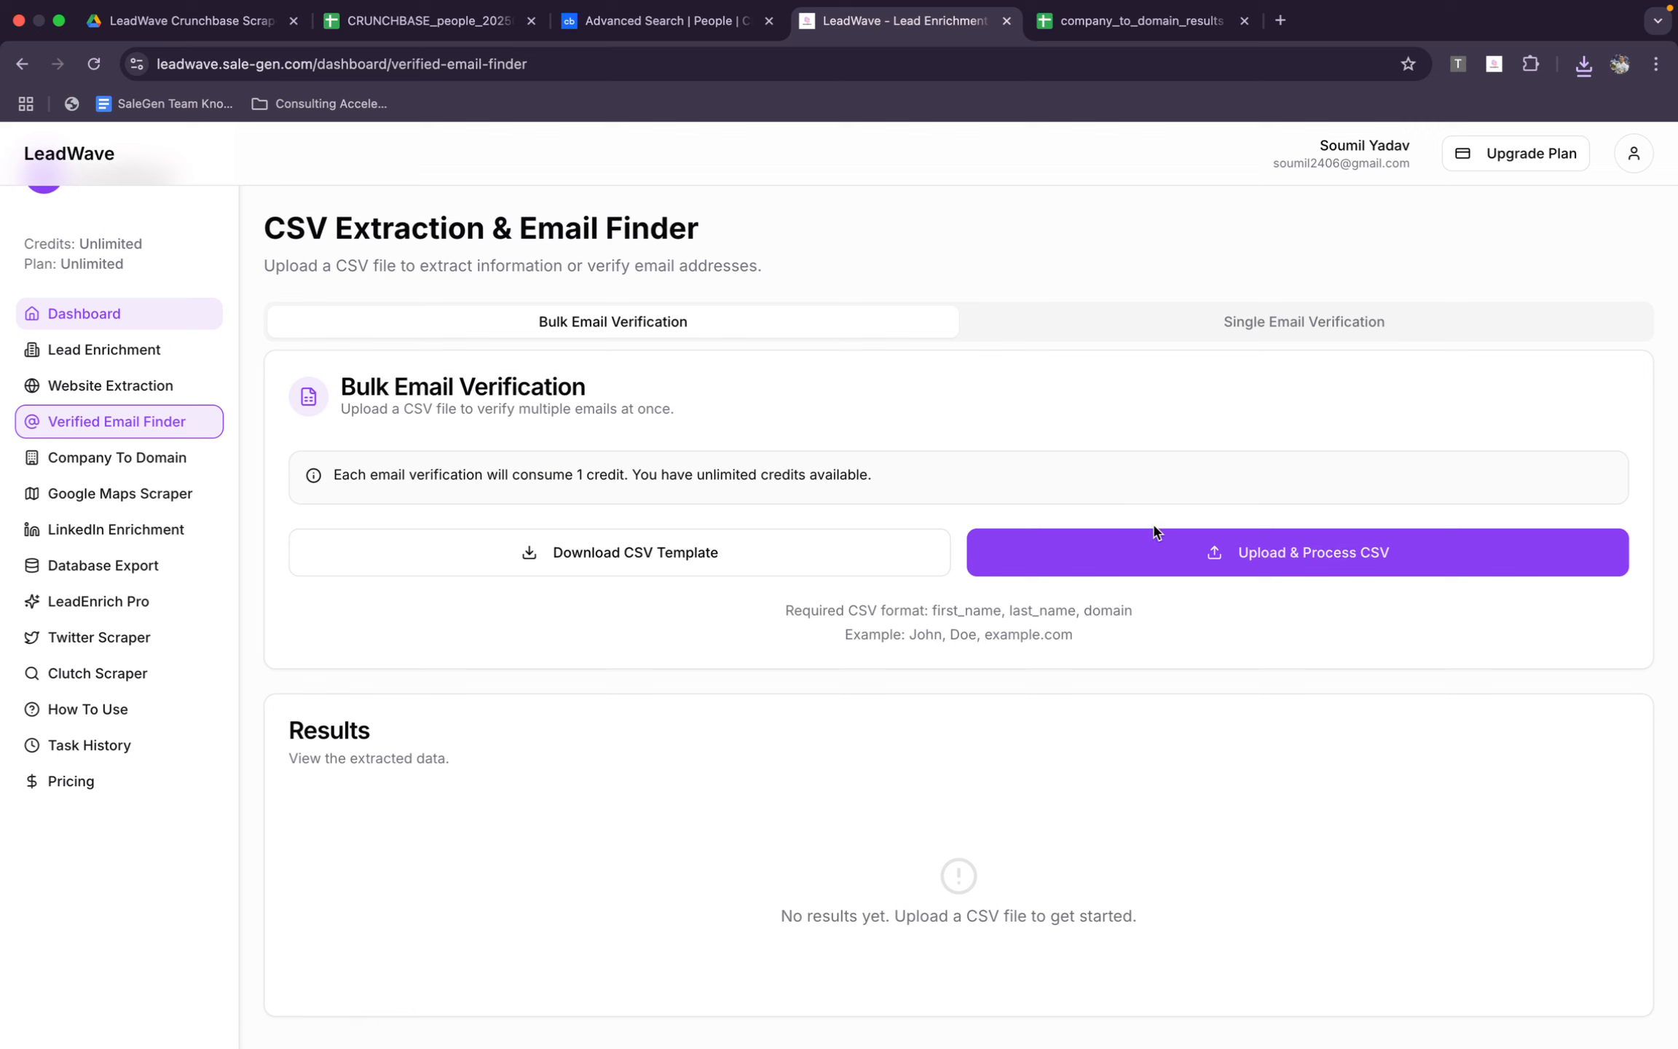
click(837, 552)
Upload csv_template (5).csv from the Downloads folder to Google Sheets and close the emptied company_to_domain_results (14) sheet
click(1163, 26)
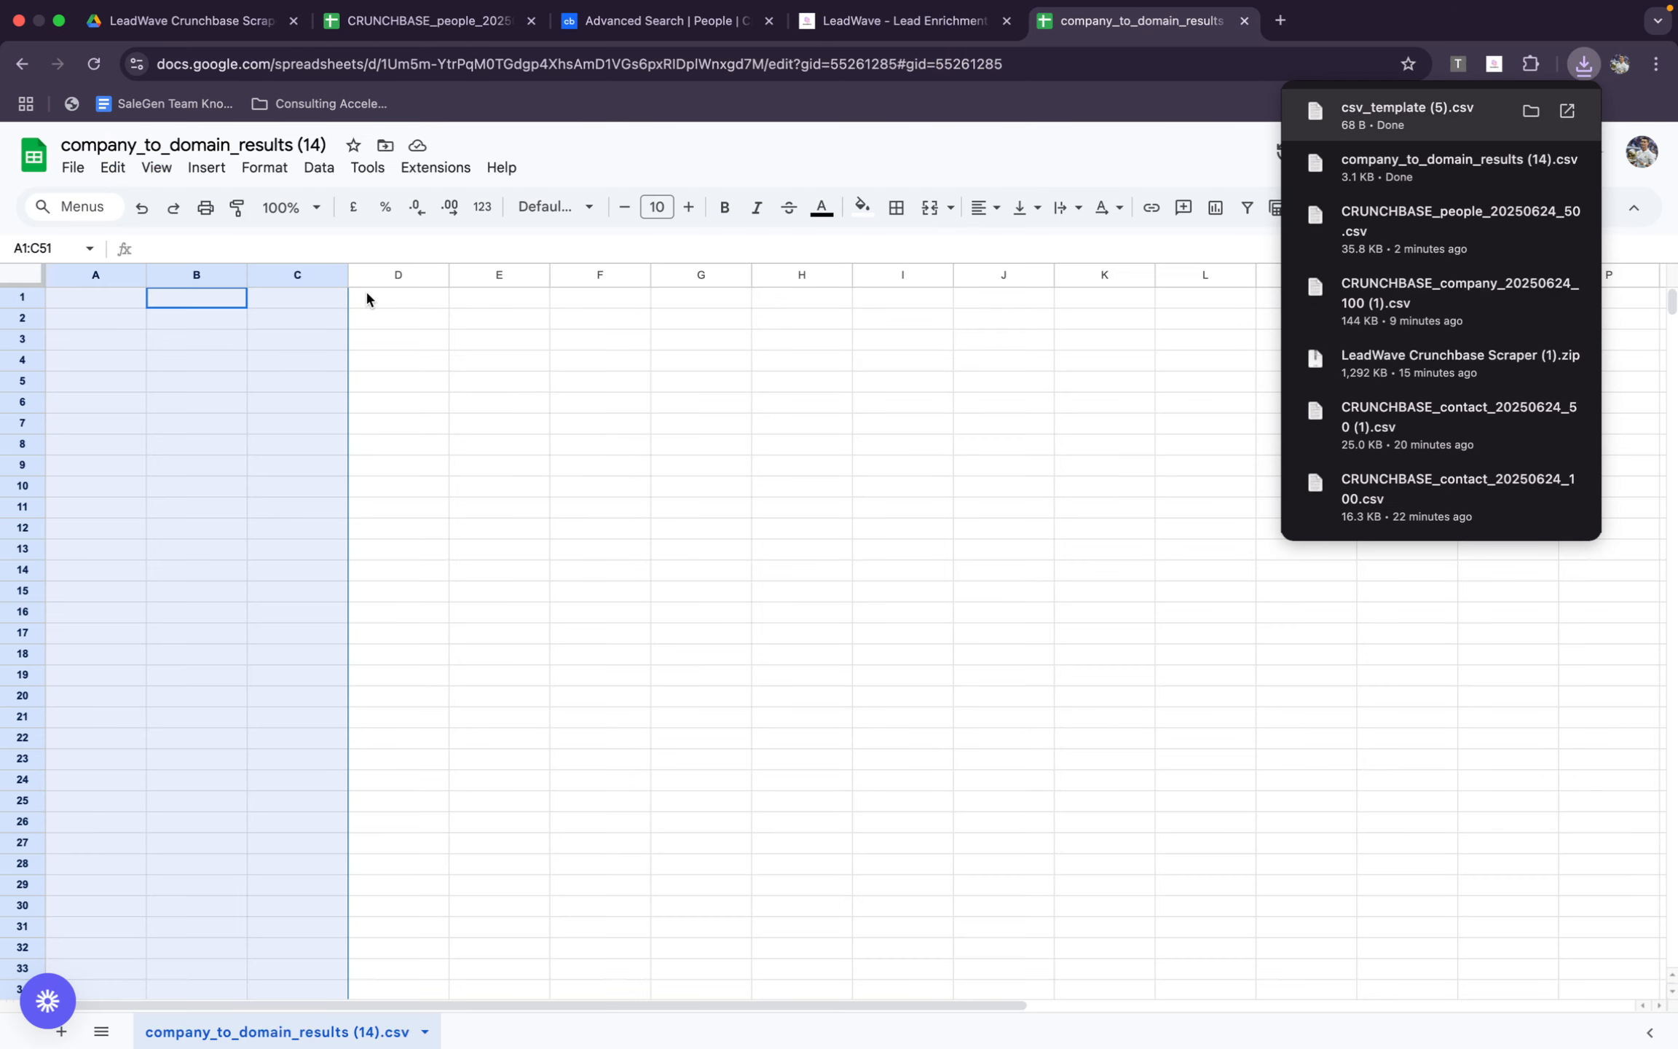
click(75, 168)
click(346, 237)
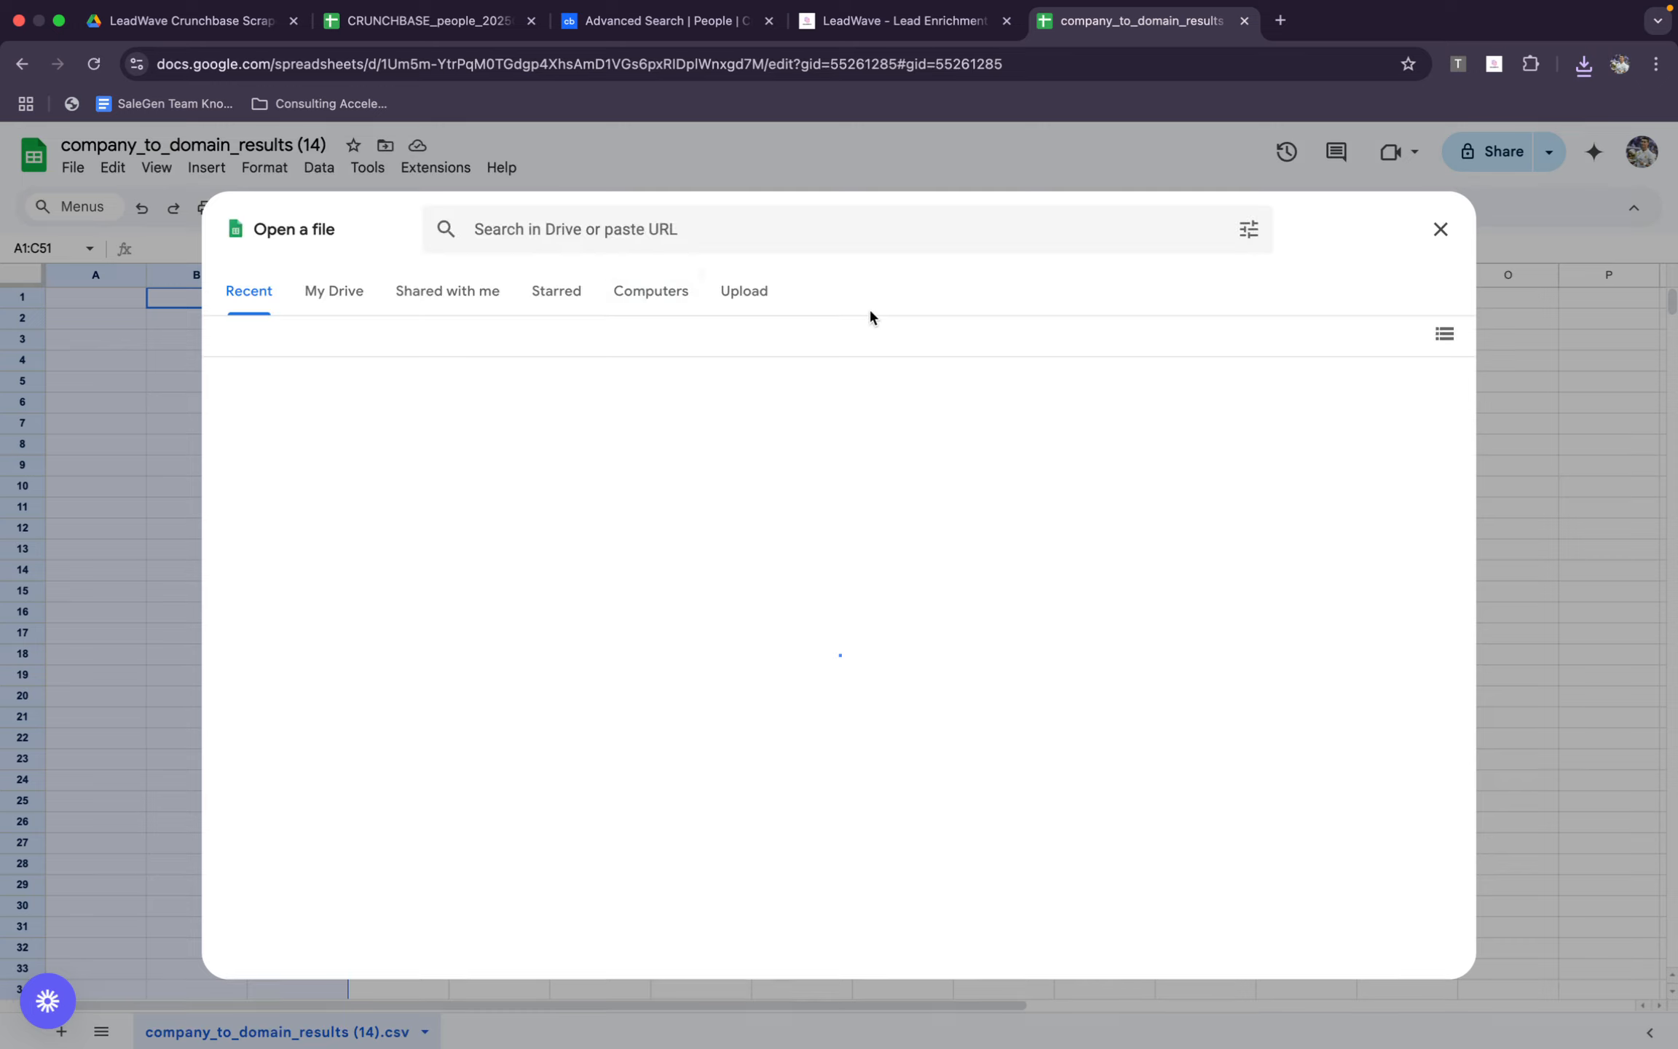
click(743, 292)
click(830, 714)
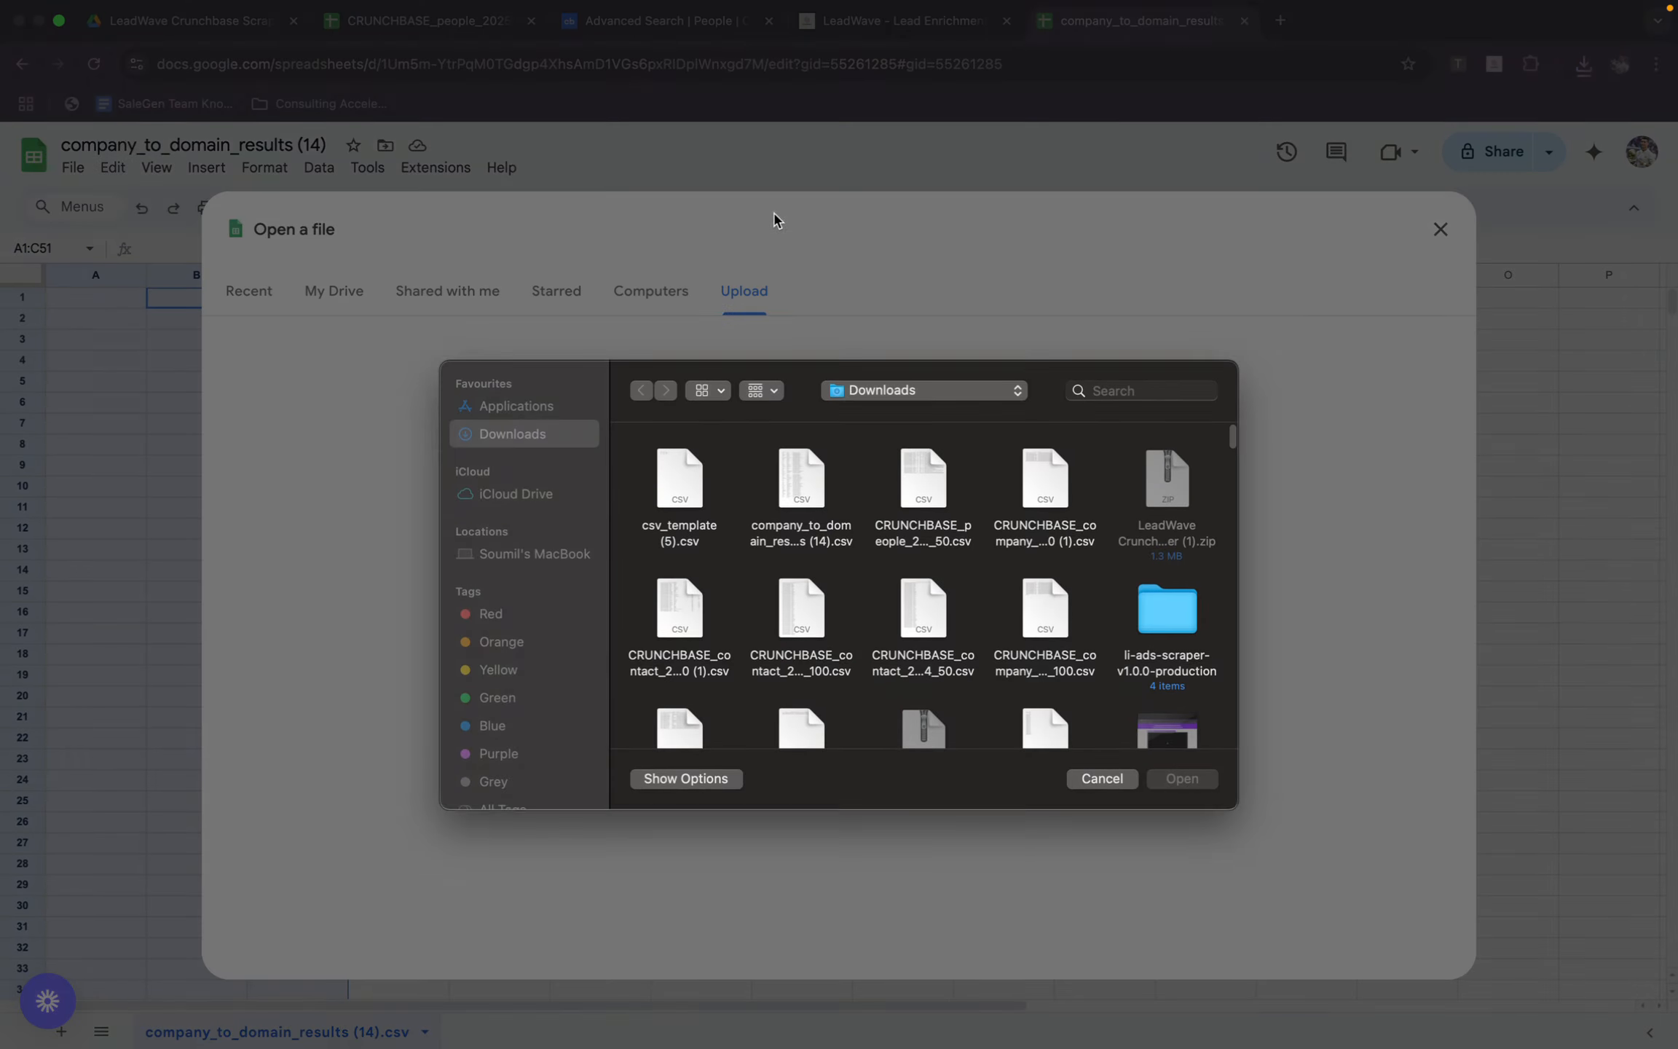
double_click(662, 514)
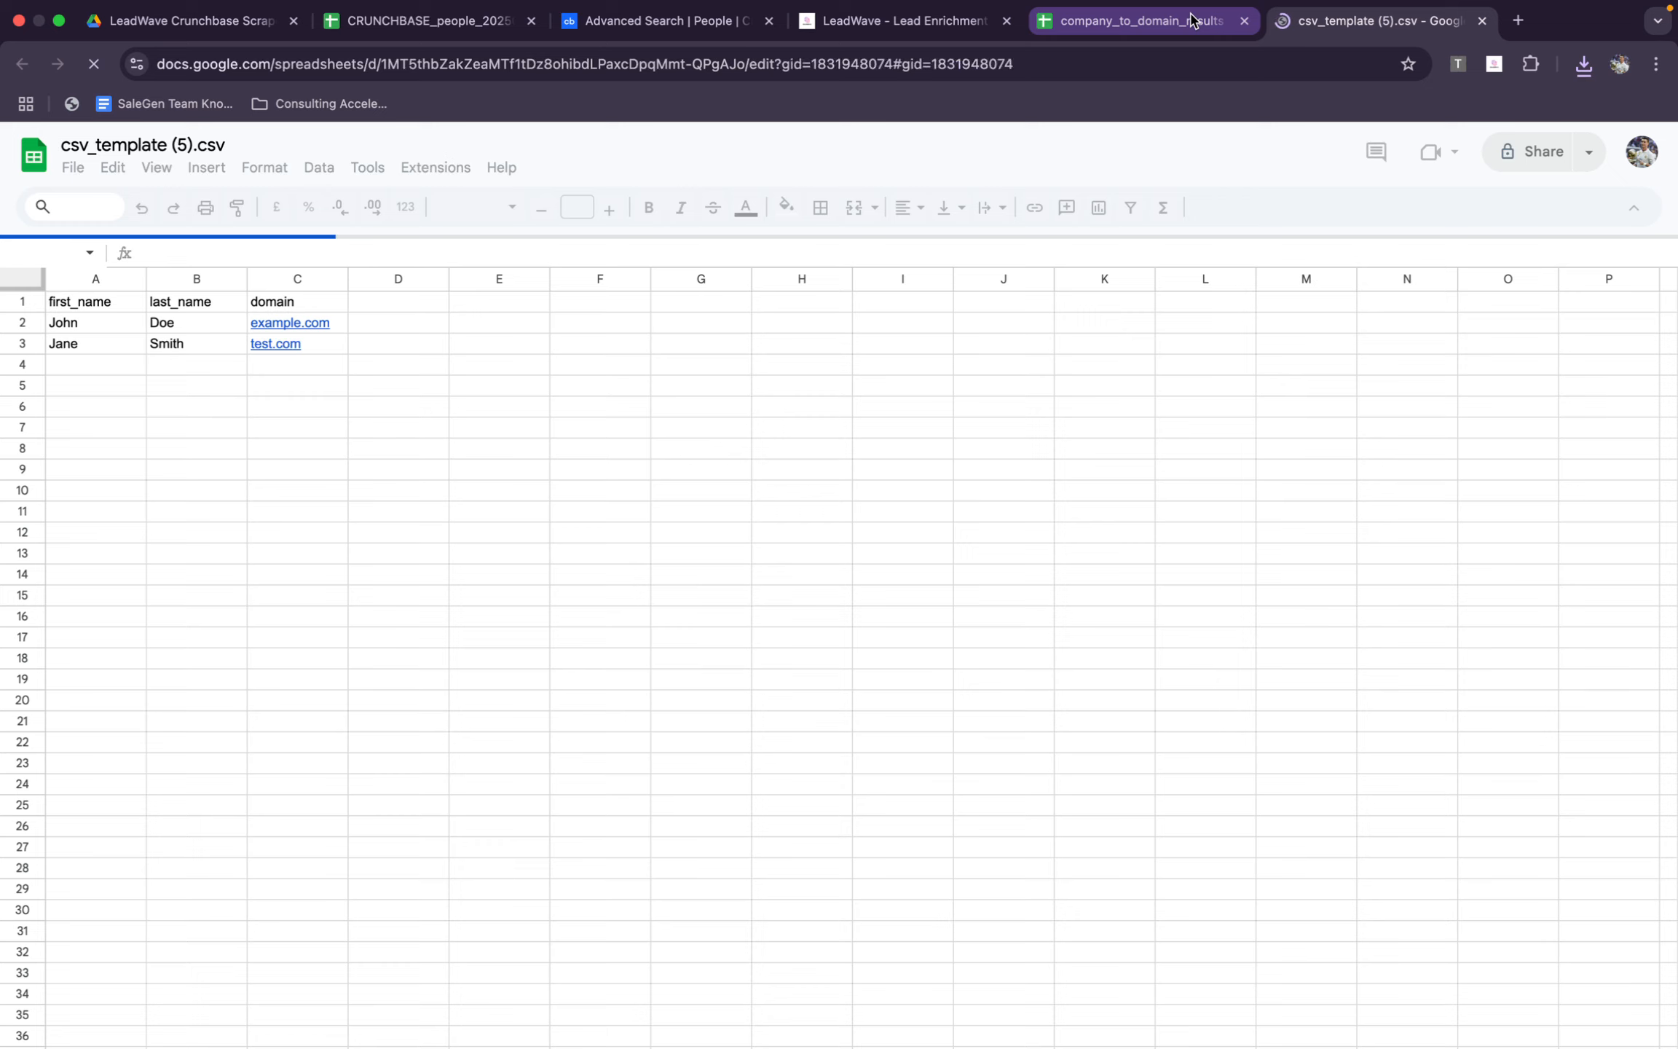
click(1192, 18)
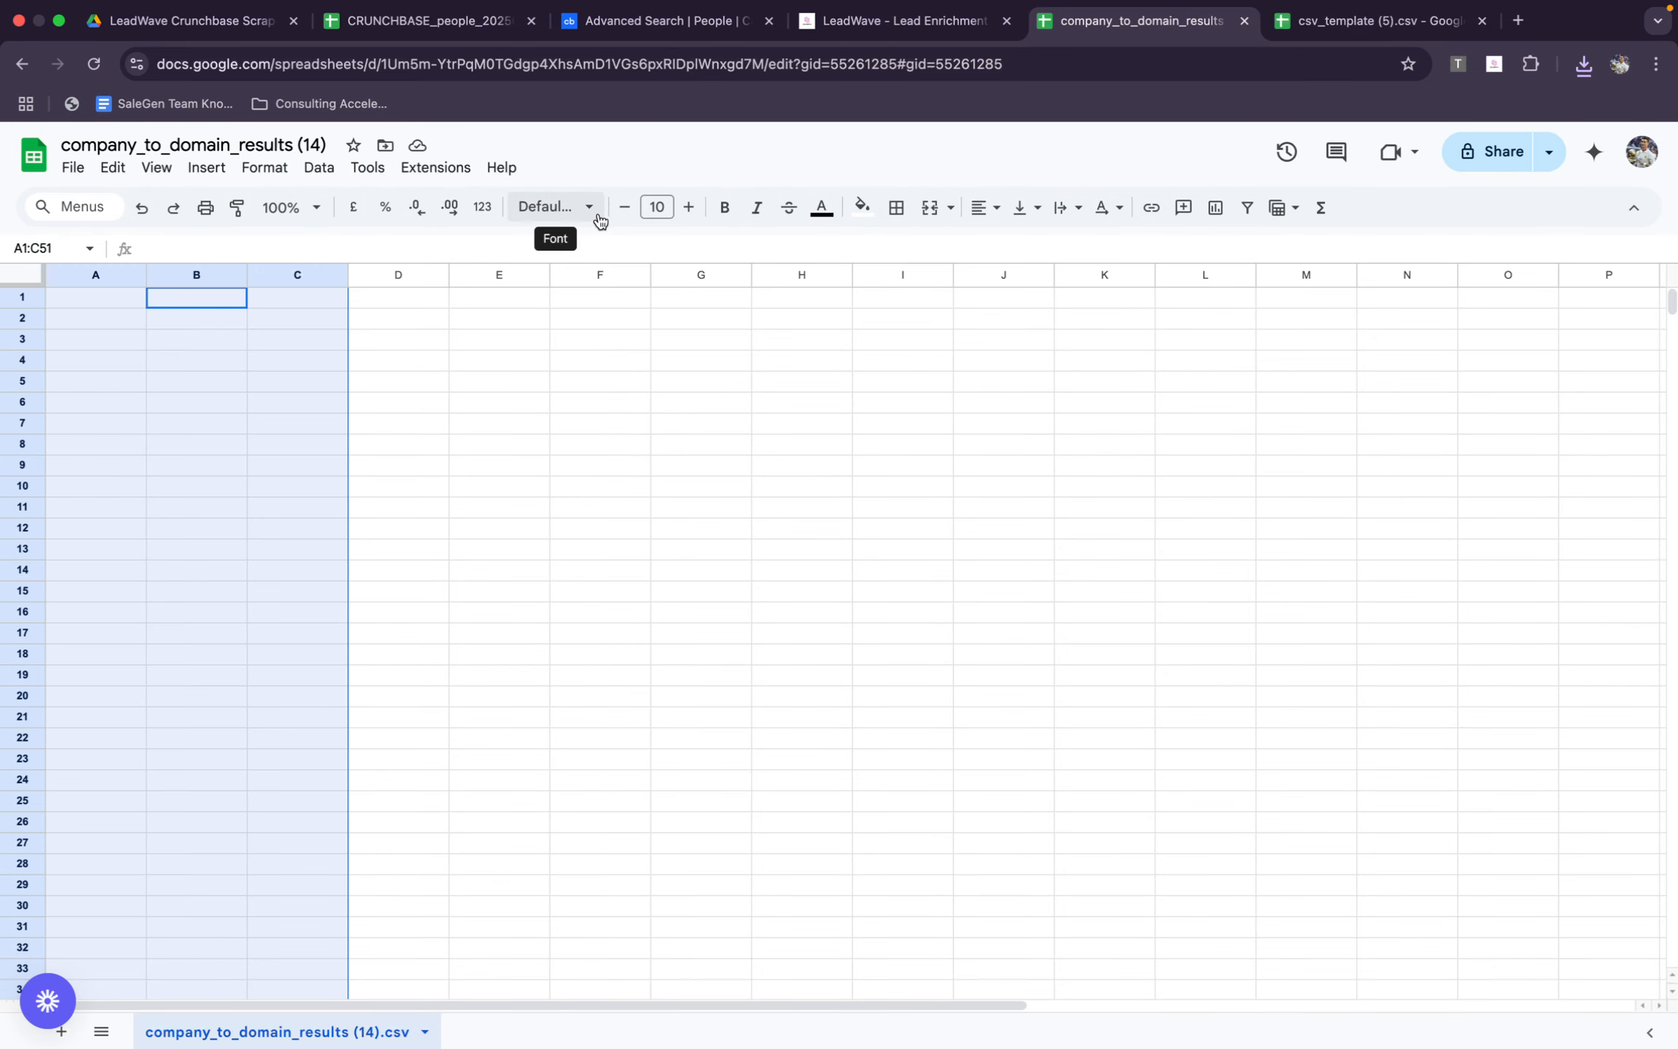
key(super+w)
click(291, 326)
key(super+v)
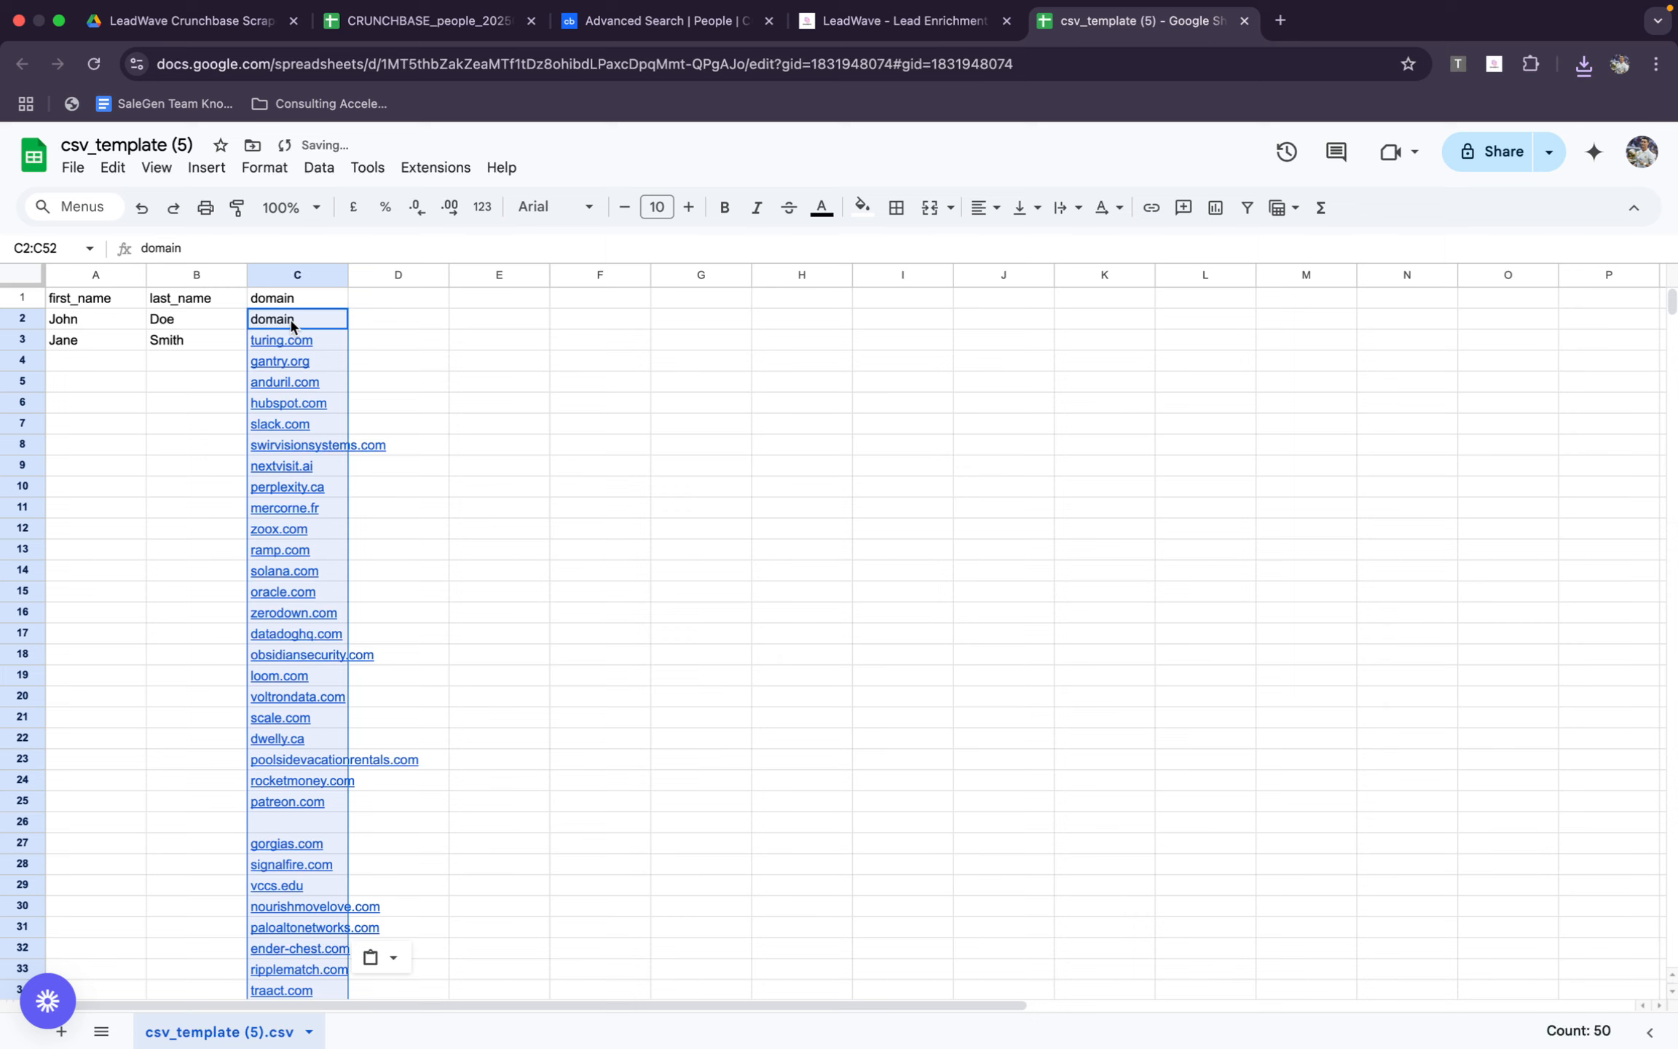
click(313, 320)
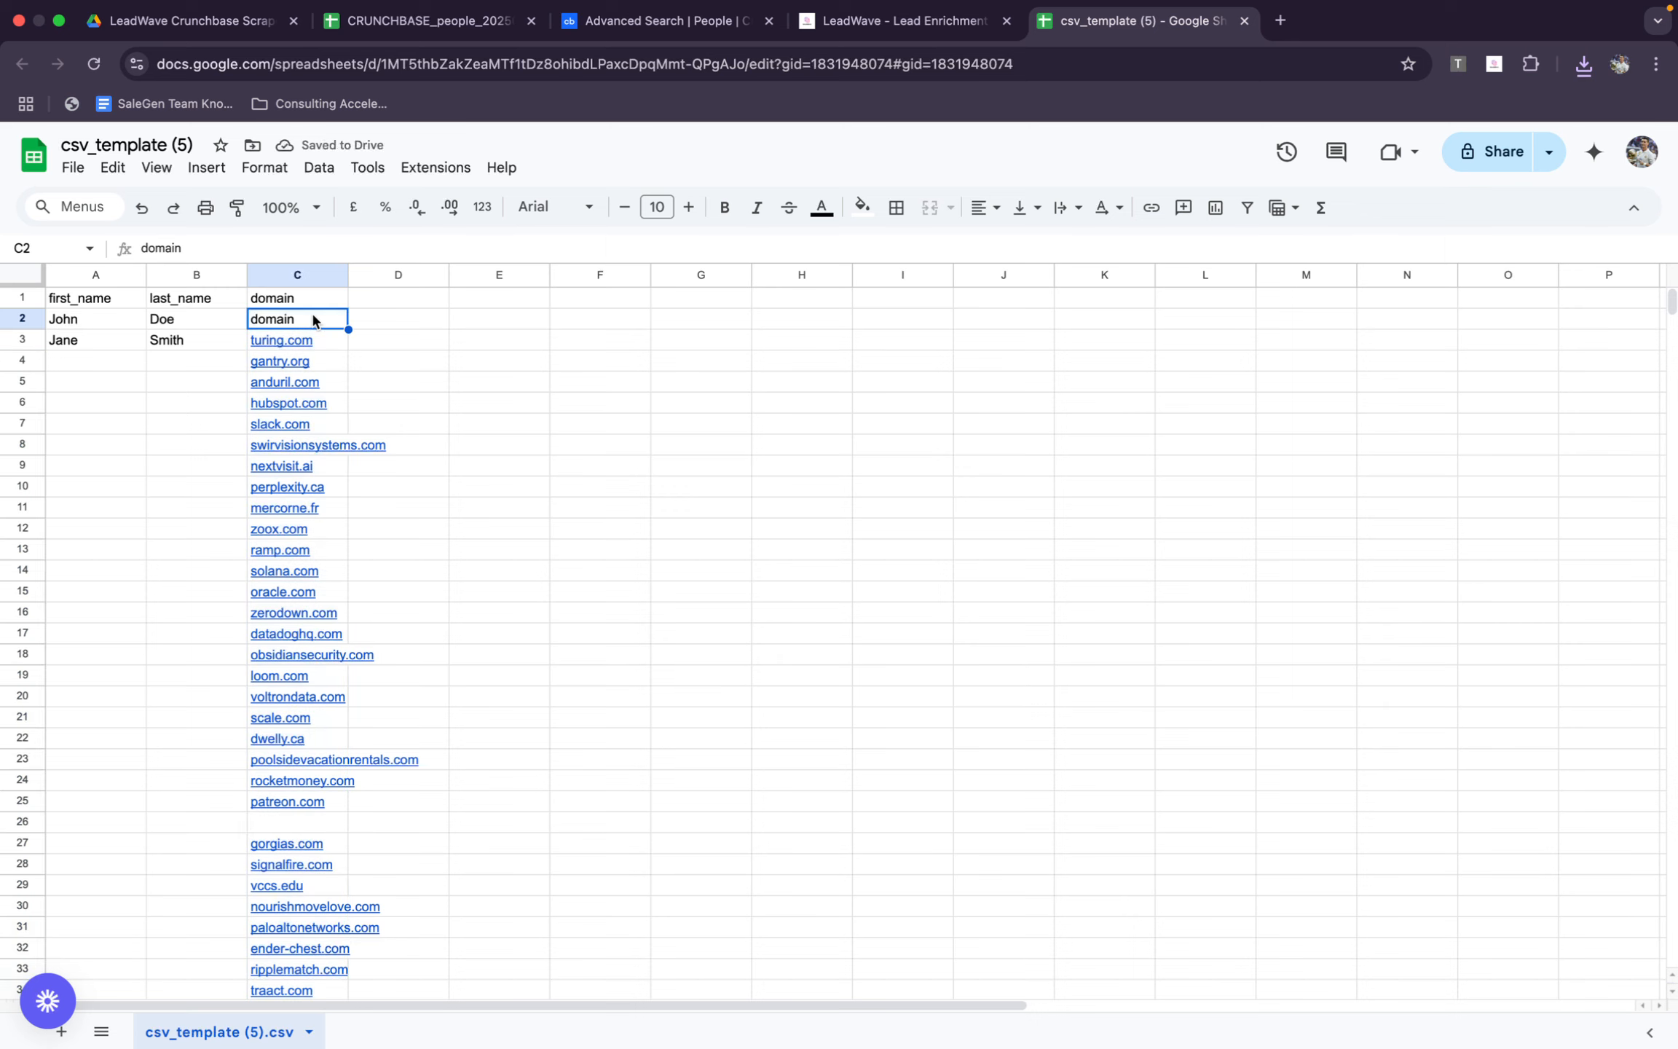
key(super+z)
Paste the copied domain column into column C of the template, starting at header cell C1
click(319, 305)
key(super+v)
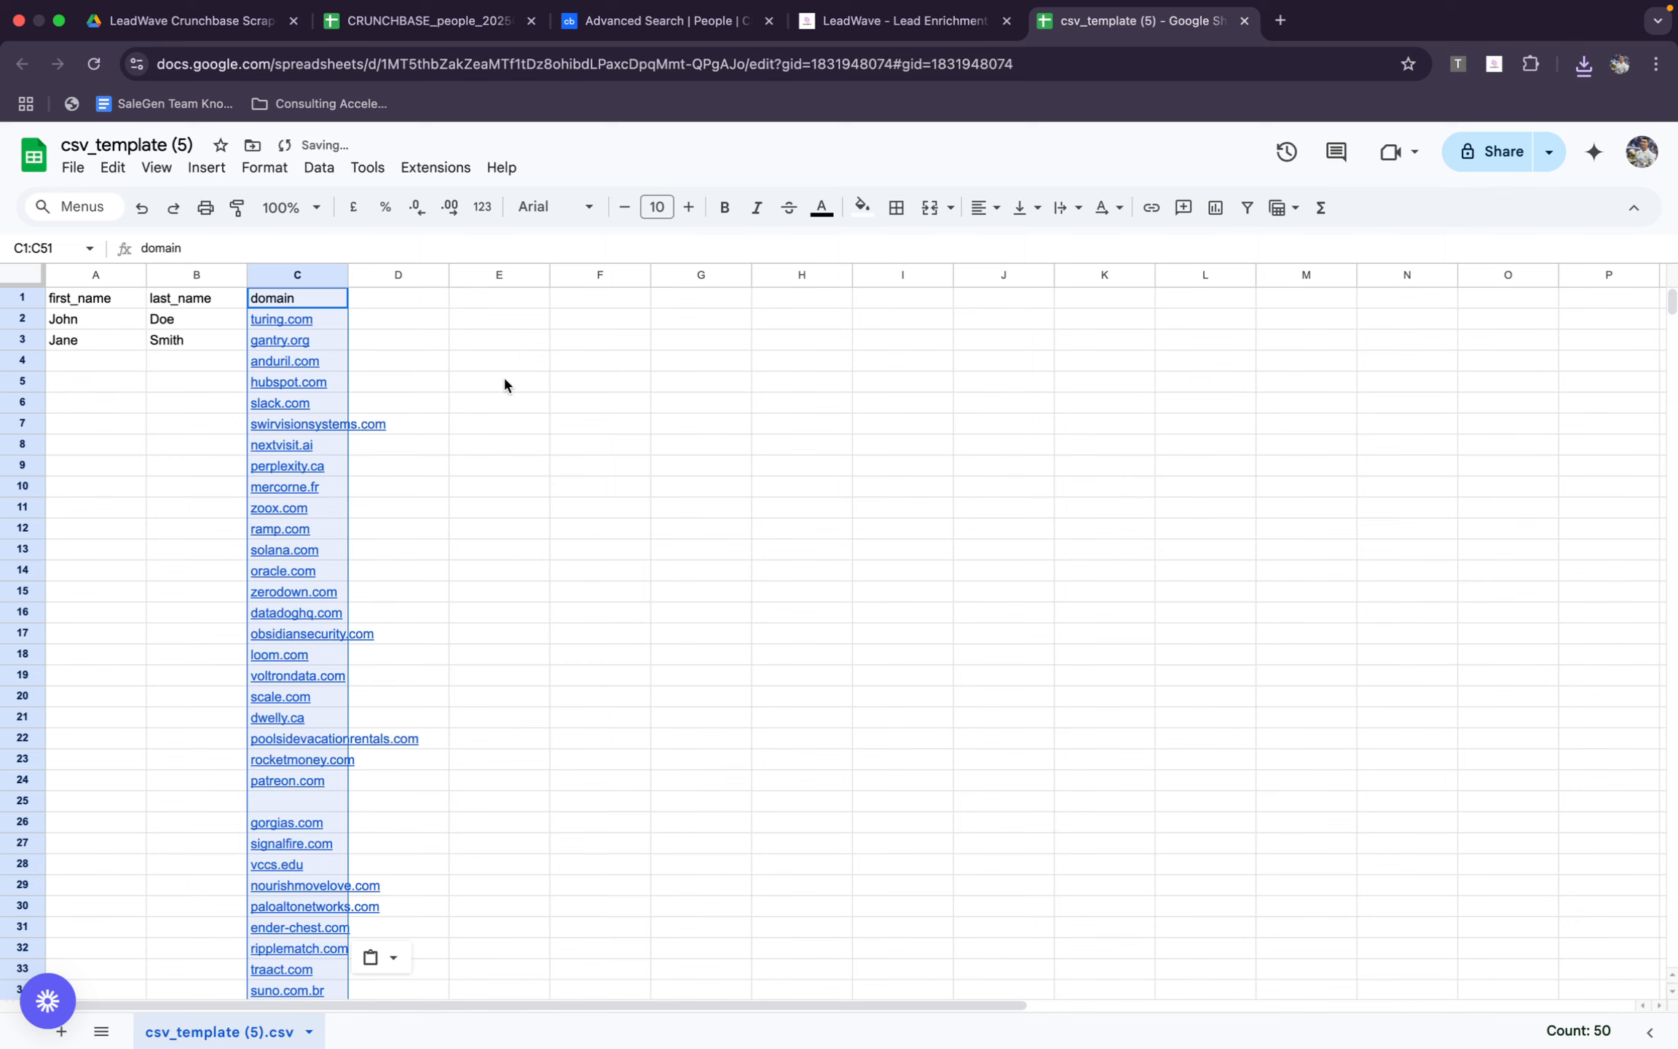
Copy the first and last names in C2:D51 of the CRUNCHBASE_people_20250624_50 sheet
click(881, 40)
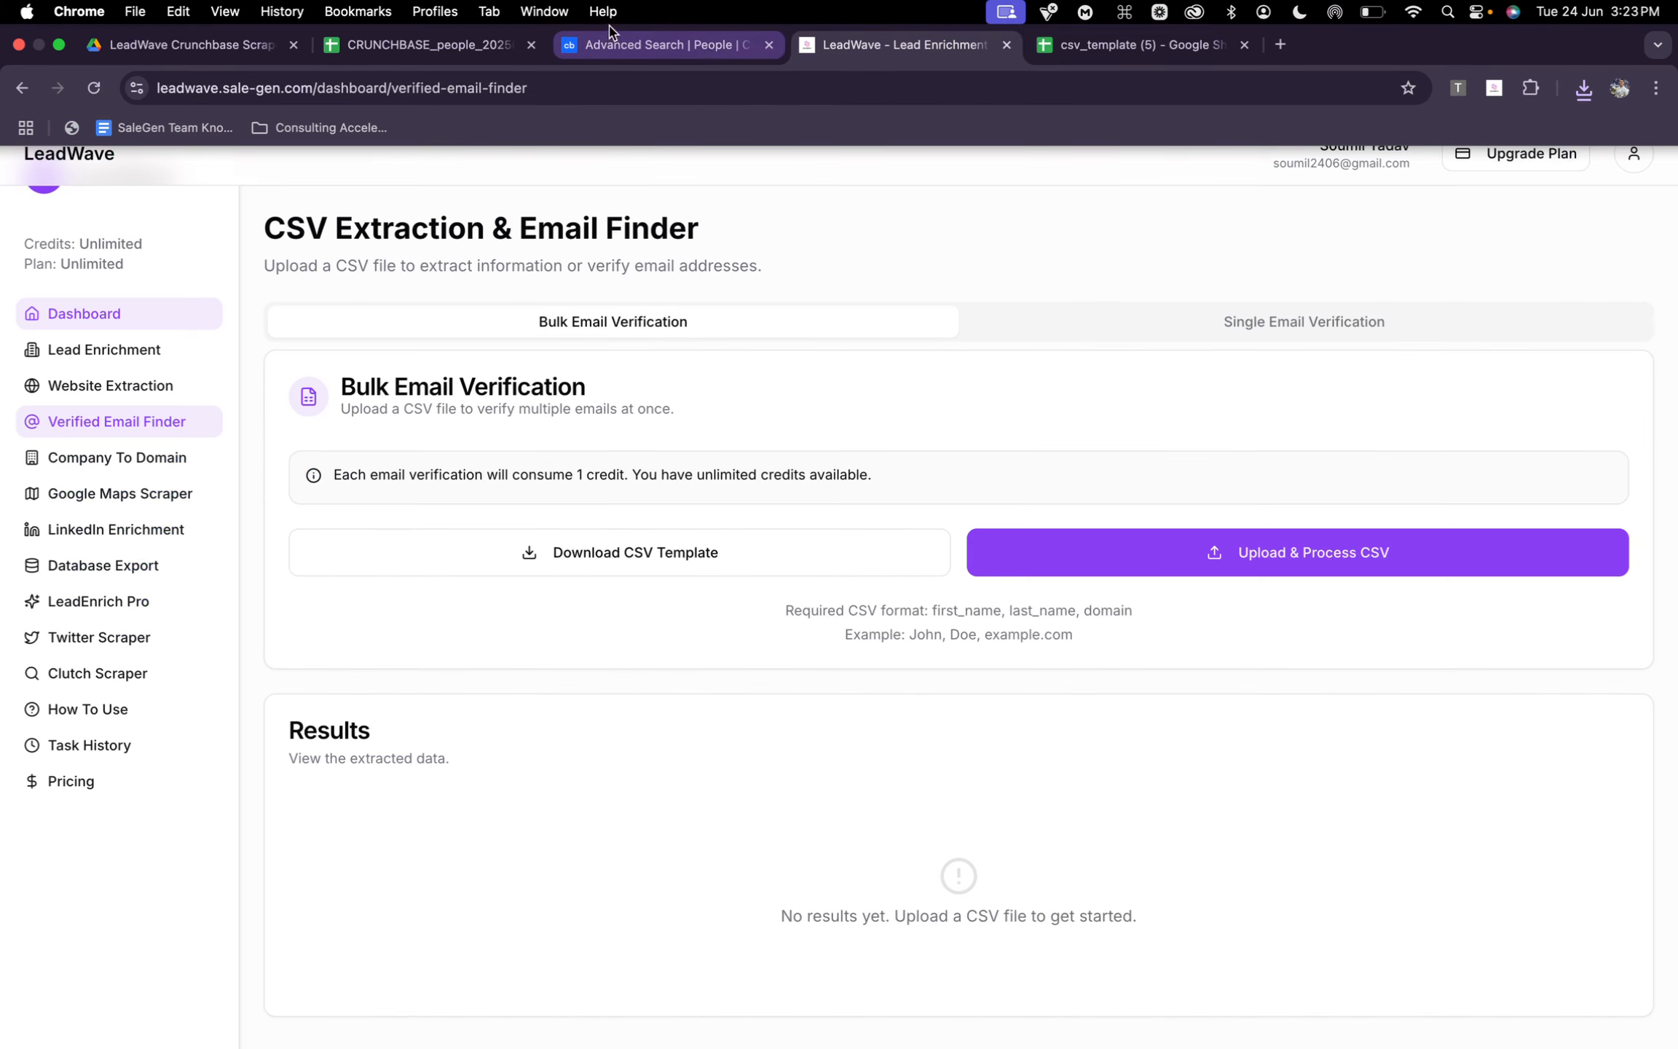
click(430, 45)
scroll(482, 586, left, 10)
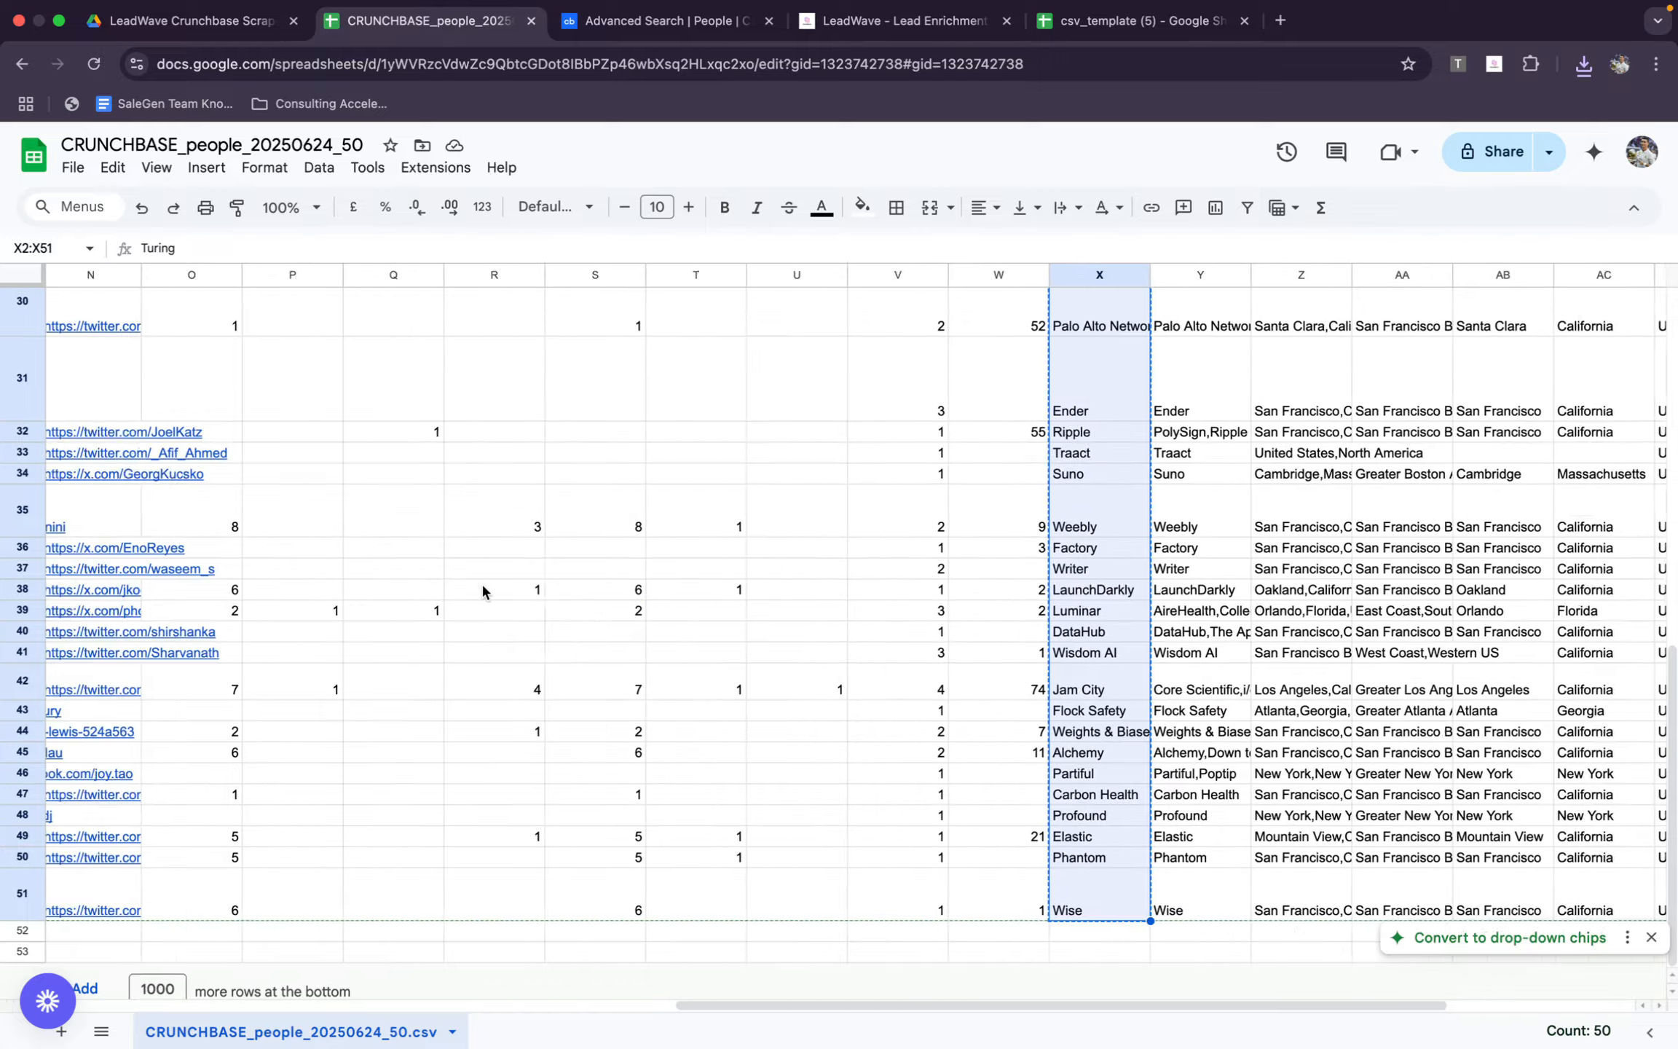
scroll(483, 590, left, 4)
scroll(483, 590, up, 10)
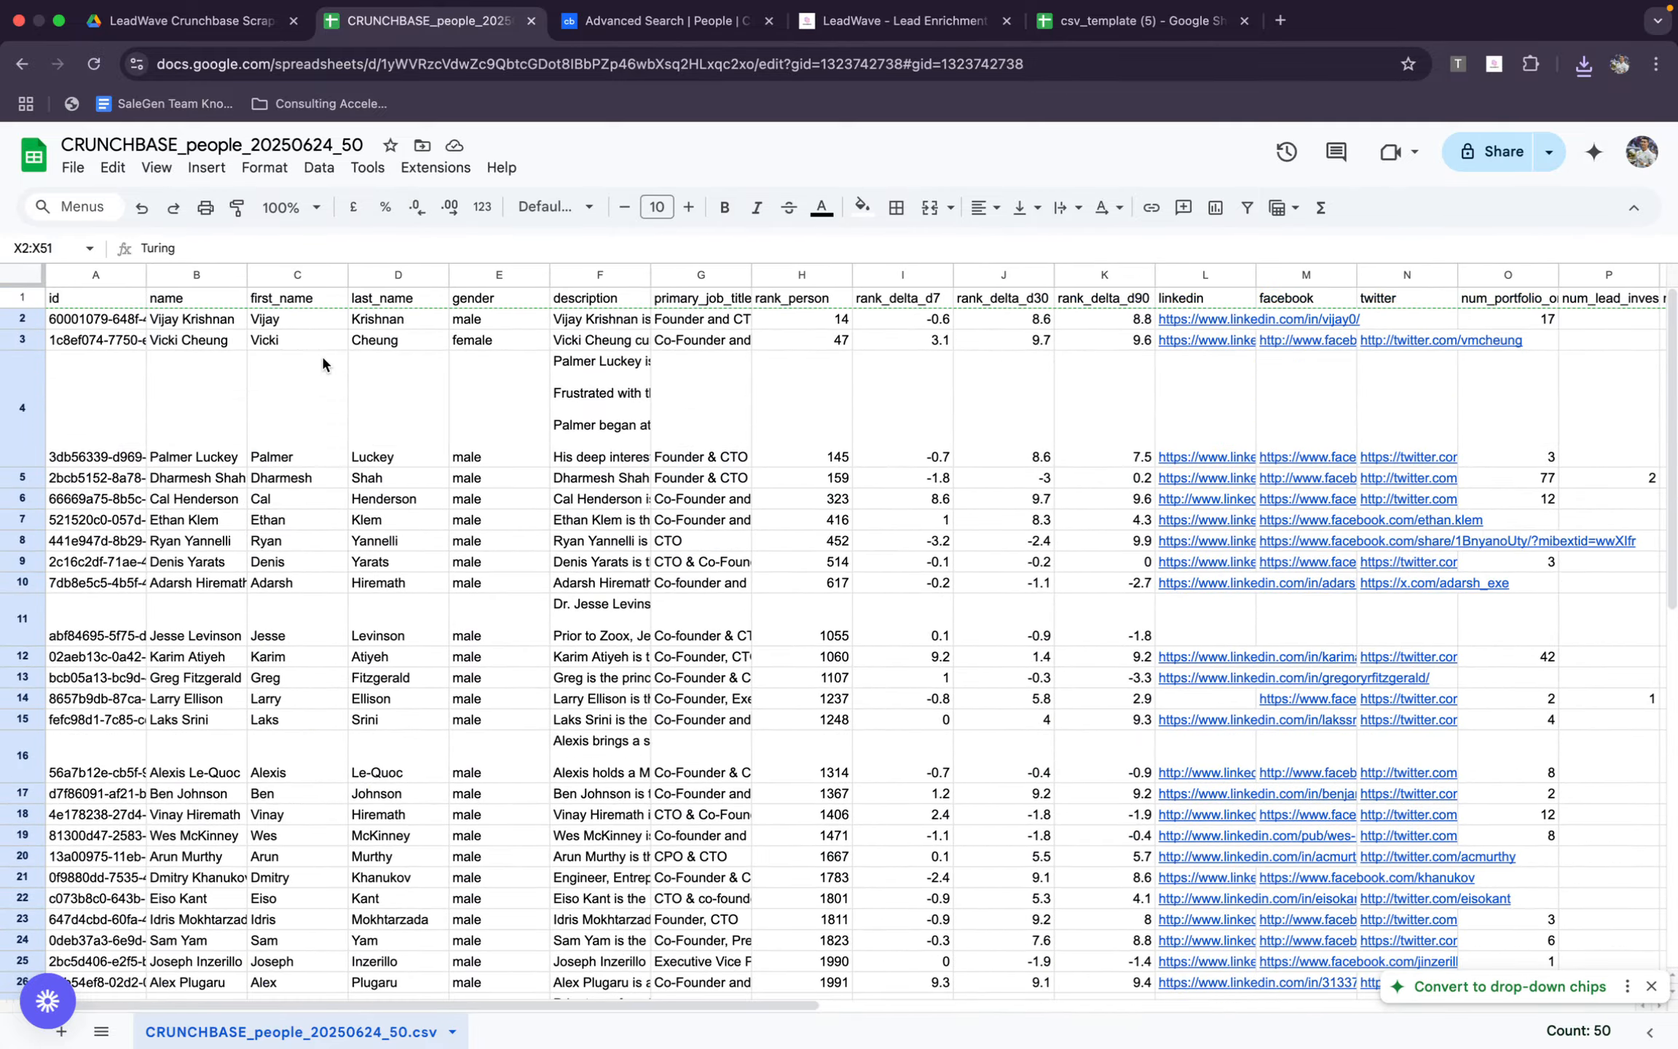
drag(291, 320, 367, 884)
key(super+c)
Paste the copied names into the first_name and last_name columns of csv_template (5), starting at cell A2
click(948, 19)
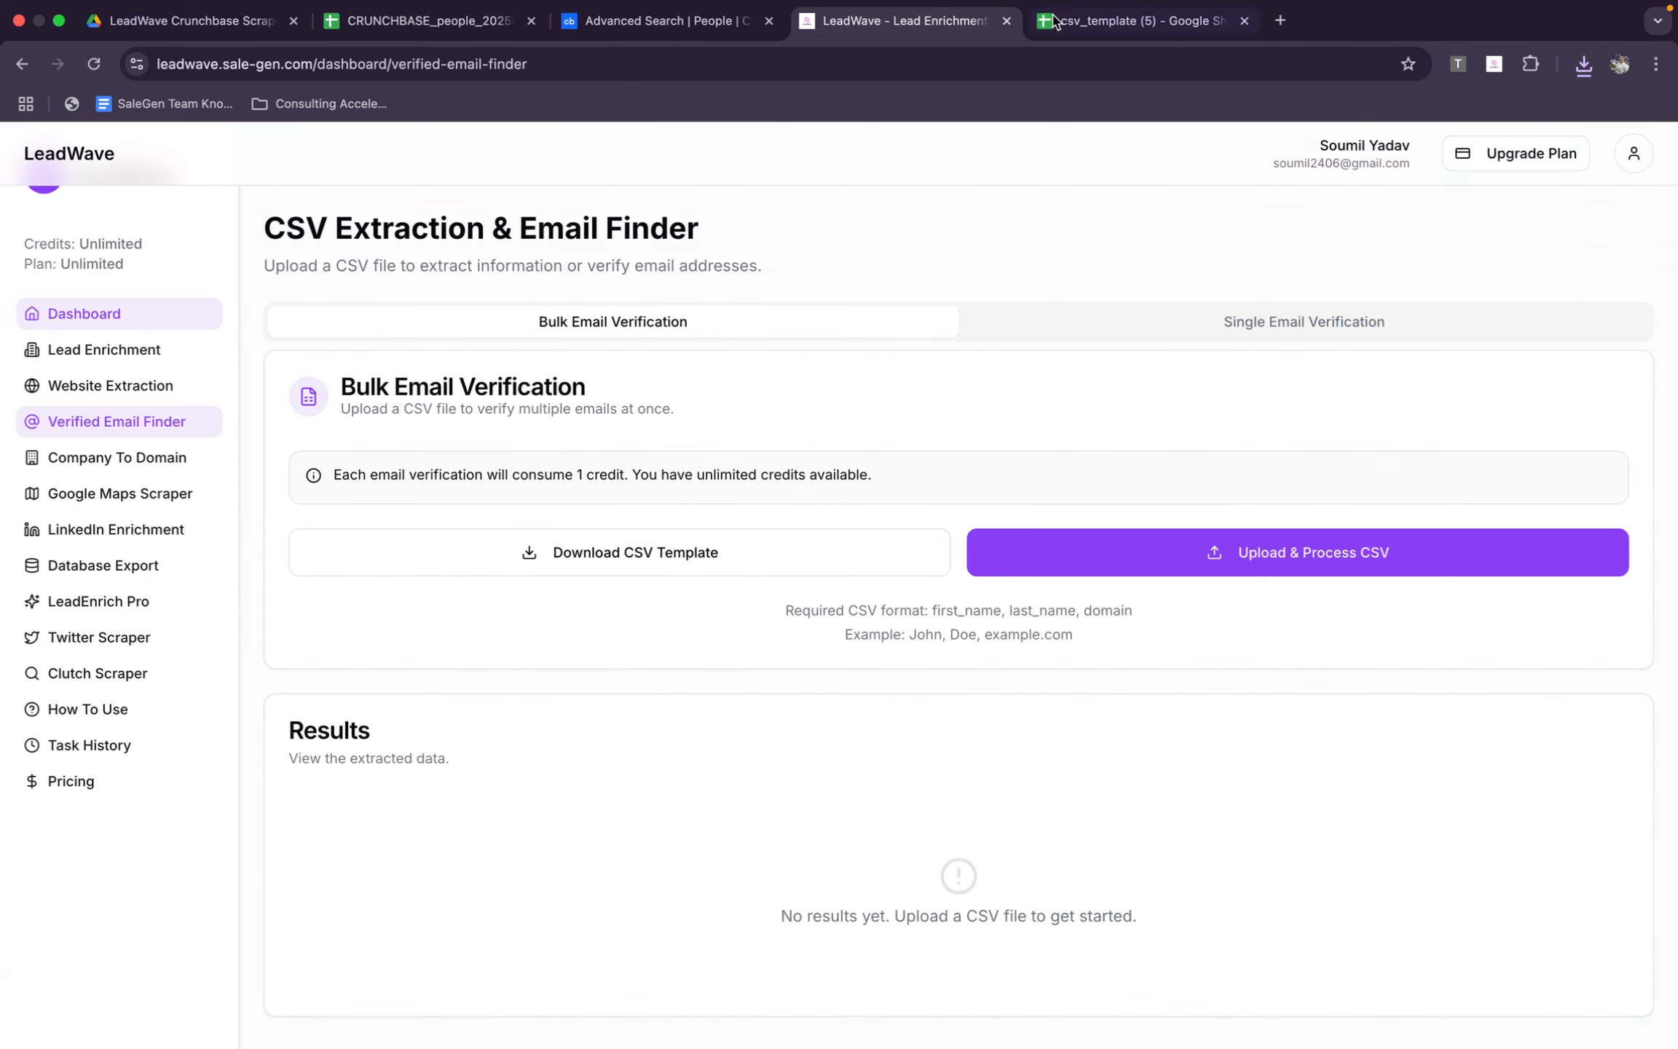
click(1053, 19)
click(85, 324)
key(super+v)
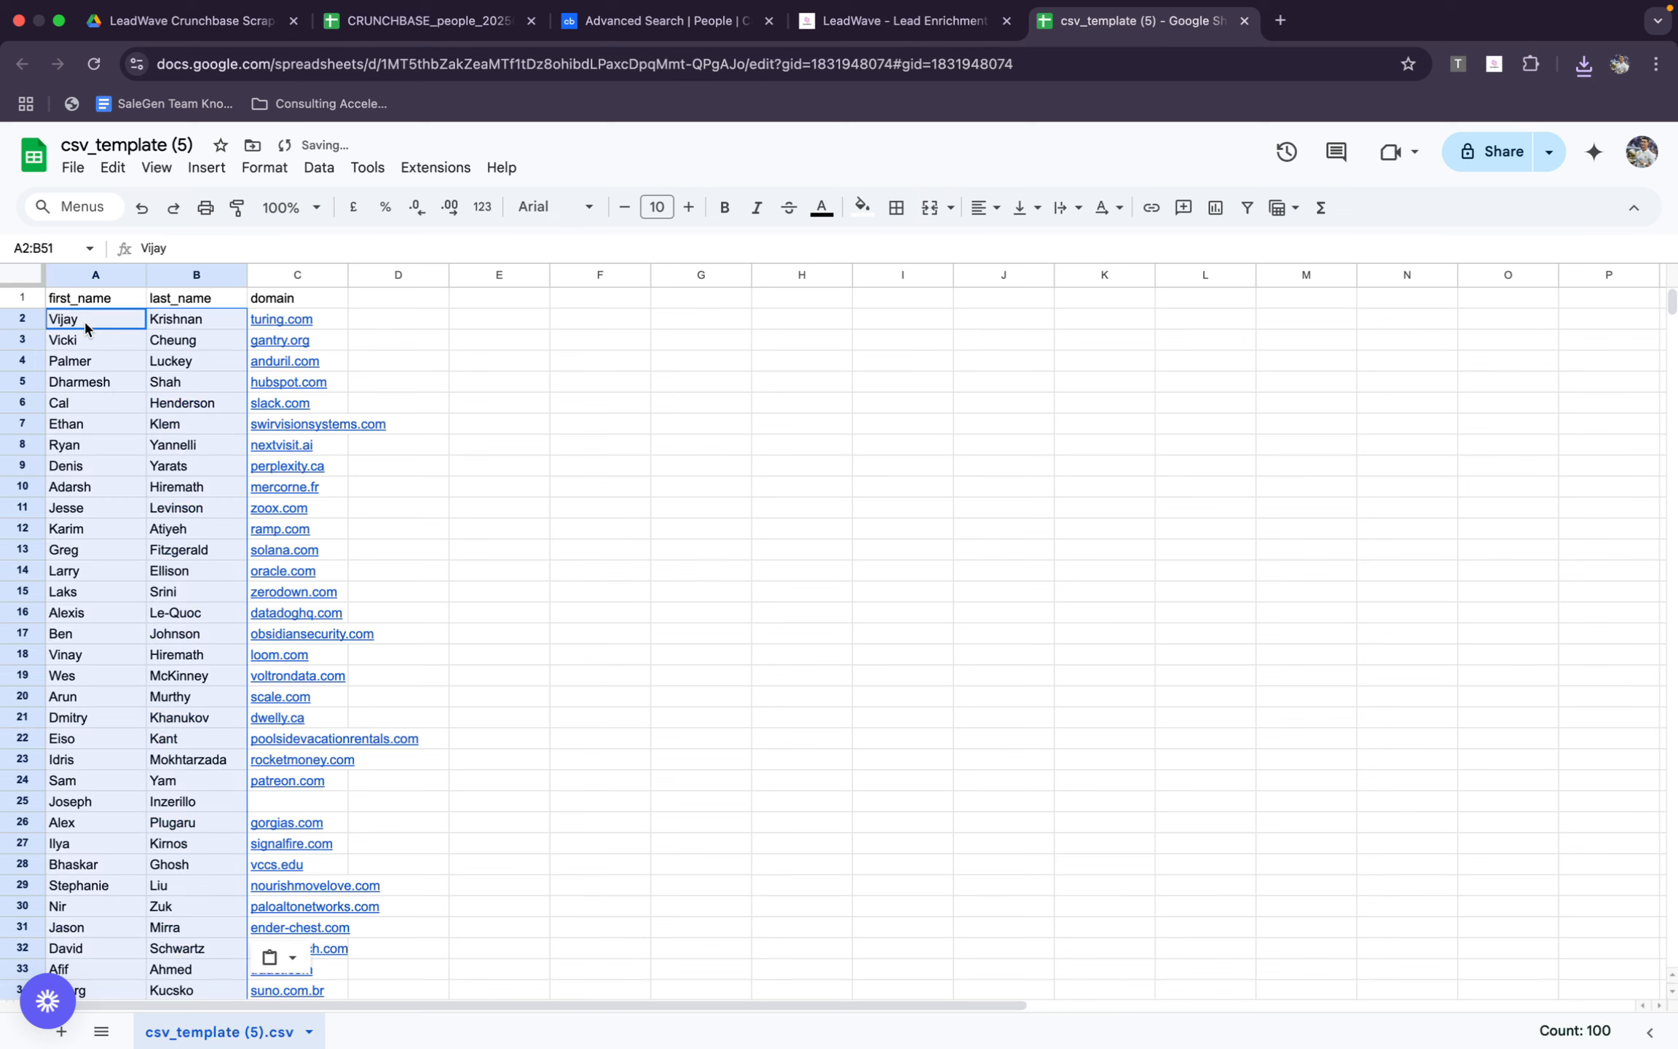
Download the filled template as comma-separated values and upload that CSV to LeadWave's Bulk Email Verification for processing
click(72, 168)
mouse_move(124, 409)
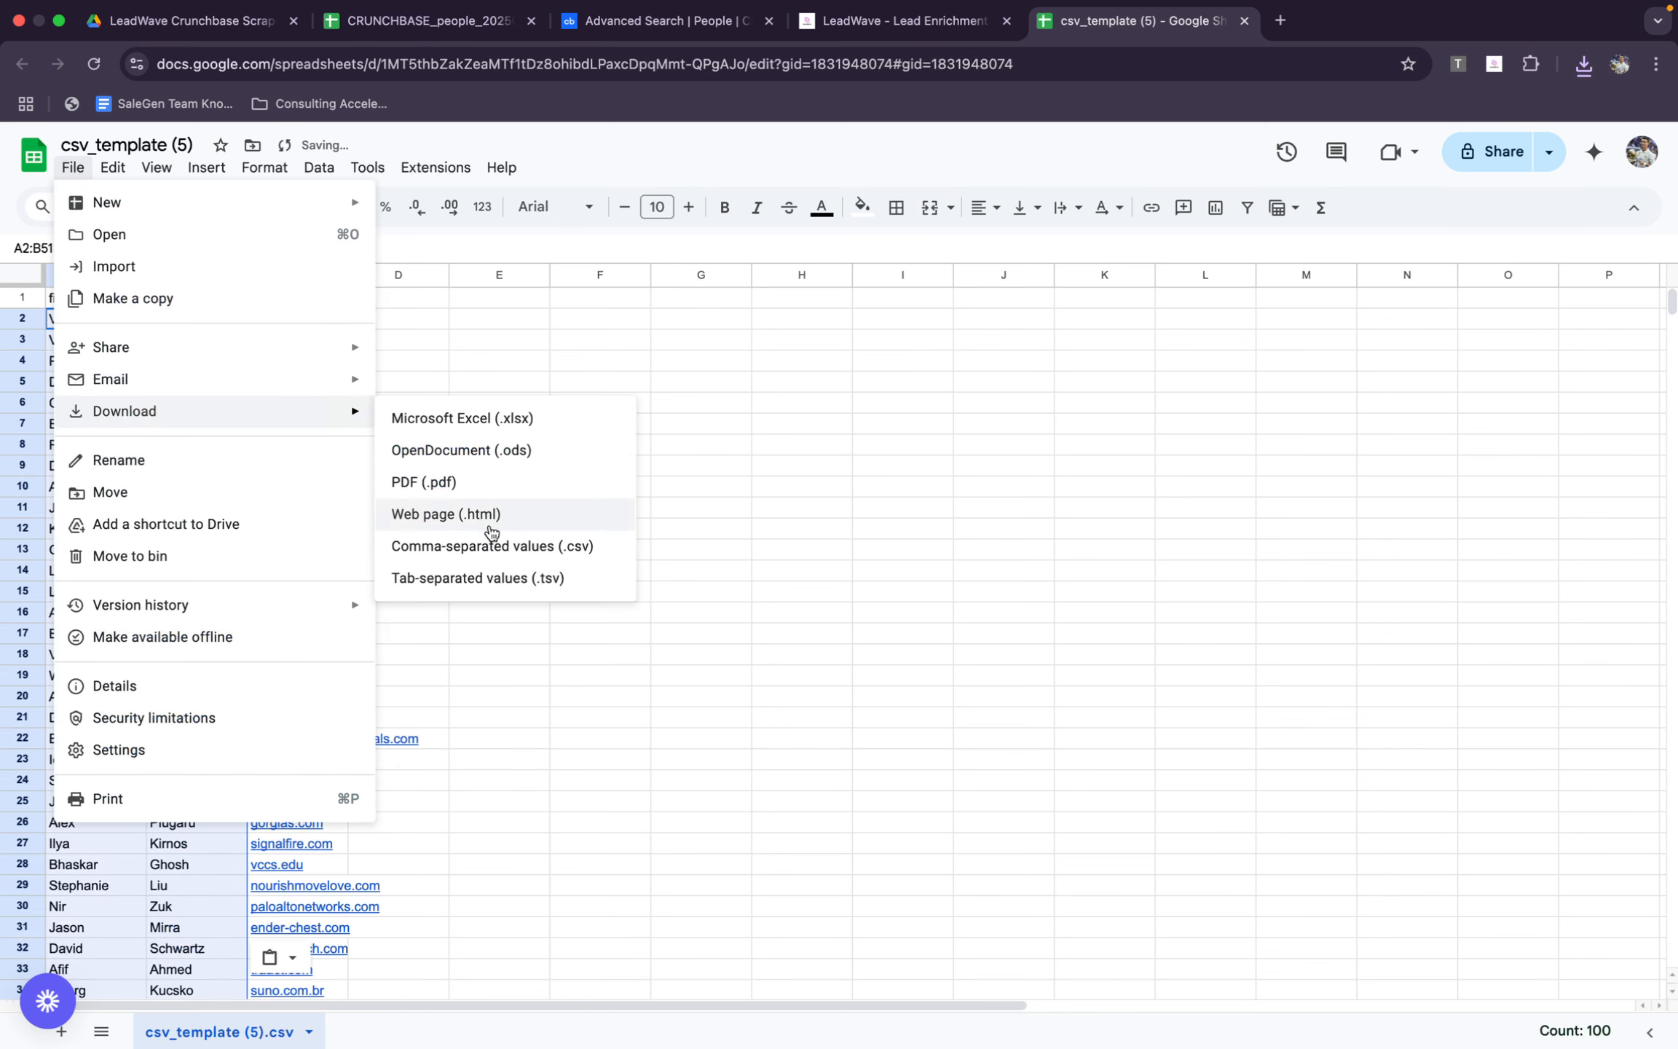
click(495, 554)
click(896, 21)
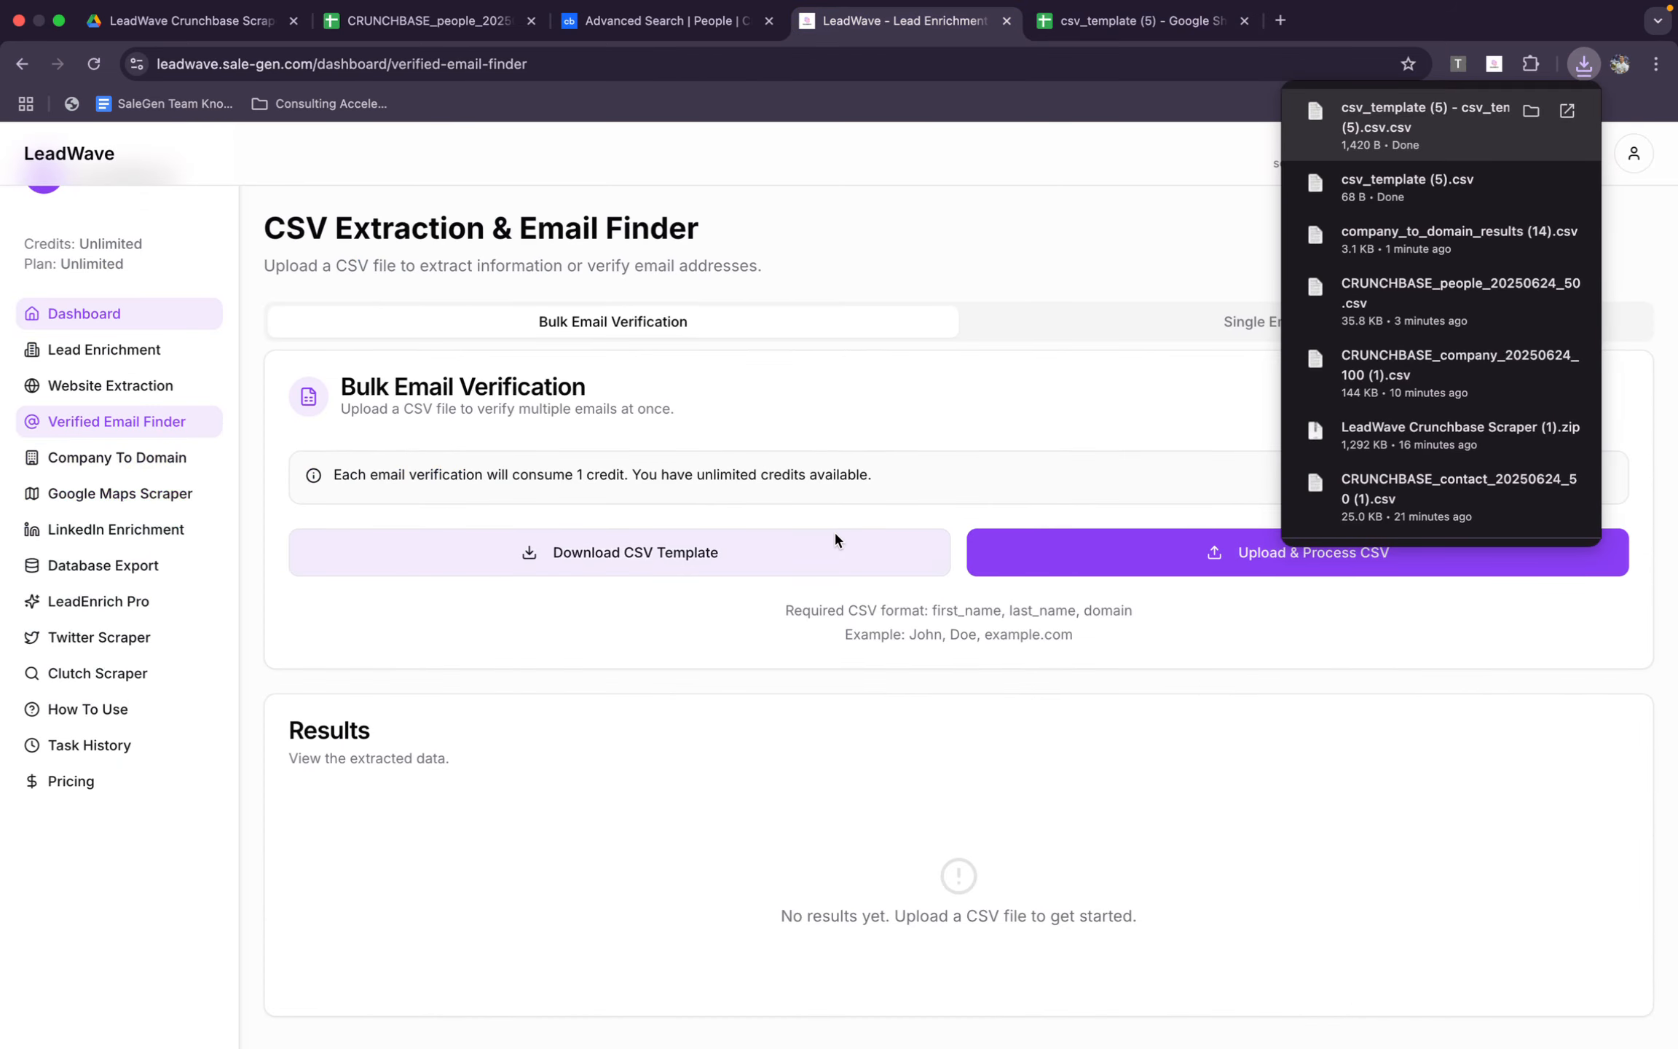
click(994, 553)
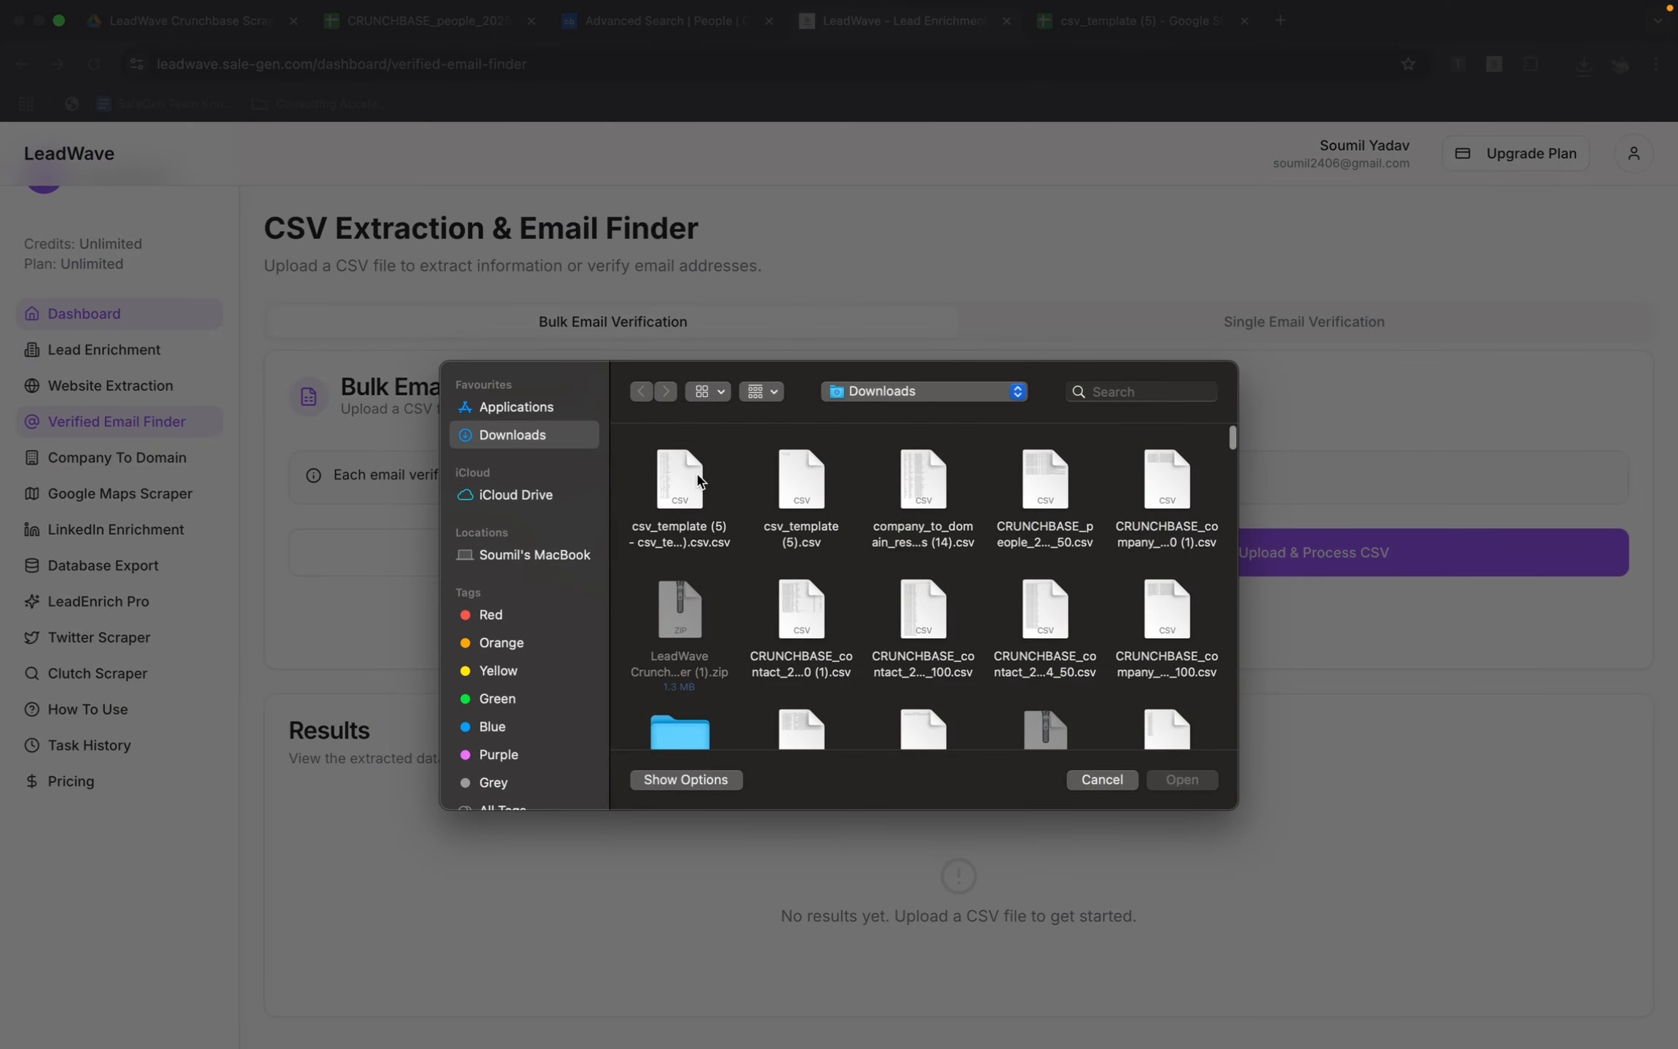
double_click(697, 480)
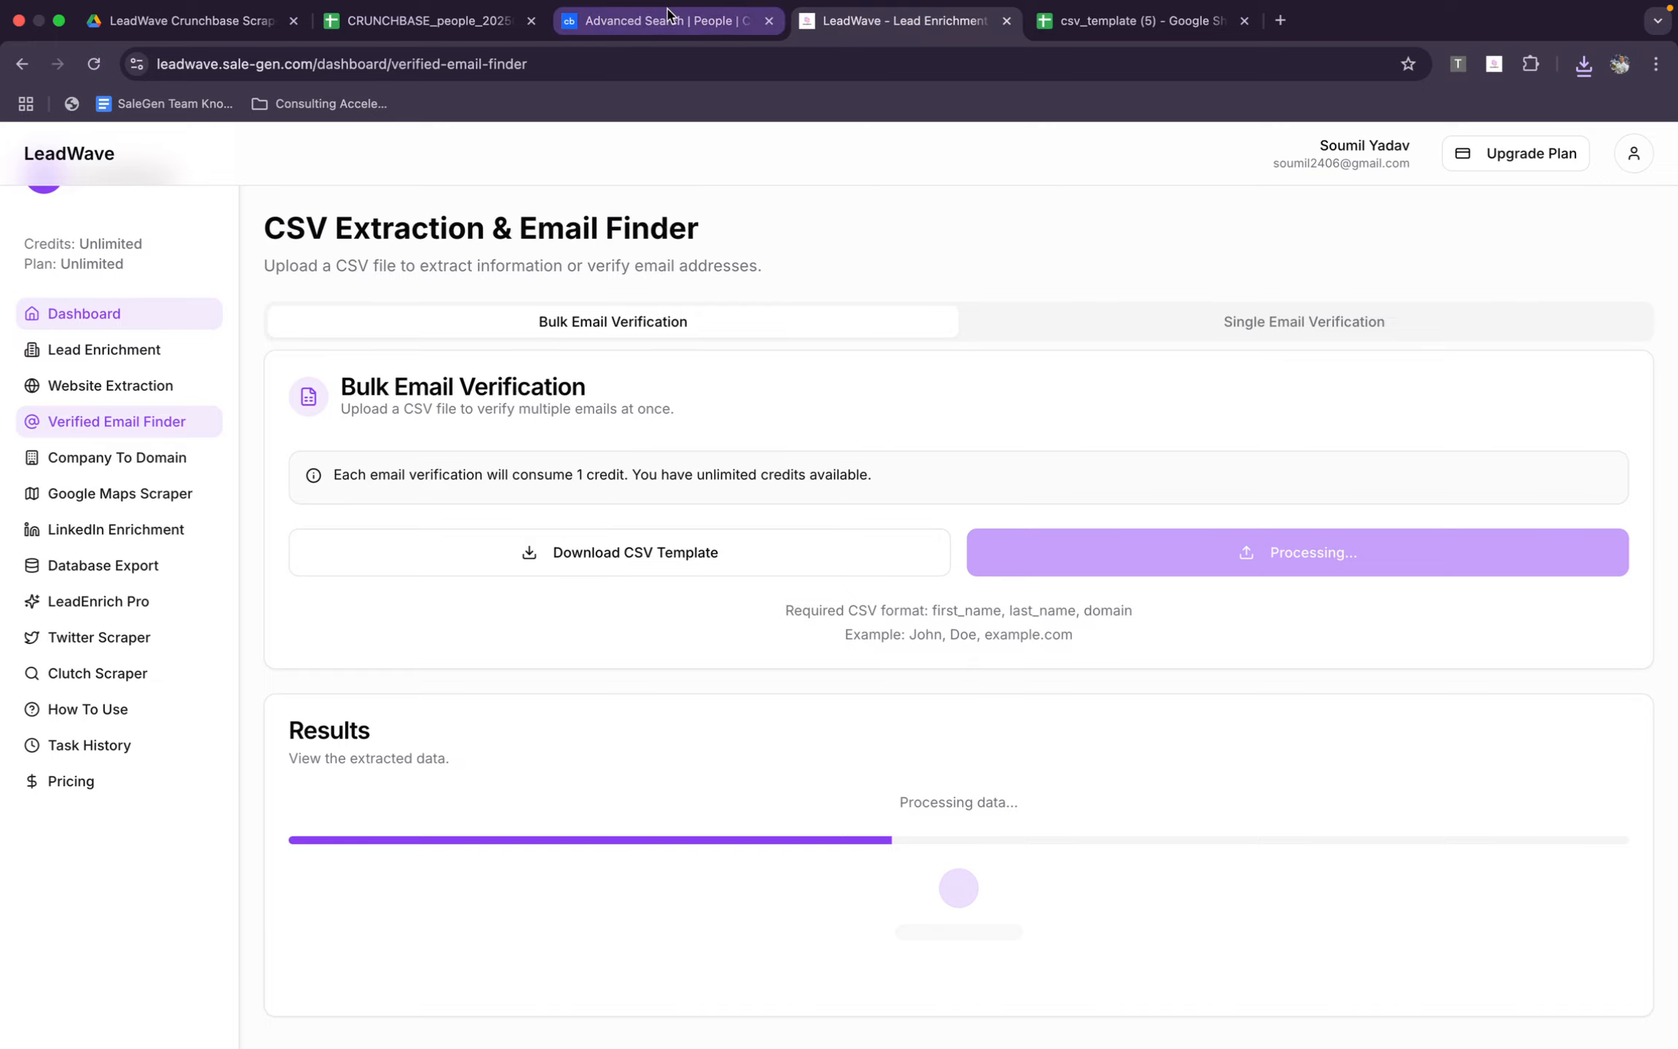
Review the columns of the Crunchbase people sheet, LeadWave's processing progress and the filled template
click(456, 14)
scroll(514, 585, up, 10)
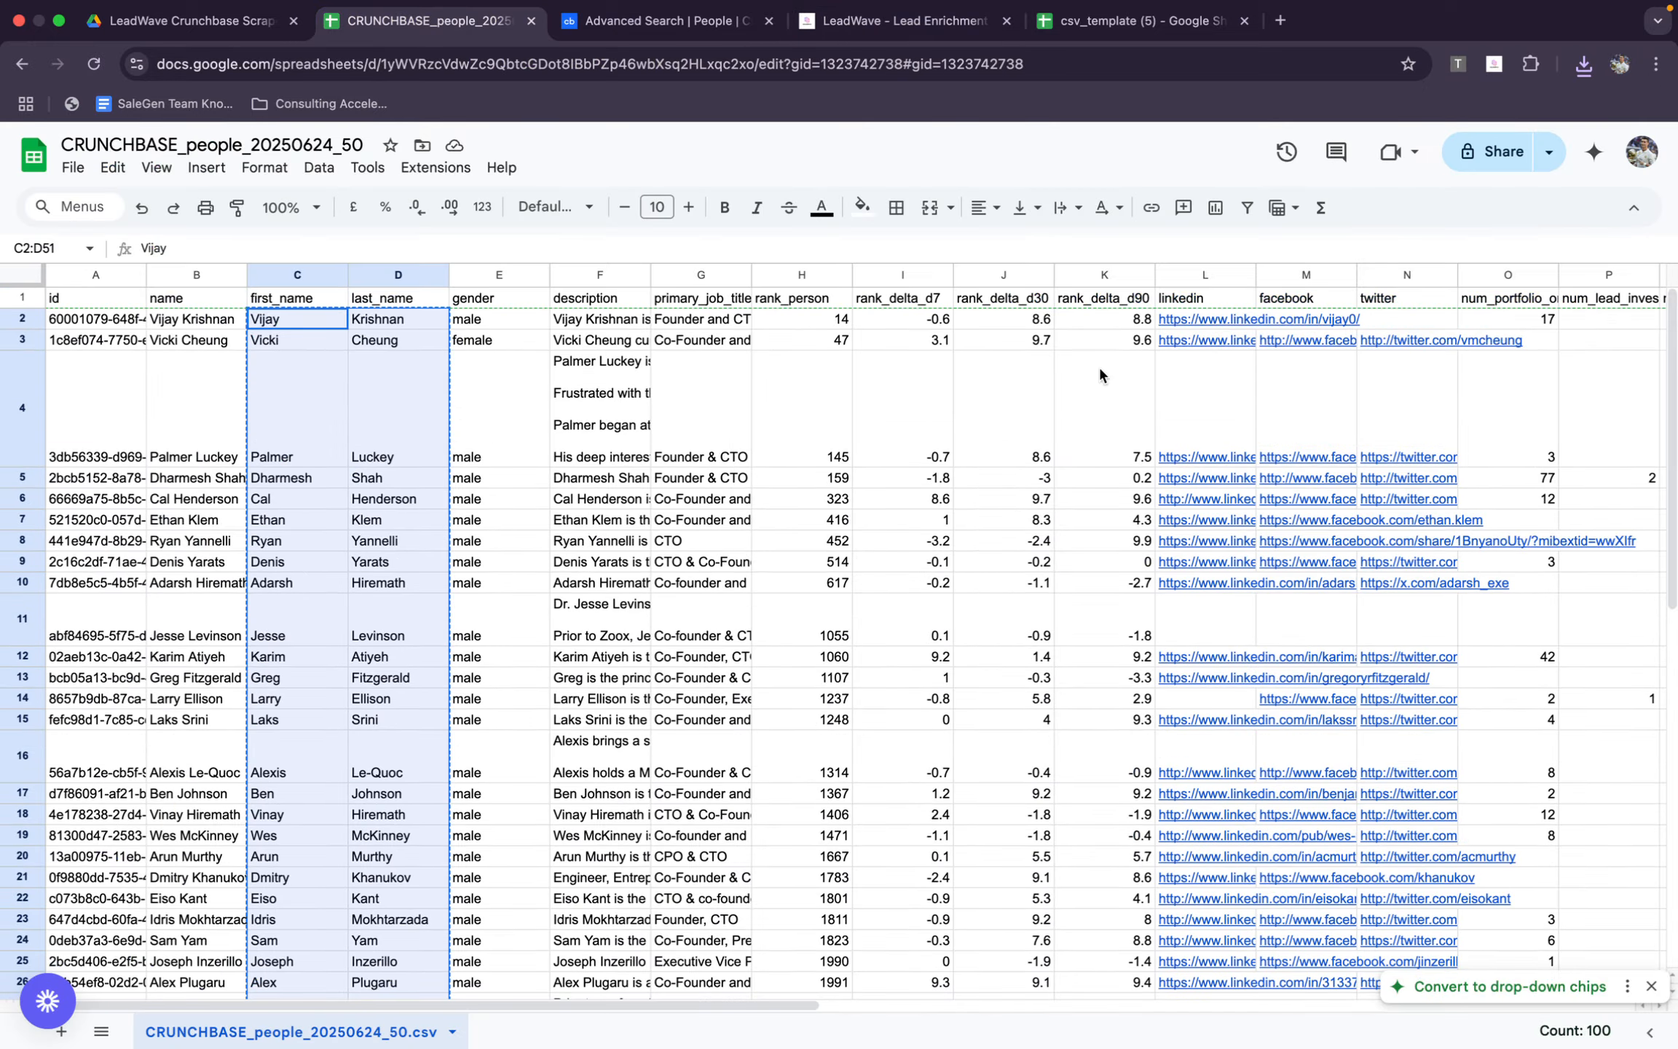
scroll(1416, 520, right, 15)
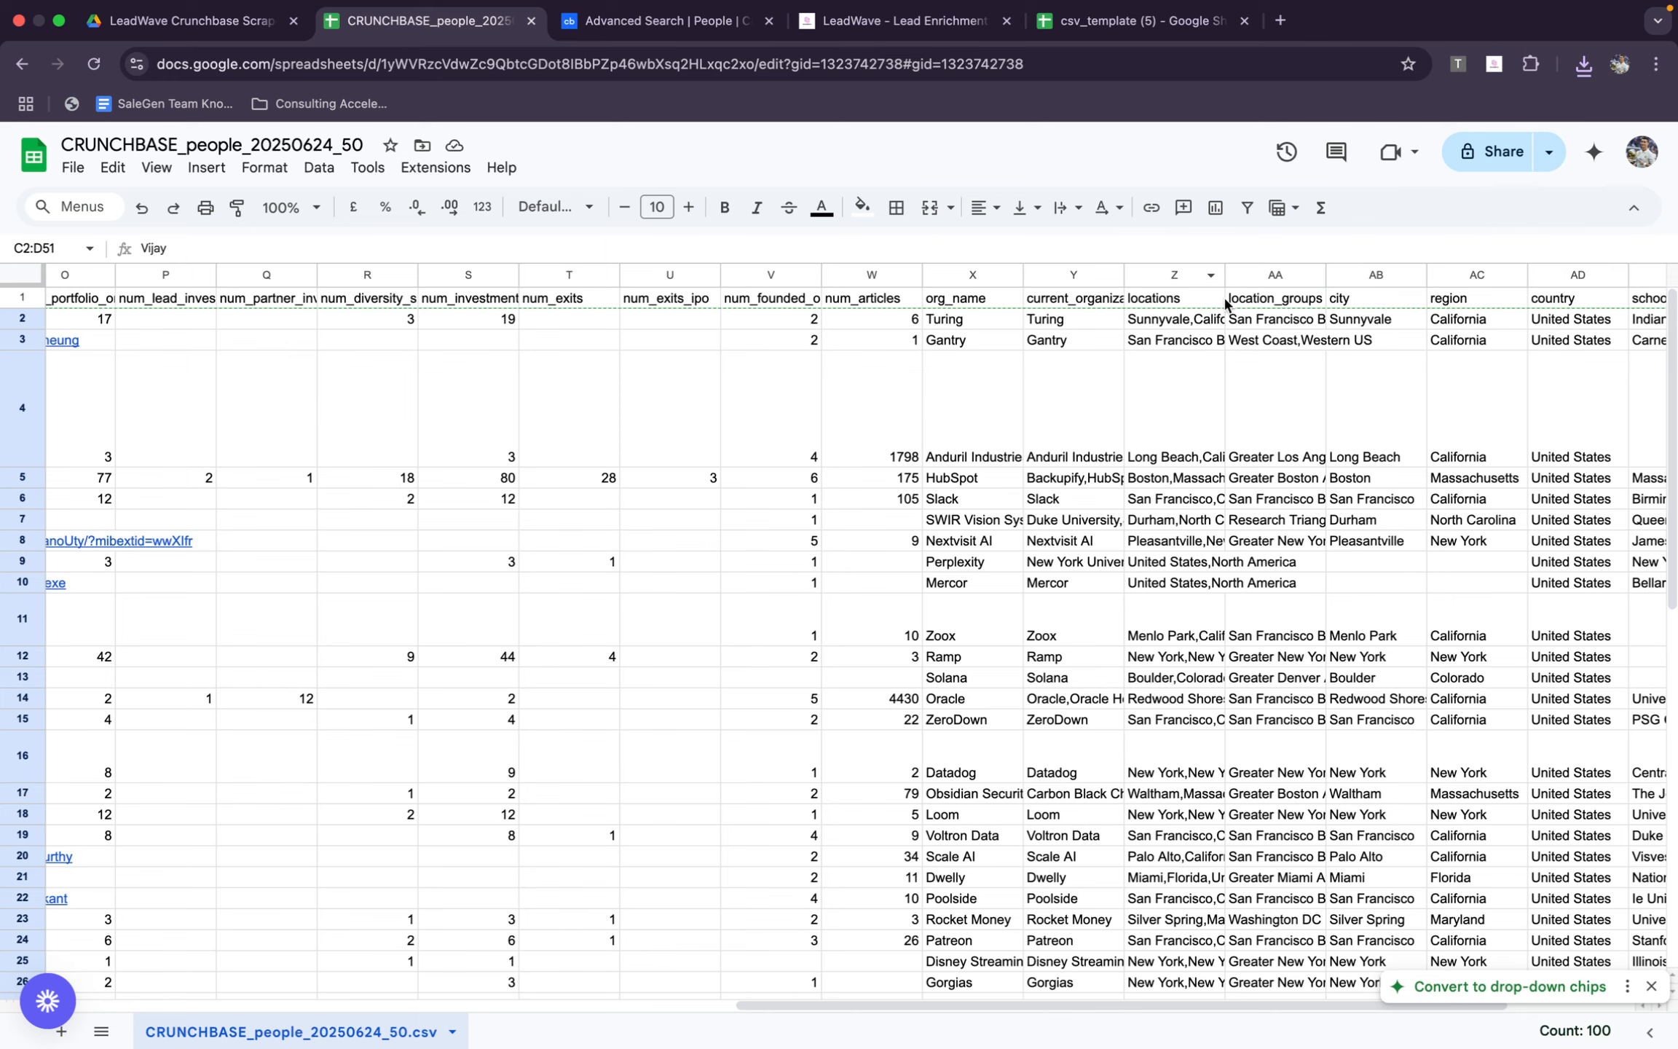
click(873, 22)
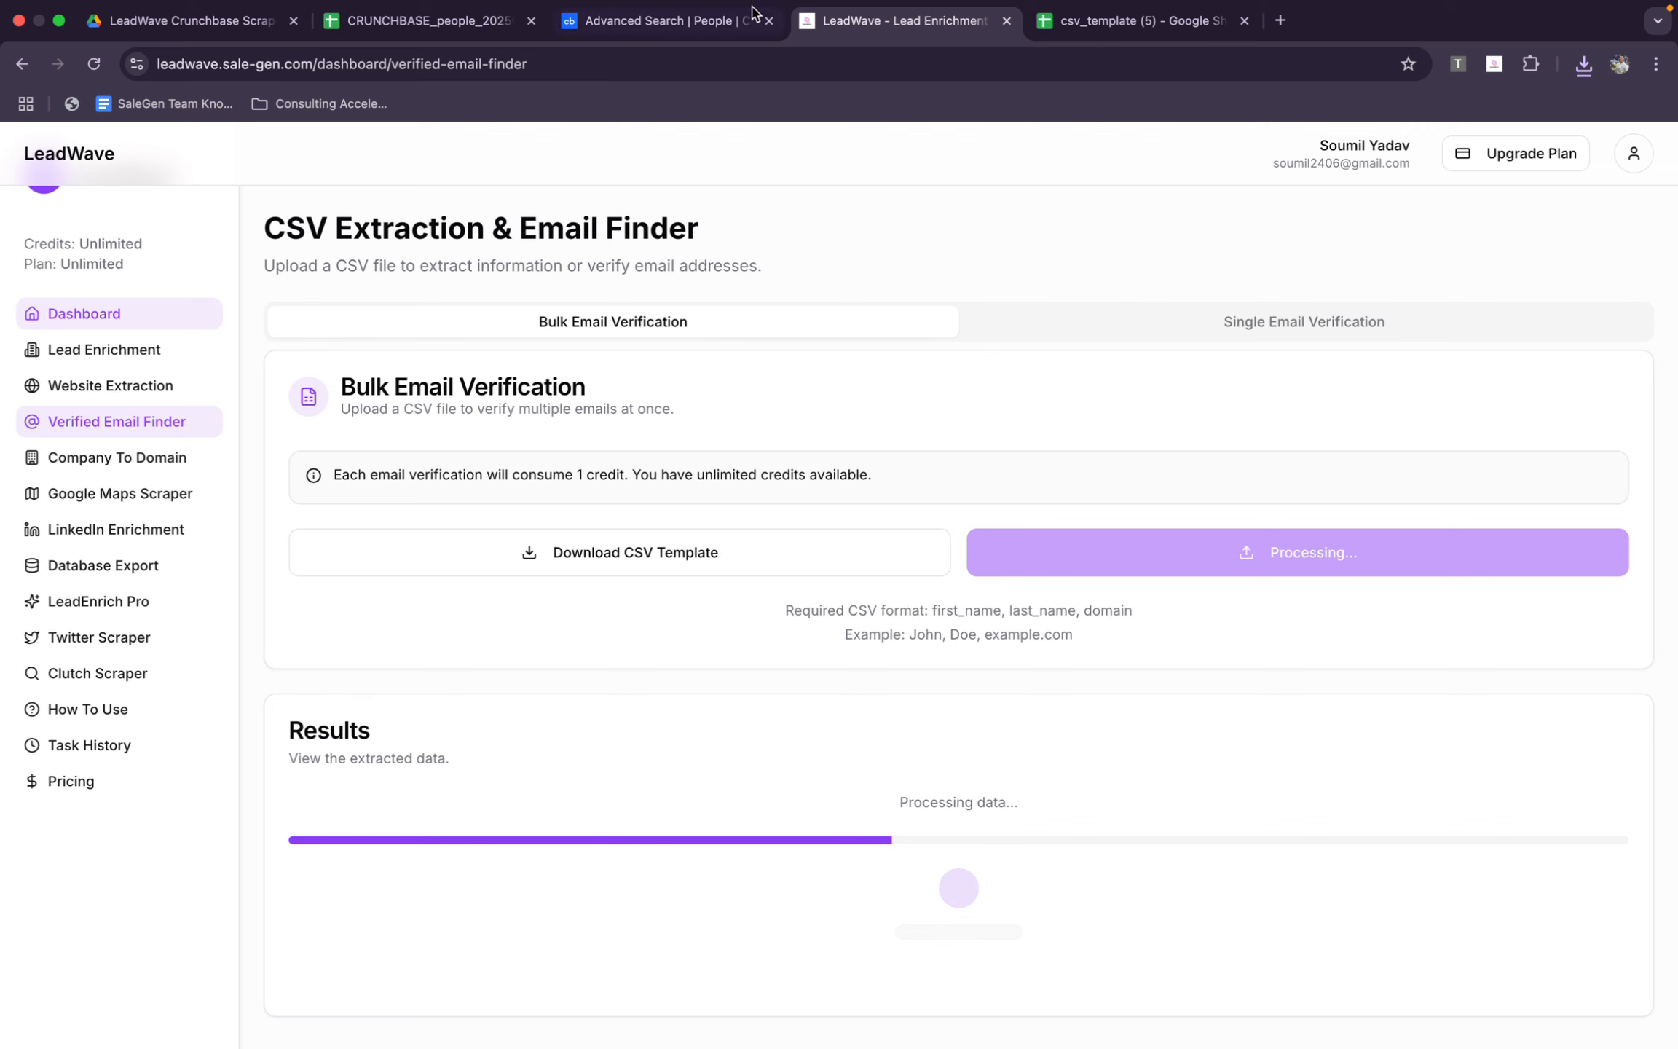
click(1107, 23)
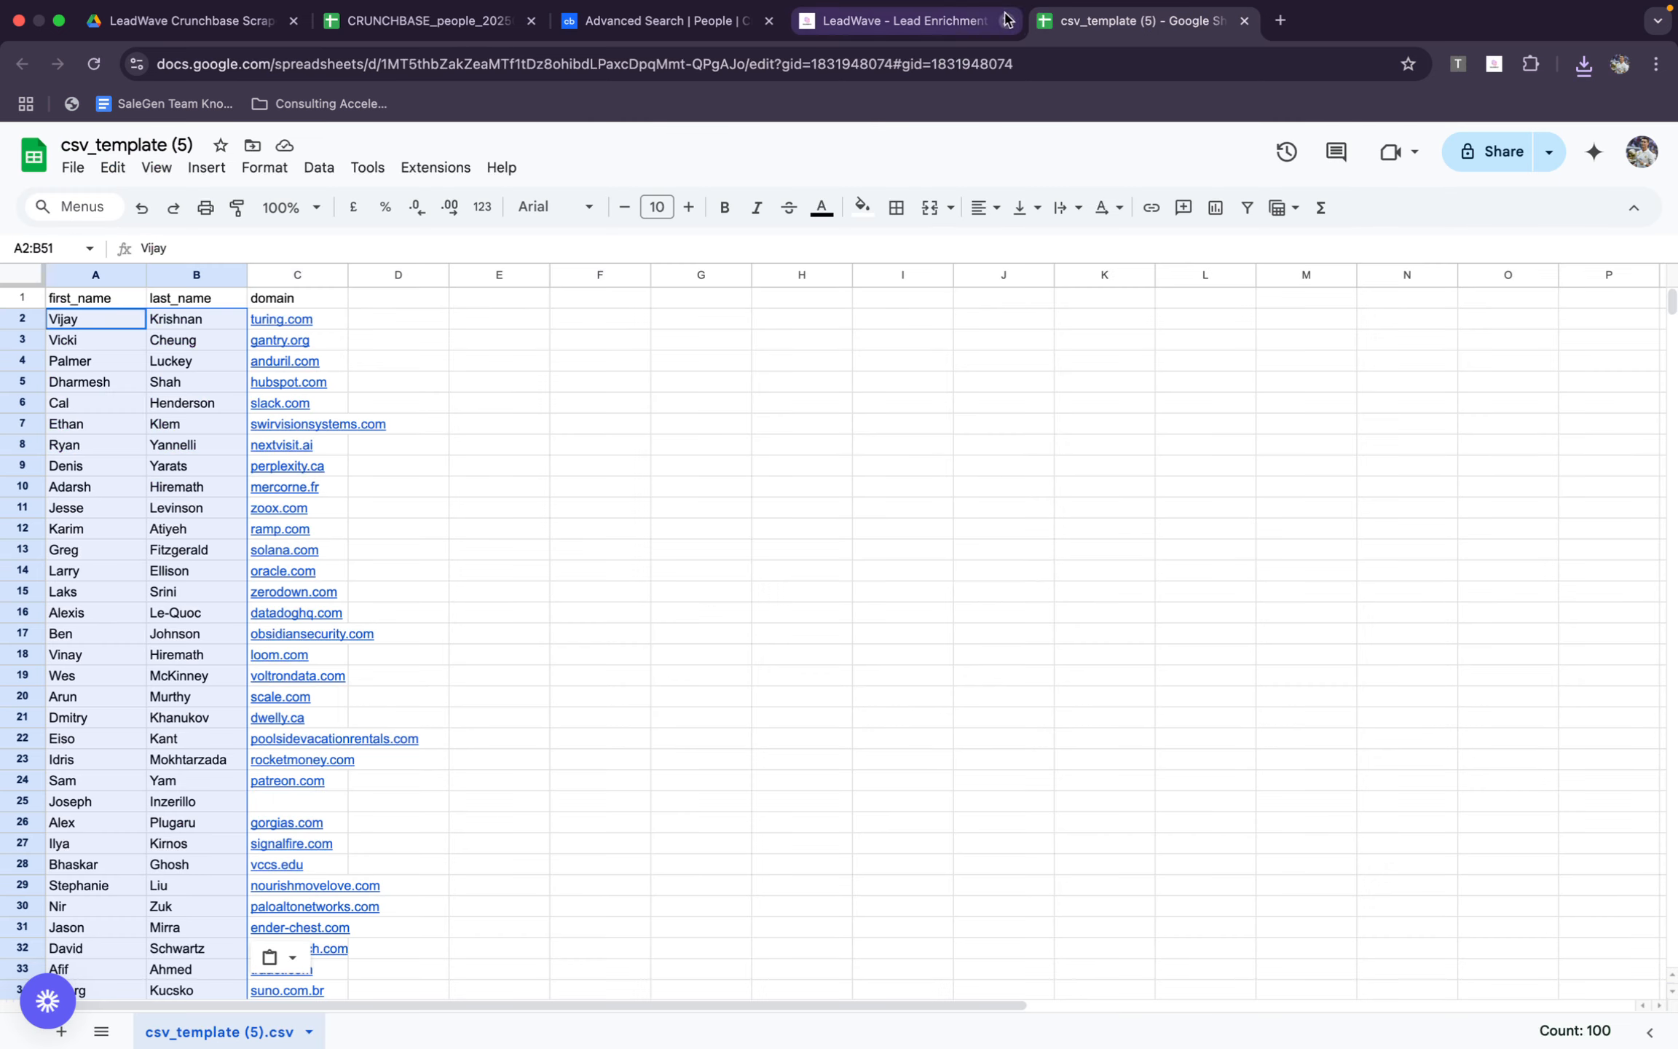
Examine the verified emails and statuses in LeadWave's bulk email verification results
click(965, 26)
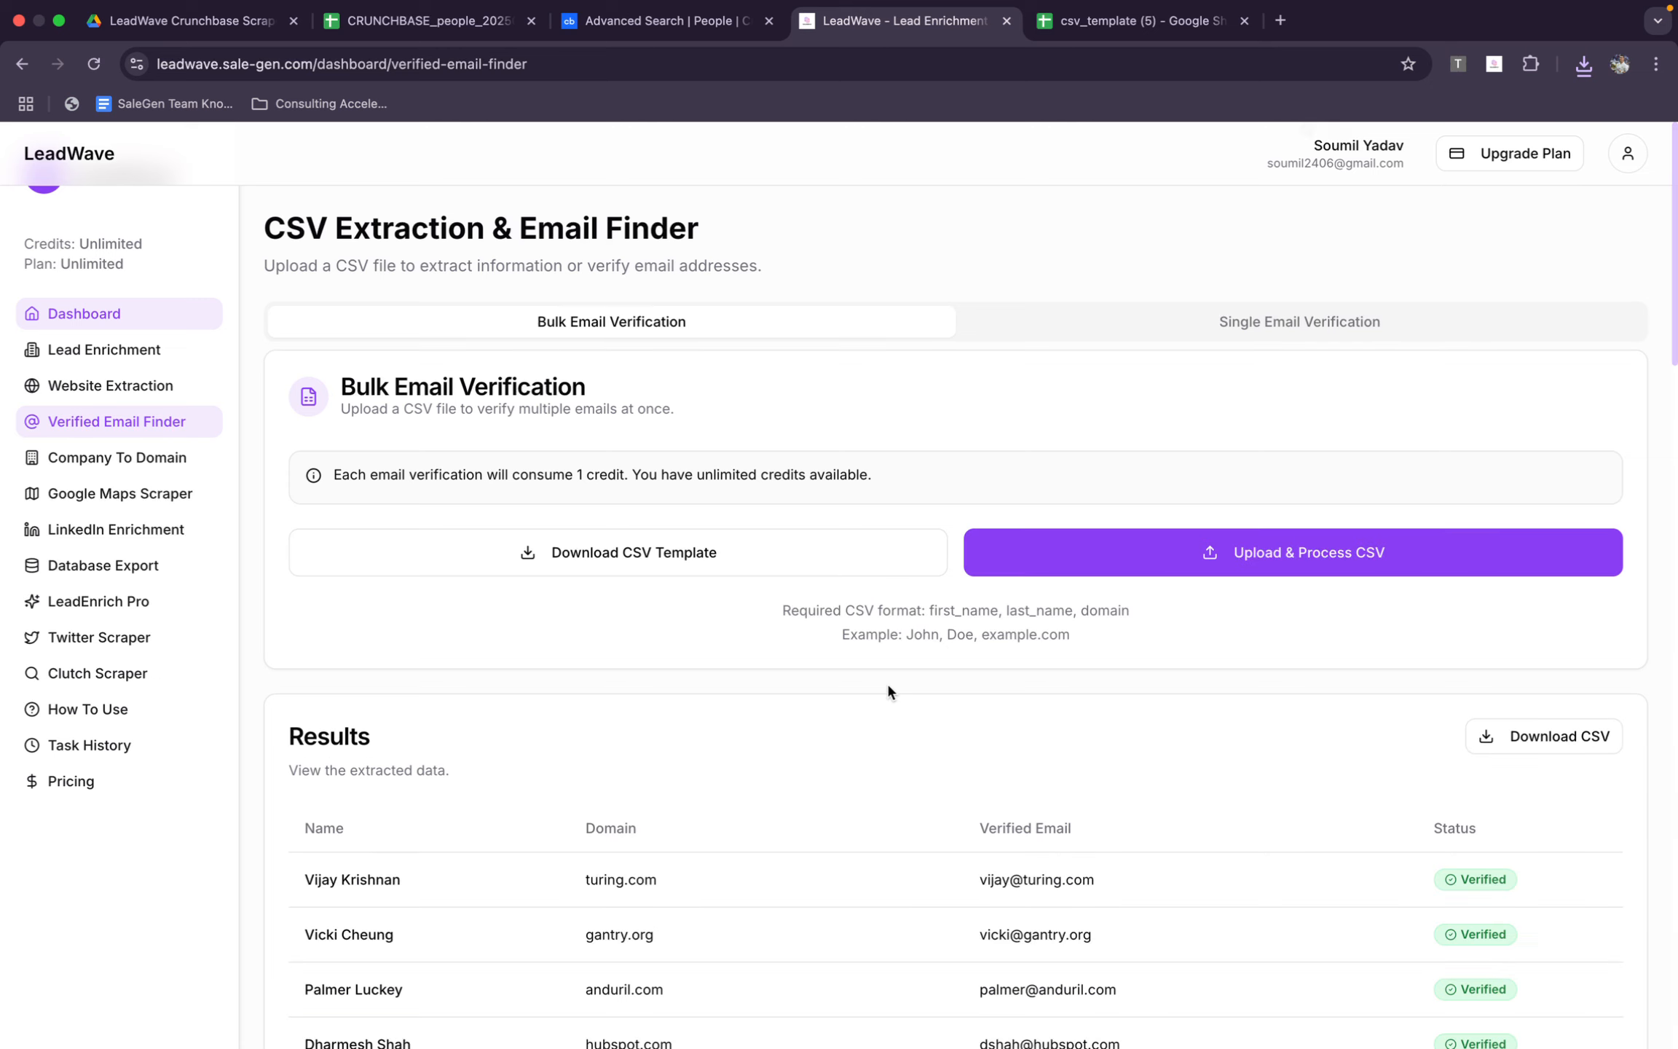
scroll(886, 691, down, 15)
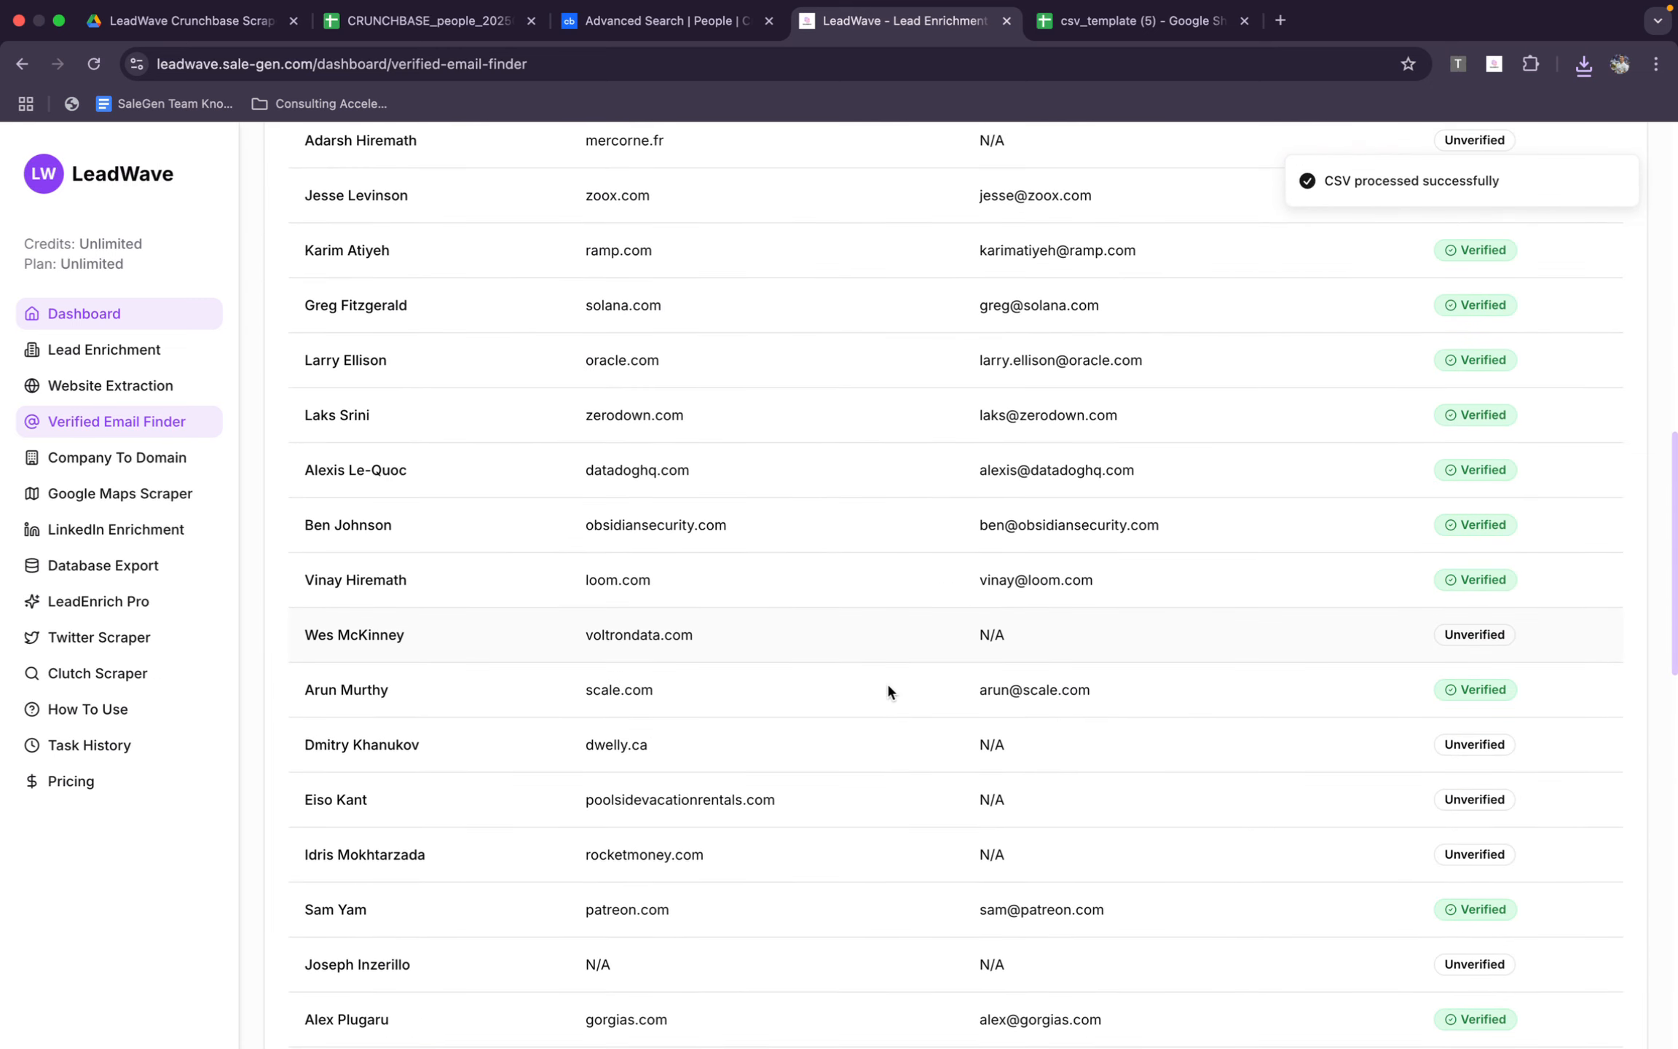
scroll(886, 691, up, 2)
click(1491, 571)
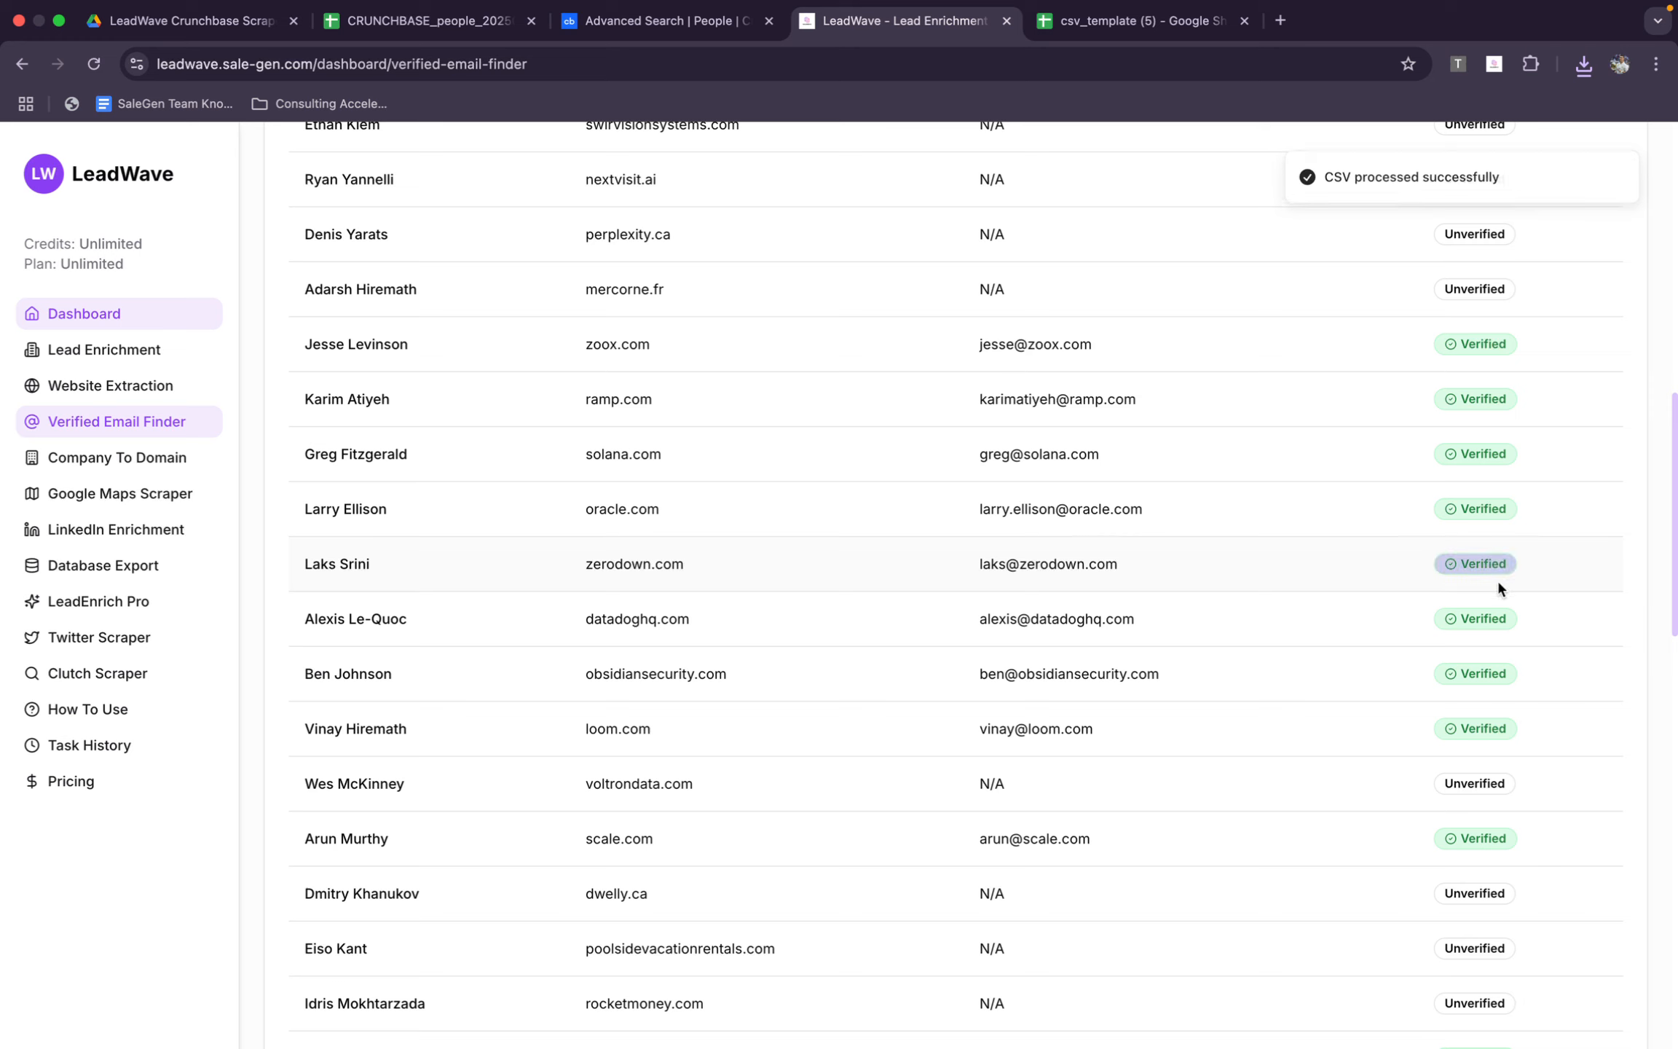
scroll(1112, 651, down, 10)
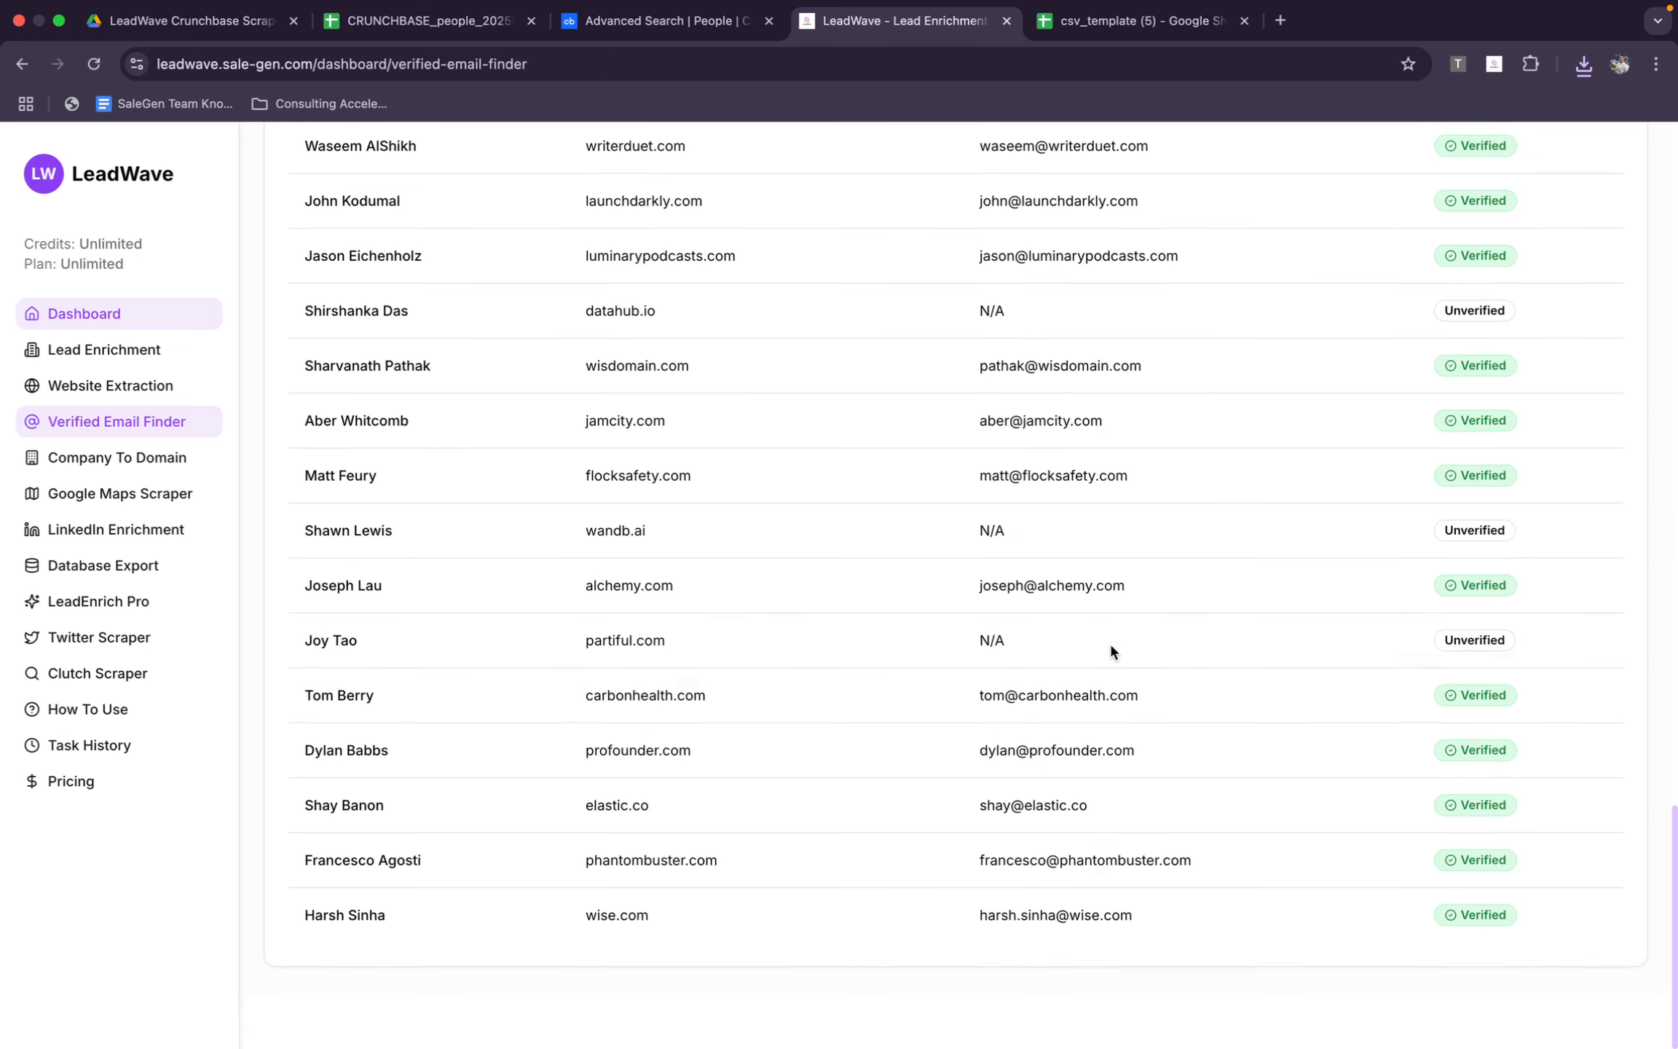
scroll(1109, 648, up, 1)
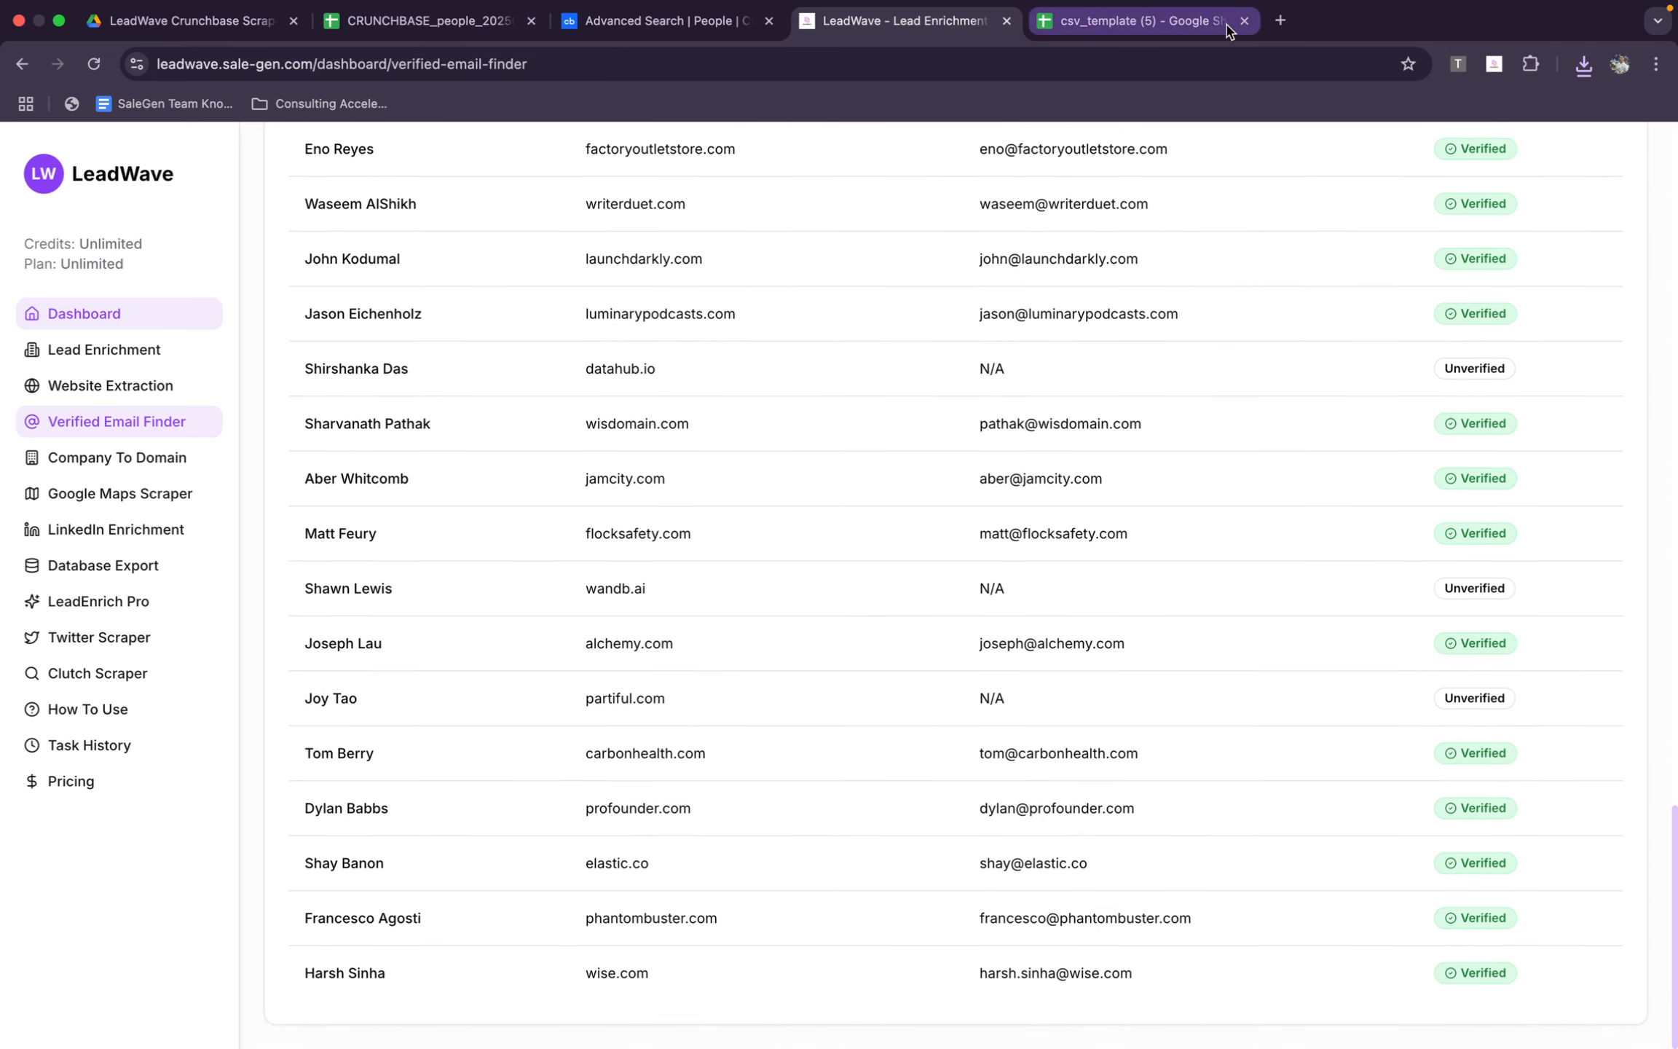
Close the LeadWave tab, switch to the Crunchbase people search and dismiss the Crunchbase Scraper dialog
click(1006, 21)
click(725, 25)
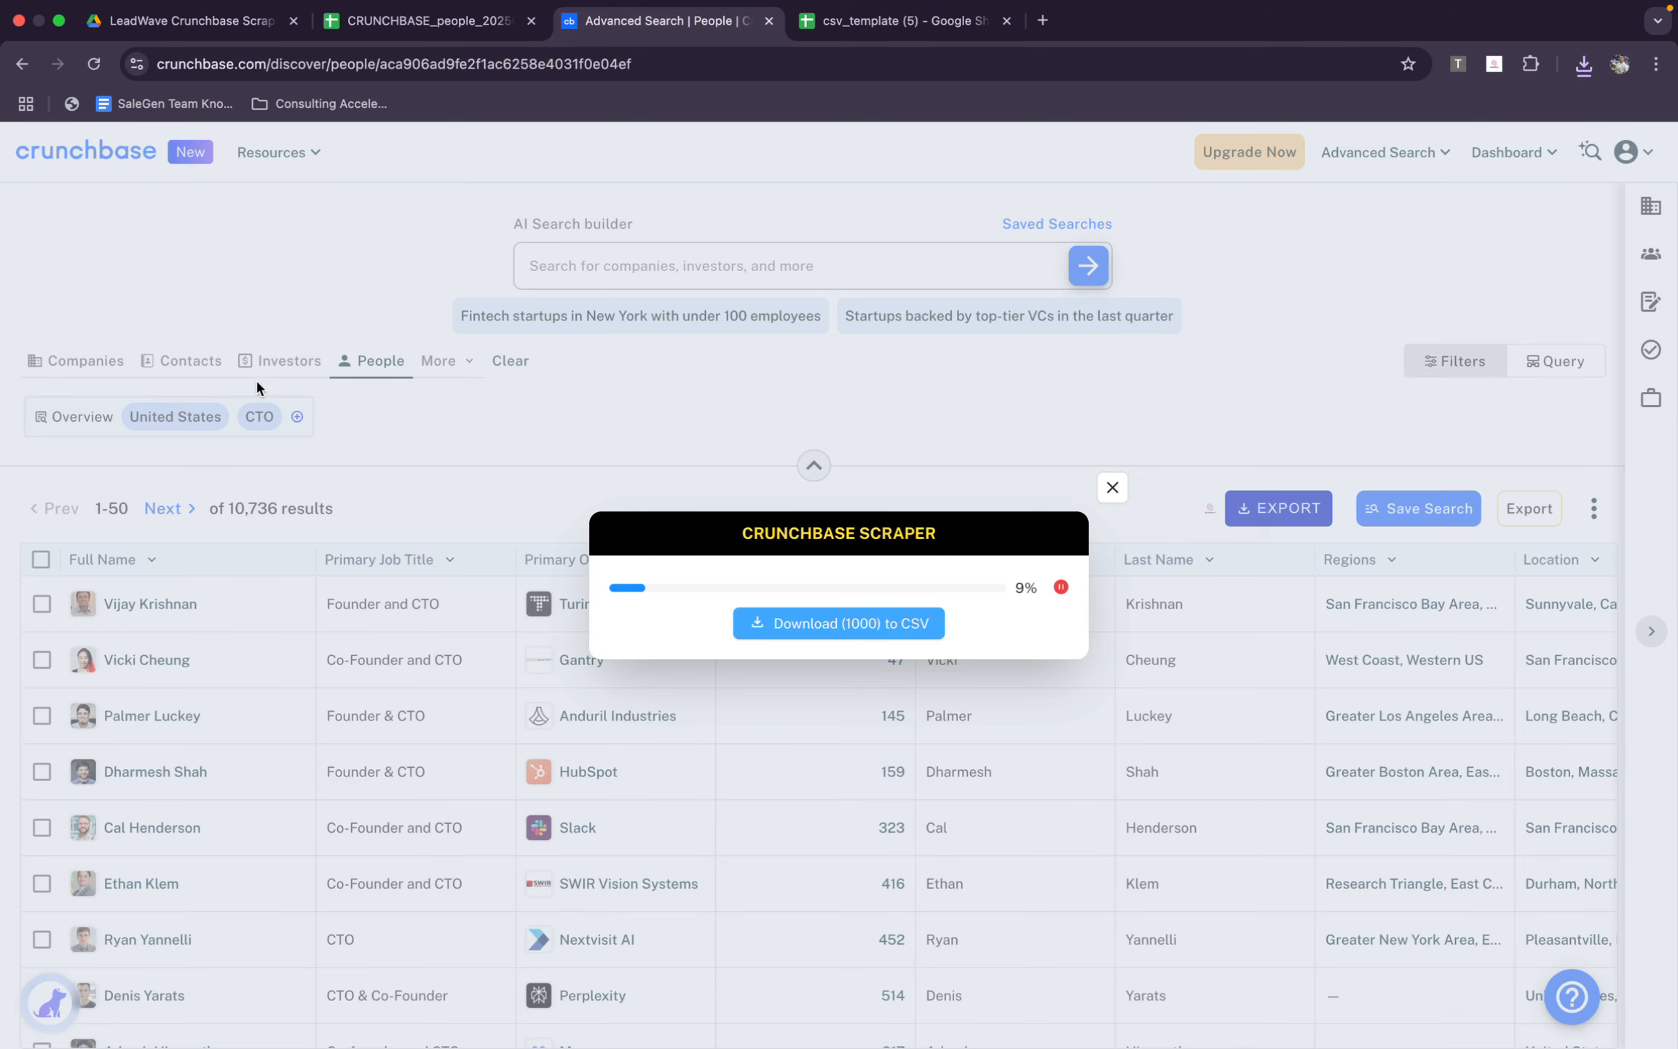
click(1110, 489)
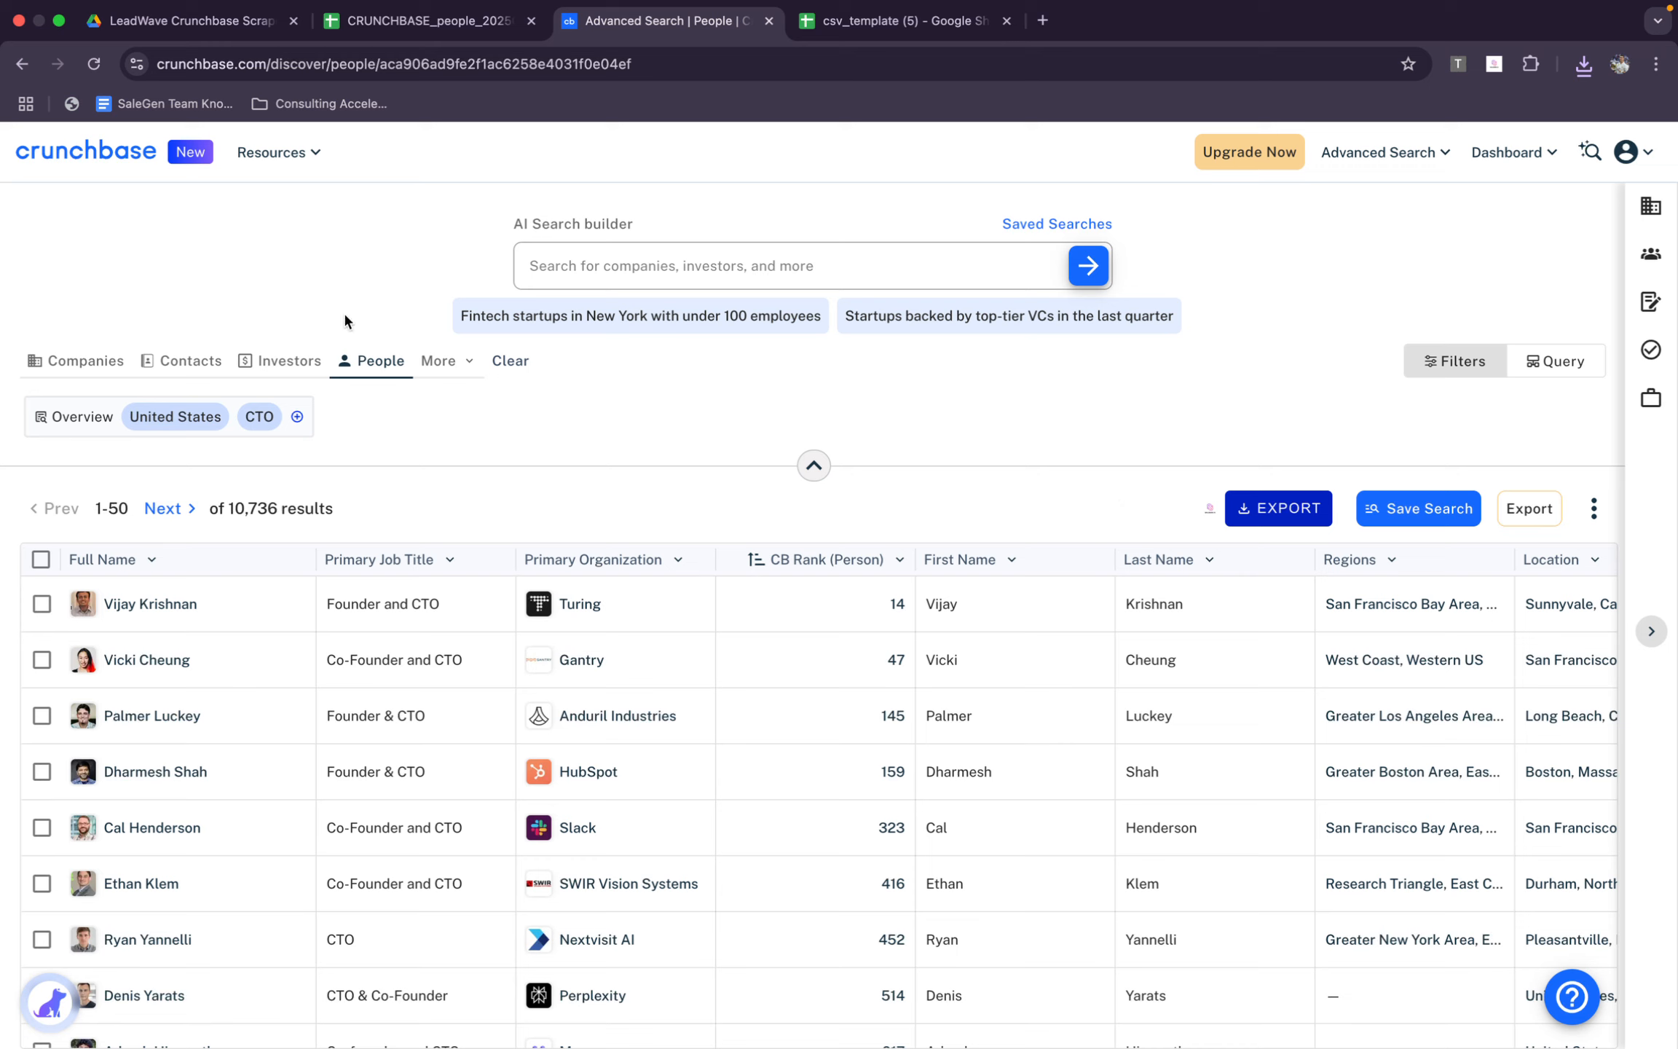
Look through Crunchbase's additional search types, open the Contacts search and examine its results table, restoring the filter area
click(437, 361)
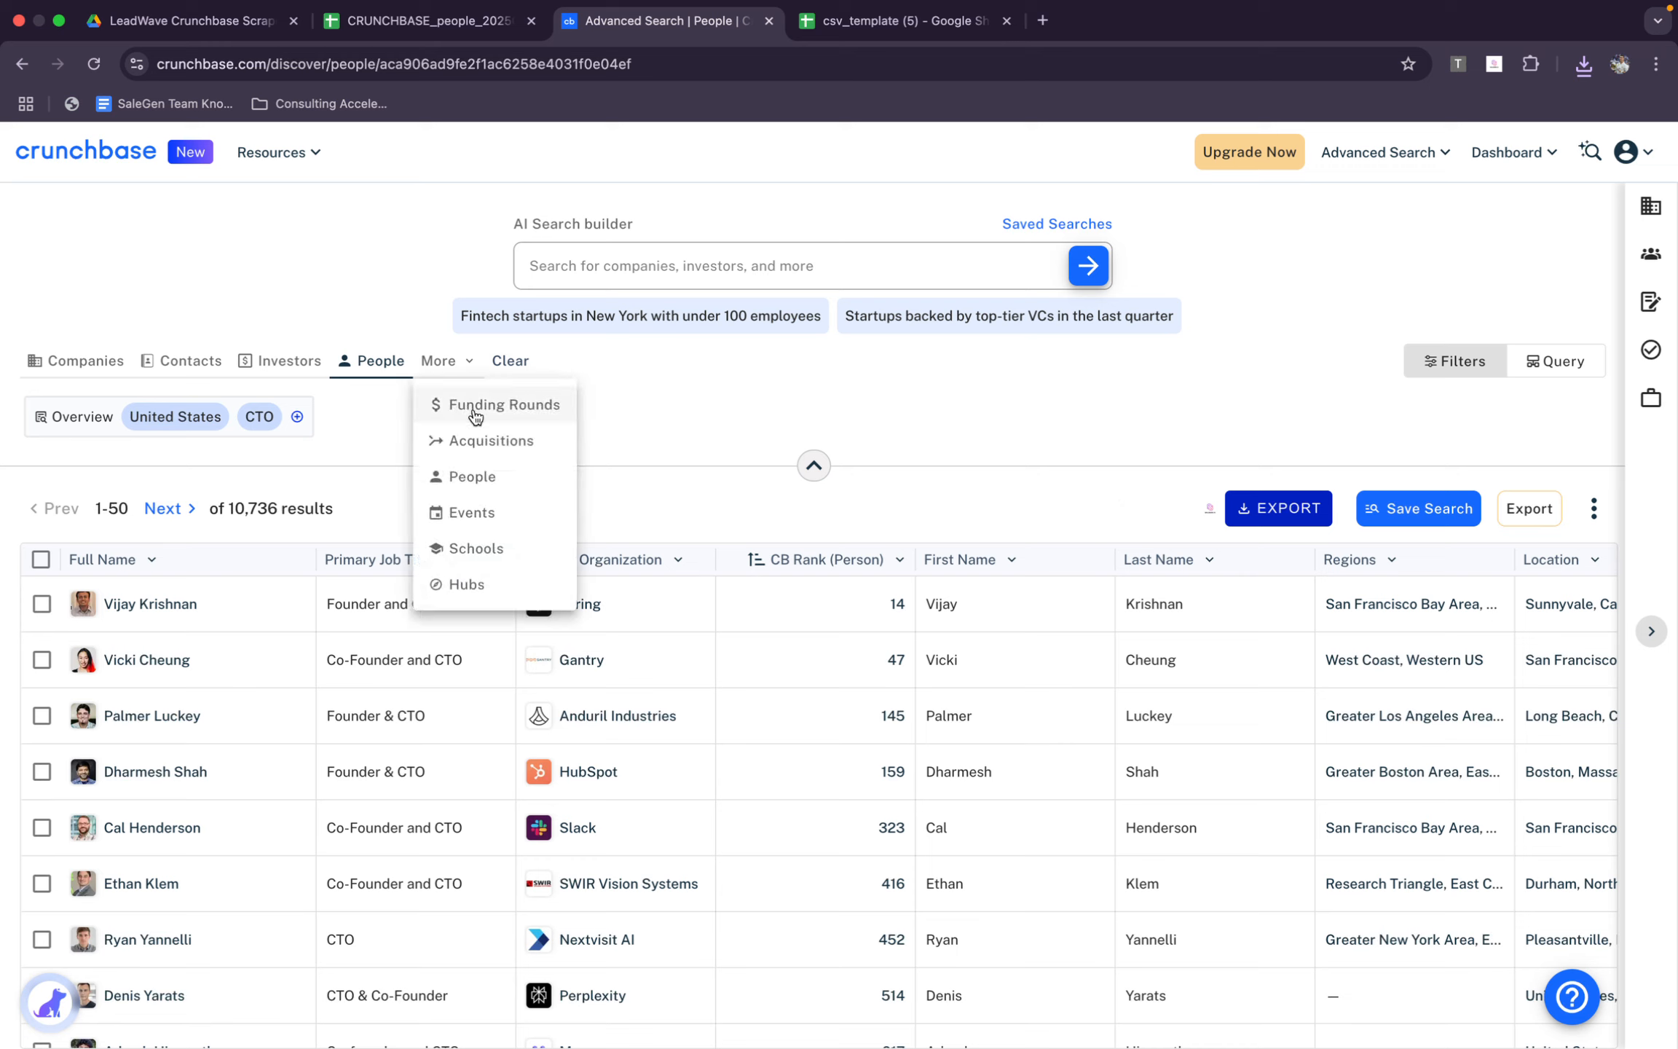
click(440, 361)
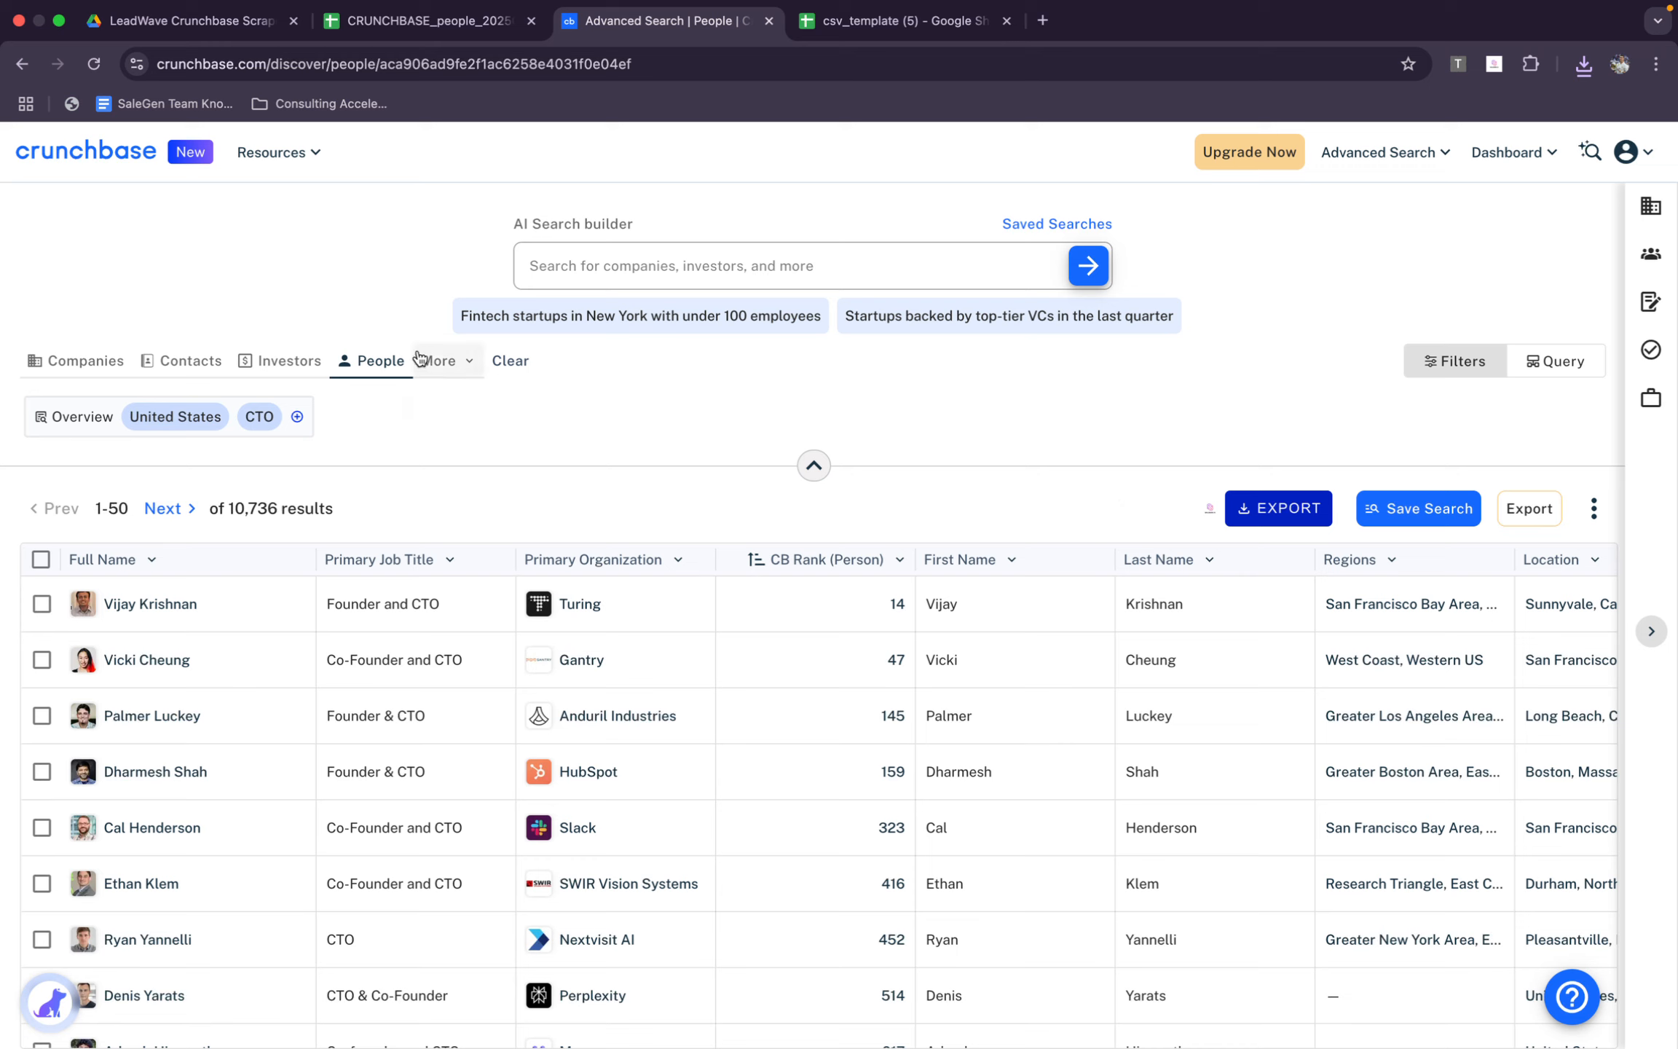
click(184, 373)
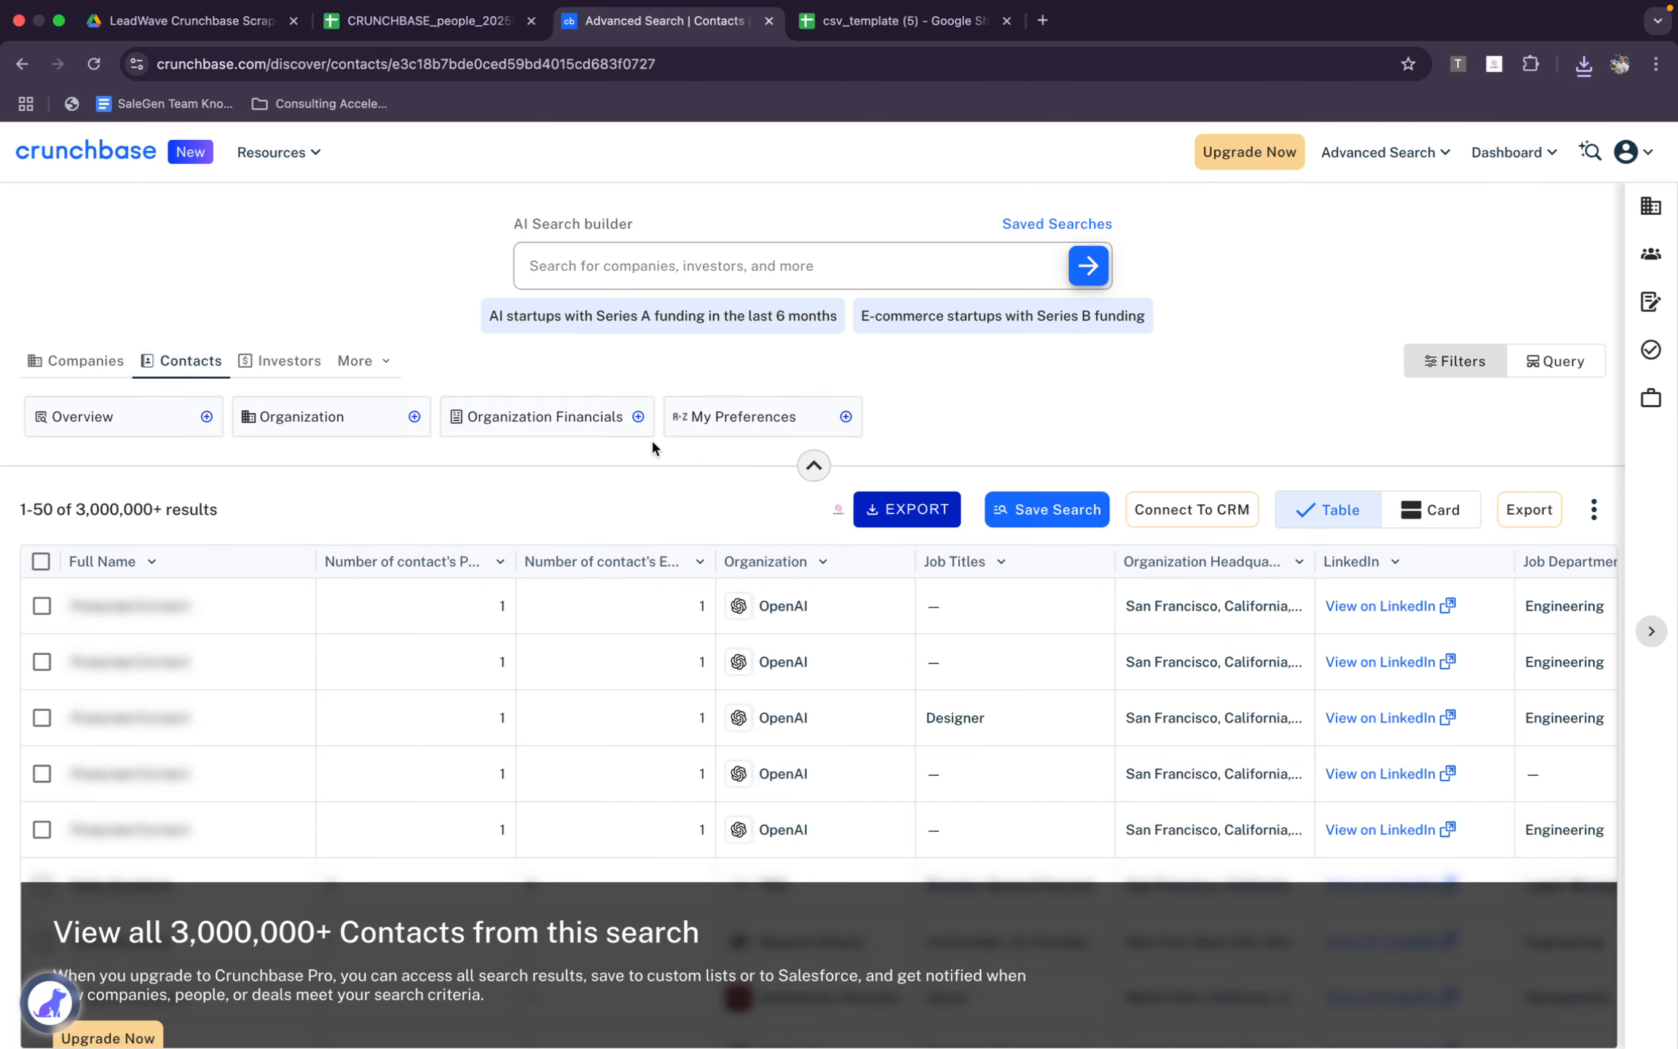
scroll(302, 714, down, 5)
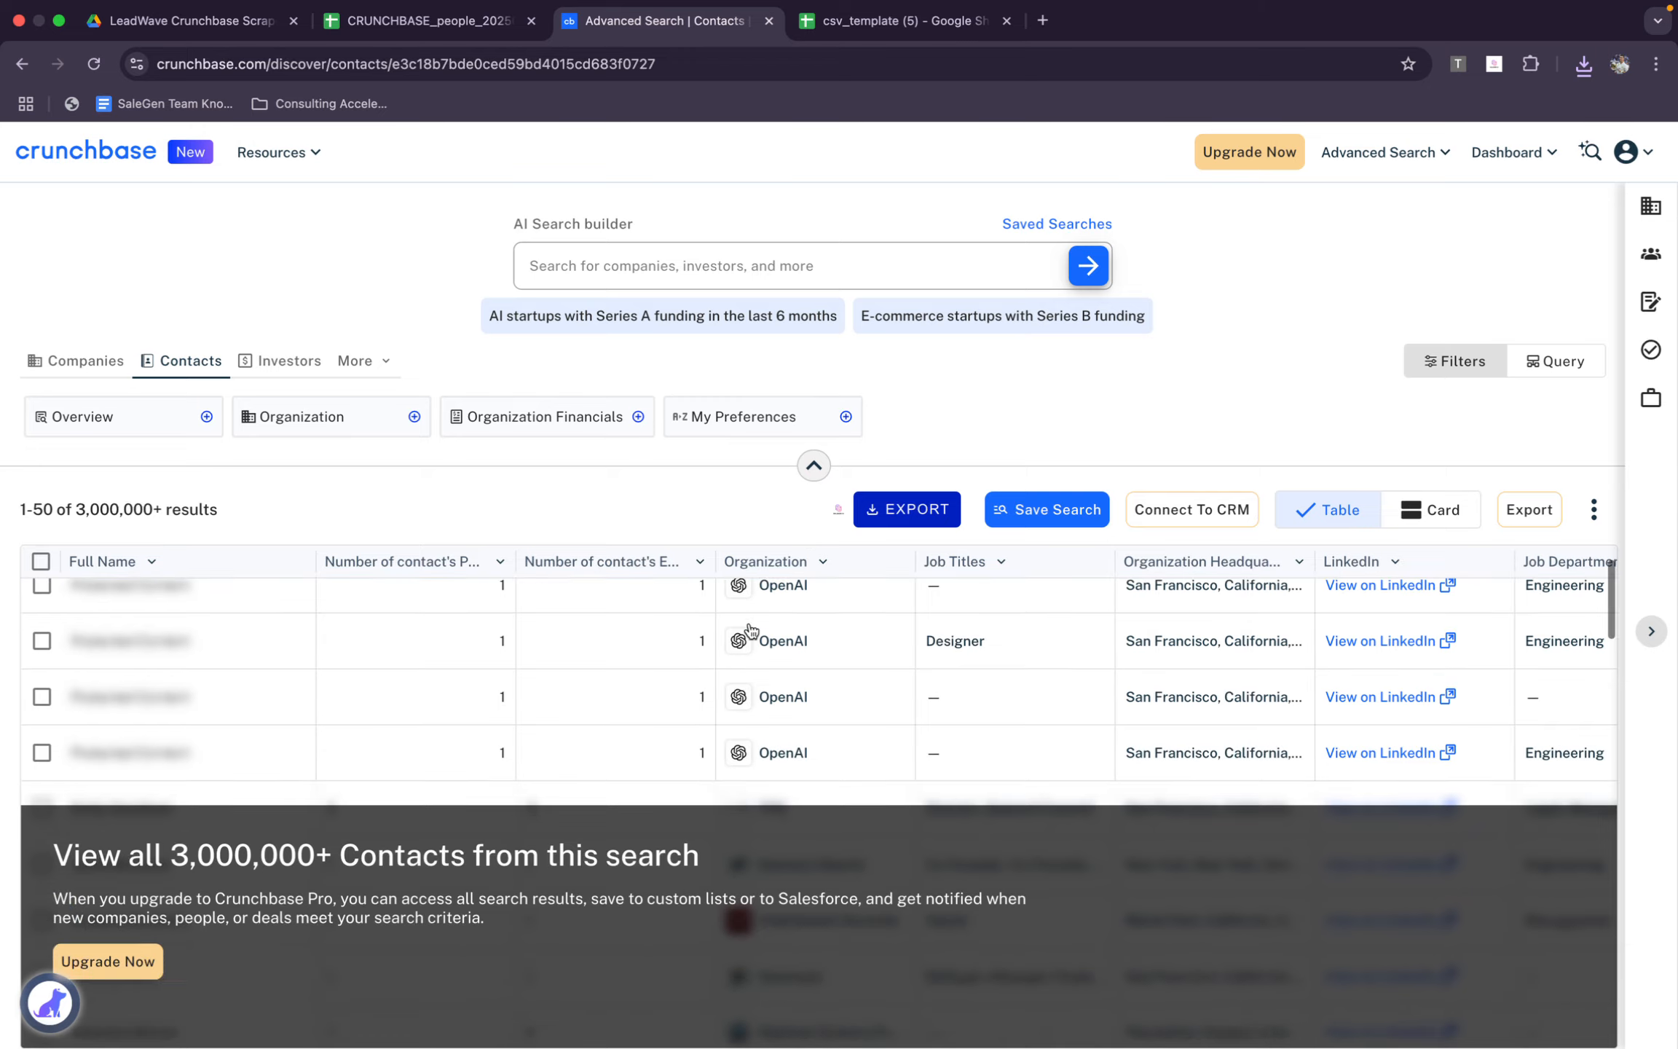
scroll(302, 713, up, 5)
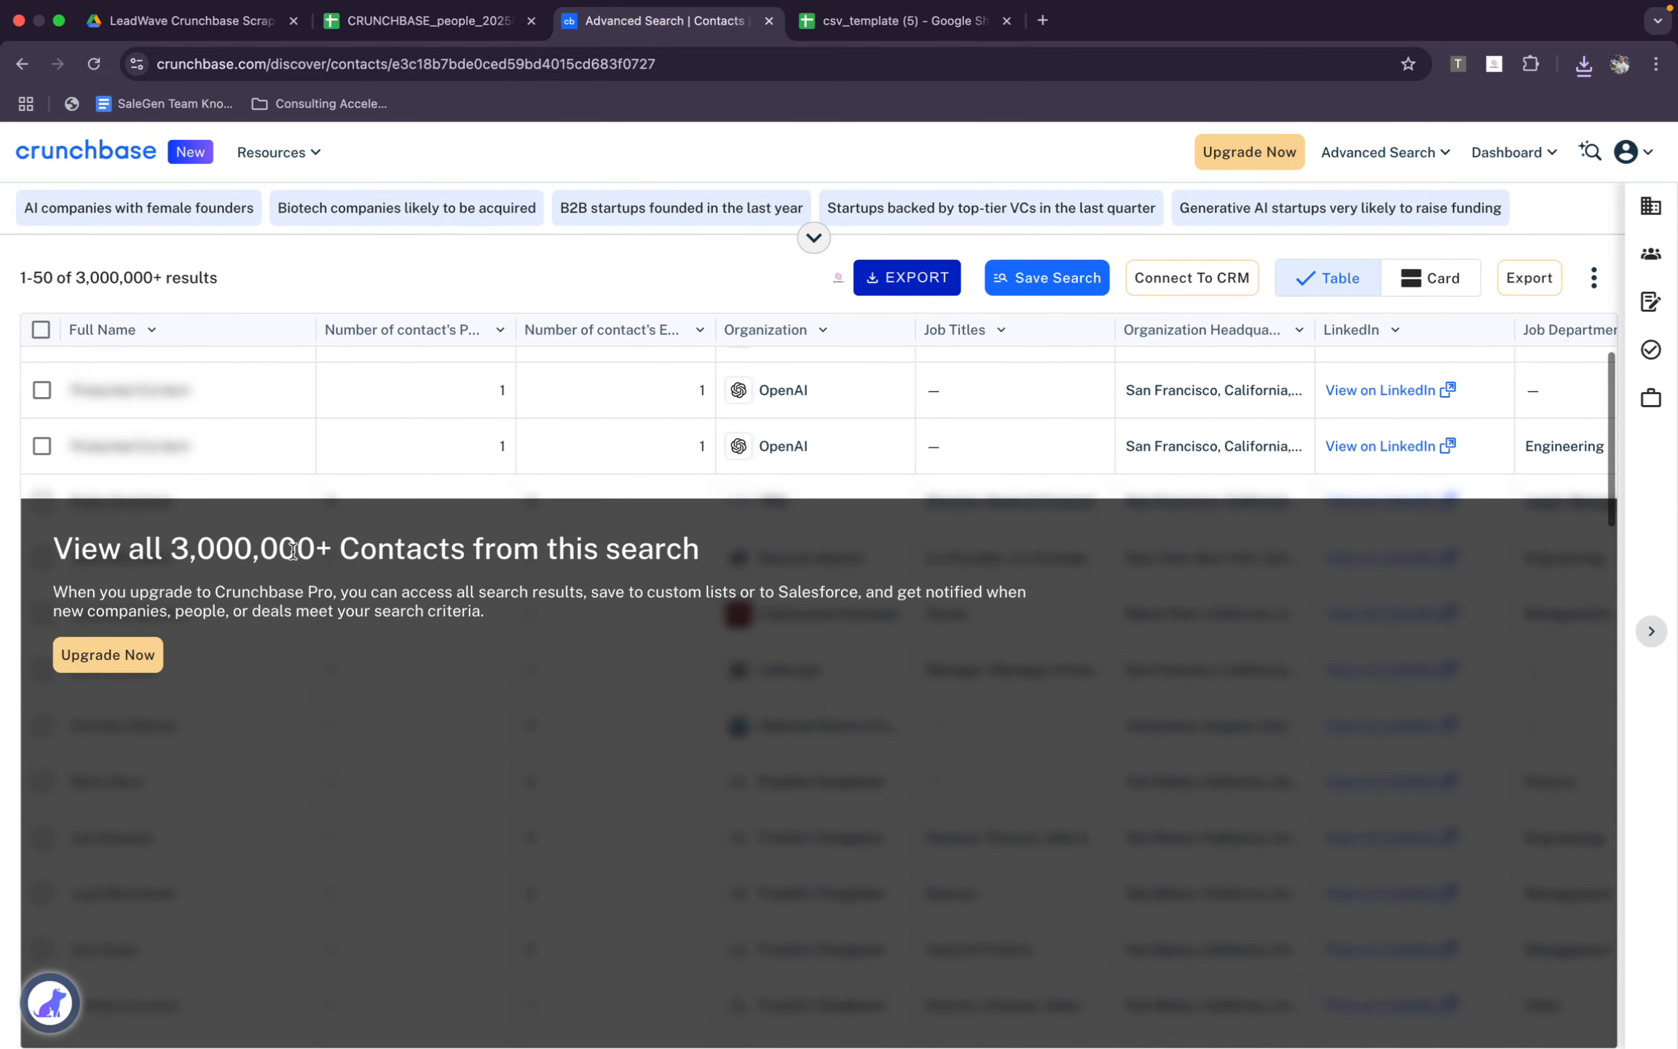
scroll(292, 552, up, 3)
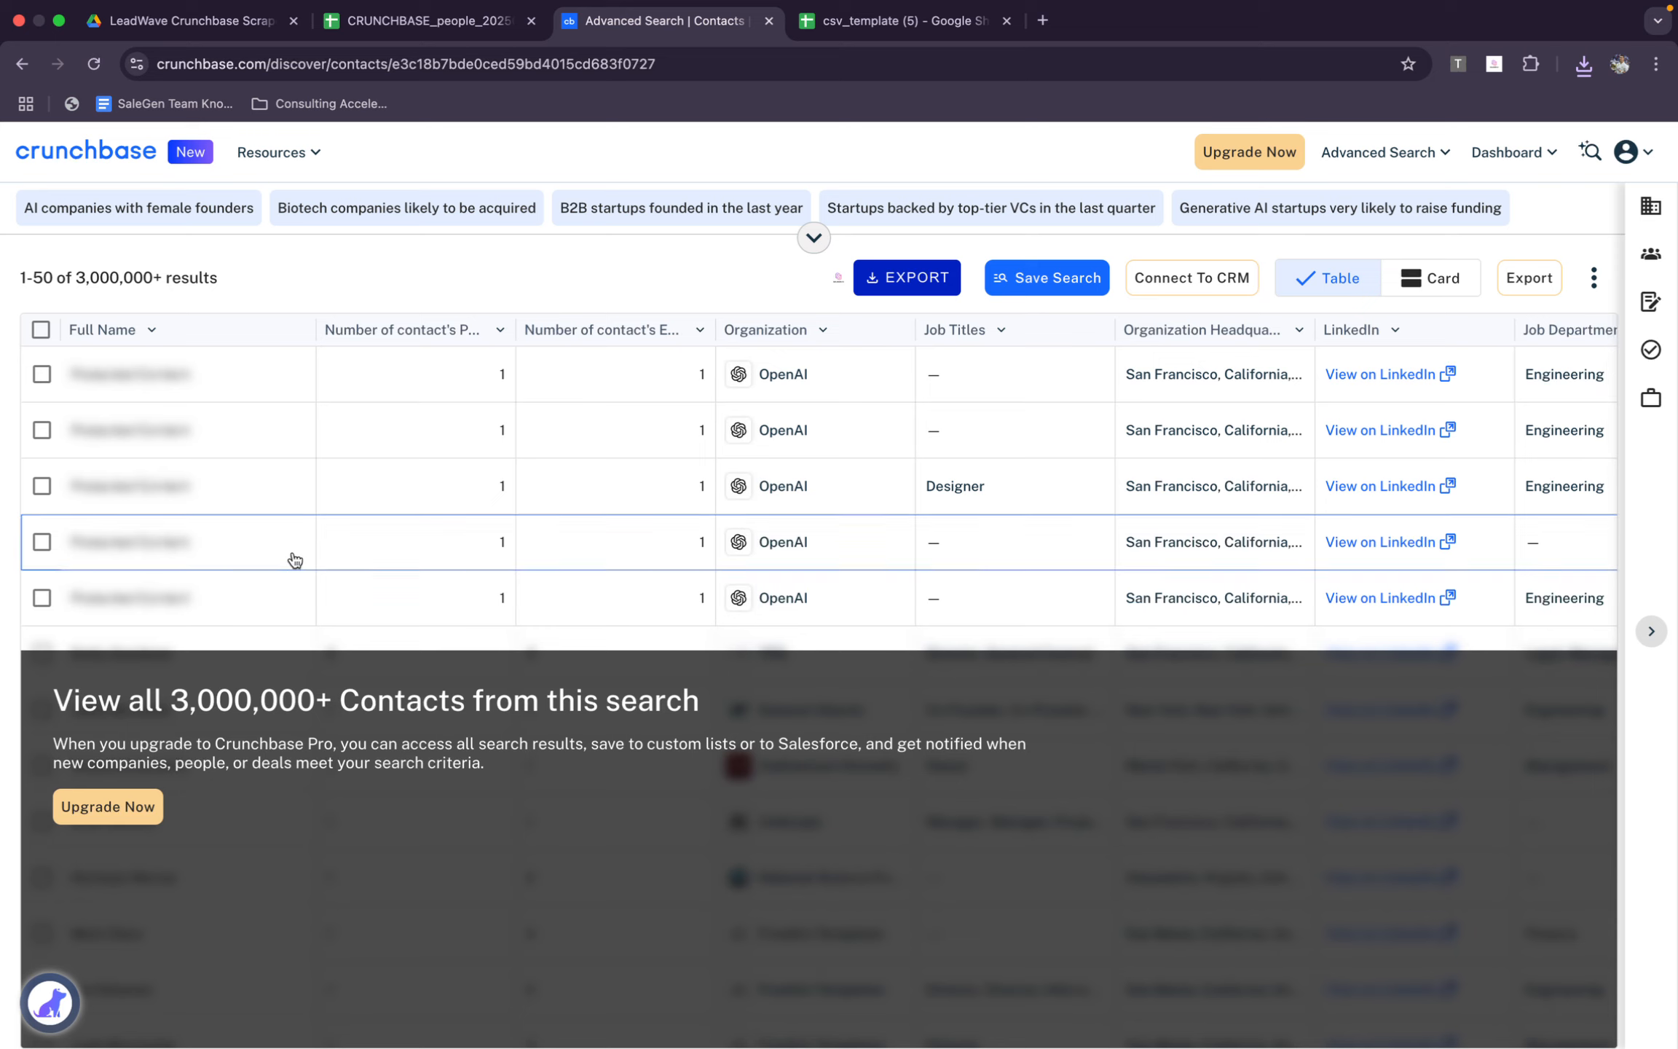
click(810, 233)
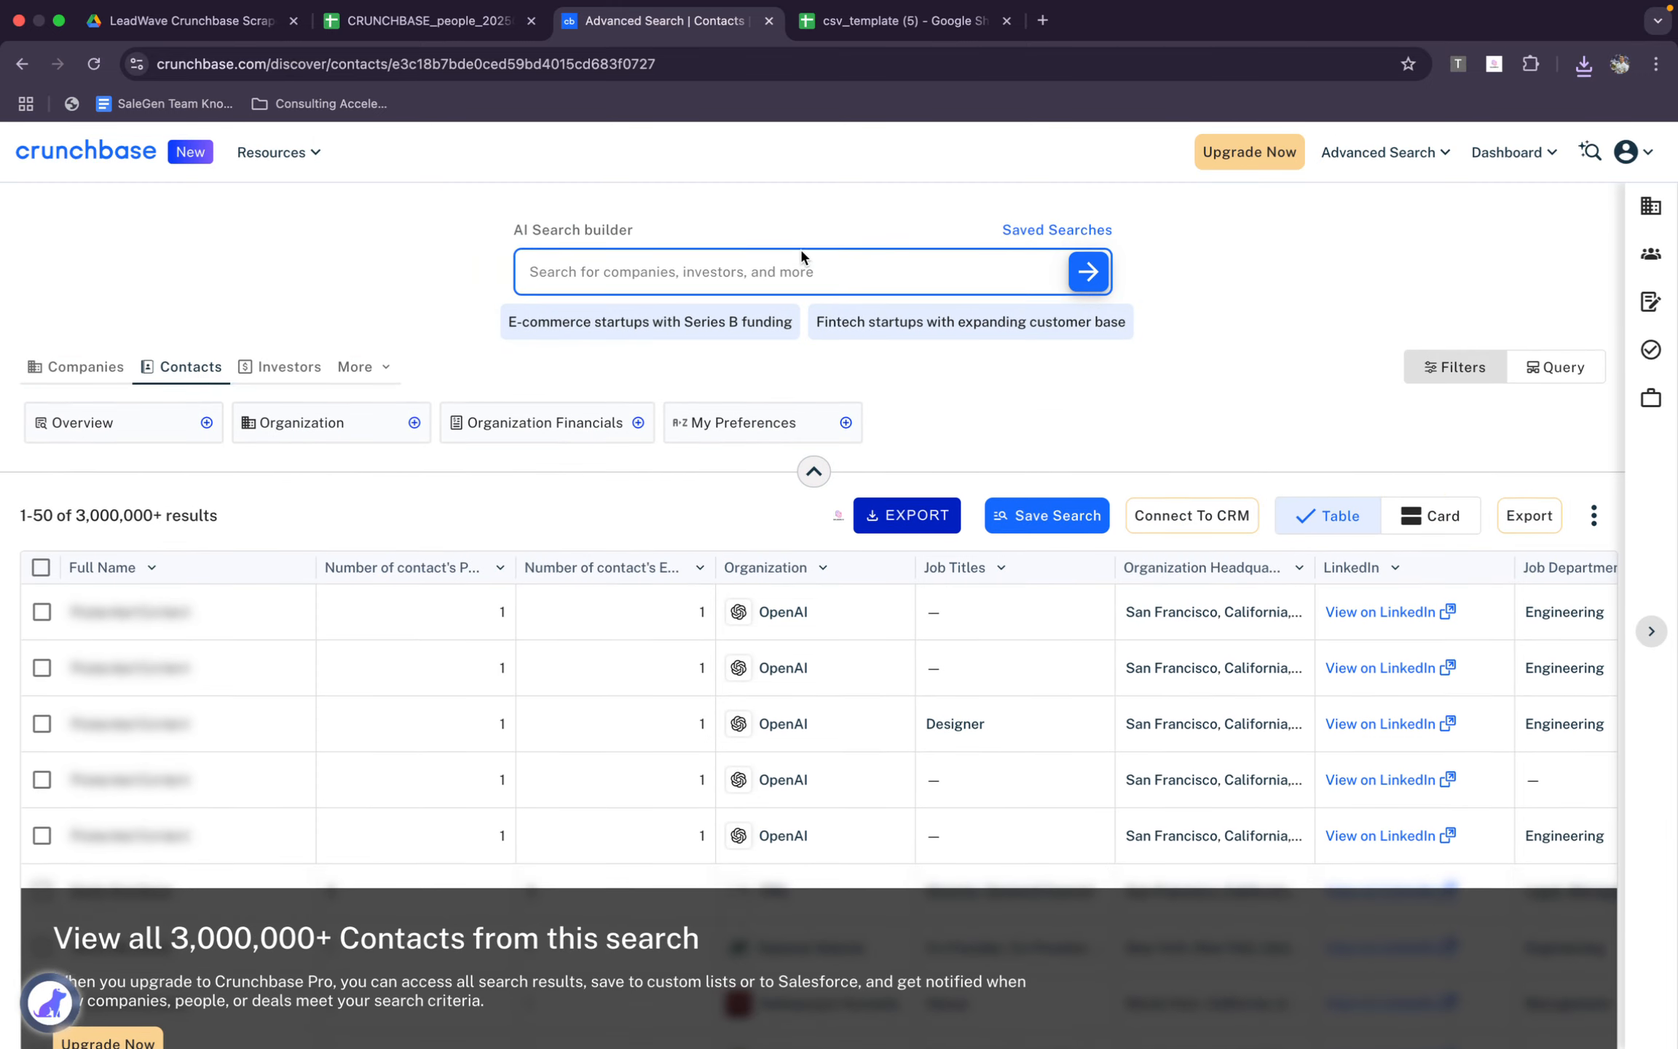
Filter the contacts search by the job title Founder and close the Overview filters
click(145, 412)
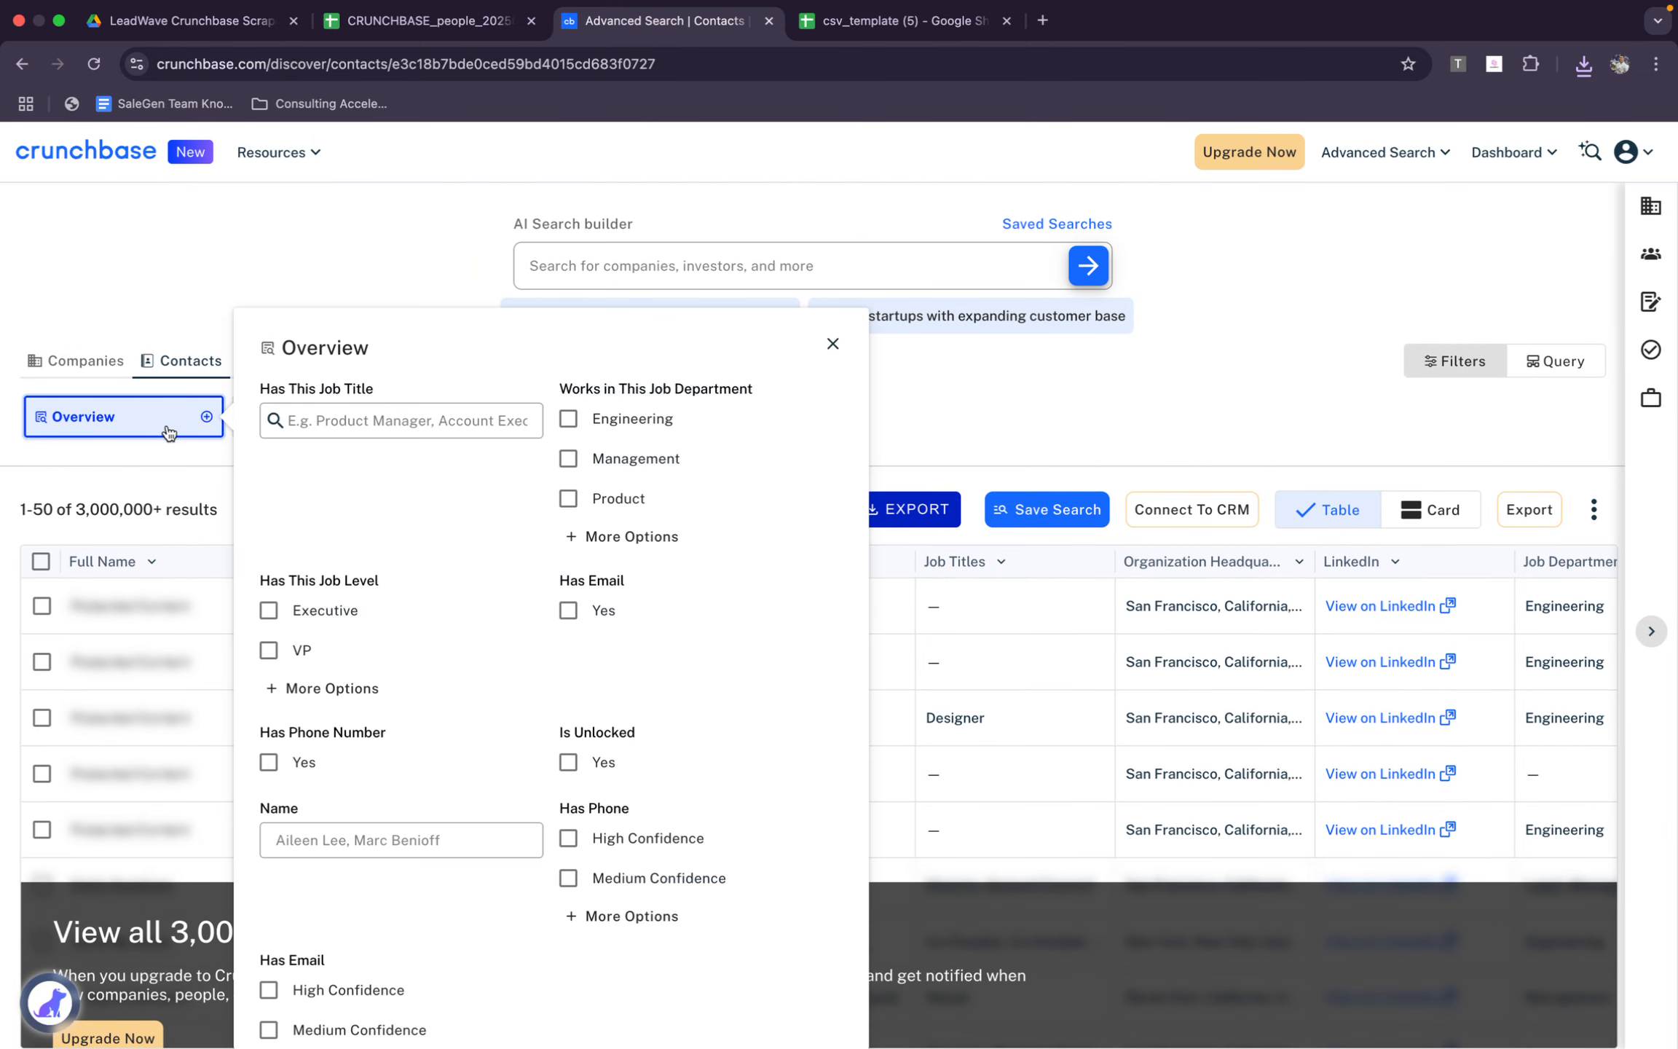
click(415, 426)
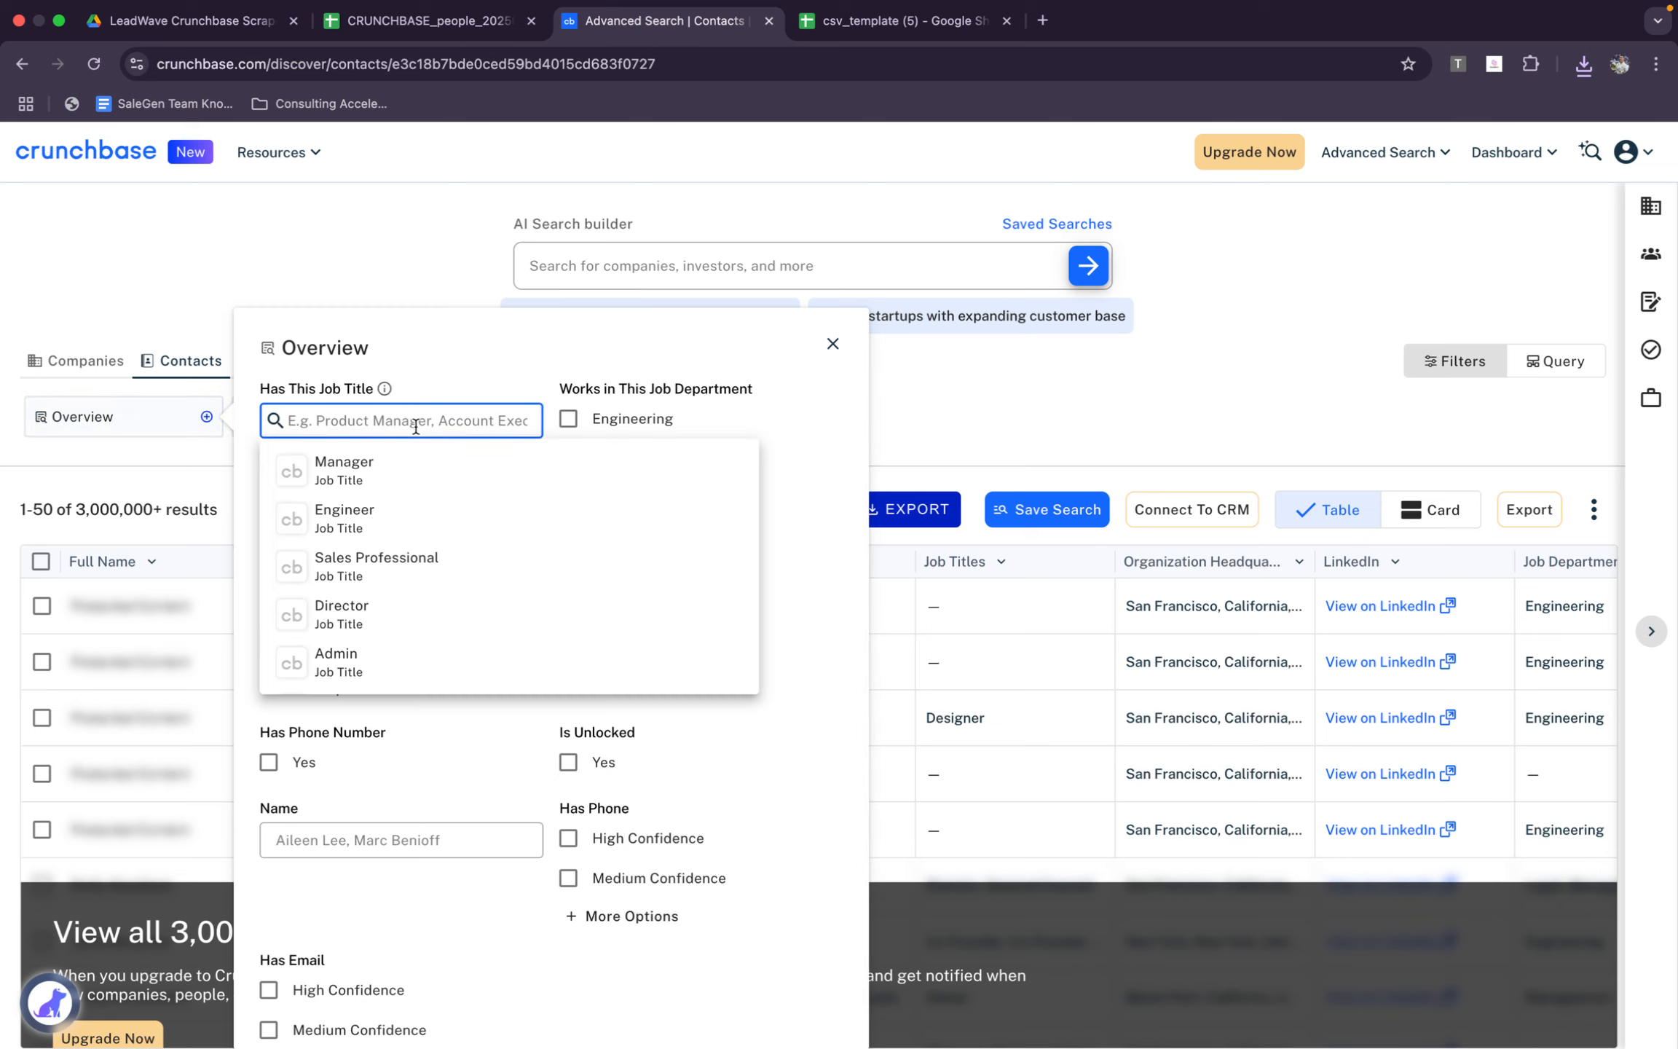
text(c)
text(f)
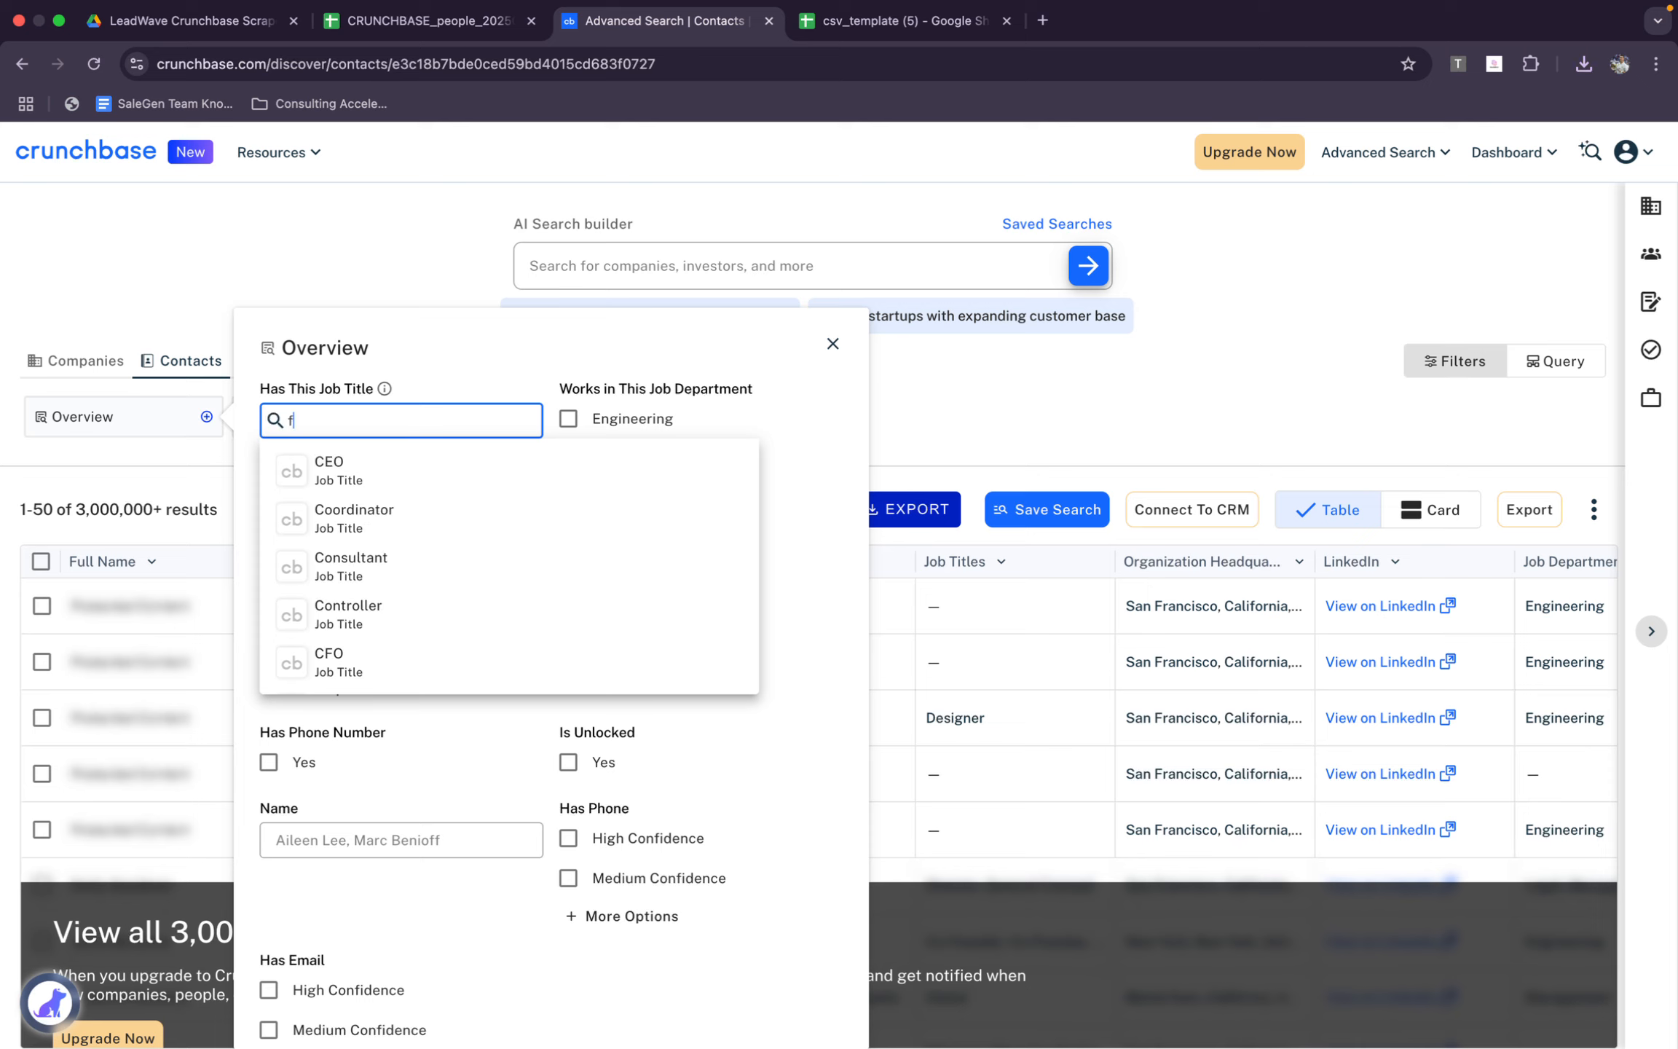
text(oun der)
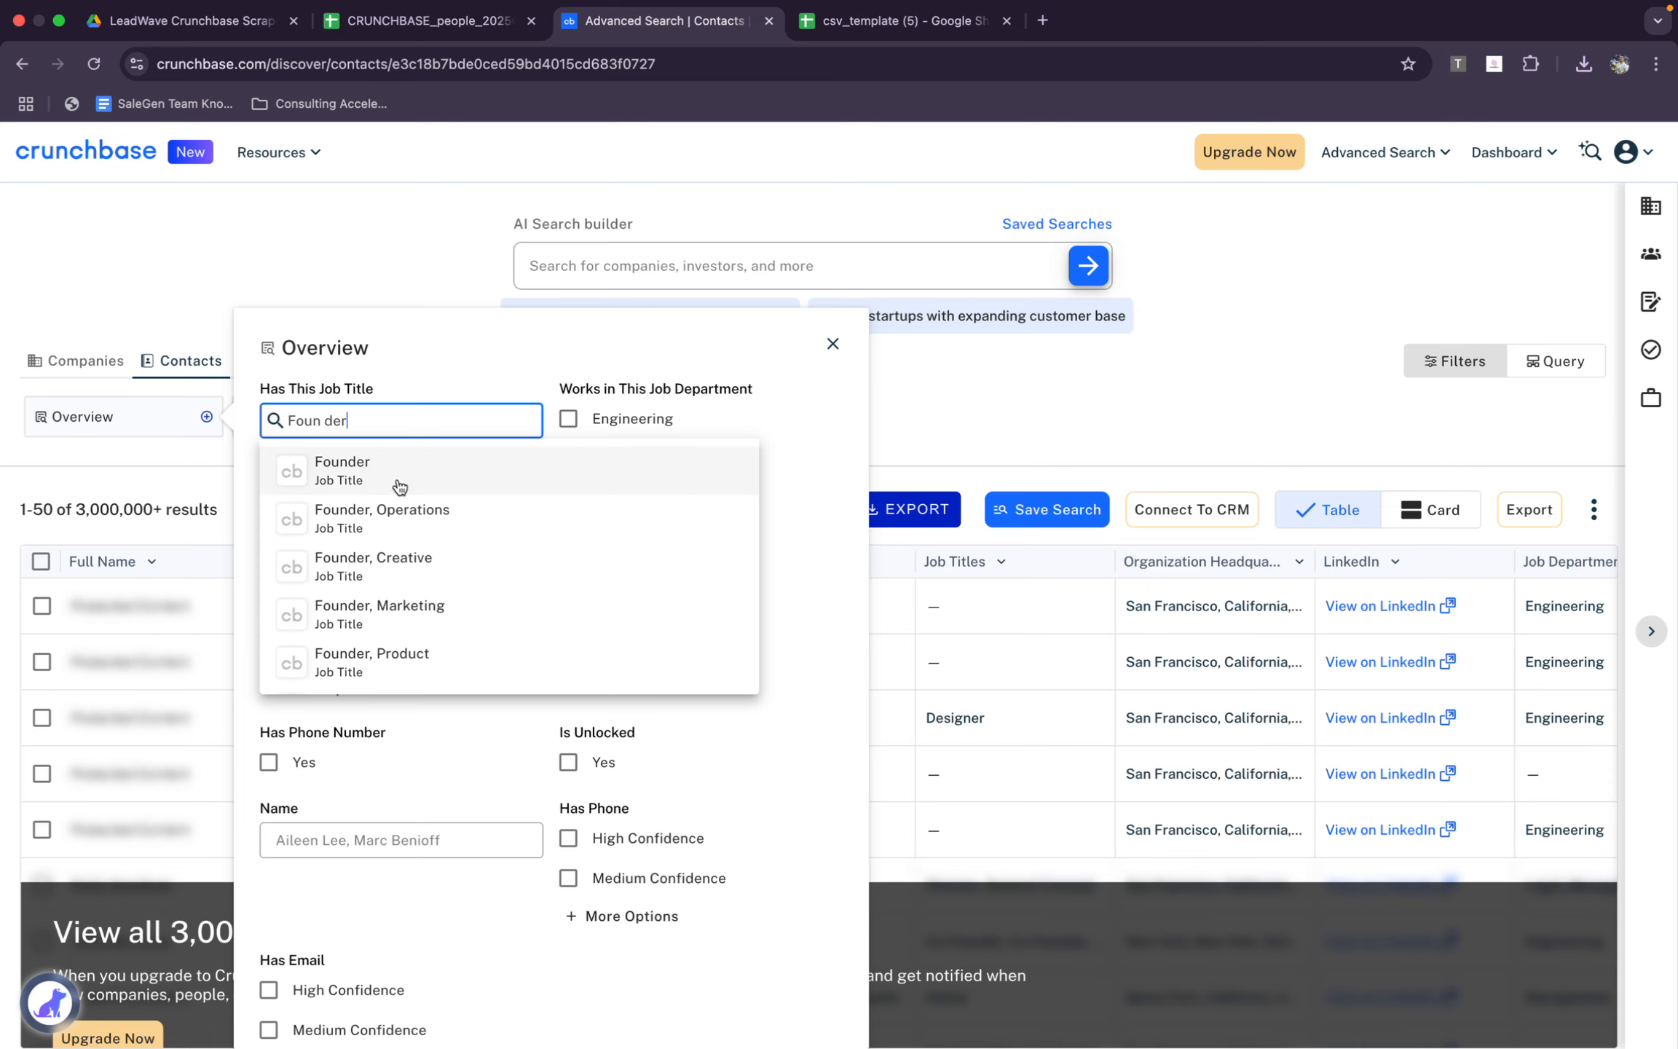
click(419, 472)
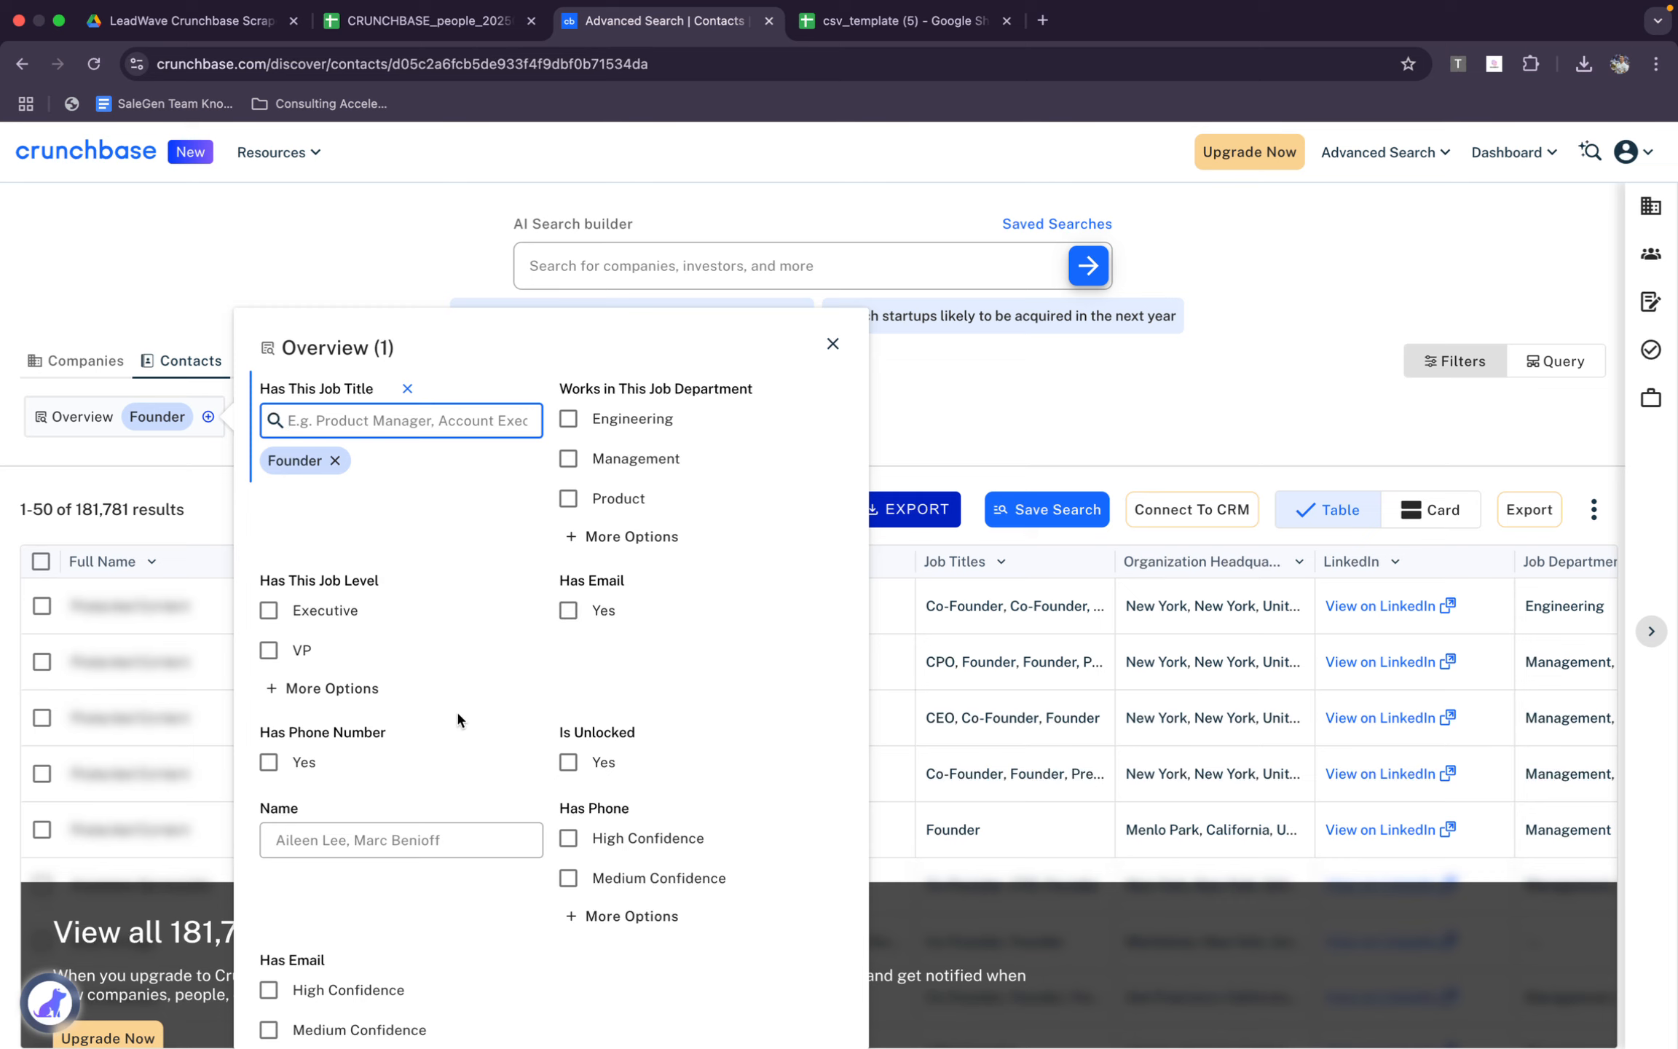
scroll(425, 744, down, 1)
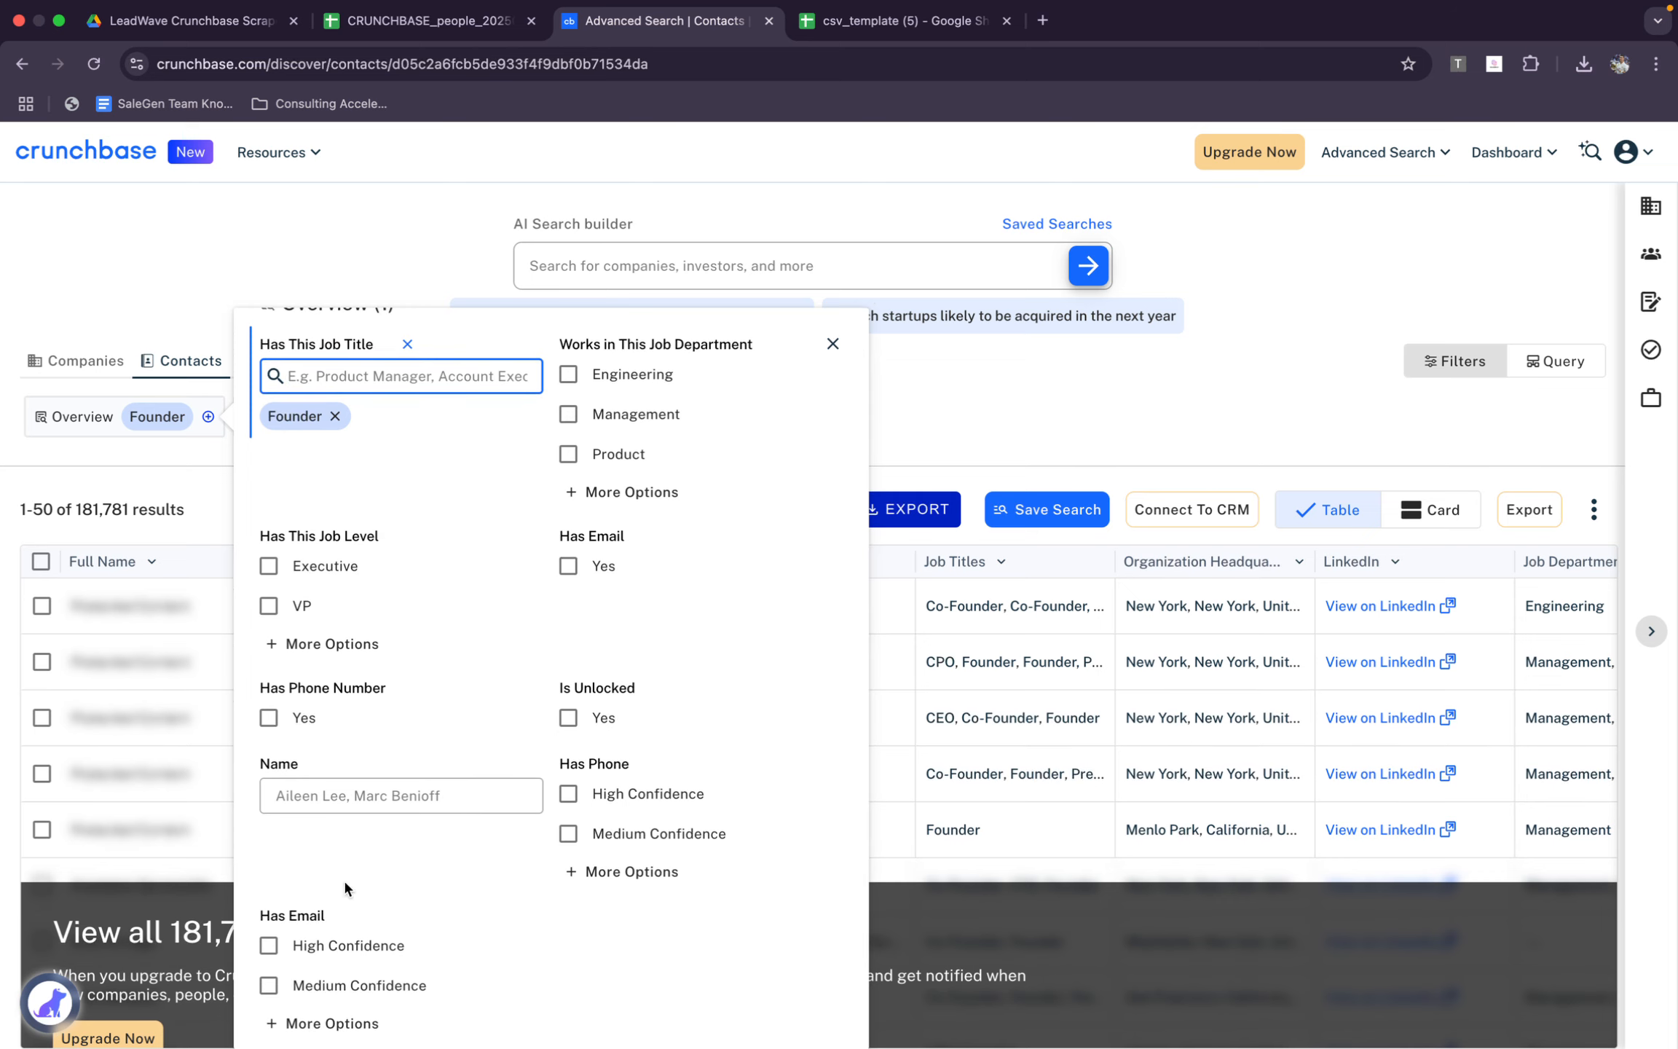
click(832, 343)
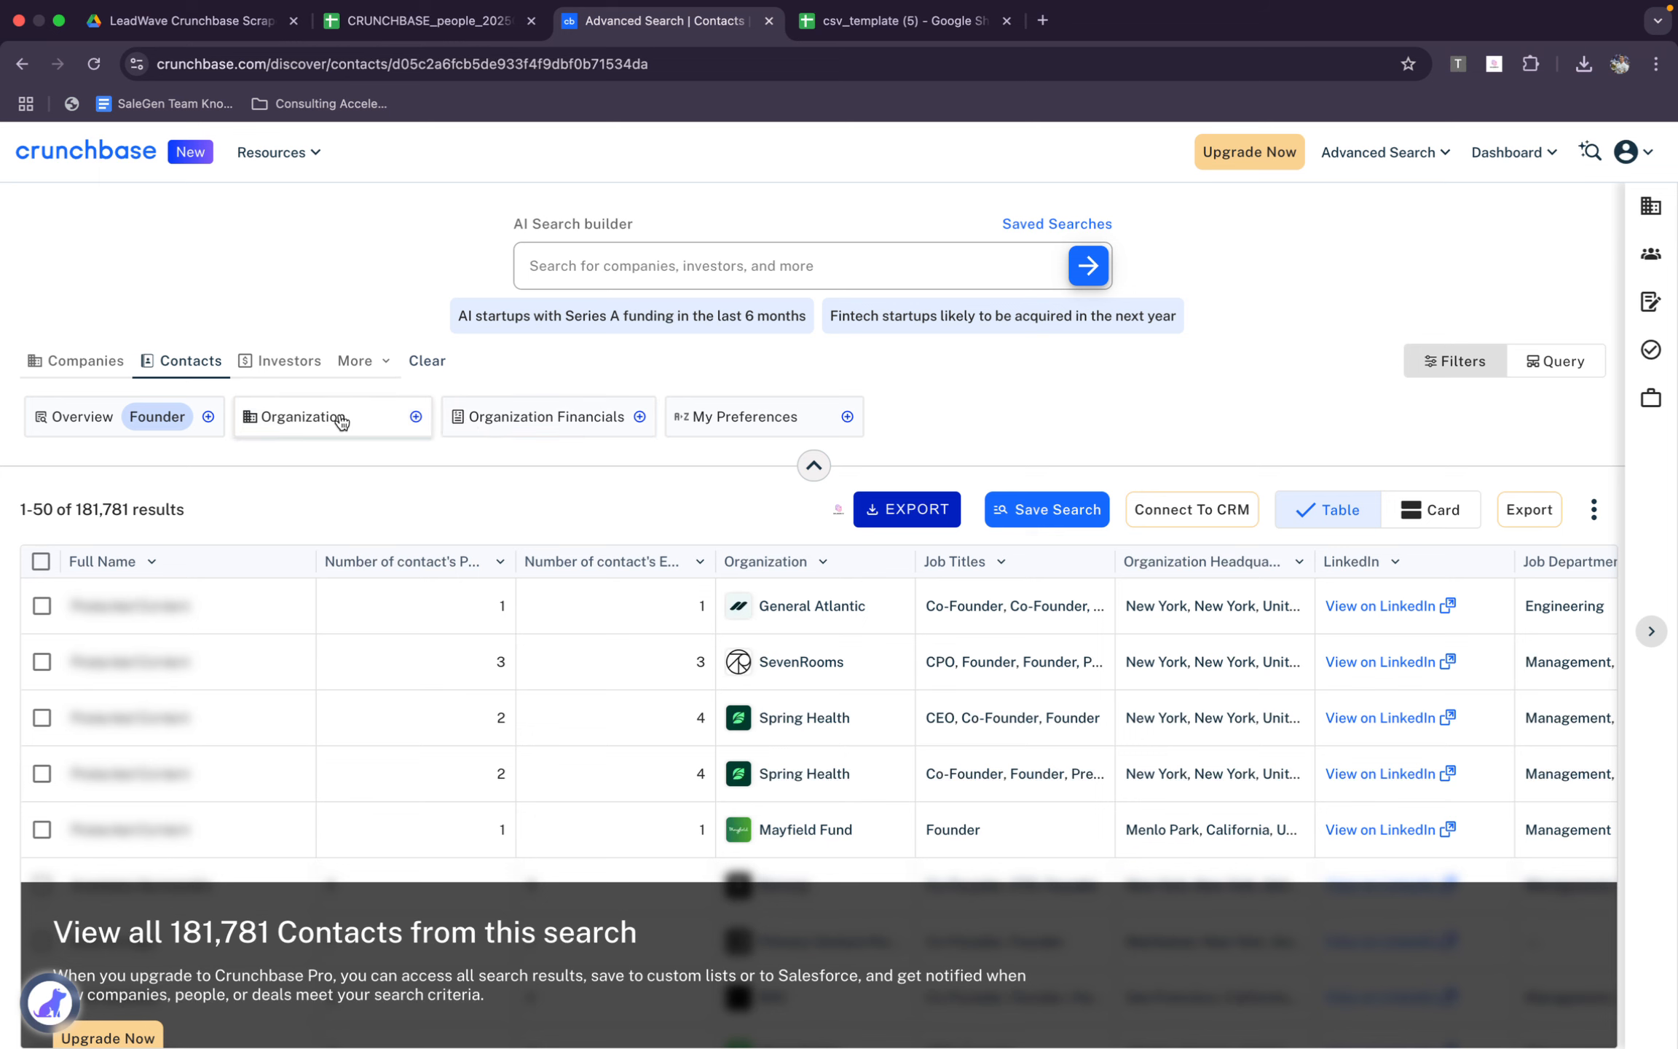
Limit the contacts' organizations to 51-100 employees
click(342, 421)
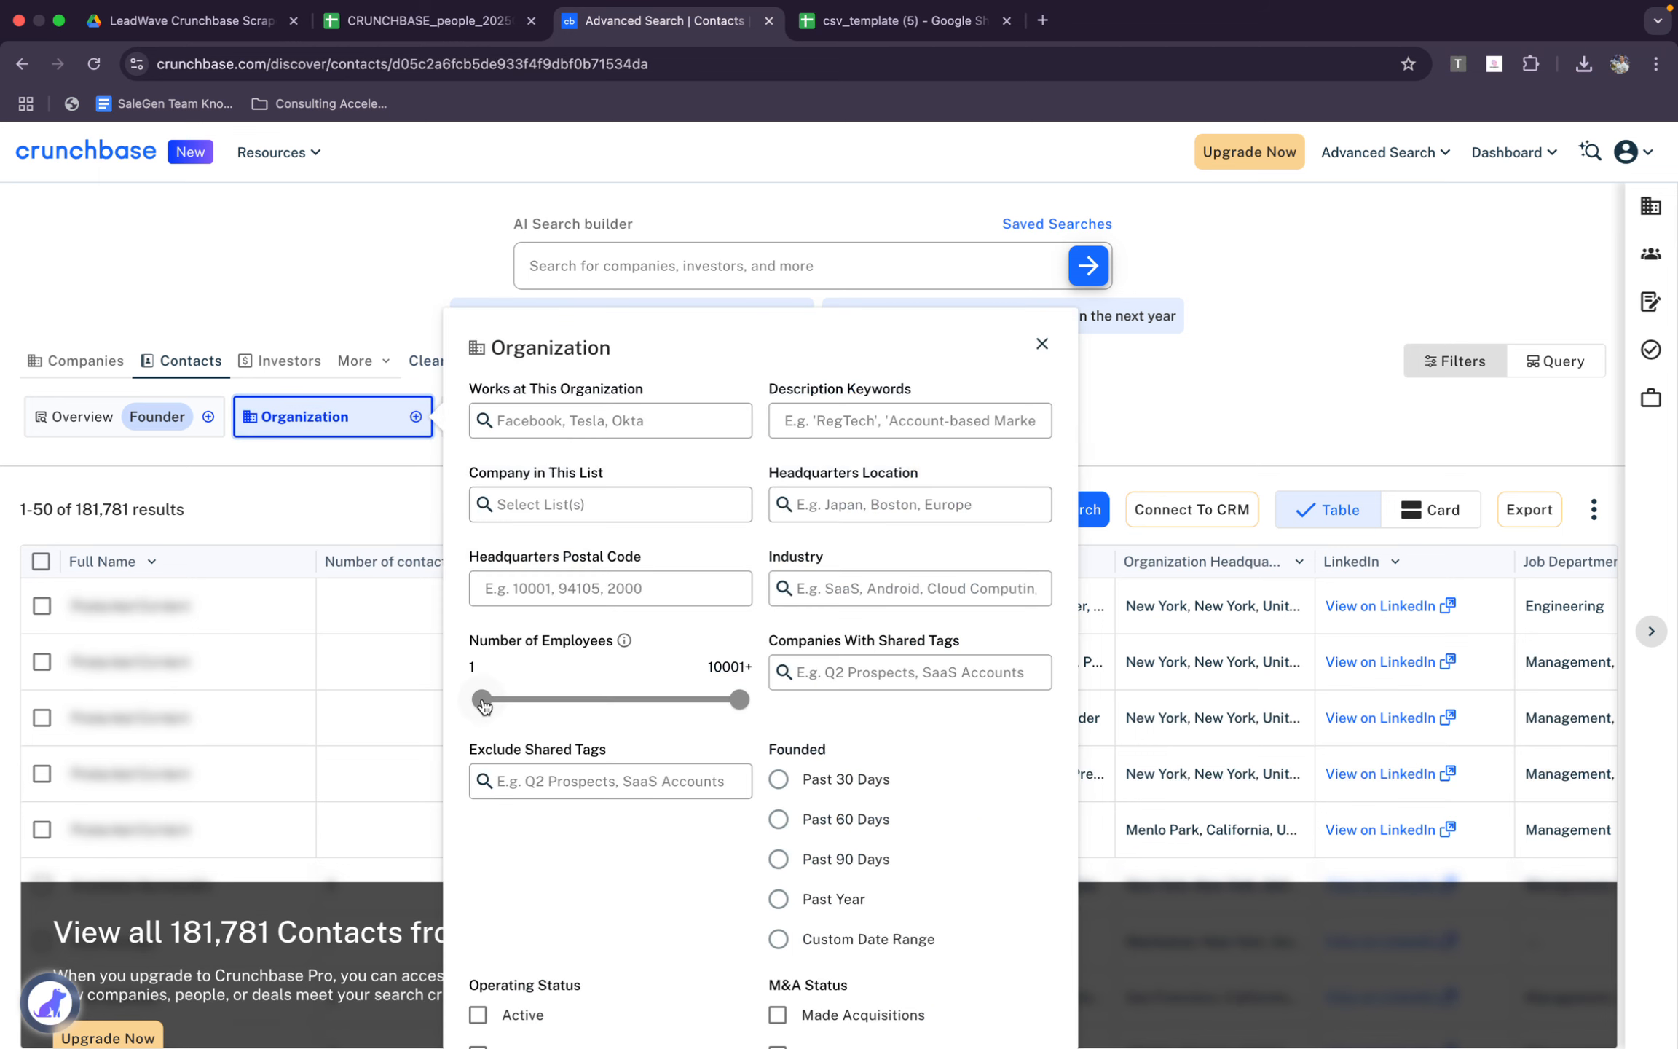
drag(483, 702, 540, 705)
drag(740, 701, 595, 699)
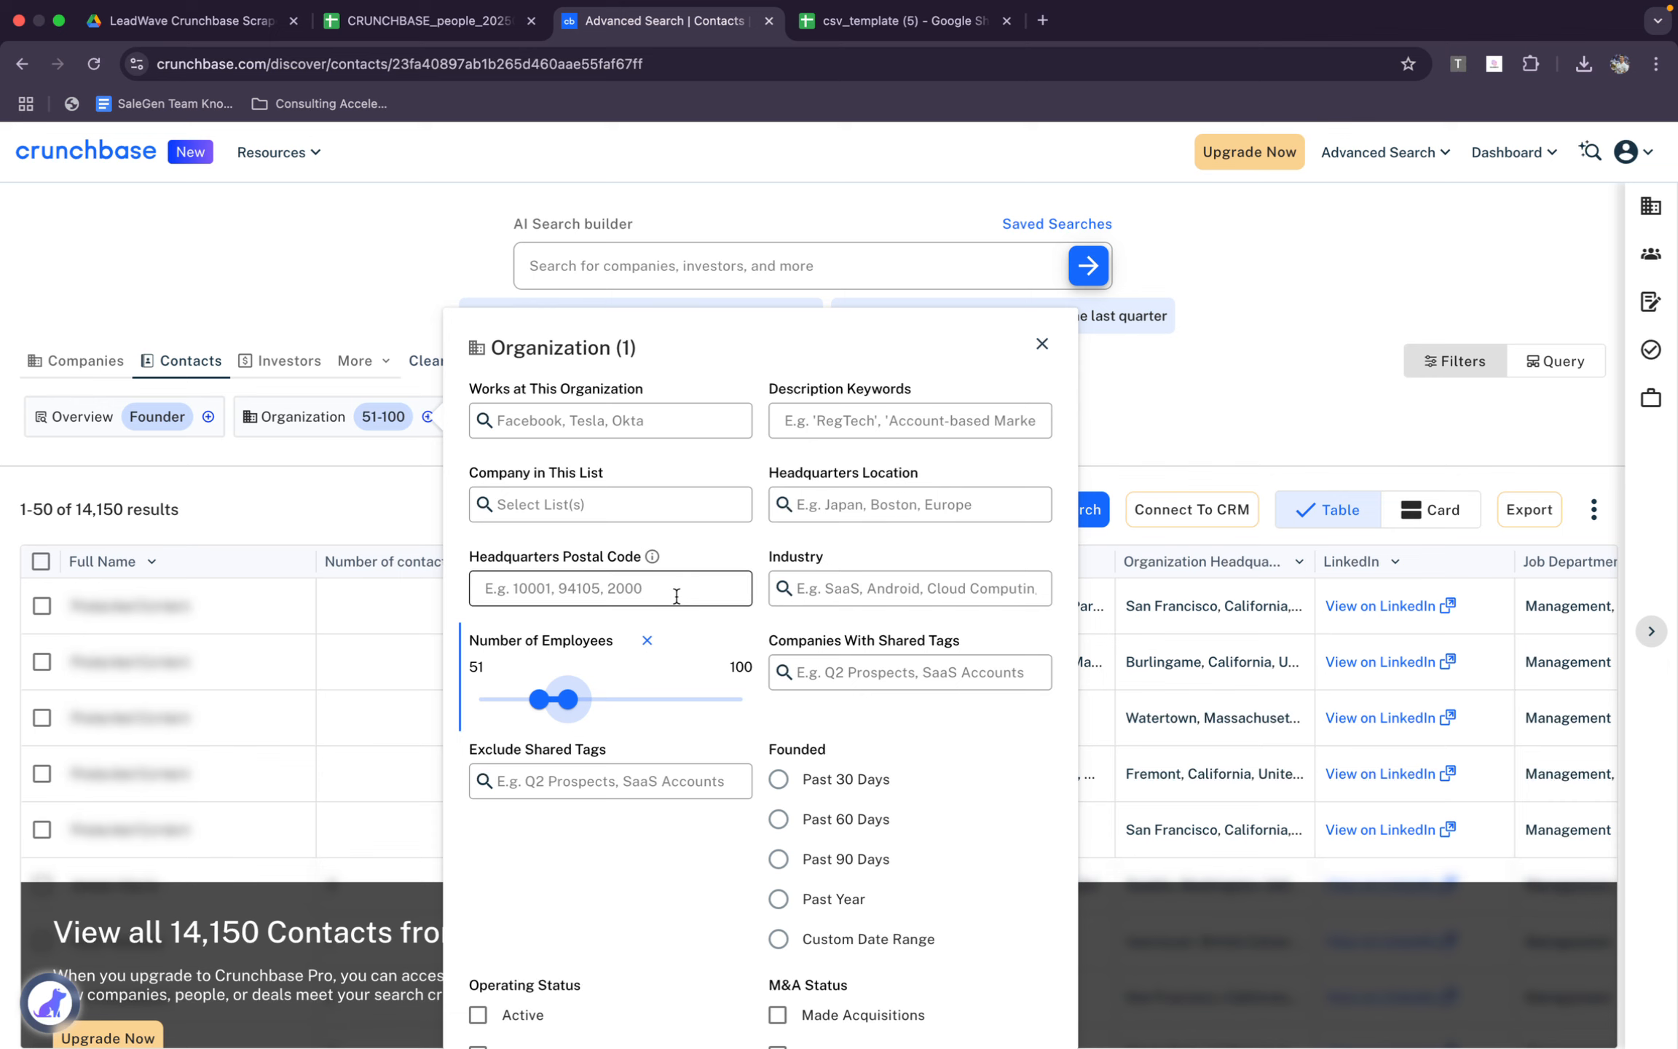
Try the CRM industry filters under Information Technology, Sales and Marketing, and Software, and clear the CRM selection
scroll(741, 564, down, 1)
click(831, 540)
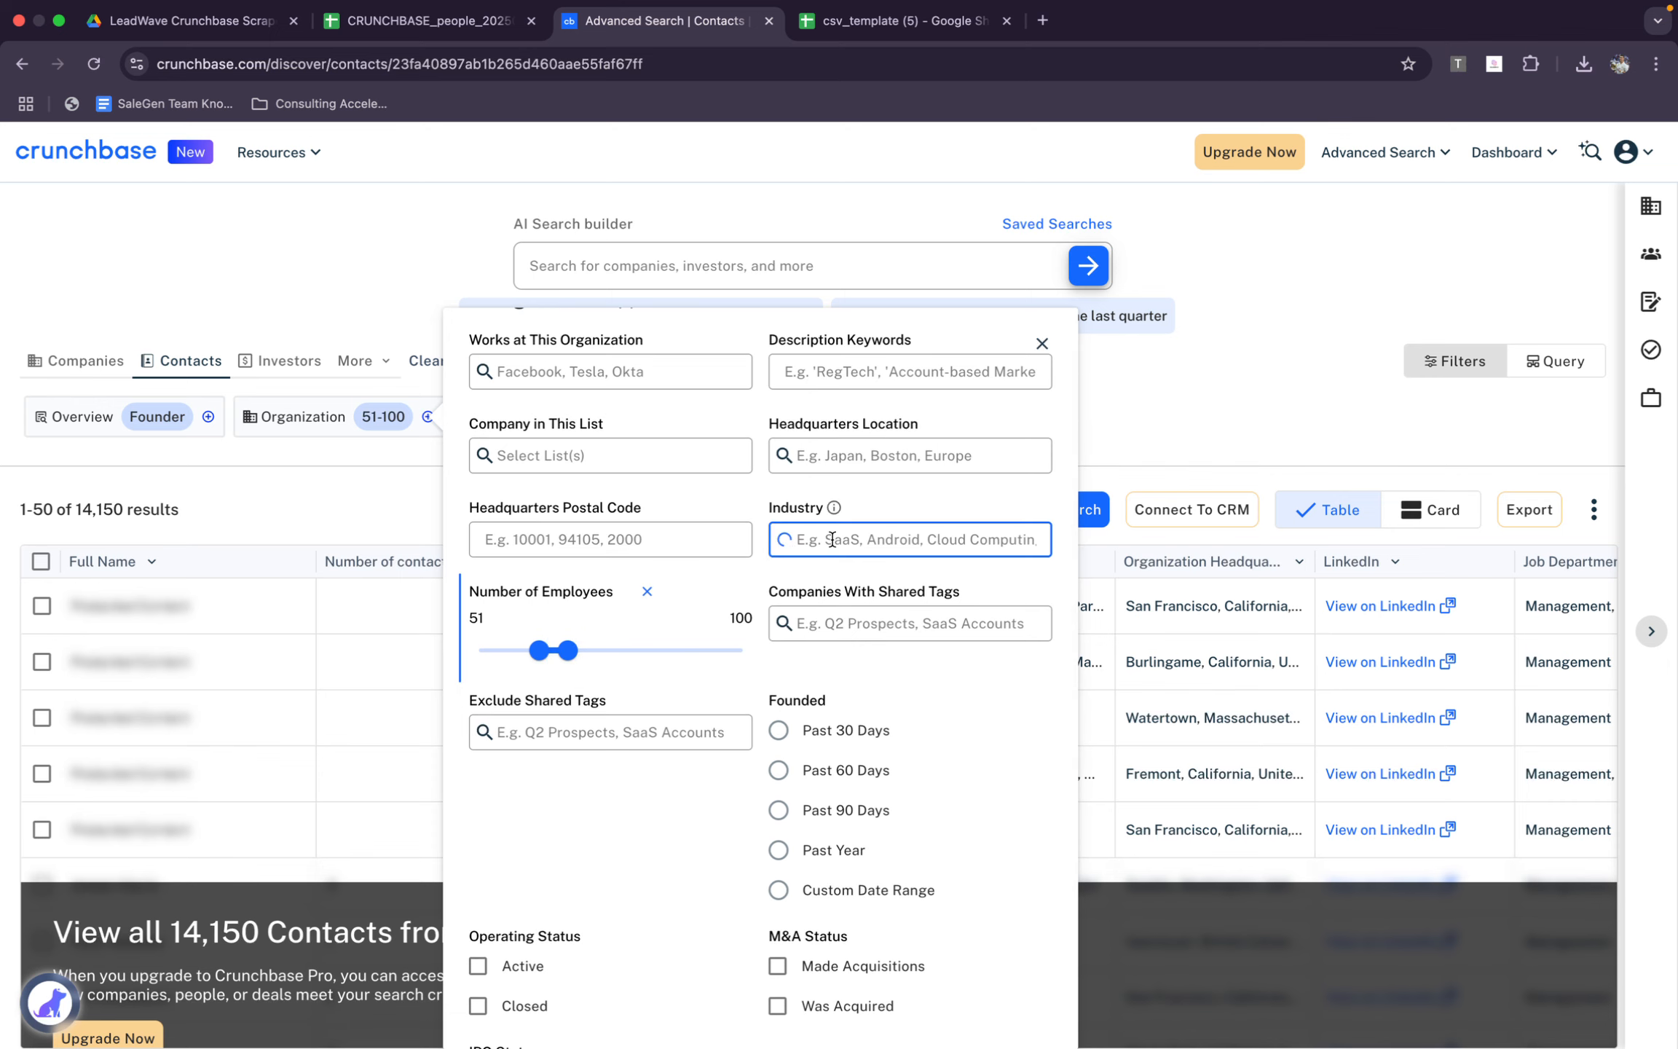
text(CRM)
click(983, 641)
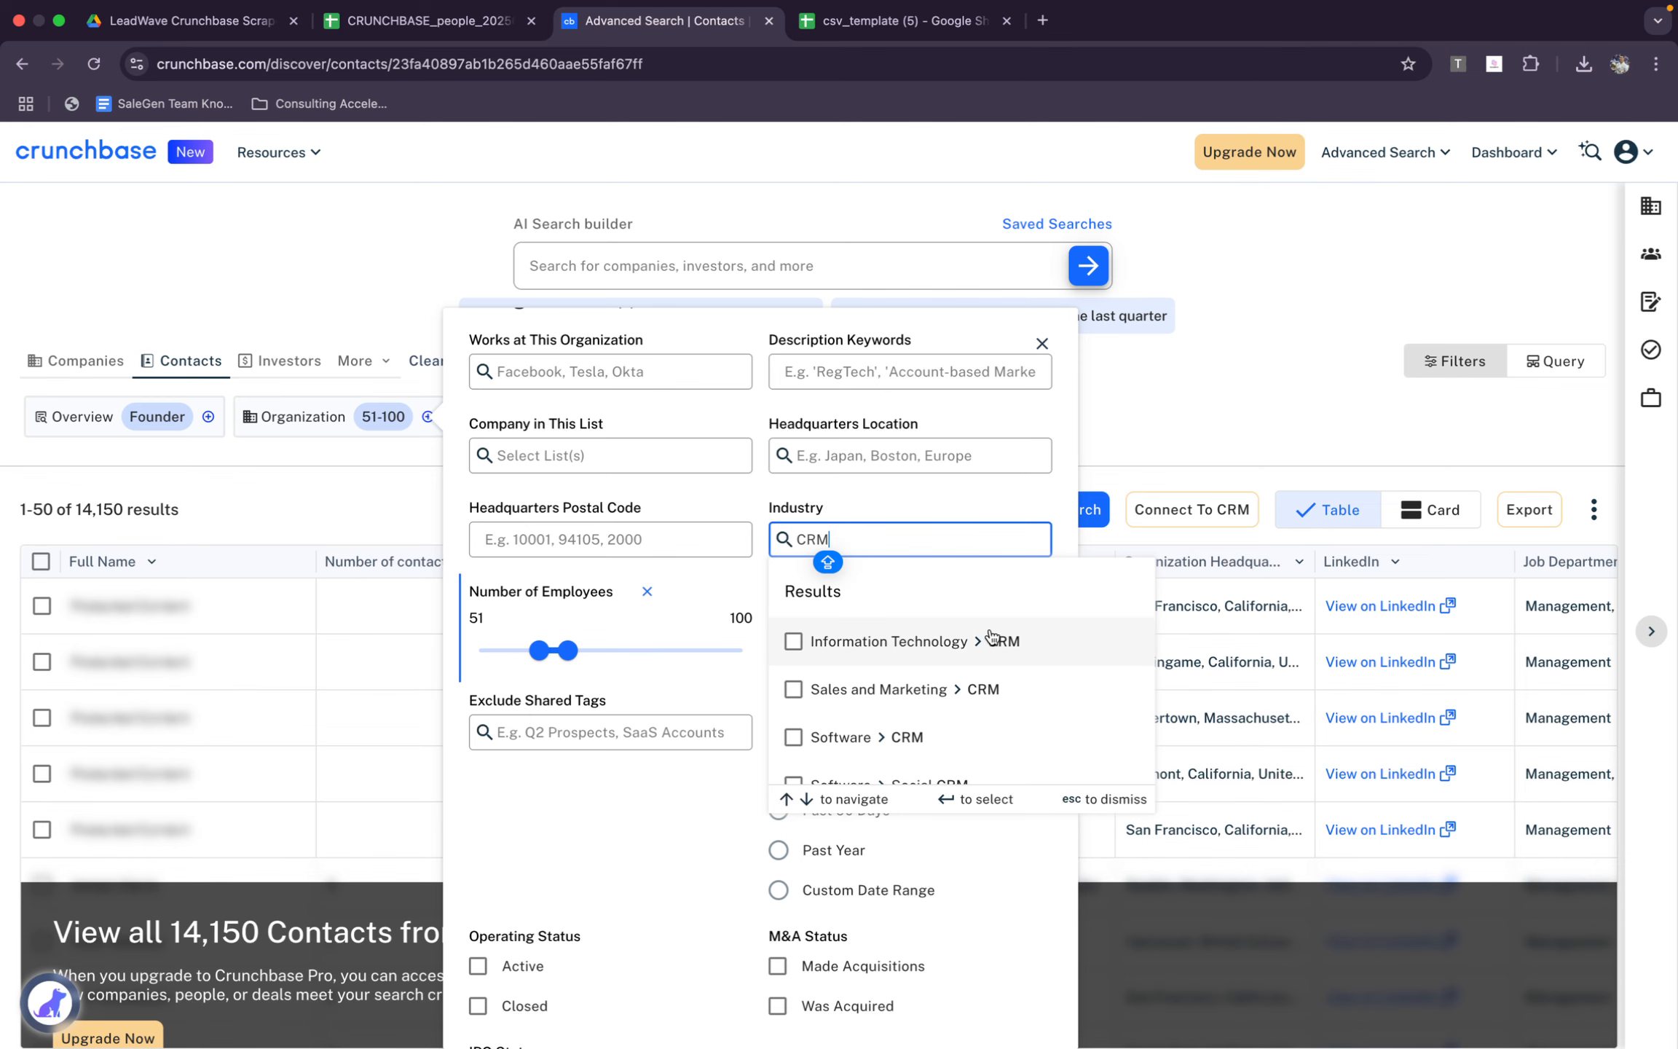
click(987, 688)
click(988, 737)
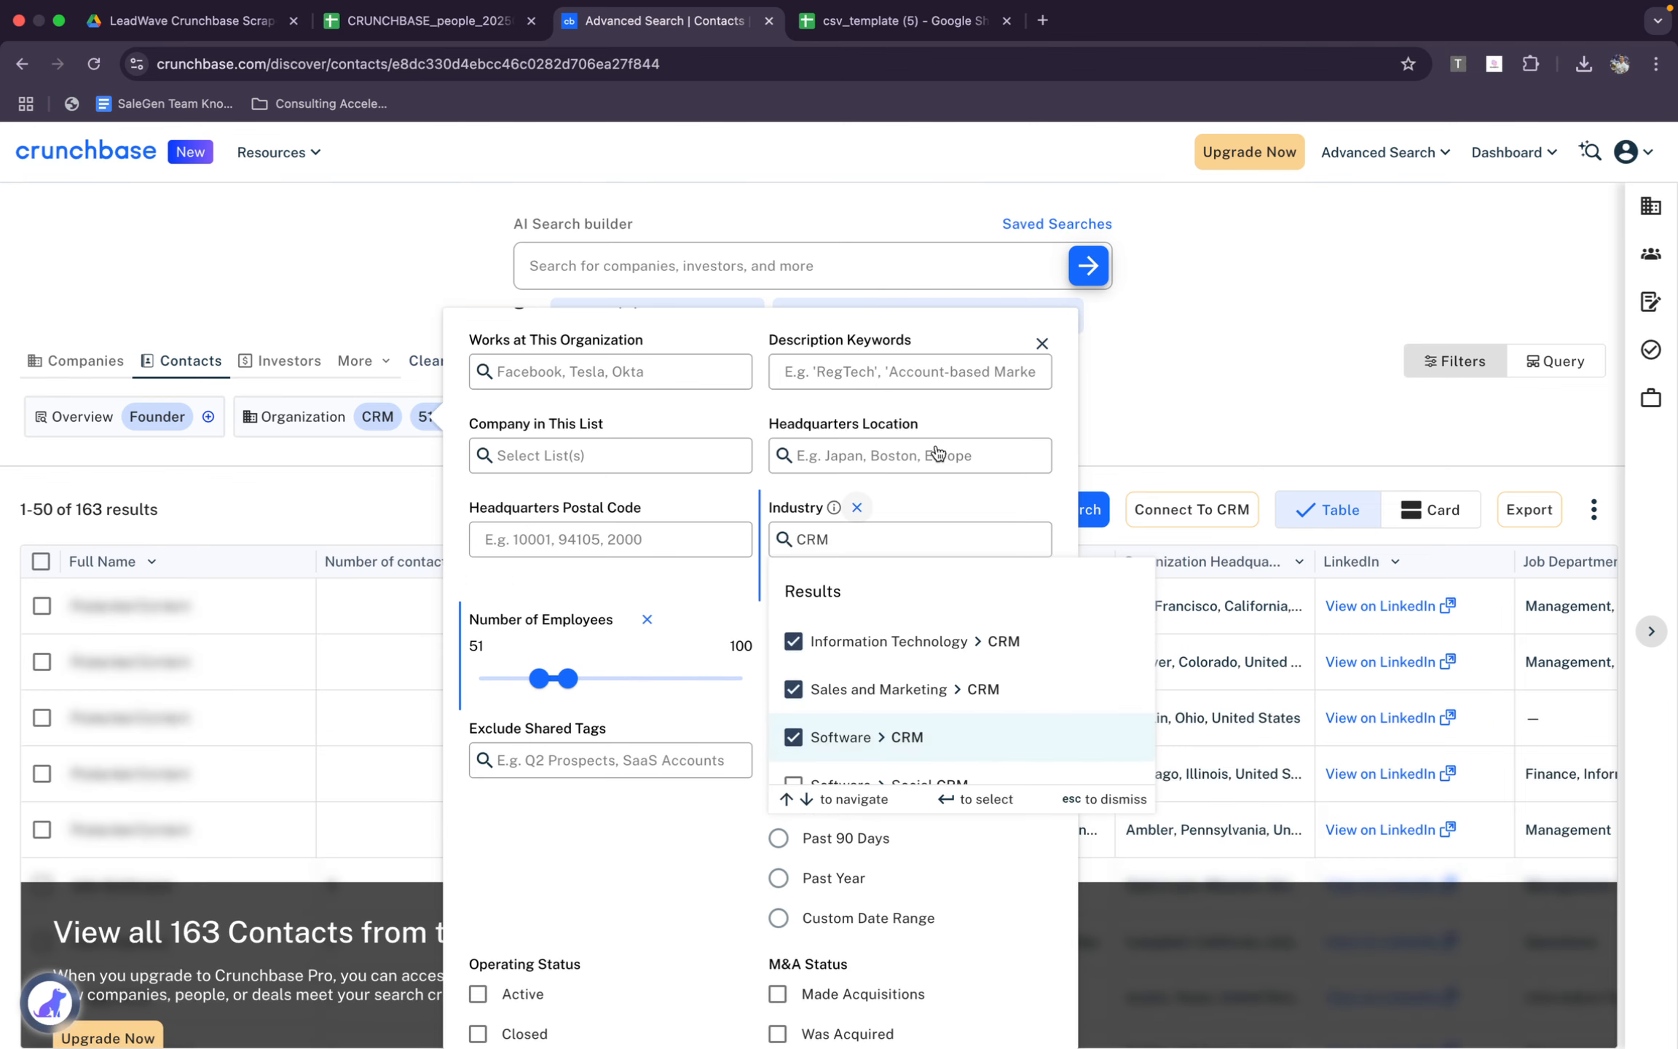
click(791, 738)
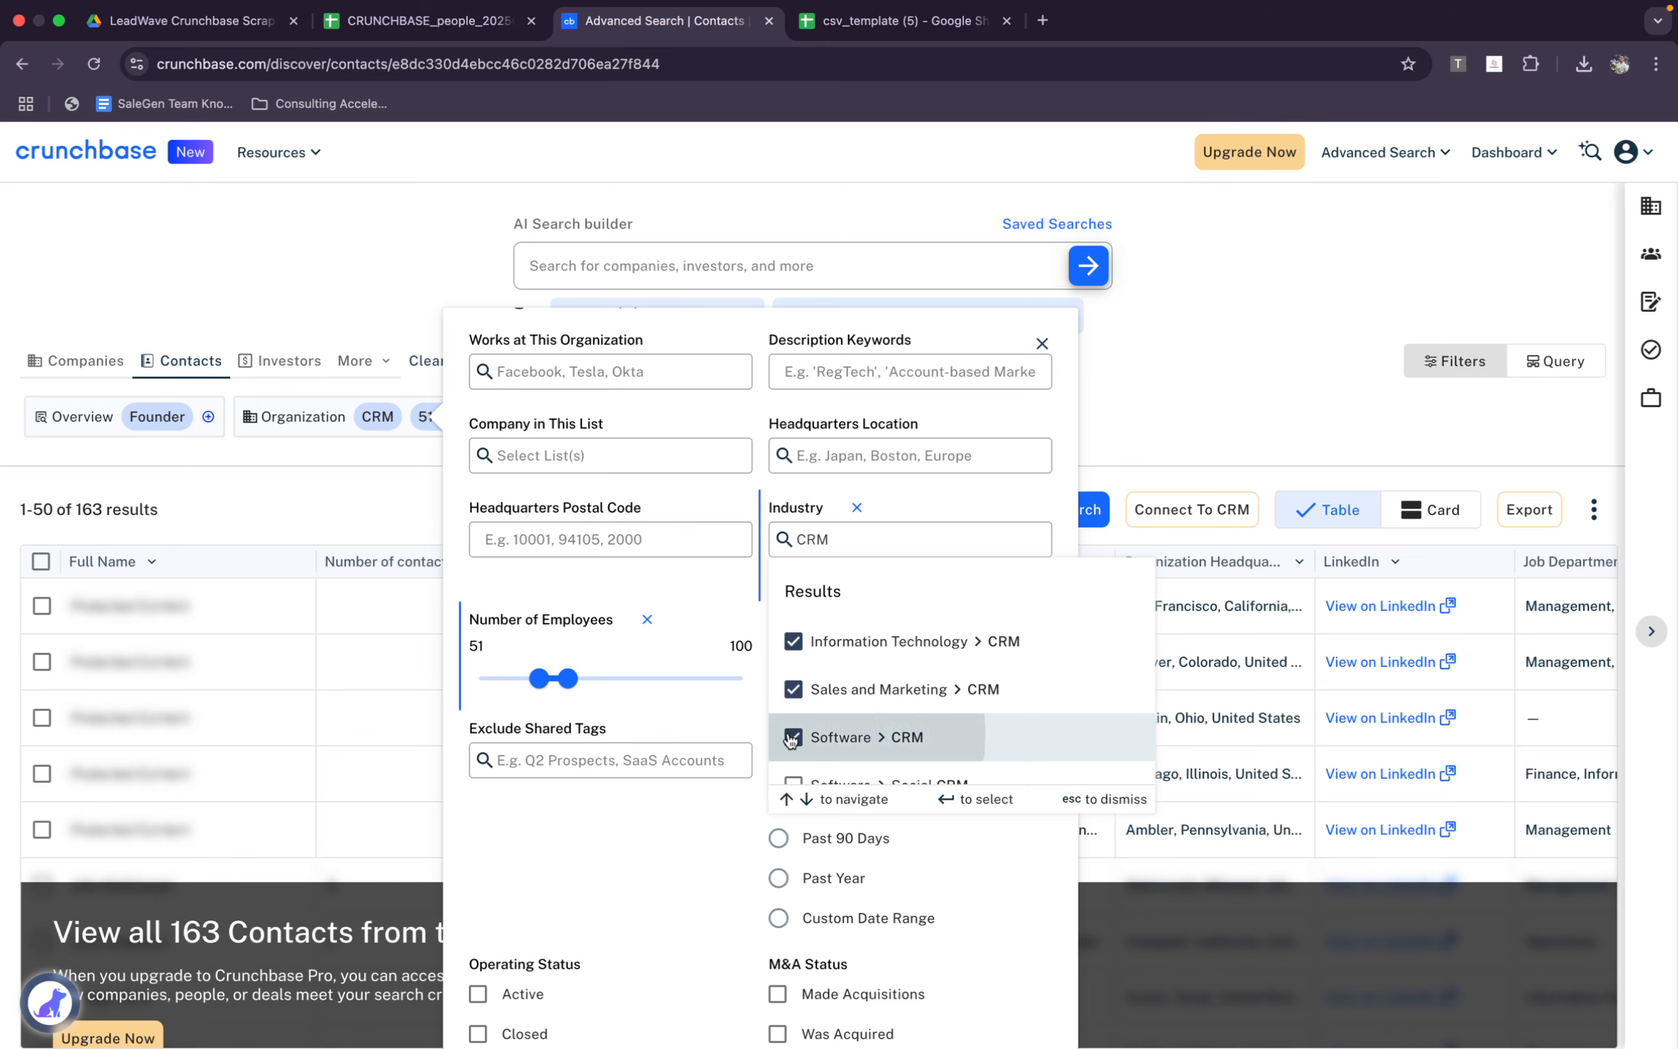
Replace the industry search text with B2B, select the B2B industry and close the Organization filters
double_click(833, 537)
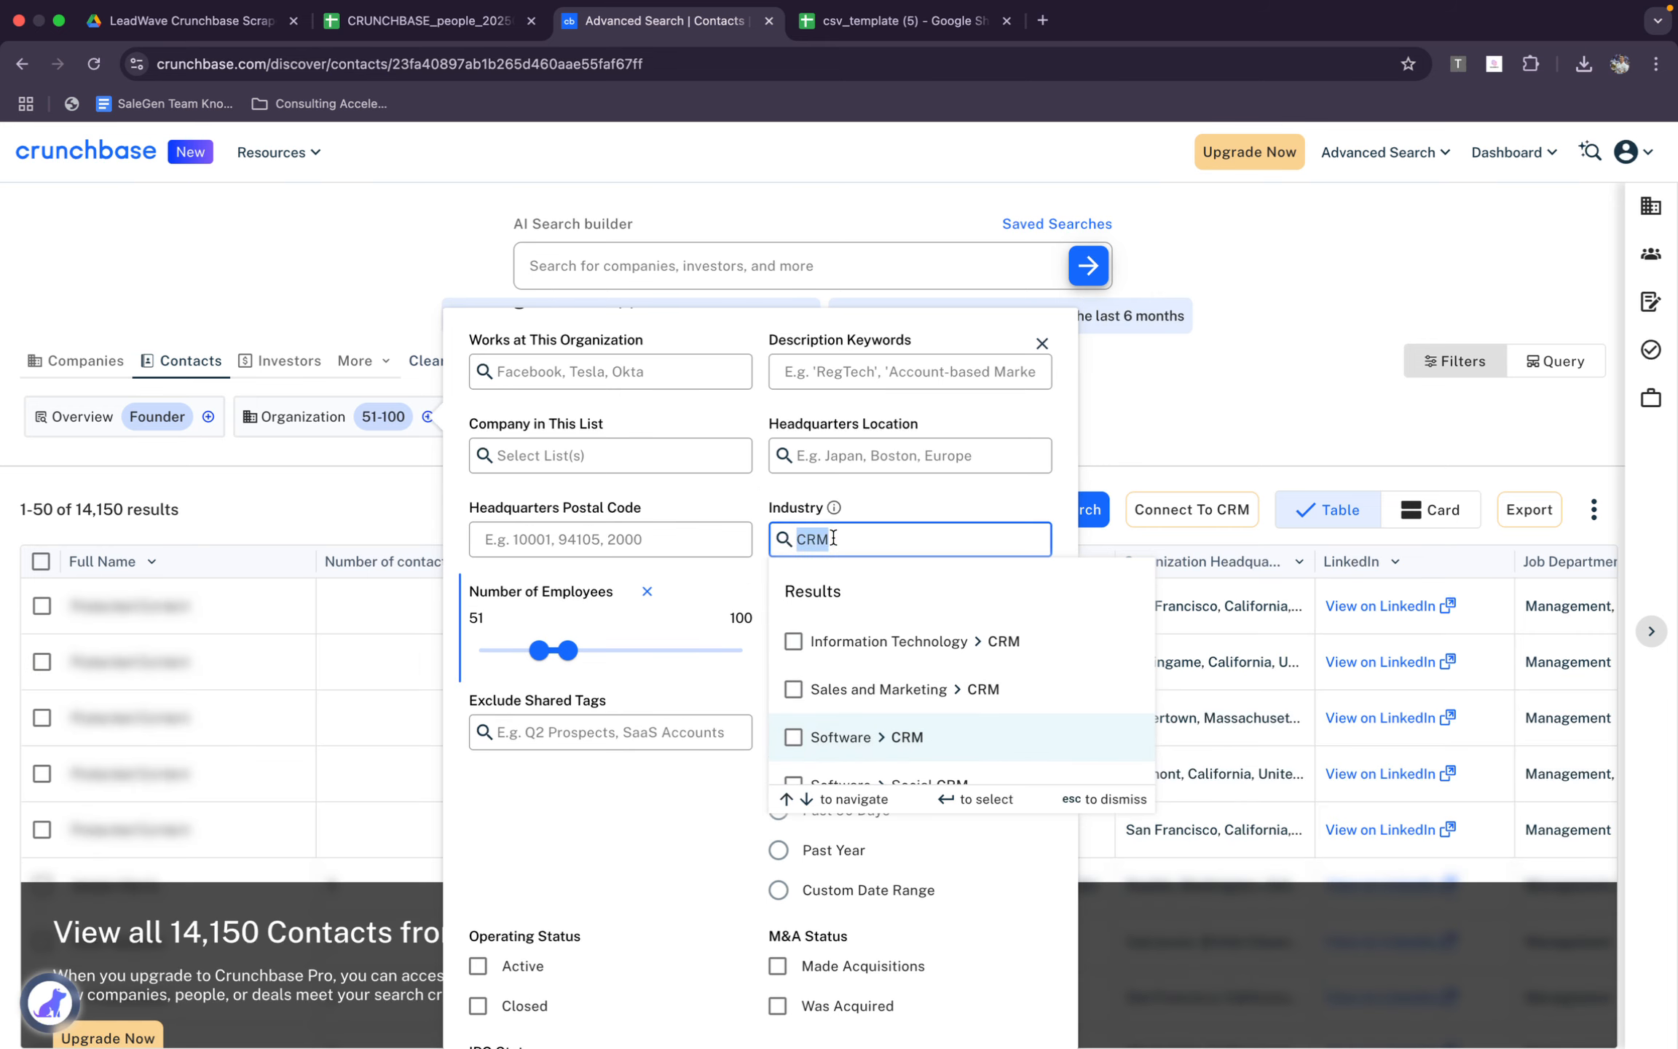
text(B2B)
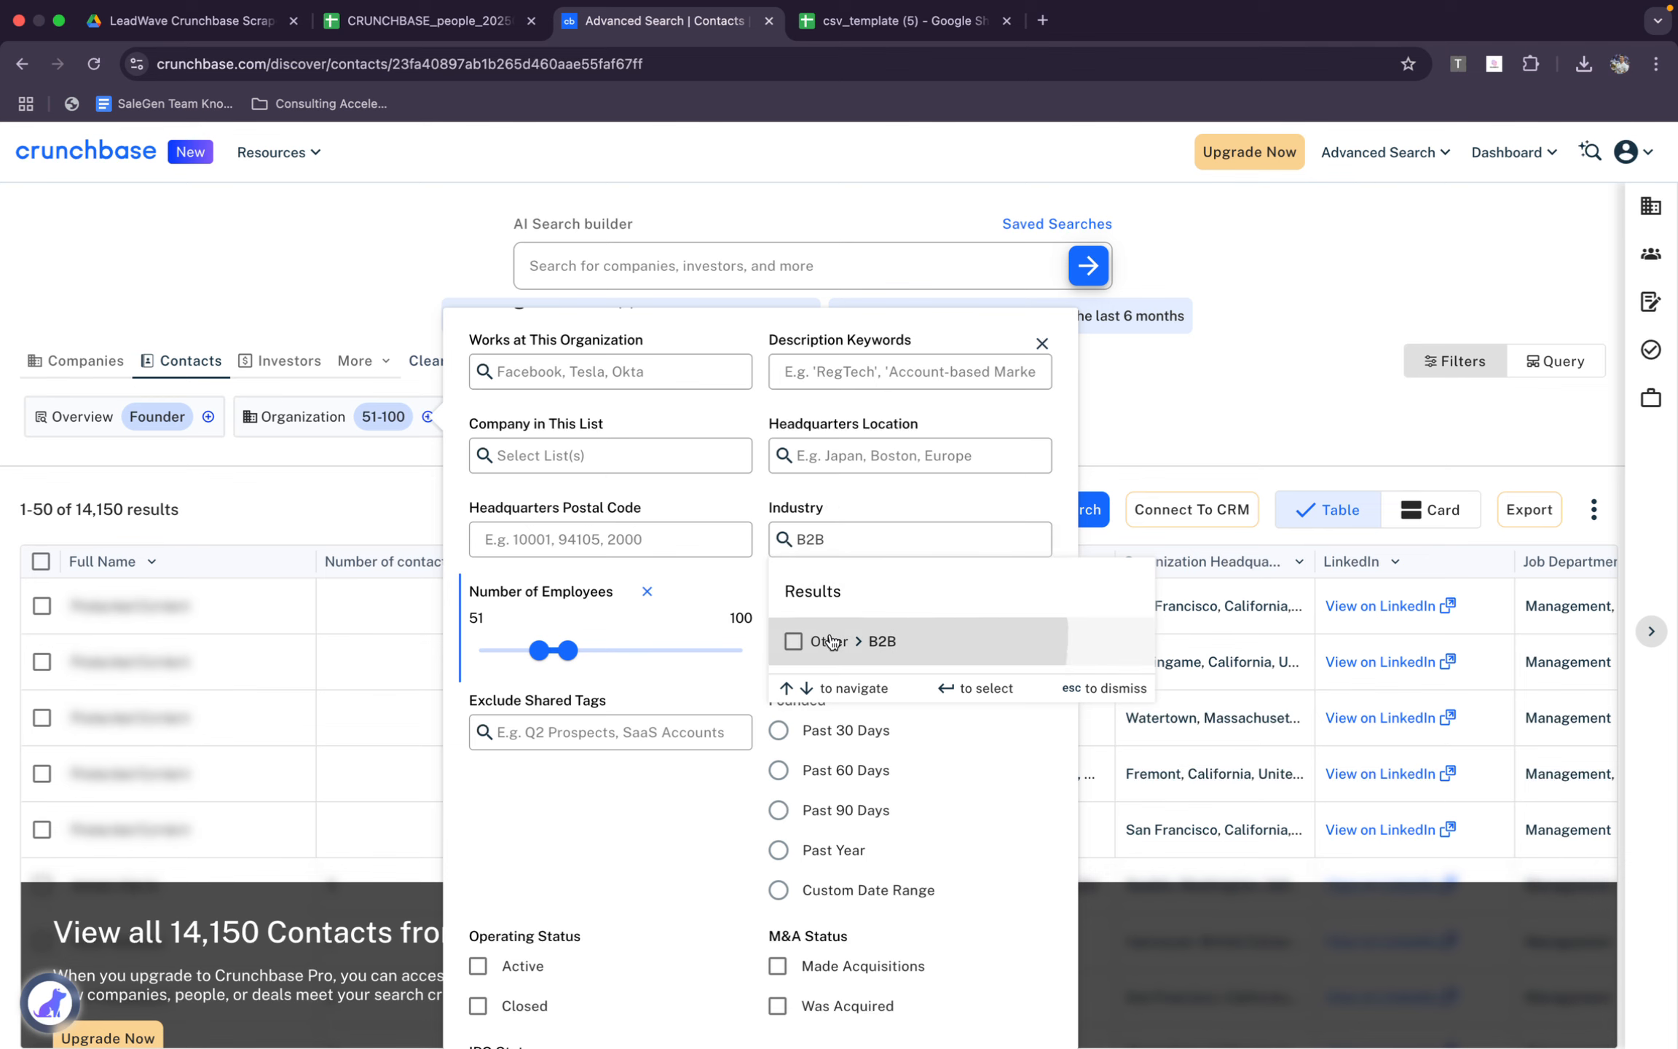
click(831, 641)
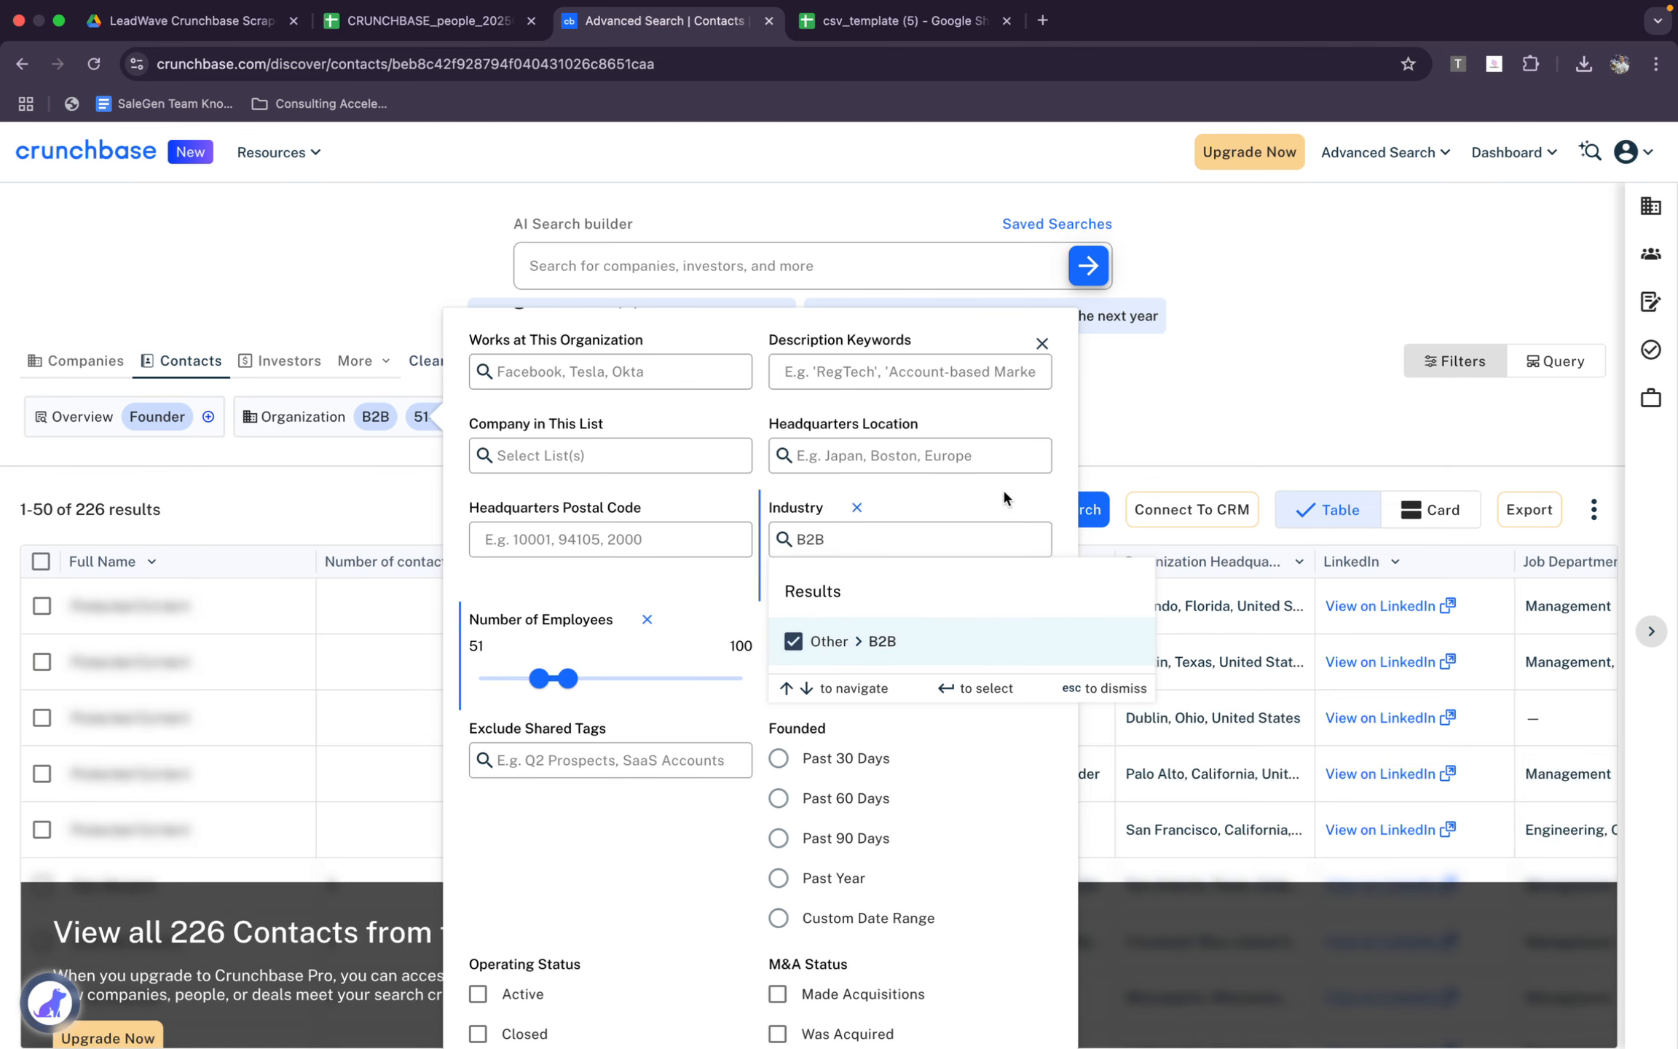
click(912, 541)
key(BackSpace)
key(BackSpace)
key(BackSpace)
click(1273, 422)
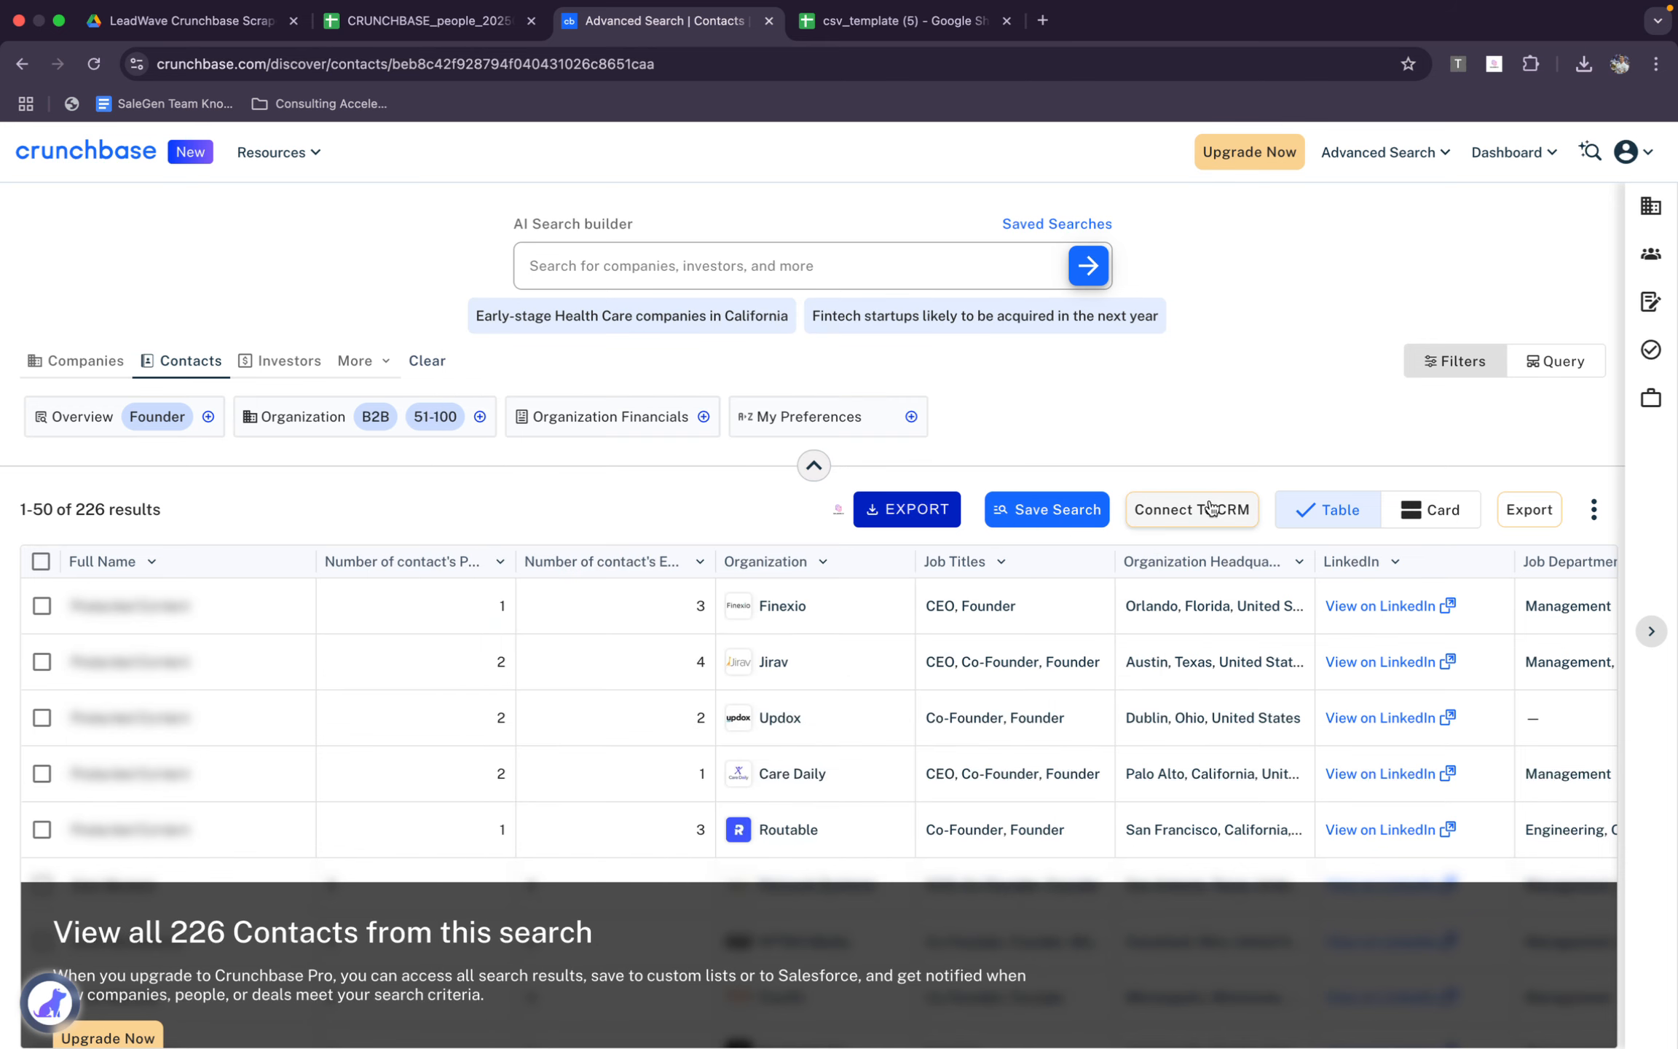
Remove the B2B industry filter from the Organization filters and close them
click(436, 413)
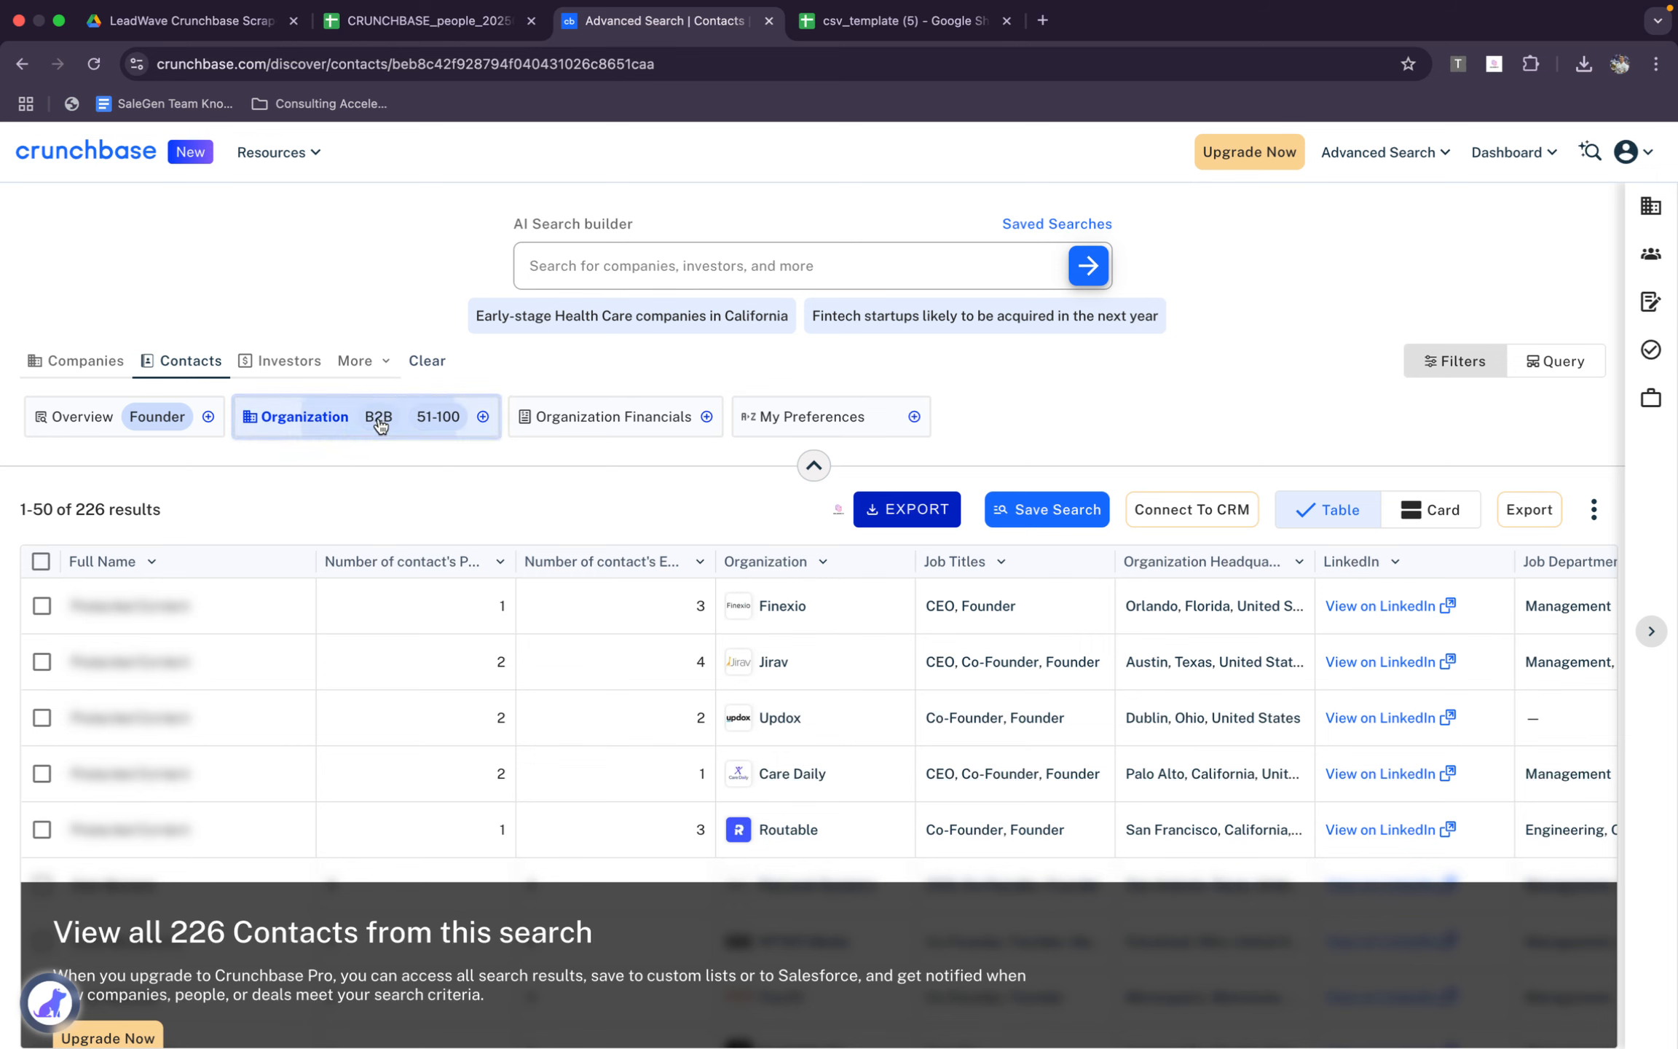
click(884, 629)
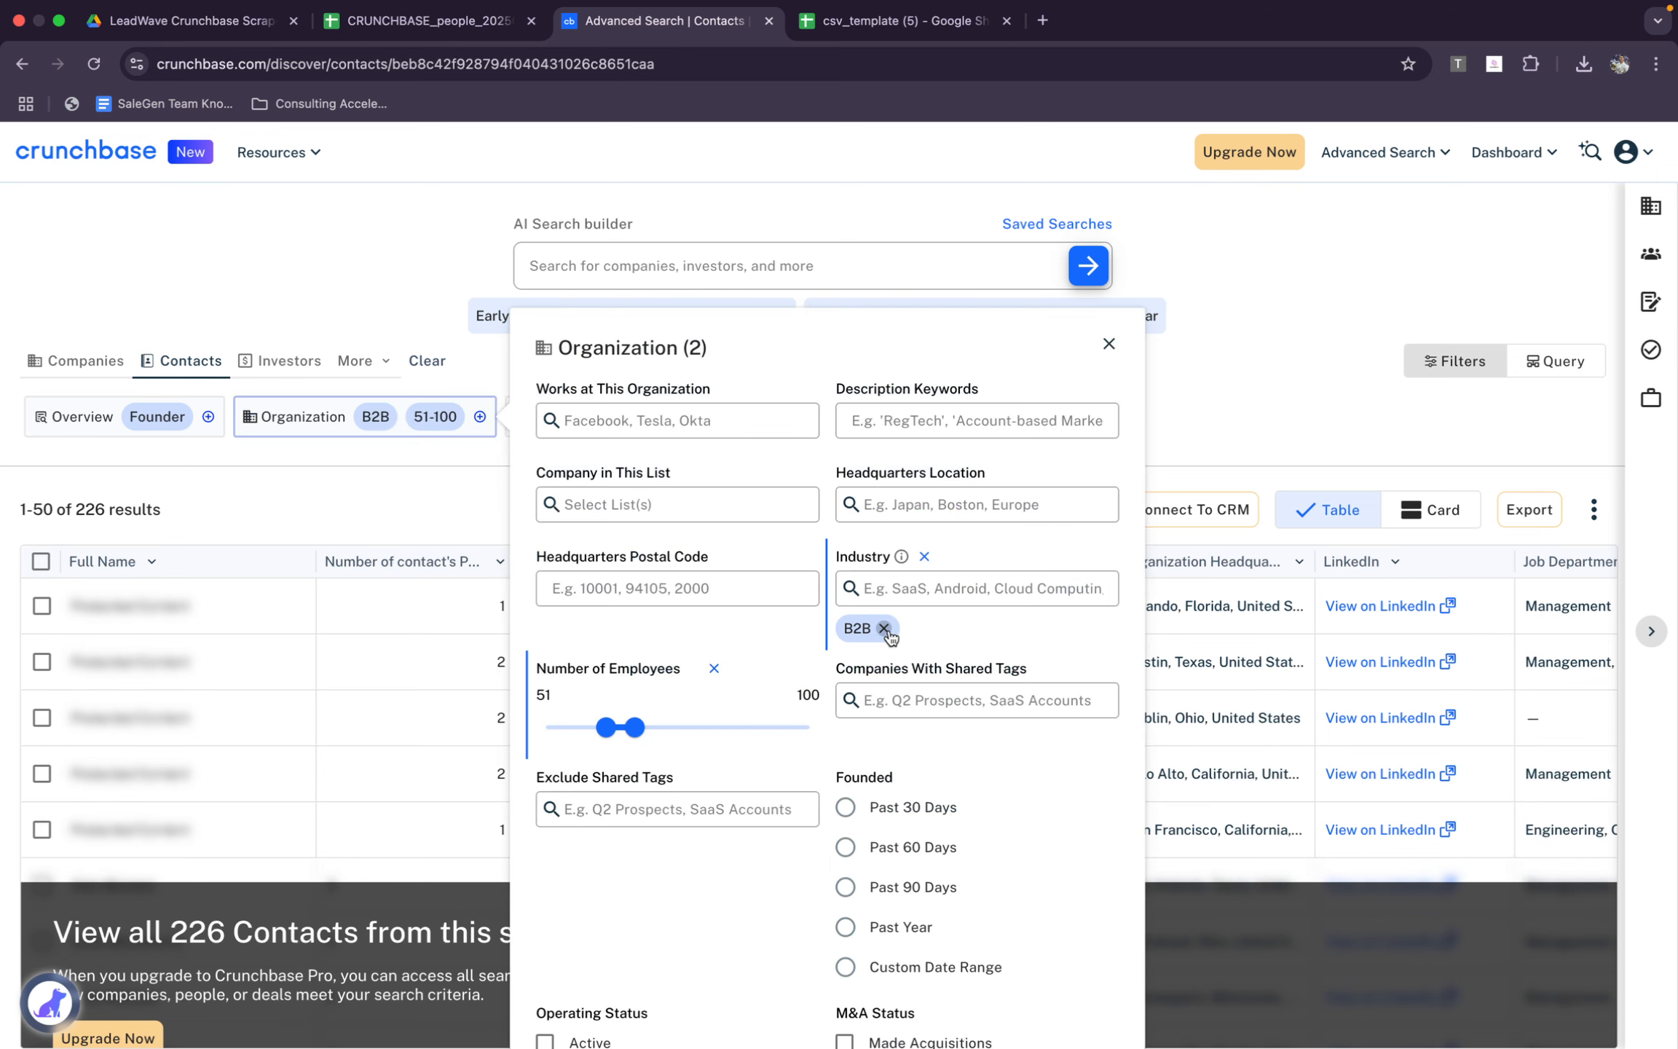
scroll(888, 868, down, 3)
click(1222, 361)
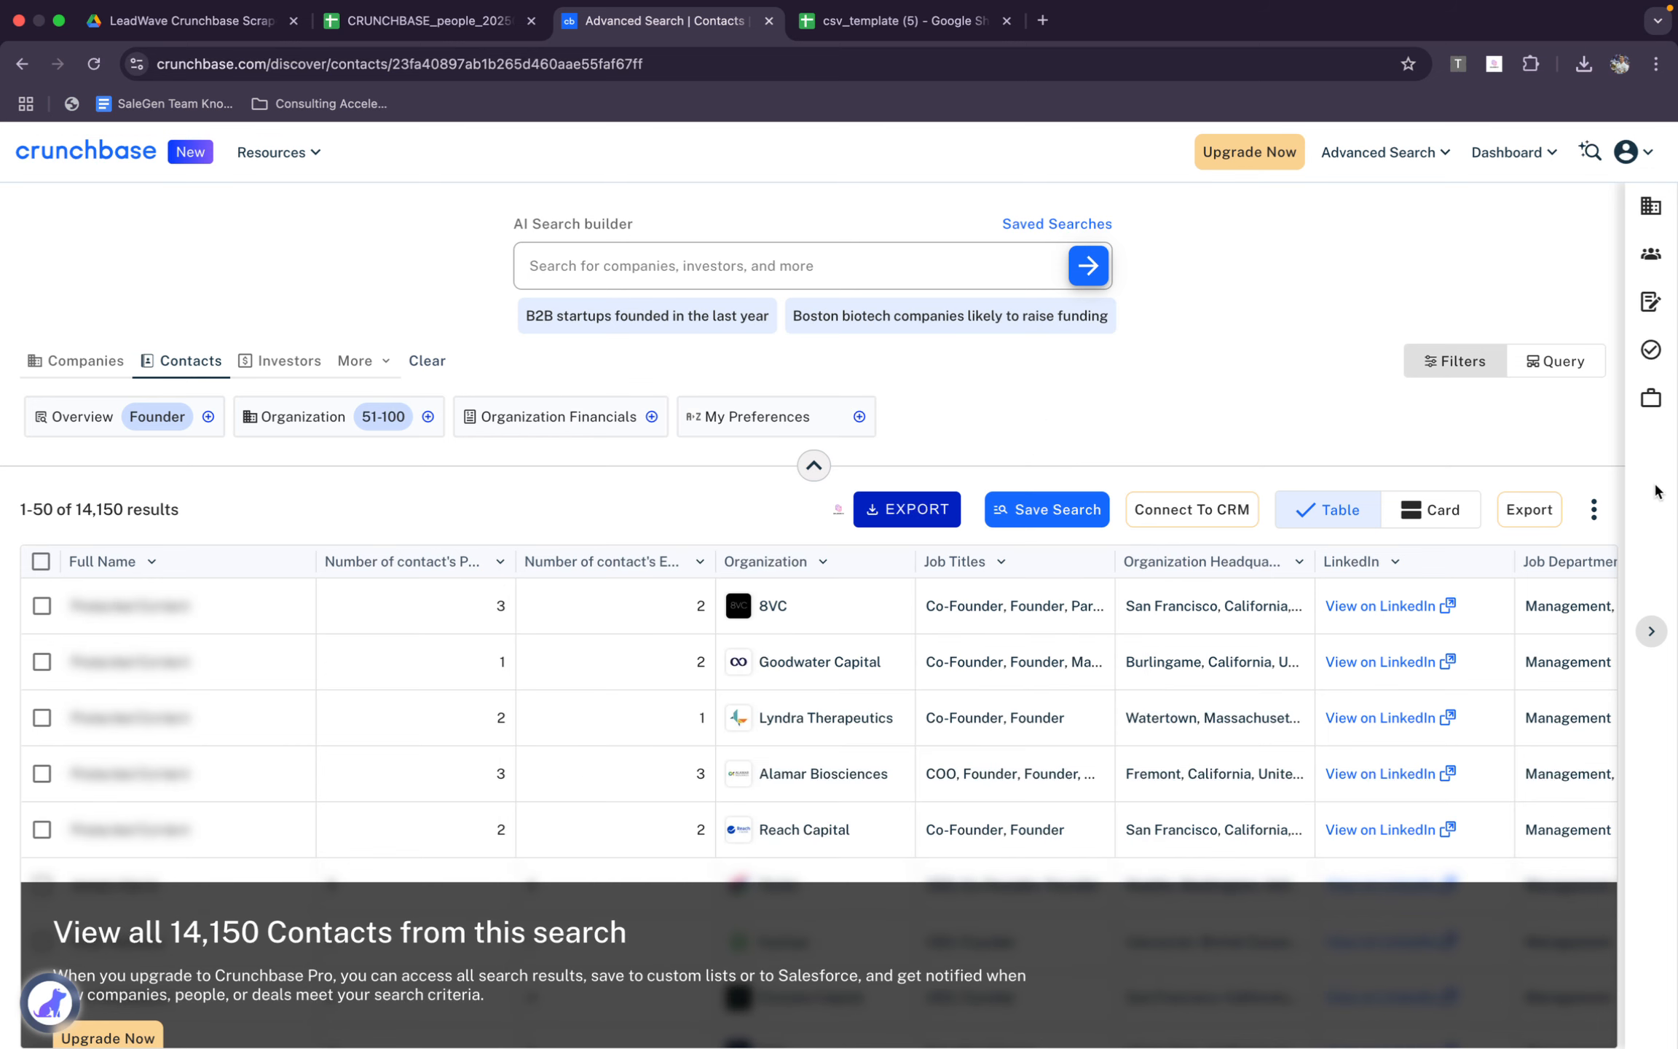
Review the Basic Info and Organization Info columns available in the contacts table view, and close the editor without applying changes
click(1590, 509)
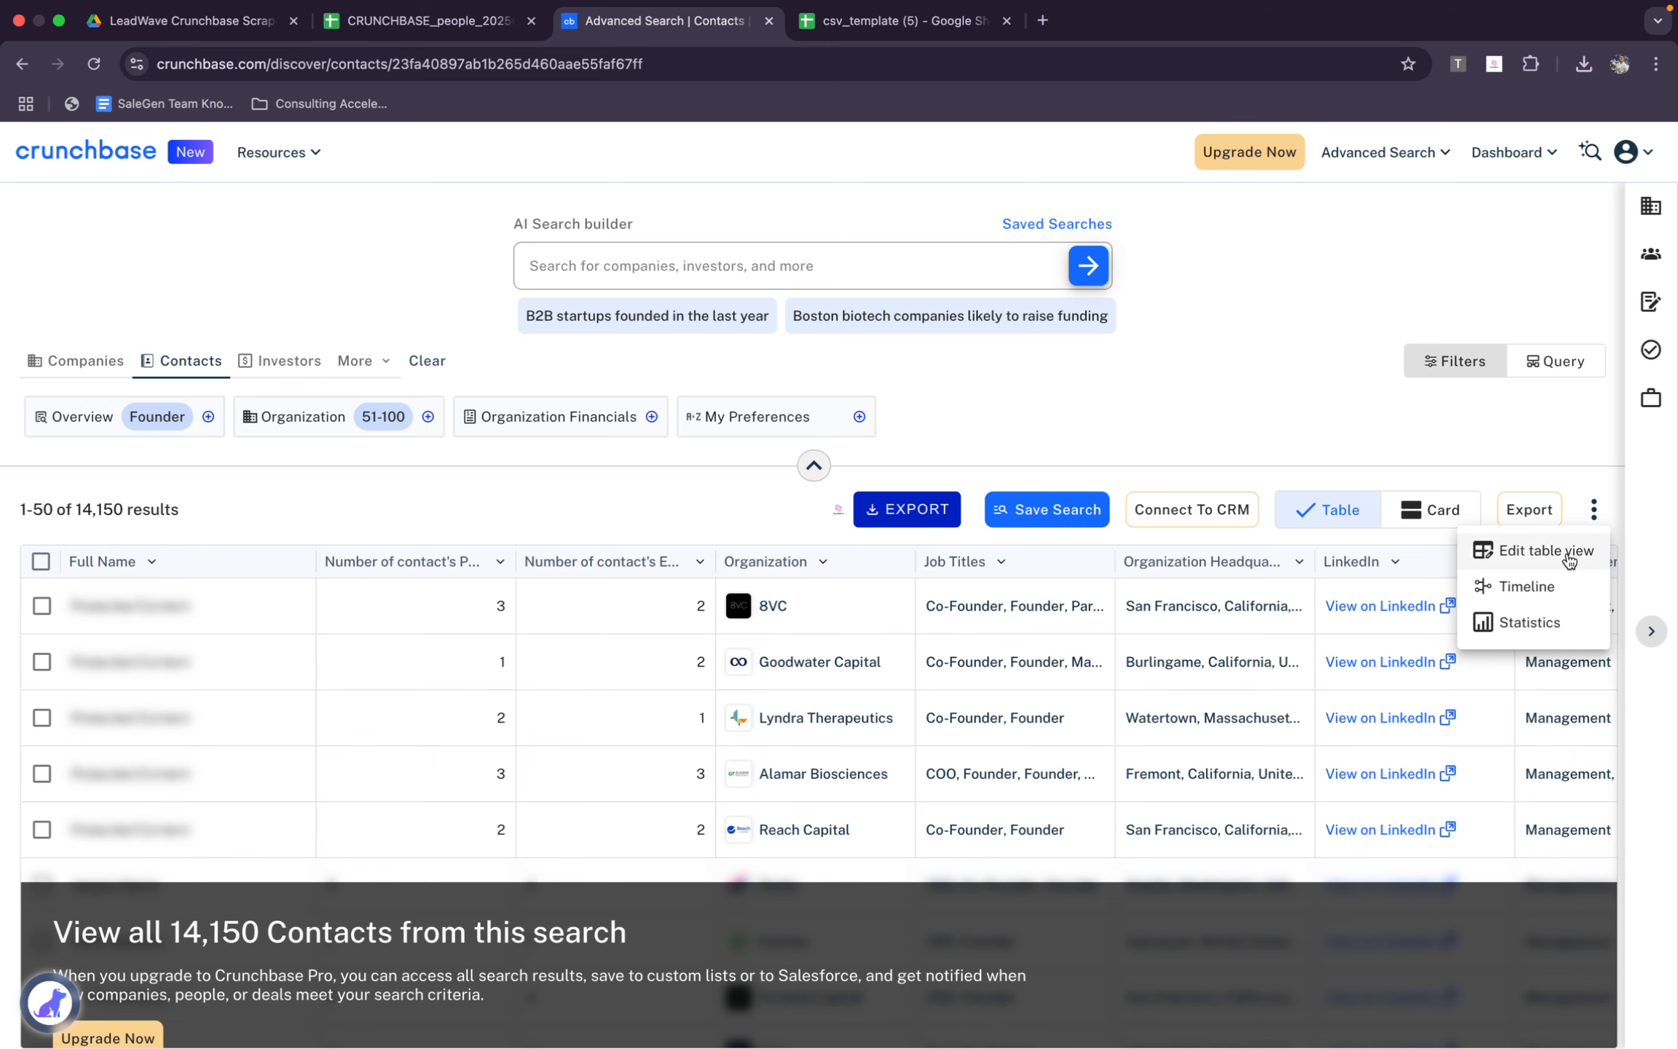
click(1536, 549)
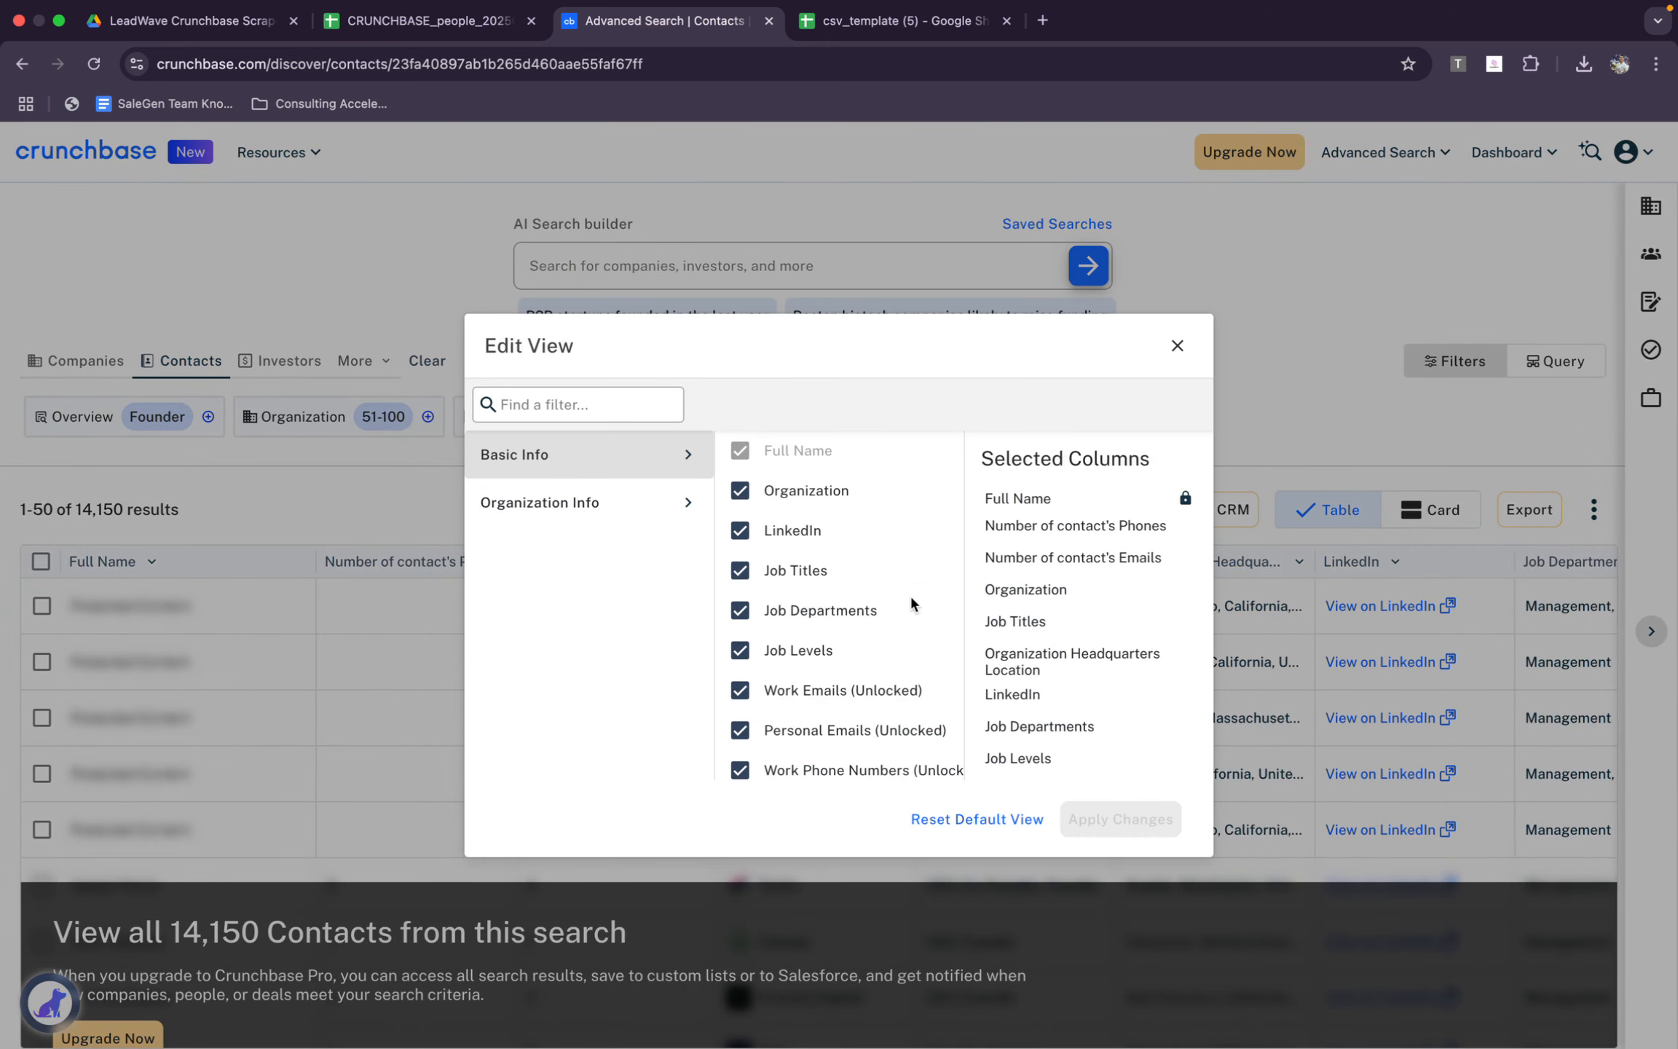
scroll(910, 593, down, 3)
click(561, 502)
scroll(863, 658, down, 5)
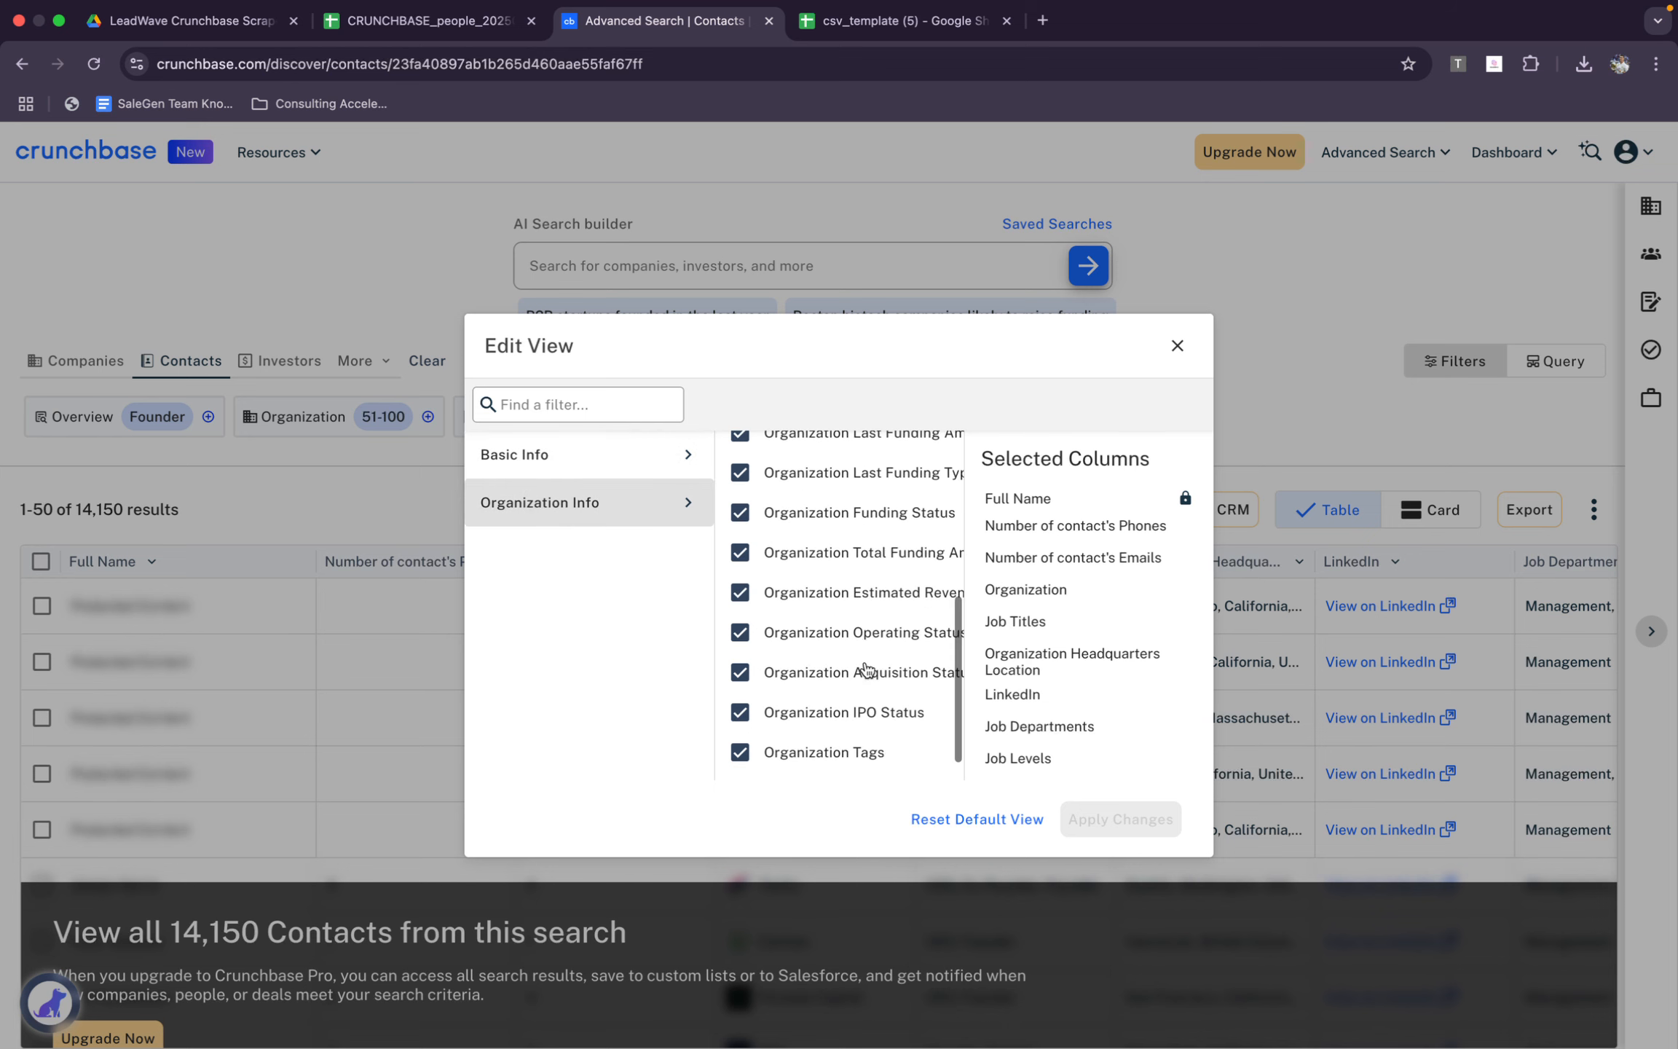
click(1177, 346)
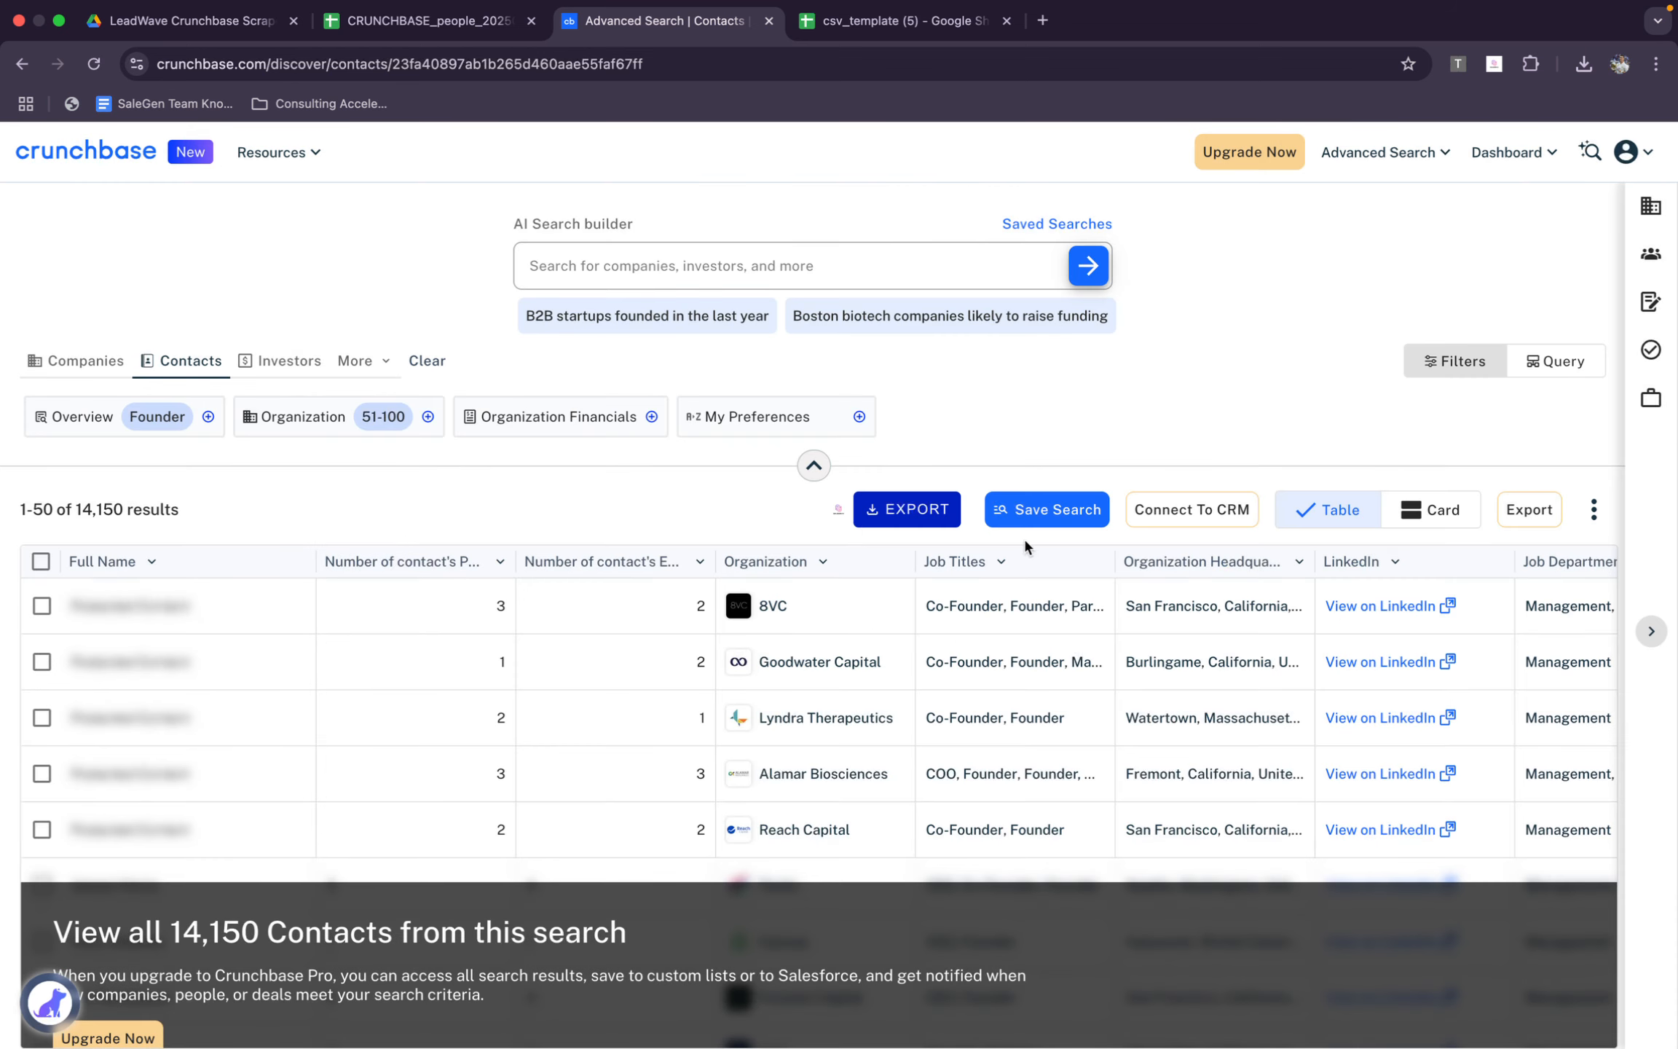
Reload the contacts search, start a Crunchbase Scraper export of 14150 items and download the collected contacts as CSV
key(super+r)
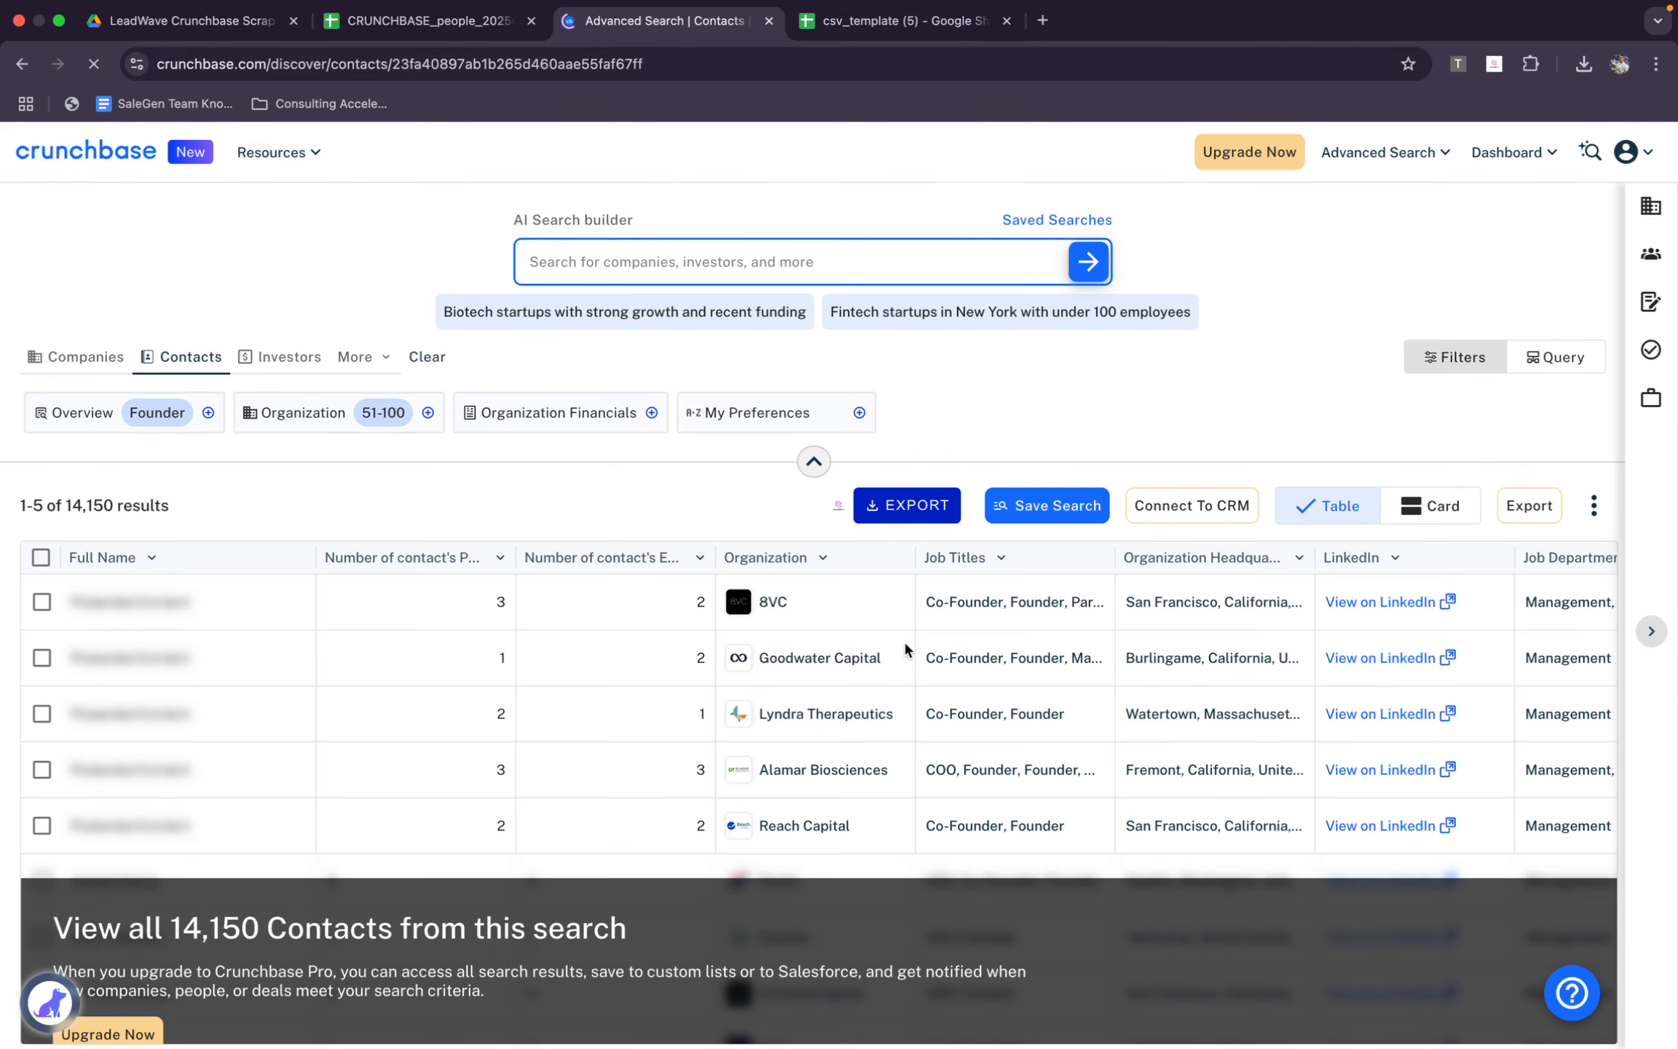
click(926, 513)
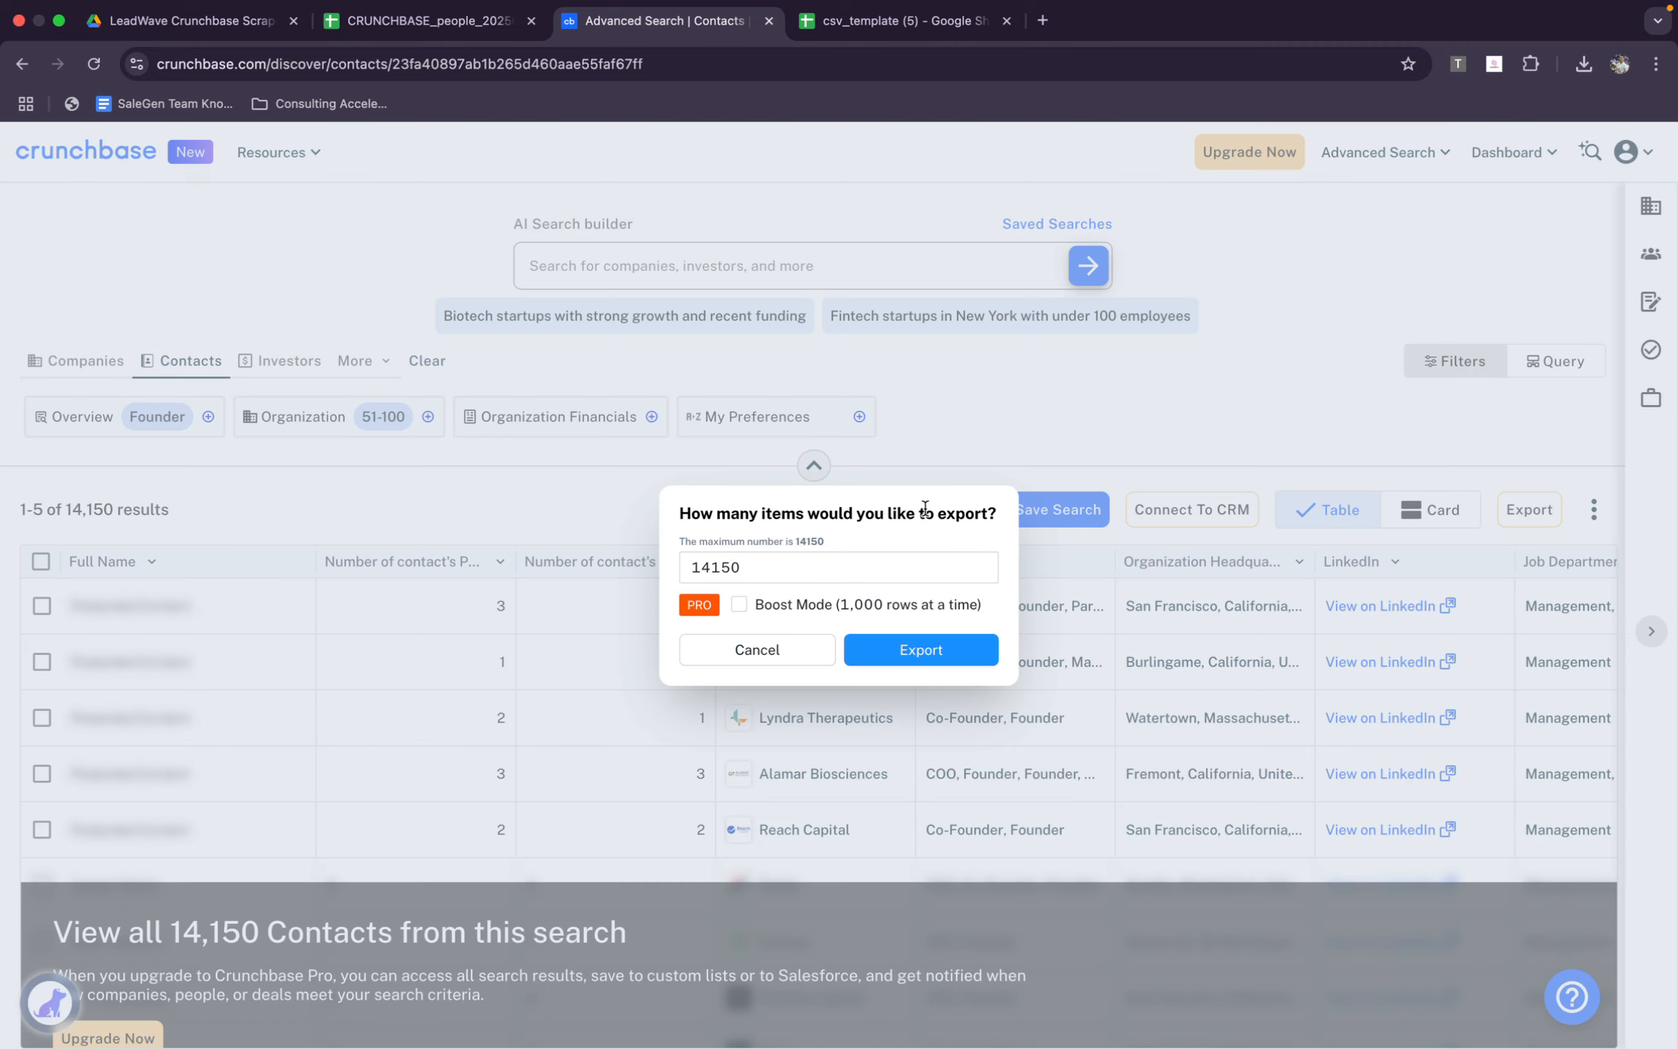
click(953, 653)
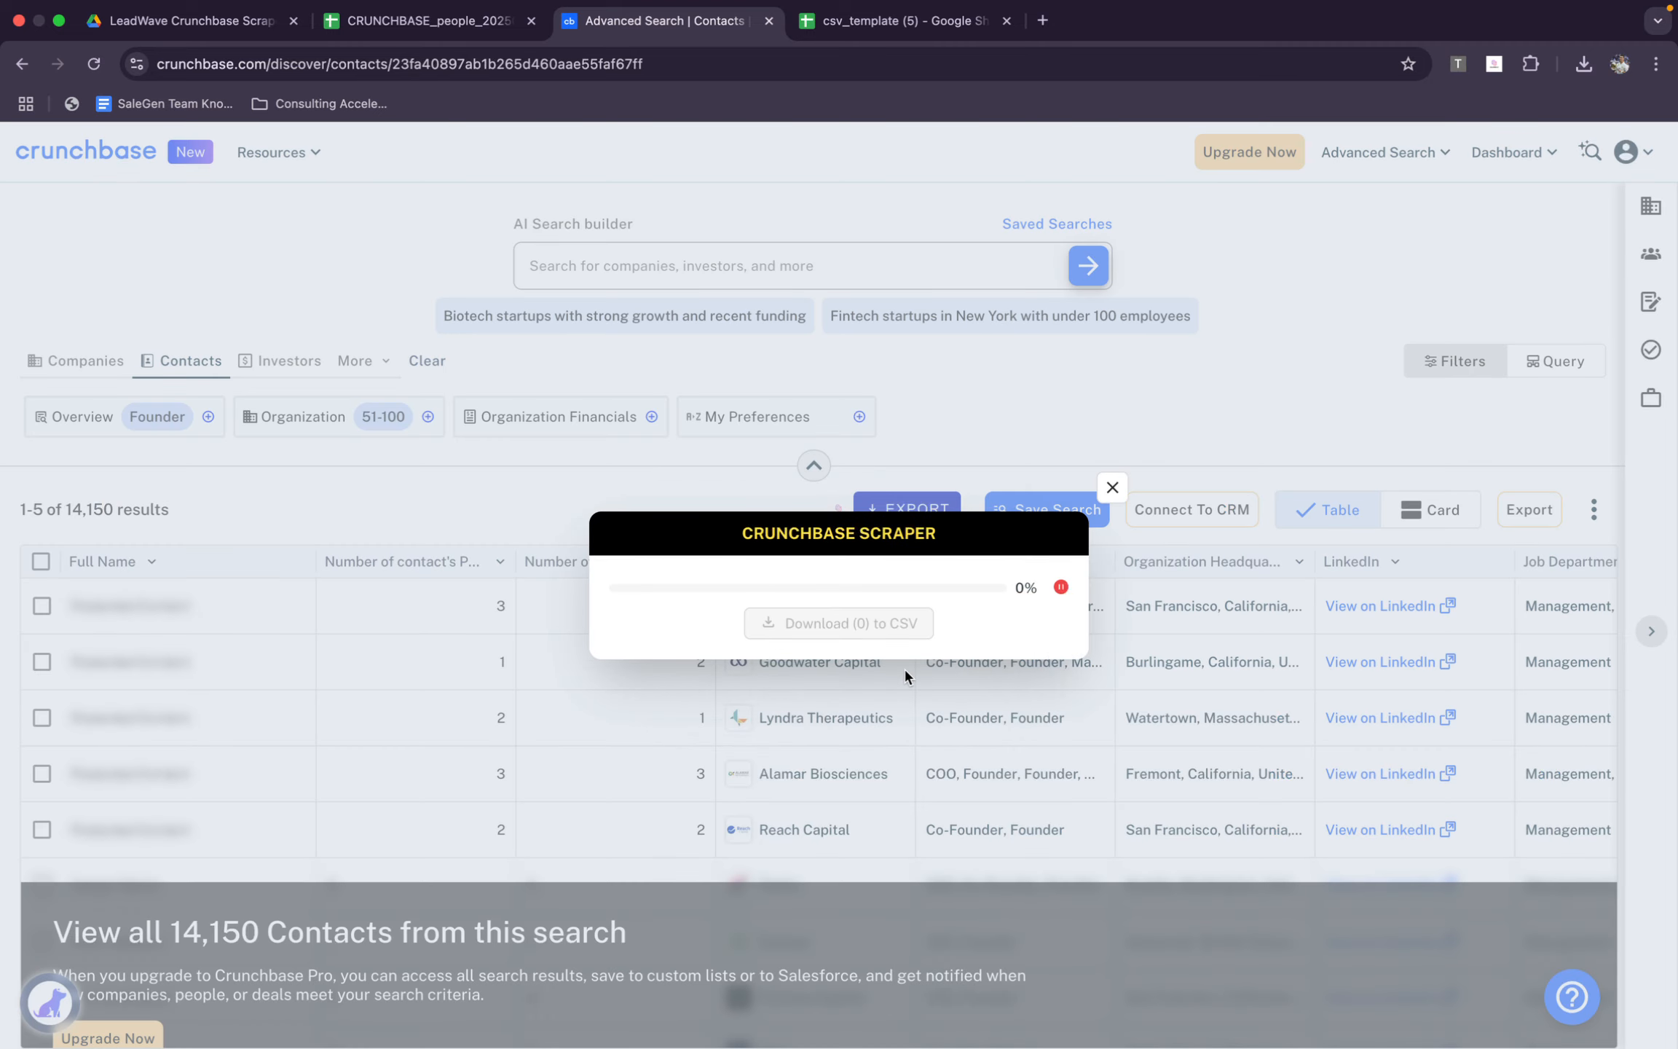
click(875, 627)
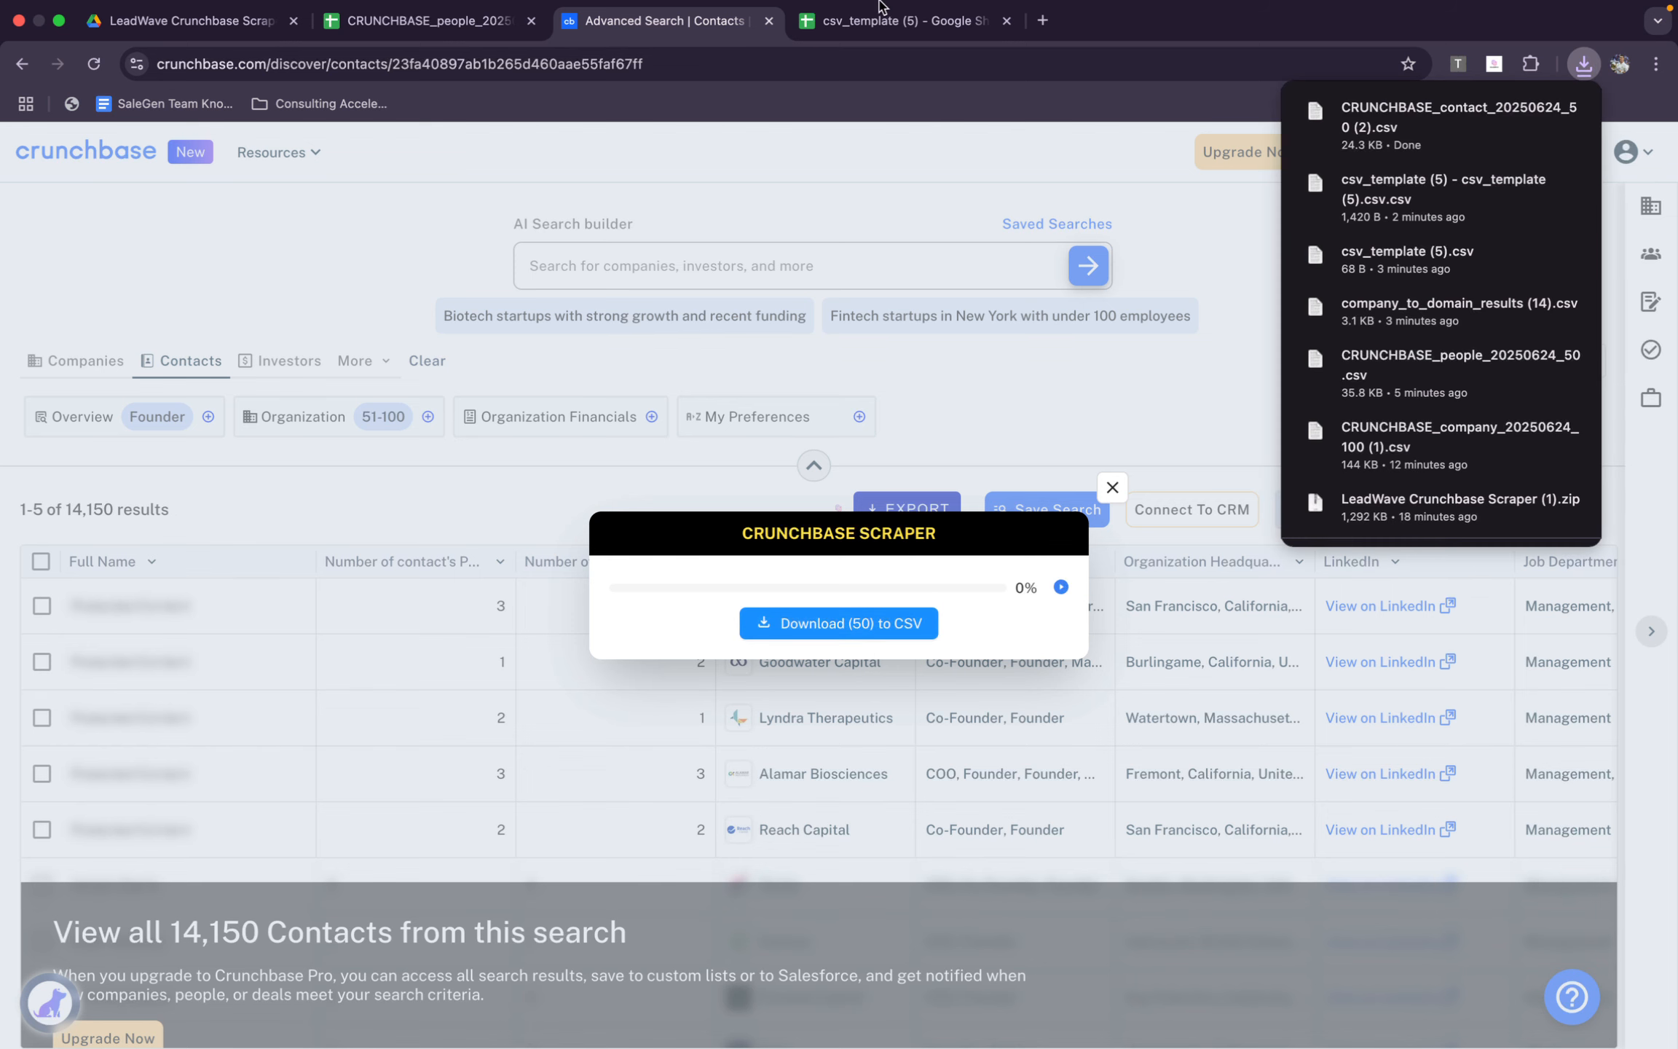
Switch to the csv_template (5) sheet in Google Sheets and upload CRUNCHBASE_contact_20250624_50 (2).csv to open it as a spreadsheet
click(903, 20)
click(73, 167)
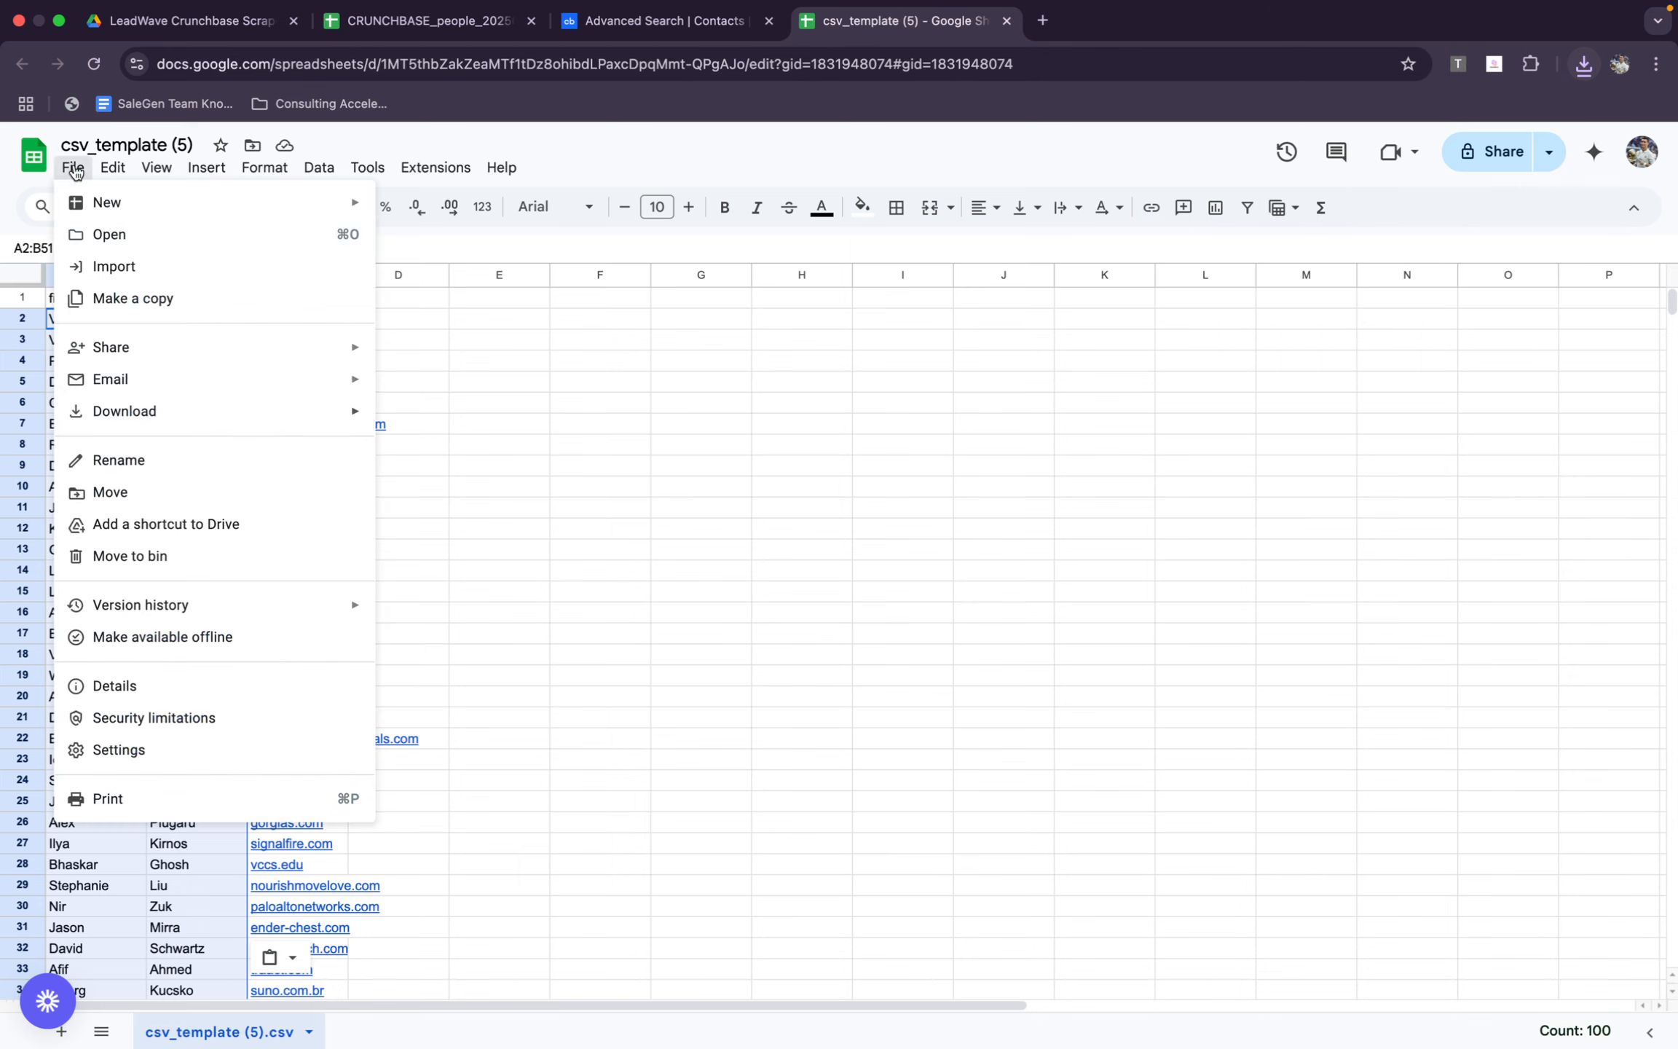
click(117, 232)
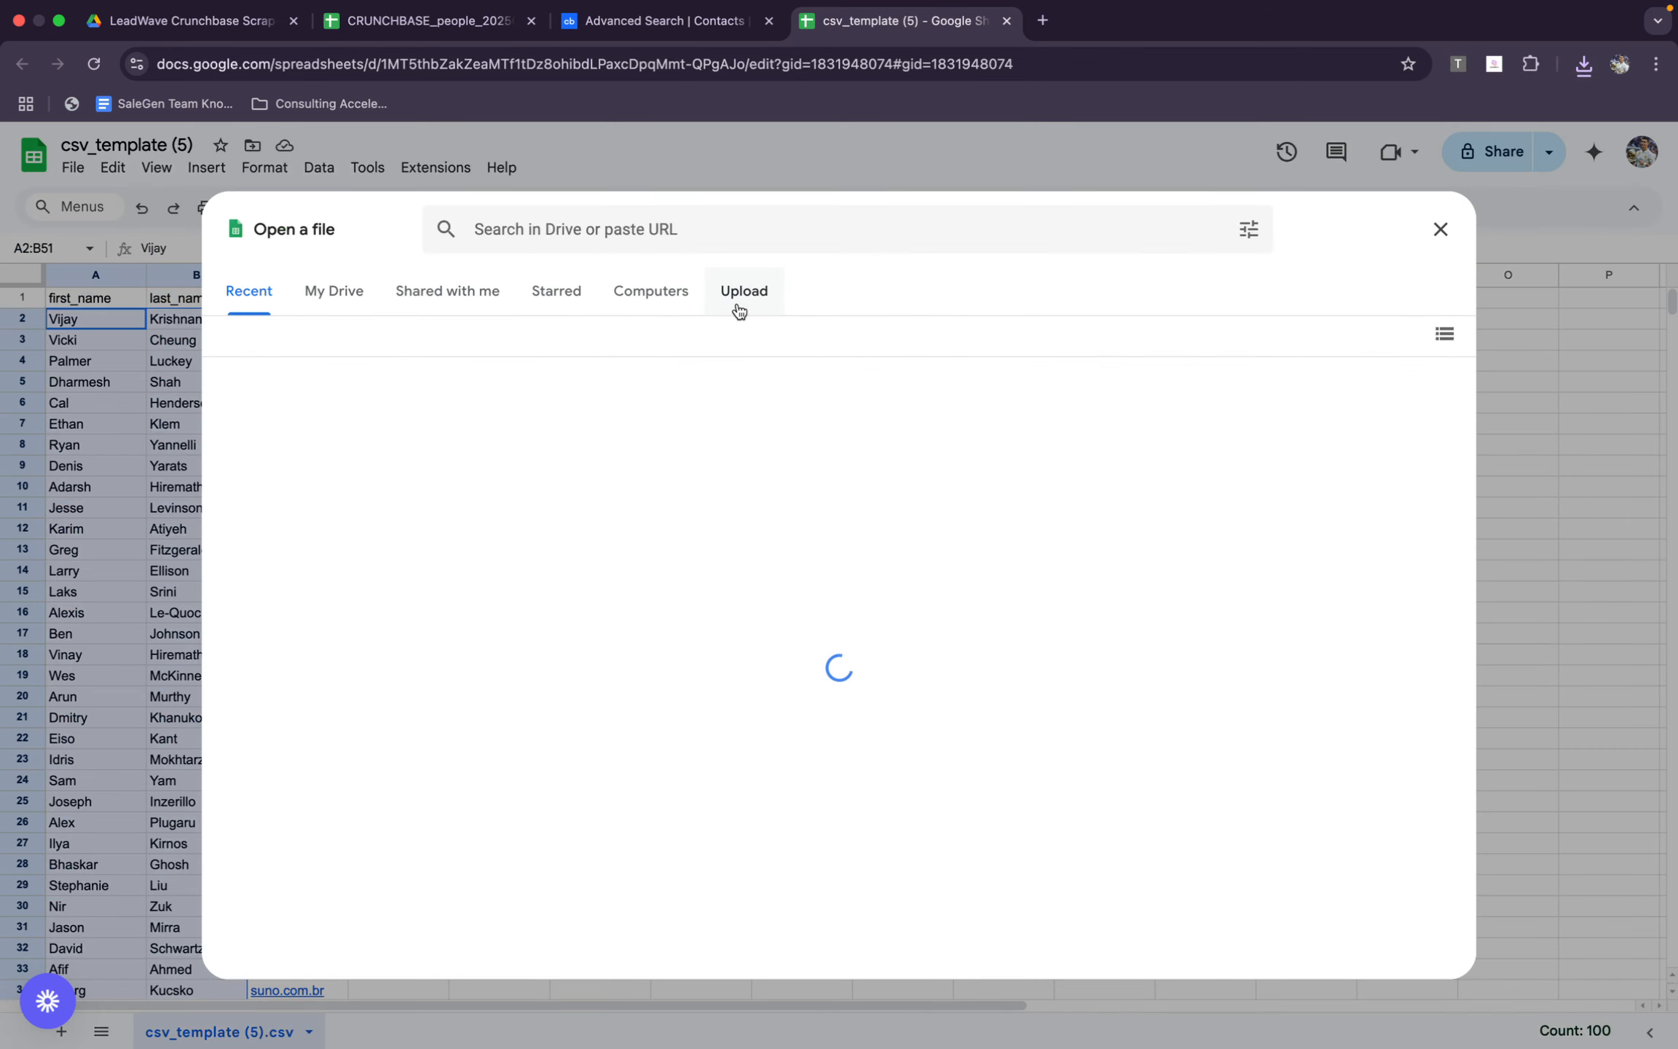
click(735, 302)
click(1582, 66)
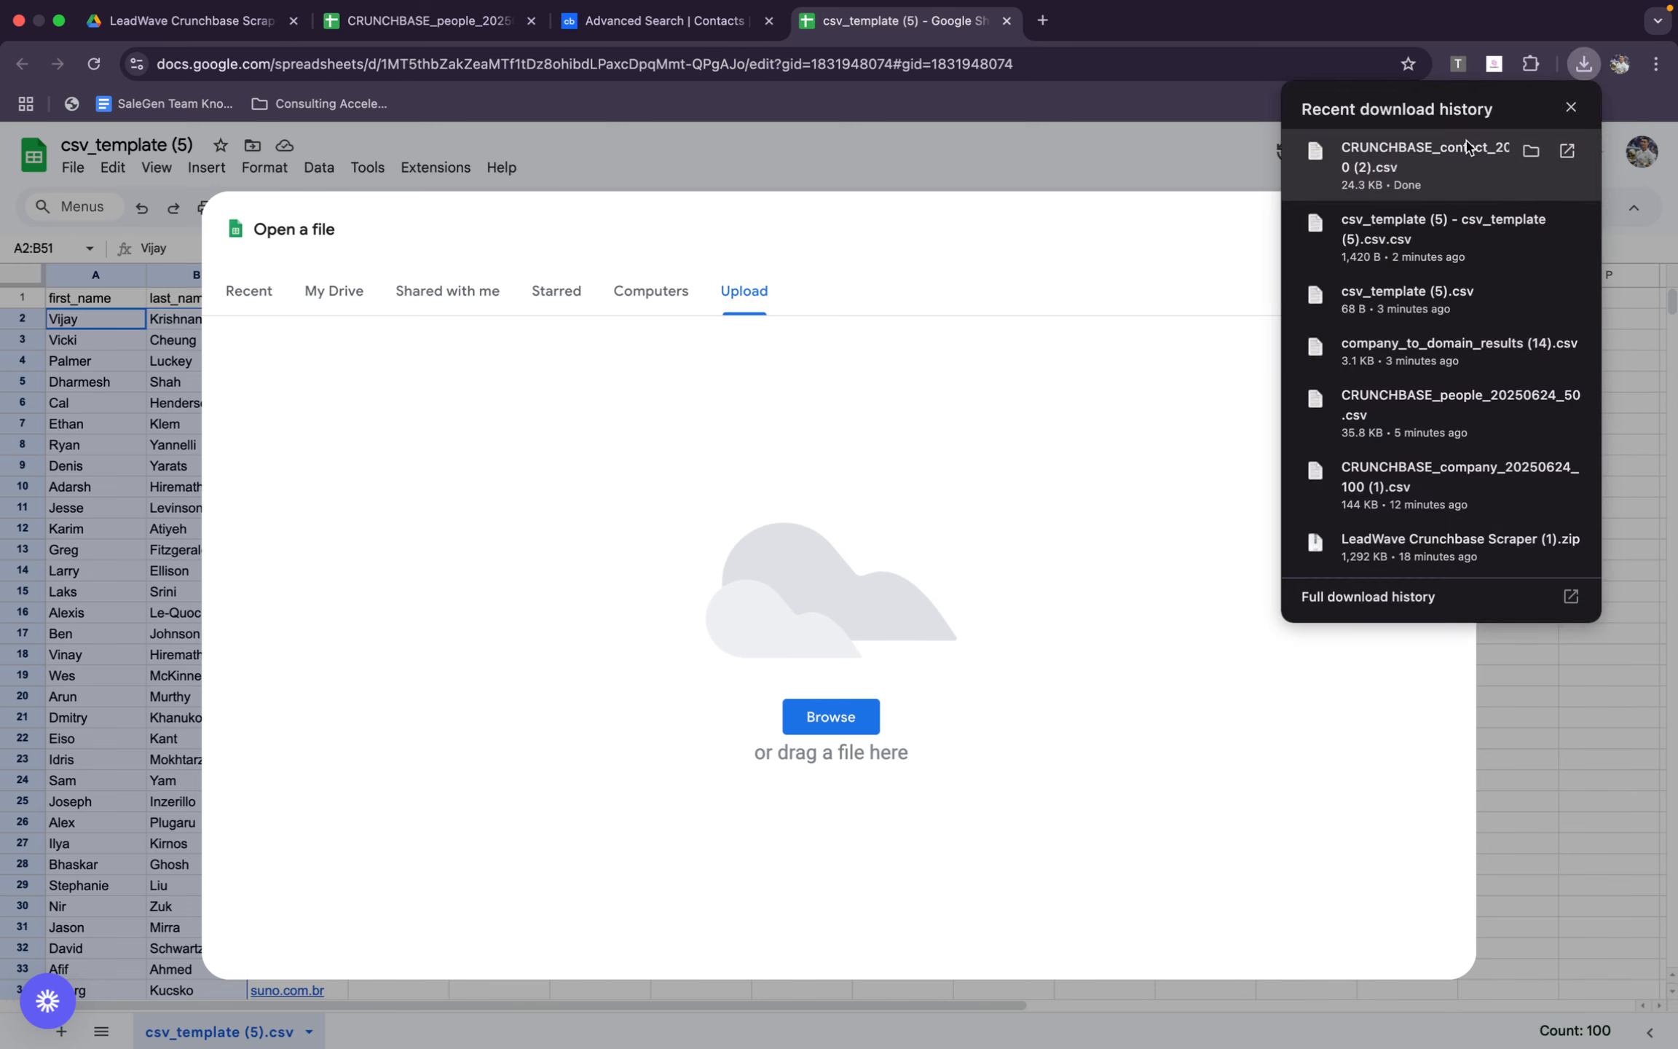
drag(1467, 146, 717, 460)
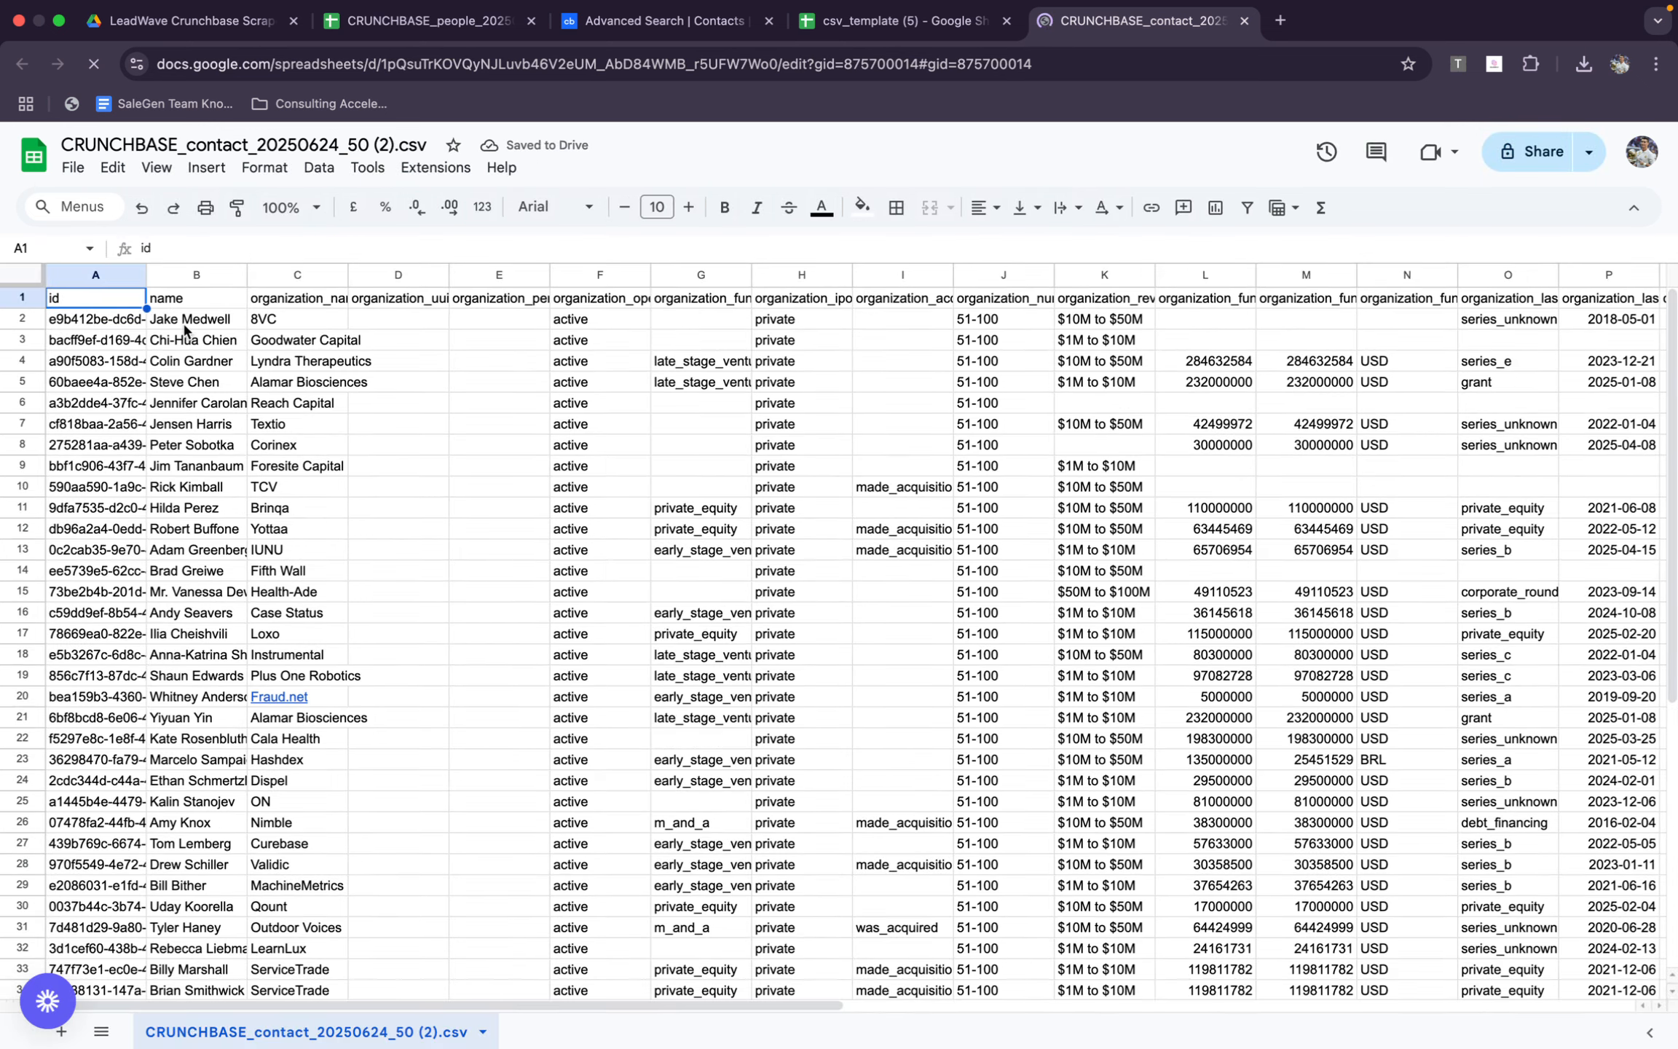
Examine the name, organization, funding, LinkedIn and contact confidence columns of the exported contacts sheet
click(188, 324)
click(297, 325)
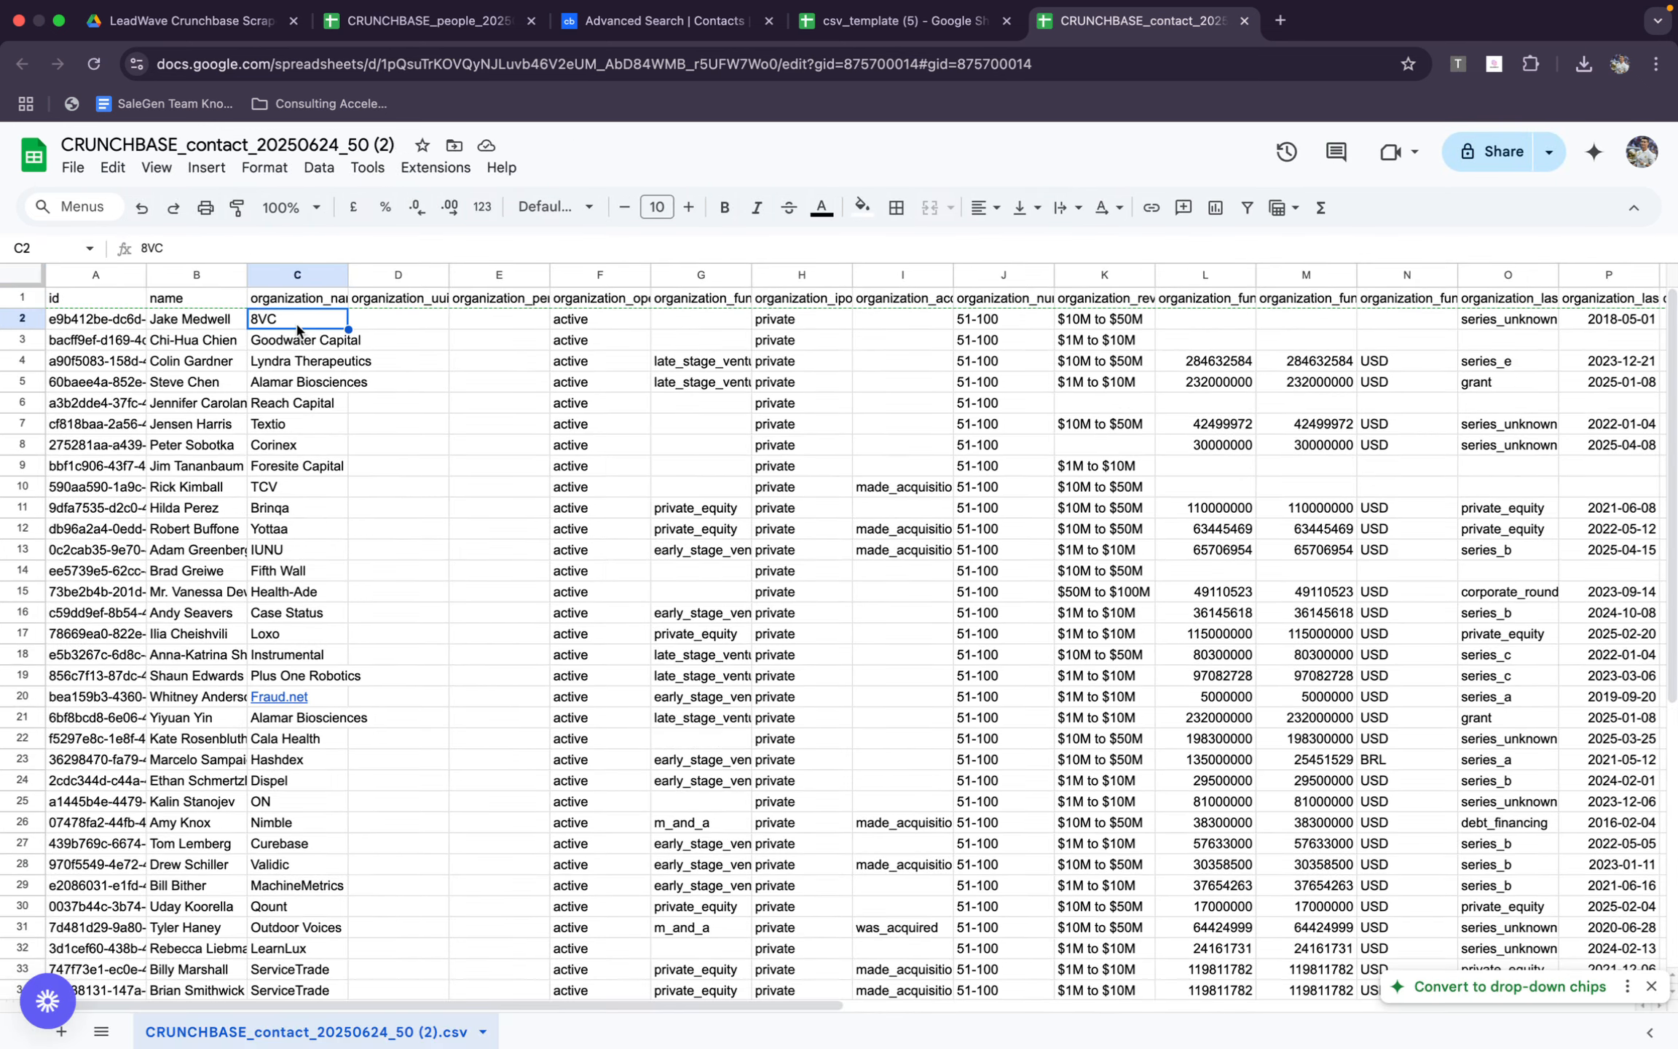
scroll(465, 426, right, 5)
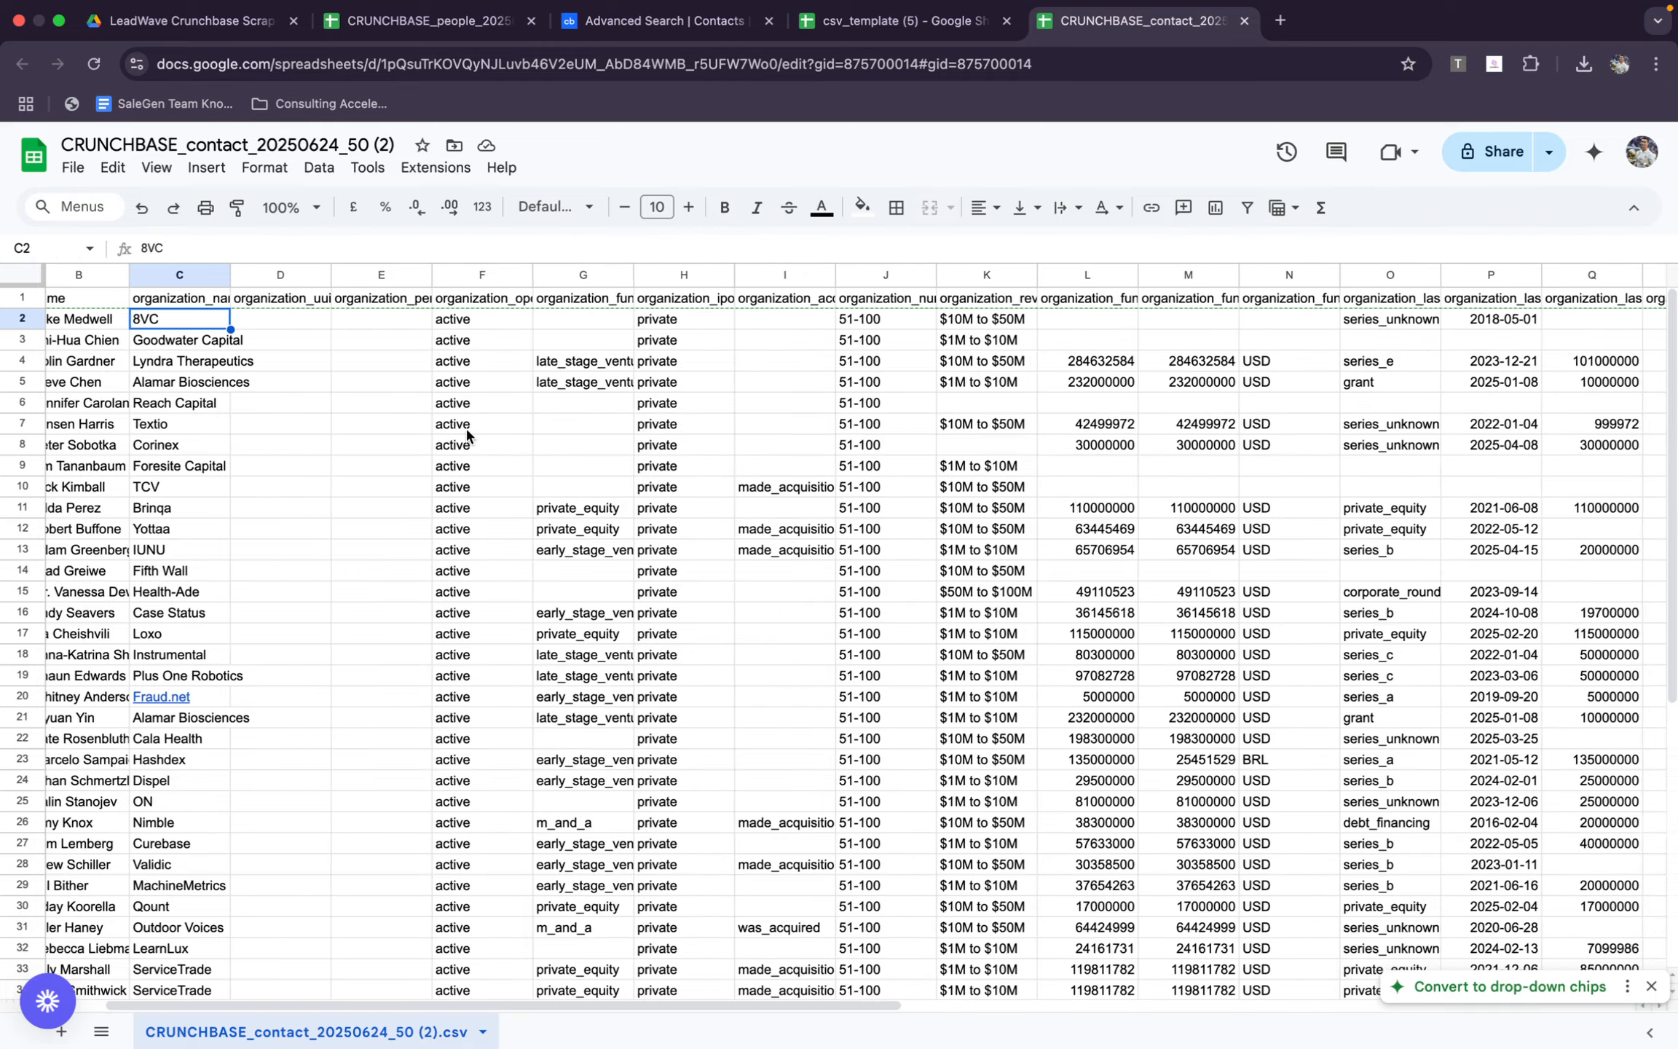
scroll(467, 435, right, 12)
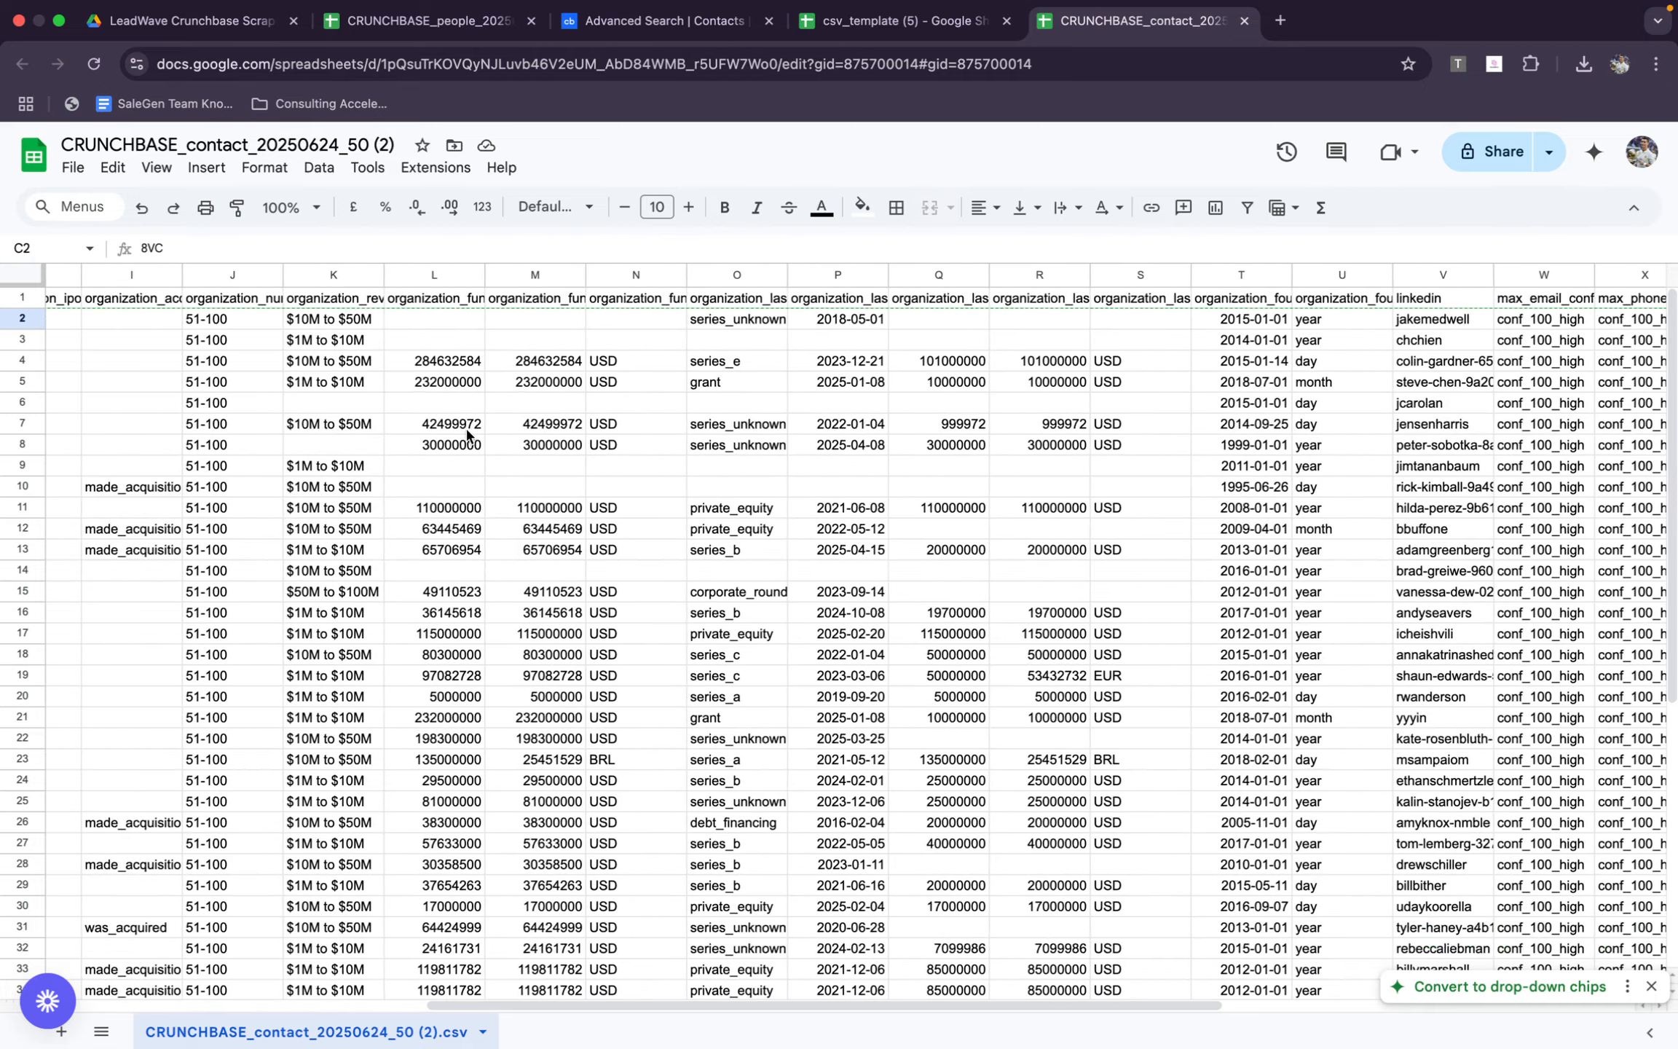
Copy the LinkedIn usernames in V2:V51 of the exported contacts sheet
scroll(467, 434, right, 2)
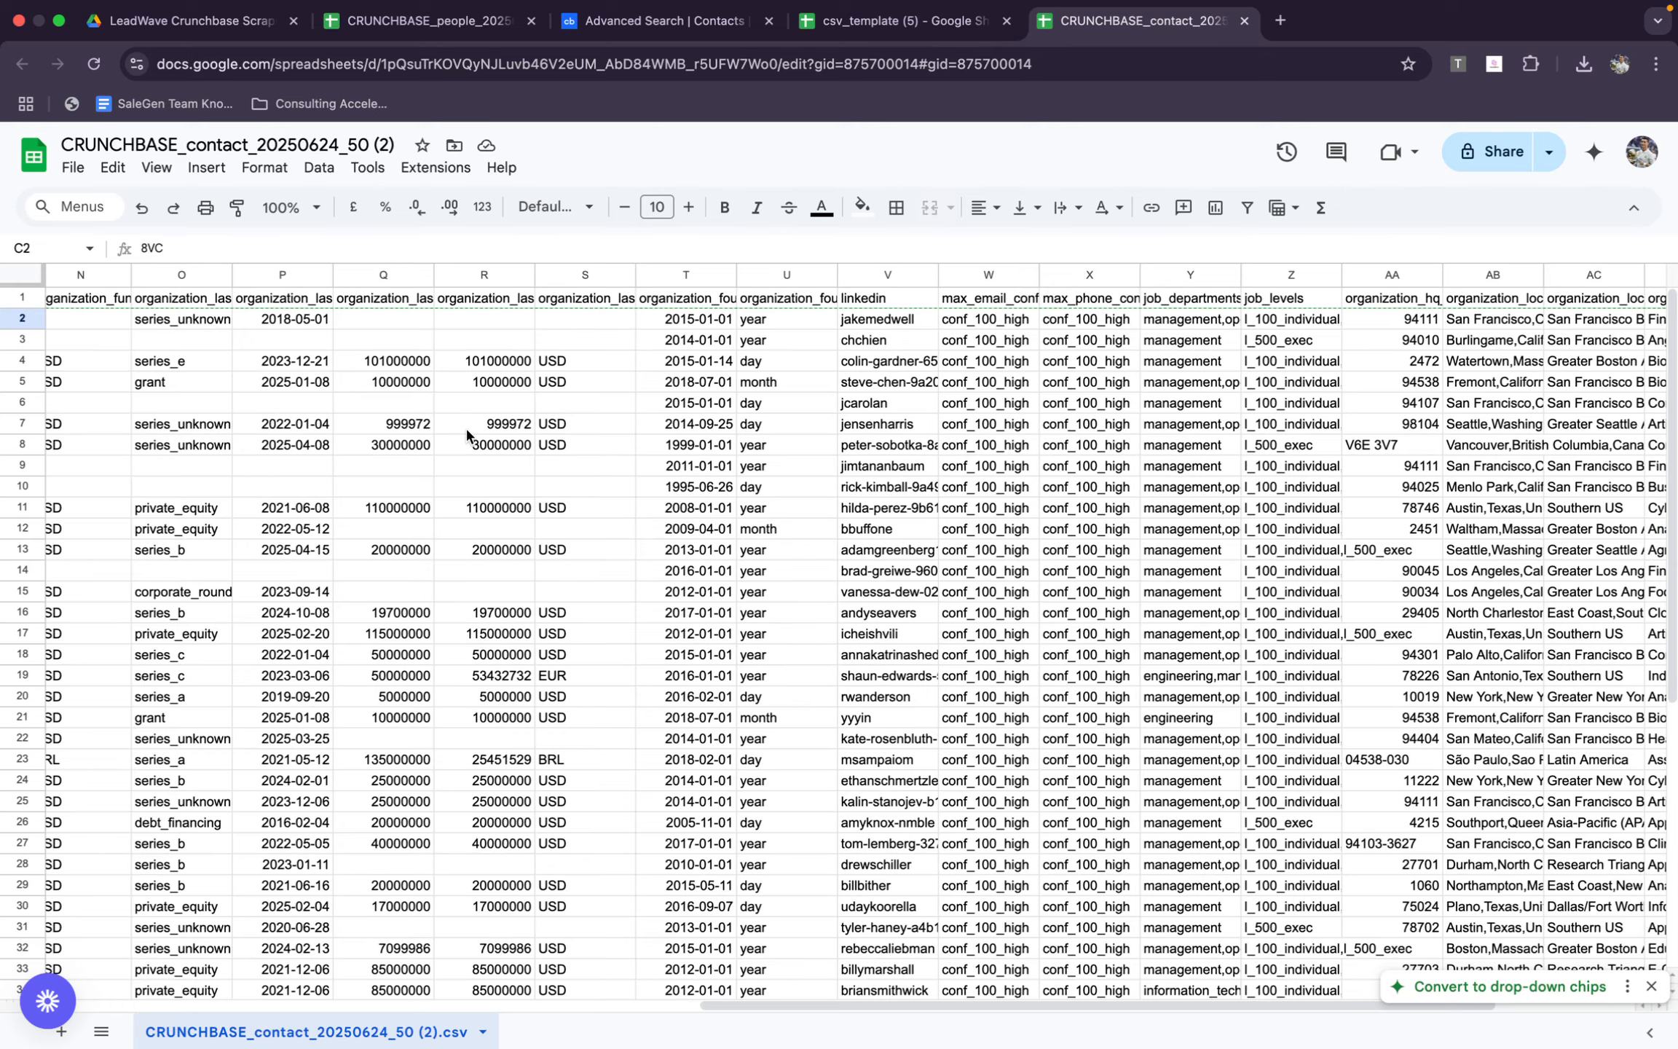
scroll(466, 434, right, 4)
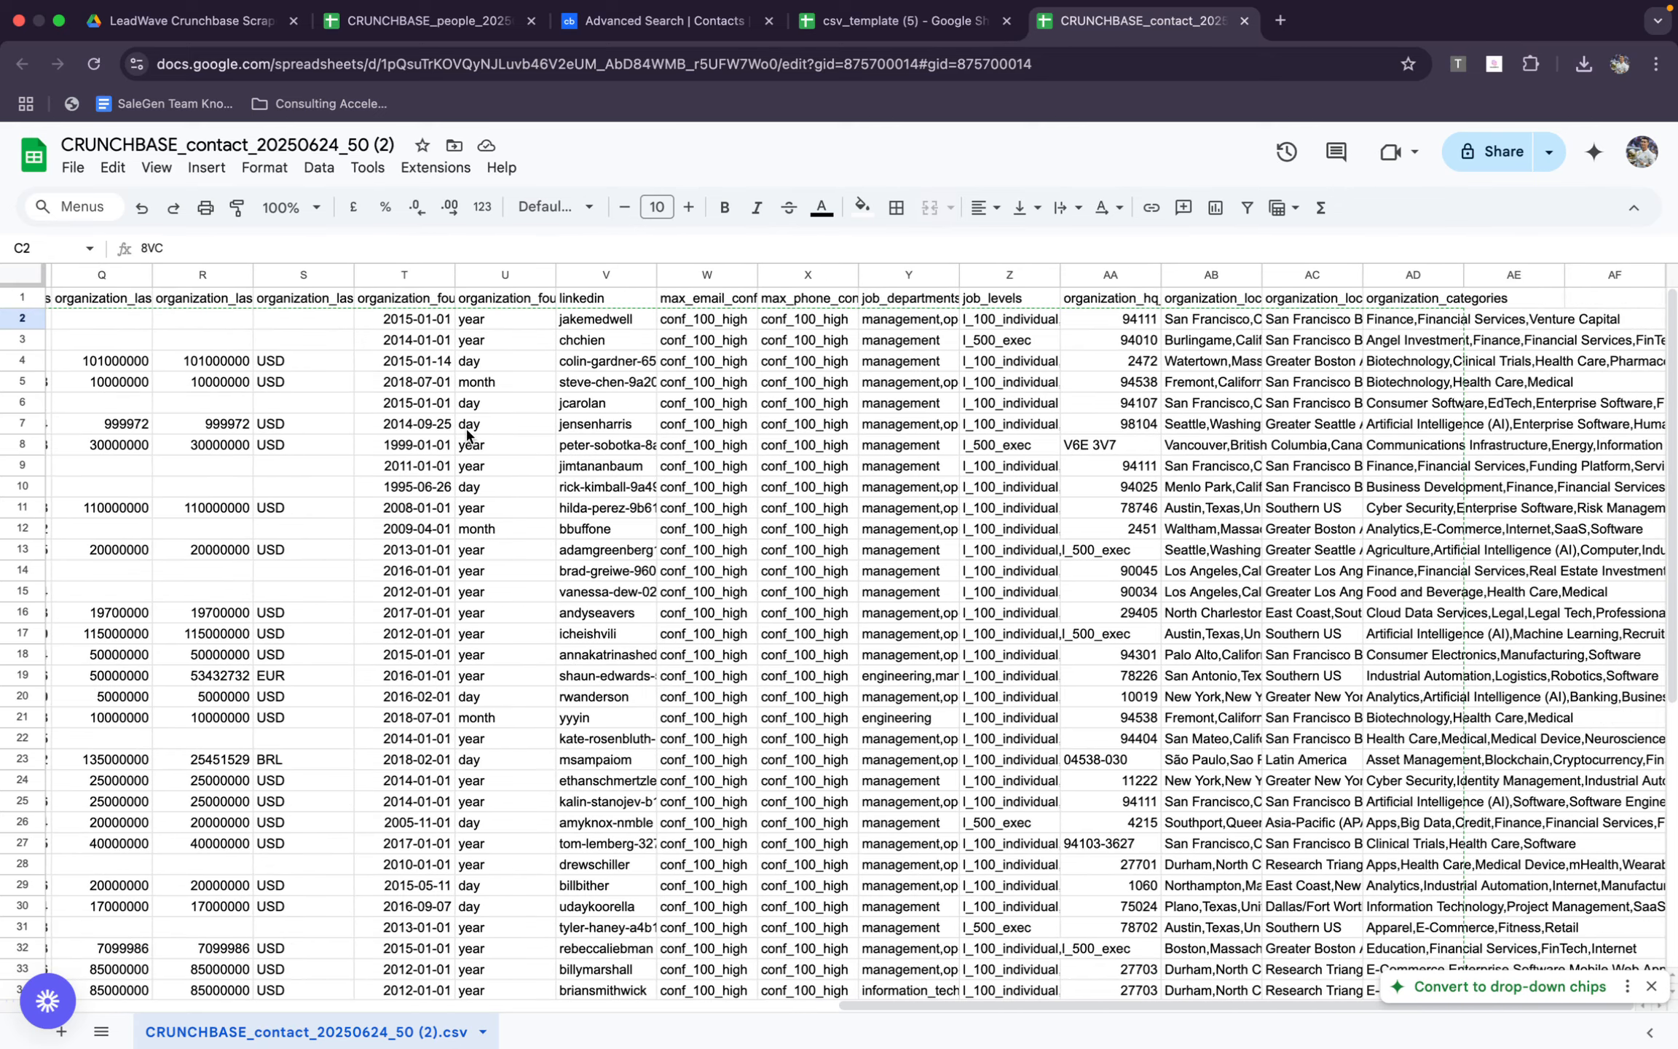
scroll(467, 434, left, 1)
scroll(466, 435, left, 15)
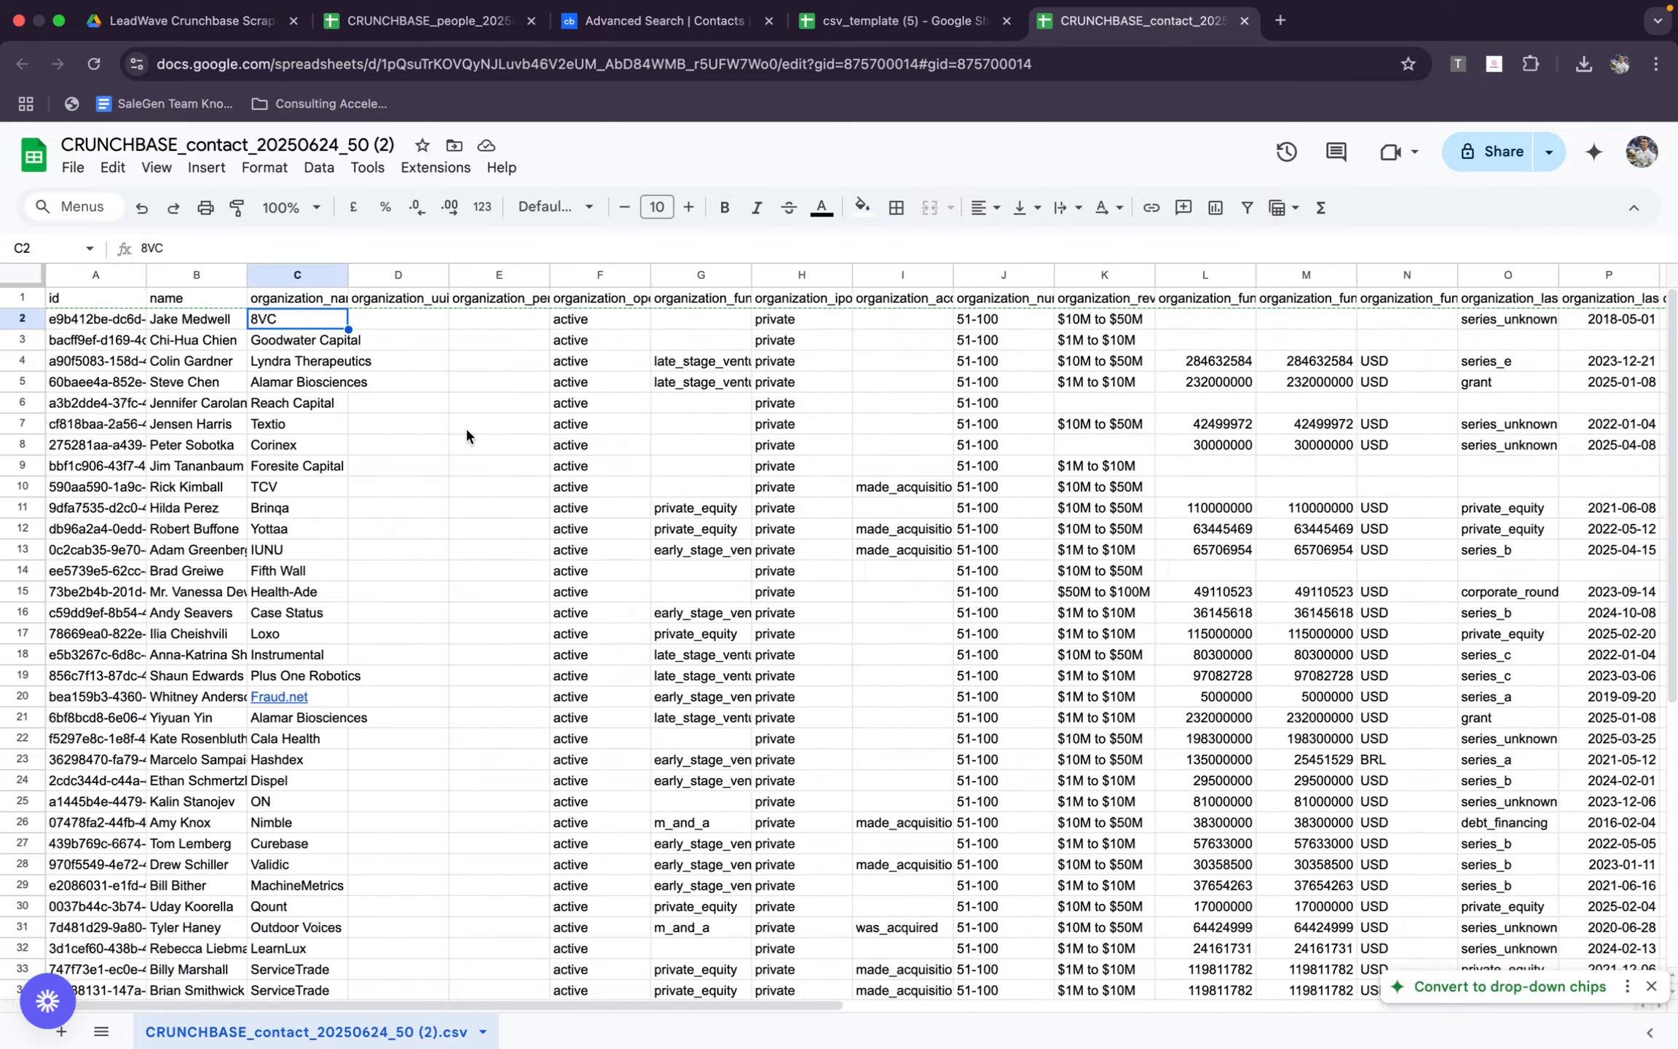
scroll(492, 435, right, 10)
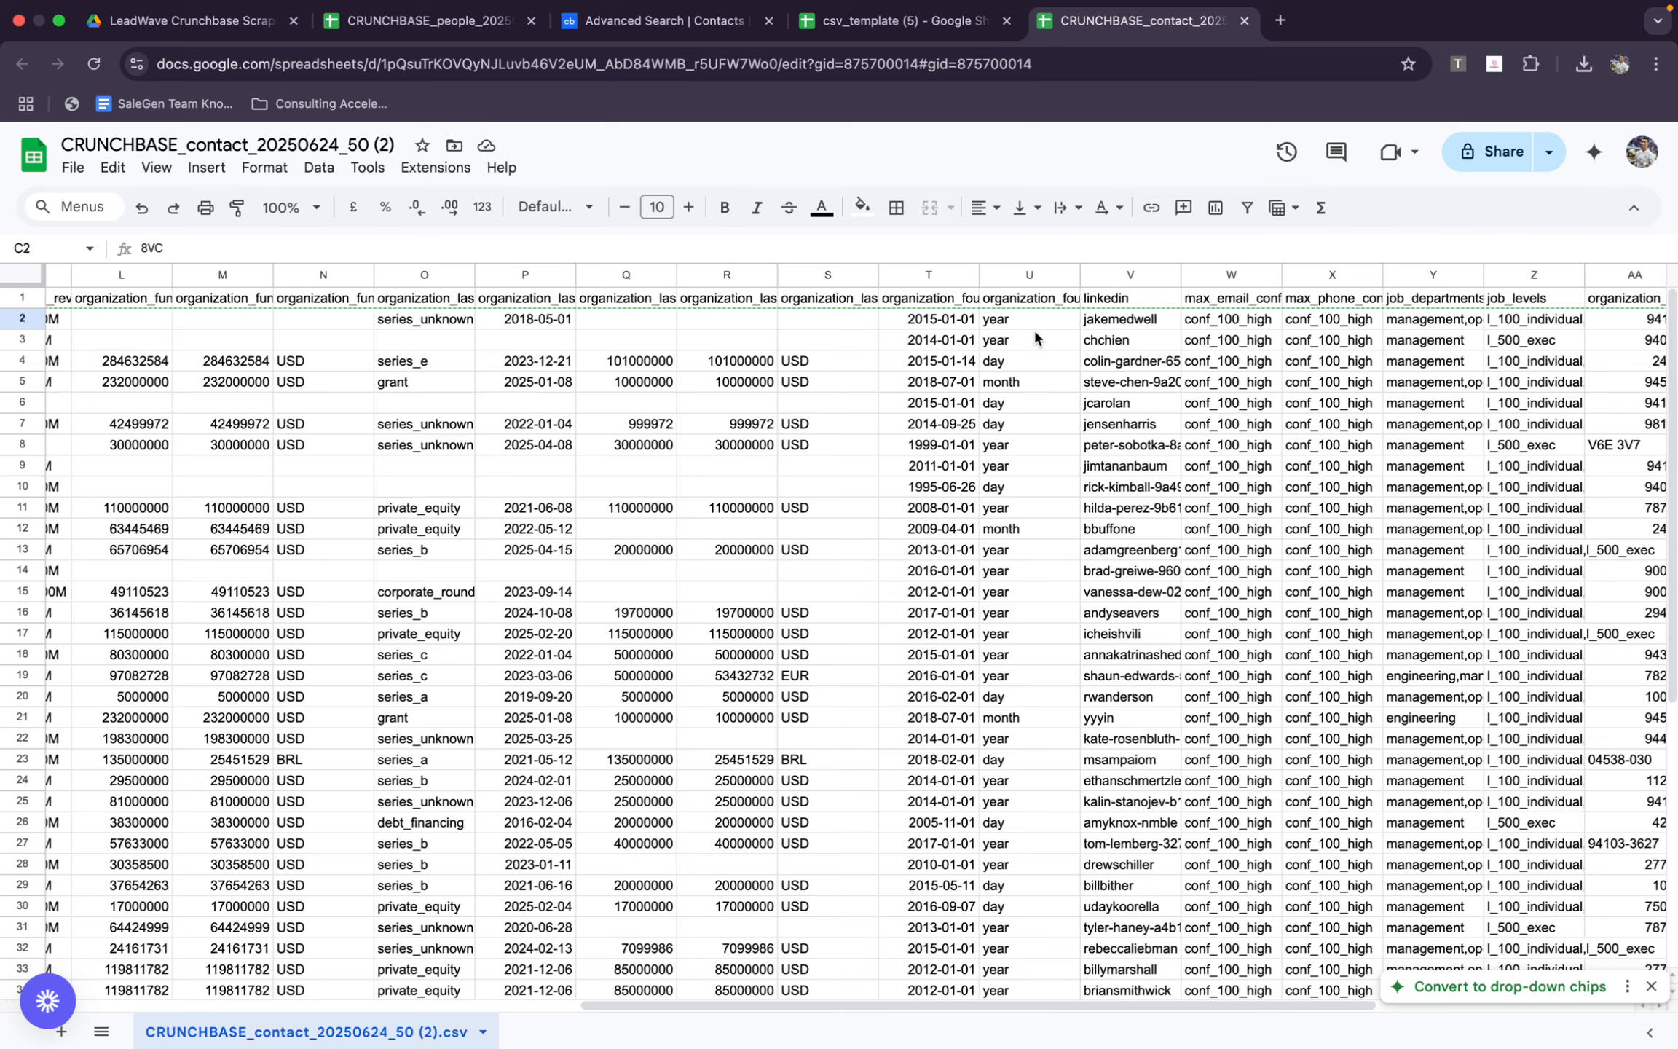
drag(1103, 314, 1111, 898)
key(super+c)
Open ChatGPT in a new browser tab and fill the prompt with the copied LinkedIn usernames
click(1279, 20)
text(CH)
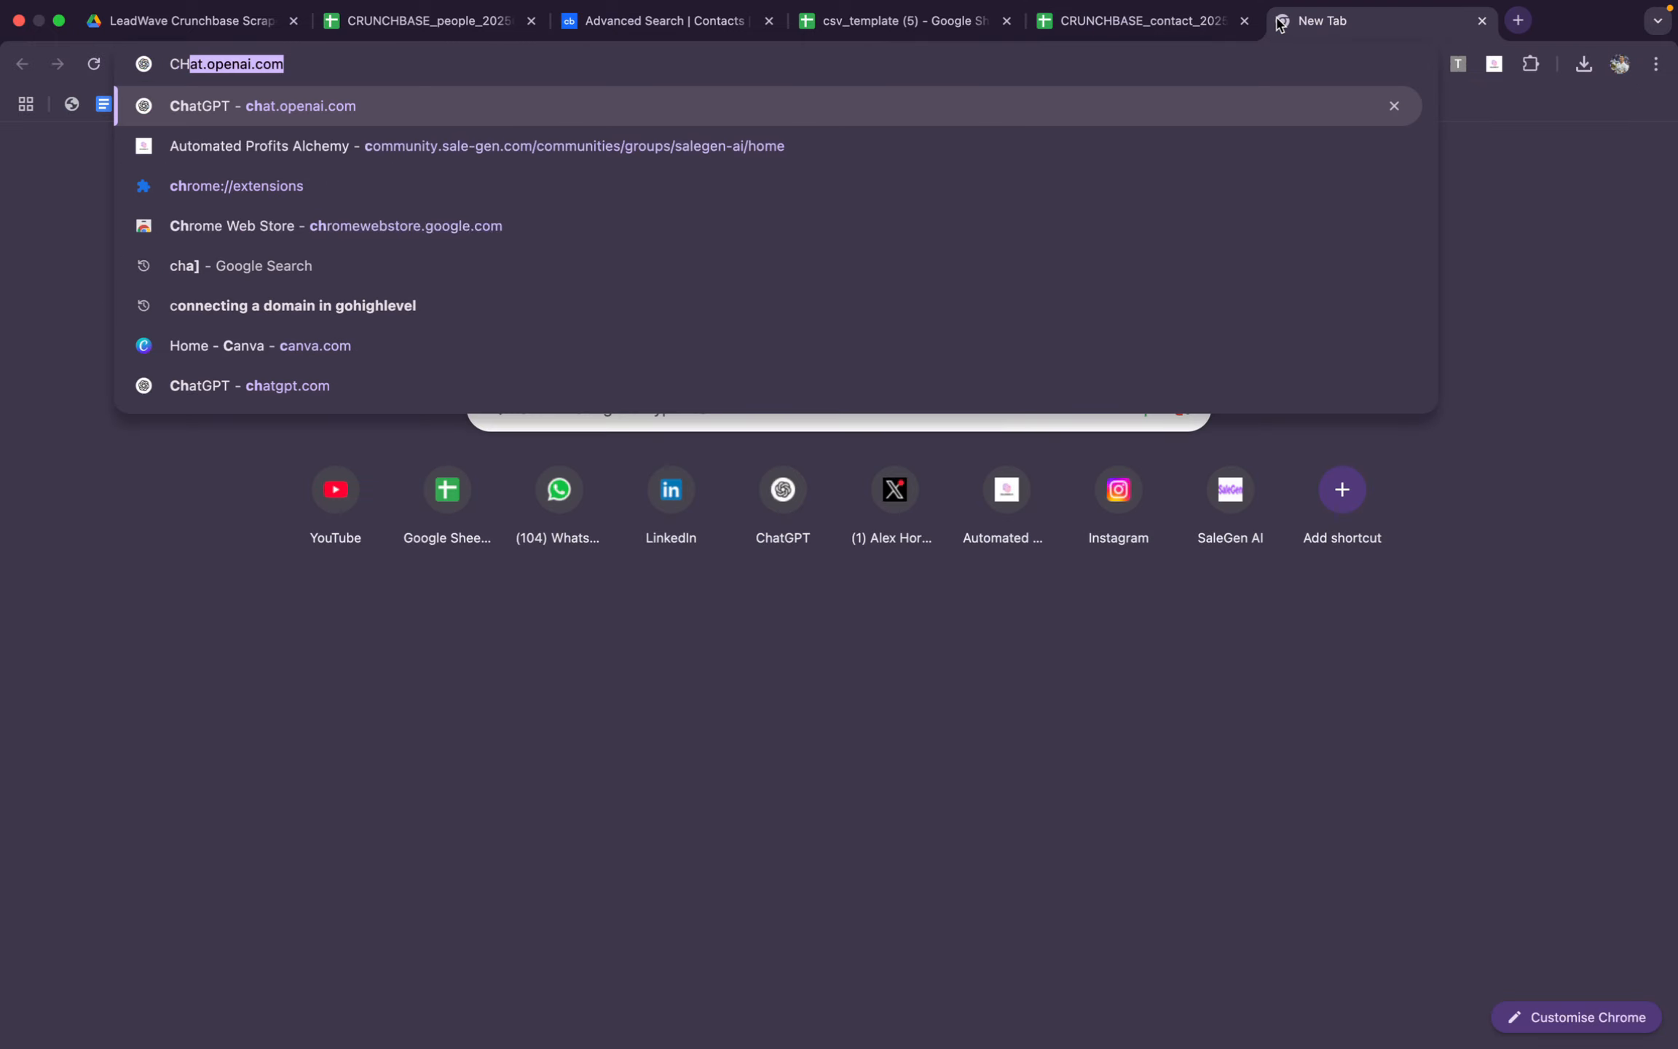
text(AT)
key(Return)
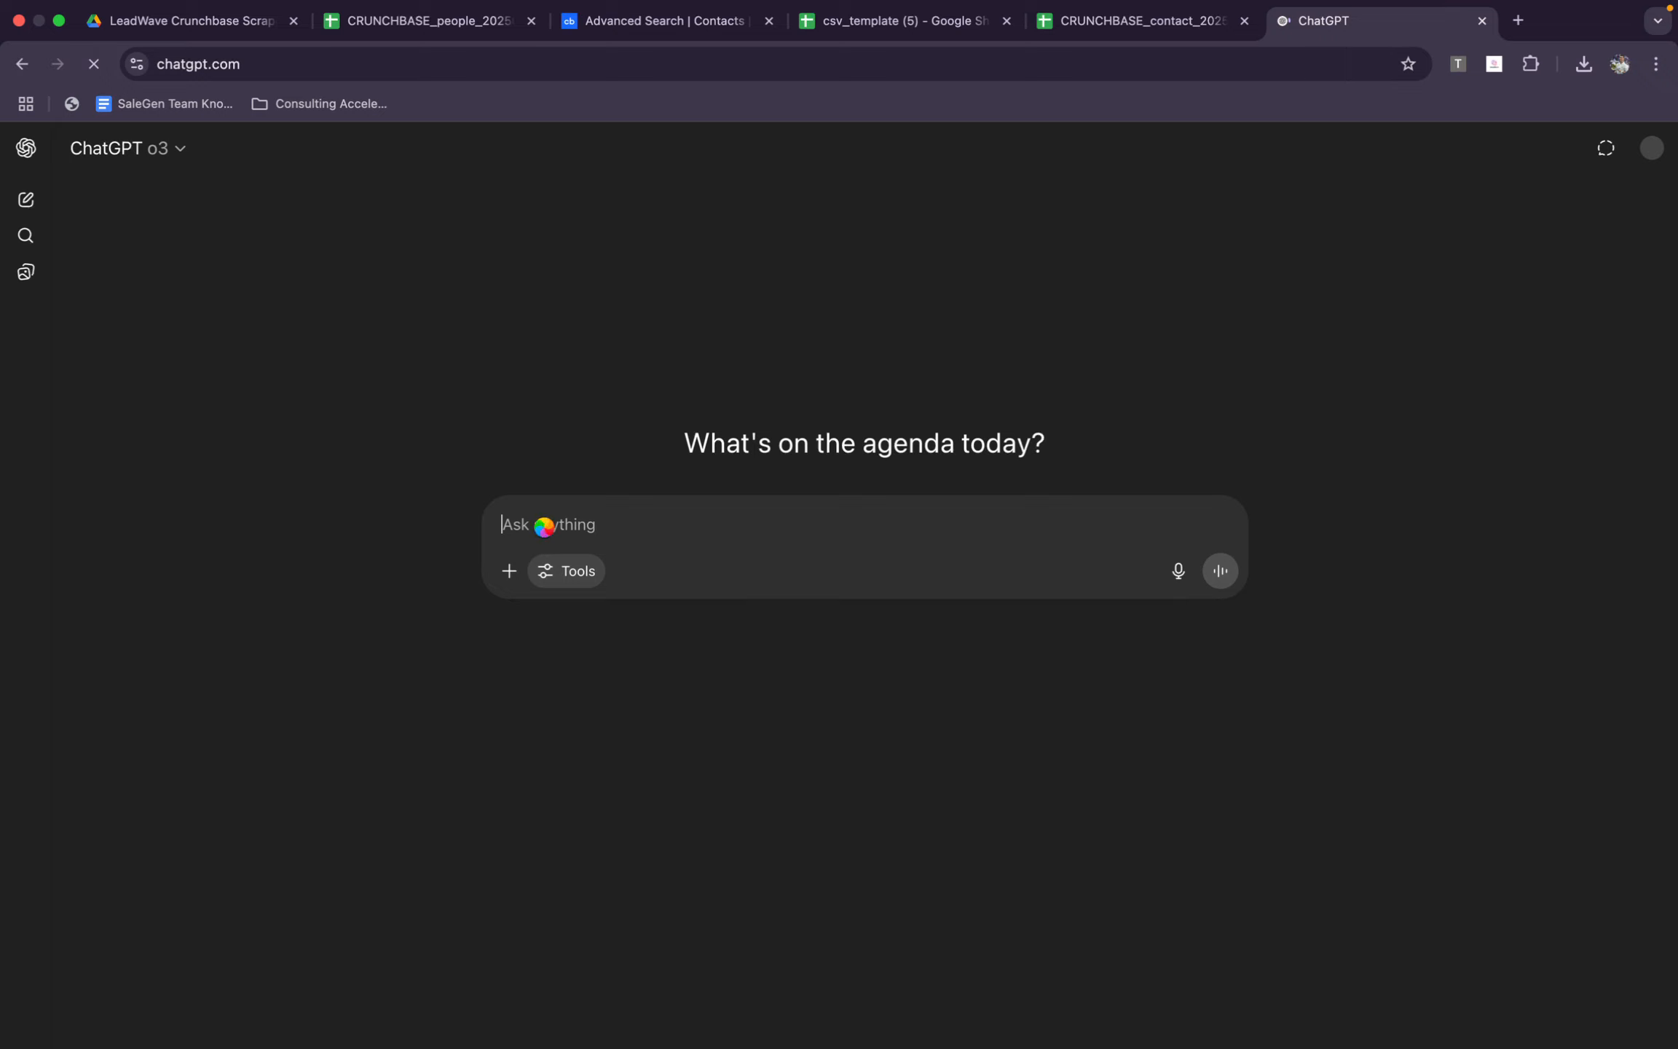
key(super+v)
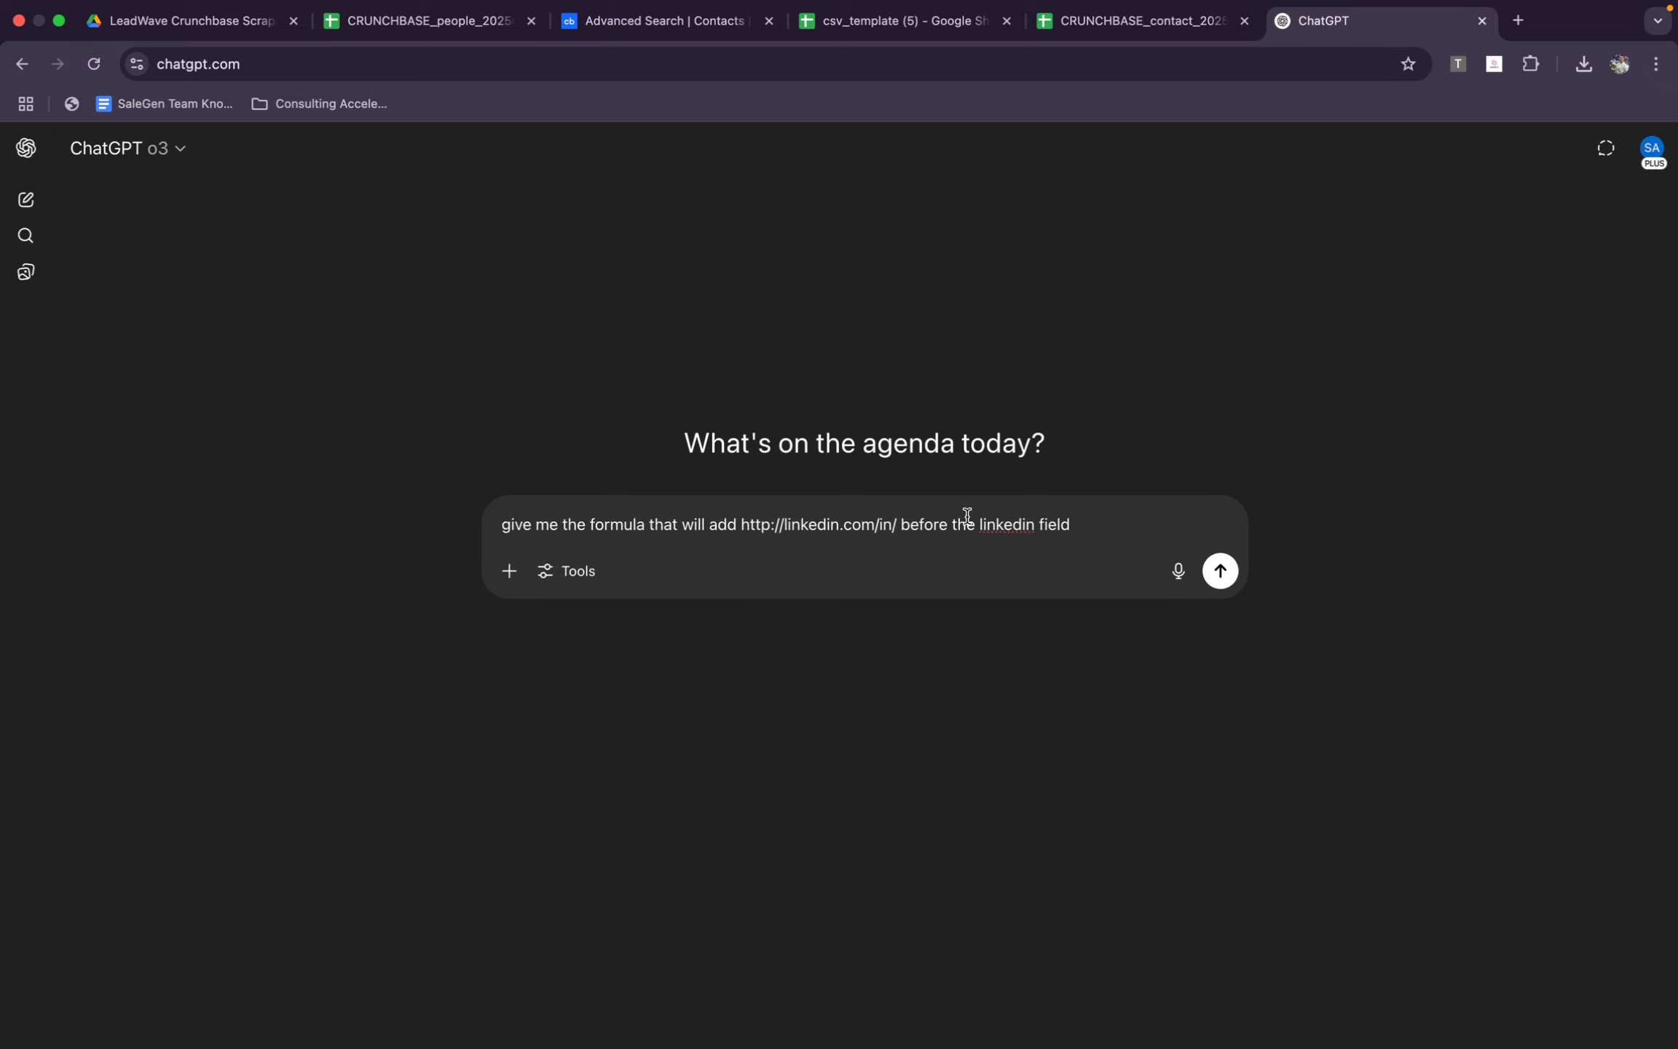
key(super+a)
key(super+v)
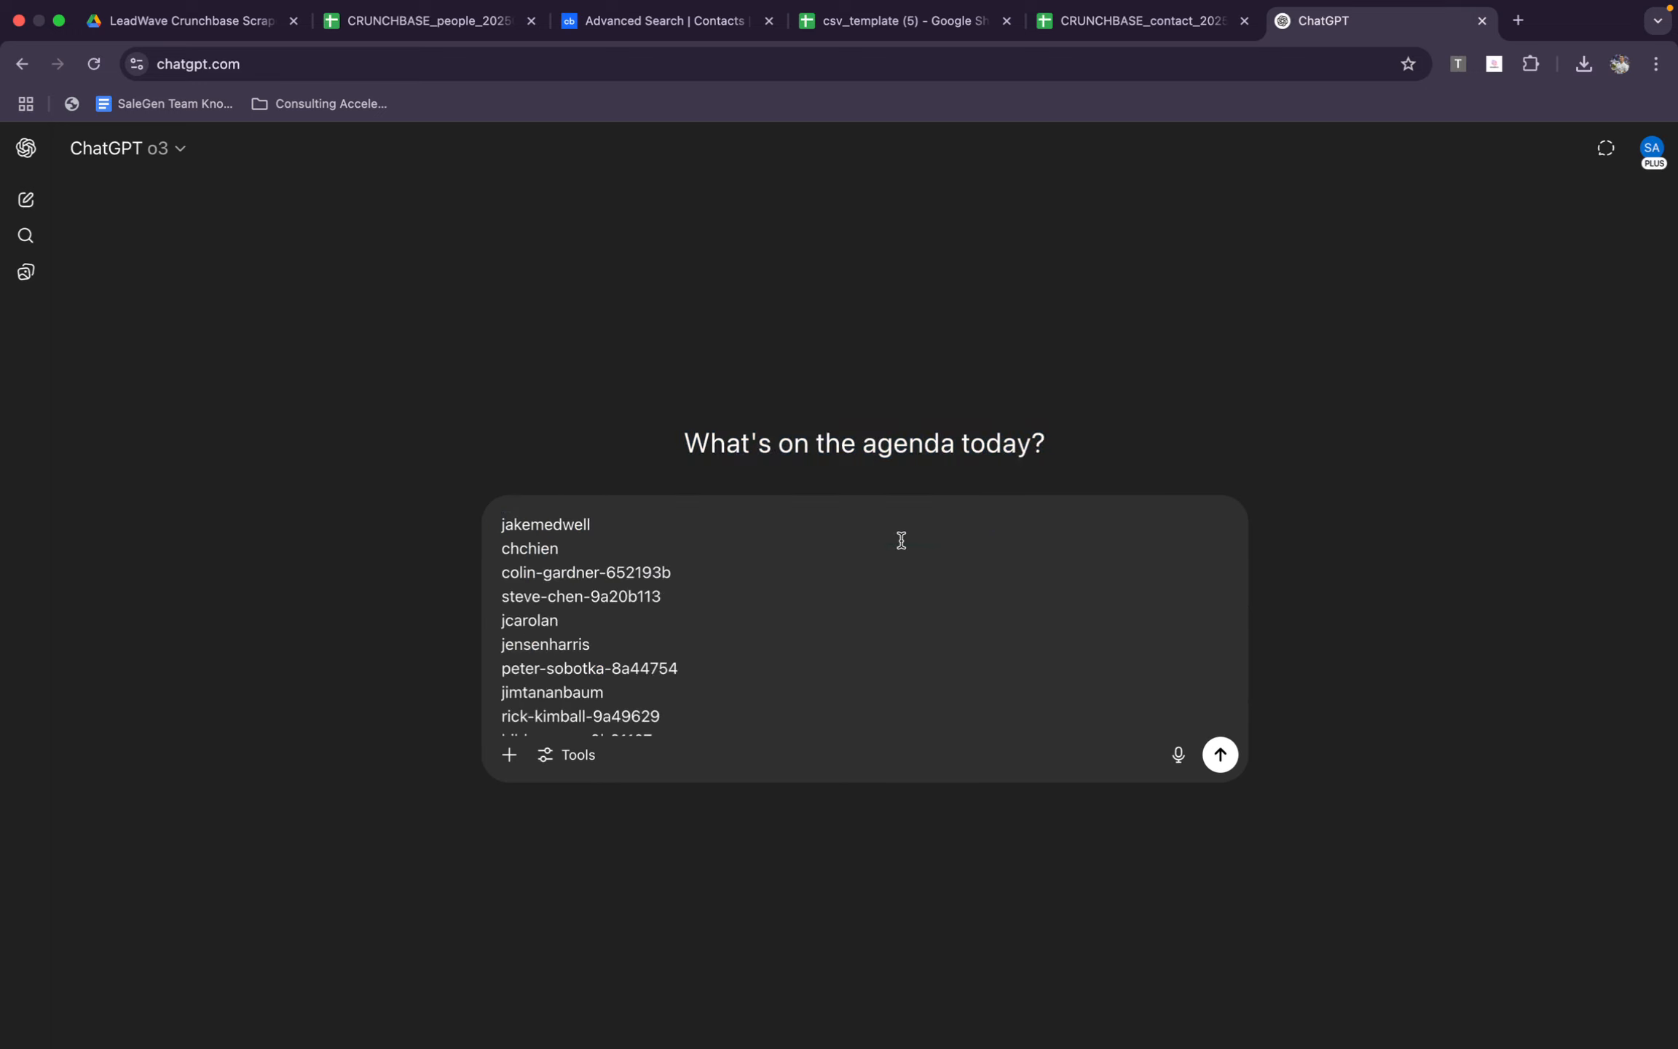
Ask ChatGPT to add linkedin.com/in before these usernames and give the final output in a pastable code block separated by a line break
scroll(500, 518, down, 10)
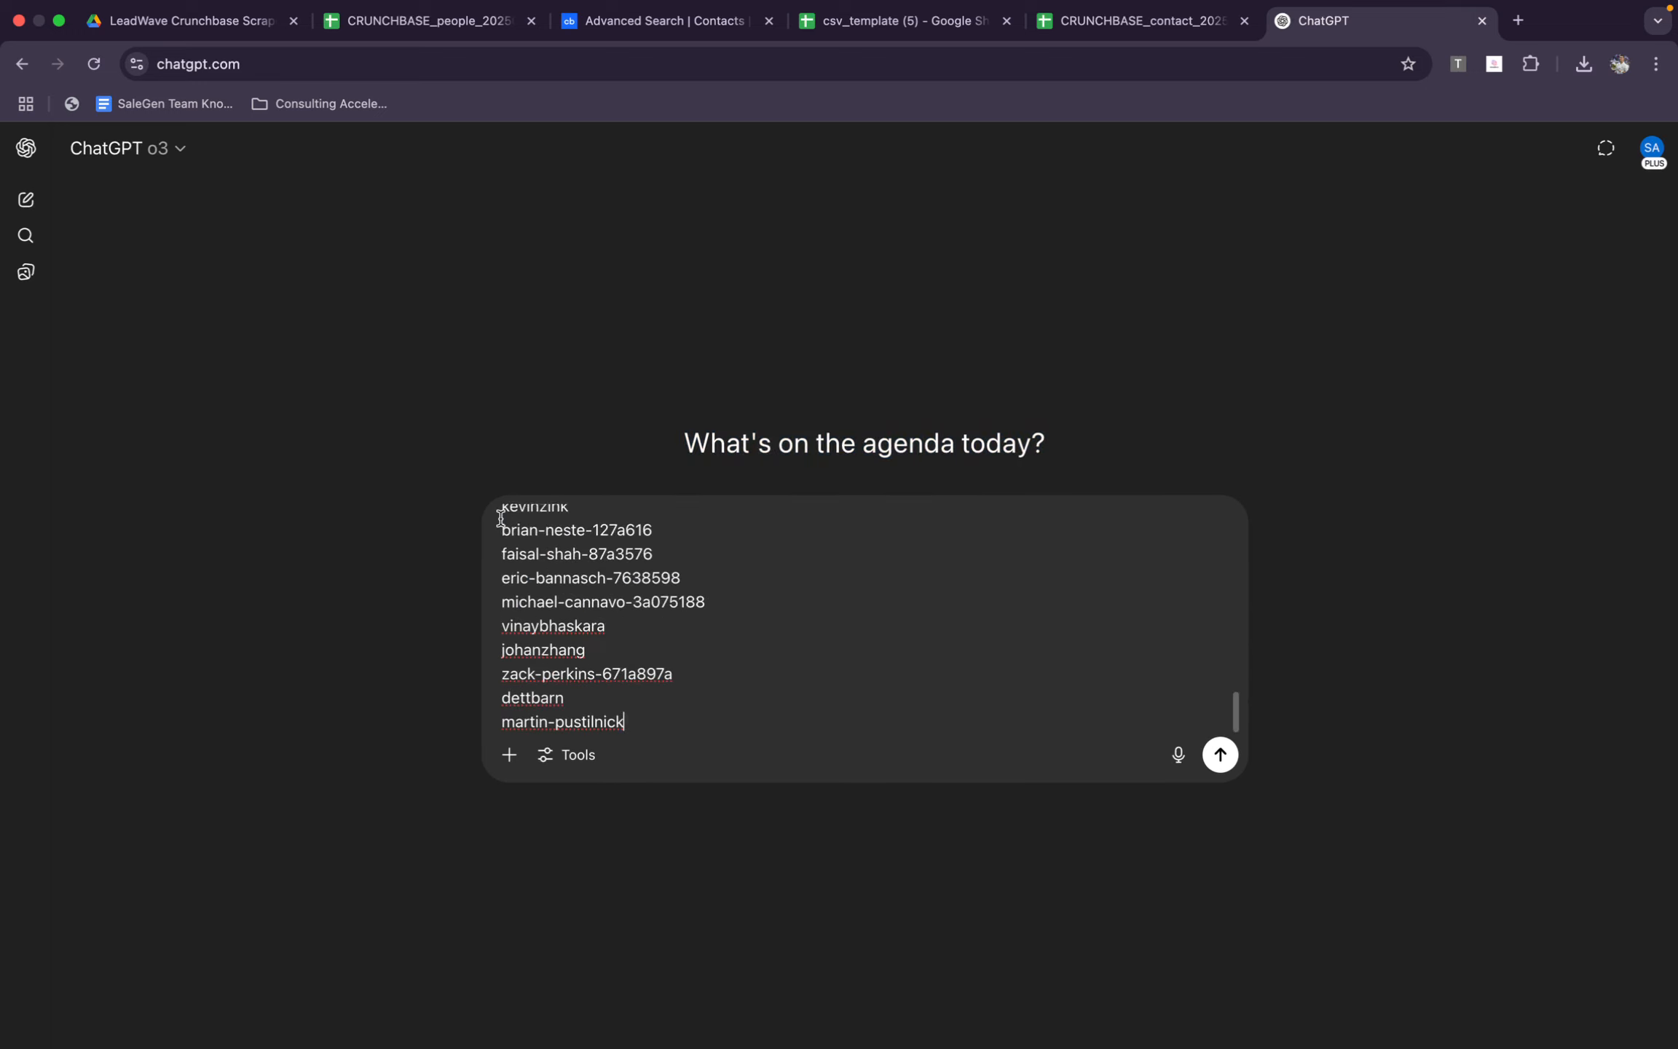
key(Return)
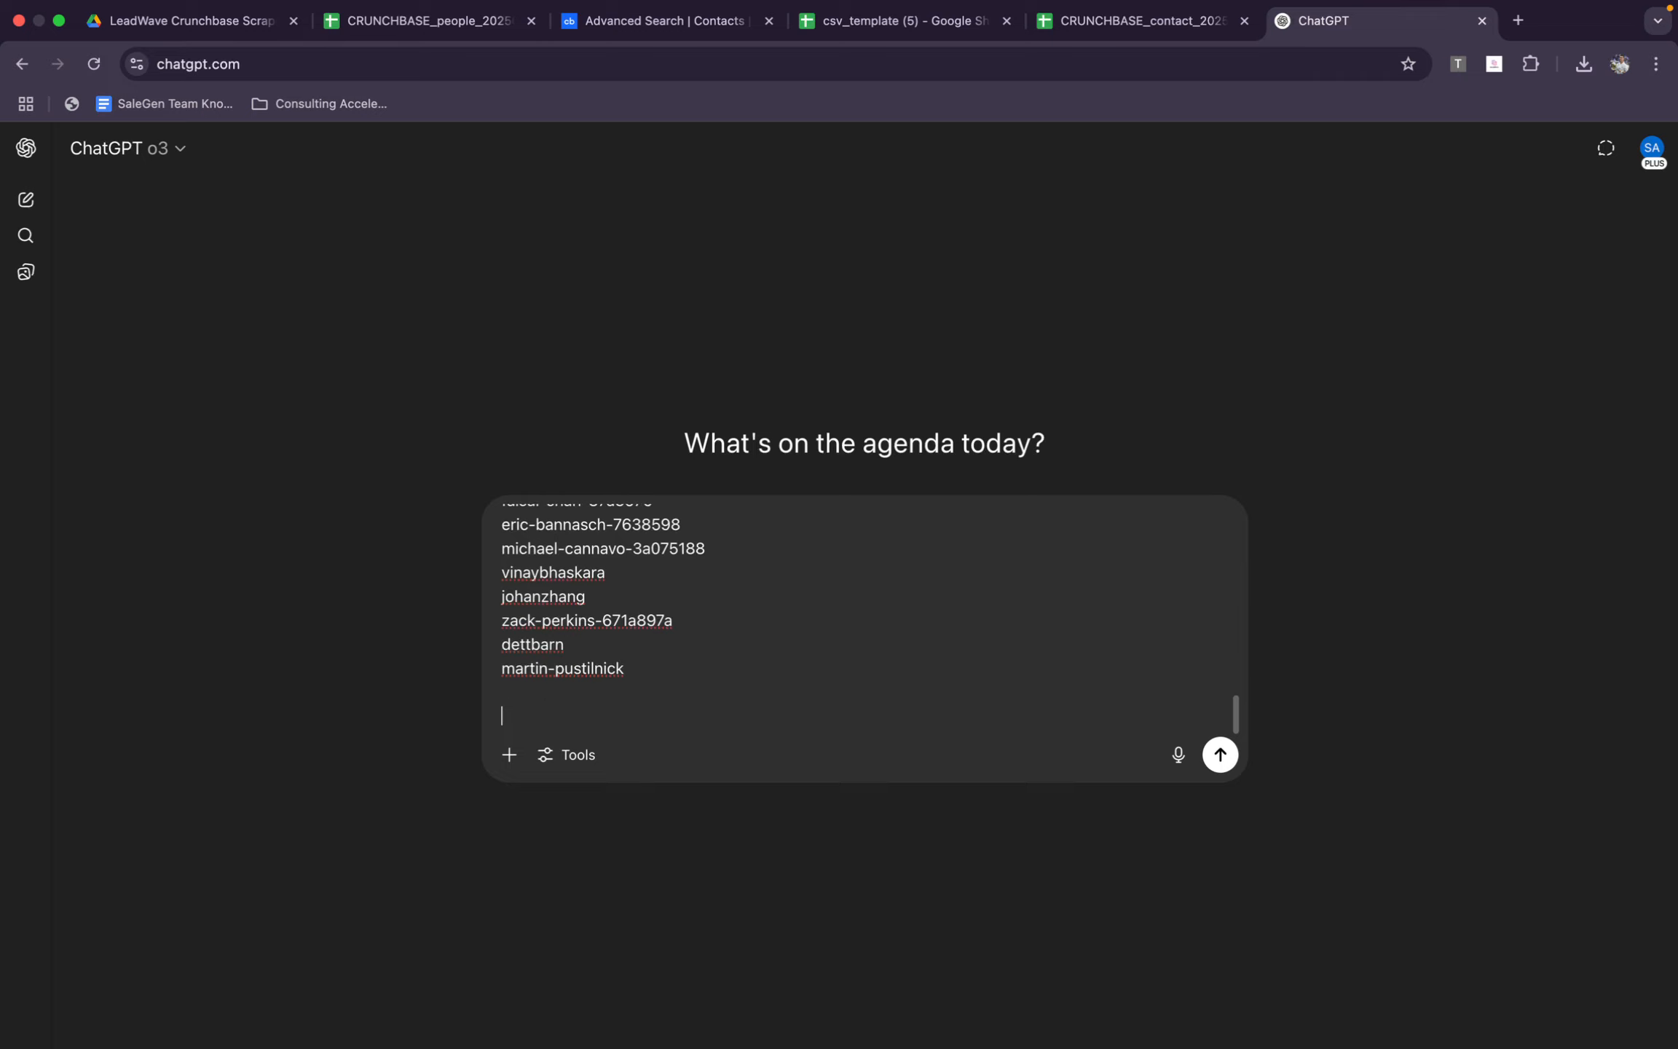
text(ADD)
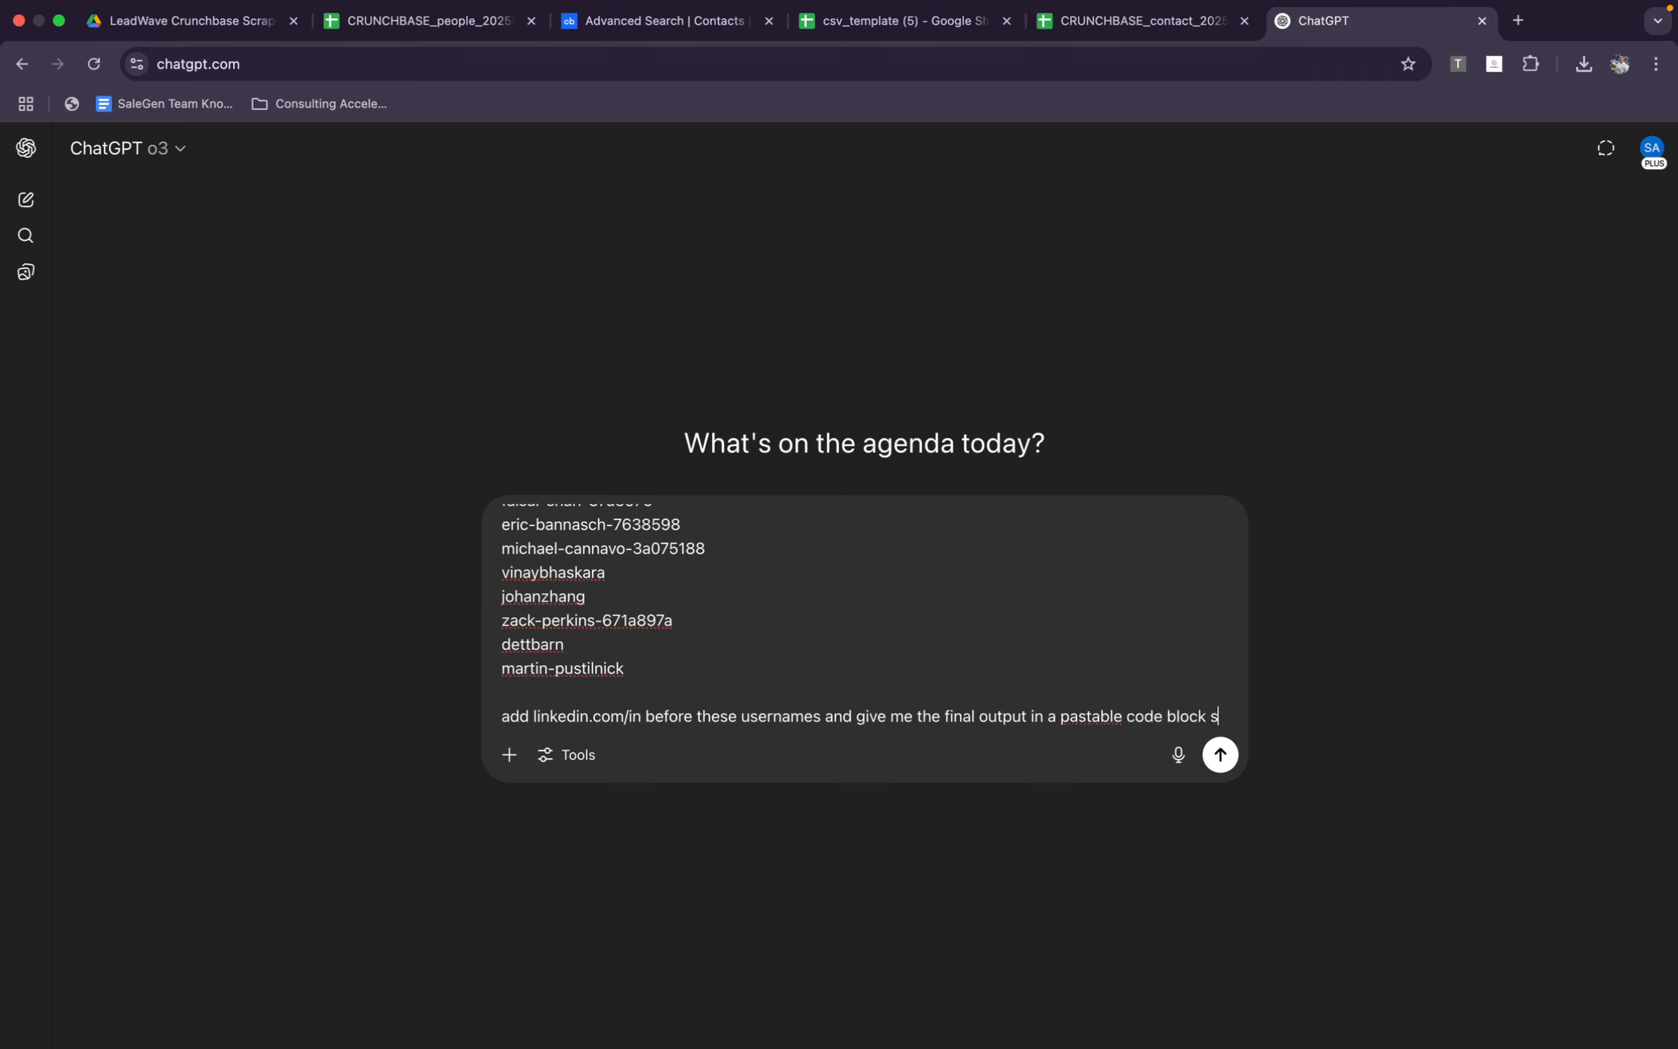
text(eparated by a line break)
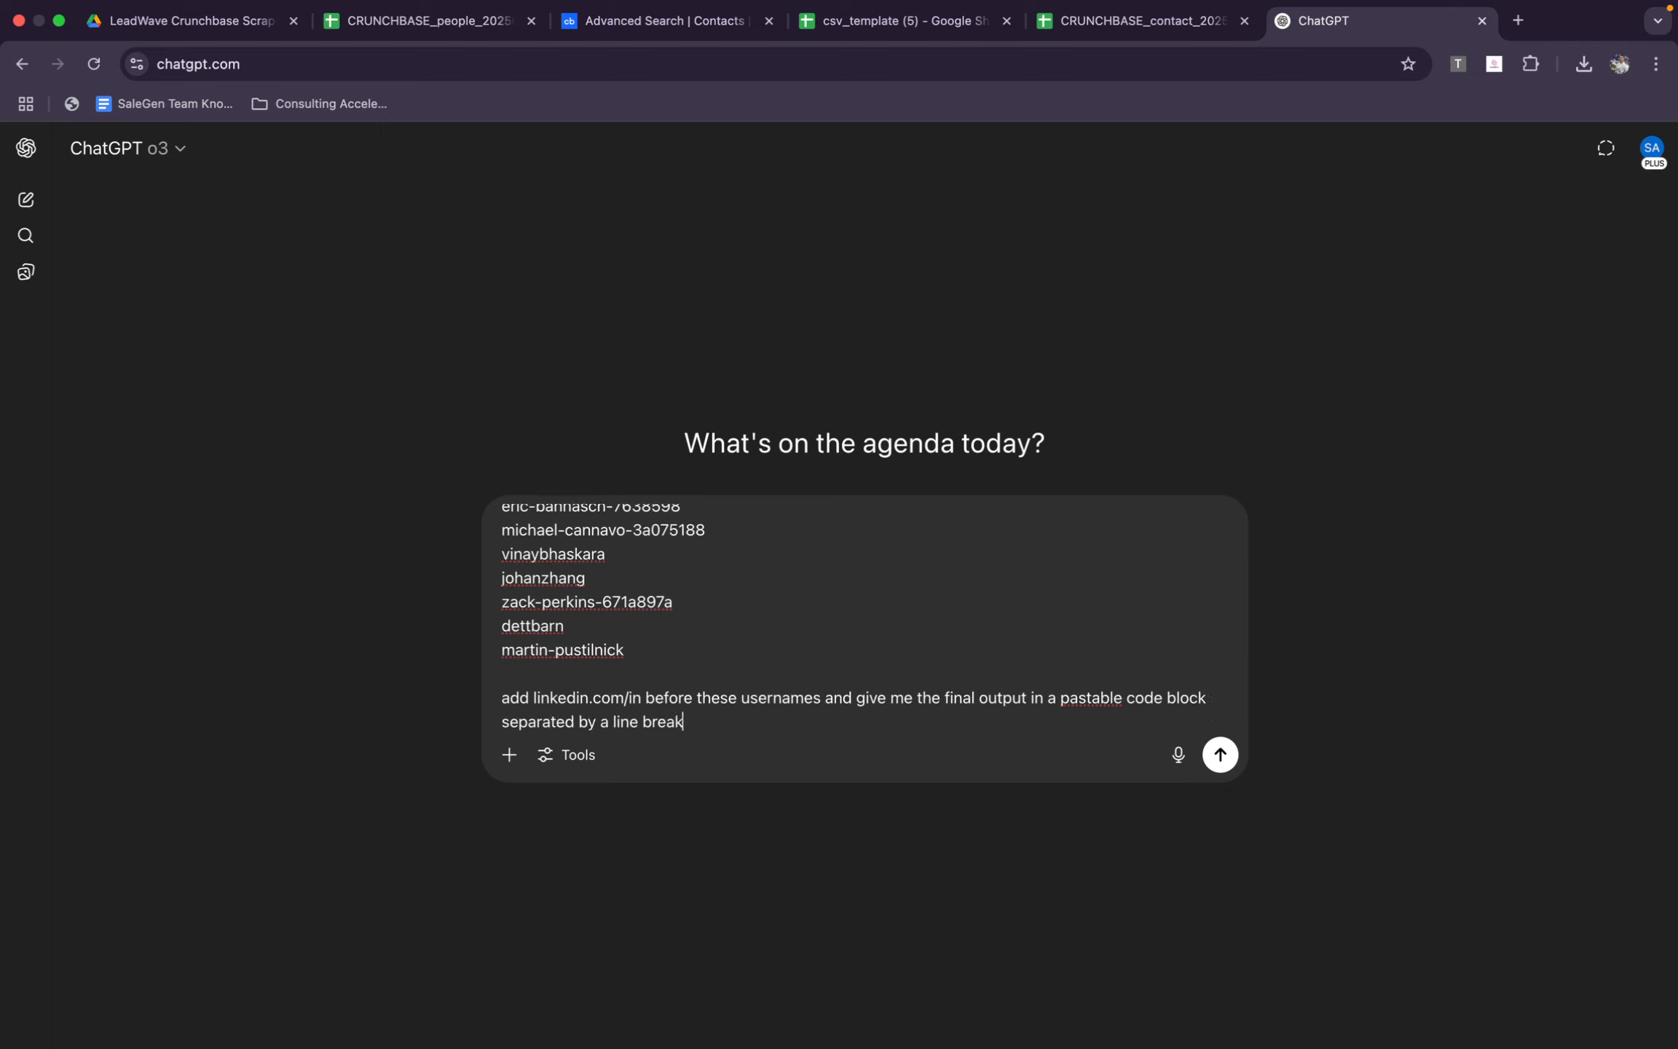
key(Return)
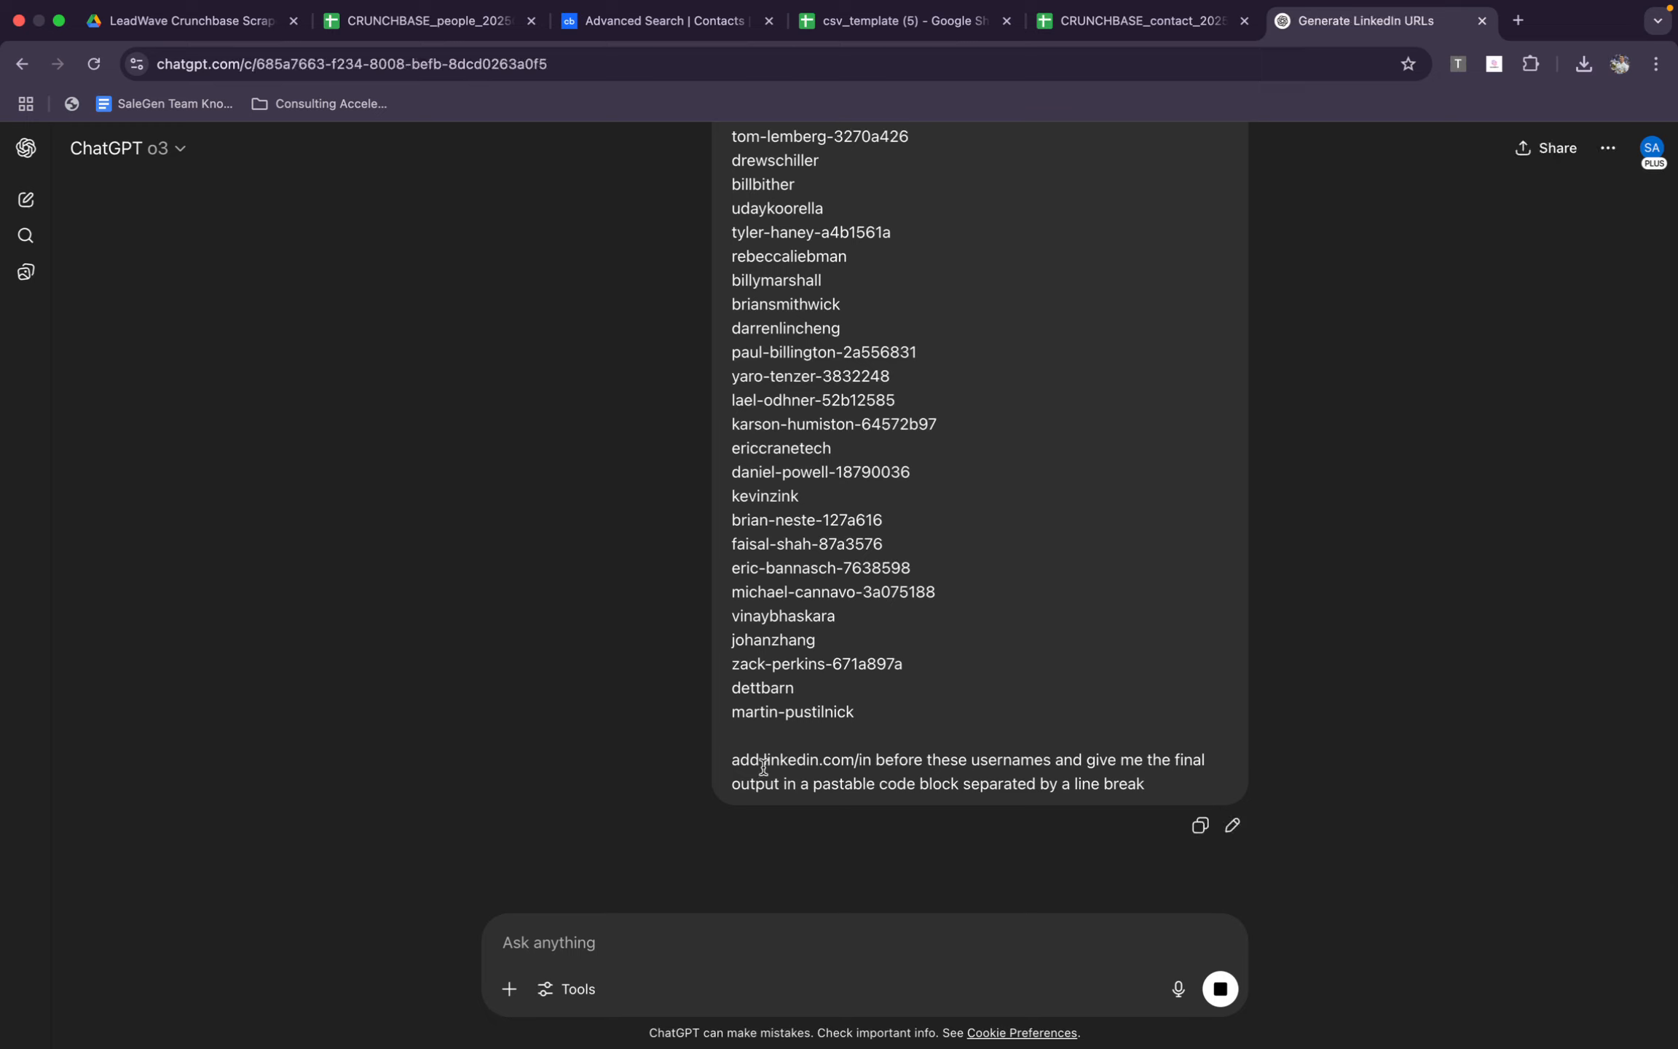
drag(763, 763, 867, 757)
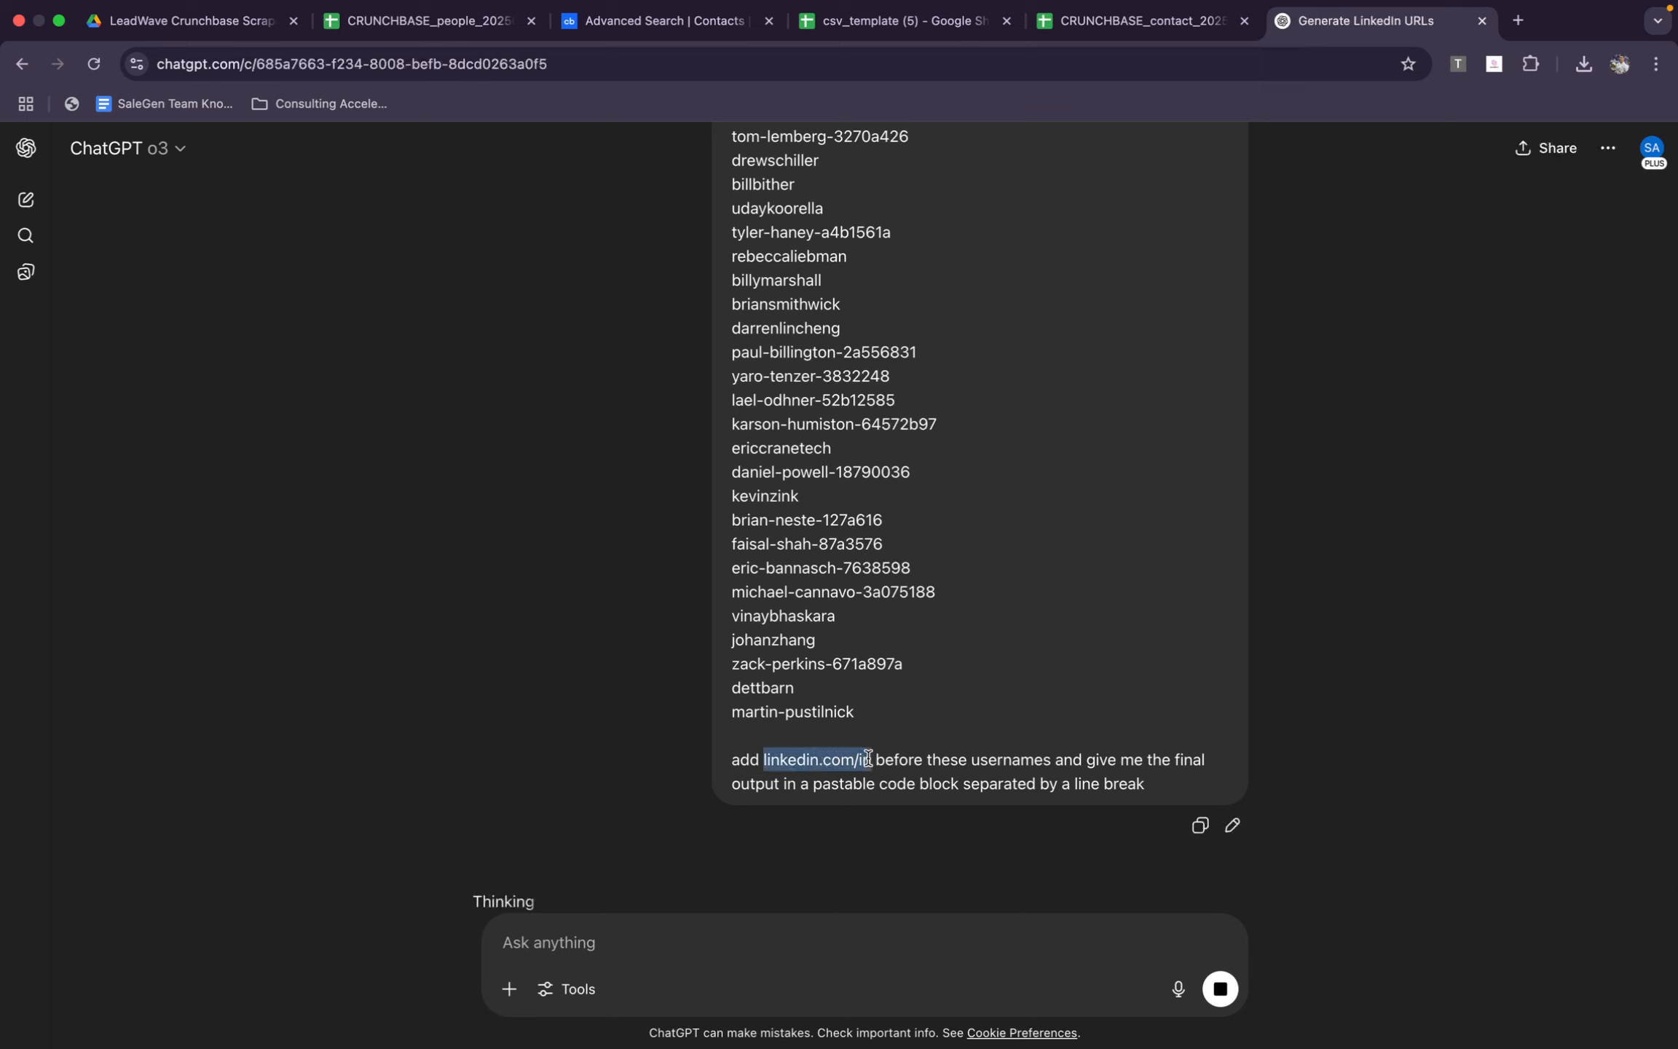
click(962, 750)
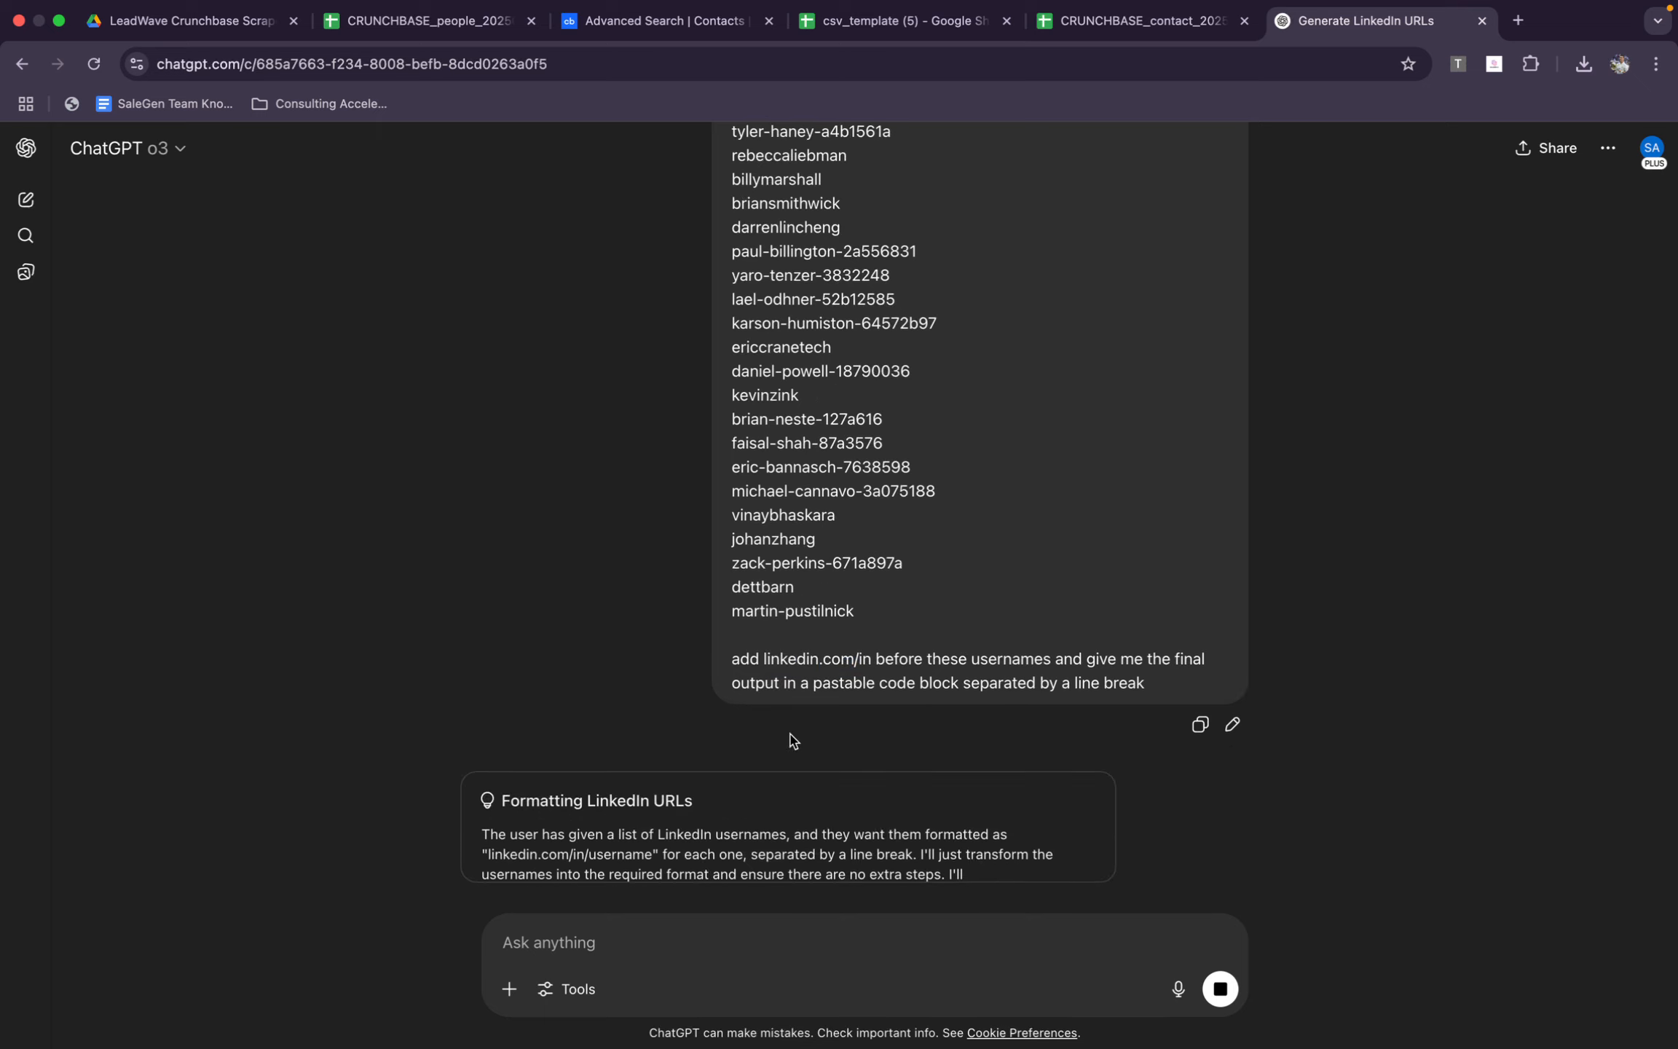
Close the CRUNCHBASE_people_20250624_50 sheet and switch to the csv_template (5) sheet
click(671, 22)
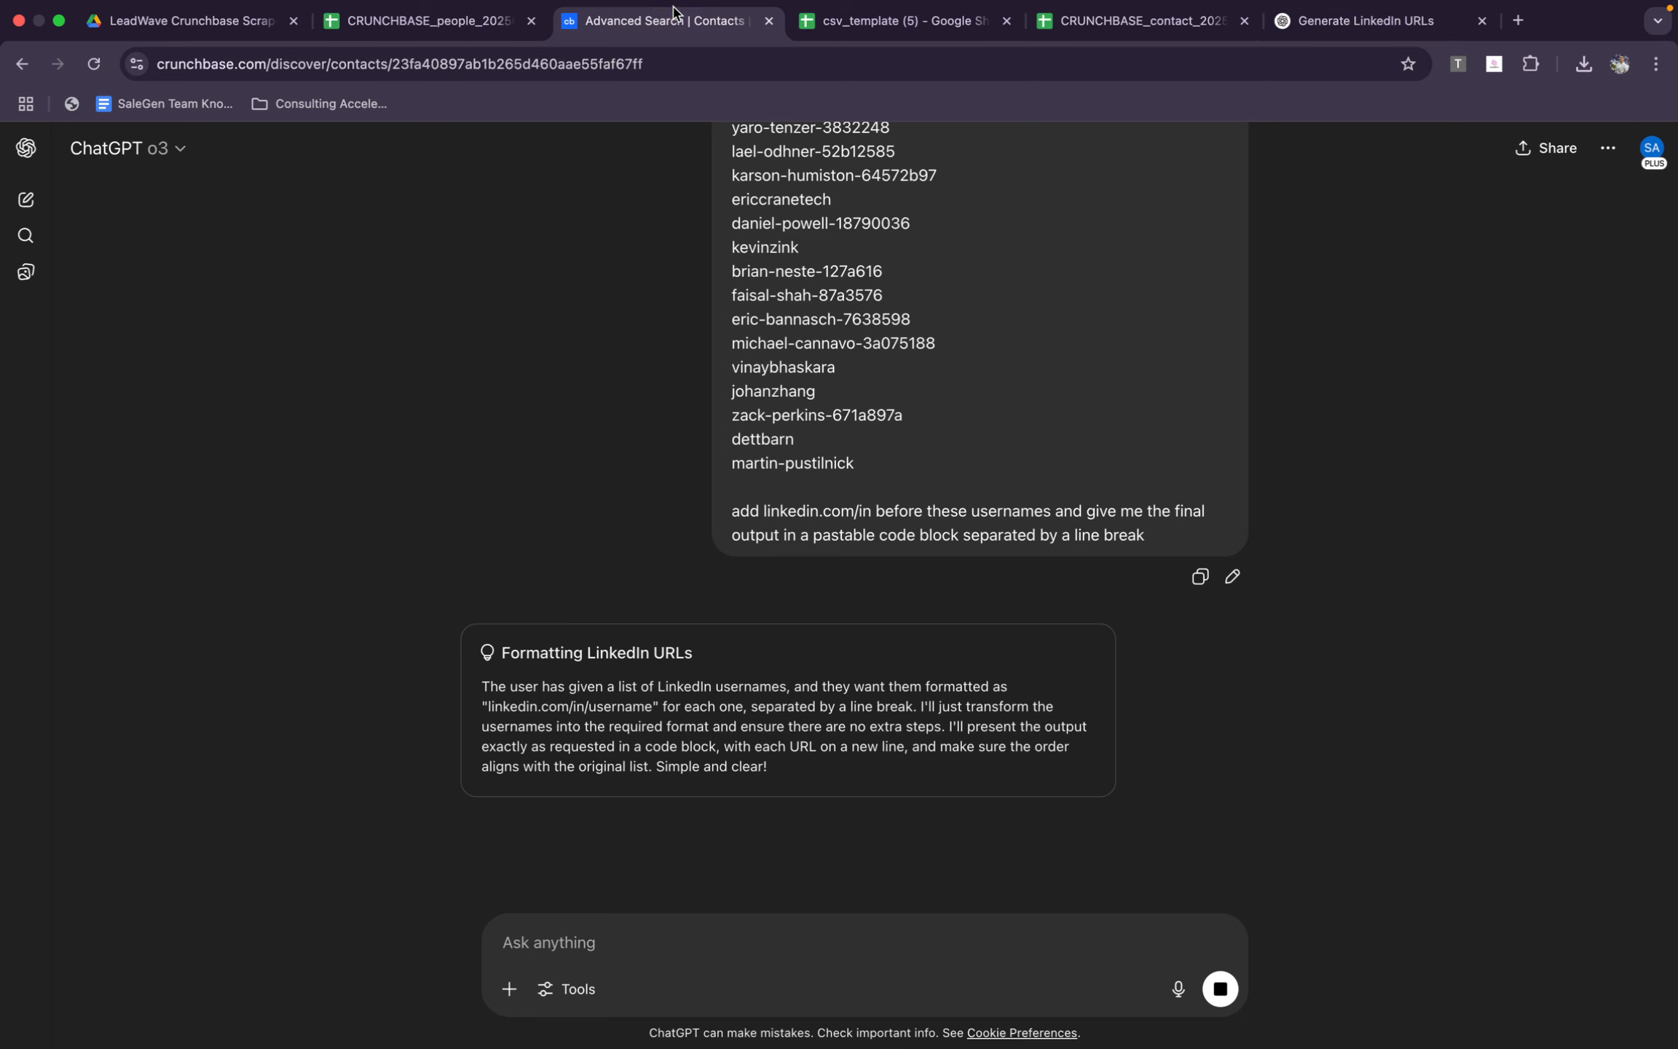
click(430, 21)
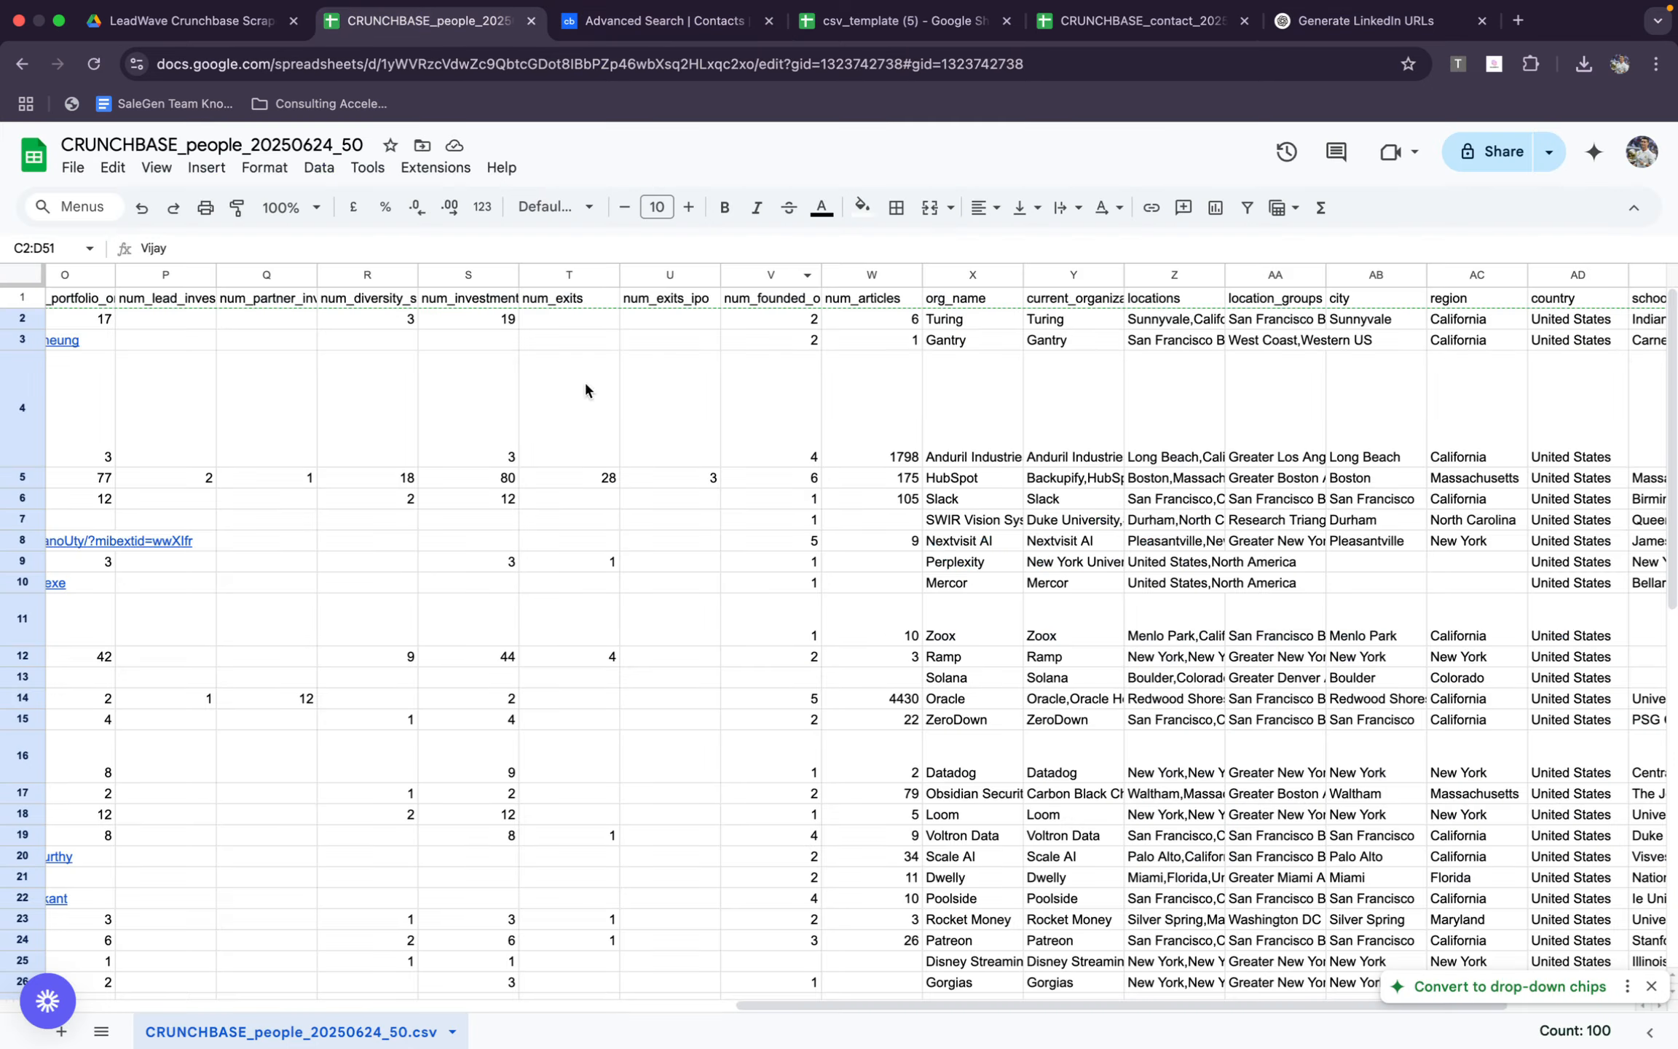
scroll(298, 557, left, 10)
scroll(298, 557, right, 8)
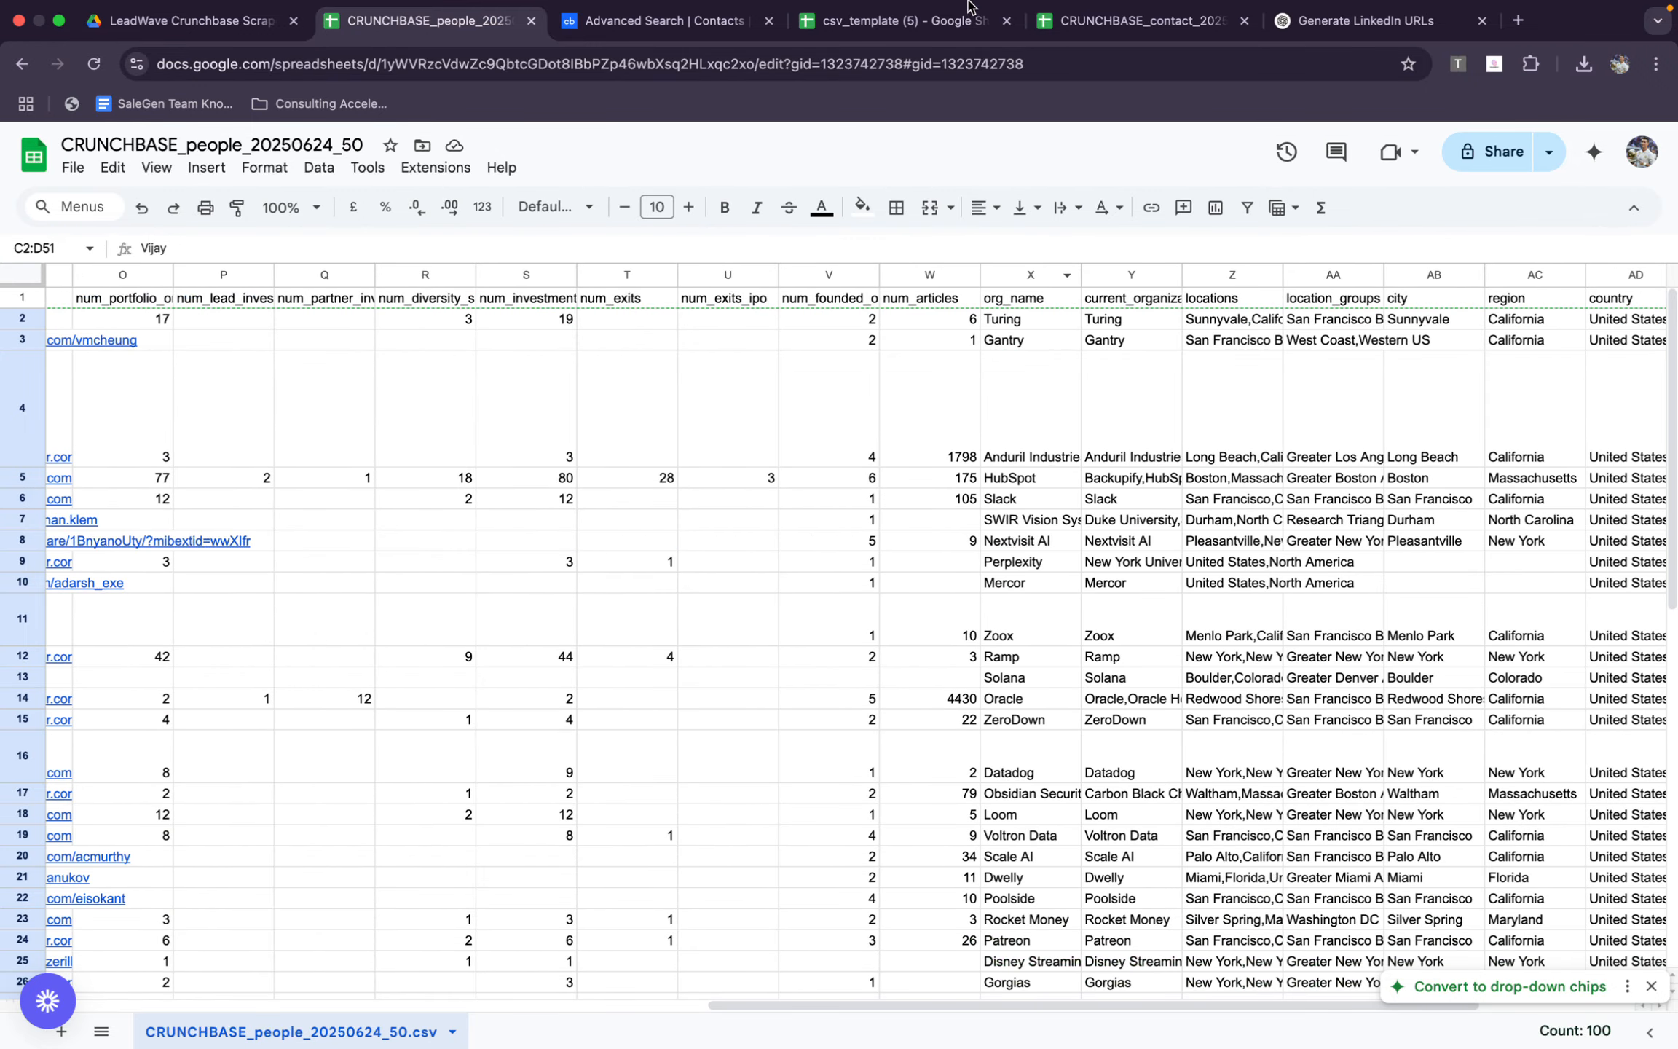
key(super+w)
click(647, 45)
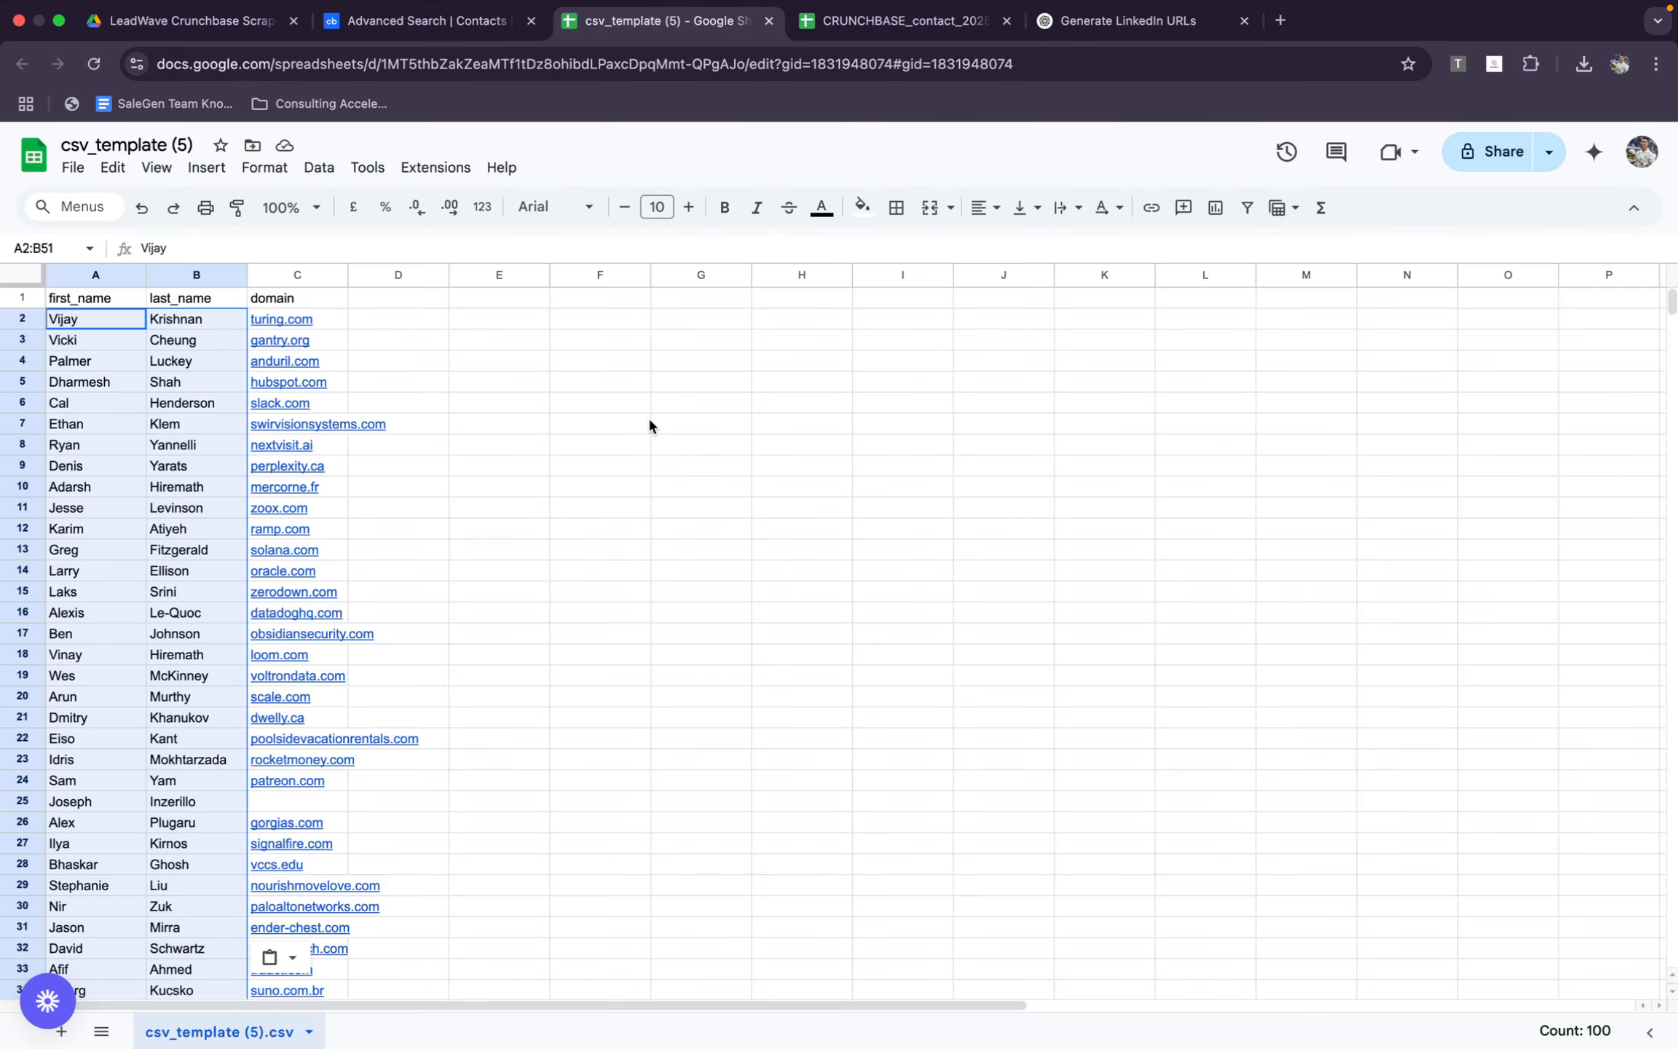
Switch to the CRUNCHBASE_contact_20250624_50 (2) sheet and copy the organization names in C2:C51
click(885, 21)
scroll(1118, 603, up, 7)
scroll(1117, 603, left, 15)
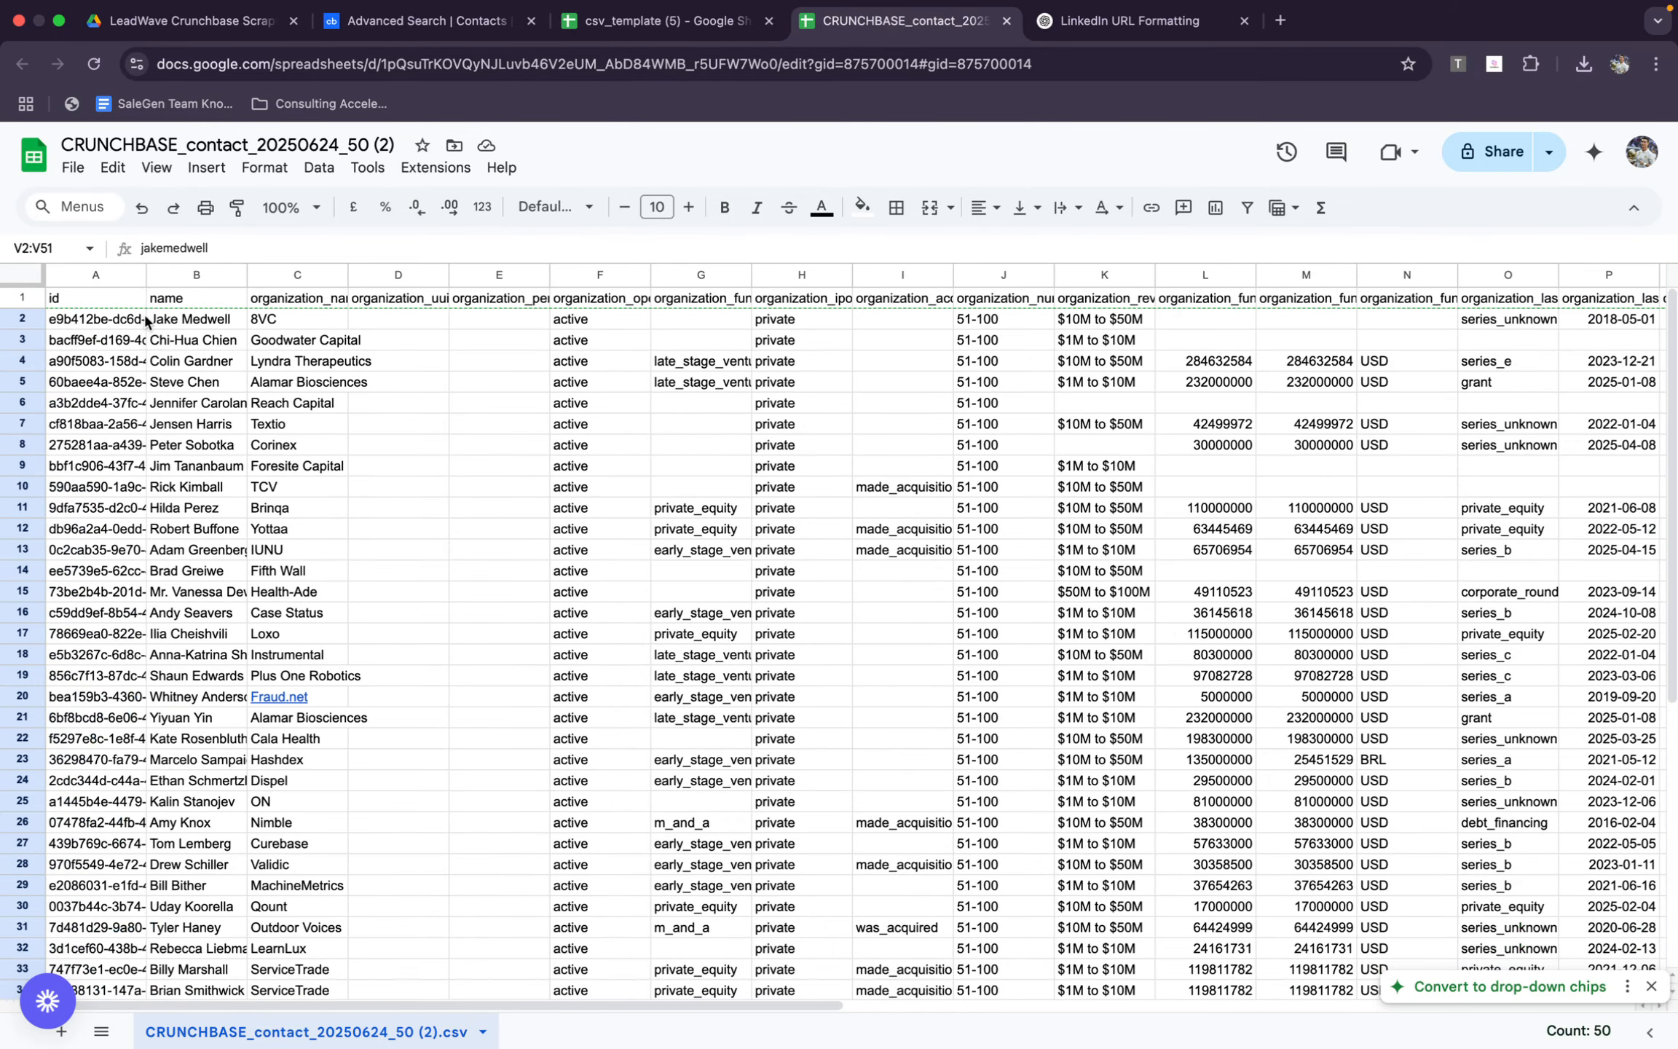
click(168, 322)
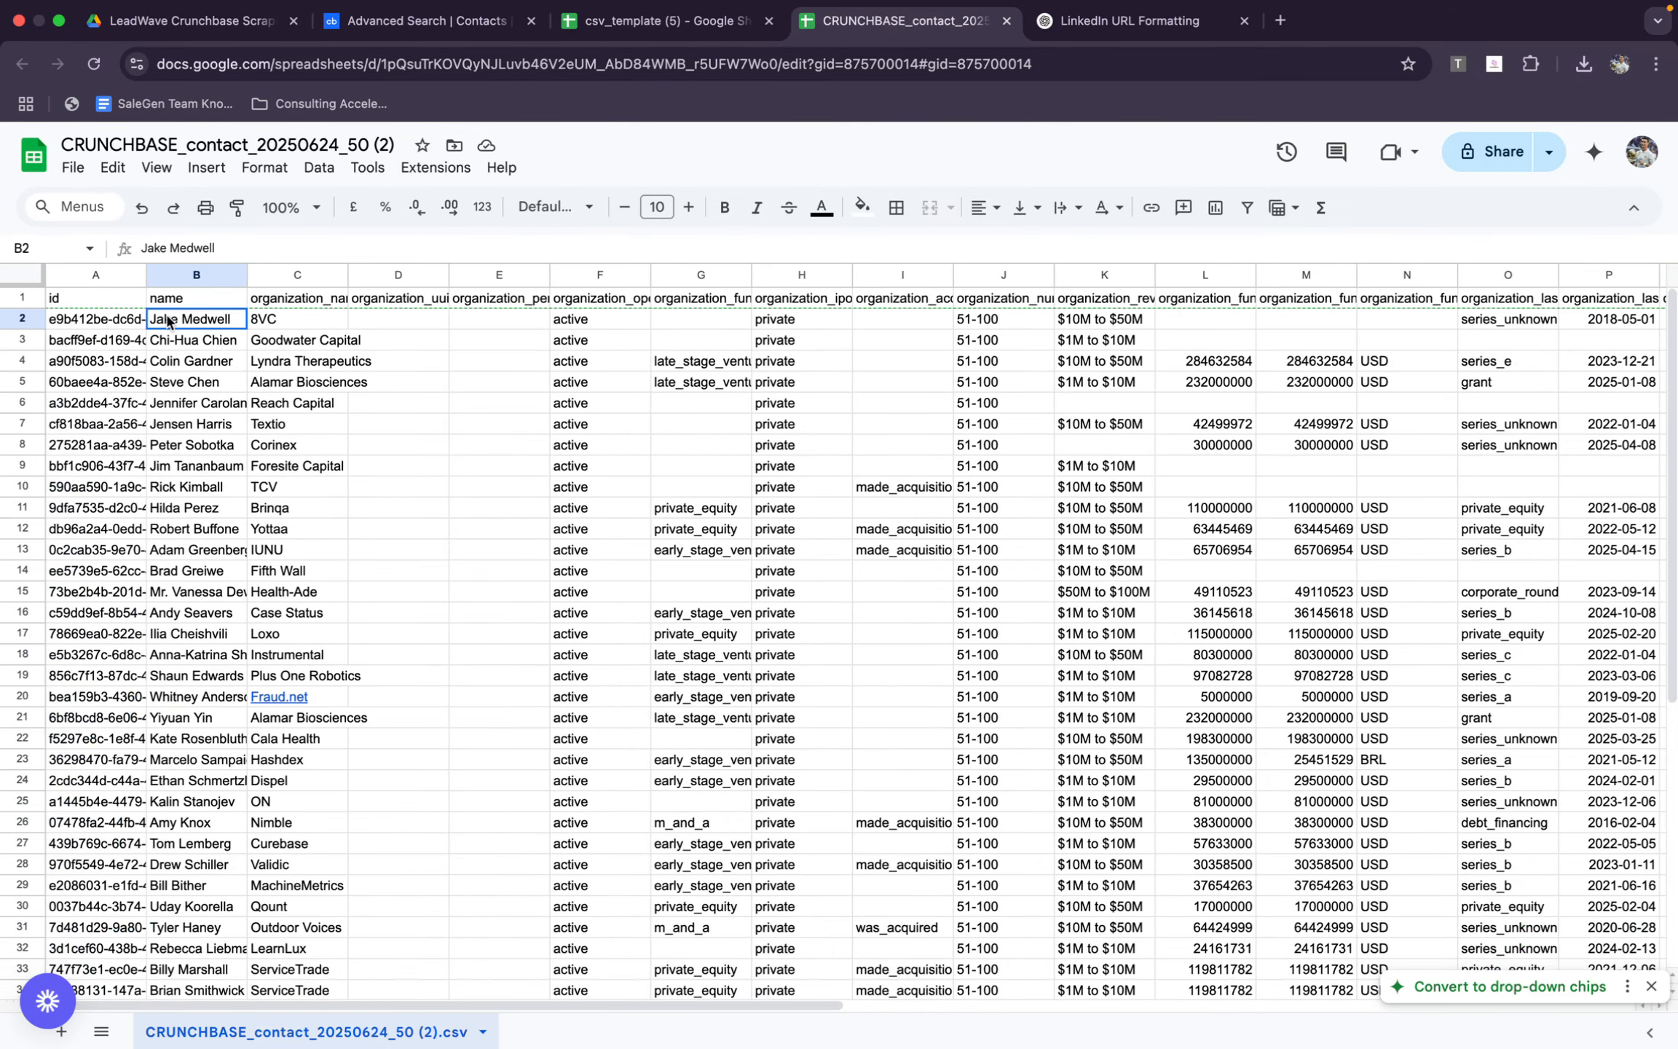
double_click(292, 319)
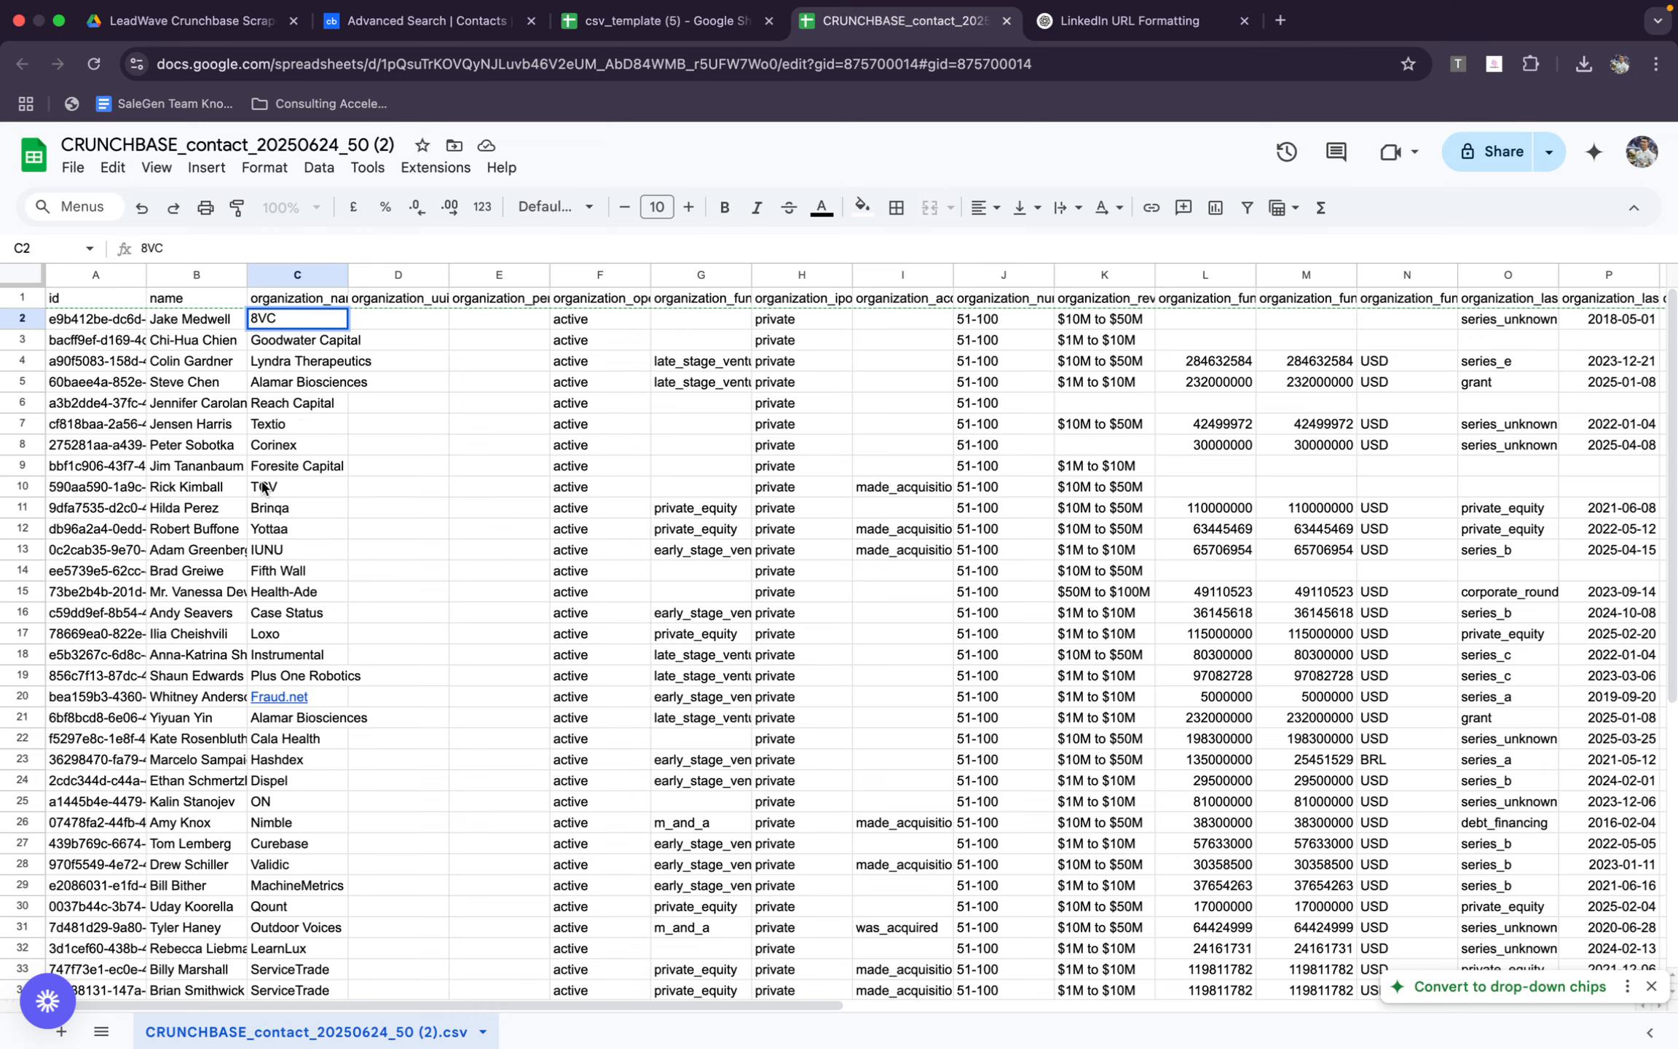
click(295, 633)
scroll(617, 798, down, 10)
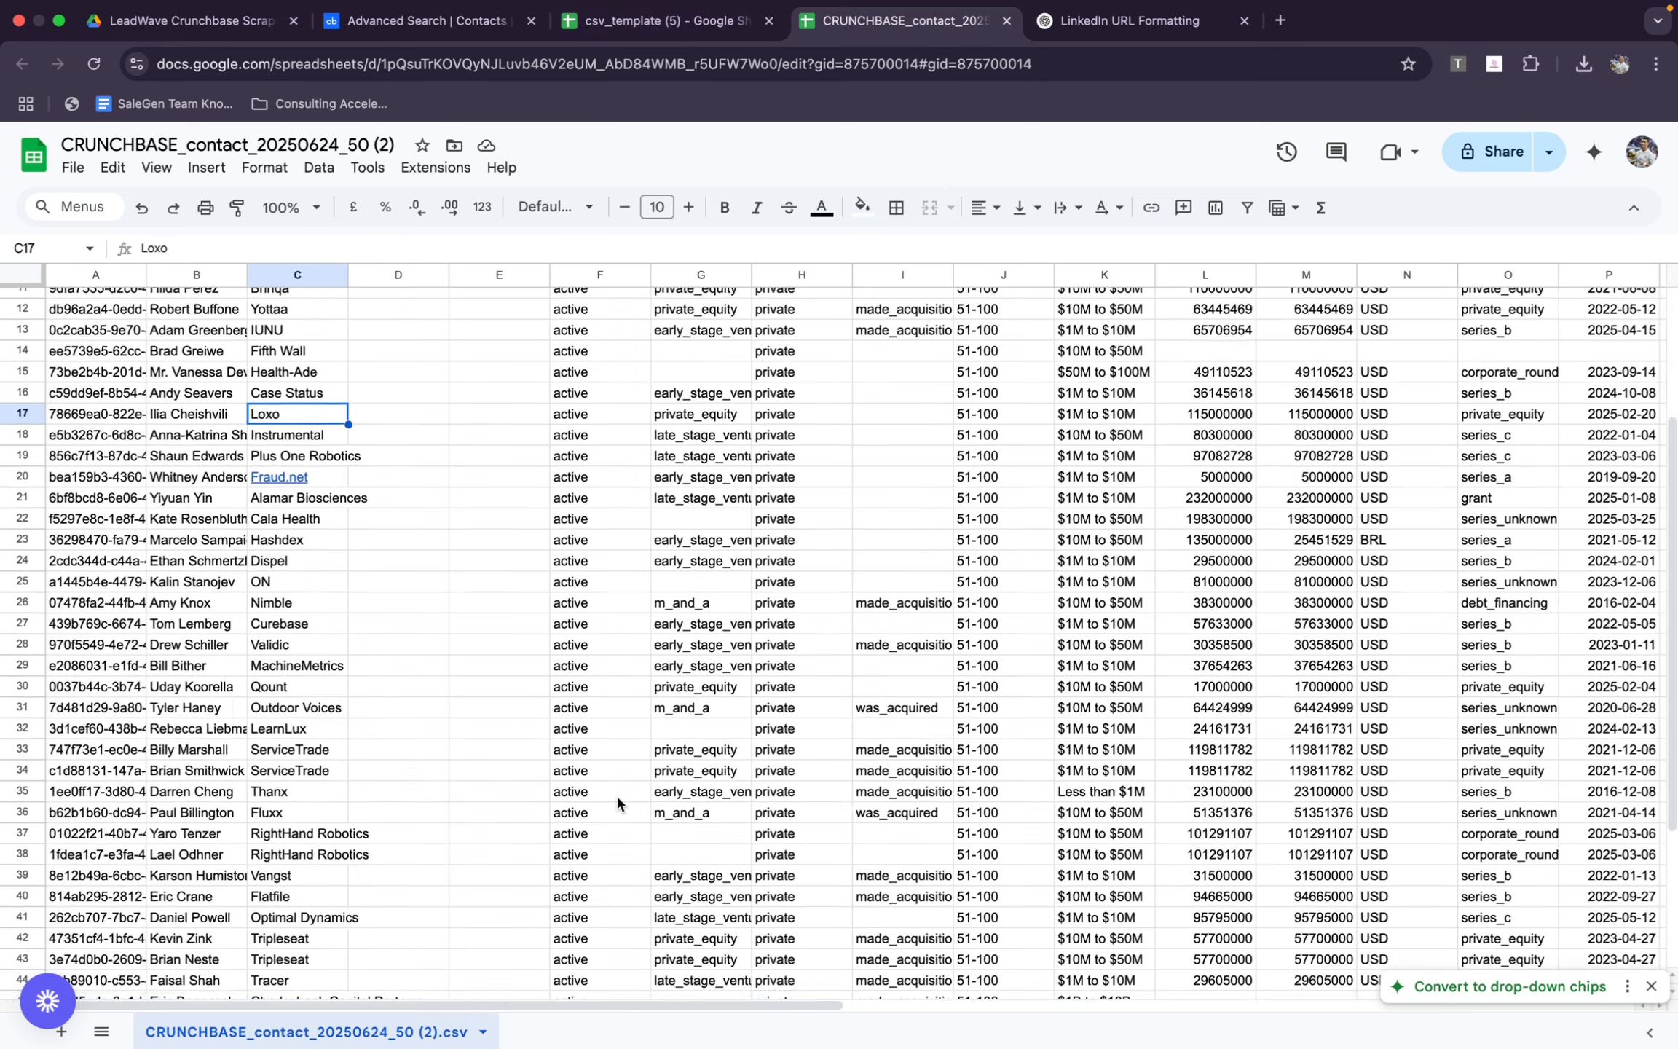
scroll(617, 798, up, 10)
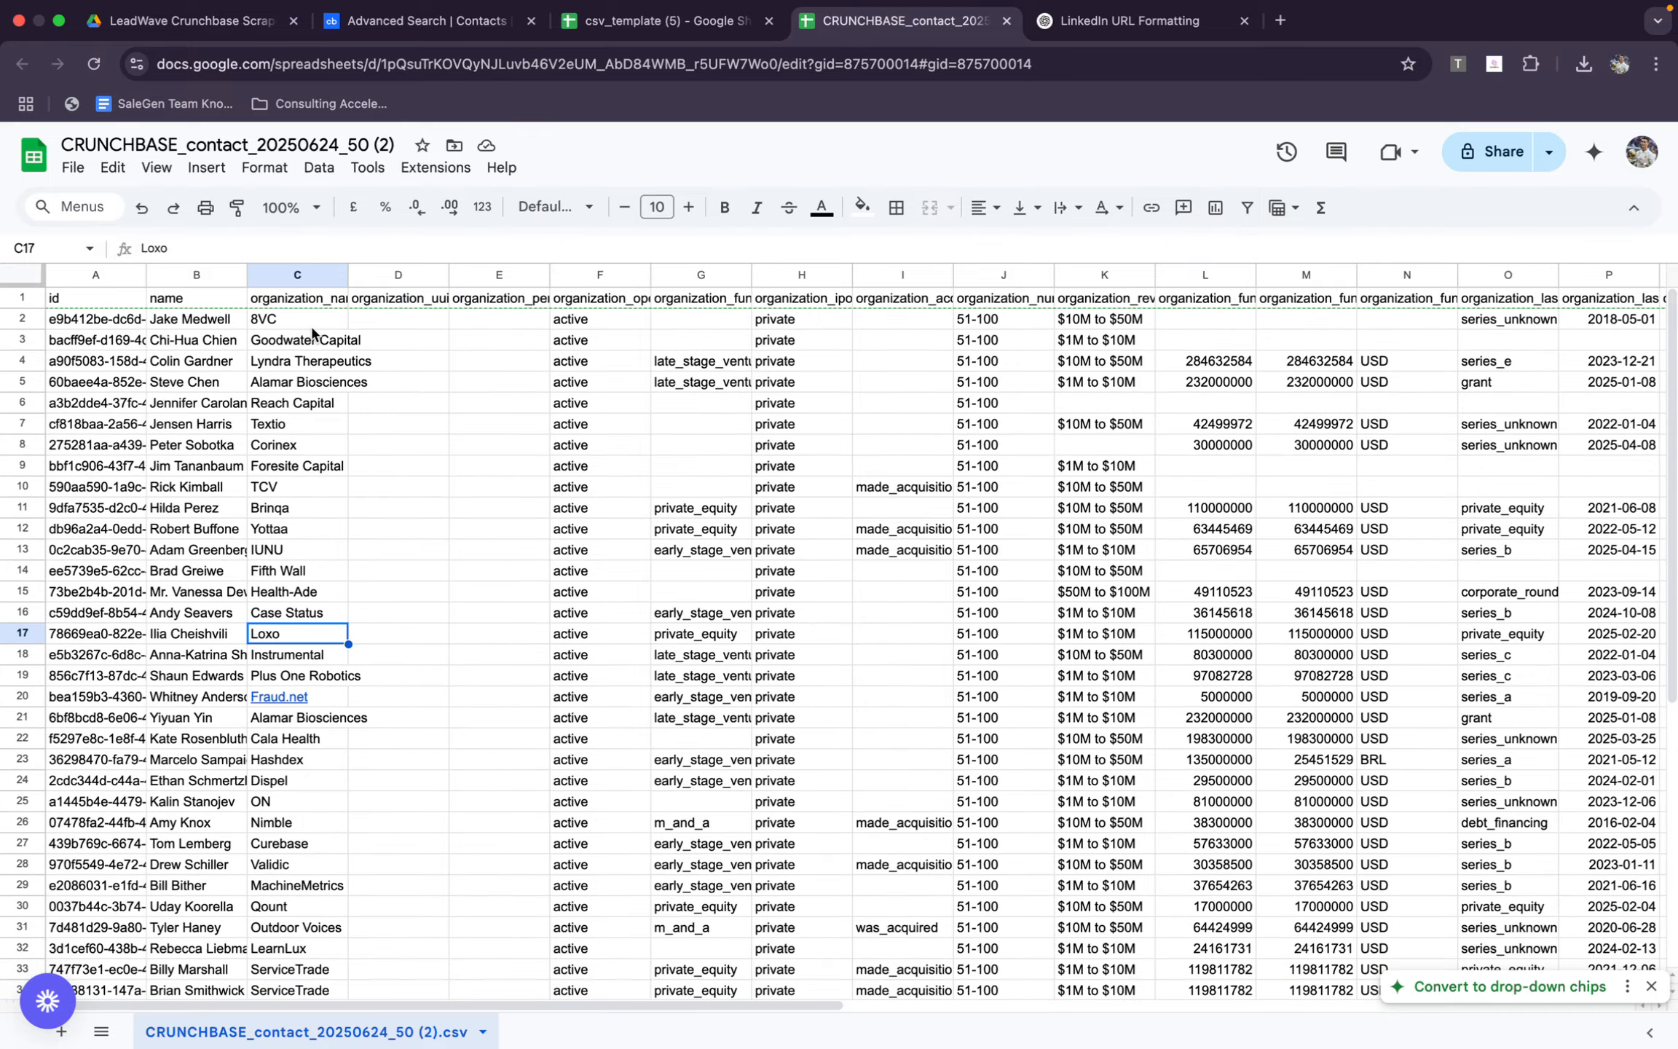
drag(312, 320, 278, 898)
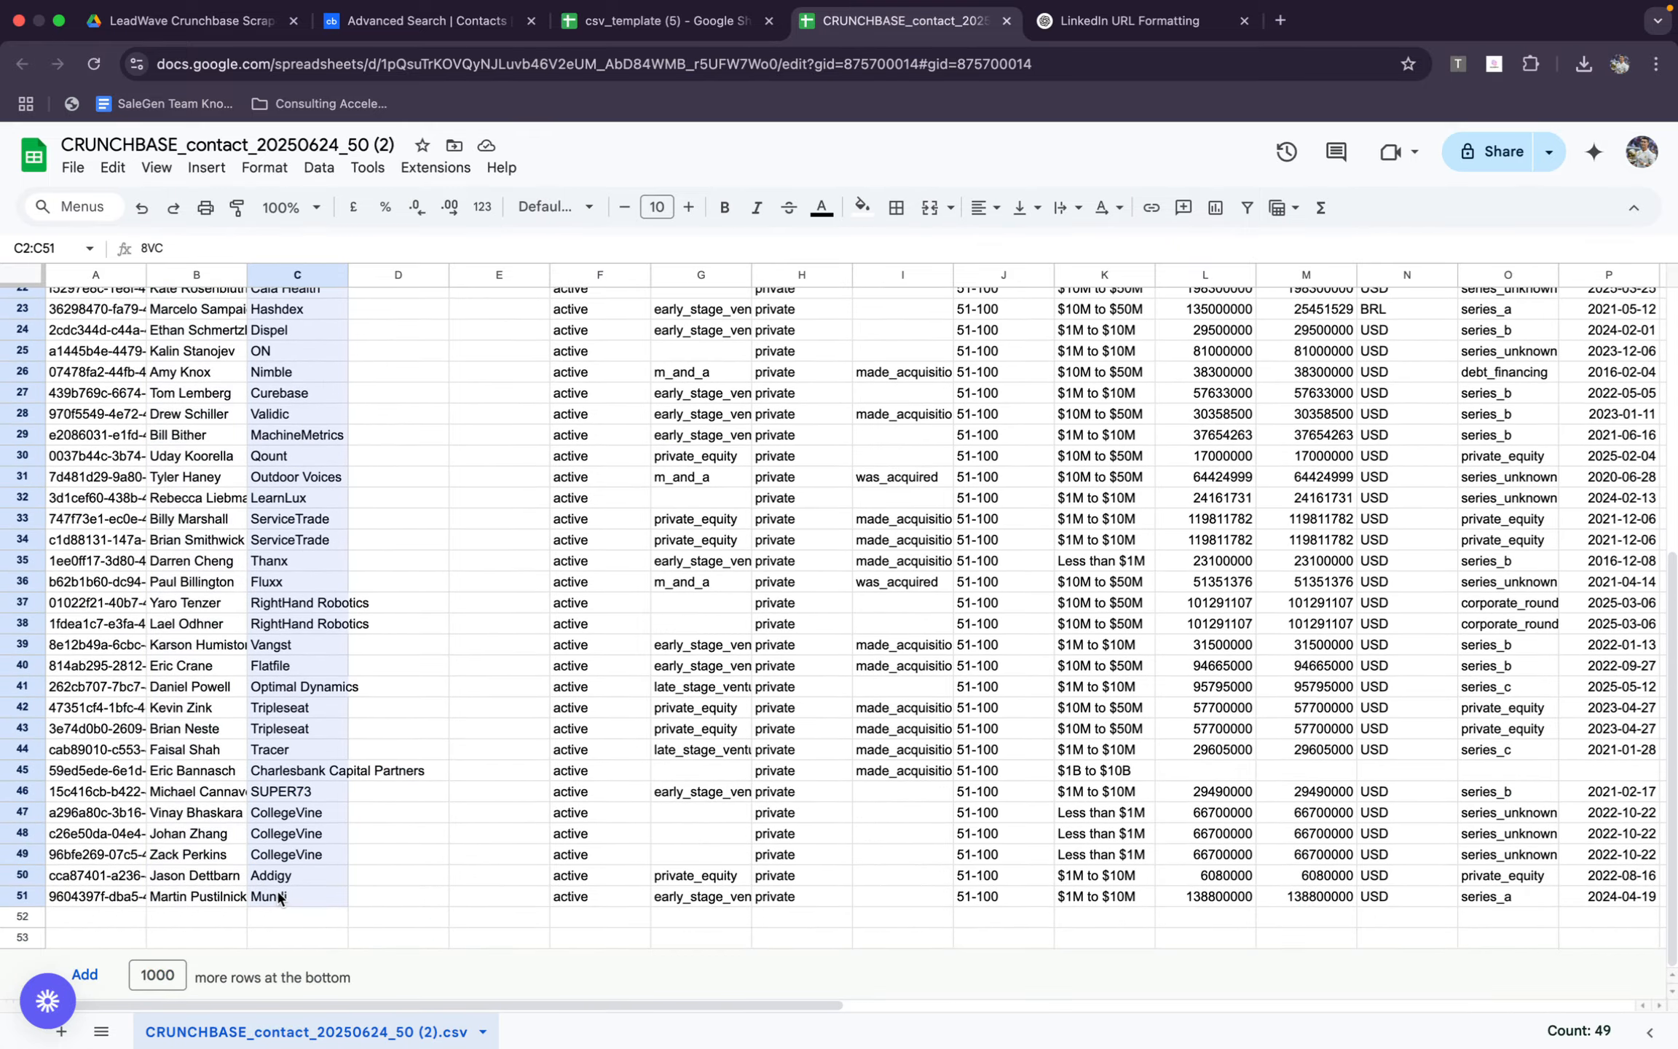
key(super+c)
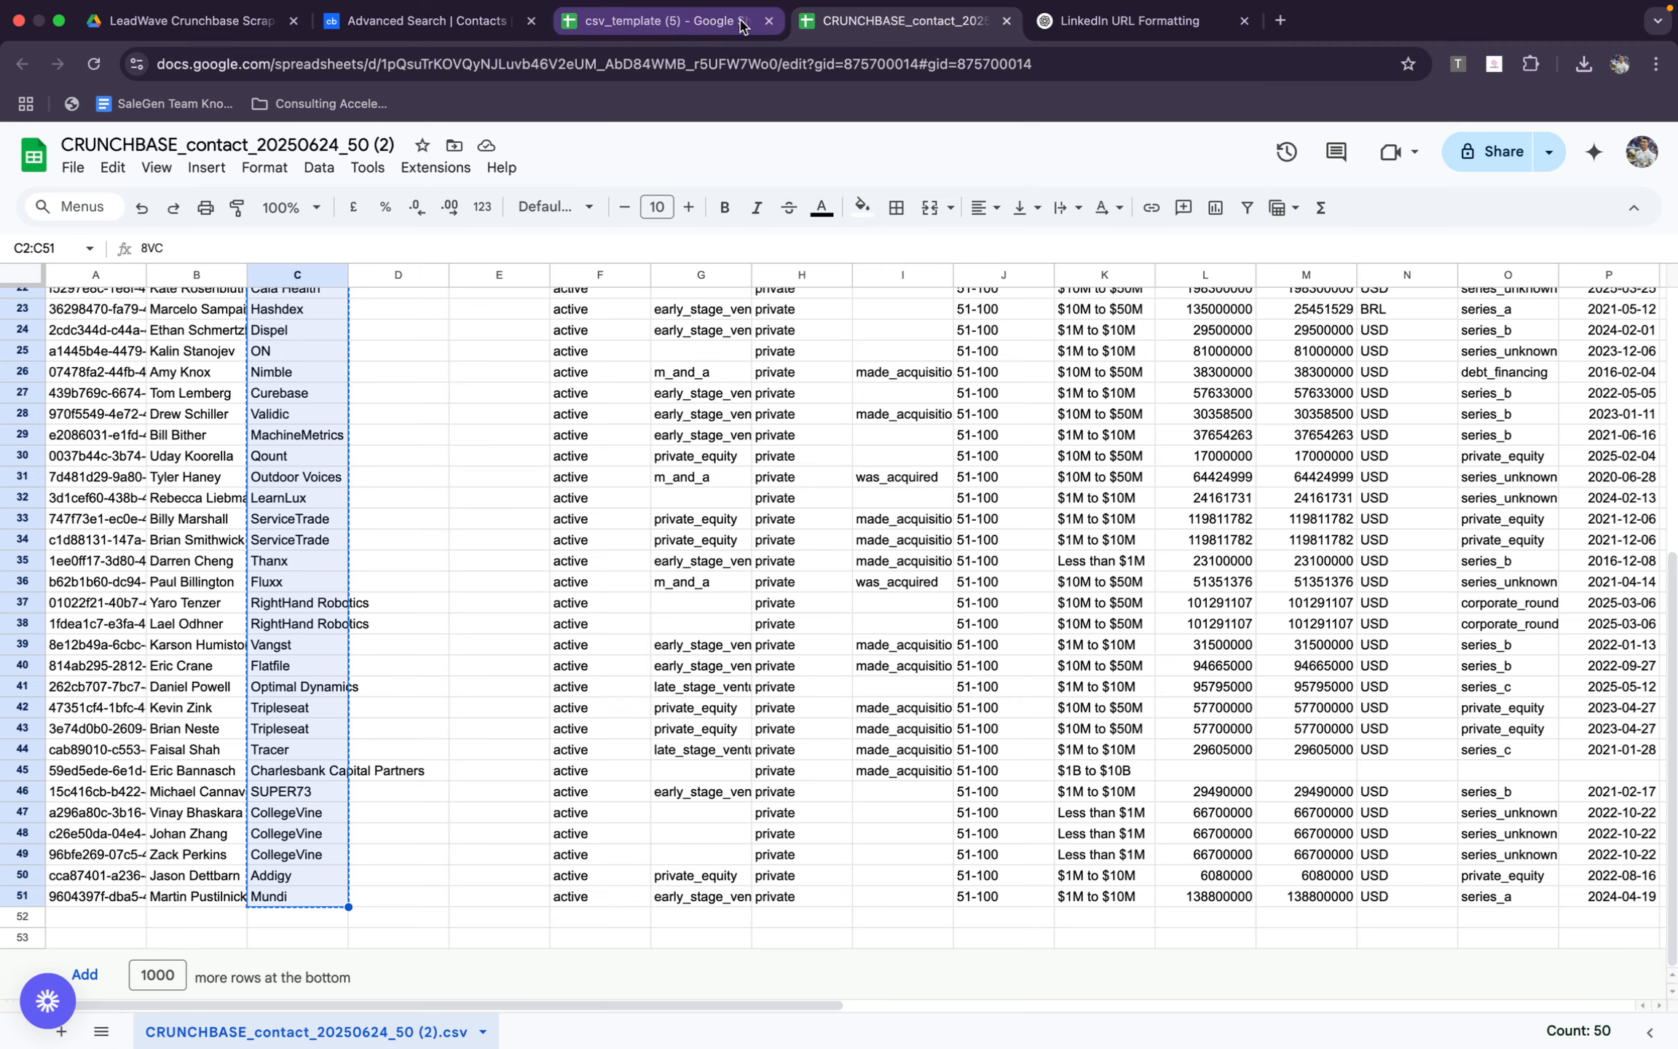
Open the LeadWave site in a new browser tab
click(1280, 20)
text(lead)
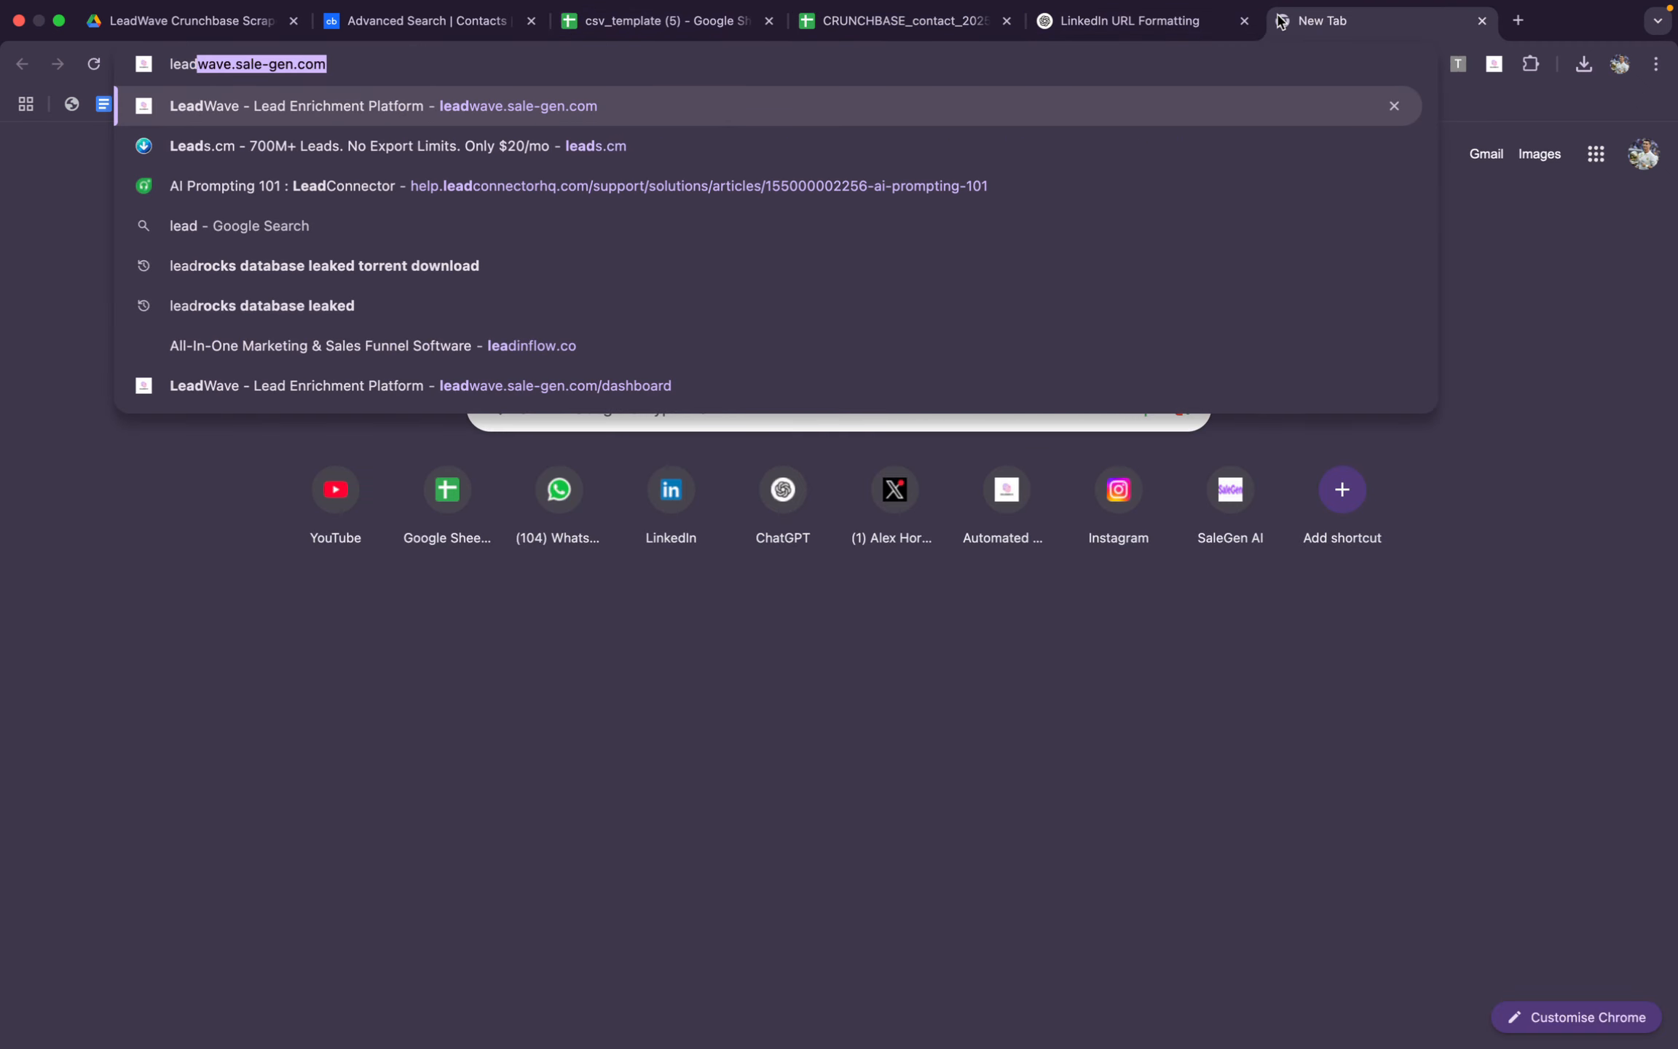
key(Return)
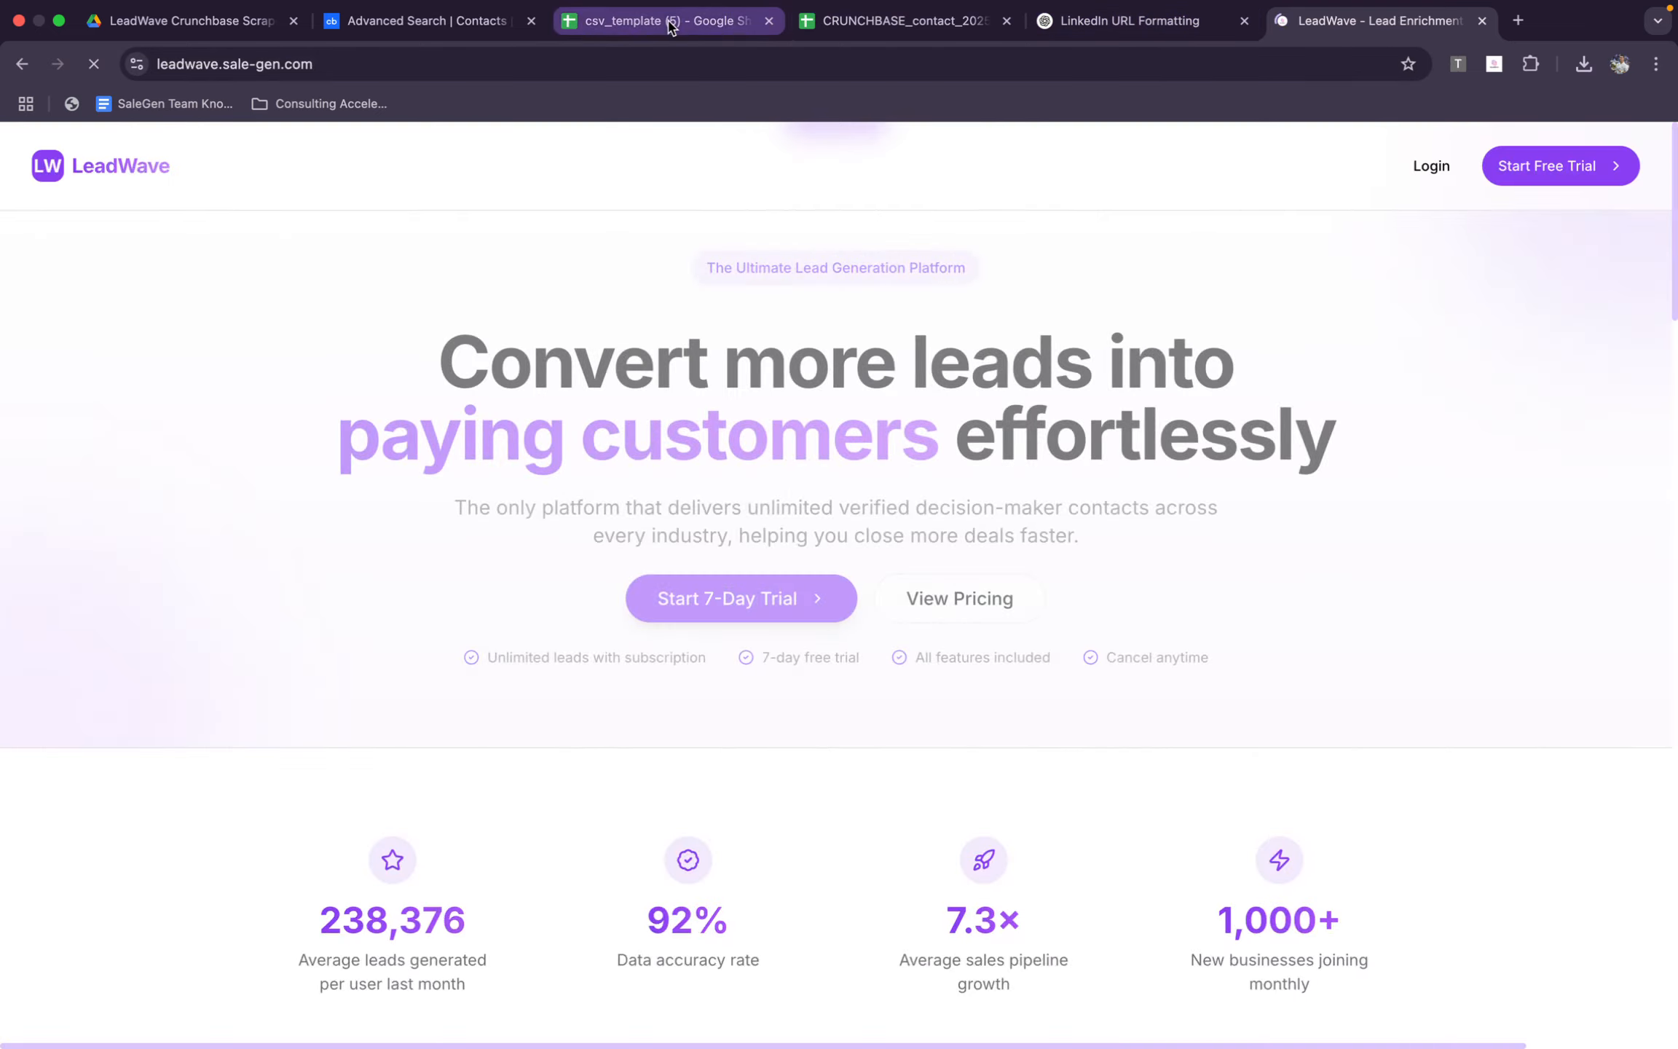
Copy the domains in C2:C51 of the csv_template (5) sheet into the domain input of LeadWave's Lead Enrichment tool
click(655, 20)
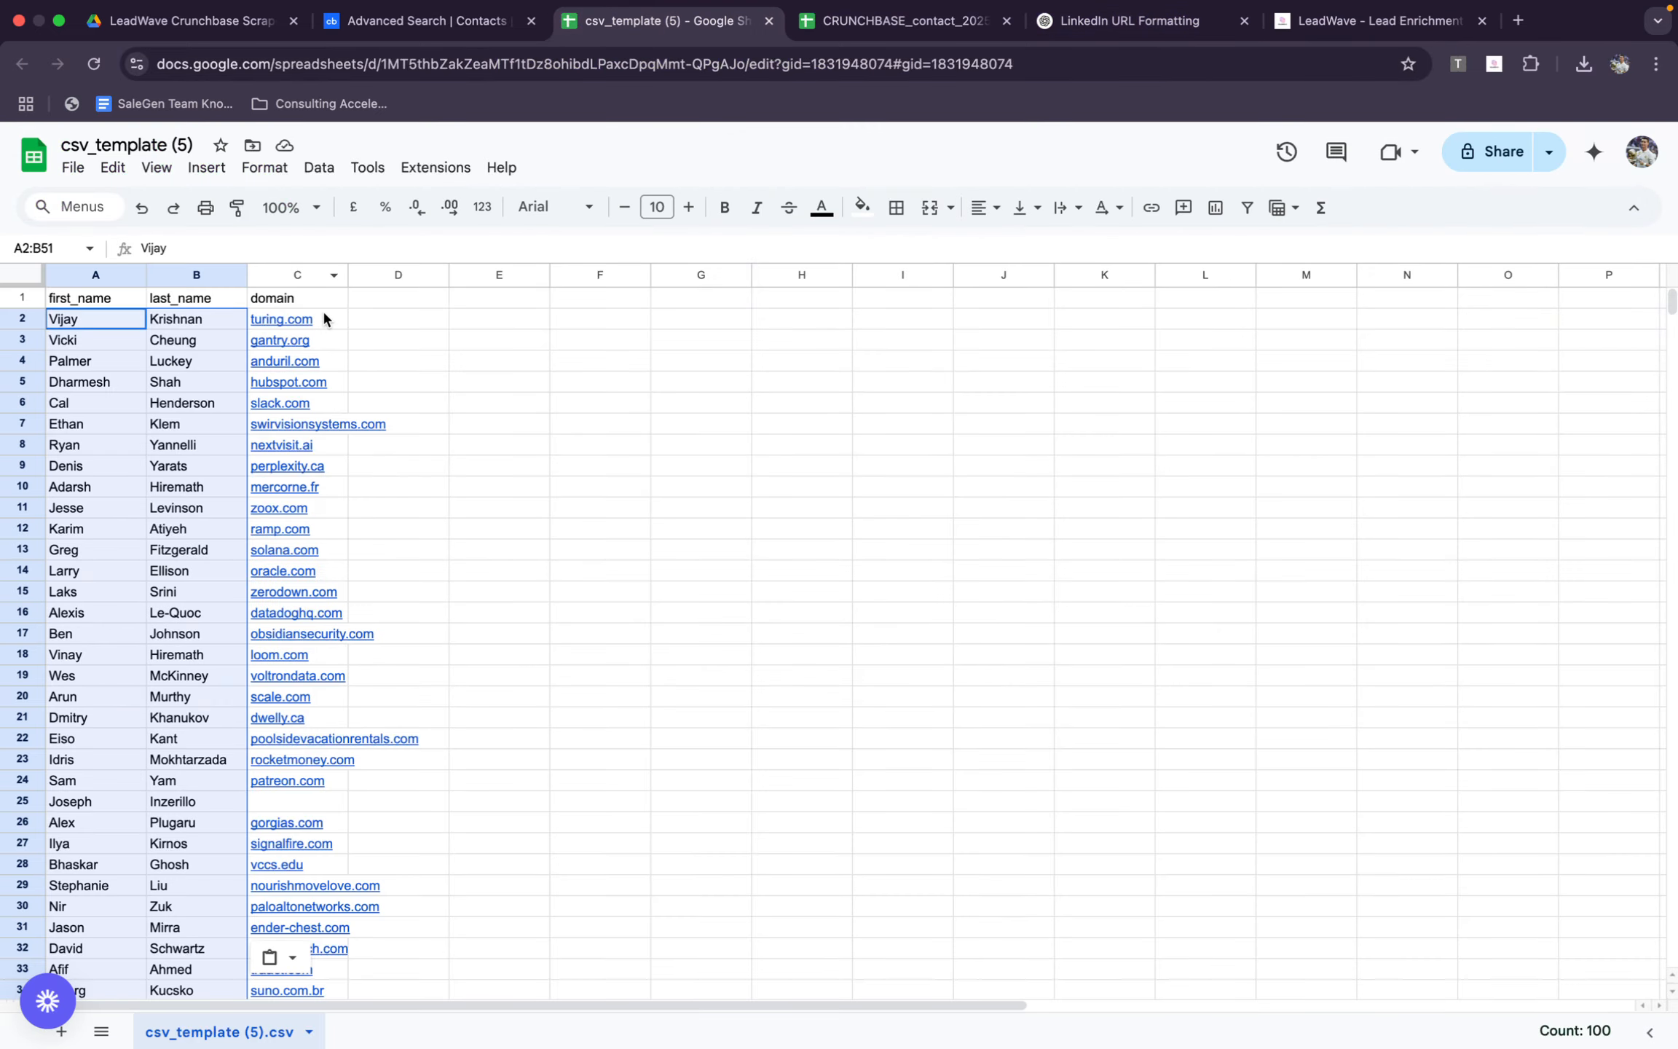
drag(323, 318, 344, 715)
key(ctrl+c)
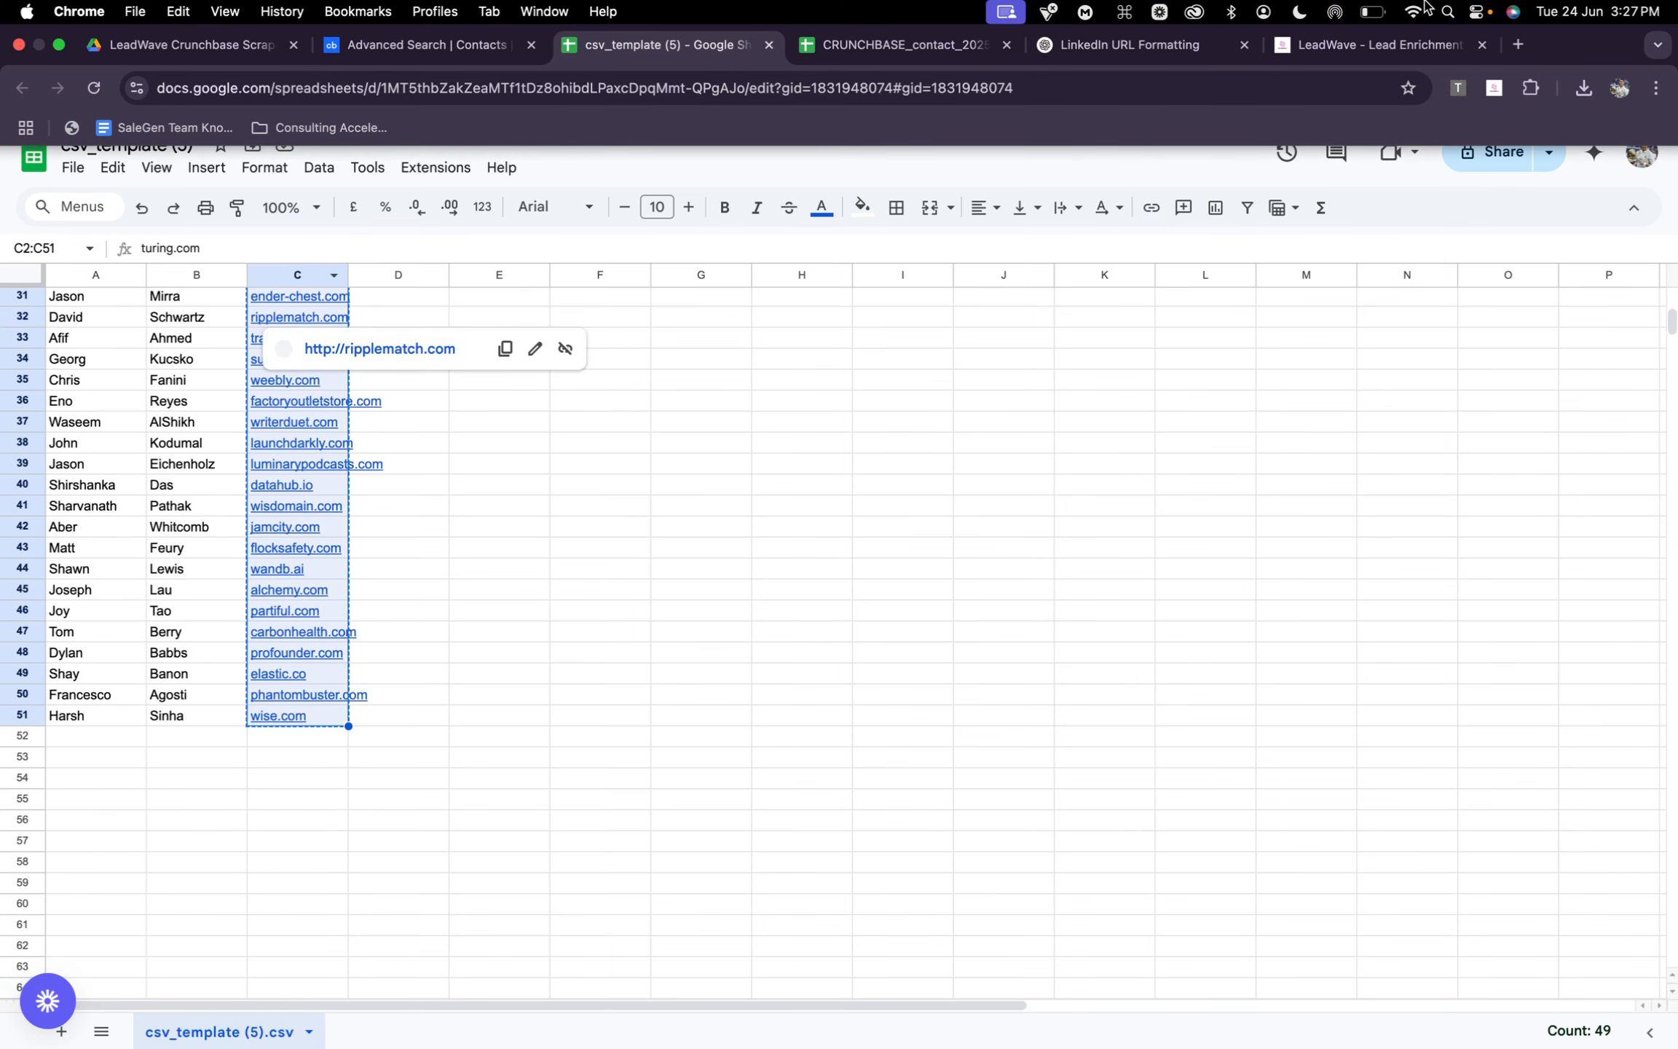
click(1376, 20)
click(1579, 178)
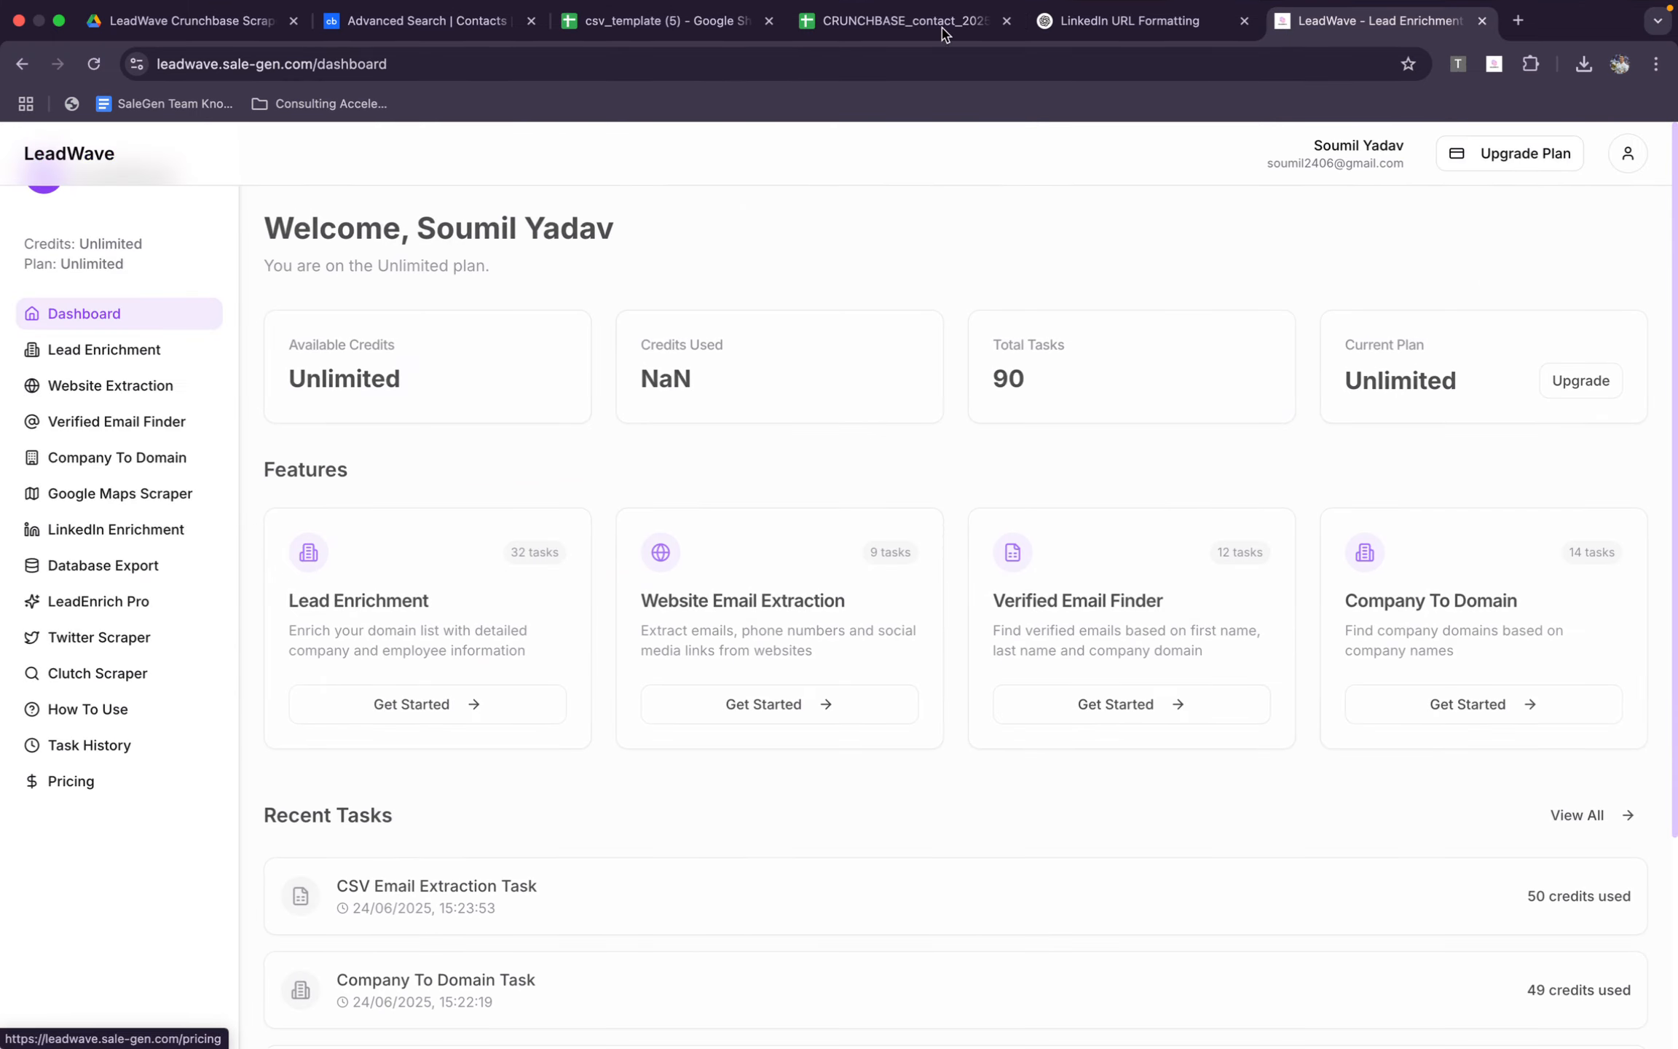
click(135, 355)
click(498, 610)
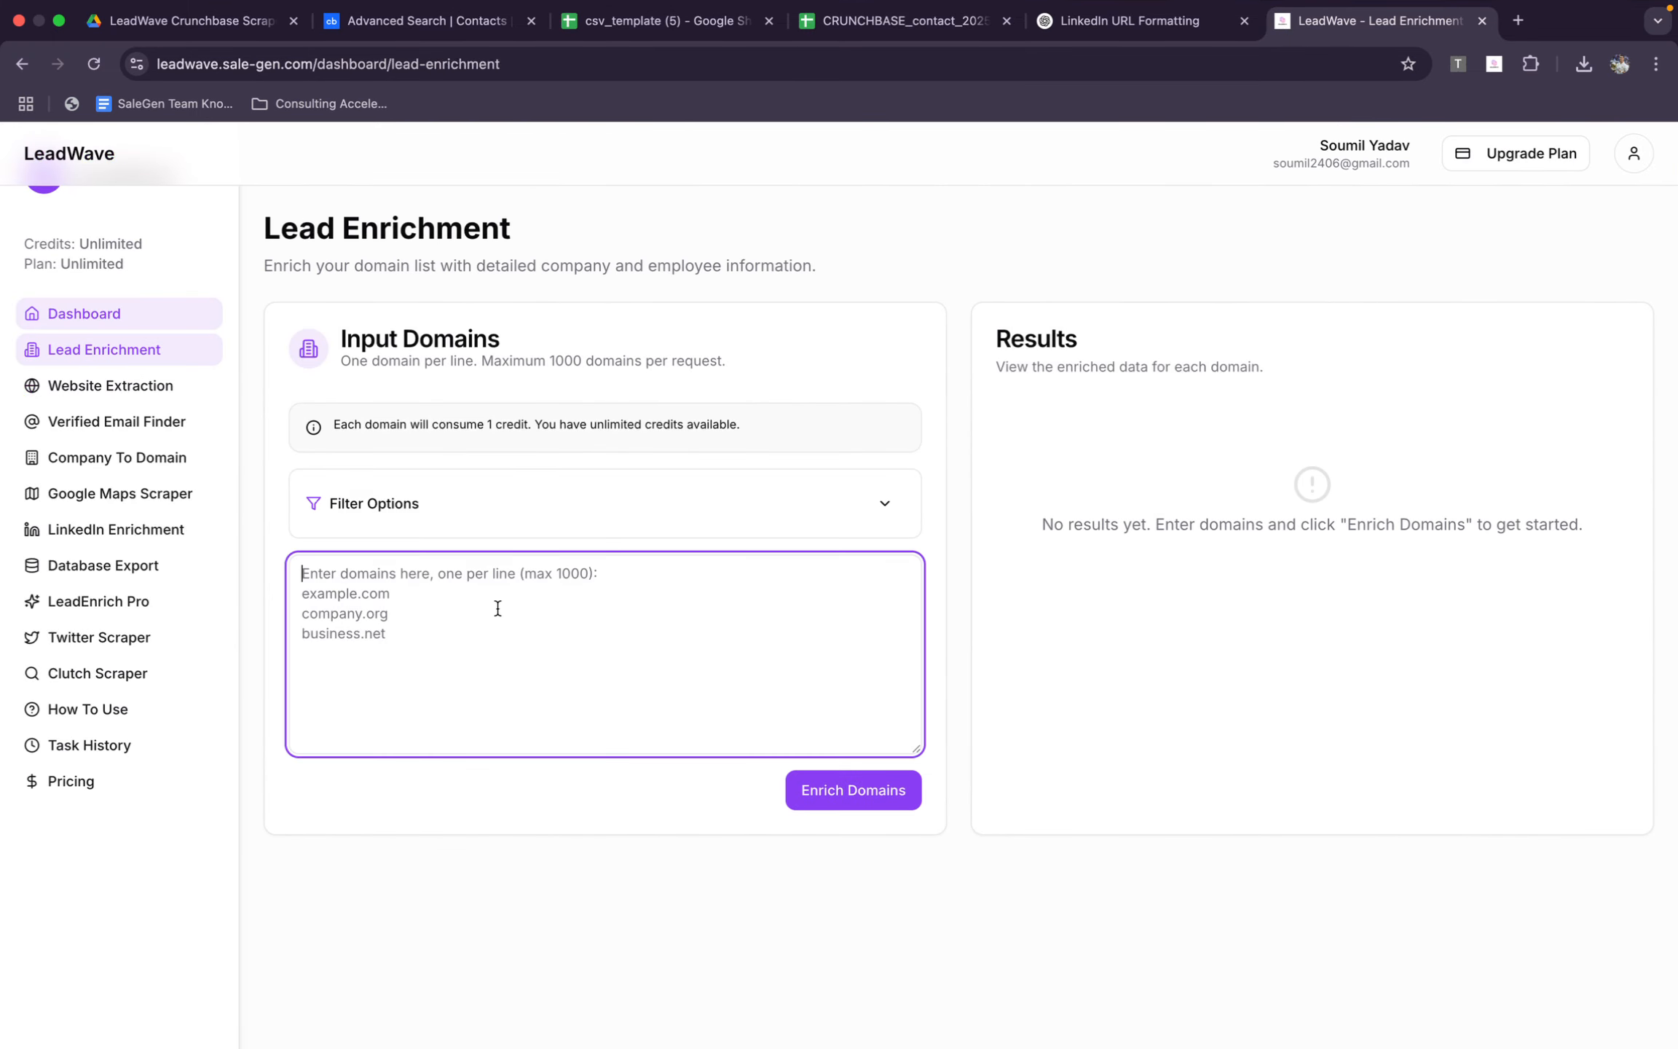
key(ctrl+v)
Filter the enrichment by job title Founder with a maximum of 5 employees per company, and start enriching the domains
click(909, 506)
click(437, 597)
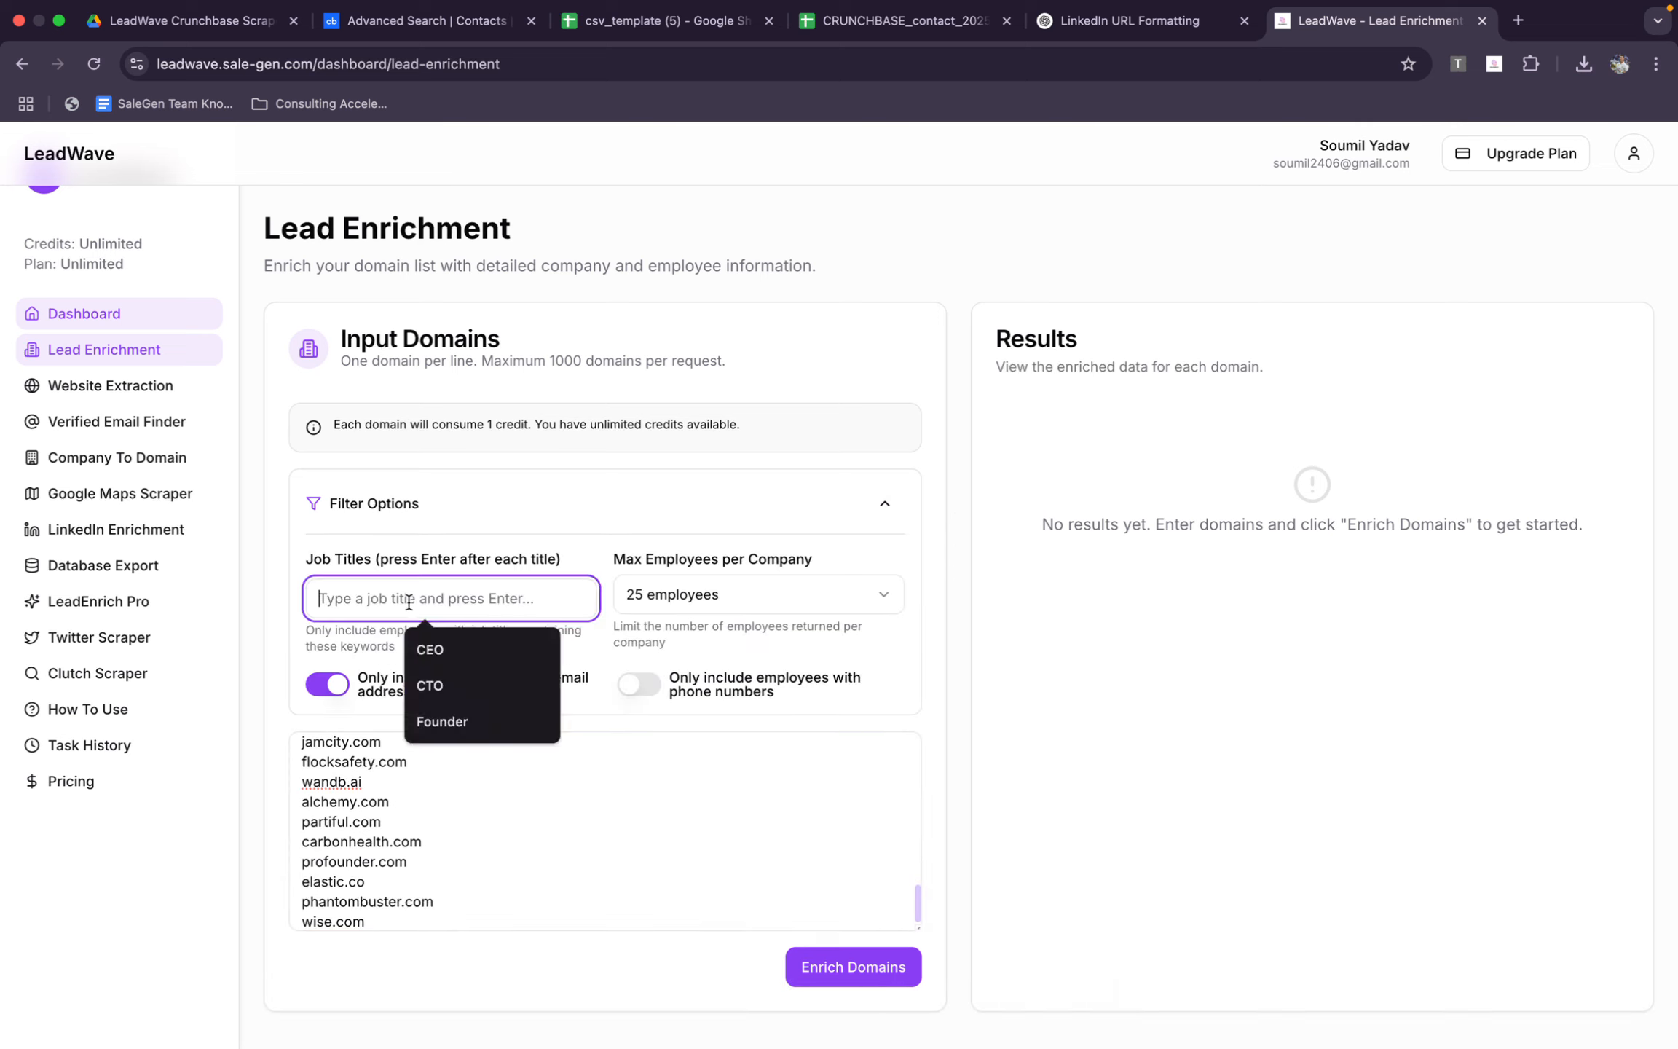
text(Founder)
click(717, 604)
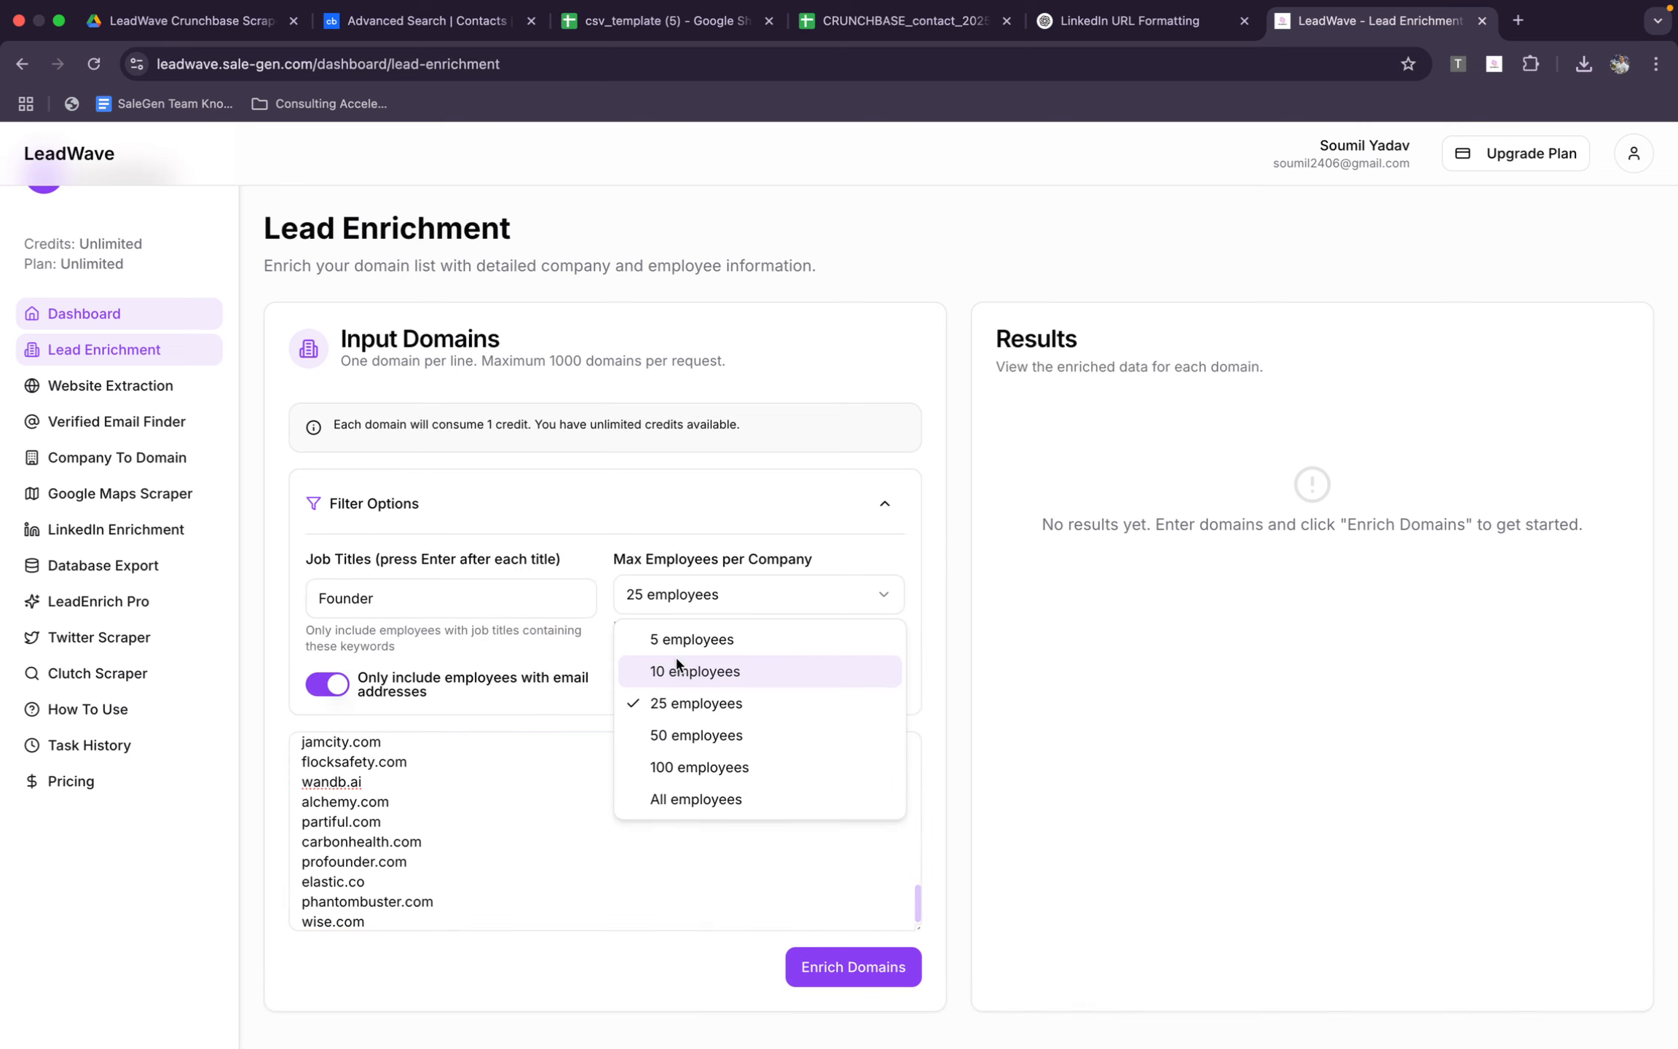
click(677, 638)
click(850, 975)
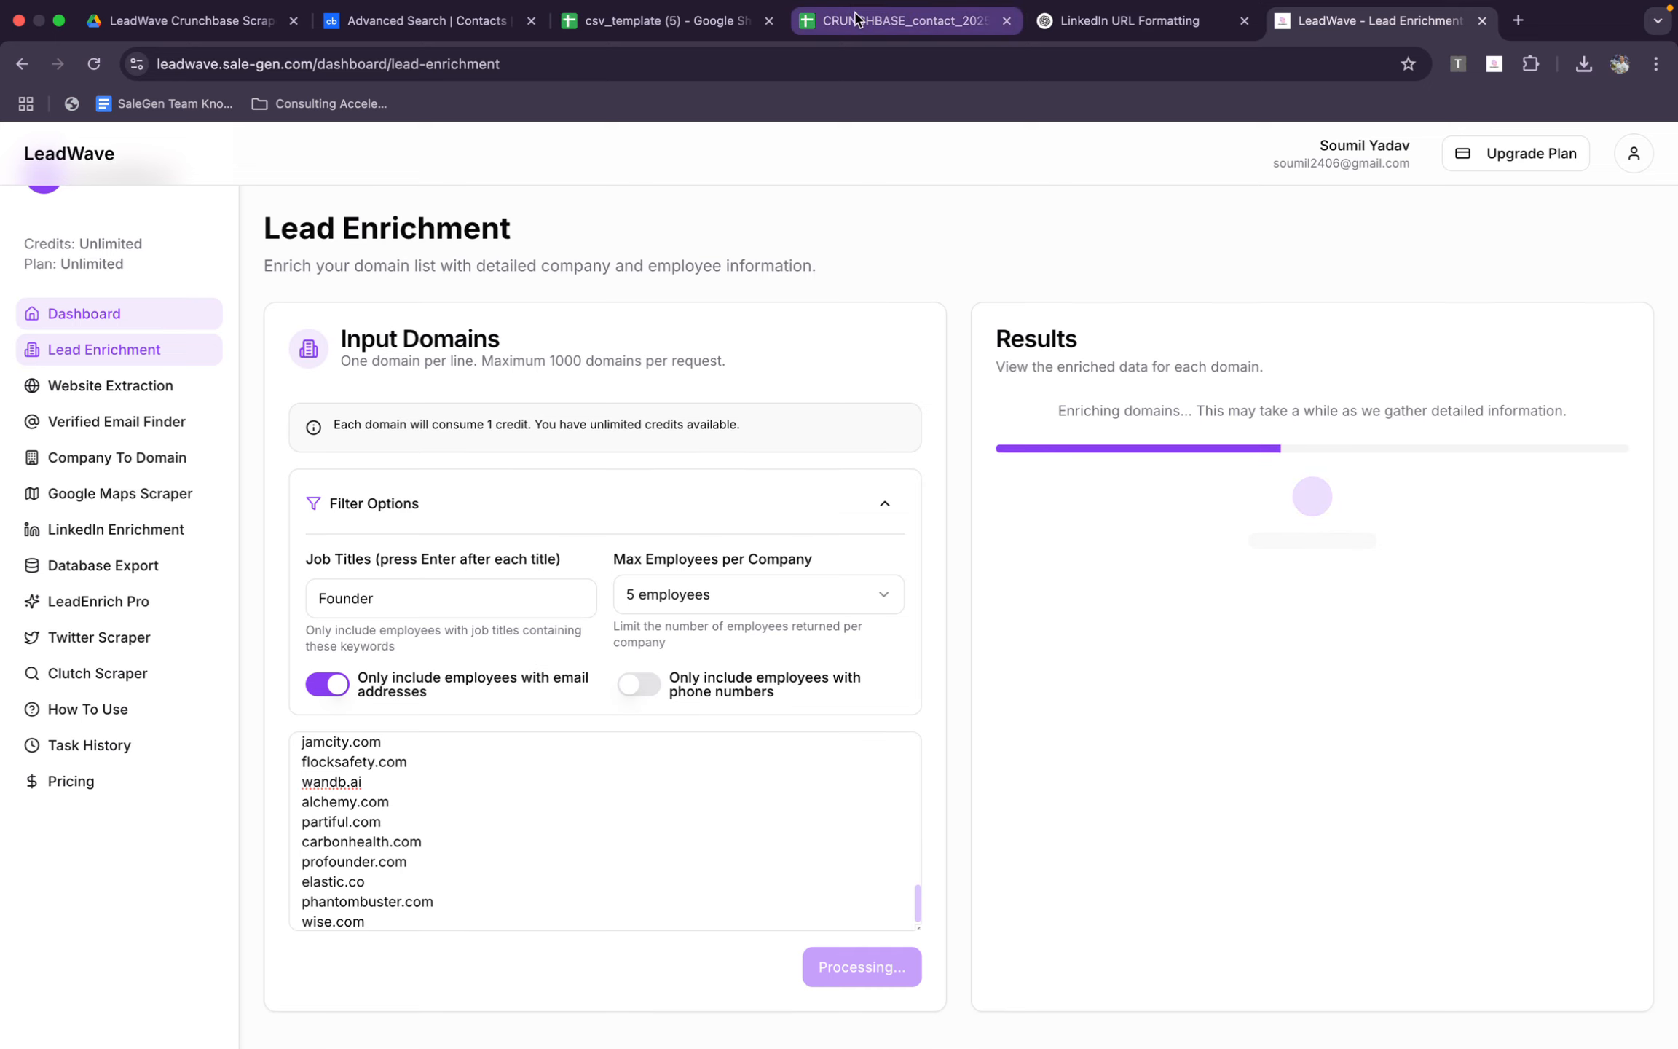
Copy the list of LinkedIn profile URLs from the ChatGPT reply and return to LeadWave
scroll(959, 419, down, 10)
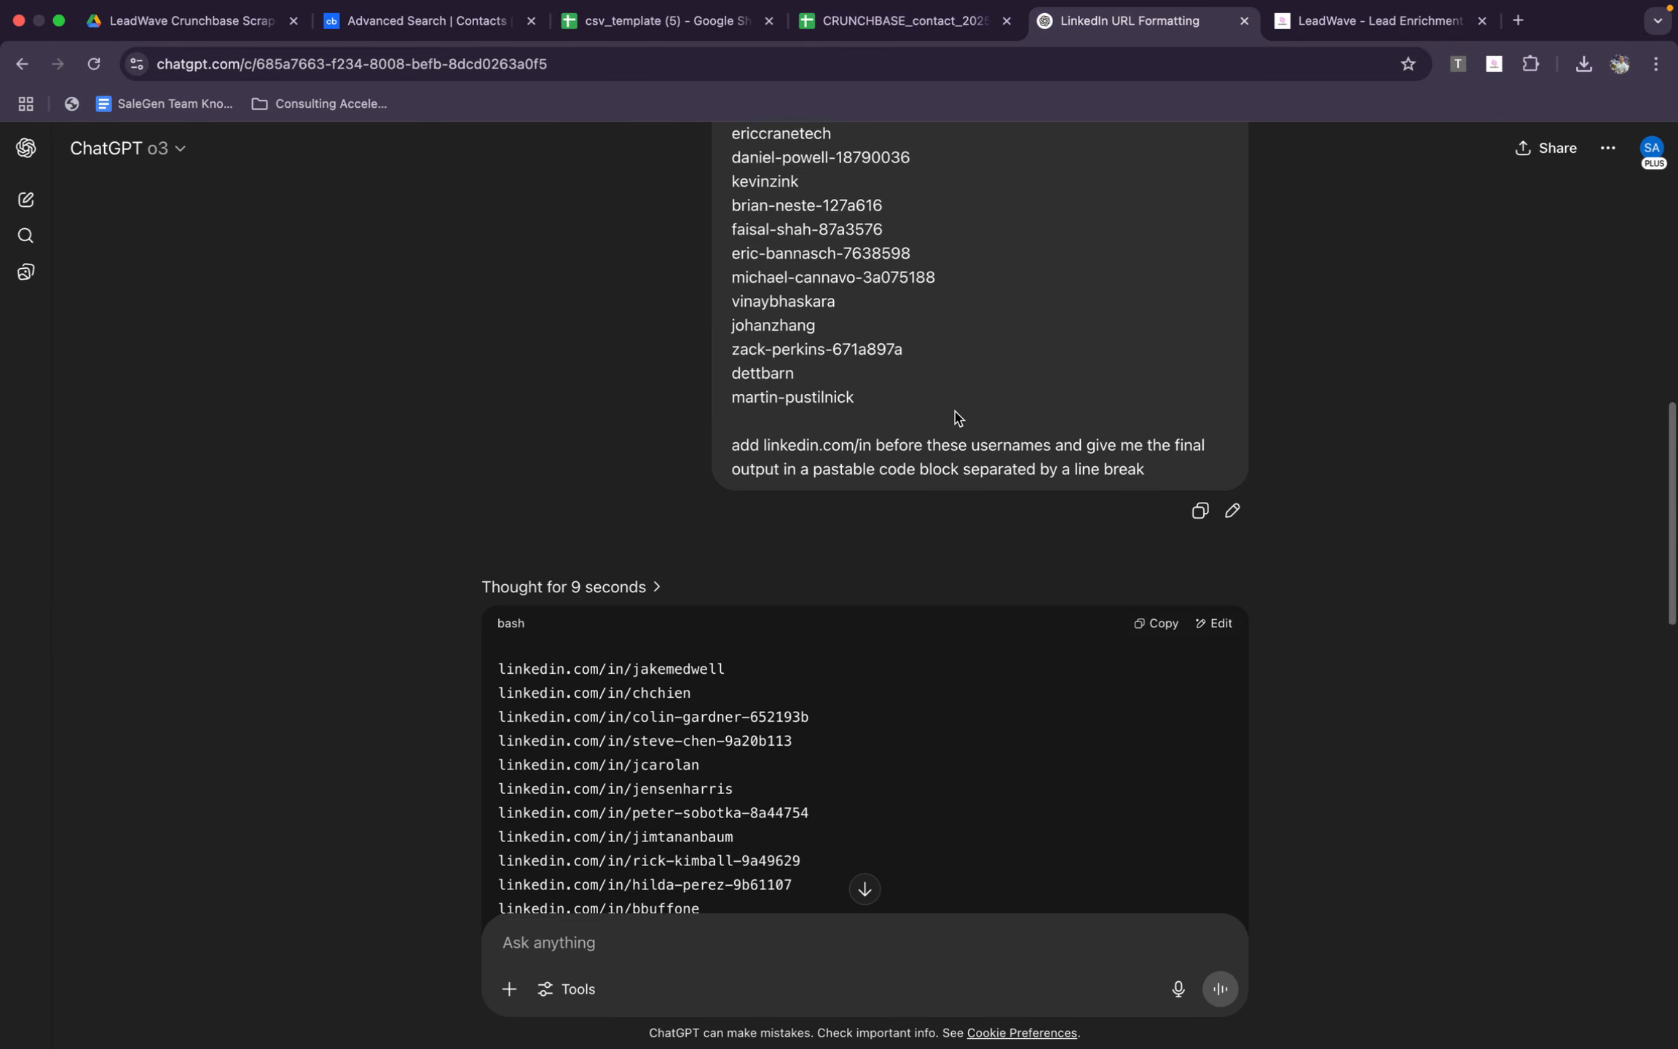
click(1156, 191)
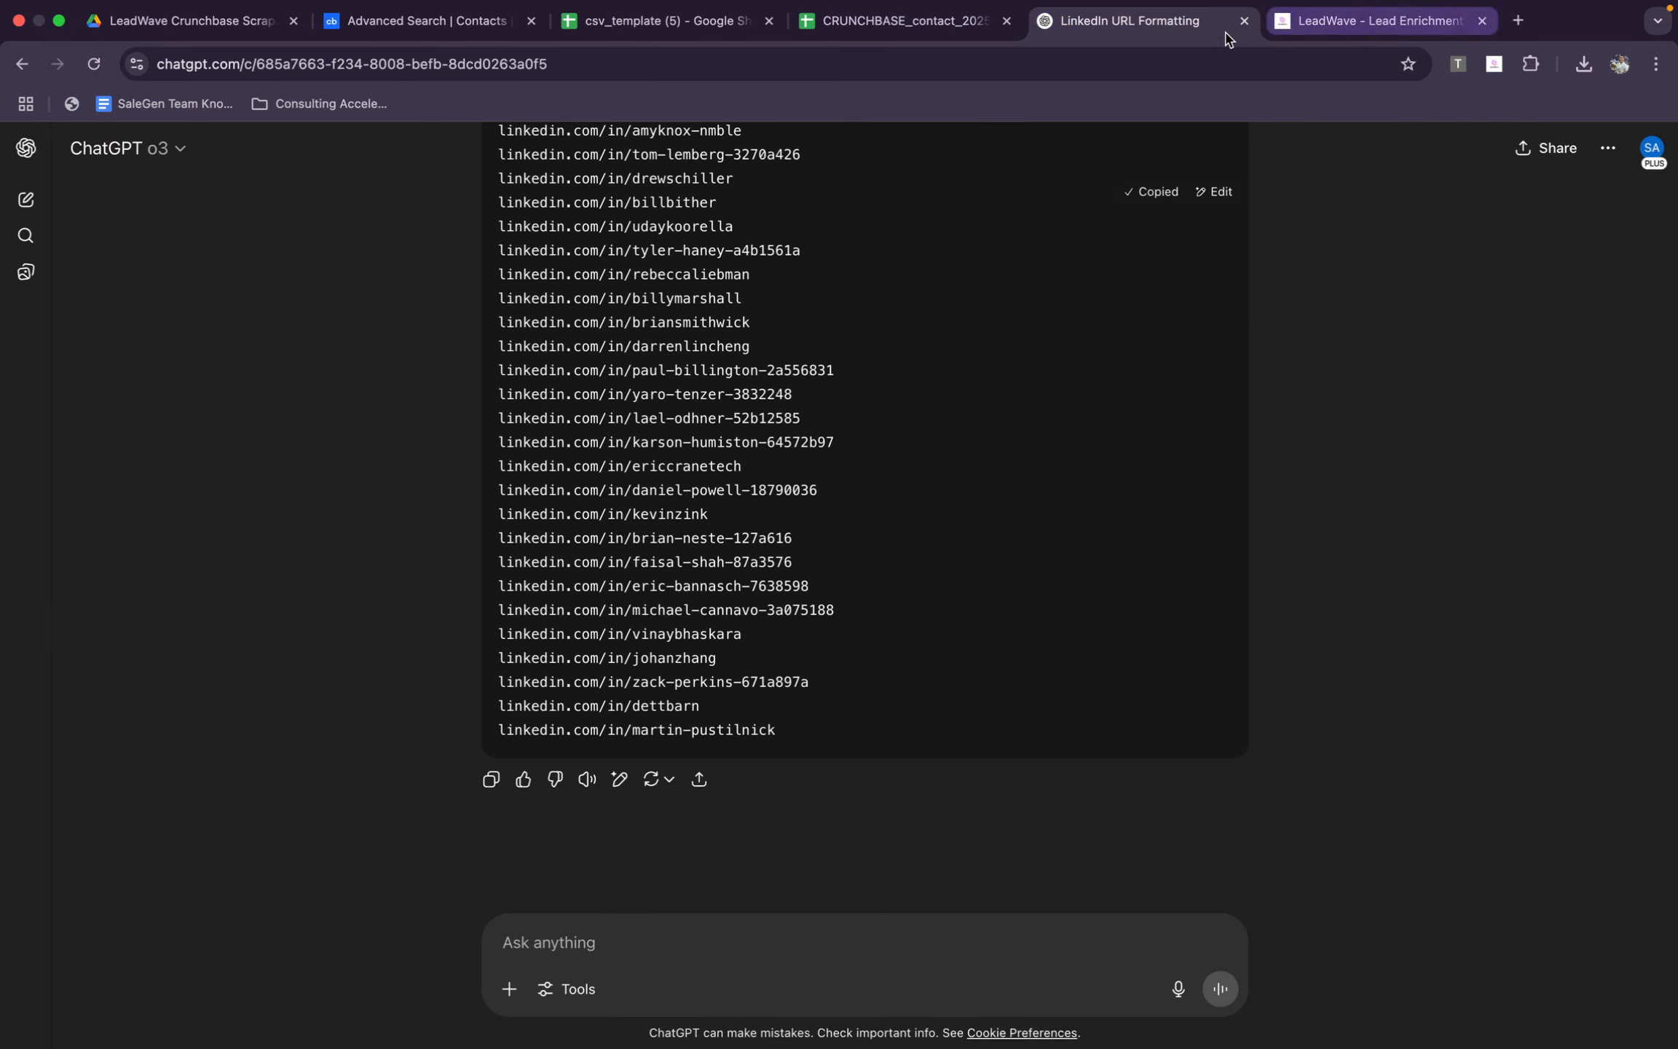
click(1360, 22)
Review the employees and contact details returned for each domain in the Lead Enrichment results
scroll(755, 765, down, 1)
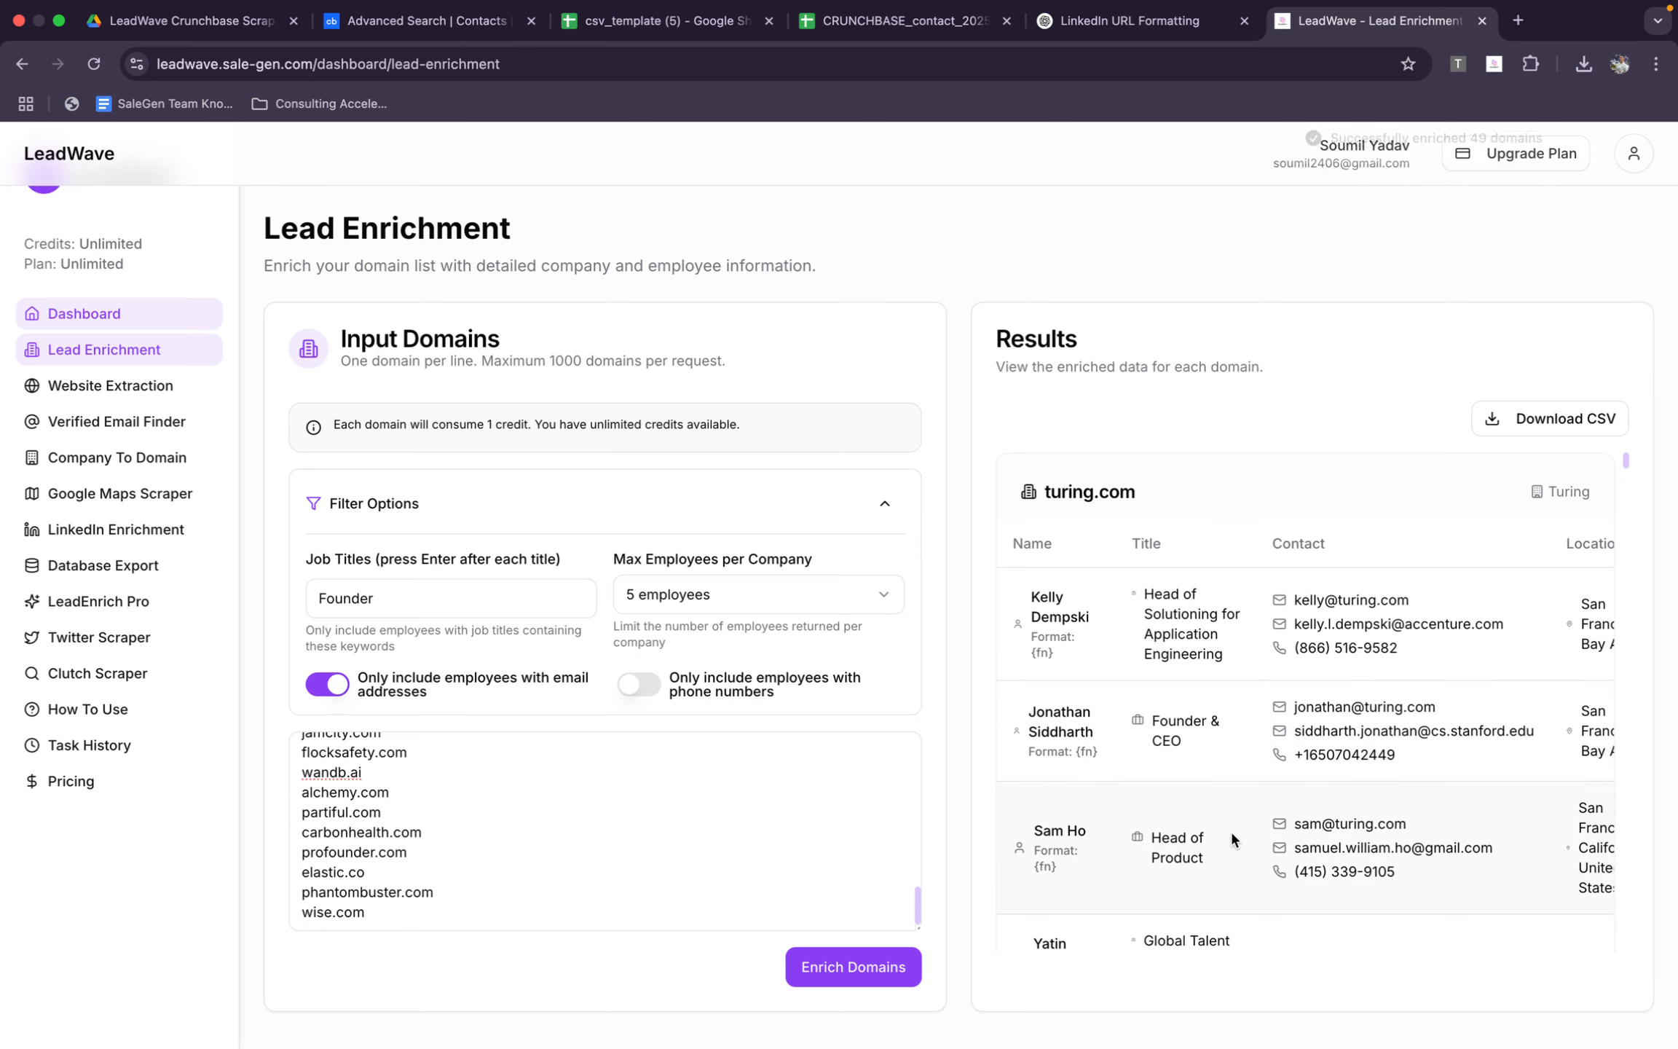
scroll(1229, 829, down, 15)
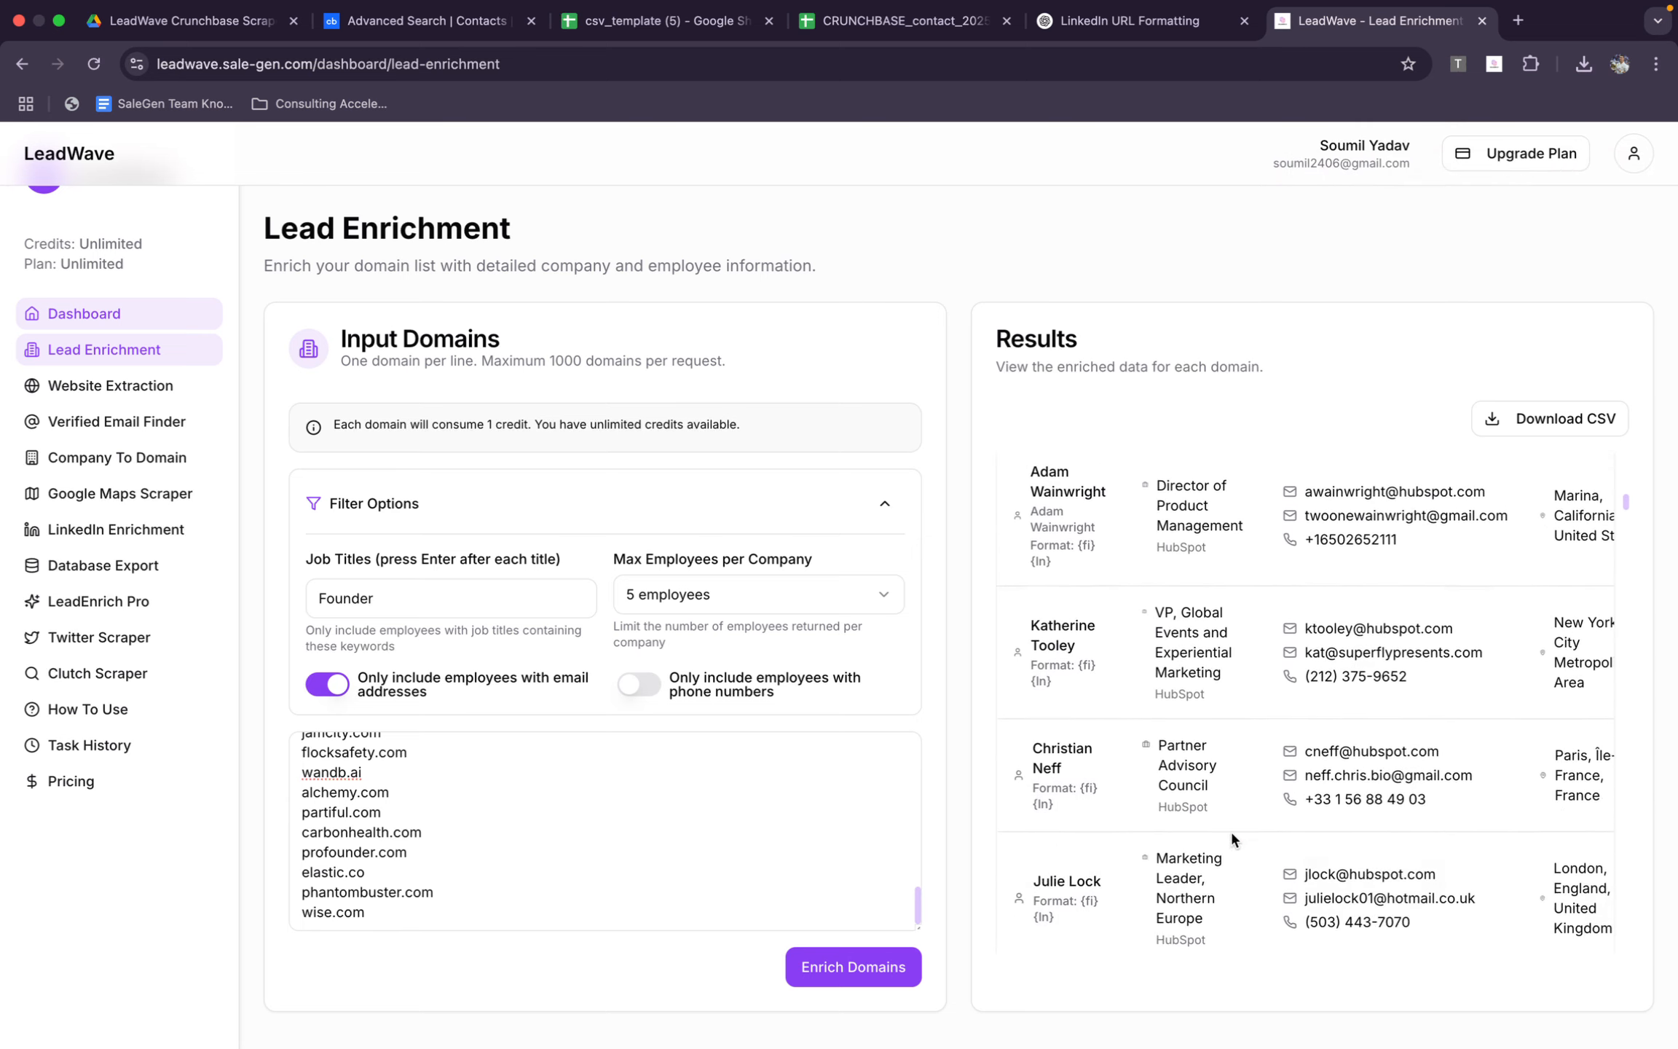
scroll(1229, 829, down, 15)
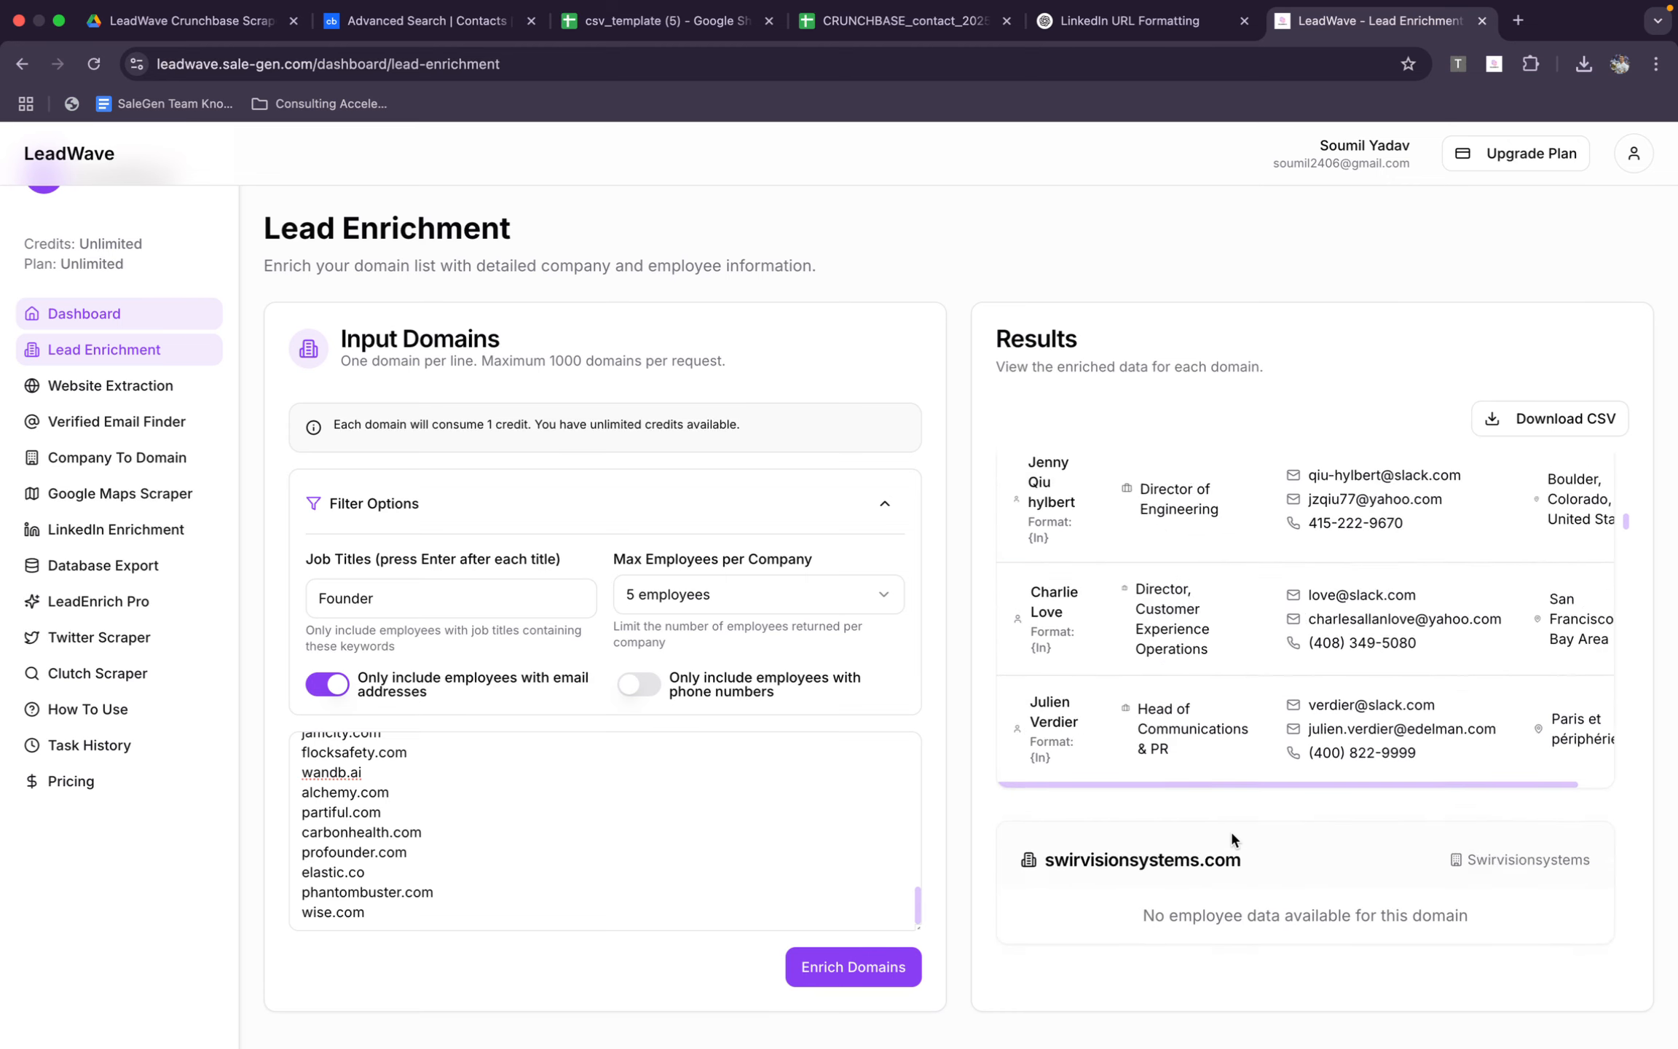
scroll(1229, 828, up, 15)
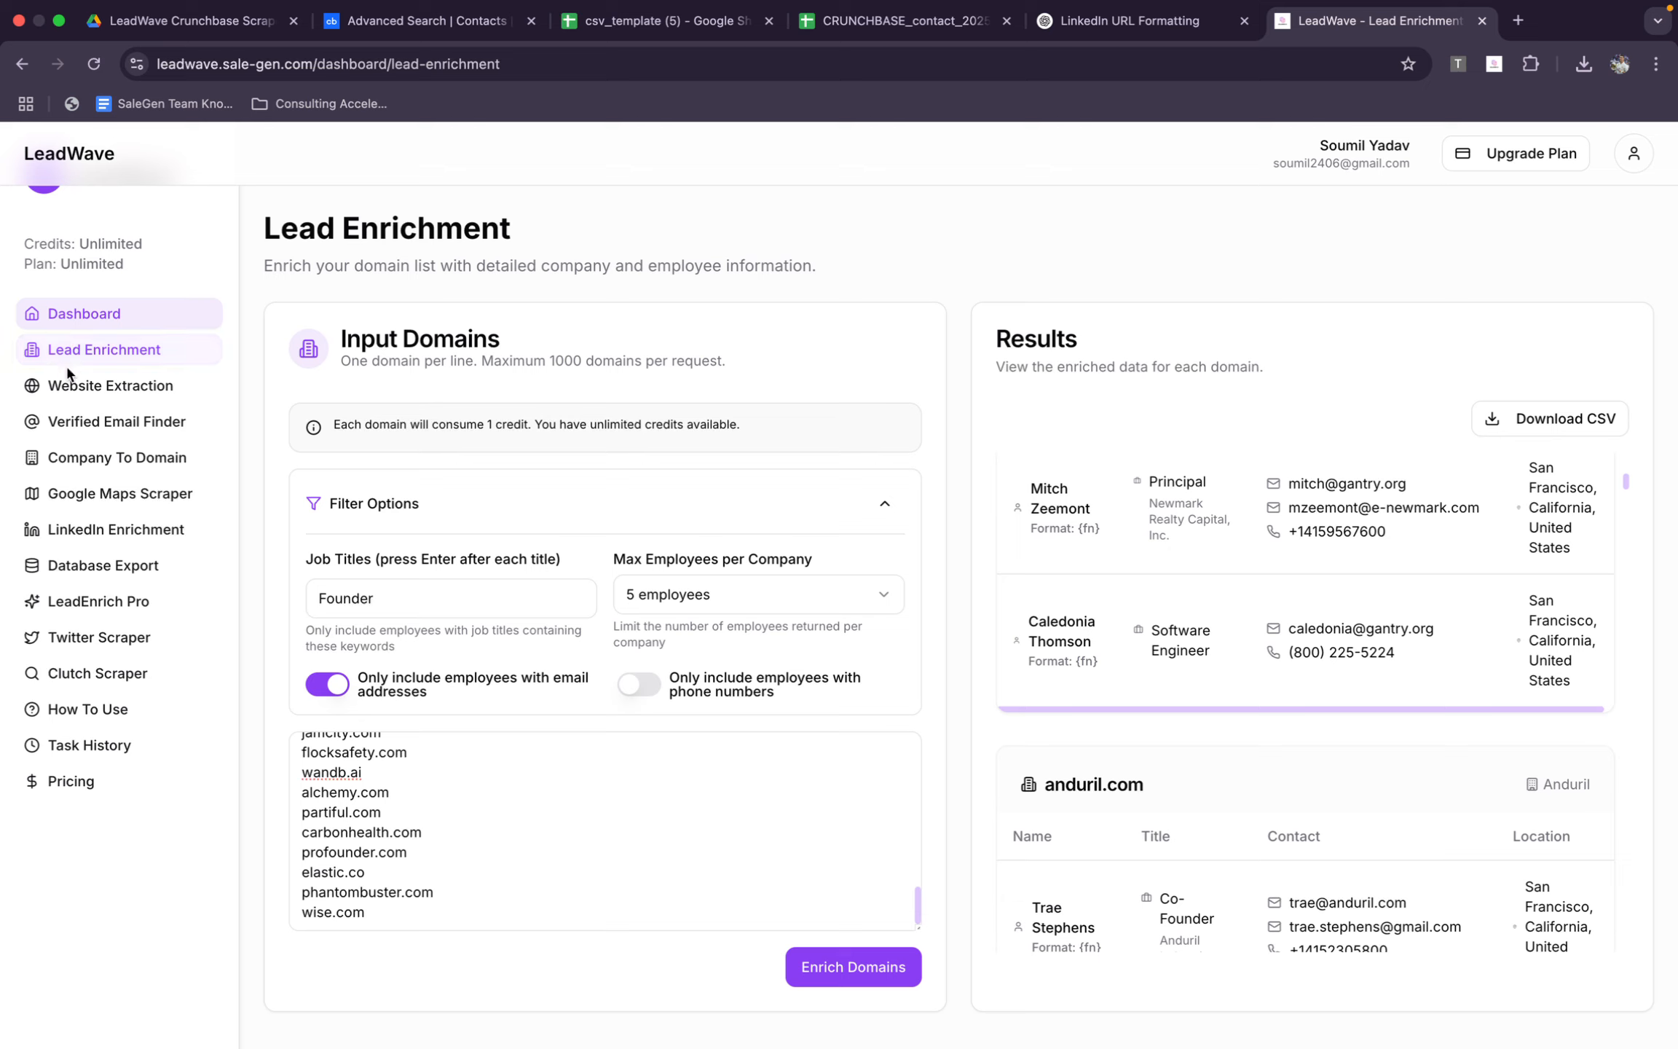
Paste the copied LinkedIn profile URLs into LeadWave's LinkedIn Enrichment tool and enrich the profiles
click(166, 424)
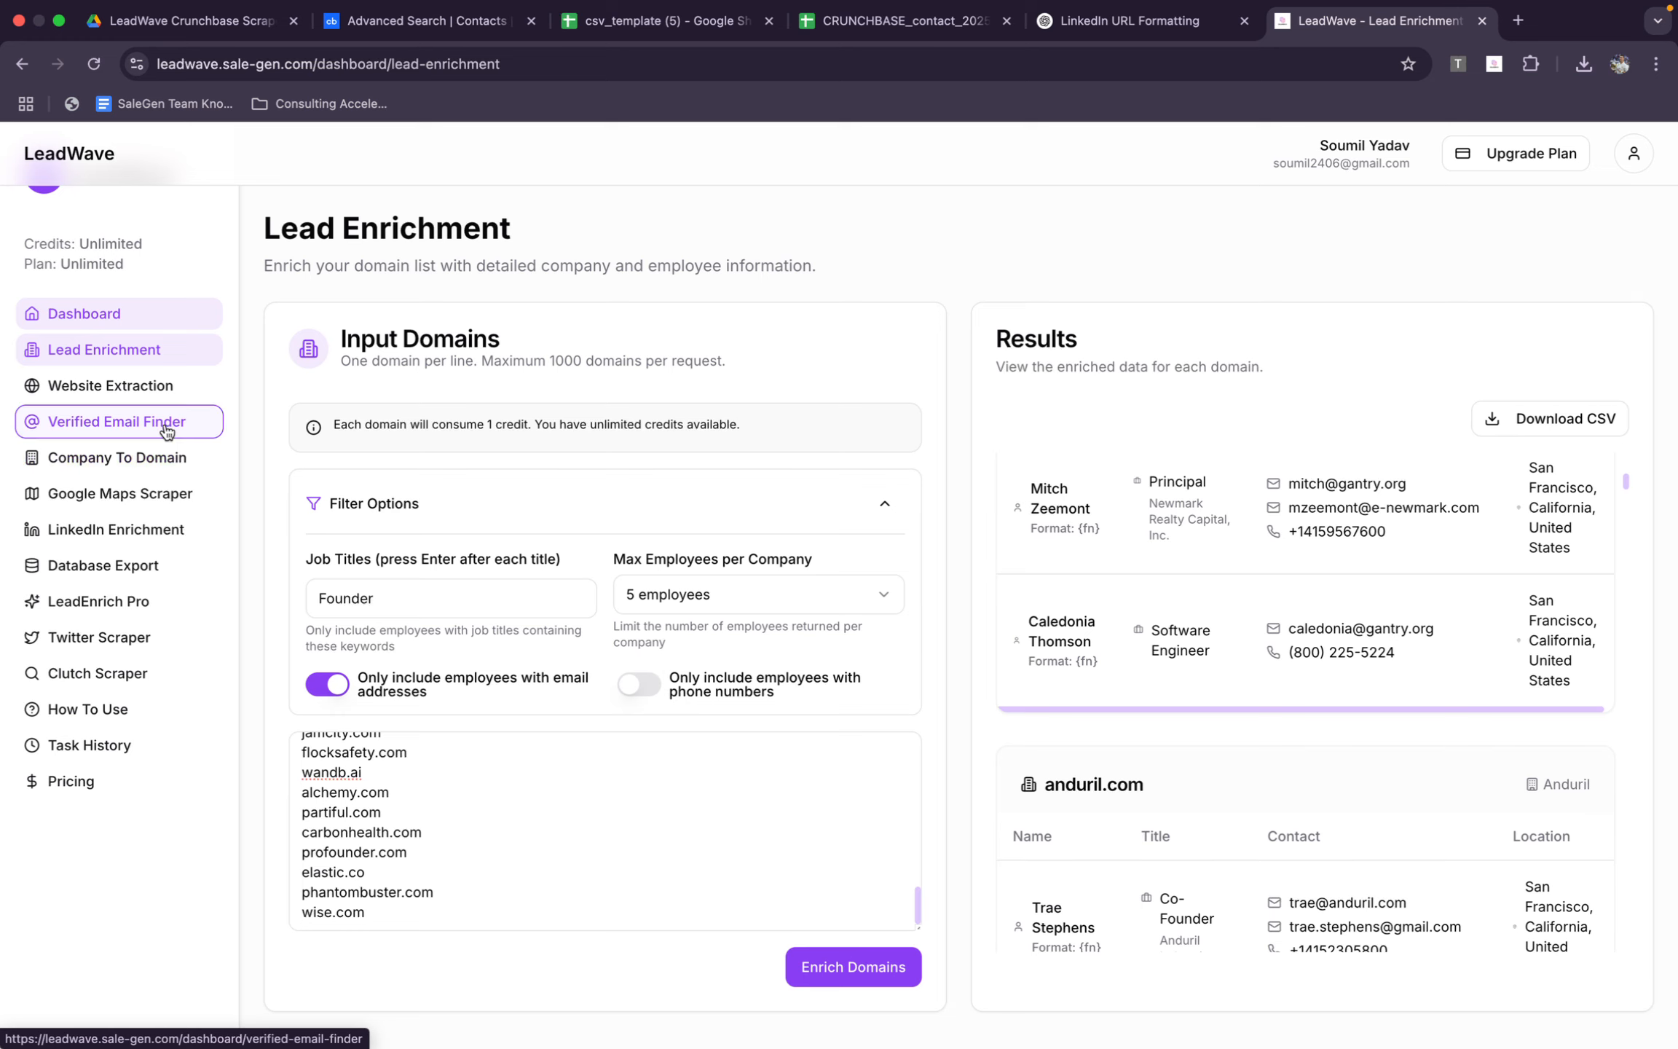
click(115, 530)
click(566, 520)
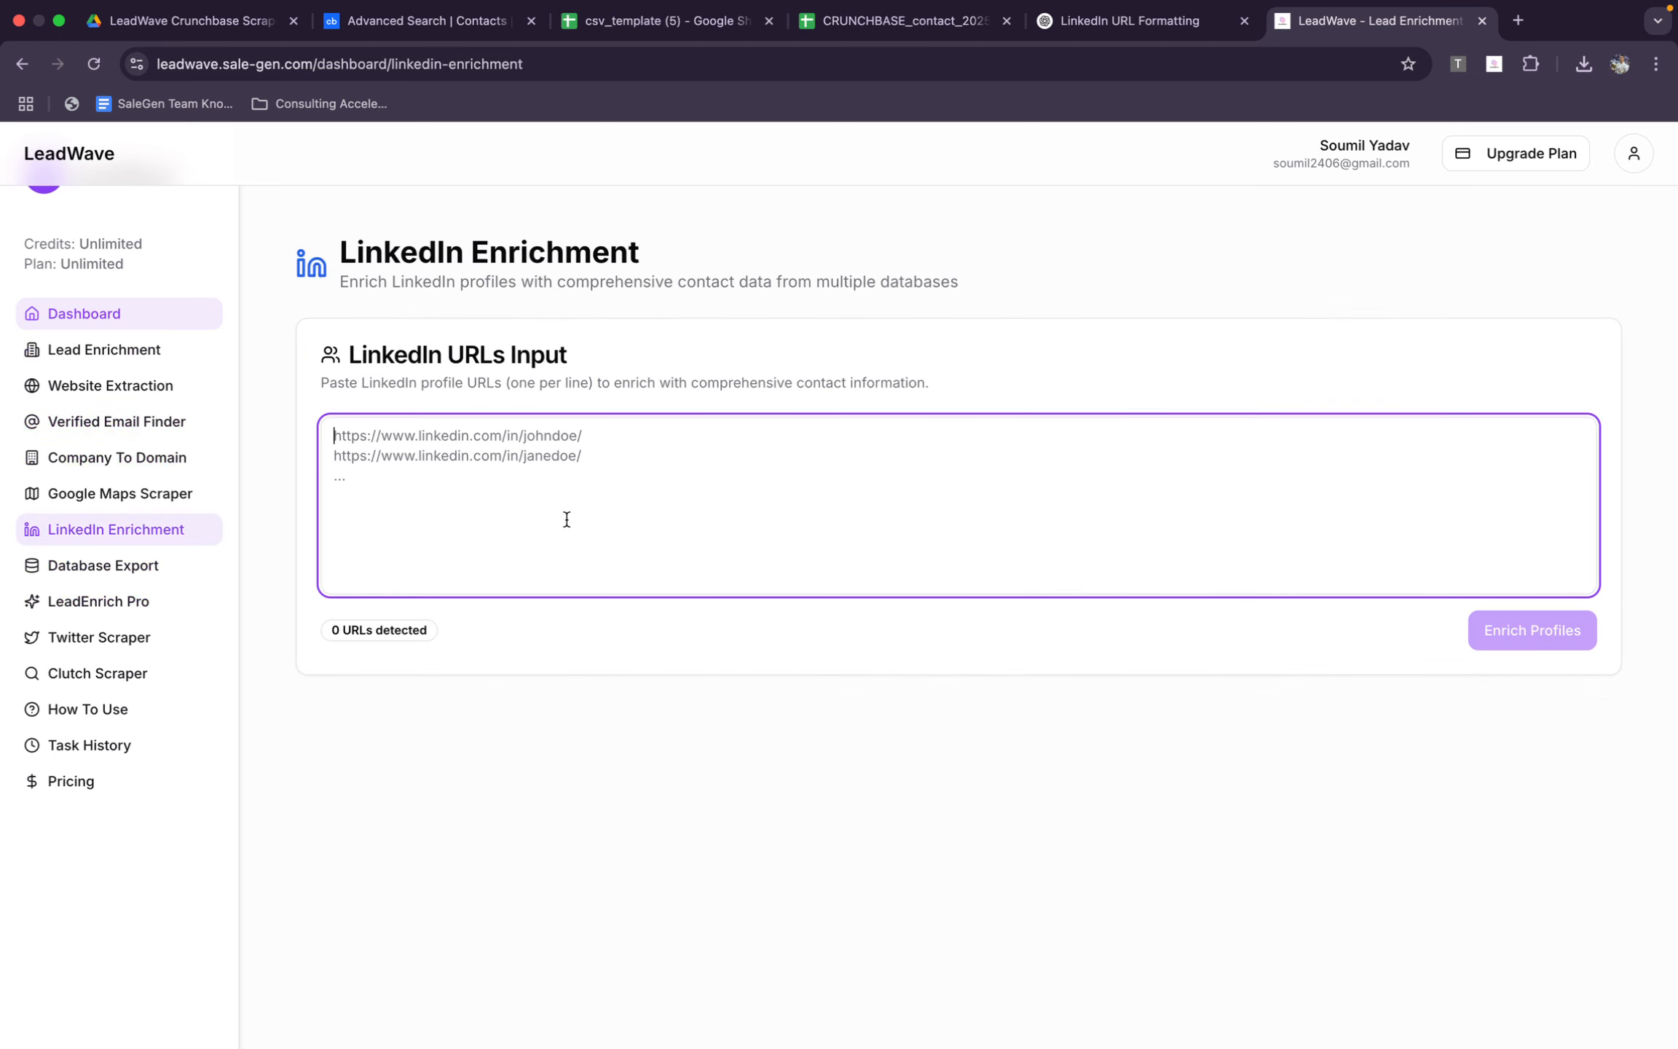
key(super+v)
click(1522, 645)
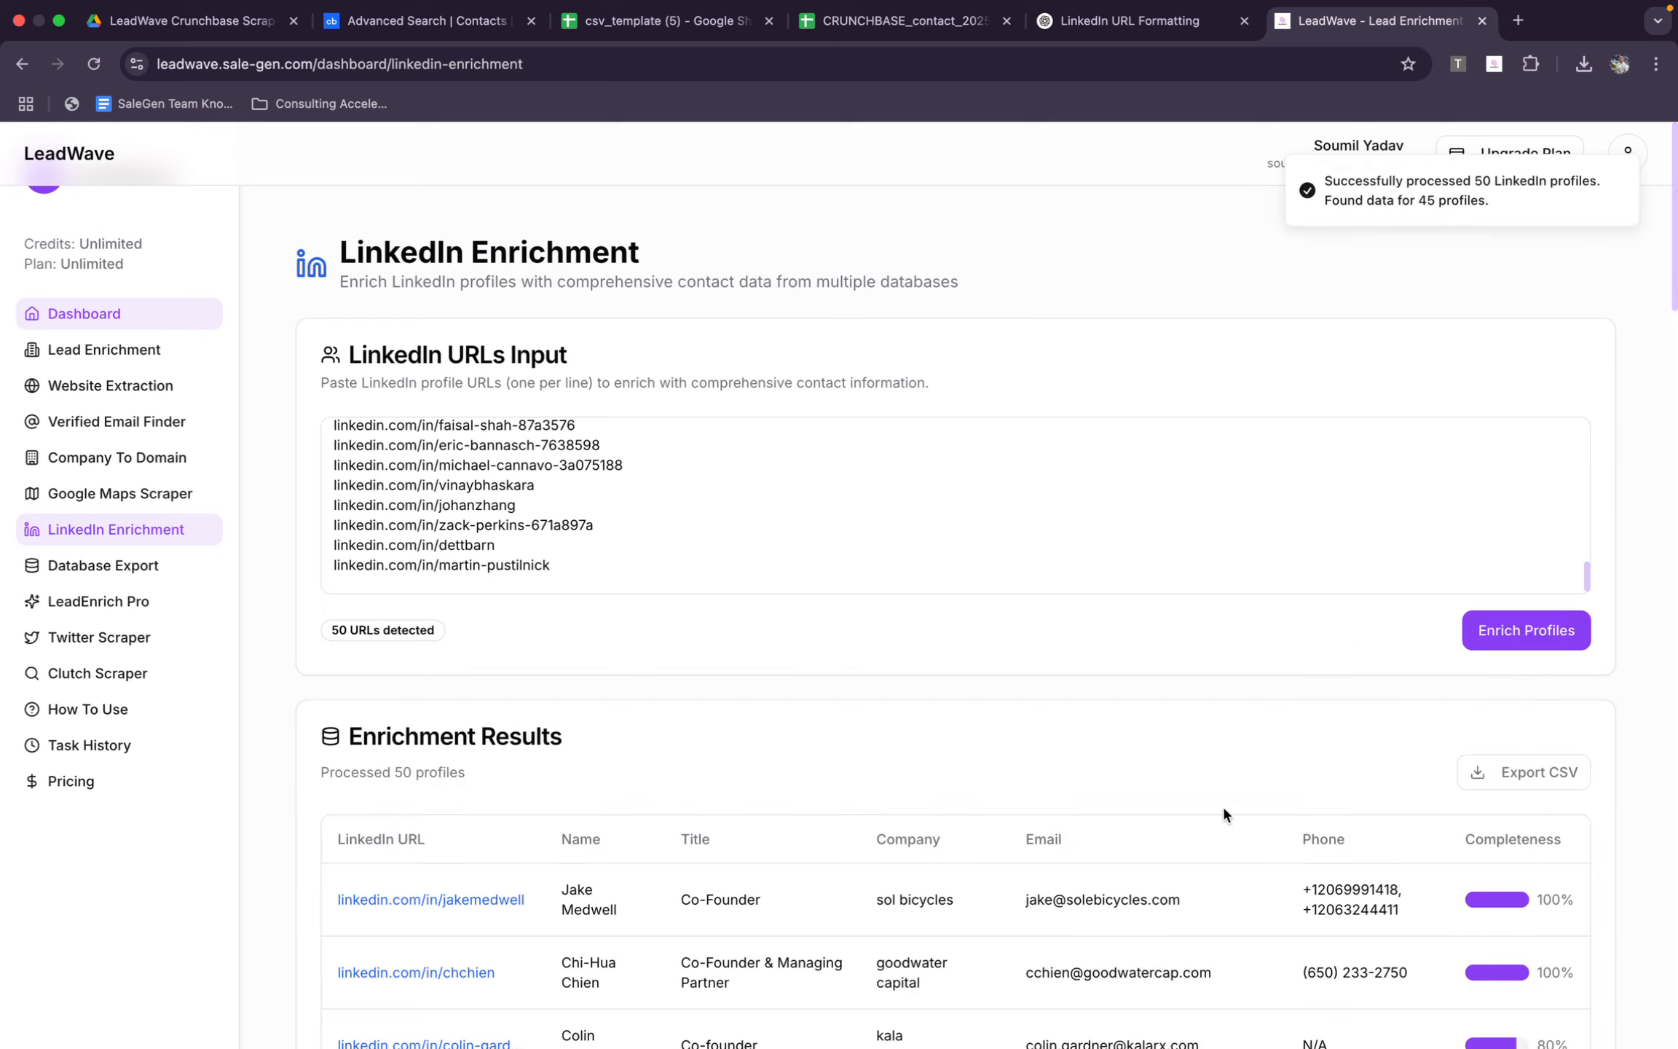
Examine the LinkedIn enrichment results for the profiles' titles, companies, emails, phone numbers and completeness
scroll(1223, 809, down, 3)
scroll(1222, 804, down, 20)
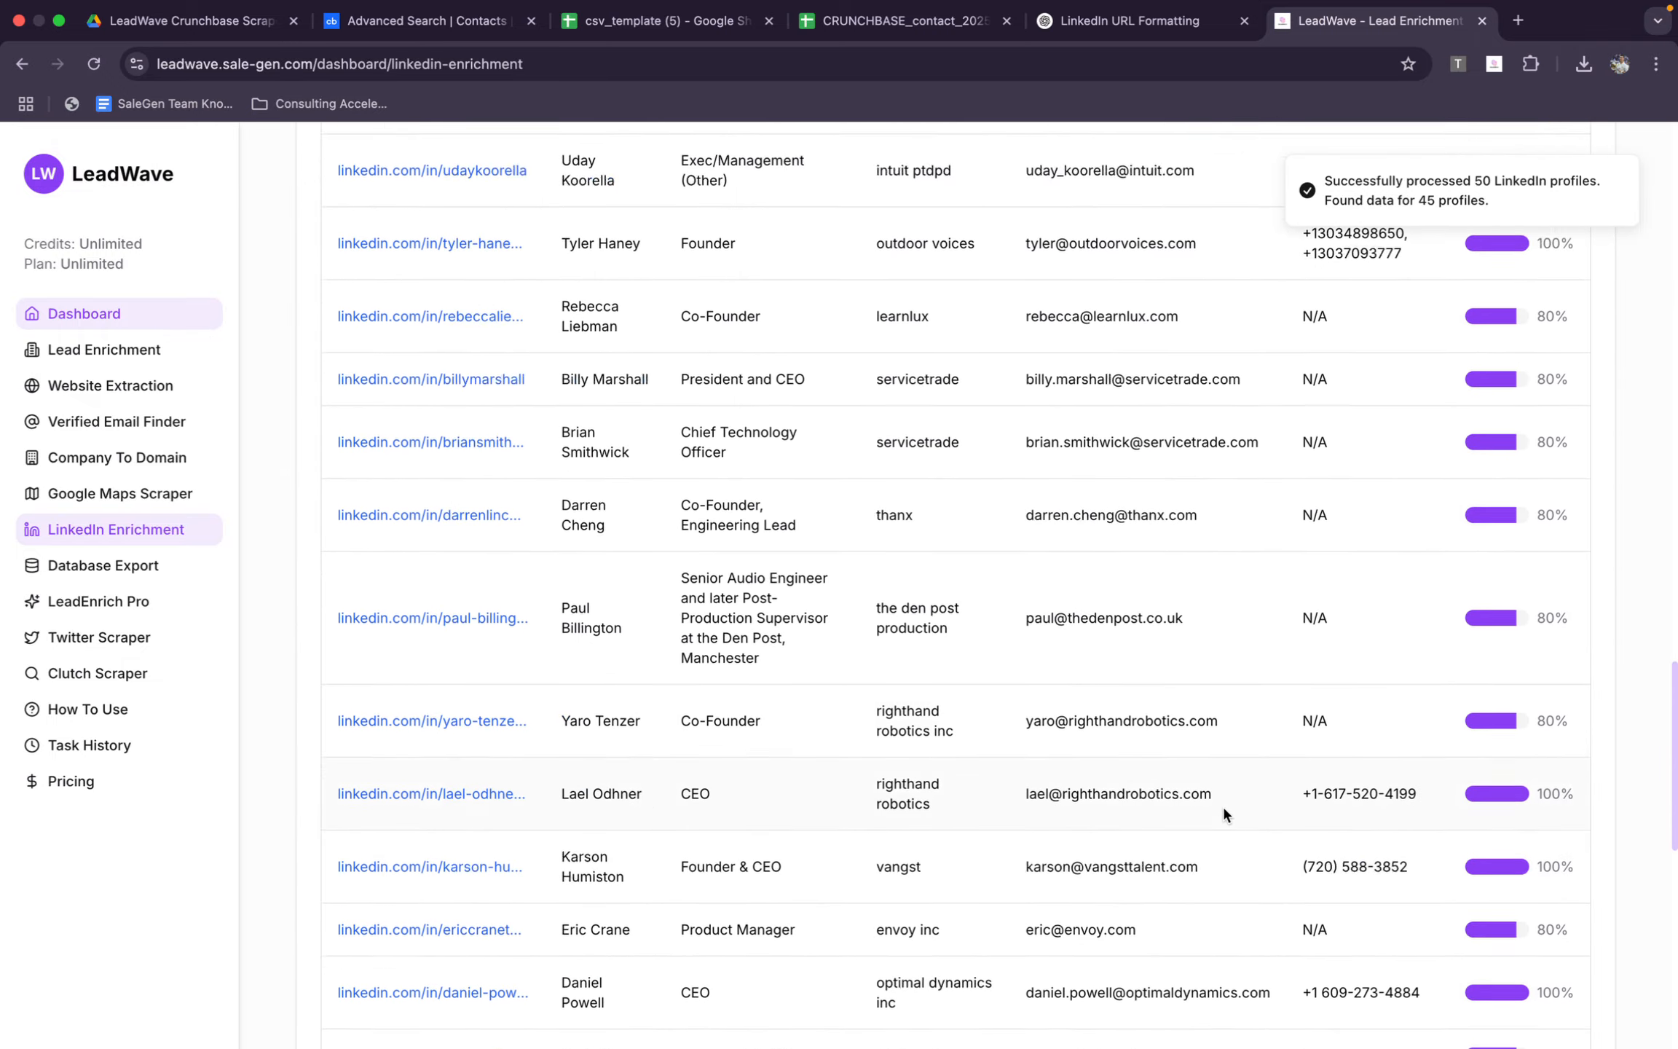
scroll(1222, 803, down, 2)
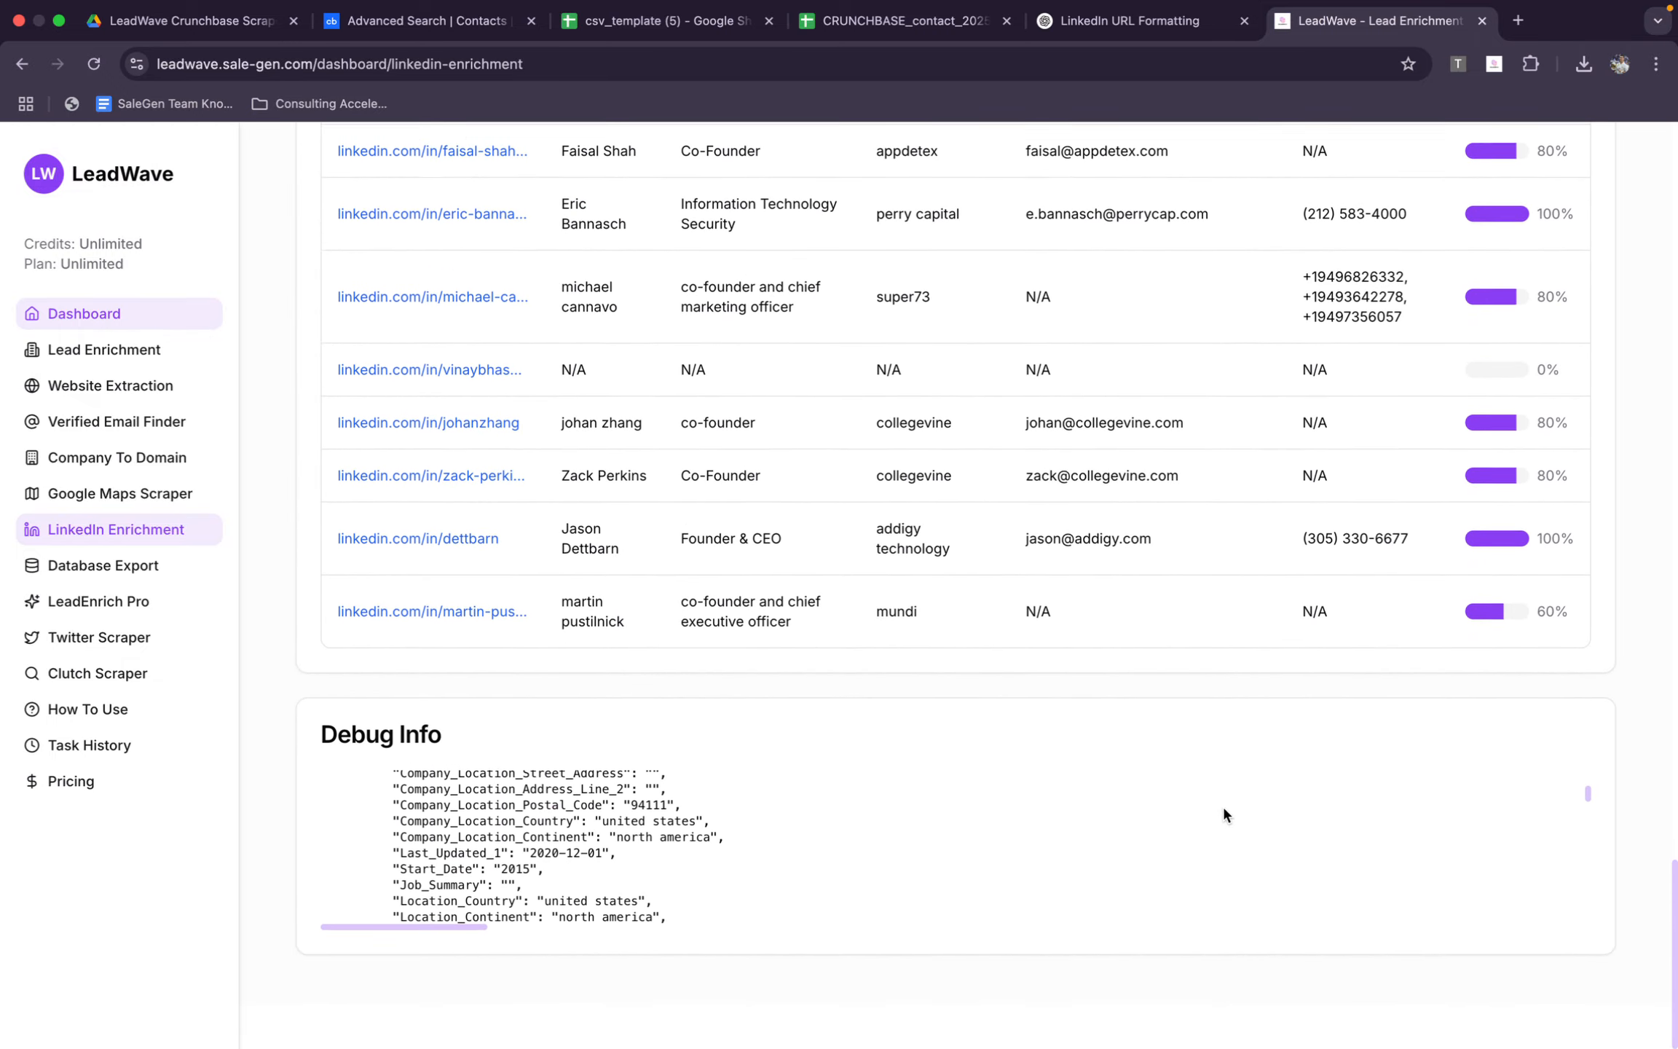
scroll(1222, 803, up, 5)
scroll(1209, 672, up, 3)
scroll(1176, 882, down, 2)
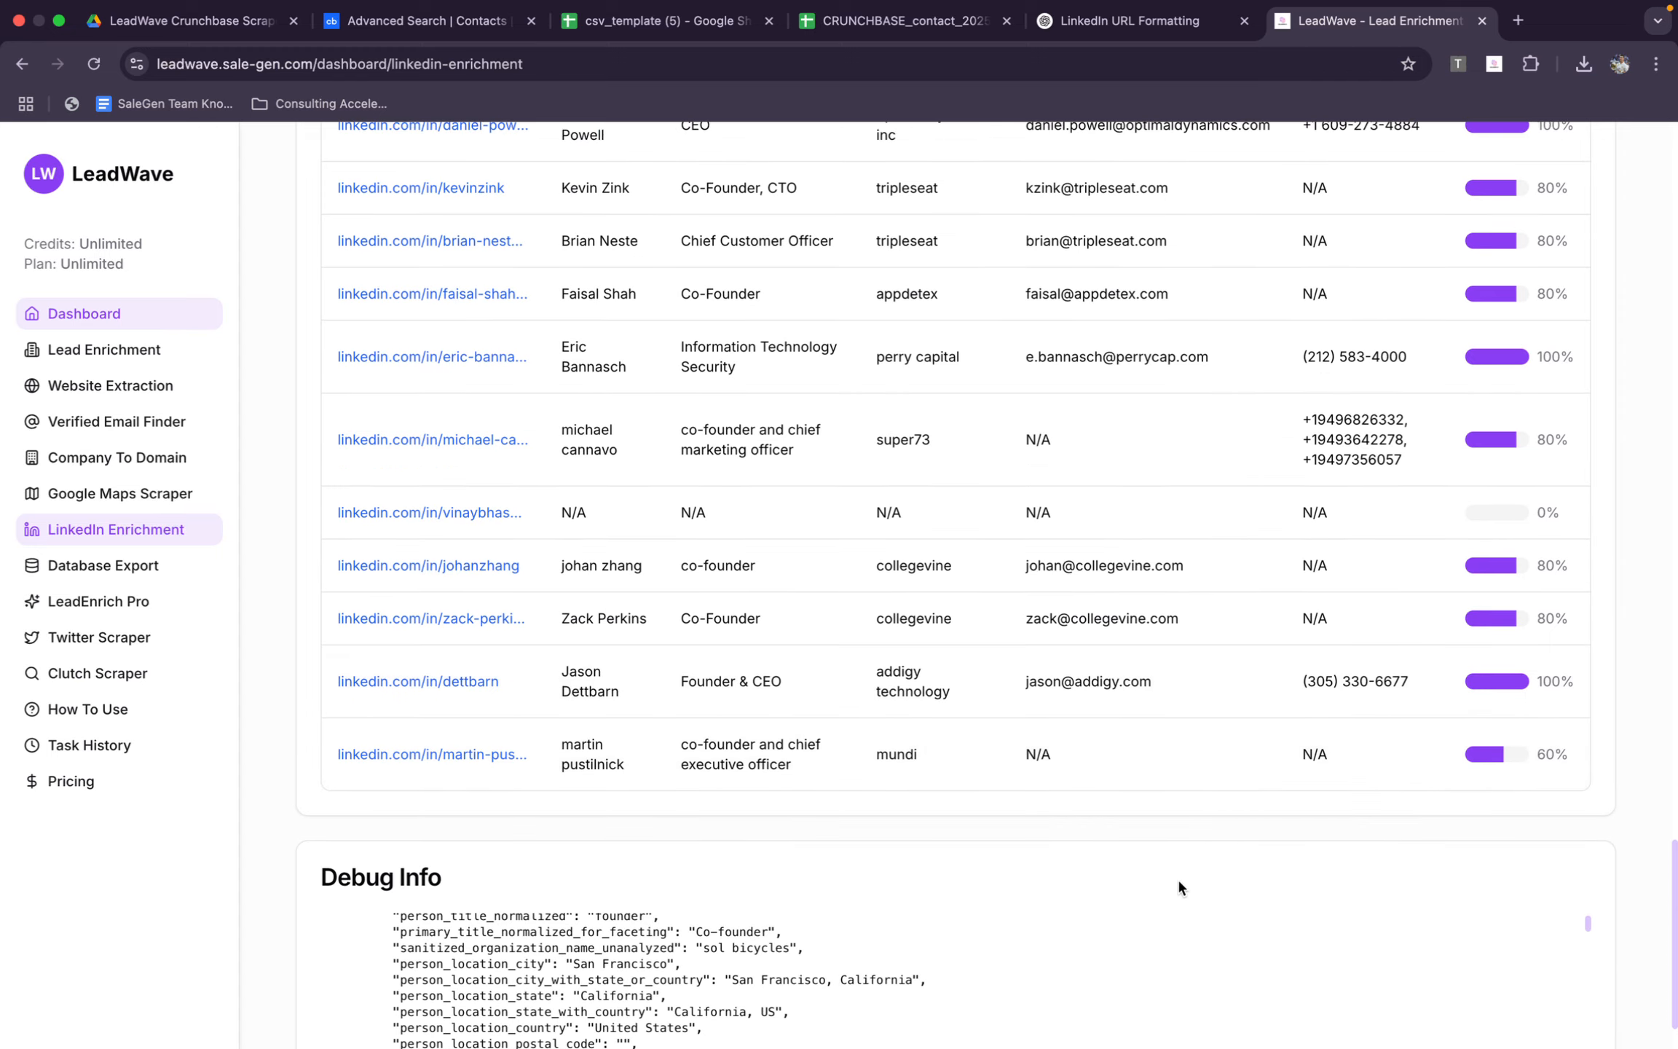
scroll(1177, 881, up, 13)
scroll(1177, 881, down, 17)
scroll(1177, 877, up, 15)
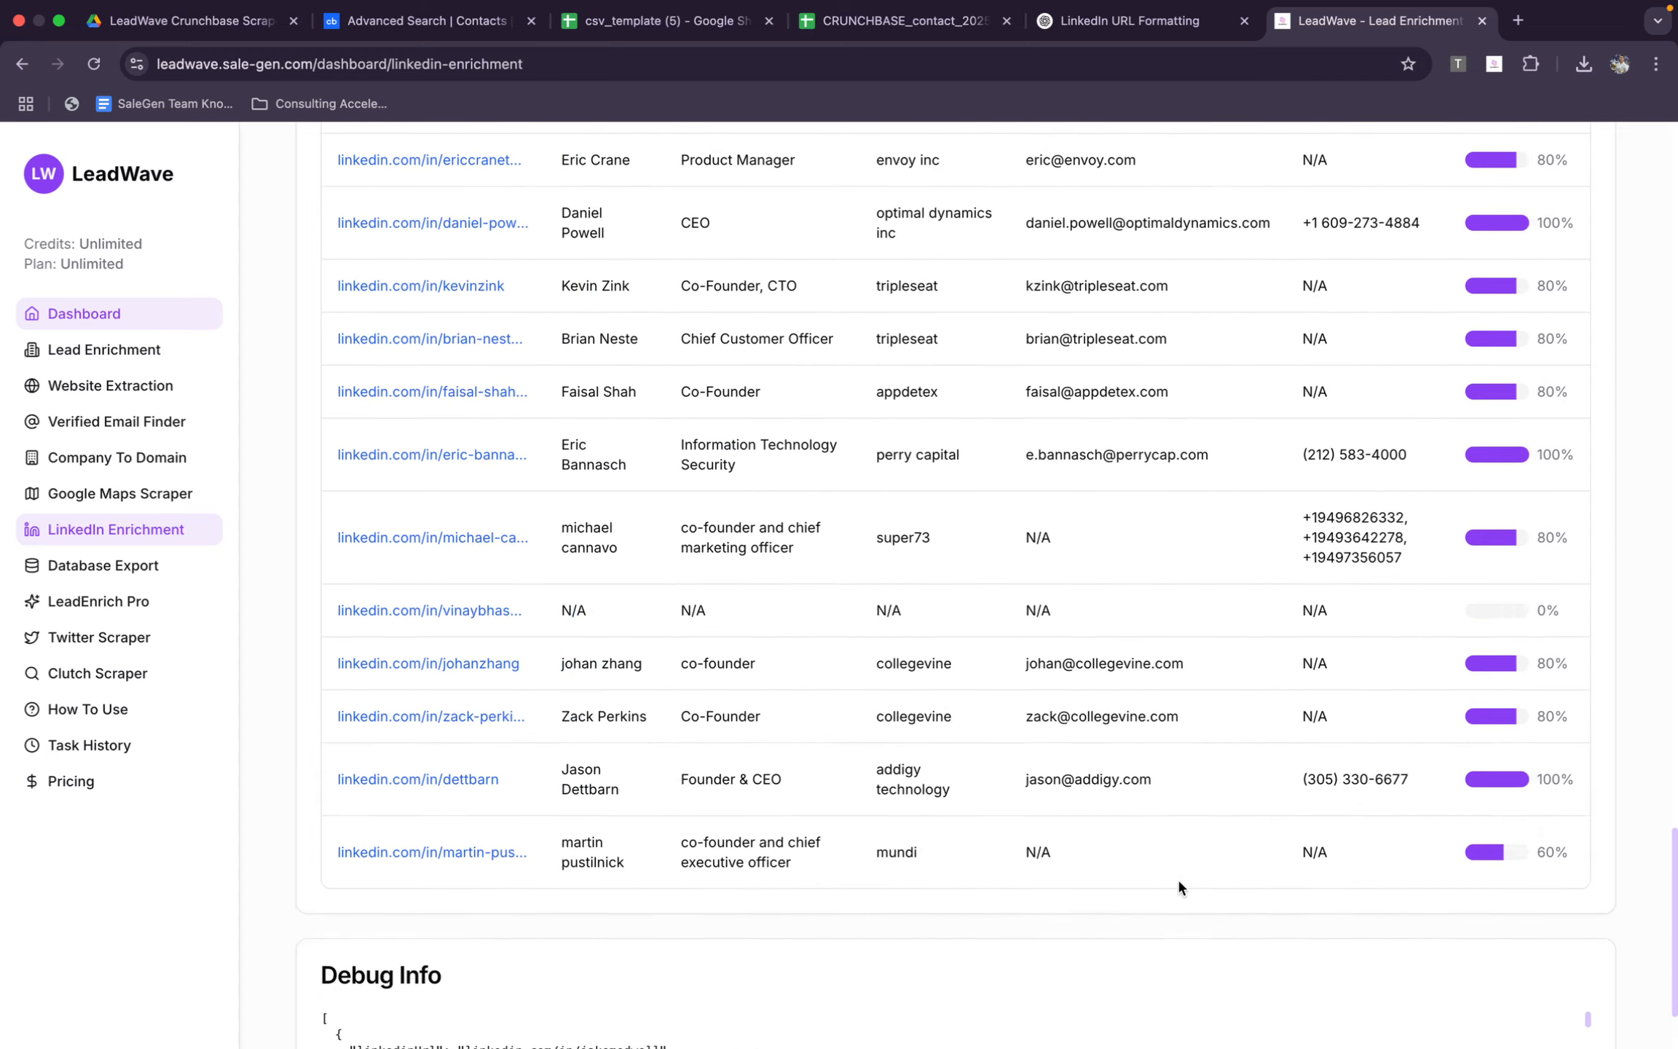
scroll(1176, 796, up, 10)
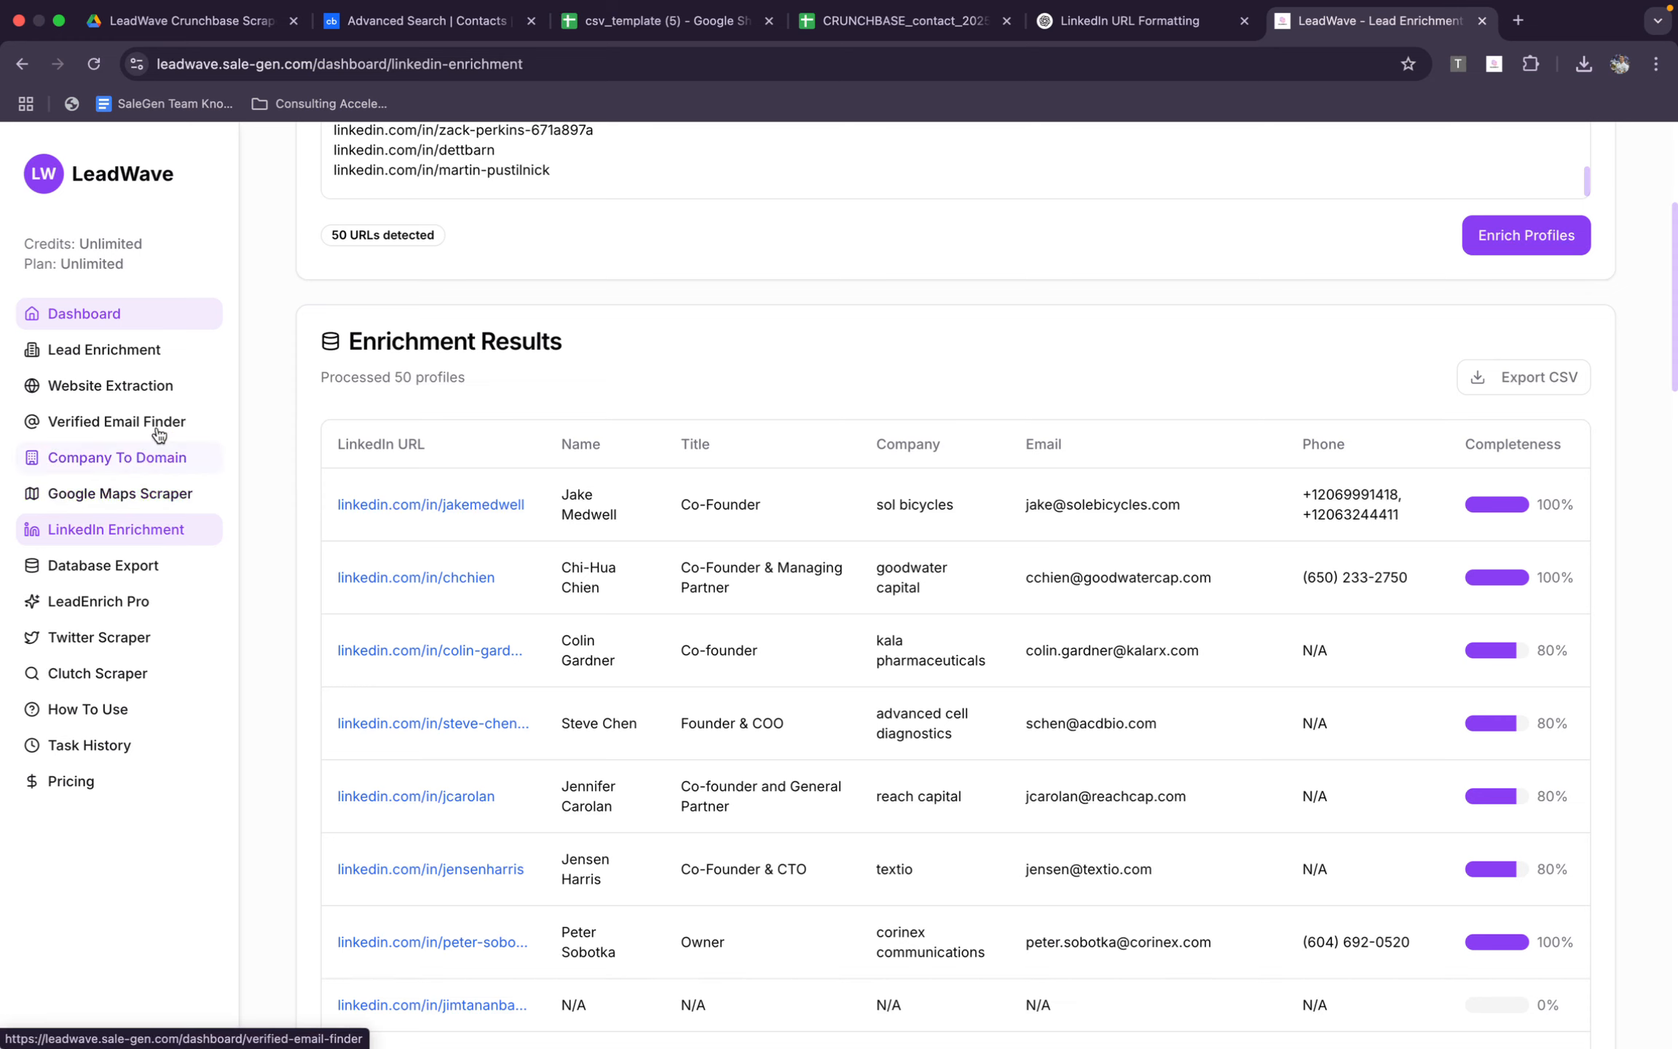
click(175, 379)
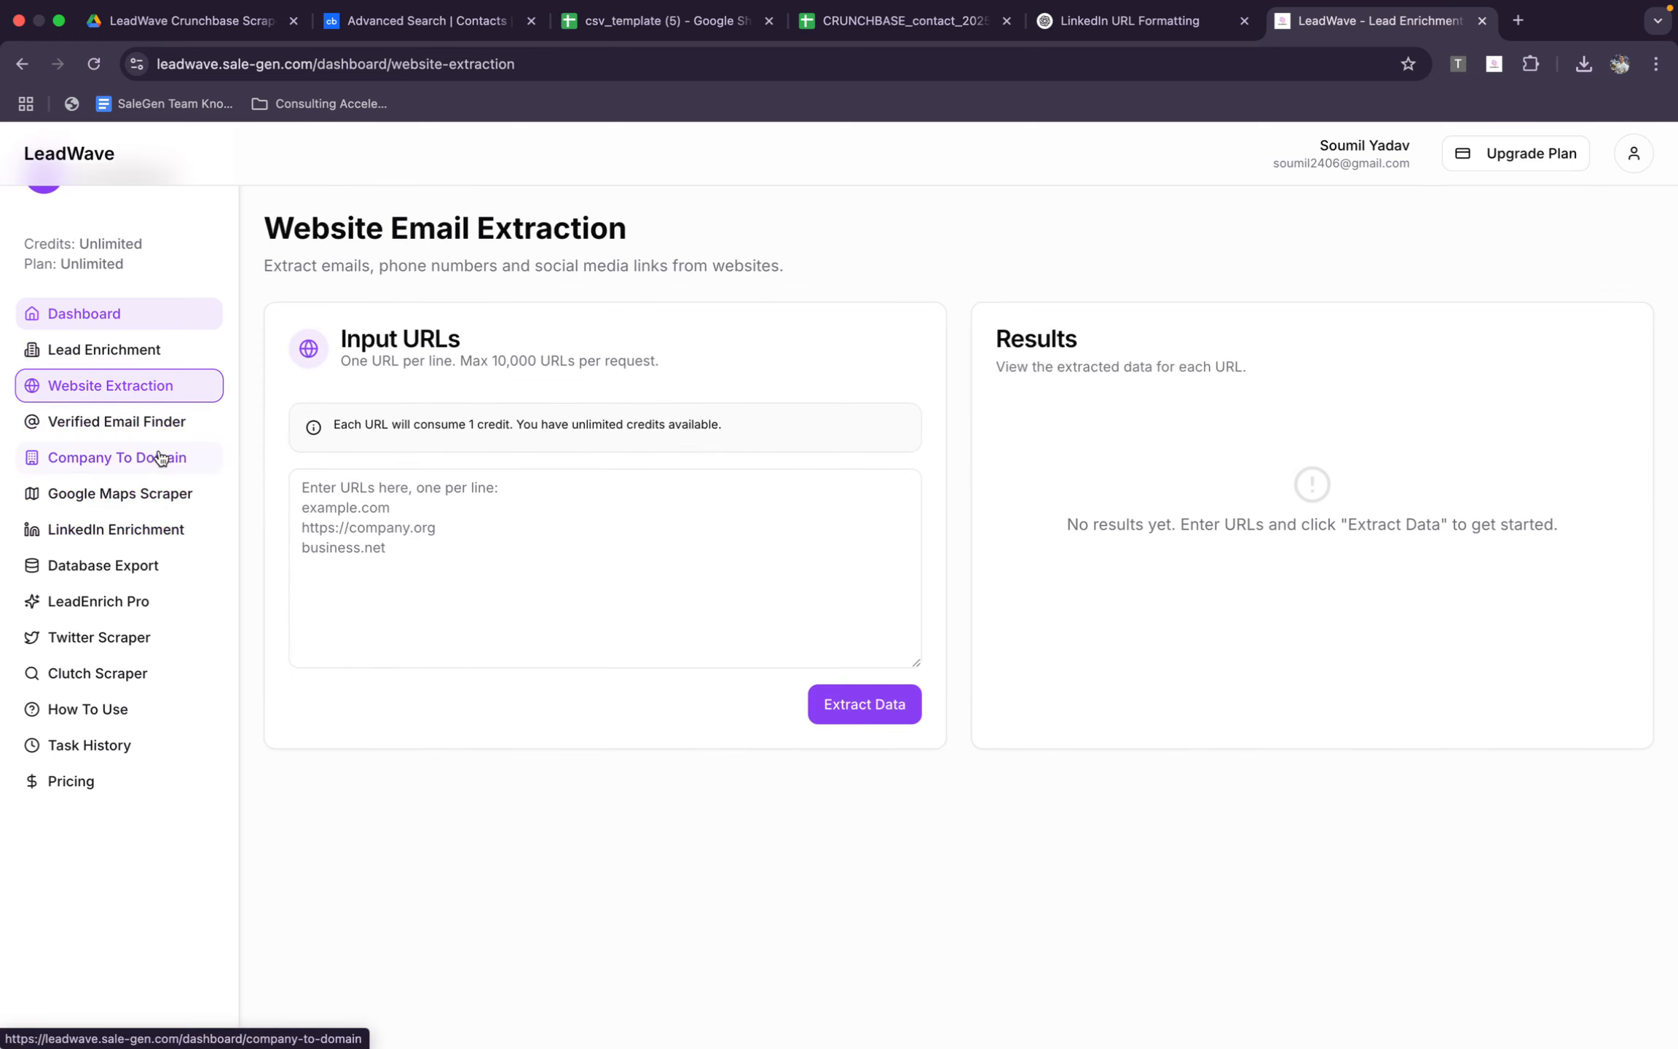
click(162, 457)
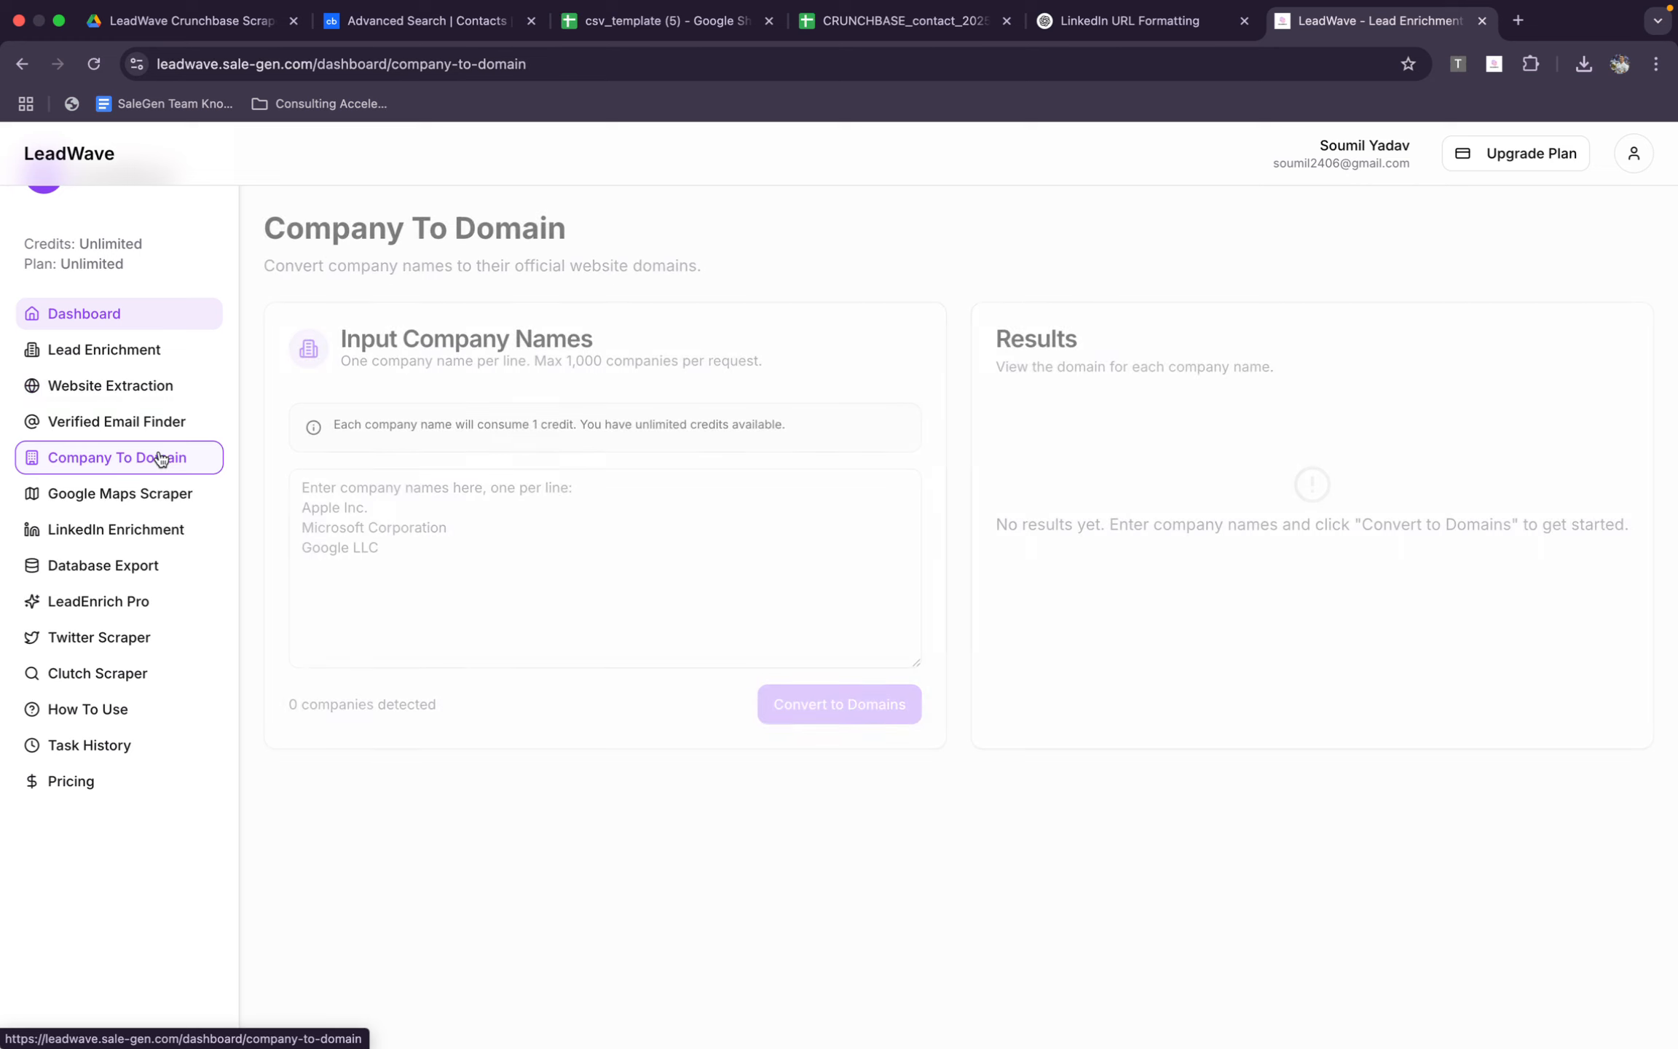
click(155, 386)
click(156, 365)
click(663, 20)
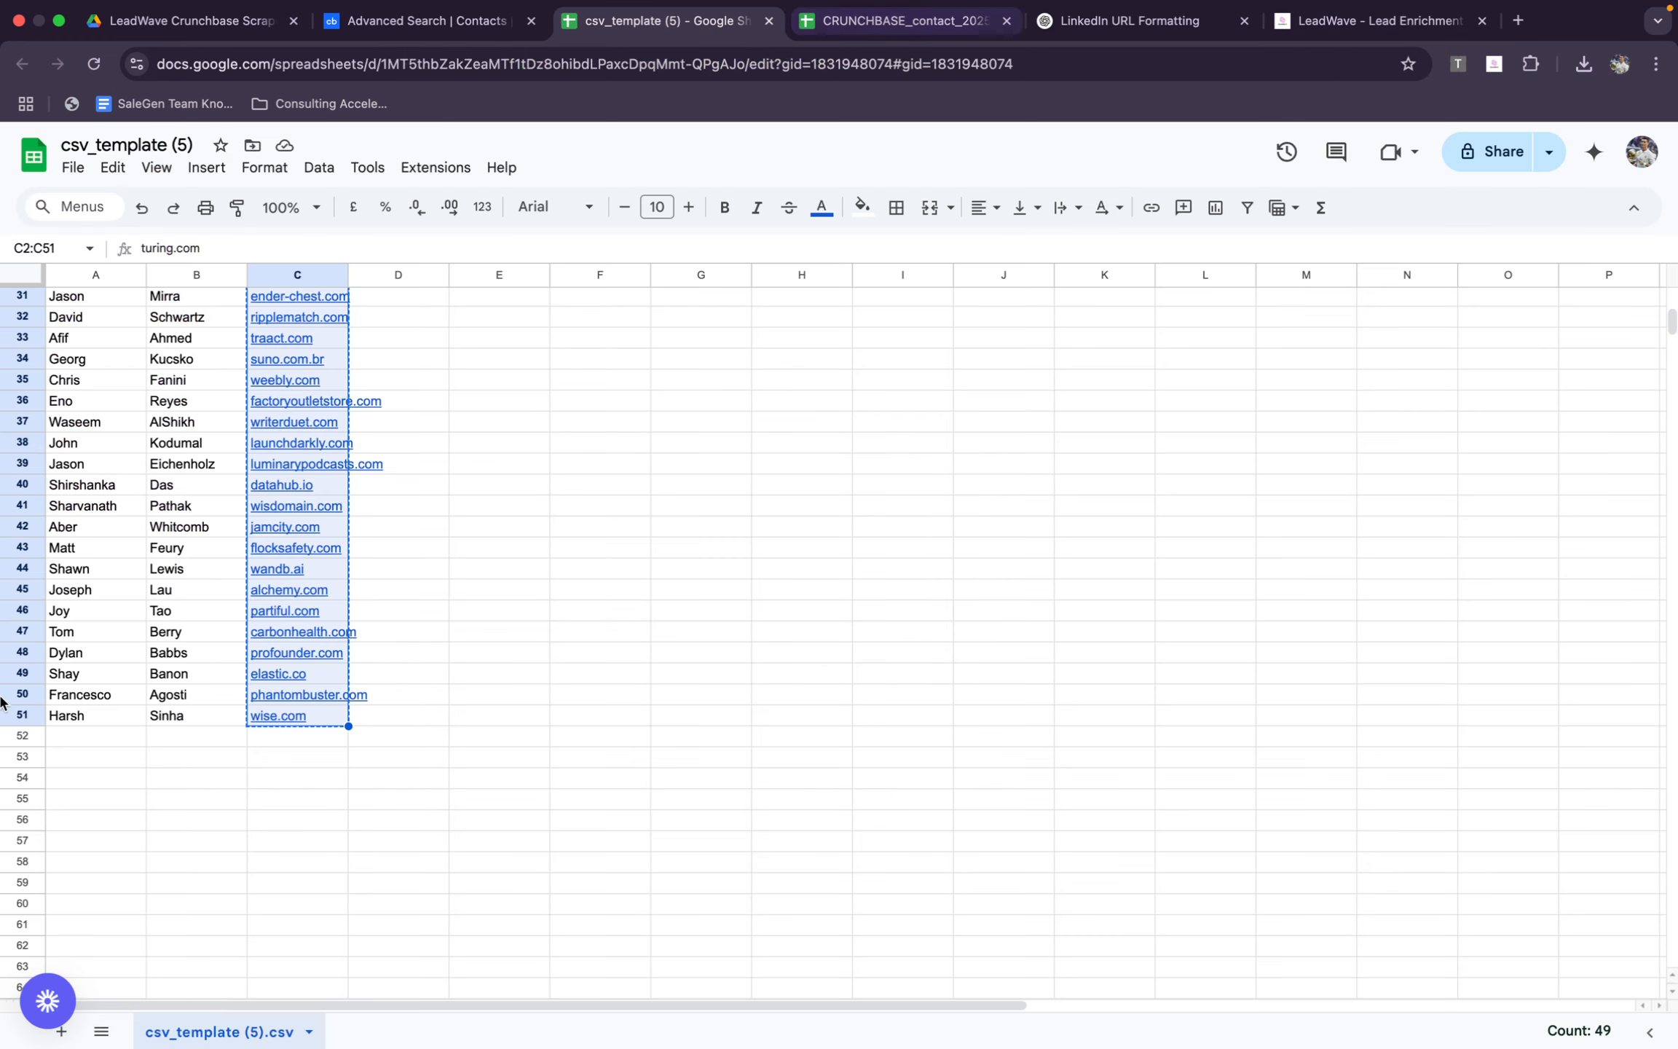
scroll(115, 453, up, 10)
click(209, 318)
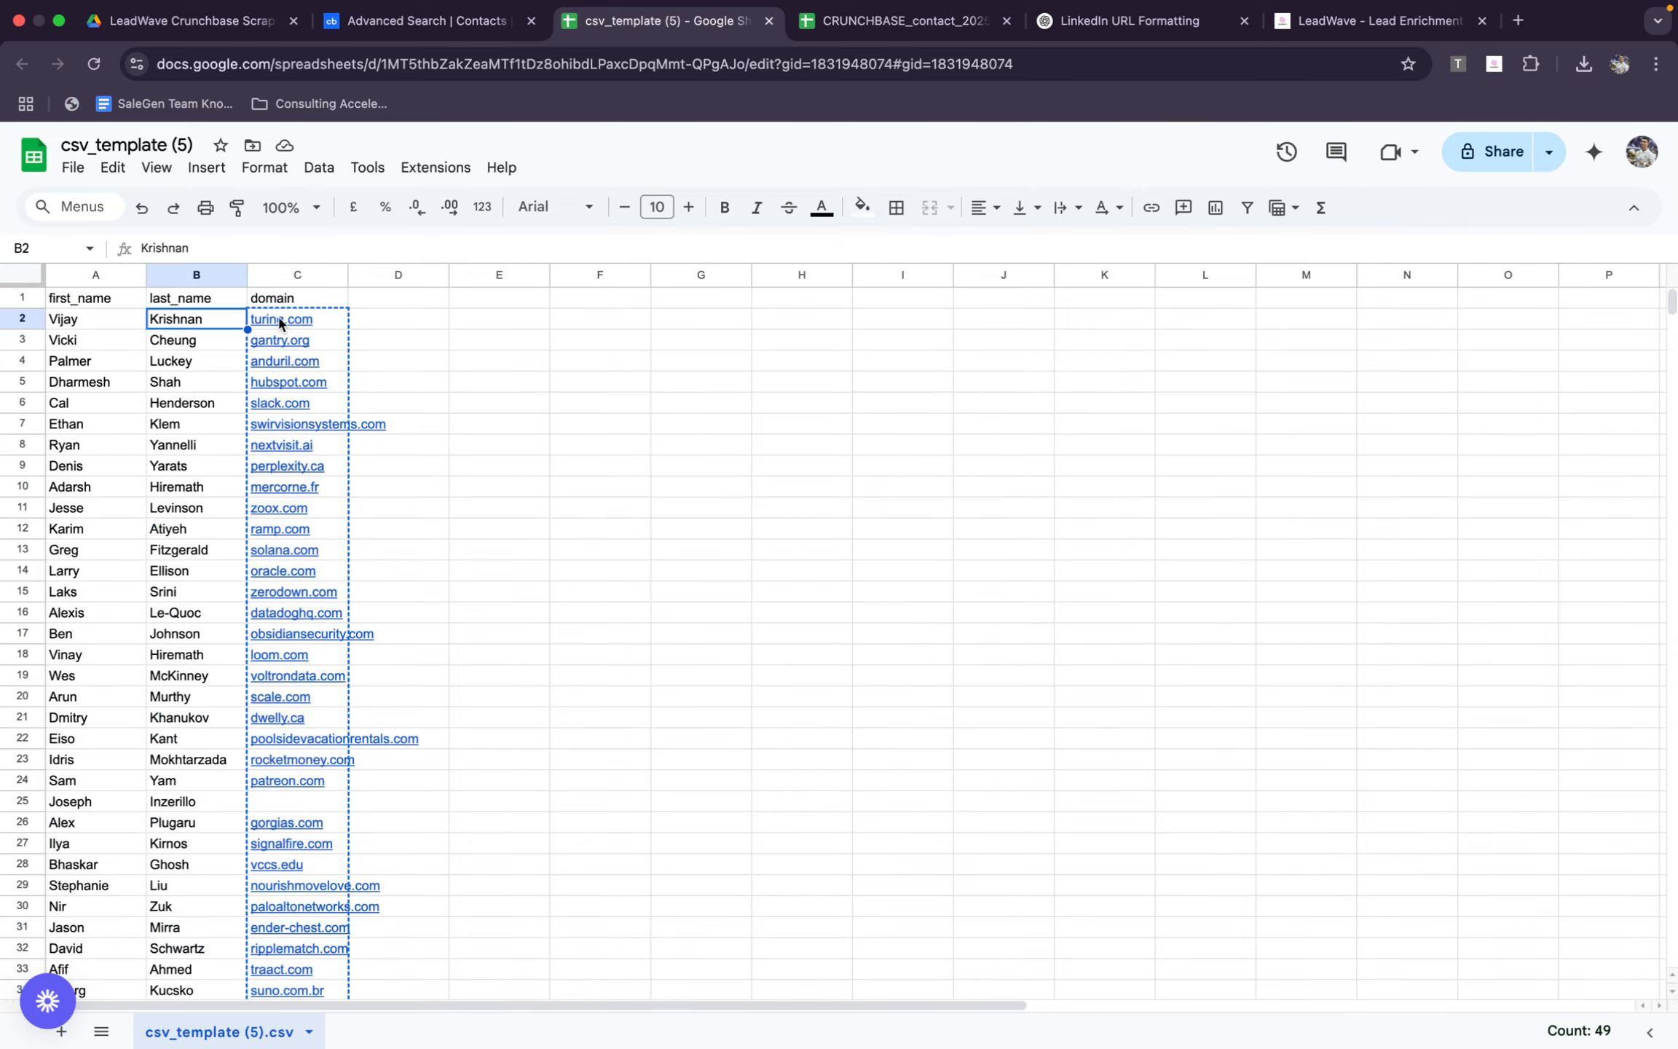
Copy the organization names in C2:C51 of the CRUNCHBASE_contact_20250624_50 (2) sheet
click(890, 25)
scroll(522, 386, up, 7)
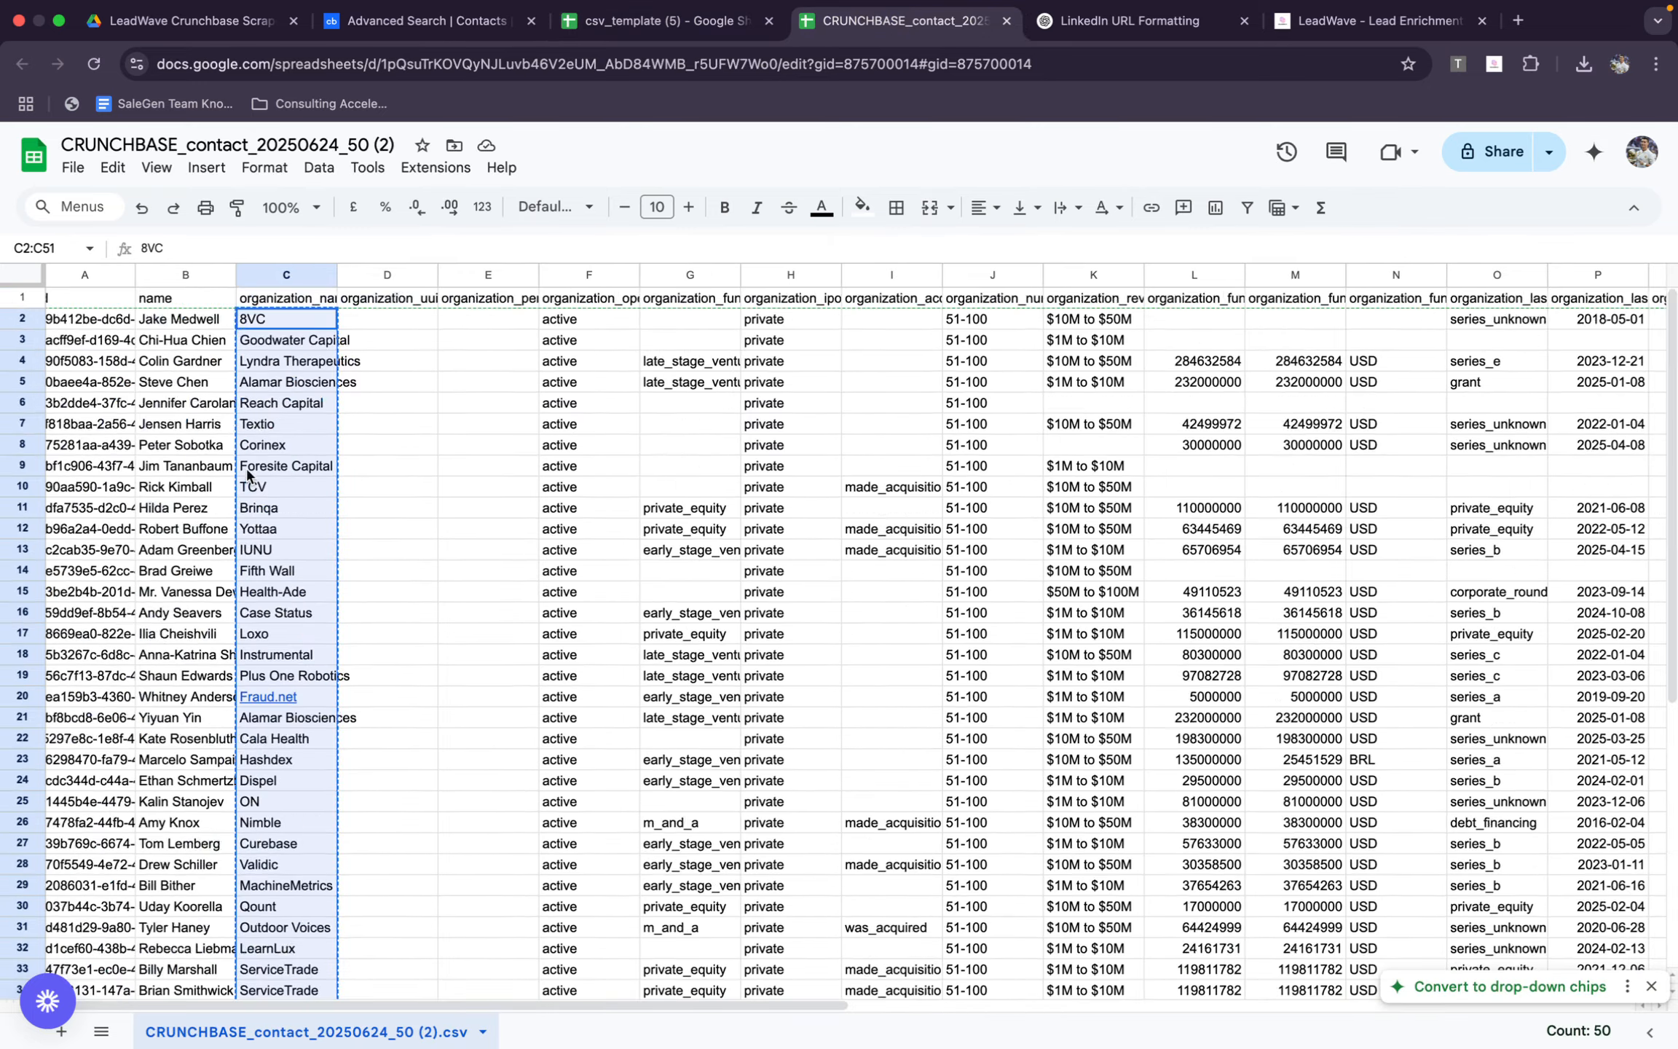
scroll(437, 328, right, 1)
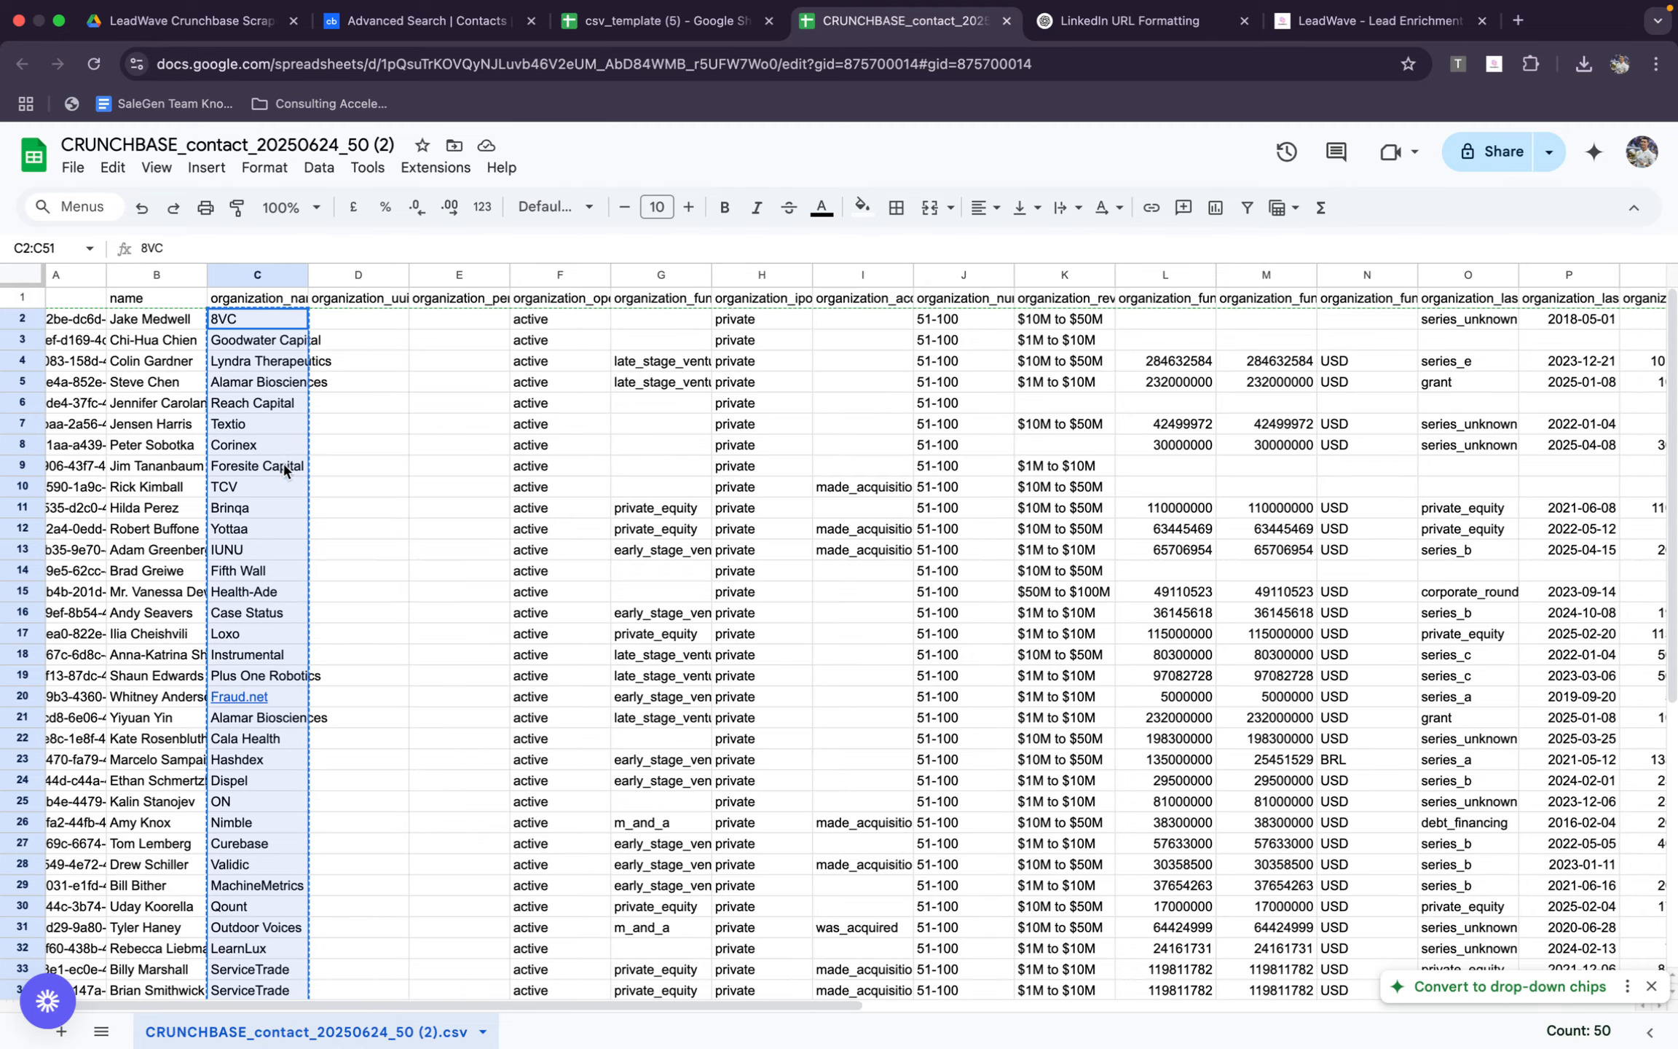
click(423, 21)
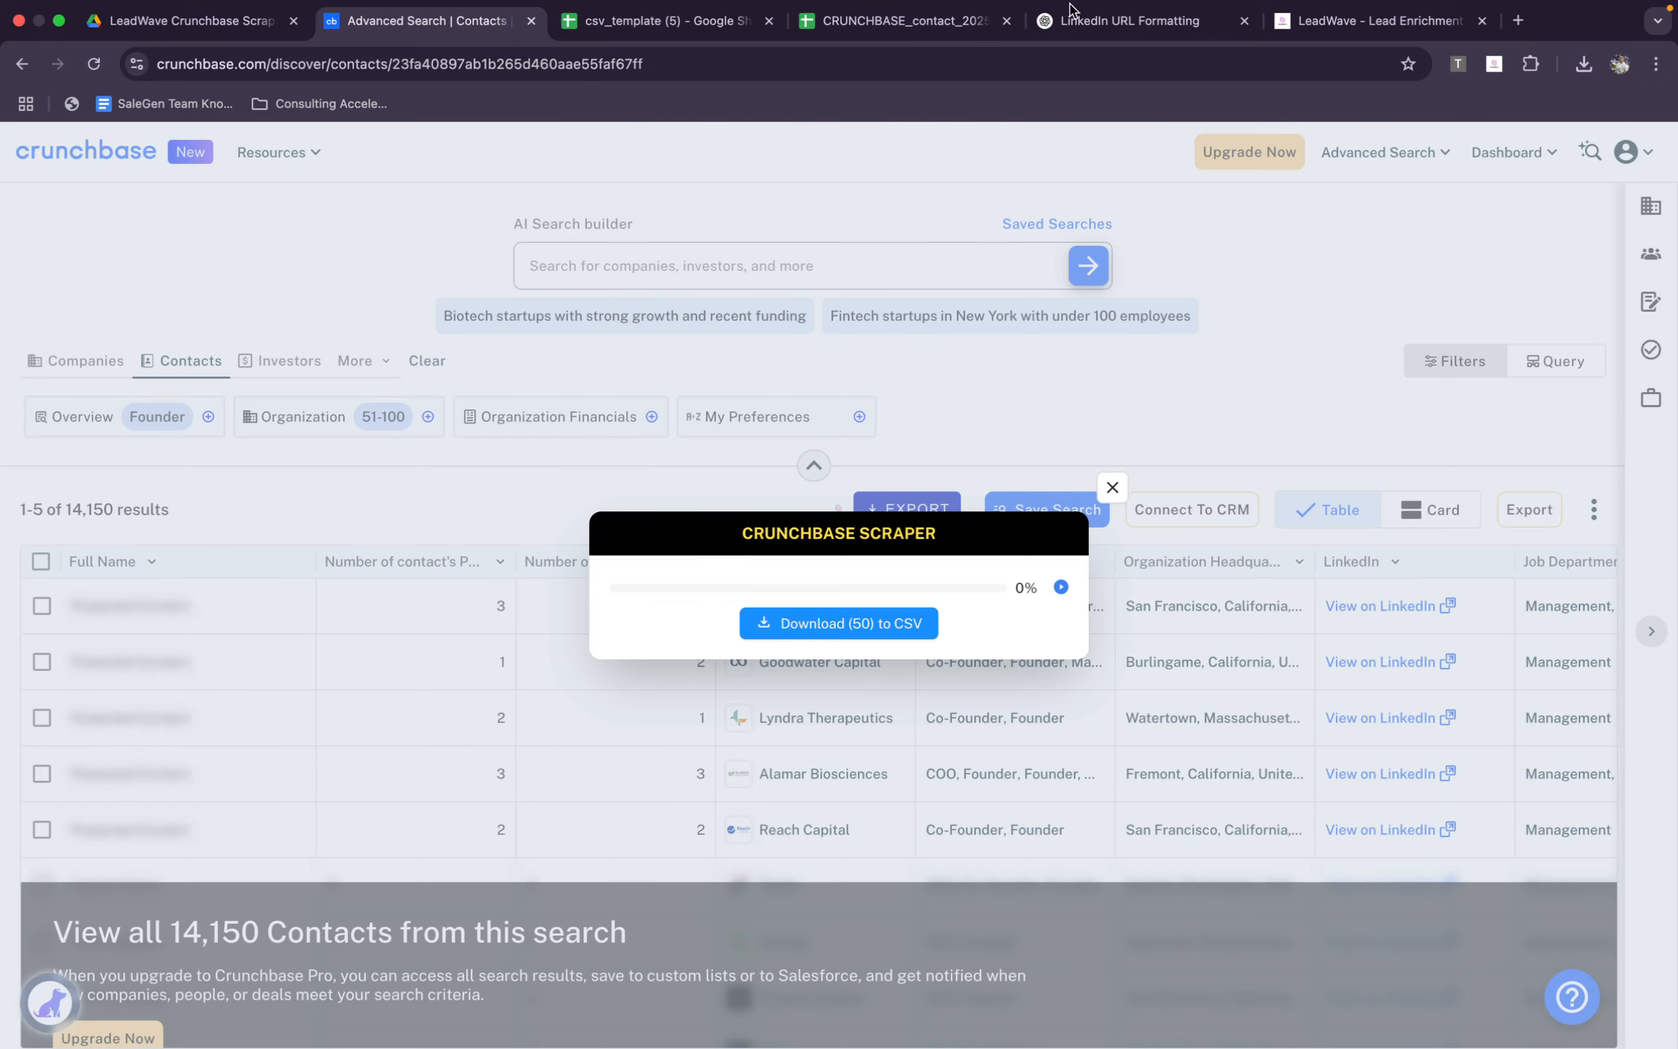
Paste the organization names into LeadWave's Company To Domain tool, convert them to domains and review the results
click(1375, 25)
click(110, 456)
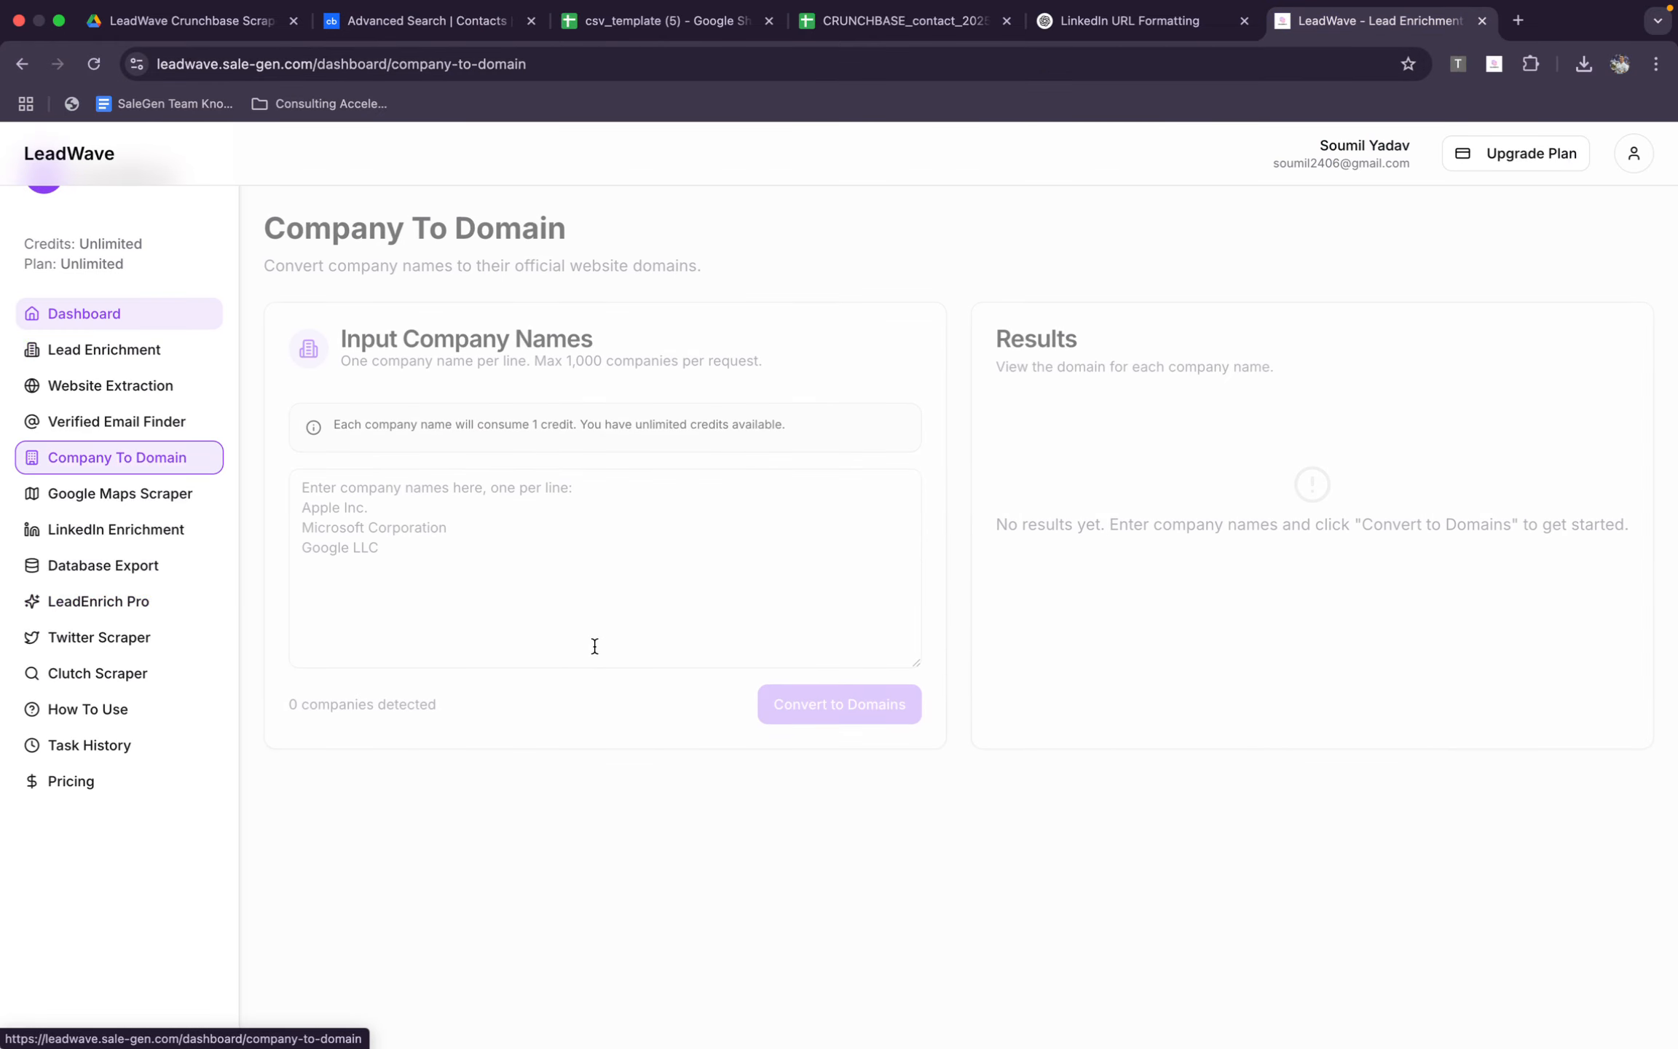
click(591, 644)
key(cmd+v)
click(829, 712)
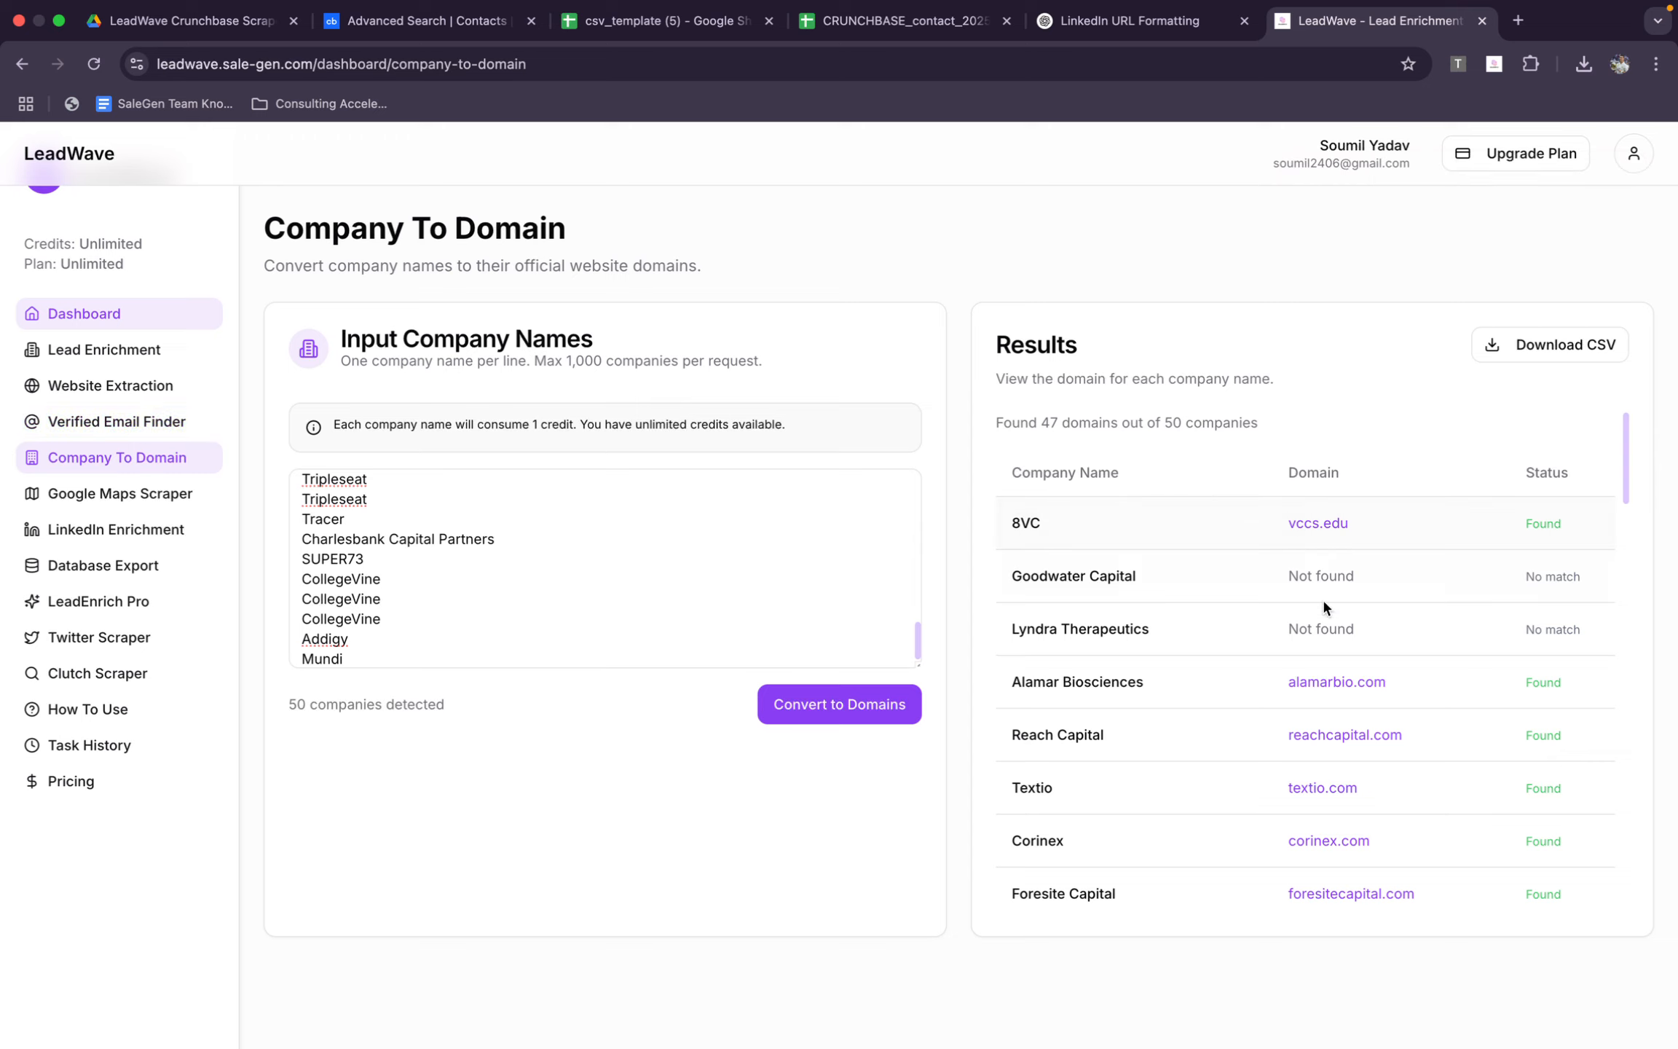
scroll(1214, 814, down, 20)
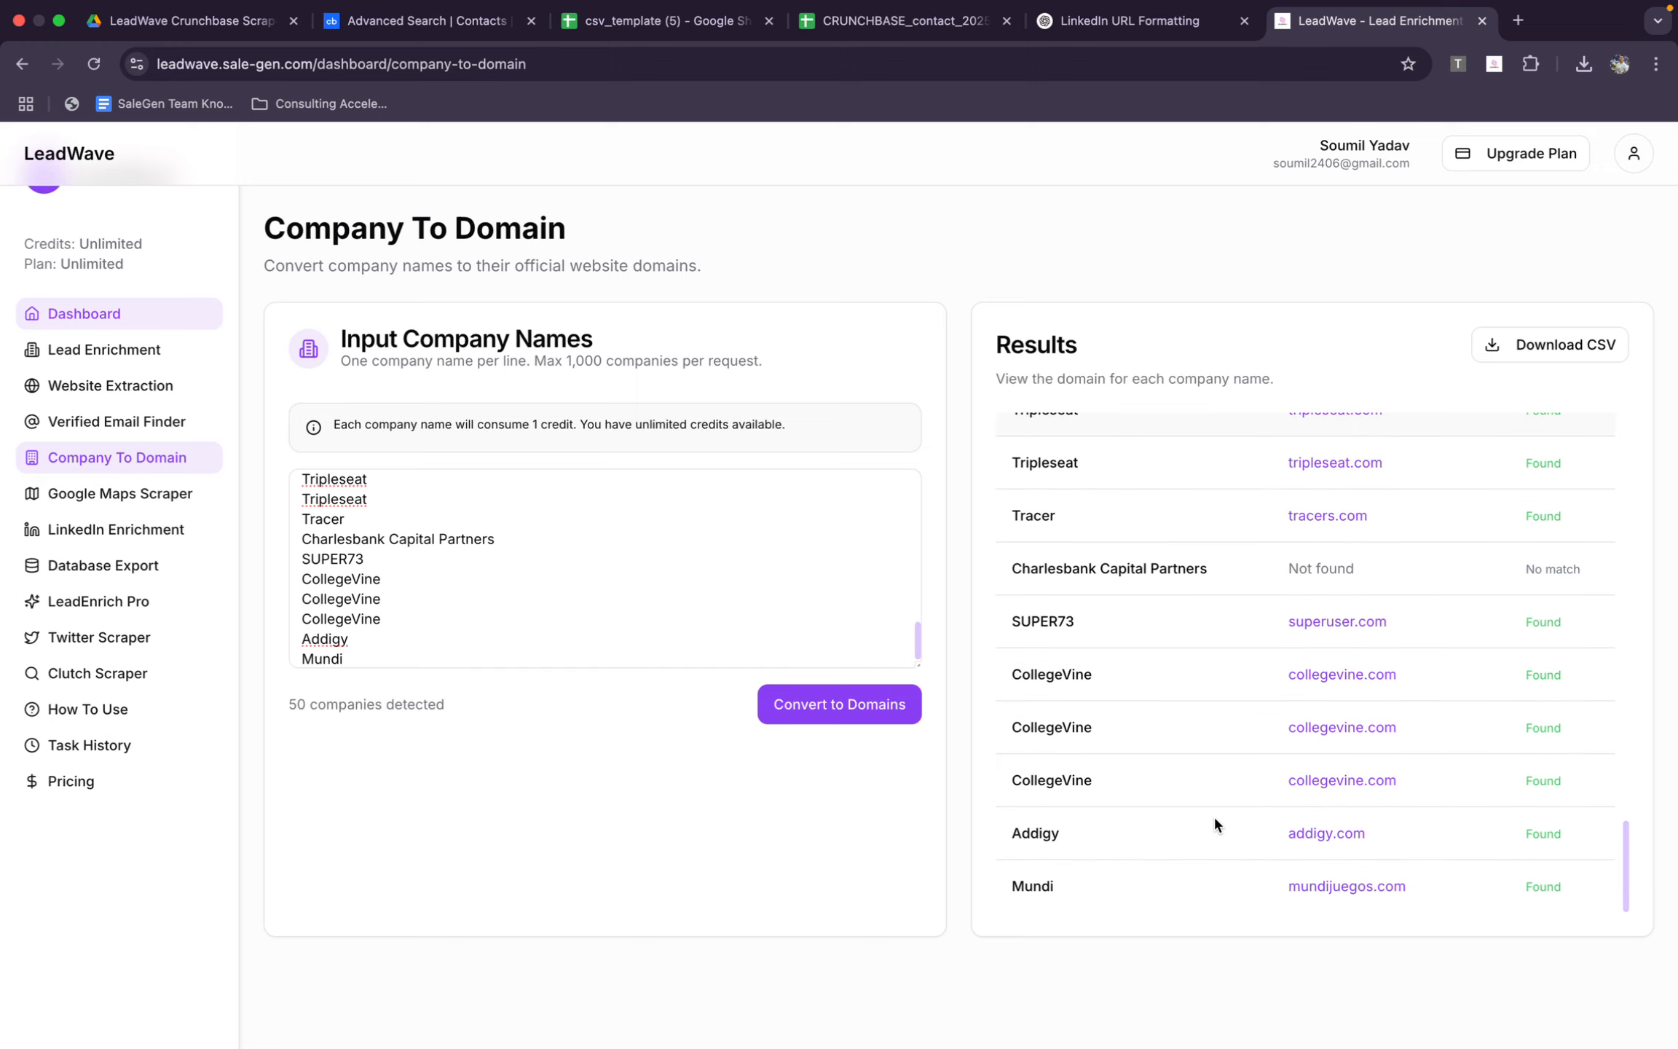
scroll(1214, 815, up, 1)
scroll(1213, 814, up, 10)
Close the LeadWave, ChatGPT, CRUNCHBASE_contact_20250624_50 (2) and csv_template (5) browser tabs
key(super+w)
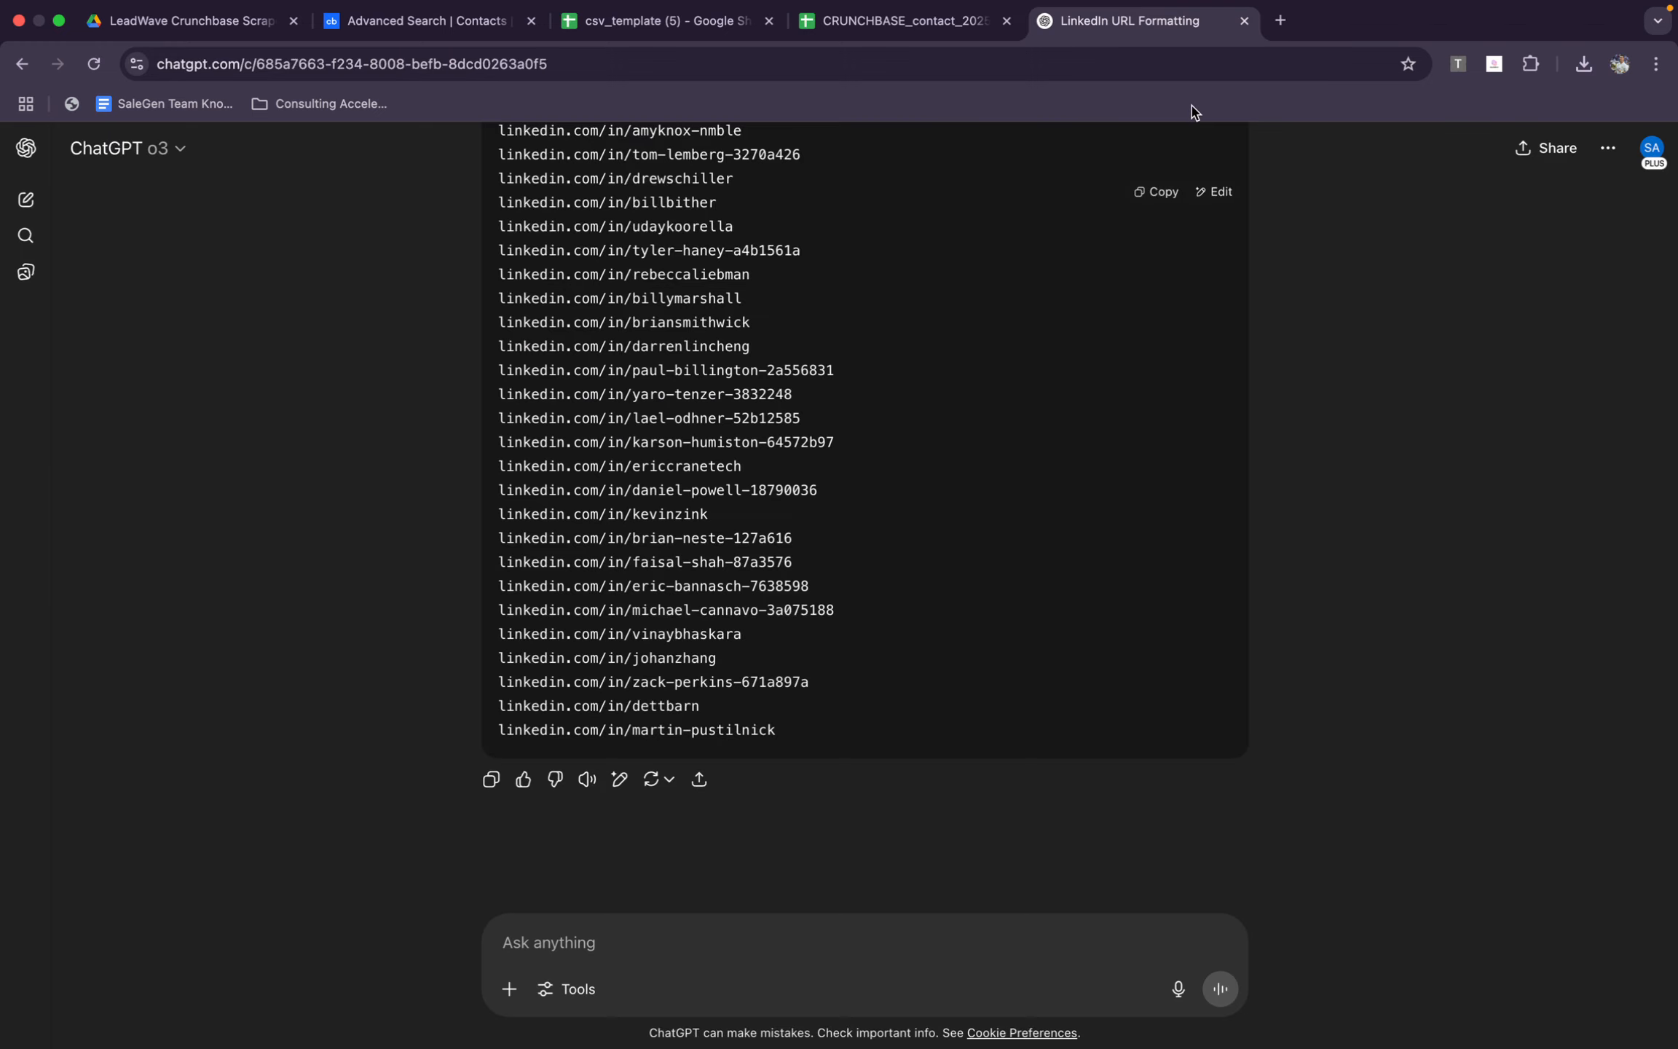
key(super+w)
key(super+w)
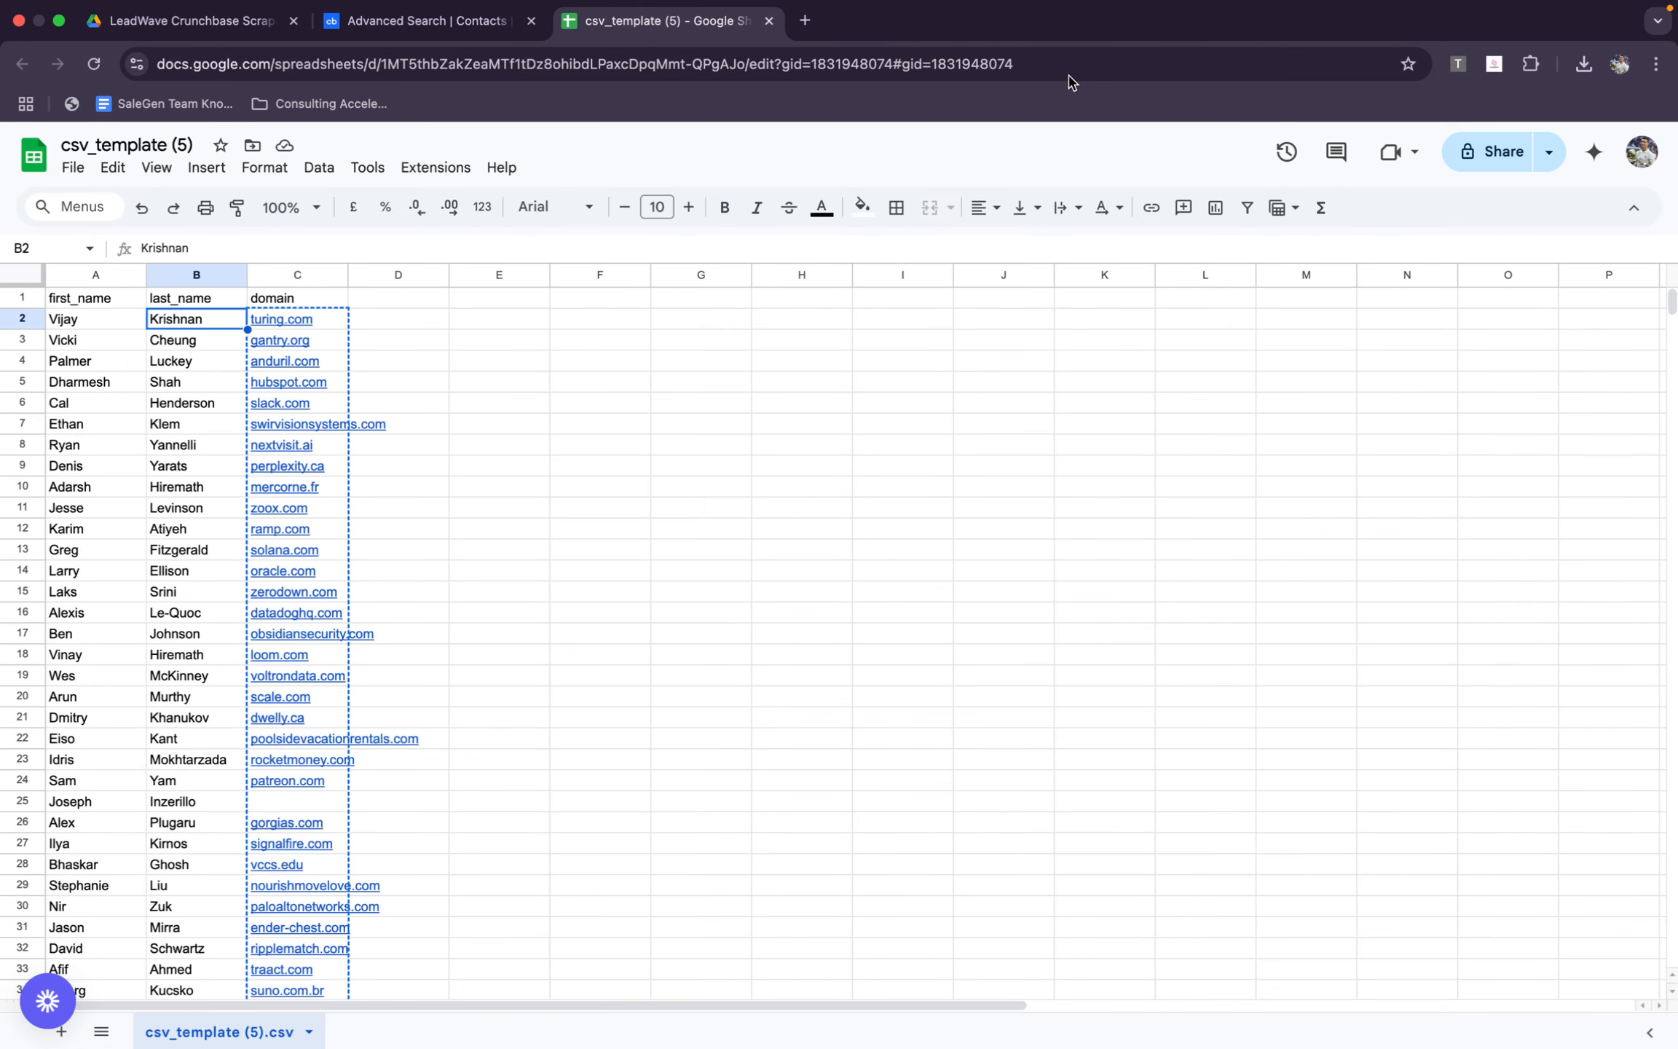
key(super+w)
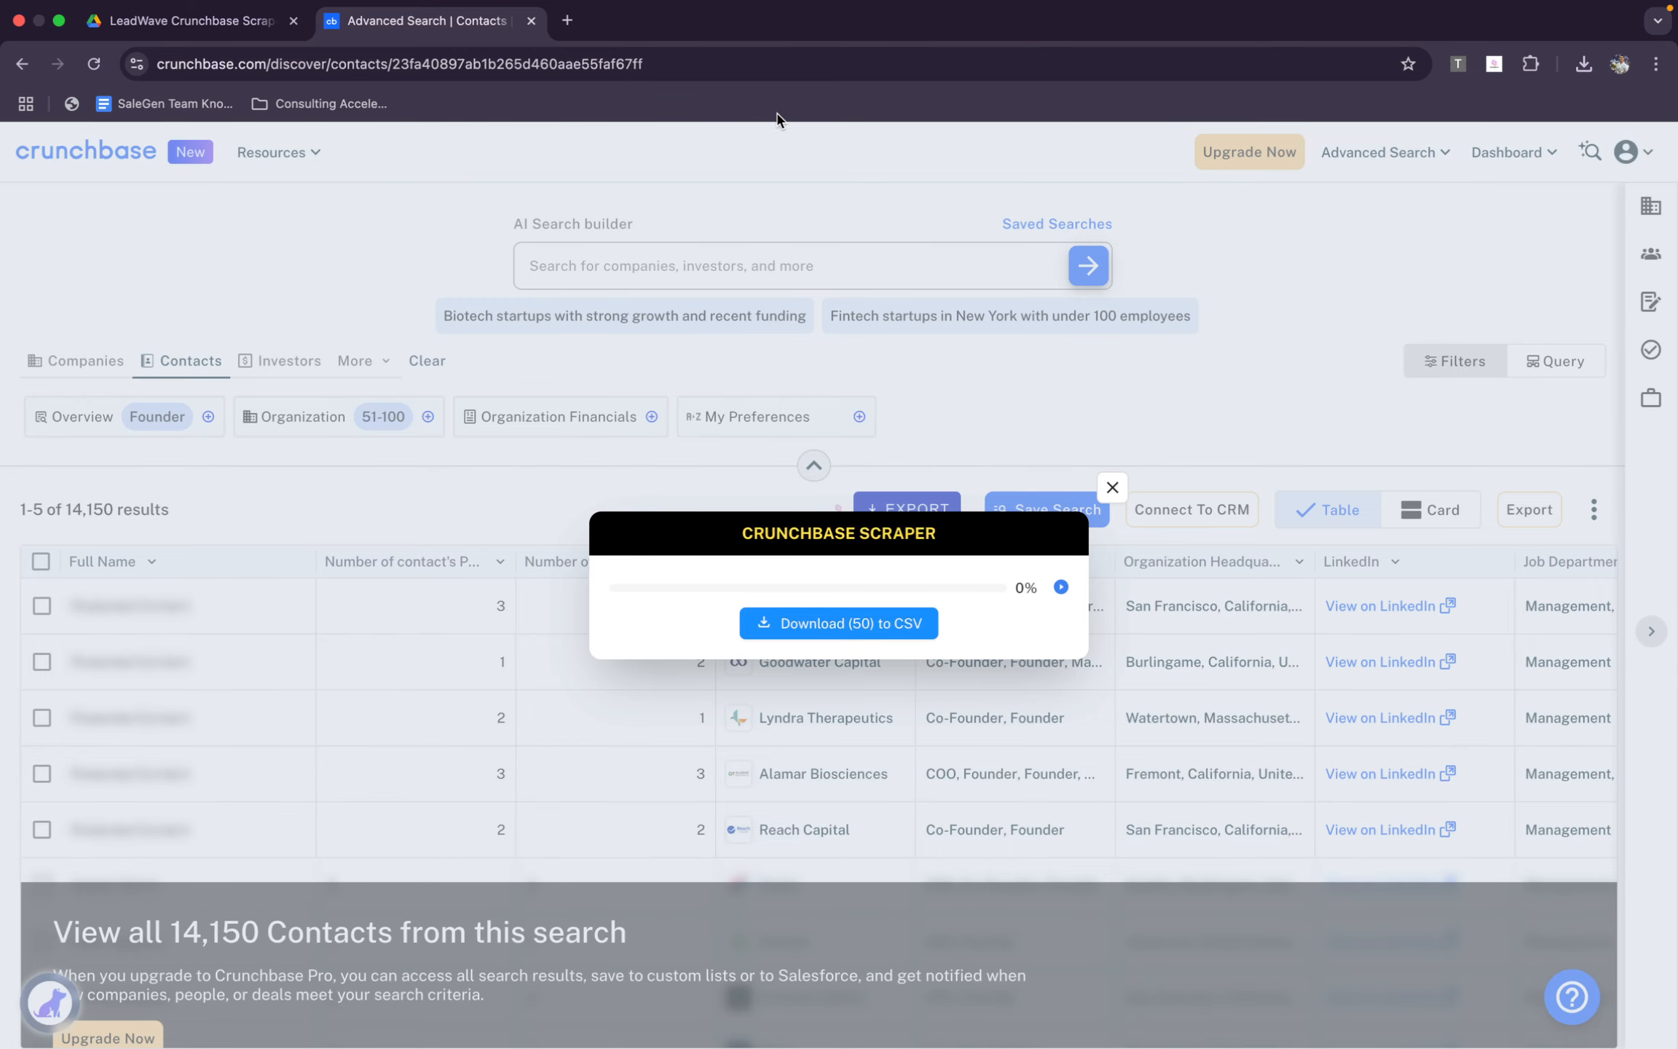
Dismiss the Crunchbase Scraper dialog, look over the contact search results and close the Crunchbase tab
click(1108, 490)
scroll(554, 777, down, 5)
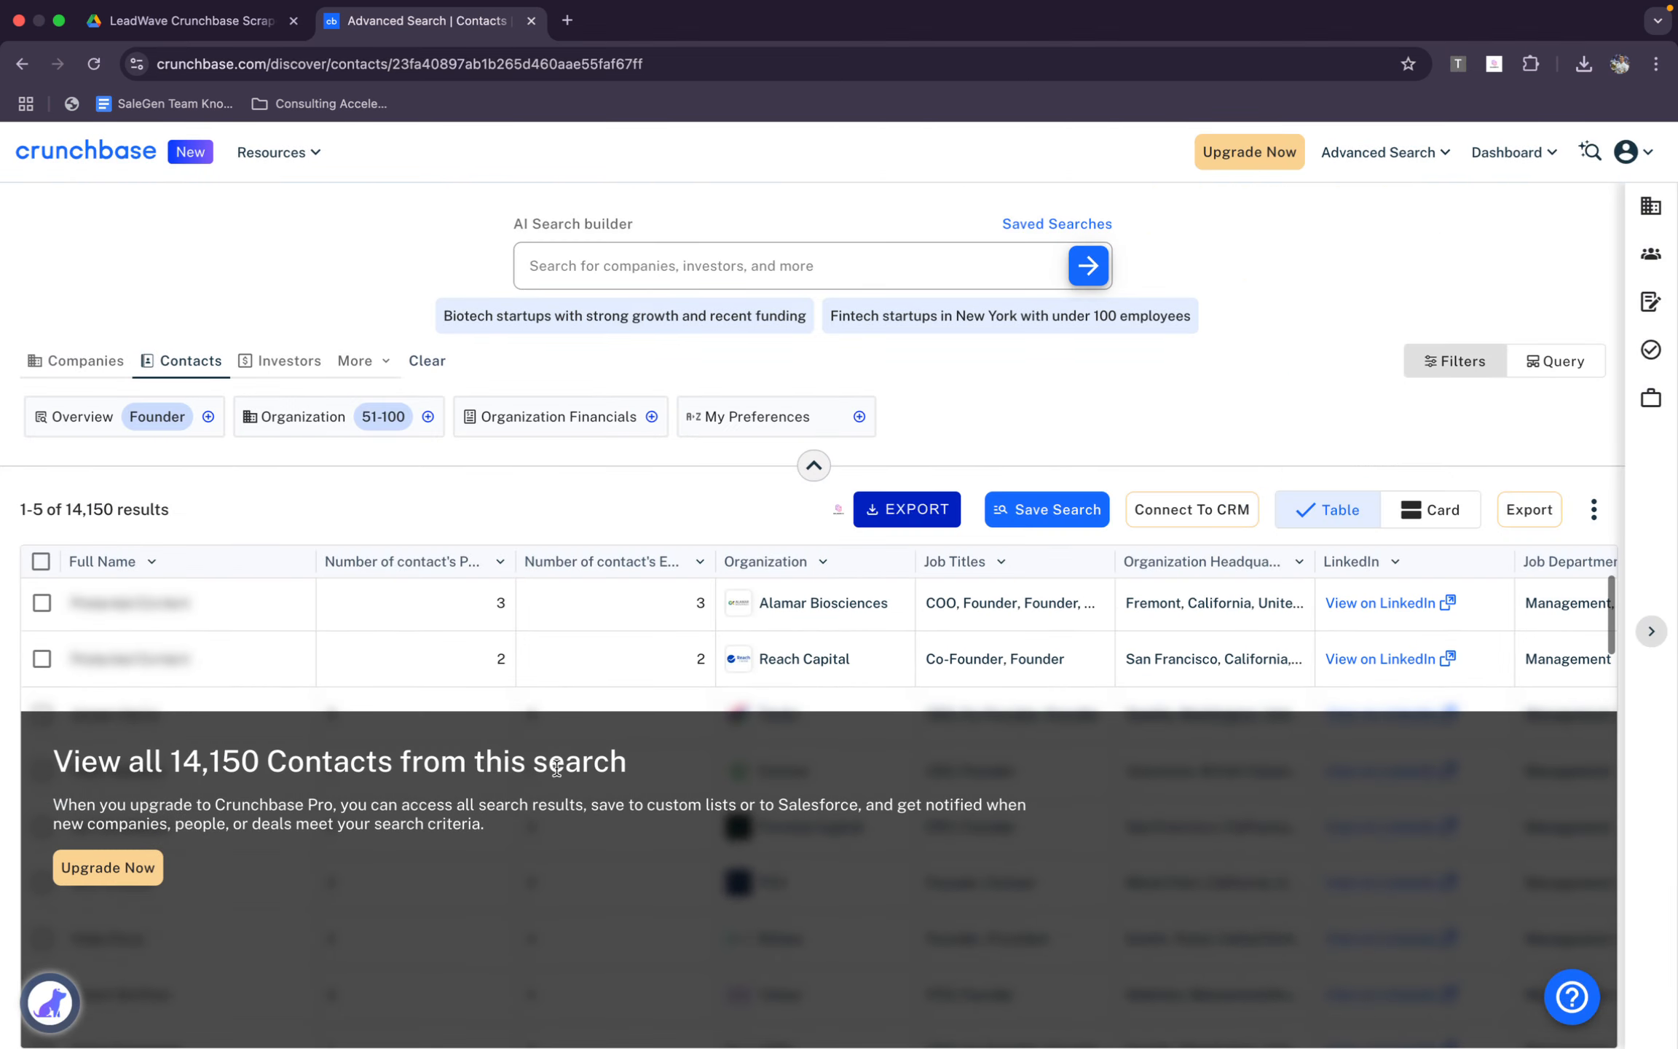
scroll(243, 584, up, 1)
drag(98, 508, 577, 538)
click(568, 527)
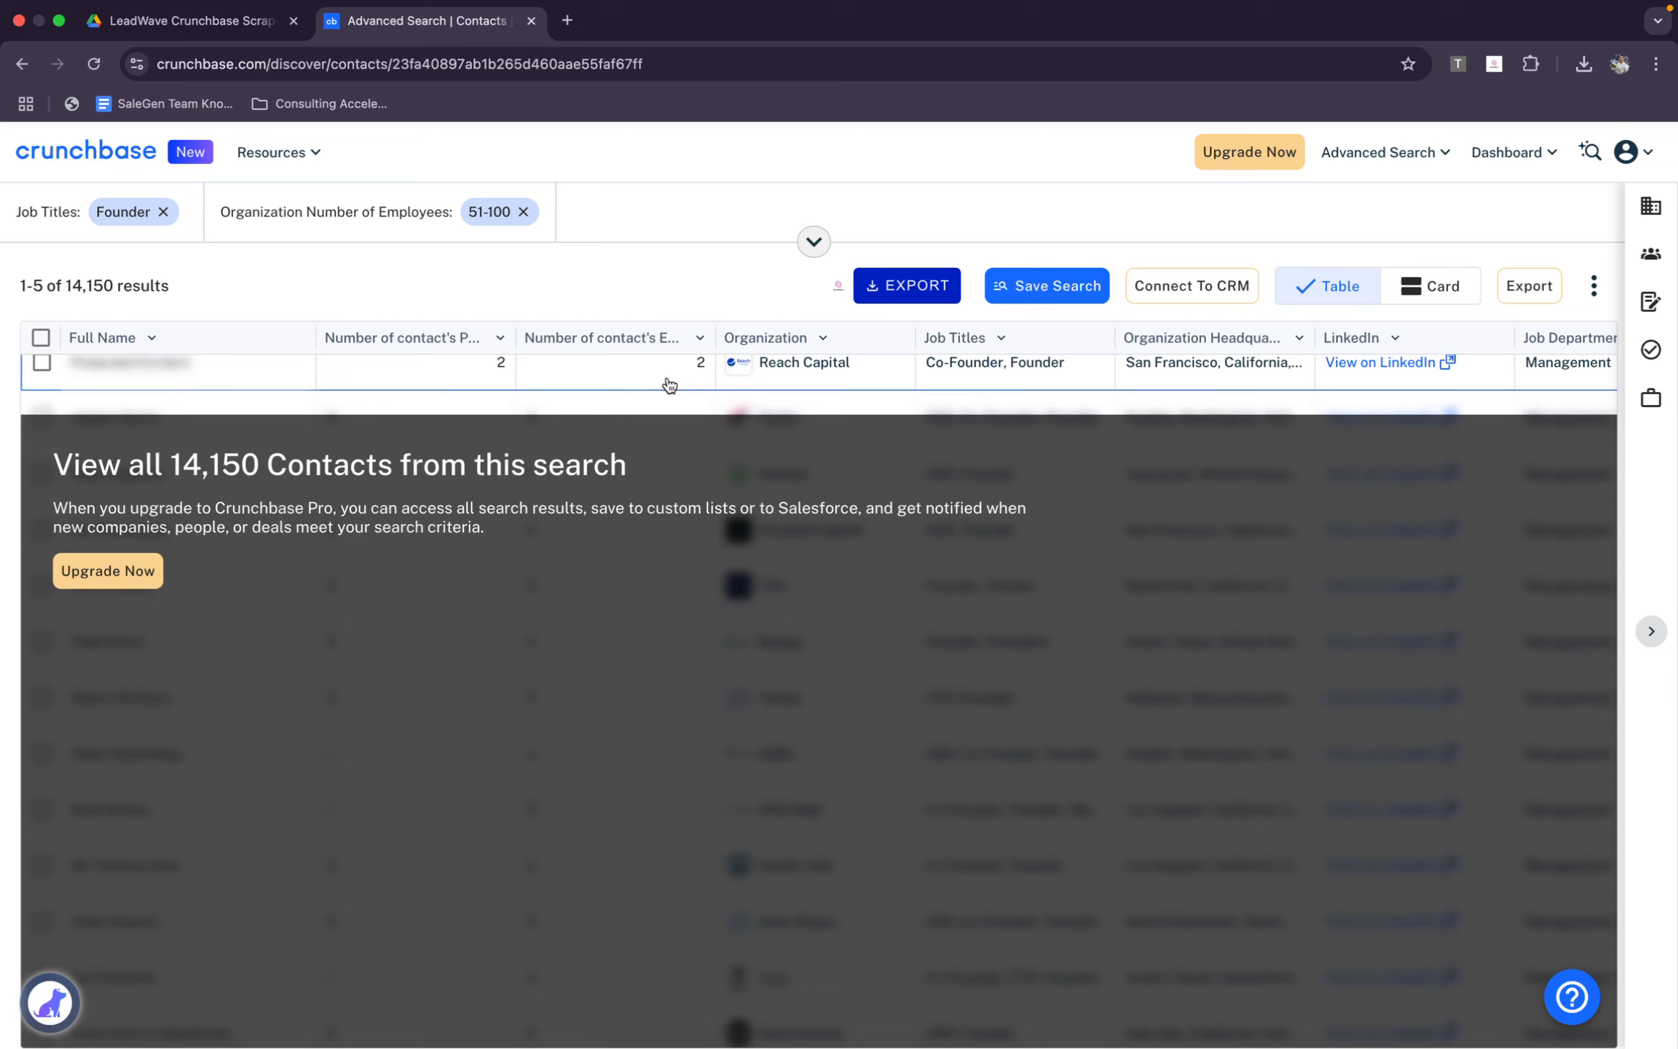
key(super+w)
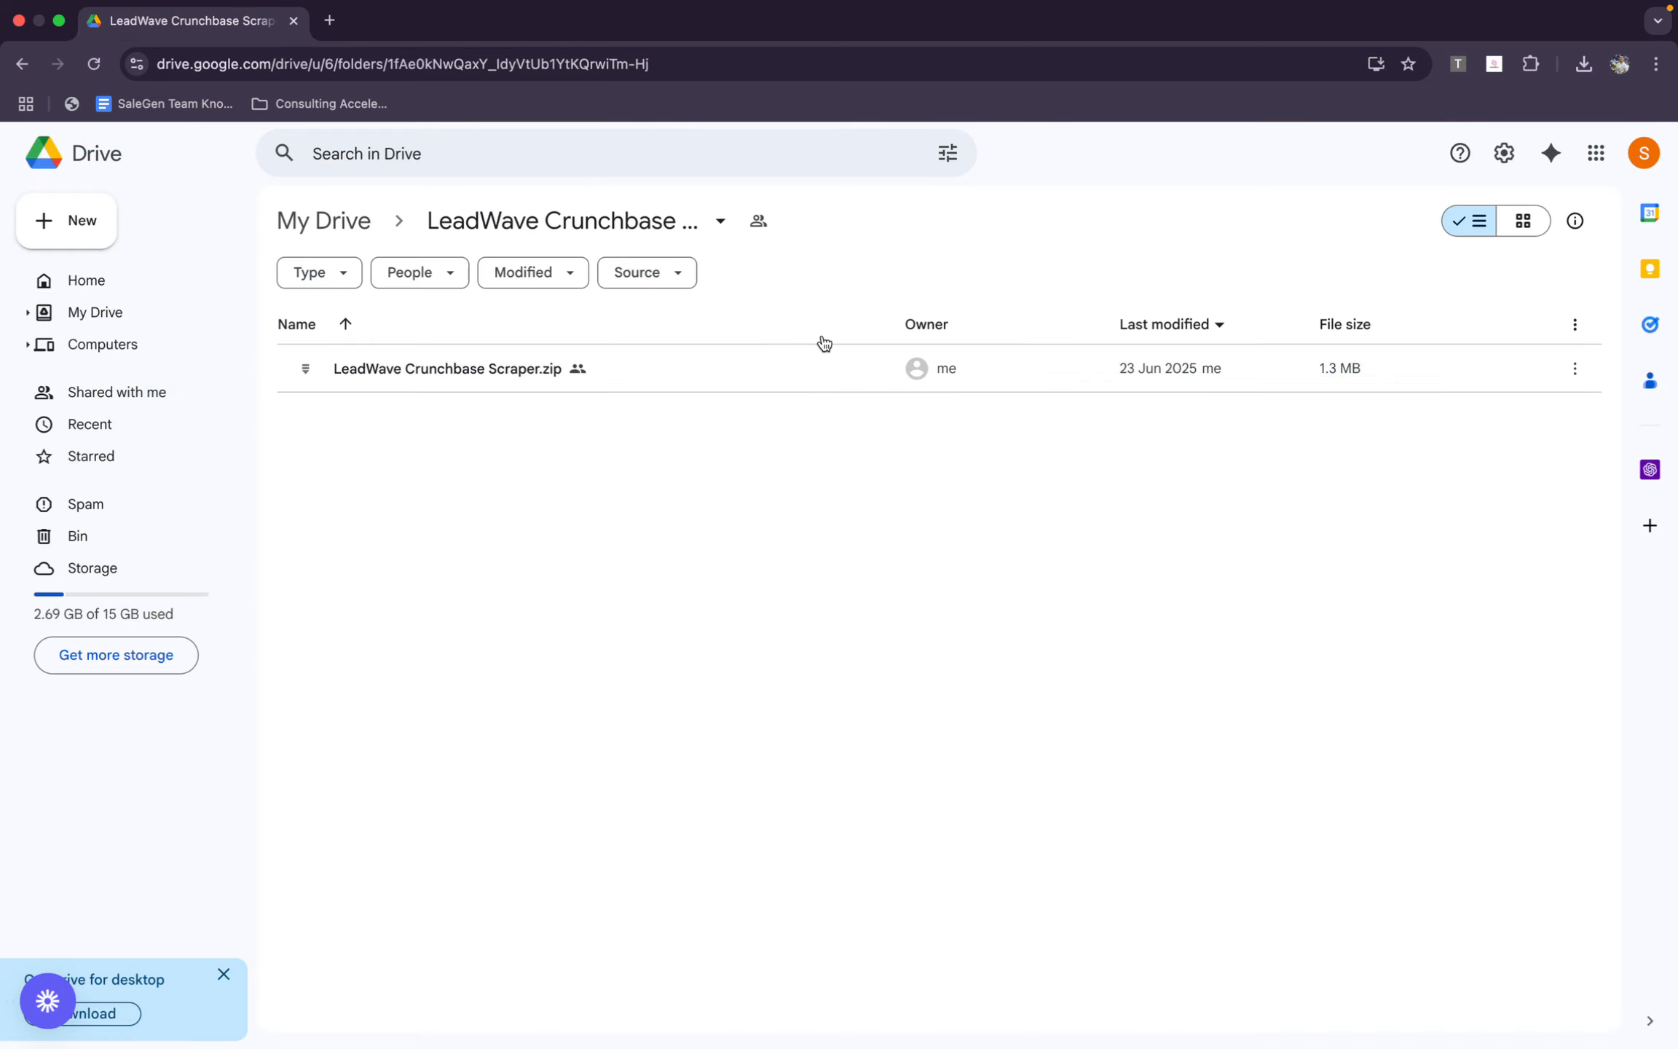